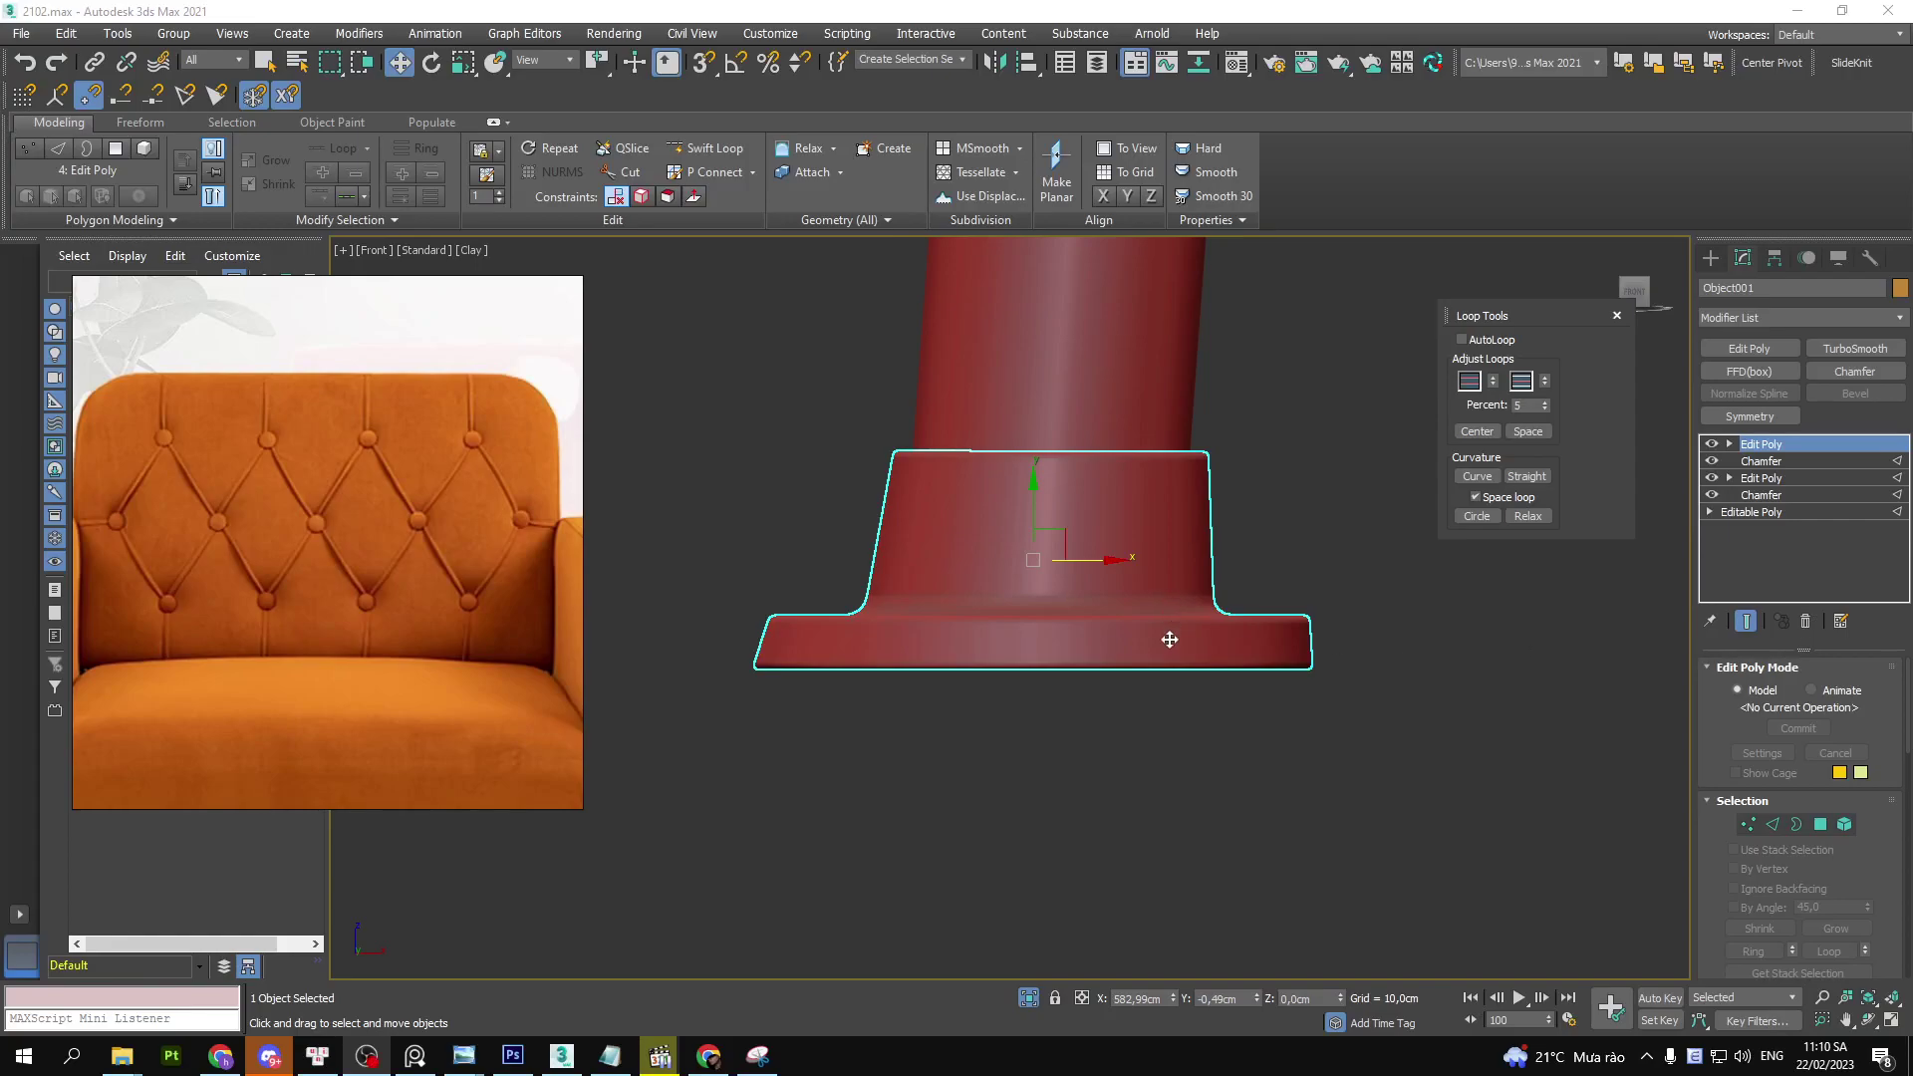
# - Hide the red pillar model and pan the Front view to an empty grid area
pyautogui.scroll(-5, 1169, 639)
pyautogui.keyDown('ctrl'); pyautogui.click(1145, 499); pyautogui.keyUp('ctrl')
pyautogui.rightClick(1413, 519)
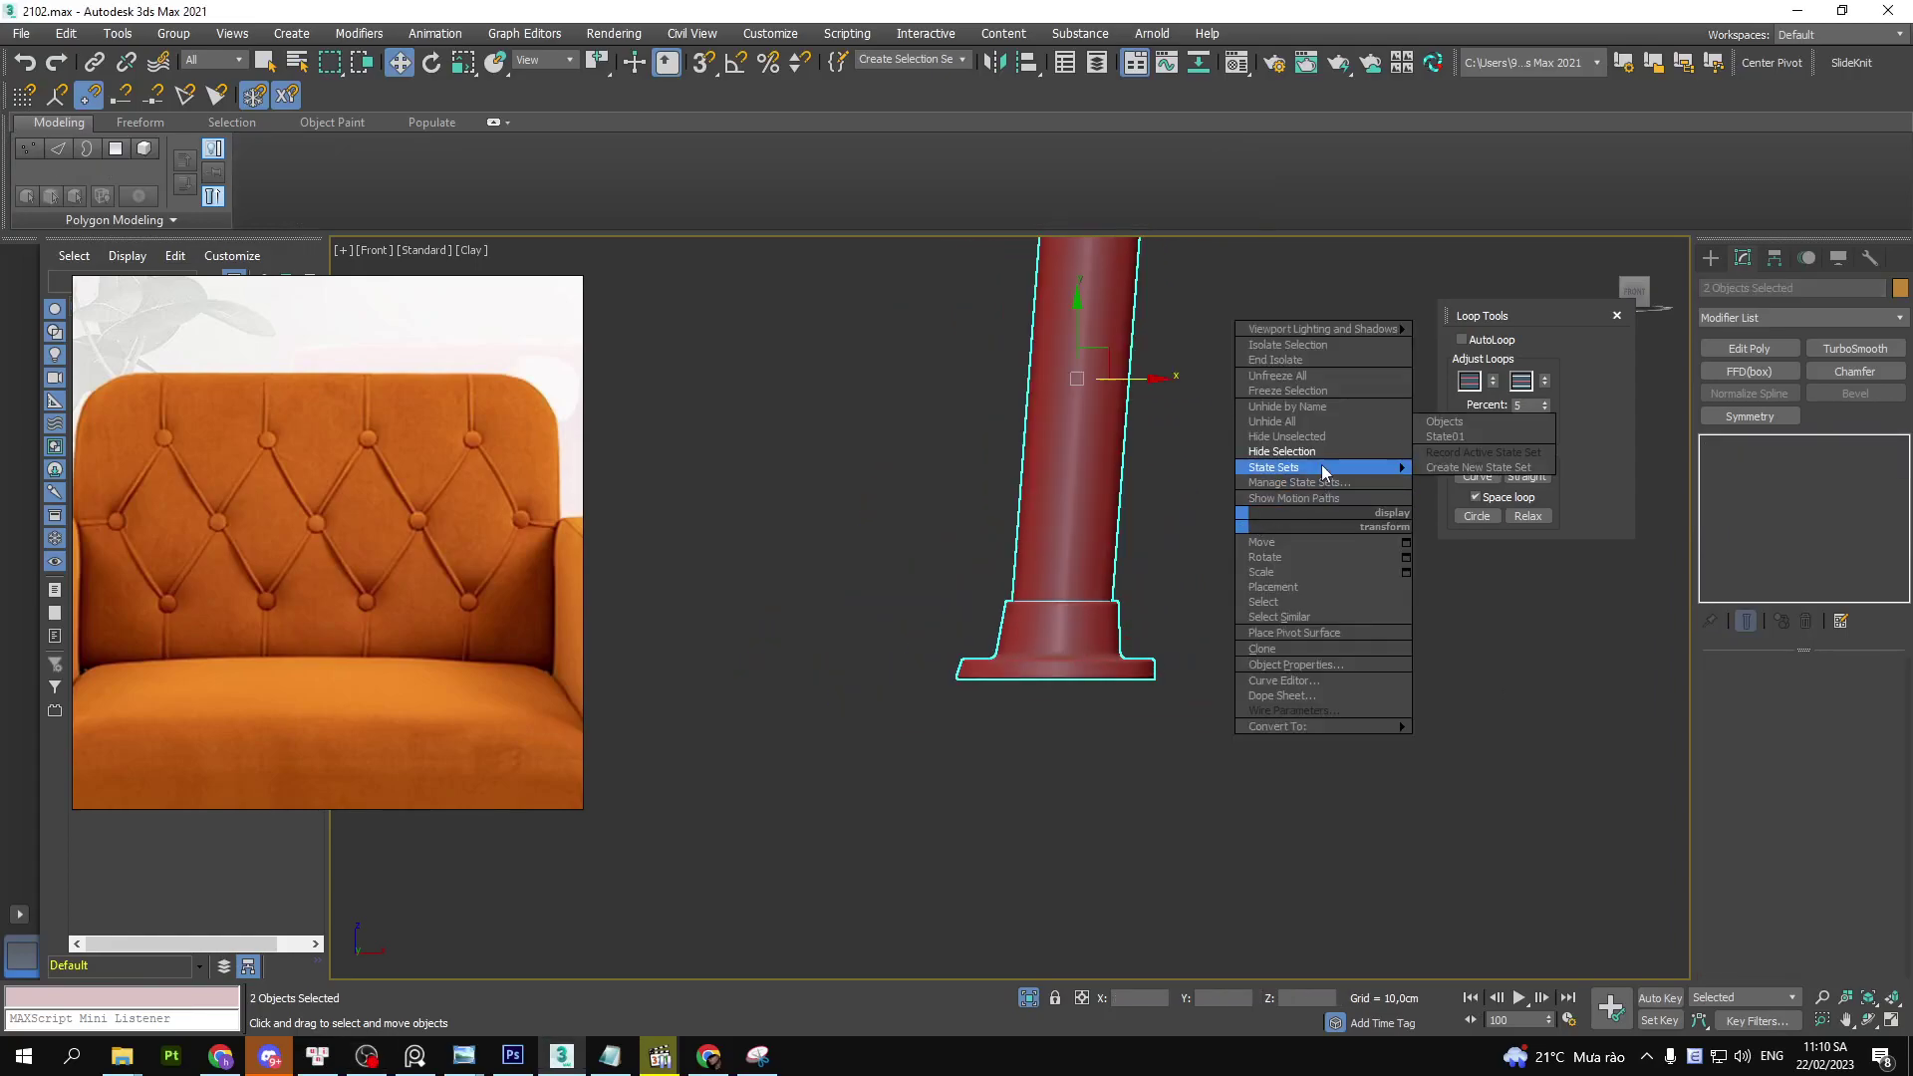
pyautogui.click(1324, 451)
pyautogui.moveTo(1086, 631)
pyautogui.mouseDown(button='middle')
pyautogui.moveTo(737, 666)
pyautogui.moveTo(949, 606)
pyautogui.mouseUp(button='middle')
pyautogui.scroll(3, 957, 555)
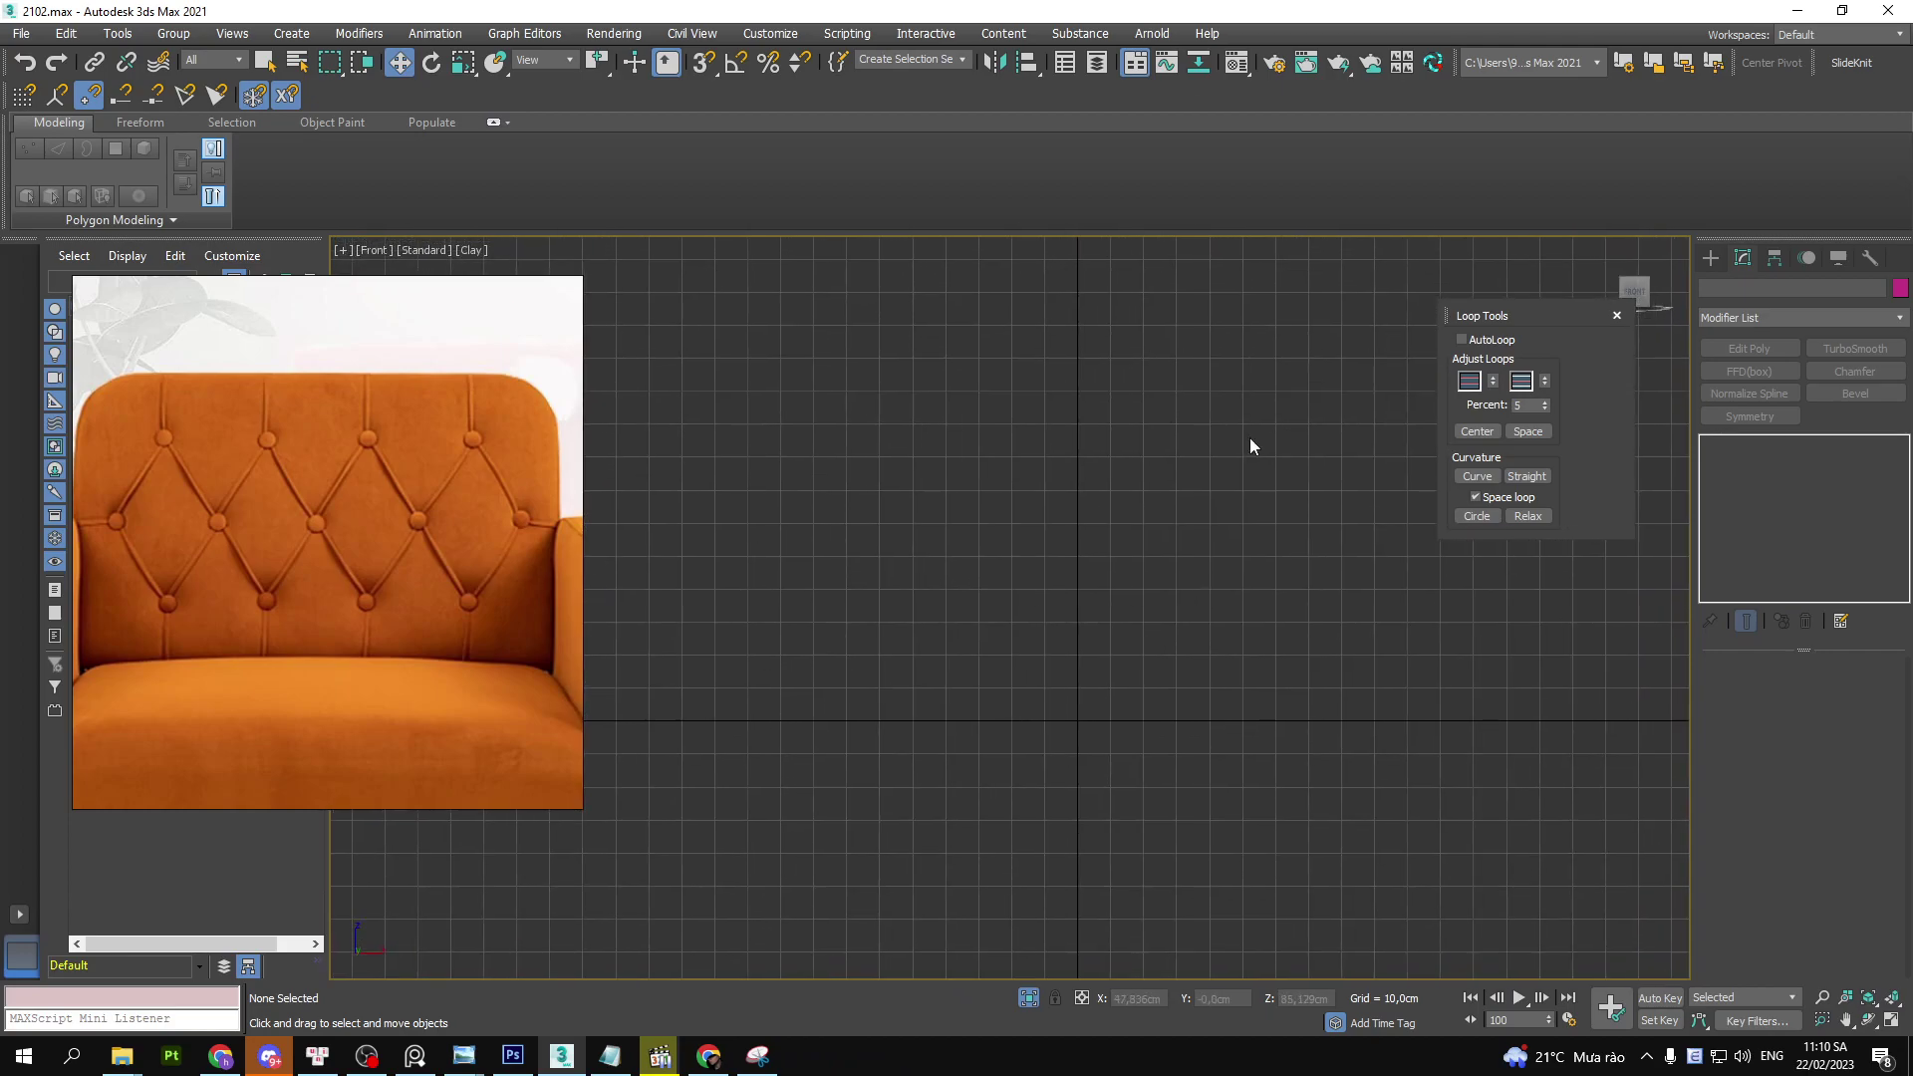
# - Draw a flat box panel, Box004, in the Front view with its height set
pyautogui.click(1710, 257)
pyautogui.scroll(-2, 242, 582)
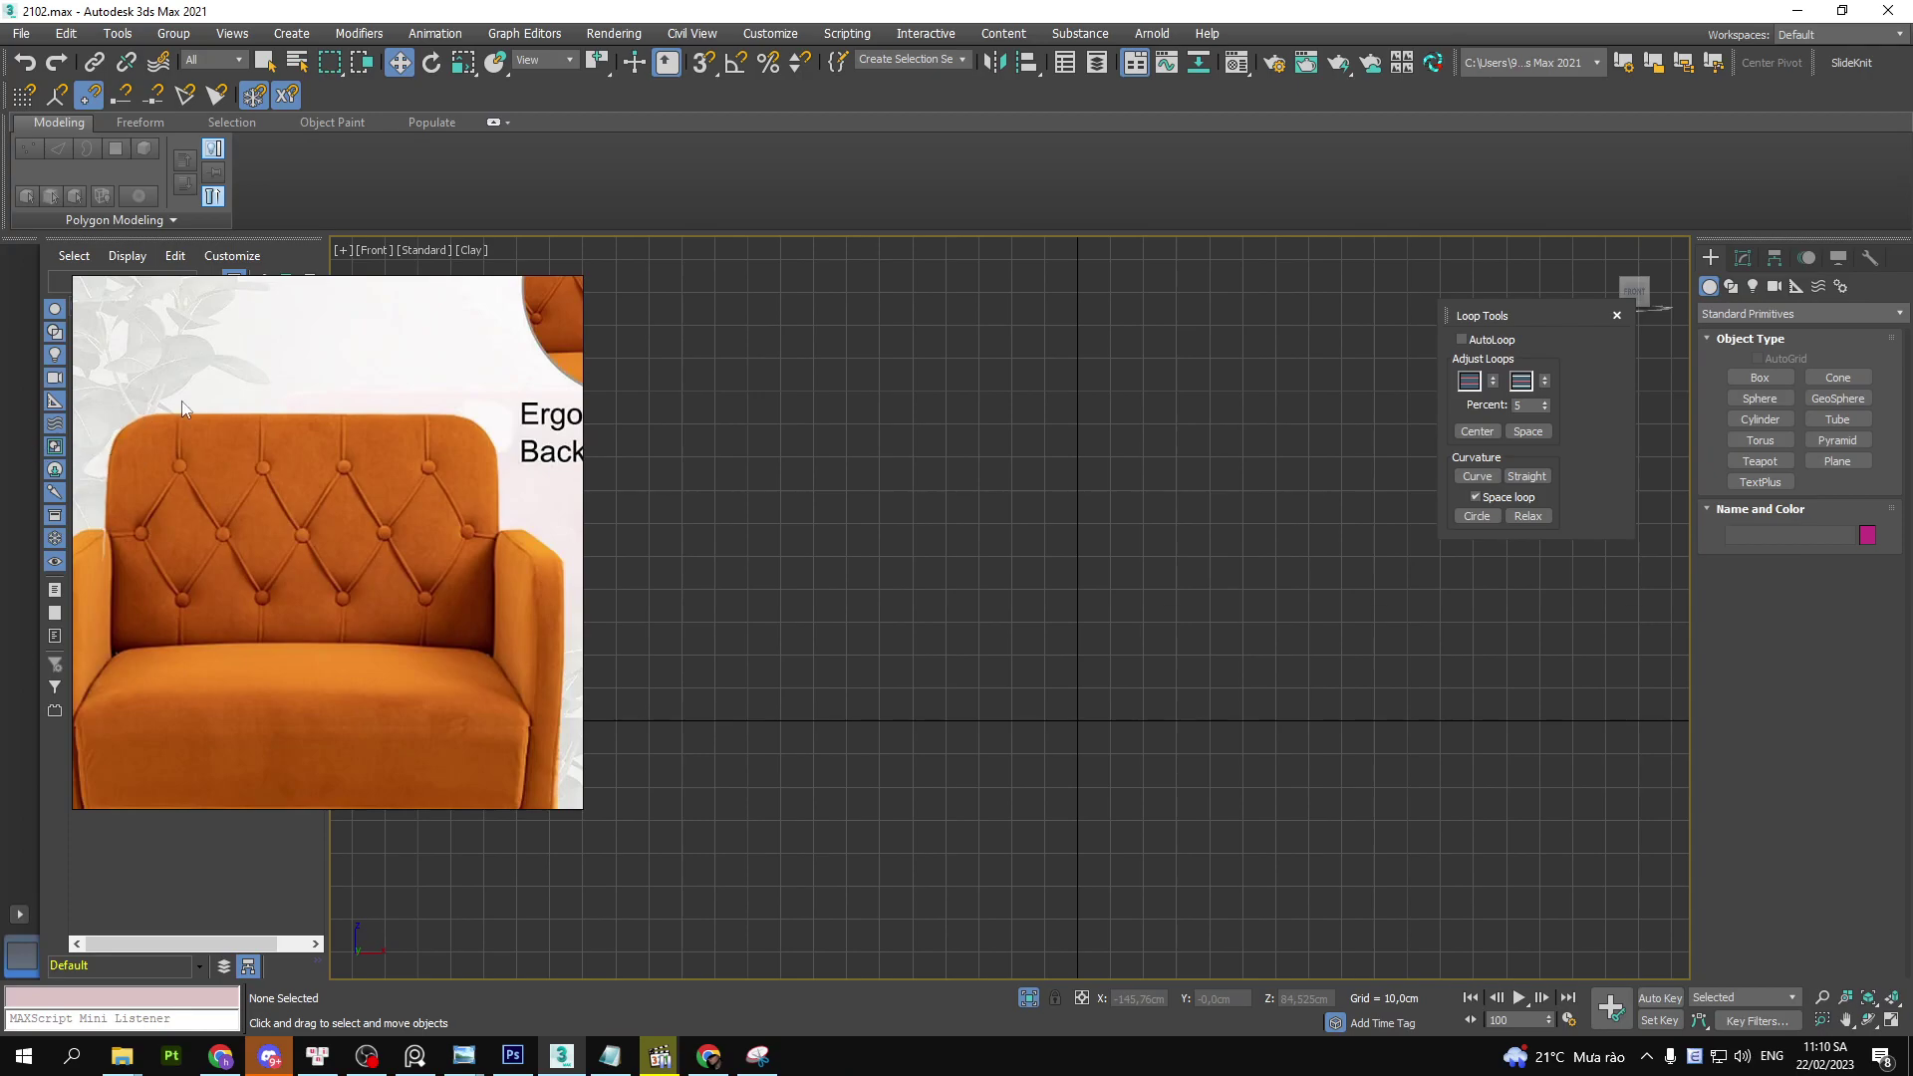
pyautogui.click(1759, 381)
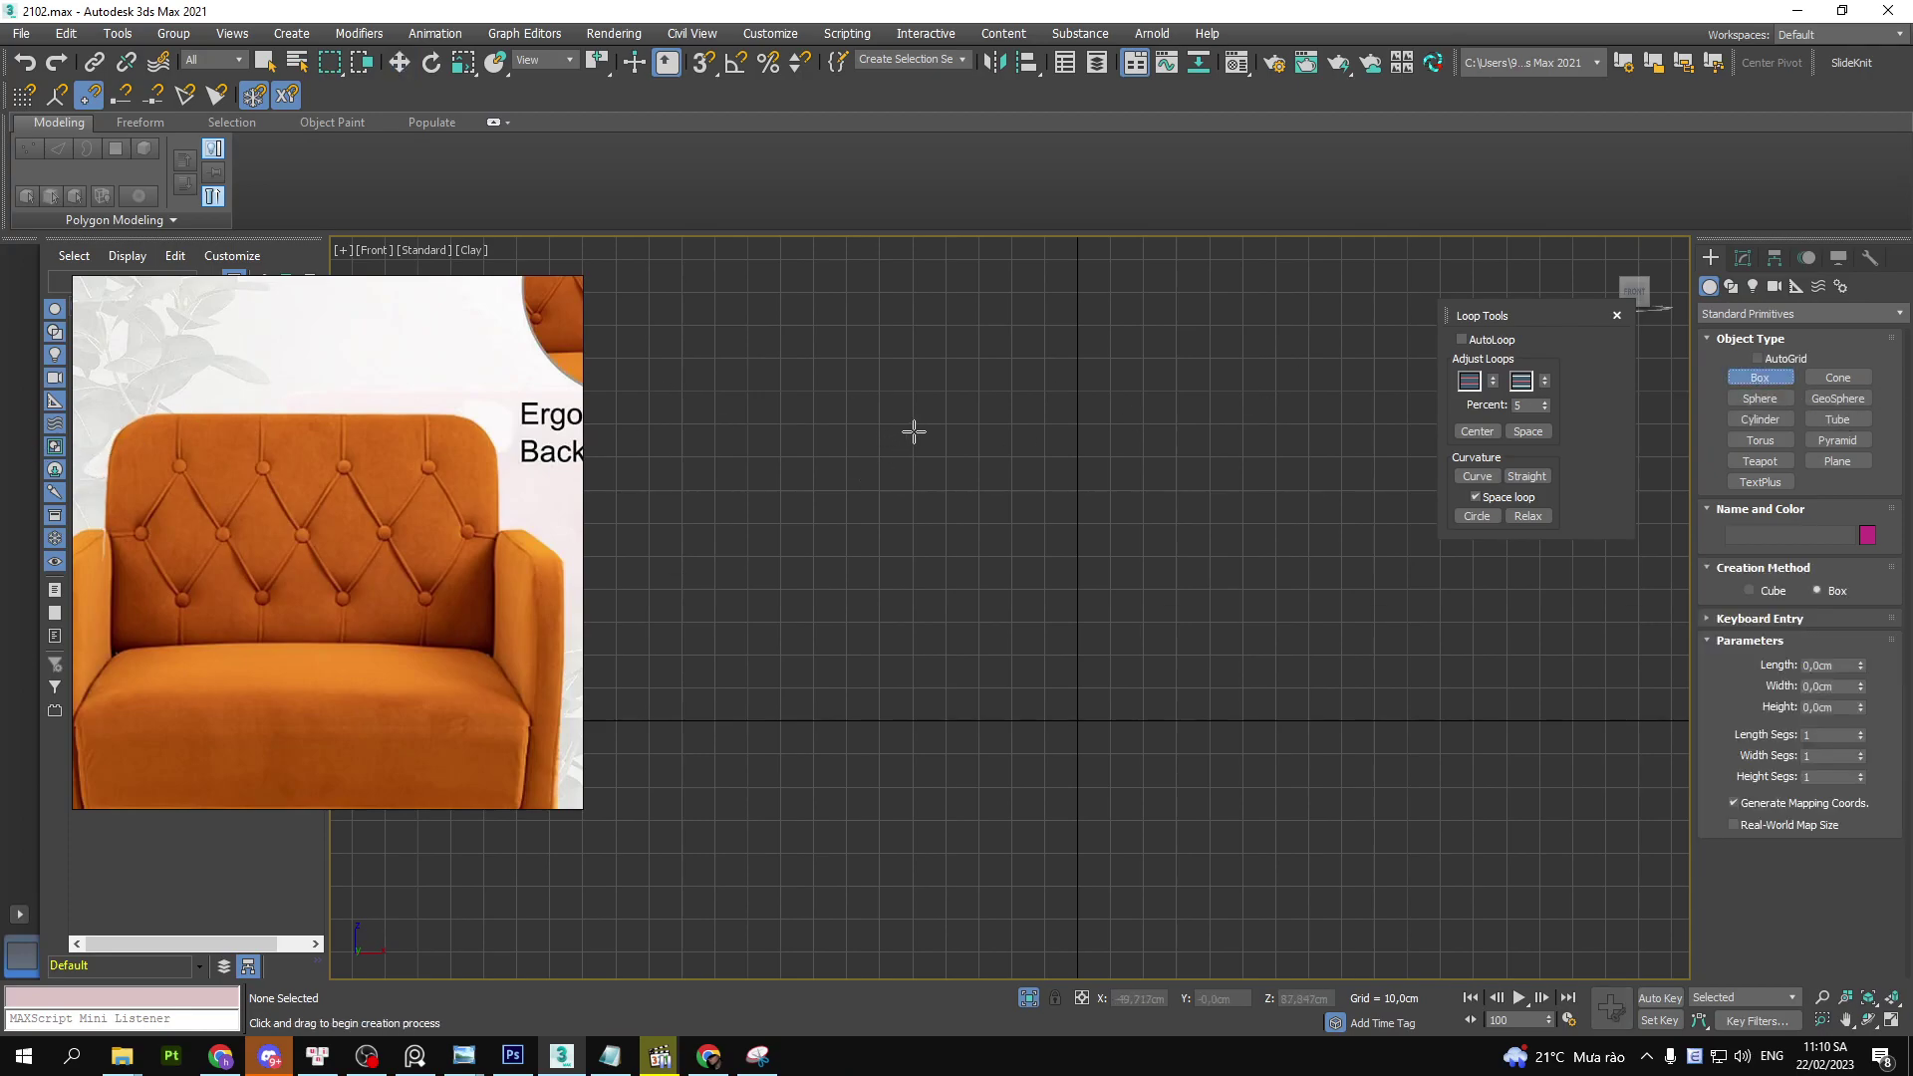
pyautogui.moveTo(943, 431); pyautogui.dragTo(896, 486, button='middle')
pyautogui.scroll(-1, 847, 383)
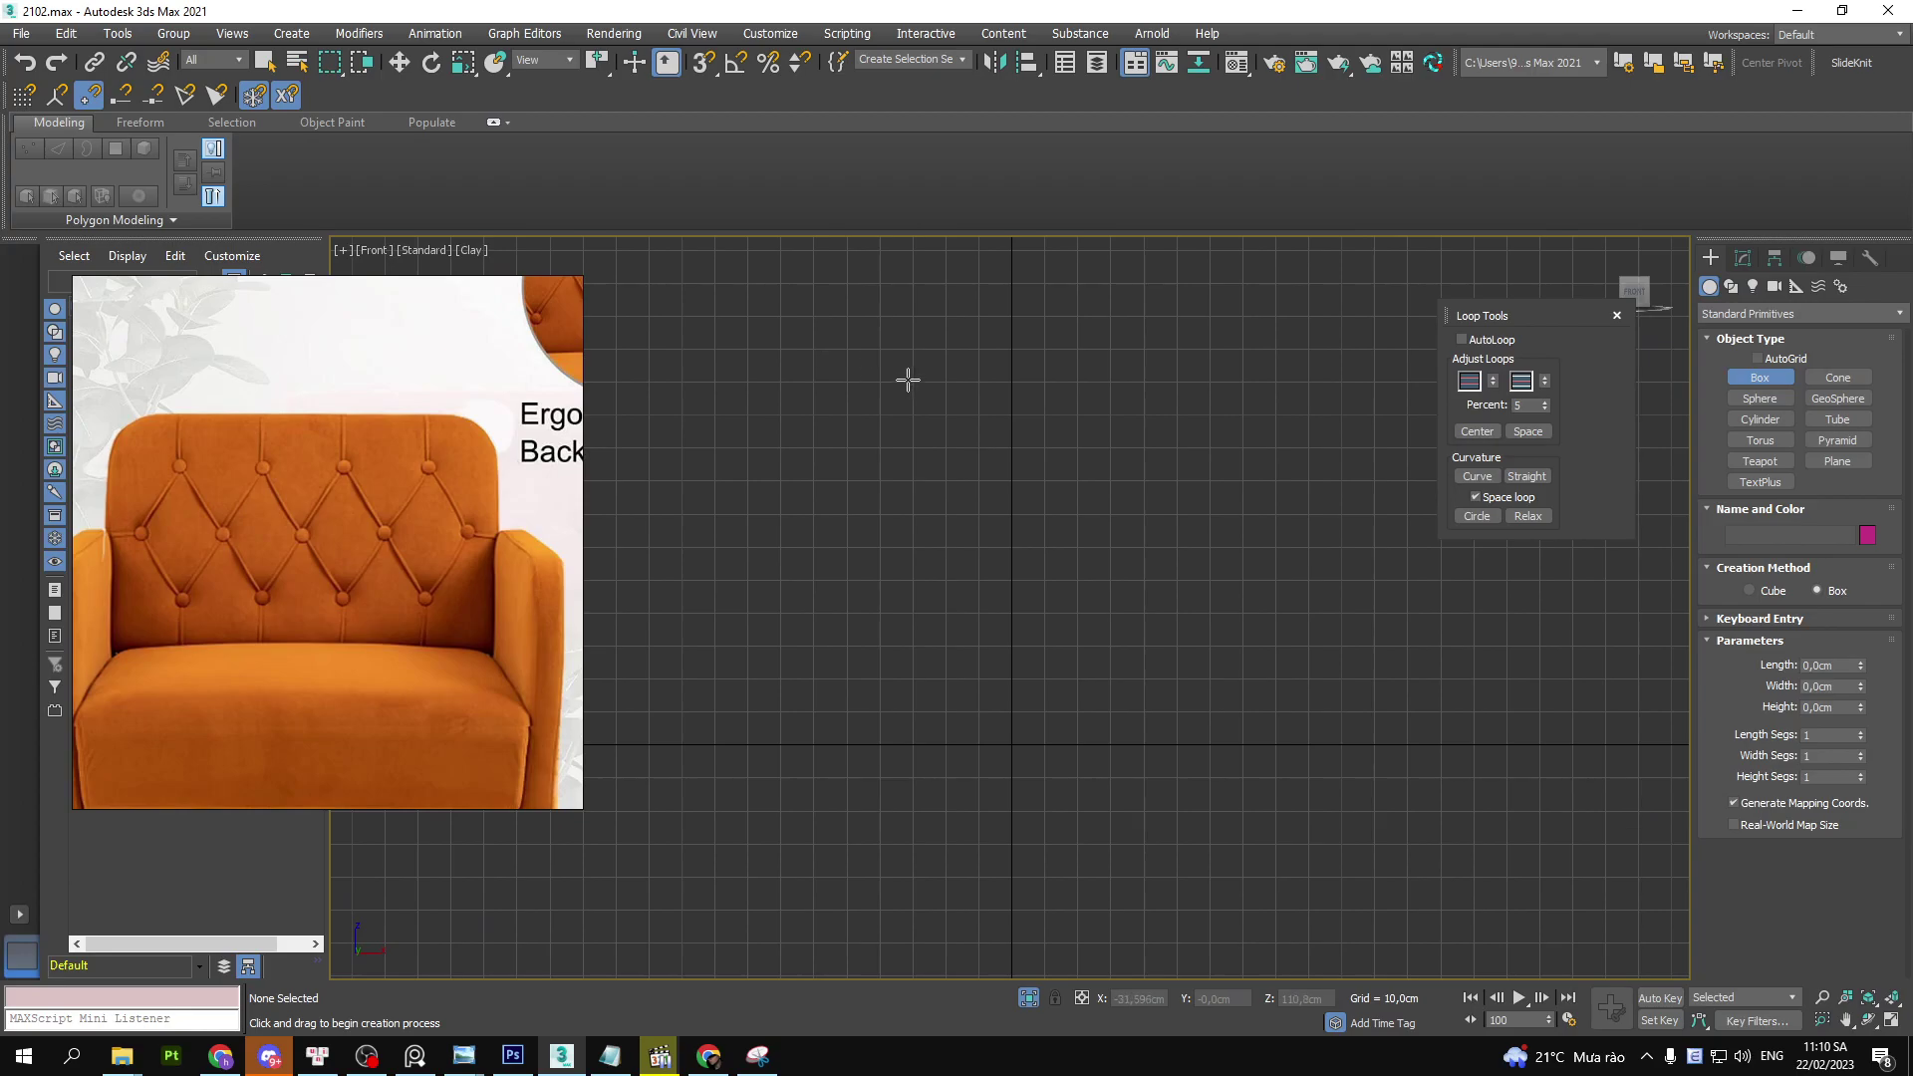
pyautogui.moveTo(841, 343); pyautogui.dragTo(1370, 683)
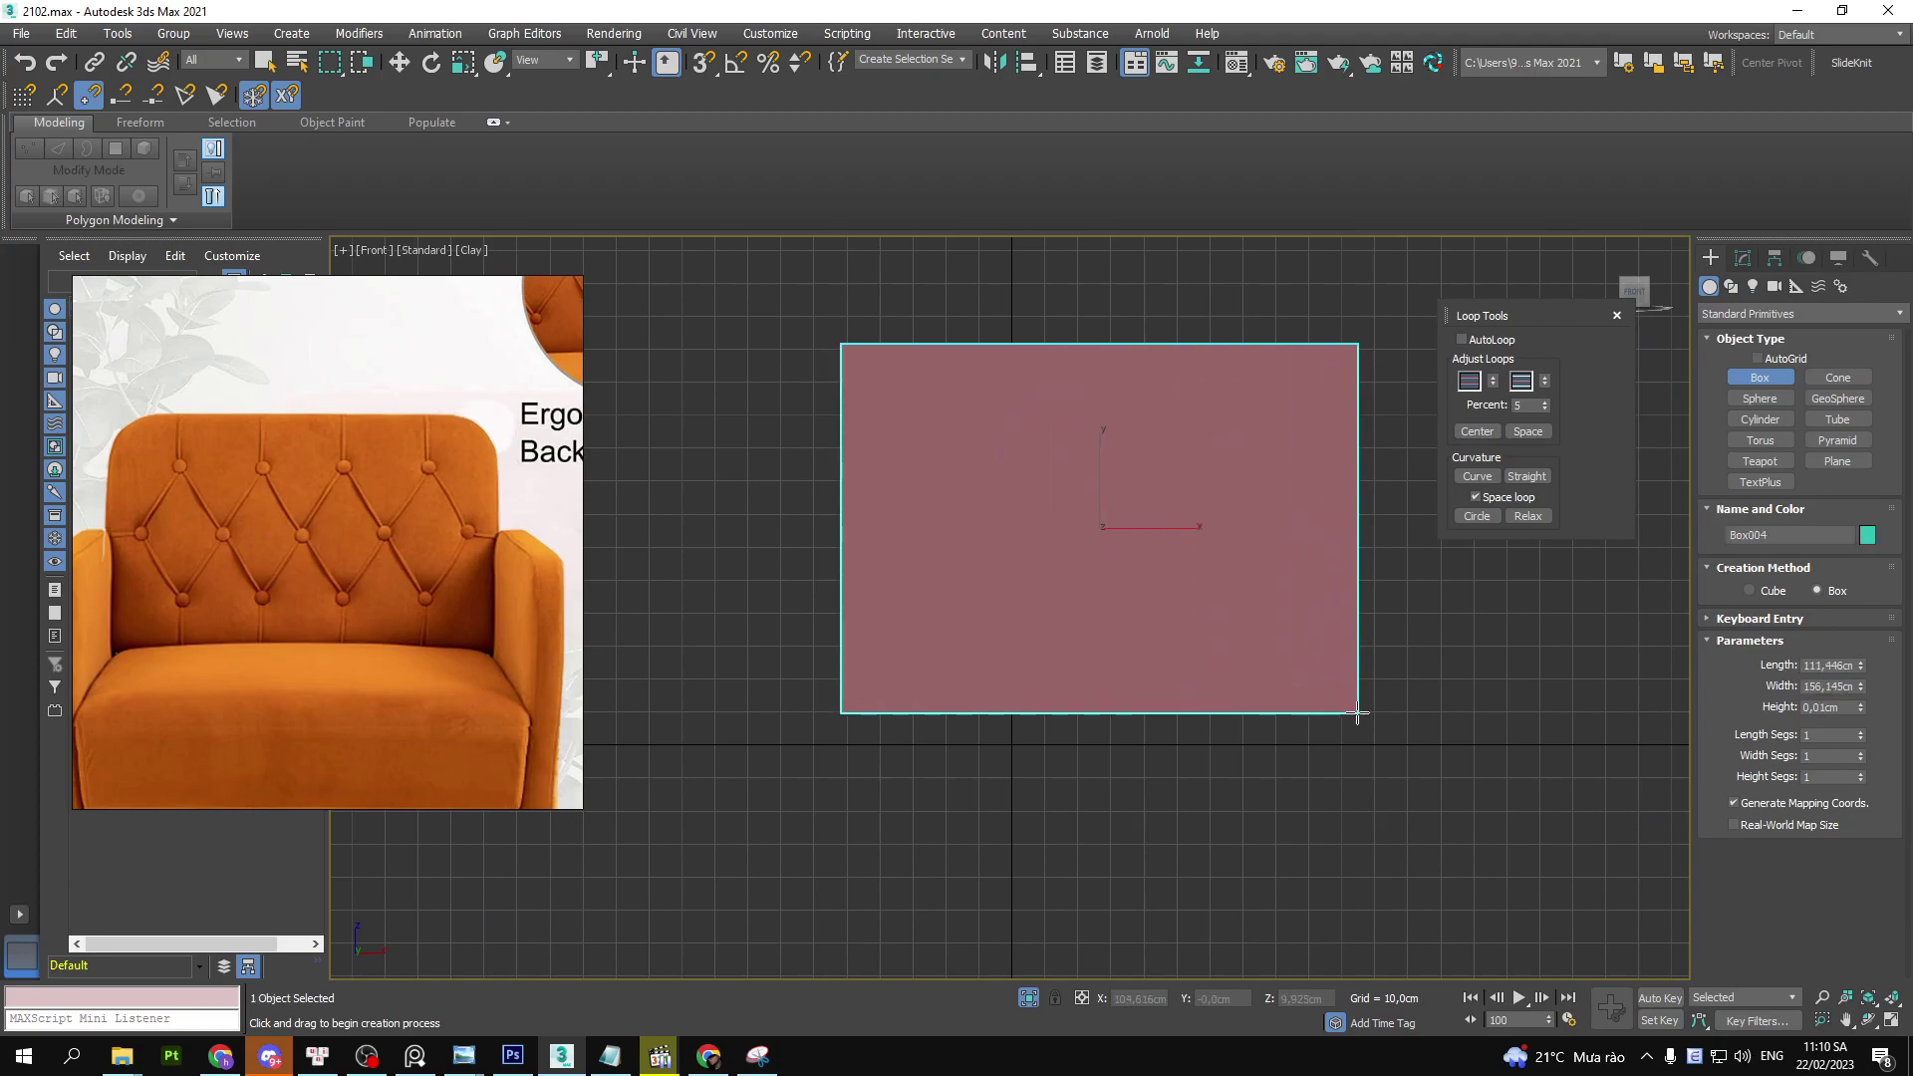
pyautogui.click(1211, 570)
# - Frame Box004 and convert it to an Editable Poly
pyautogui.press('w')
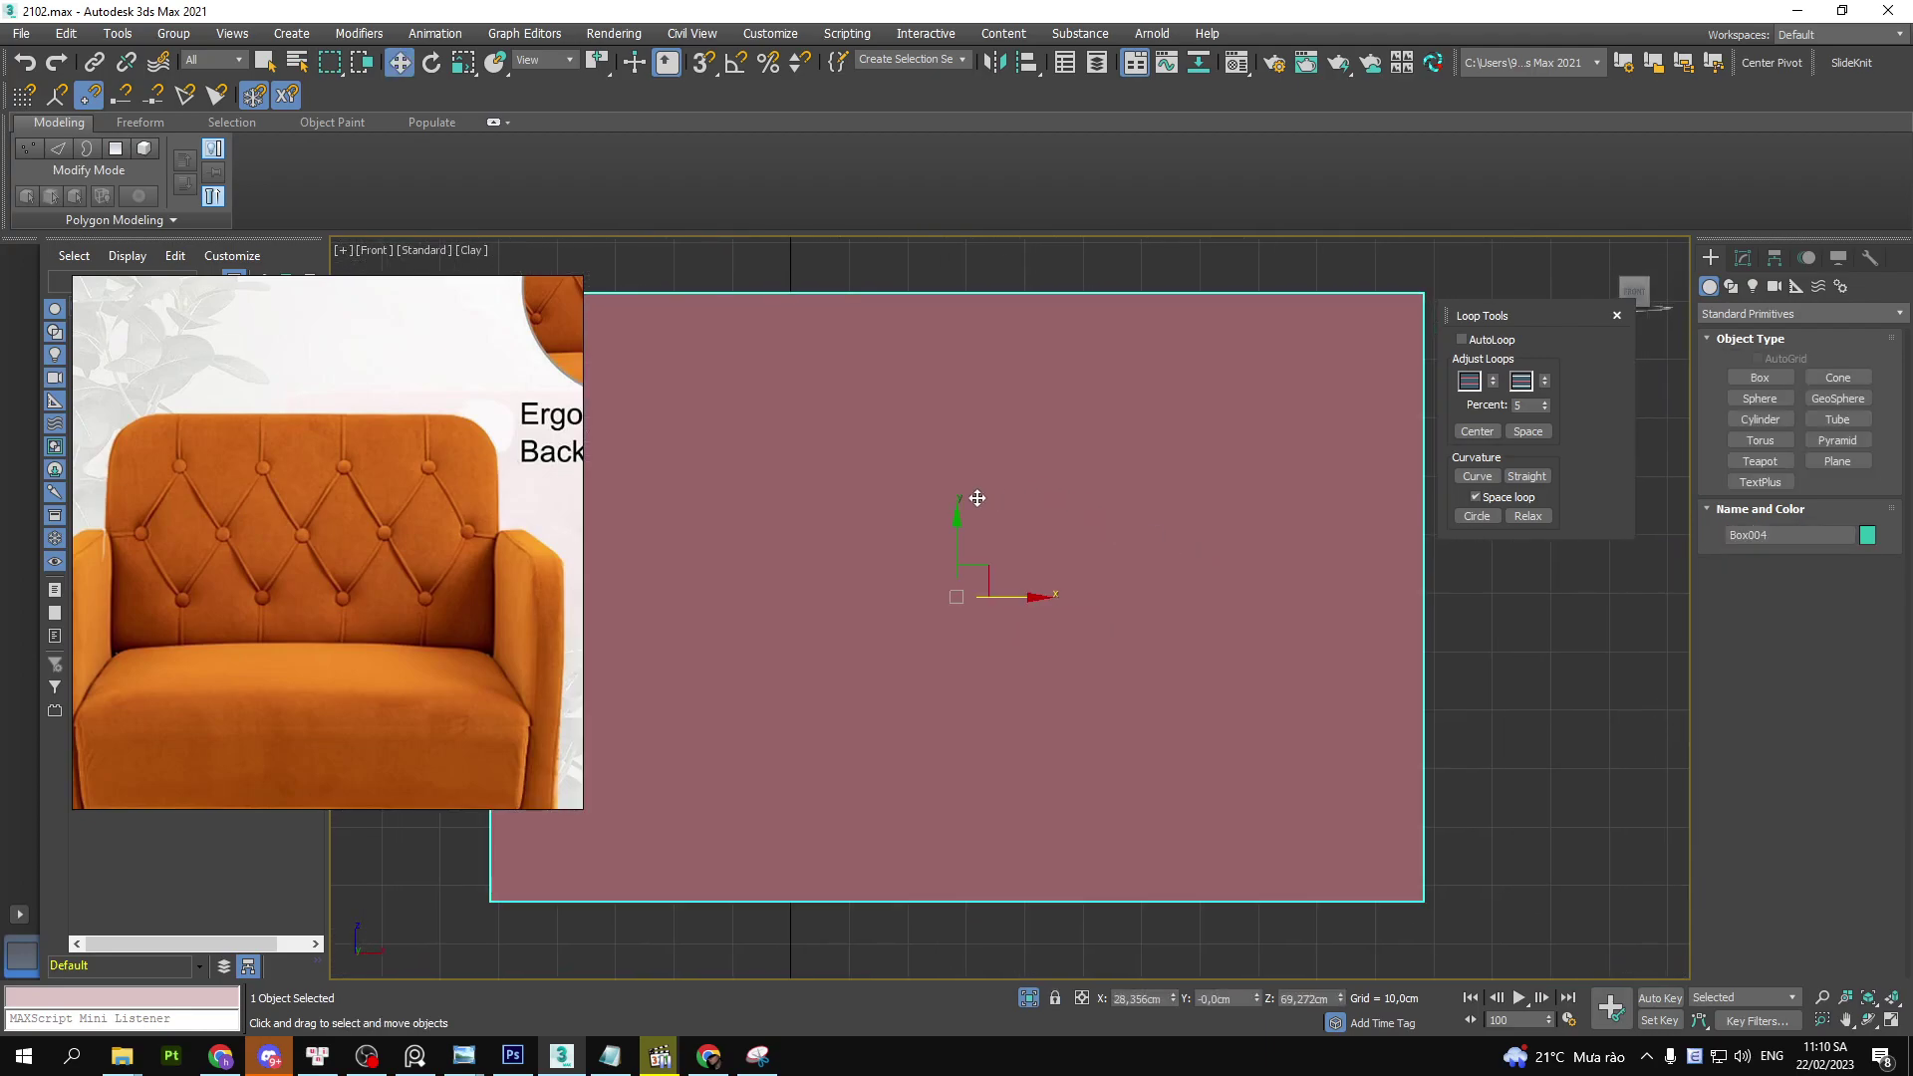
pyautogui.rightClick(1113, 427)
pyautogui.click(1335, 642)
# - Check the panel's corner vertices from the Top view, then move the panel left along X
pyautogui.scroll(-2, 1195, 598)
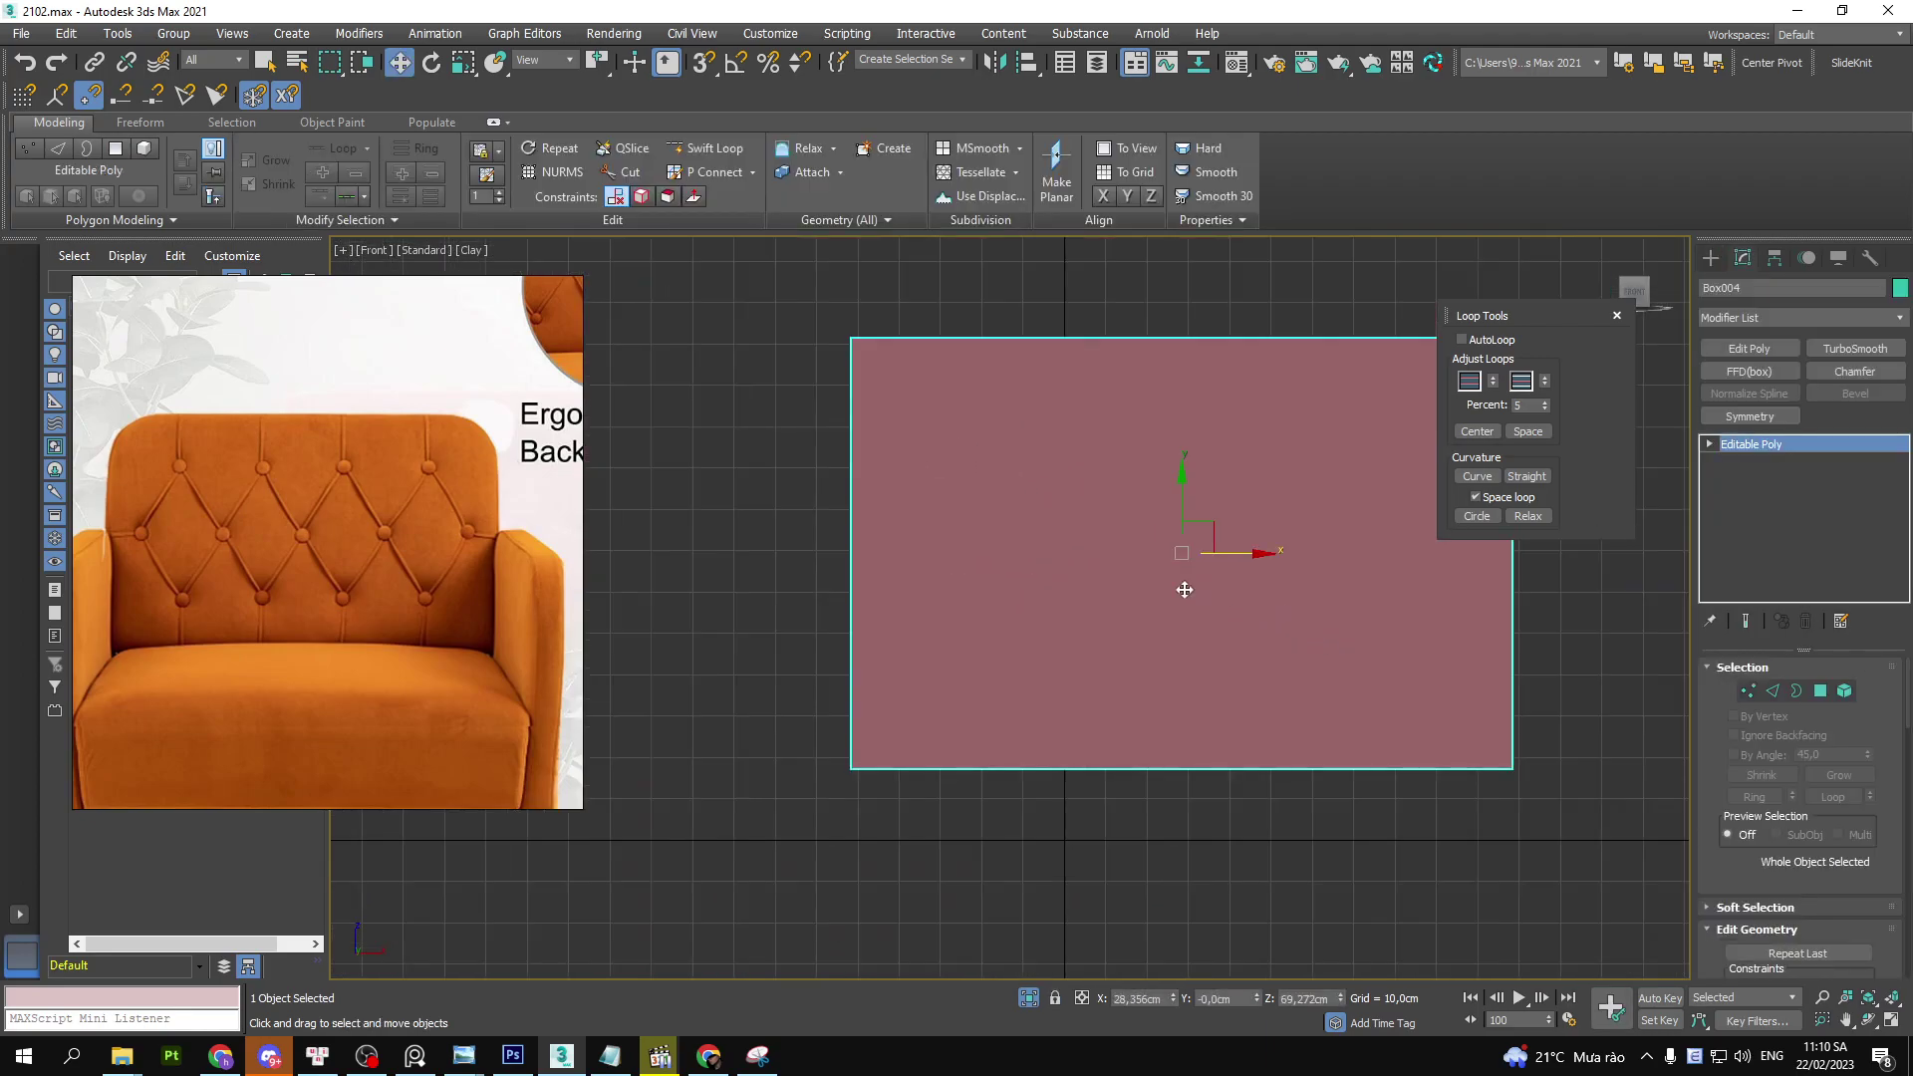
pyautogui.press('t')
pyautogui.scroll(-5, 1156, 585)
pyautogui.press('1')
pyautogui.moveTo(1327, 605); pyautogui.dragTo(894, 529)
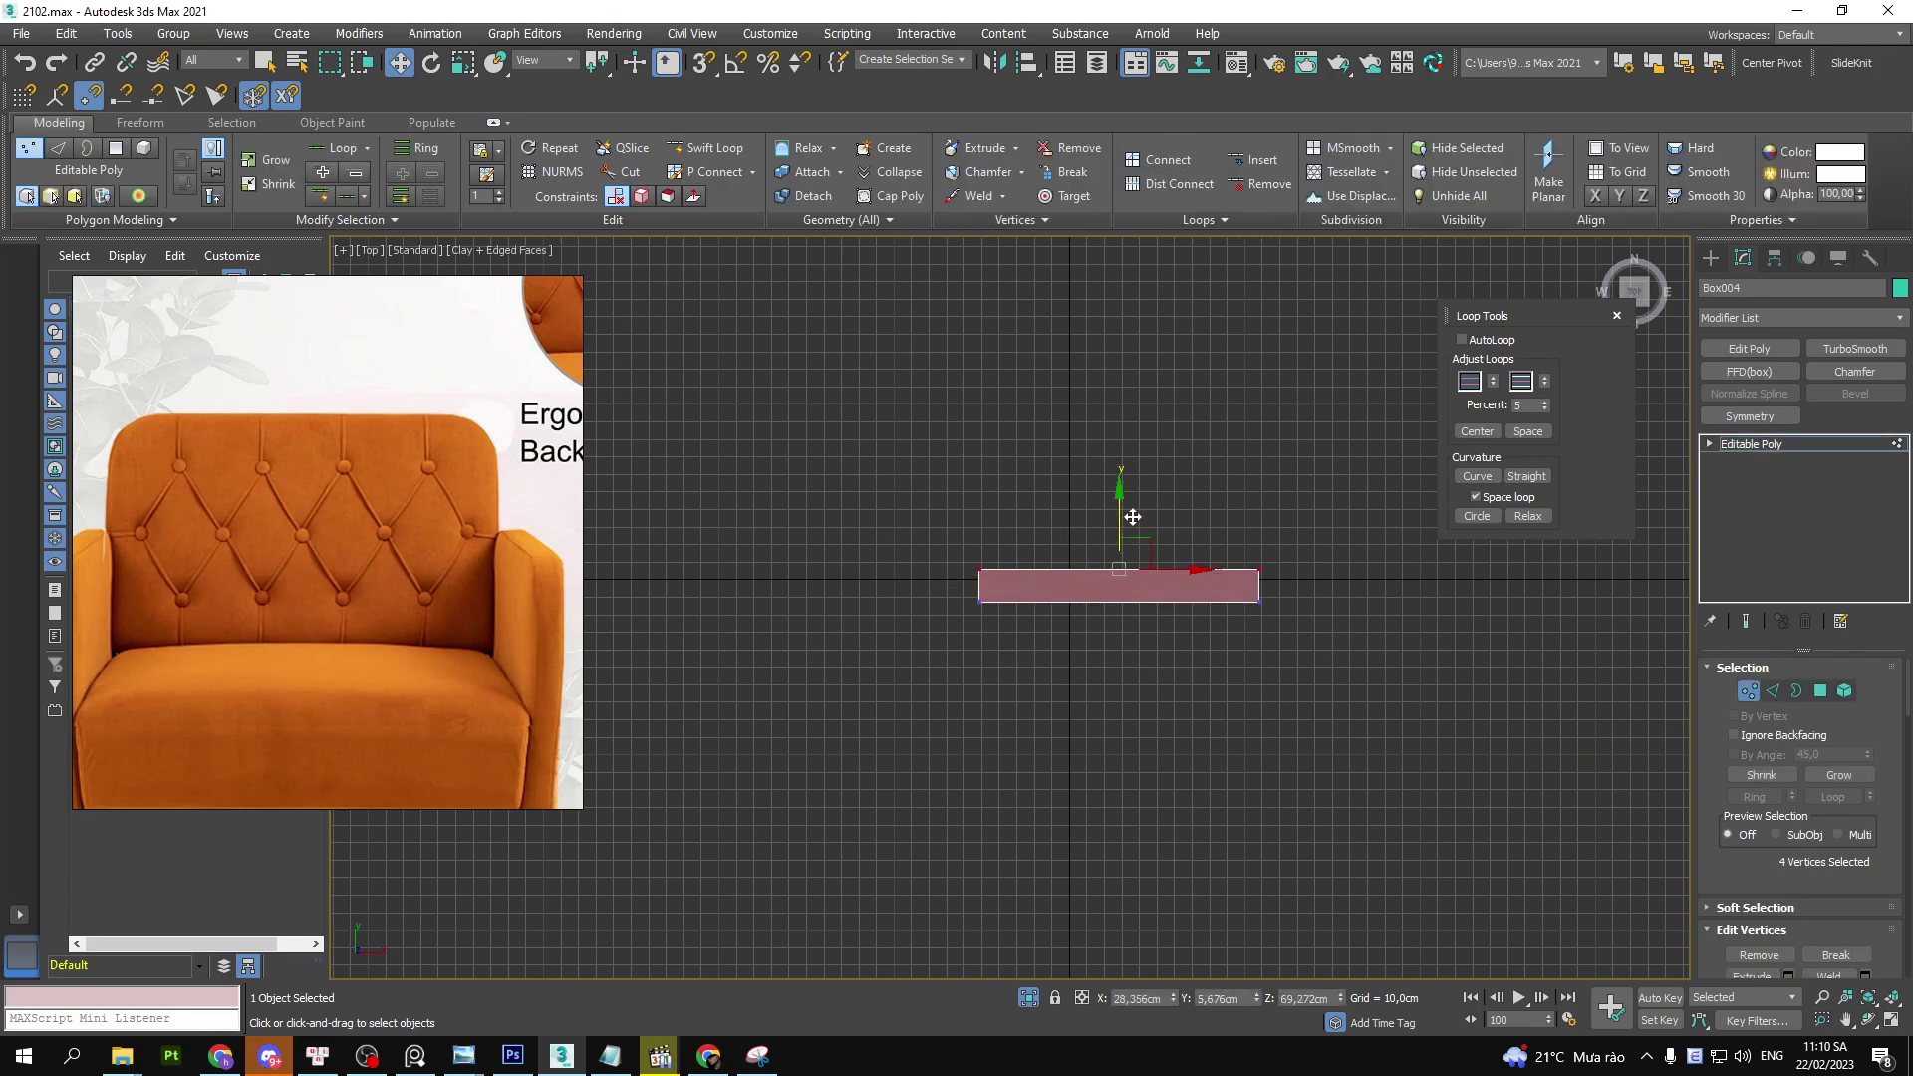
pyautogui.press('1')
pyautogui.press('f')
pyautogui.scroll(-3, 1119, 541)
pyautogui.moveTo(1076, 547); pyautogui.dragTo(985, 546)
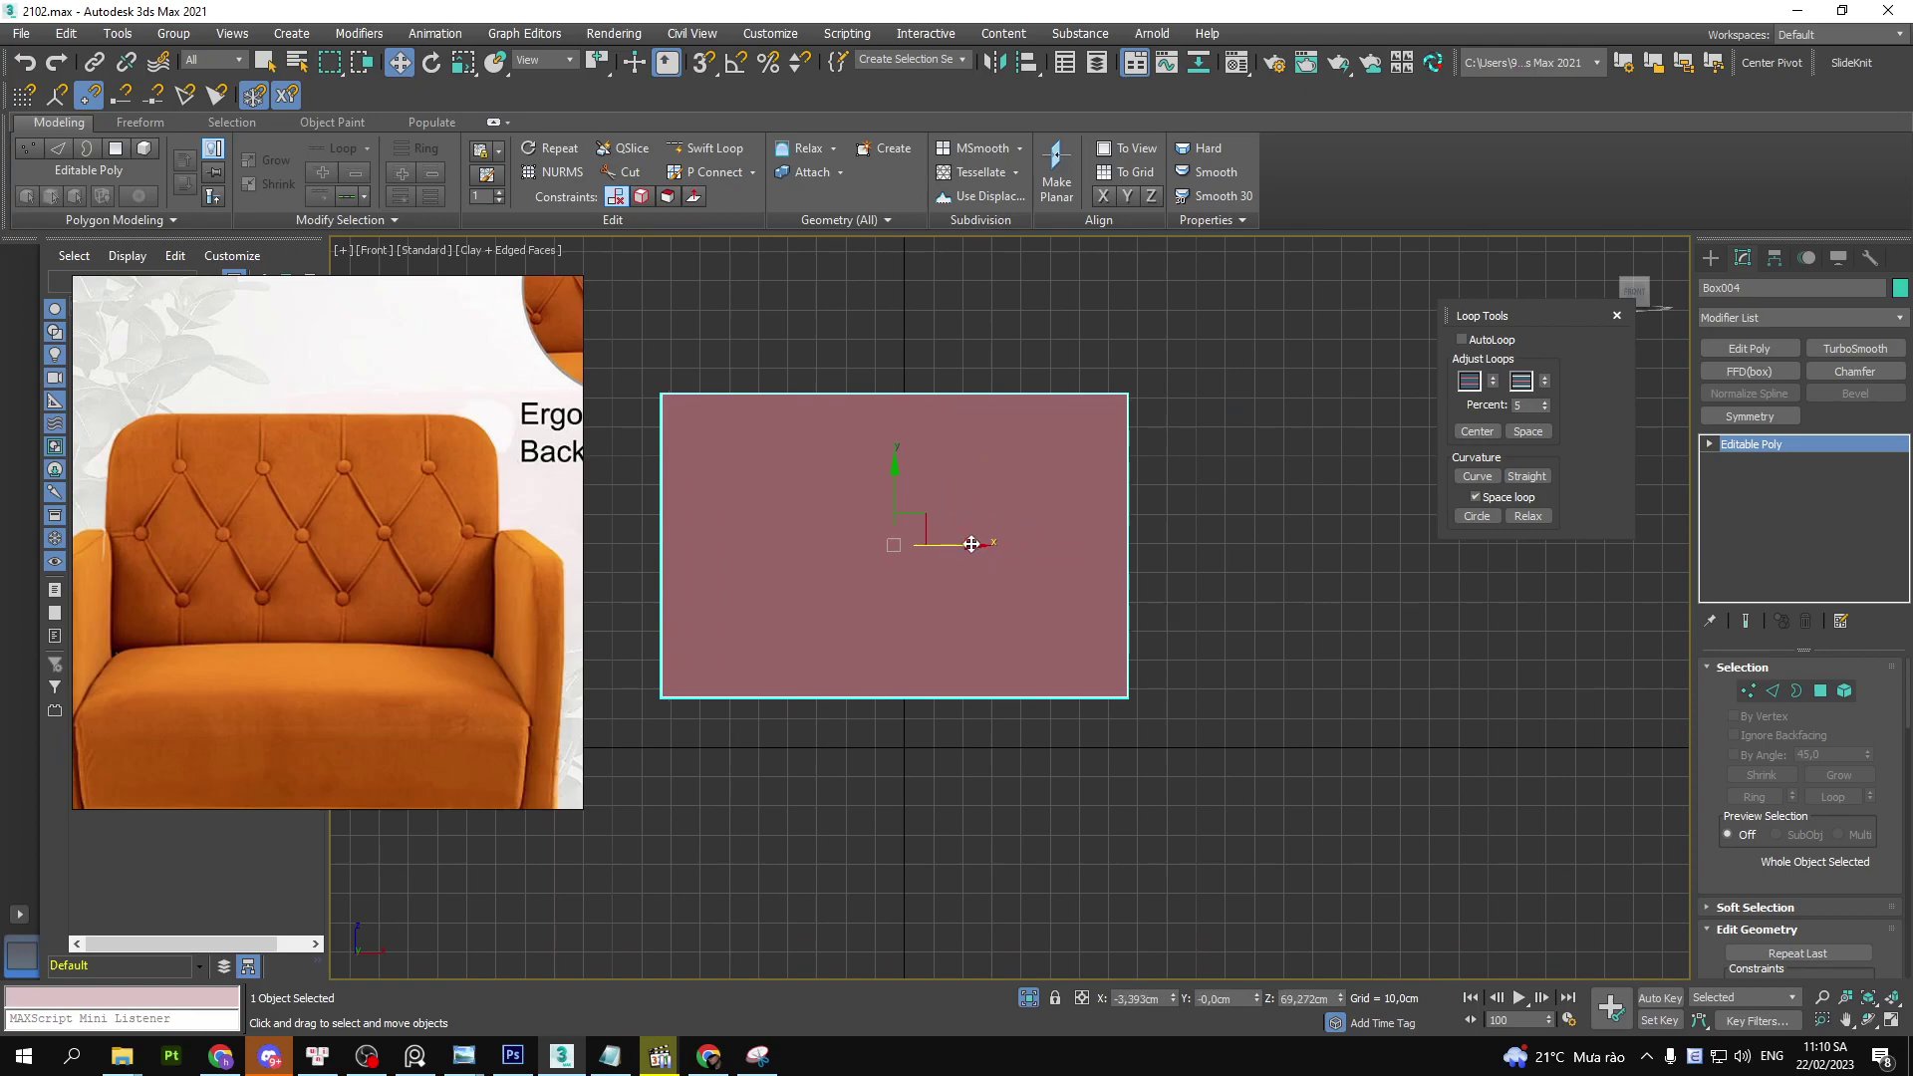
pyautogui.moveTo(738, 512); pyautogui.dragTo(860, 538, button='middle')
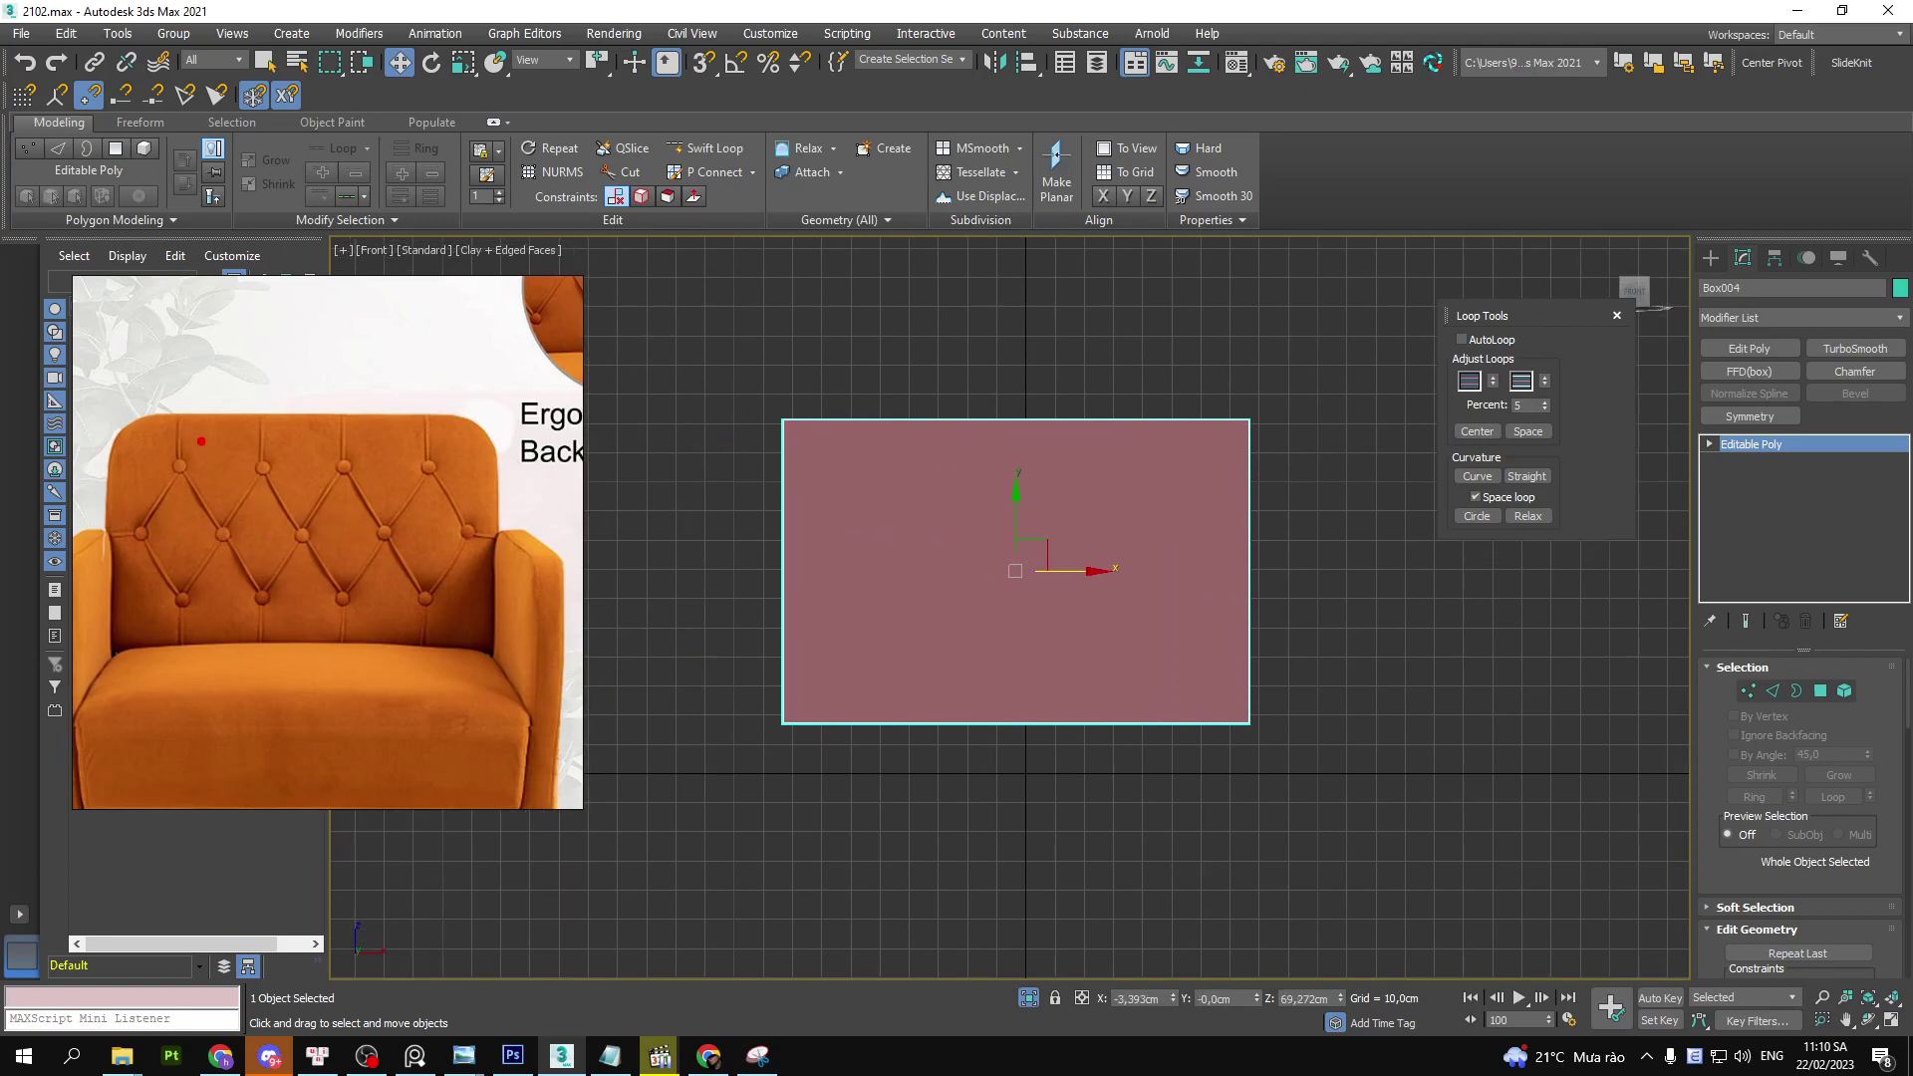
# - Sketch tuft column marks on the sofa reference, undoing one misplaced mark
pyautogui.moveTo(175, 408); pyautogui.dragTo(180, 548)
pyautogui.moveTo(263, 422); pyautogui.dragTo(261, 467)
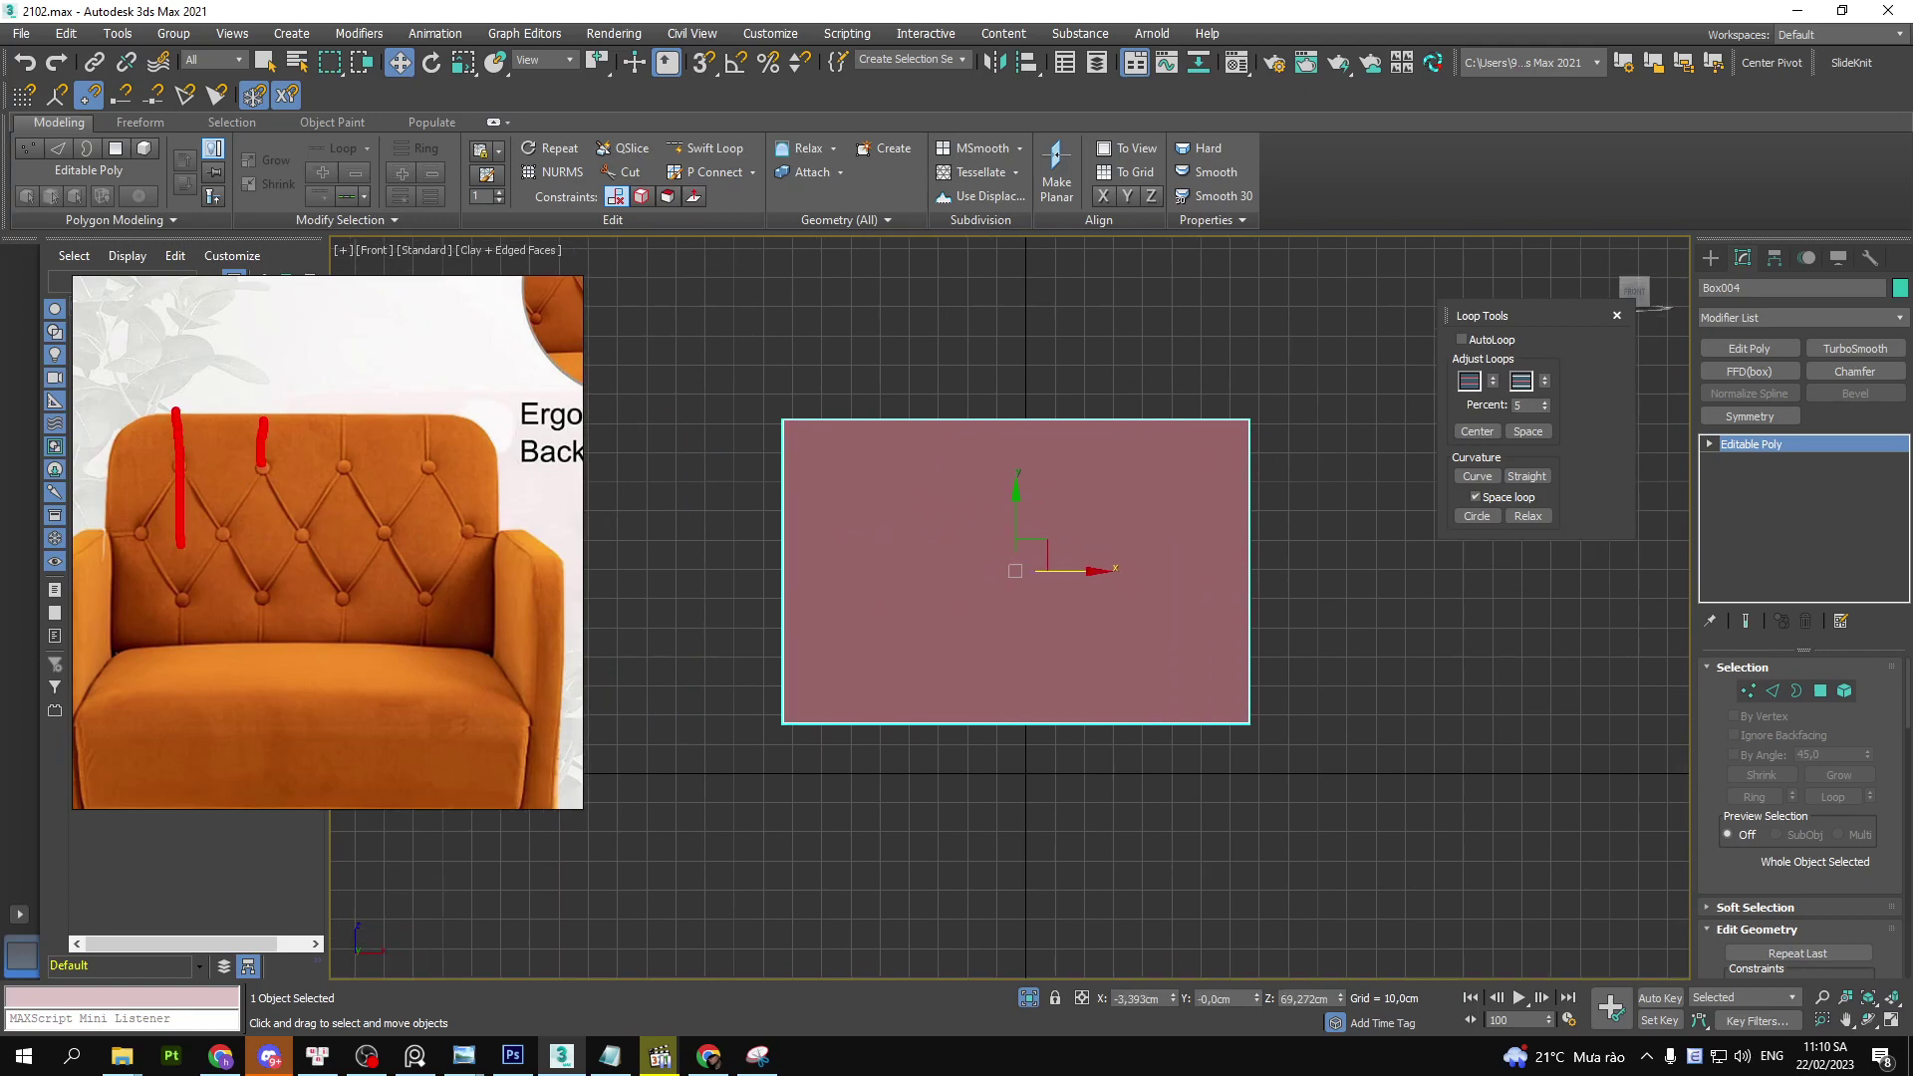
pyautogui.moveTo(345, 417); pyautogui.dragTo(344, 465)
pyautogui.moveTo(429, 416); pyautogui.dragTo(420, 464)
pyautogui.moveTo(387, 515); pyautogui.dragTo(384, 595)
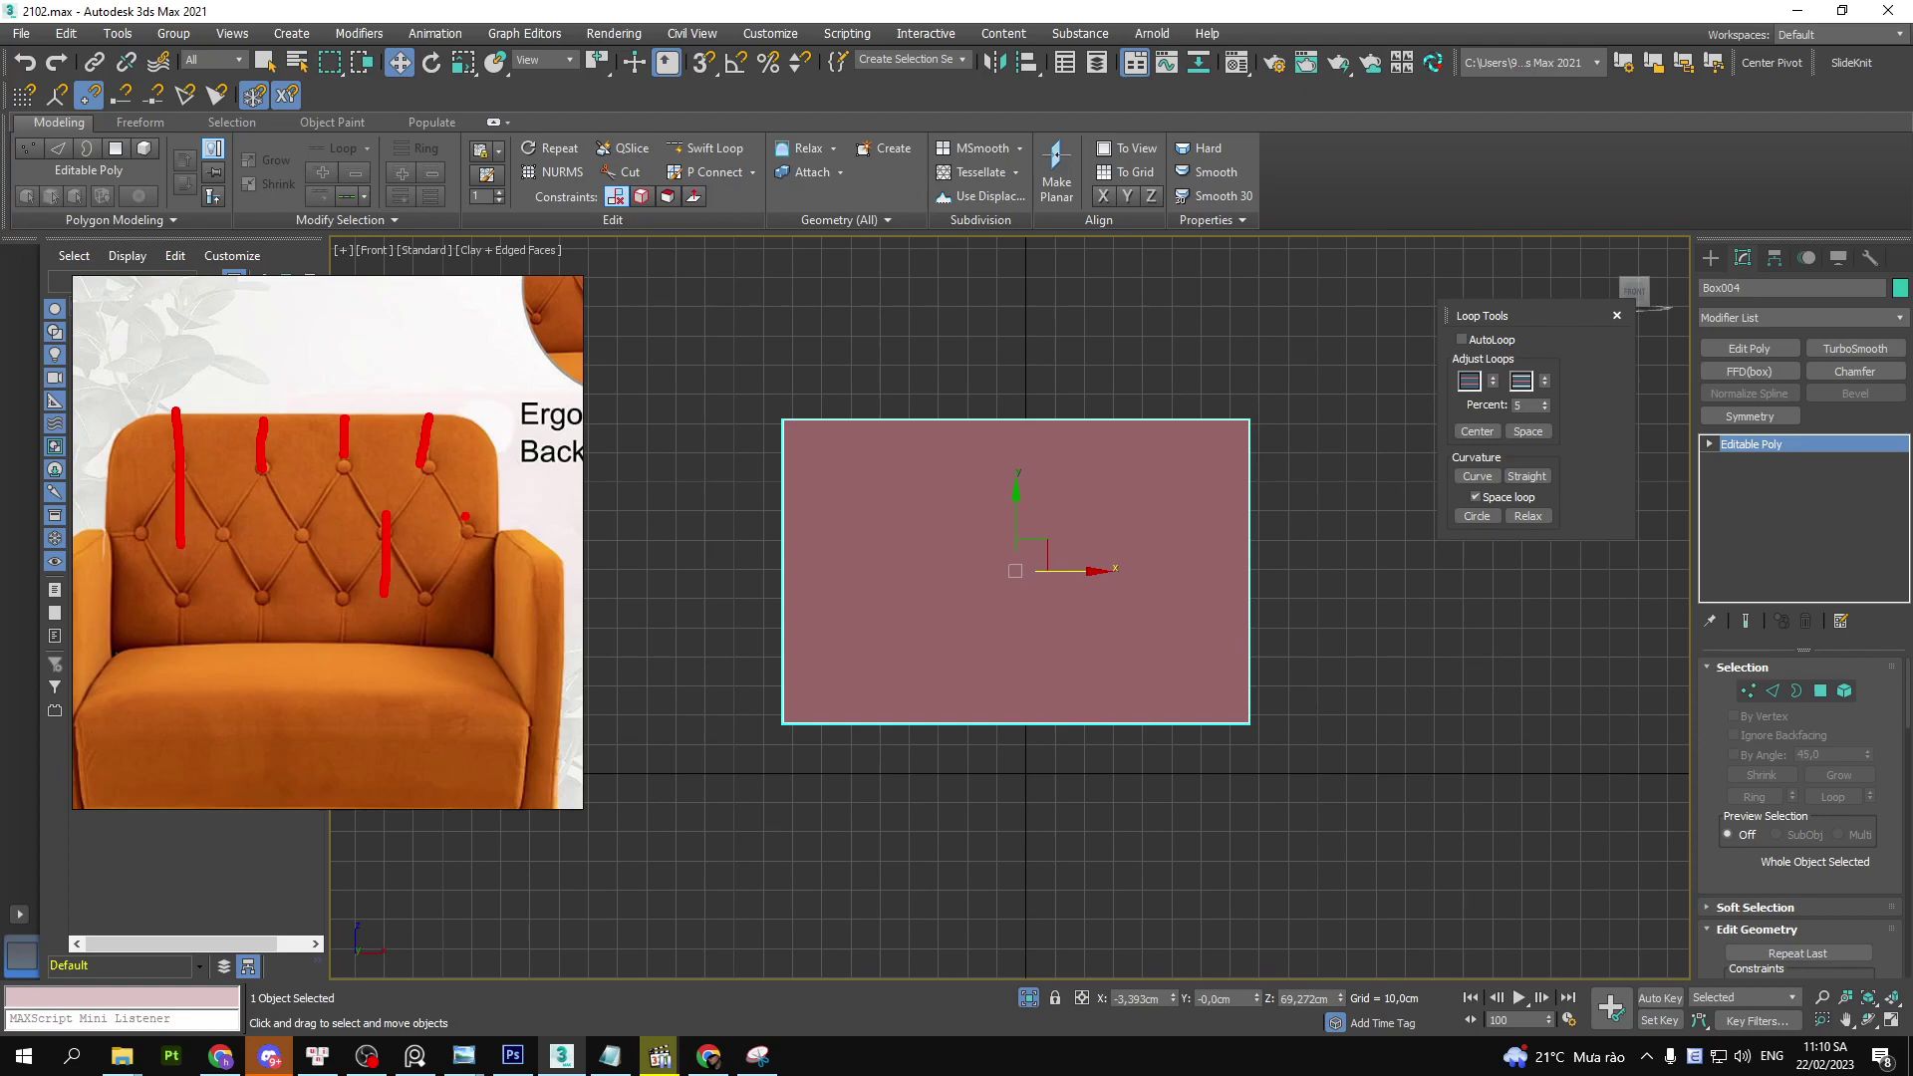
pyautogui.hotkey('ctrl', 'z')
pyautogui.moveTo(470, 500); pyautogui.dragTo(472, 561)
pyautogui.moveTo(387, 515); pyautogui.dragTo(383, 574)
pyautogui.moveTo(295, 515)
pyautogui.mouseDown()
pyautogui.moveTo(293, 553)
pyautogui.moveTo(215, 565)
pyautogui.mouseUp()
pyautogui.moveTo(137, 511); pyautogui.dragTo(136, 571)
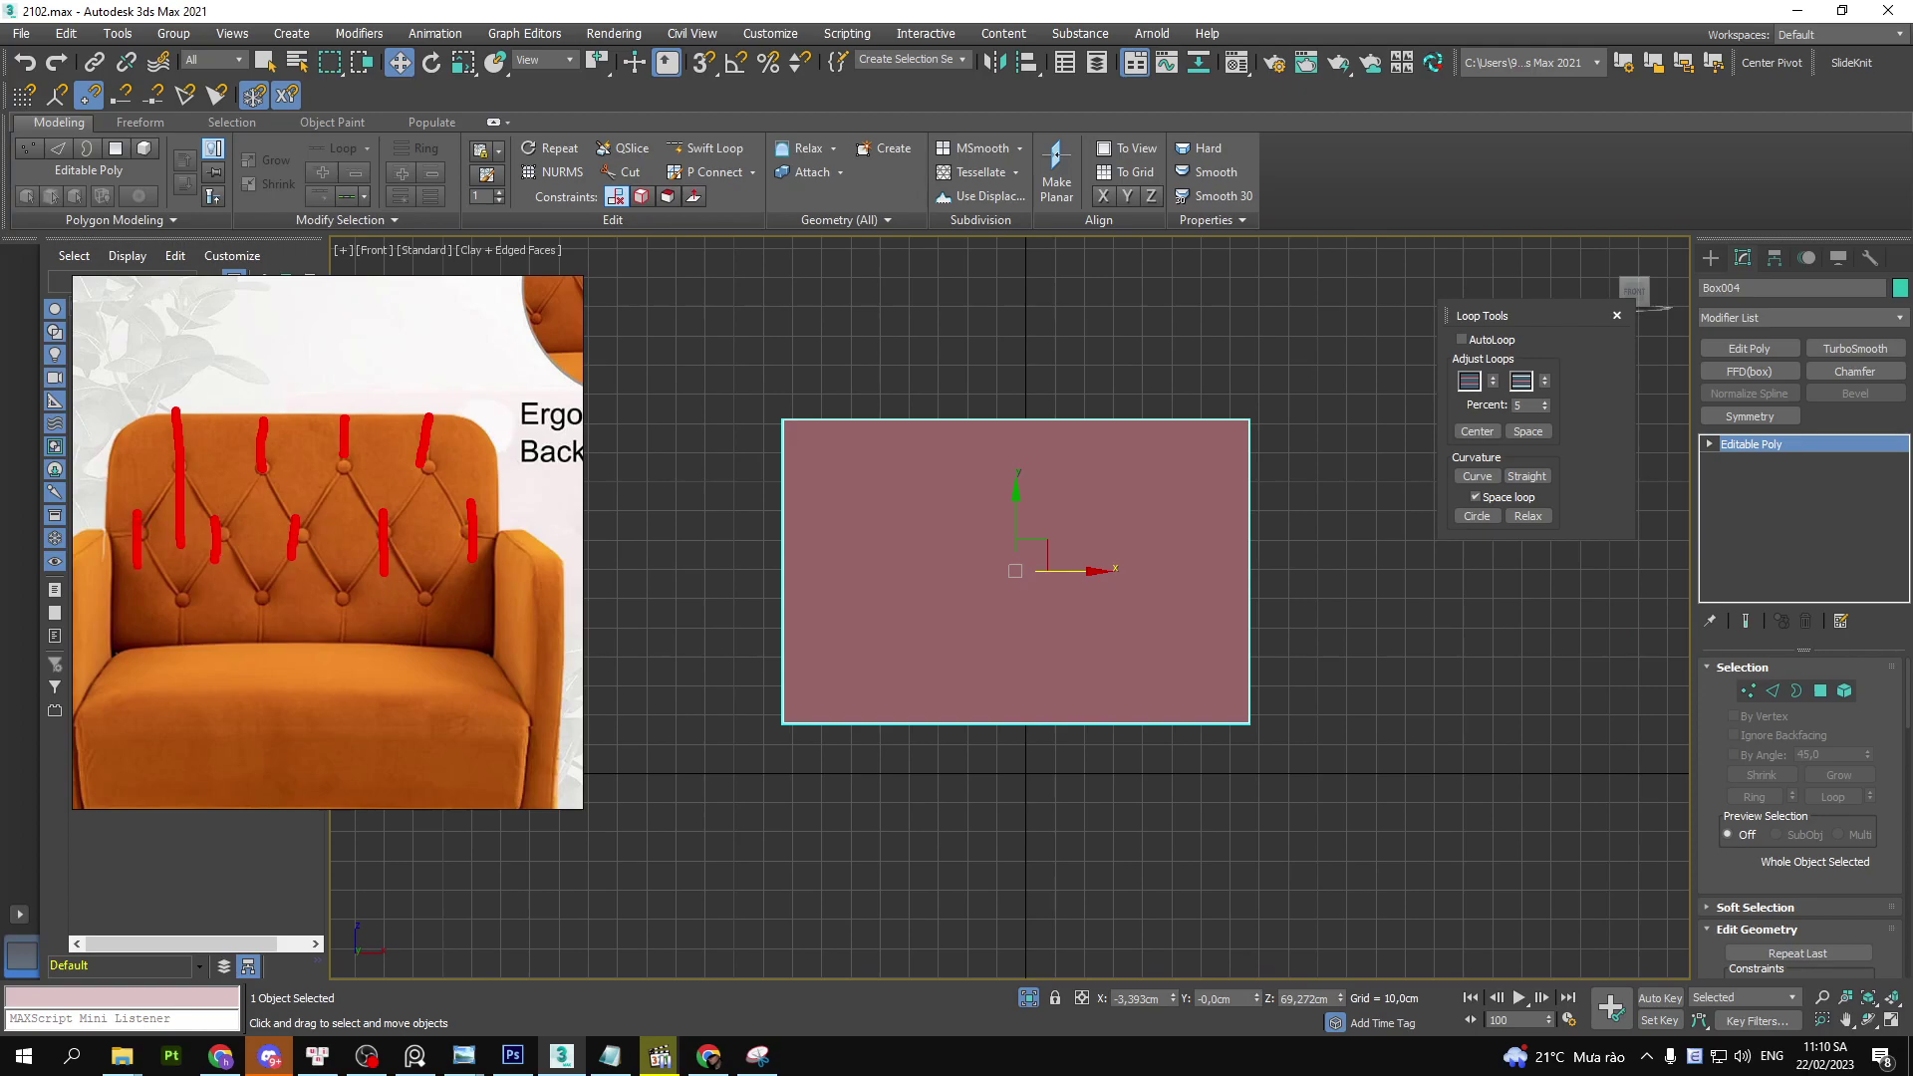
# - Sketch full-height column lines down the sofa back reference
pyautogui.moveTo(134, 382)
pyautogui.mouseDown()
pyautogui.moveTo(140, 639)
pyautogui.moveTo(171, 665)
pyautogui.mouseUp()
pyautogui.moveTo(211, 387); pyautogui.dragTo(226, 637)
pyautogui.moveTo(260, 387); pyautogui.dragTo(255, 630)
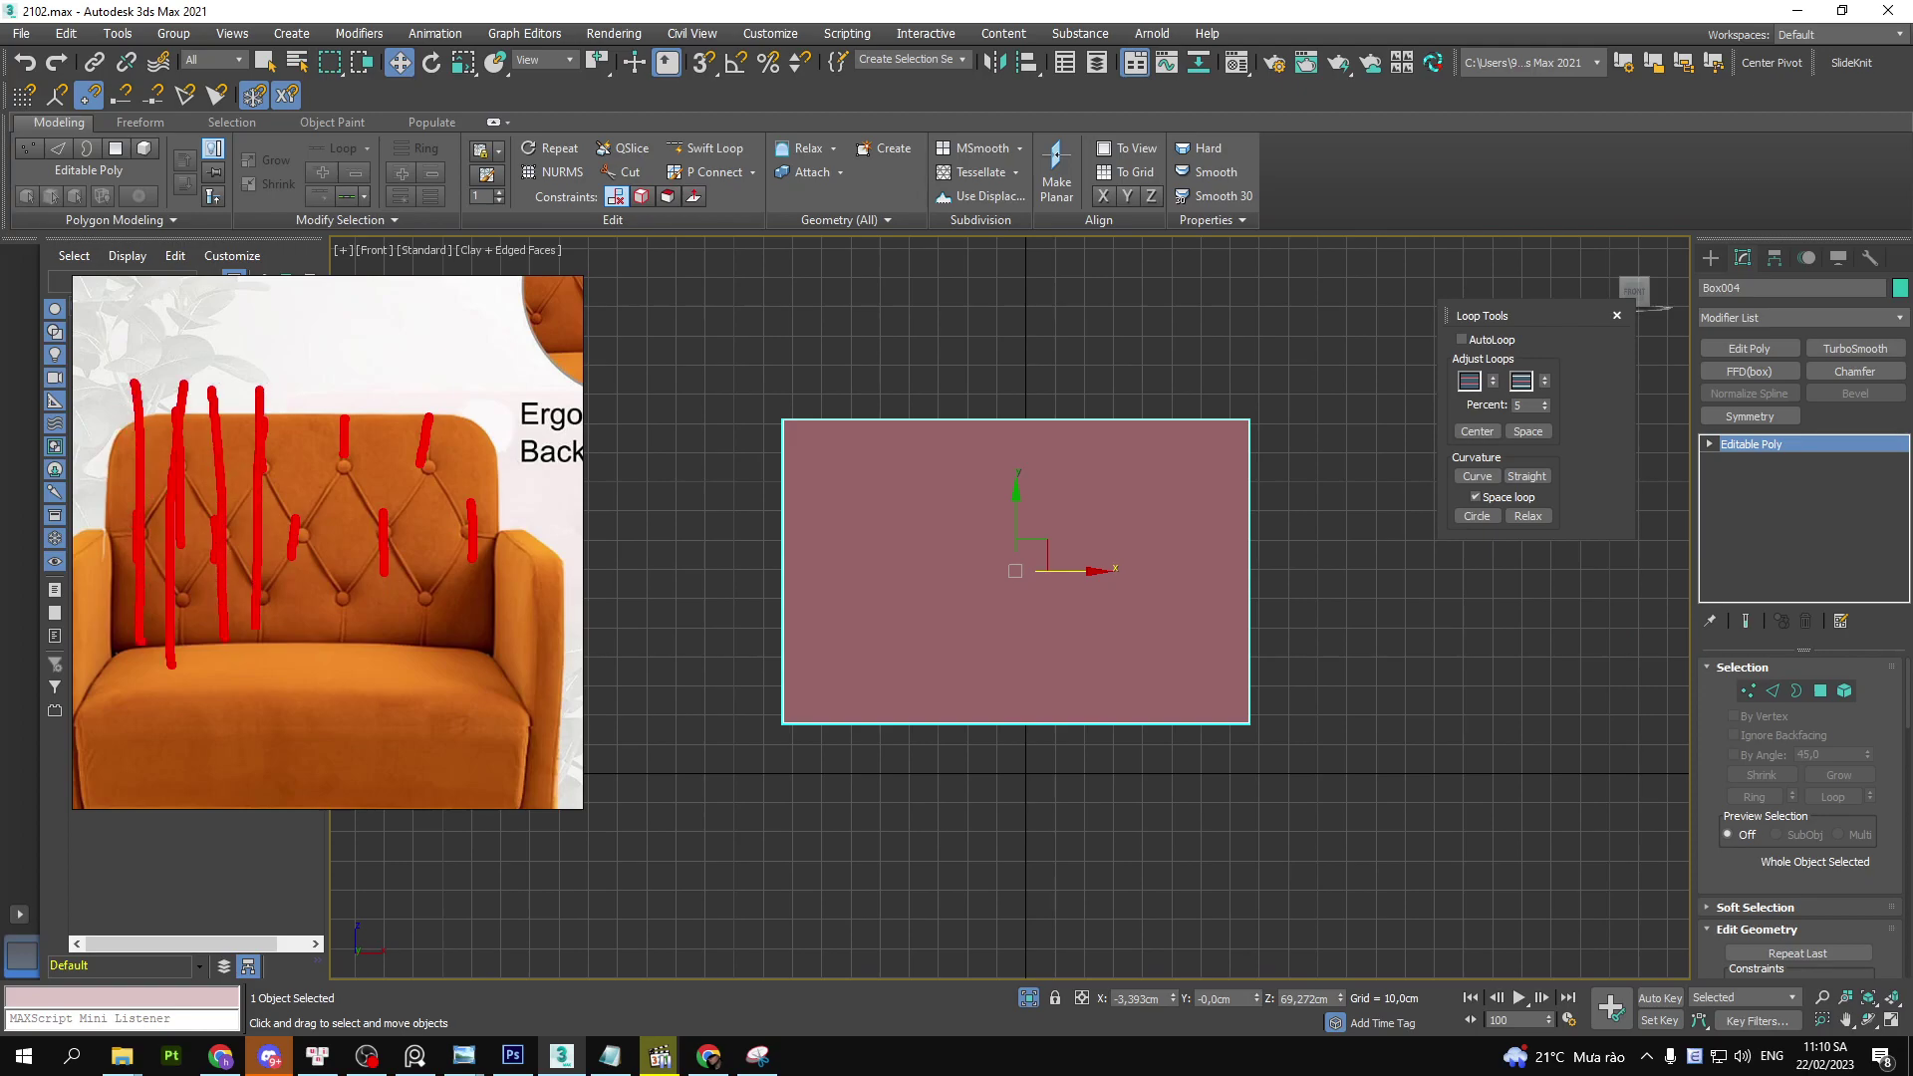
pyautogui.moveTo(298, 401)
pyautogui.mouseDown()
pyautogui.moveTo(294, 647)
pyautogui.moveTo(364, 669)
pyautogui.mouseUp()
pyautogui.moveTo(409, 431); pyautogui.dragTo(402, 633)
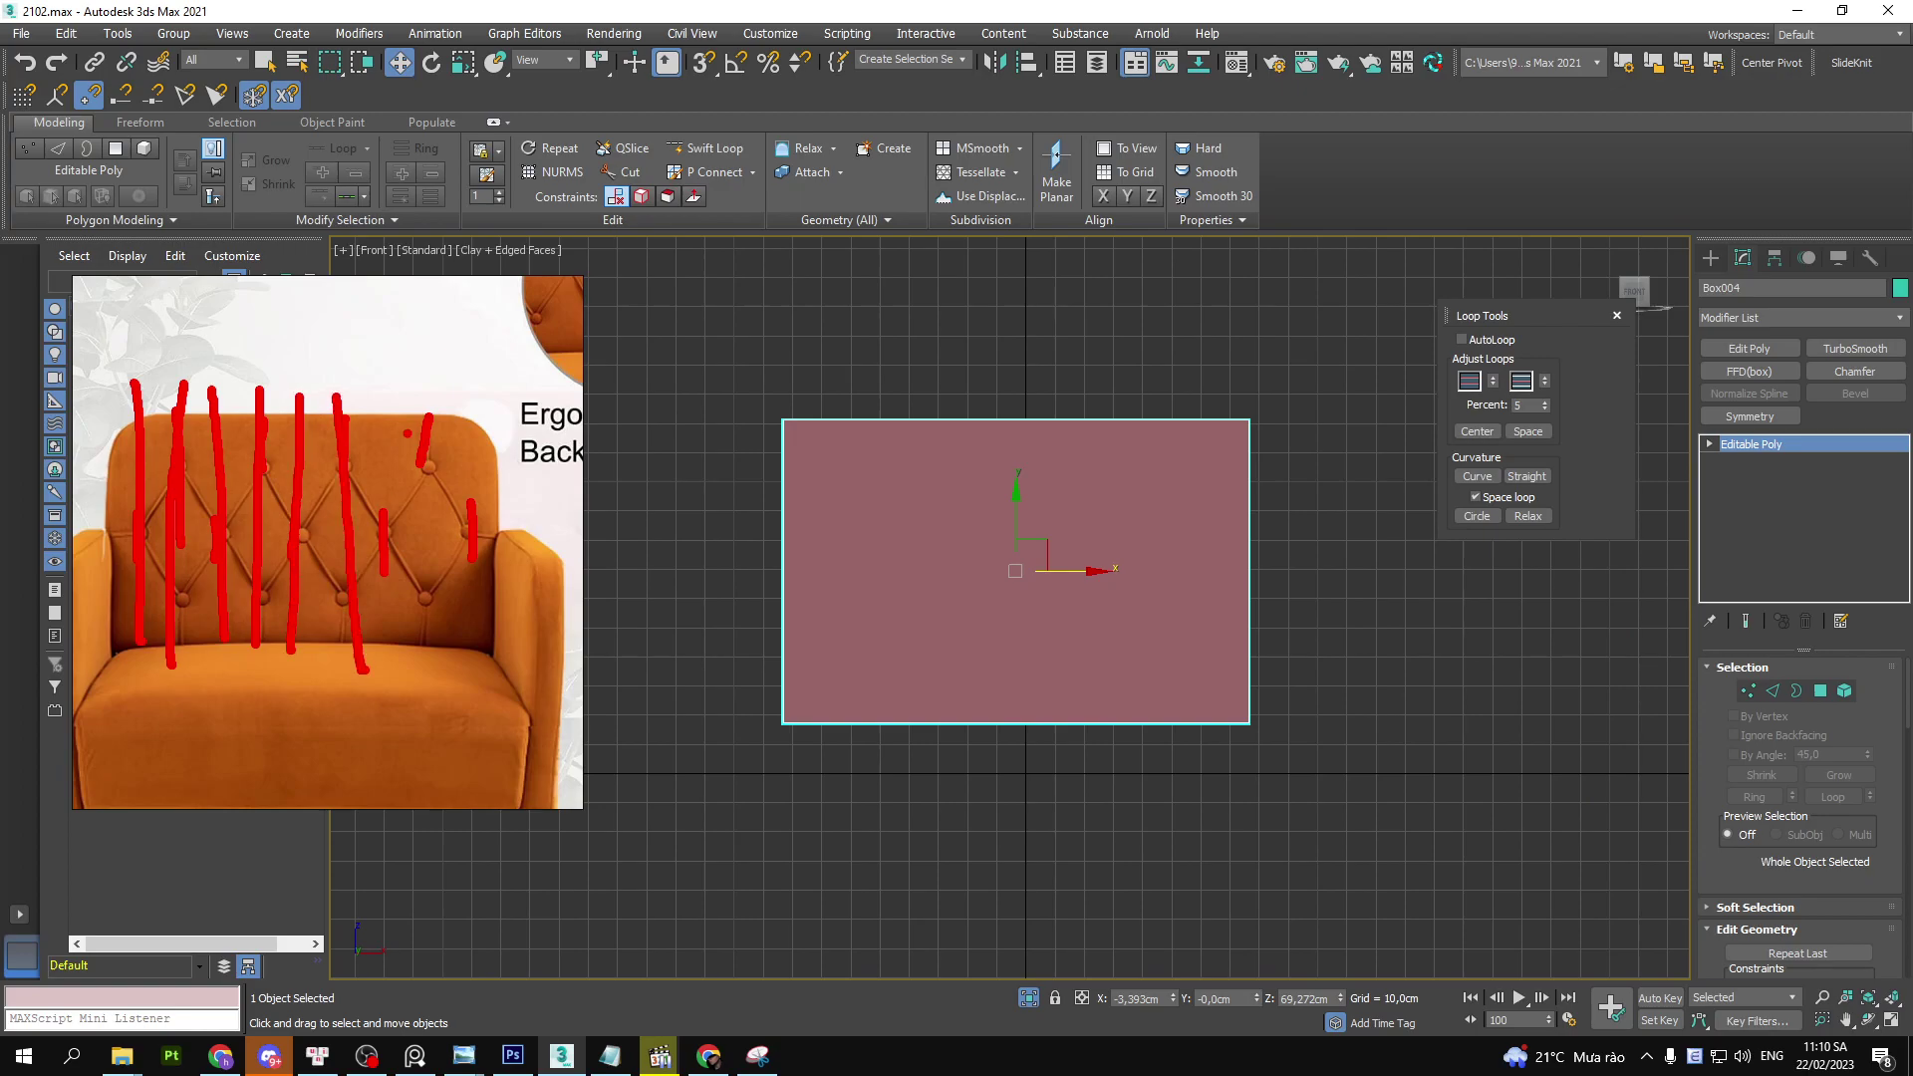
# - Select the panel's top and bottom border edges and start Connect Edges at seven segments
pyautogui.press('2')
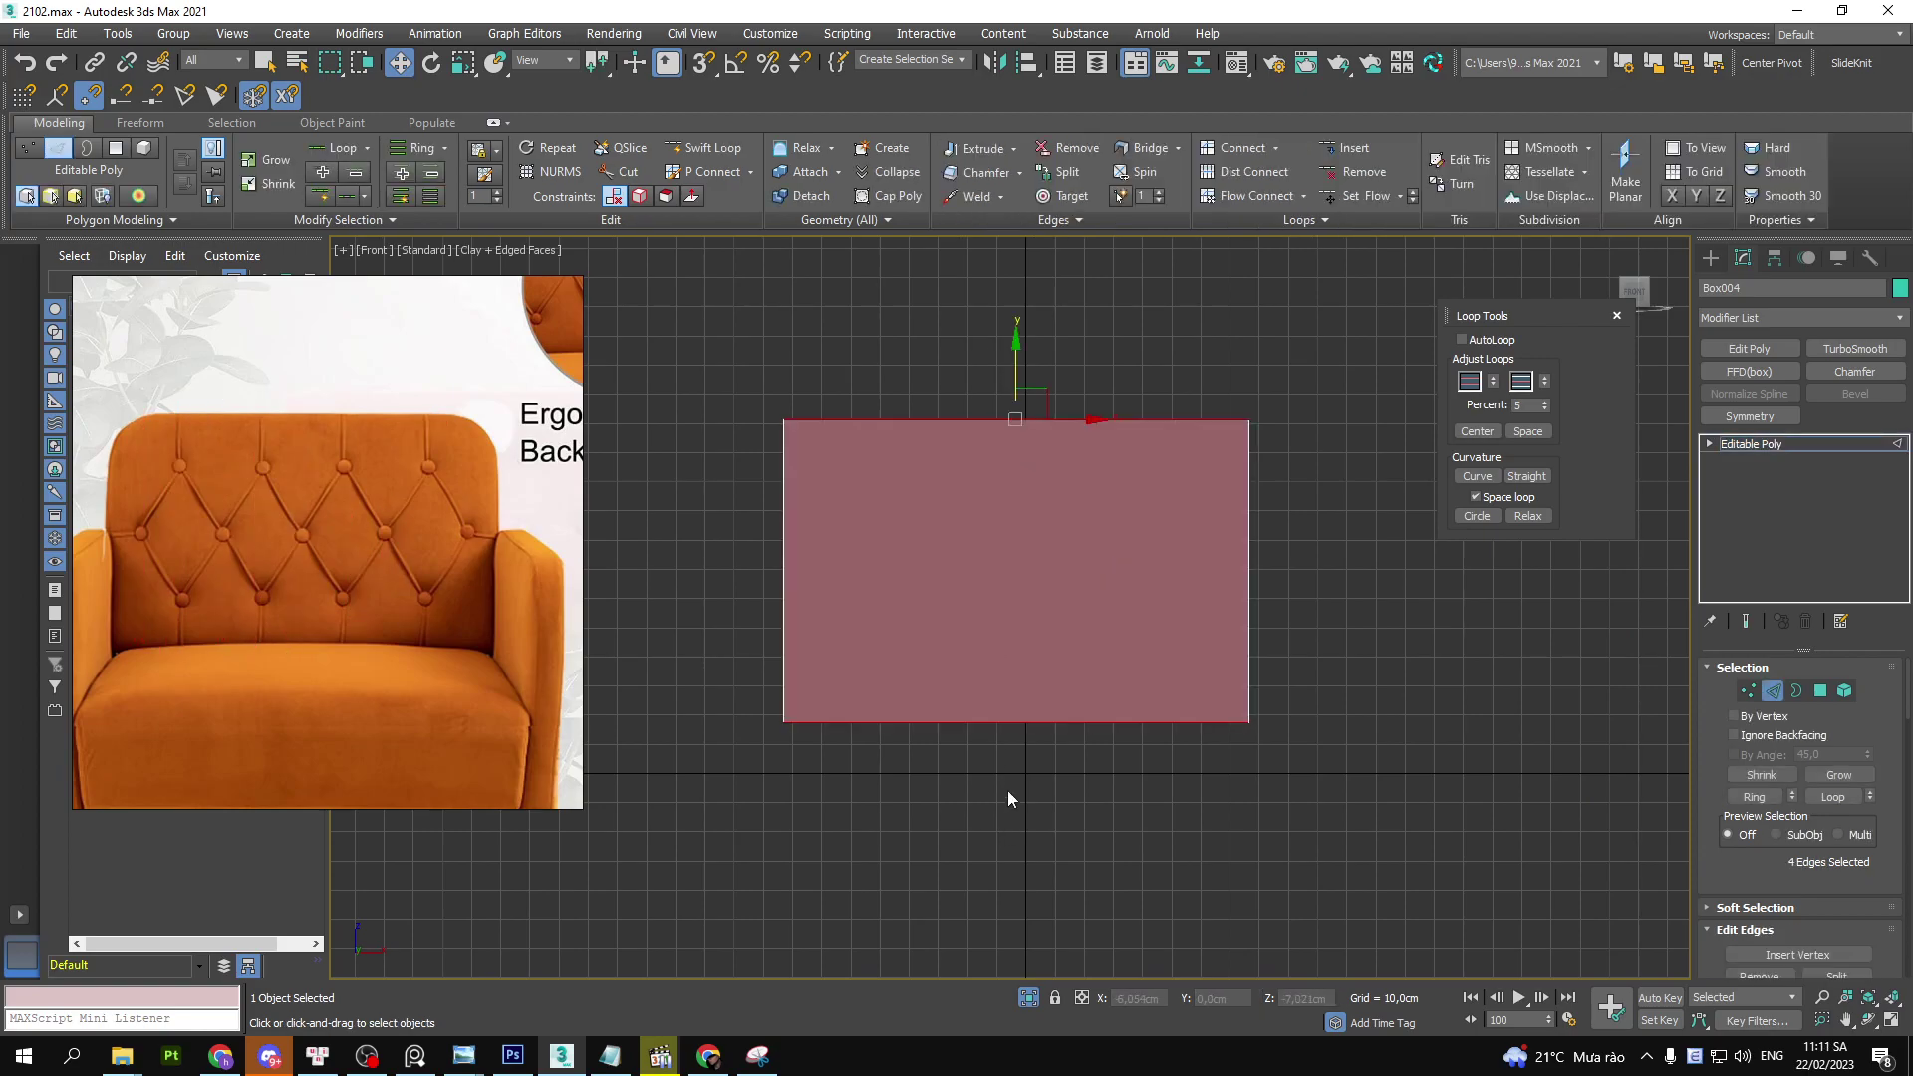
pyautogui.moveTo(1017, 539); pyautogui.dragTo(1034, 581, button='middle')
pyautogui.rightClick(1032, 569)
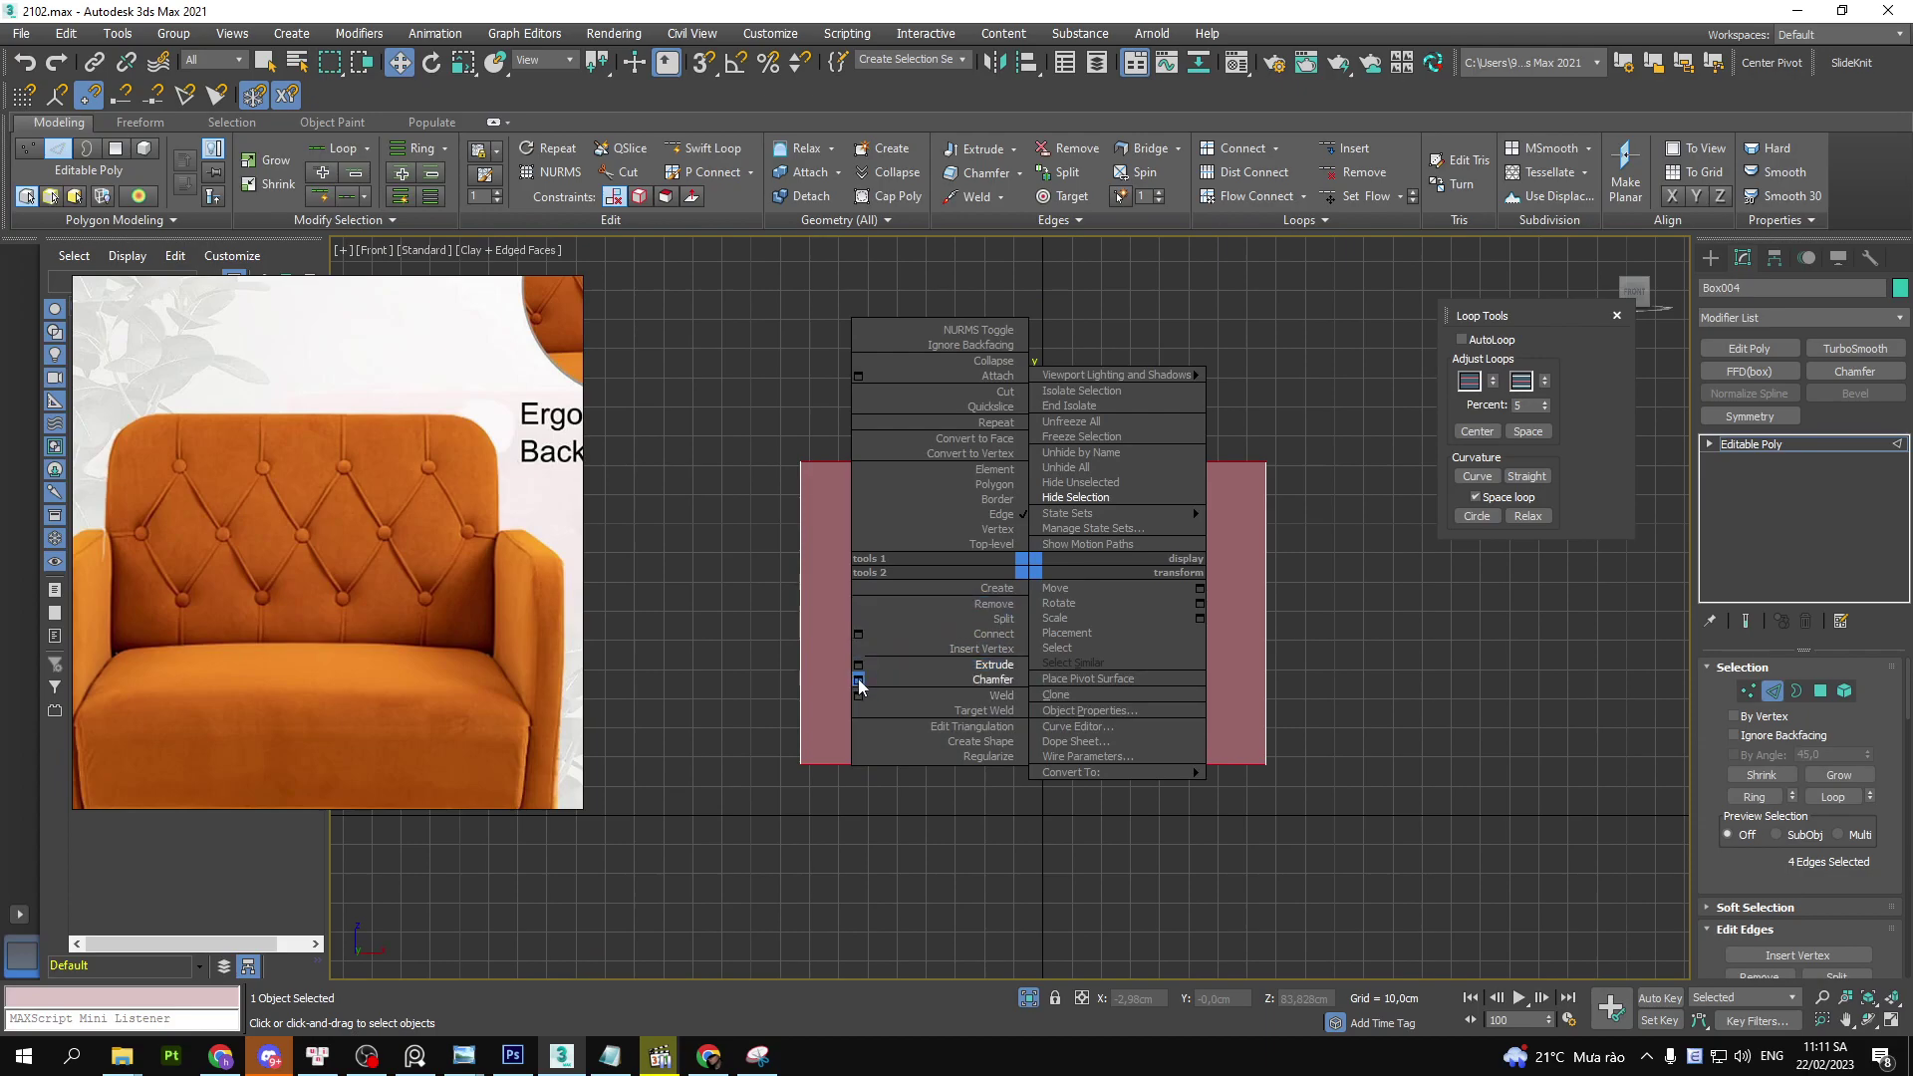
pyautogui.click(857, 634)
pyautogui.moveTo(1022, 624); pyautogui.dragTo(1022, 558)
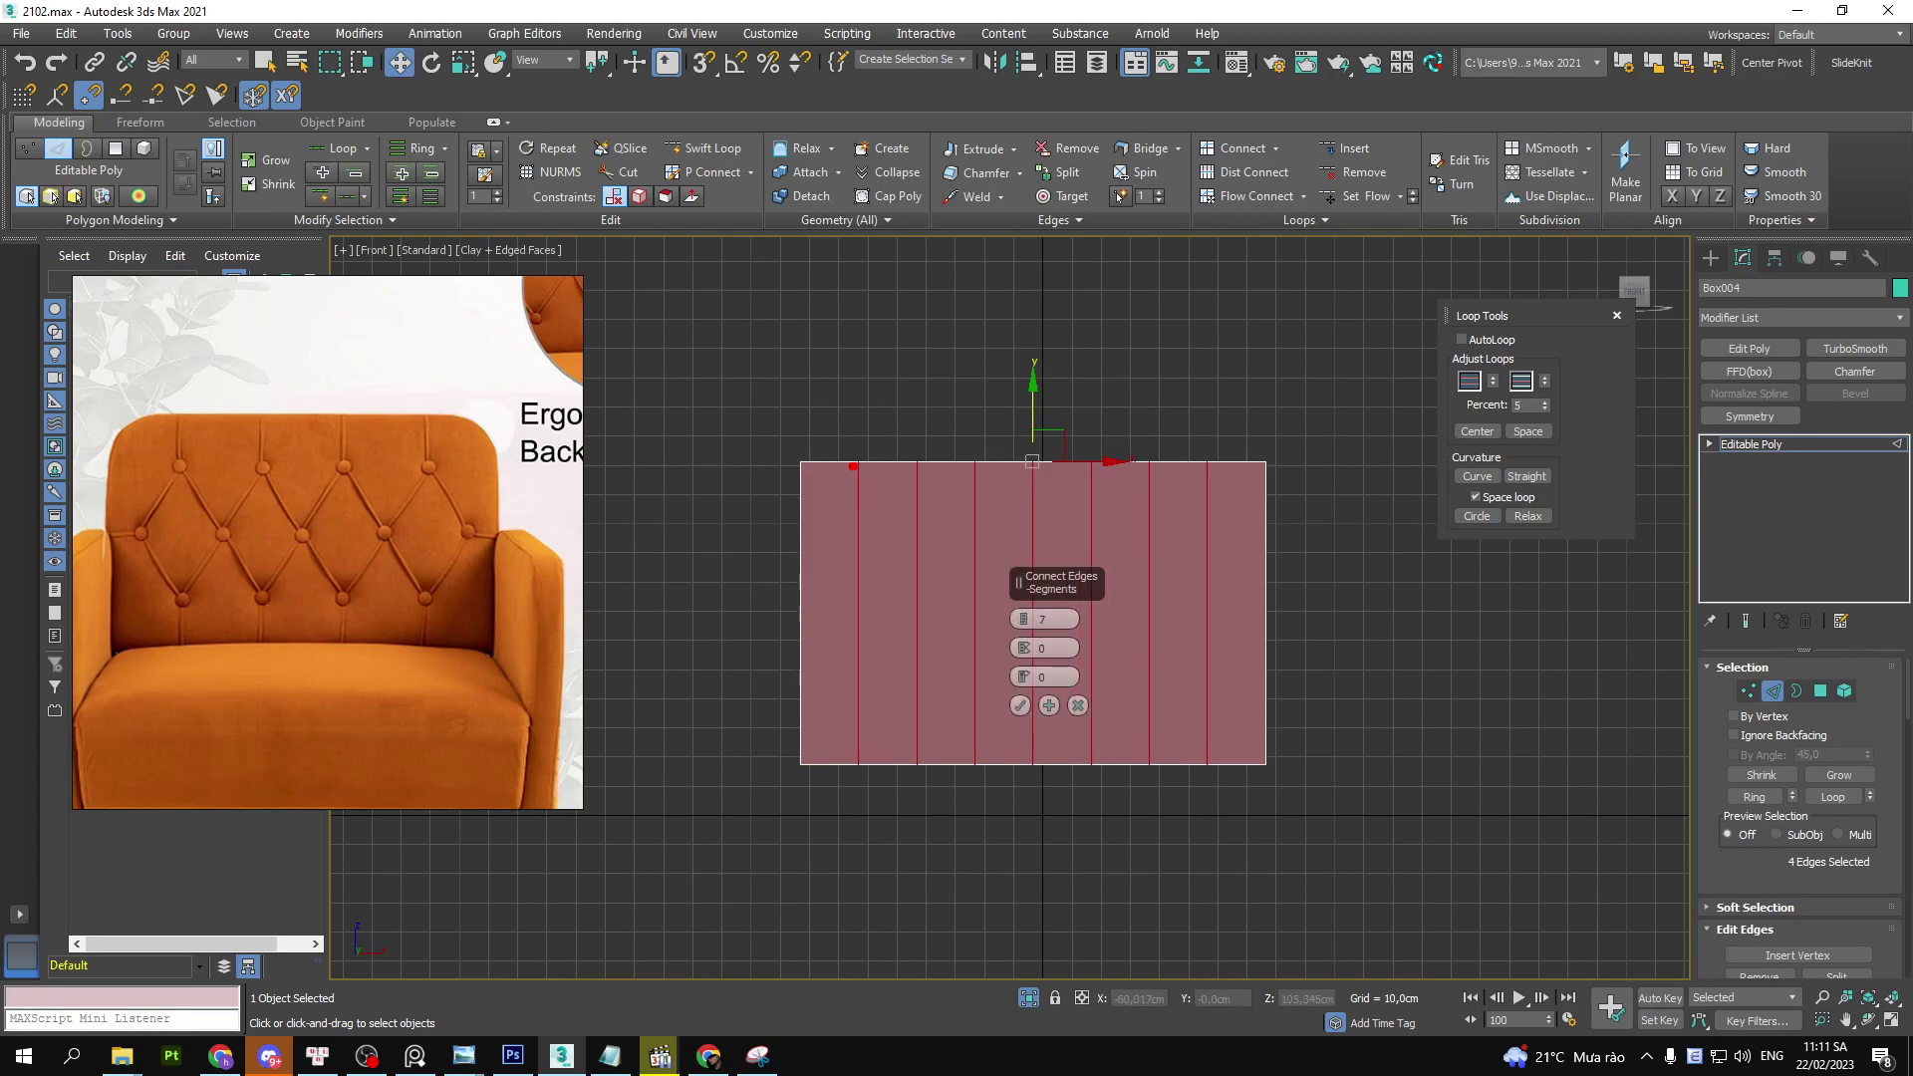
# - Annotate the new vertical edges and raise the Connect Edges segments to nine
pyautogui.moveTo(852, 466); pyautogui.dragTo(850, 535)
pyautogui.moveTo(913, 456); pyautogui.dragTo(909, 518)
pyautogui.moveTo(985, 437)
pyautogui.mouseDown()
pyautogui.moveTo(977, 518)
pyautogui.moveTo(1030, 510)
pyautogui.mouseUp()
pyautogui.moveTo(1098, 436)
pyautogui.mouseDown()
pyautogui.moveTo(1095, 513)
pyautogui.moveTo(1203, 520)
pyautogui.mouseUp()
pyautogui.moveTo(1022, 619); pyautogui.dragTo(1022, 598)
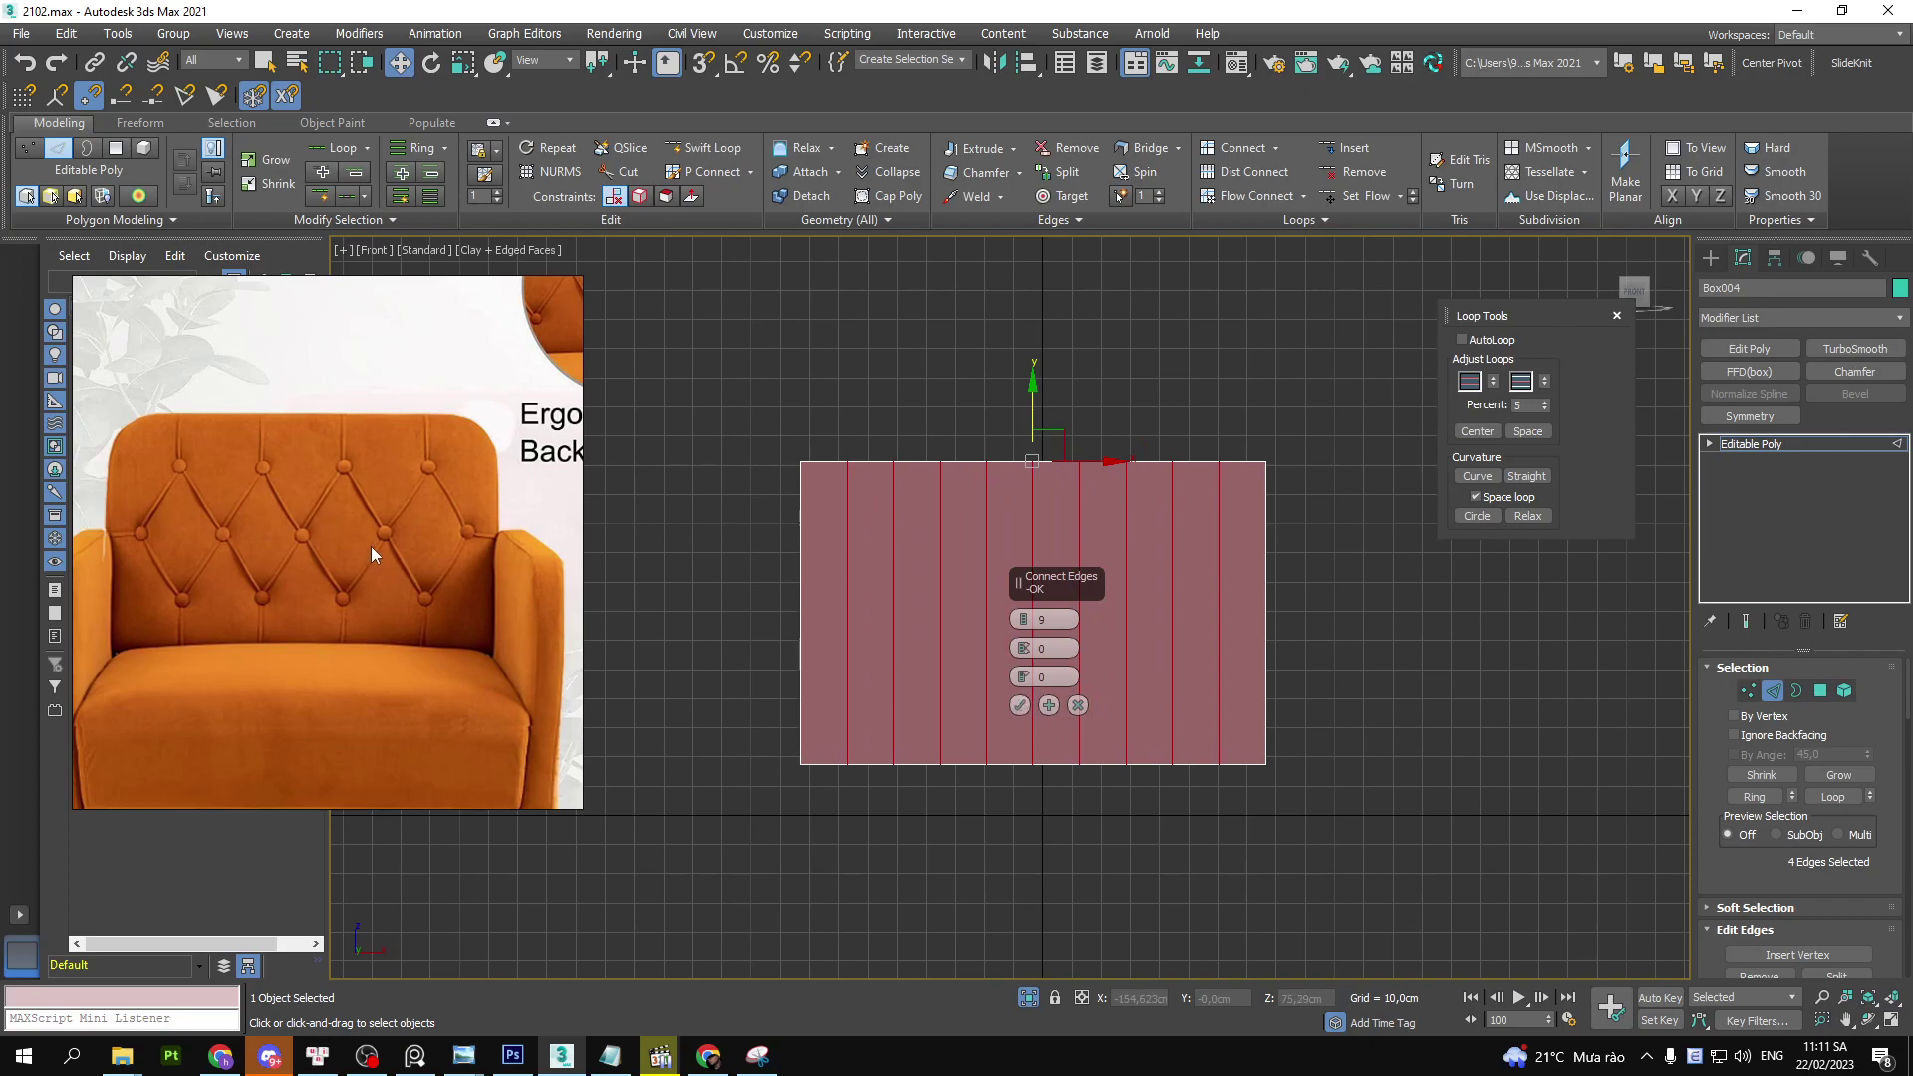
# - Mark tuft columns and panel width on screen, then confirm the nine connecting edges
pyautogui.moveTo(377, 408); pyautogui.dragTo(384, 530)
pyautogui.moveTo(429, 400); pyautogui.dragTo(427, 488)
pyautogui.moveTo(339, 406); pyautogui.dragTo(345, 483)
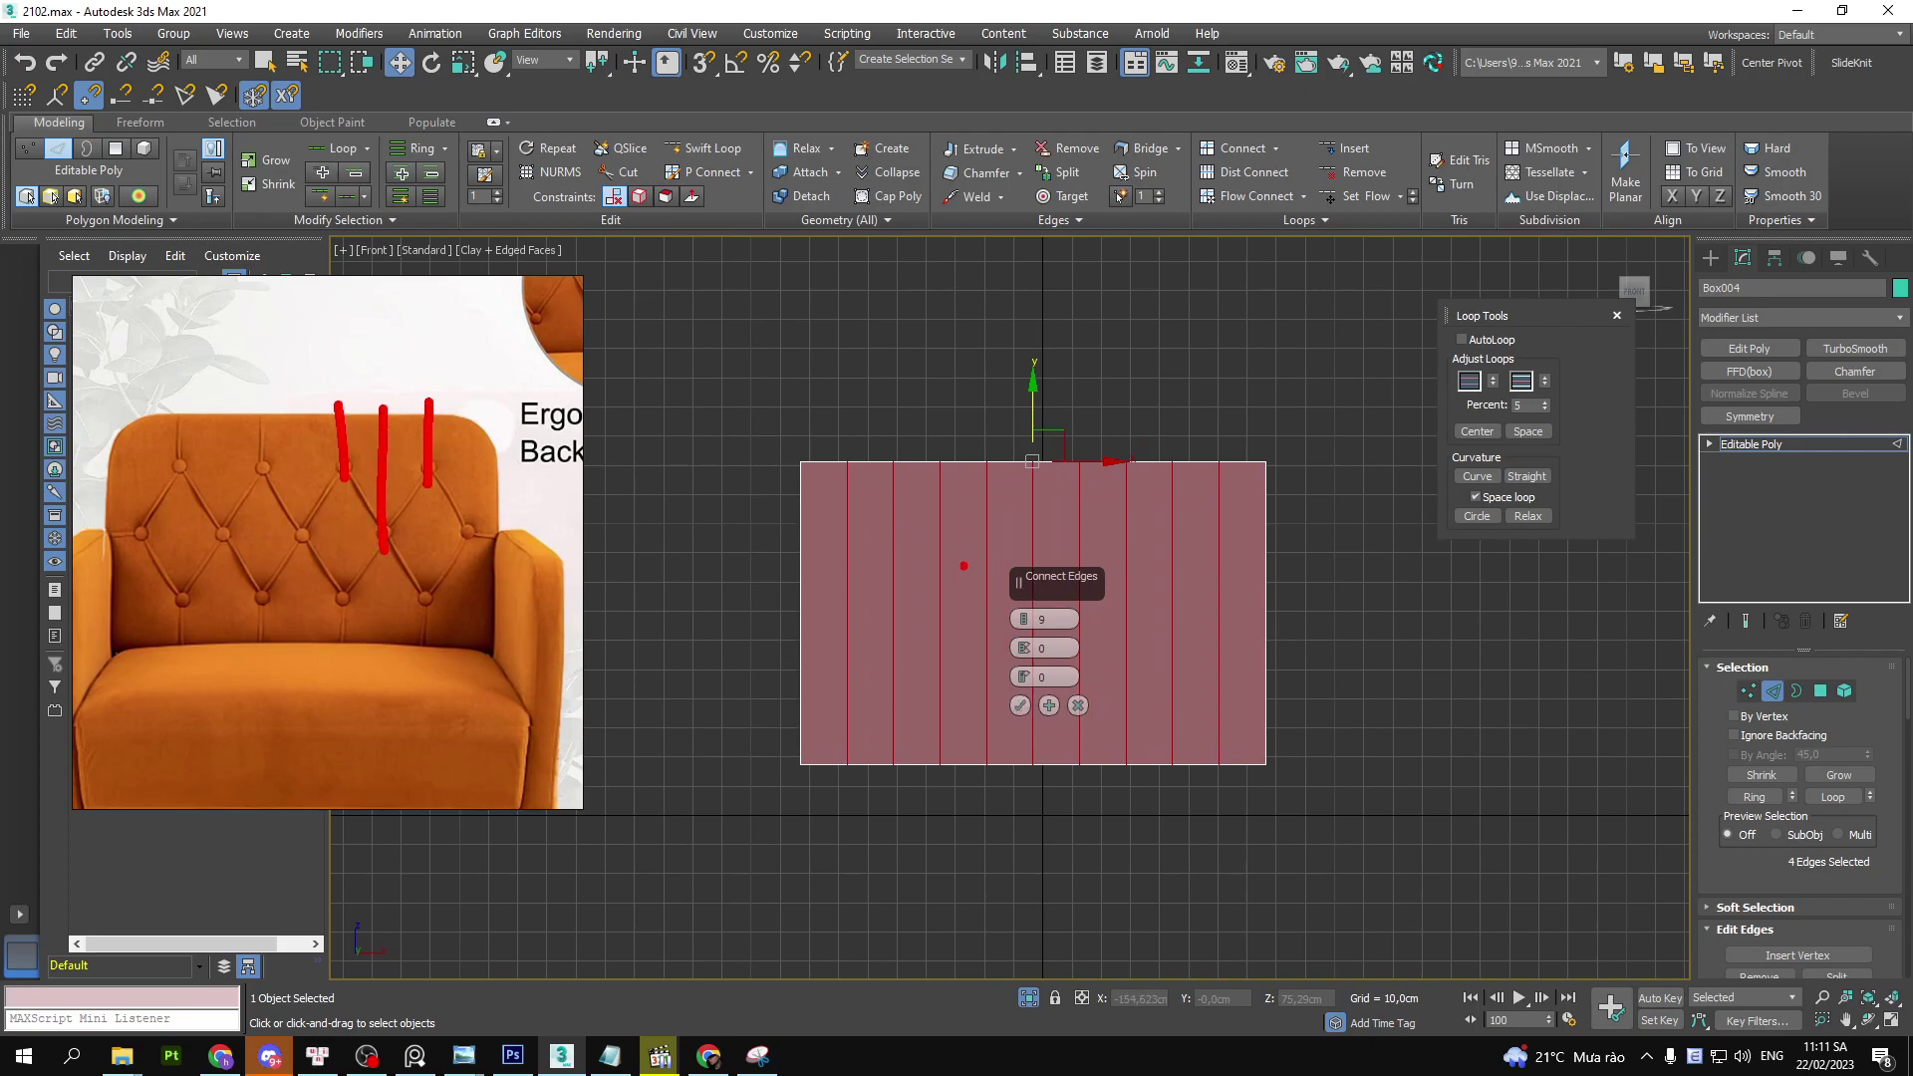
pyautogui.moveTo(777, 416)
pyautogui.mouseDown()
pyautogui.moveTo(1265, 410)
pyautogui.moveTo(1215, 430)
pyautogui.mouseUp()
pyautogui.moveTo(797, 353)
pyautogui.mouseDown()
pyautogui.moveTo(797, 420)
pyautogui.moveTo(892, 478)
pyautogui.mouseUp()
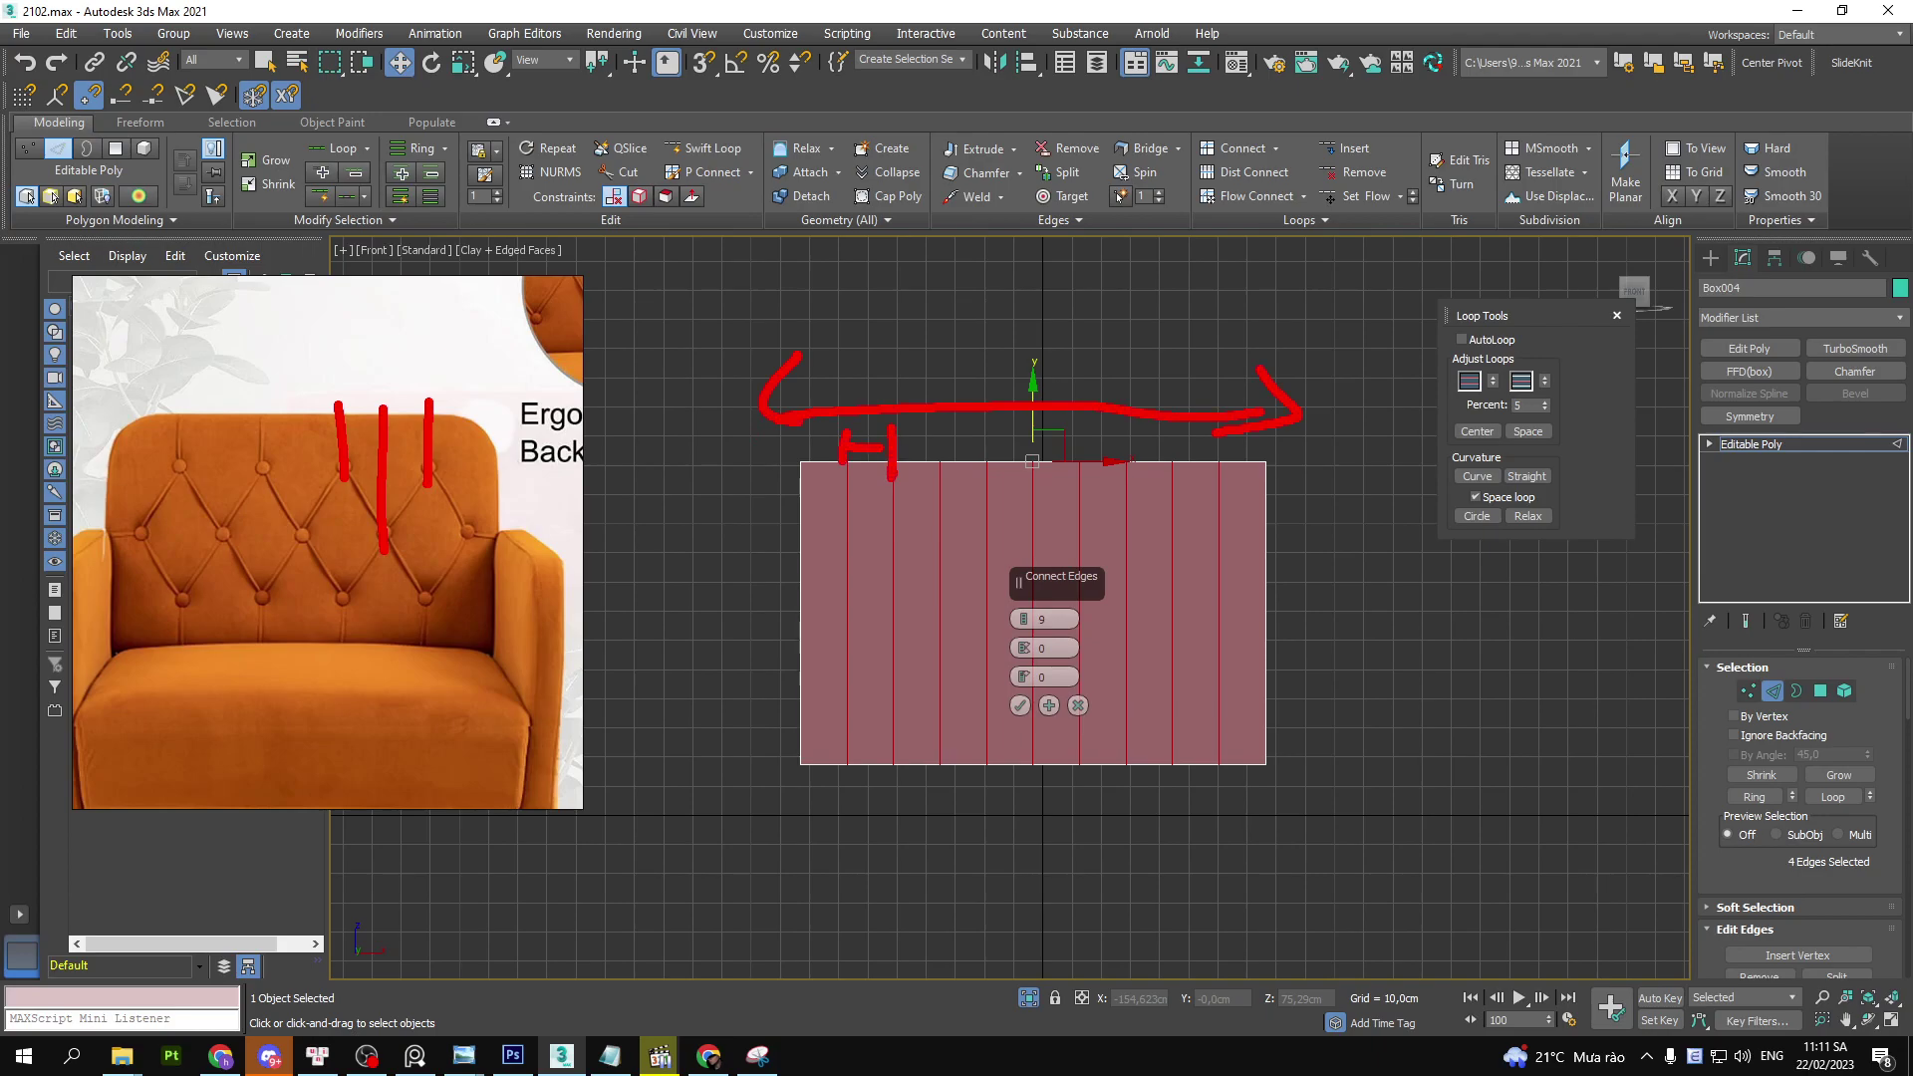
pyautogui.press('Escape')
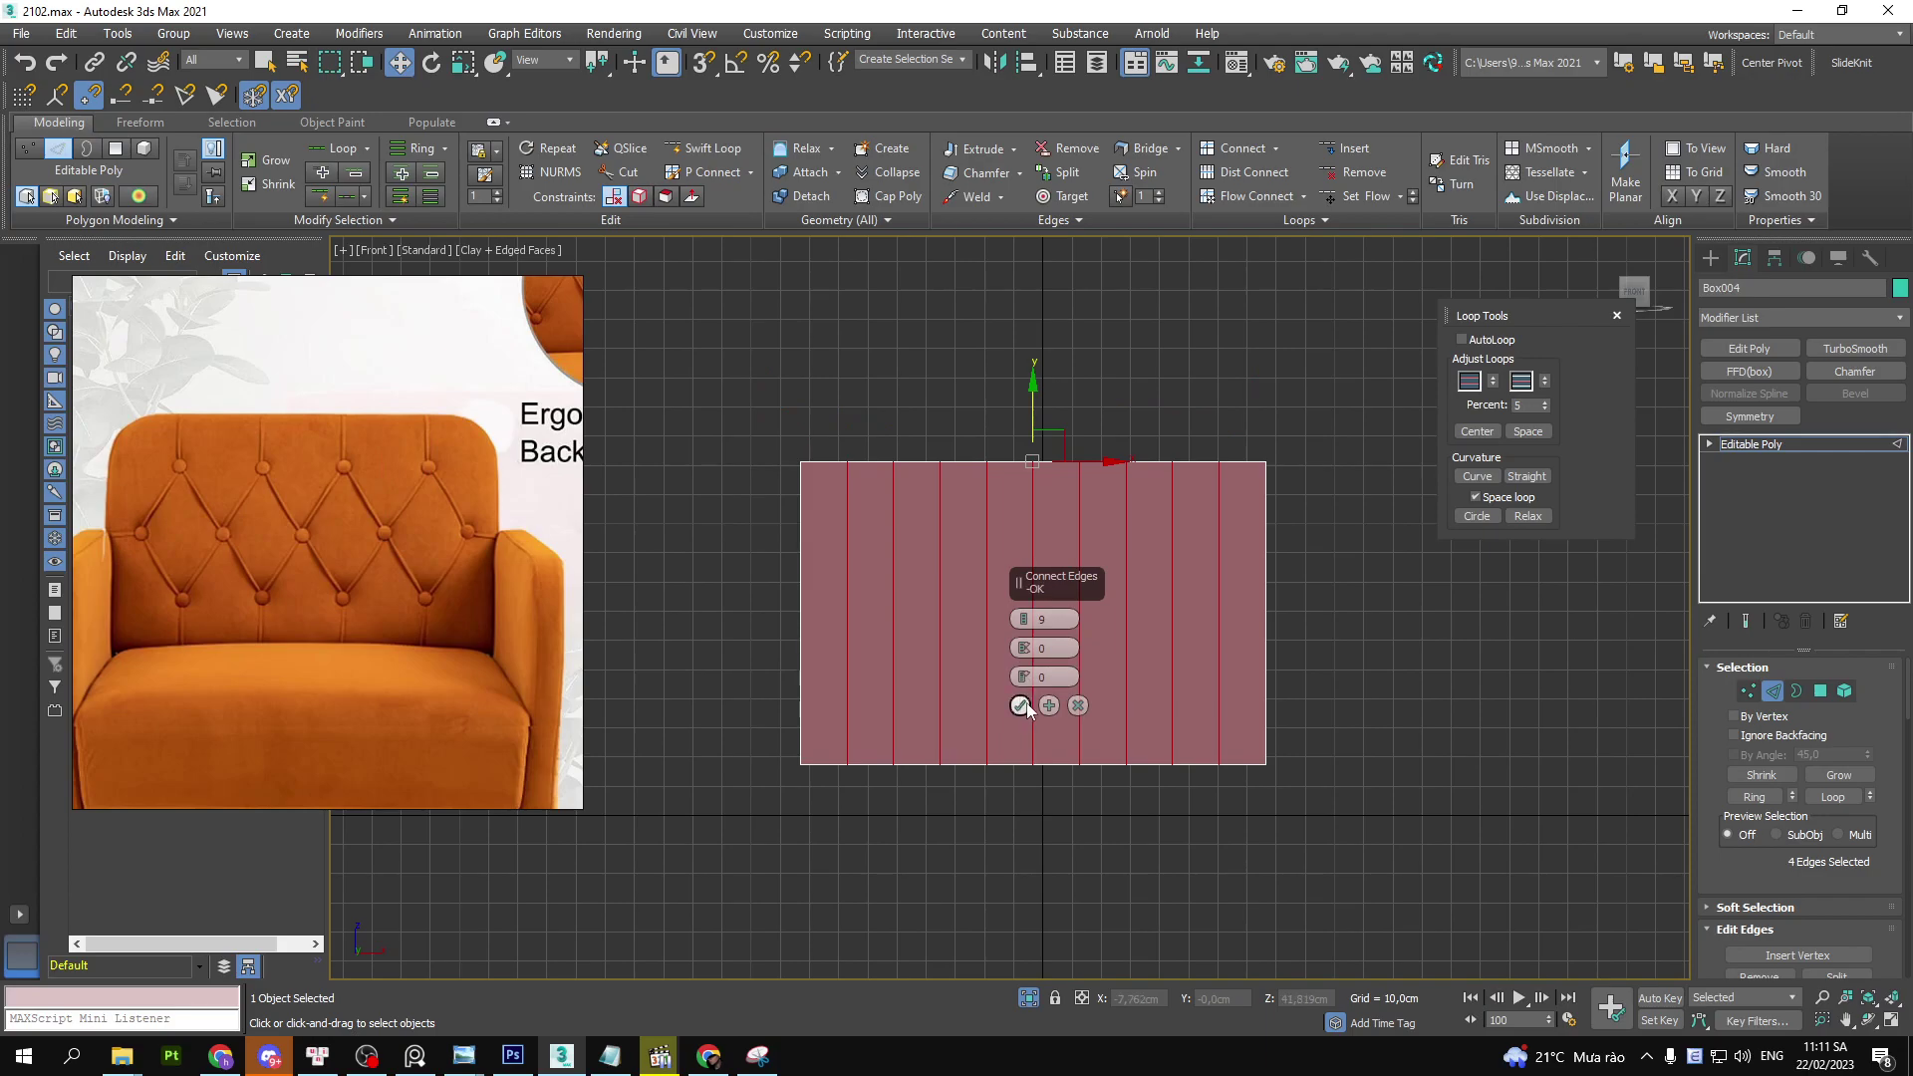
pyautogui.click(1022, 705)
pyautogui.moveTo(1020, 577); pyautogui.dragTo(949, 589, button='middle')
# - Mark the three button rows on the reference and select the ring of horizontal edges
pyautogui.moveTo(170, 474); pyautogui.dragTo(393, 469)
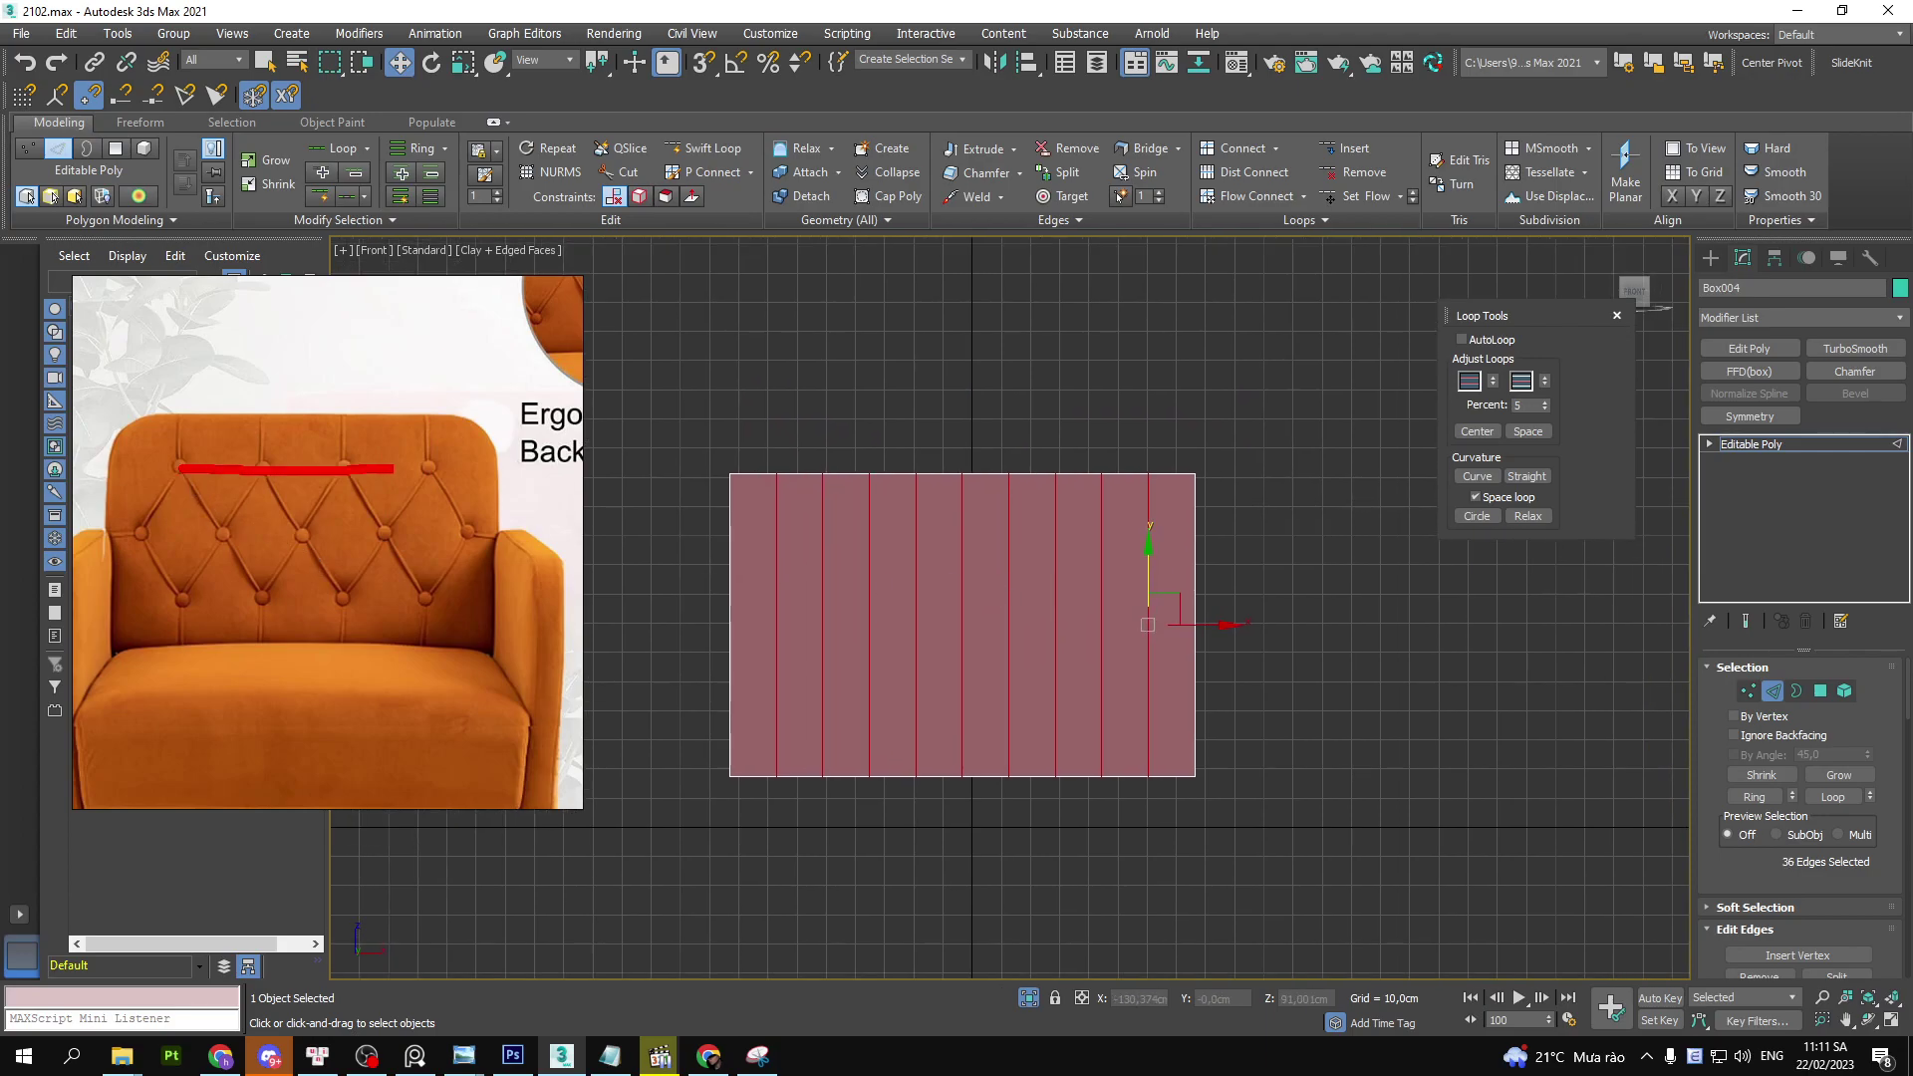
pyautogui.moveTo(141, 522); pyautogui.dragTo(367, 526)
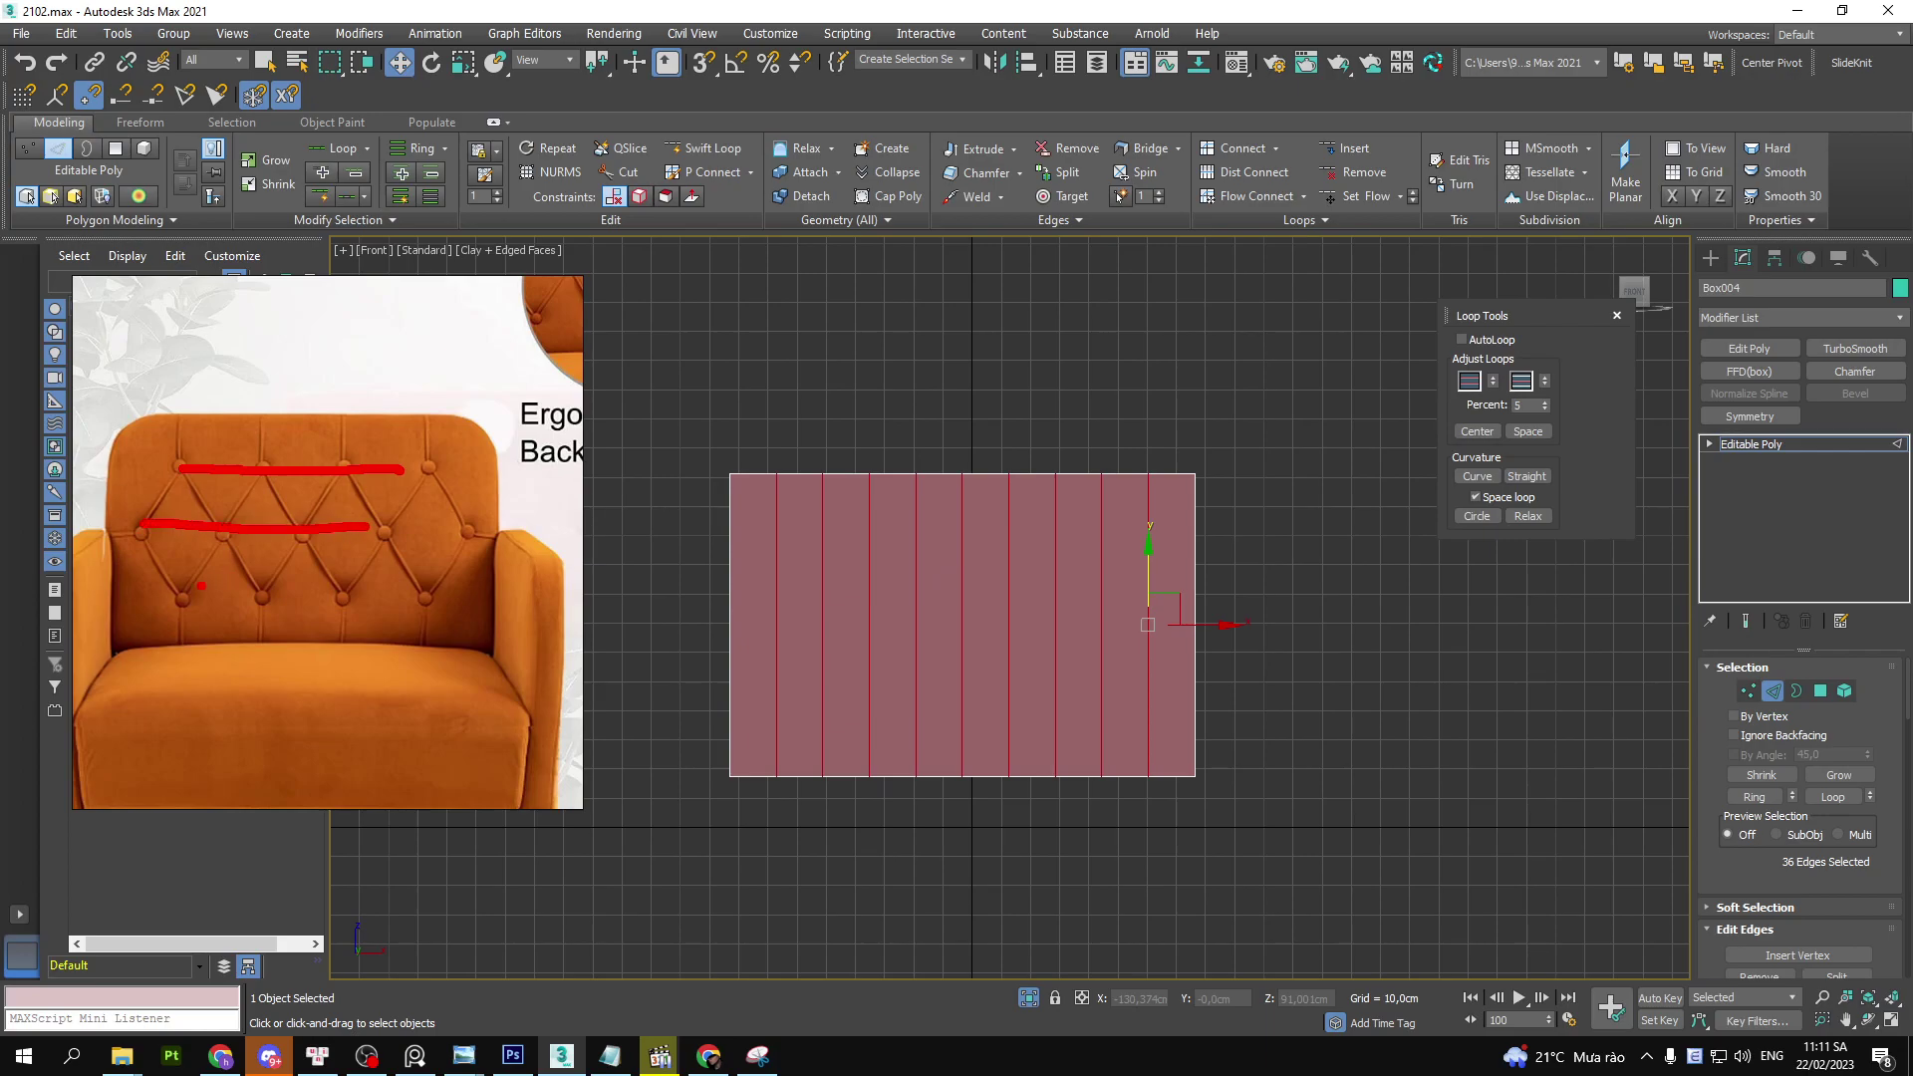
pyautogui.moveTo(164, 595); pyautogui.dragTo(424, 588)
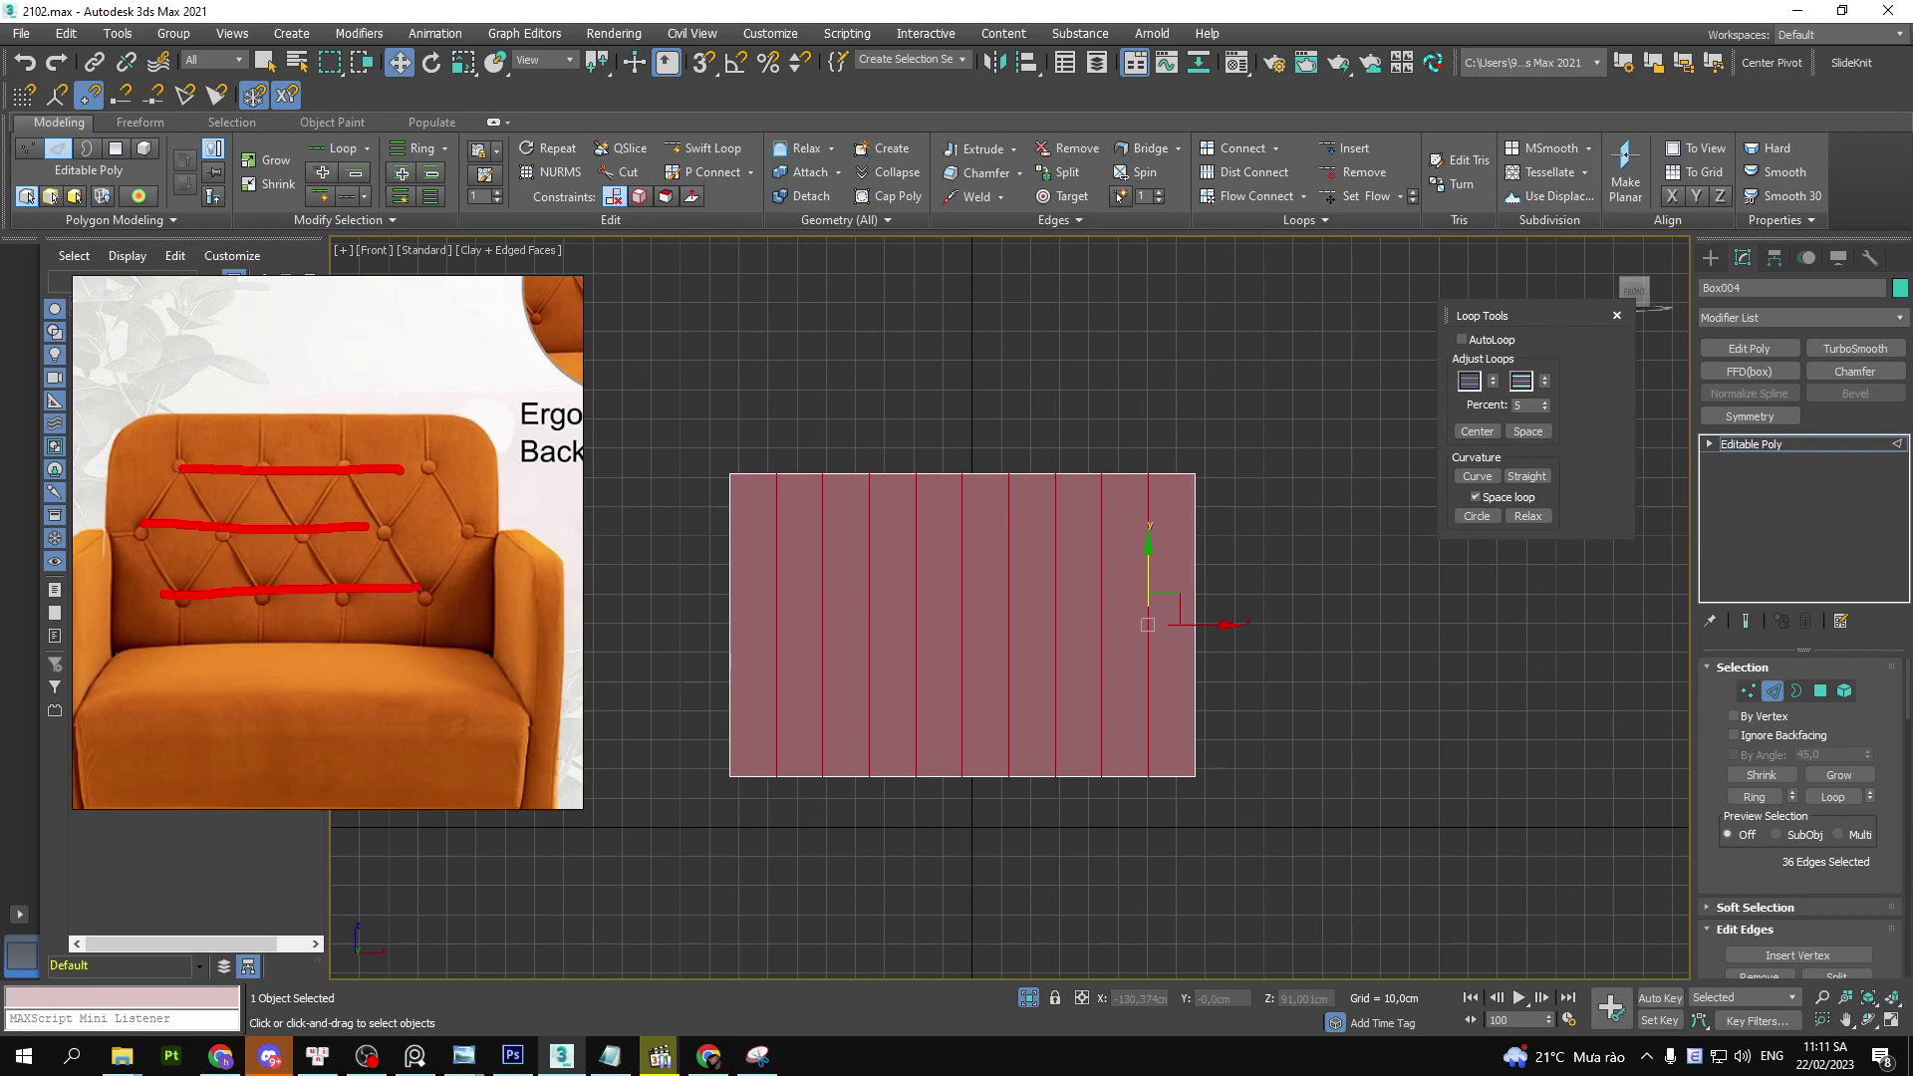
pyautogui.press('Escape')
pyautogui.hotkey('ctrl', 'z')
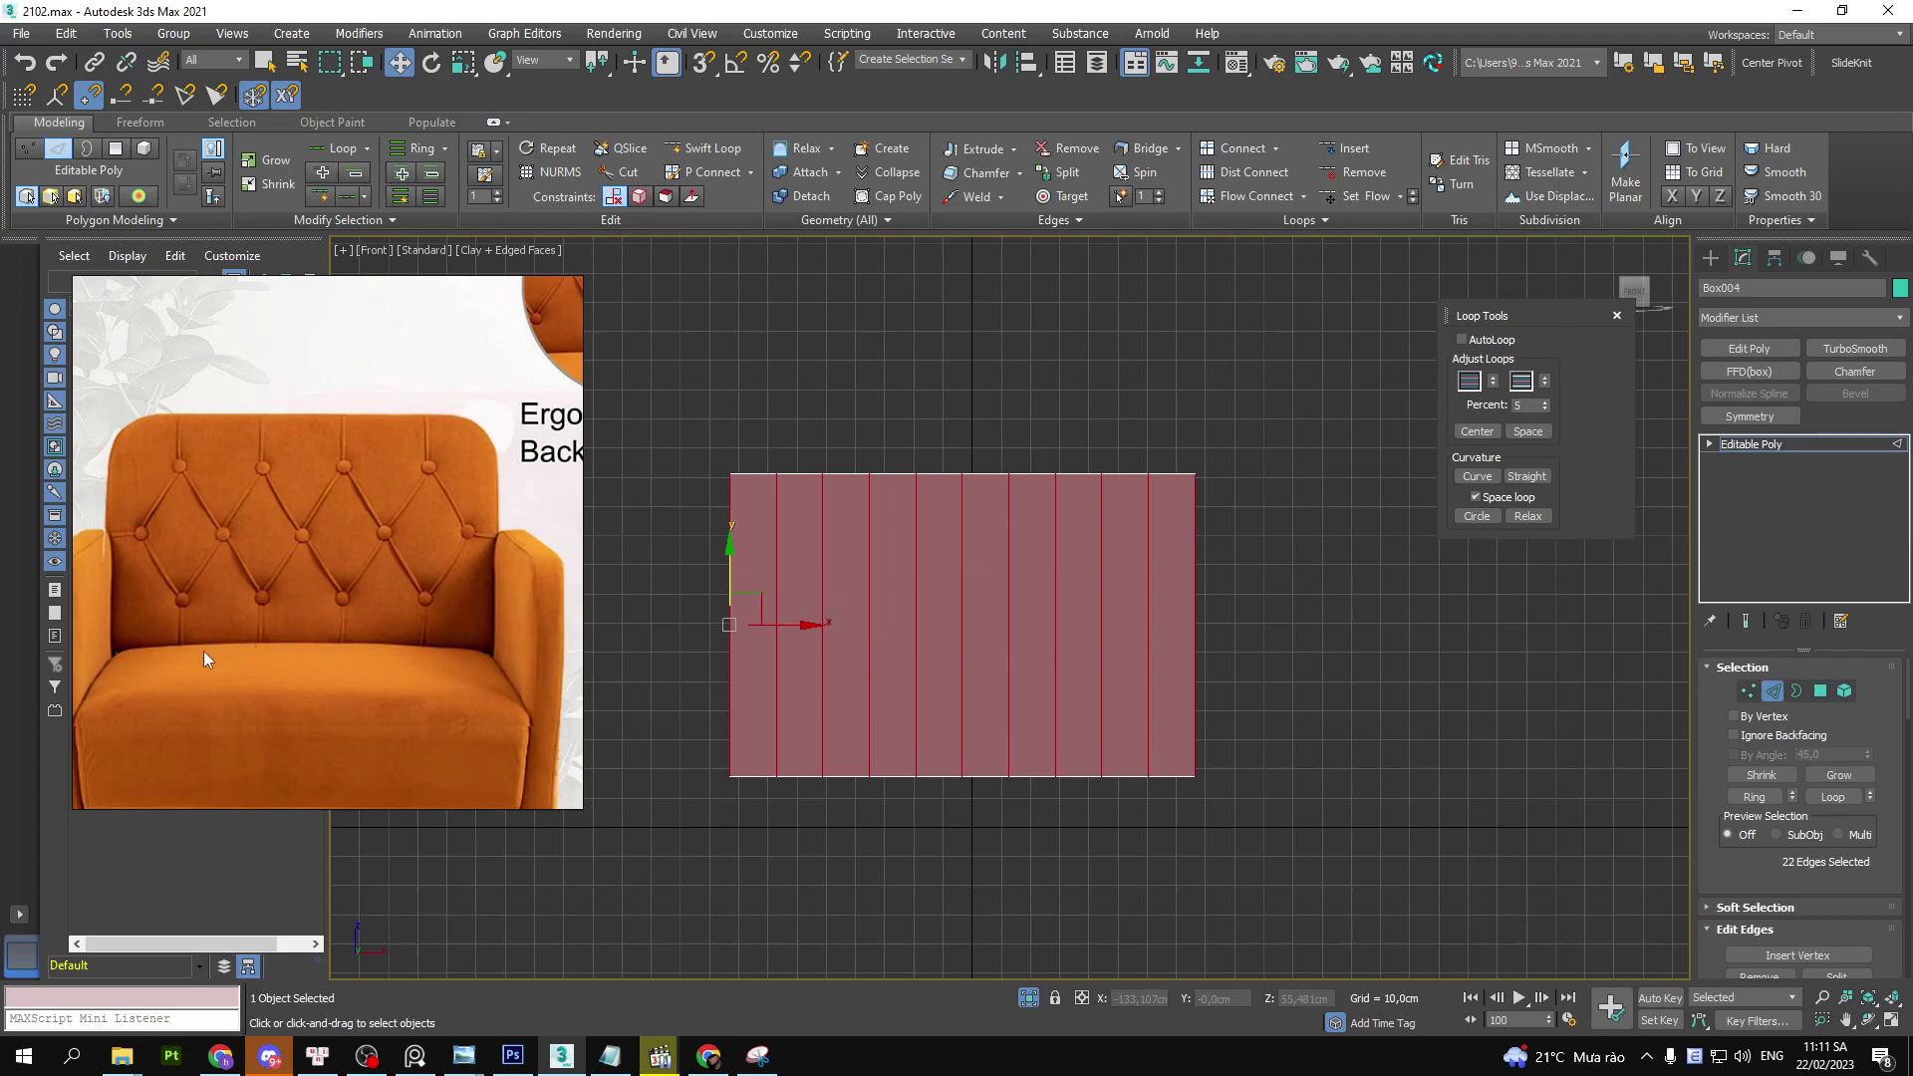
pyautogui.hotkey('ctrl', '2')
# - Sketch the seat line, backrest top and panel edges for comparison
pyautogui.moveTo(193, 610); pyautogui.dragTo(187, 663)
pyautogui.moveTo(191, 411); pyautogui.dragTo(197, 460)
pyautogui.moveTo(743, 726); pyautogui.dragTo(831, 730)
pyautogui.moveTo(741, 518); pyautogui.dragTo(821, 516)
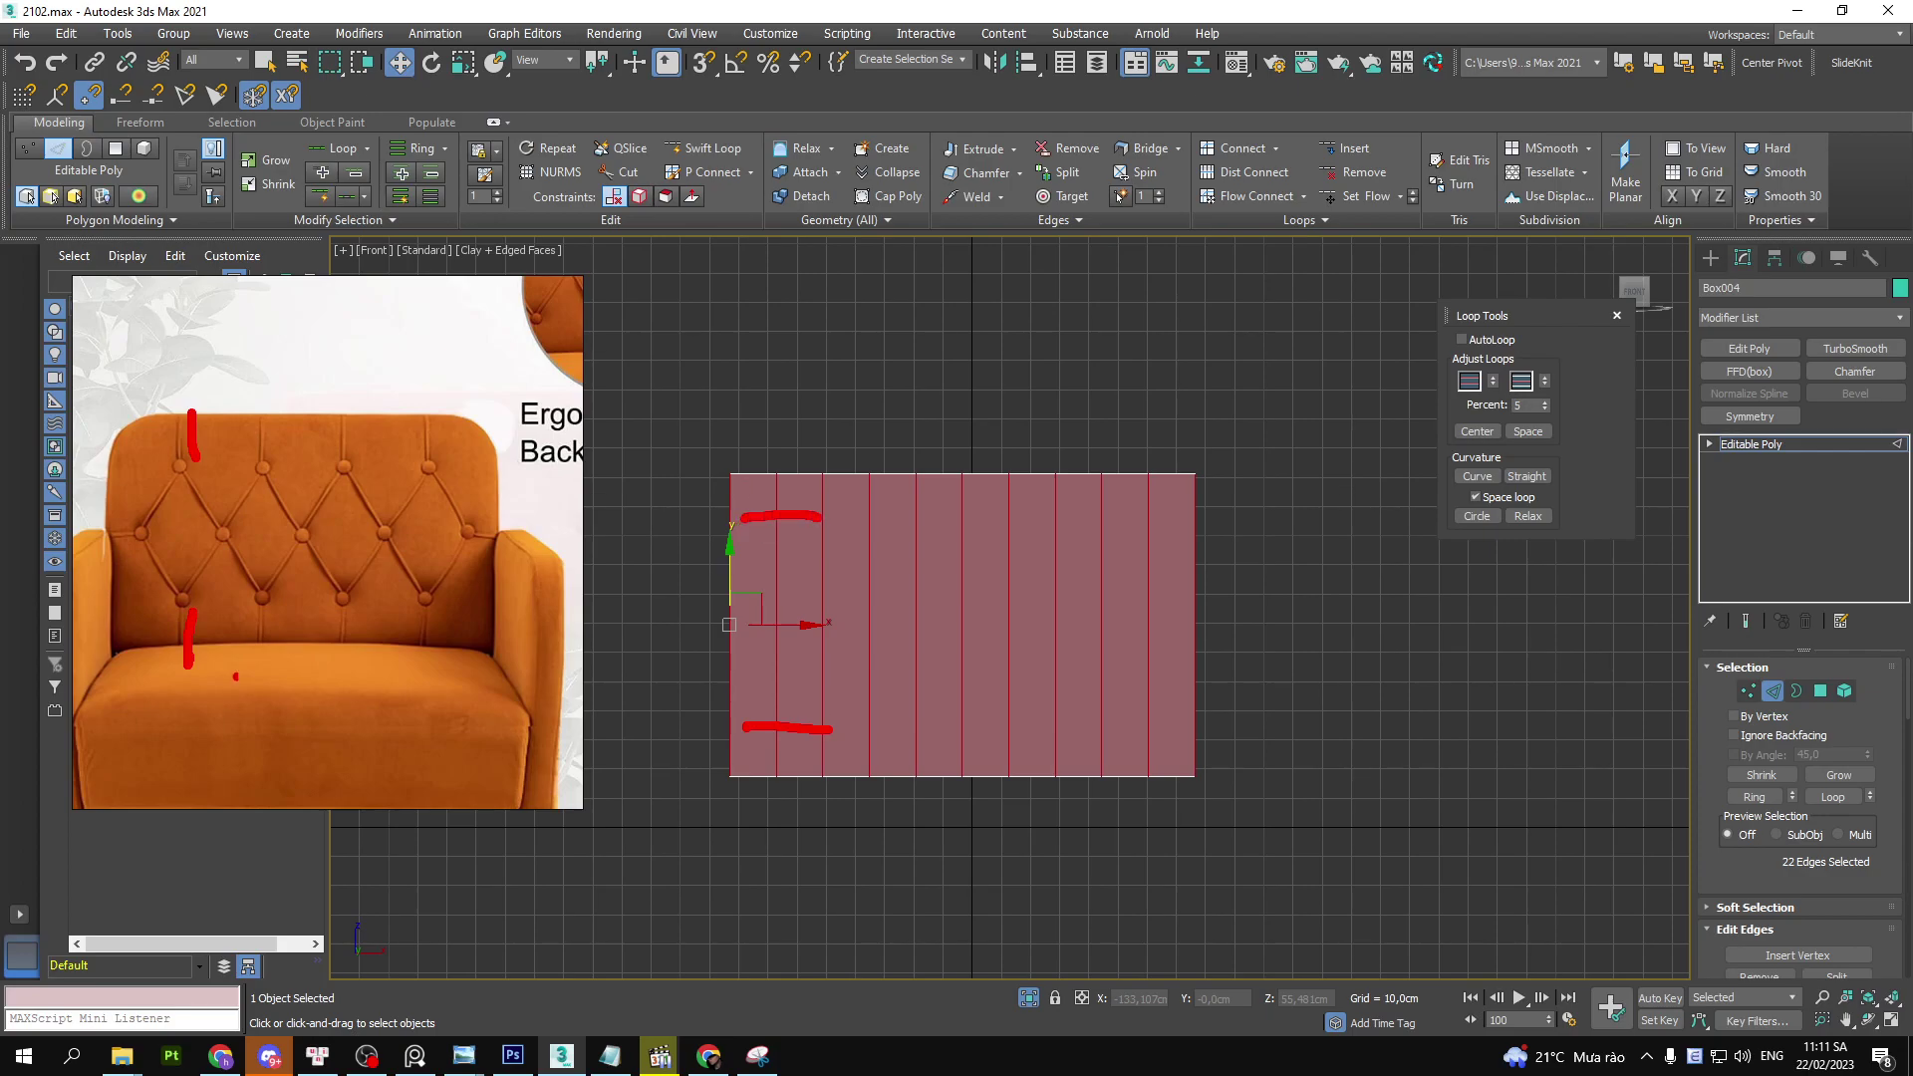
pyautogui.moveTo(108, 687); pyautogui.dragTo(236, 686)
pyautogui.moveTo(712, 683)
pyautogui.mouseDown()
pyautogui.moveTo(865, 677)
pyautogui.moveTo(846, 506)
pyautogui.mouseUp()
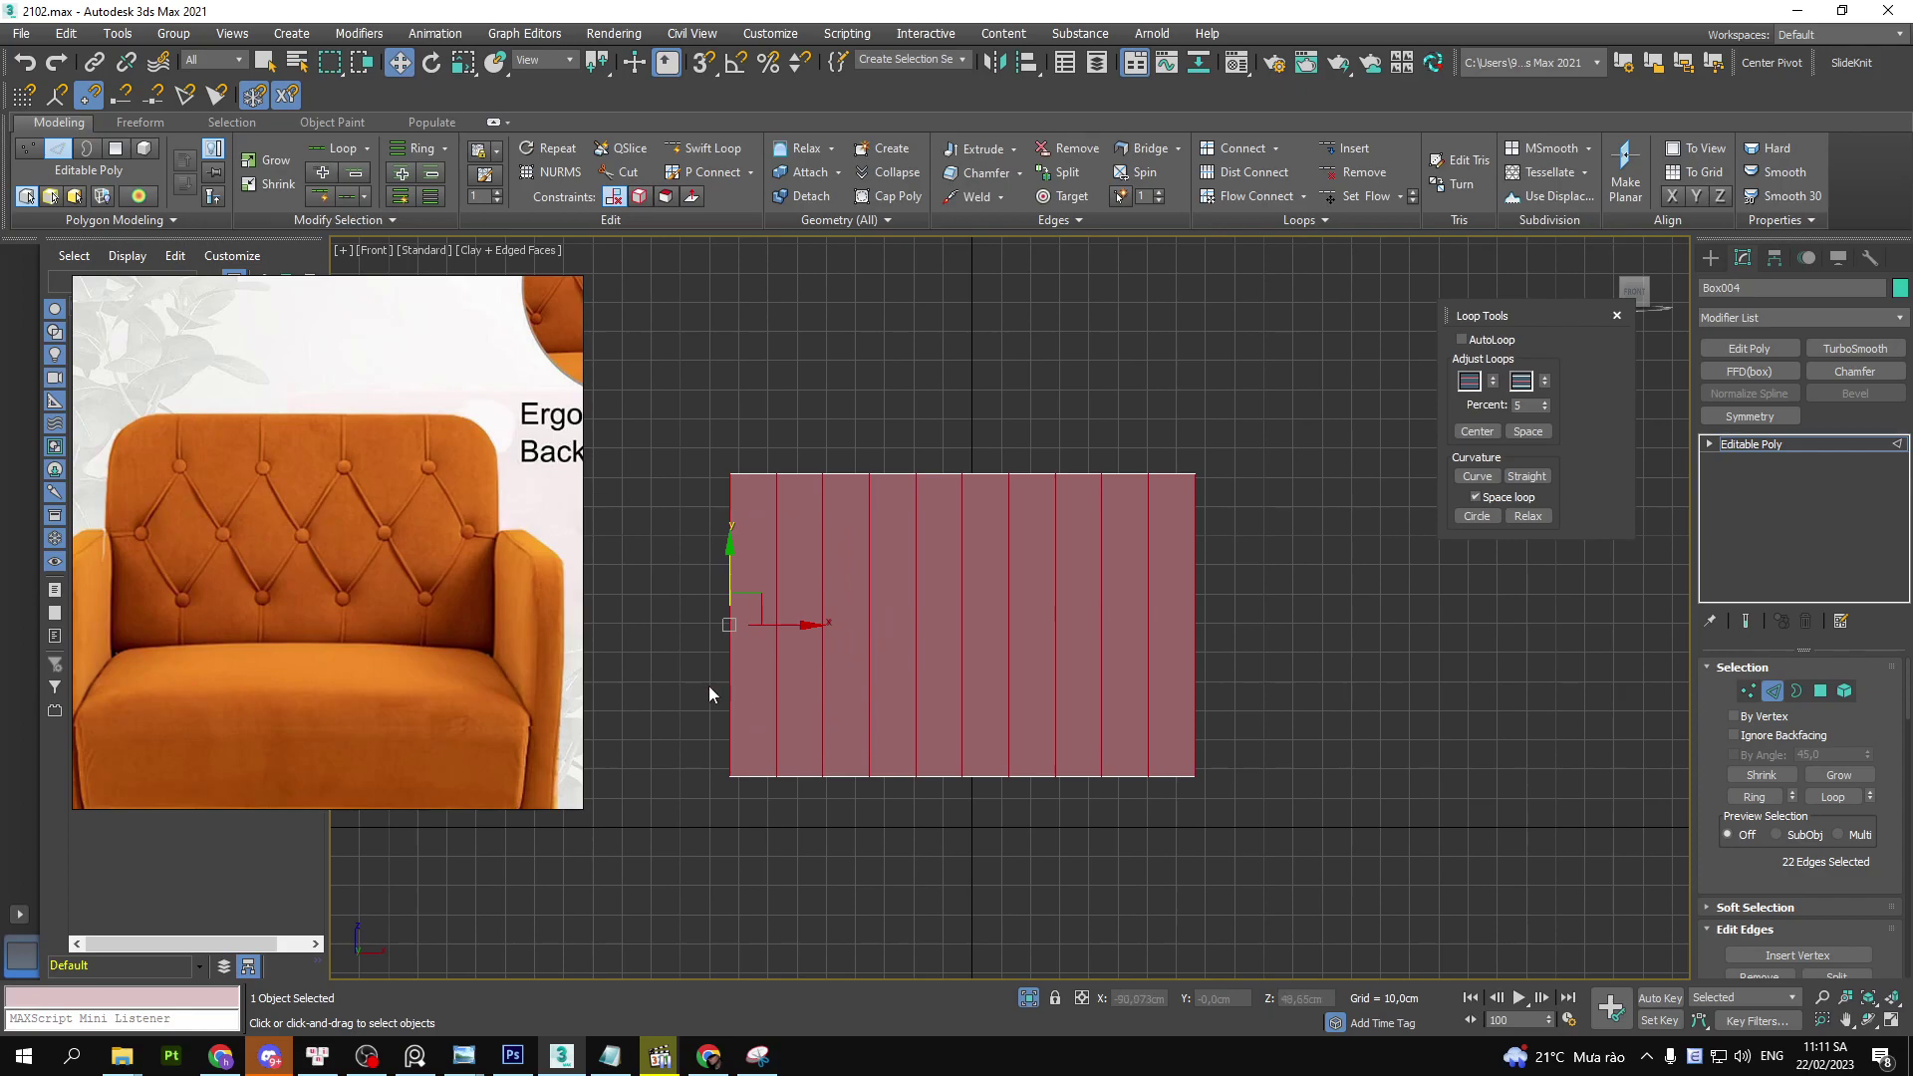
pyautogui.rightClick(1026, 568)
# - Connect the selected edges with three horizontal edge loops and hide the viewport grid
pyautogui.click(857, 647)
pyautogui.hotkey('ctrl', 'shift', 'e')
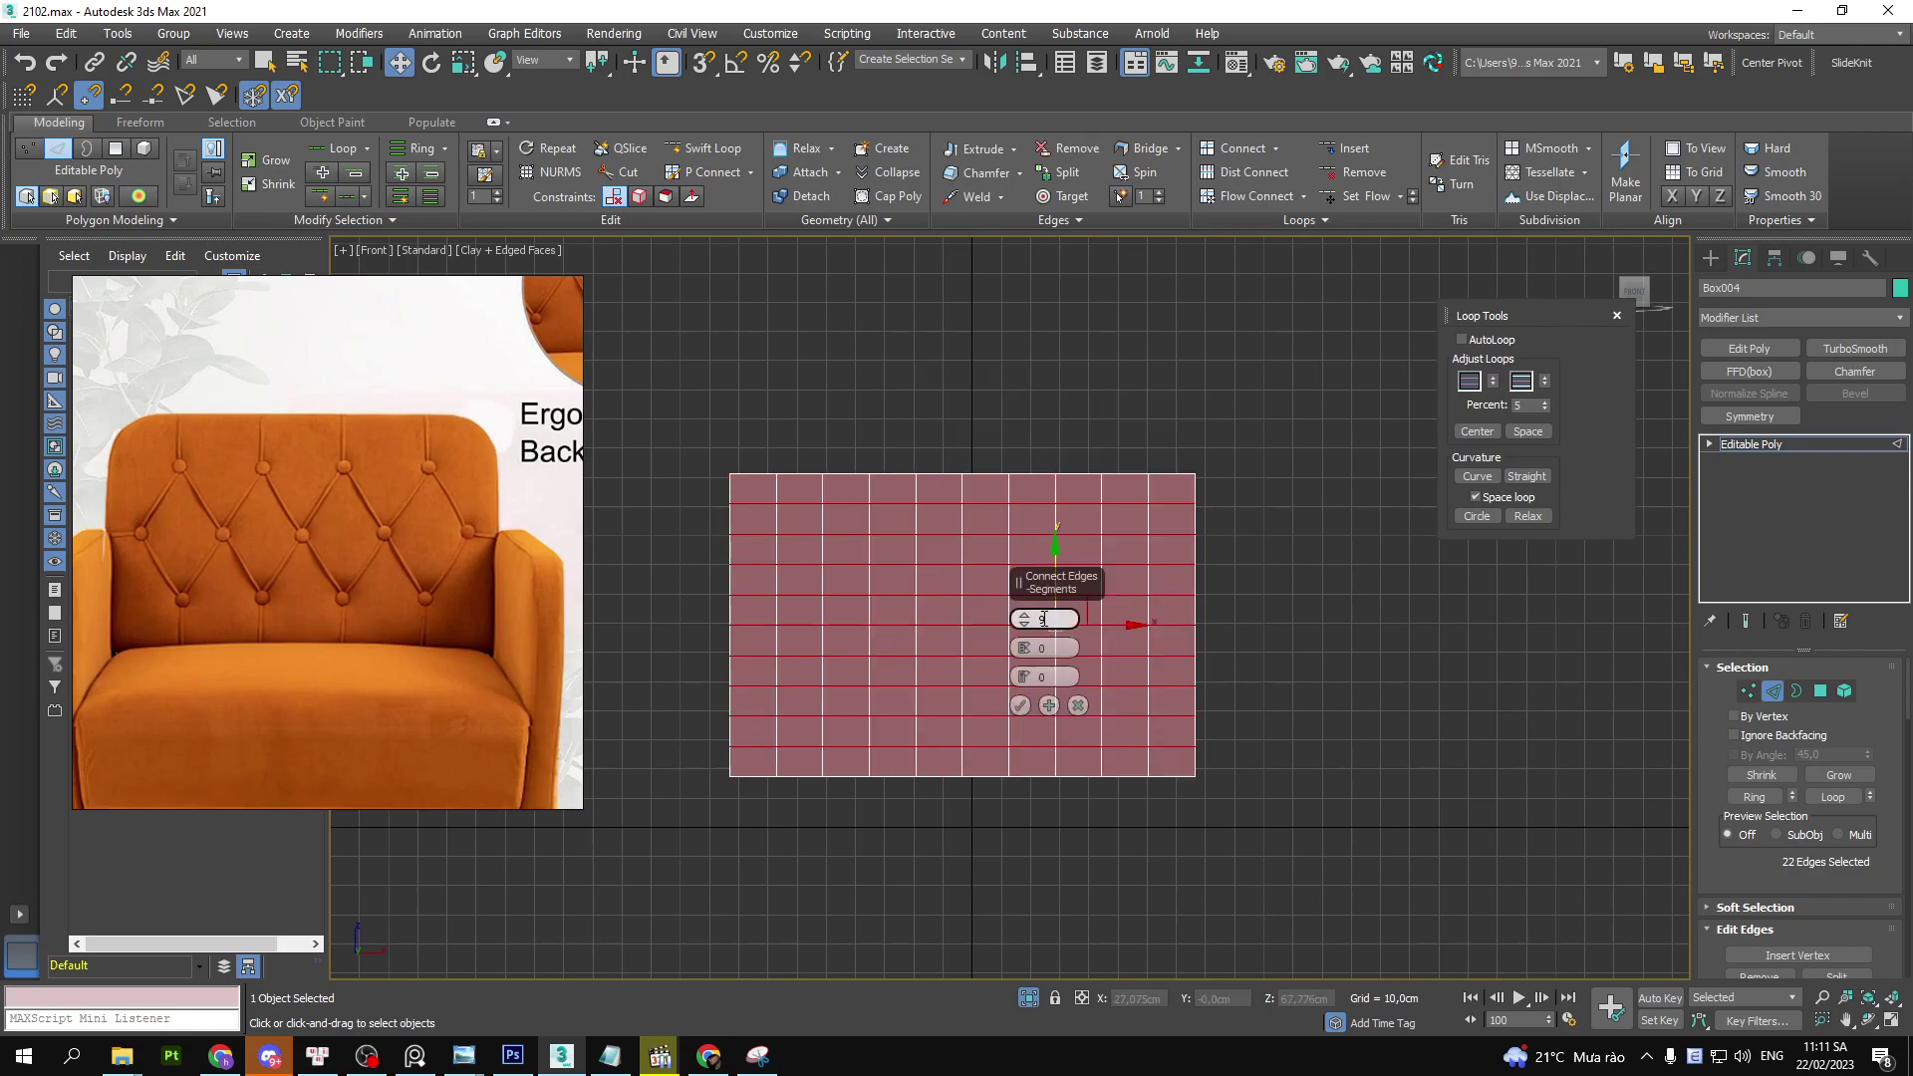
pyautogui.scroll(1, 1023, 621)
pyautogui.scroll(1, 1023, 621)
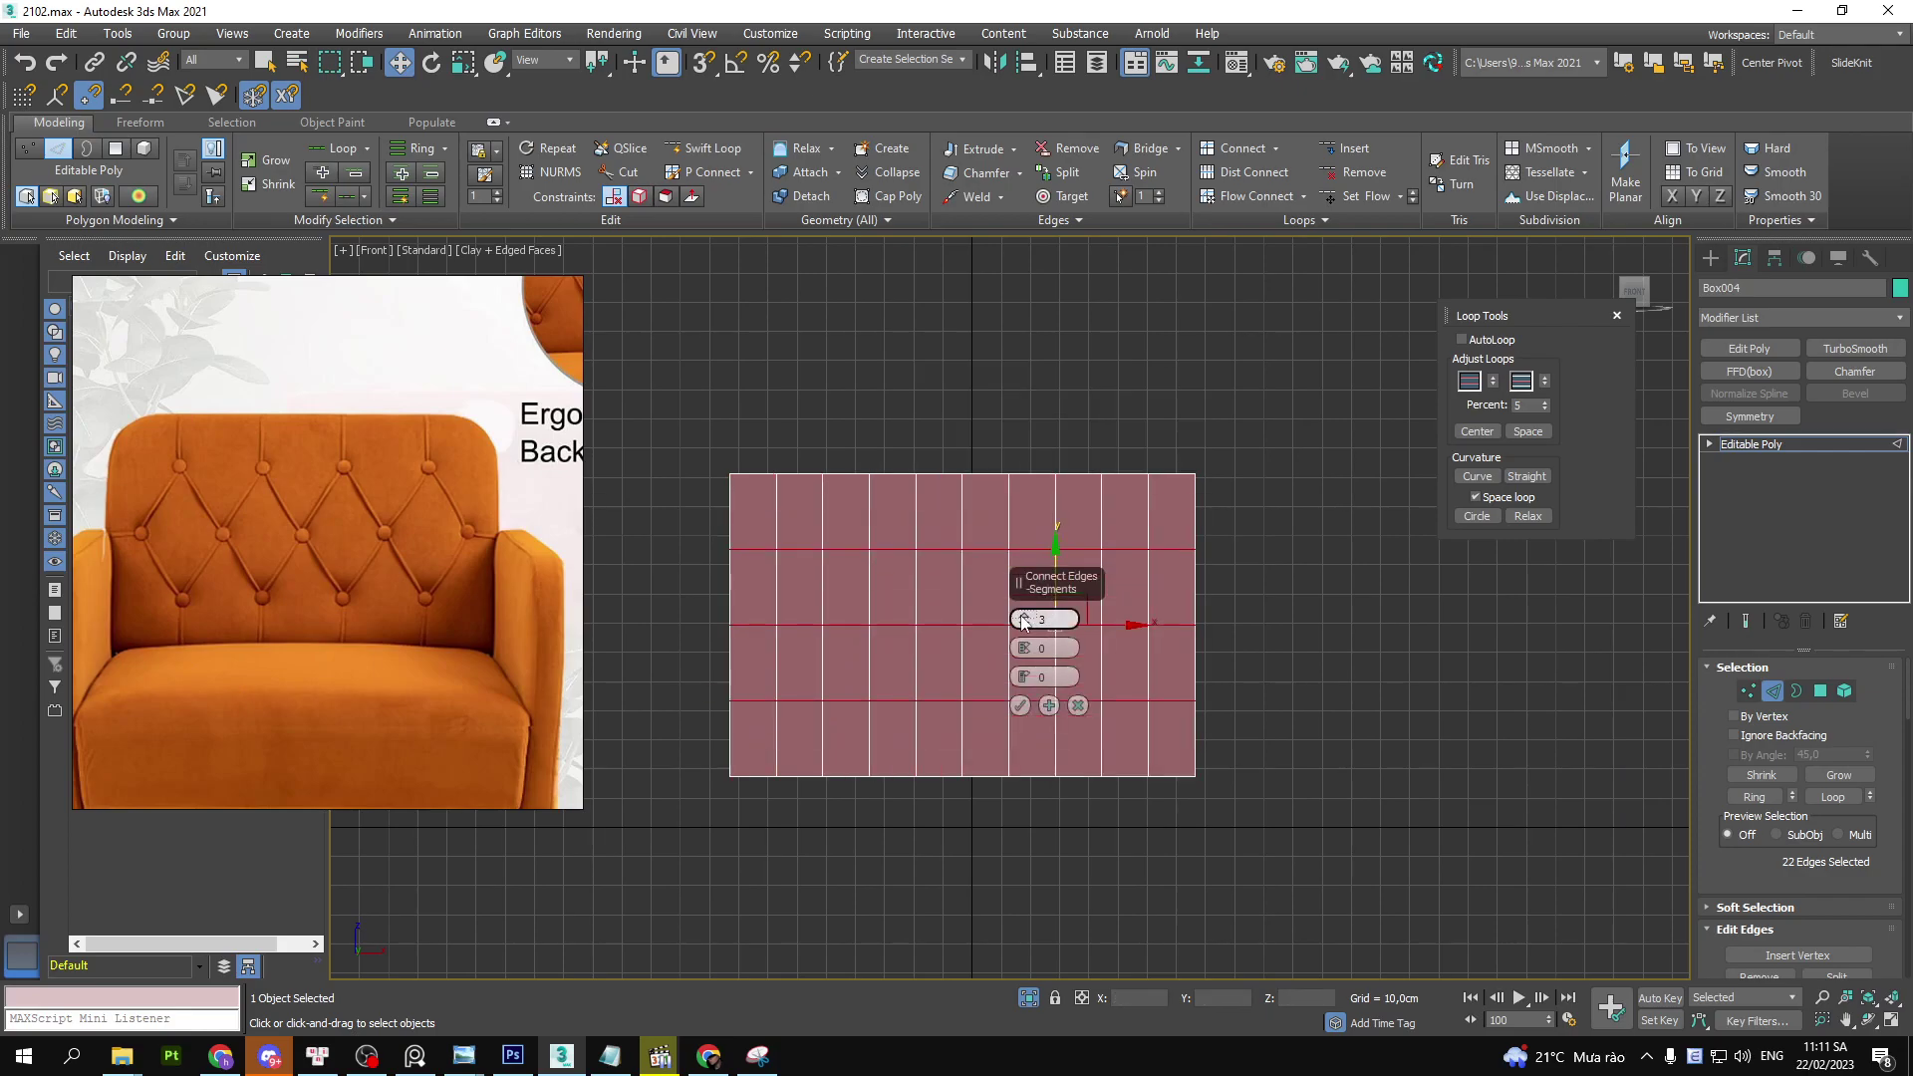
pyautogui.click(1019, 706)
pyautogui.moveTo(935, 584); pyautogui.dragTo(984, 621, button='middle')
pyautogui.press('g')
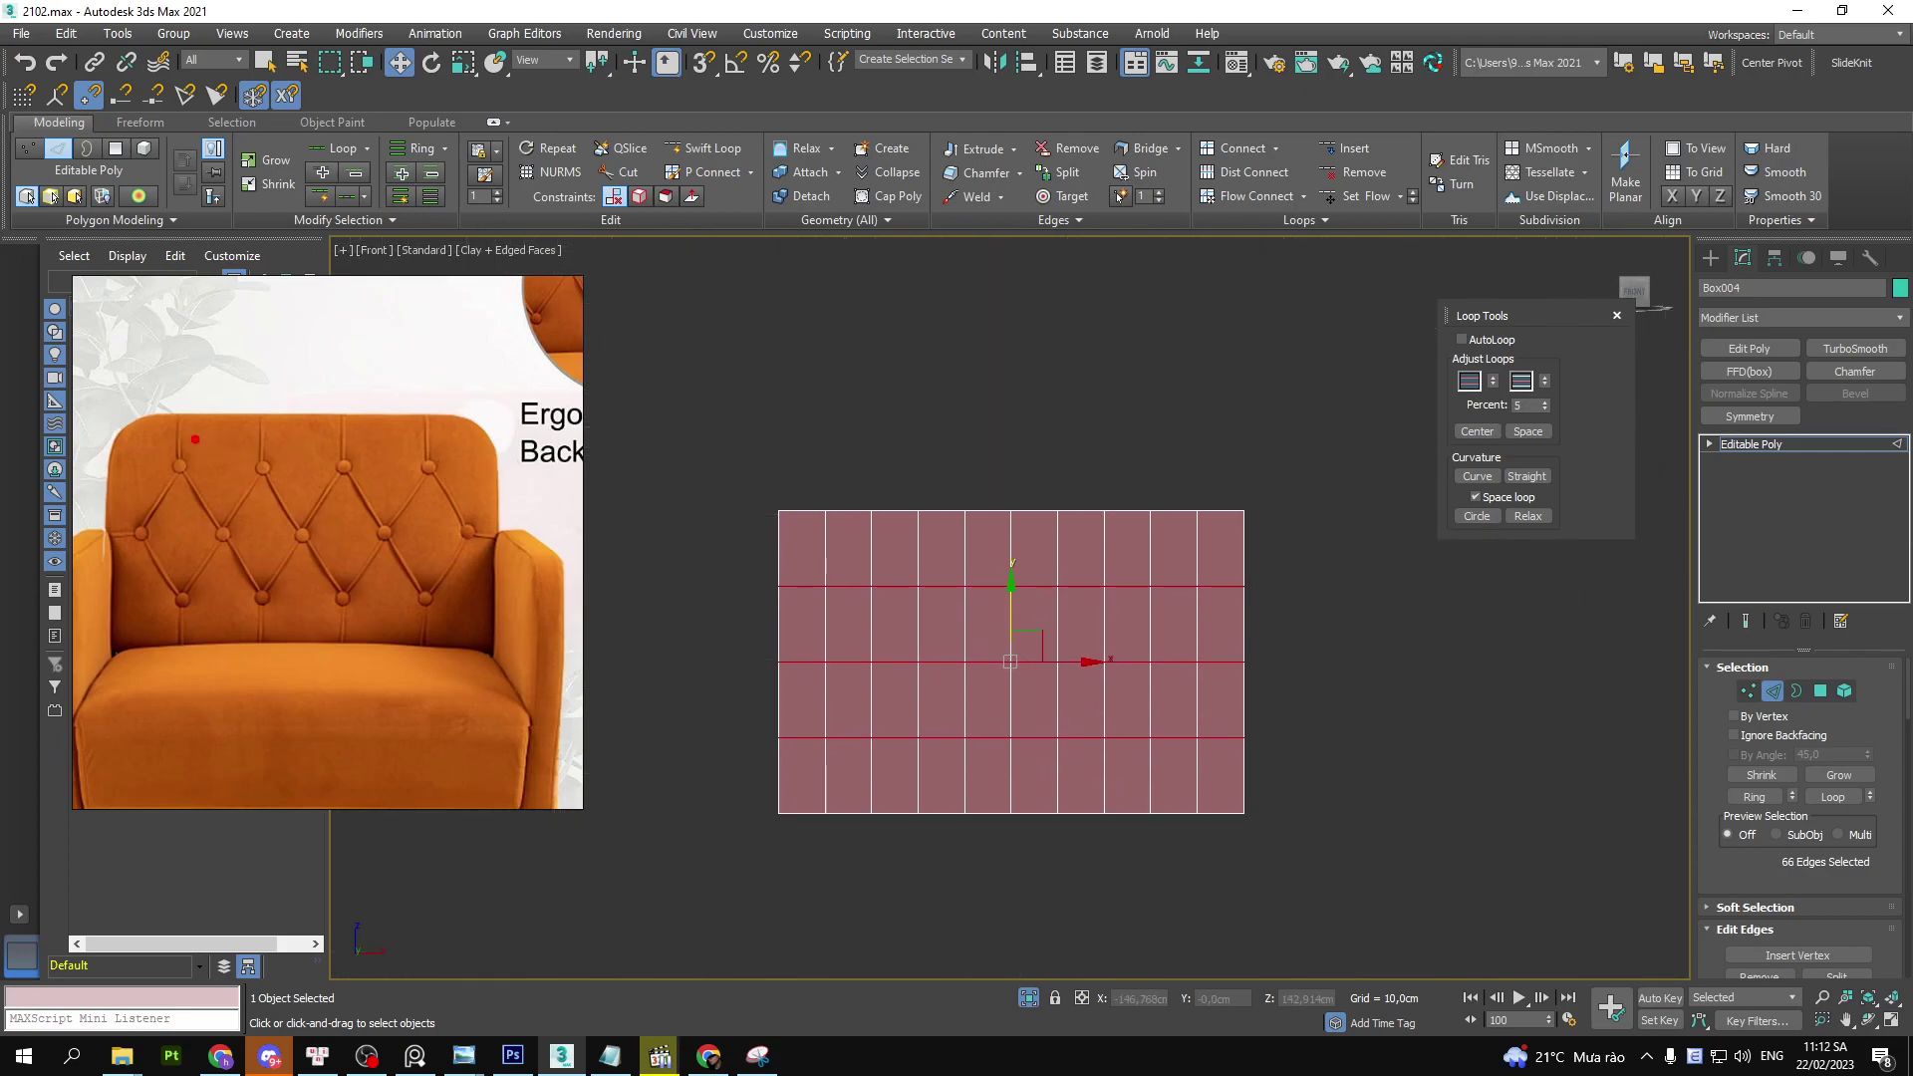
# - Mark the sofa's back corners and try sliding the top-left corner vertex, then undo it
pyautogui.moveTo(164, 416); pyautogui.dragTo(113, 467)
pyautogui.moveTo(430, 407); pyautogui.dragTo(520, 470)
pyautogui.press('Escape')
pyautogui.scroll(2, 1122, 528)
pyautogui.press('1')
pyautogui.moveTo(787, 460); pyautogui.dragTo(861, 548)
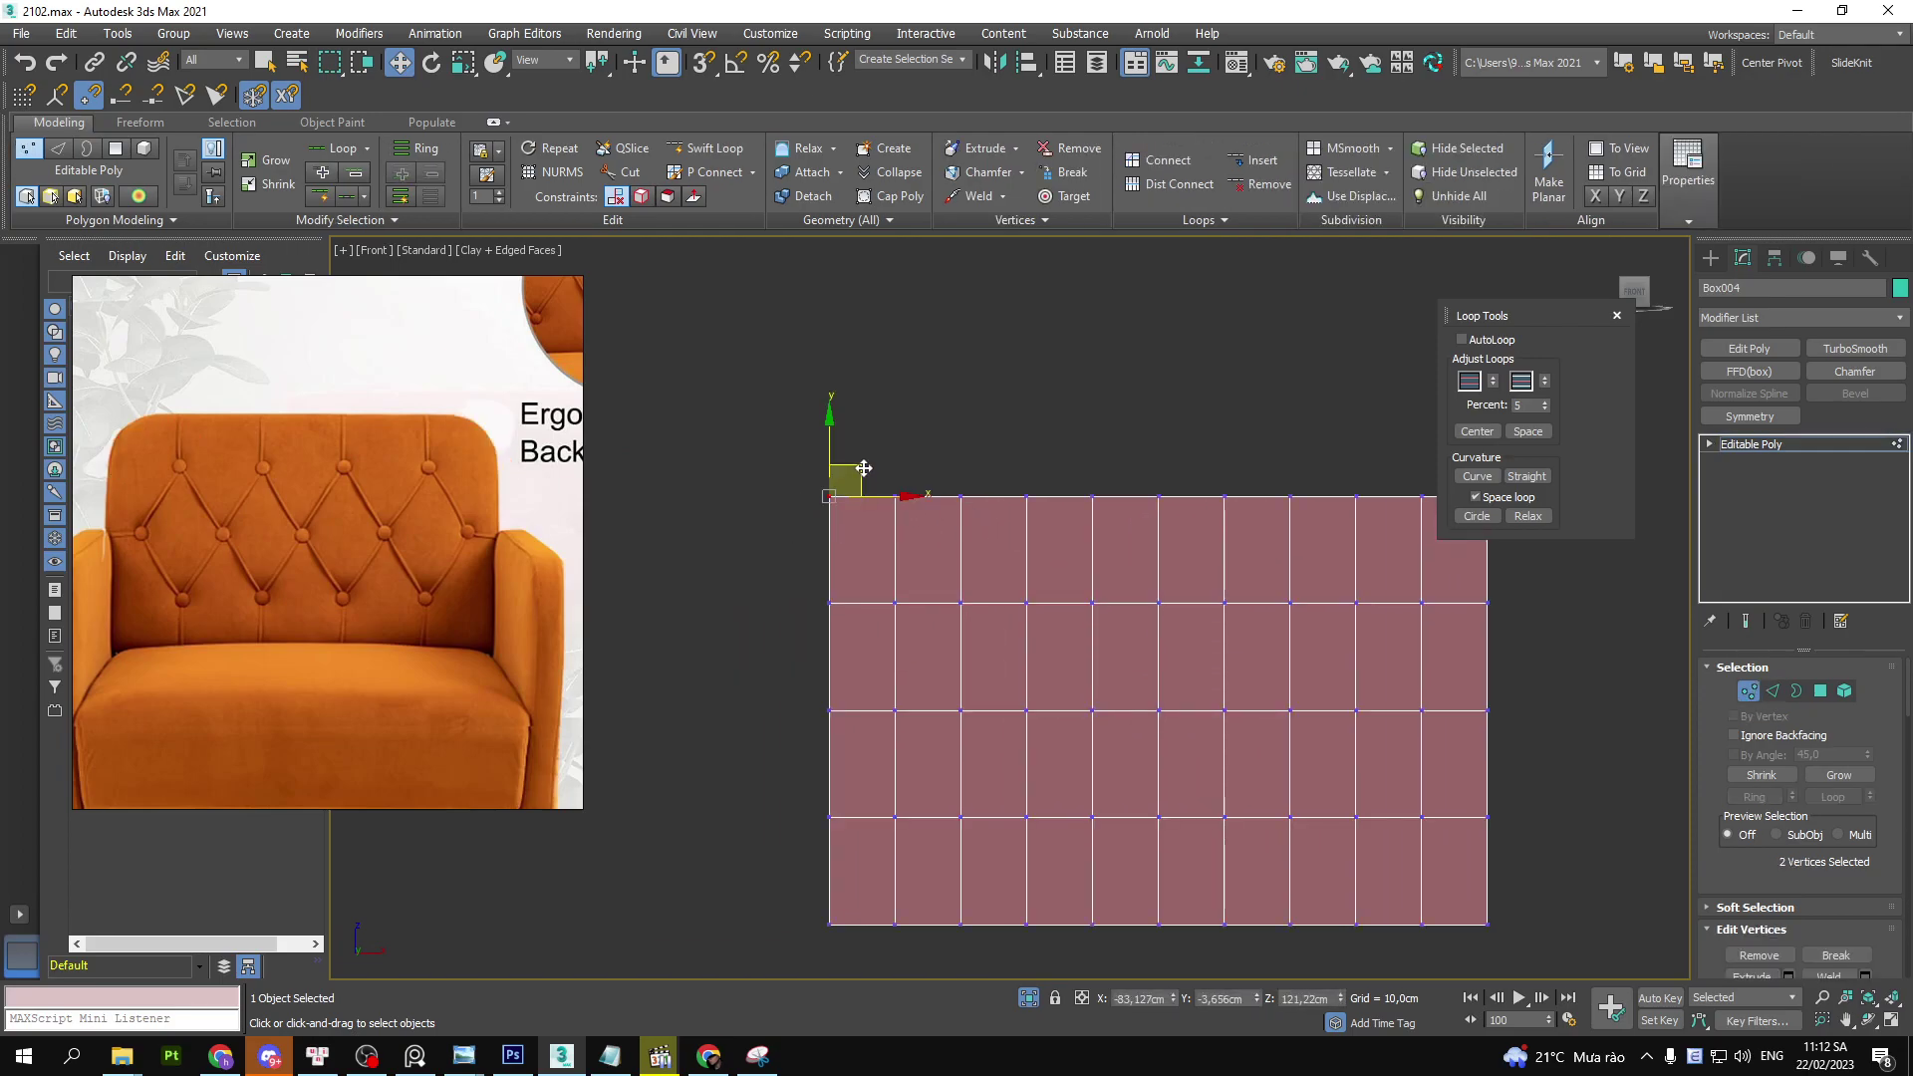
pyautogui.moveTo(863, 467); pyautogui.dragTo(939, 462)
pyautogui.hotkey('ctrl', 'z')
# - Select all vertices on the panel's right half
pyautogui.scroll(-2, 1133, 516)
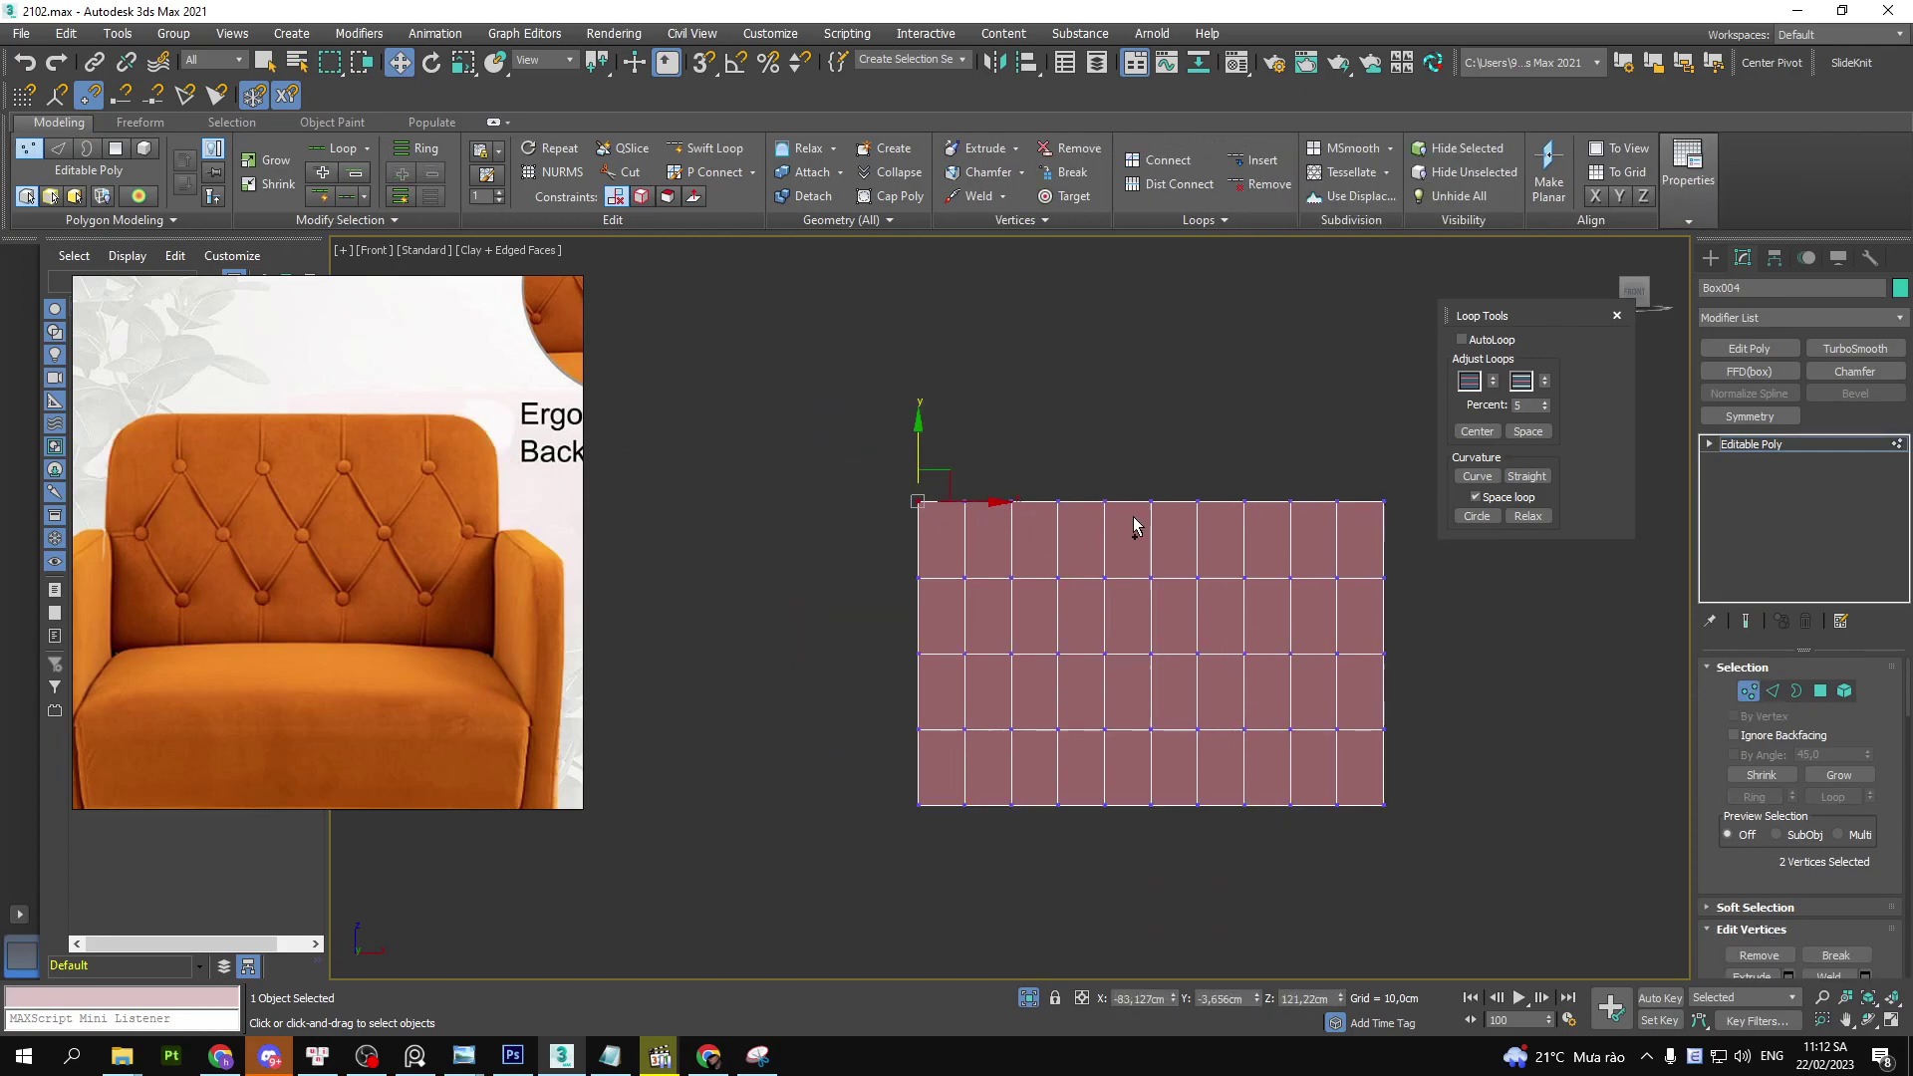
pyautogui.scroll(-1, 1133, 516)
pyautogui.scroll(1, 1152, 488)
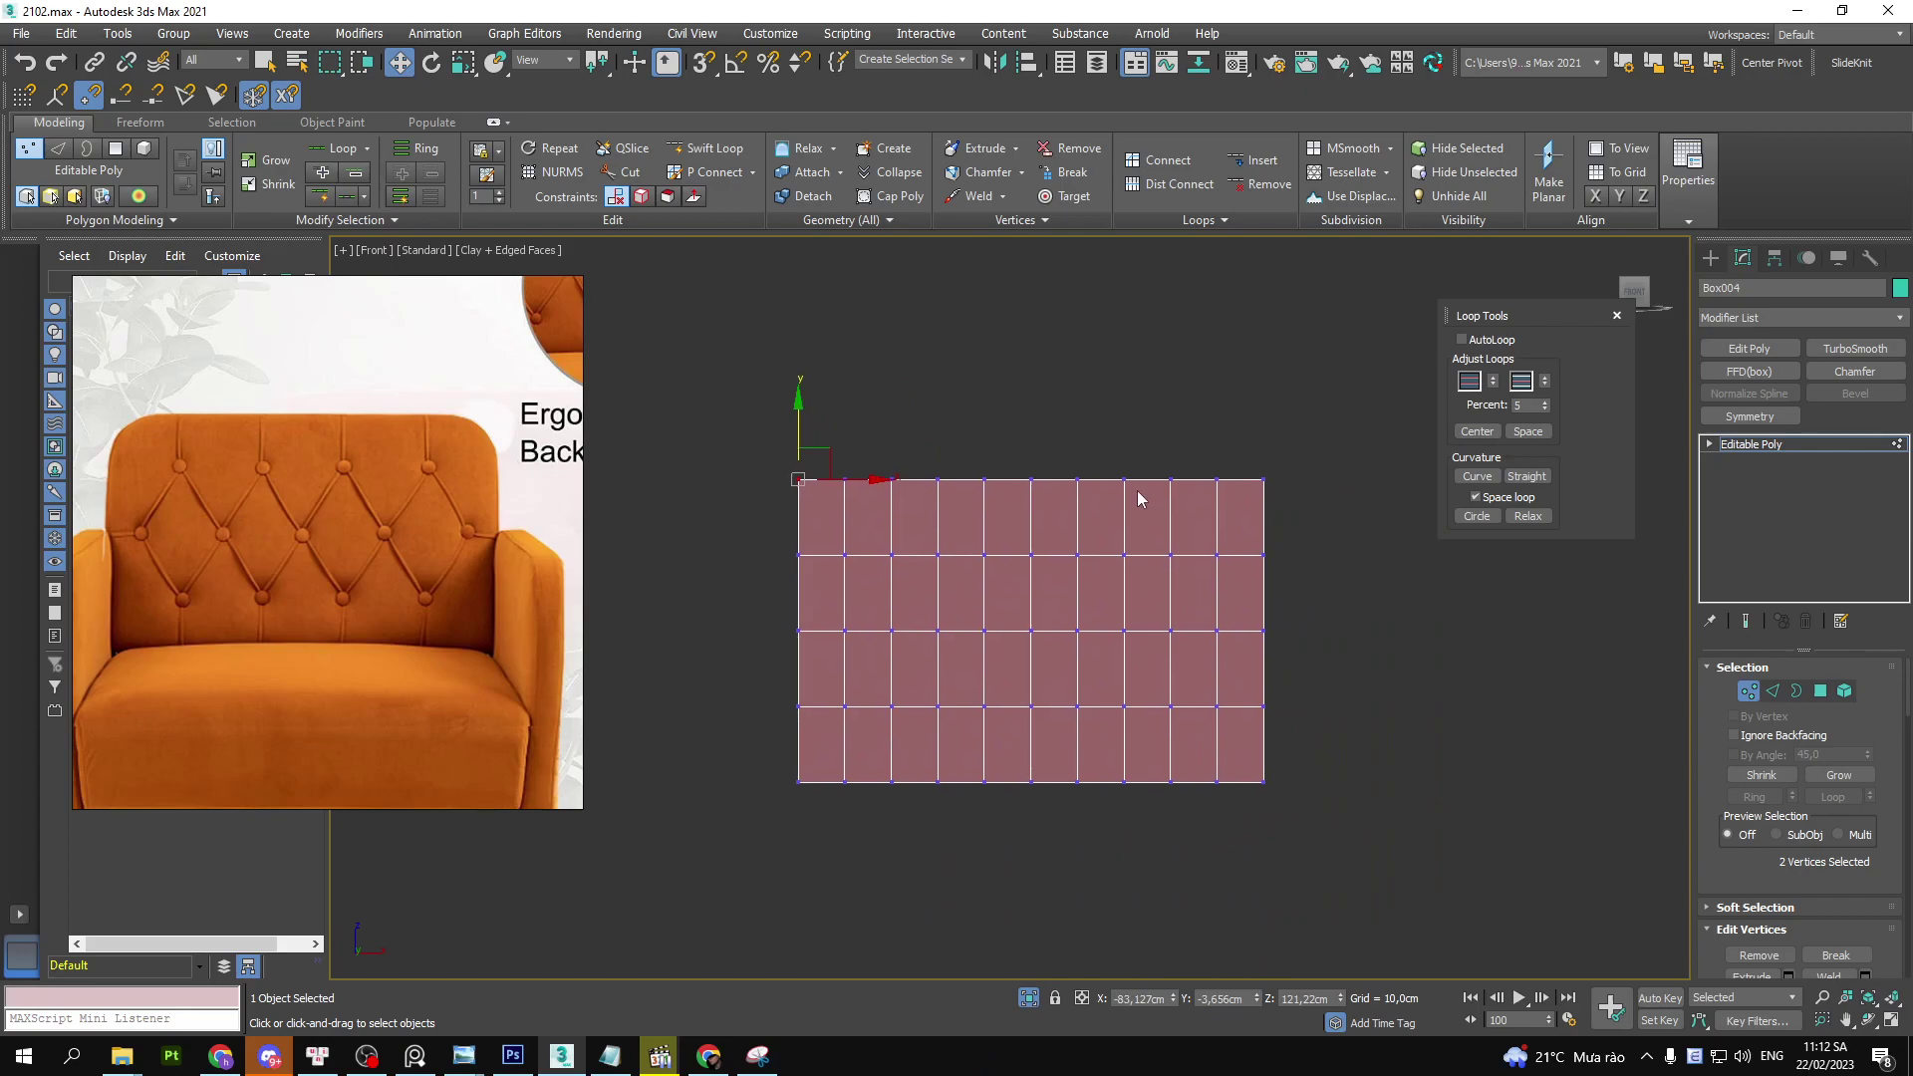
pyautogui.press('2')
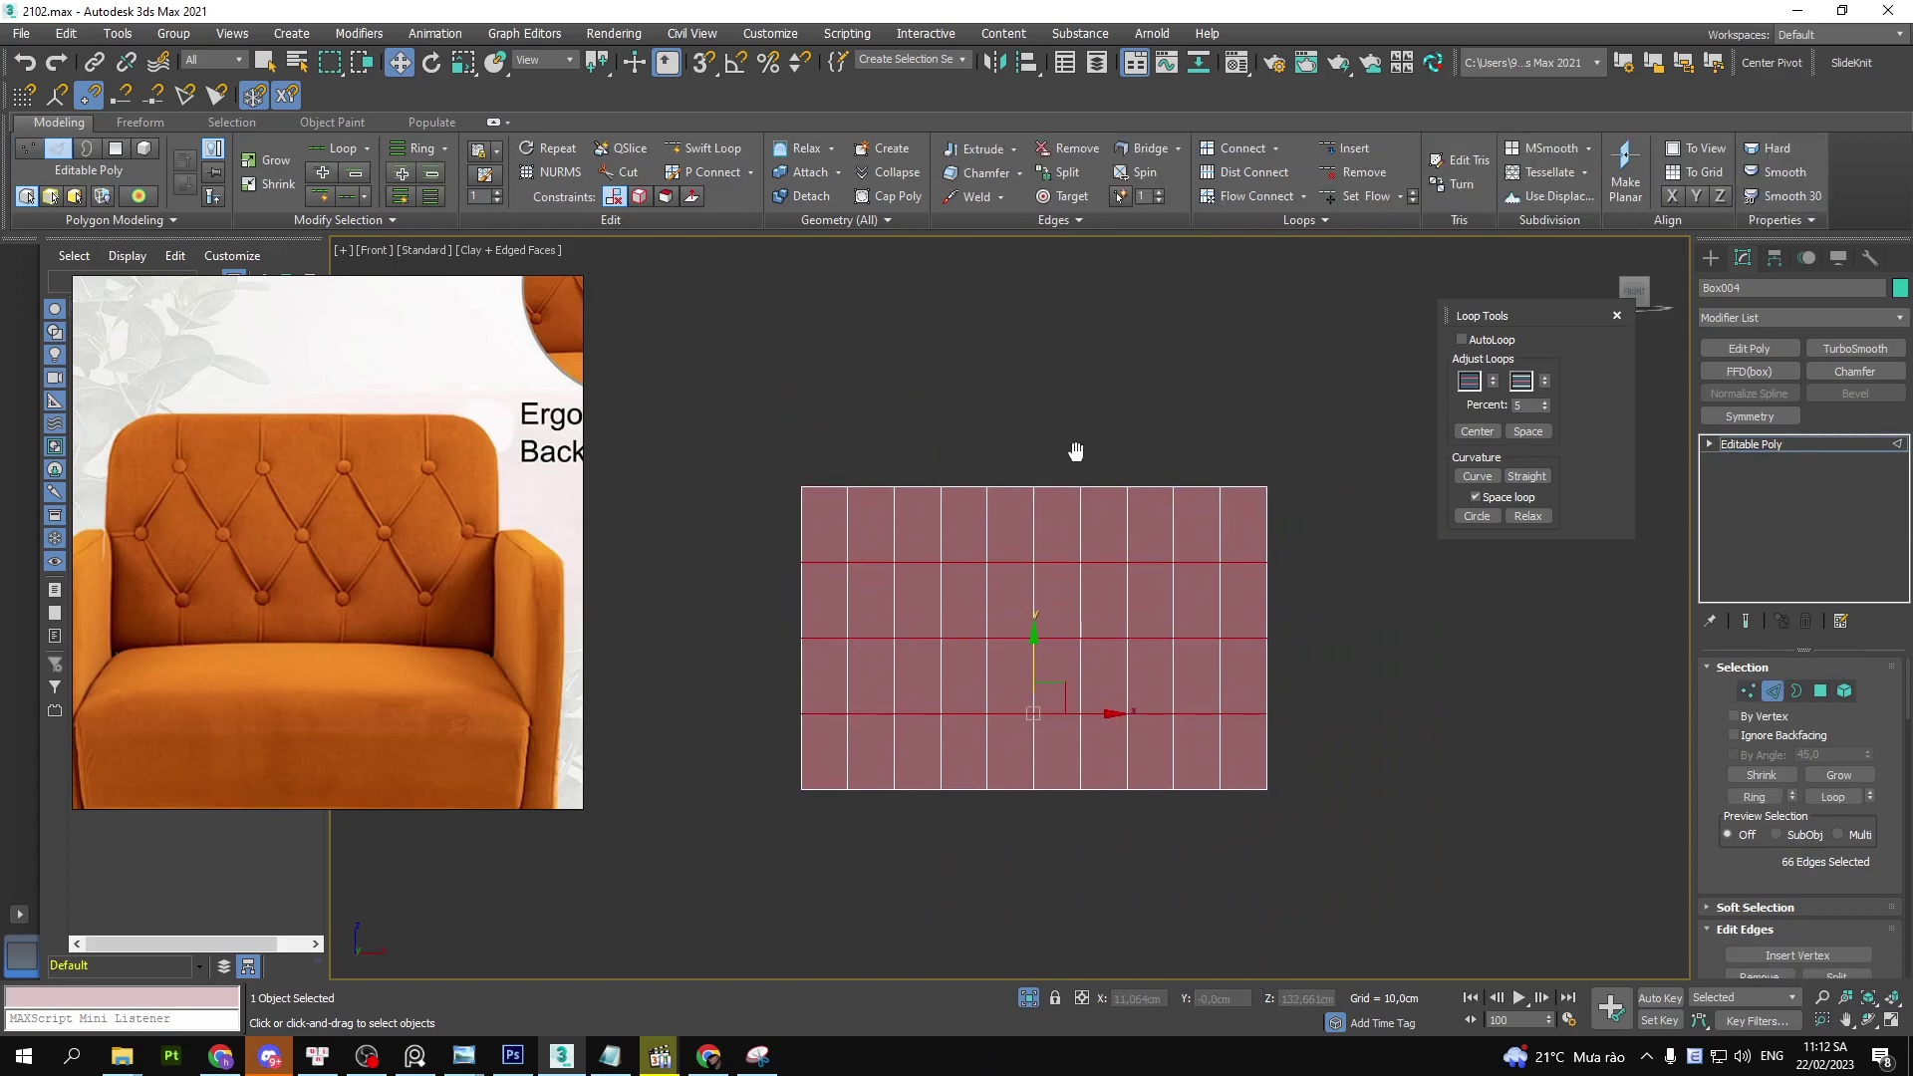
pyautogui.moveTo(1077, 453); pyautogui.dragTo(1023, 424, button='middle')
pyautogui.press('1')
pyautogui.moveTo(989, 365)
pyautogui.mouseDown()
pyautogui.moveTo(1144, 571)
pyautogui.moveTo(1351, 757)
pyautogui.mouseUp()
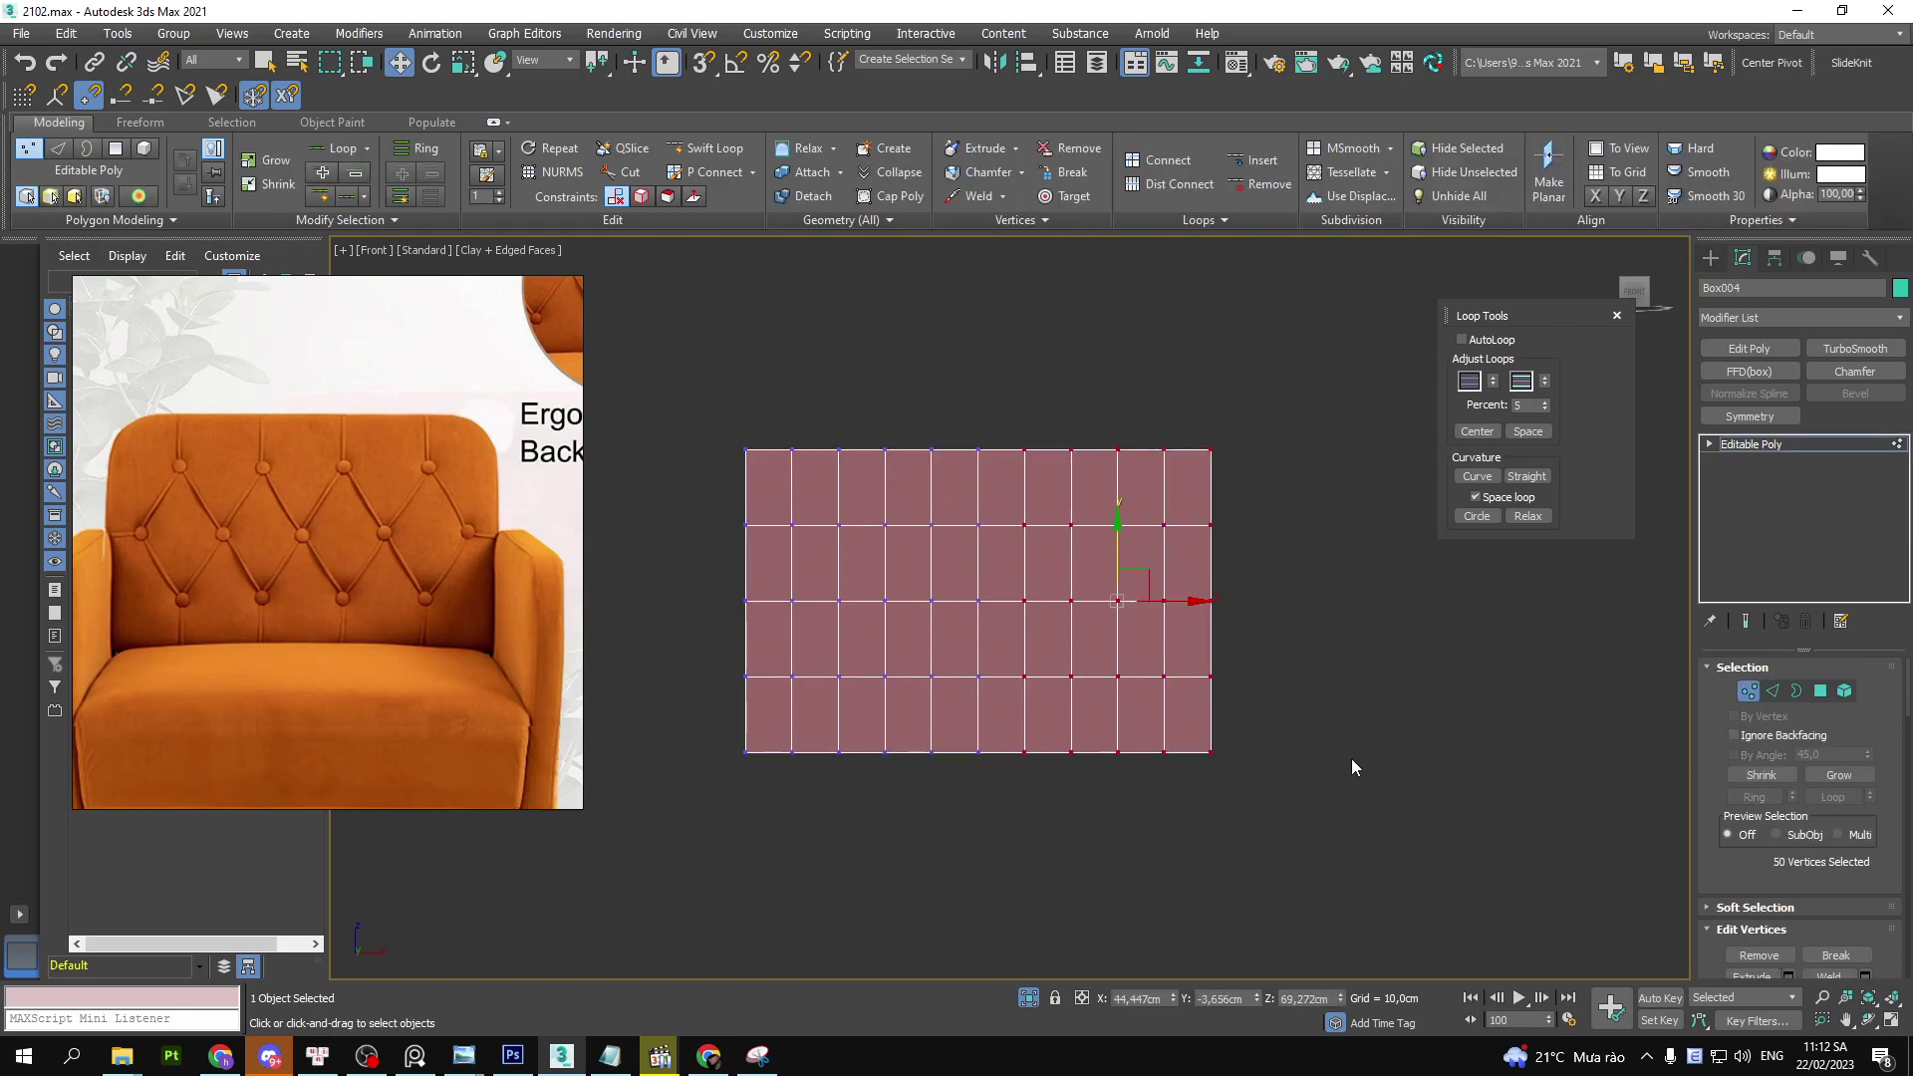
# - Delete the right-half vertices, pivot at the right edge, and add a flipped Symmetry modifier
pyautogui.press('Delete')
pyautogui.moveTo(1200, 683); pyautogui.dragTo(1254, 733, button='middle')
pyautogui.click(1750, 444)
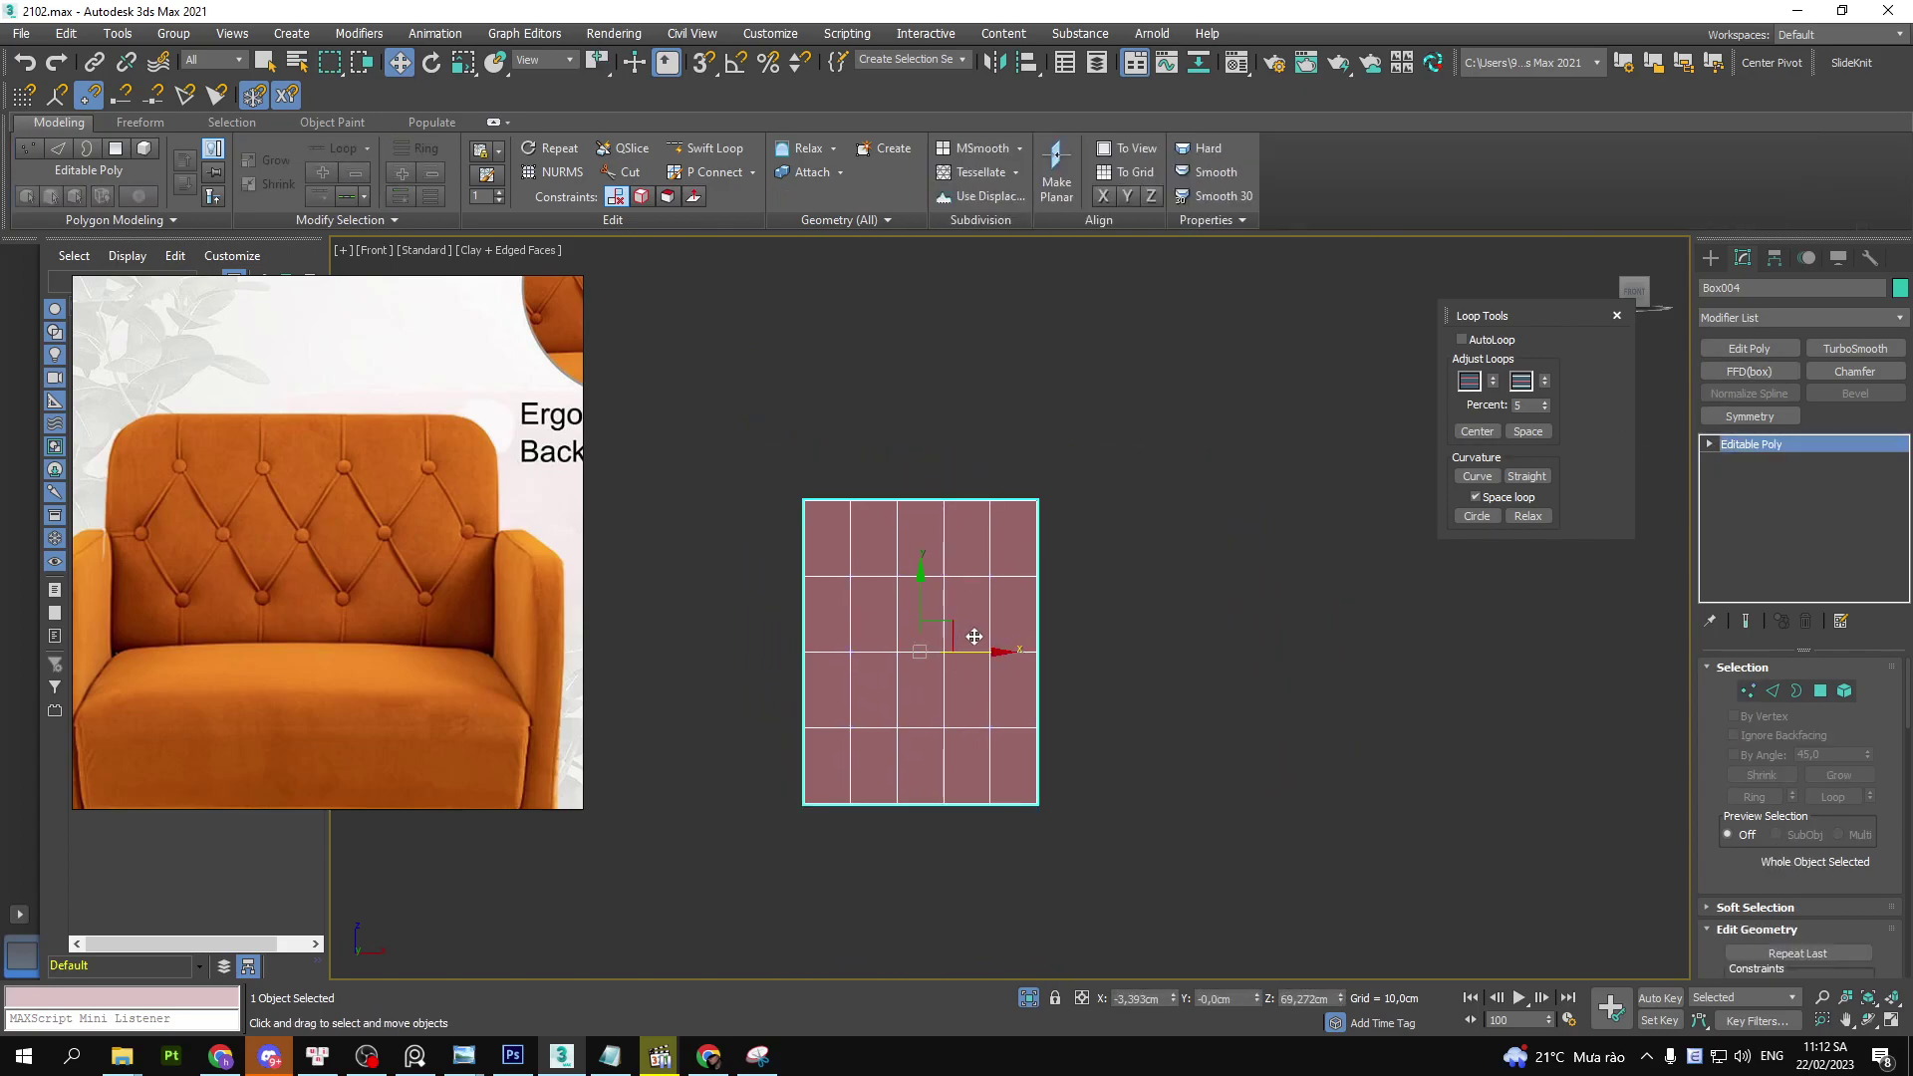
pyautogui.moveTo(966, 647); pyautogui.dragTo(1037, 648)
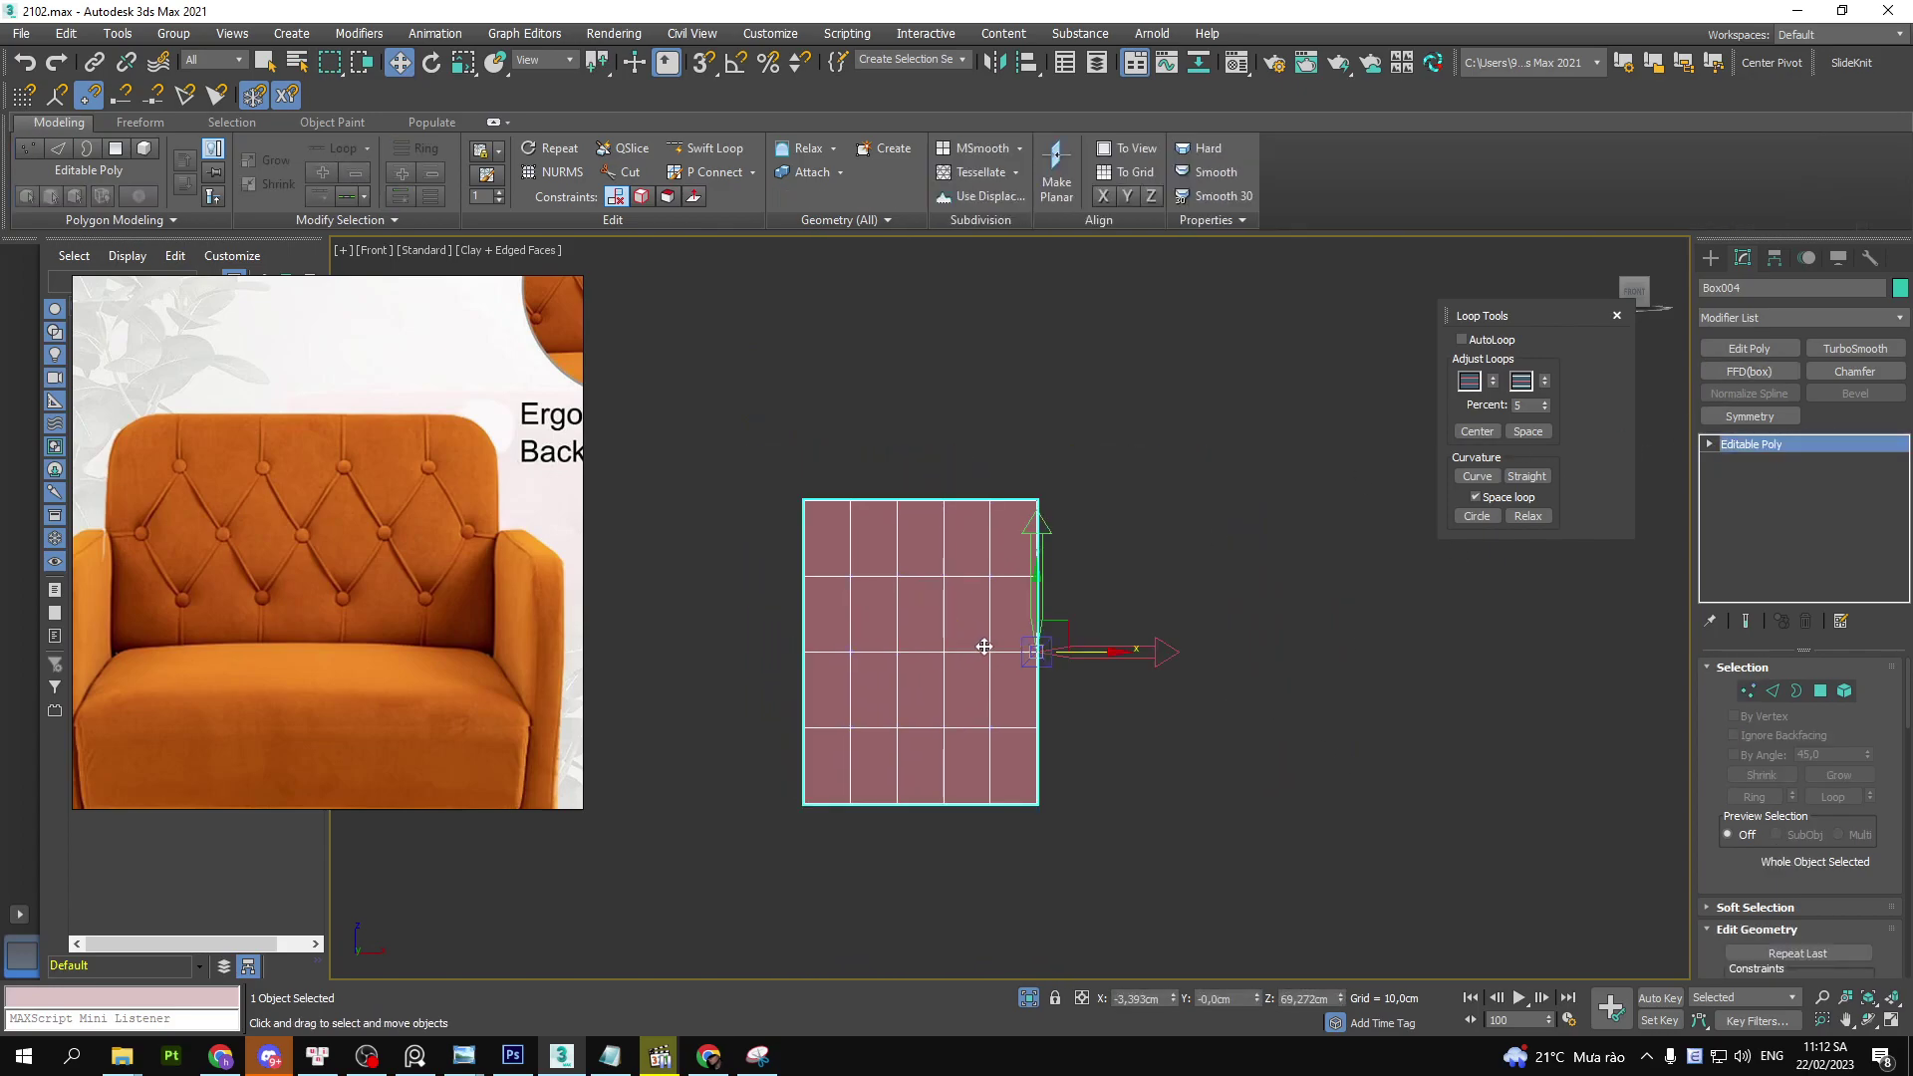
pyautogui.scroll(2, 1065, 659)
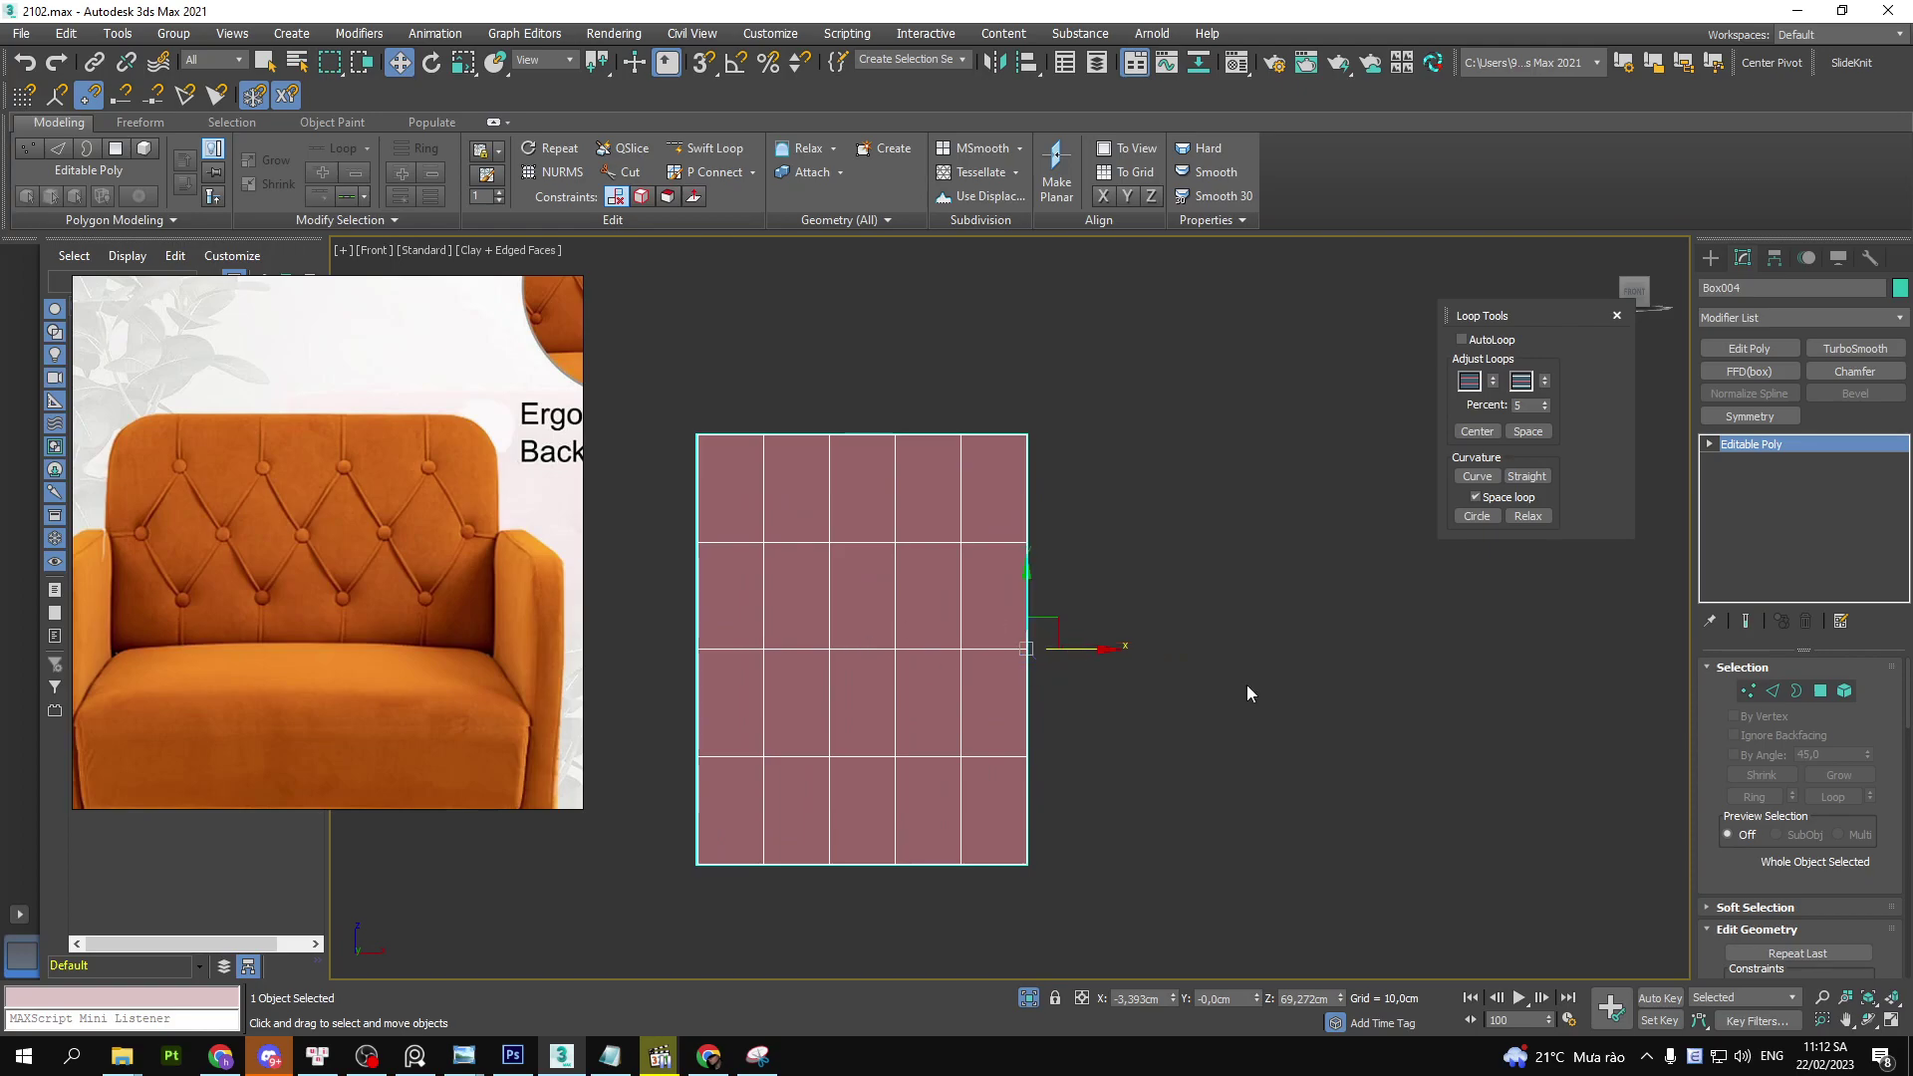
pyautogui.click(1768, 417)
pyautogui.click(1760, 727)
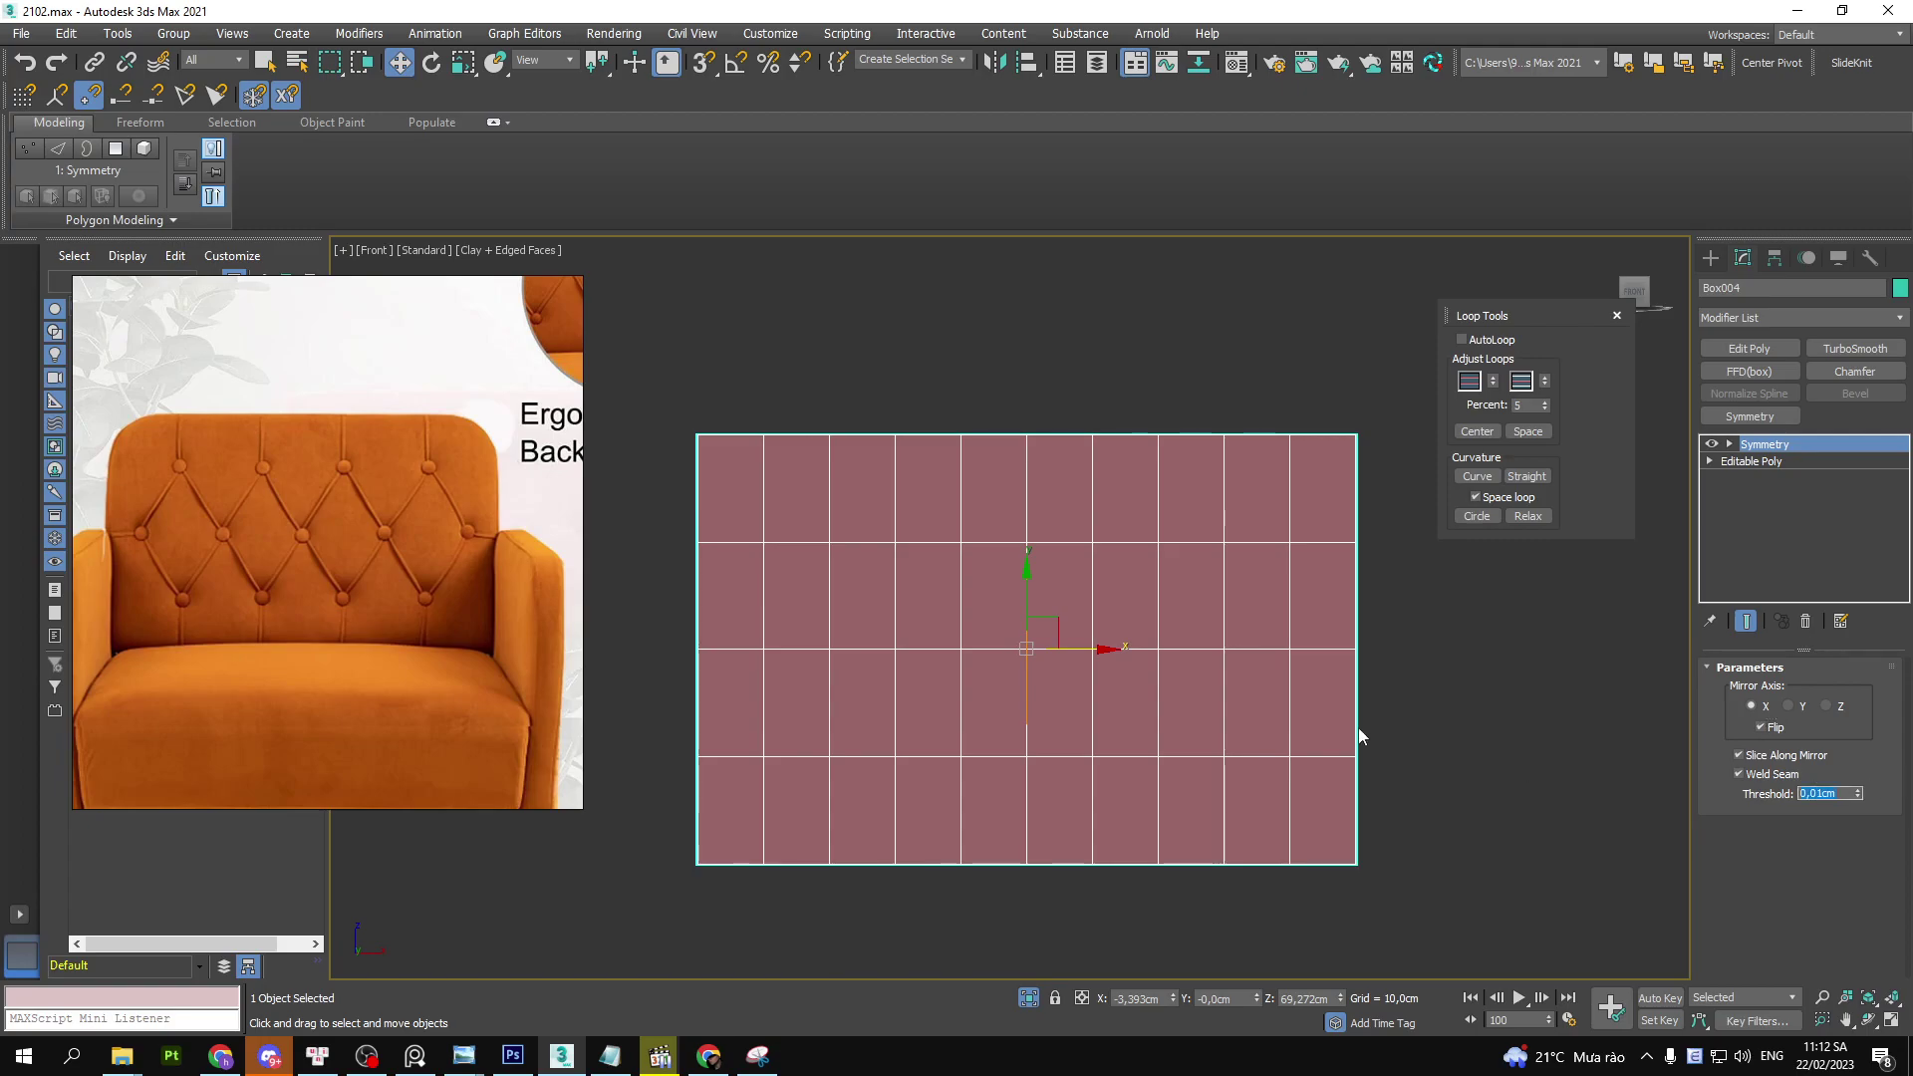
# - Add an Edit Poly modifier above Symmetry and lower the top-left corner vertex
pyautogui.click(1771, 350)
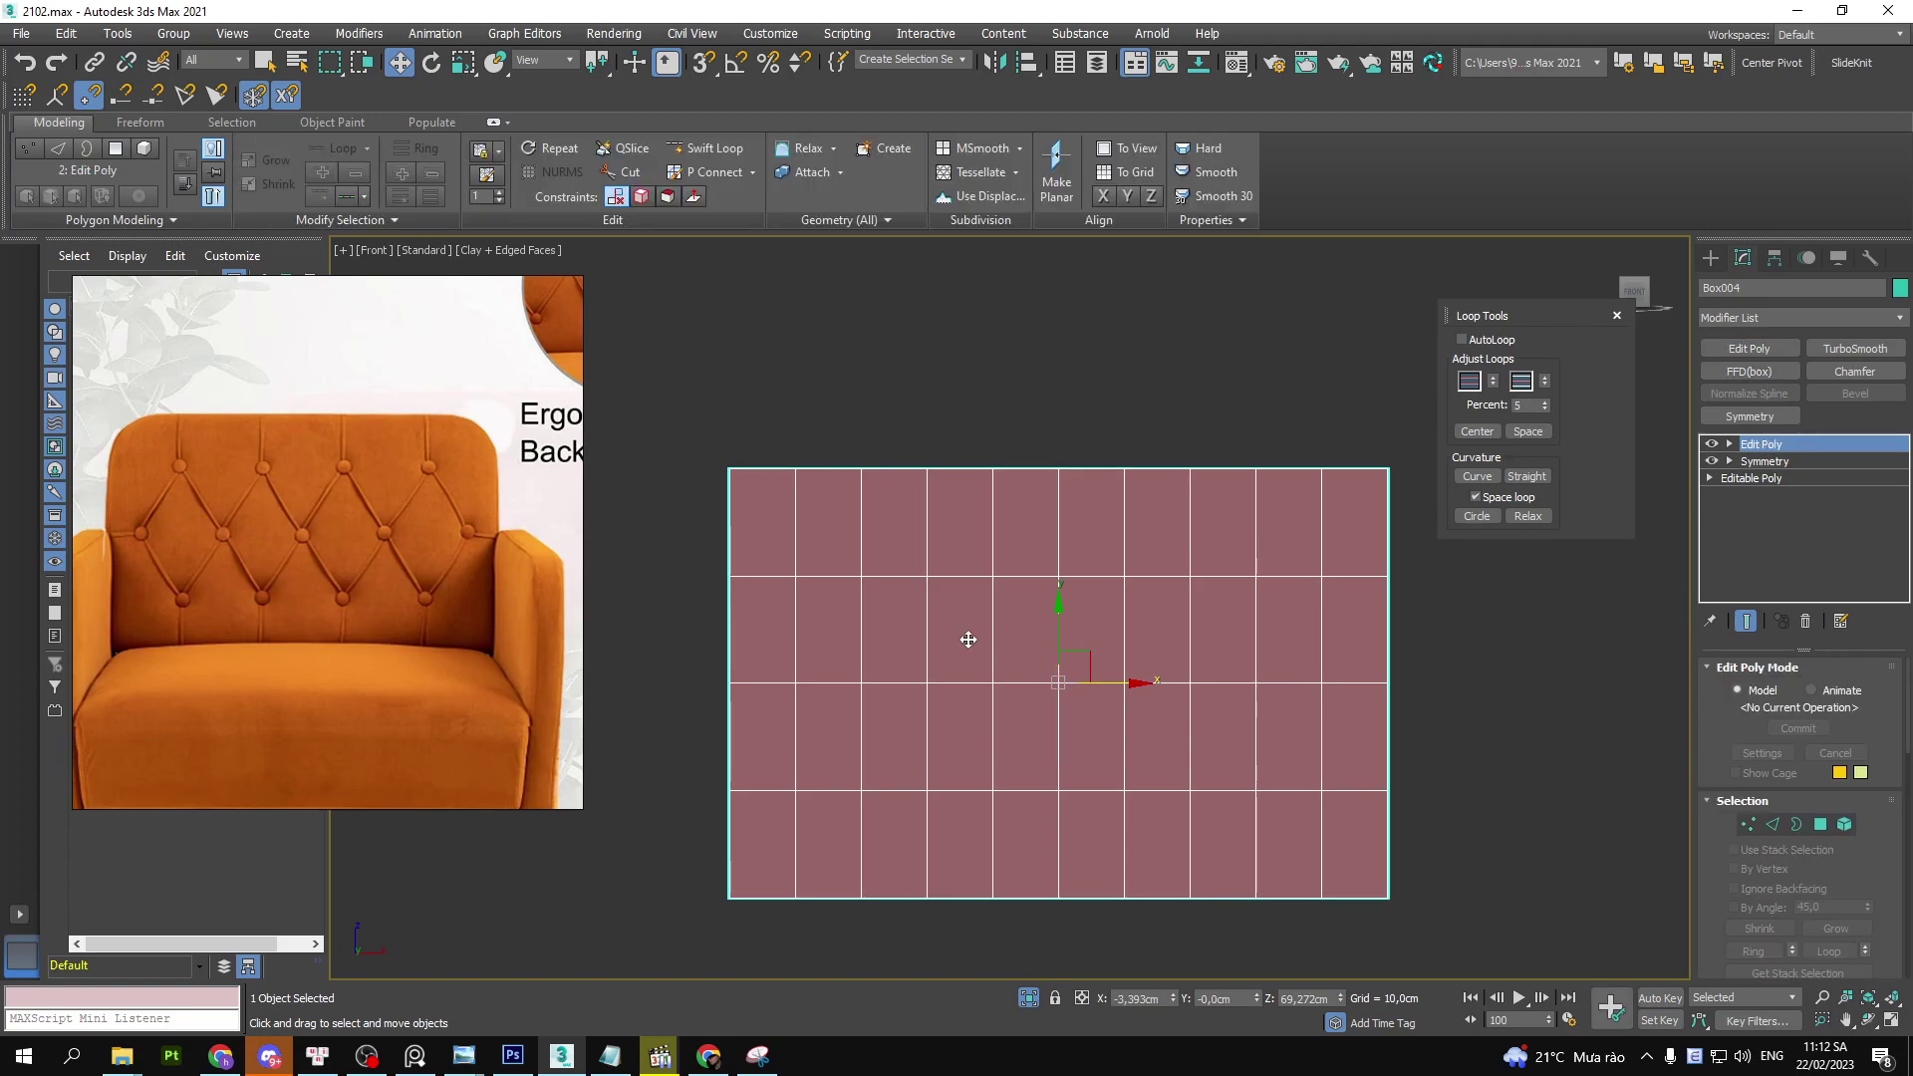
pyautogui.press('1')
pyautogui.scroll(-2, 1004, 620)
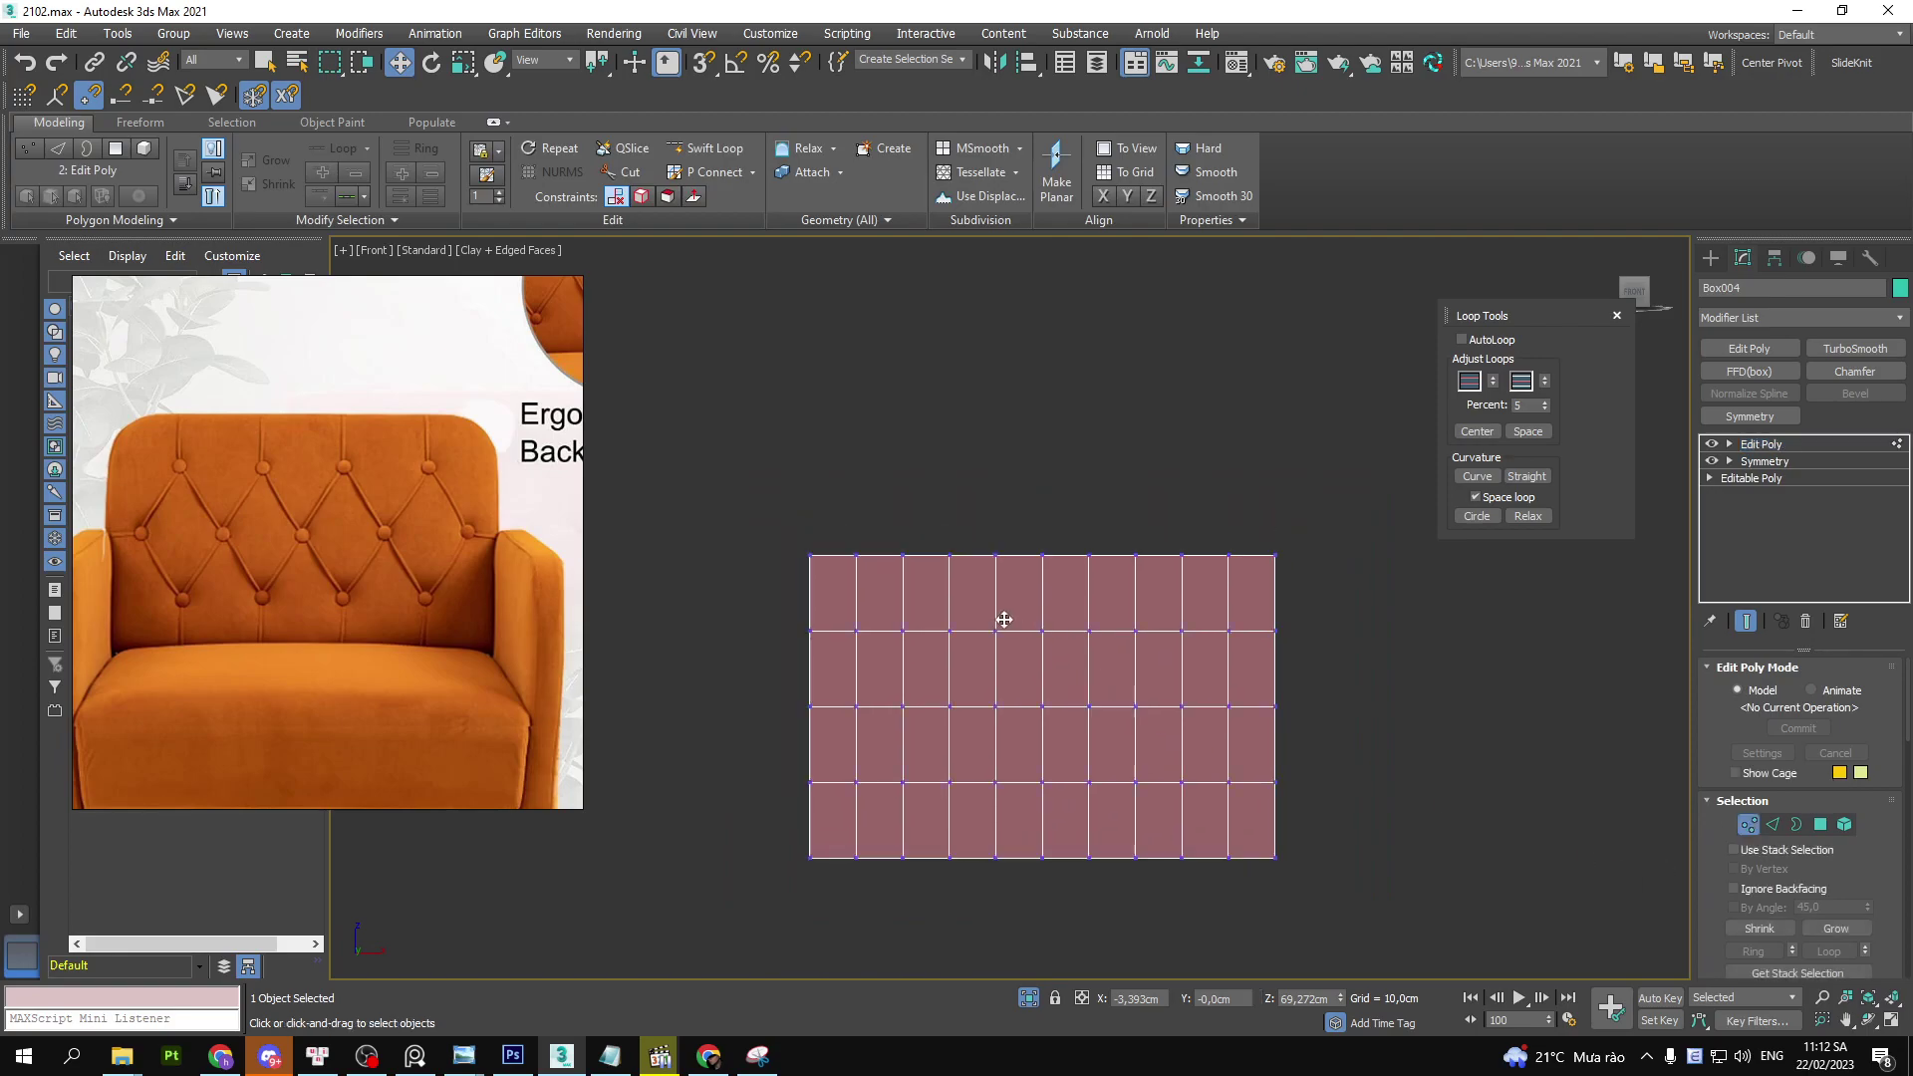
pyautogui.scroll(2, 847, 558)
pyautogui.scroll(2, 842, 558)
pyautogui.click(790, 526)
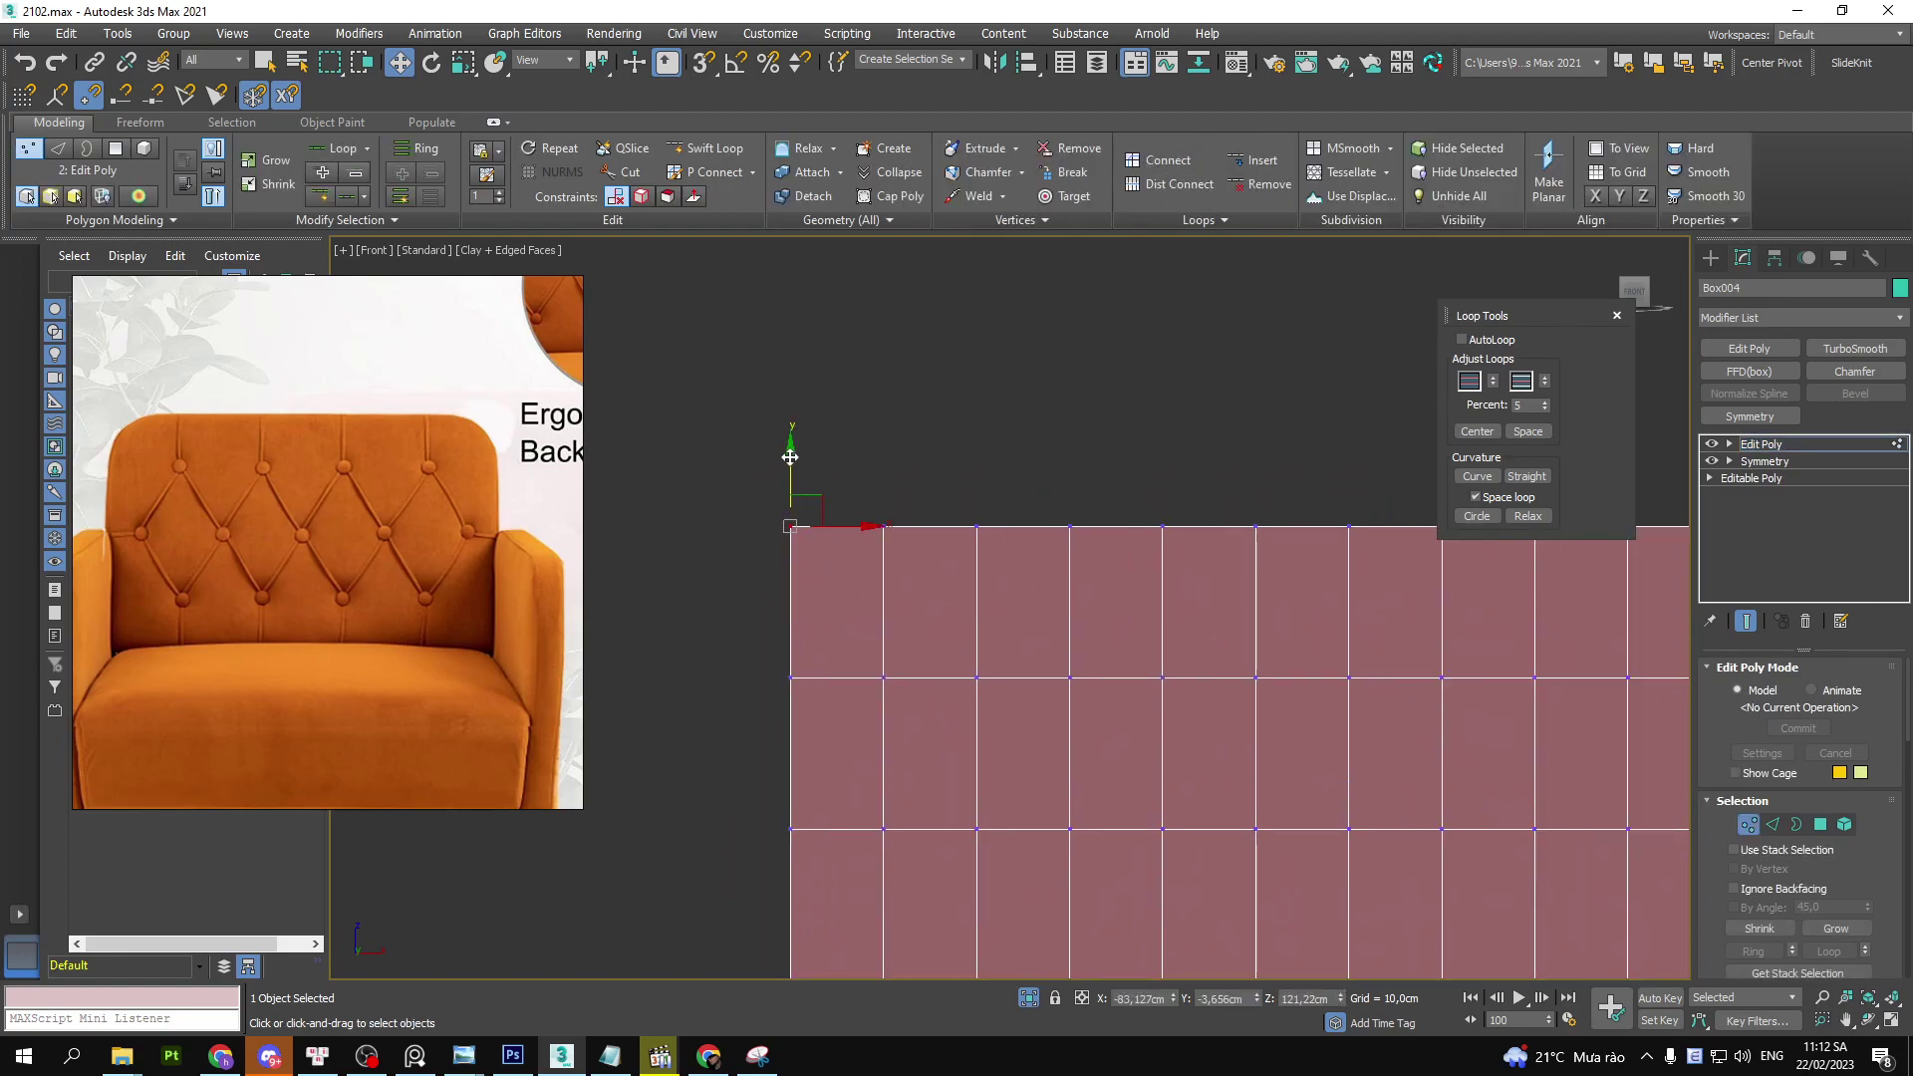
pyautogui.moveTo(789, 456); pyautogui.dragTo(789, 490)
pyautogui.moveTo(867, 560); pyautogui.dragTo(886, 560)
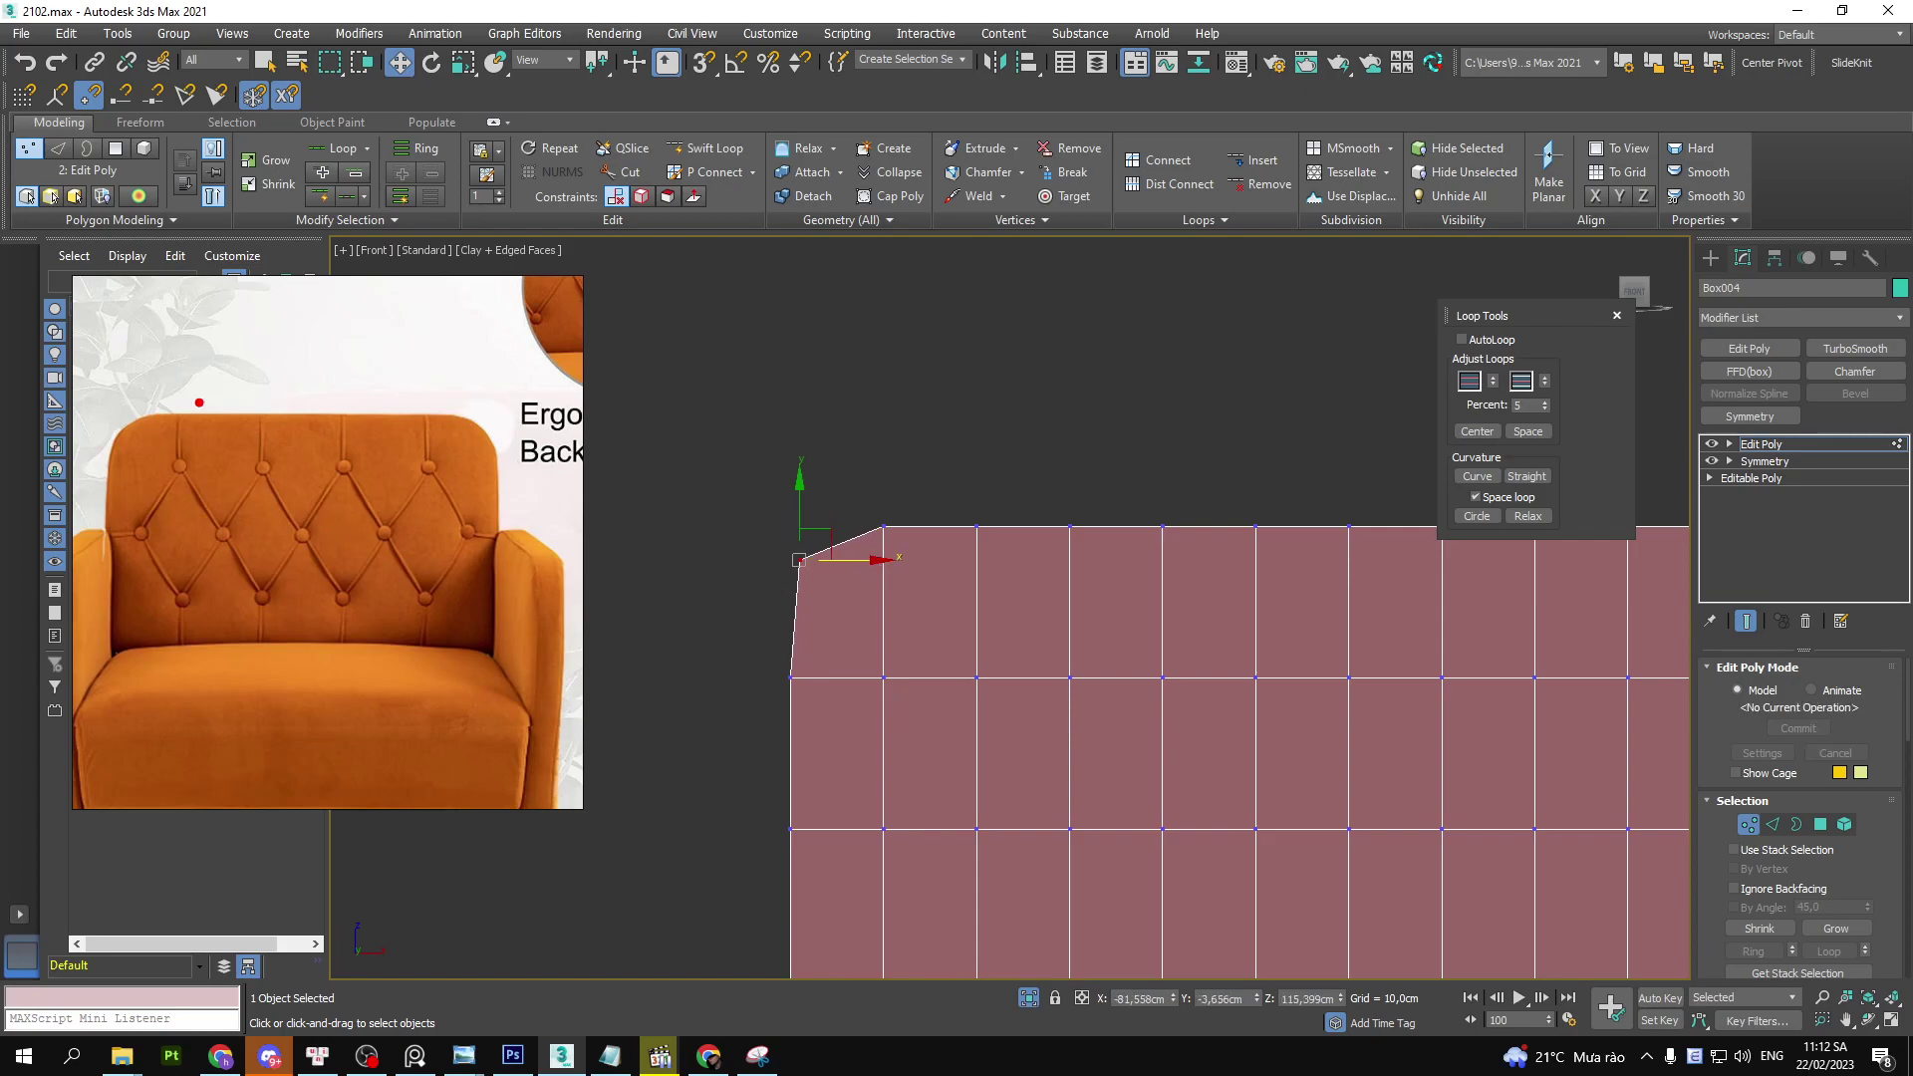
# - Sketch the reference sofa's corner slope and the target vertex drop on screen
pyautogui.moveTo(186, 403)
pyautogui.mouseDown()
pyautogui.moveTo(184, 453)
pyautogui.moveTo(145, 444)
pyautogui.mouseUp()
pyautogui.moveTo(887, 516); pyautogui.dragTo(884, 645)
pyautogui.moveTo(147, 518); pyautogui.dragTo(146, 567)
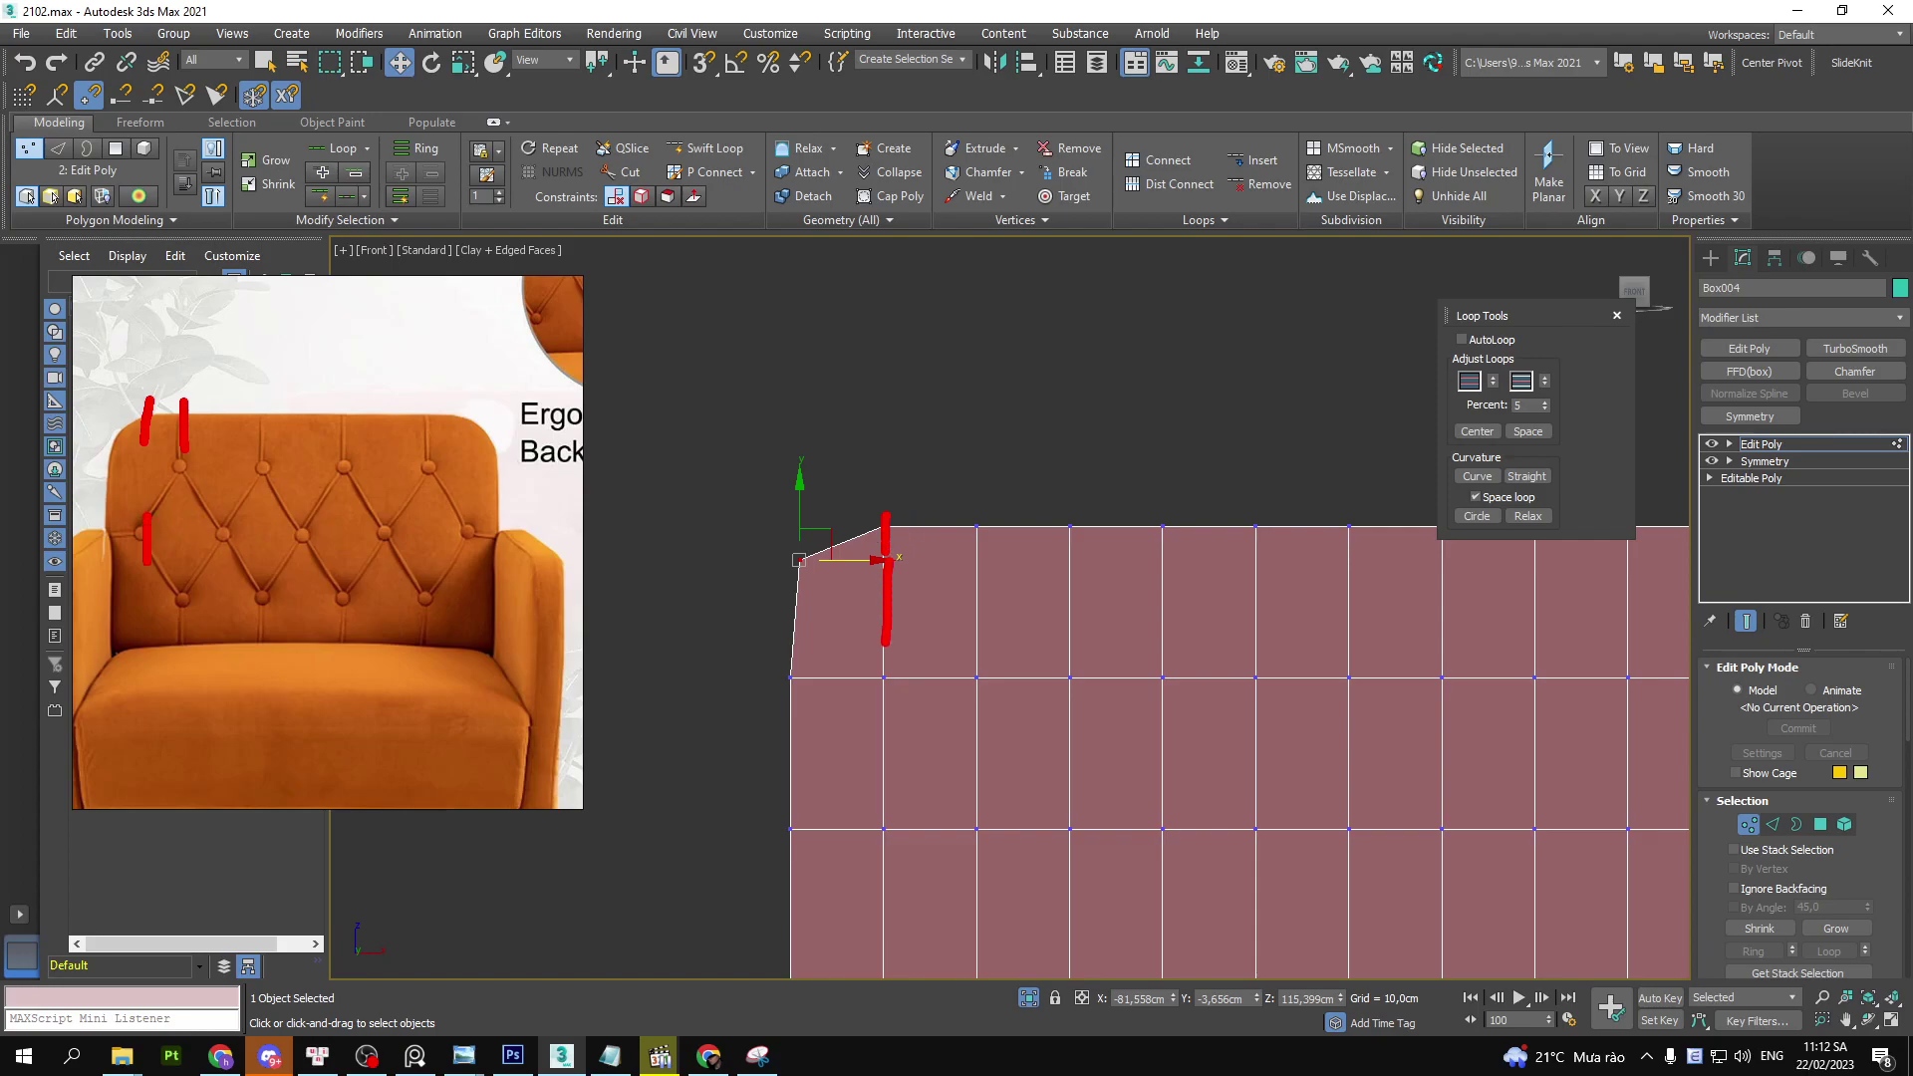
pyautogui.moveTo(989, 674); pyautogui.dragTo(979, 663)
pyautogui.moveTo(881, 520); pyautogui.dragTo(873, 536)
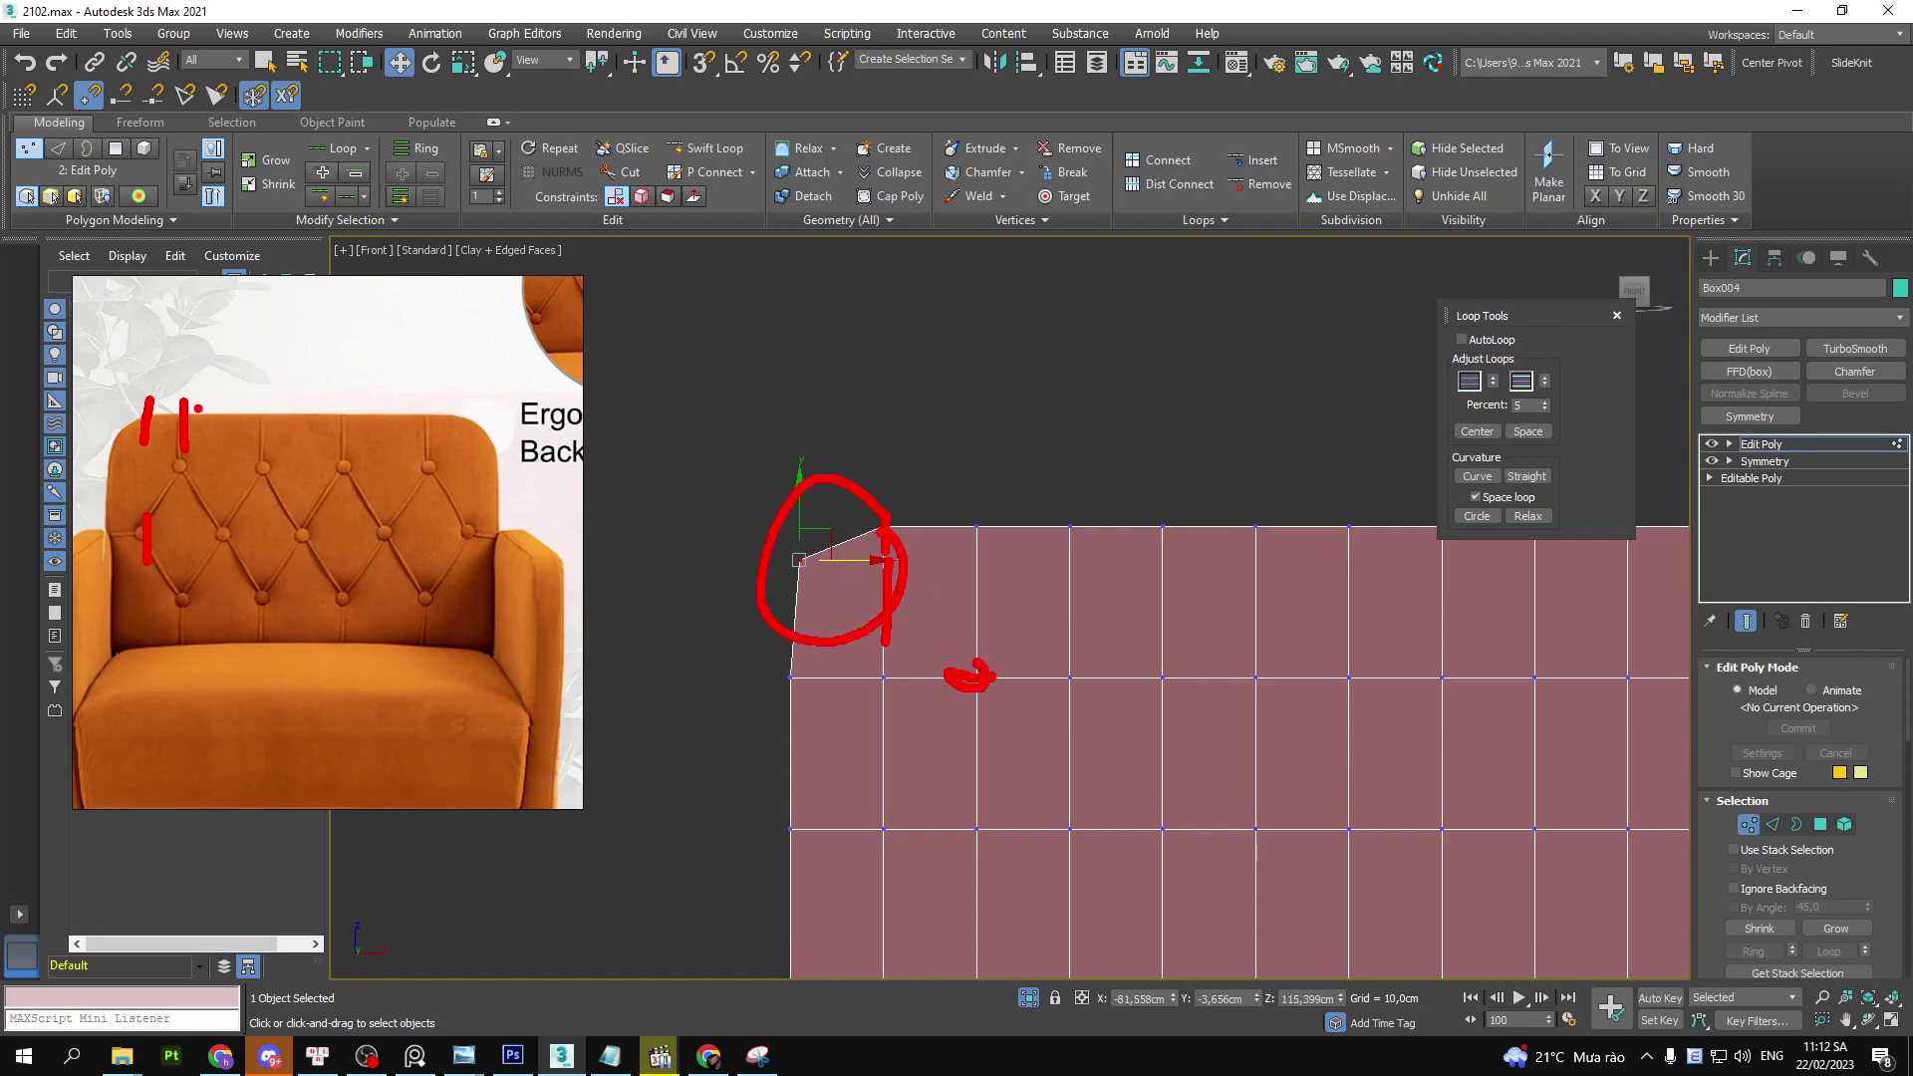
pyautogui.press('Escape')
pyautogui.moveTo(160, 405); pyautogui.dragTo(166, 441)
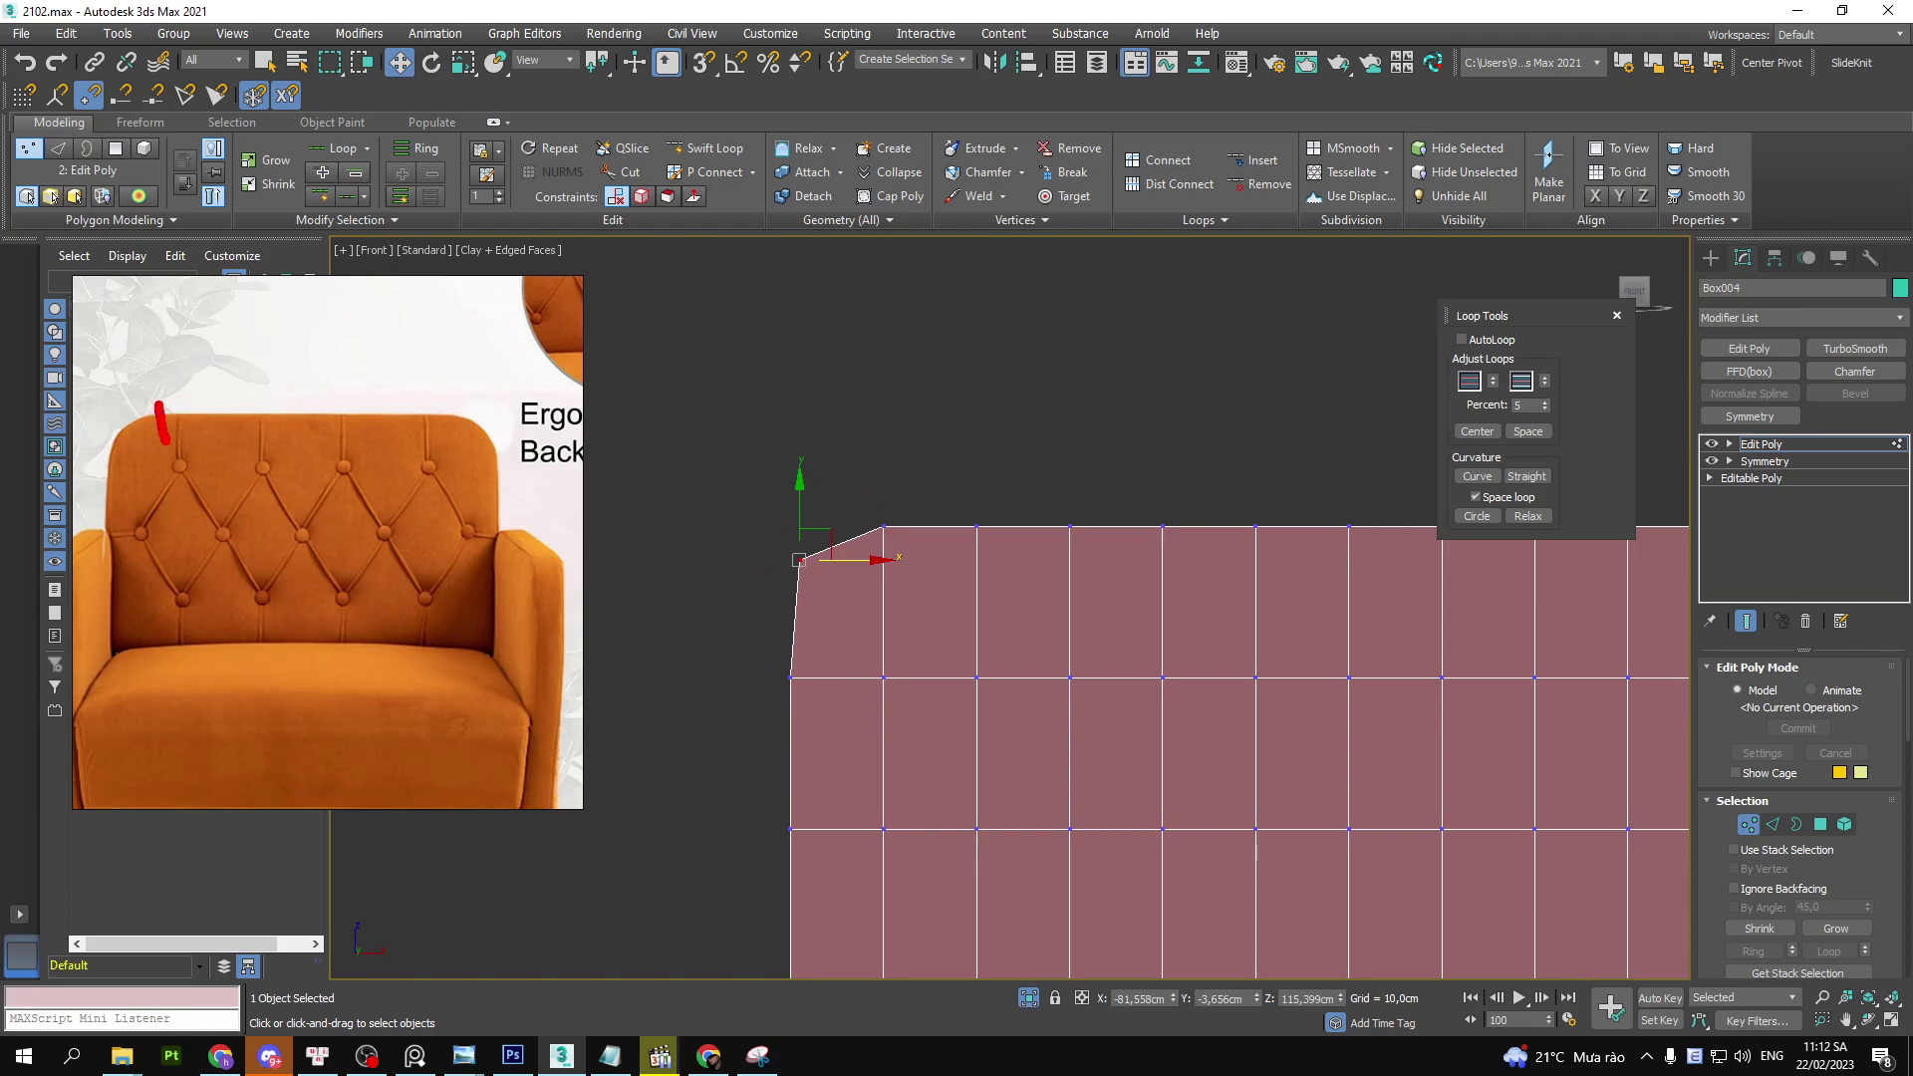
pyautogui.moveTo(874, 495); pyautogui.dragTo(881, 565)
pyautogui.moveTo(191, 445)
pyautogui.mouseDown()
pyautogui.moveTo(178, 462)
pyautogui.moveTo(198, 470)
pyautogui.mouseUp()
pyautogui.moveTo(974, 466); pyautogui.dragTo(979, 734)
# - Lower the corner vertex a little further to finish the slanted corner
pyautogui.scroll(2, 847, 543)
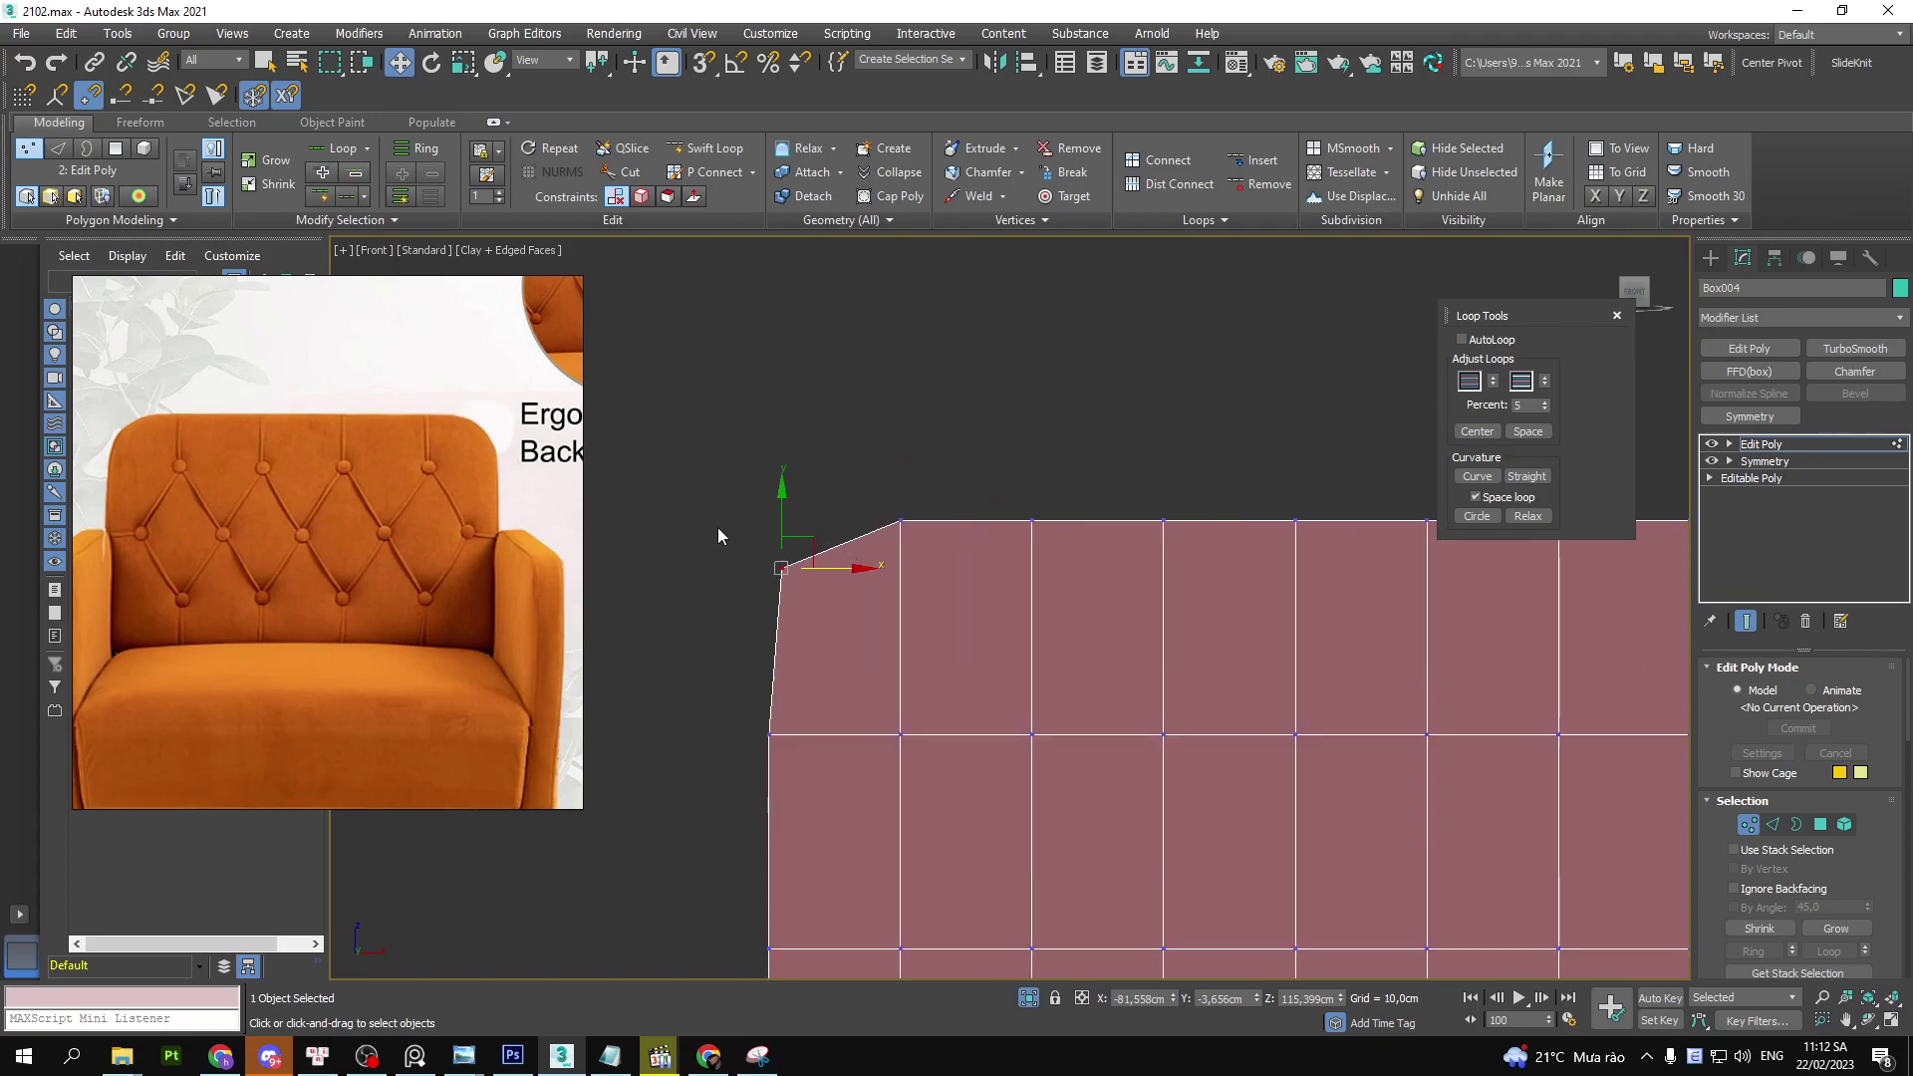
pyautogui.moveTo(784, 512); pyautogui.dragTo(785, 534)
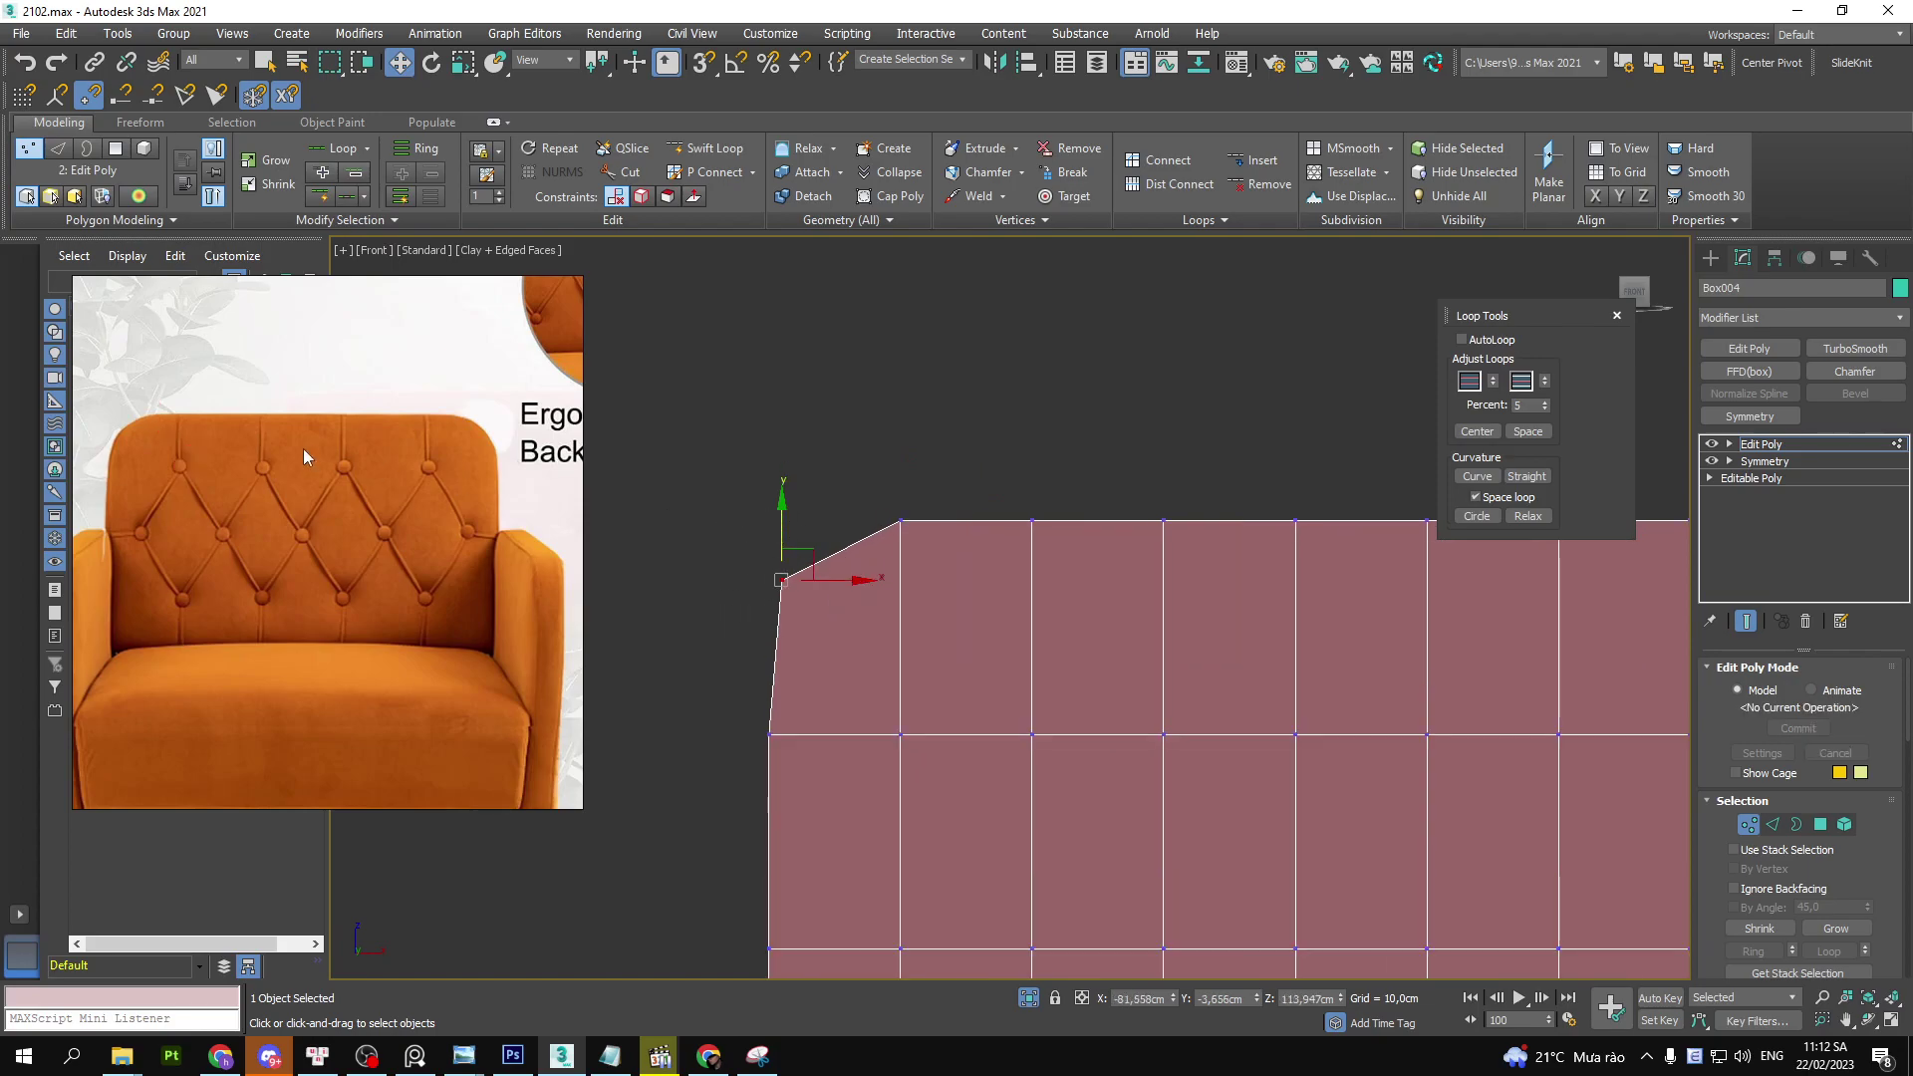
pyautogui.scroll(2, 154, 439)
pyautogui.scroll(2, 217, 408)
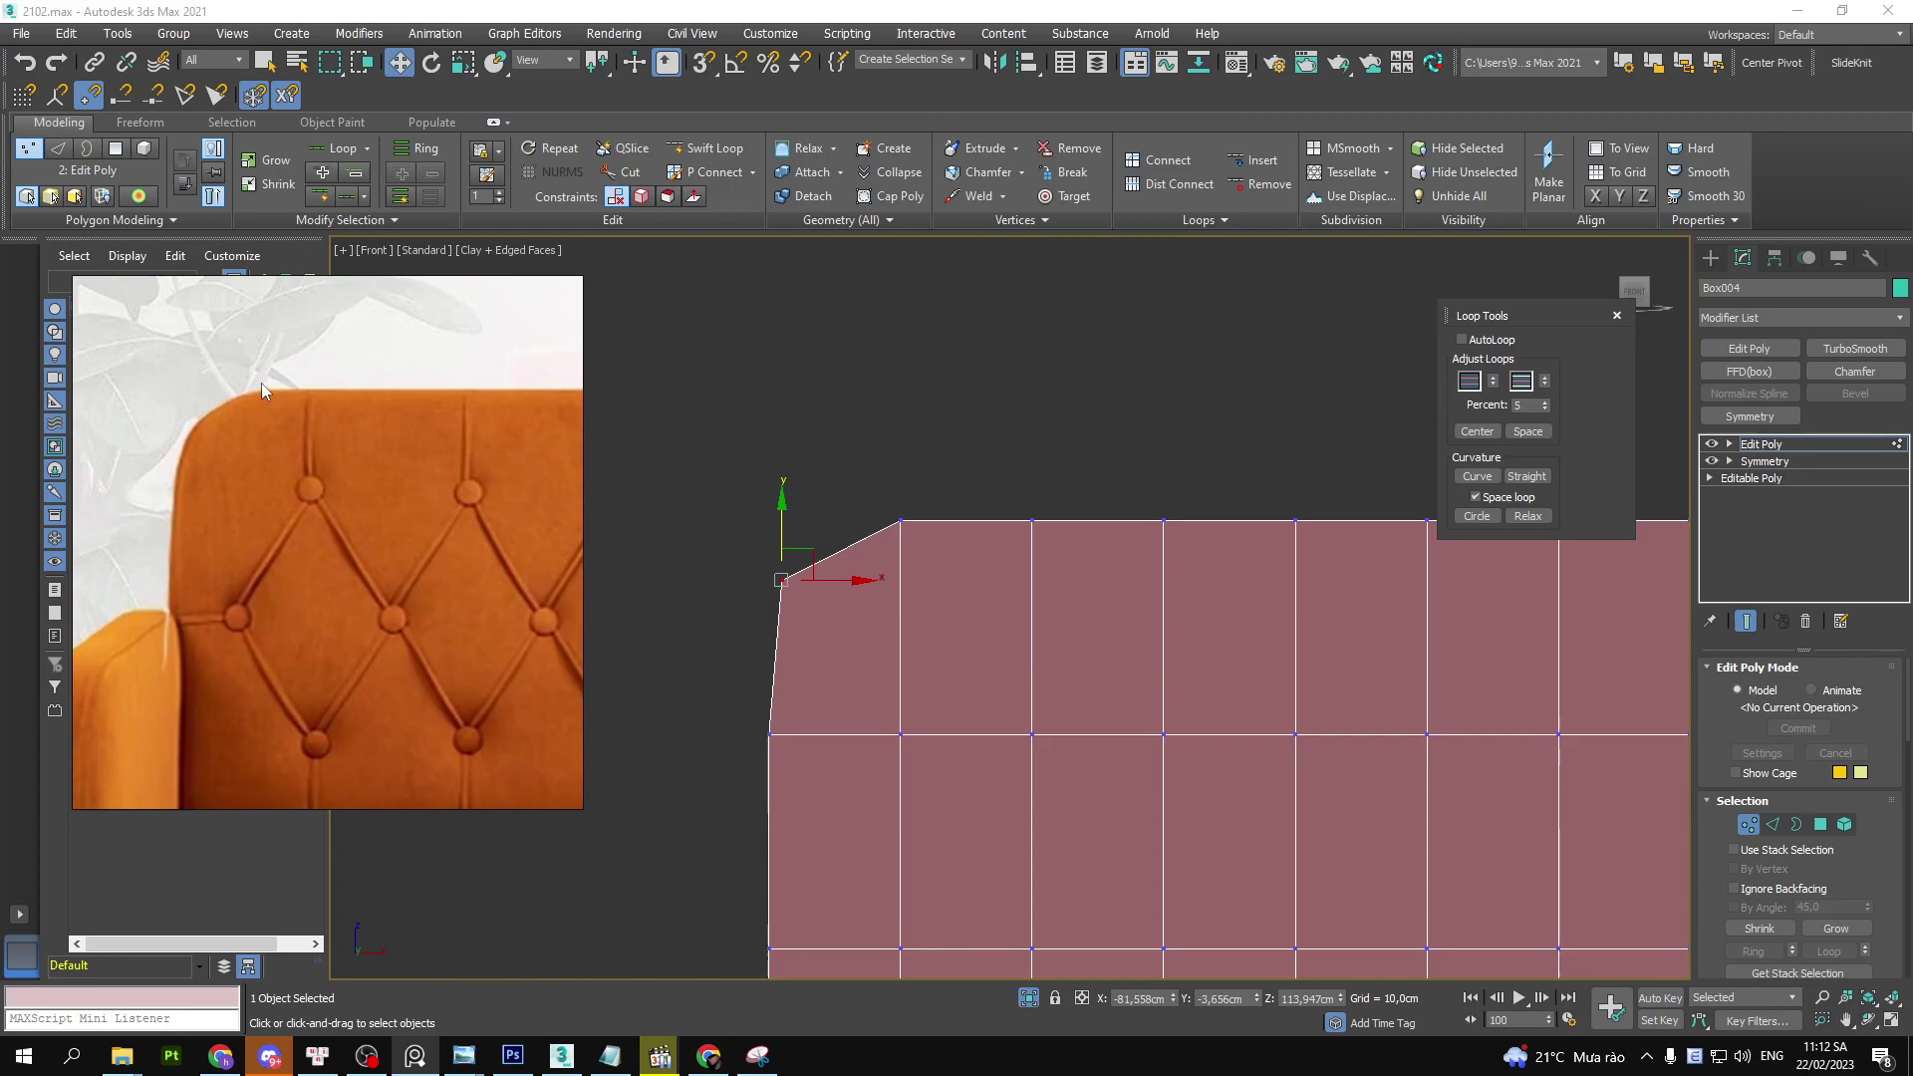
pyautogui.scroll(2, 261, 387)
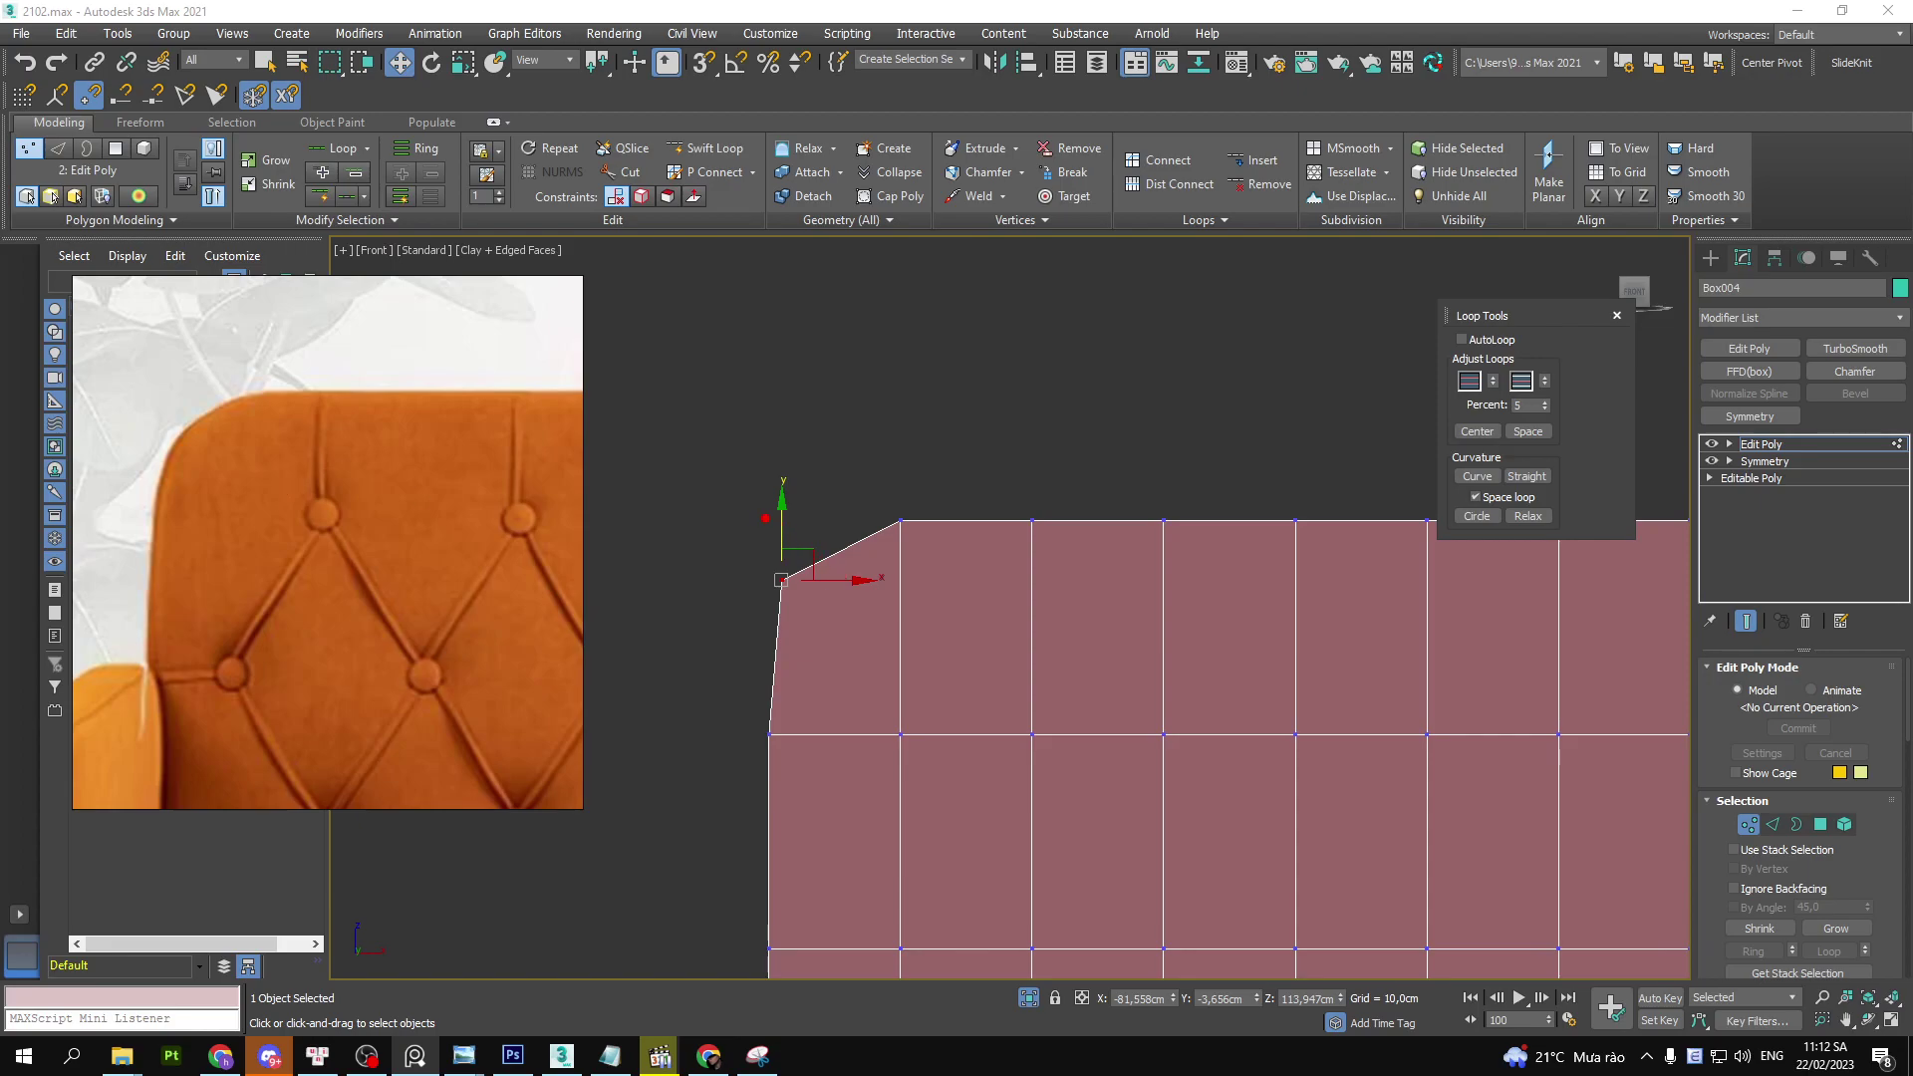
# - Delete the Edit Poly modifier holding the corner change and return to the base Editable Poly
pyautogui.scroll(-3, 876, 564)
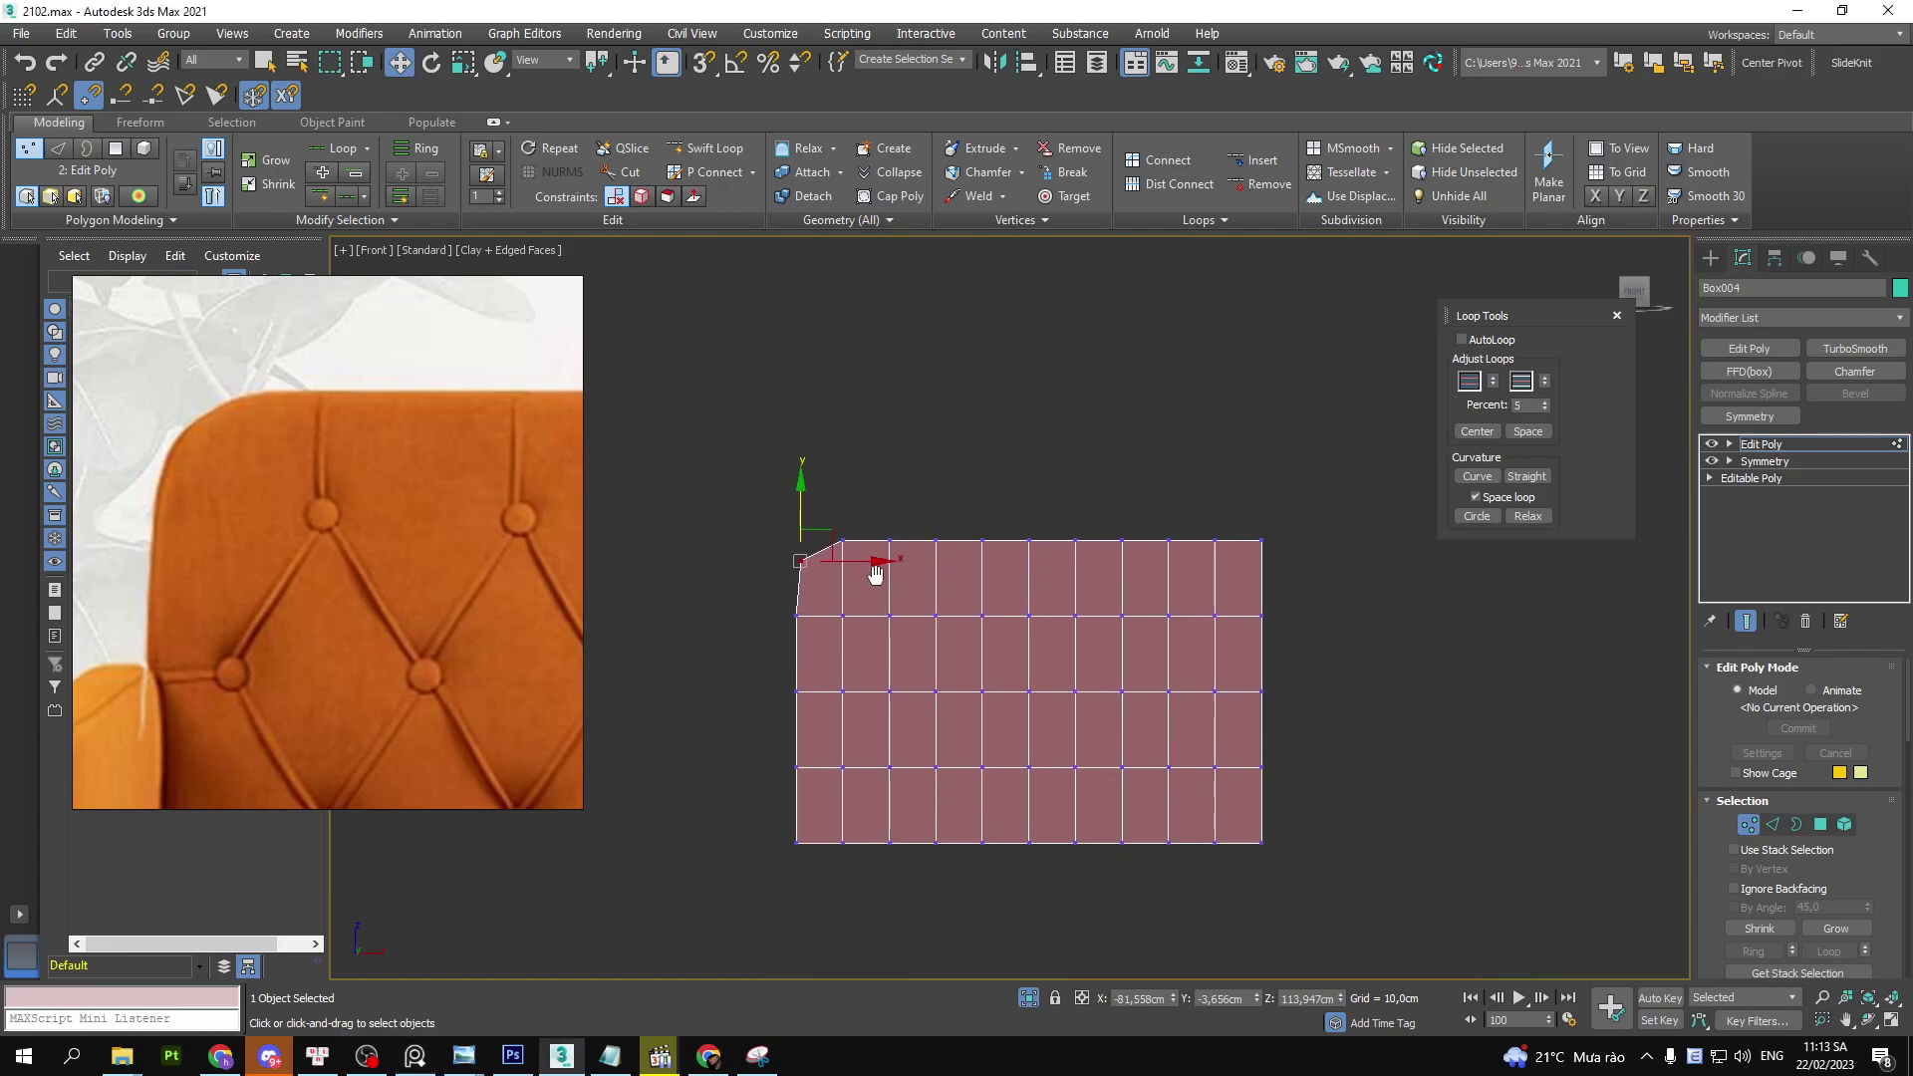
pyautogui.press('1')
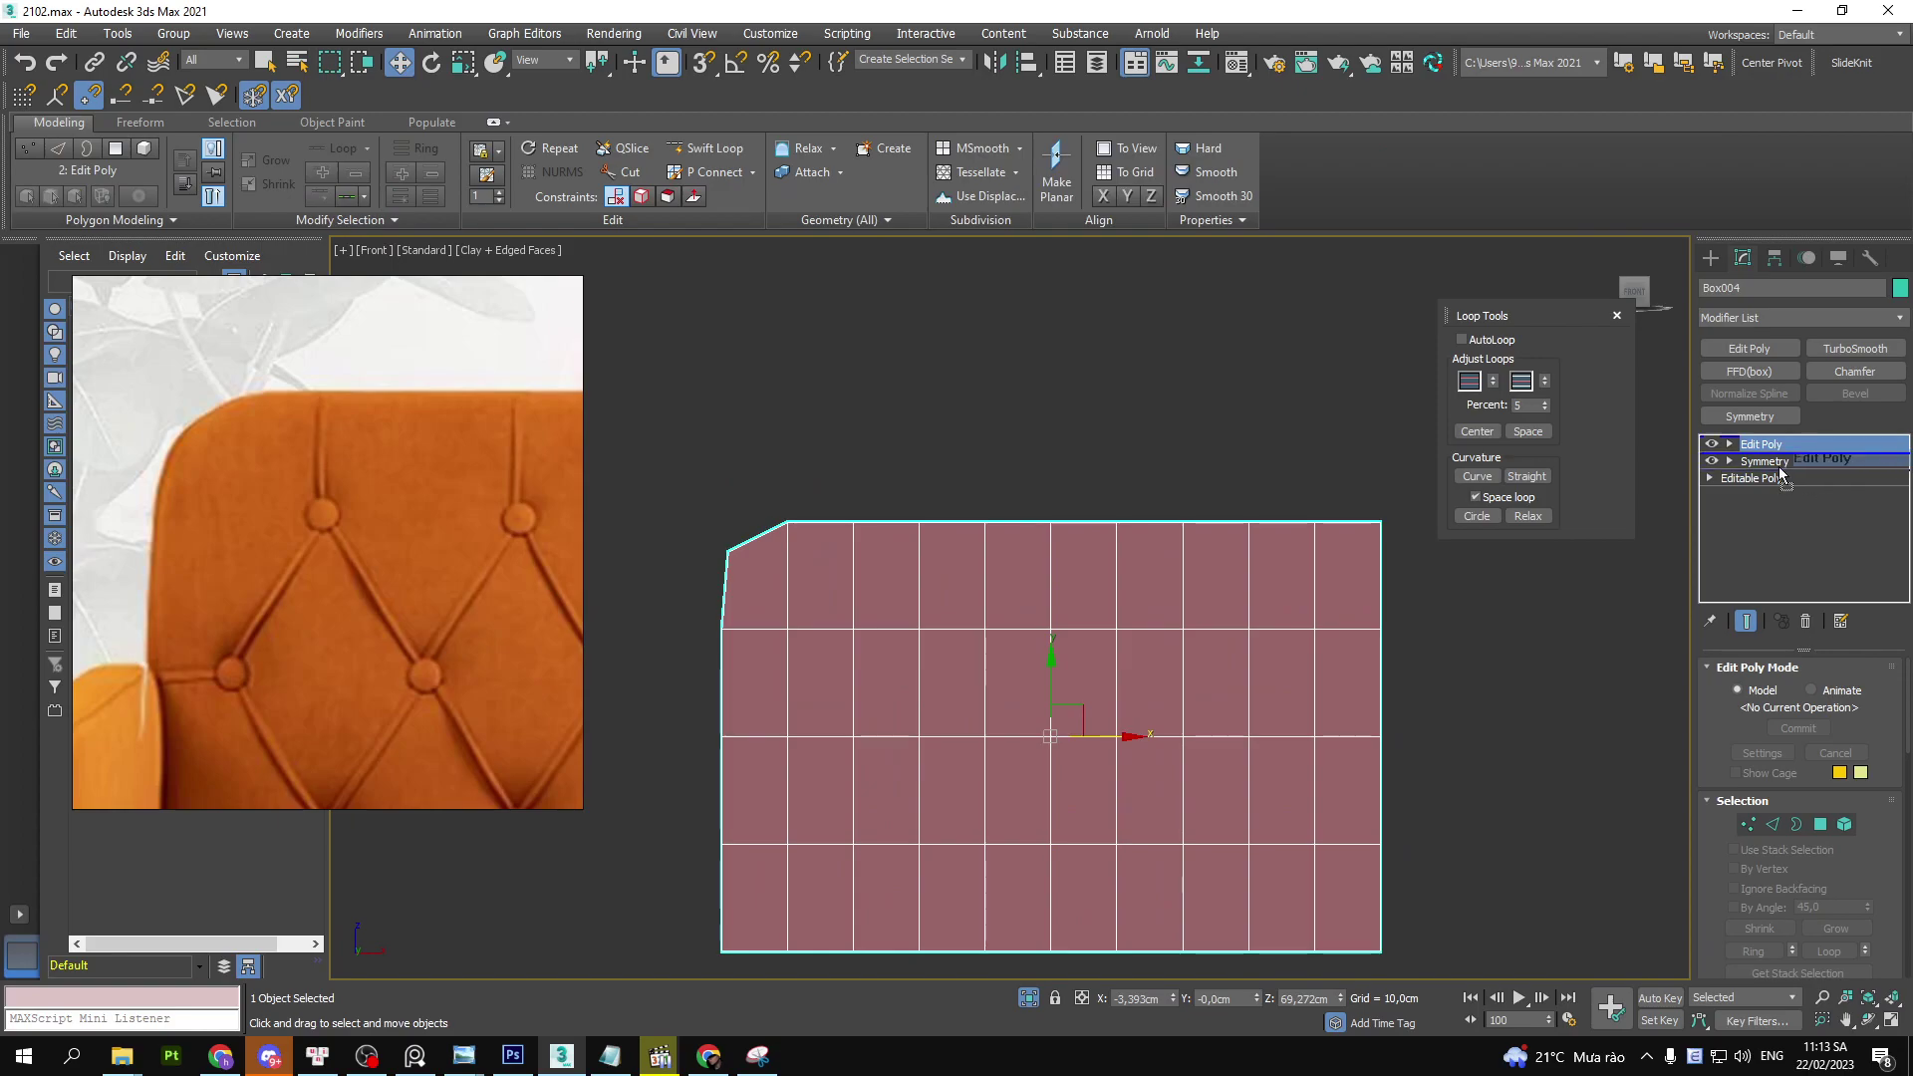
pyautogui.press('Delete')
pyautogui.click(1791, 457)
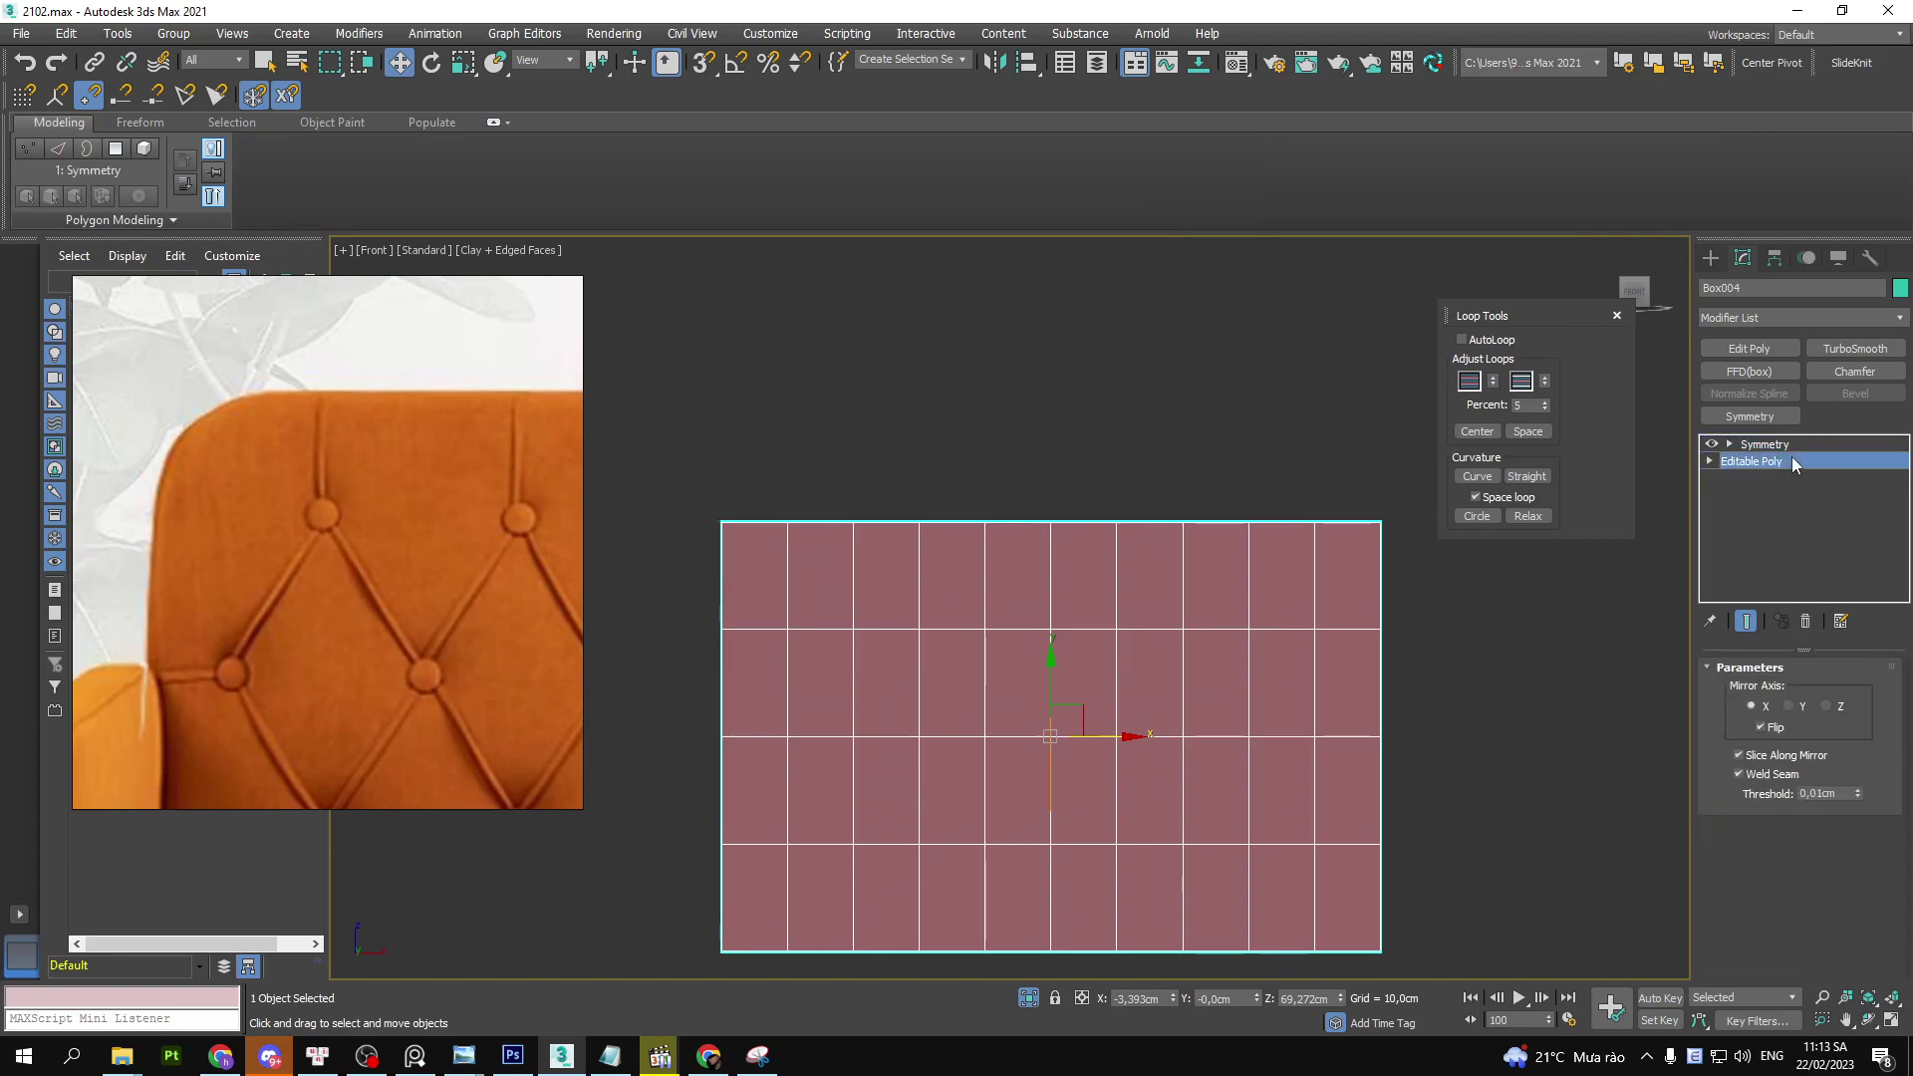
# - On the base Editable Poly, move the top-left corner vertex down about 5.8 cm, then exit to object level
pyautogui.press('1')
pyautogui.scroll(2, 827, 496)
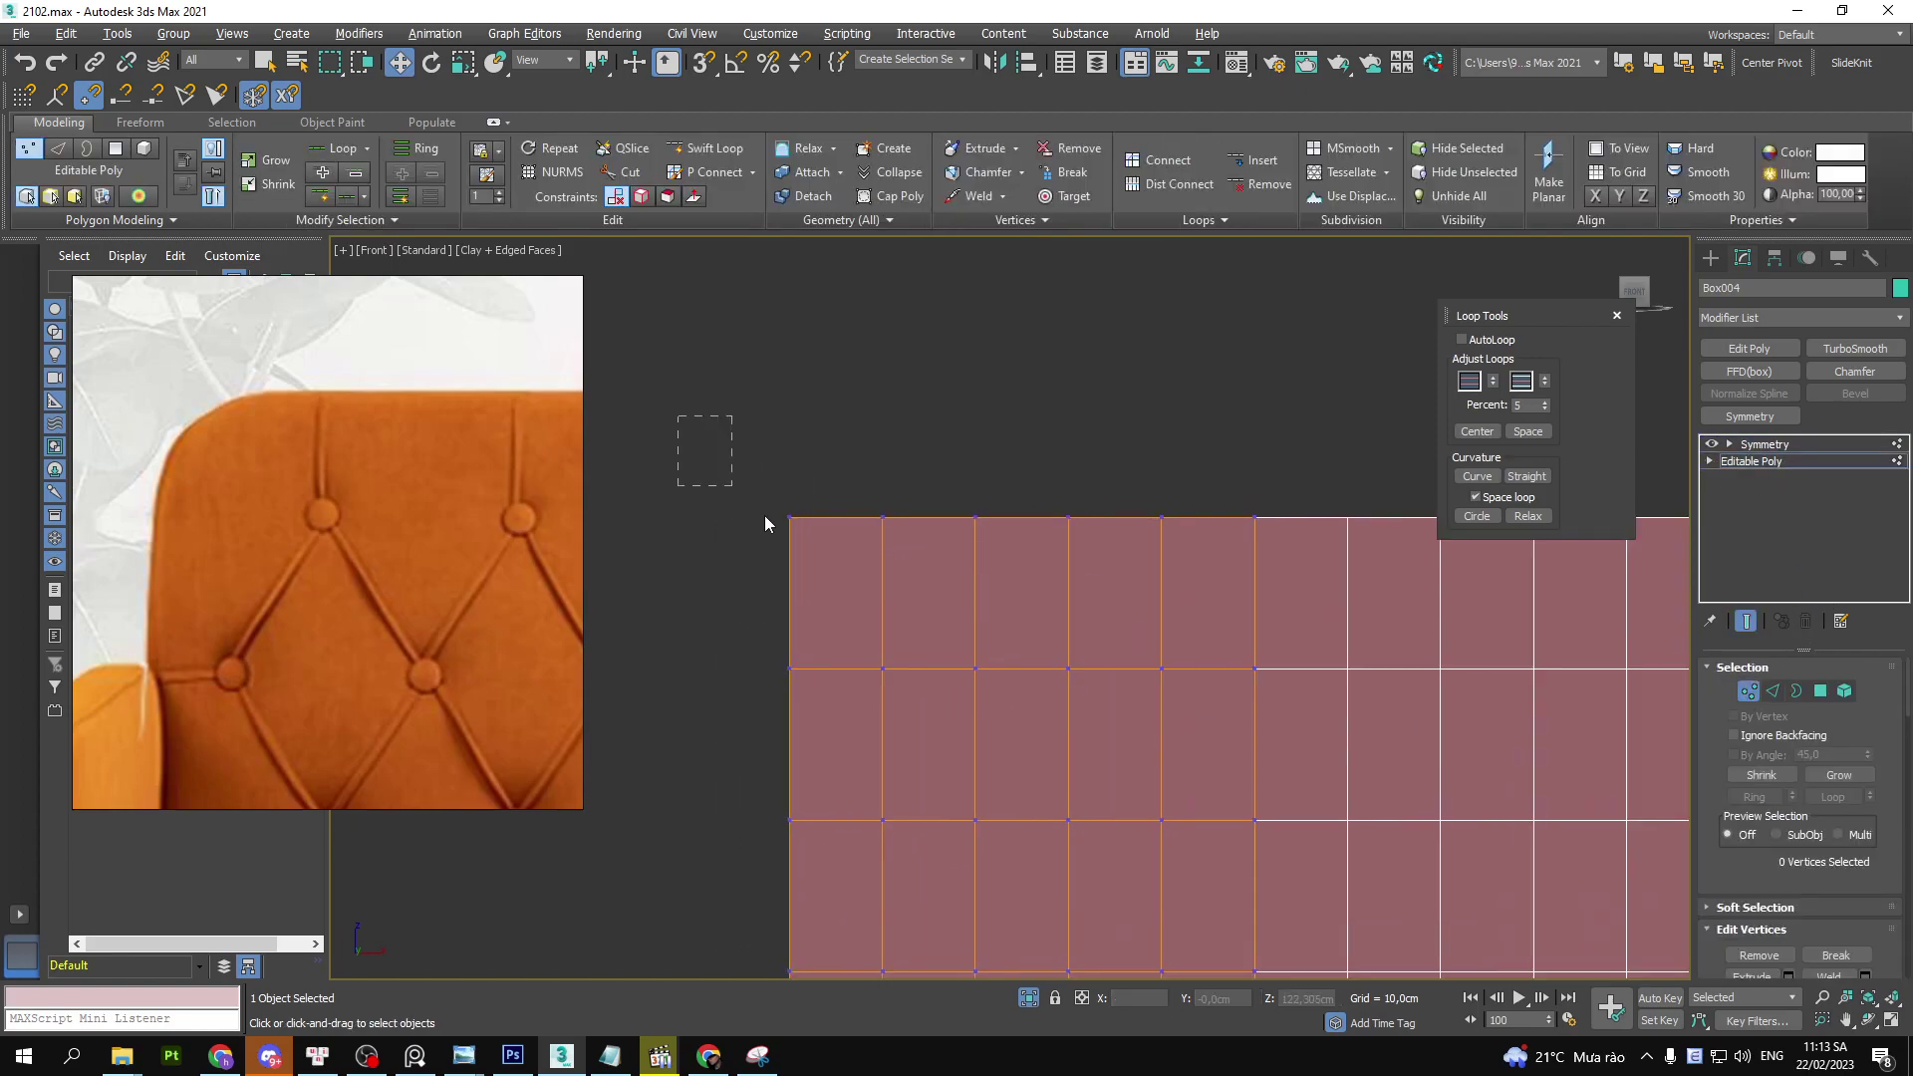
pyautogui.moveTo(675, 414); pyautogui.dragTo(809, 552)
pyautogui.scroll(-2, 1797, 832)
pyautogui.scroll(-3, 1796, 832)
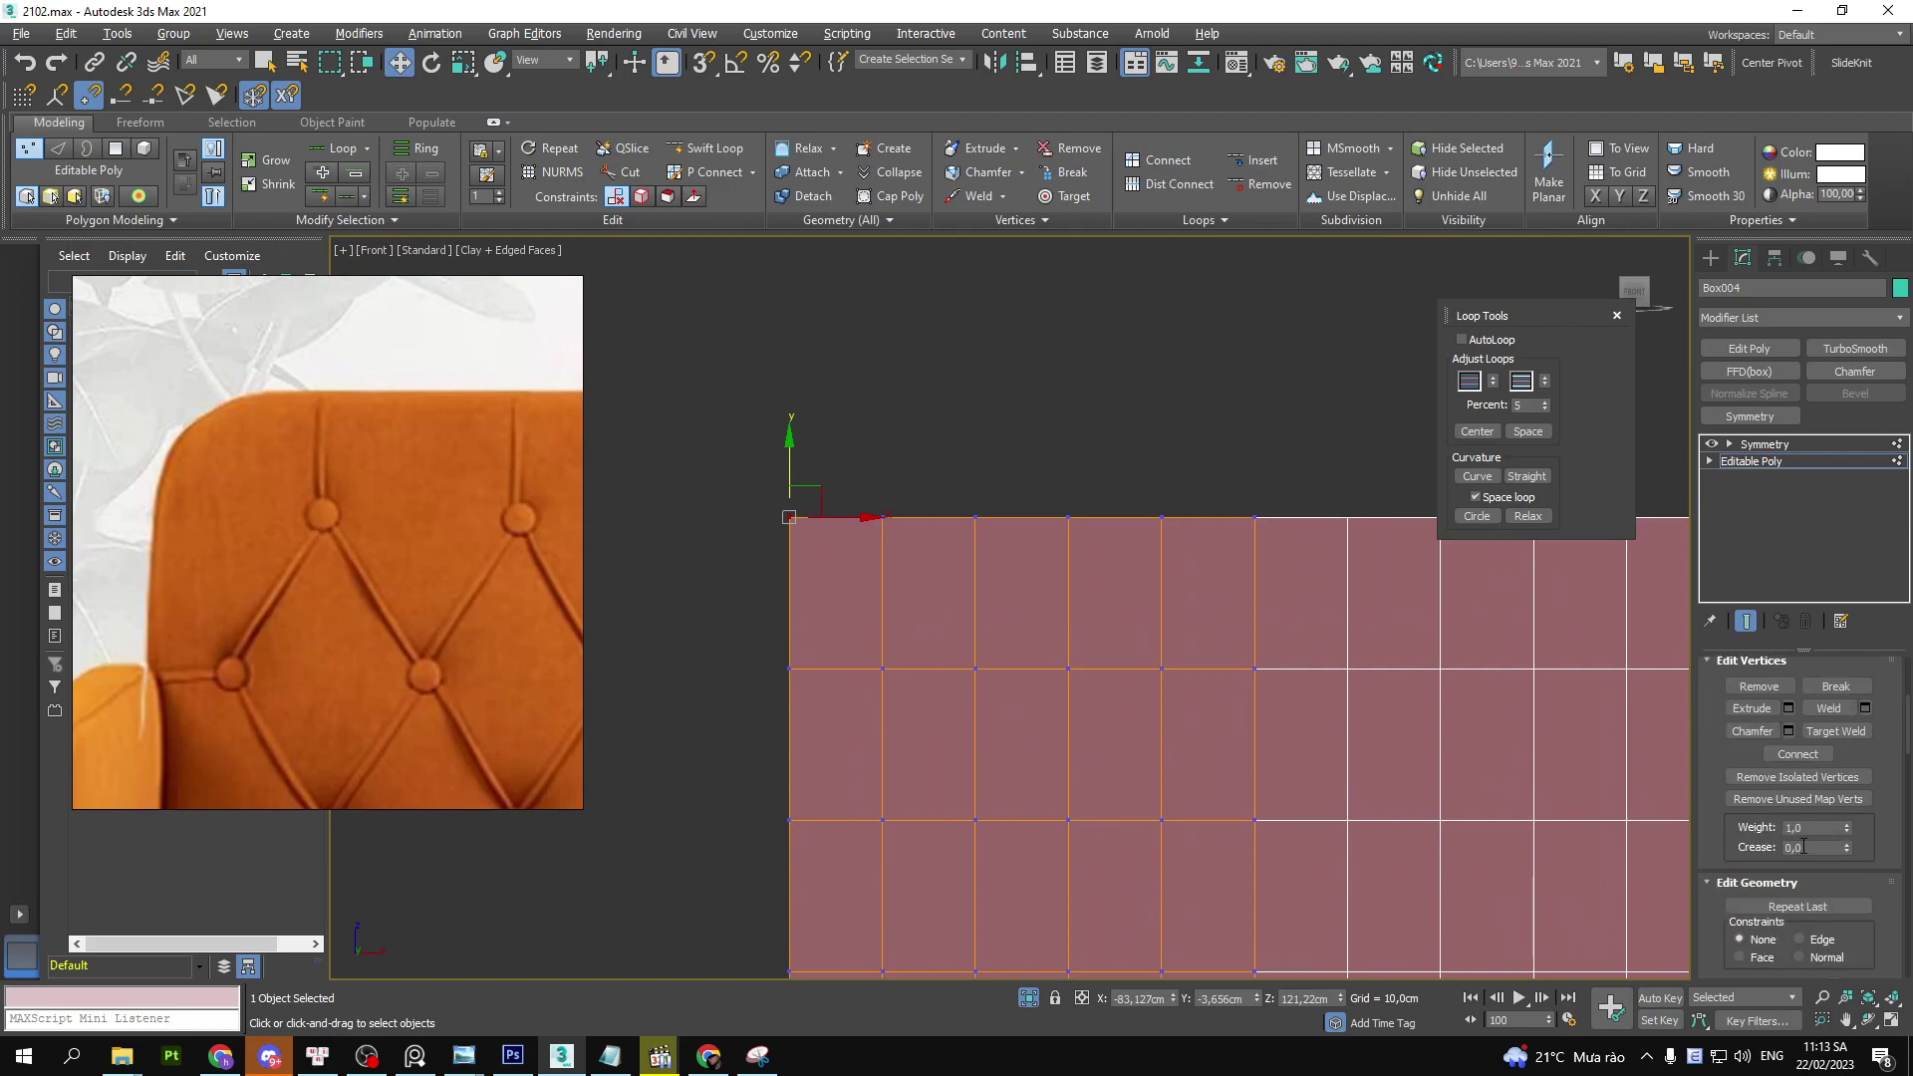
pyautogui.scroll(-3, 1783, 862)
pyautogui.scroll(-3, 1795, 834)
pyautogui.scroll(-3, 1795, 834)
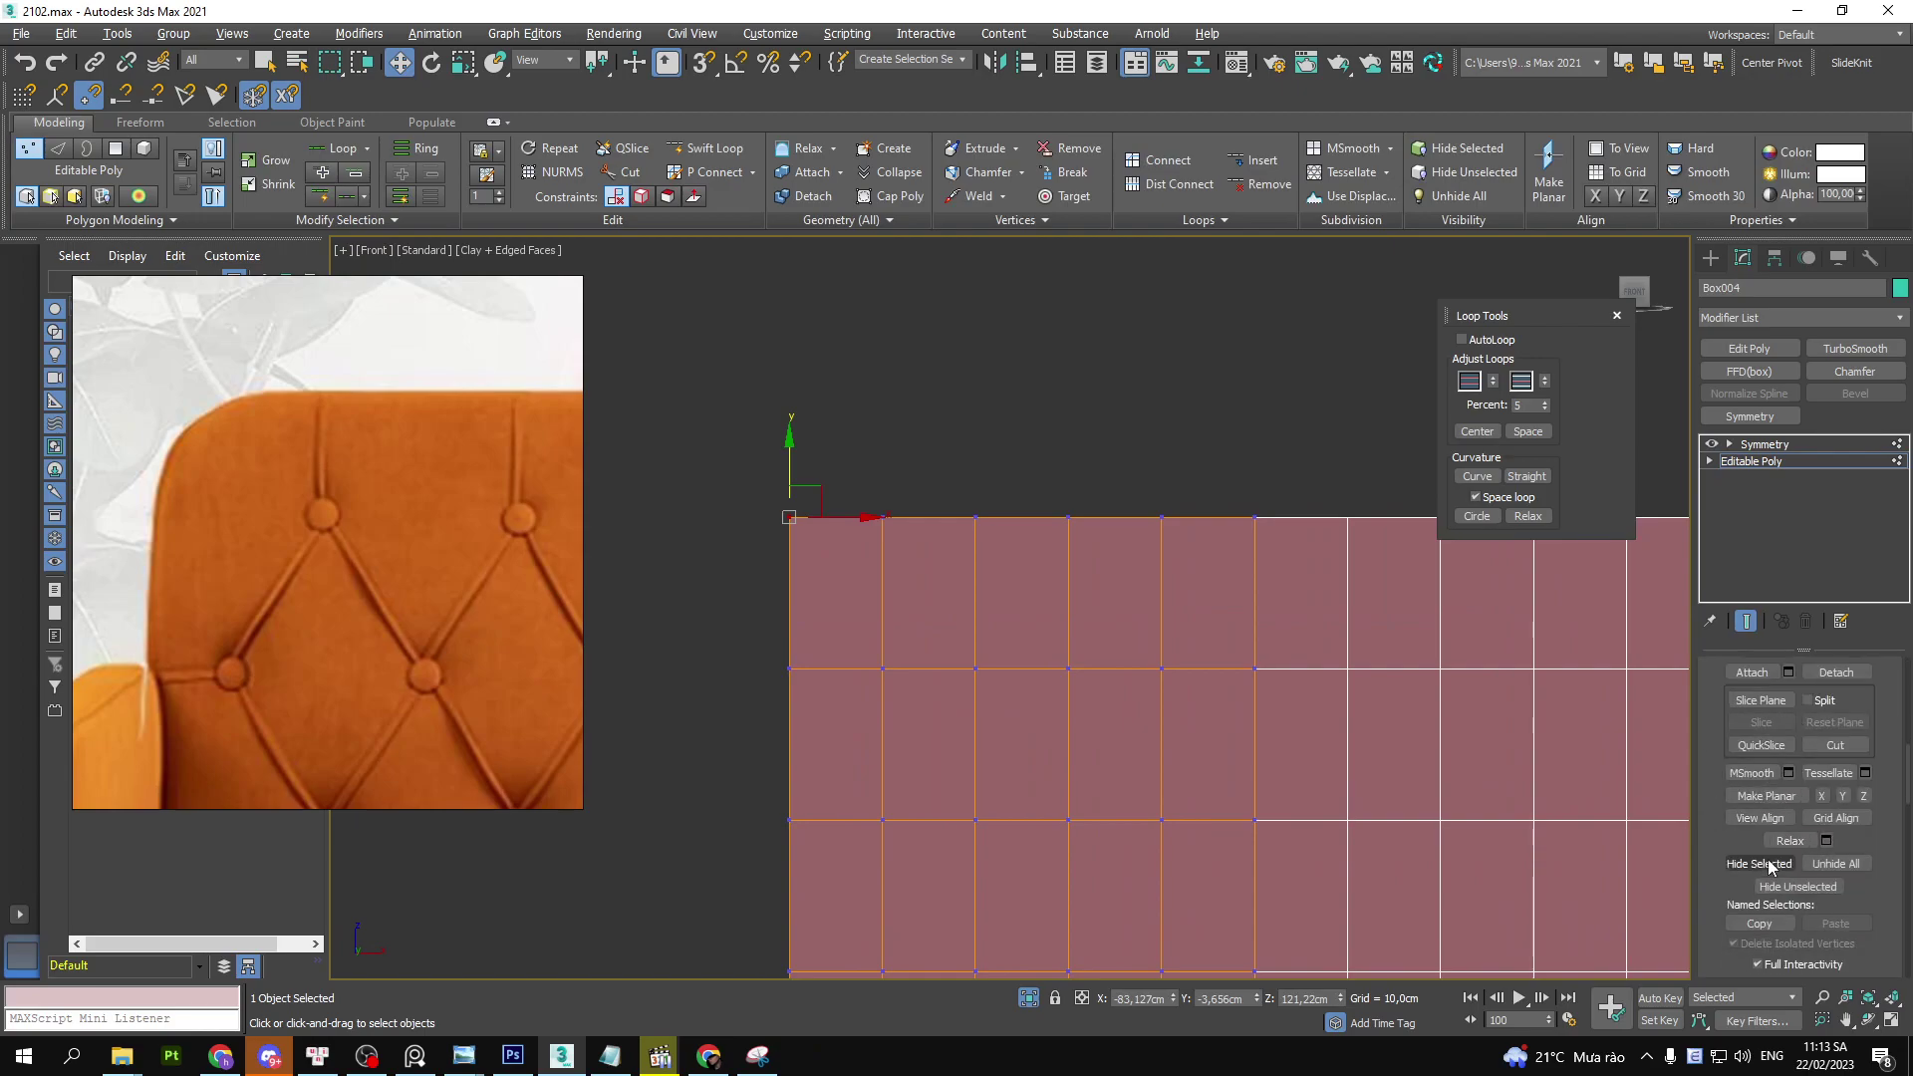
pyautogui.scroll(-3, 1773, 867)
pyautogui.scroll(-3, 1765, 877)
pyautogui.scroll(-2, 1773, 869)
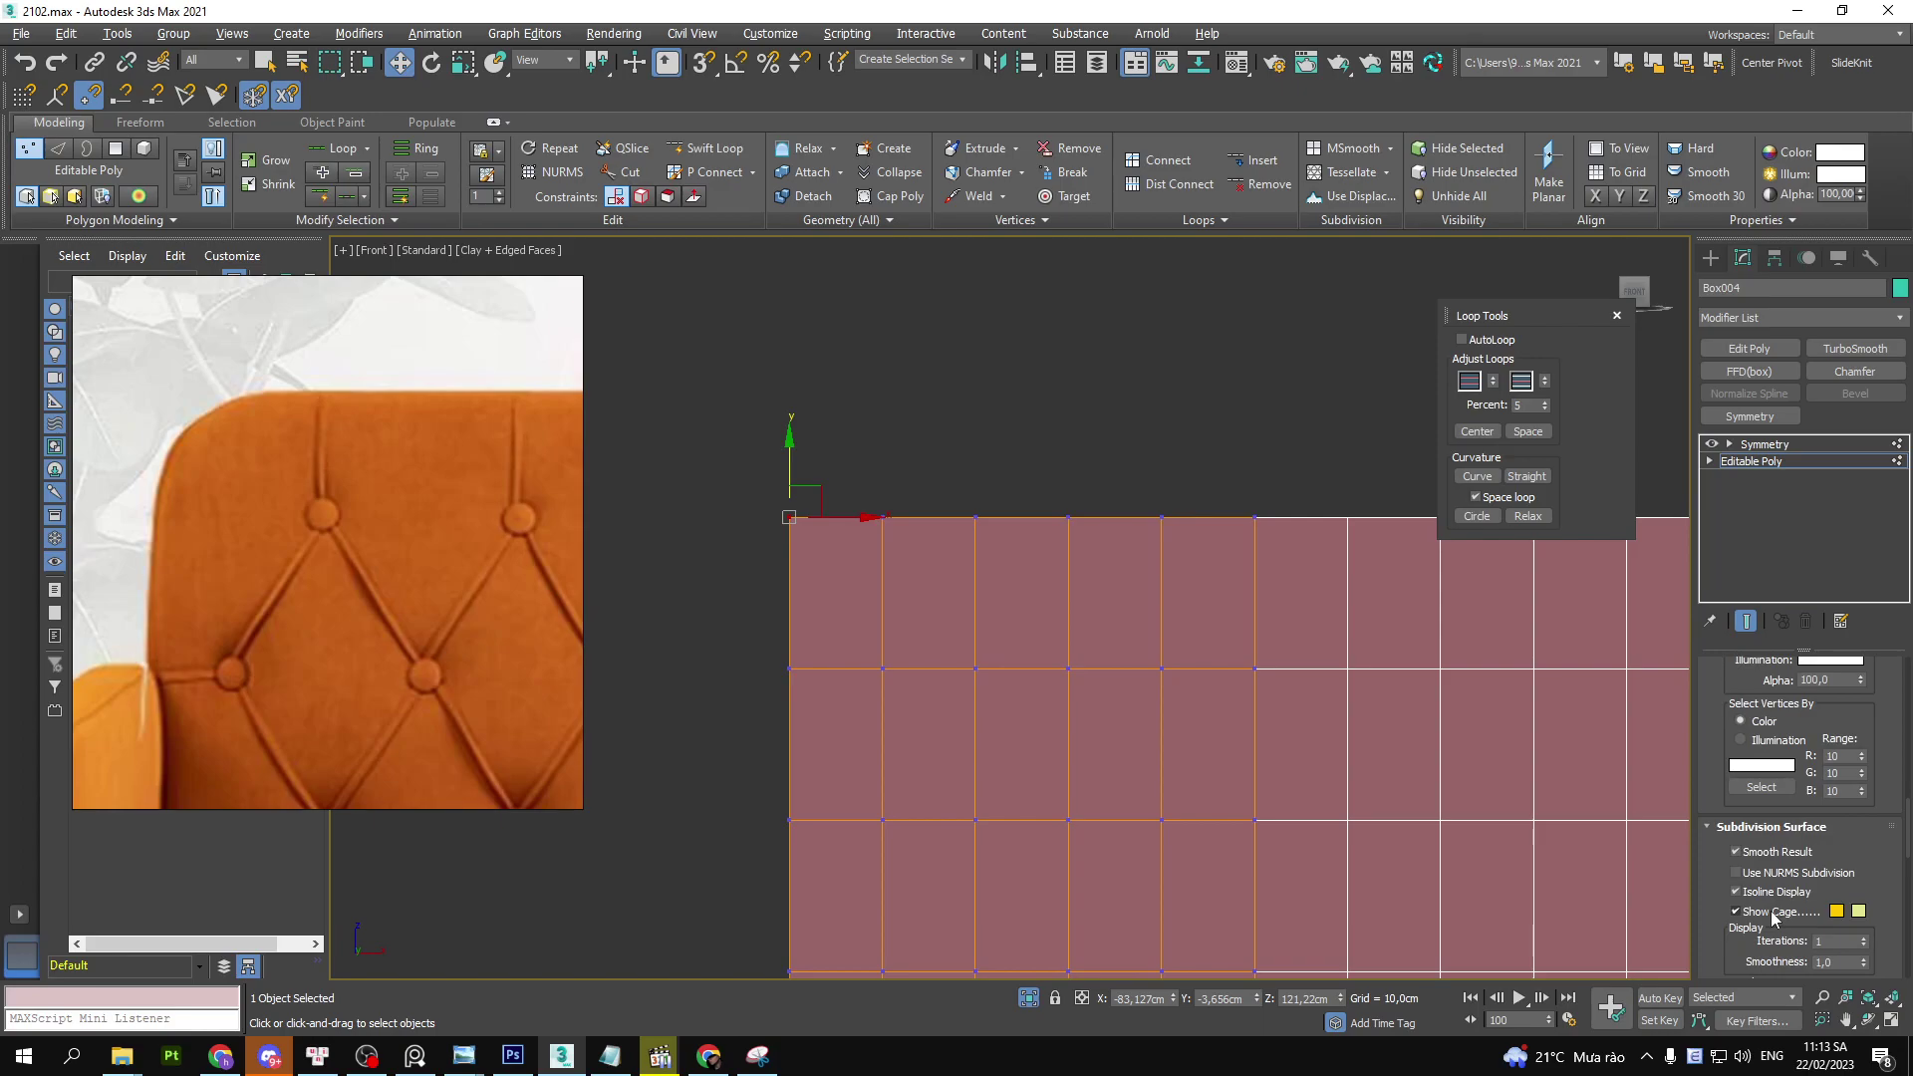
pyautogui.moveTo(789, 467)
pyautogui.mouseDown()
pyautogui.moveTo(789, 495)
pyautogui.moveTo(855, 548)
pyautogui.mouseUp()
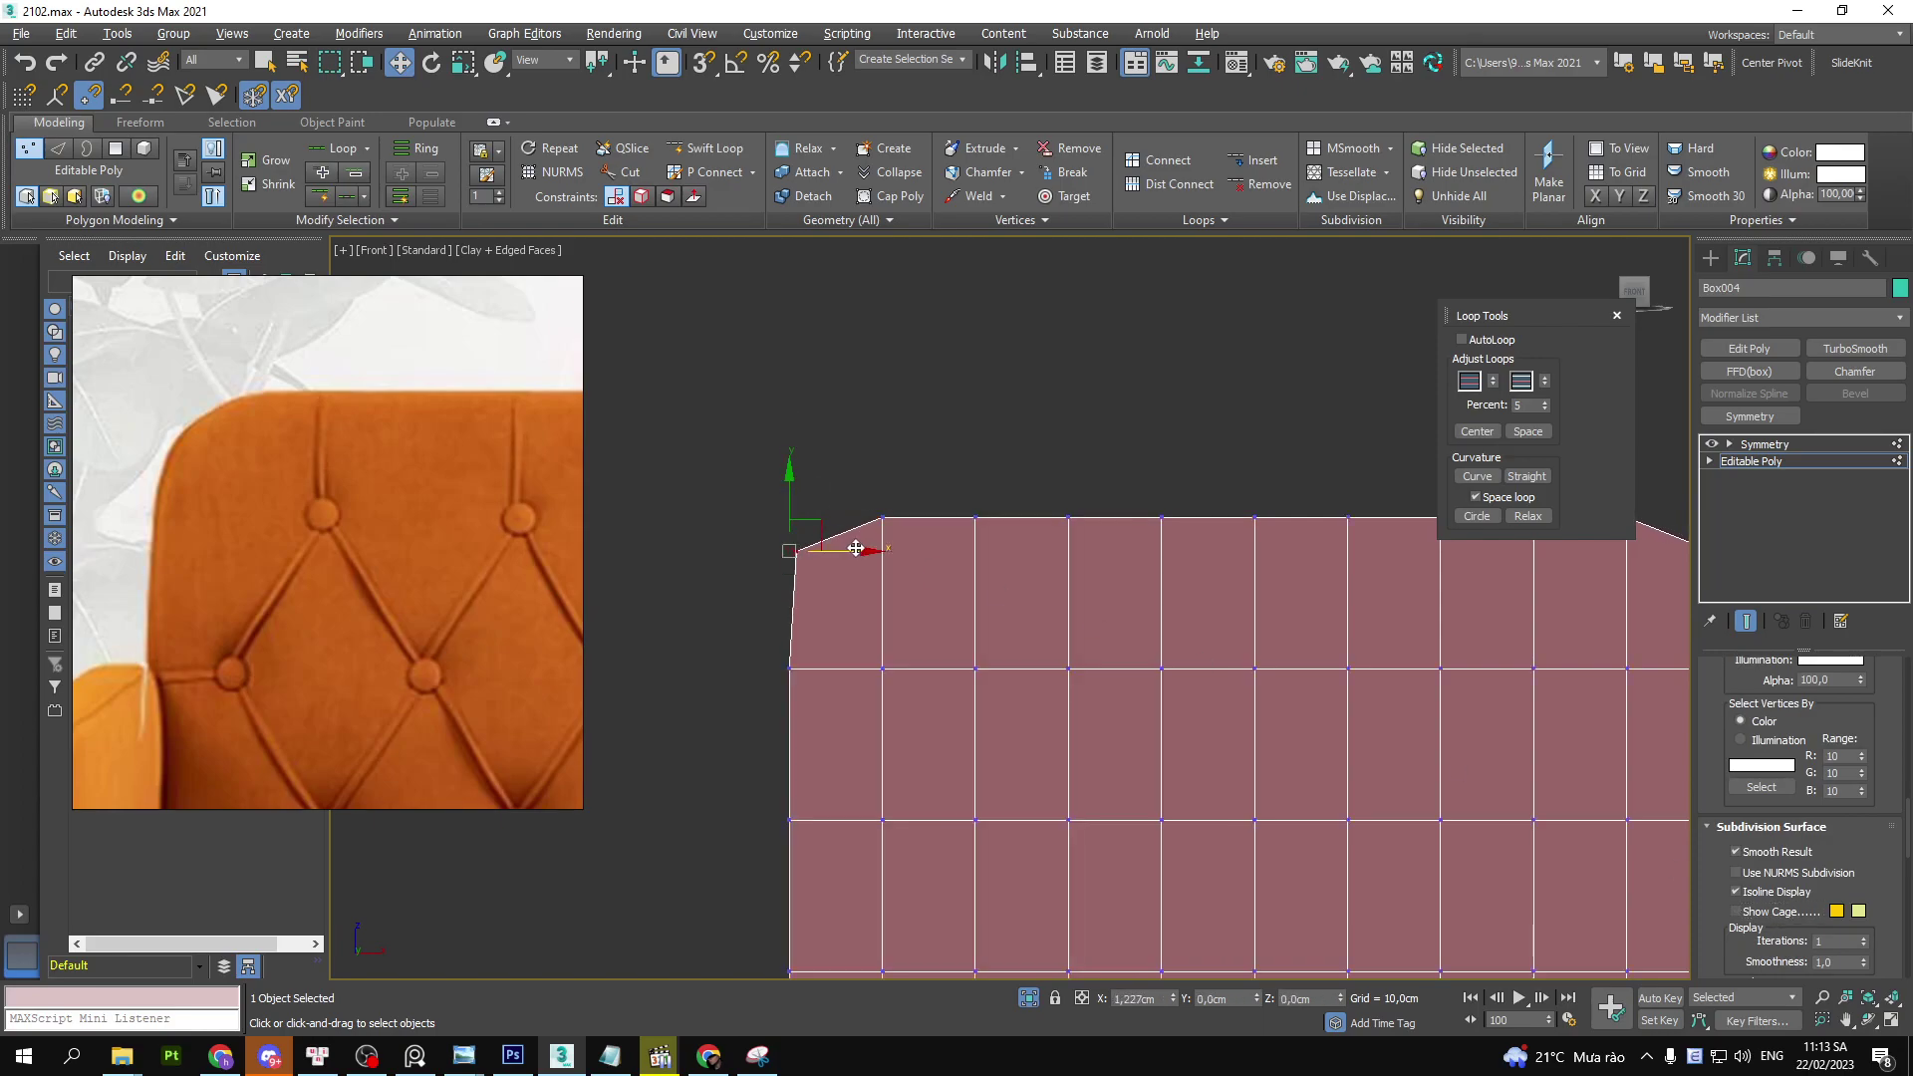
pyautogui.scroll(-4, 855, 548)
pyautogui.press('1')
pyautogui.scroll(2, 1026, 613)
# - Orbit to an angled view and insert a vertical edge loop near the panel's left edge with Swift Loop
pyautogui.moveTo(978, 594); pyautogui.dragTo(987, 544, button='middle')
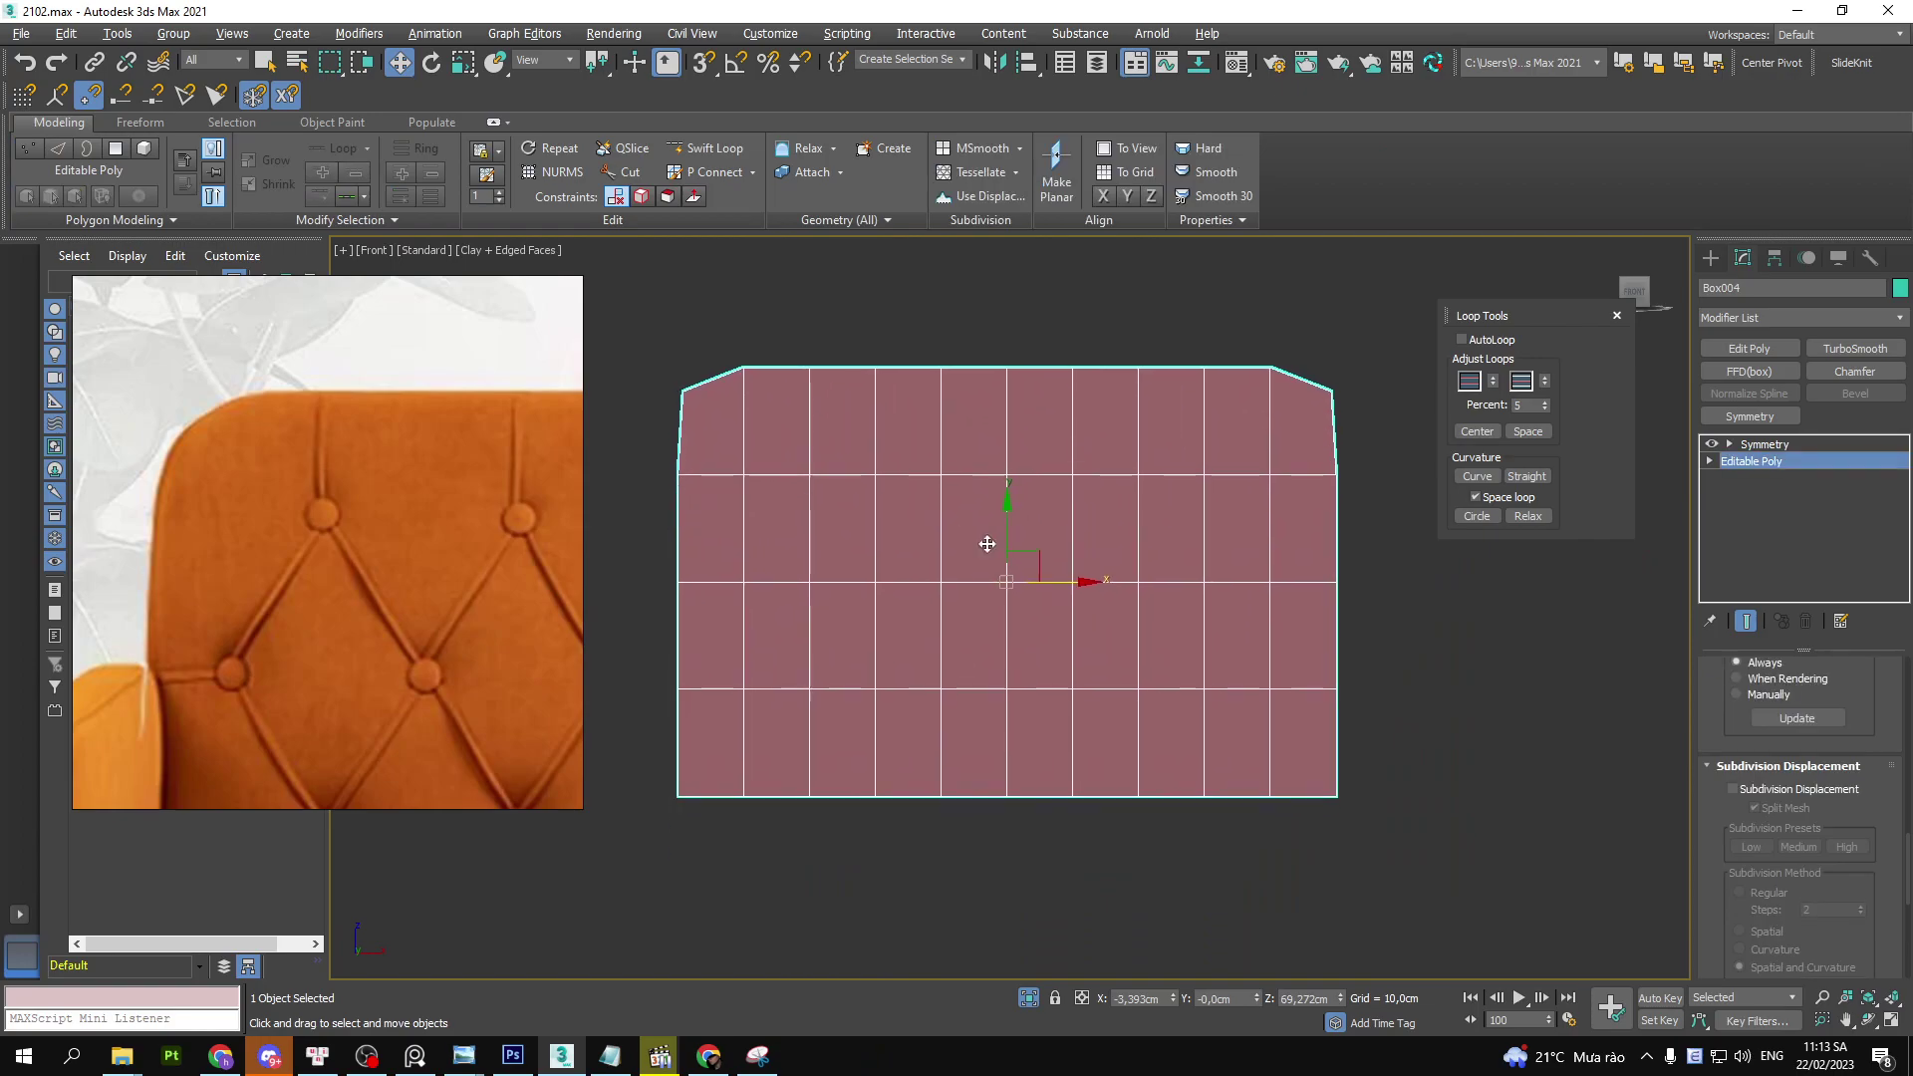
pyautogui.scroll(-1, 964, 533)
pyautogui.scroll(4, 917, 628)
pyautogui.press(';')
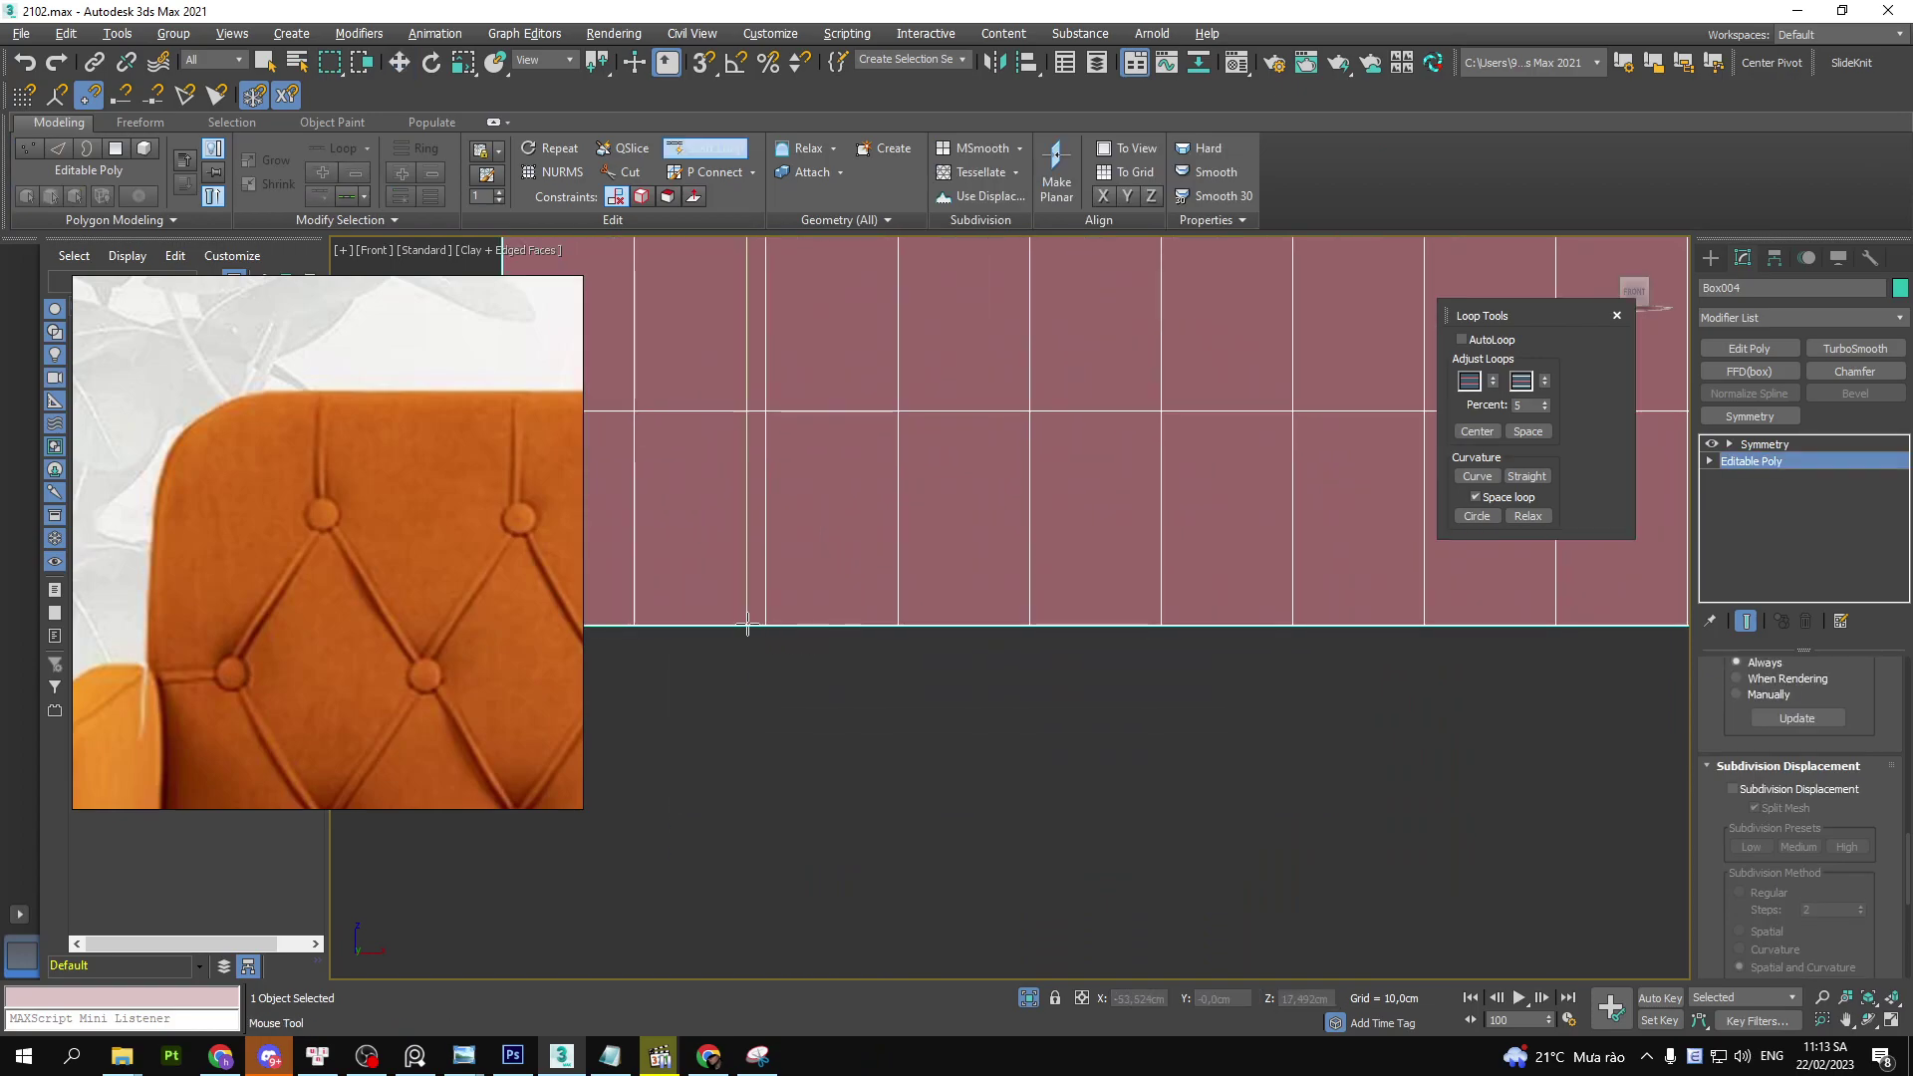
pyautogui.scroll(-4, 797, 558)
pyautogui.press('w')
pyautogui.moveTo(866, 463)
pyautogui.keyDown('alt'); pyautogui.mouseDown(button='middle')
pyautogui.moveTo(848, 473)
pyautogui.moveTo(982, 674)
pyautogui.mouseUp(button='middle'); pyautogui.keyUp('alt')
pyautogui.press(';')
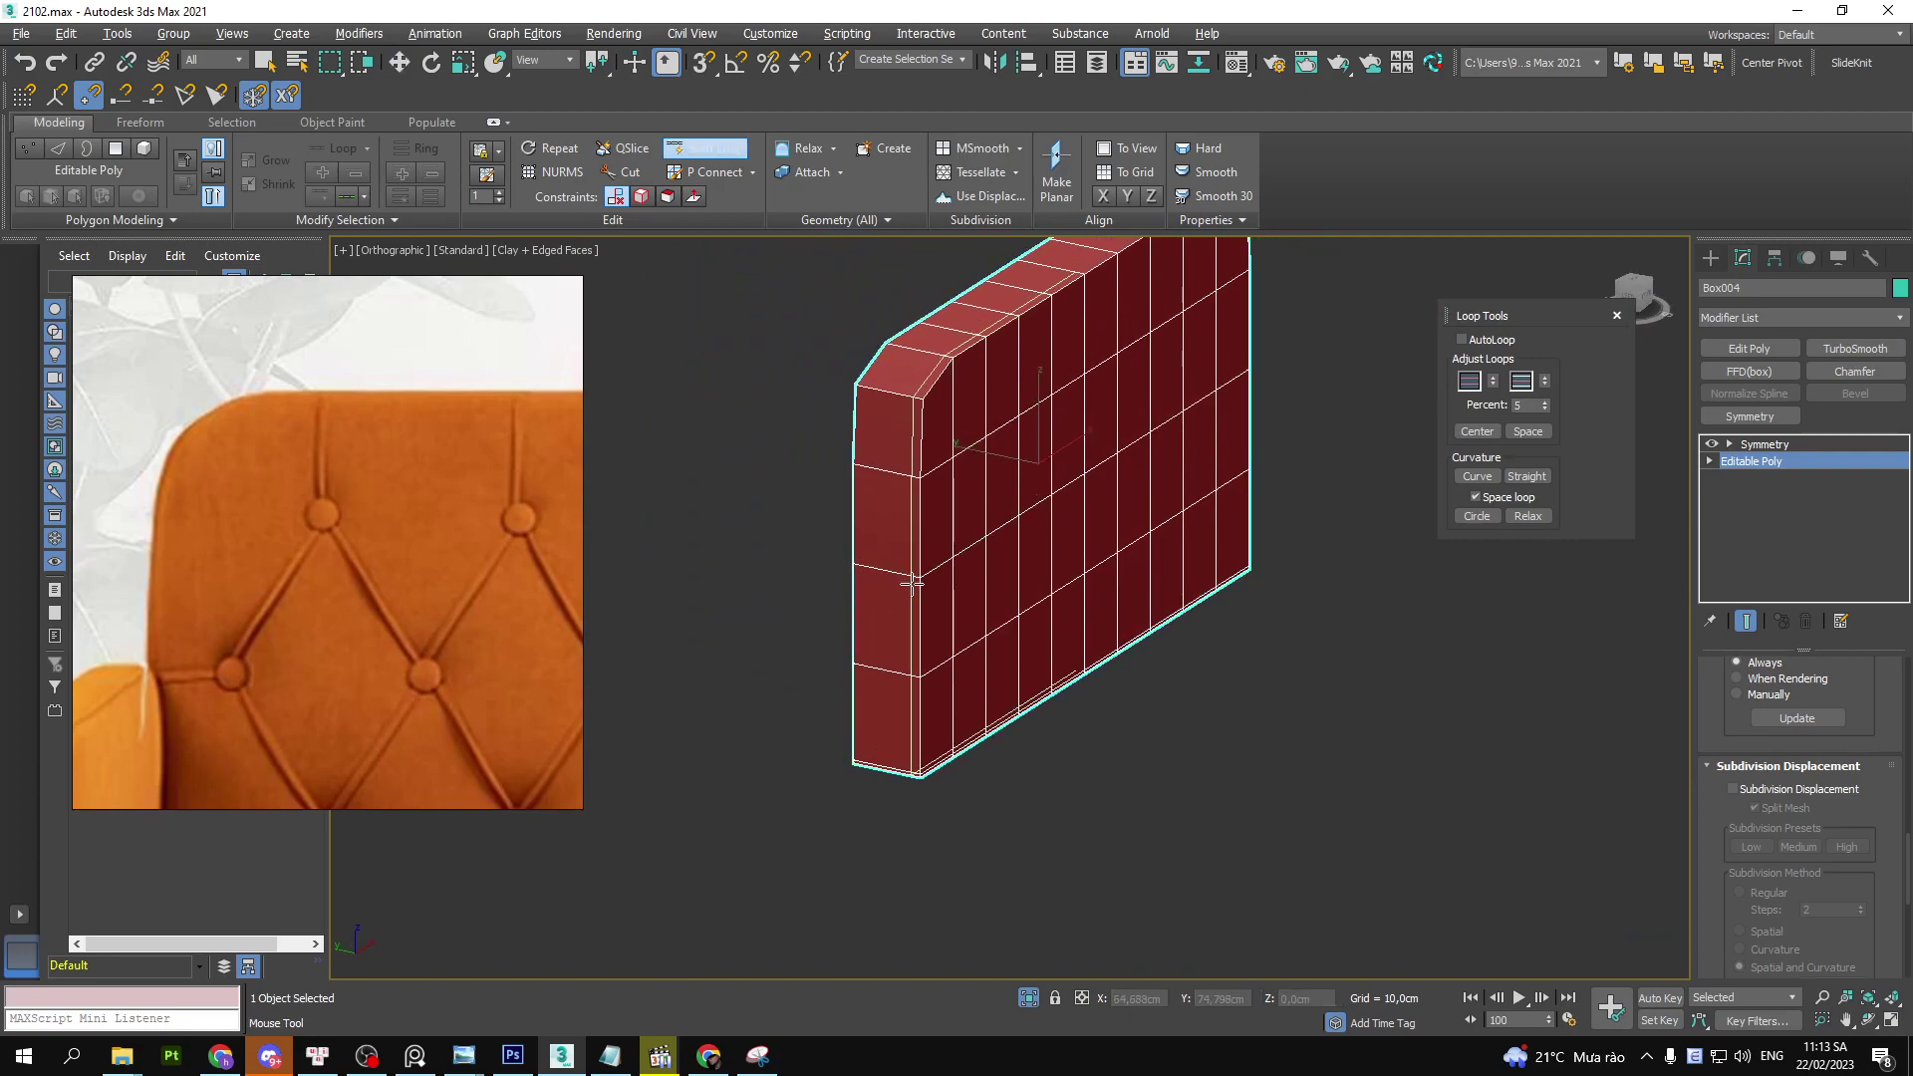
pyautogui.click(862, 567)
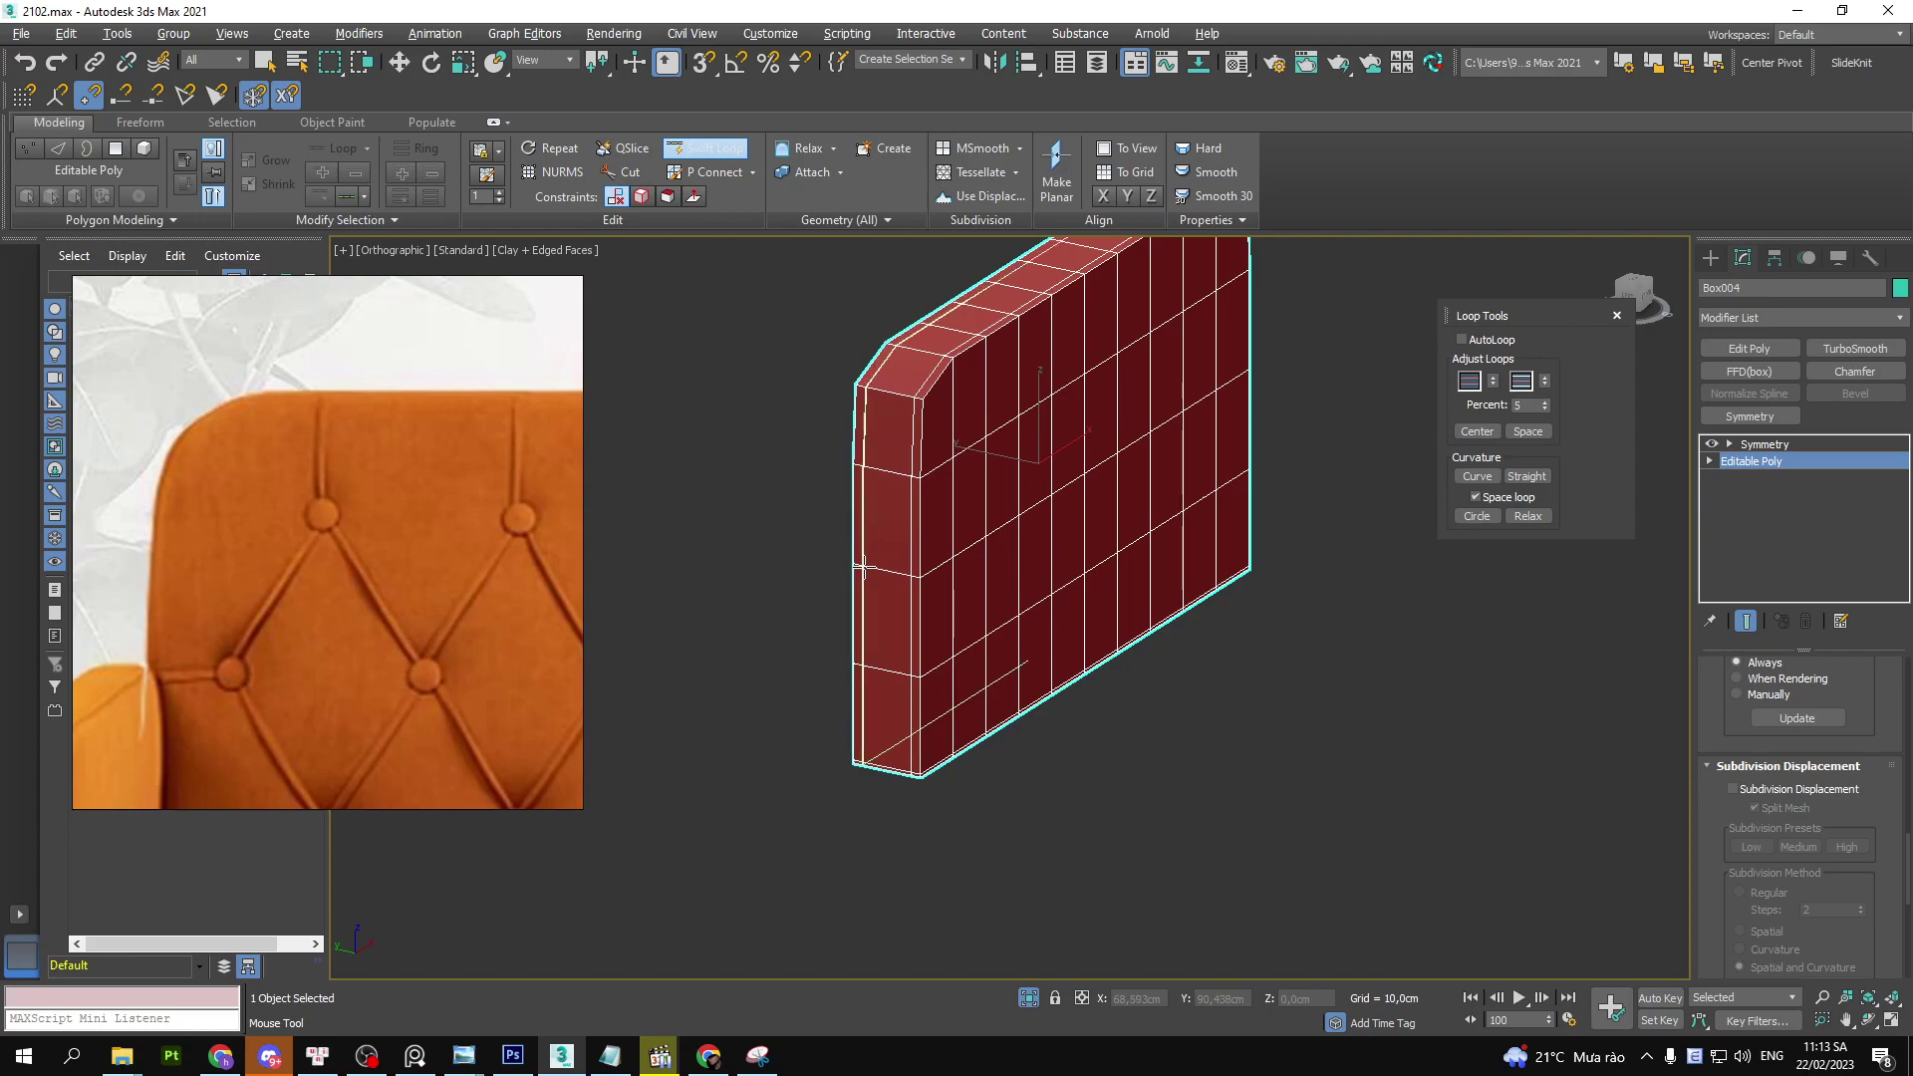
# - Return to Front view and add TurboSmooth above Symmetry with edged faces hidden
pyautogui.press('w')
pyautogui.press('f')
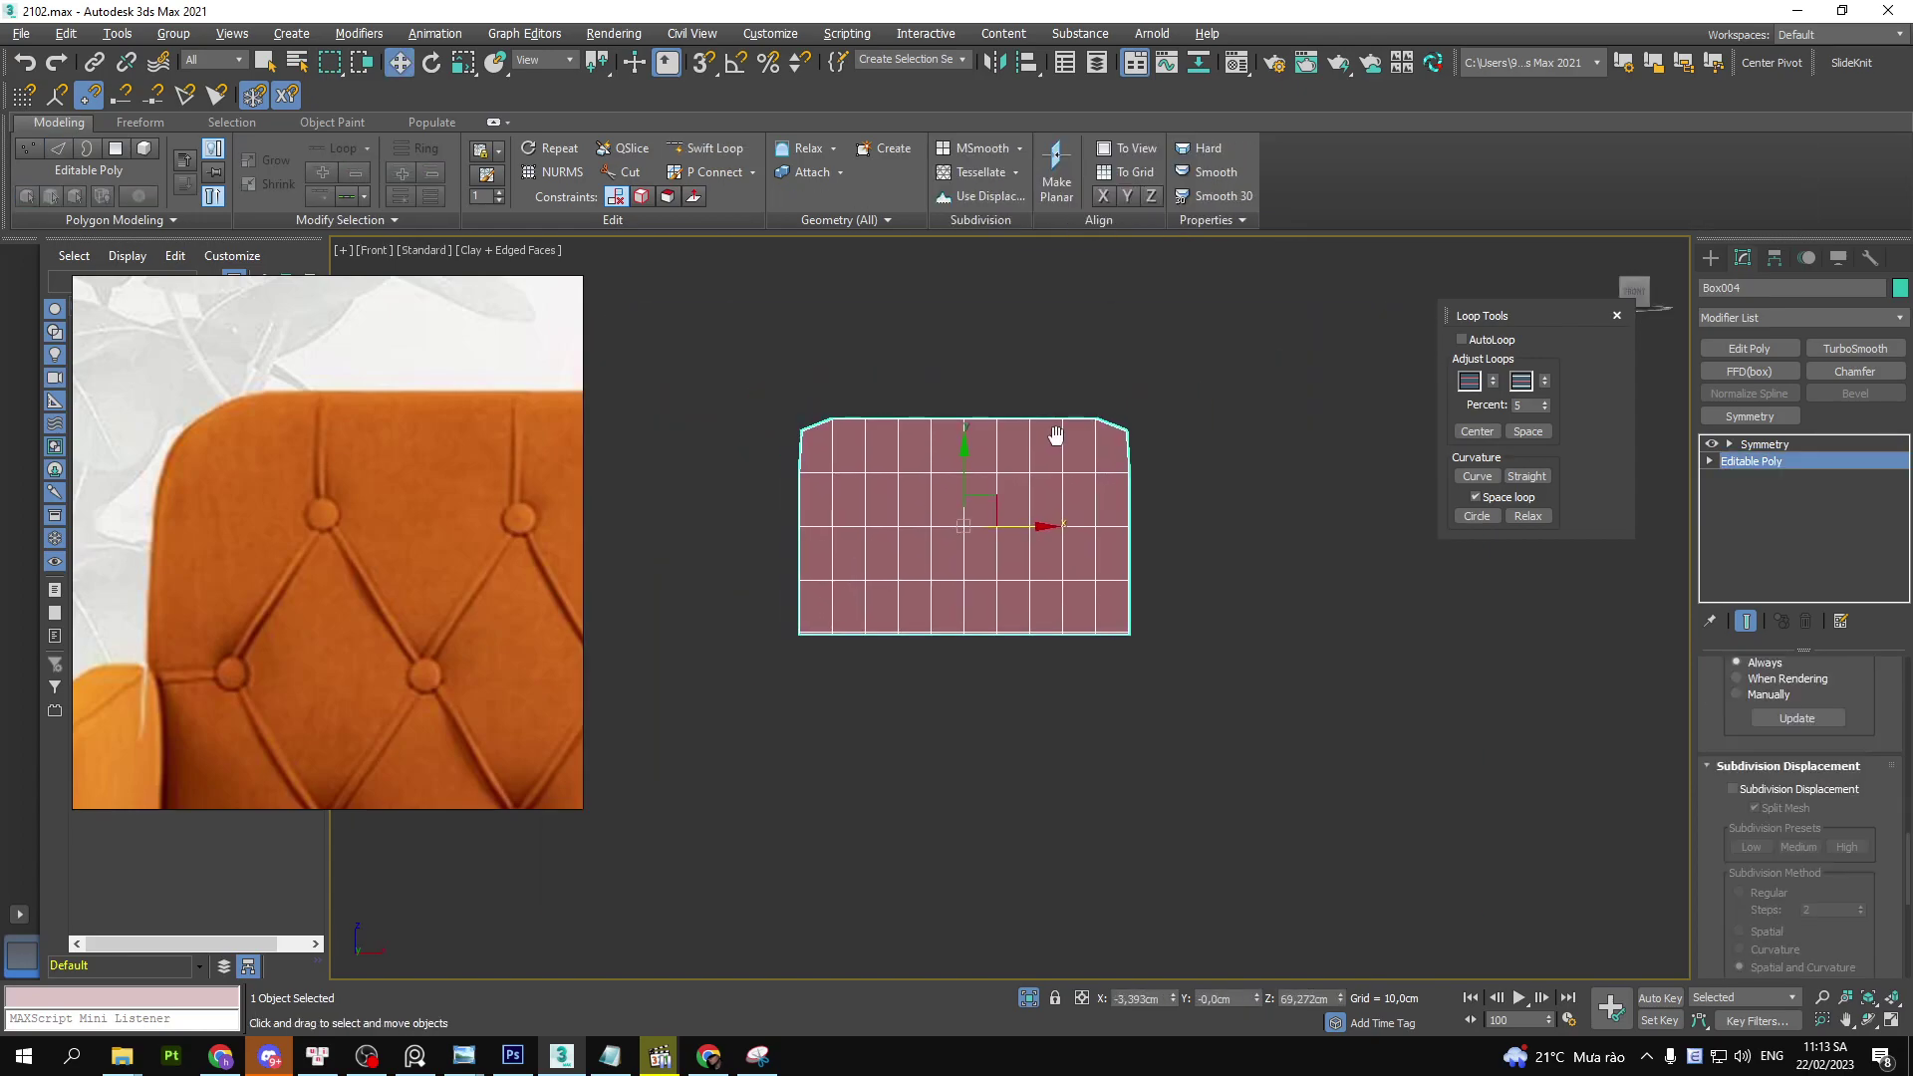
pyautogui.click(1783, 445)
pyautogui.click(1859, 349)
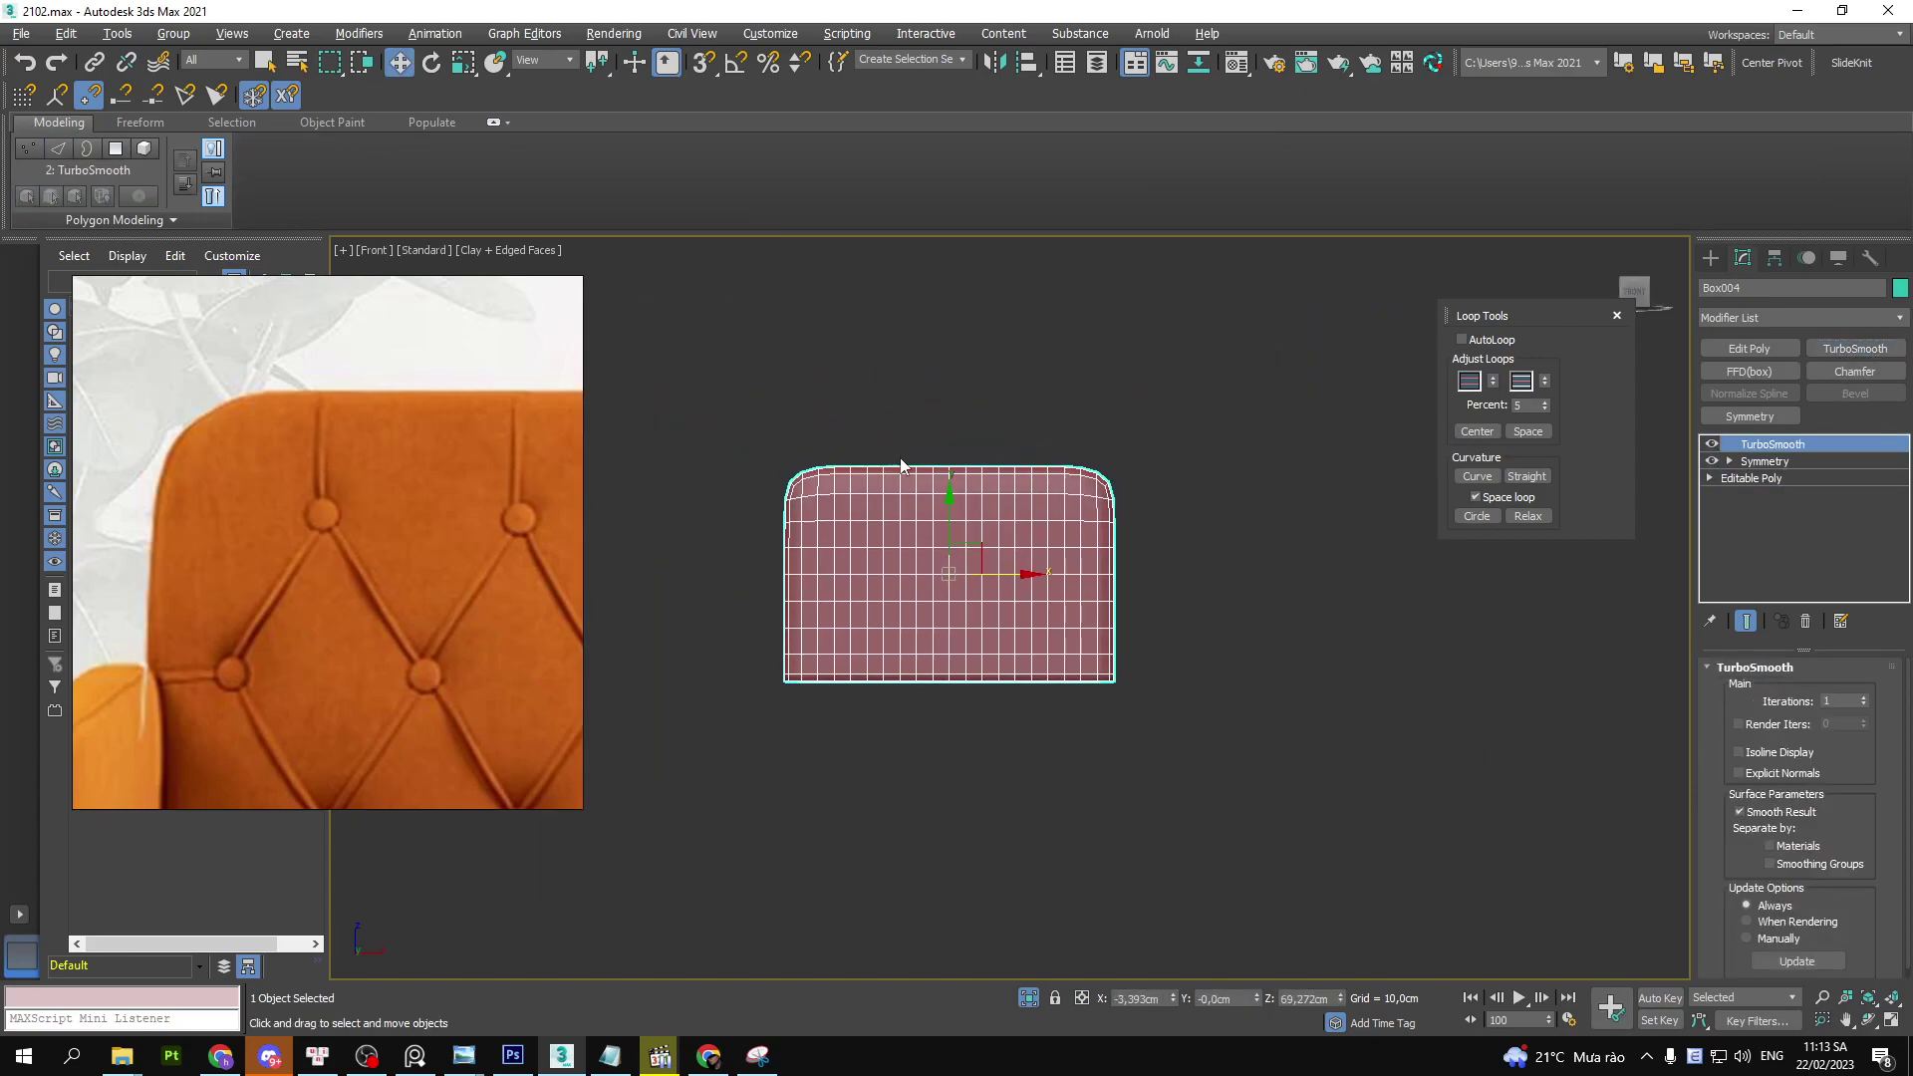
pyautogui.scroll(3, 901, 462)
pyautogui.press('F4')
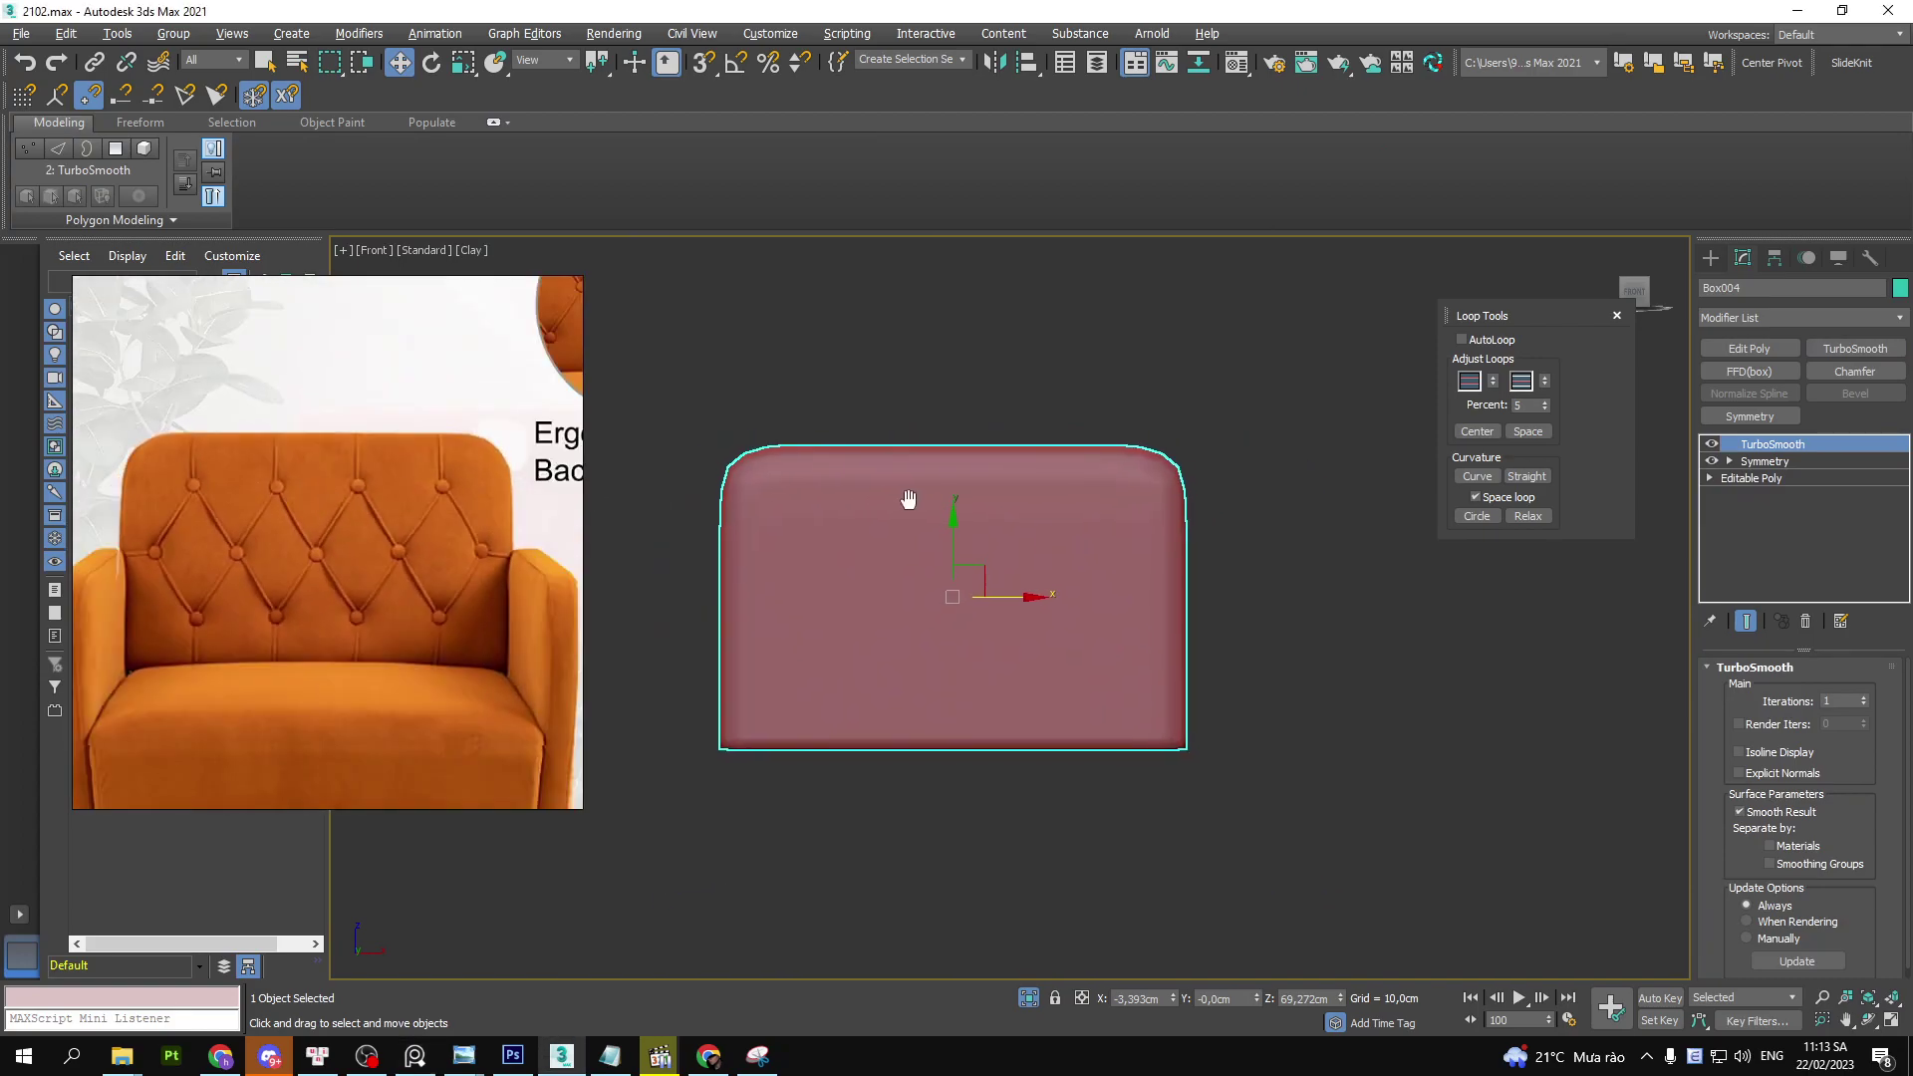
# - Inspect the smoothed panel's rounded top corners, then reselect the panel
pyautogui.scroll(-2, 906, 503)
pyautogui.scroll(-2, 906, 503)
pyautogui.moveTo(941, 518); pyautogui.dragTo(901, 530, button='middle')
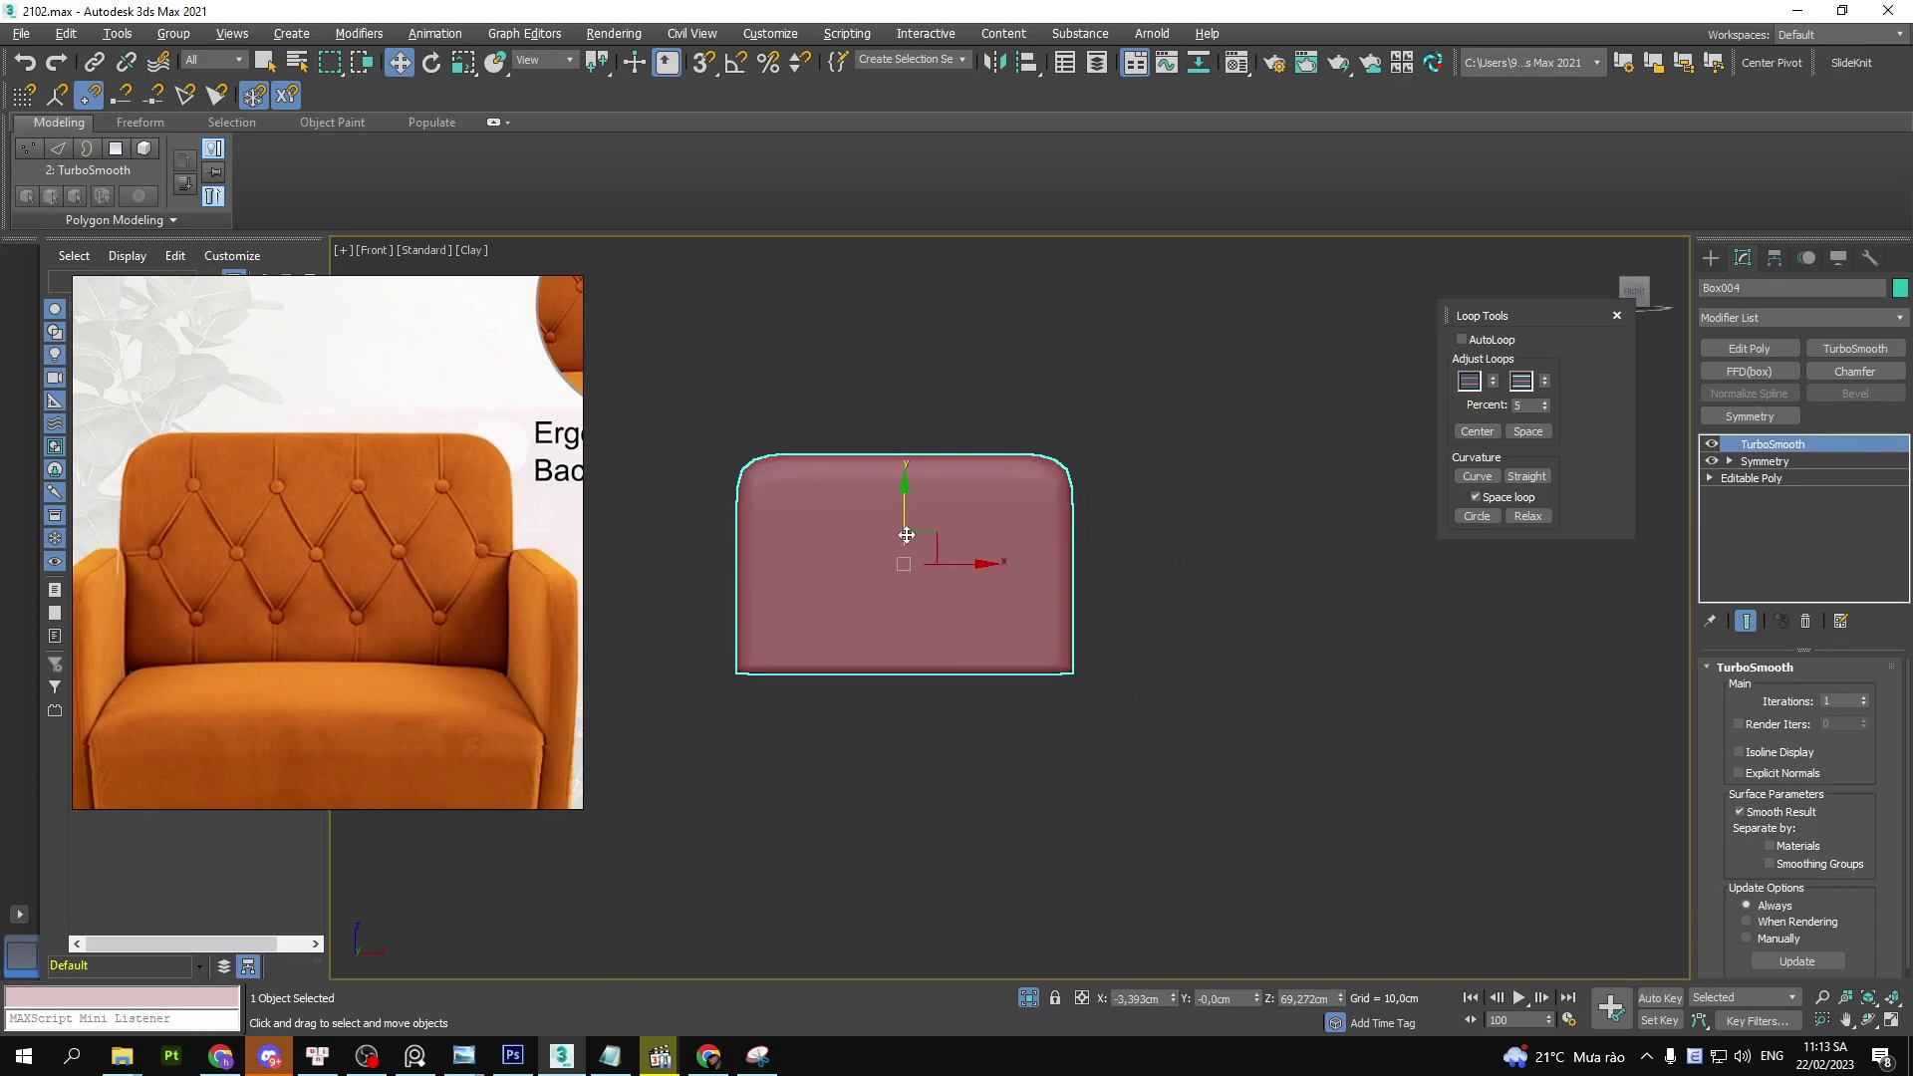
pyautogui.click(1132, 484)
pyautogui.moveTo(1033, 441); pyautogui.dragTo(1082, 498)
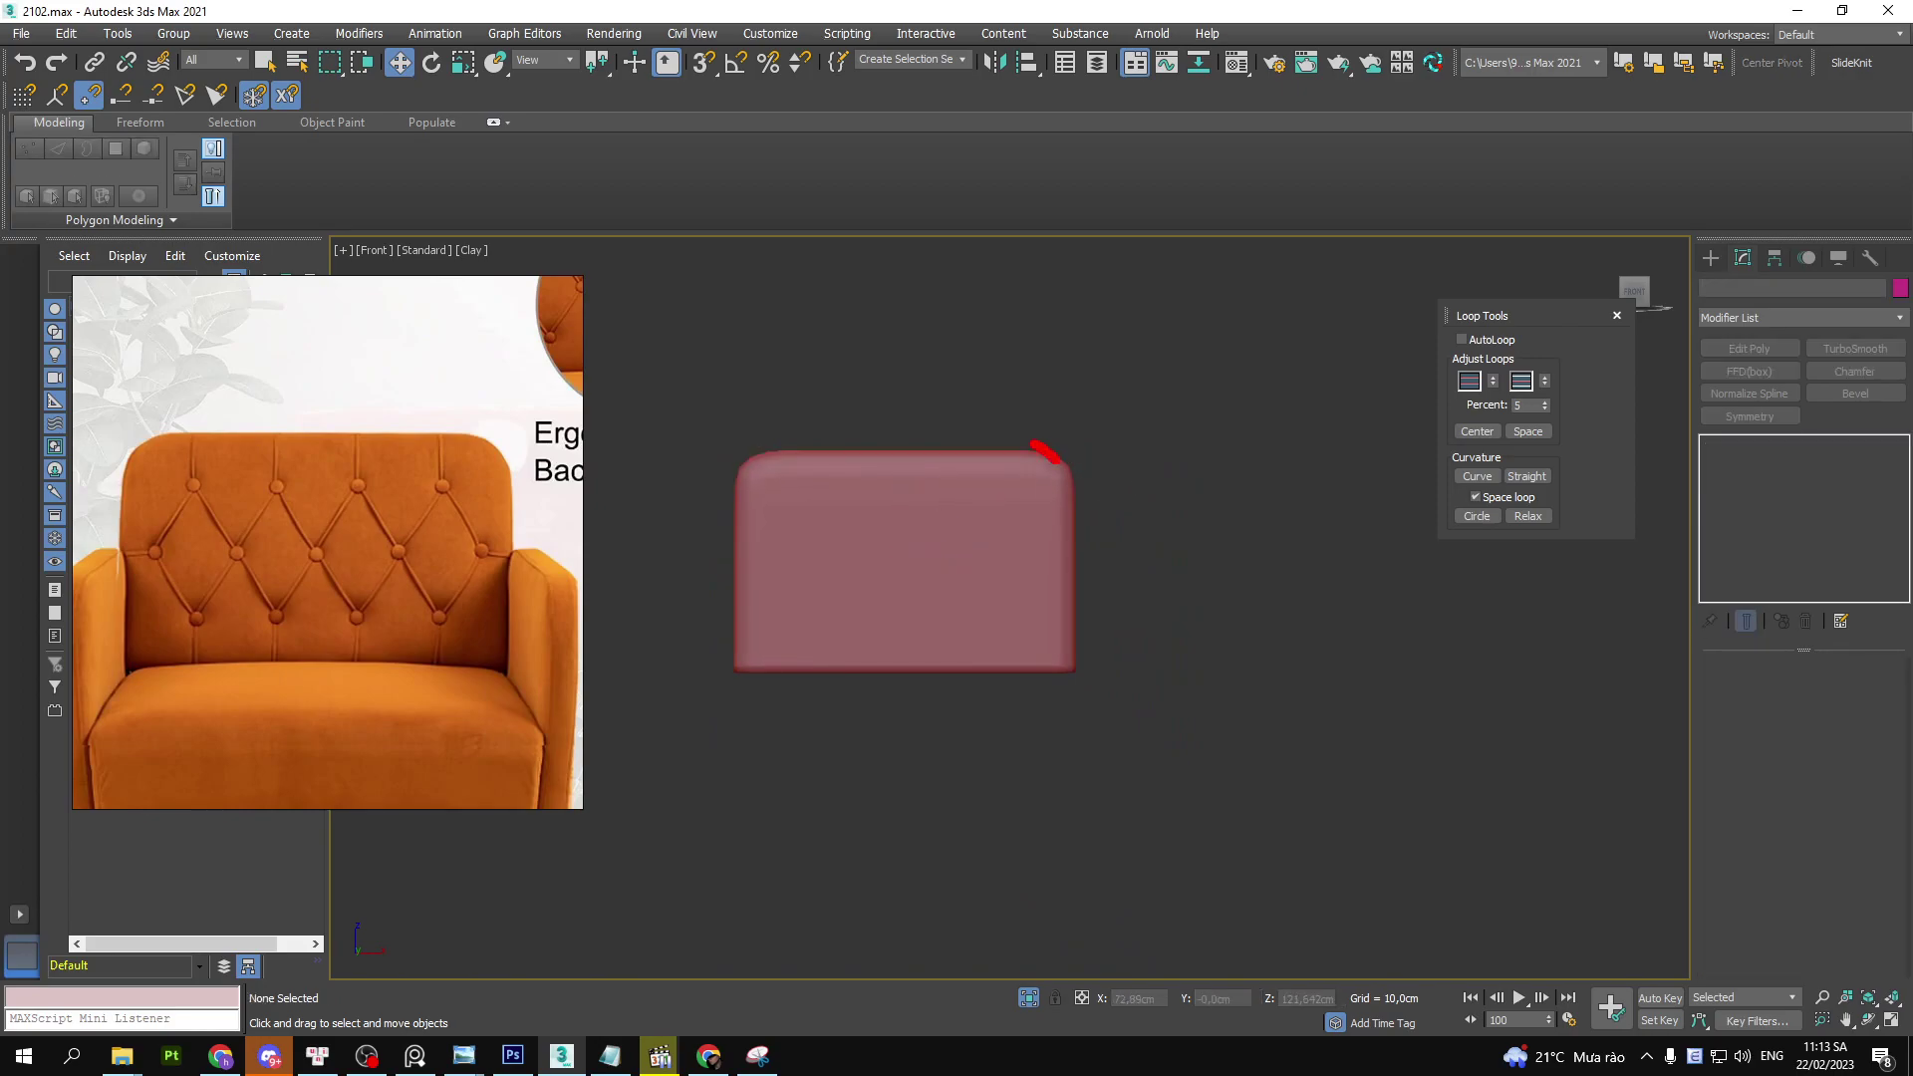
pyautogui.moveTo(778, 438); pyautogui.dragTo(738, 490)
pyautogui.press('Escape')
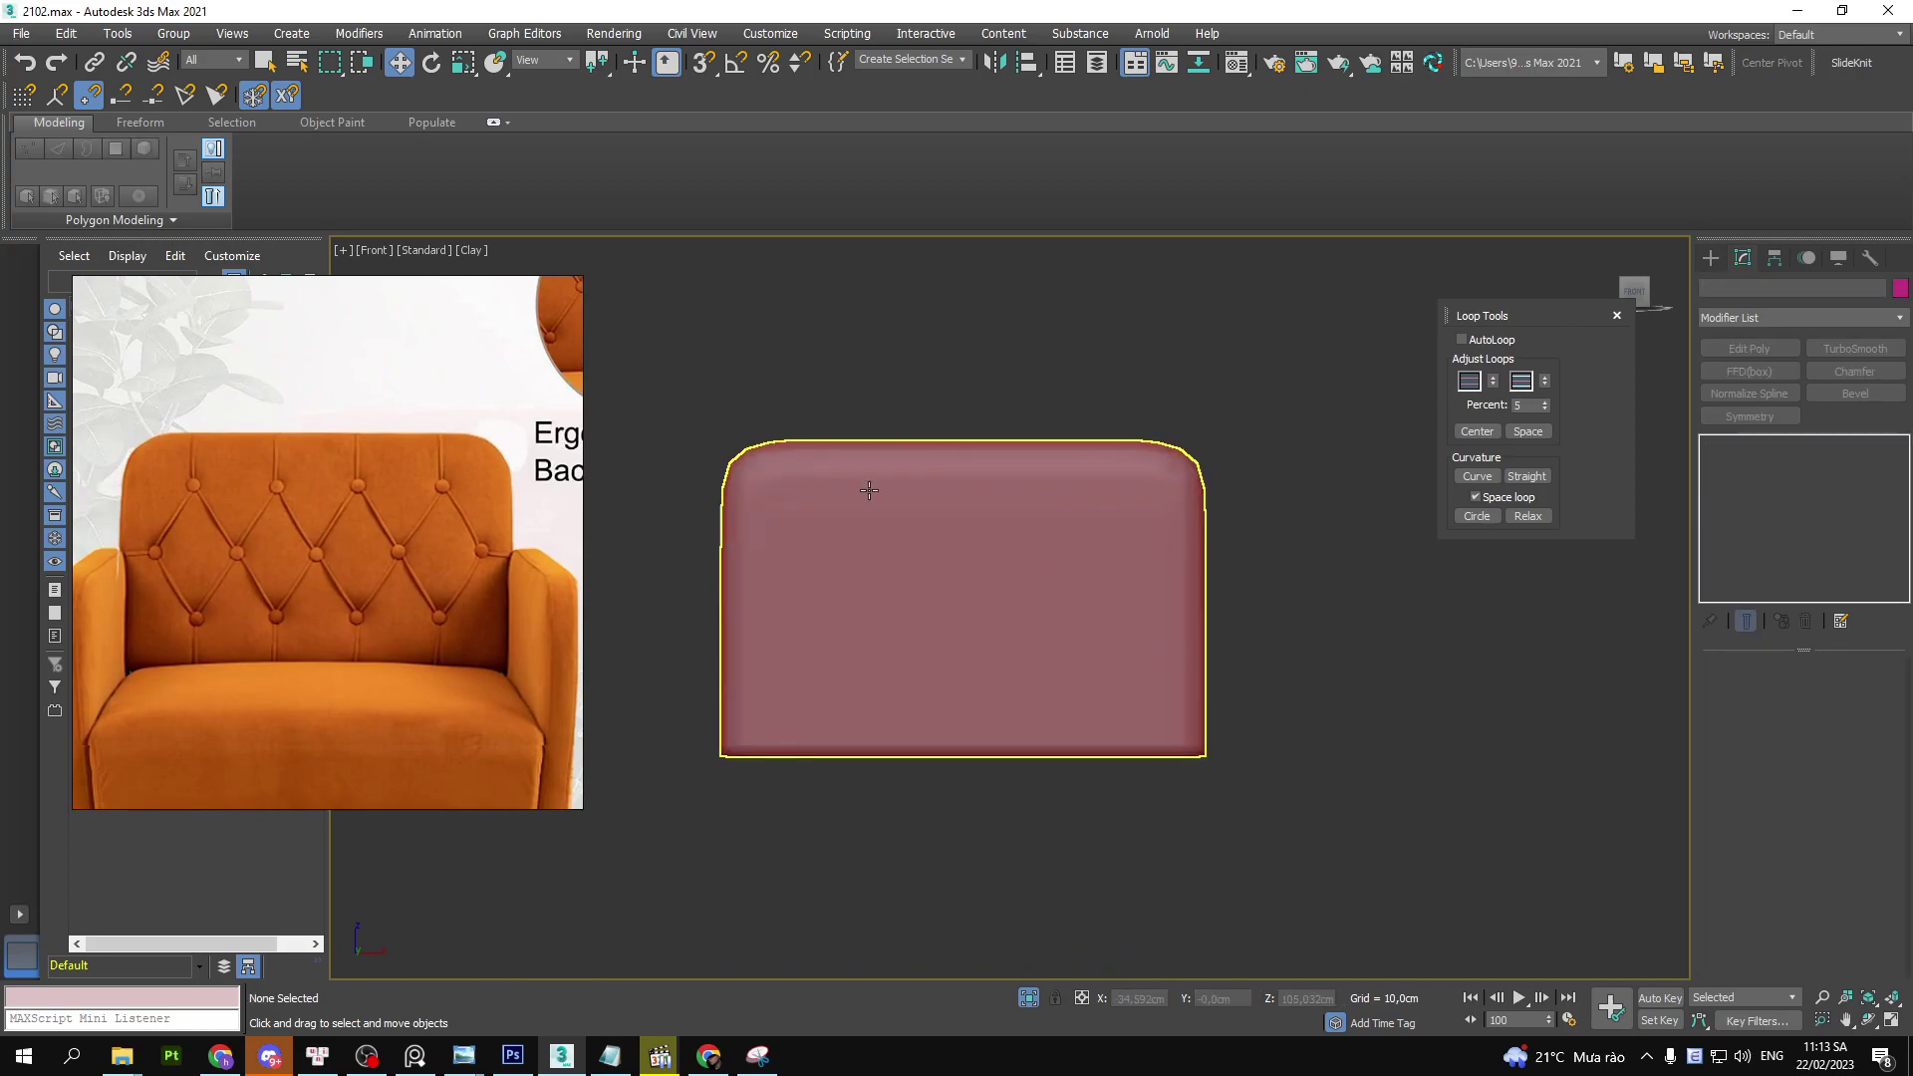
pyautogui.click(867, 490)
# - On the base Editable Poly, select the top-left corner vertices and mark a horizontal row line
pyautogui.click(1764, 461)
pyautogui.scroll(3, 967, 518)
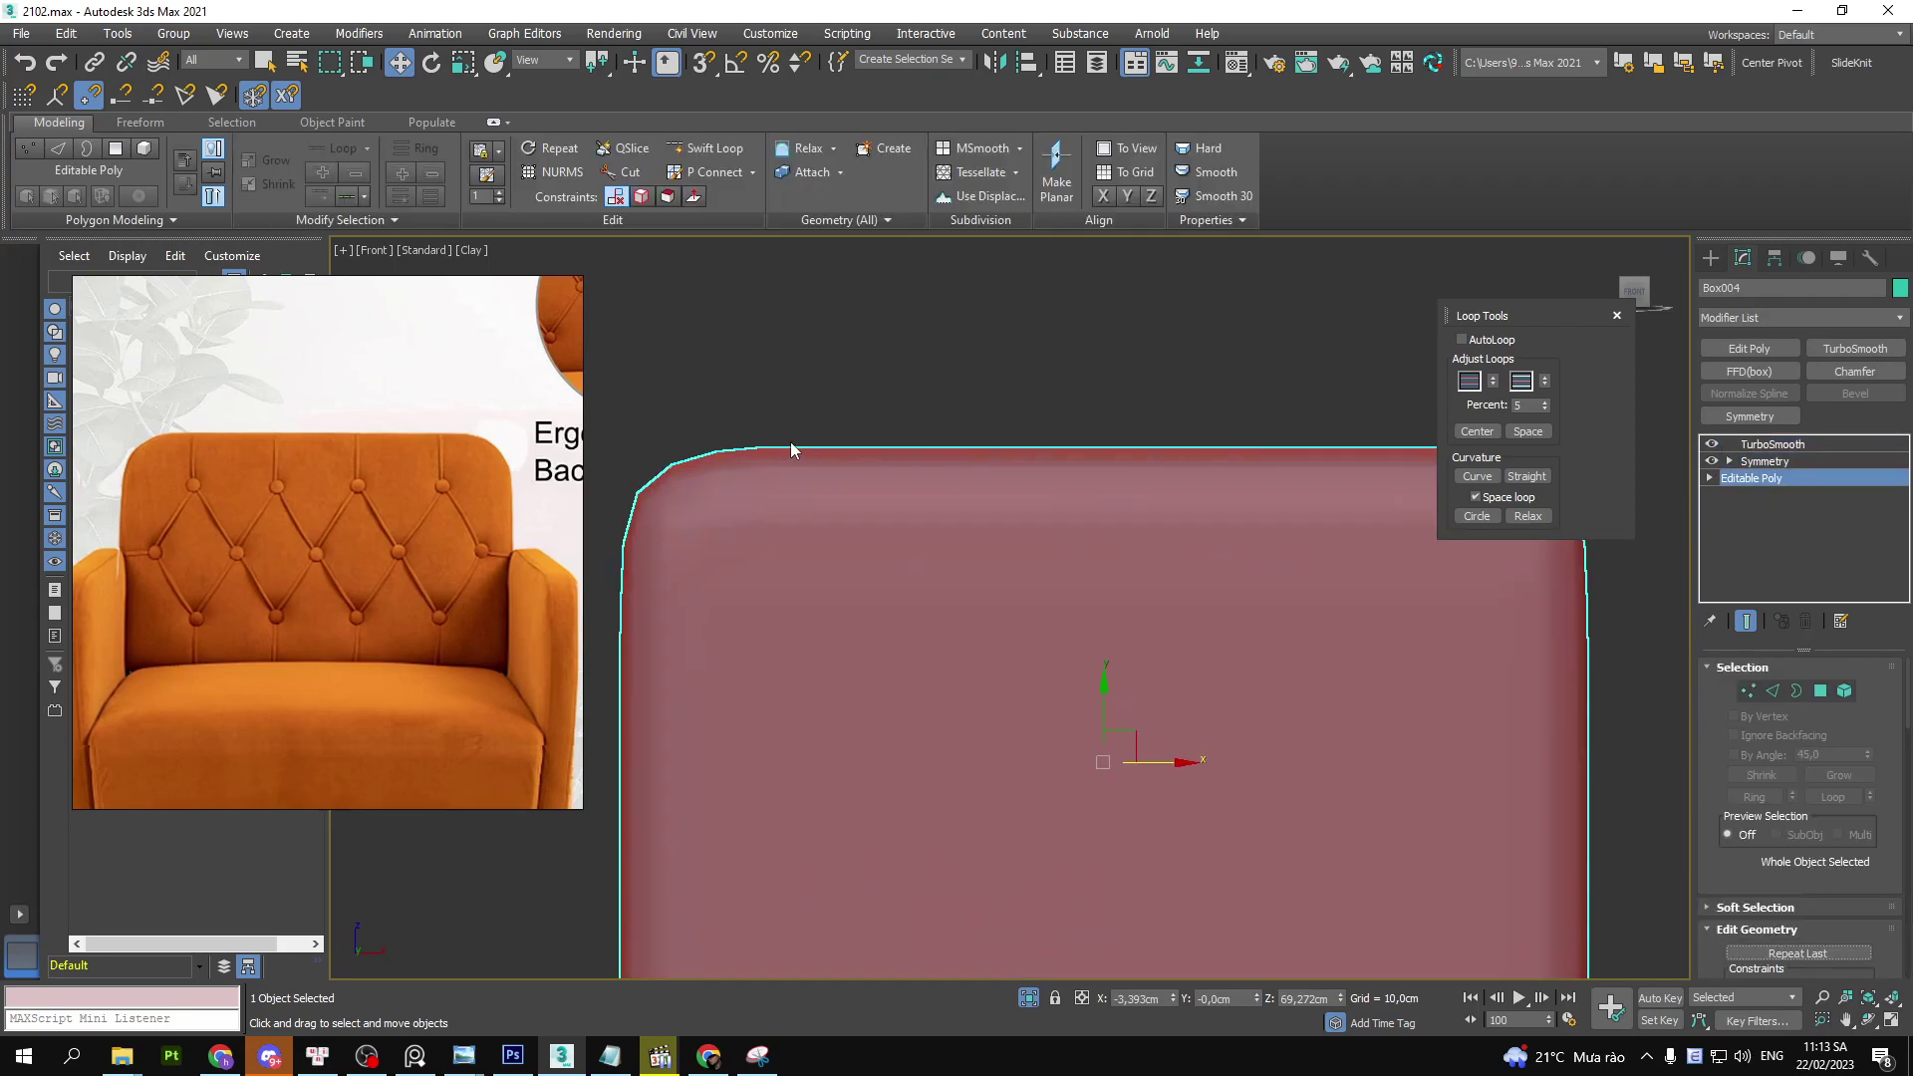
pyautogui.press('F4')
pyautogui.press('1')
pyautogui.moveTo(777, 458); pyautogui.dragTo(846, 428)
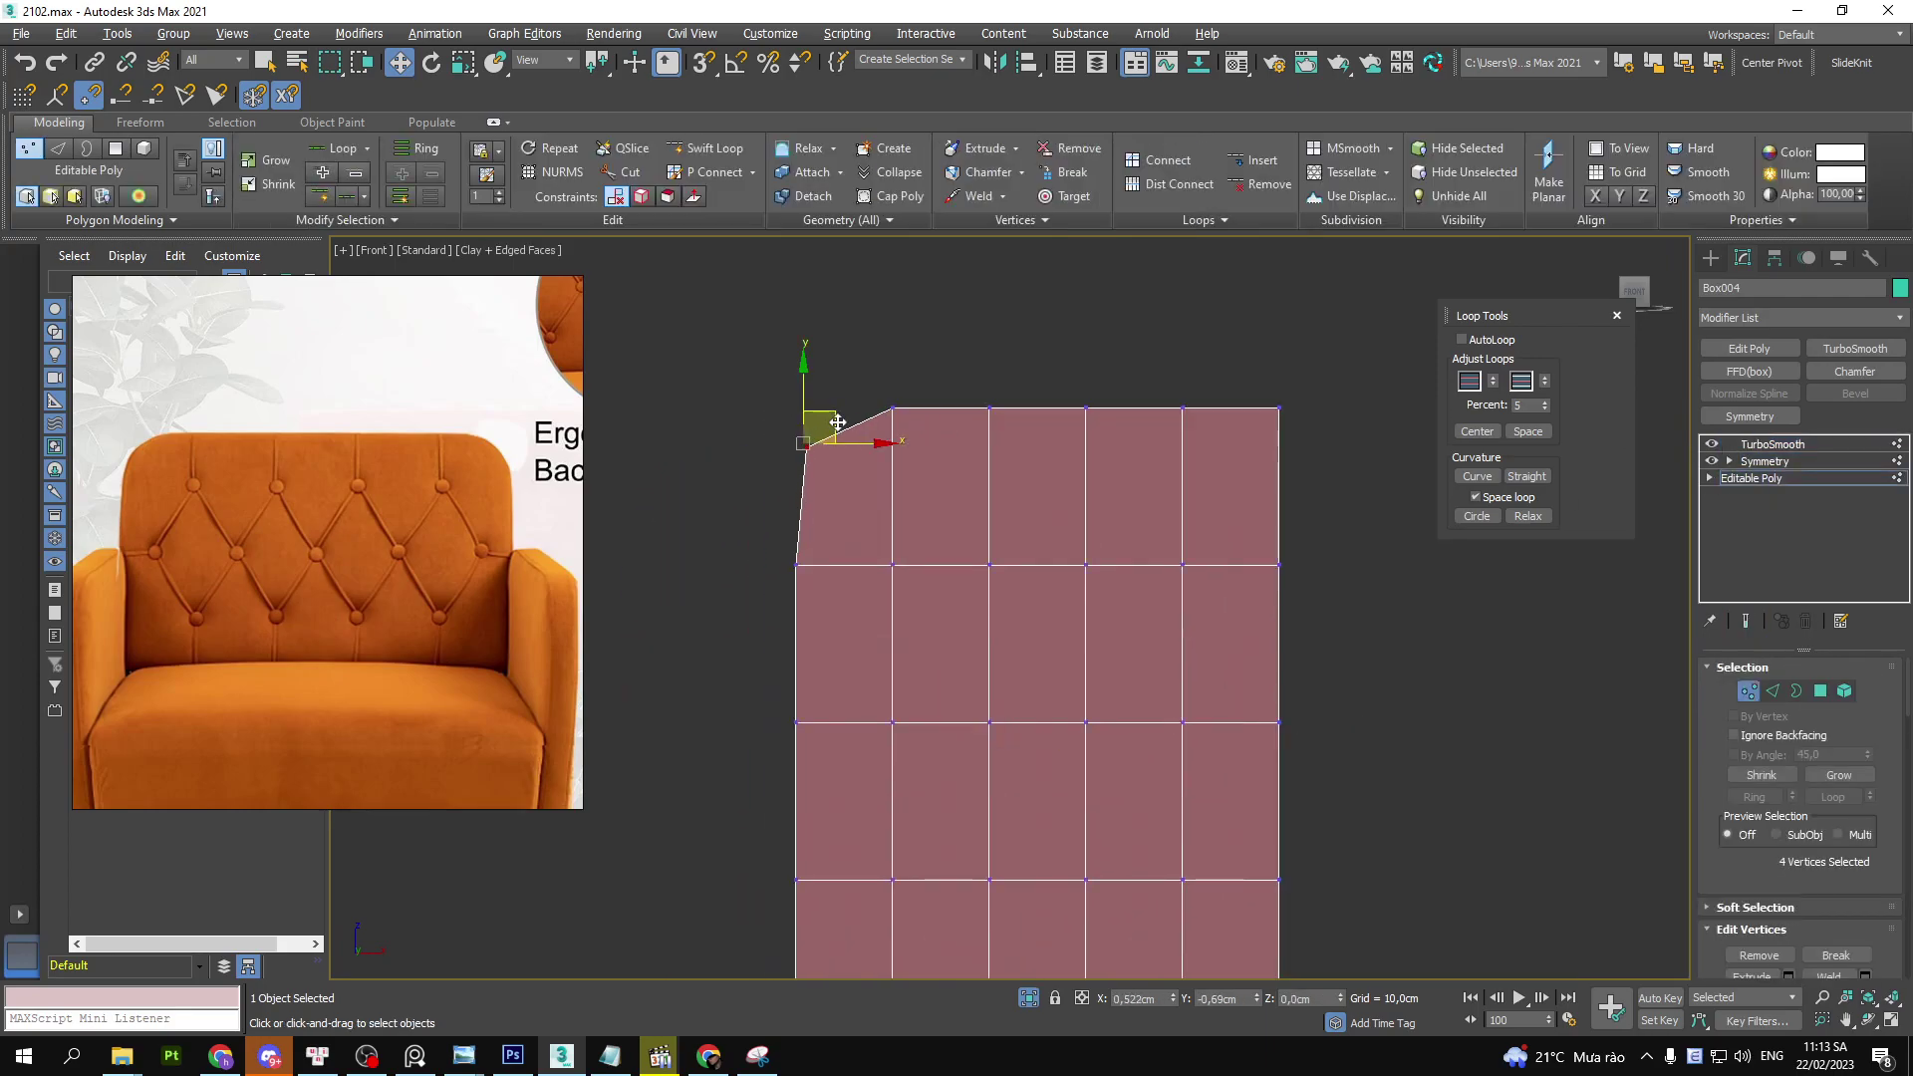
pyautogui.press('1')
pyautogui.moveTo(983, 517); pyautogui.dragTo(979, 469, button='middle')
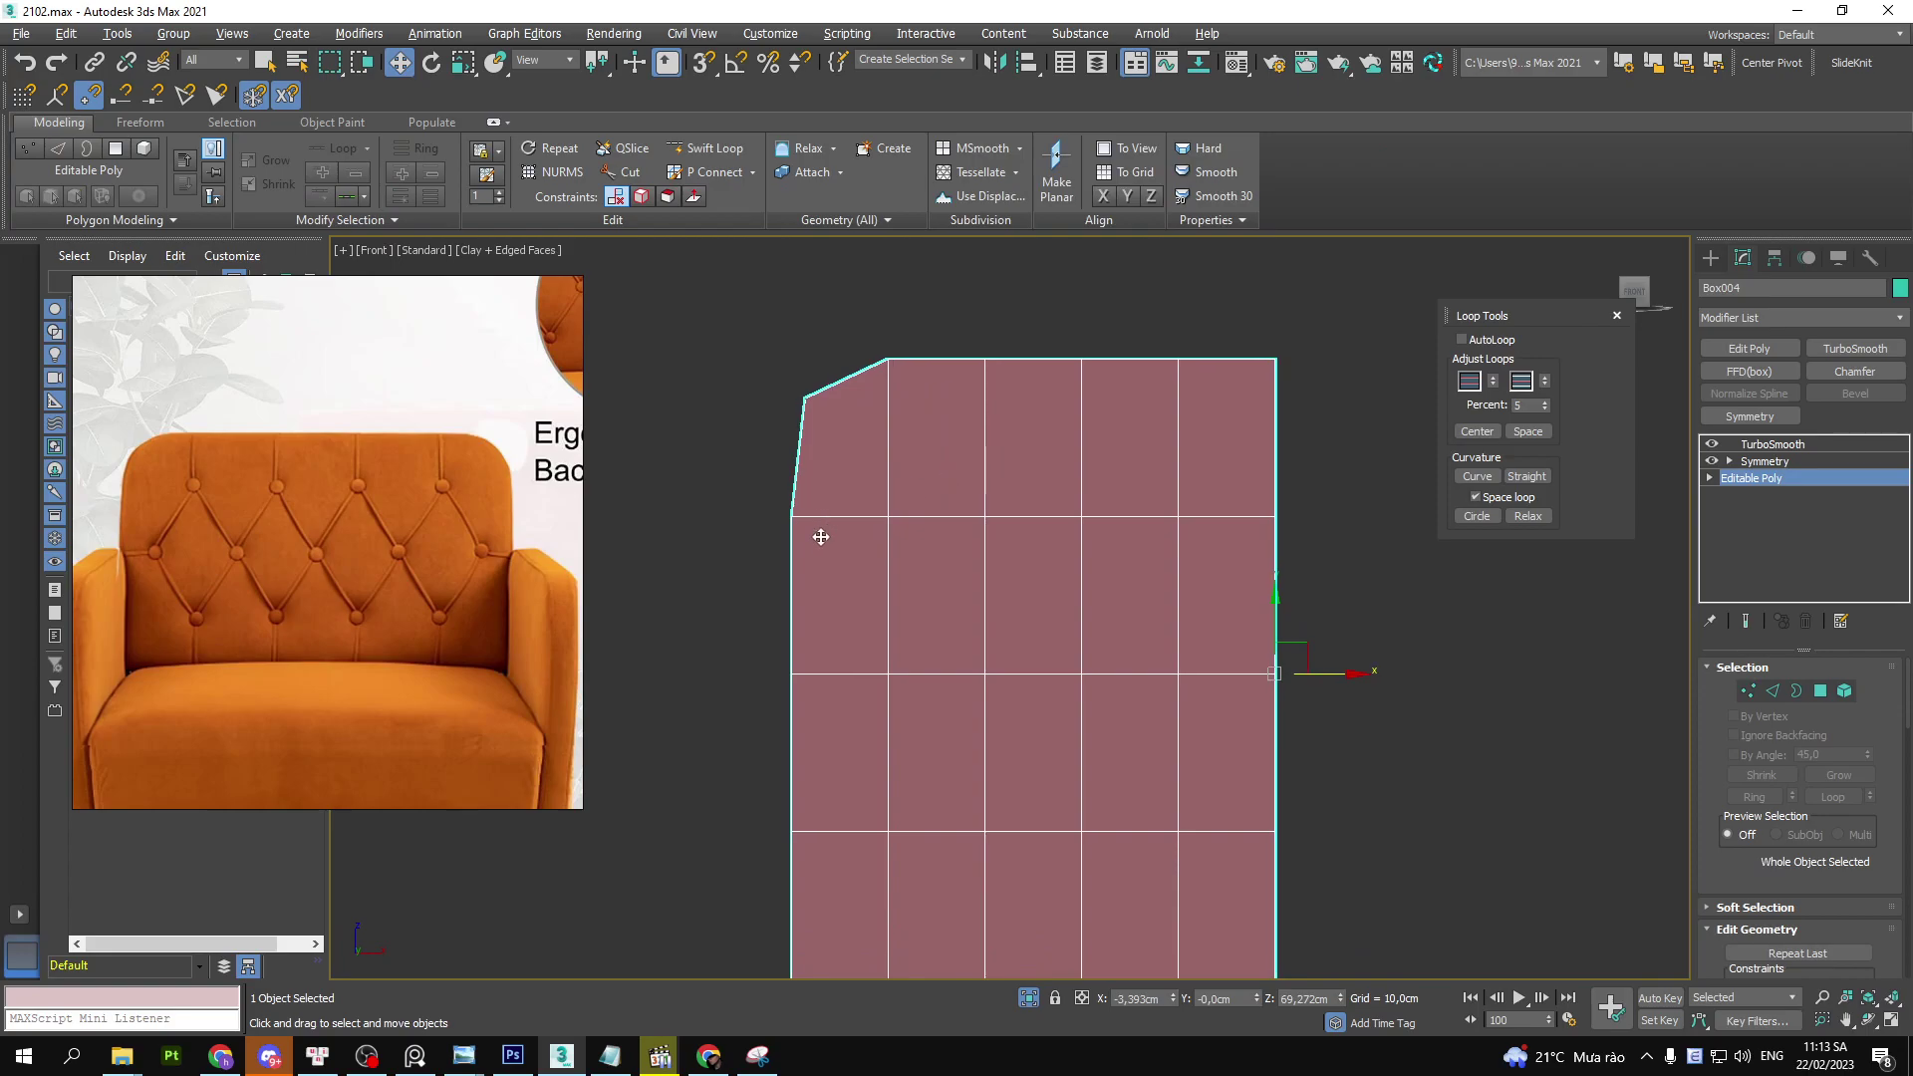
pyautogui.moveTo(762, 539); pyautogui.dragTo(1599, 548)
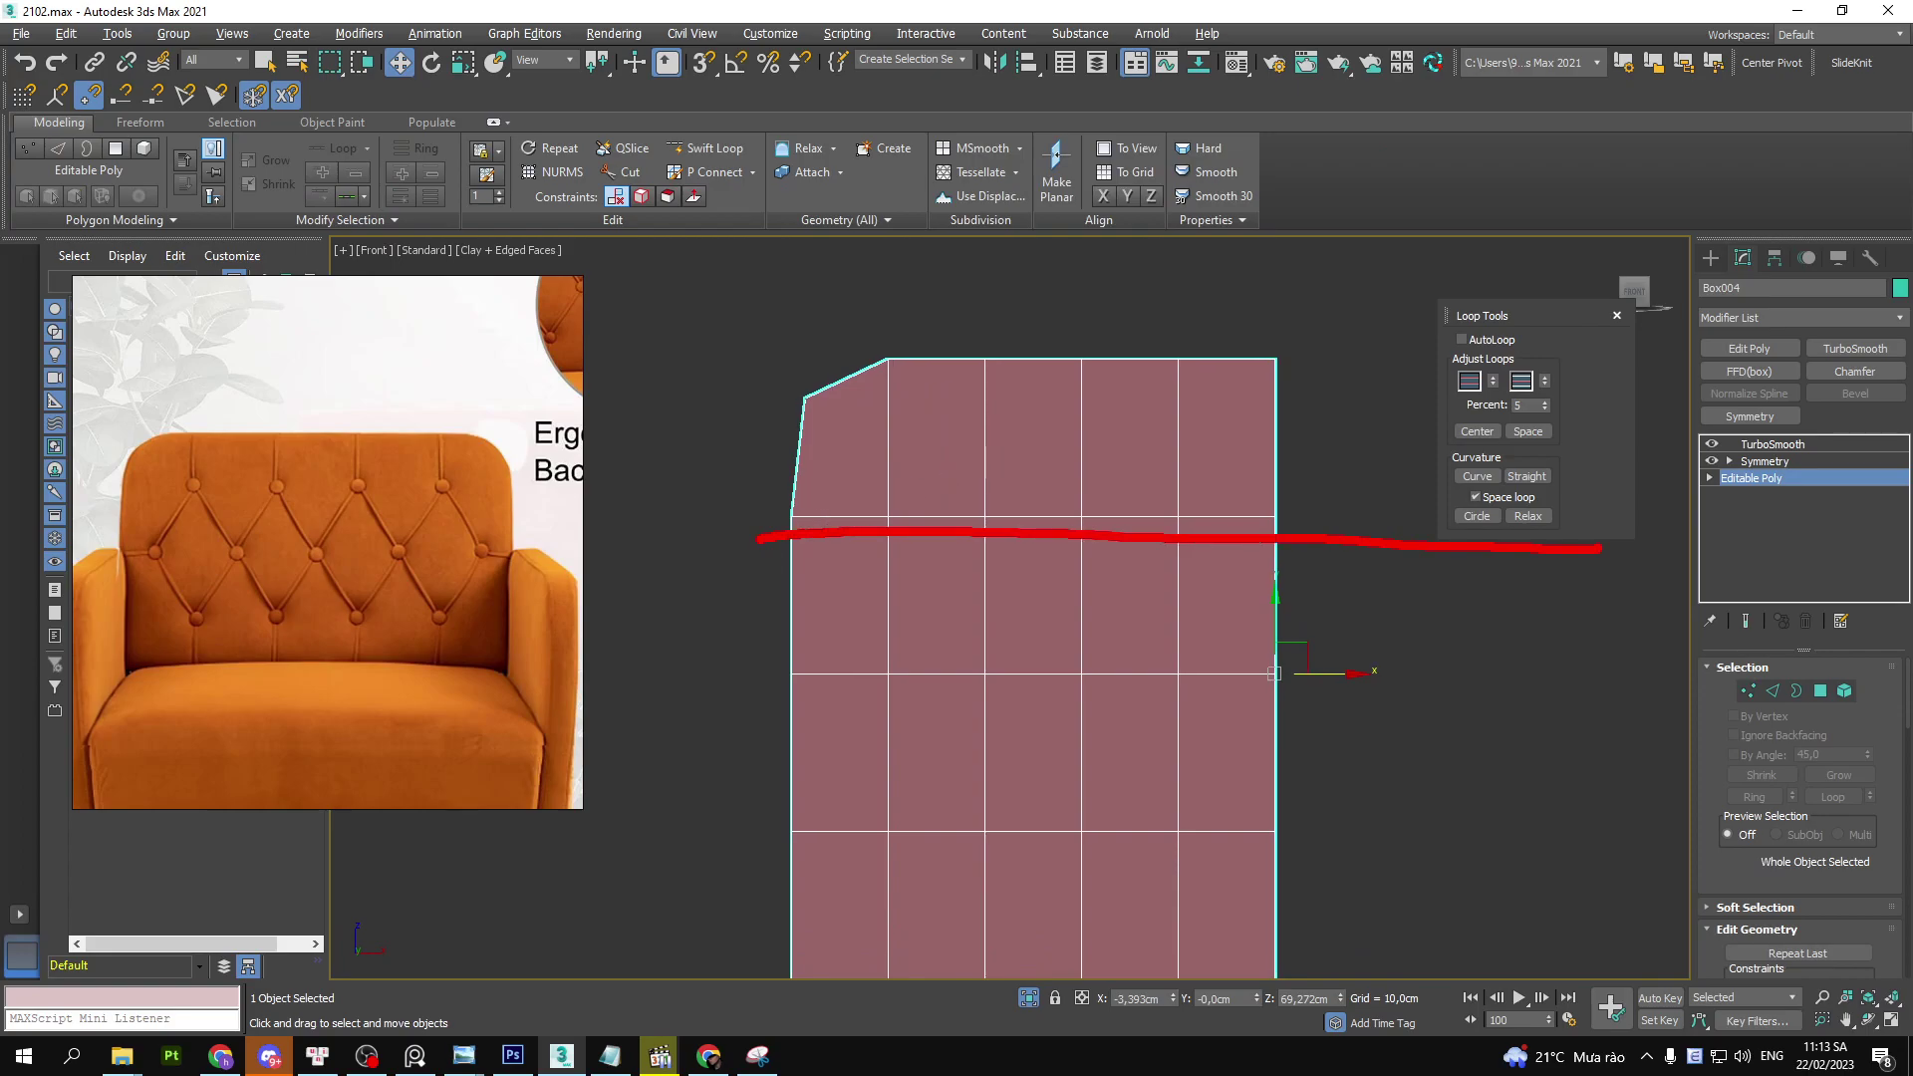
pyautogui.moveTo(98, 503); pyautogui.dragTo(185, 504)
pyautogui.moveTo(510, 545); pyautogui.dragTo(478, 435)
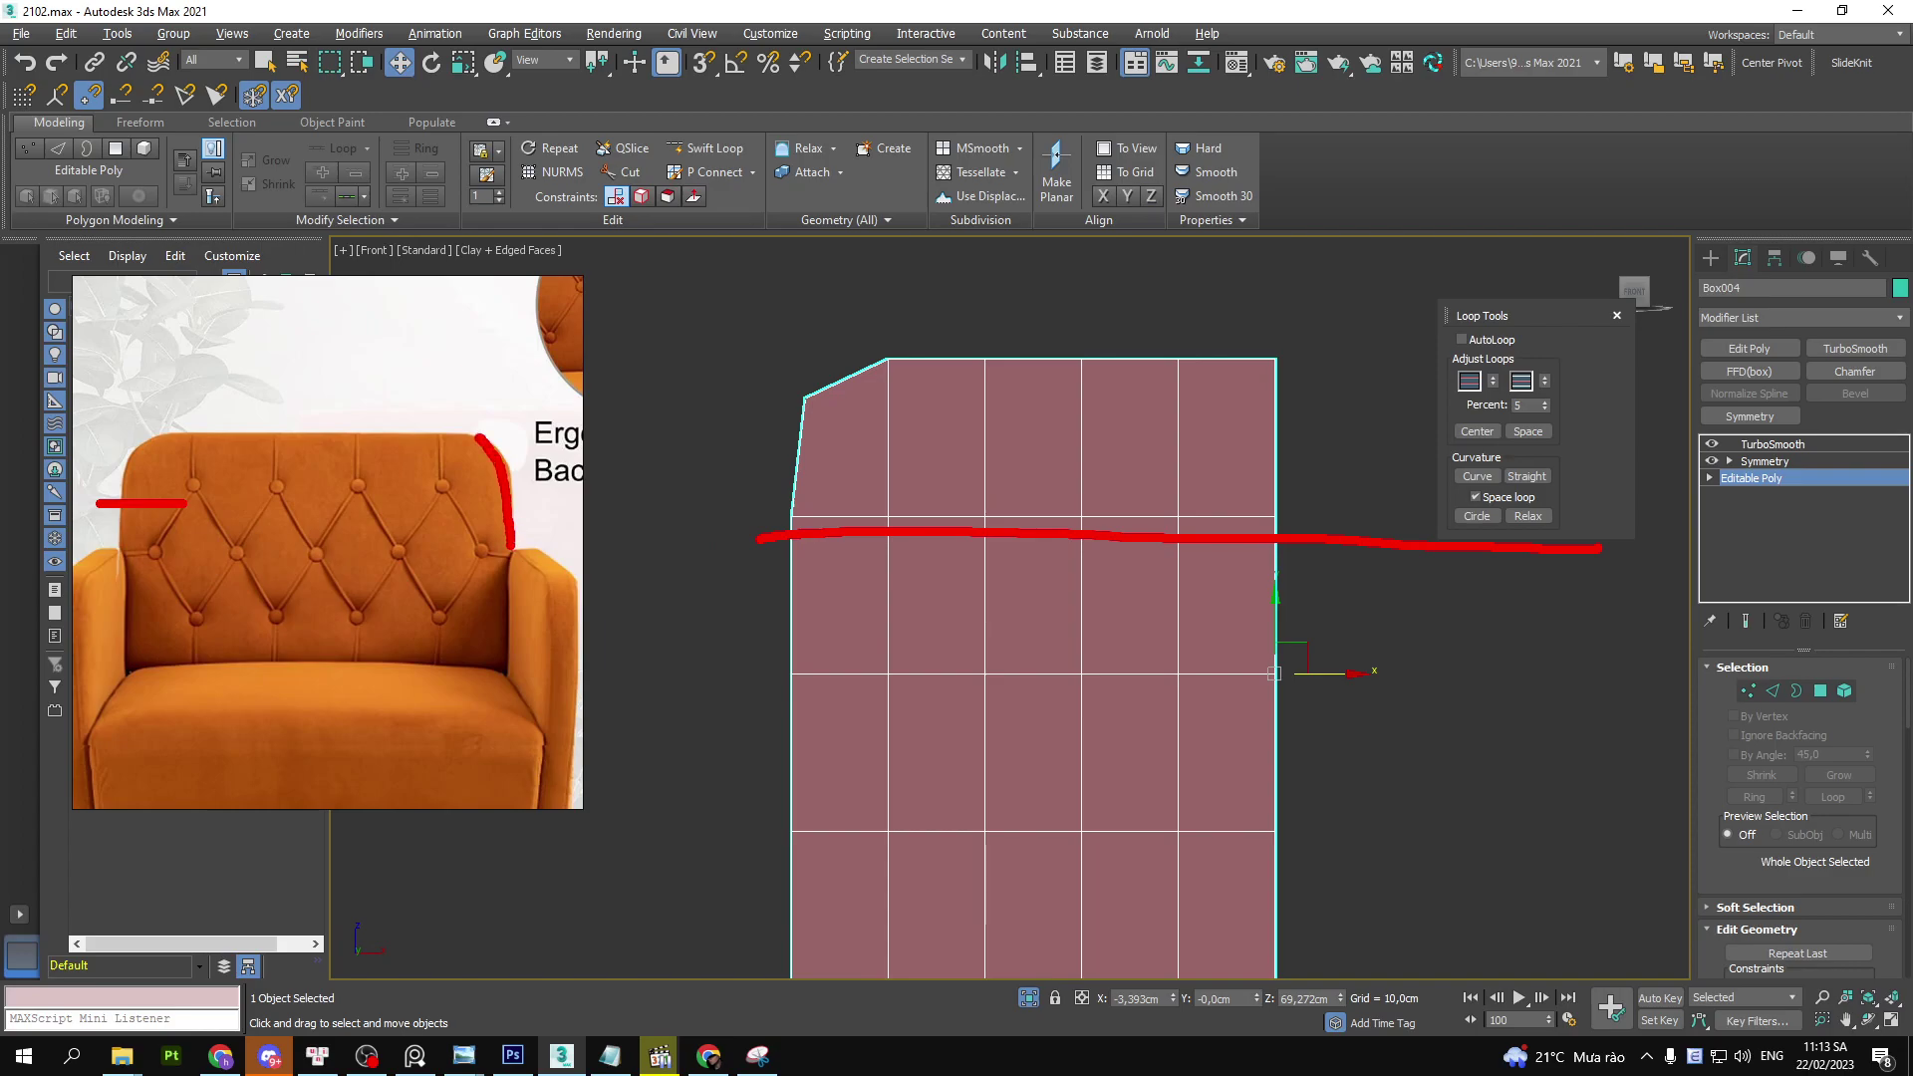
pyautogui.moveTo(1016, 482)
pyautogui.mouseDown(button='middle')
pyautogui.moveTo(1076, 474)
pyautogui.moveTo(1007, 577)
pyautogui.mouseUp(button='middle')
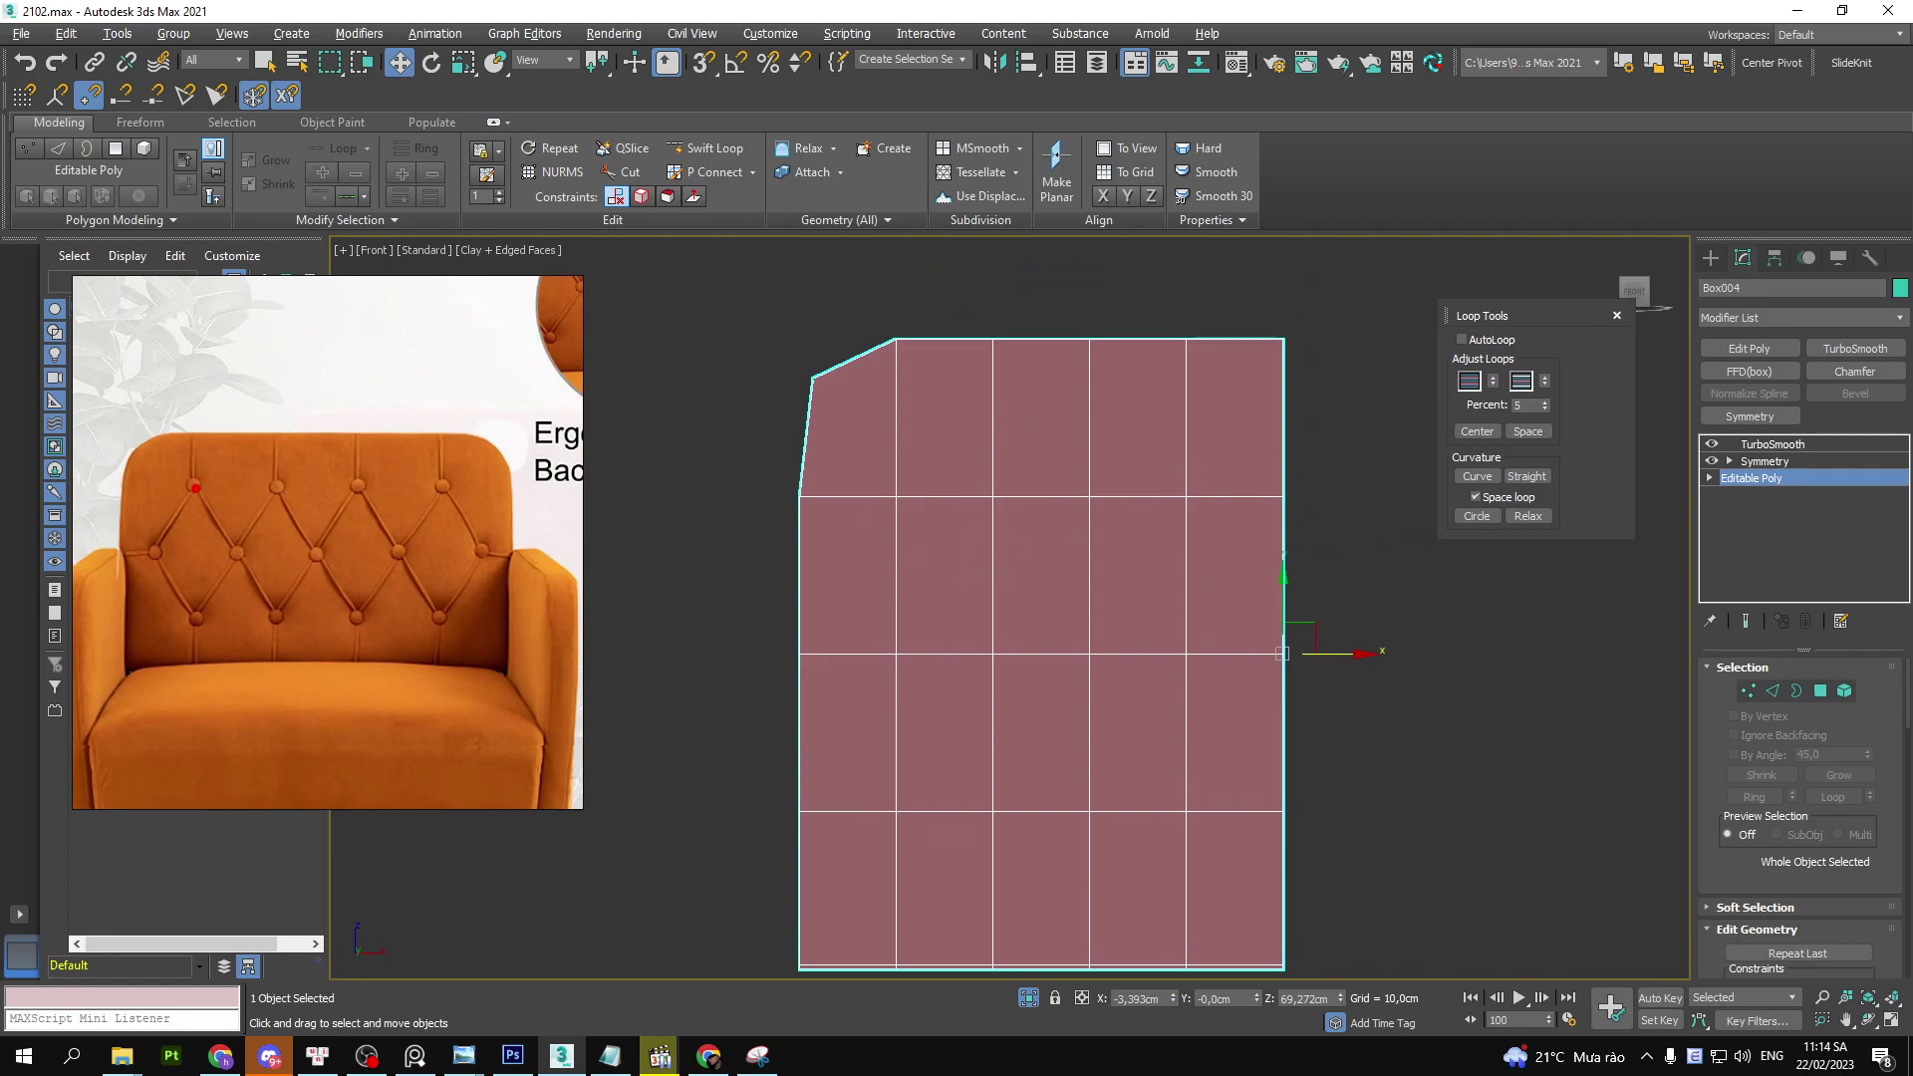
pyautogui.scroll(3, 236, 536)
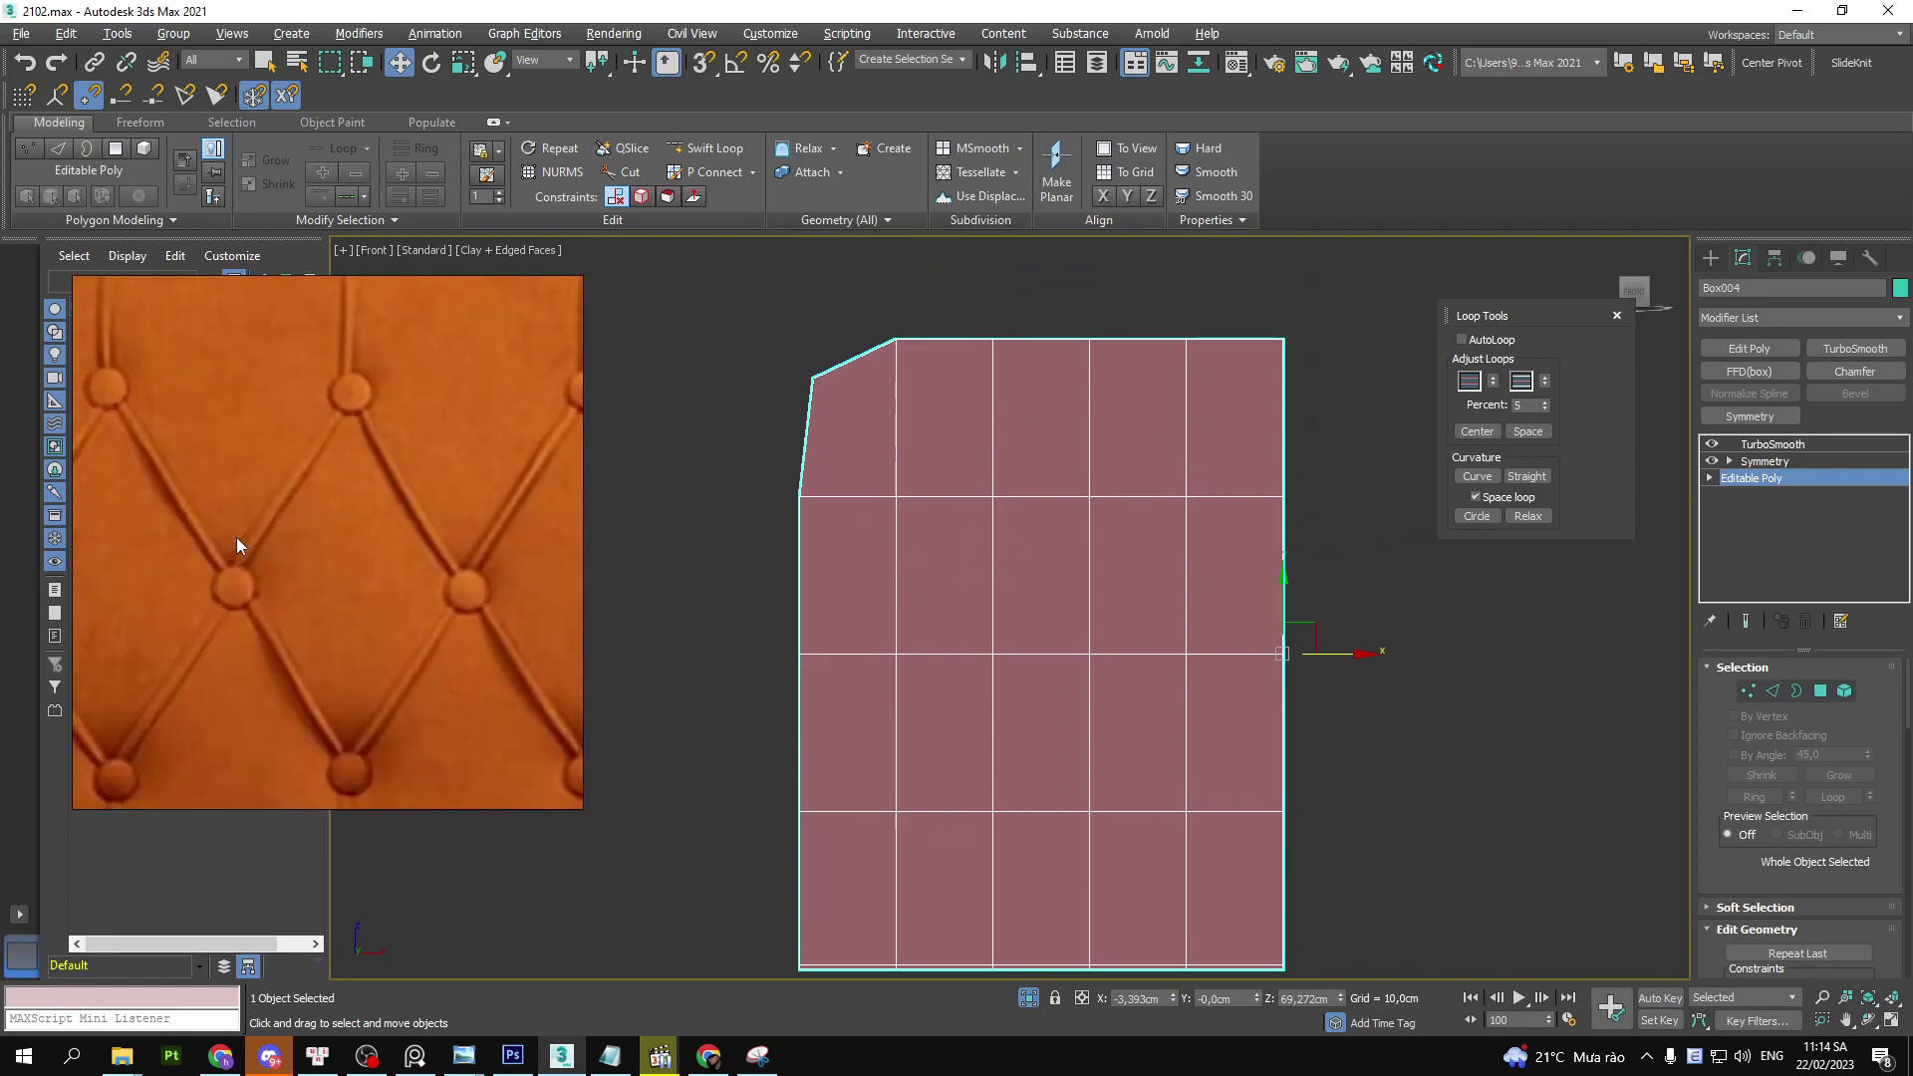
pyautogui.scroll(2, 236, 536)
pyautogui.scroll(2, 253, 487)
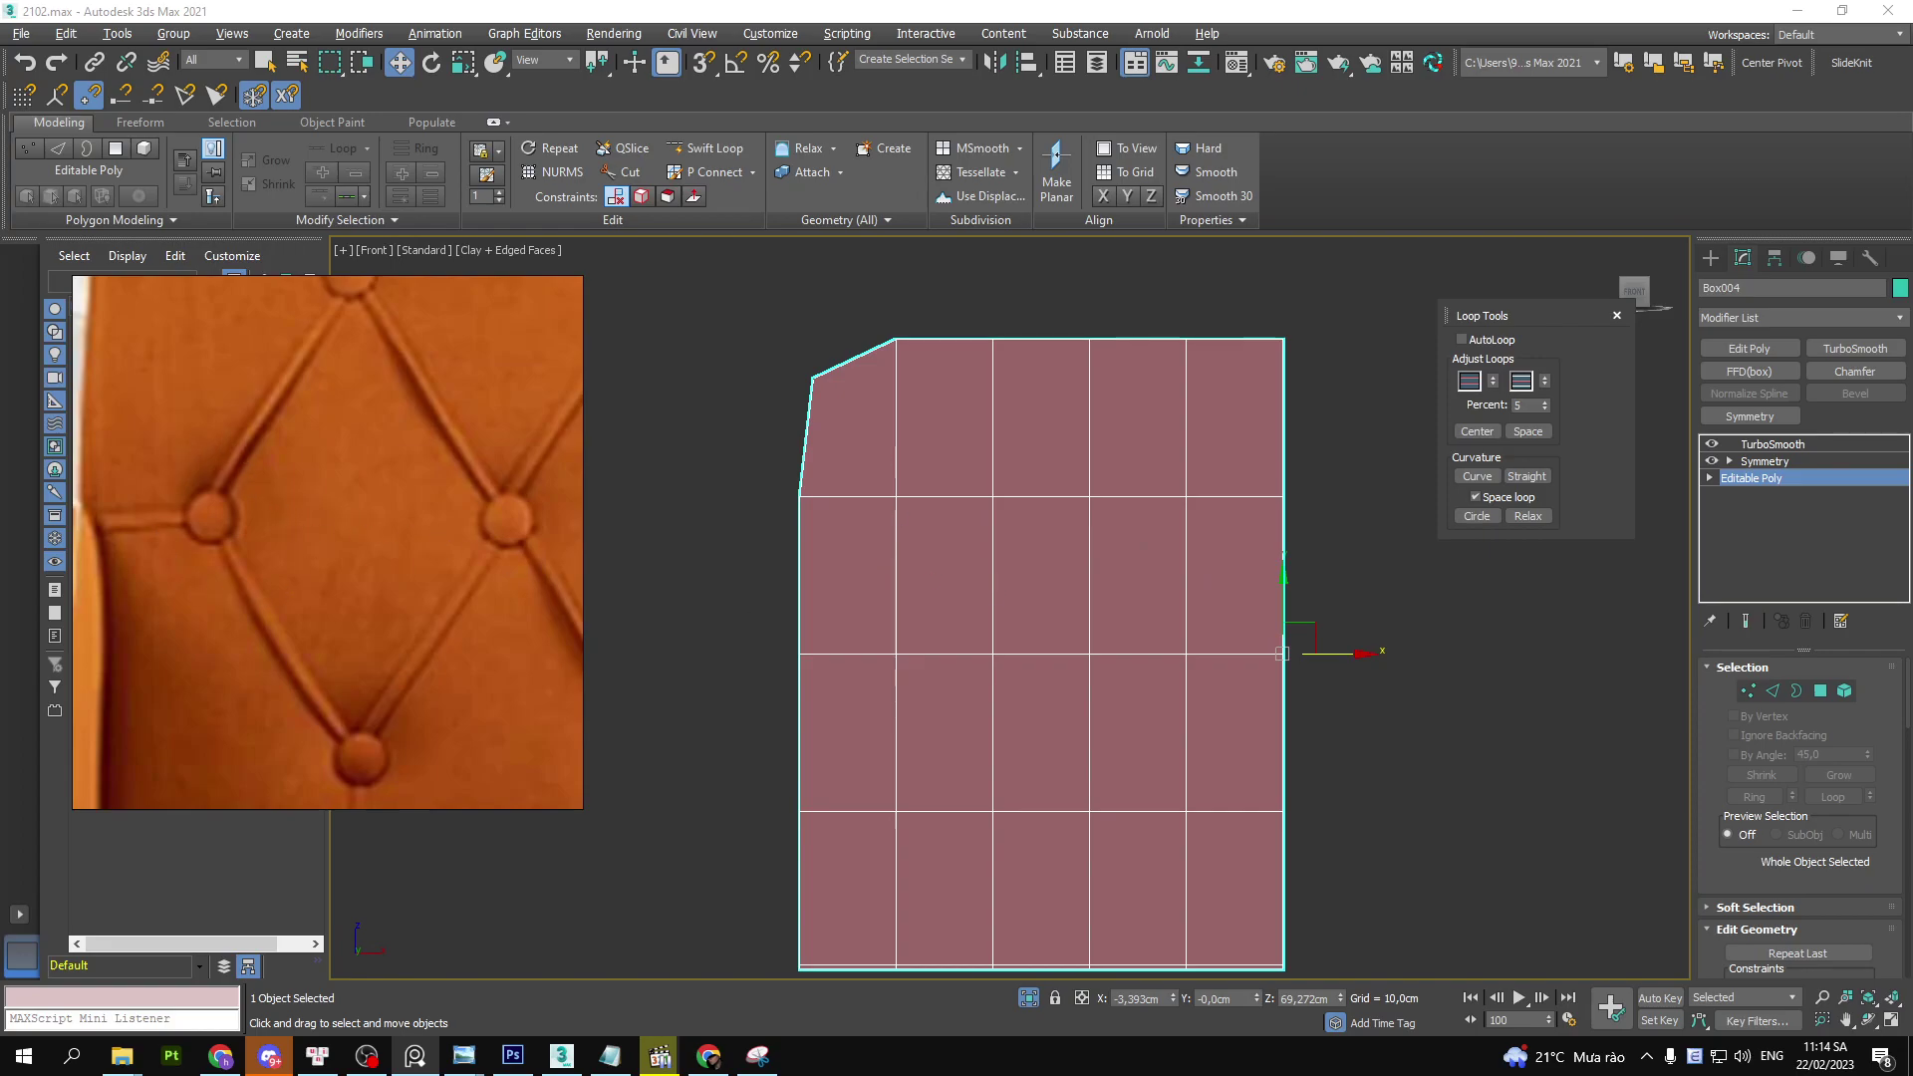
pyautogui.scroll(-3, 326, 524)
pyautogui.scroll(-2, 369, 559)
pyautogui.scroll(-3, 1046, 574)
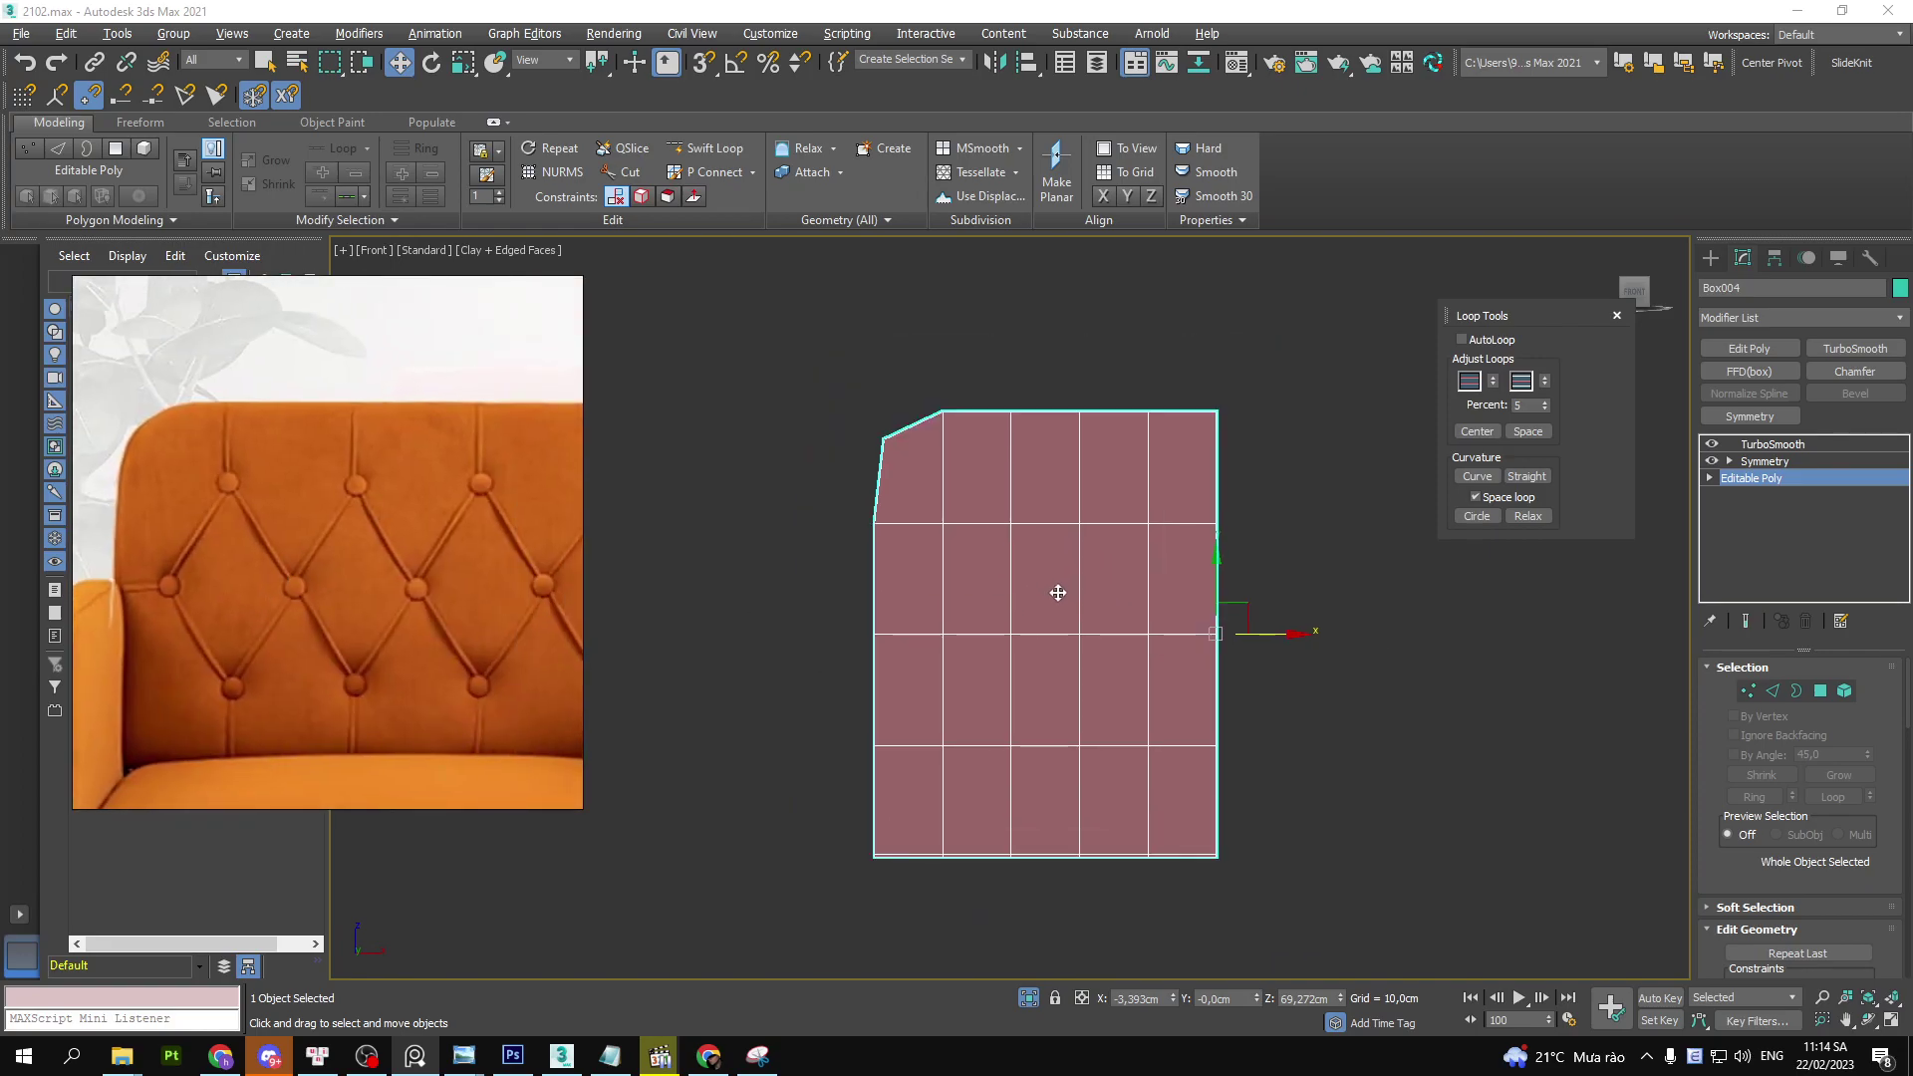
pyautogui.scroll(-1, 1054, 538)
pyautogui.scroll(2, 1054, 538)
# - Capture the area around the panel mesh with Snipping Tool
pyautogui.press('1')
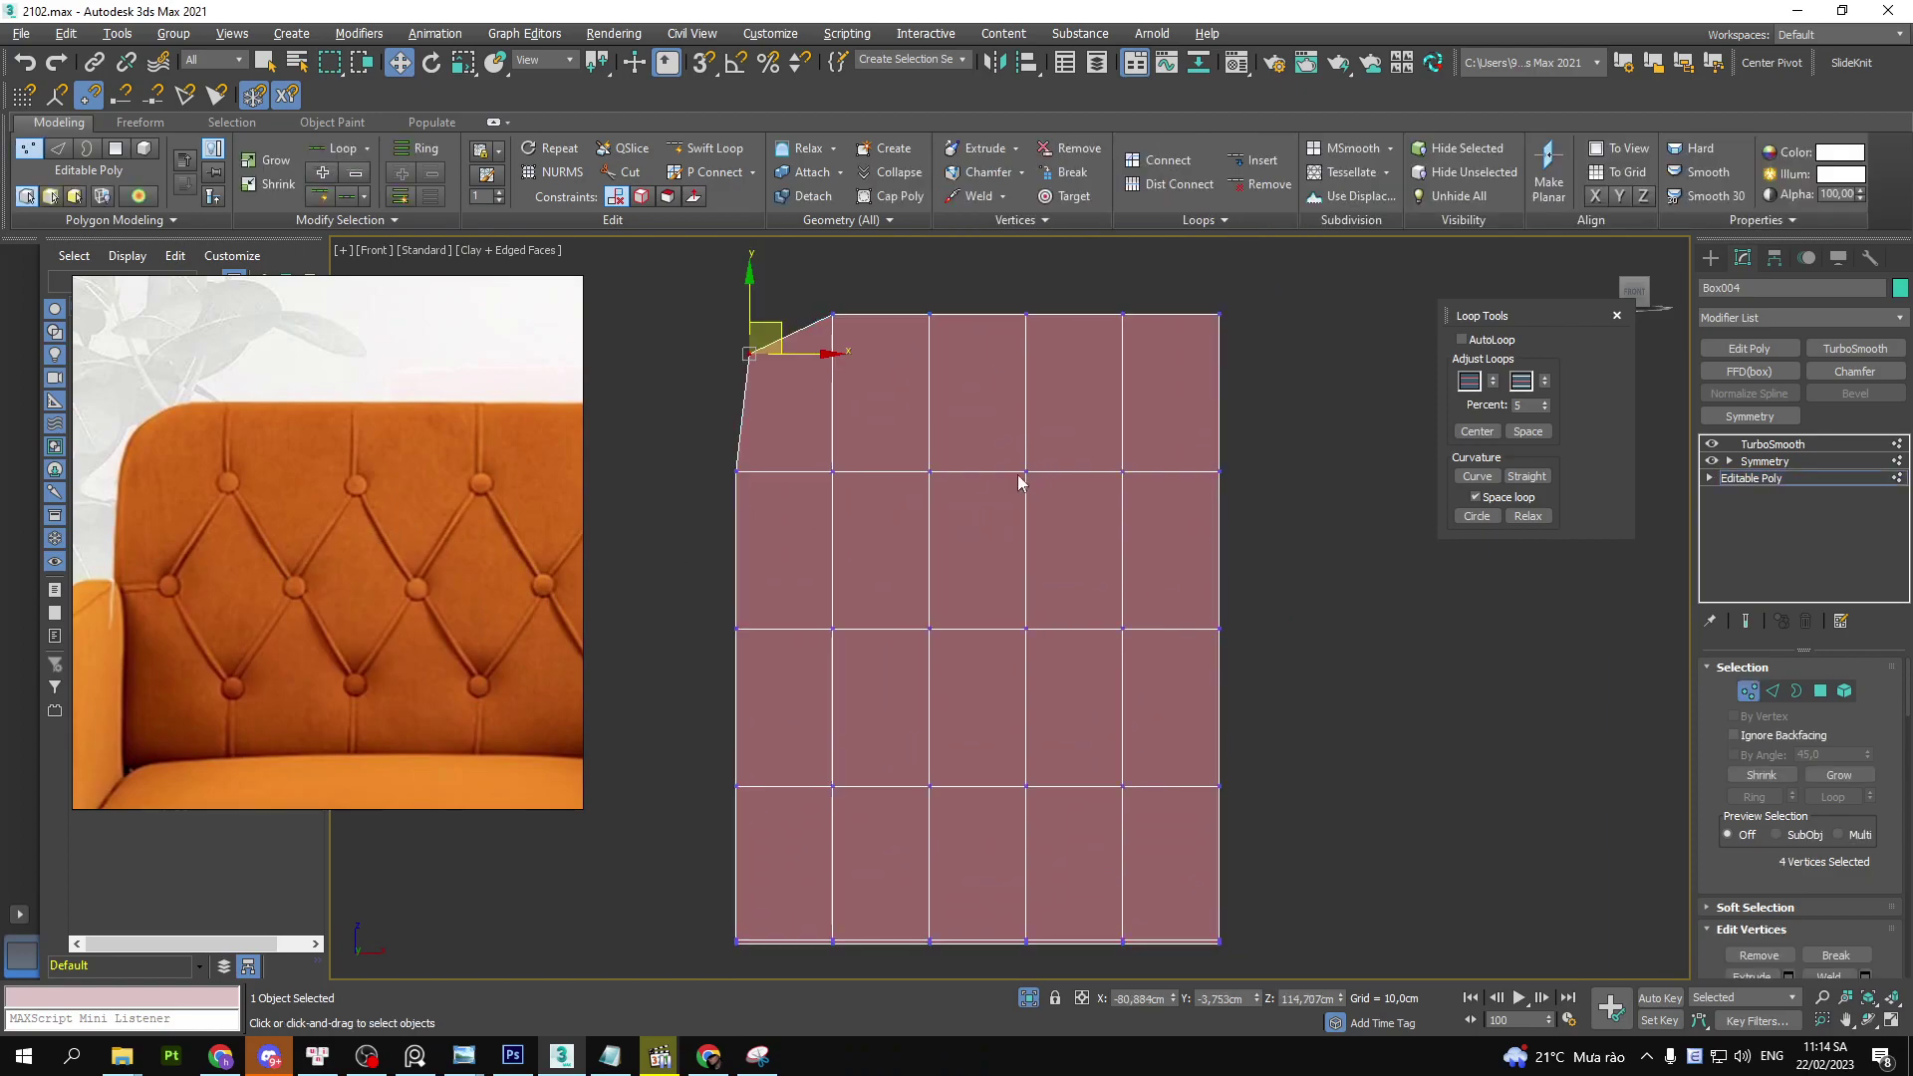
pyautogui.moveTo(1021, 474); pyautogui.dragTo(990, 432, button='middle')
pyautogui.scroll(-1, 337, 558)
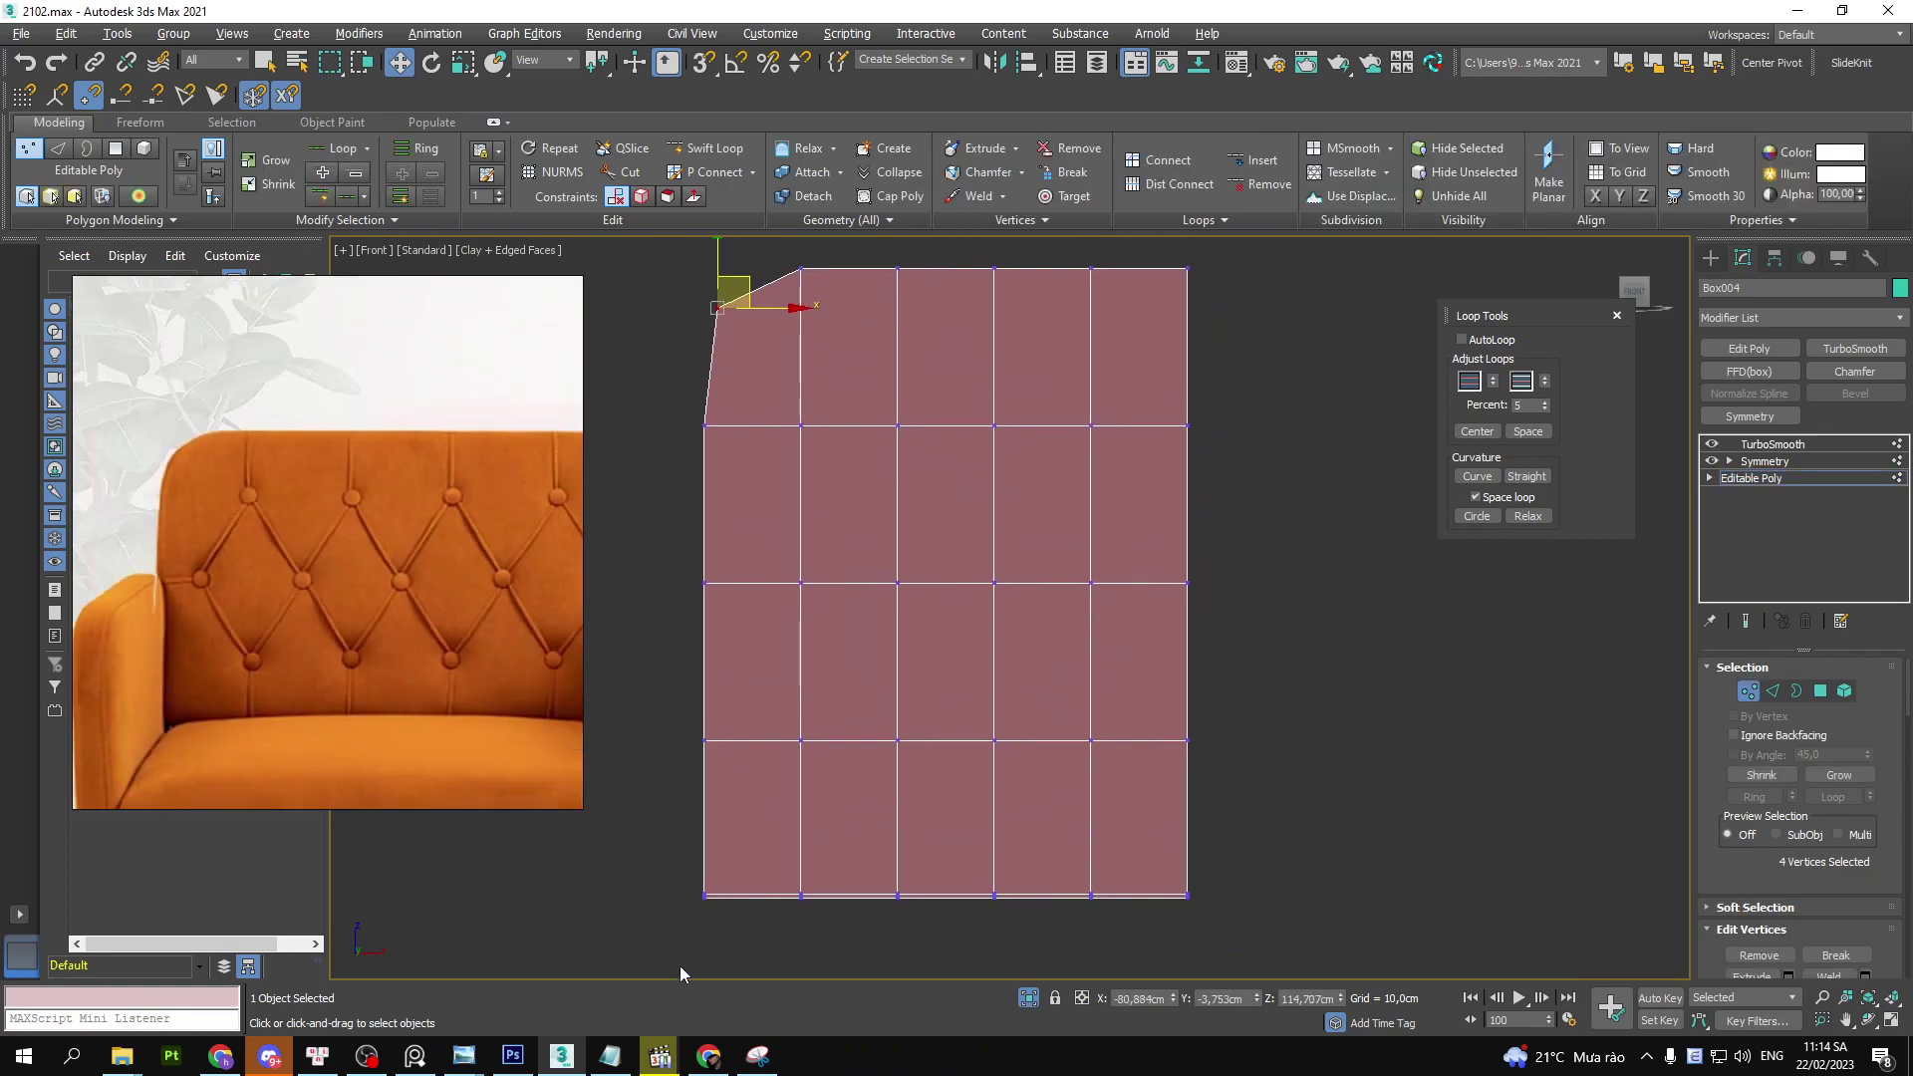
pyautogui.click(757, 1056)
pyautogui.click(418, 160)
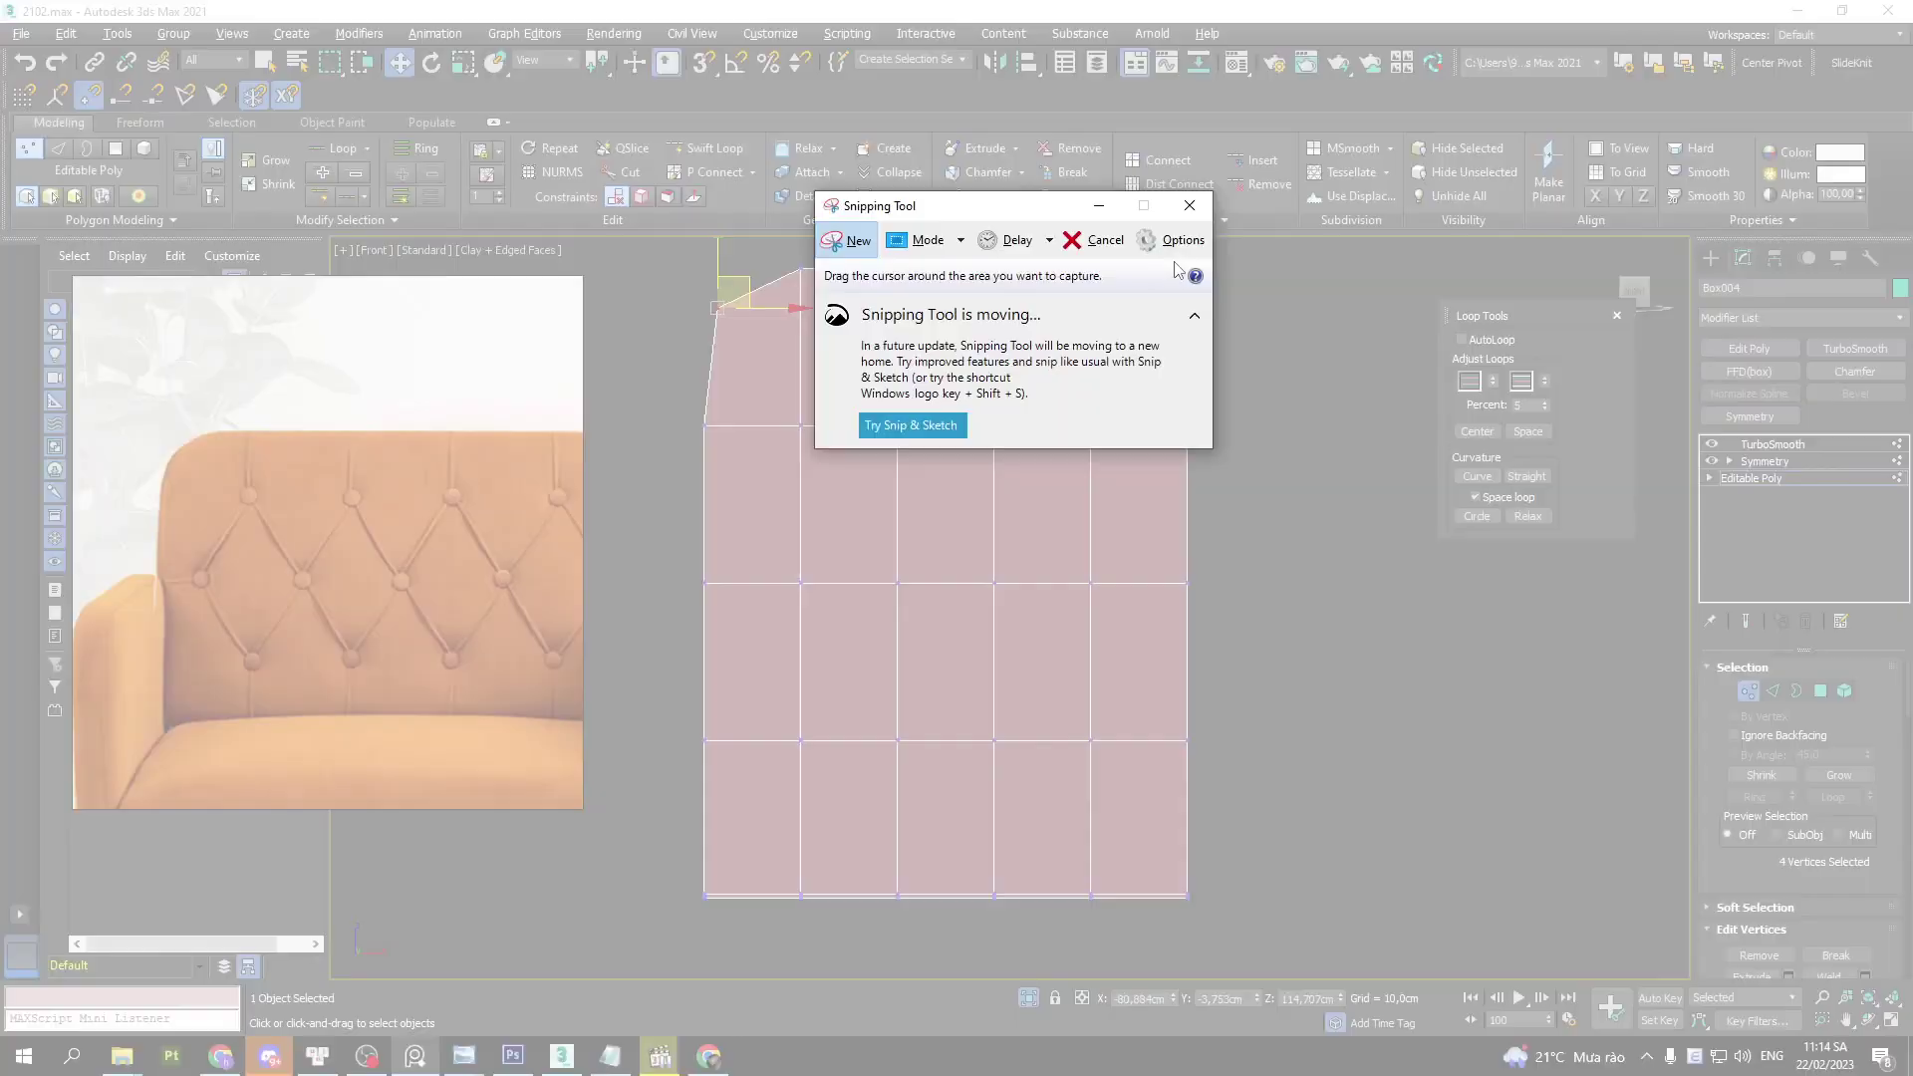
pyautogui.moveTo(1275, 188); pyautogui.dragTo(619, 942)
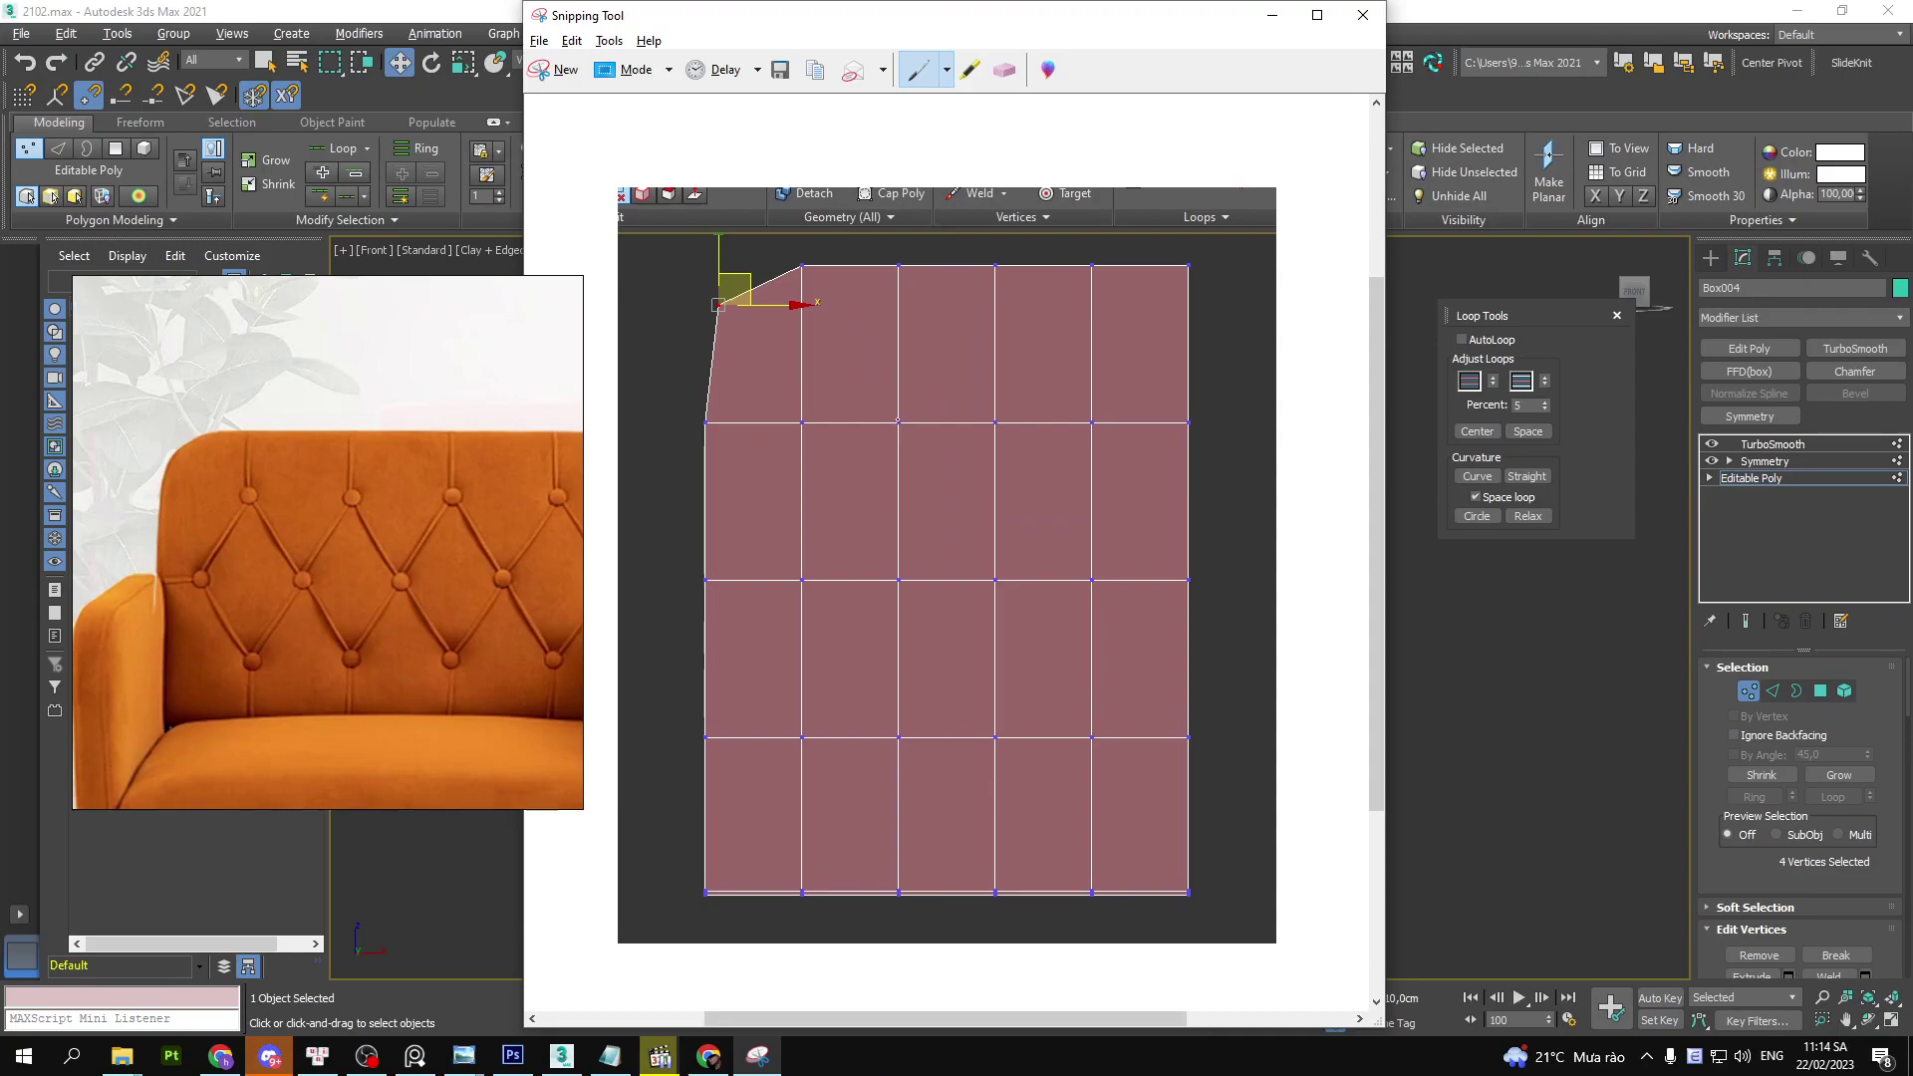
# - Sketch trial lines on the capture, then erase them
pyautogui.moveTo(872, 327); pyautogui.dragTo(934, 320)
pyautogui.moveTo(876, 377); pyautogui.dragTo(951, 368)
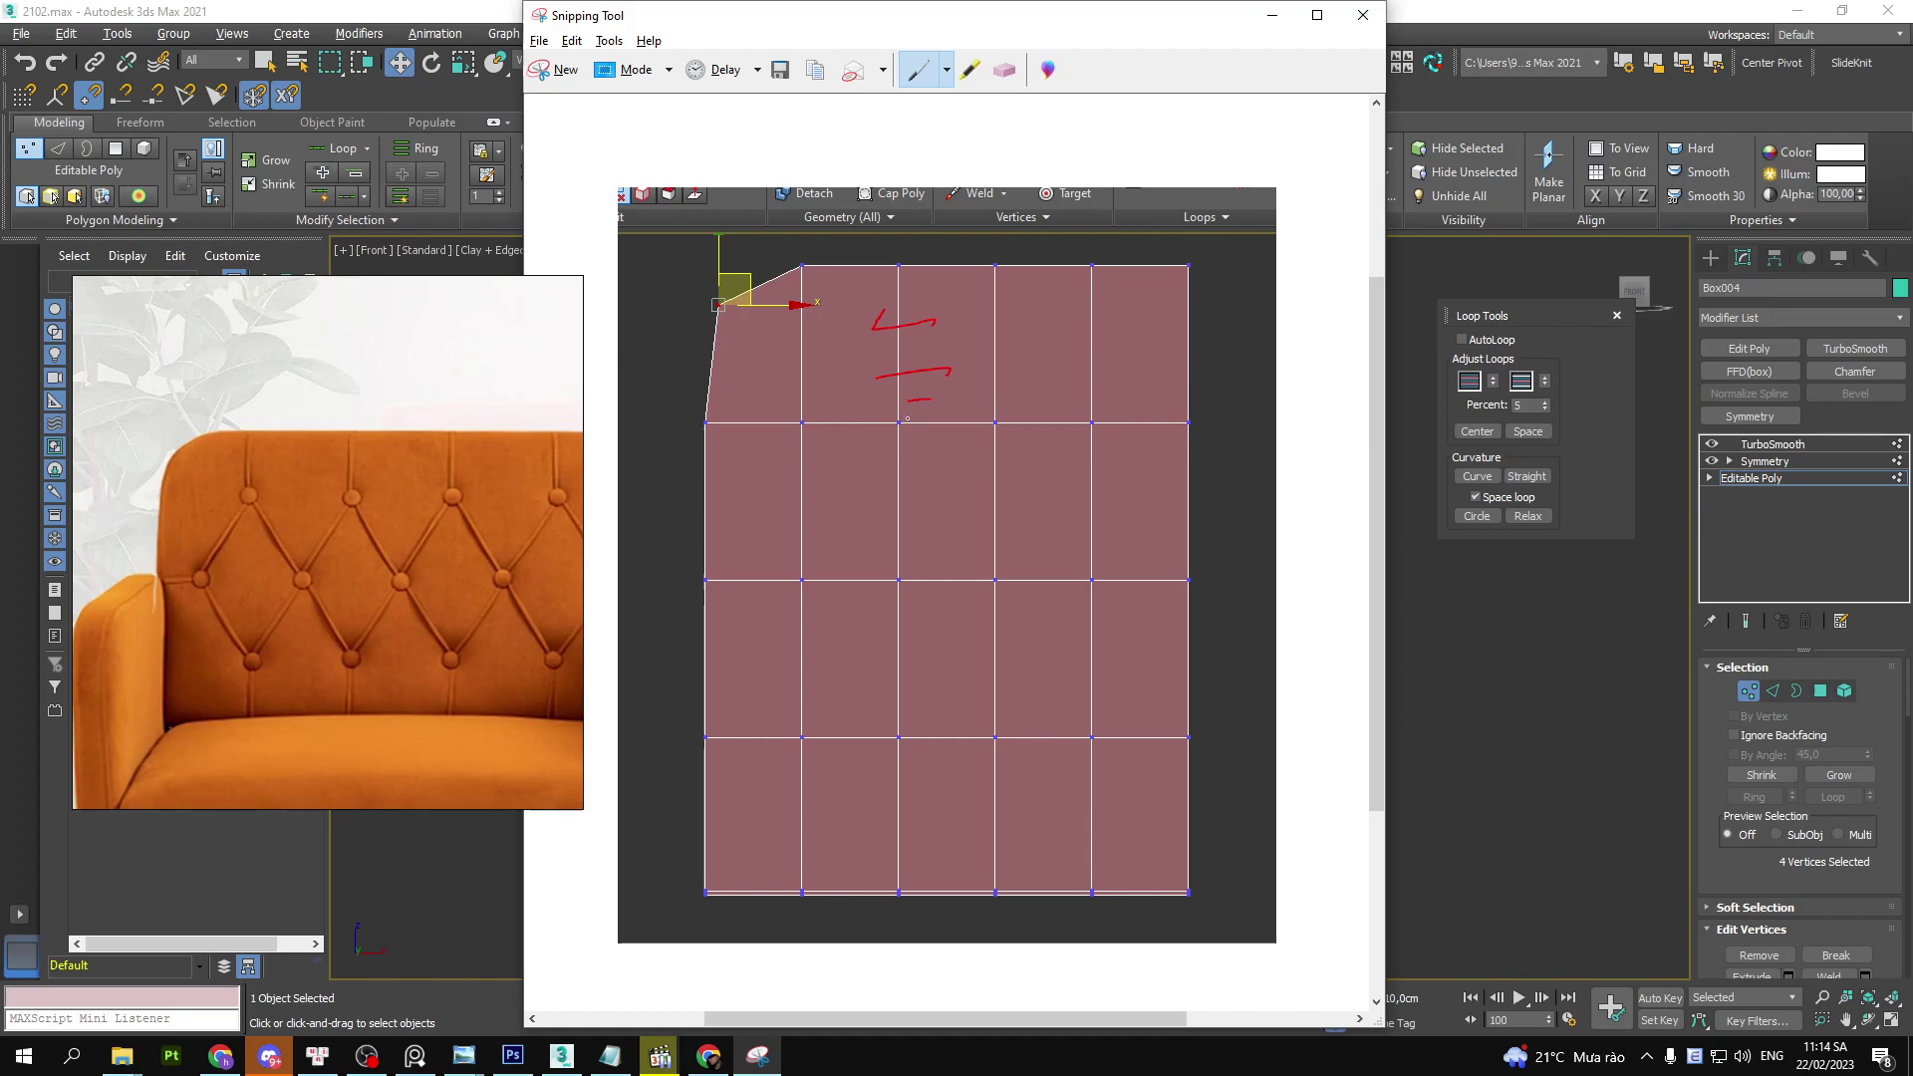
pyautogui.moveTo(848, 422); pyautogui.dragTo(1243, 432)
pyautogui.click(1001, 78)
pyautogui.moveTo(927, 374)
pyautogui.mouseDown()
pyautogui.moveTo(961, 428)
pyautogui.moveTo(900, 298)
pyautogui.mouseUp()
pyautogui.click(917, 70)
# - Draw diamond tufting diagonals and button marks on the captured grid
pyautogui.moveTo(903, 422)
pyautogui.mouseDown()
pyautogui.moveTo(811, 558)
pyautogui.moveTo(887, 689)
pyautogui.moveTo(993, 585)
pyautogui.moveTo(900, 446)
pyautogui.mouseUp()
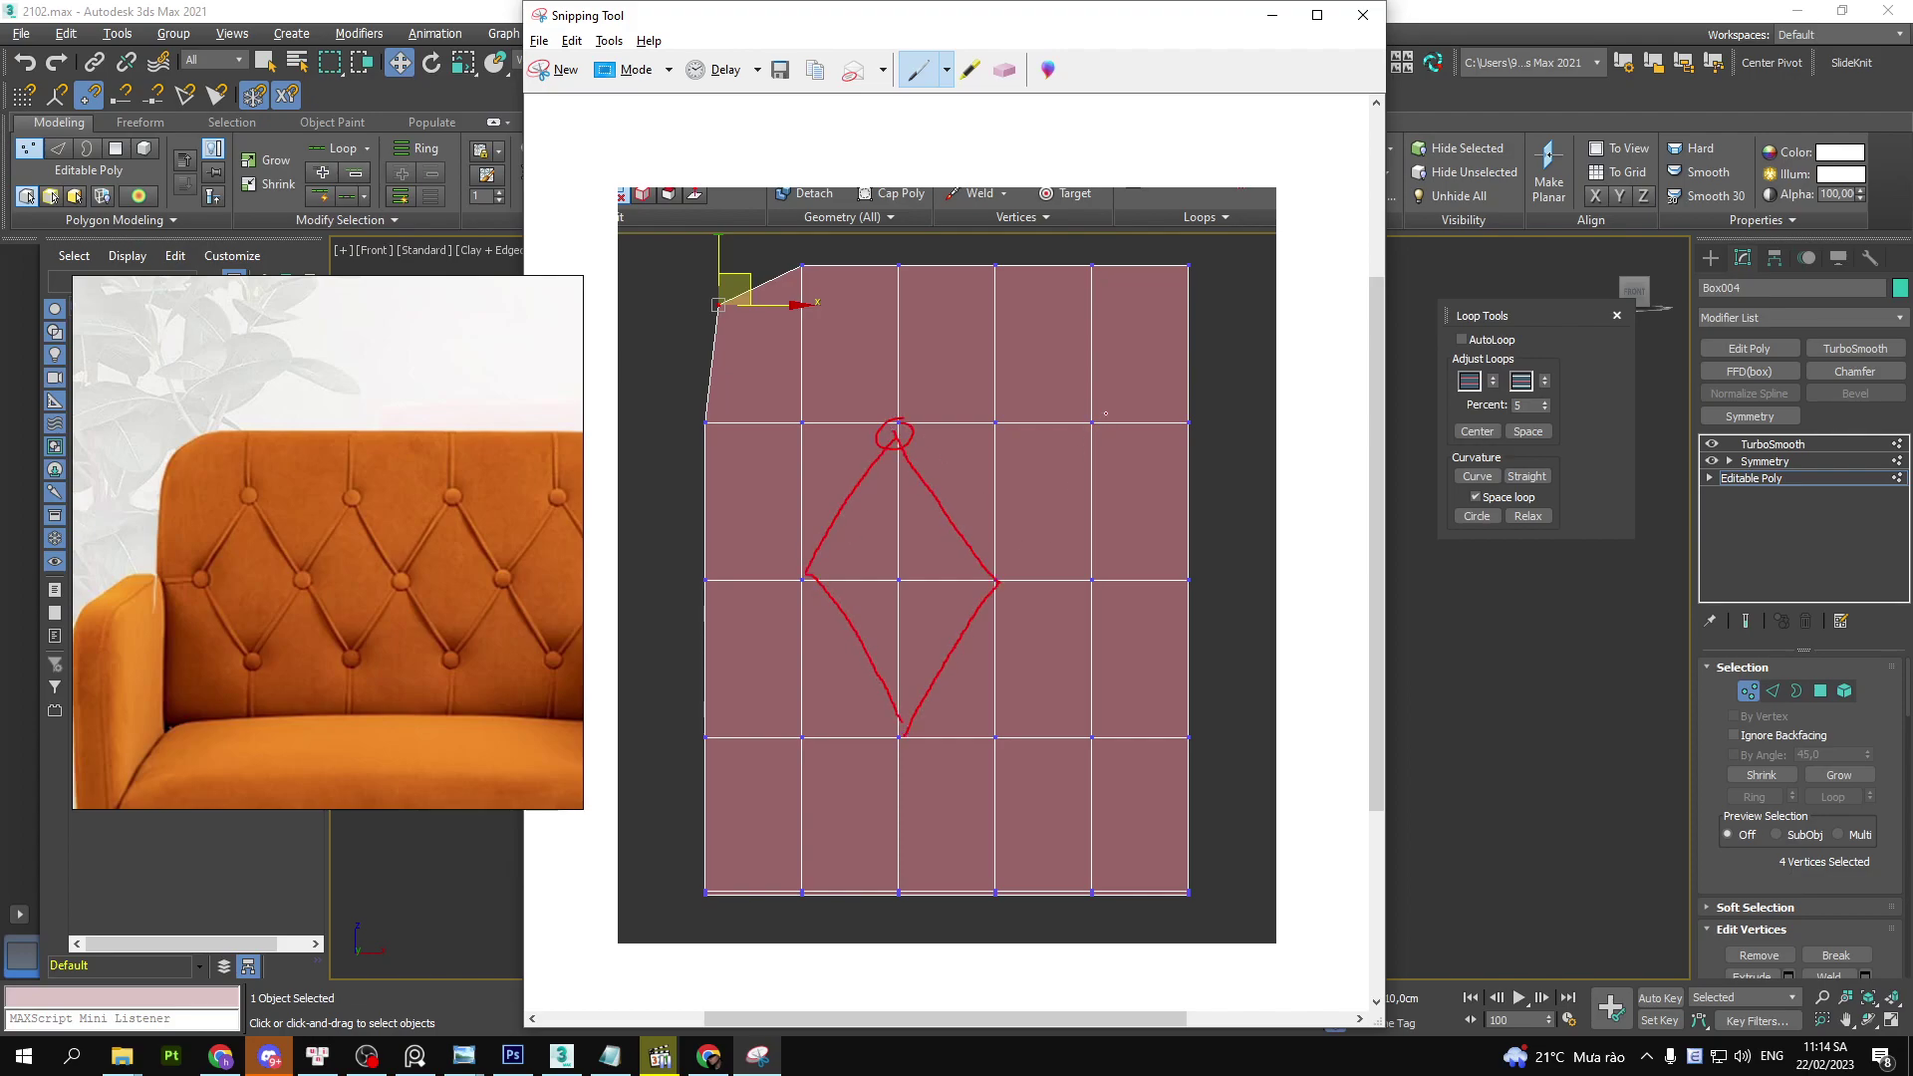
pyautogui.moveTo(1101, 405); pyautogui.dragTo(1110, 423)
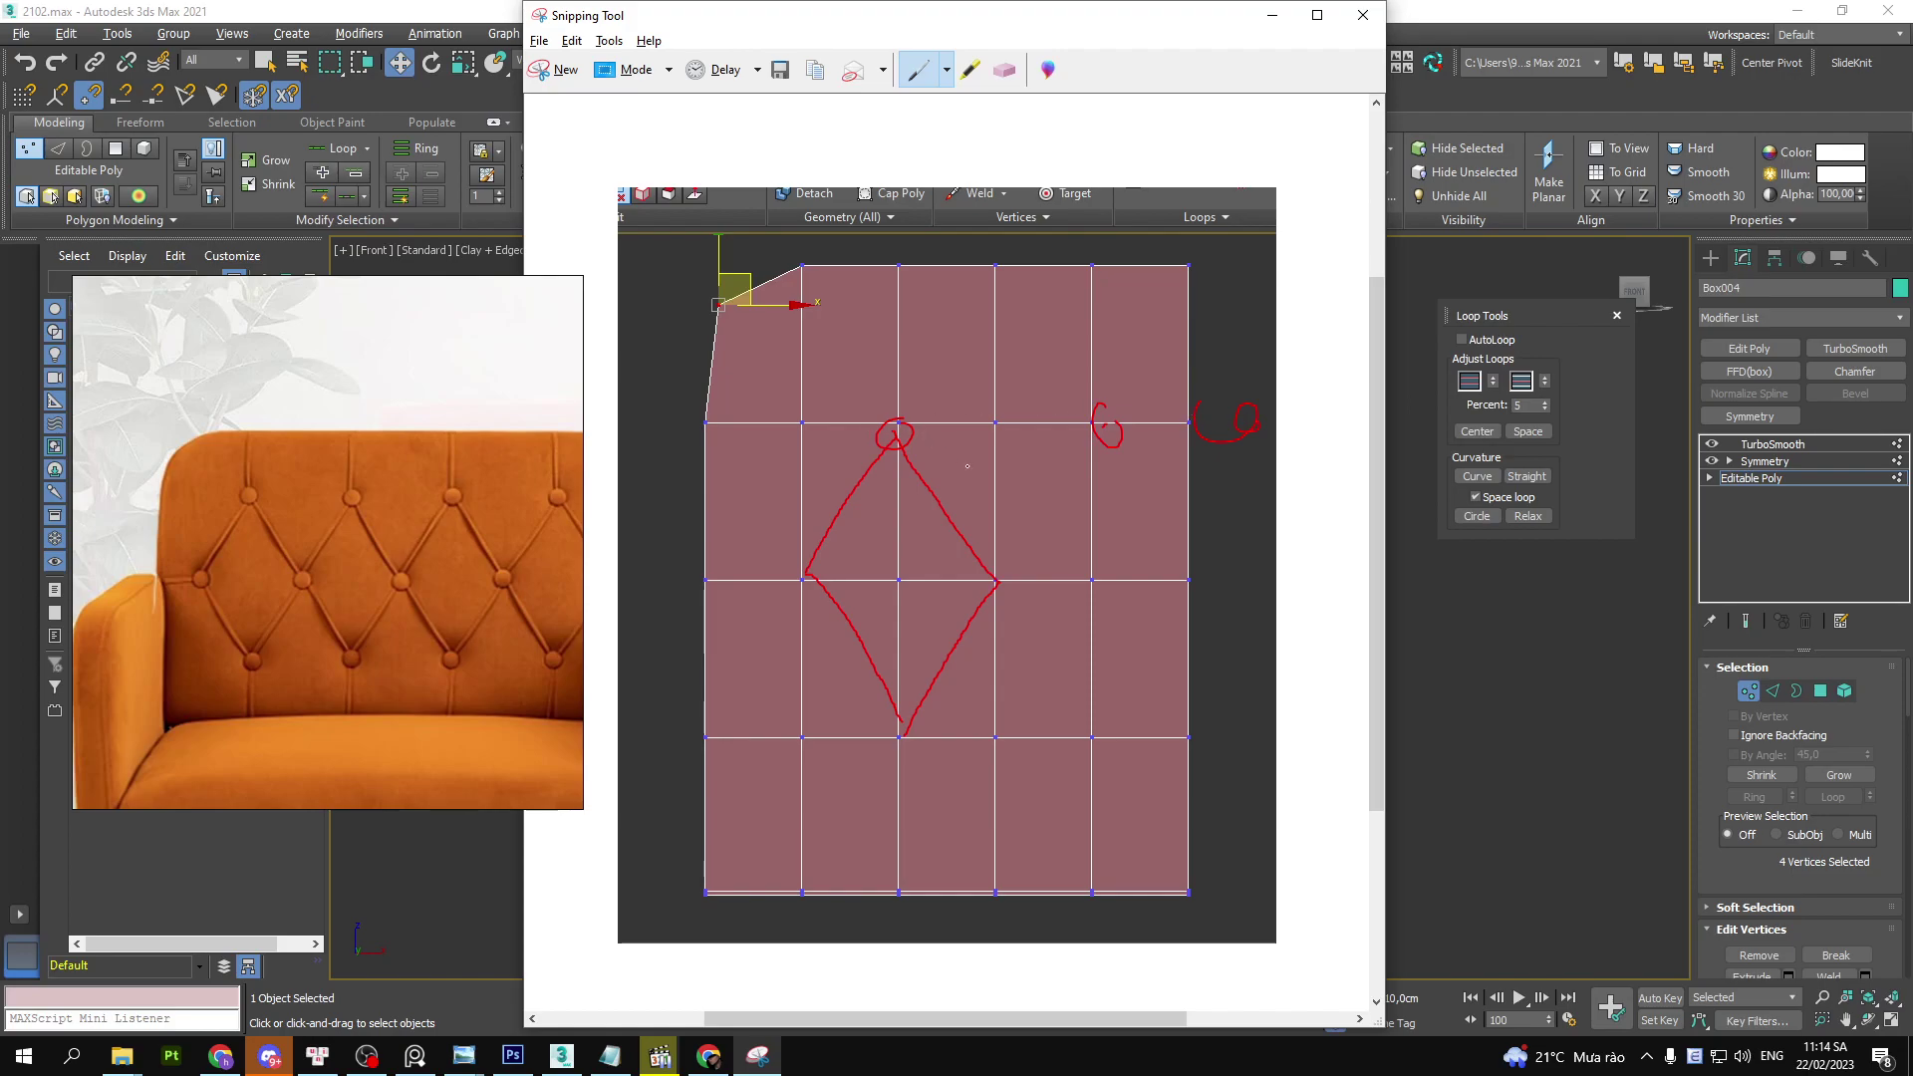
pyautogui.moveTo(1077, 450); pyautogui.dragTo(1090, 435)
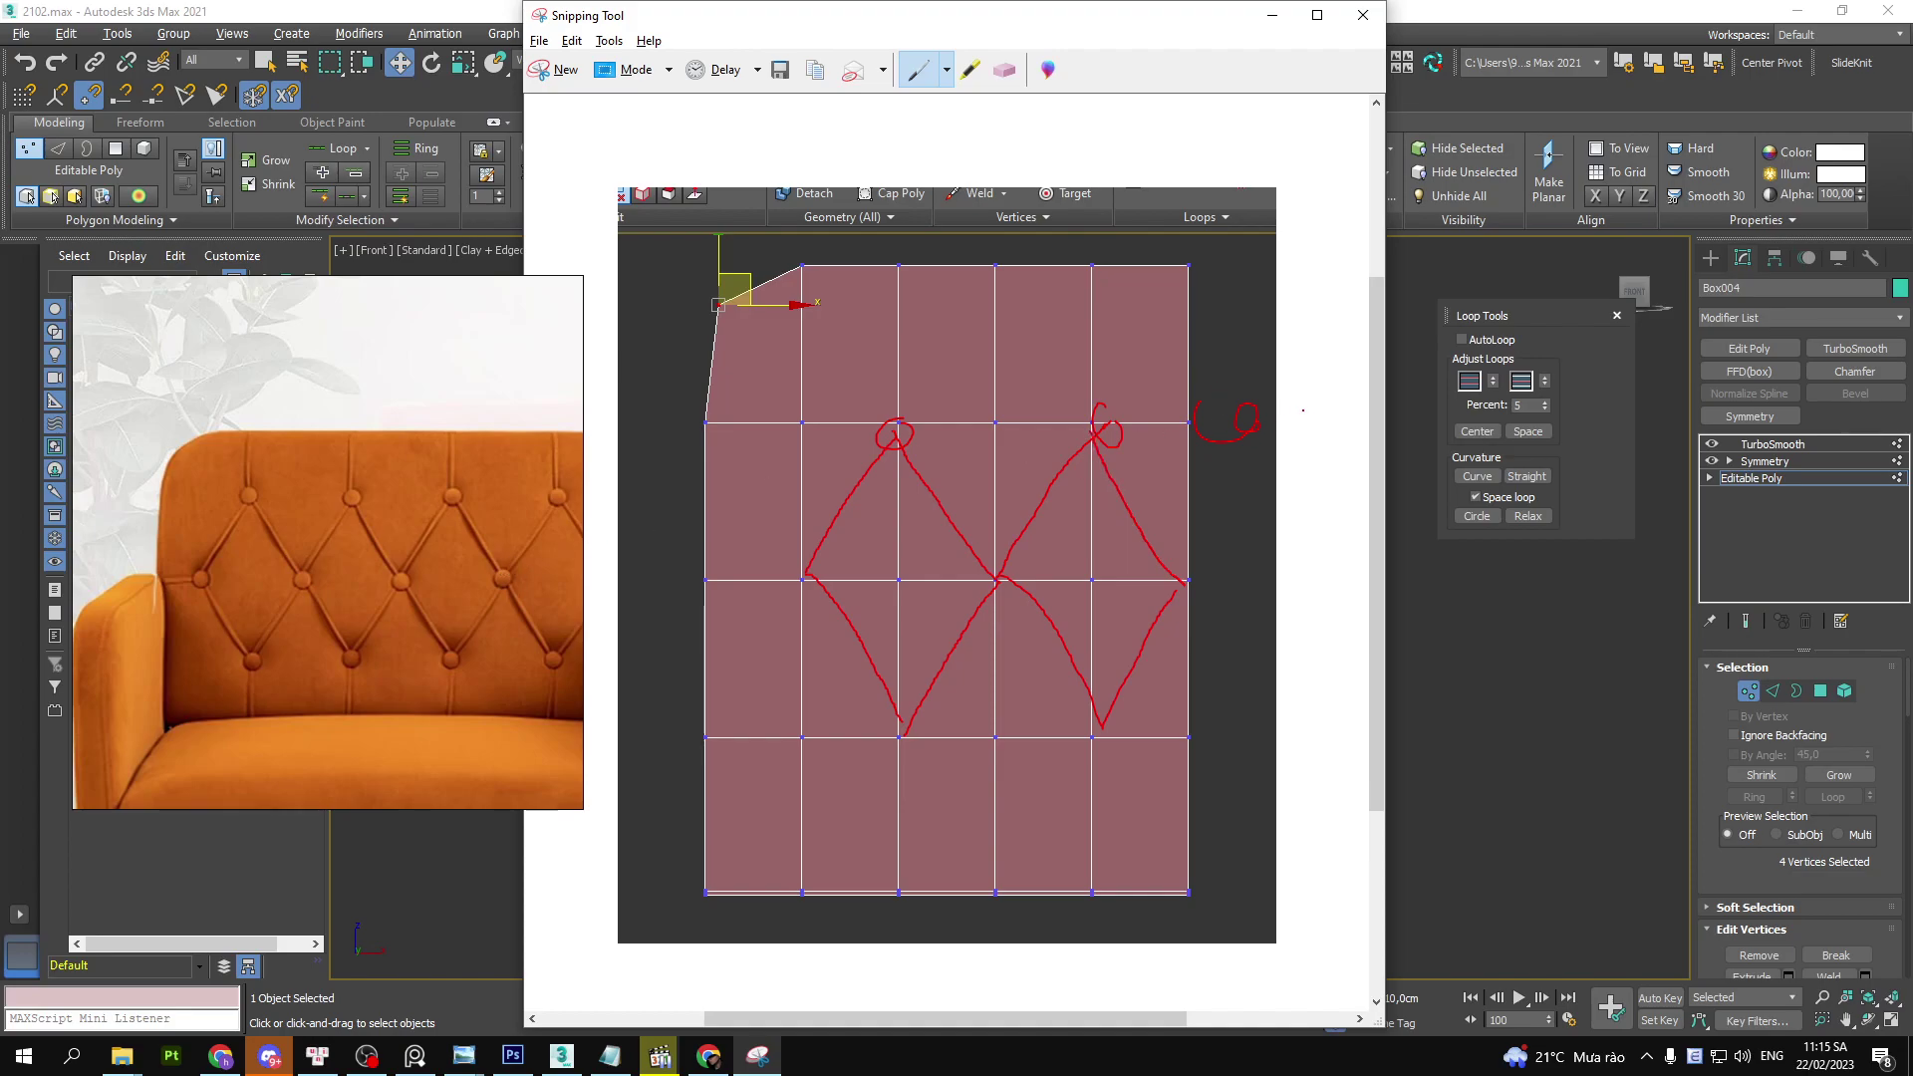
pyautogui.moveTo(1303, 409); pyautogui.dragTo(1336, 425)
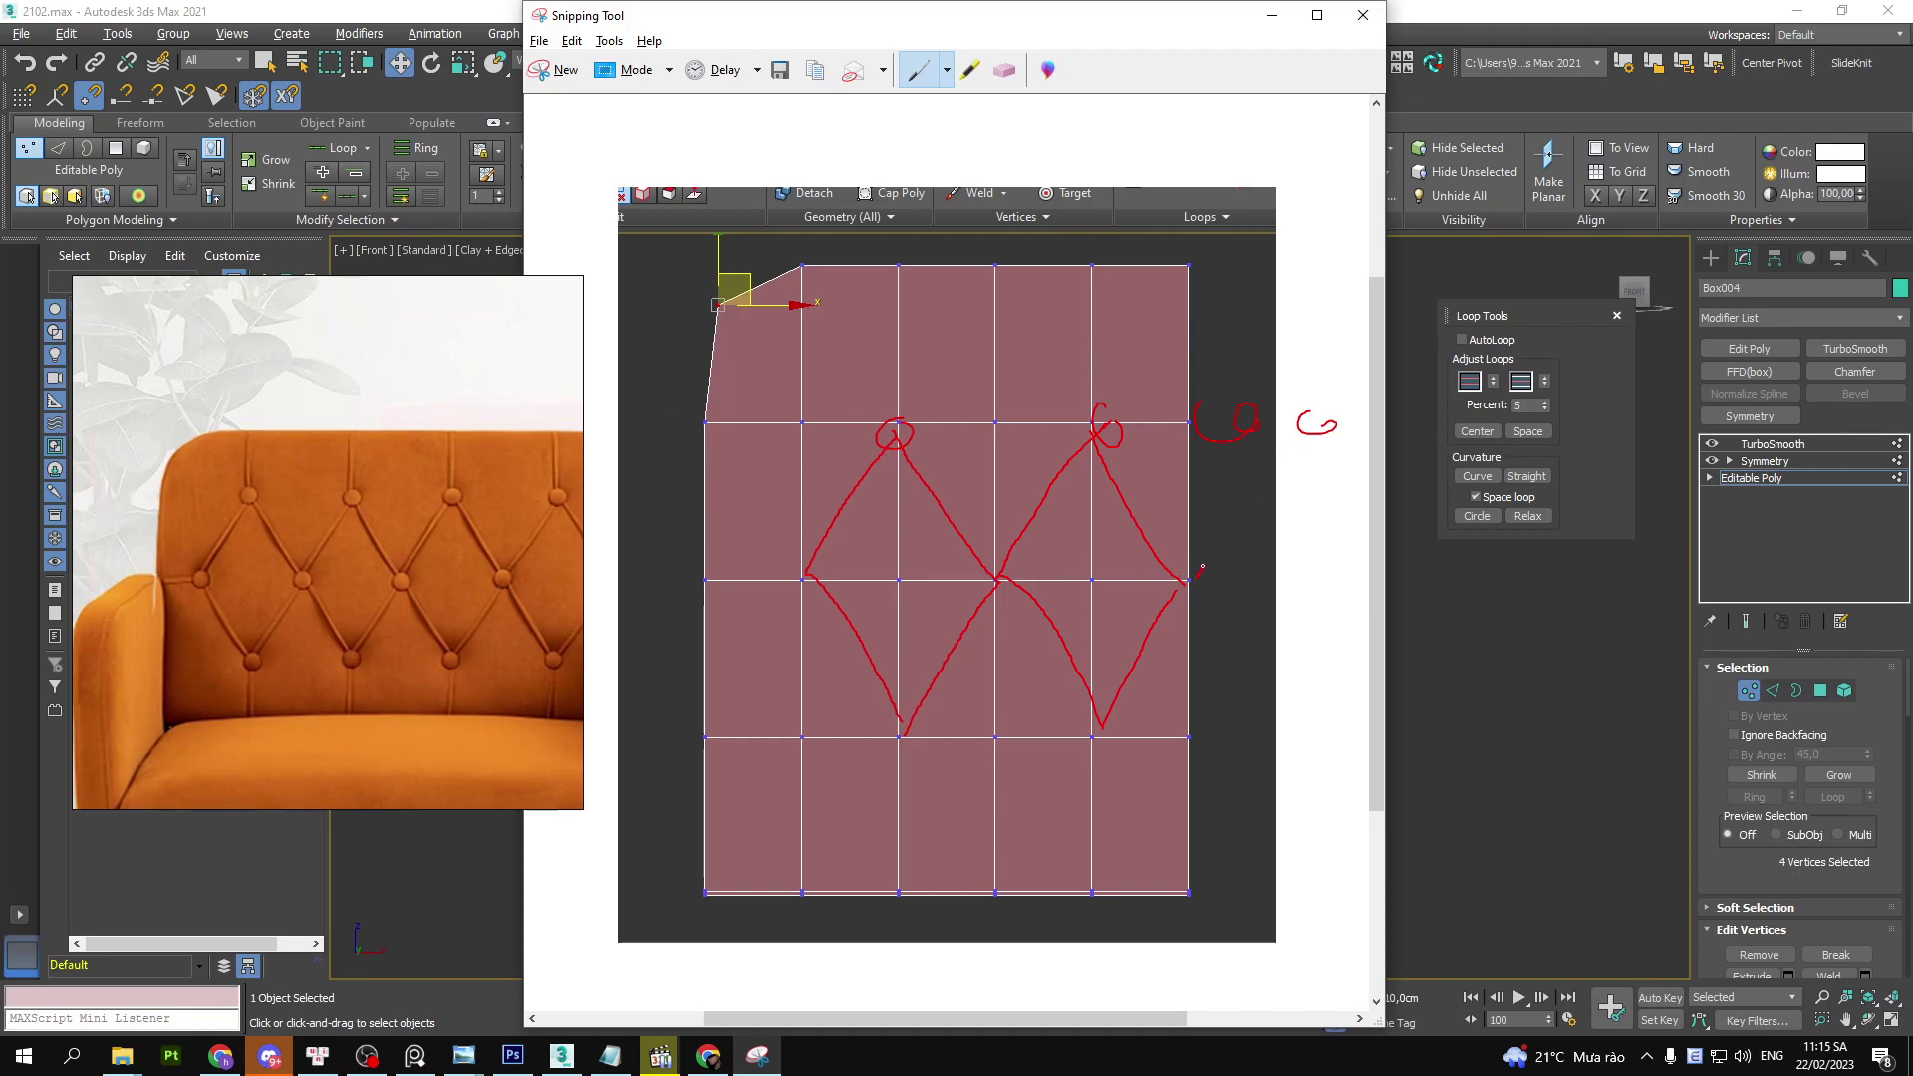
pyautogui.moveTo(1201, 566); pyautogui.dragTo(1306, 418)
pyautogui.moveTo(1214, 589); pyautogui.dragTo(1330, 729)
# - Circle the remaining button points and move the capture window aside to the right
pyautogui.moveTo(1100, 406); pyautogui.dragTo(1108, 424)
pyautogui.moveTo(821, 563); pyautogui.dragTo(825, 576)
pyautogui.moveTo(905, 710); pyautogui.dragTo(922, 745)
pyautogui.moveTo(1096, 713); pyautogui.dragTo(1116, 710)
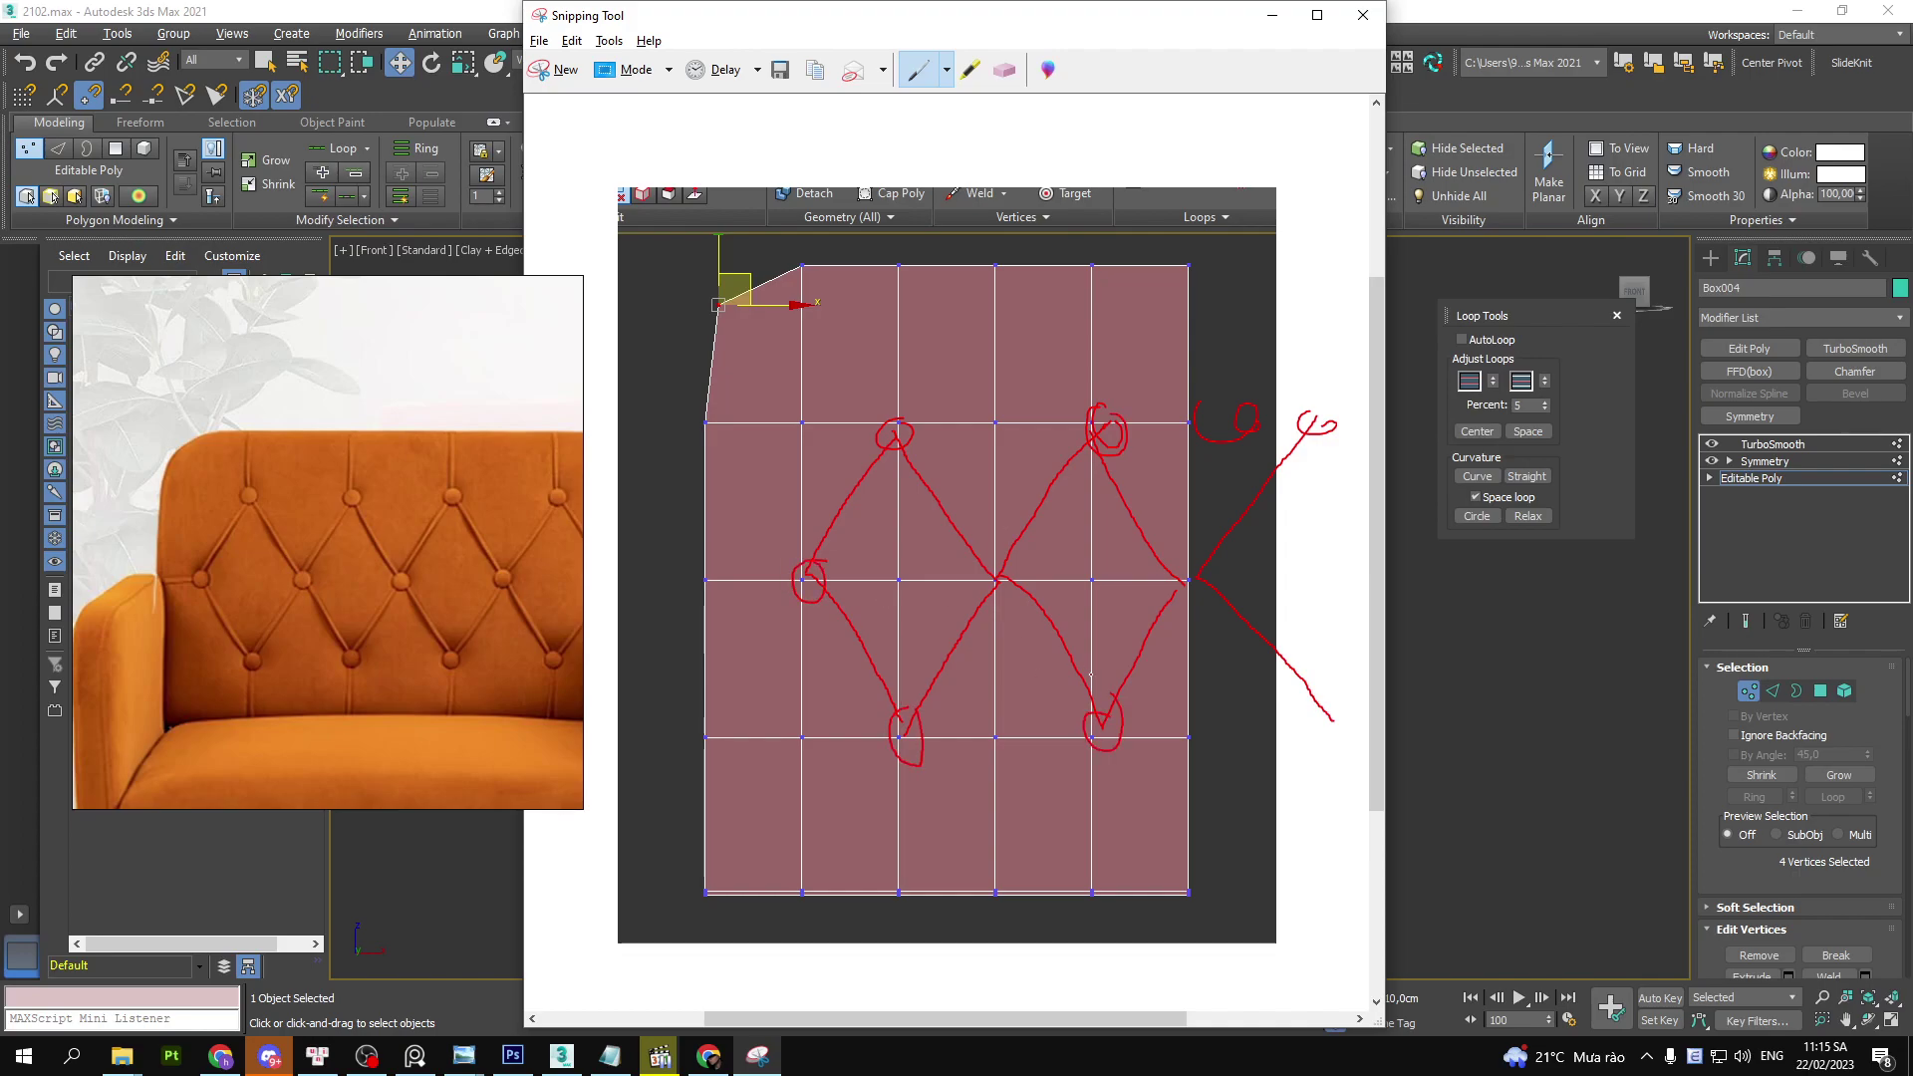
pyautogui.moveTo(1020, 583); pyautogui.dragTo(1026, 556)
pyautogui.moveTo(1086, 24)
pyautogui.mouseDown()
pyautogui.moveTo(1591, 8)
pyautogui.moveTo(1683, 196)
pyautogui.mouseUp()
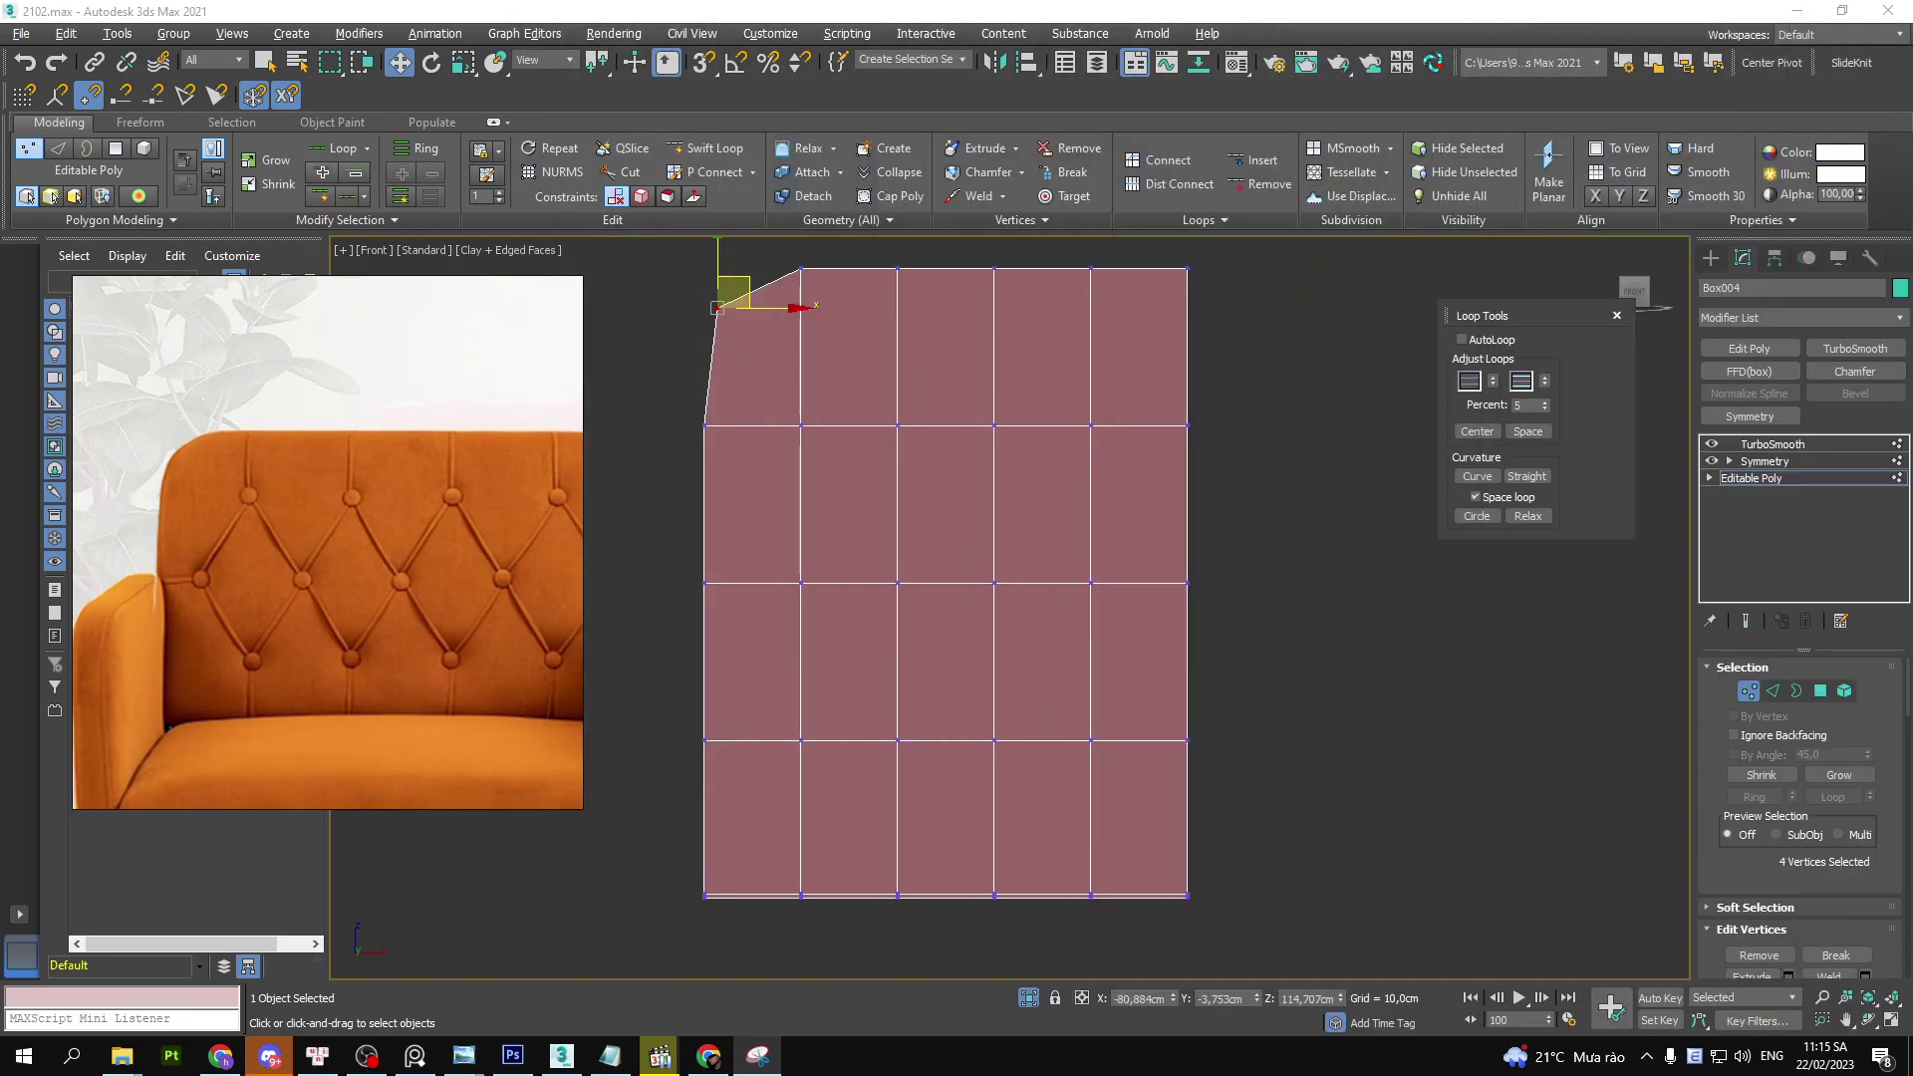
# - Enter Vertex mode on the base mesh, check the panel's depth, and return to a clear Front view
pyautogui.click(1750, 479)
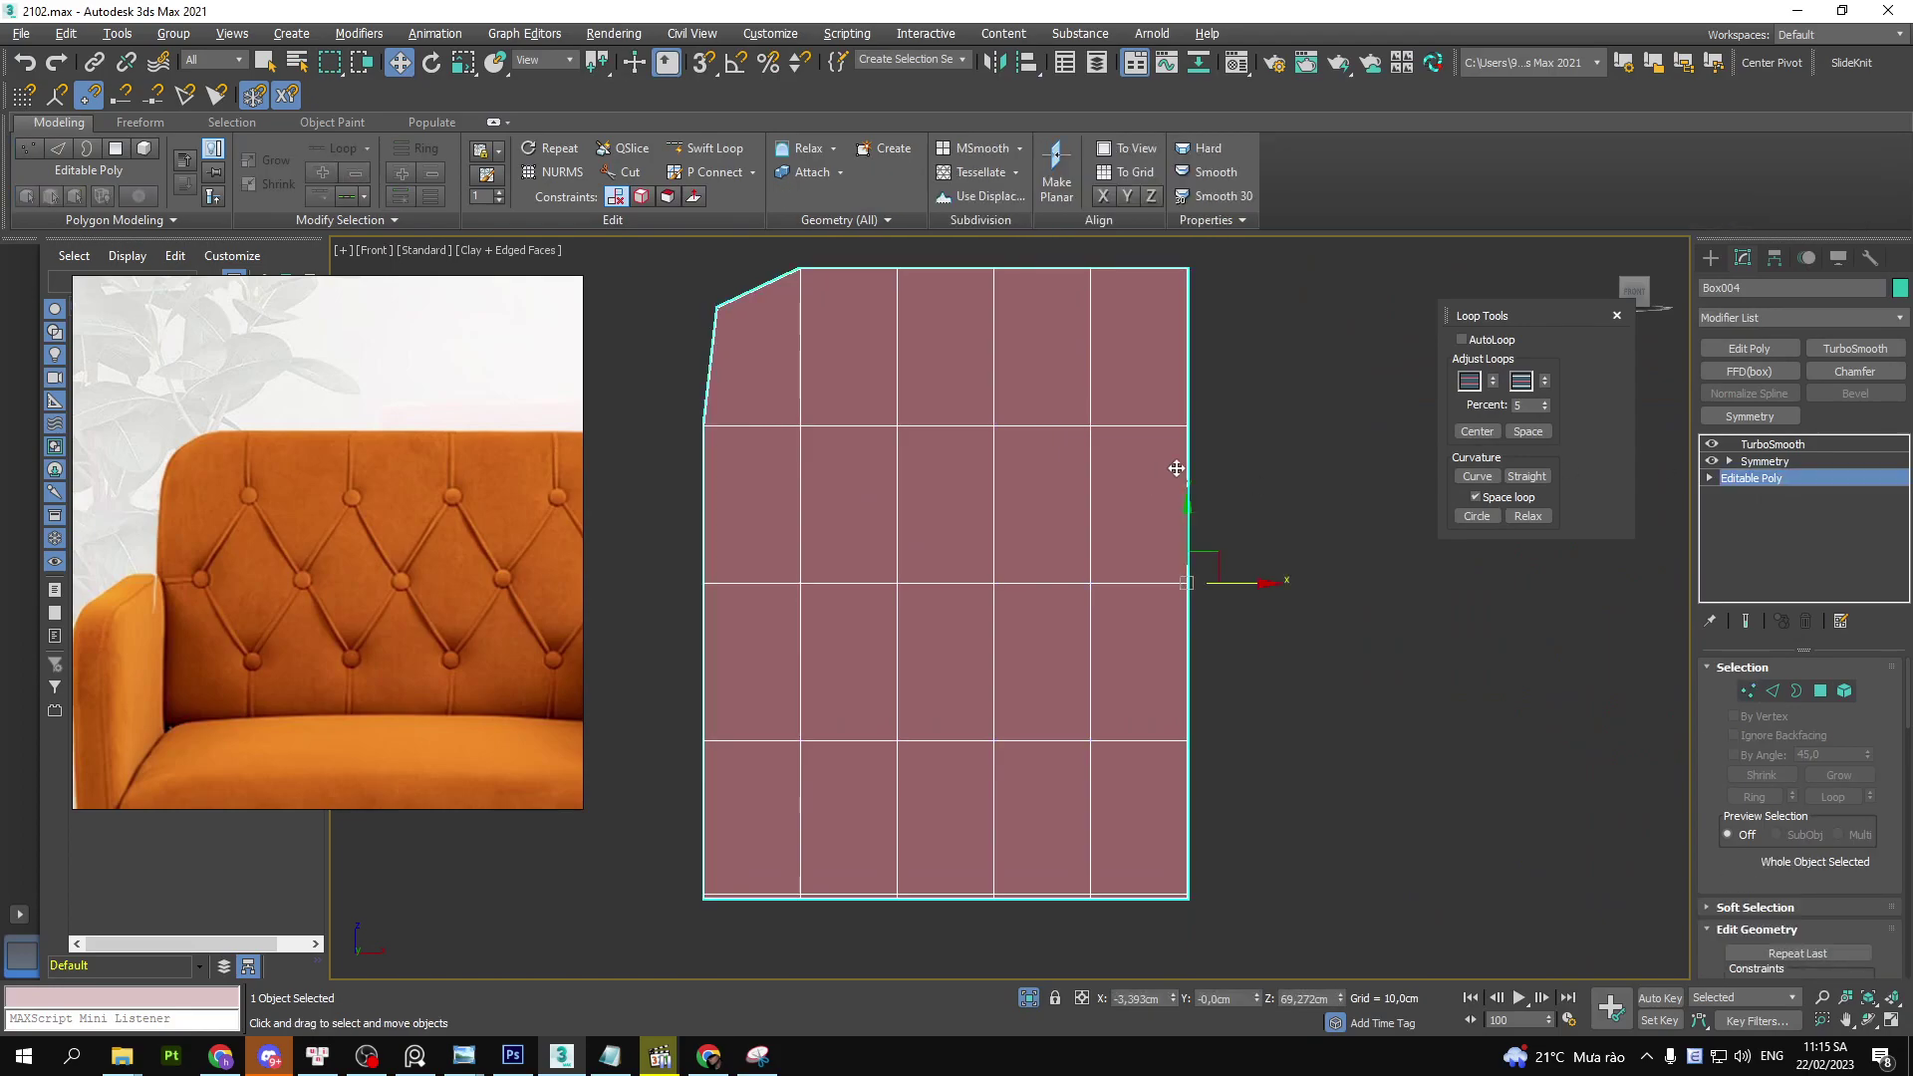
pyautogui.press('1')
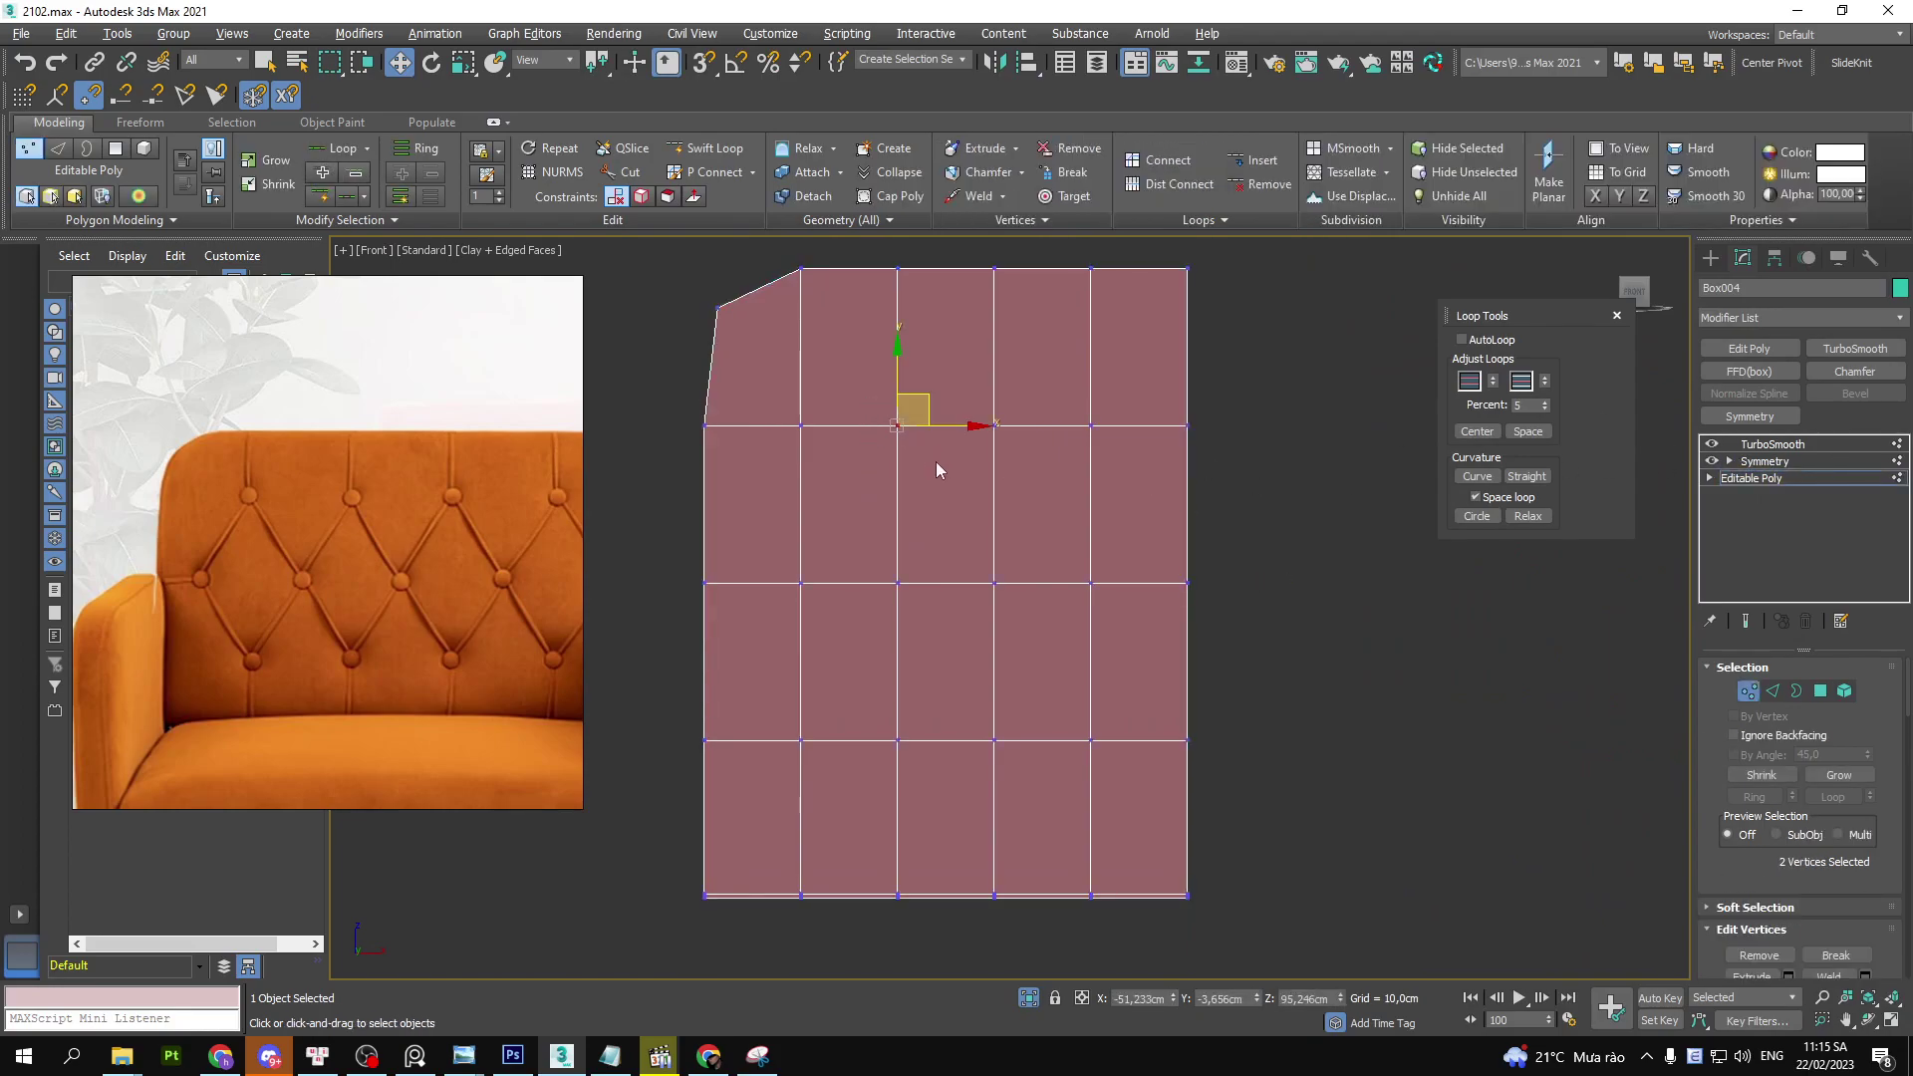
pyautogui.click(902, 426)
pyautogui.keyDown('alt'); pyautogui.moveTo(902, 427); pyautogui.dragTo(1055, 448, button='middle'); pyautogui.keyUp('alt')
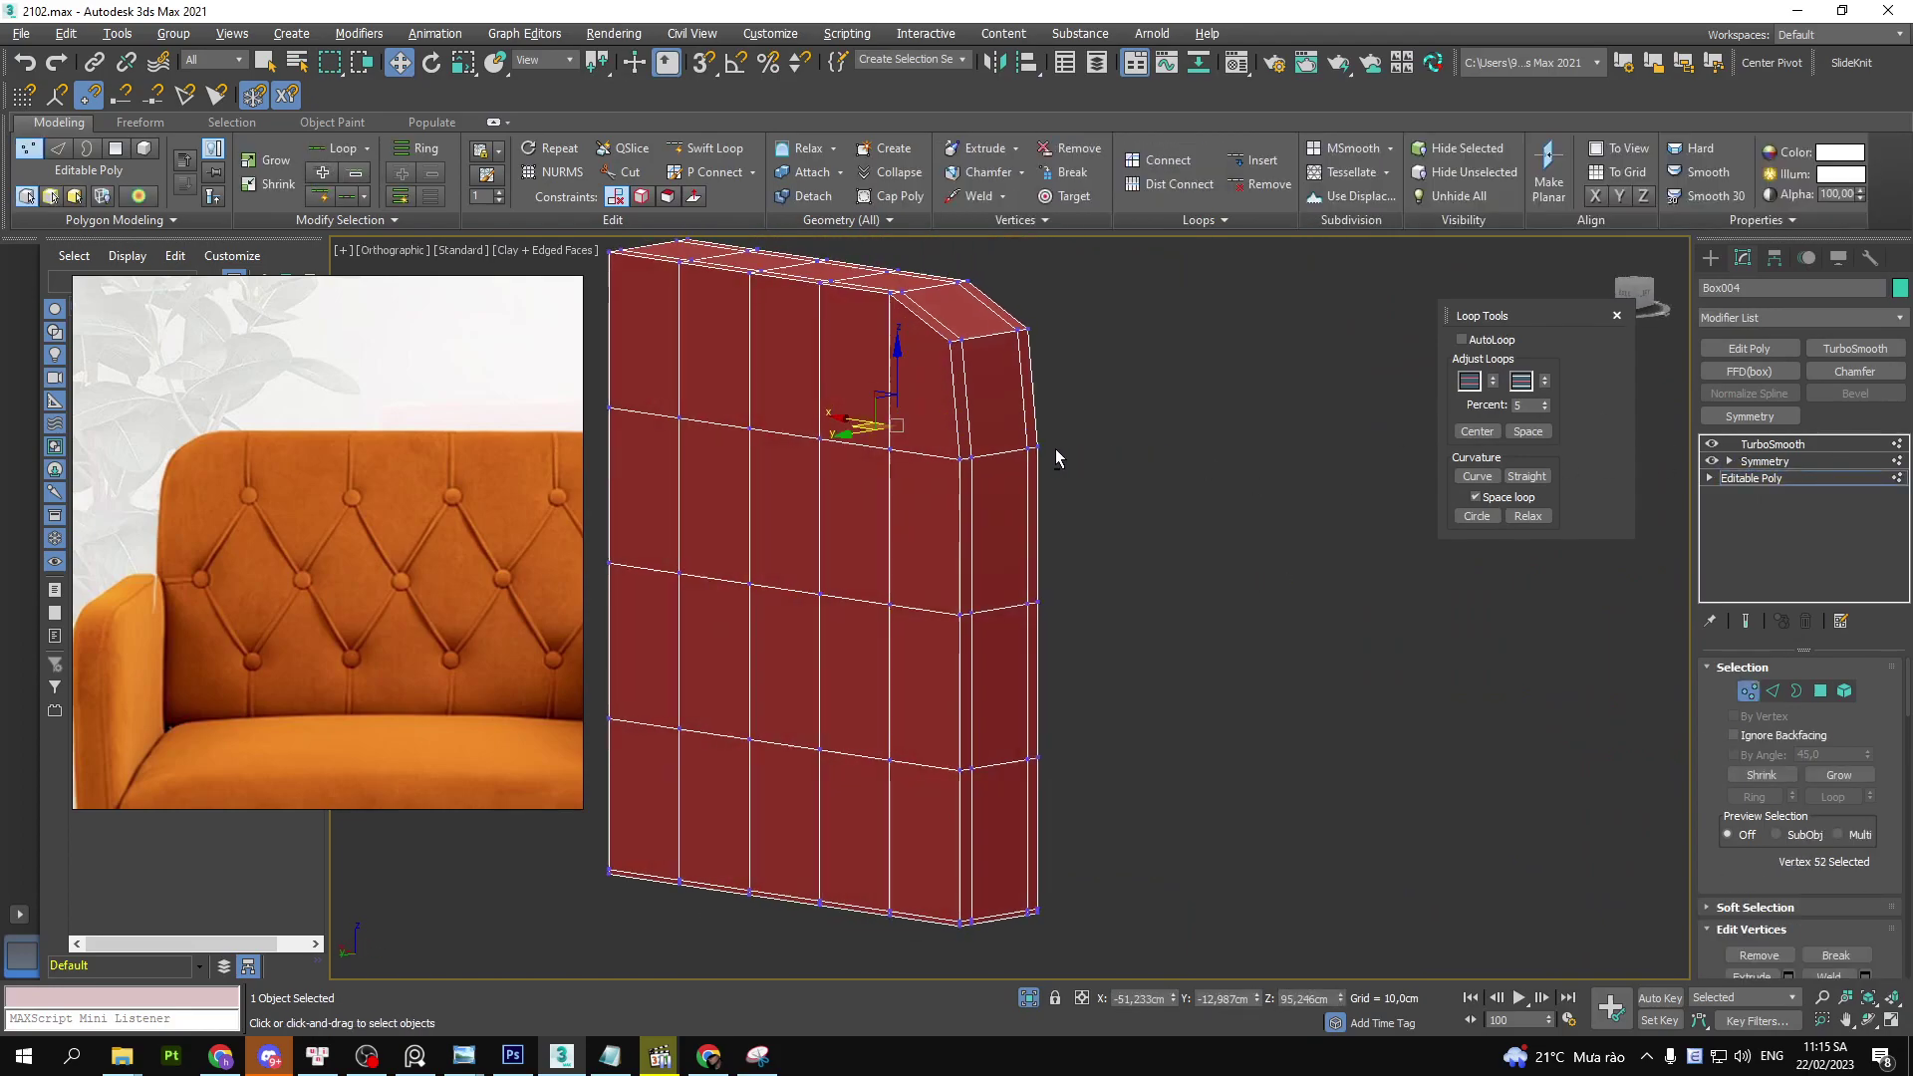
pyautogui.press('f')
pyautogui.scroll(2, 989, 683)
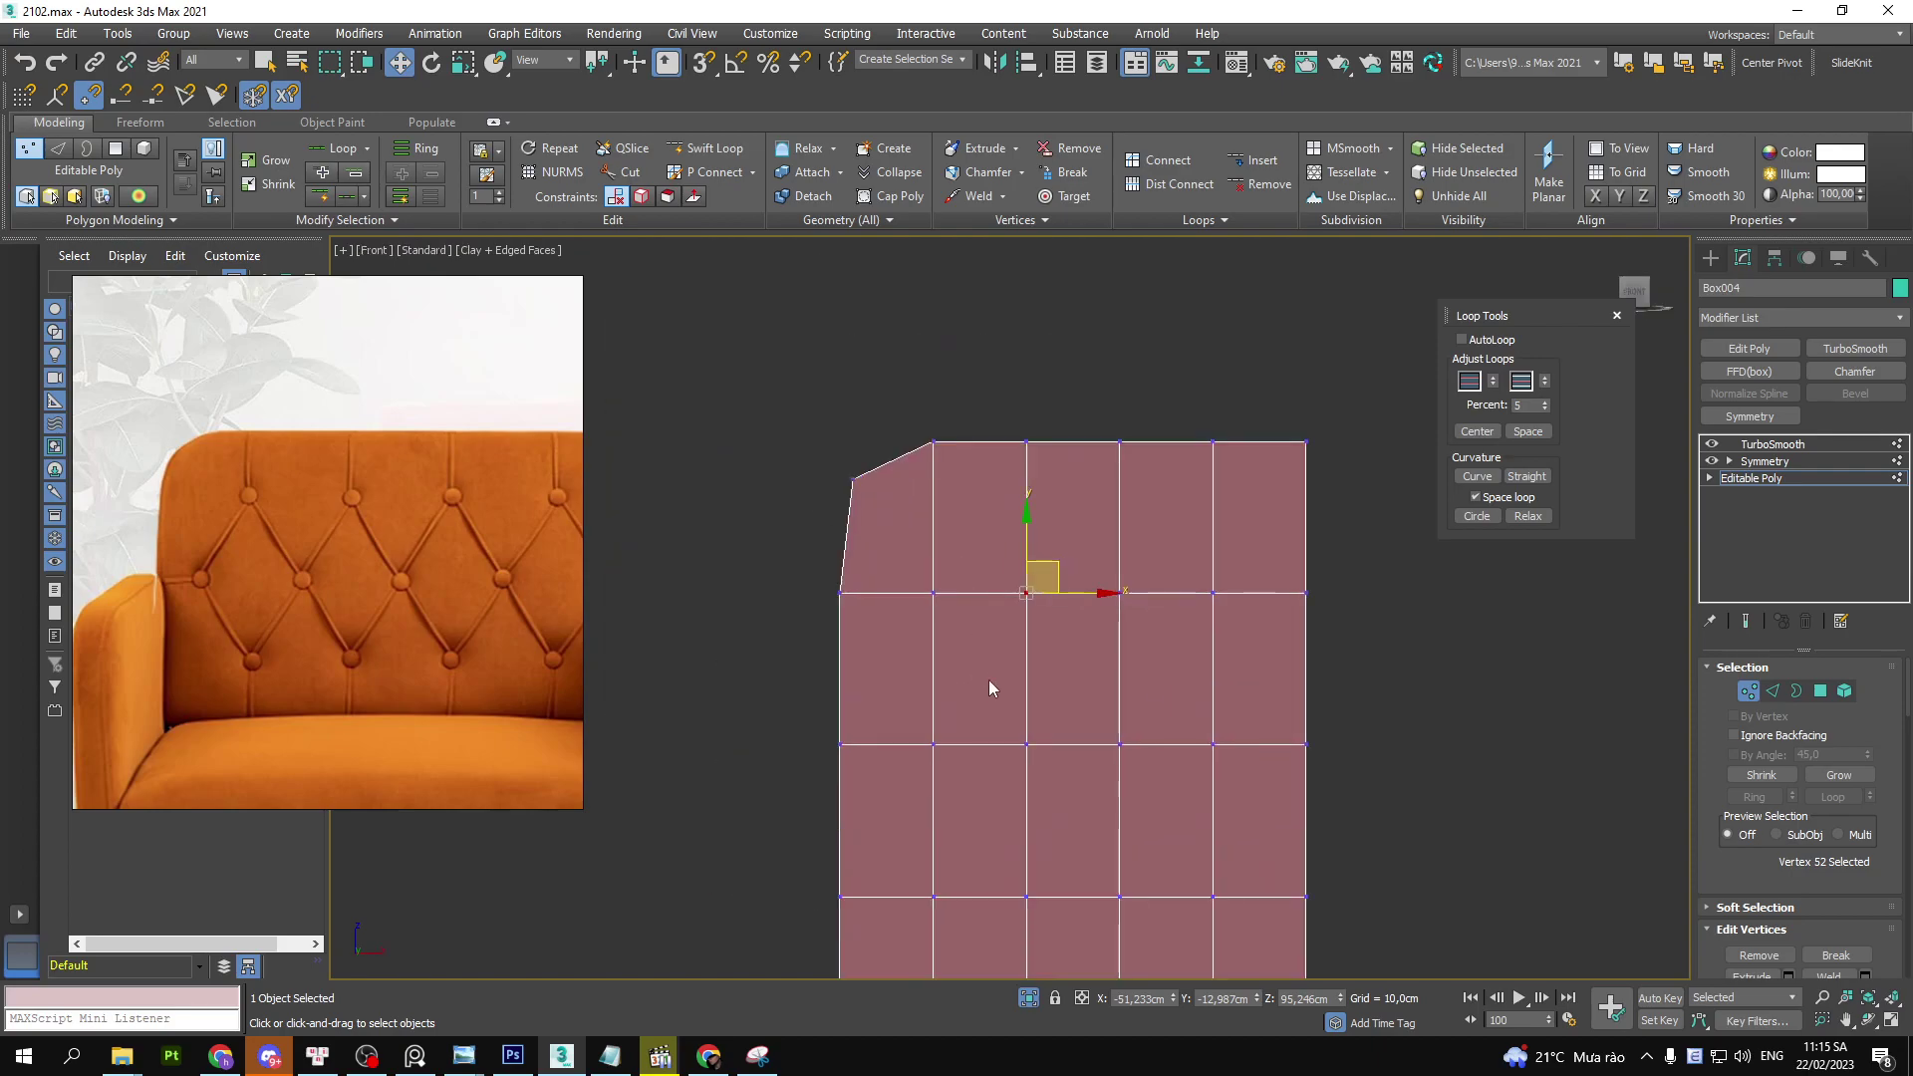
pyautogui.click(1049, 506)
# - Select seven staggered button vertices across the Front view grid
pyautogui.click(984, 477)
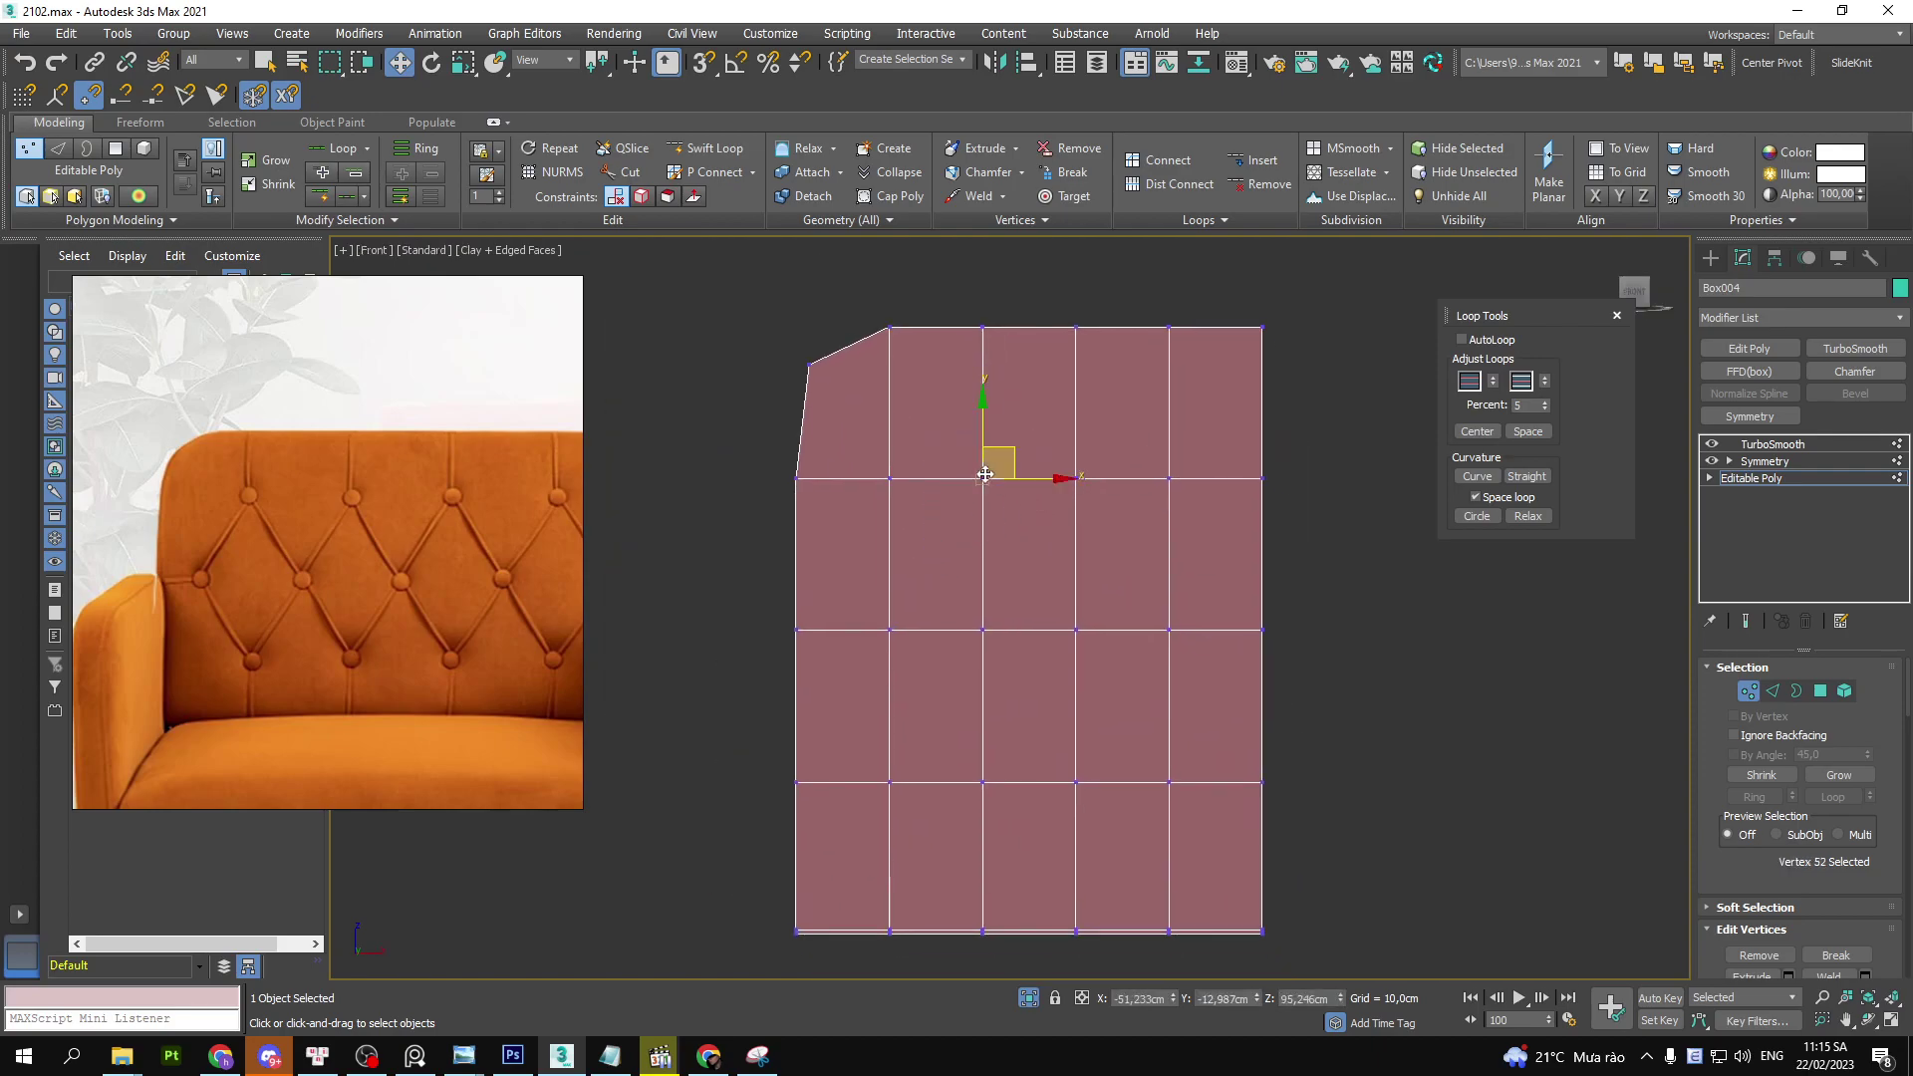
pyautogui.keyDown('ctrl'); pyautogui.click(889, 630); pyautogui.keyUp('ctrl')
pyautogui.keyDown('ctrl'); pyautogui.click(983, 782); pyautogui.keyUp('ctrl')
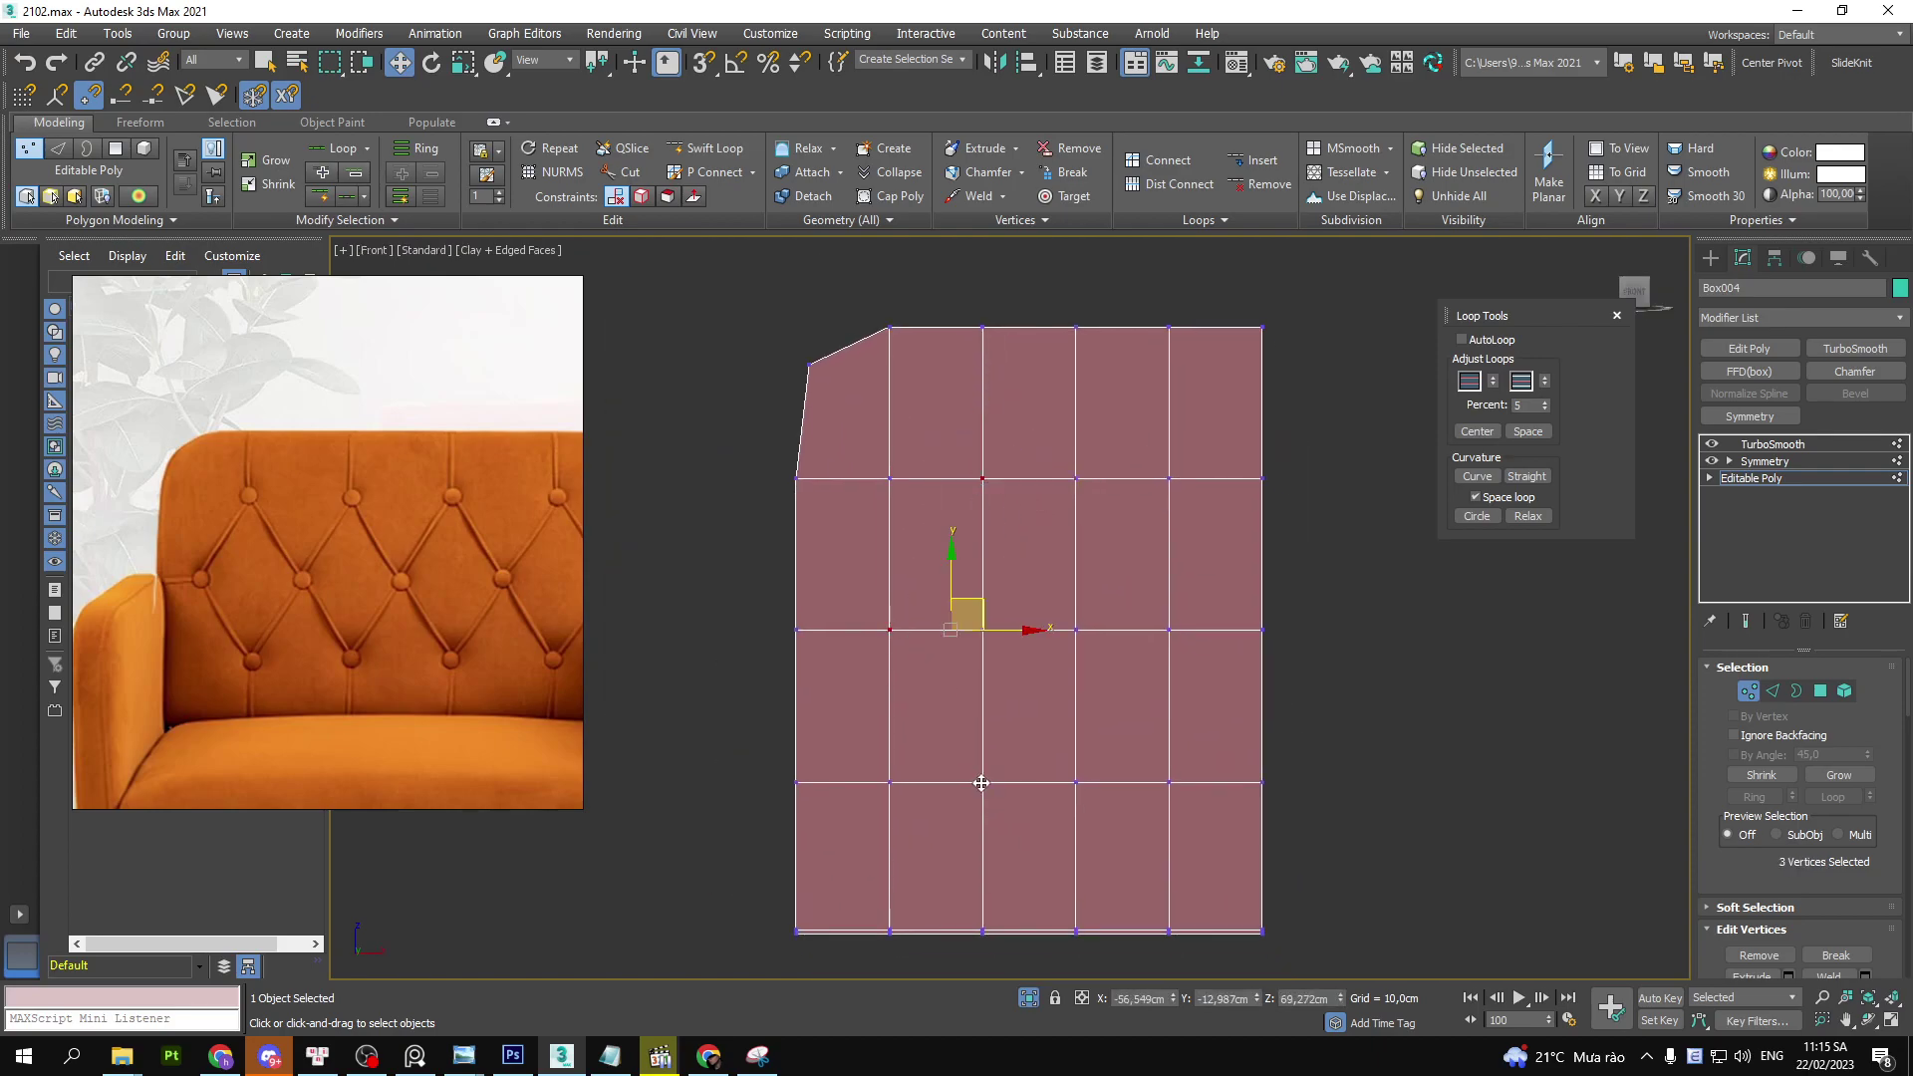
pyautogui.keyDown('ctrl'); pyautogui.click(1076, 629); pyautogui.keyUp('ctrl')
pyautogui.keyDown('ctrl'); pyautogui.click(1169, 782); pyautogui.keyUp('ctrl')
pyautogui.keyDown('ctrl'); pyautogui.click(1168, 478); pyautogui.keyUp('ctrl')
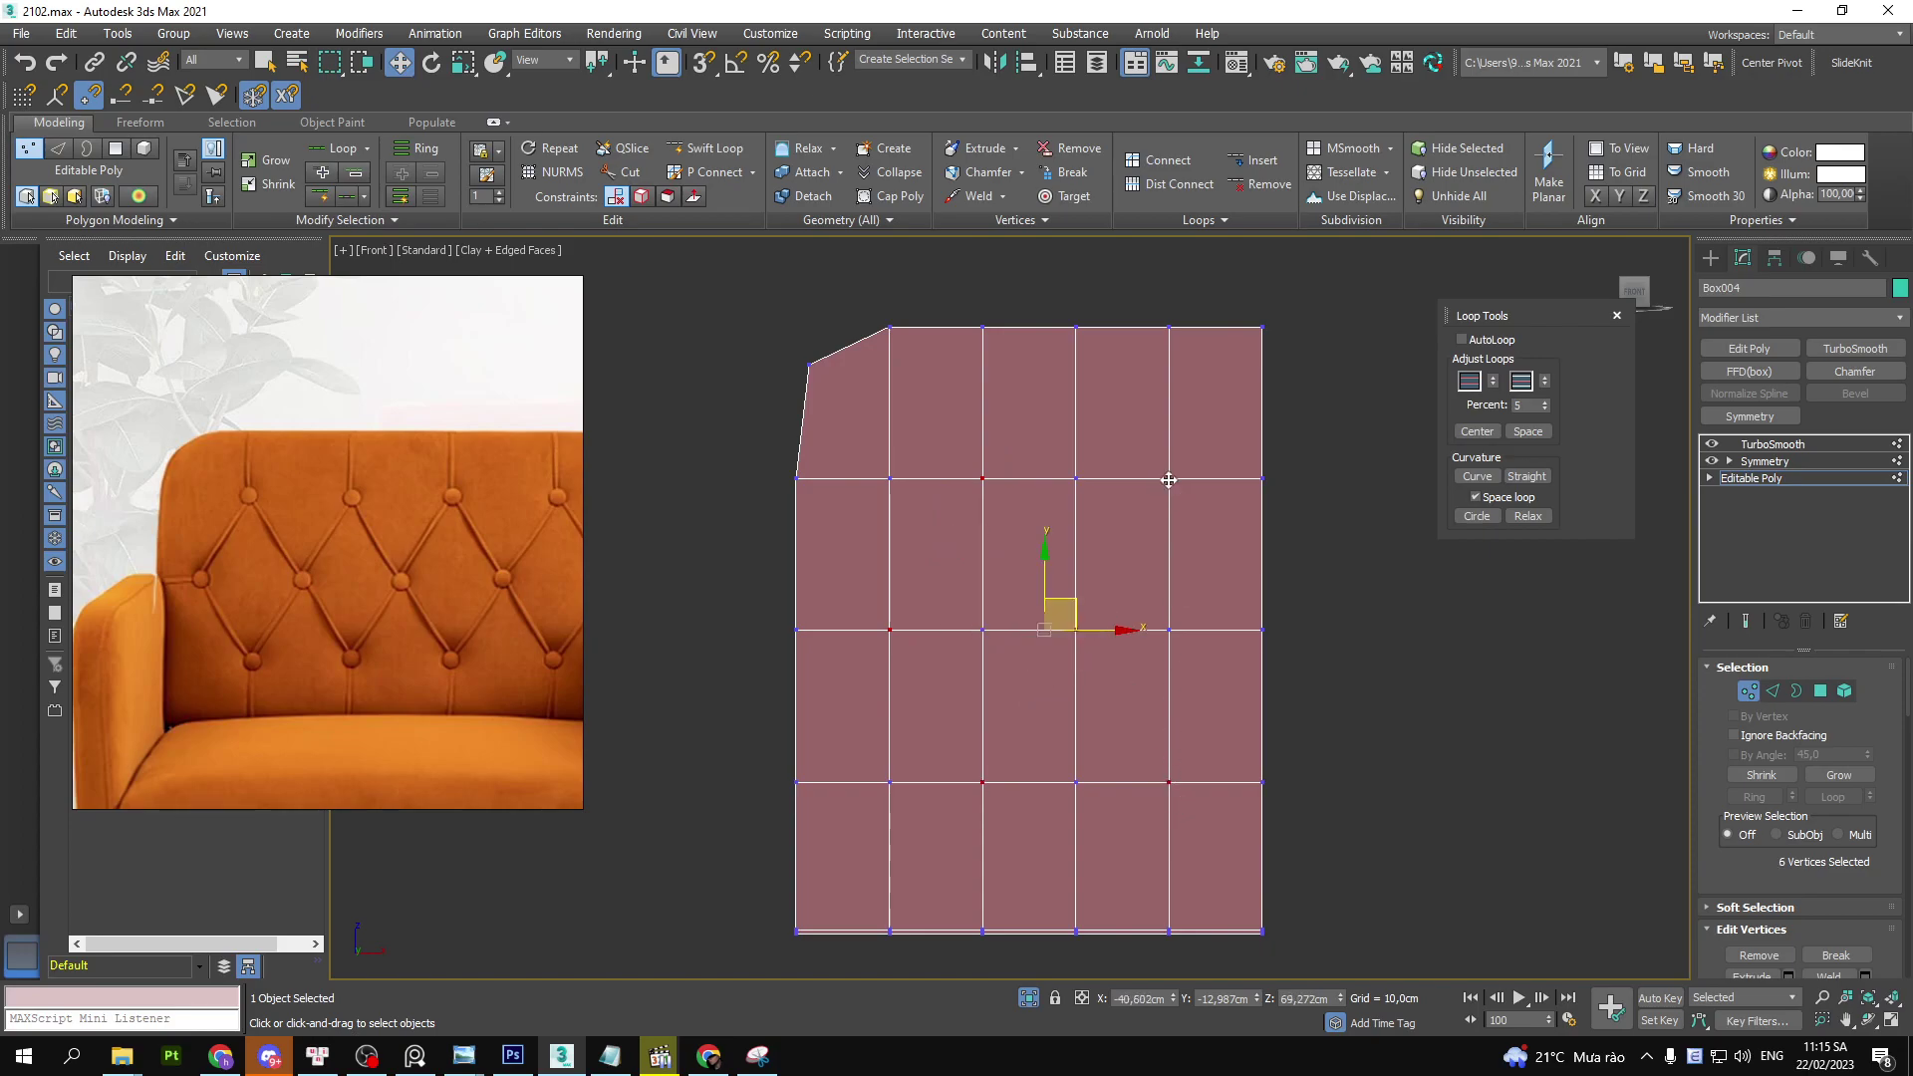
pyautogui.keyDown('ctrl'); pyautogui.click(1262, 629); pyautogui.keyUp('ctrl')
pyautogui.keyDown('alt'); pyautogui.moveTo(1301, 632); pyautogui.dragTo(1228, 667, button='middle'); pyautogui.keyUp('alt')
pyautogui.scroll(5, 1215, 687)
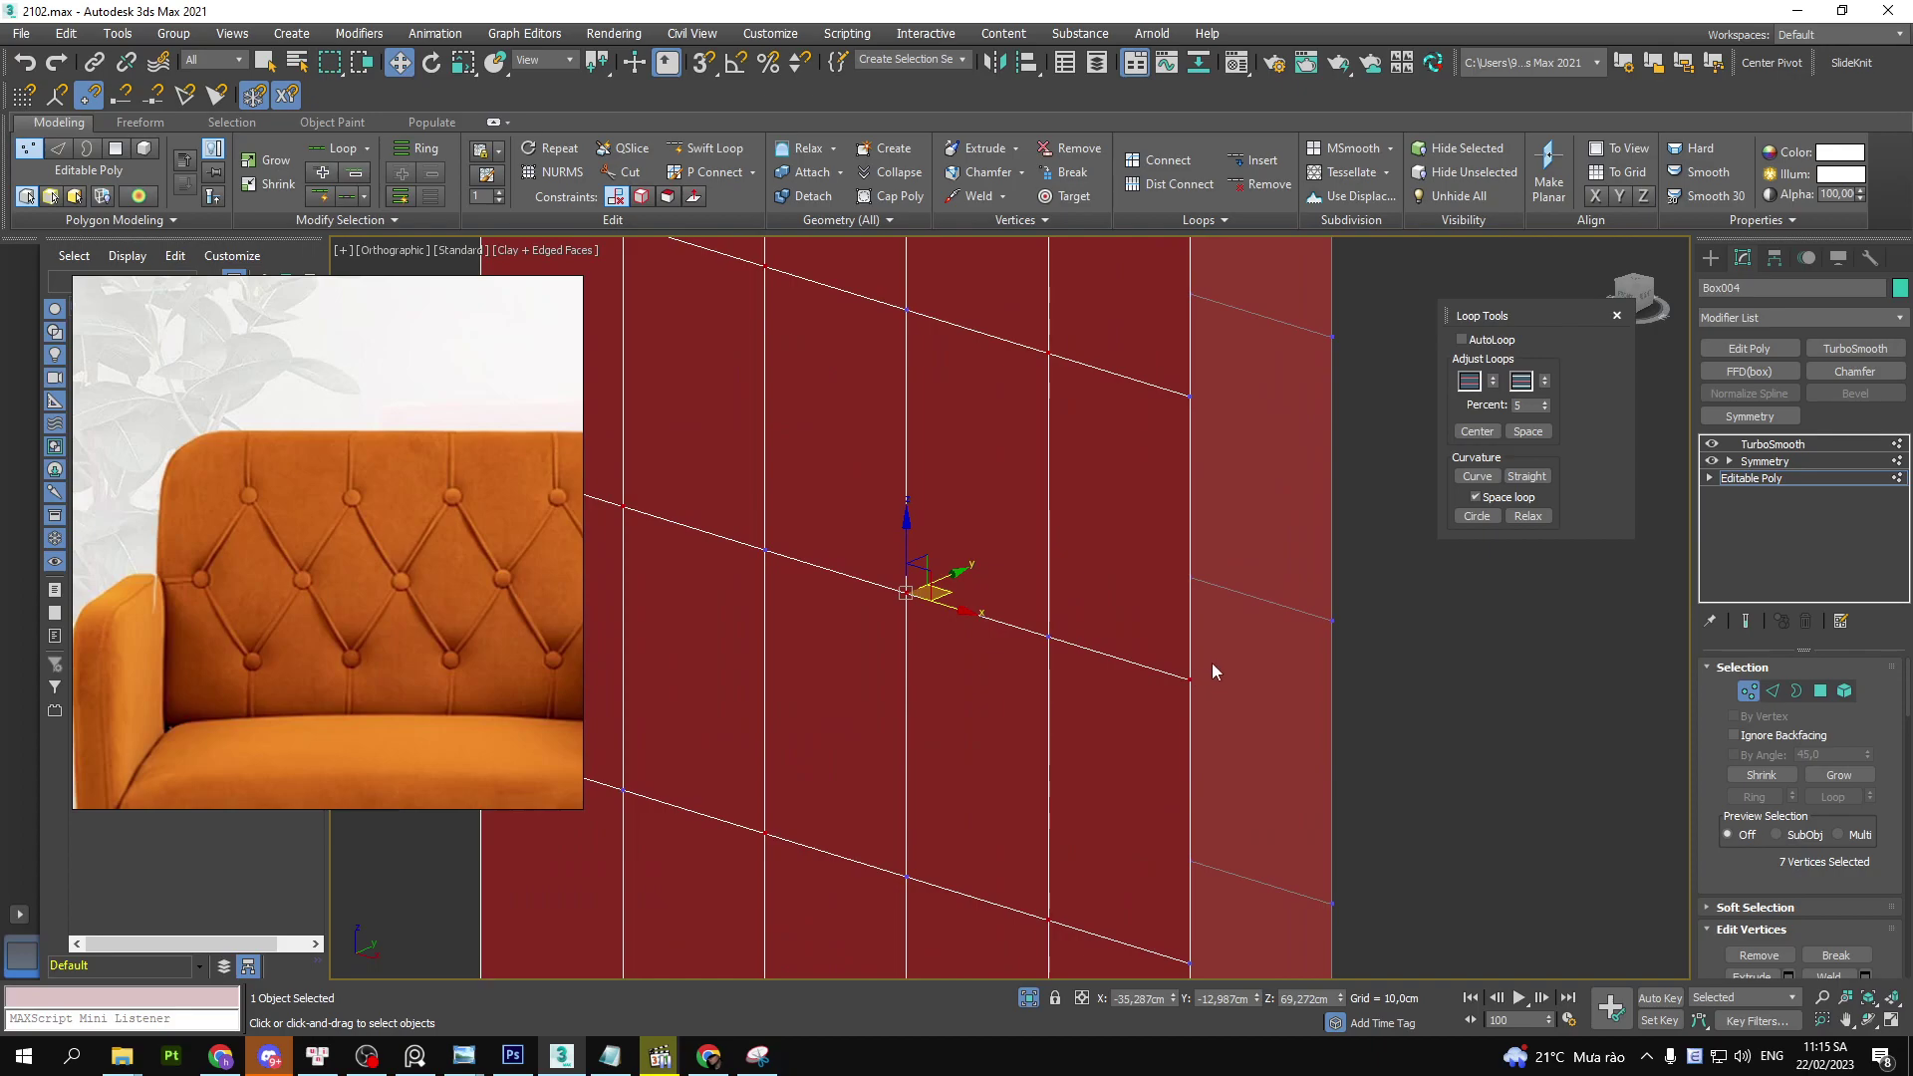
# - Add an Edit Poly modifier above Symmetry, hide TurboSmooth, and enter Vertex mode in Front view
pyautogui.click(1765, 462)
pyautogui.click(1763, 349)
pyautogui.click(1717, 443)
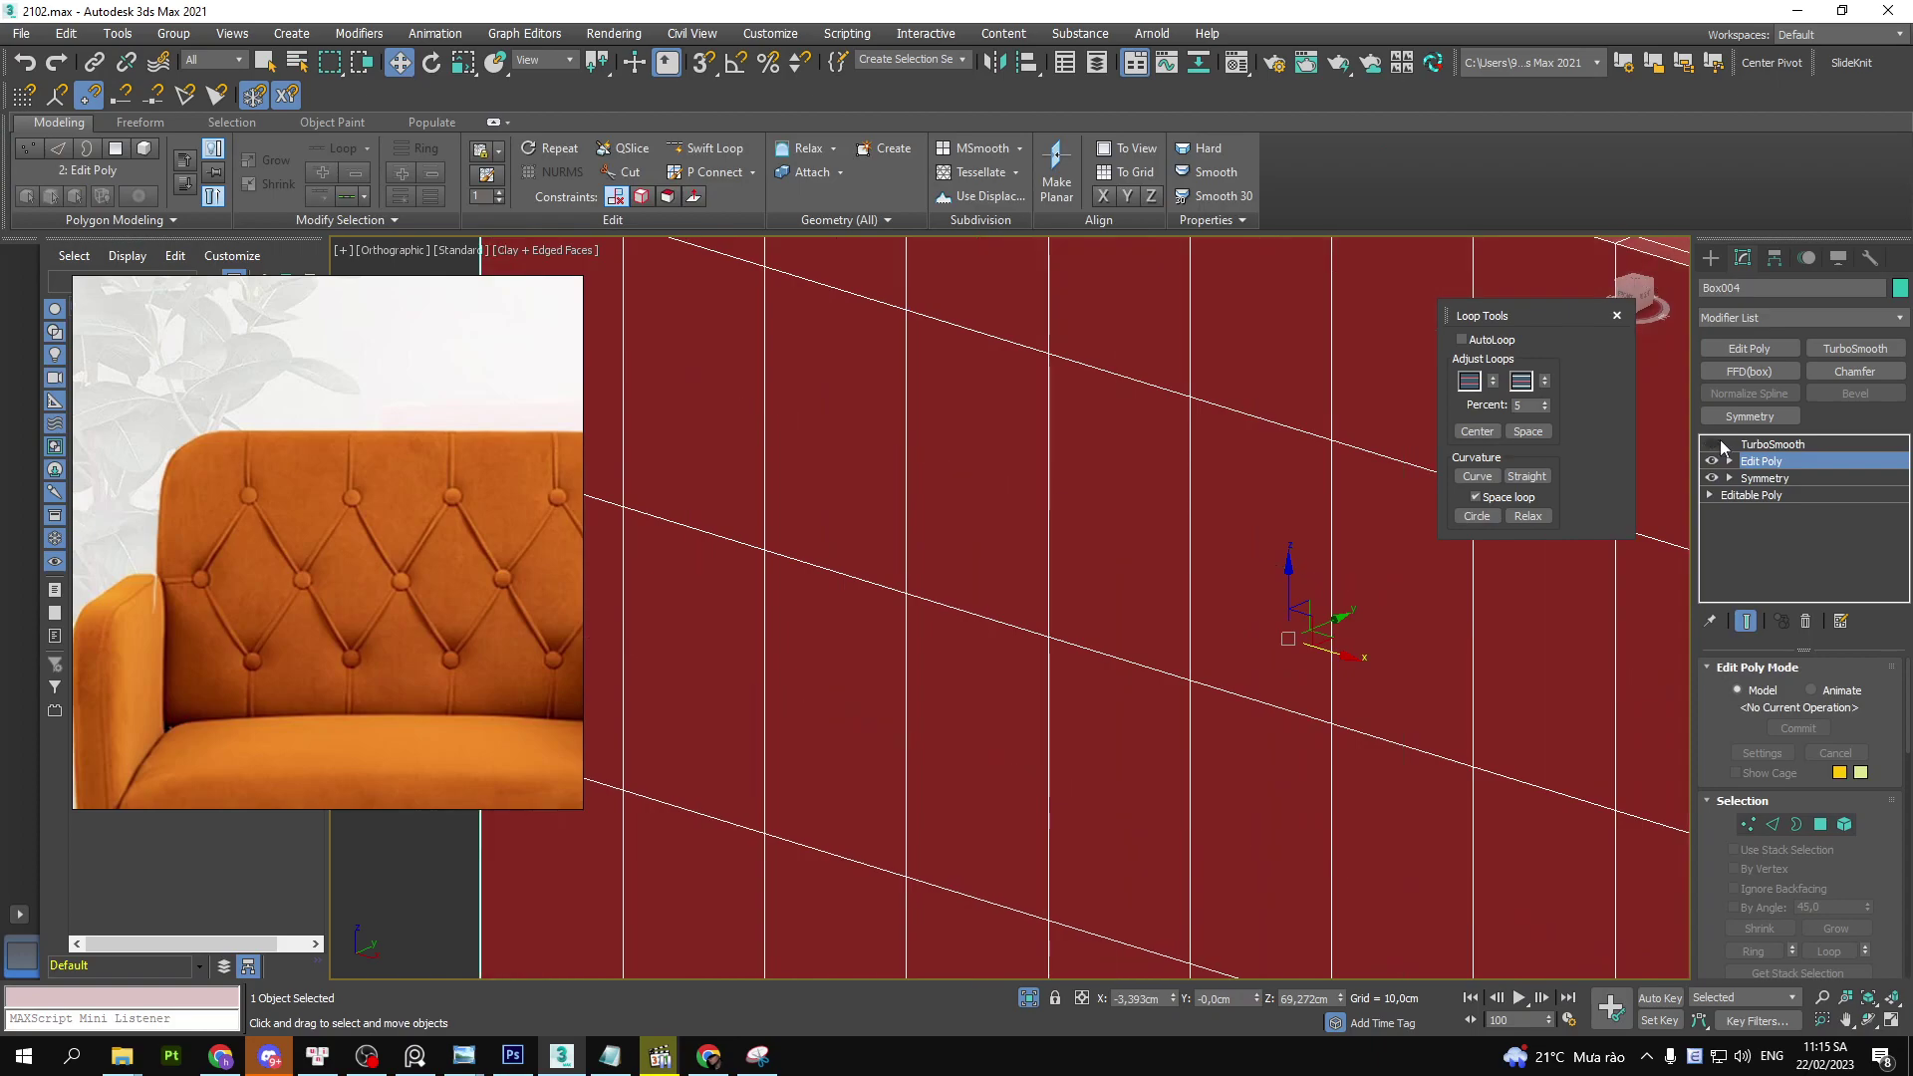
pyautogui.press('f')
pyautogui.press('1')
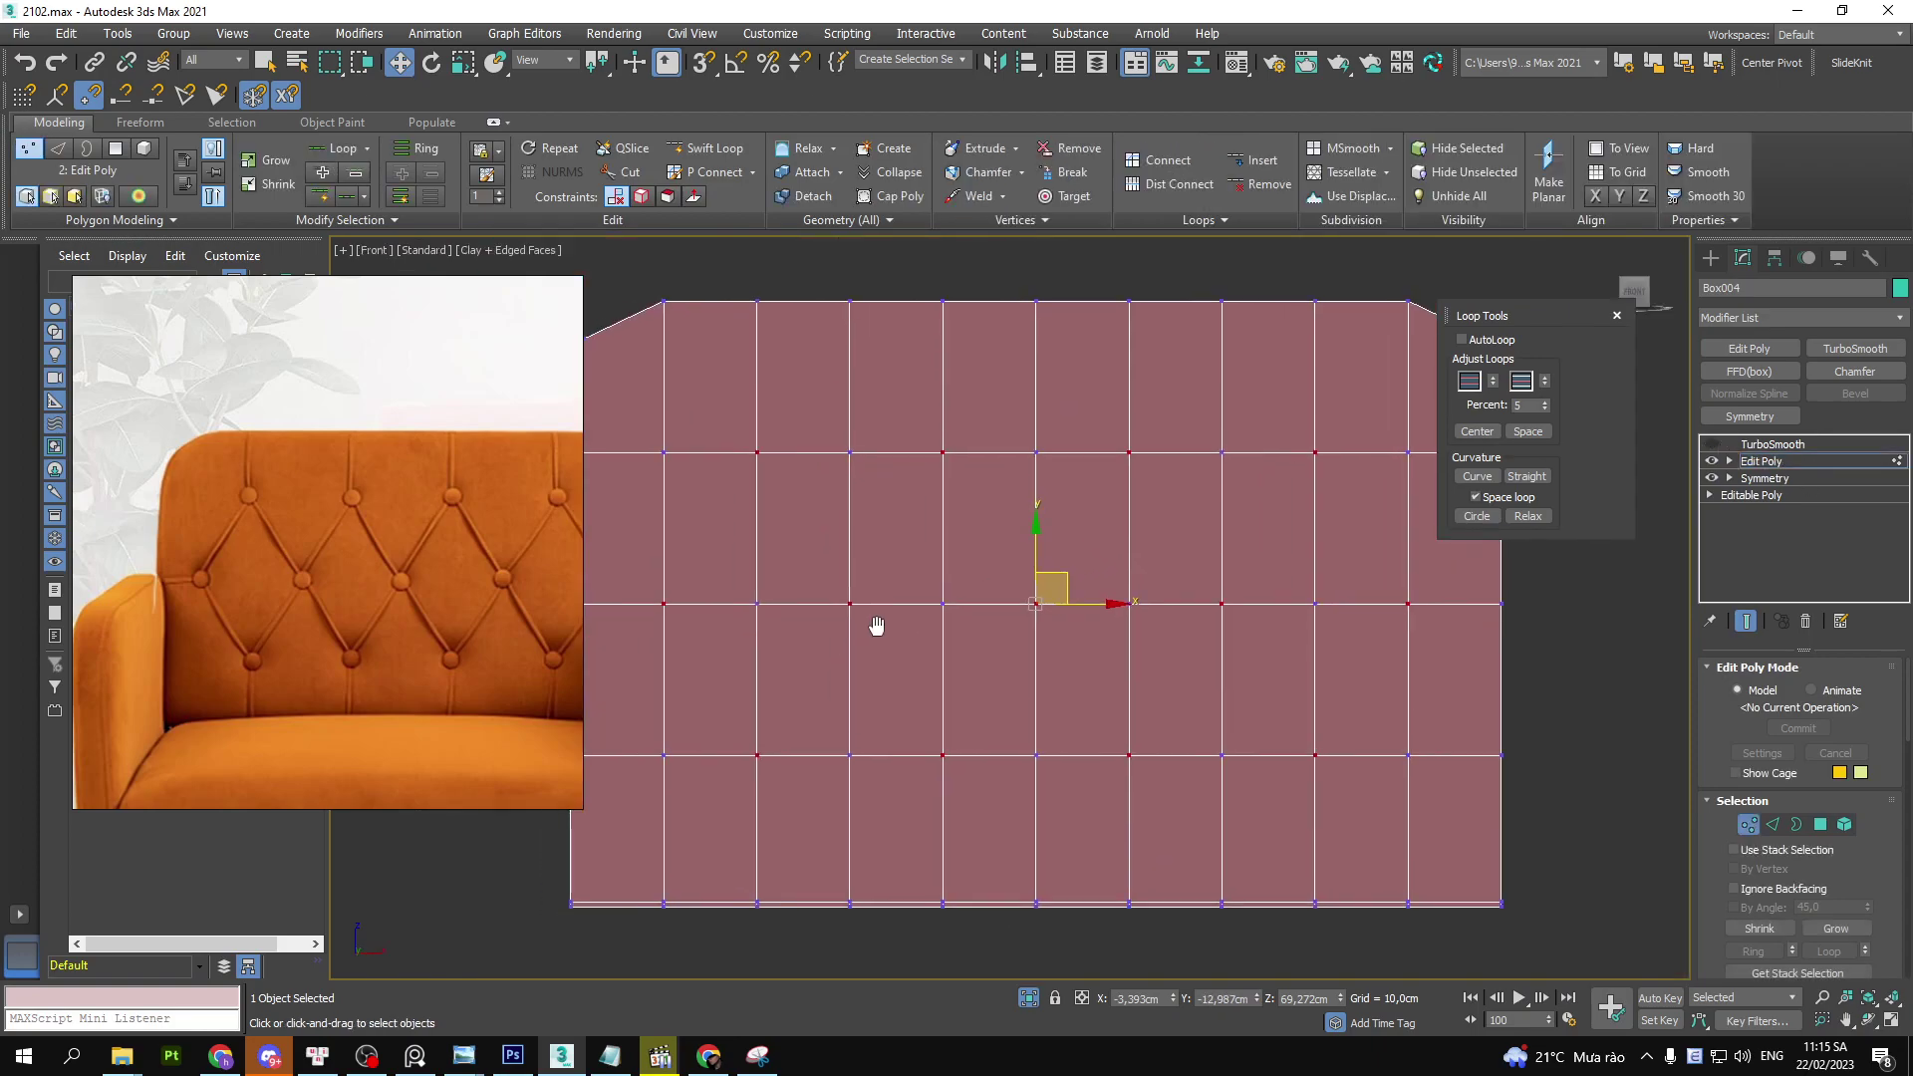
pyautogui.moveTo(918, 616); pyautogui.dragTo(1025, 653, button='middle')
pyautogui.scroll(3, 948, 615)
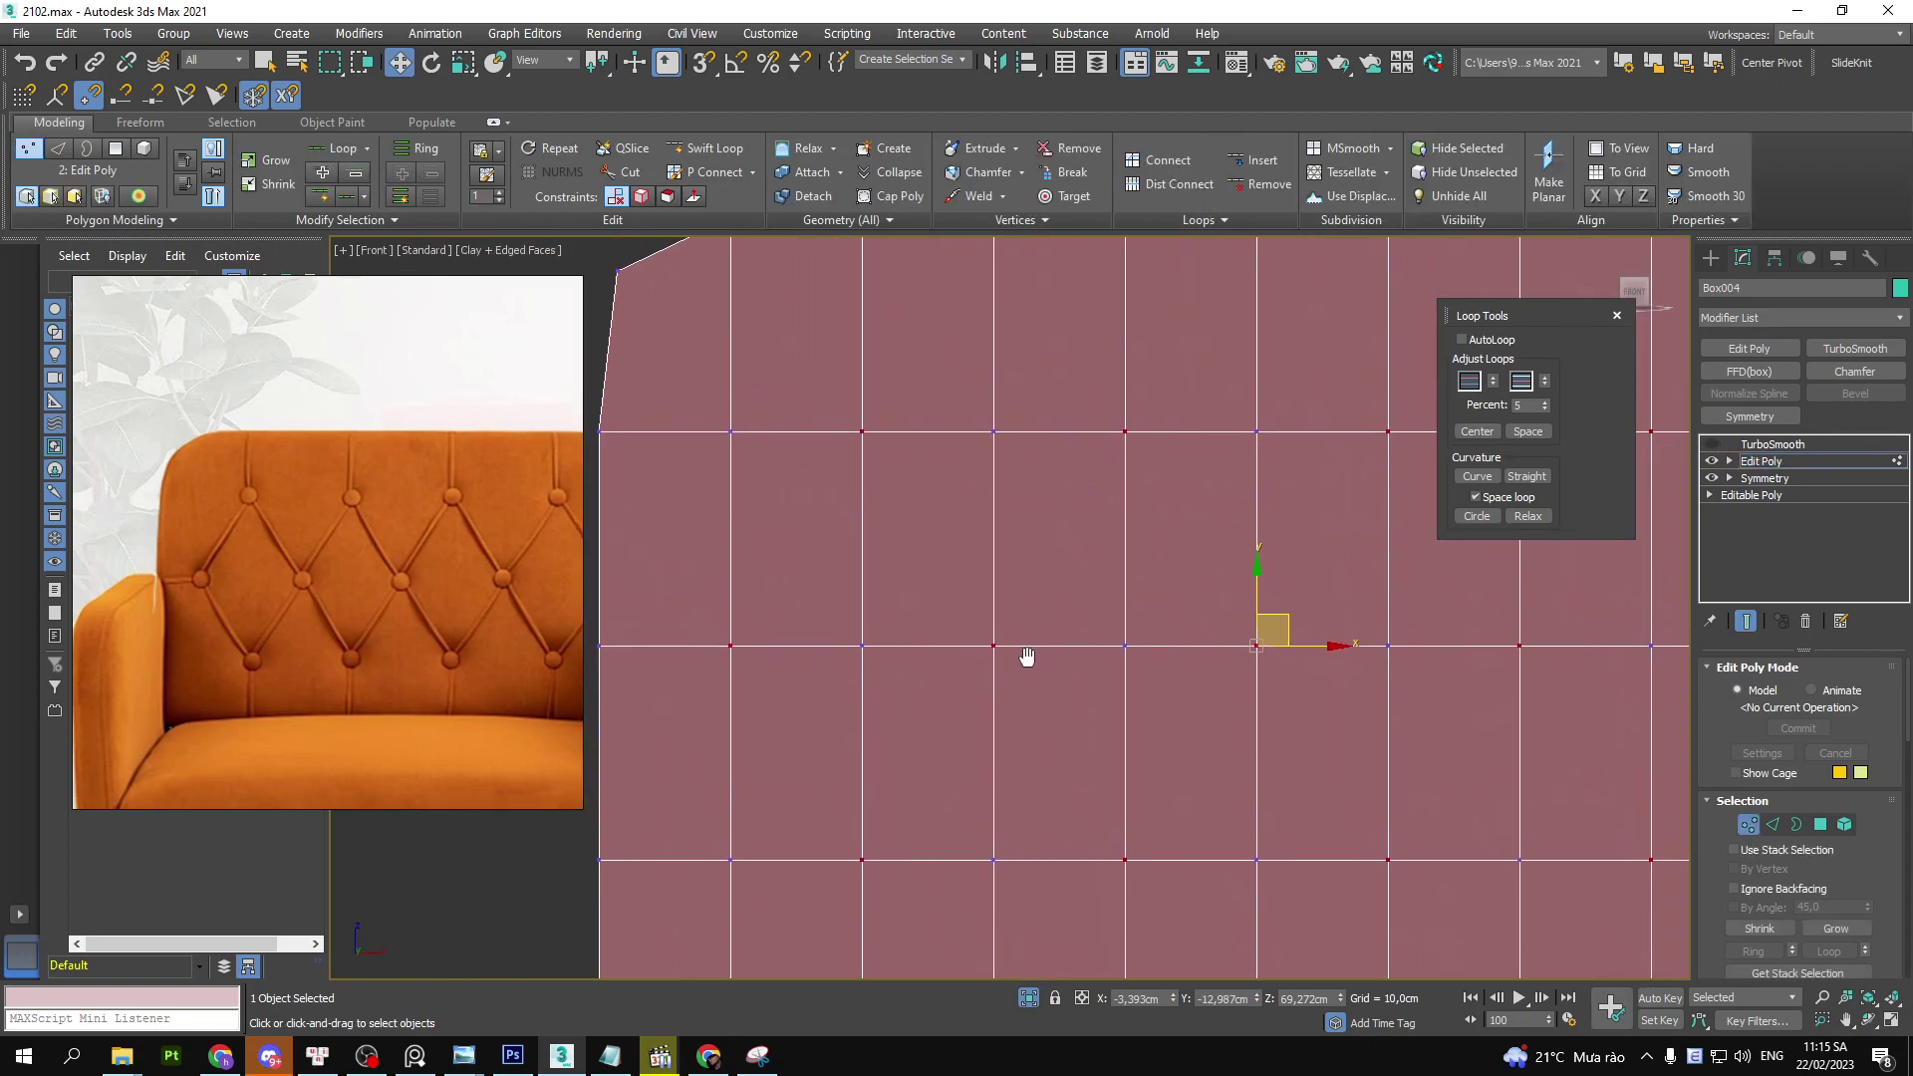
pyautogui.scroll(-3, 1056, 654)
# - Chamfer the button vertices by 5,565cm with 0 segments to form diamonds
pyautogui.rightClick(1026, 564)
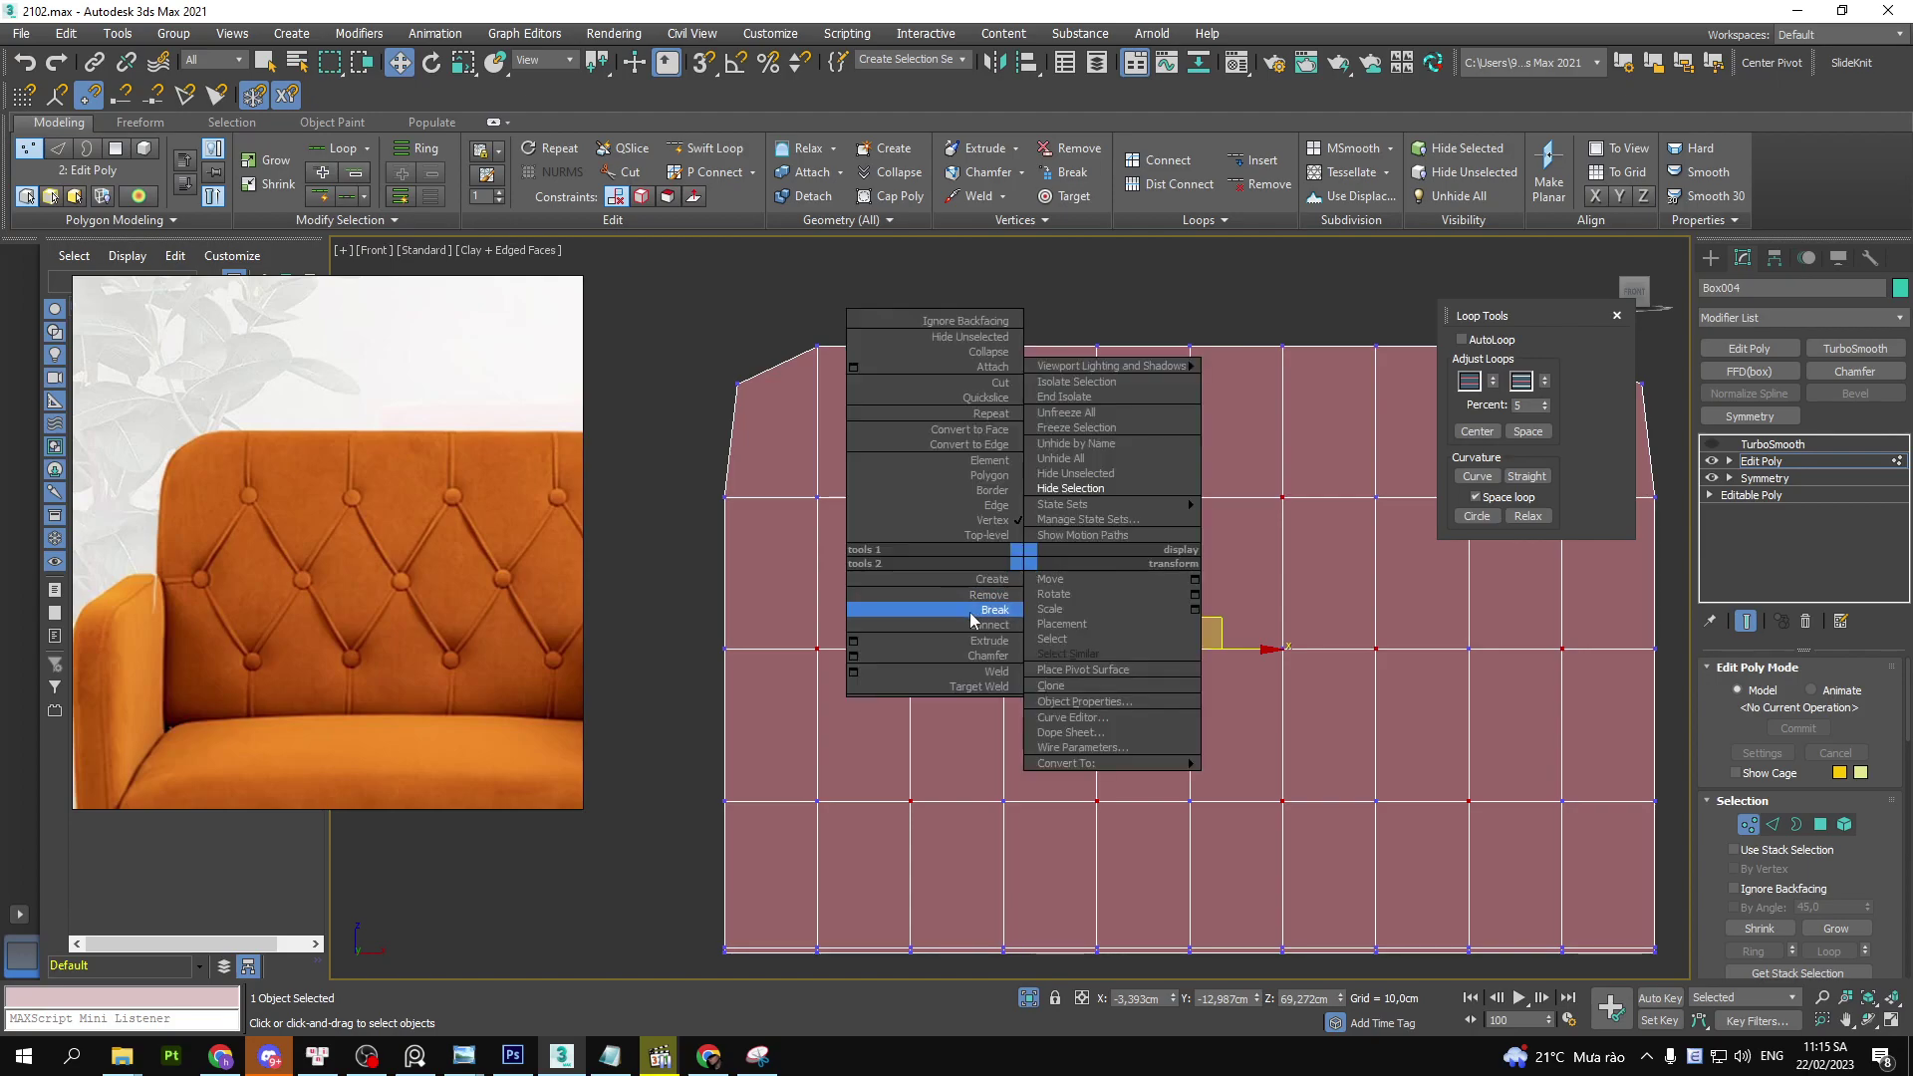
pyautogui.click(863, 656)
pyautogui.scroll(4, 896, 598)
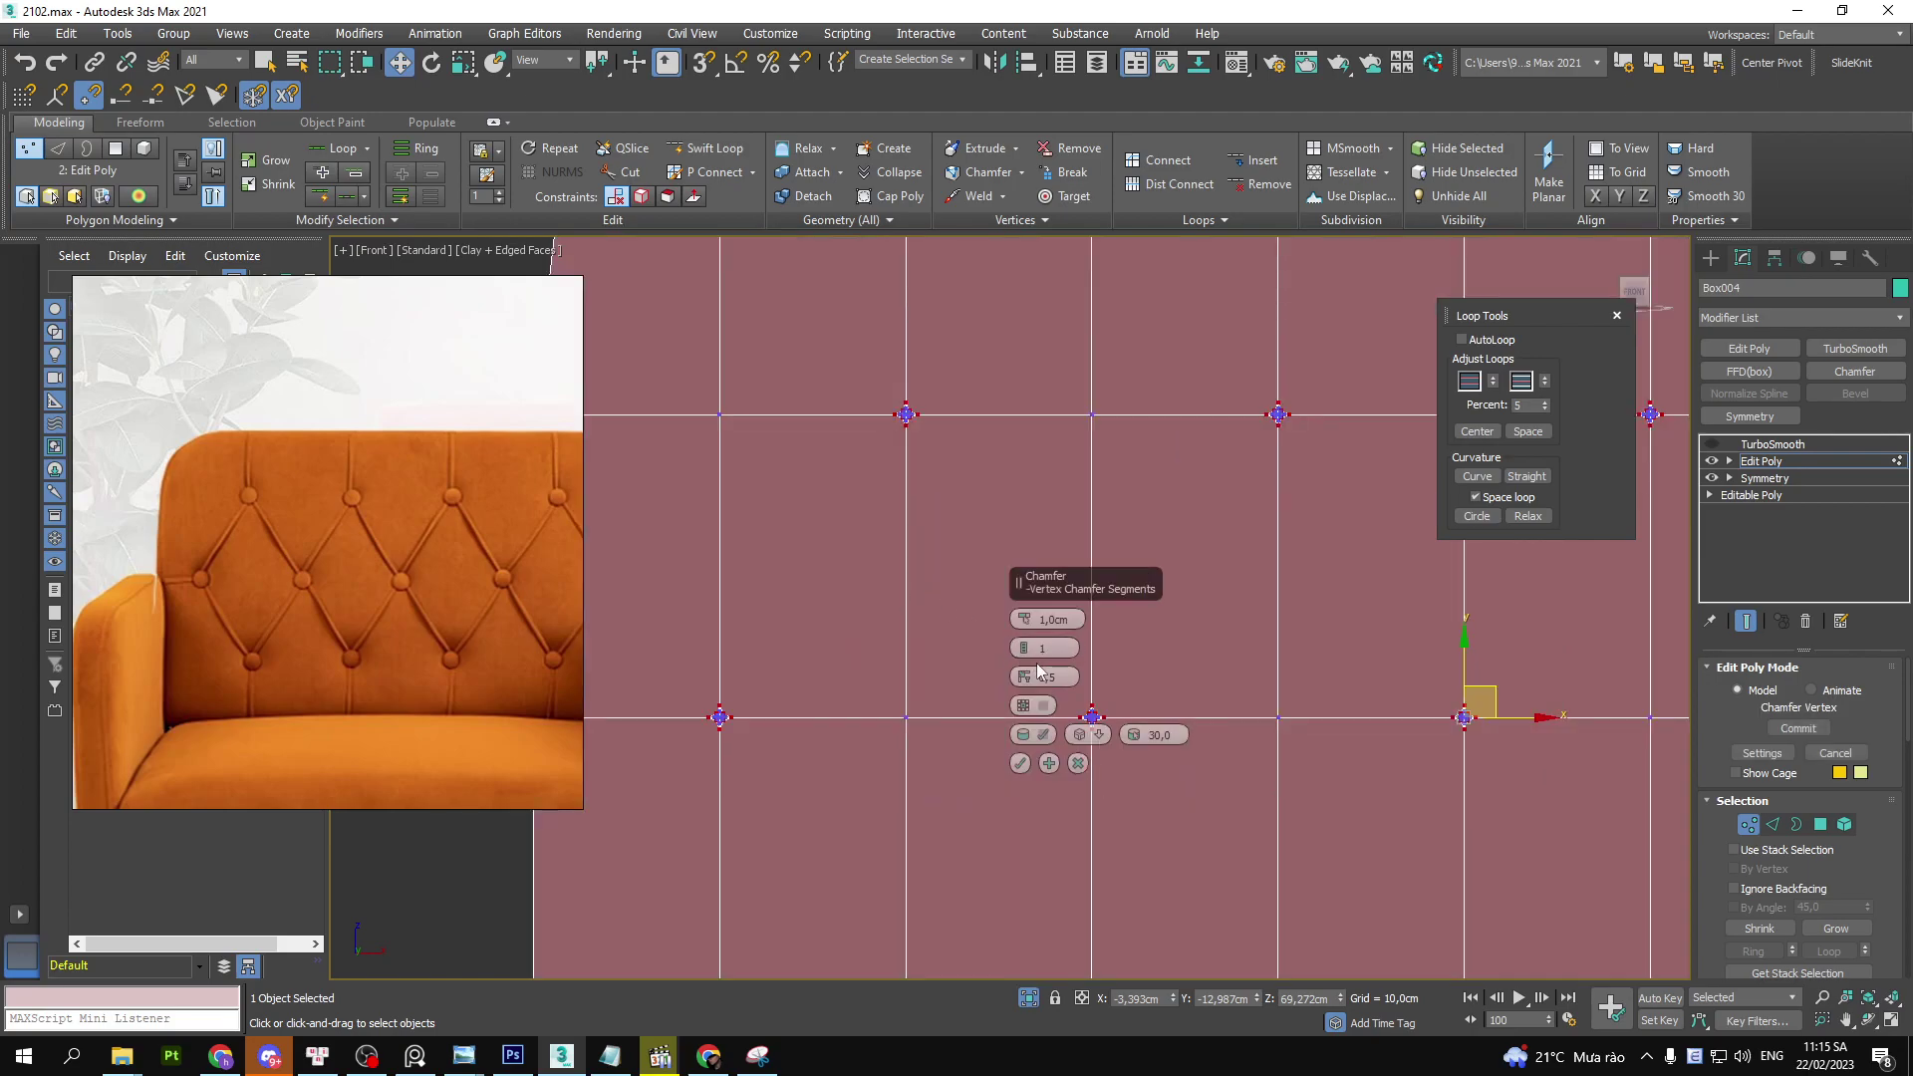
pyautogui.moveTo(1025, 619); pyautogui.dragTo(1031, 581)
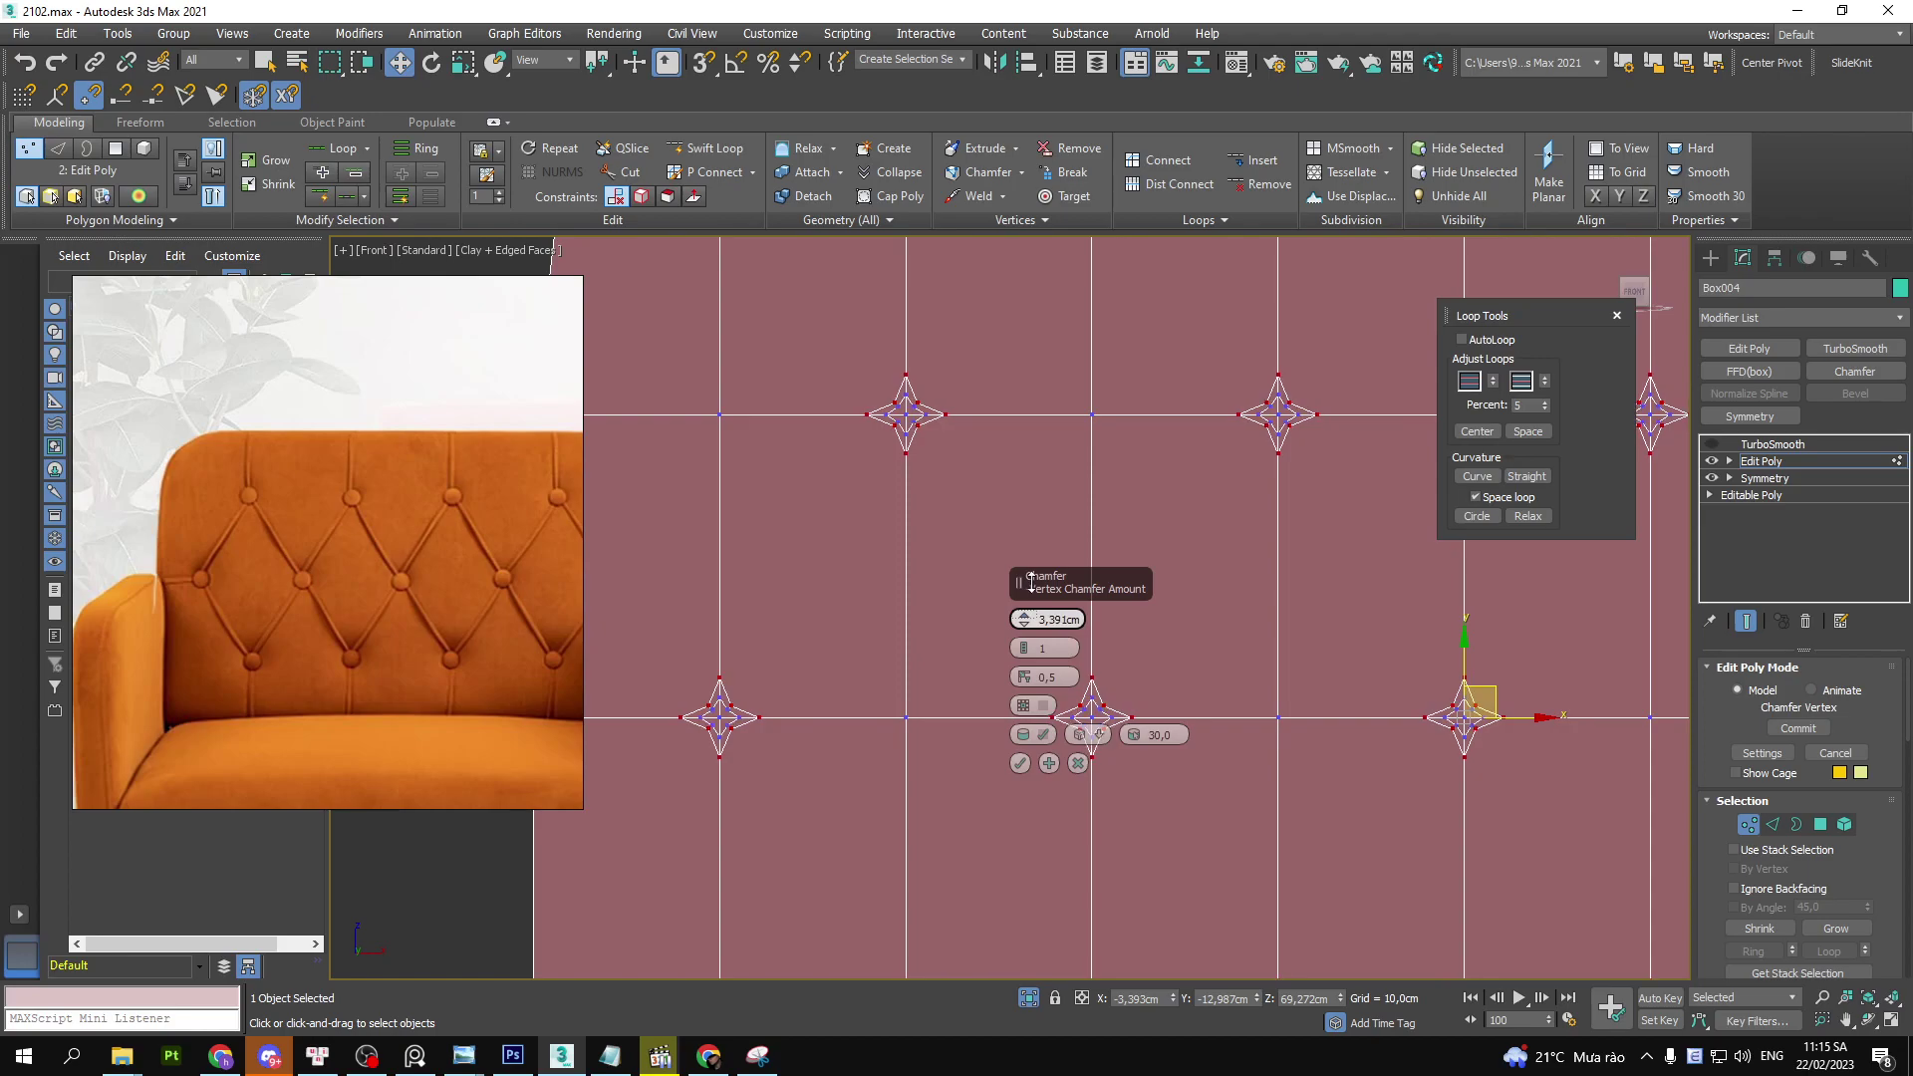
pyautogui.moveTo(1023, 648); pyautogui.dragTo(1023, 662)
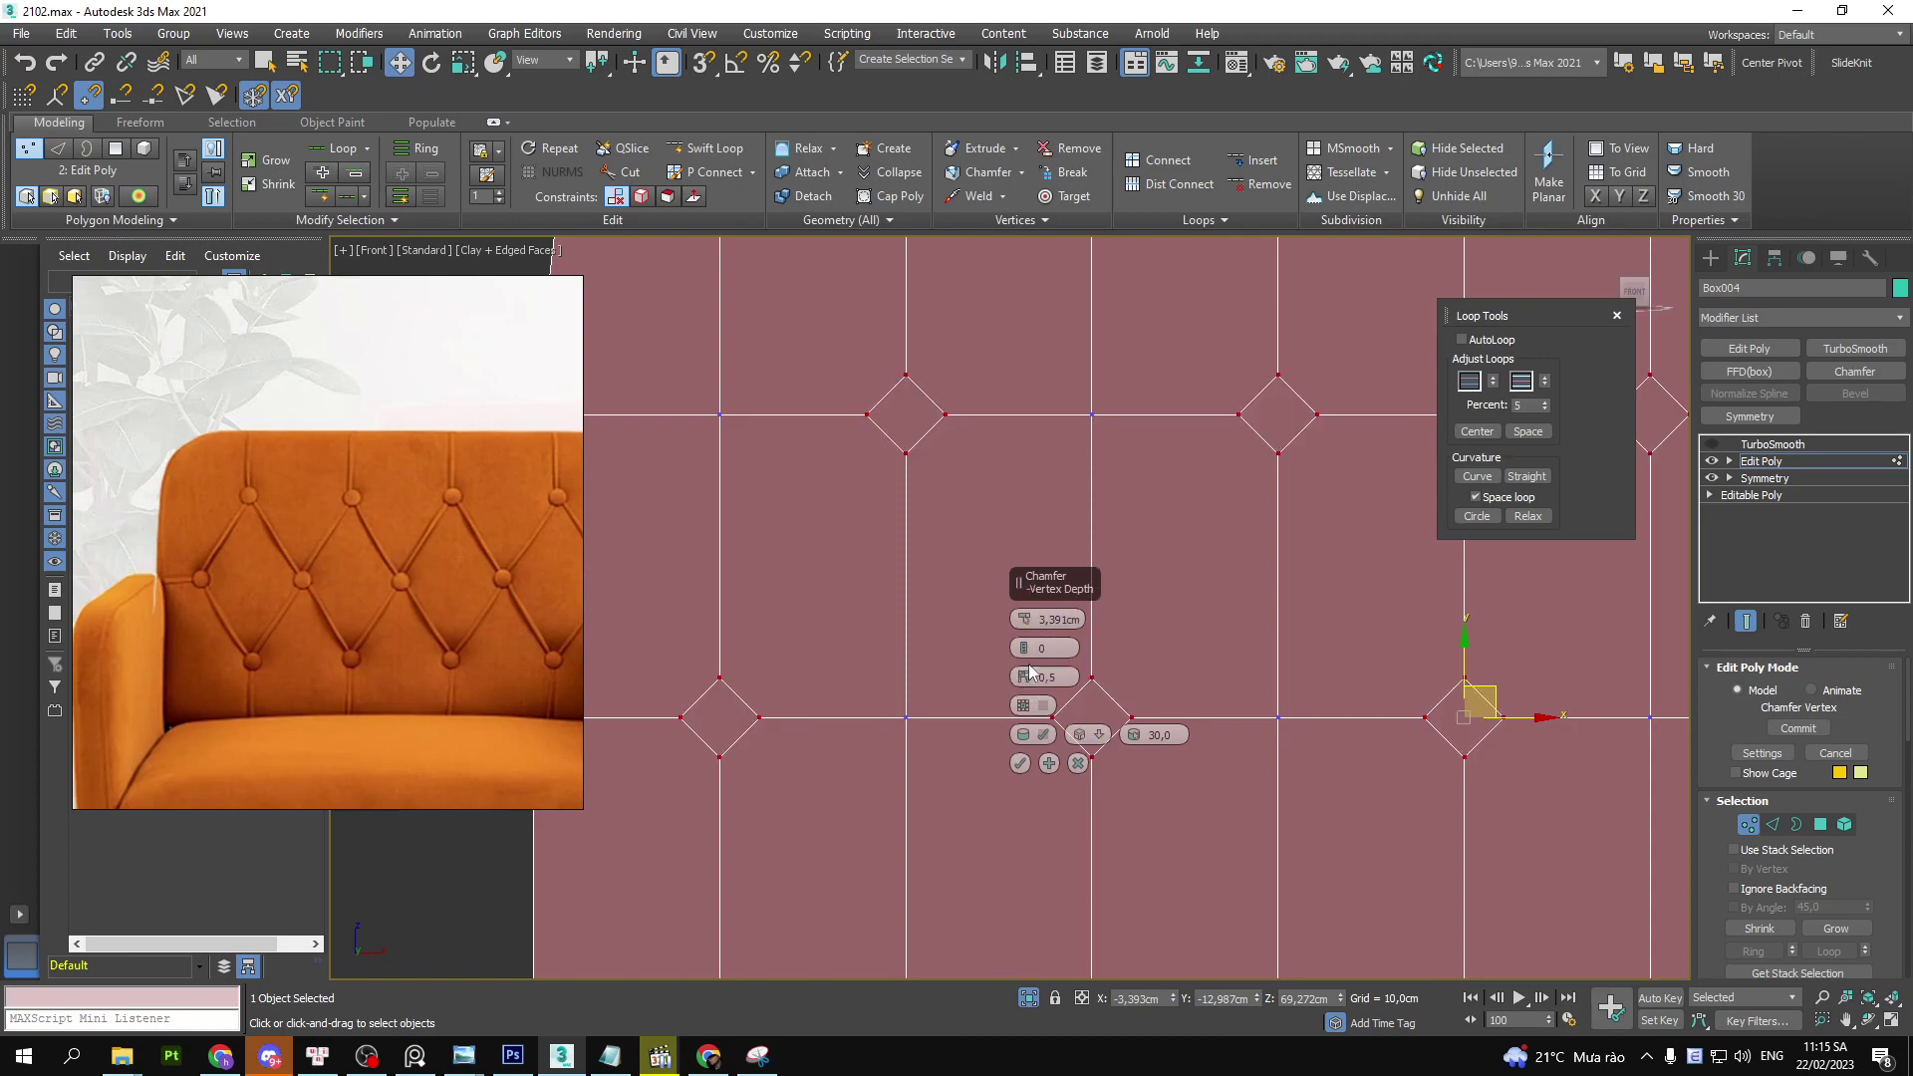
pyautogui.scroll(-4, 935, 583)
pyautogui.moveTo(933, 575); pyautogui.dragTo(827, 518, button='middle')
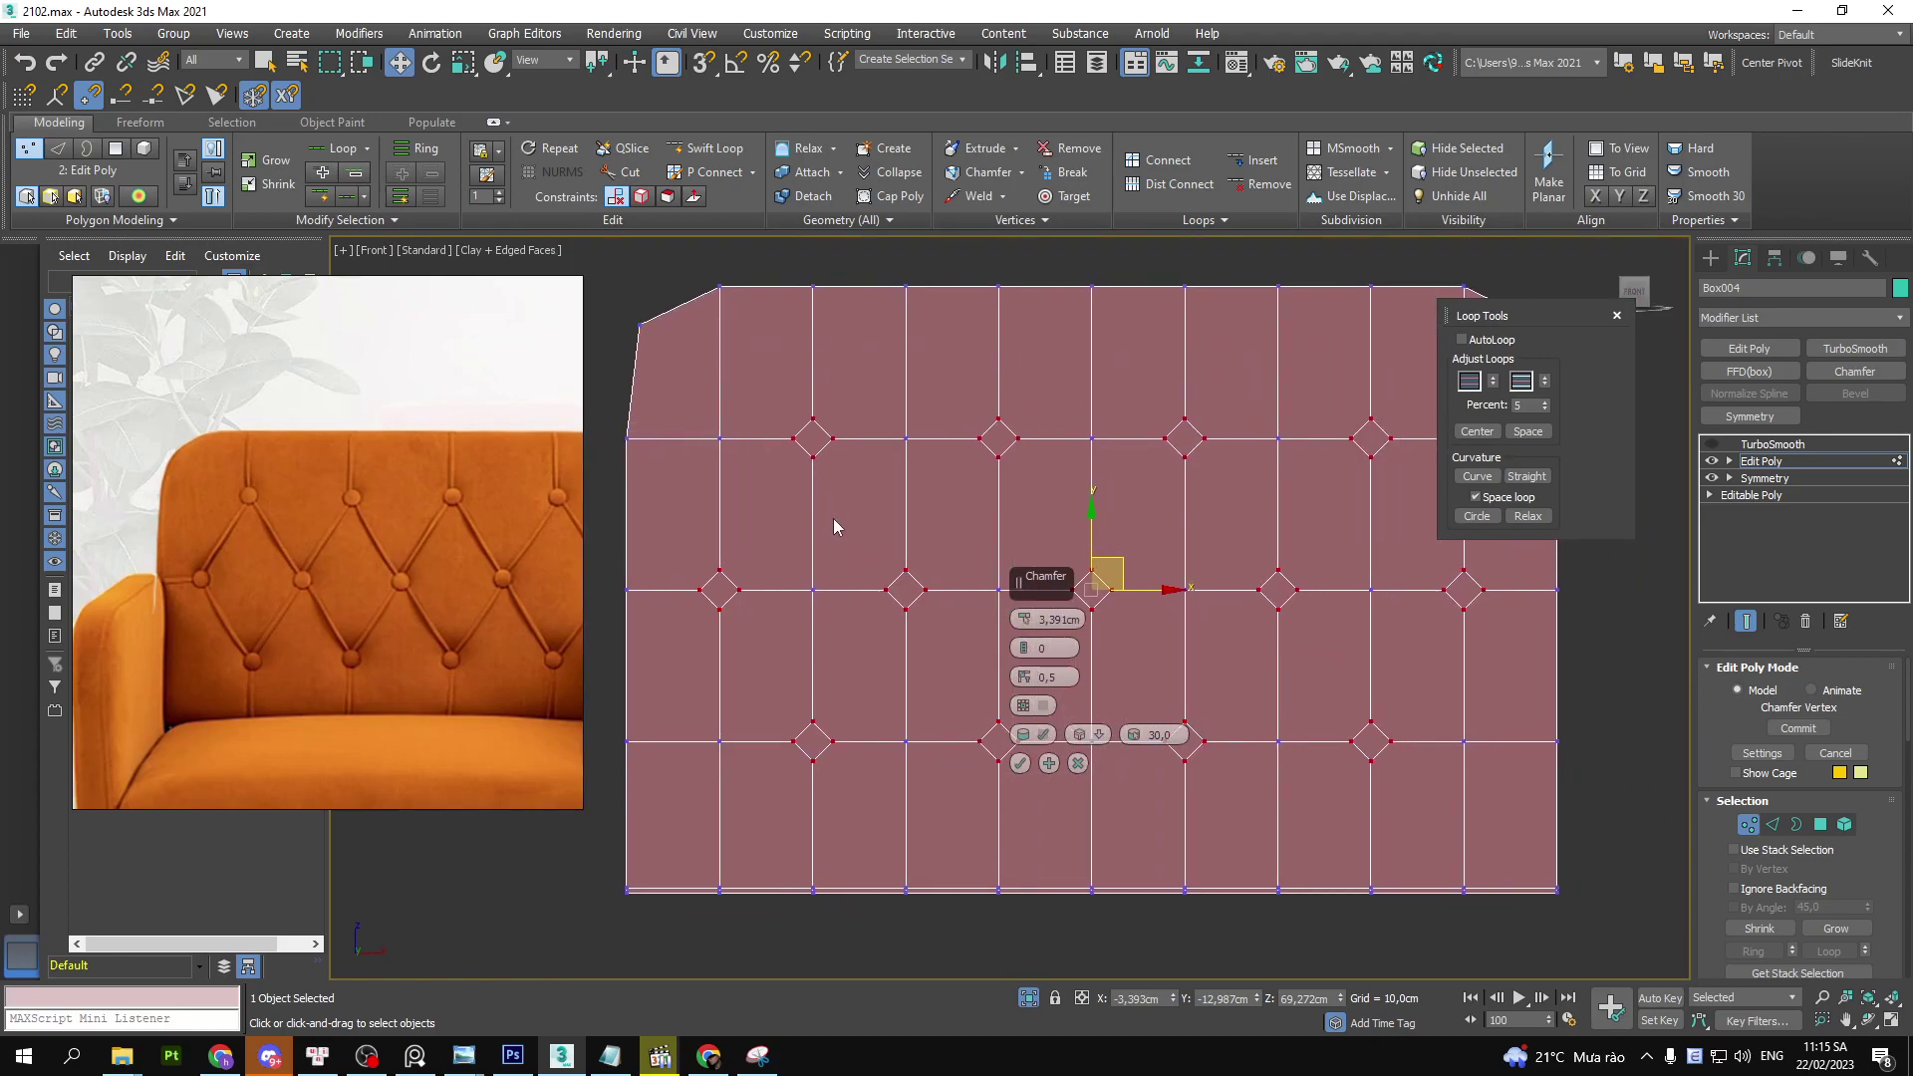
pyautogui.scroll(2, 833, 518)
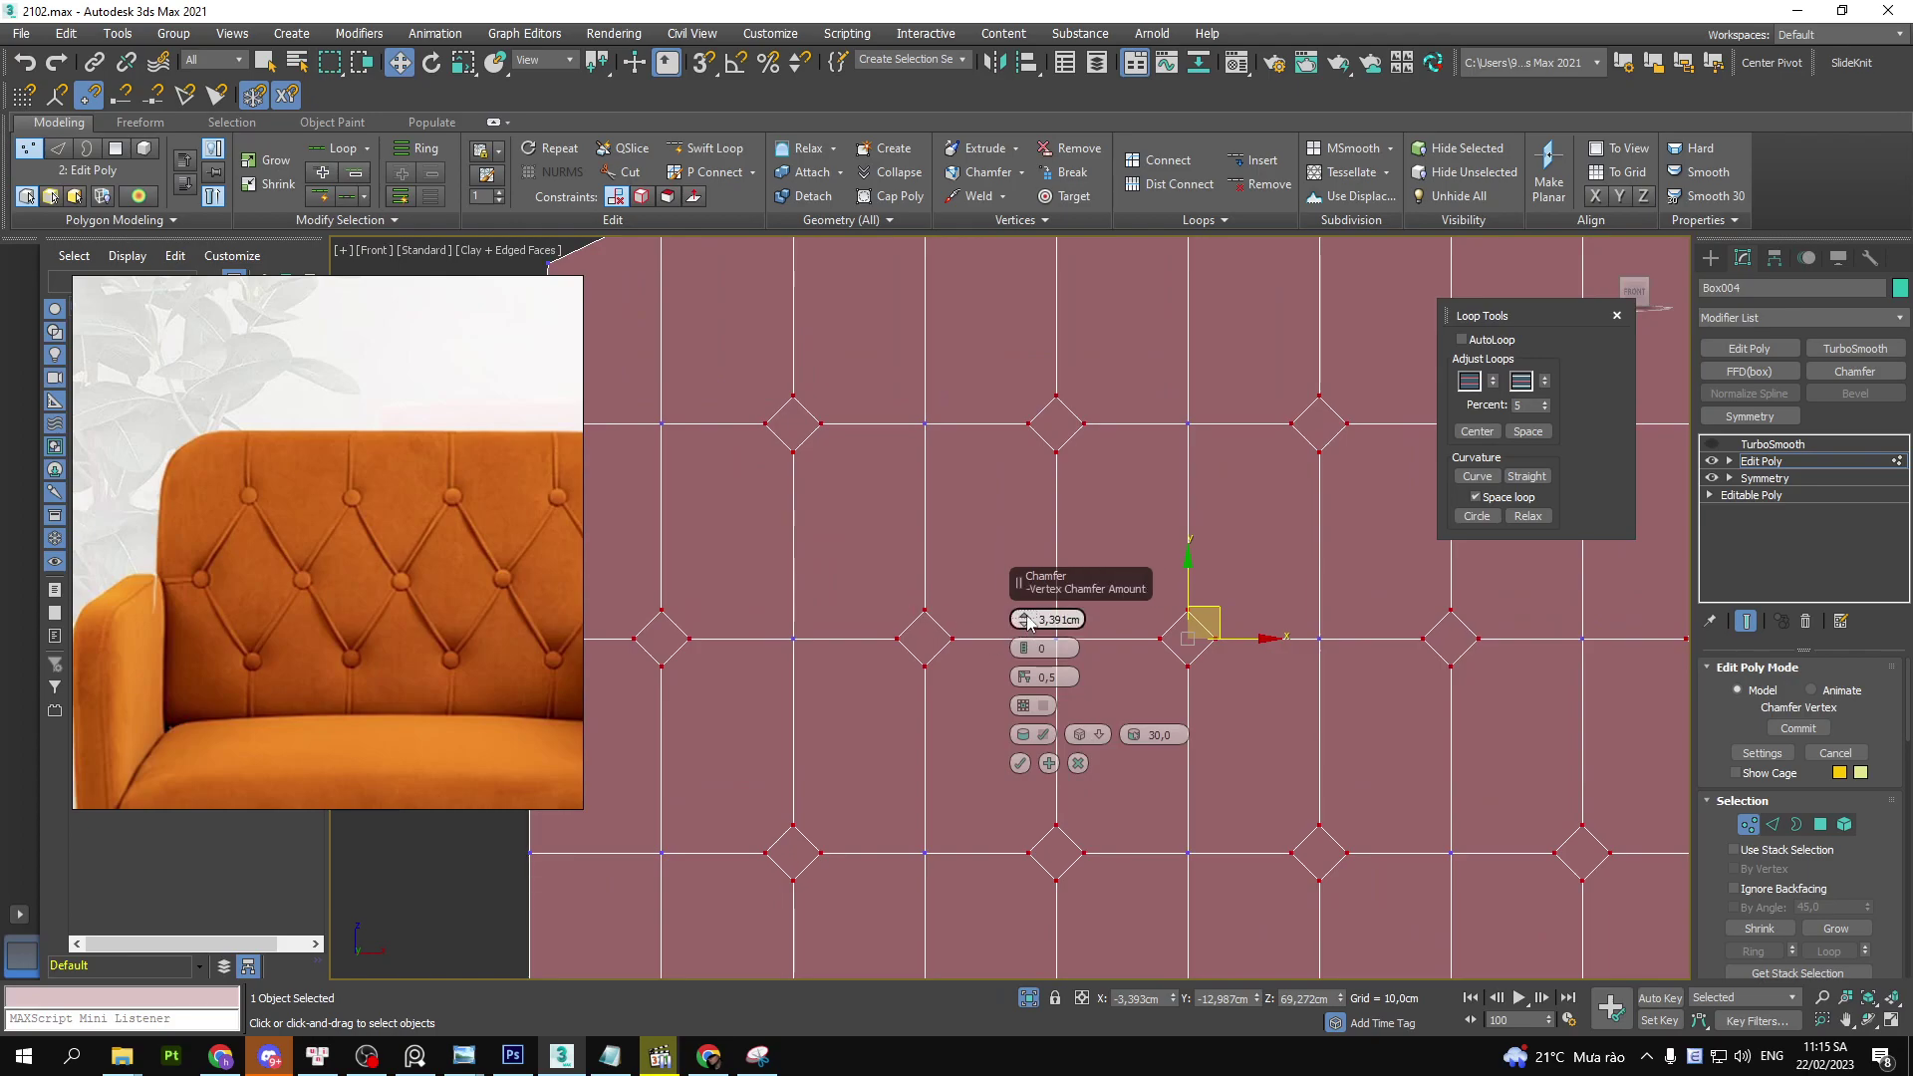
pyautogui.moveTo(1023, 618); pyautogui.dragTo(1026, 598)
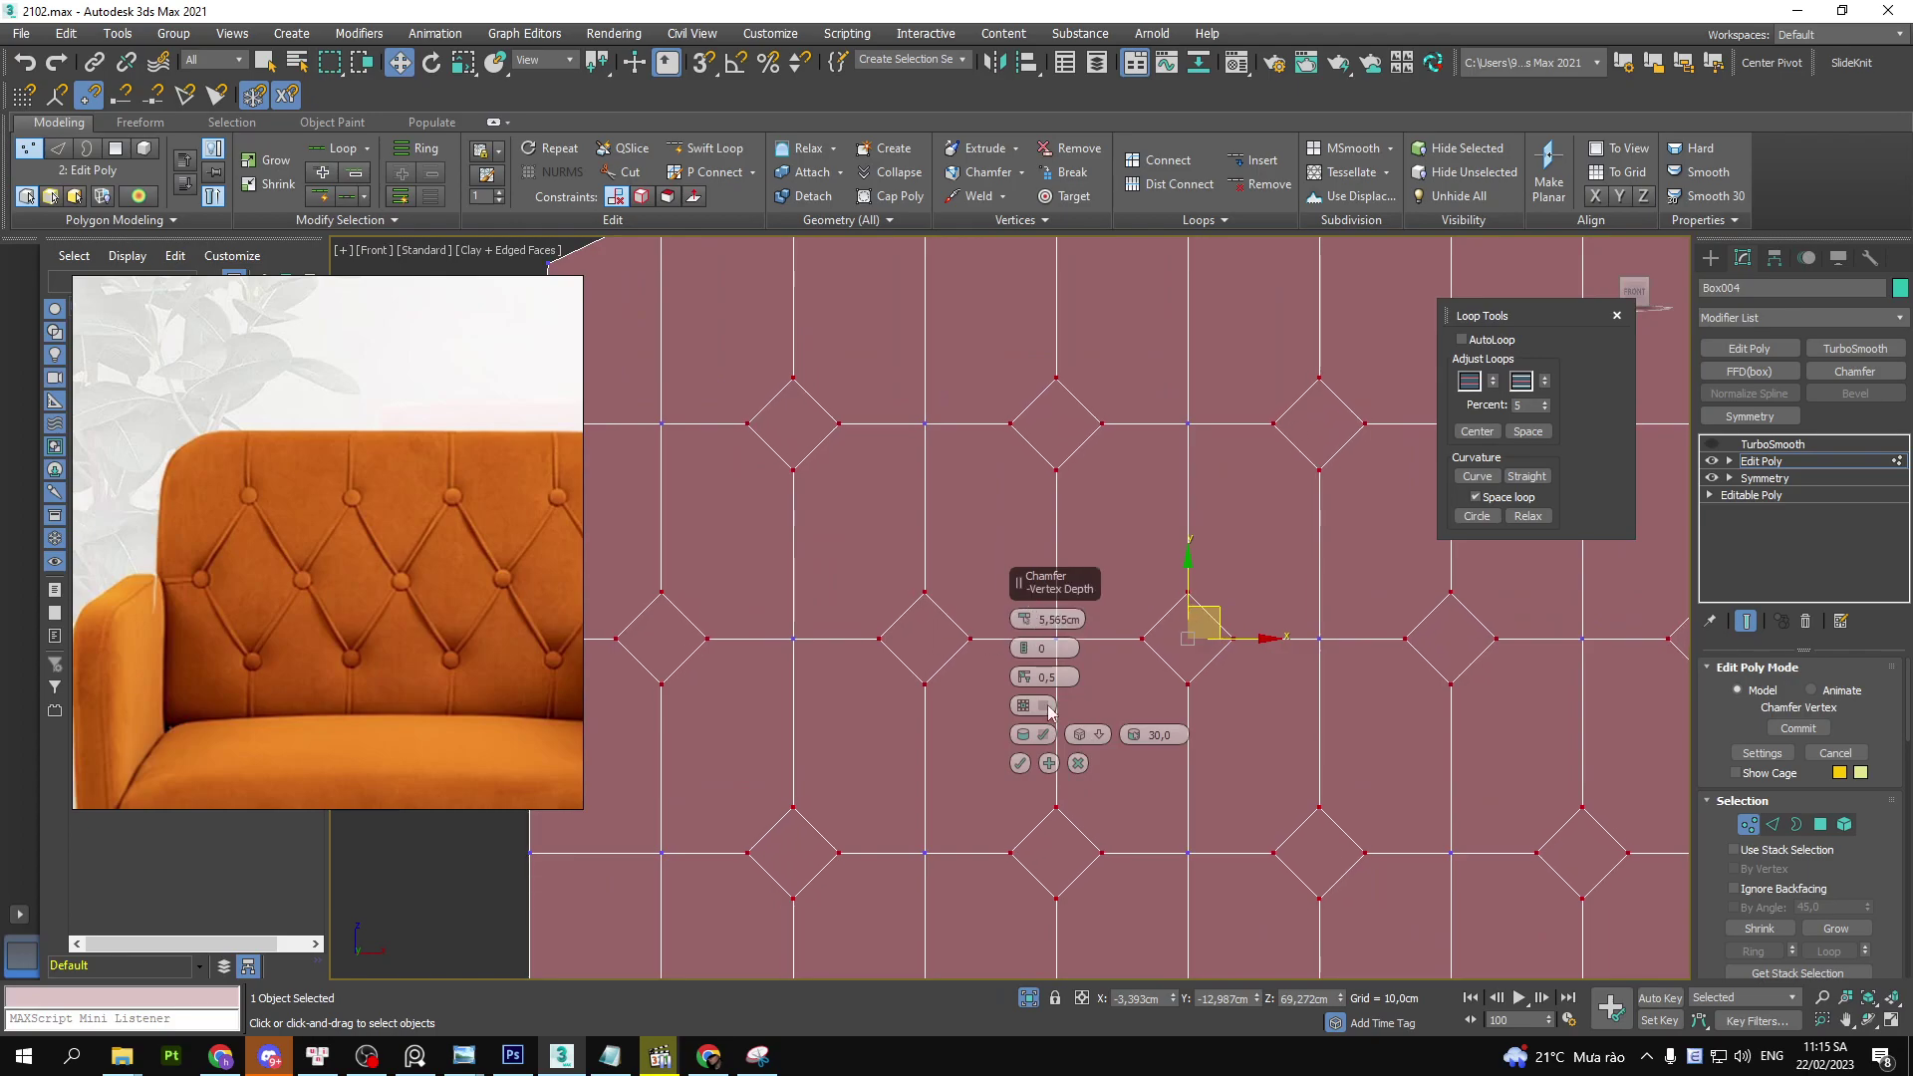
pyautogui.click(1019, 763)
pyautogui.scroll(-2, 985, 674)
pyautogui.keyDown('alt'); pyautogui.moveTo(985, 673); pyautogui.dragTo(889, 639, button='middle'); pyautogui.keyUp('alt')
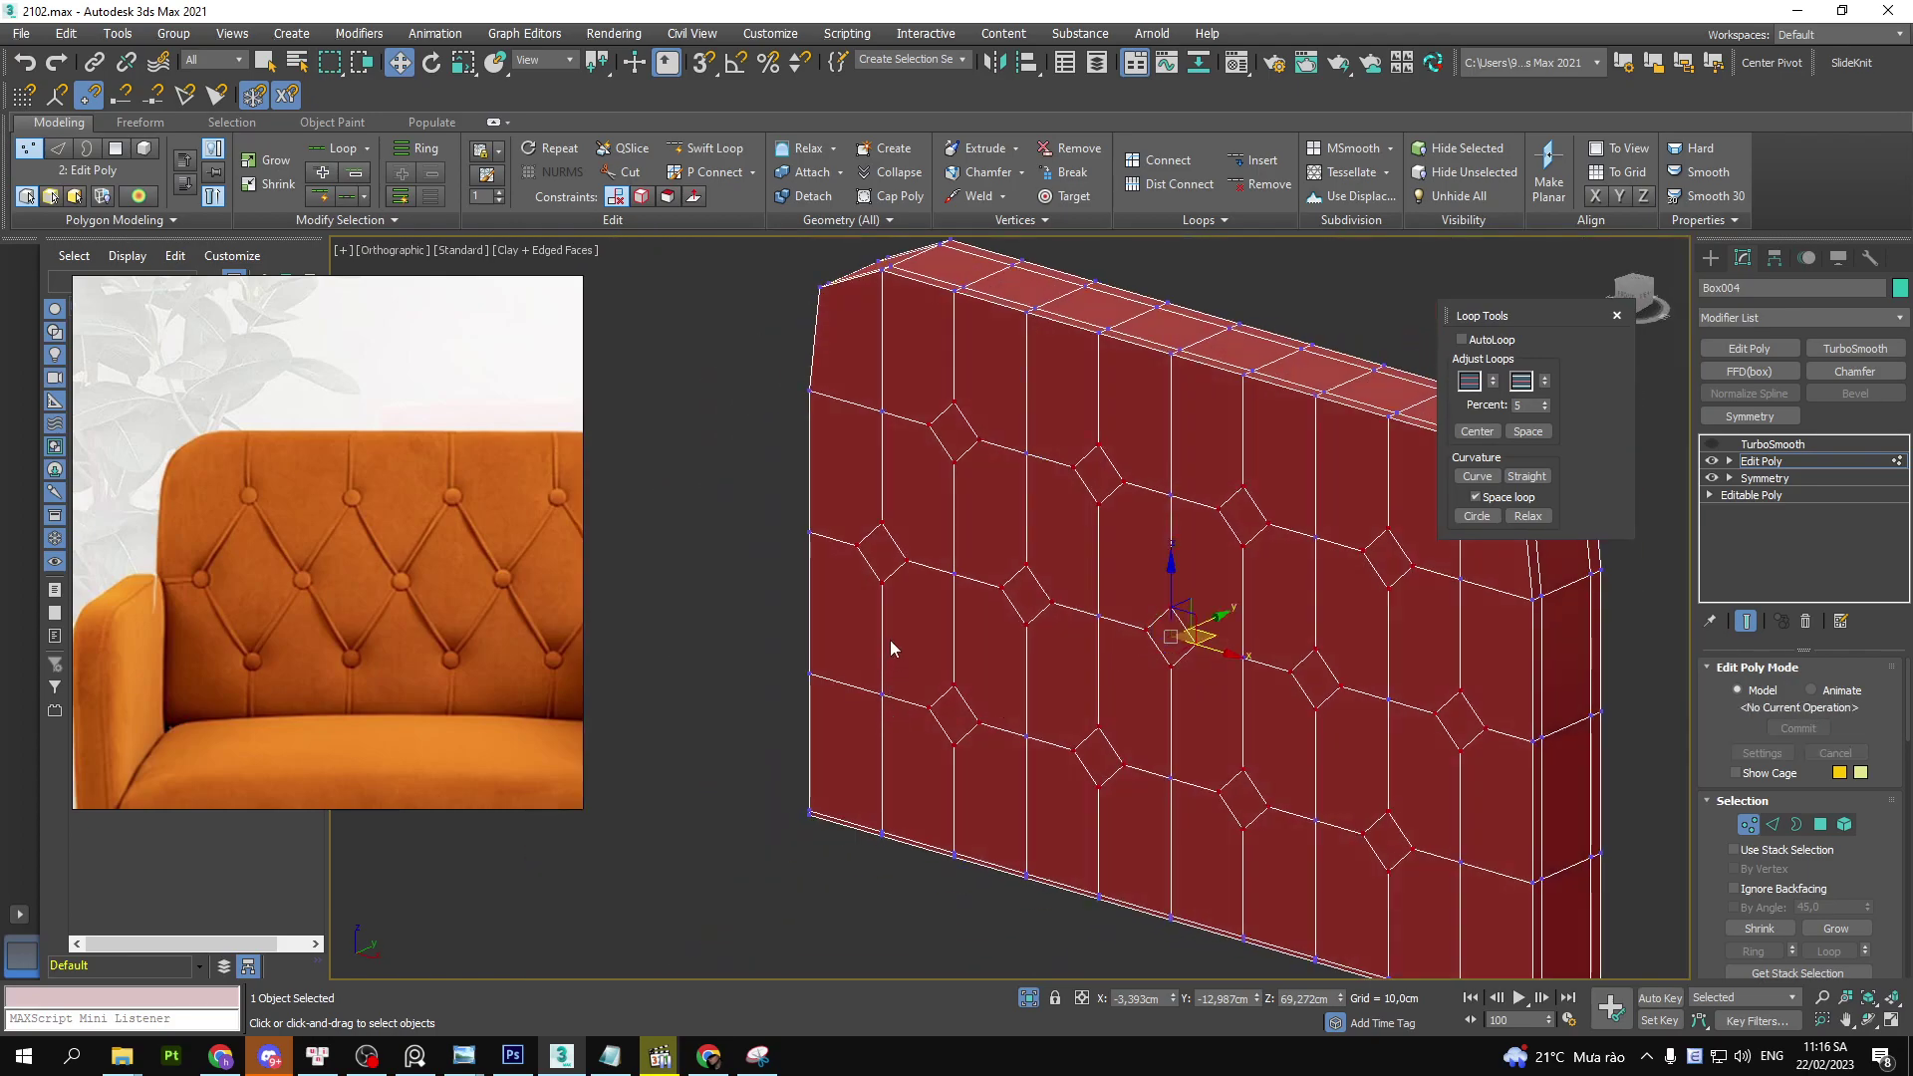
pyautogui.scroll(3, 889, 639)
# - Select one diamond face in Polygon mode and move the sofa reference image aside
pyautogui.press('4')
pyautogui.click(864, 516)
pyautogui.moveTo(1072, 425)
pyautogui.mouseDown(button='middle')
pyautogui.moveTo(1032, 481)
pyautogui.moveTo(966, 518)
pyautogui.mouseUp(button='middle')
pyautogui.press('f')
pyautogui.press('z')
pyautogui.scroll(-5, 996, 449)
pyautogui.scroll(-2, 987, 478)
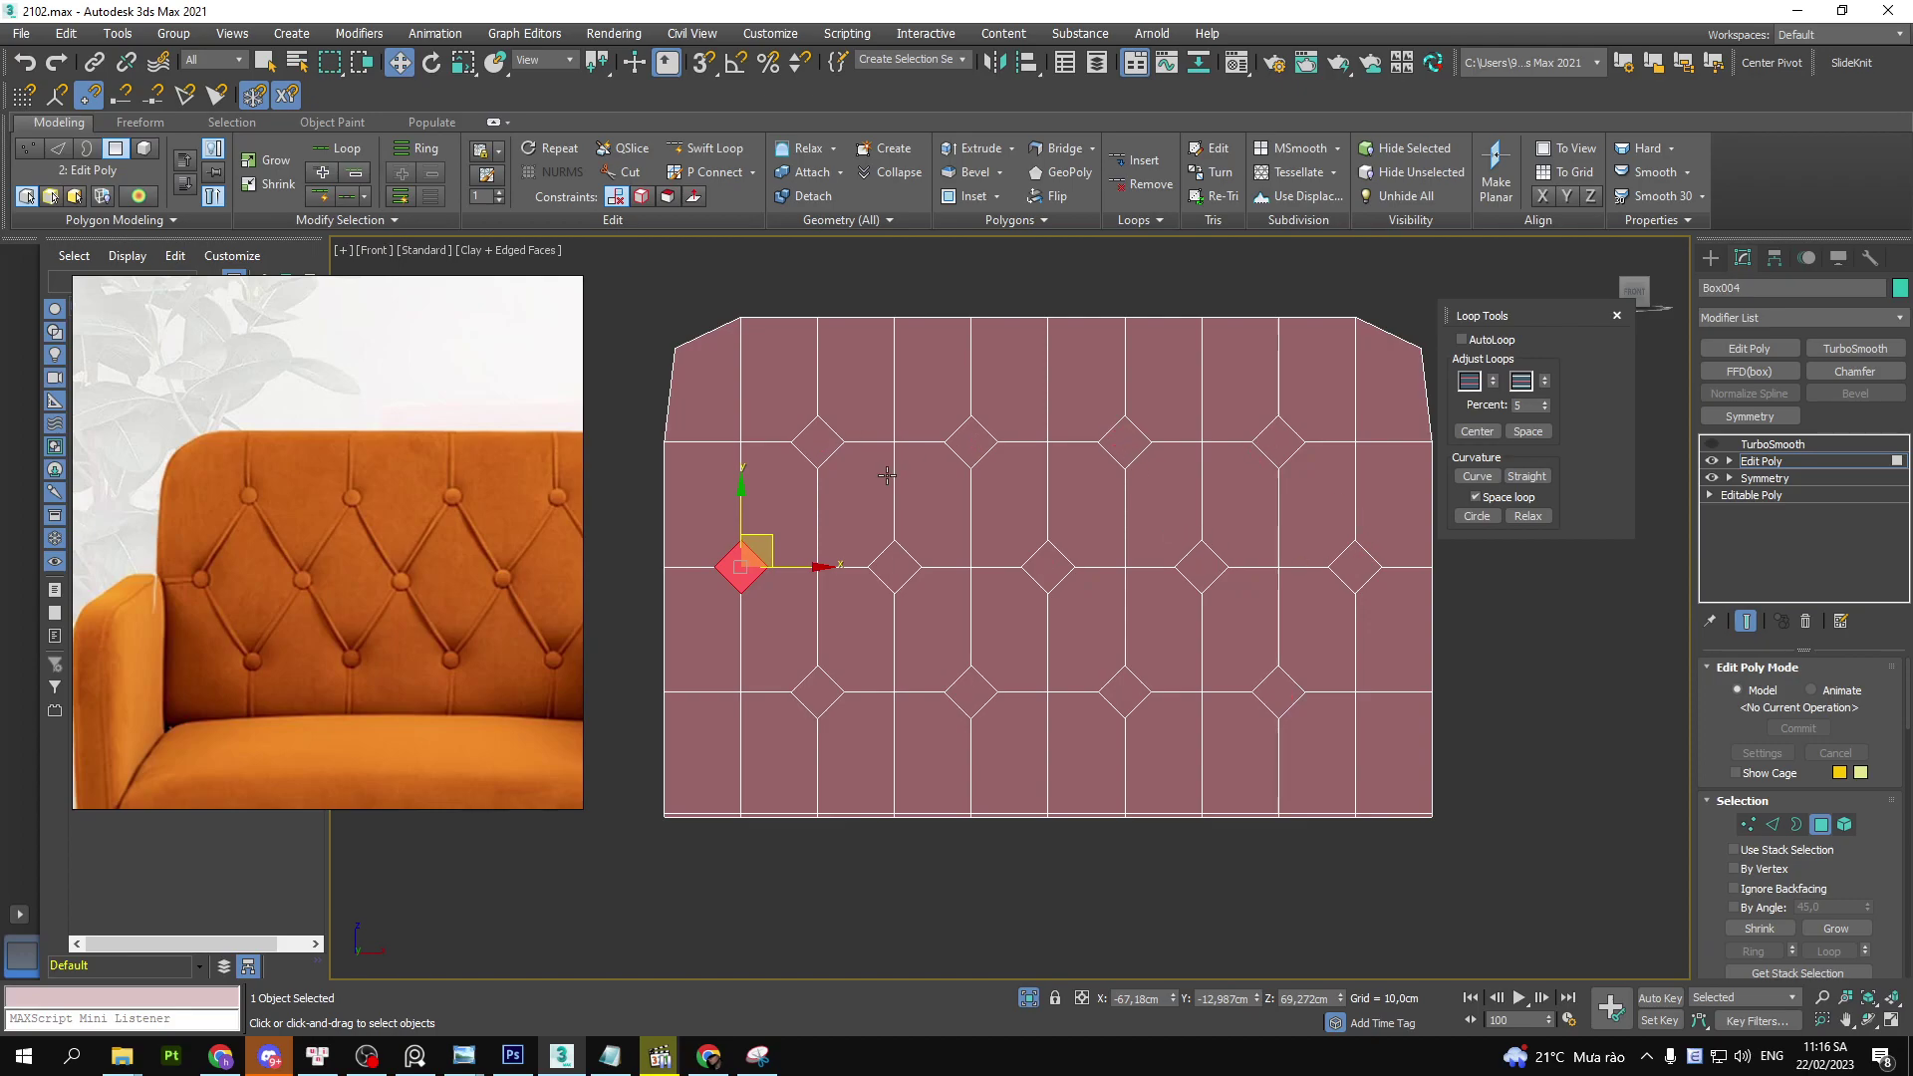
pyautogui.moveTo(907, 453); pyautogui.dragTo(903, 440, button='middle')
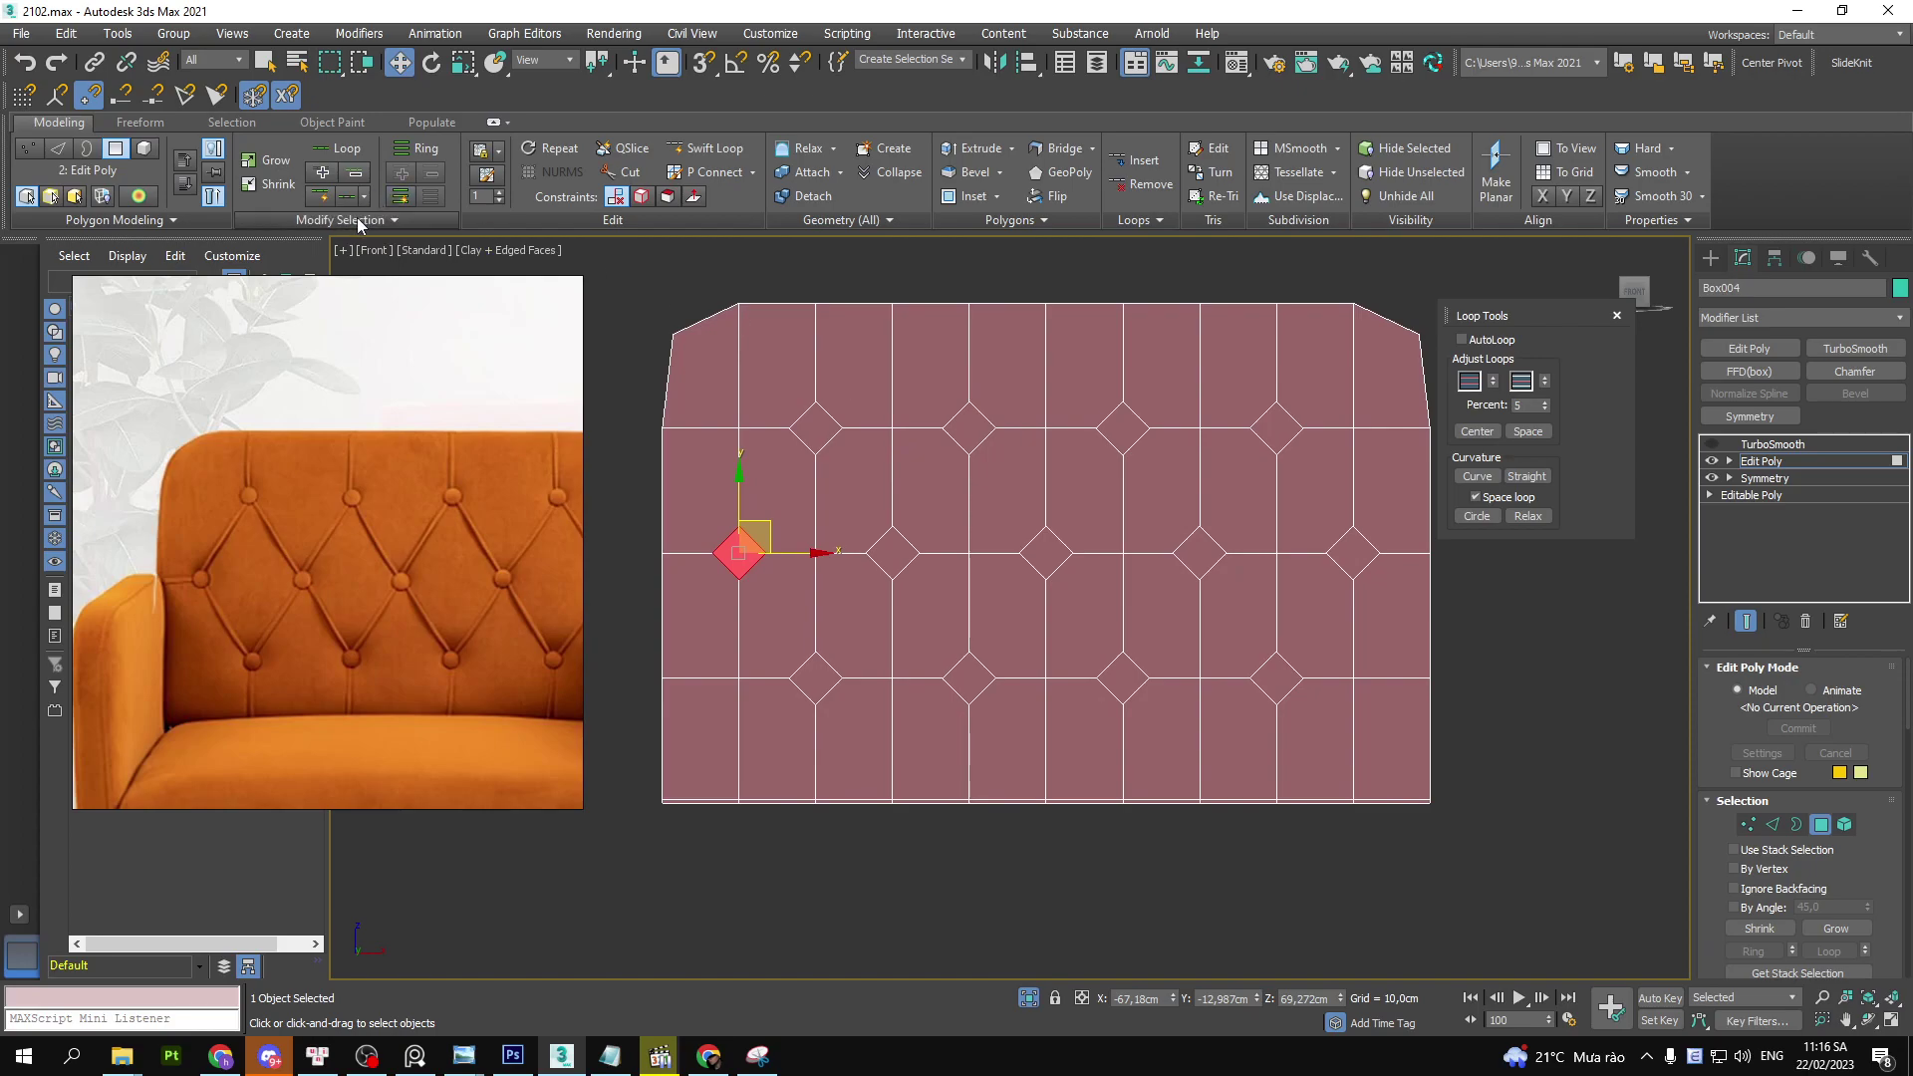
pyautogui.moveTo(478, 360); pyautogui.dragTo(426, 490)
# - Use Select Similar to extend the selection to every diamond face
pyautogui.click(350, 219)
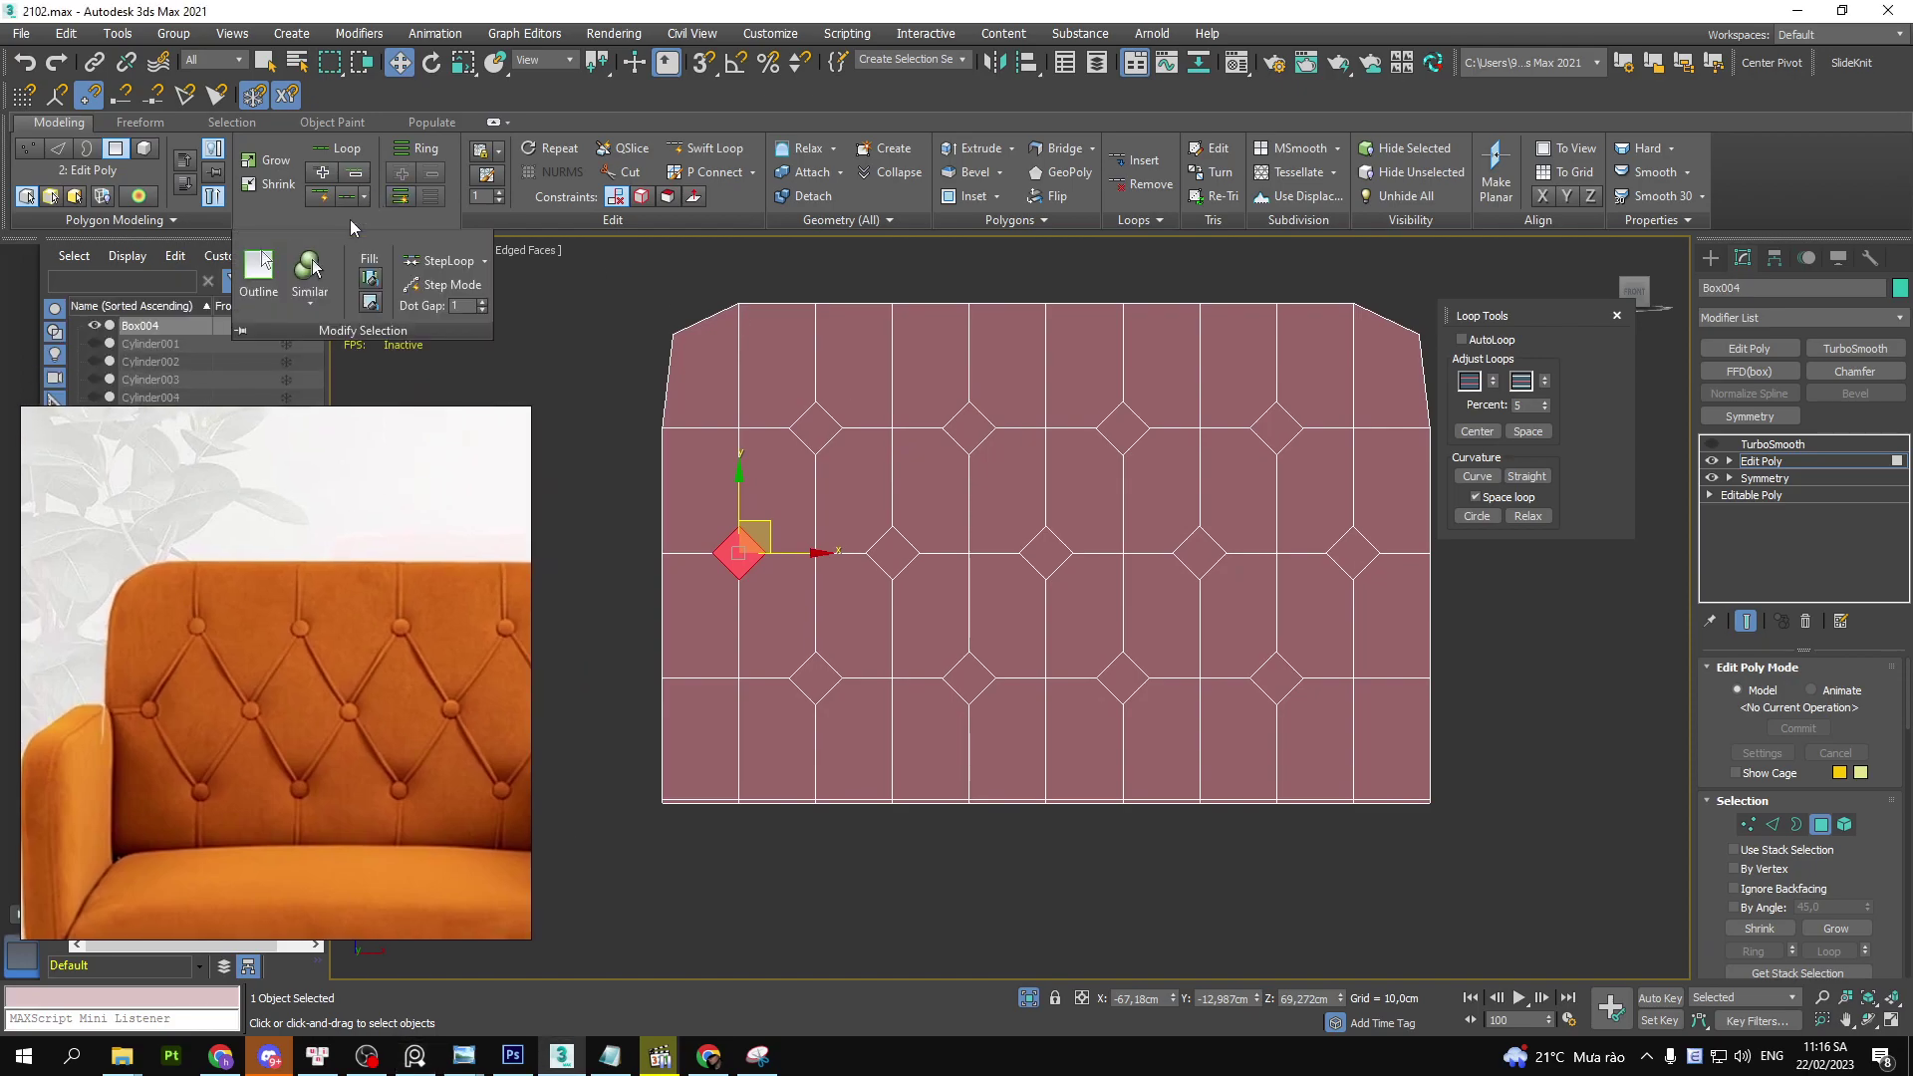
pyautogui.click(304, 274)
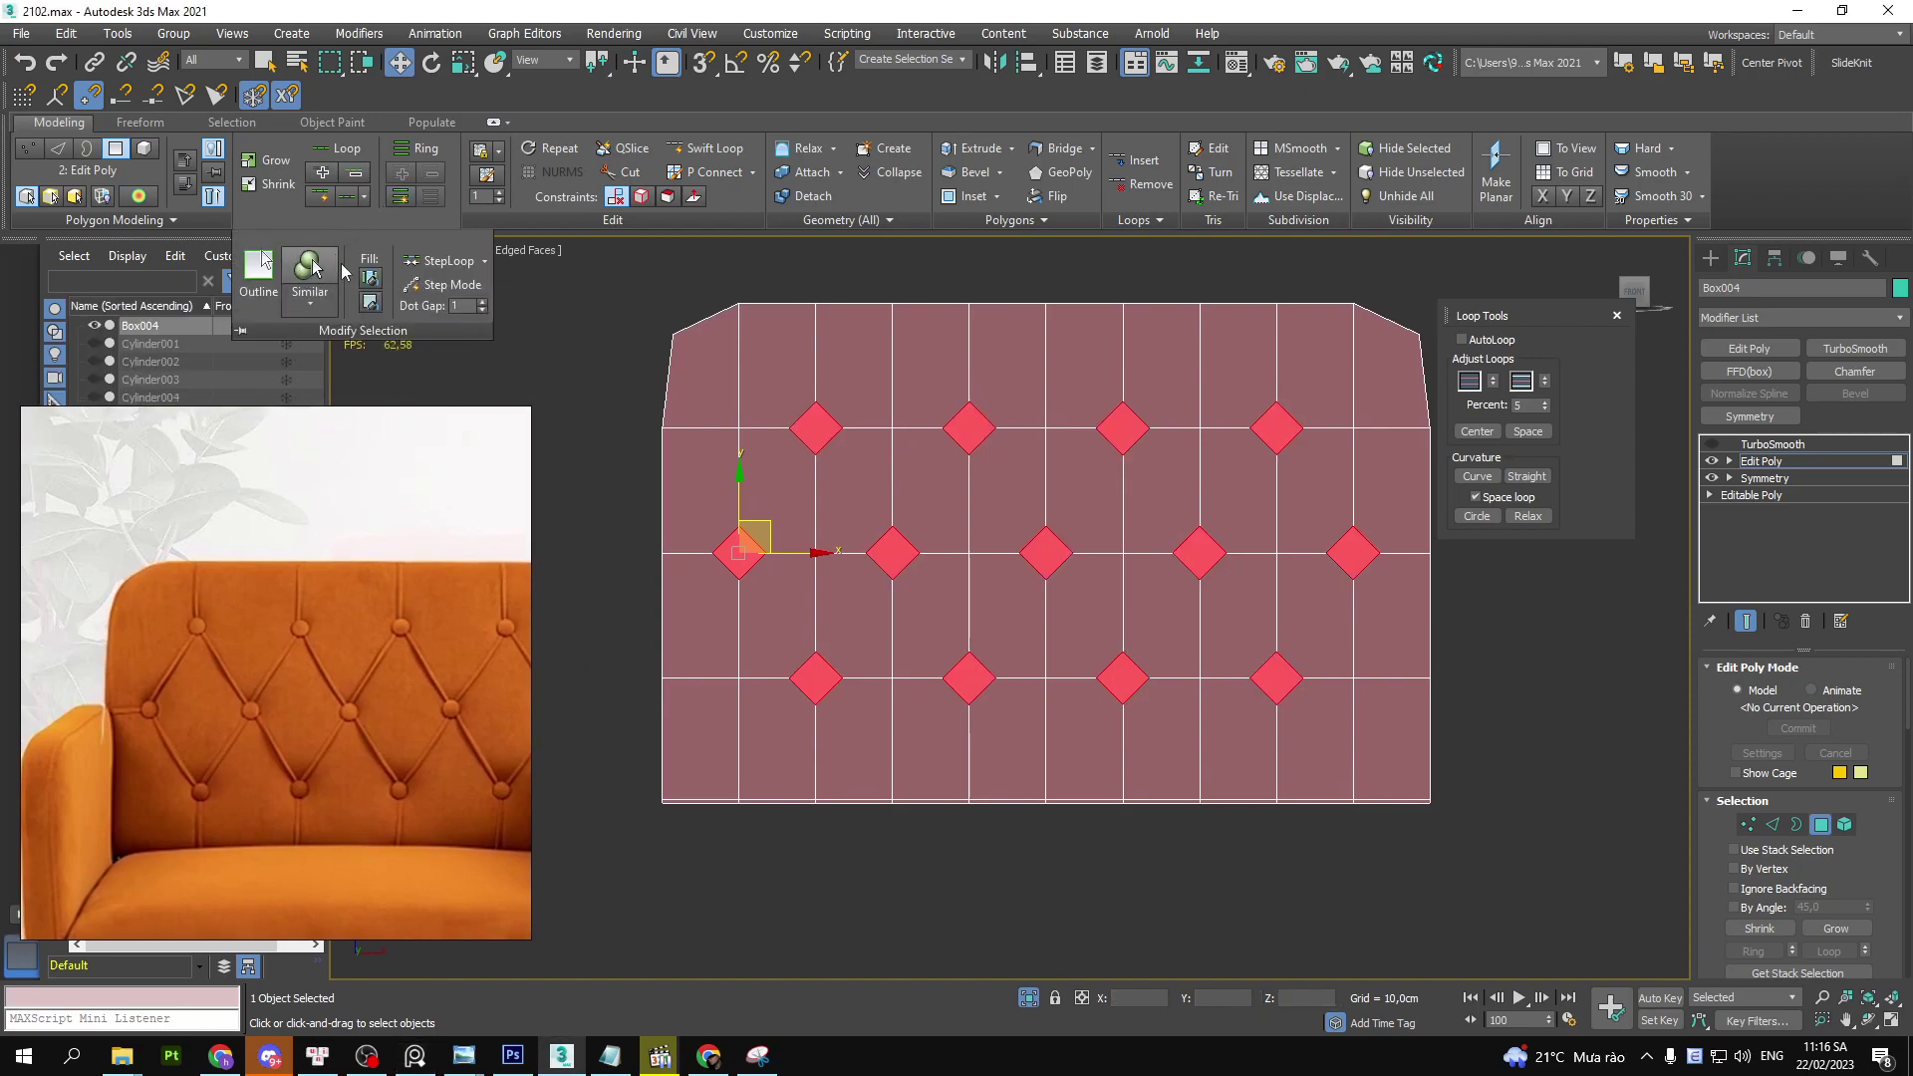
pyautogui.scroll(3, 1227, 534)
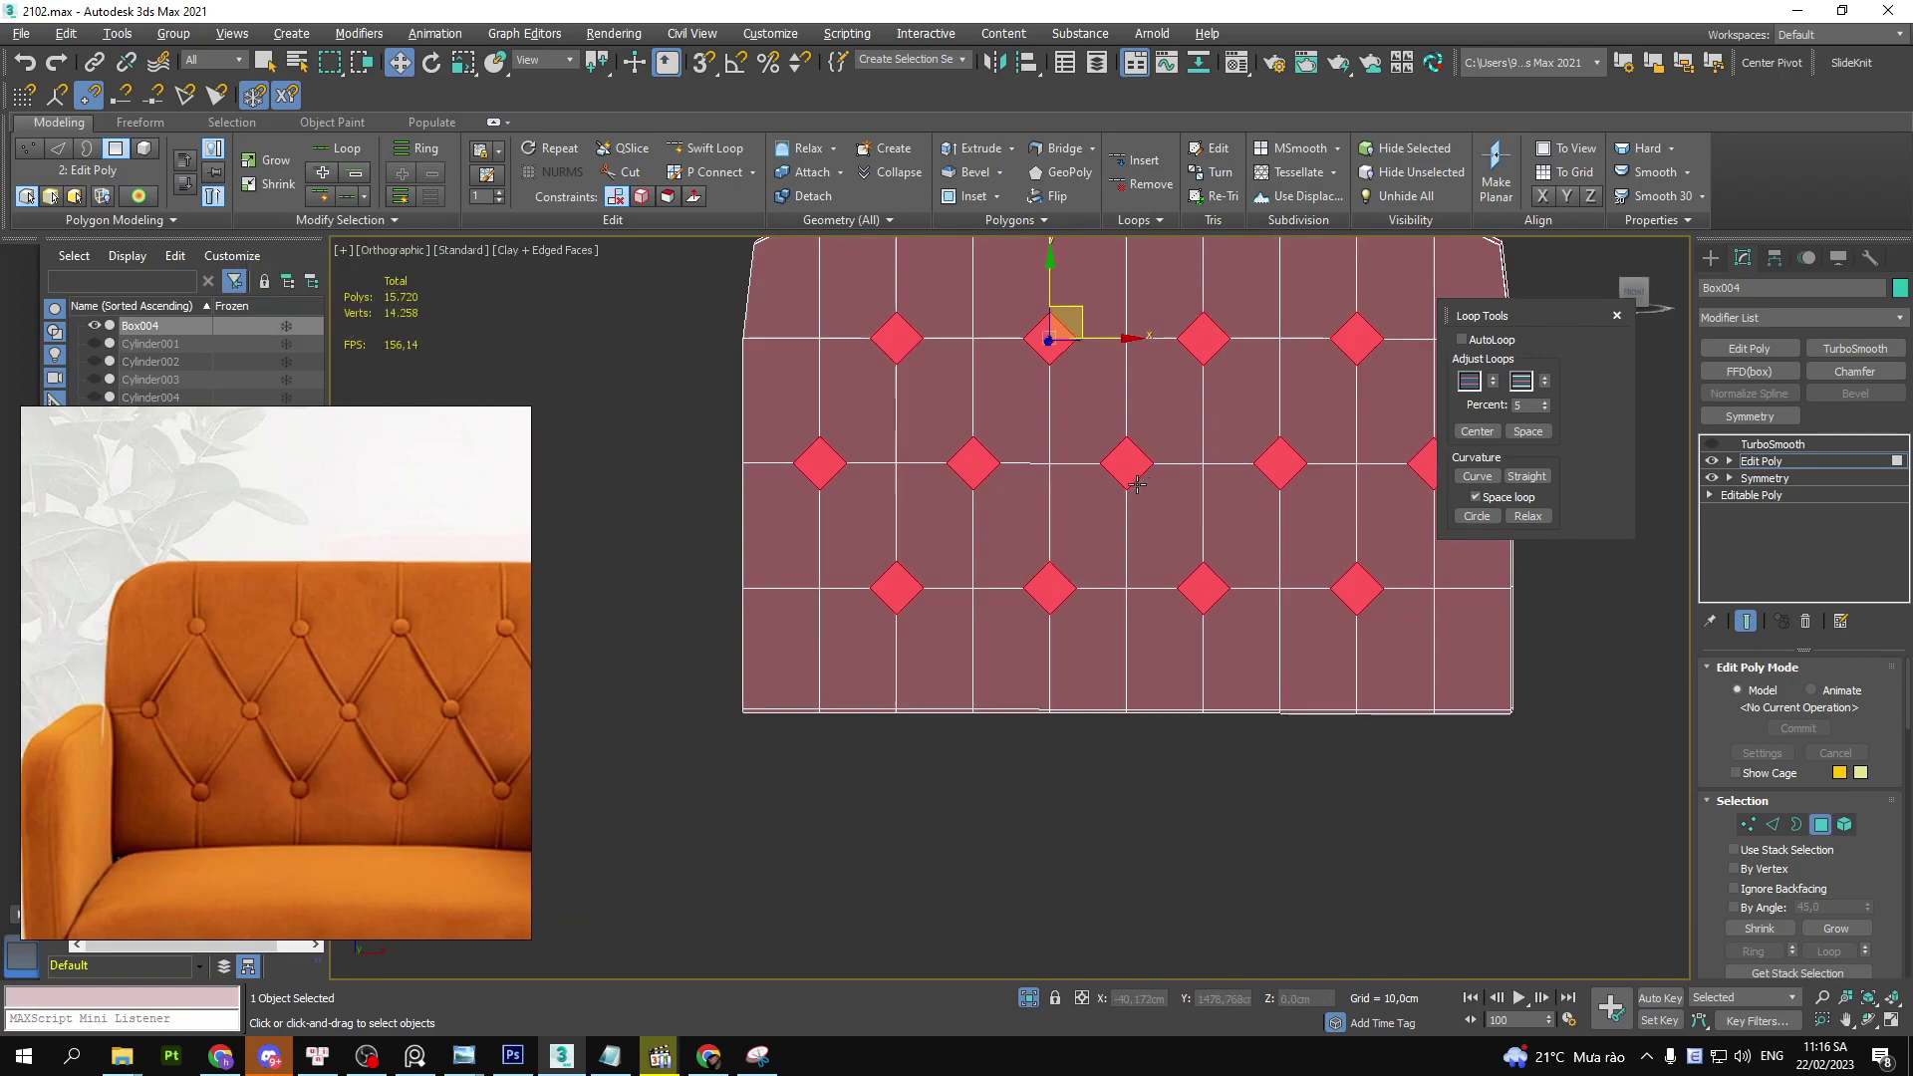
pyautogui.moveTo(1227, 534)
pyautogui.keyDown('alt'); pyautogui.mouseDown(button='middle')
pyautogui.moveTo(1002, 436)
pyautogui.moveTo(991, 521)
pyautogui.moveTo(815, 532)
pyautogui.mouseUp(button='middle'); pyautogui.keyUp('alt')
pyautogui.scroll(3, 1001, 437)
pyautogui.scroll(-3, 990, 521)
pyautogui.scroll(4, 990, 521)
# - Extrude the selected diamond faces inward with a height of -3,857cm
pyautogui.rightClick(840, 486)
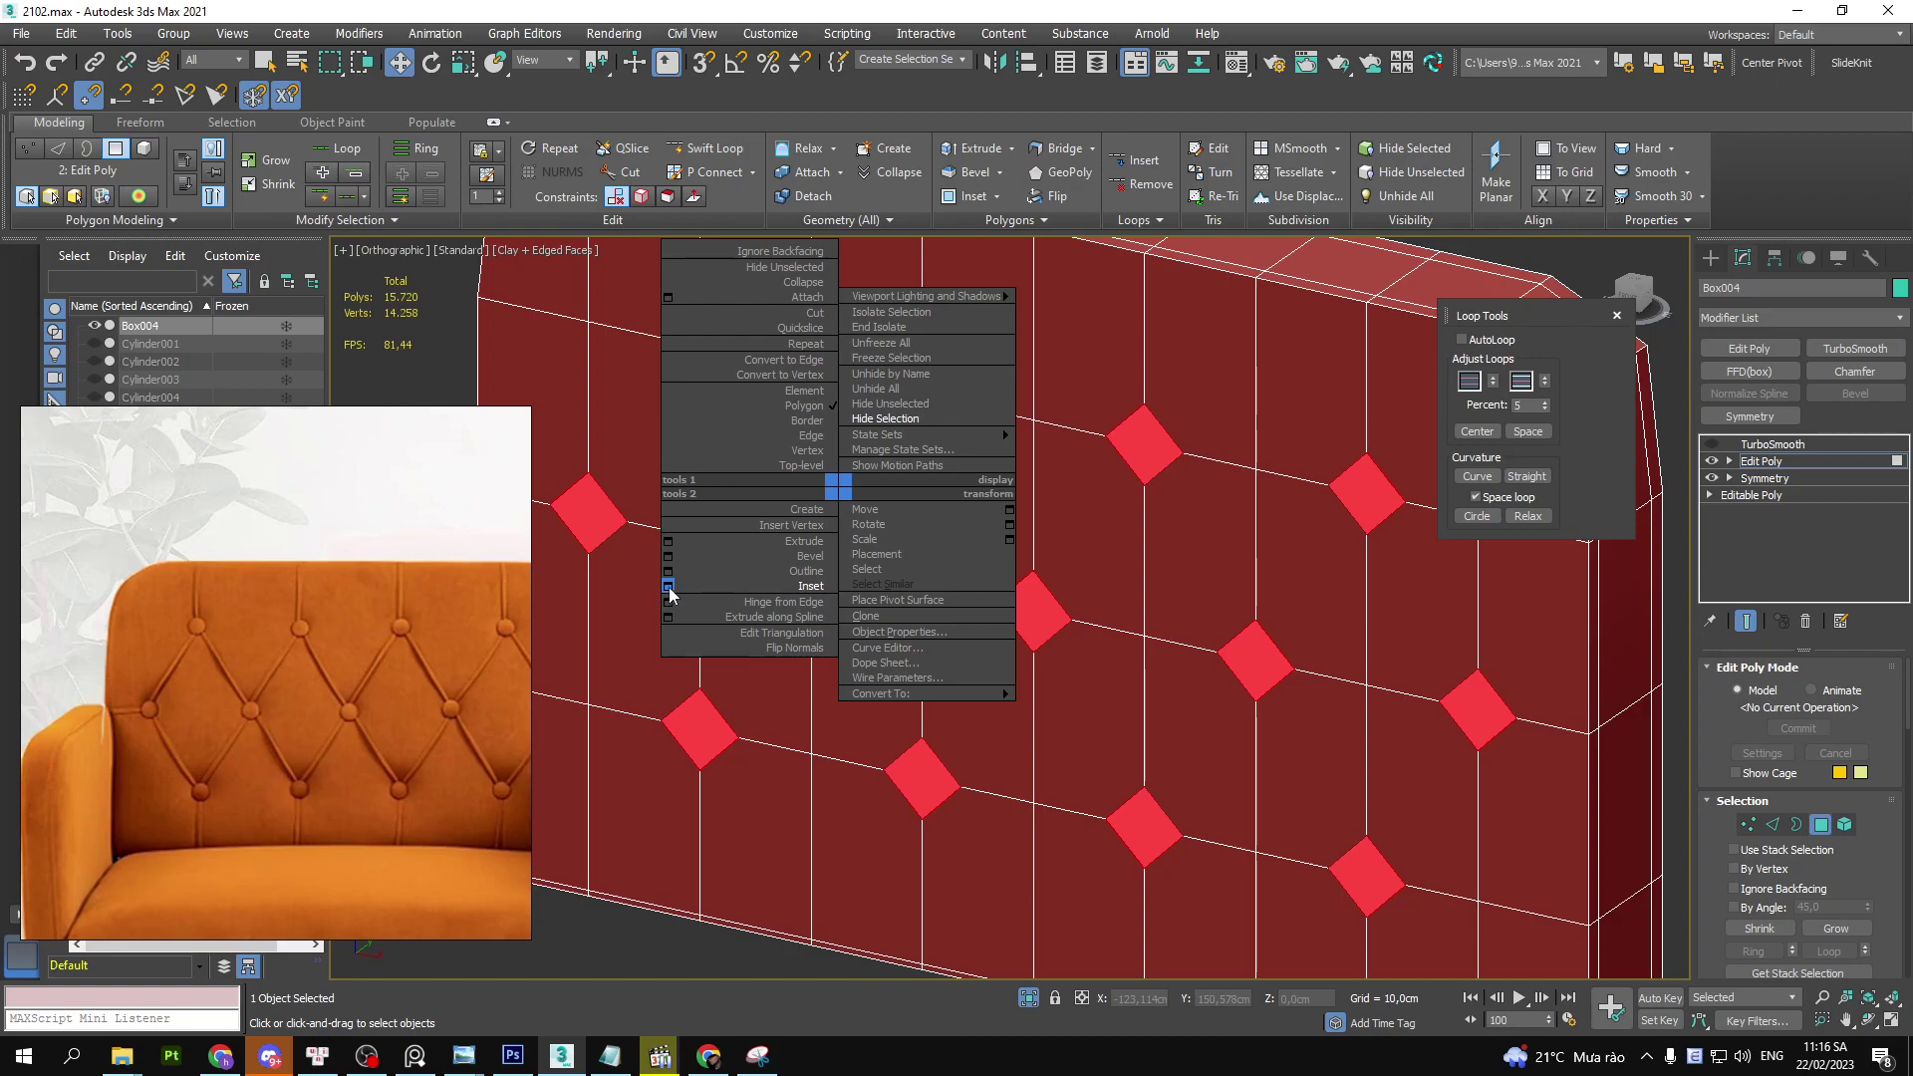
pyautogui.scroll(5, 609, 503)
pyautogui.scroll(2, 697, 597)
pyautogui.moveTo(746, 710); pyautogui.dragTo(865, 629)
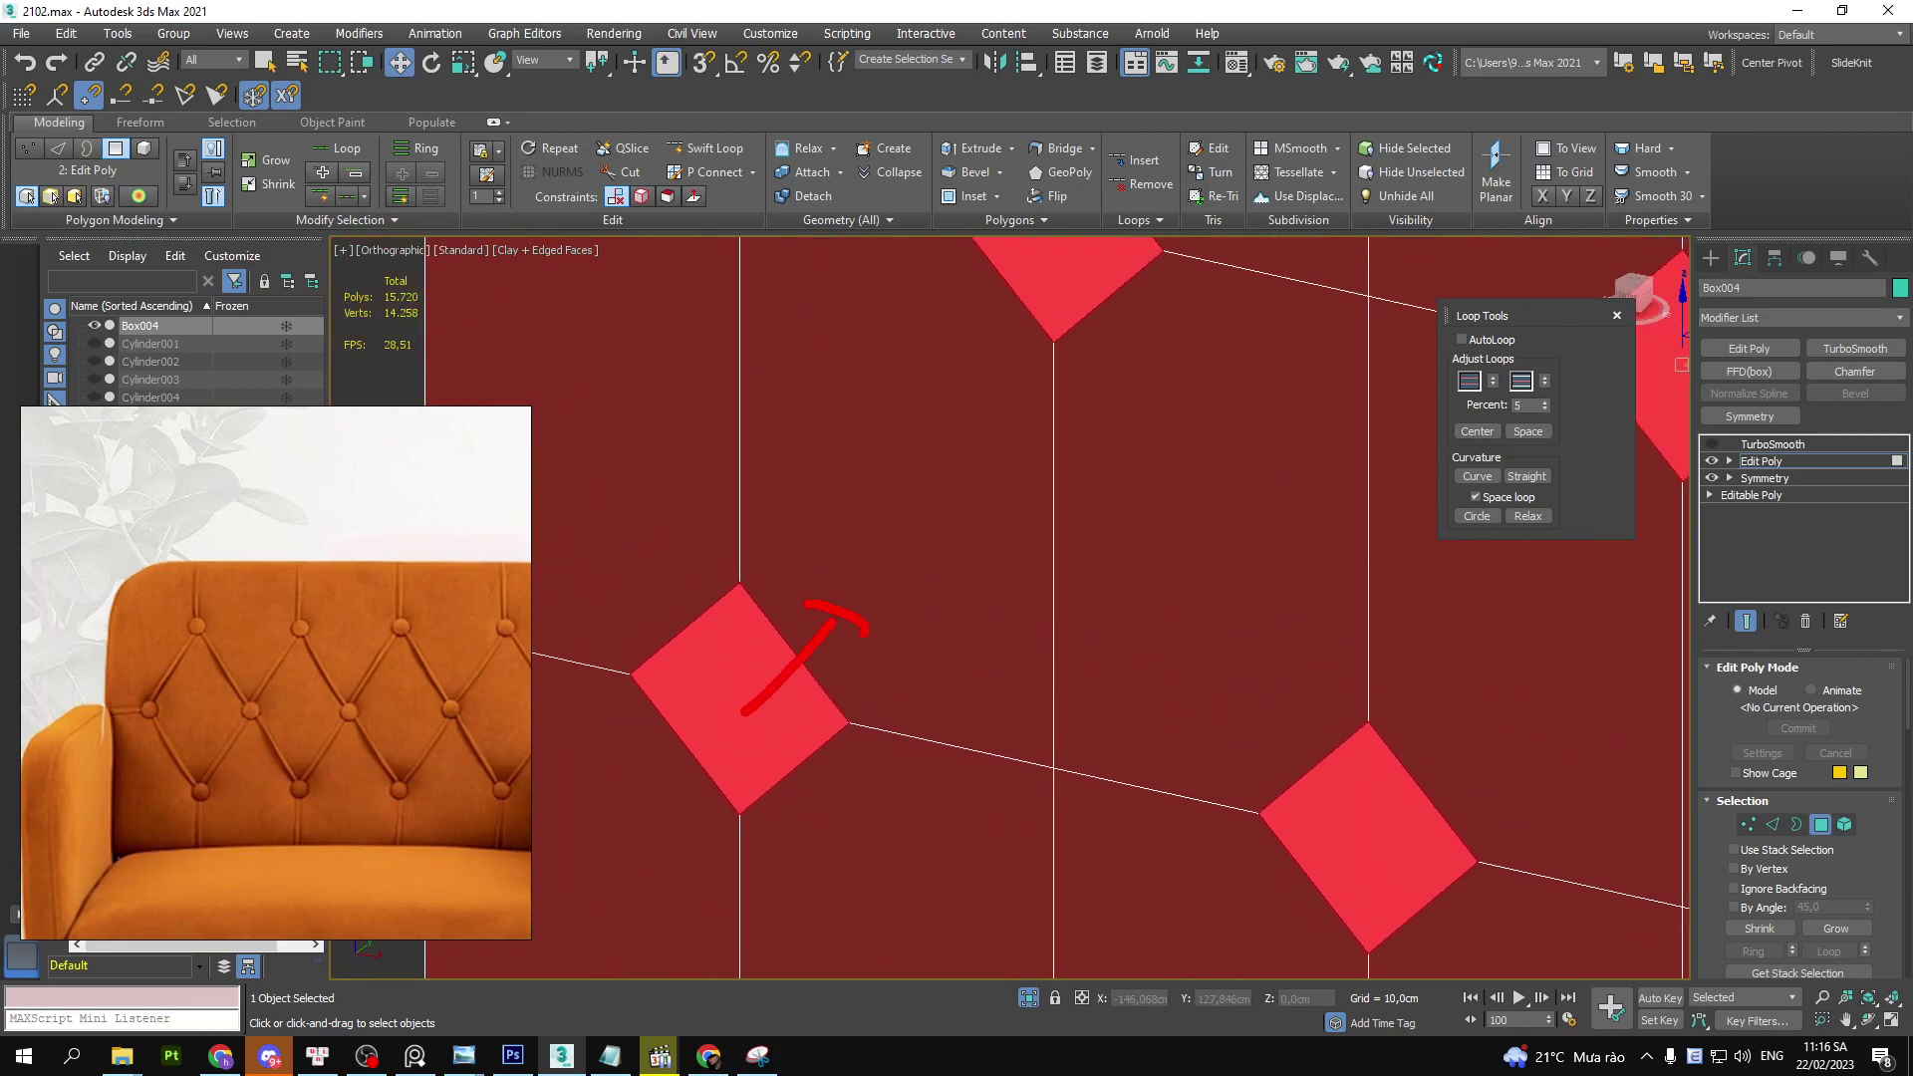
pyautogui.moveTo(954, 581); pyautogui.dragTo(972, 588)
pyautogui.rightClick(937, 576)
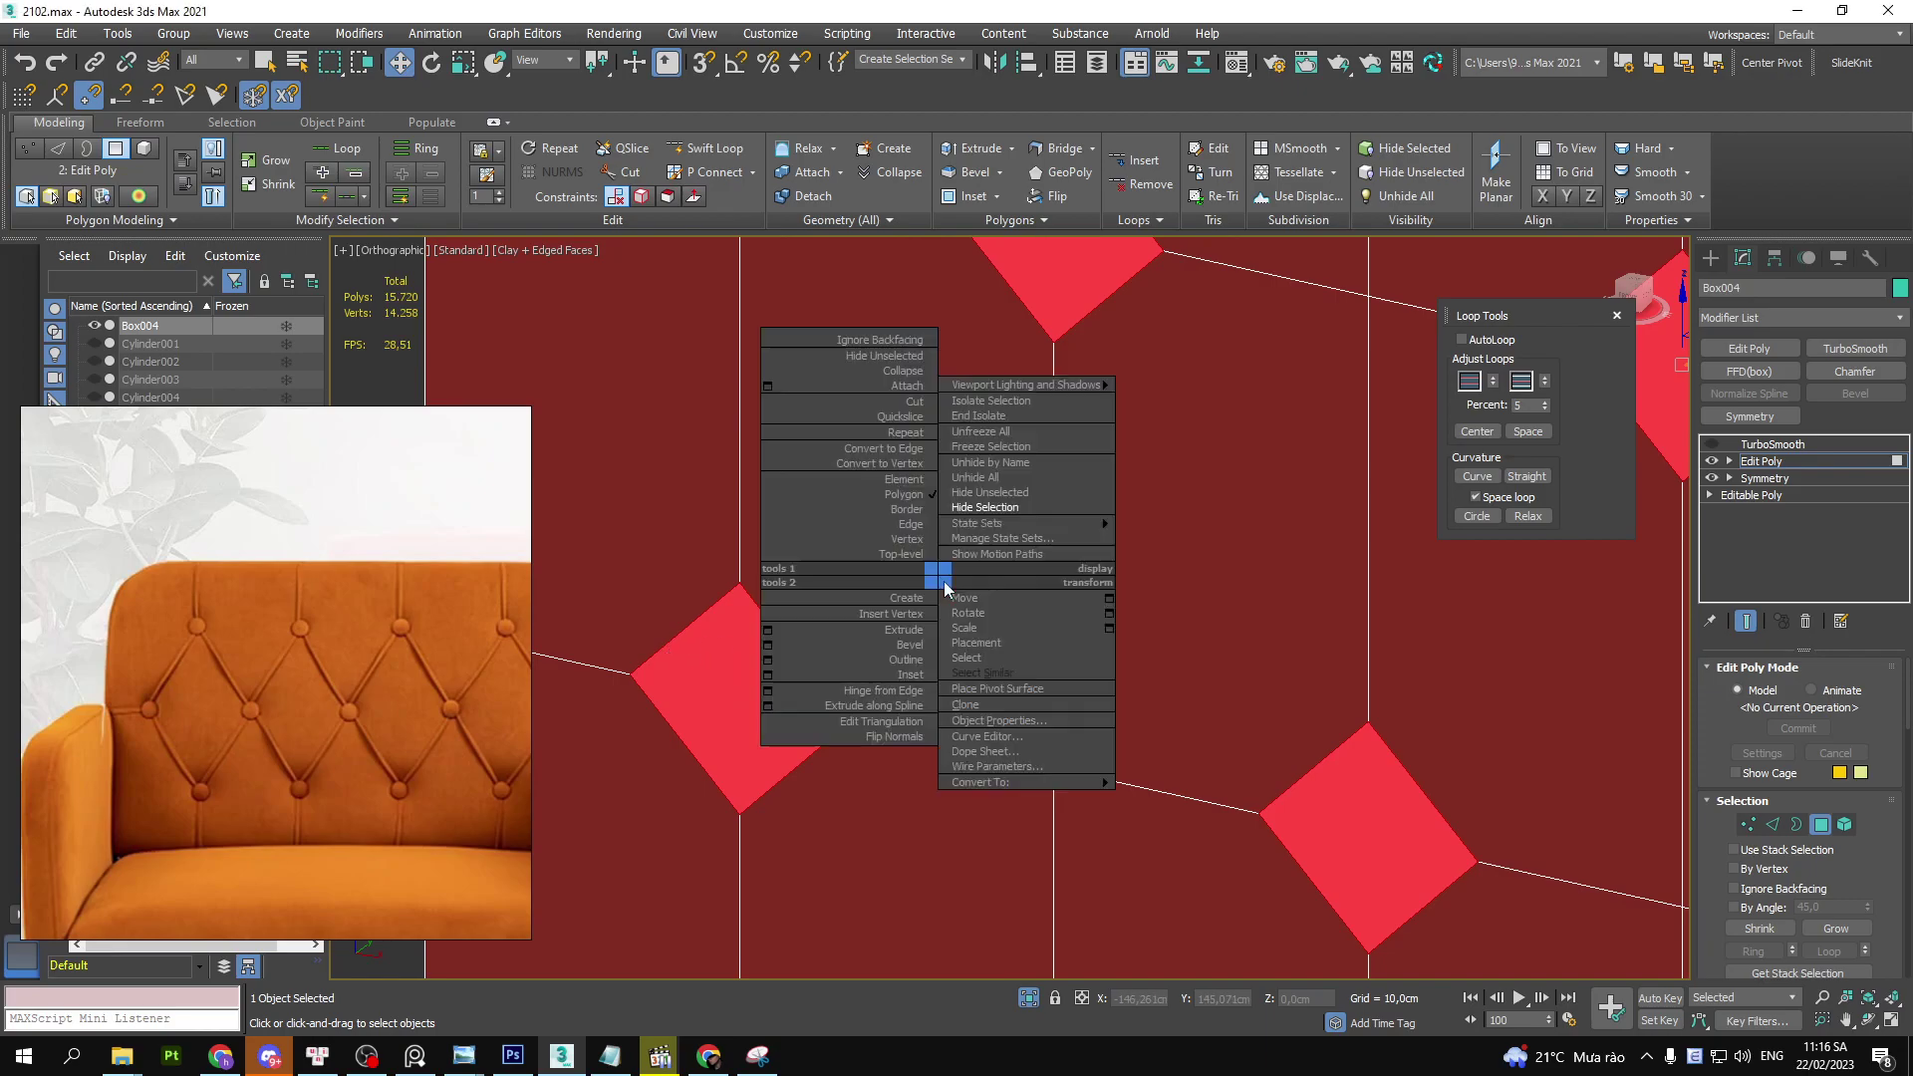
pyautogui.click(767, 630)
pyautogui.press('f')
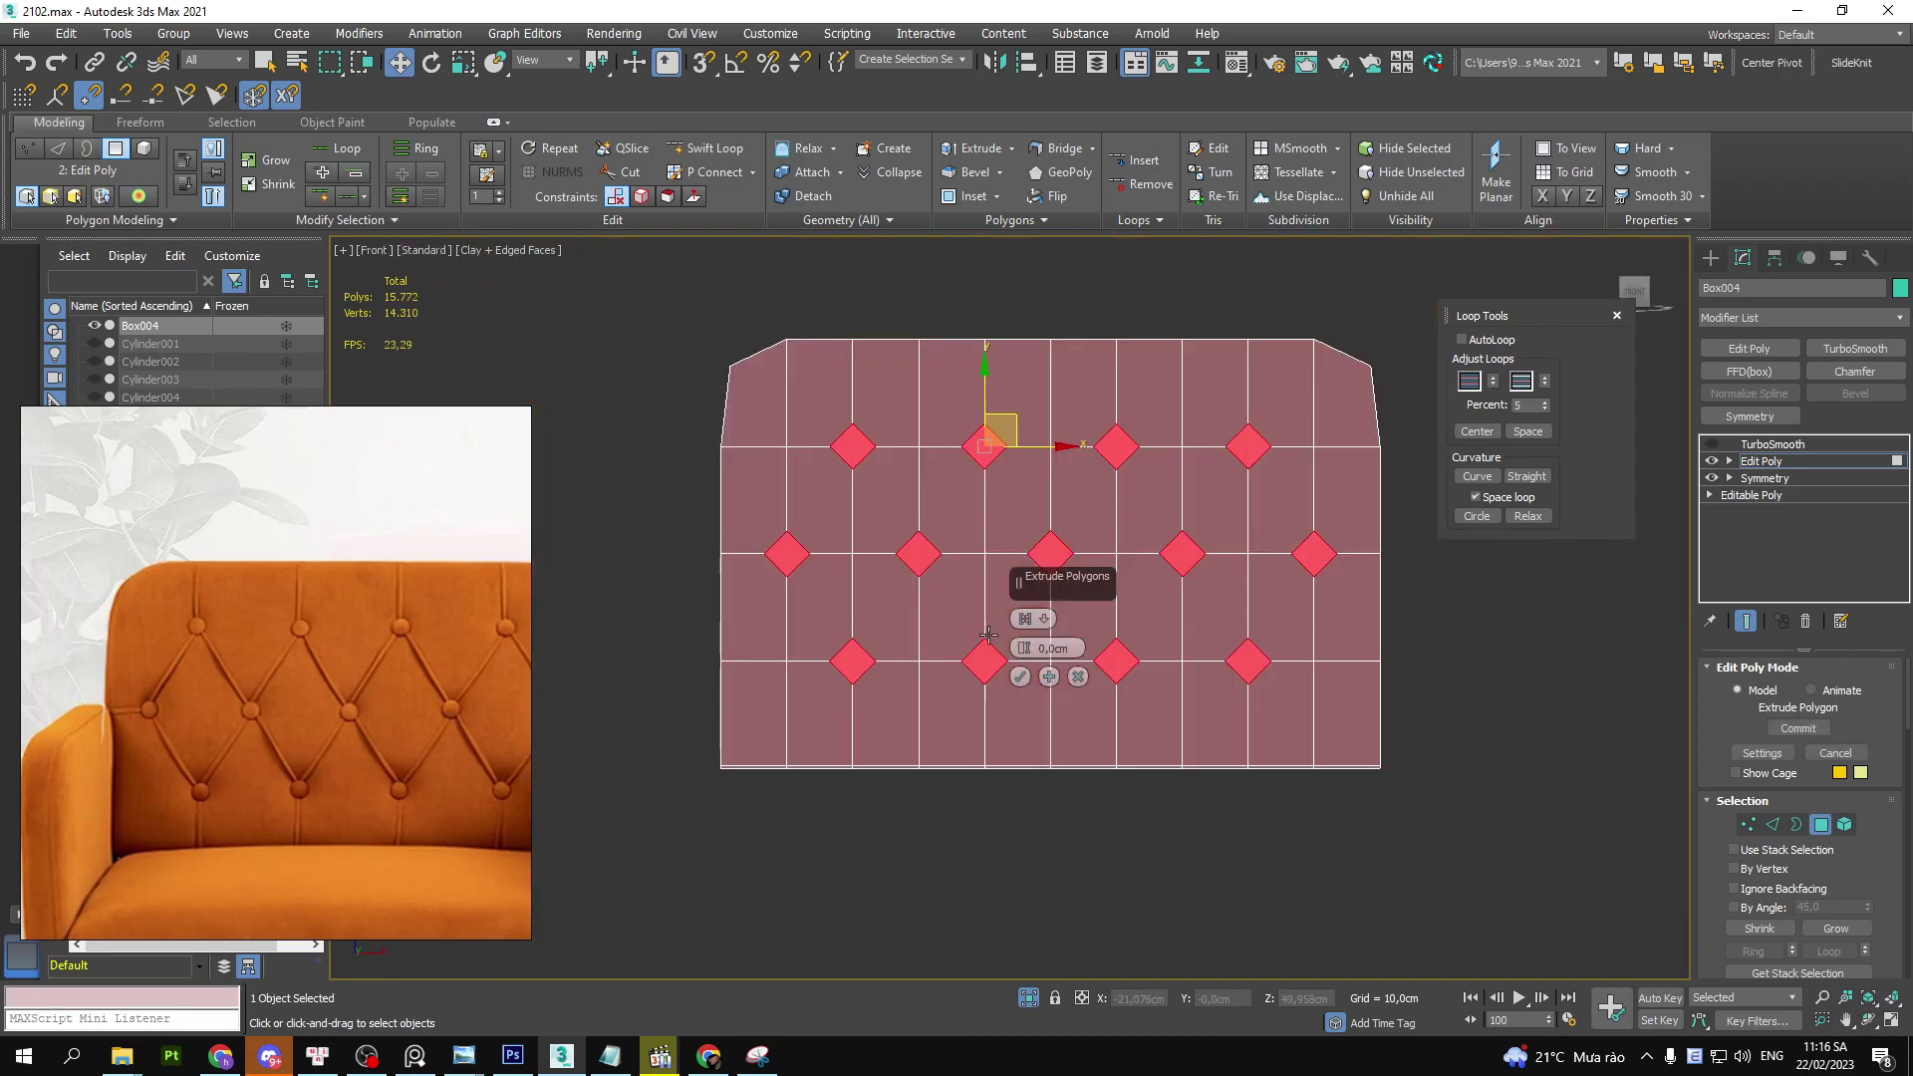
pyautogui.moveTo(1025, 647); pyautogui.dragTo(1026, 657)
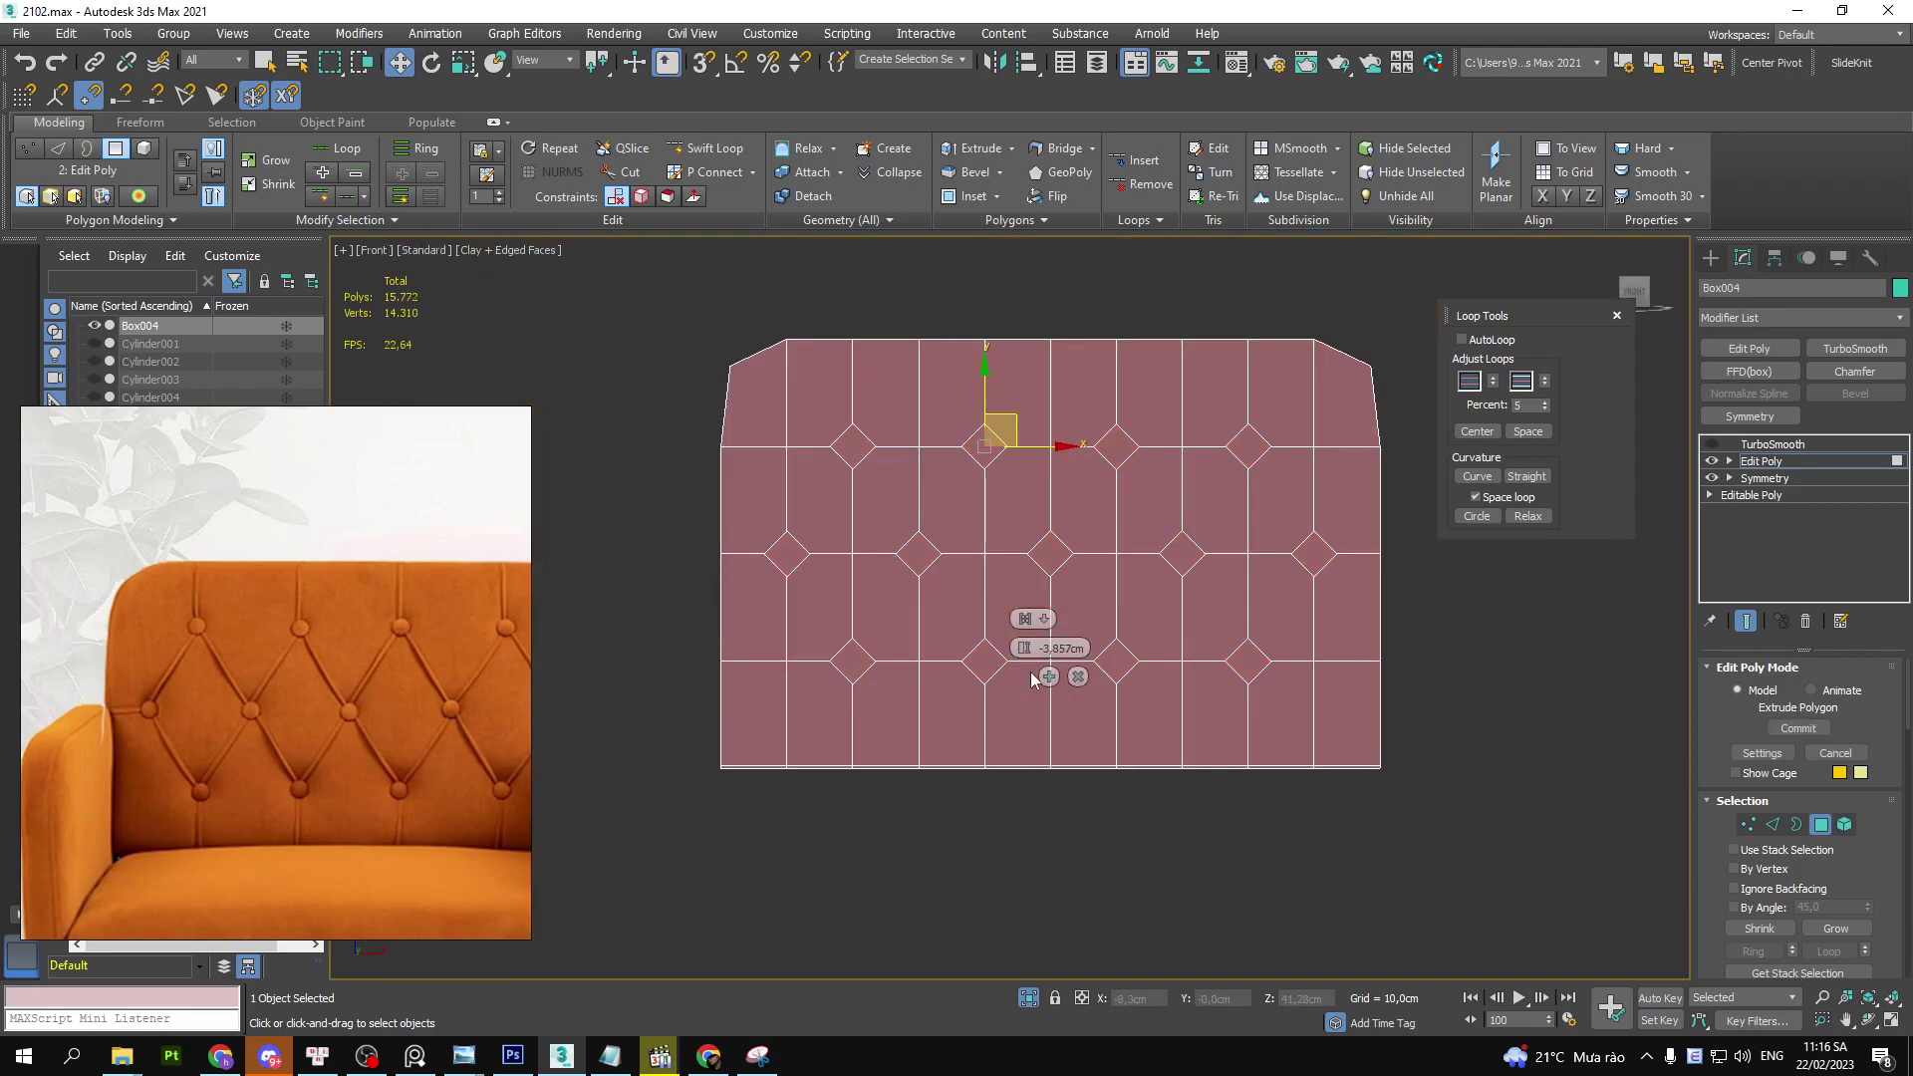
pyautogui.click(1020, 676)
pyautogui.scroll(3, 898, 551)
pyautogui.keyDown('alt'); pyautogui.moveTo(897, 551); pyautogui.dragTo(986, 498, button='middle'); pyautogui.keyUp('alt')
# - Switch to the Front view and frame the whole backrest panel
pyautogui.scroll(3, 897, 518)
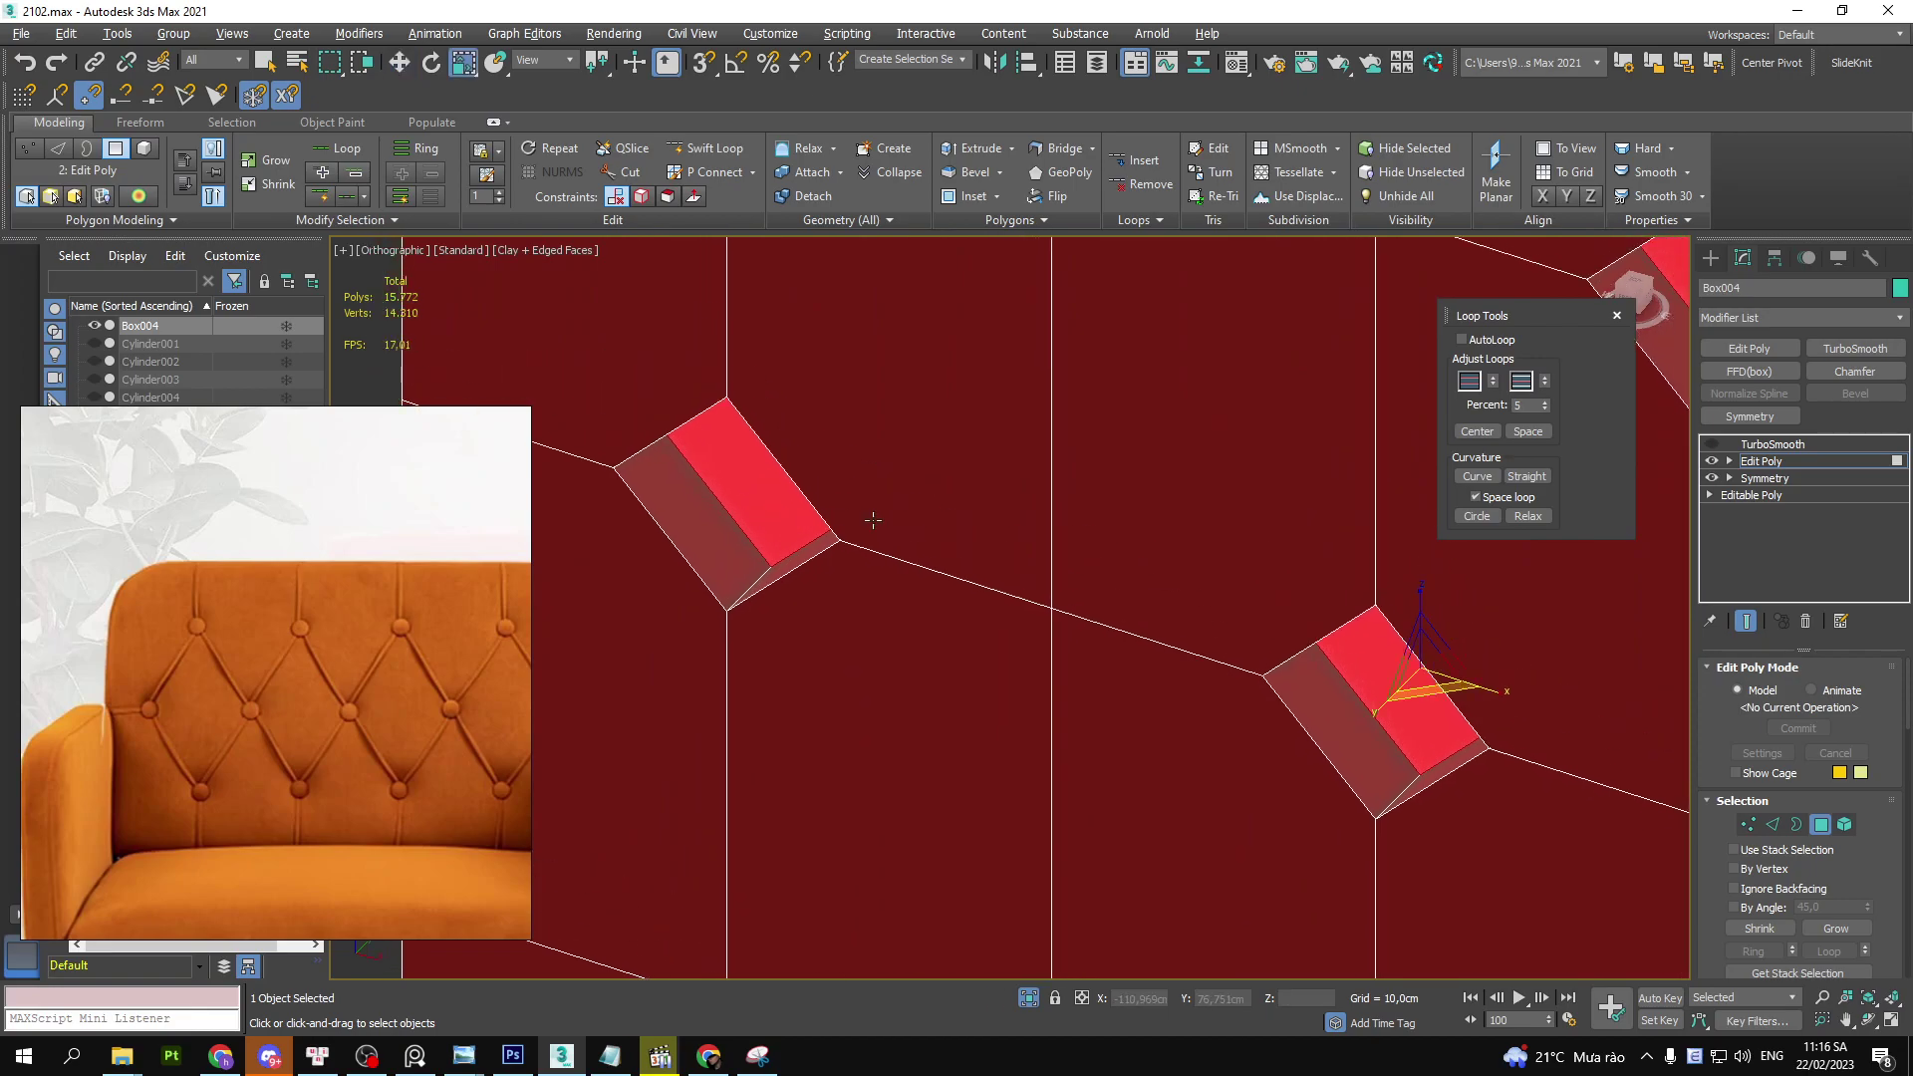
pyautogui.press('r')
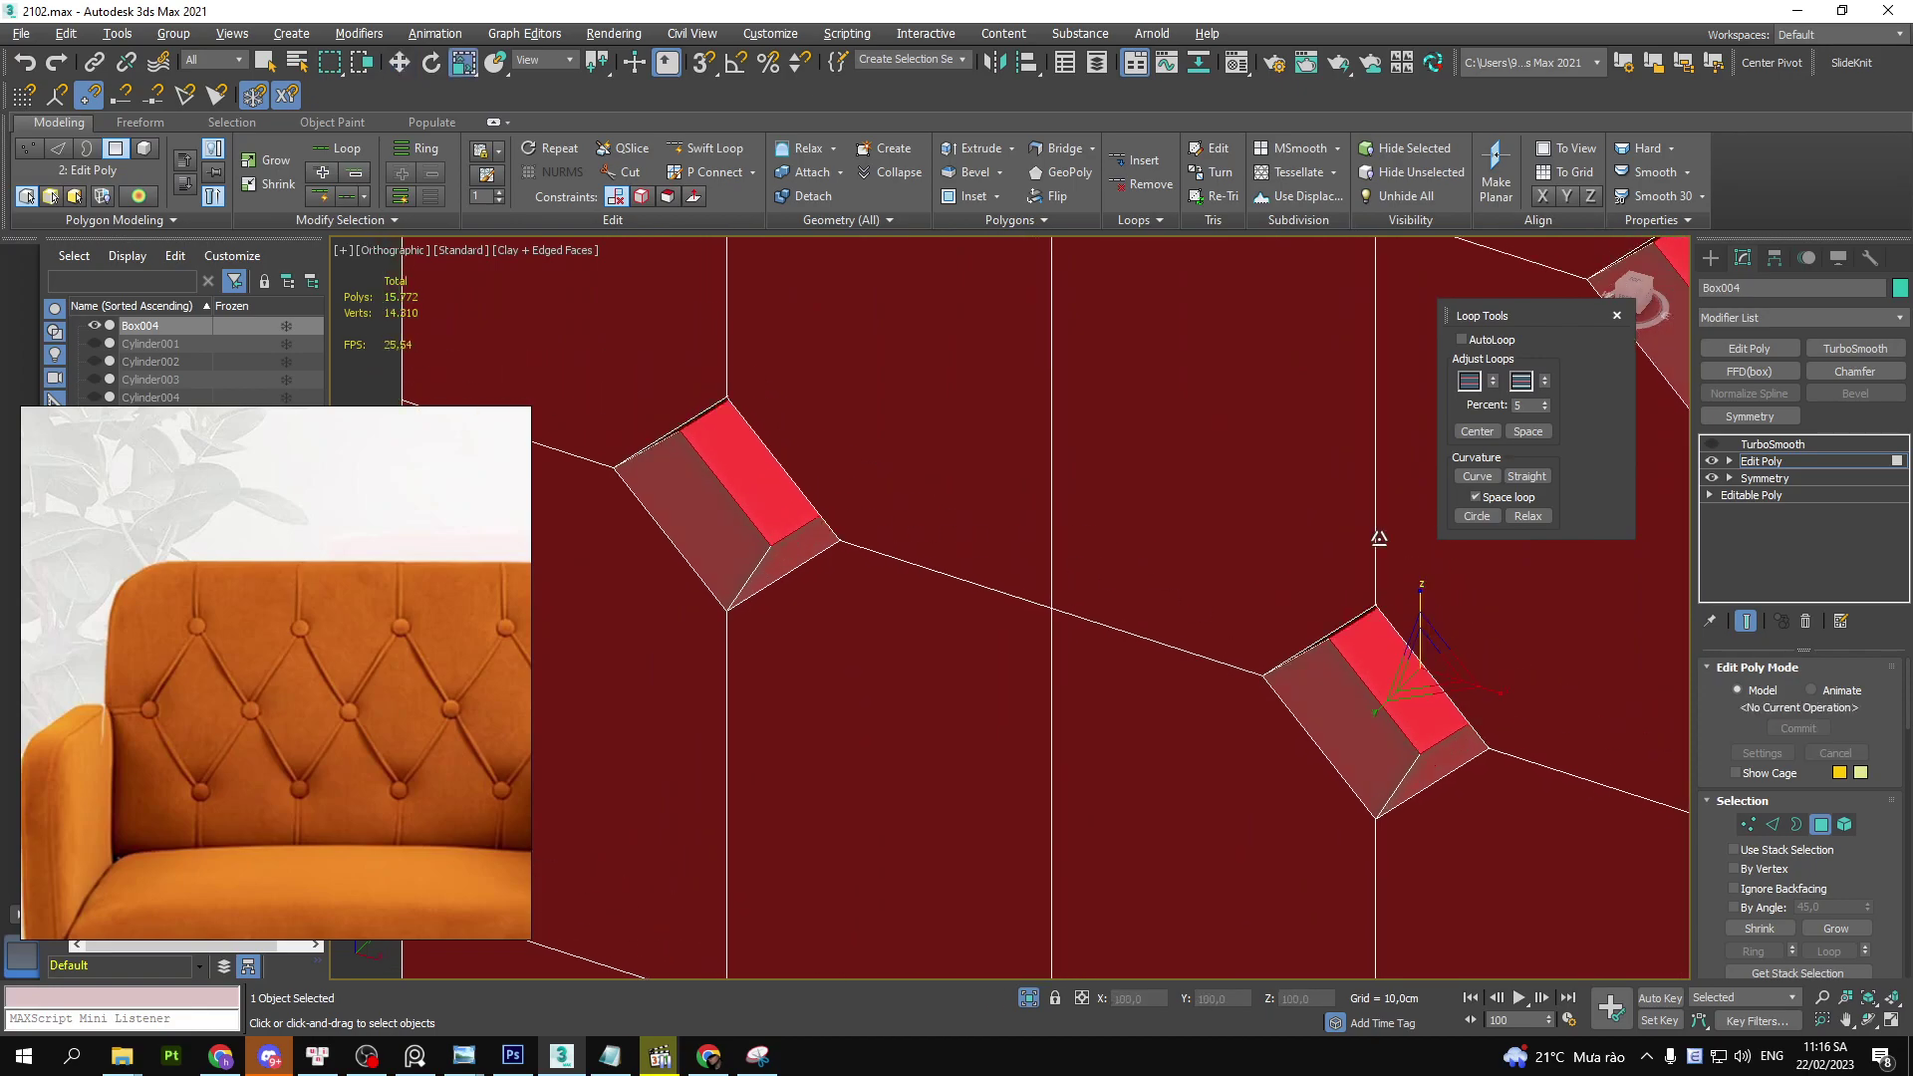
pyautogui.press('w')
pyautogui.scroll(-3, 1376, 543)
pyautogui.press('f')
pyautogui.scroll(-2, 974, 560)
pyautogui.moveTo(981, 558); pyautogui.dragTo(1085, 543, button='middle')
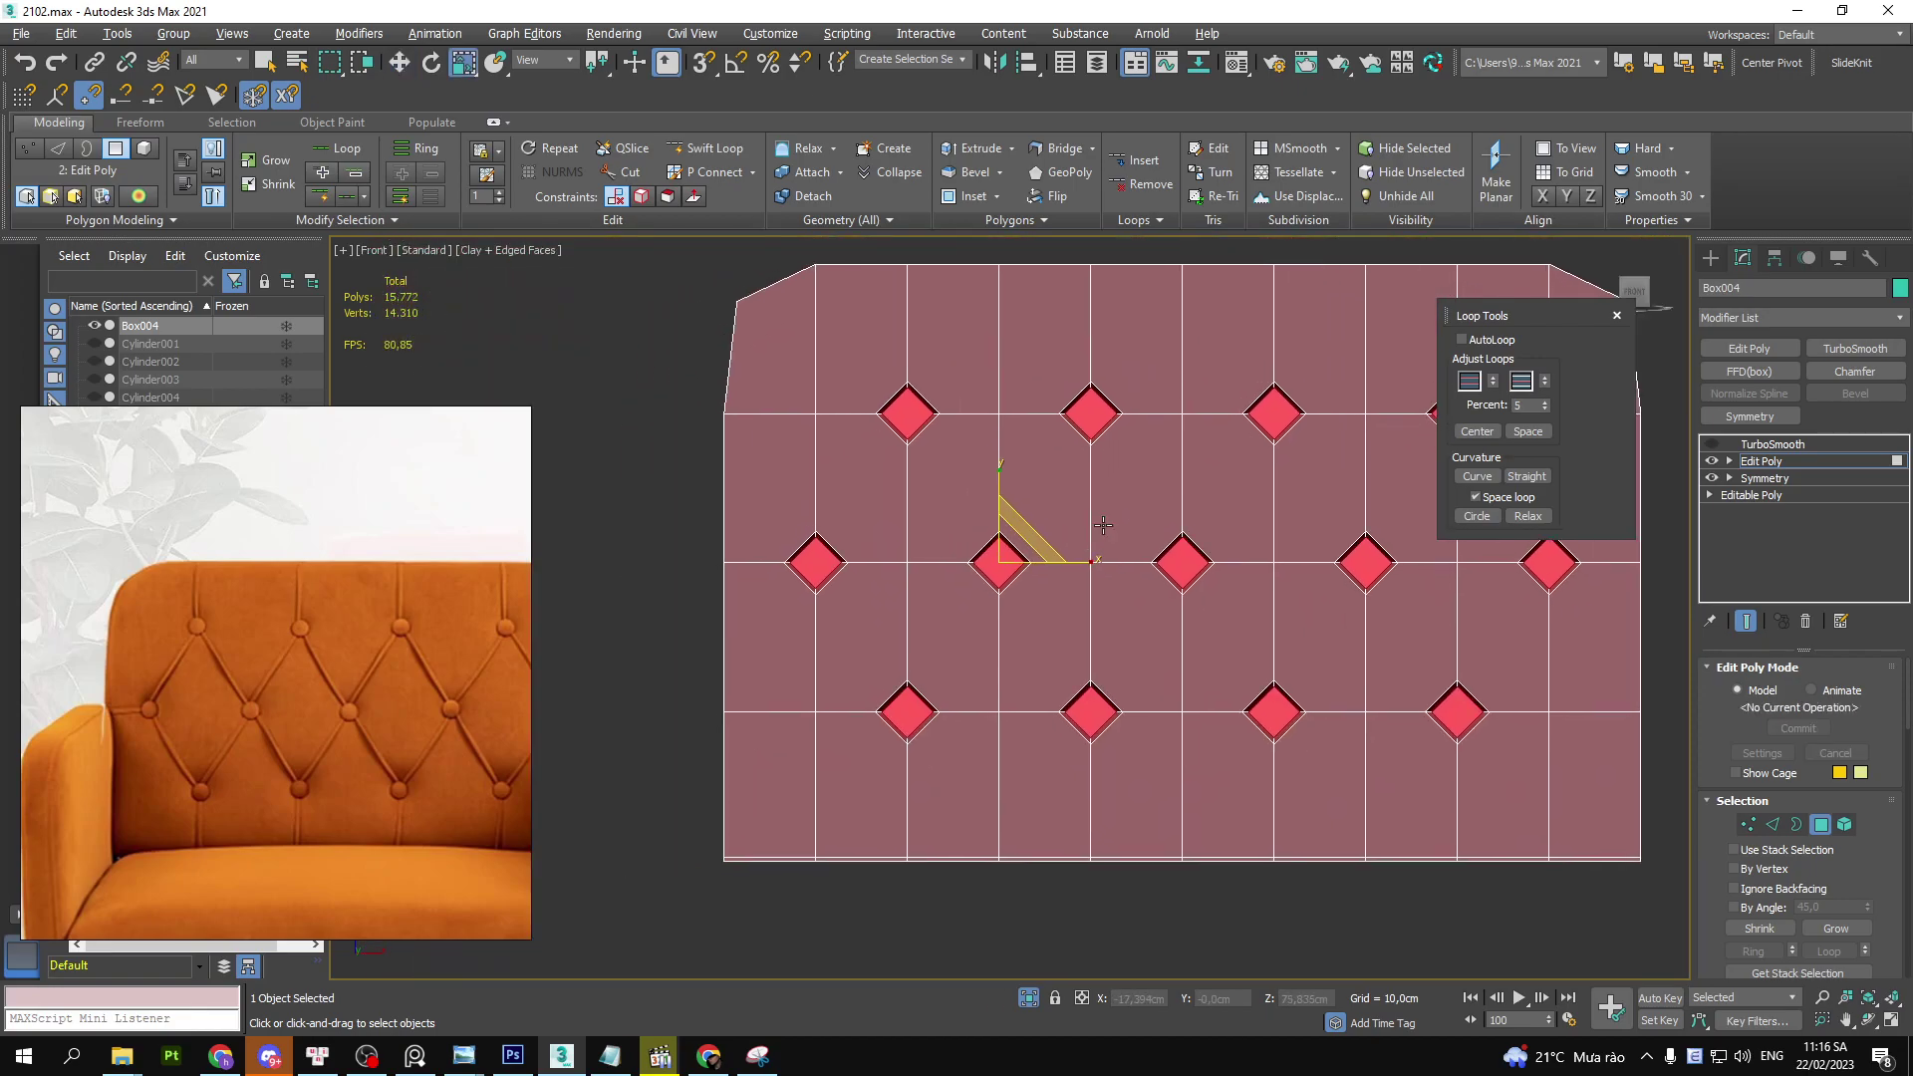
# - Scale the selected diamond button faces down so they taper into the panel
pyautogui.moveTo(1173, 520); pyautogui.dragTo(1239, 565)
pyautogui.moveTo(1386, 541); pyautogui.dragTo(1399, 570)
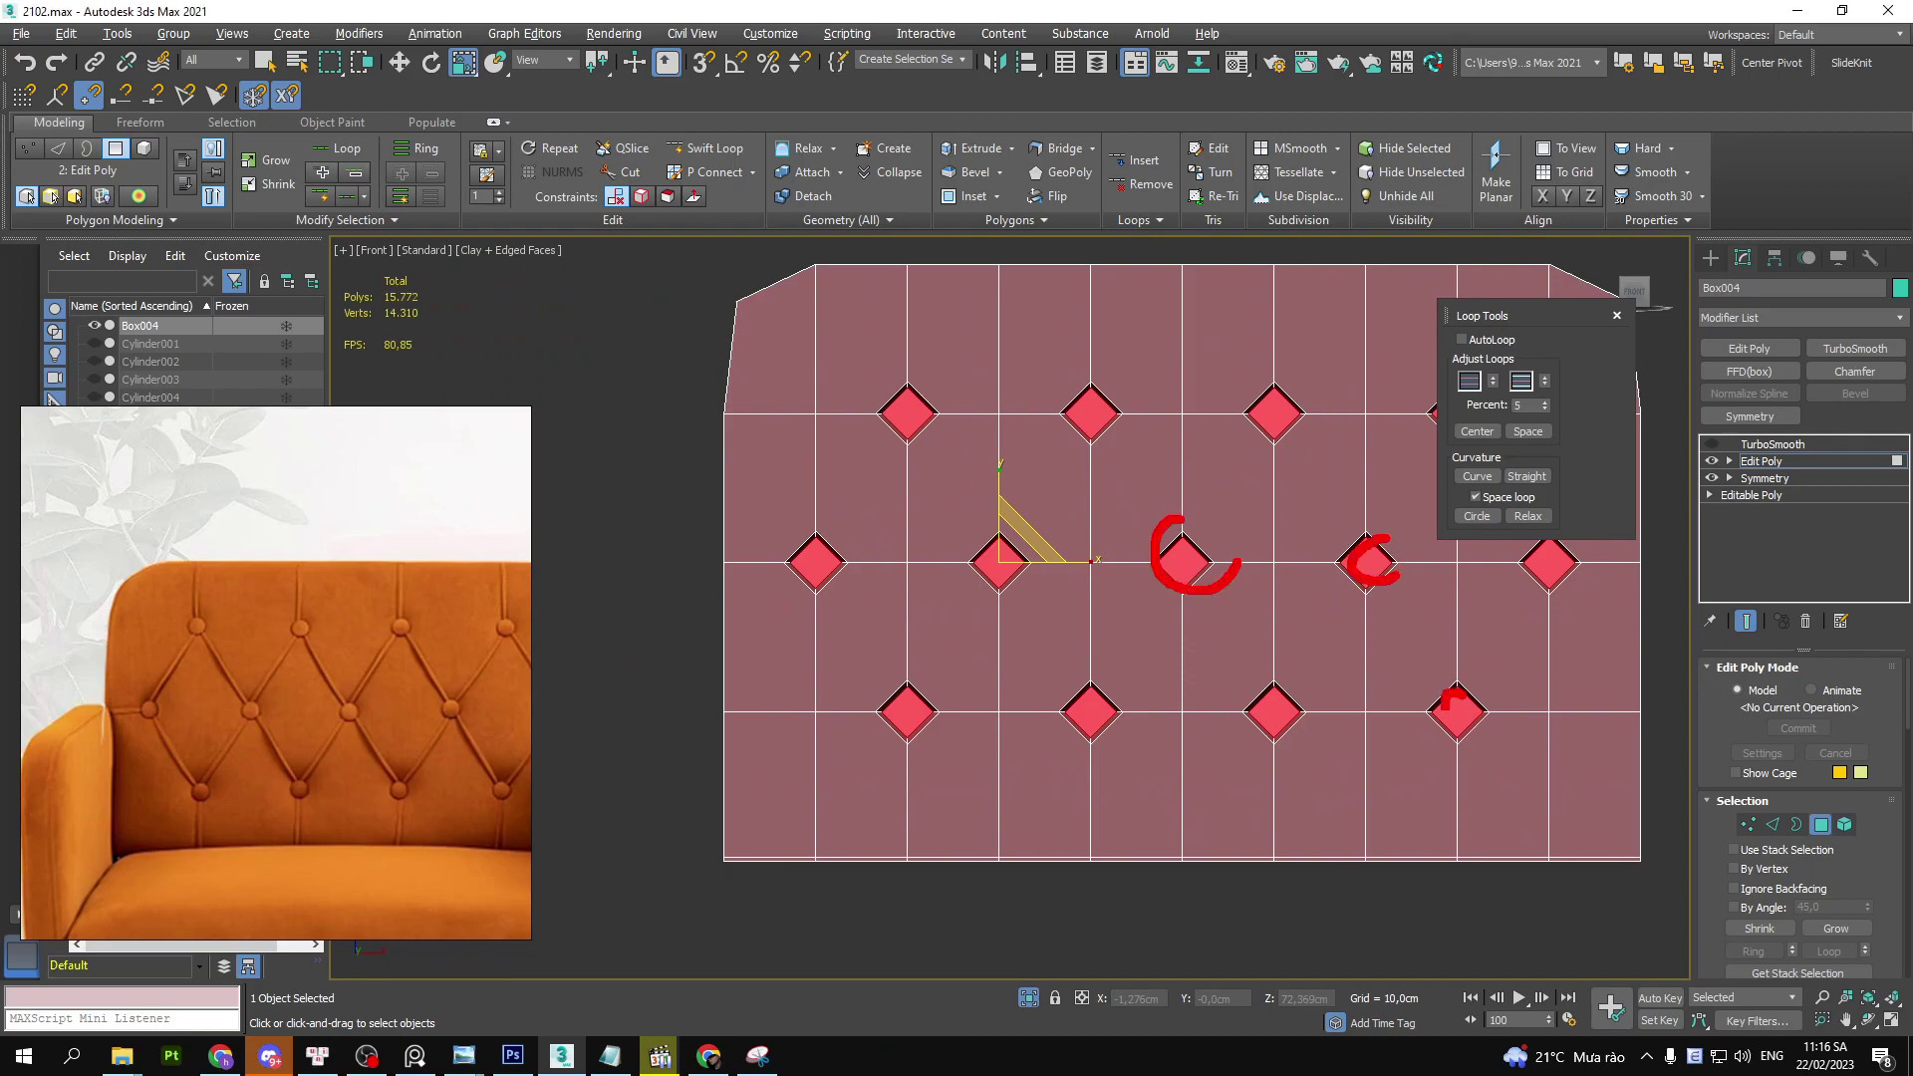
pyautogui.moveTo(1463, 693); pyautogui.dragTo(1486, 722)
pyautogui.moveTo(1566, 556); pyautogui.dragTo(1574, 573)
pyautogui.click(1308, 722)
pyautogui.moveTo(1306, 675); pyautogui.dragTo(1334, 709)
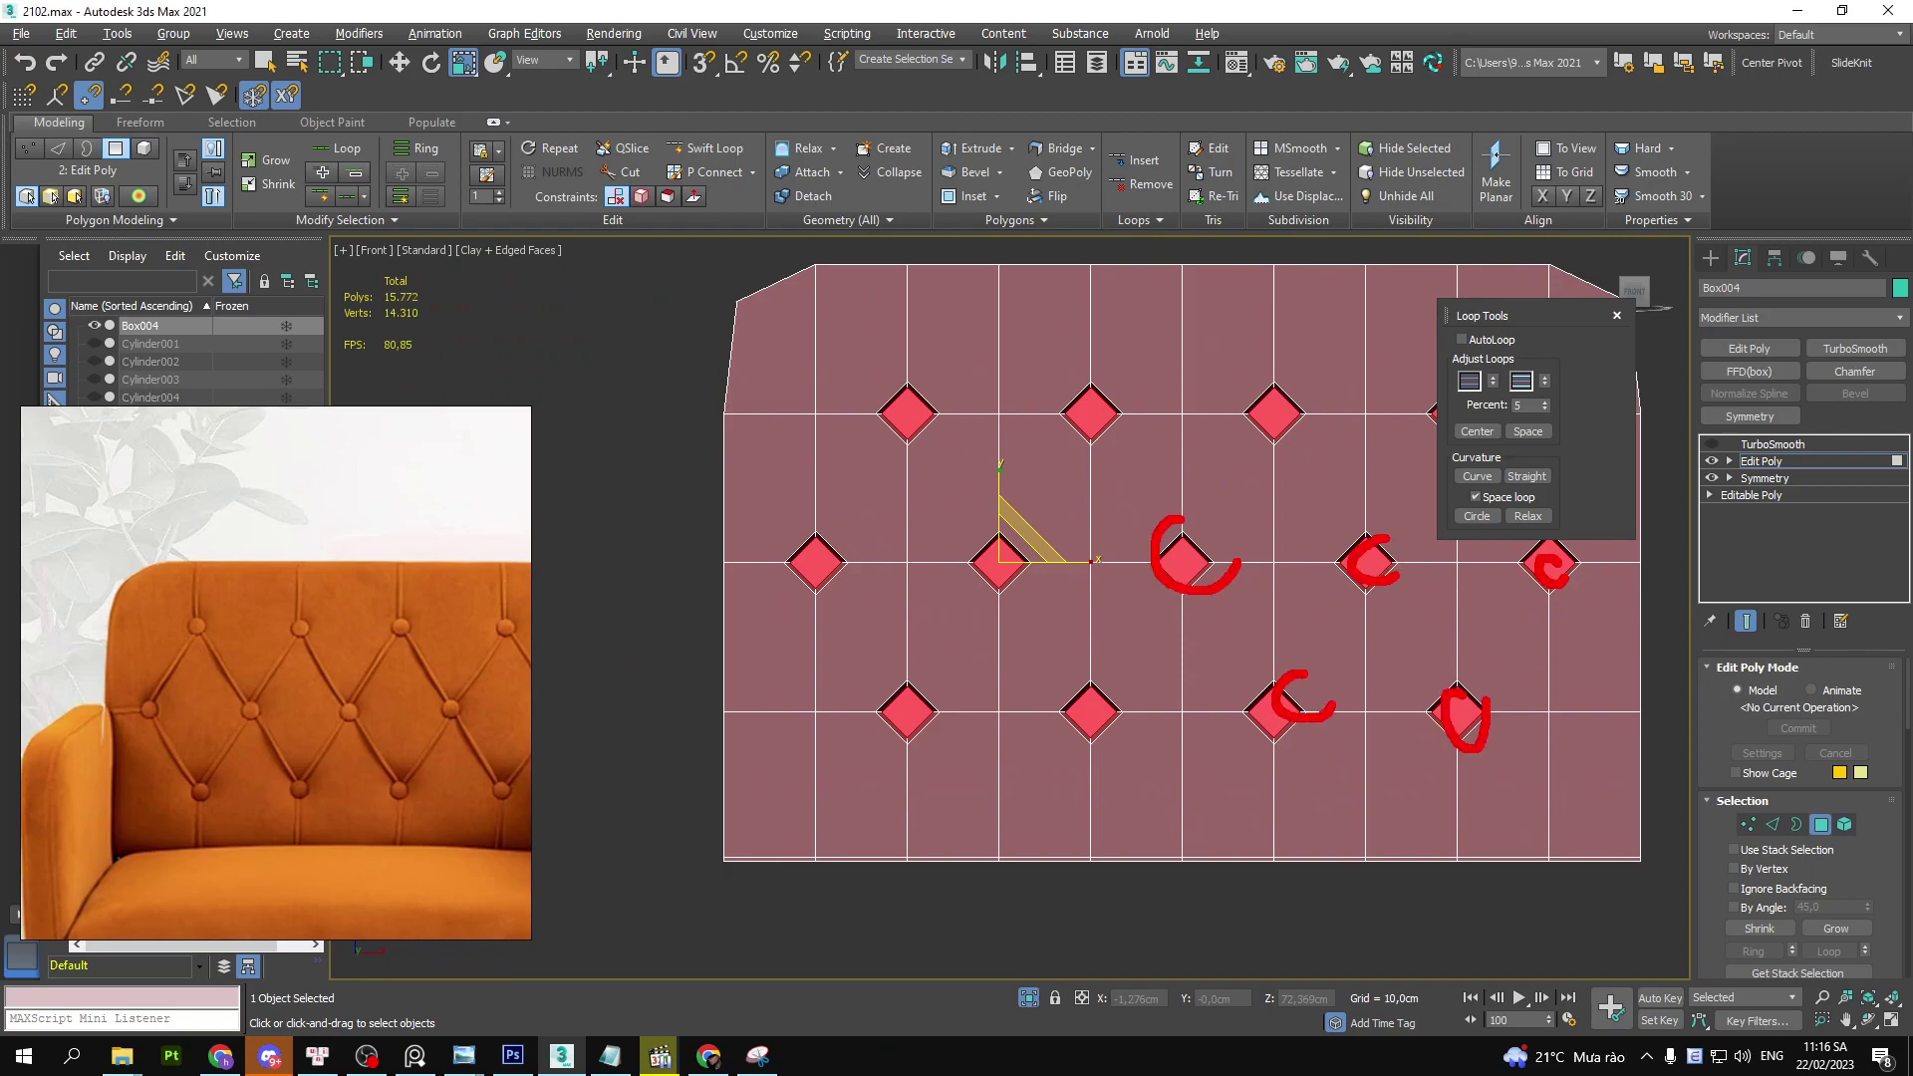
pyautogui.moveTo(803, 565); pyautogui.dragTo(841, 547)
pyautogui.moveTo(1345, 543); pyautogui.dragTo(1066, 549)
pyautogui.moveTo(1145, 503)
pyautogui.mouseDown()
pyautogui.moveTo(991, 557)
pyautogui.moveTo(1111, 622)
pyautogui.mouseUp()
# - Orbit to check the tapered button pockets at an angle, then return toward the front
pyautogui.scroll(3, 996, 558)
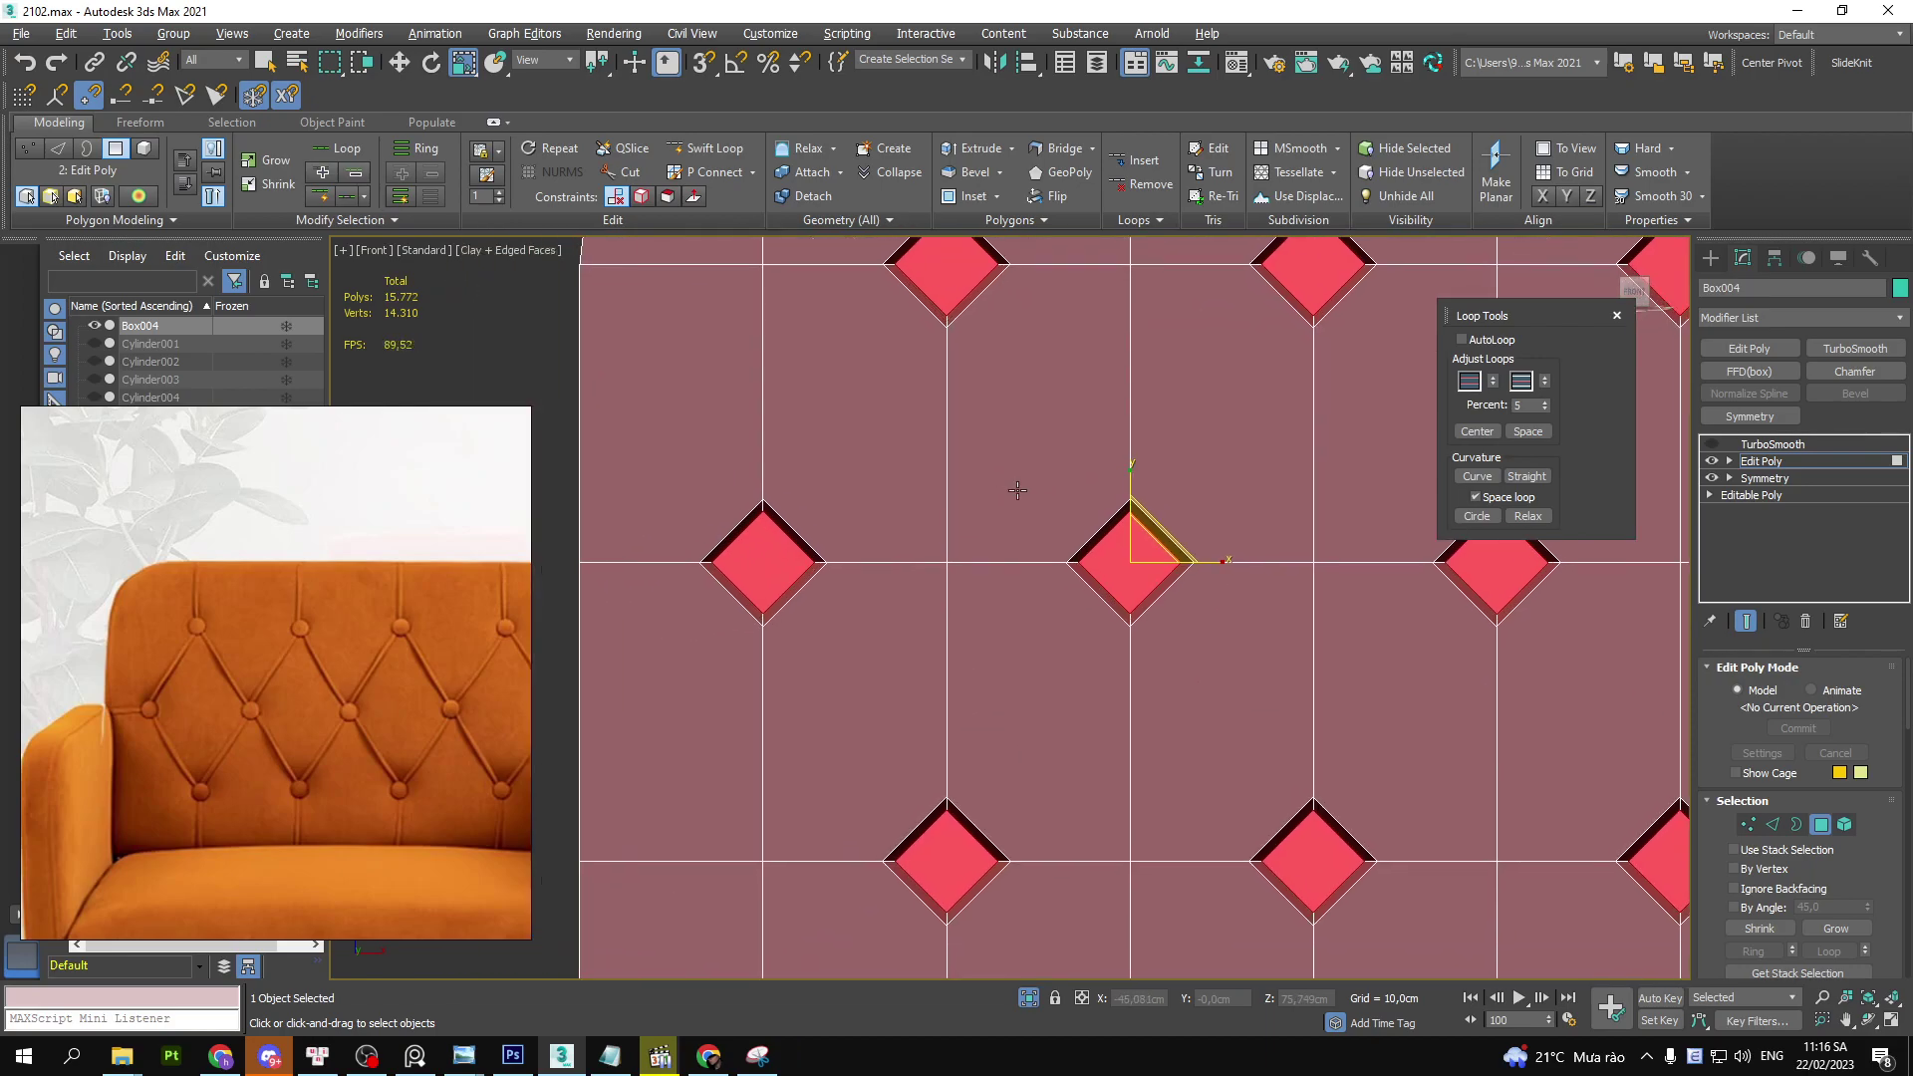
pyautogui.scroll(2, 956, 537)
pyautogui.scroll(-2, 883, 513)
pyautogui.click(1095, 531)
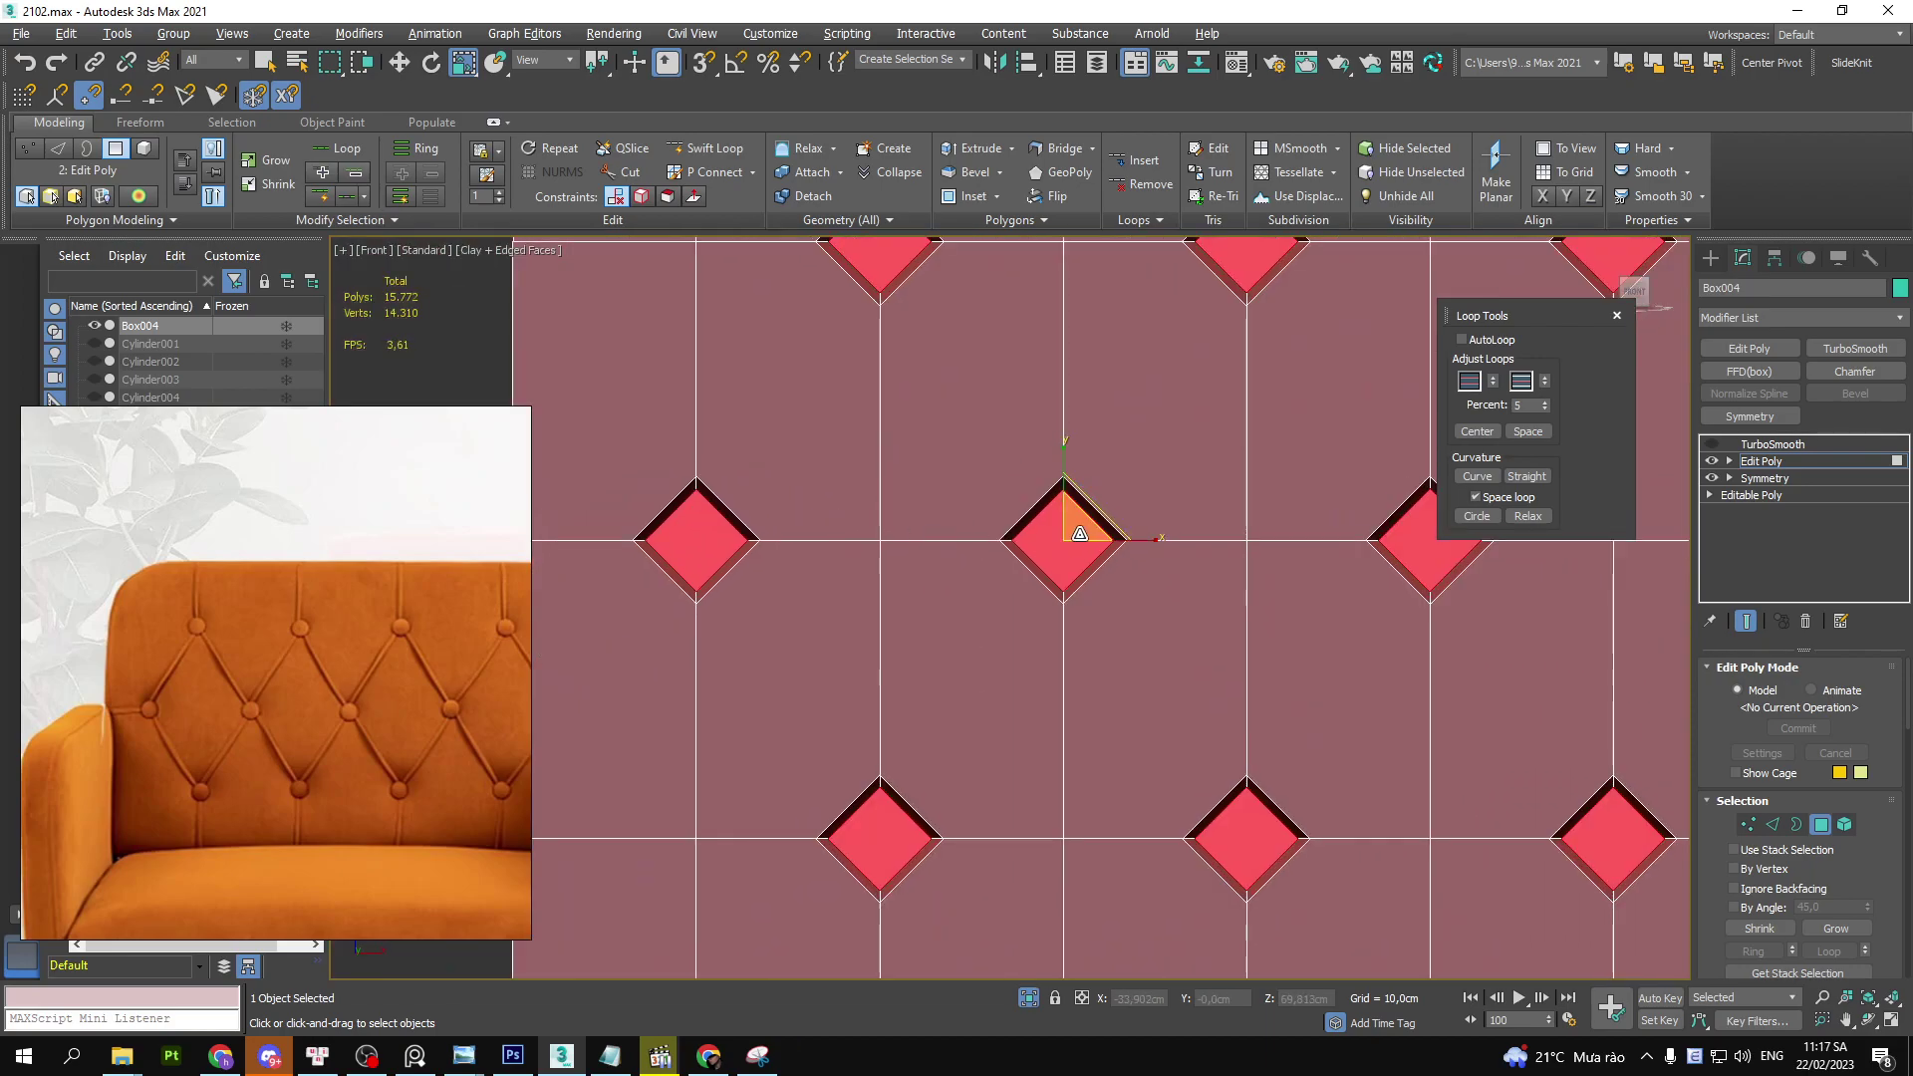
pyautogui.keyDown('alt'); pyautogui.moveTo(1080, 533); pyautogui.dragTo(891, 569, button='middle'); pyautogui.keyUp('alt')
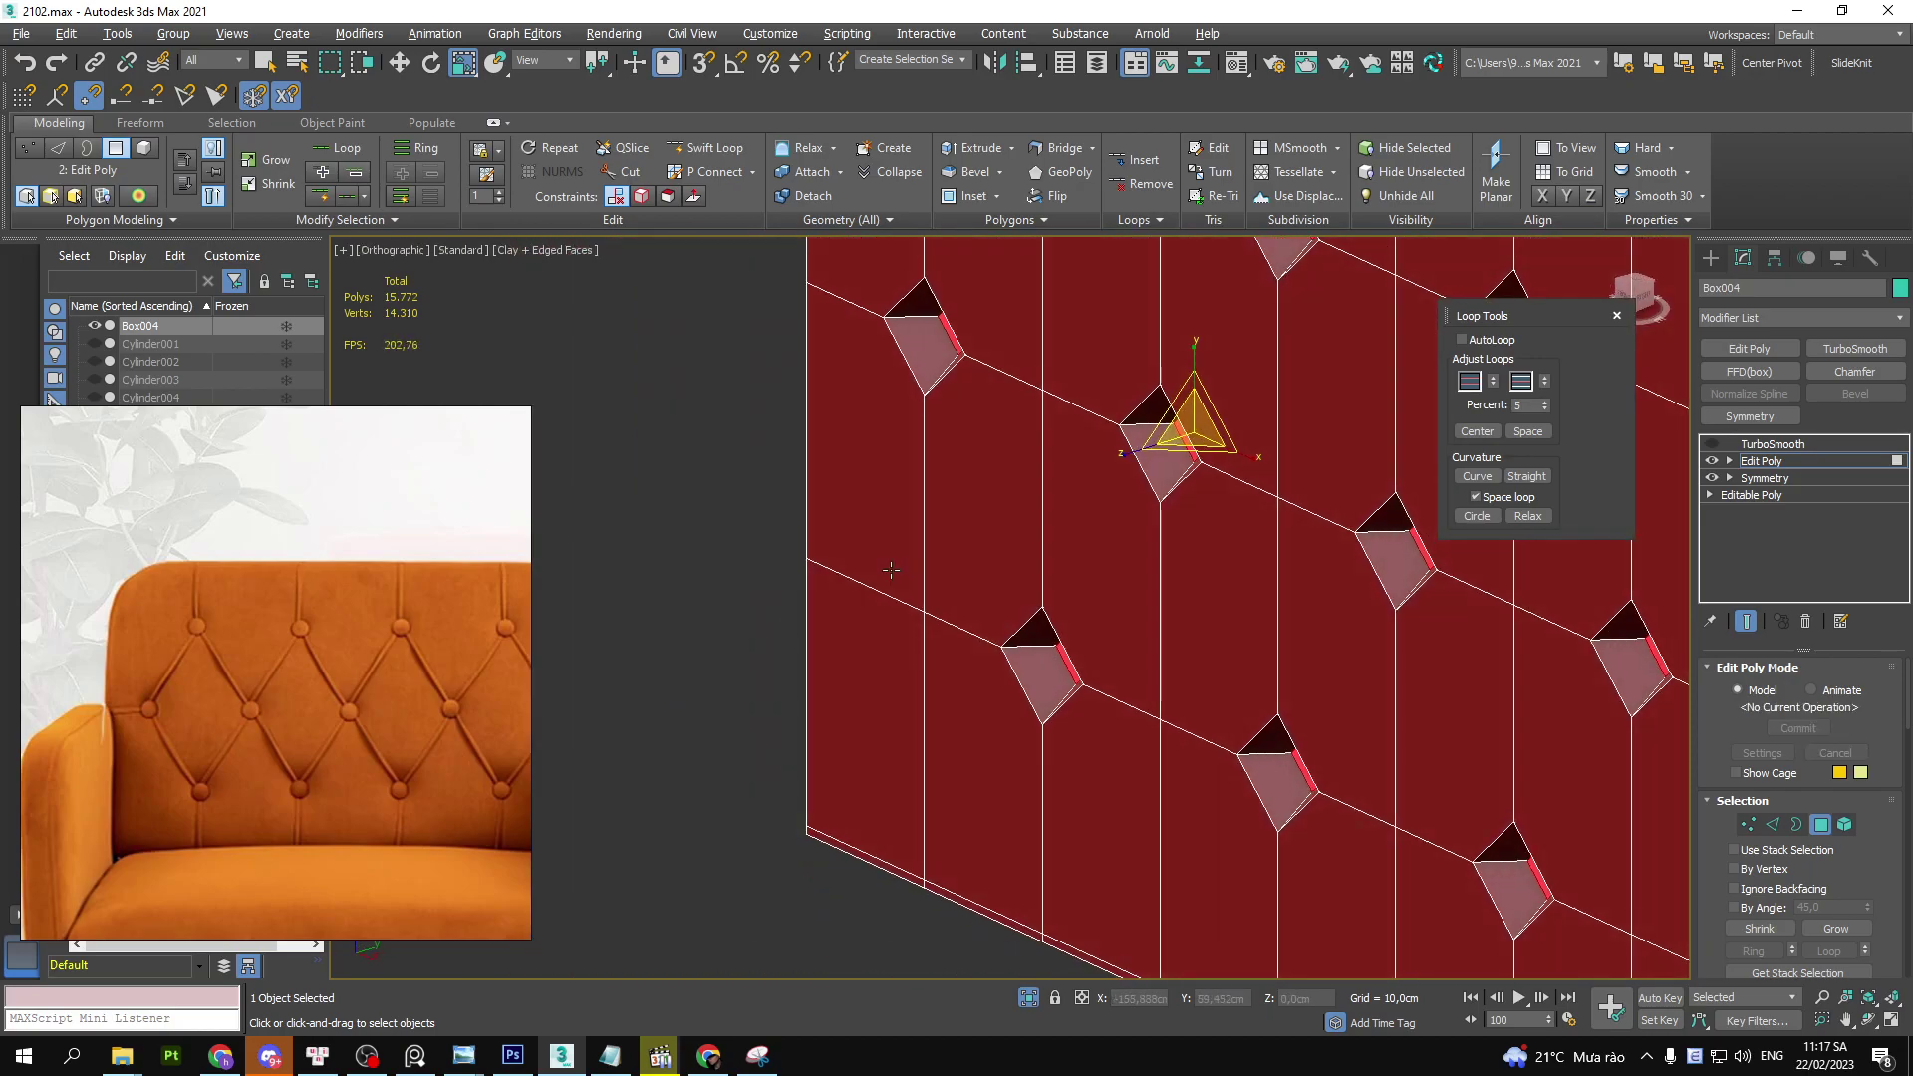
pyautogui.press('w')
pyautogui.moveTo(1216, 415)
pyautogui.keyDown('alt'); pyautogui.mouseDown(button='middle')
pyautogui.moveTo(1238, 428)
pyautogui.moveTo(1171, 454)
pyautogui.moveTo(853, 387)
pyautogui.mouseUp(button='middle'); pyautogui.keyUp('alt')
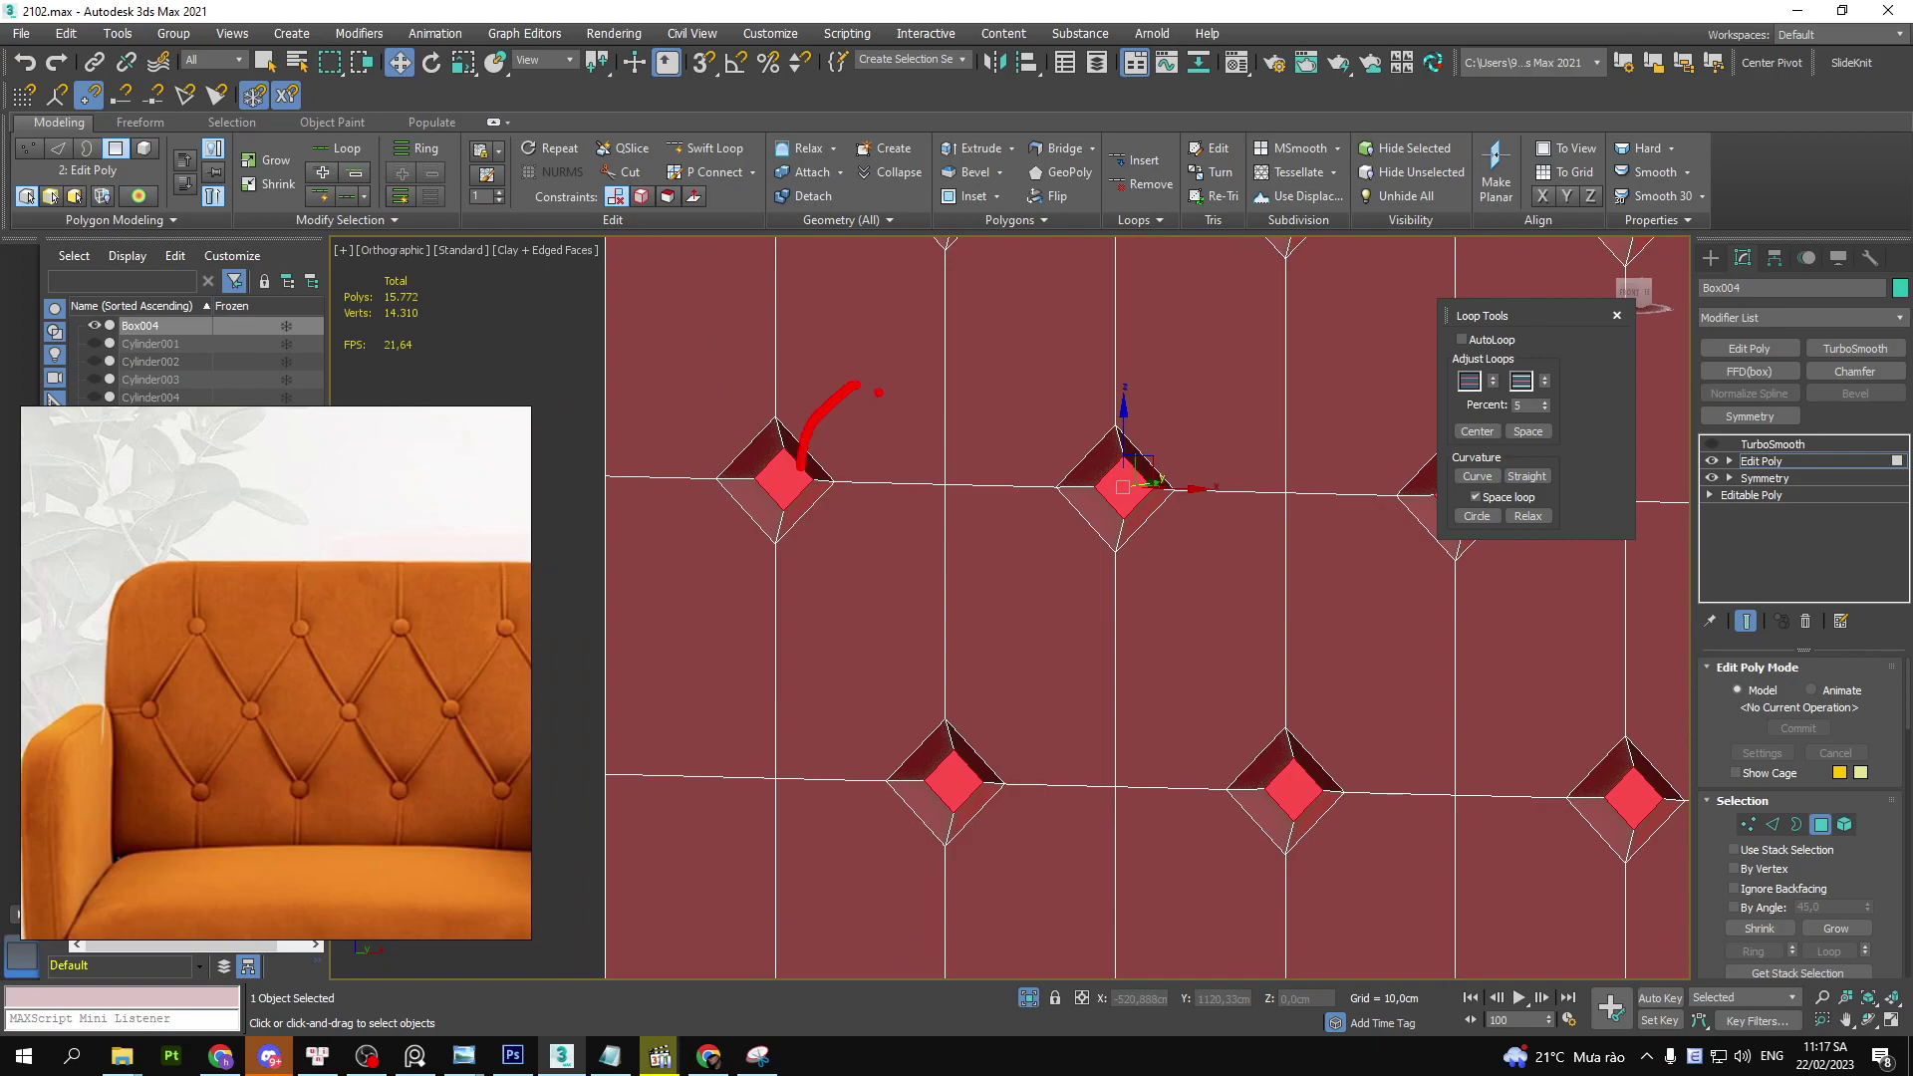
pyautogui.scroll(-3, 1116, 558)
# - Exit Polygon level and enable TurboSmooth to preview the tufted panel without wireframe edges
pyautogui.press('f')
pyautogui.press('4')
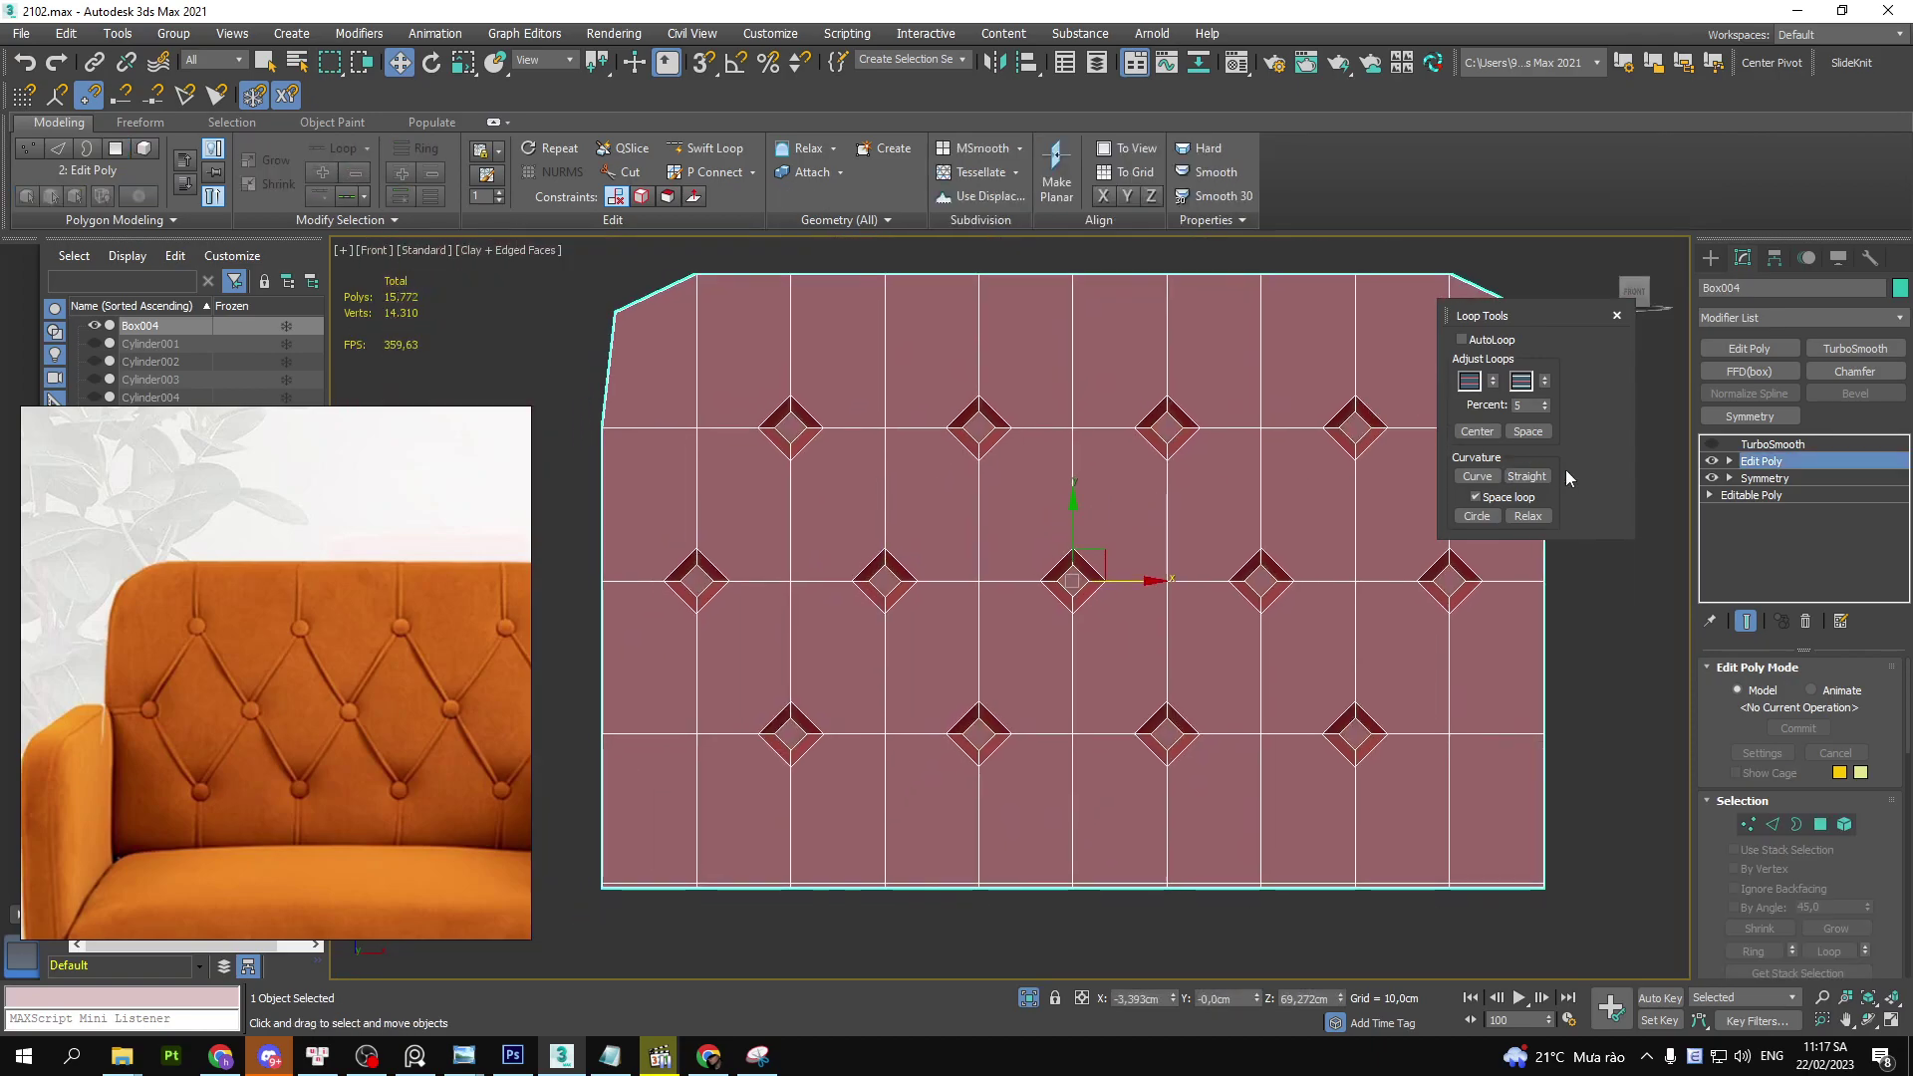
pyautogui.click(1711, 444)
pyautogui.press('F4')
pyautogui.moveTo(1041, 571); pyautogui.dragTo(1027, 595, button='middle')
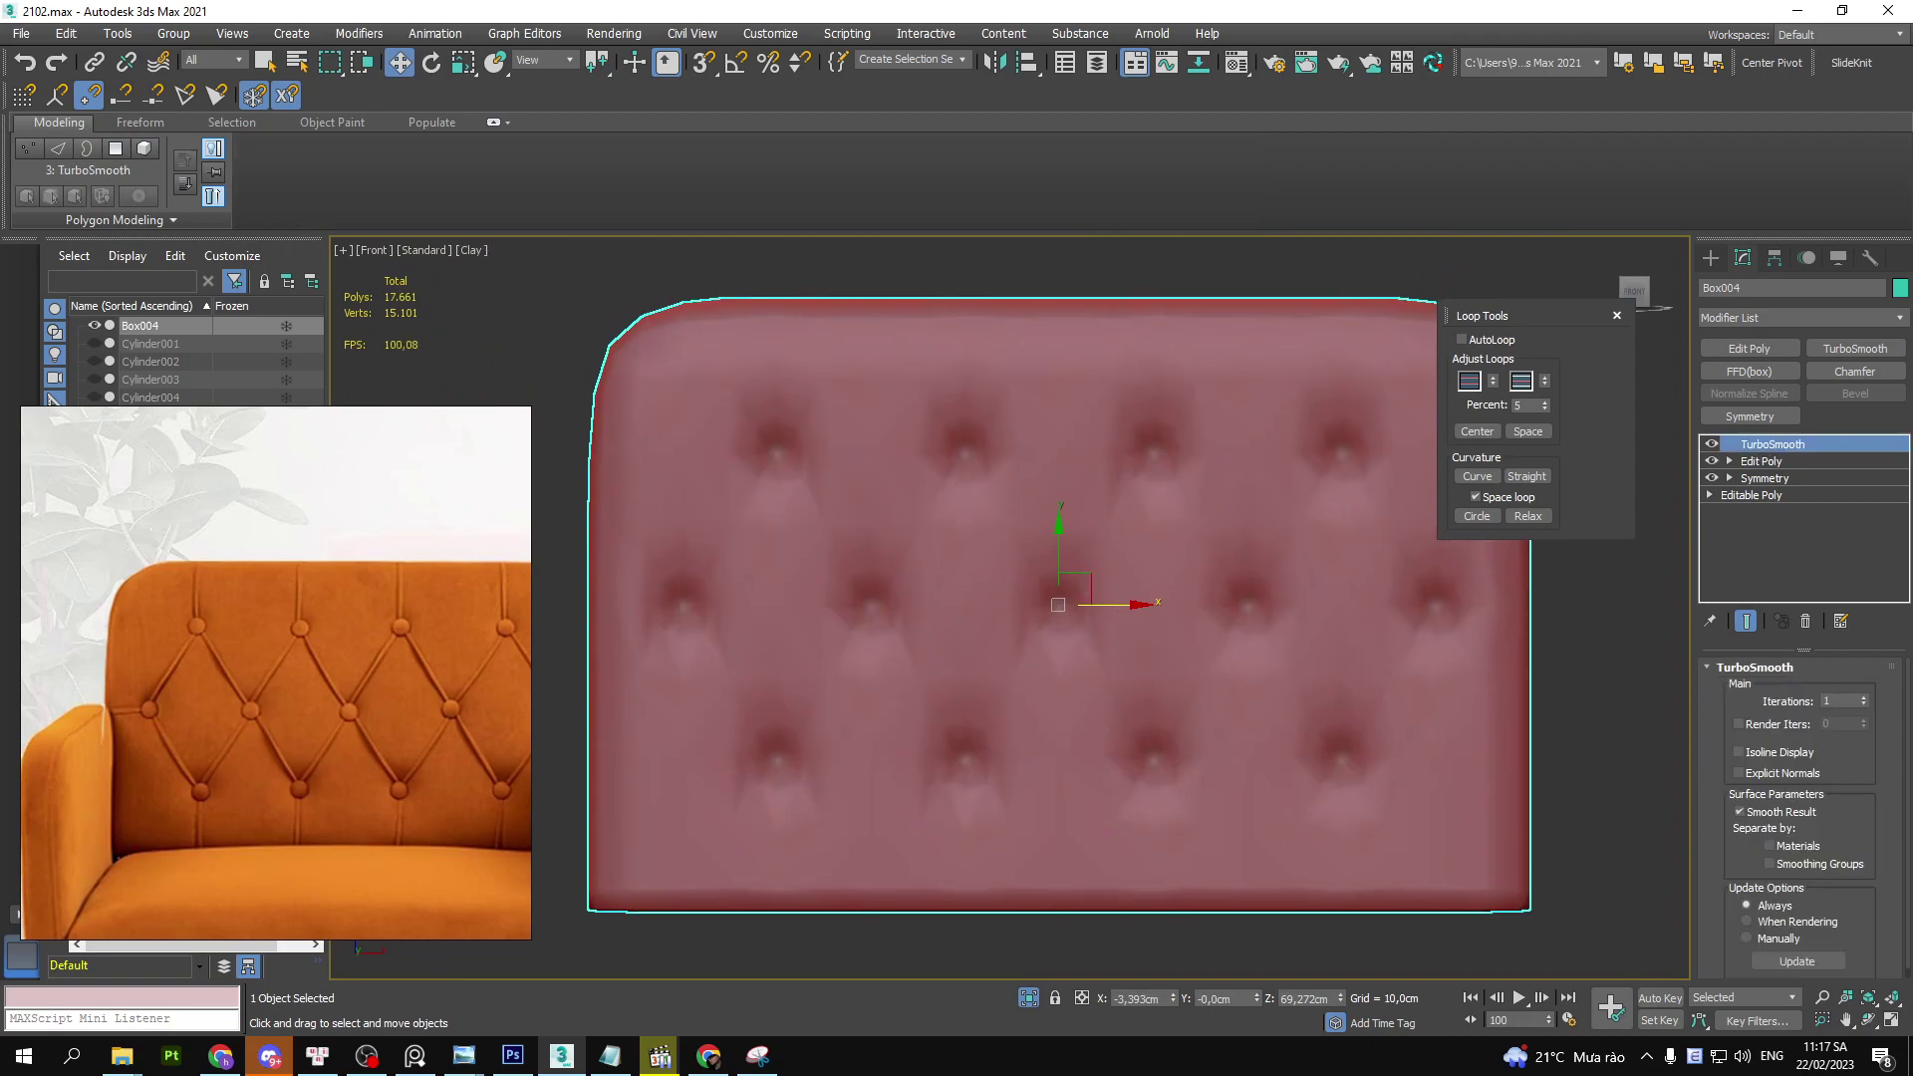
pyautogui.moveTo(301, 628); pyautogui.dragTo(246, 701)
pyautogui.press('Escape')
pyautogui.moveTo(1221, 412)
pyautogui.mouseDown()
pyautogui.moveTo(1238, 577)
pyautogui.moveTo(1193, 684)
pyautogui.mouseUp()
pyautogui.press('Escape')
# - Turn TurboSmooth off and re-check the selected diamond button faces at Polygon level
pyautogui.click(1712, 443)
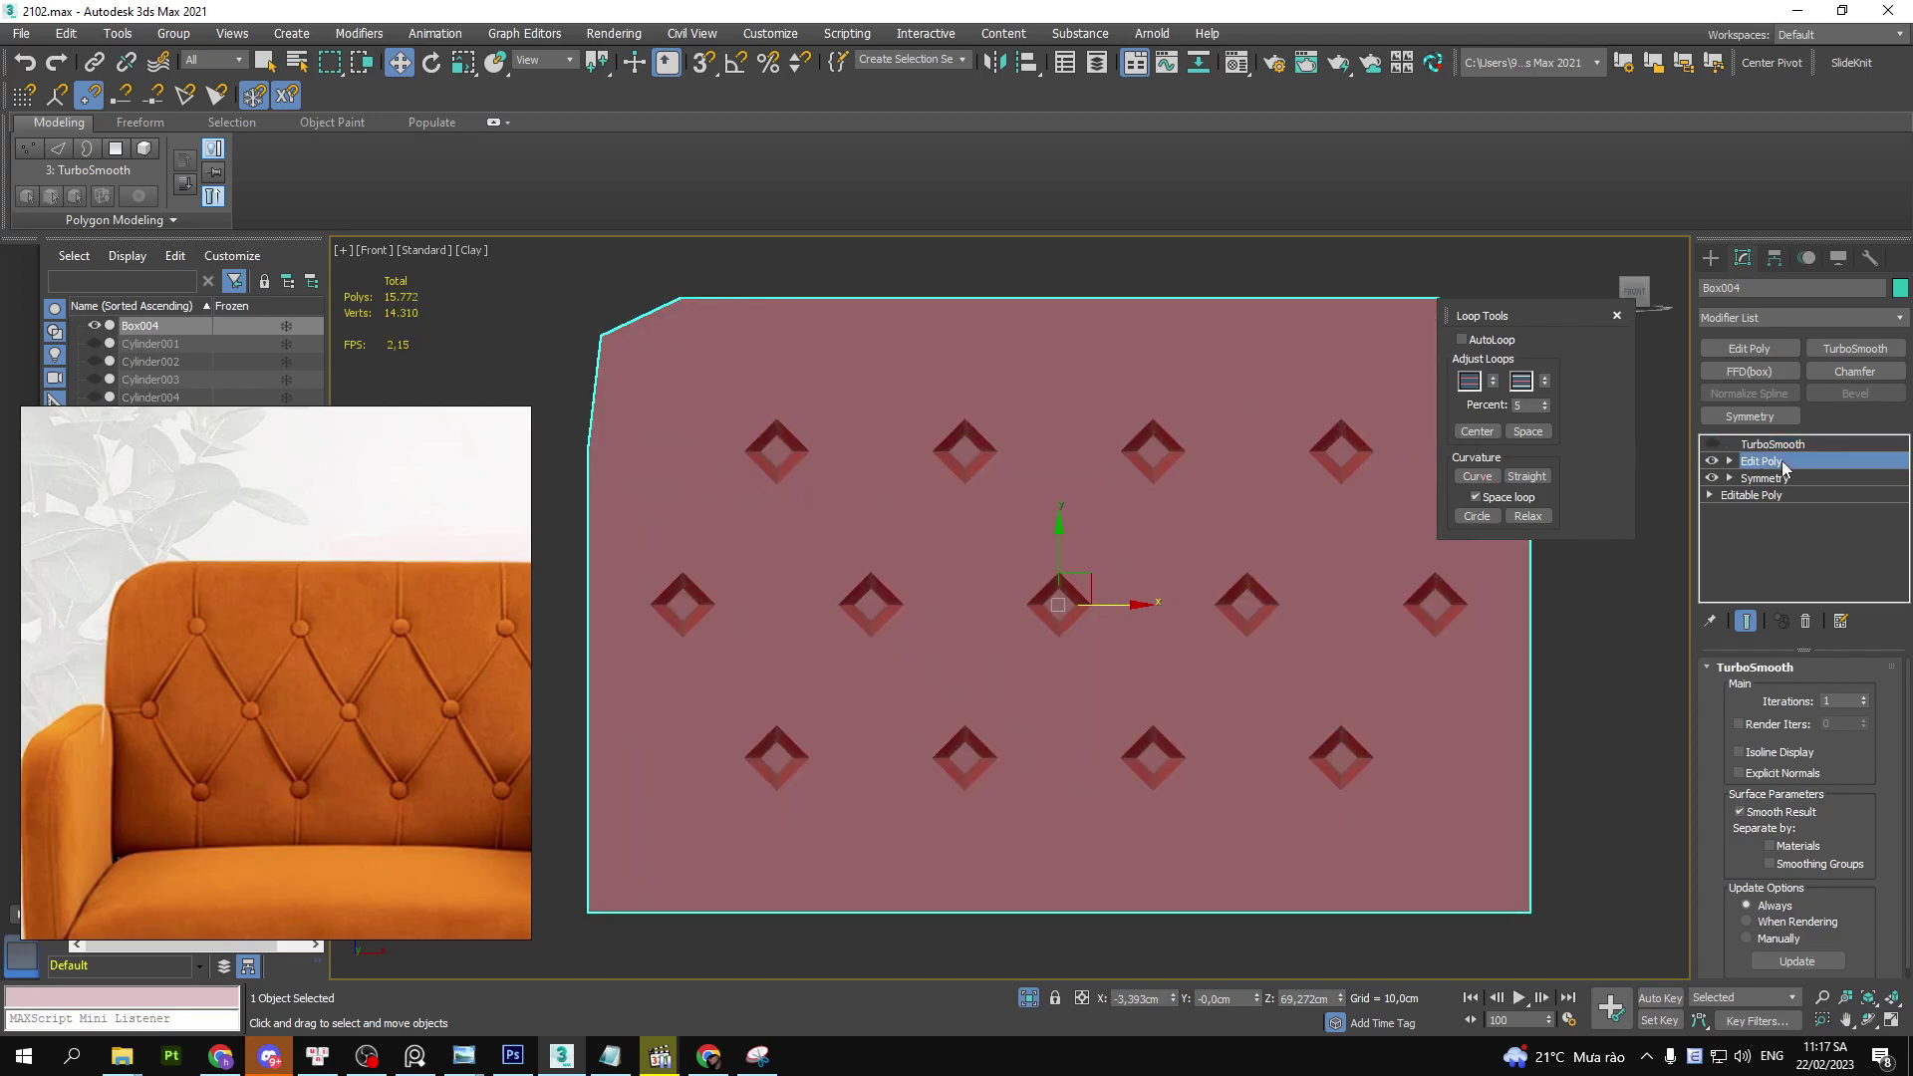
pyautogui.scroll(2, 812, 461)
pyautogui.moveTo(812, 461); pyautogui.dragTo(833, 420, button='middle')
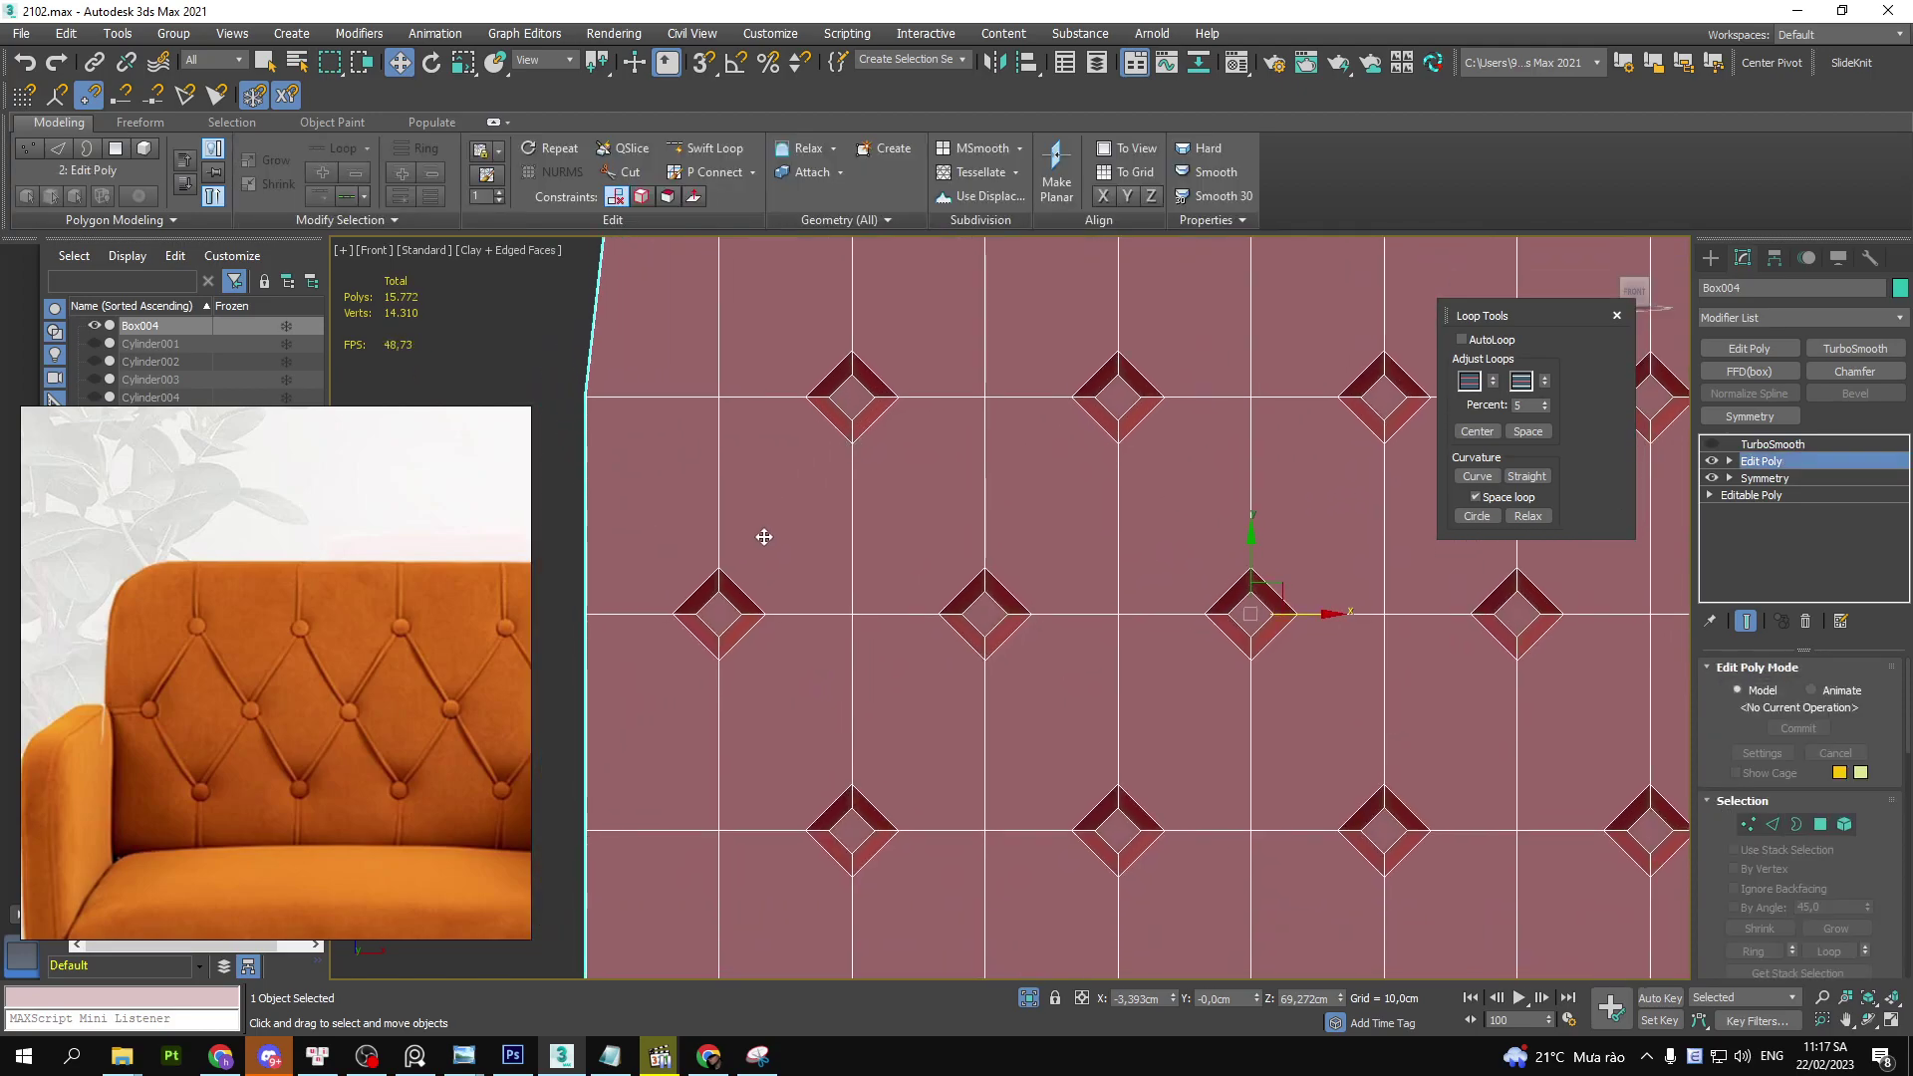
pyautogui.press('4')
pyautogui.scroll(2, 763, 537)
pyautogui.scroll(-2, 928, 599)
pyautogui.press('q')
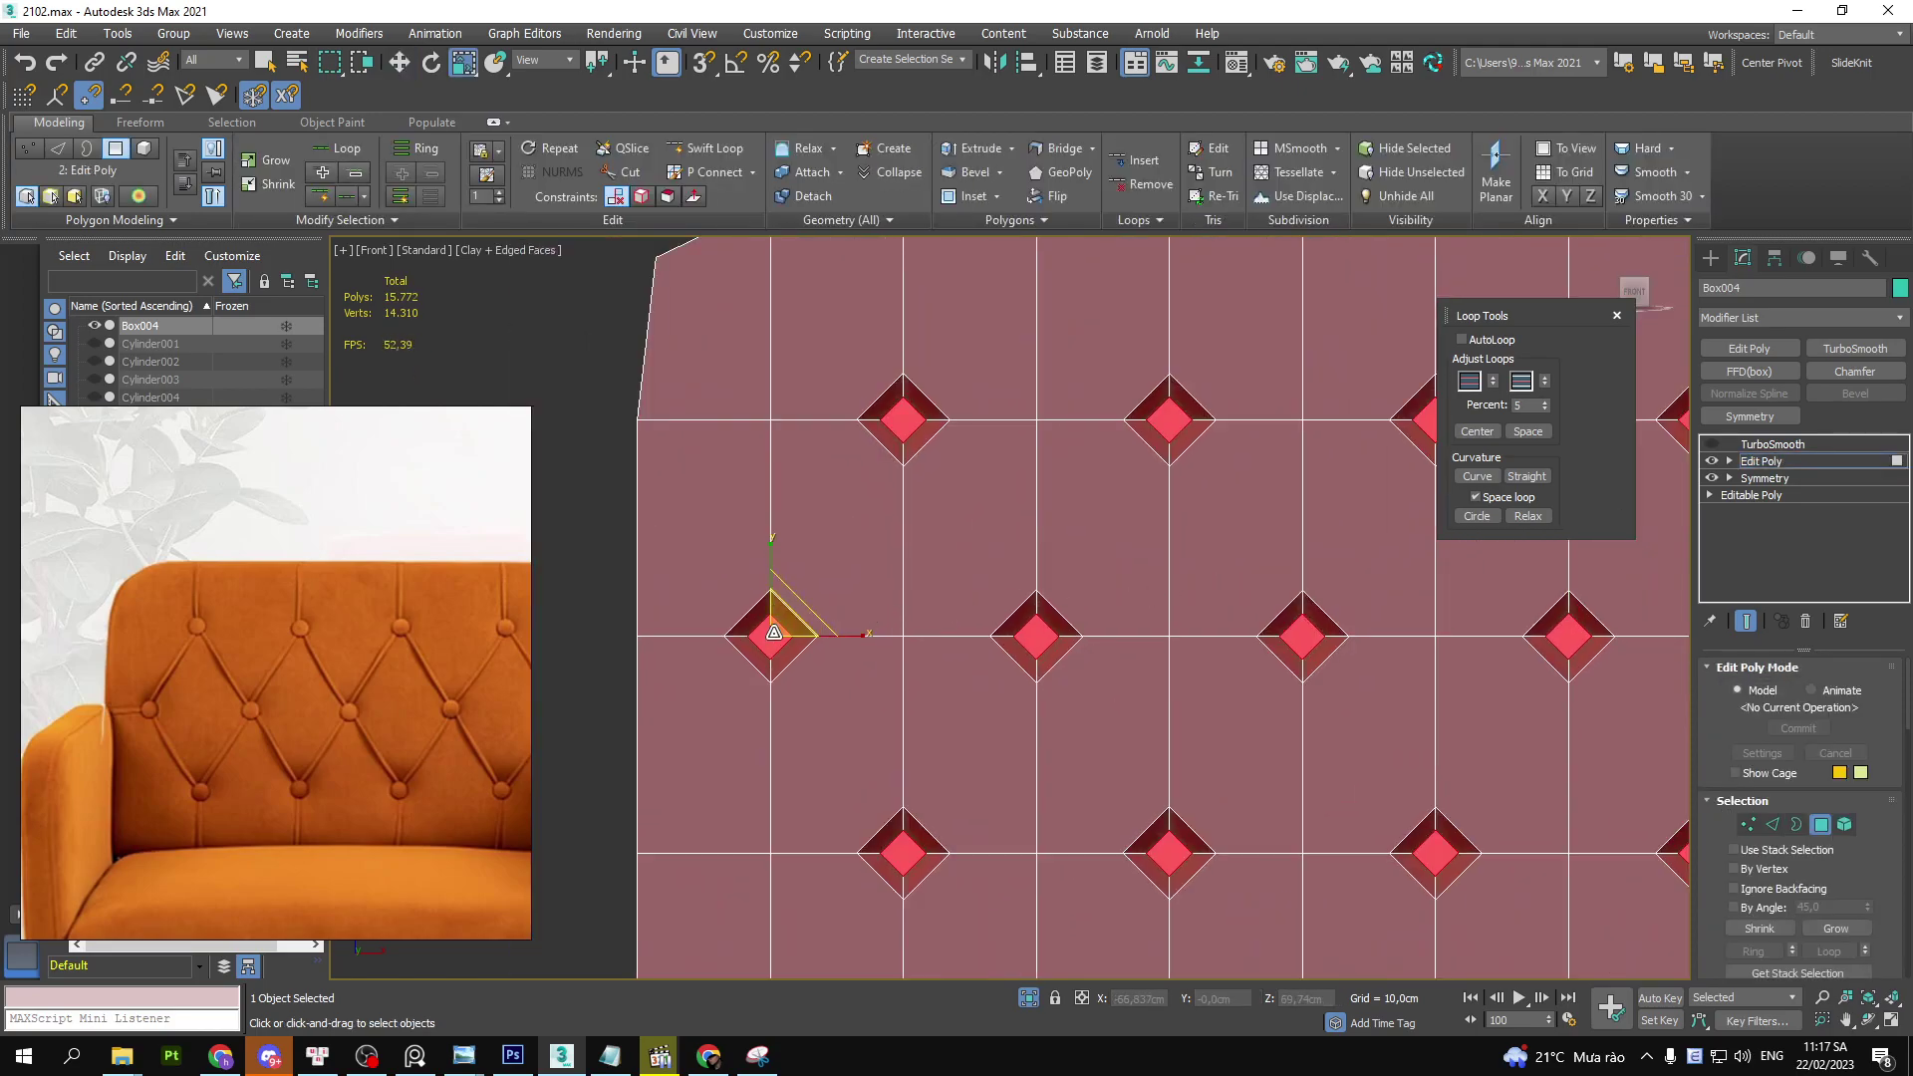
pyautogui.press('4')
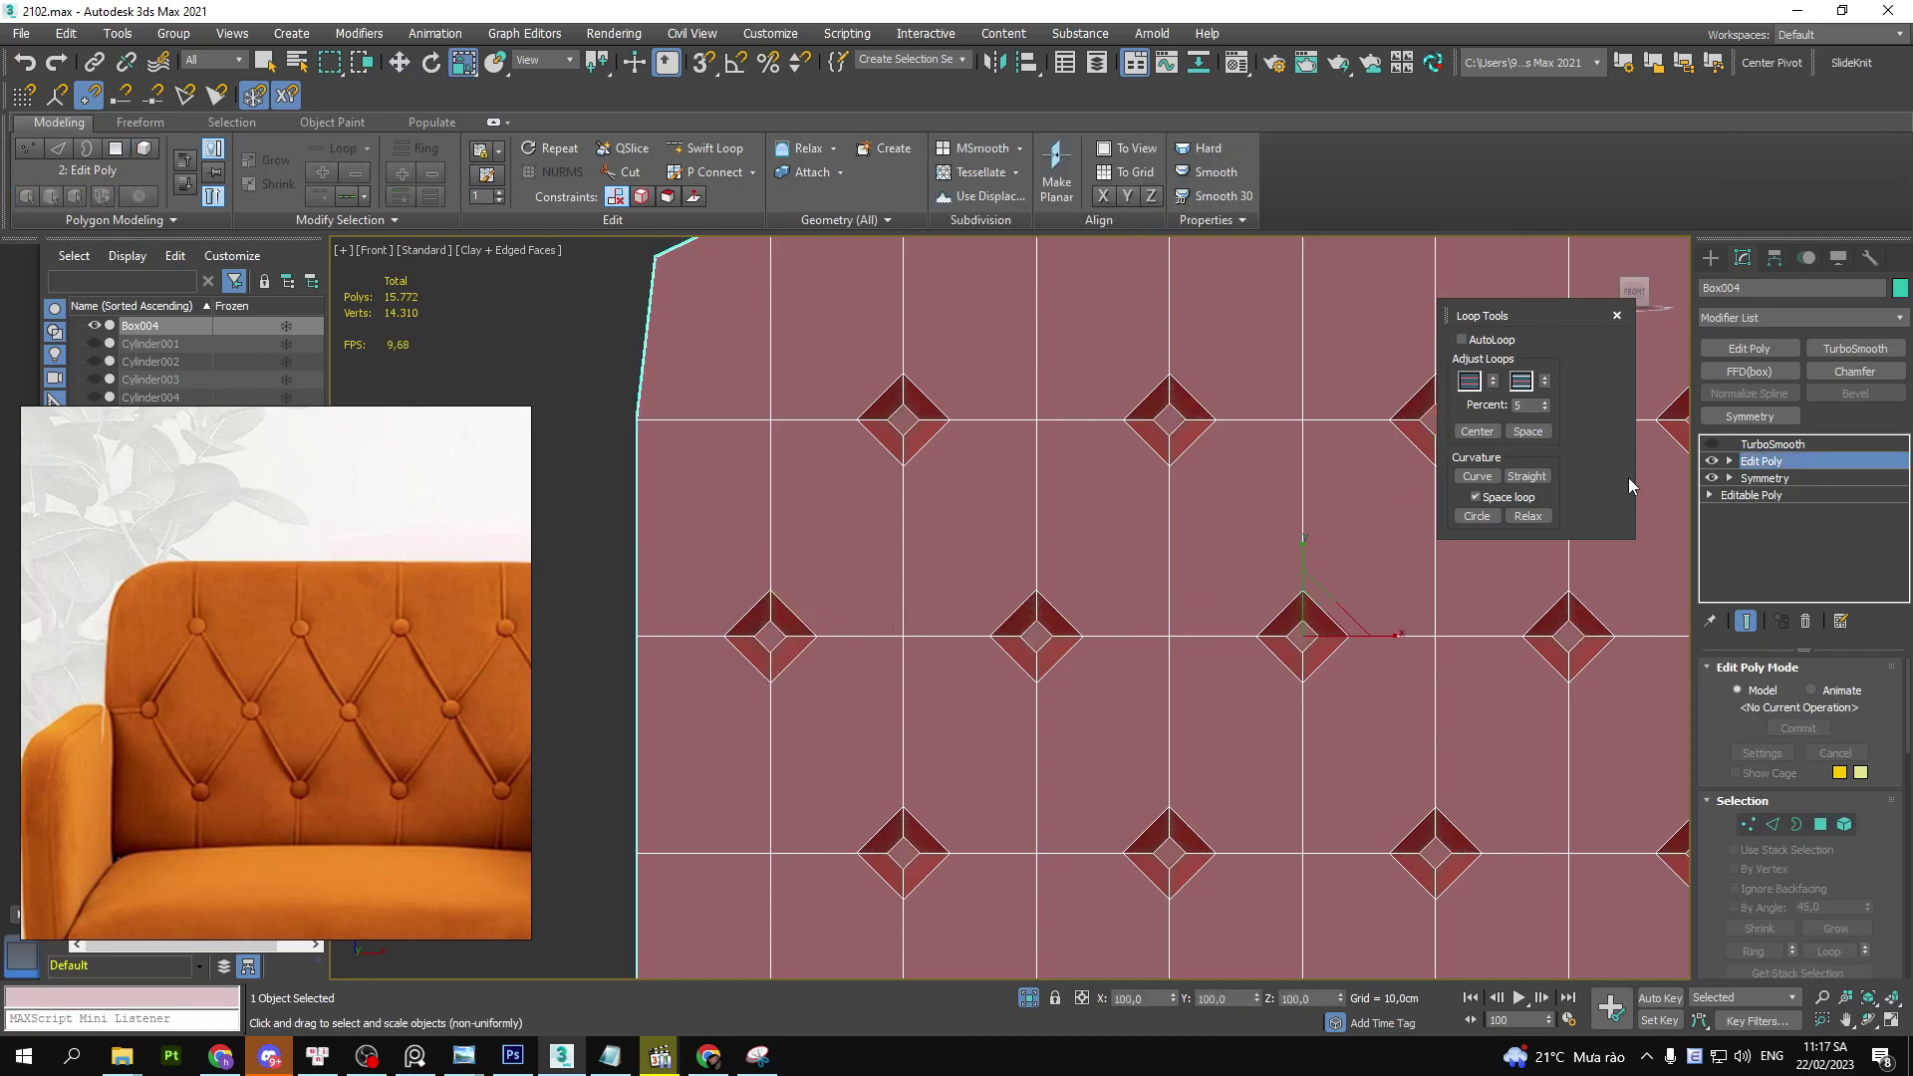
# - Re-enable TurboSmooth with Show End Result off and switch Edit Poly to Edge level
pyautogui.click(1712, 443)
pyautogui.click(1746, 620)
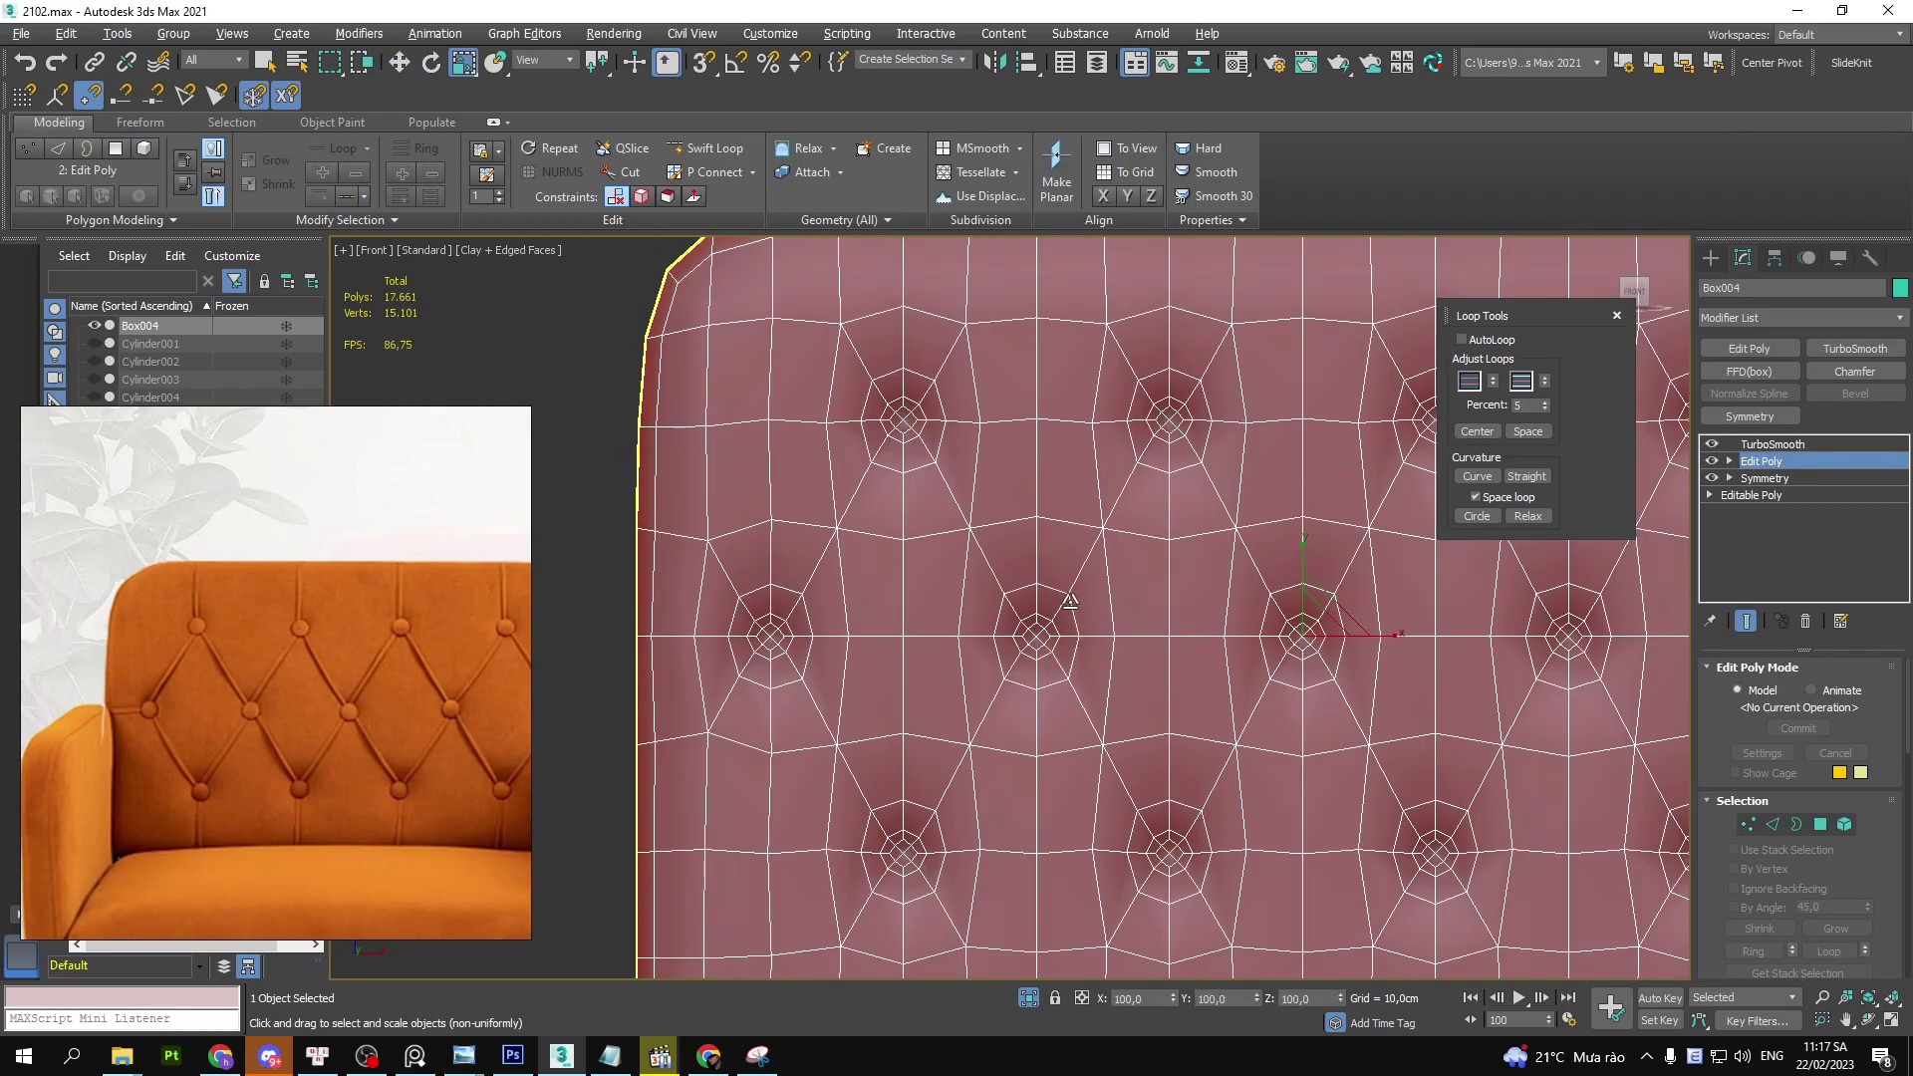
pyautogui.click(1745, 621)
pyautogui.scroll(-3, 1096, 553)
pyautogui.scroll(2, 1096, 553)
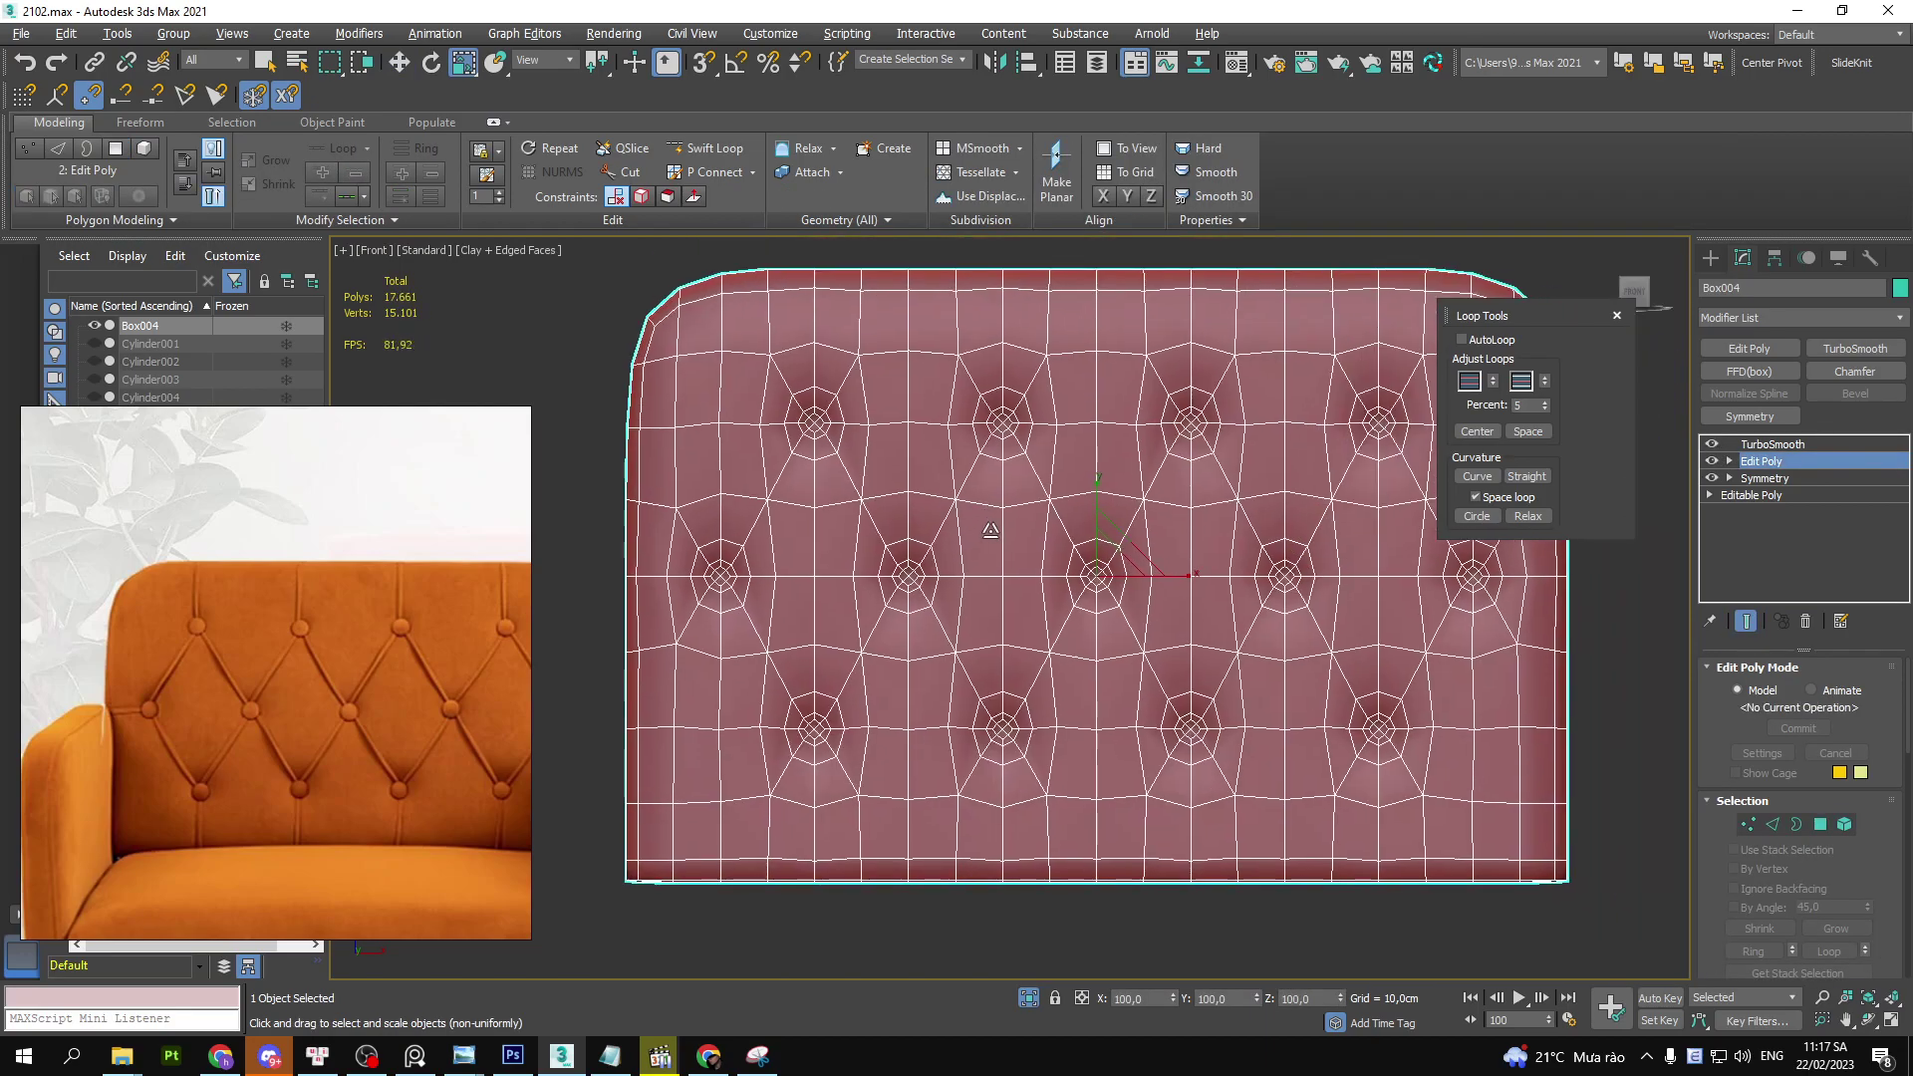
pyautogui.scroll(2, 956, 544)
pyautogui.press('2')
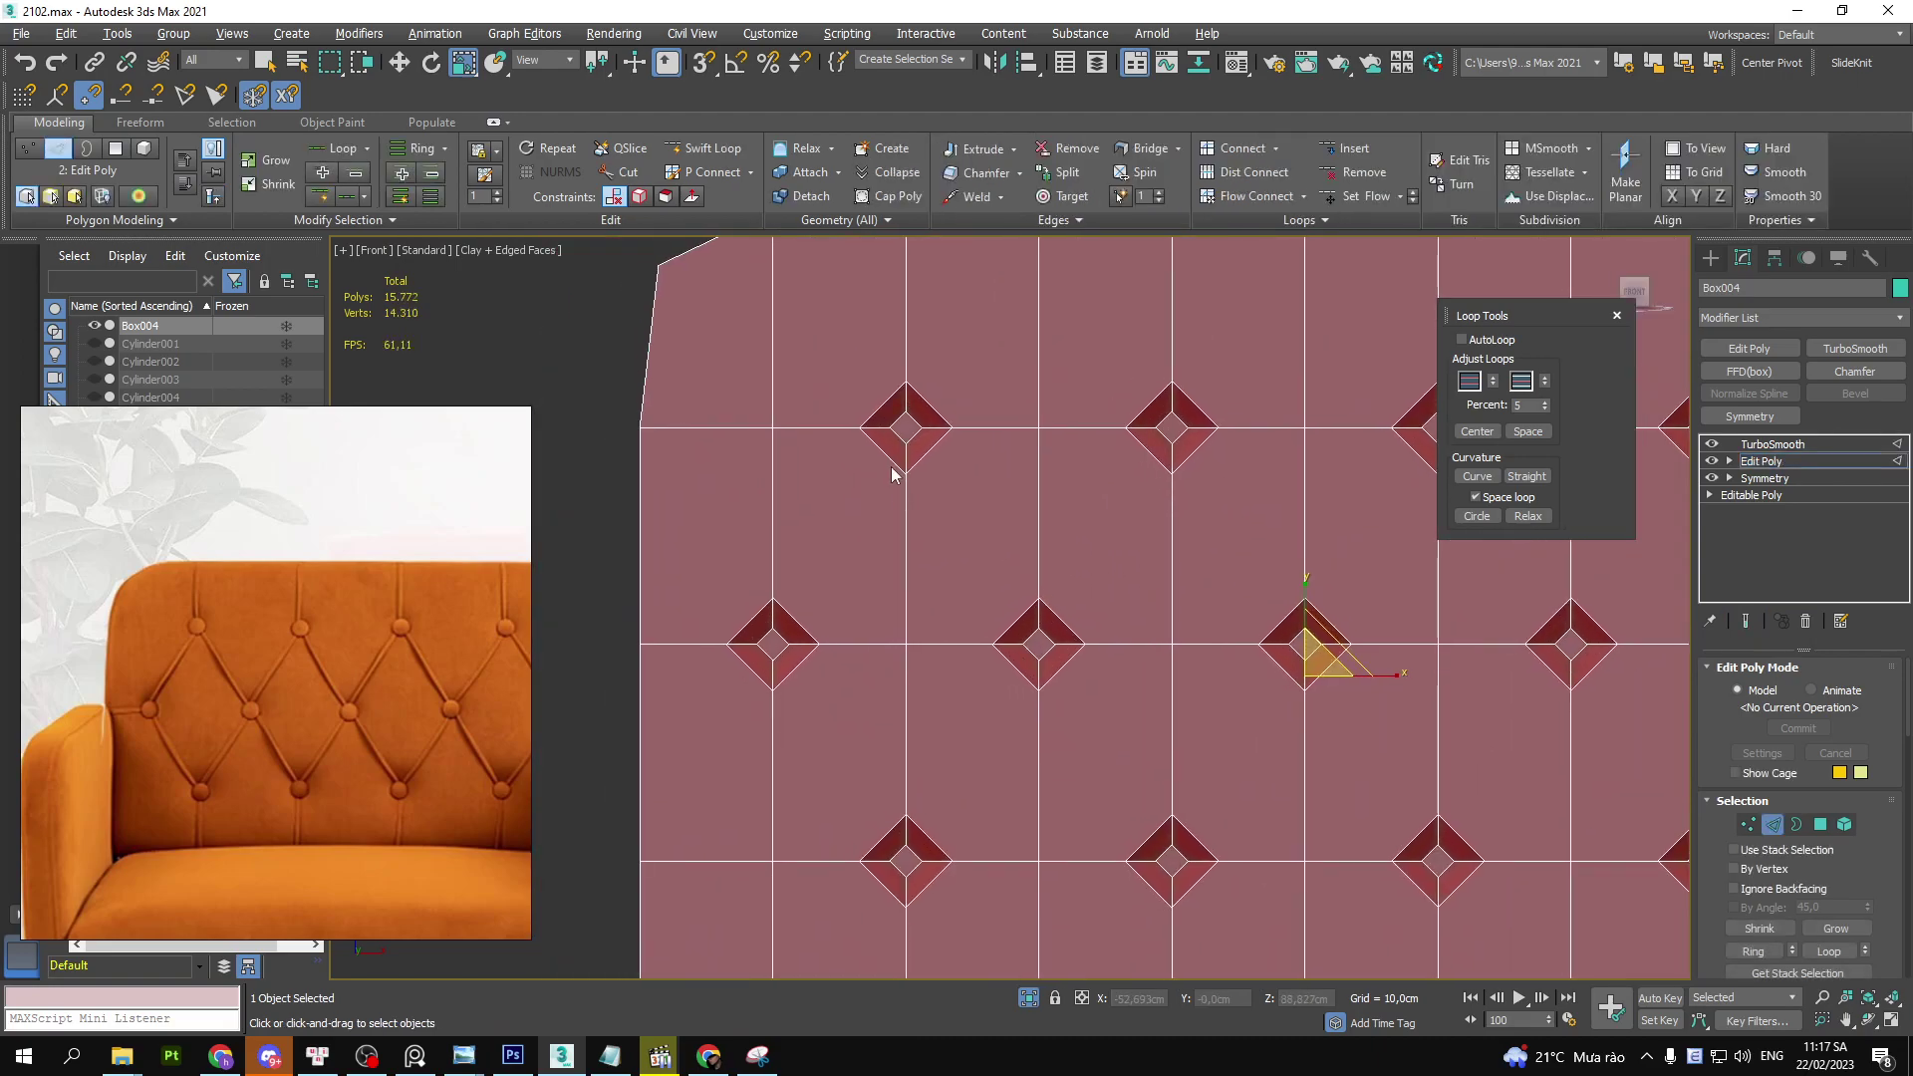
# - Collapse each selected diamond button face to a single centre point
pyautogui.moveTo(786, 640); pyautogui.dragTo(908, 425)
pyautogui.moveTo(762, 645); pyautogui.dragTo(902, 849)
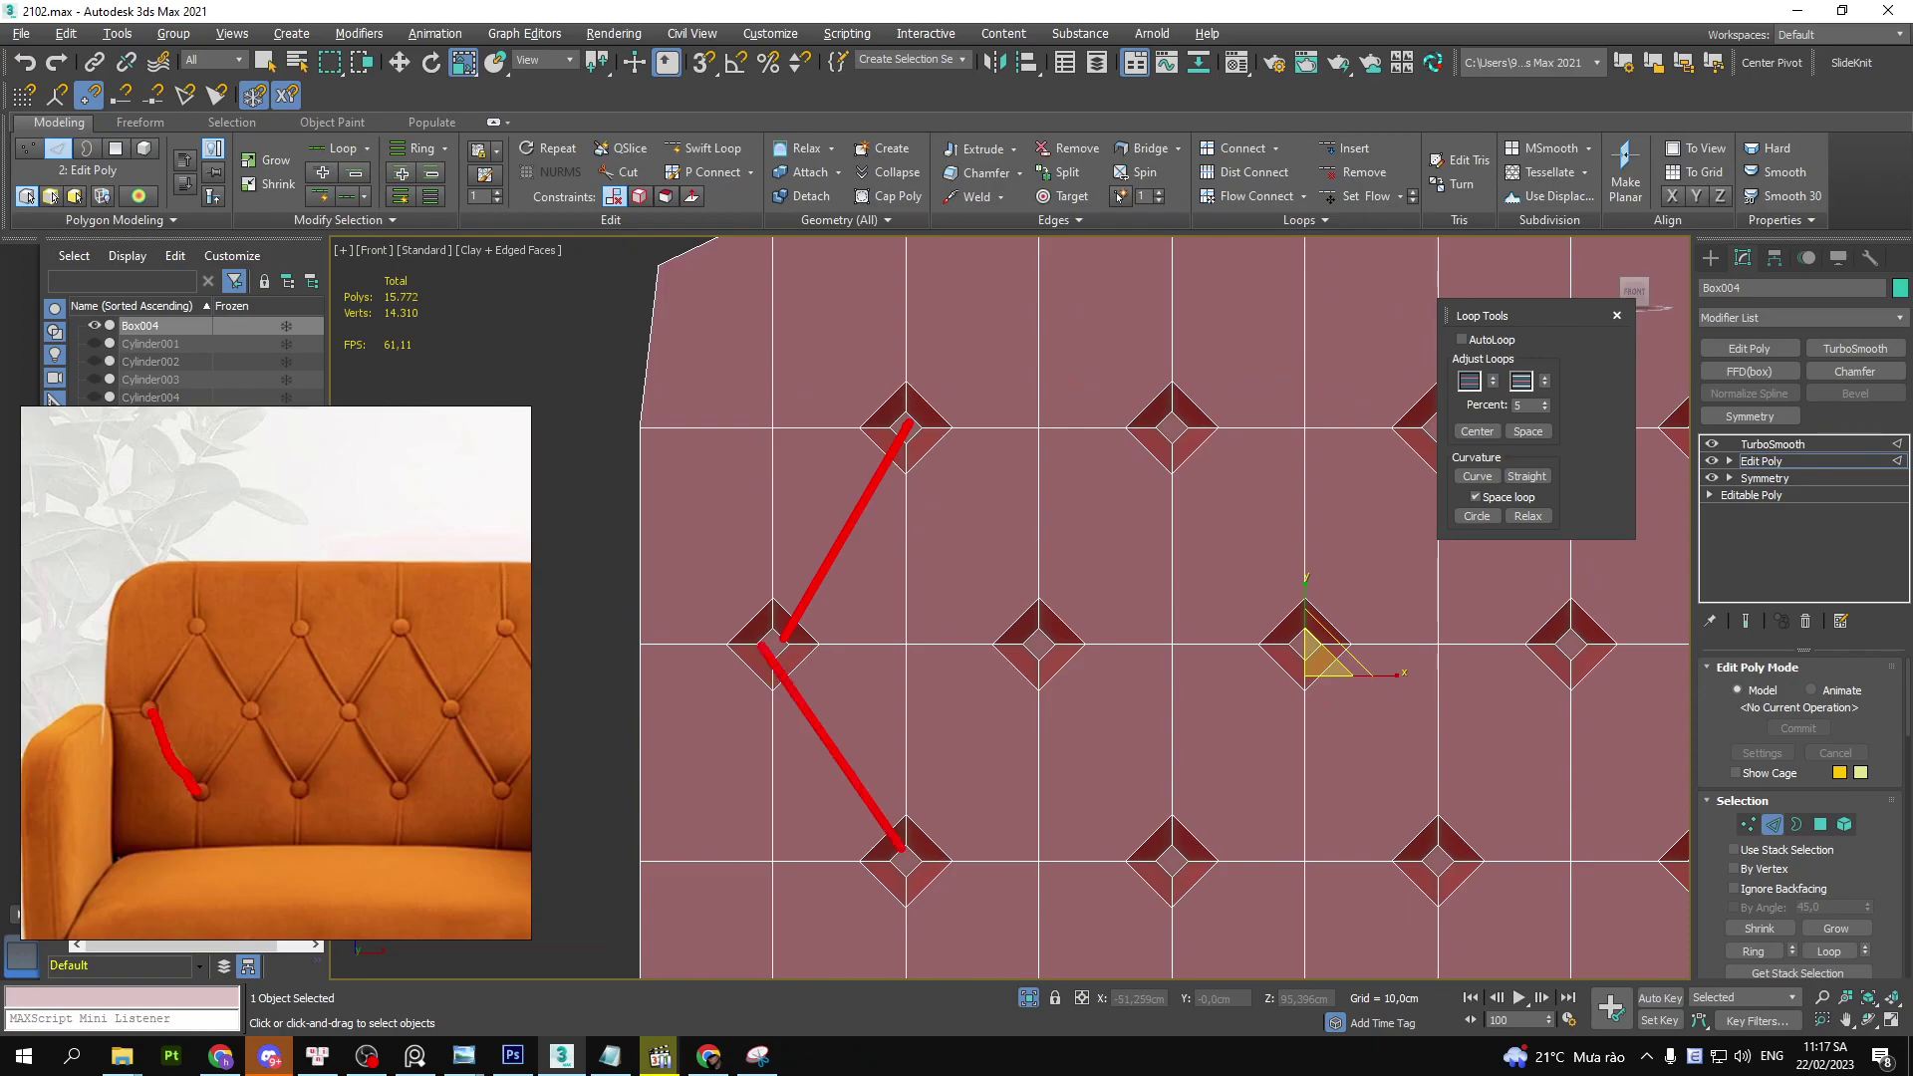
pyautogui.moveTo(1180, 427); pyautogui.dragTo(1054, 650)
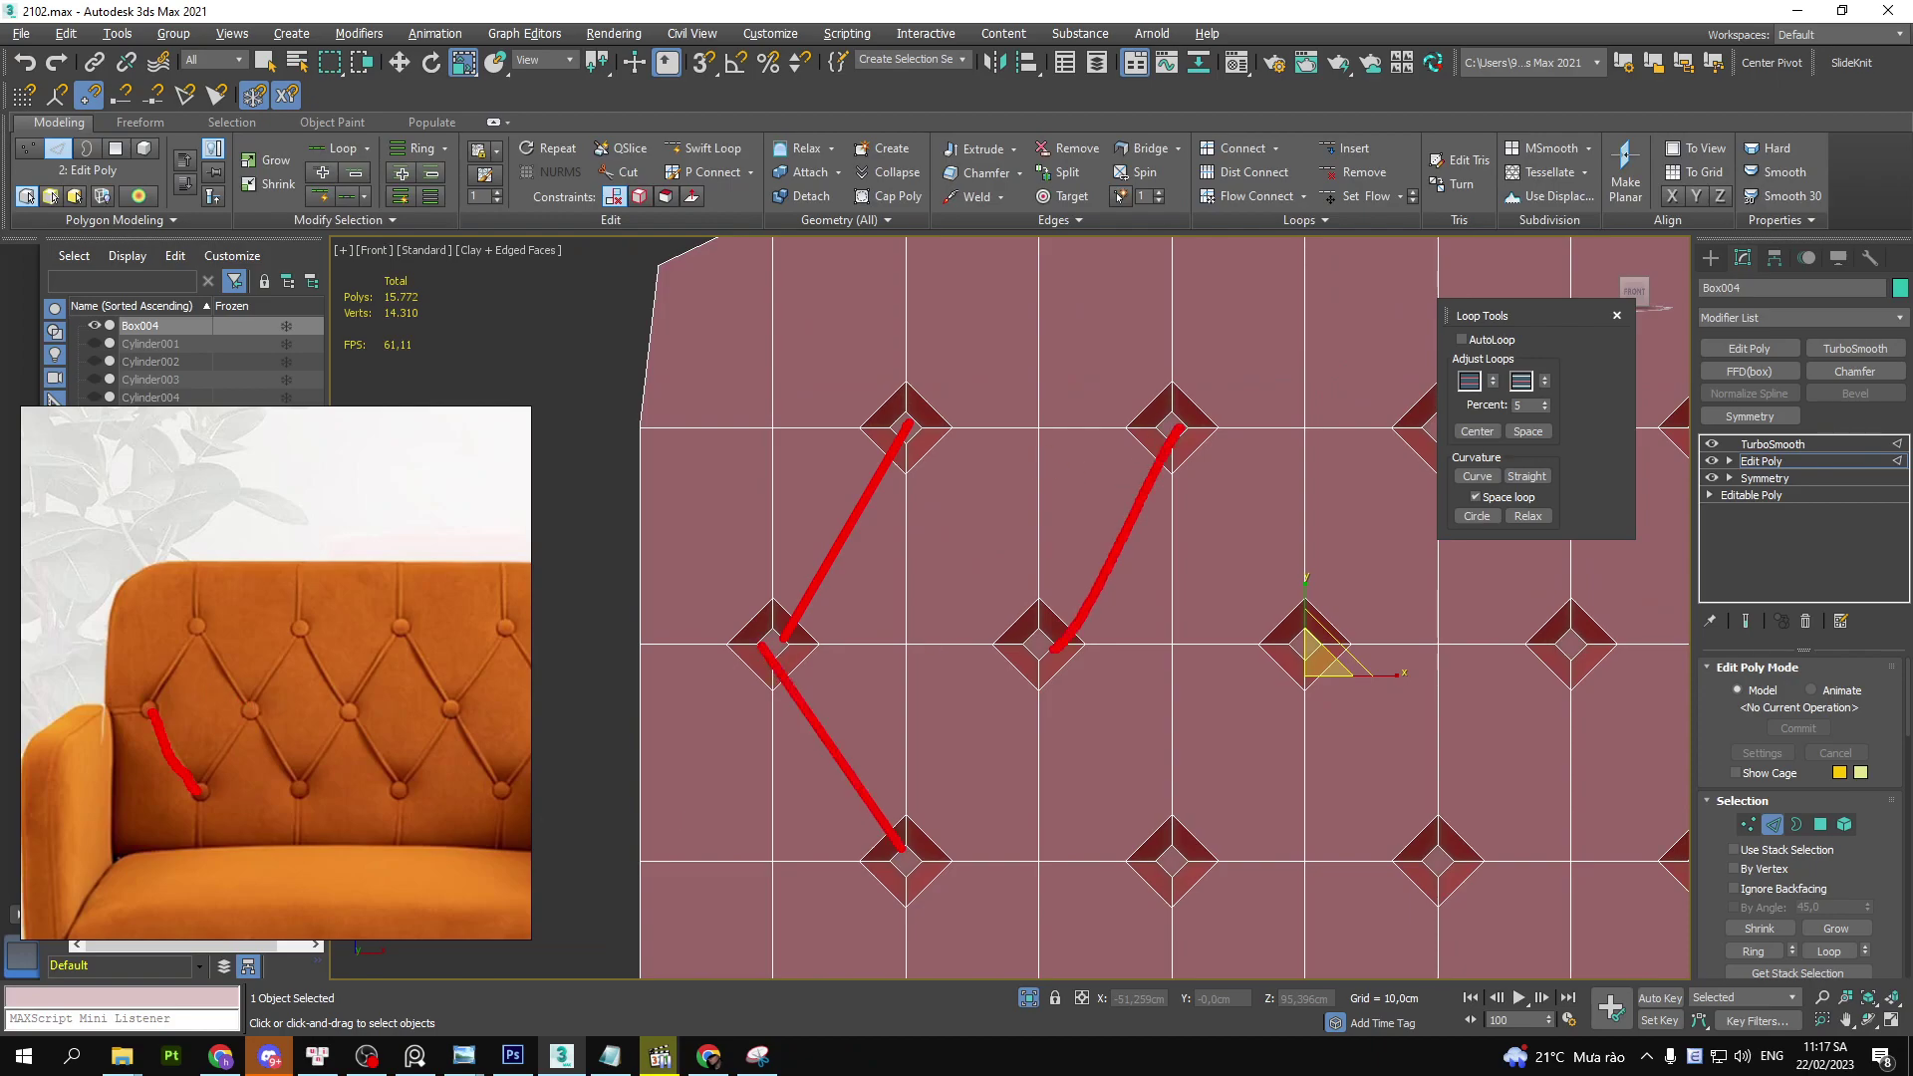
pyautogui.press('Escape')
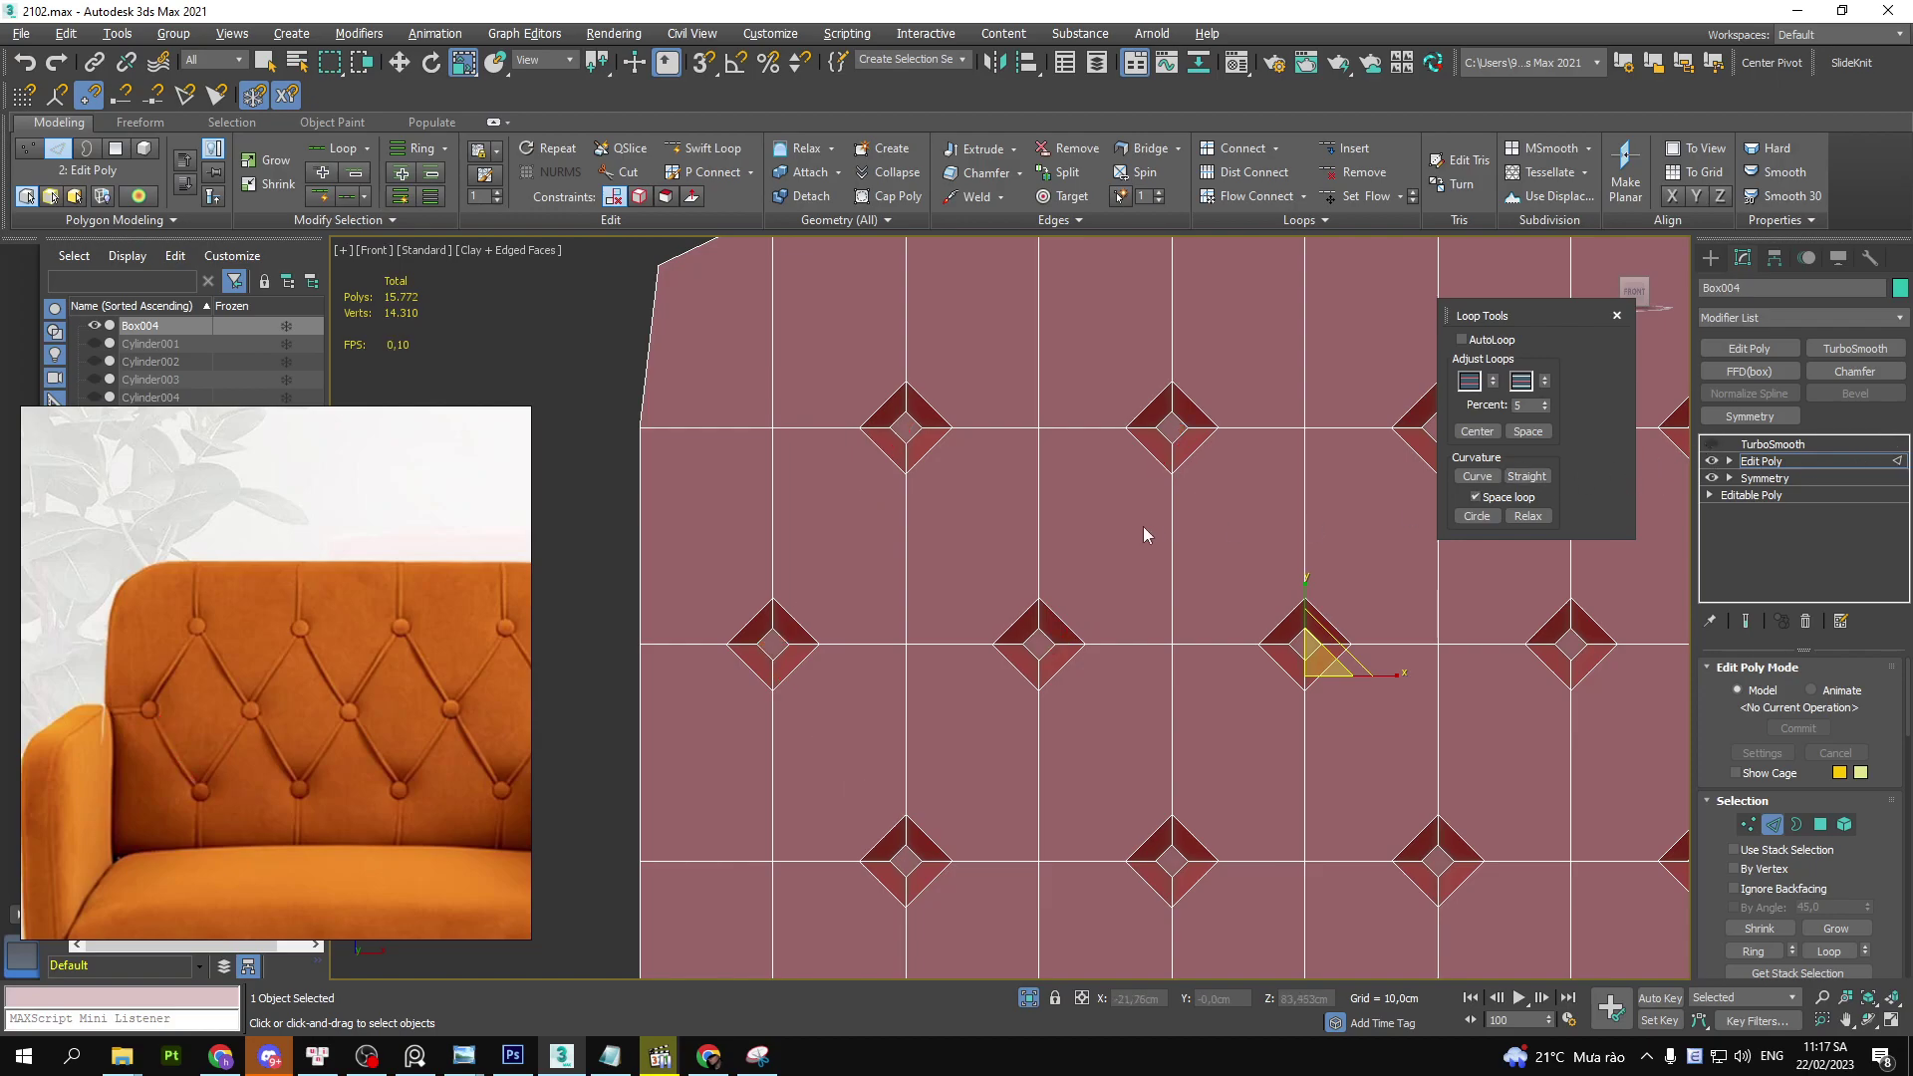
pyautogui.press('4')
pyautogui.hotkey('ctrl', 'alt', 'c')
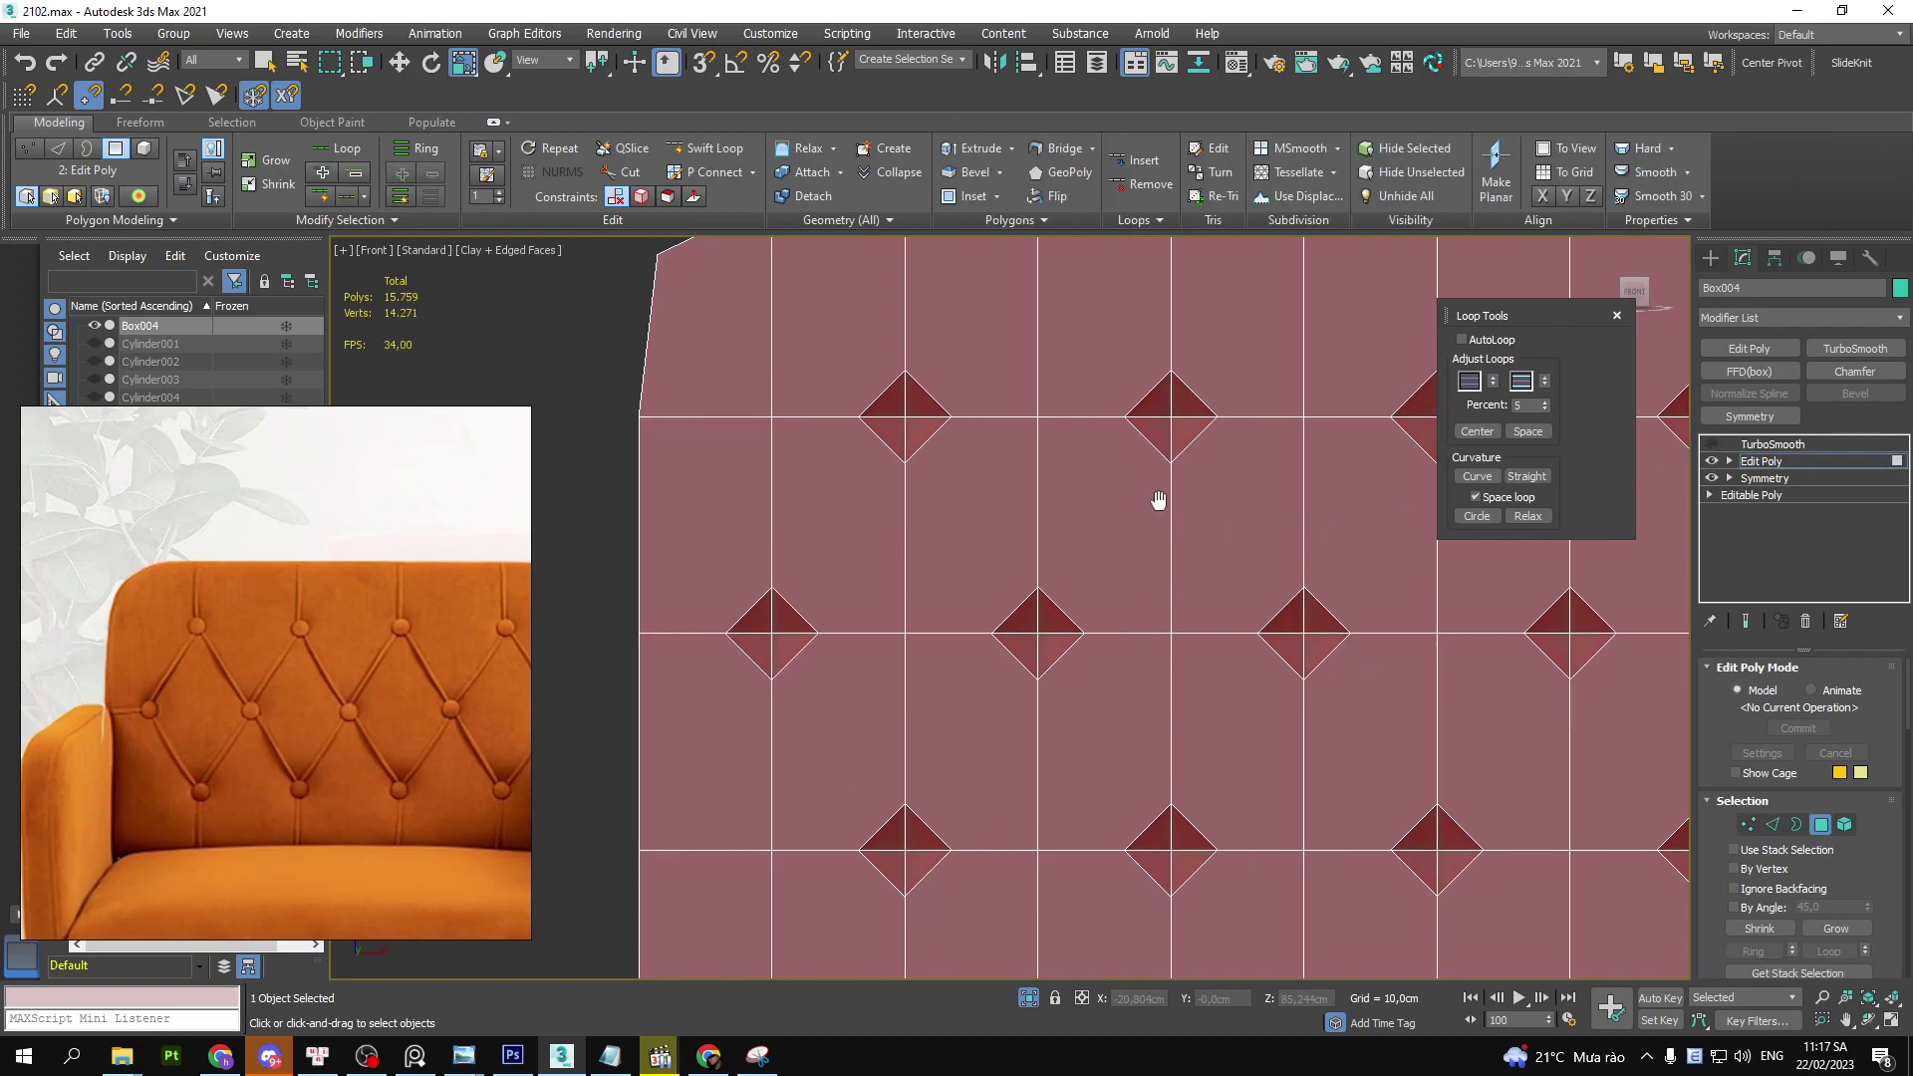
# - At Vertex level, cut snapped diagonal edges zigzagging between neighbouring button points
pyautogui.press('1')
pyautogui.hotkey('alt', 'c')
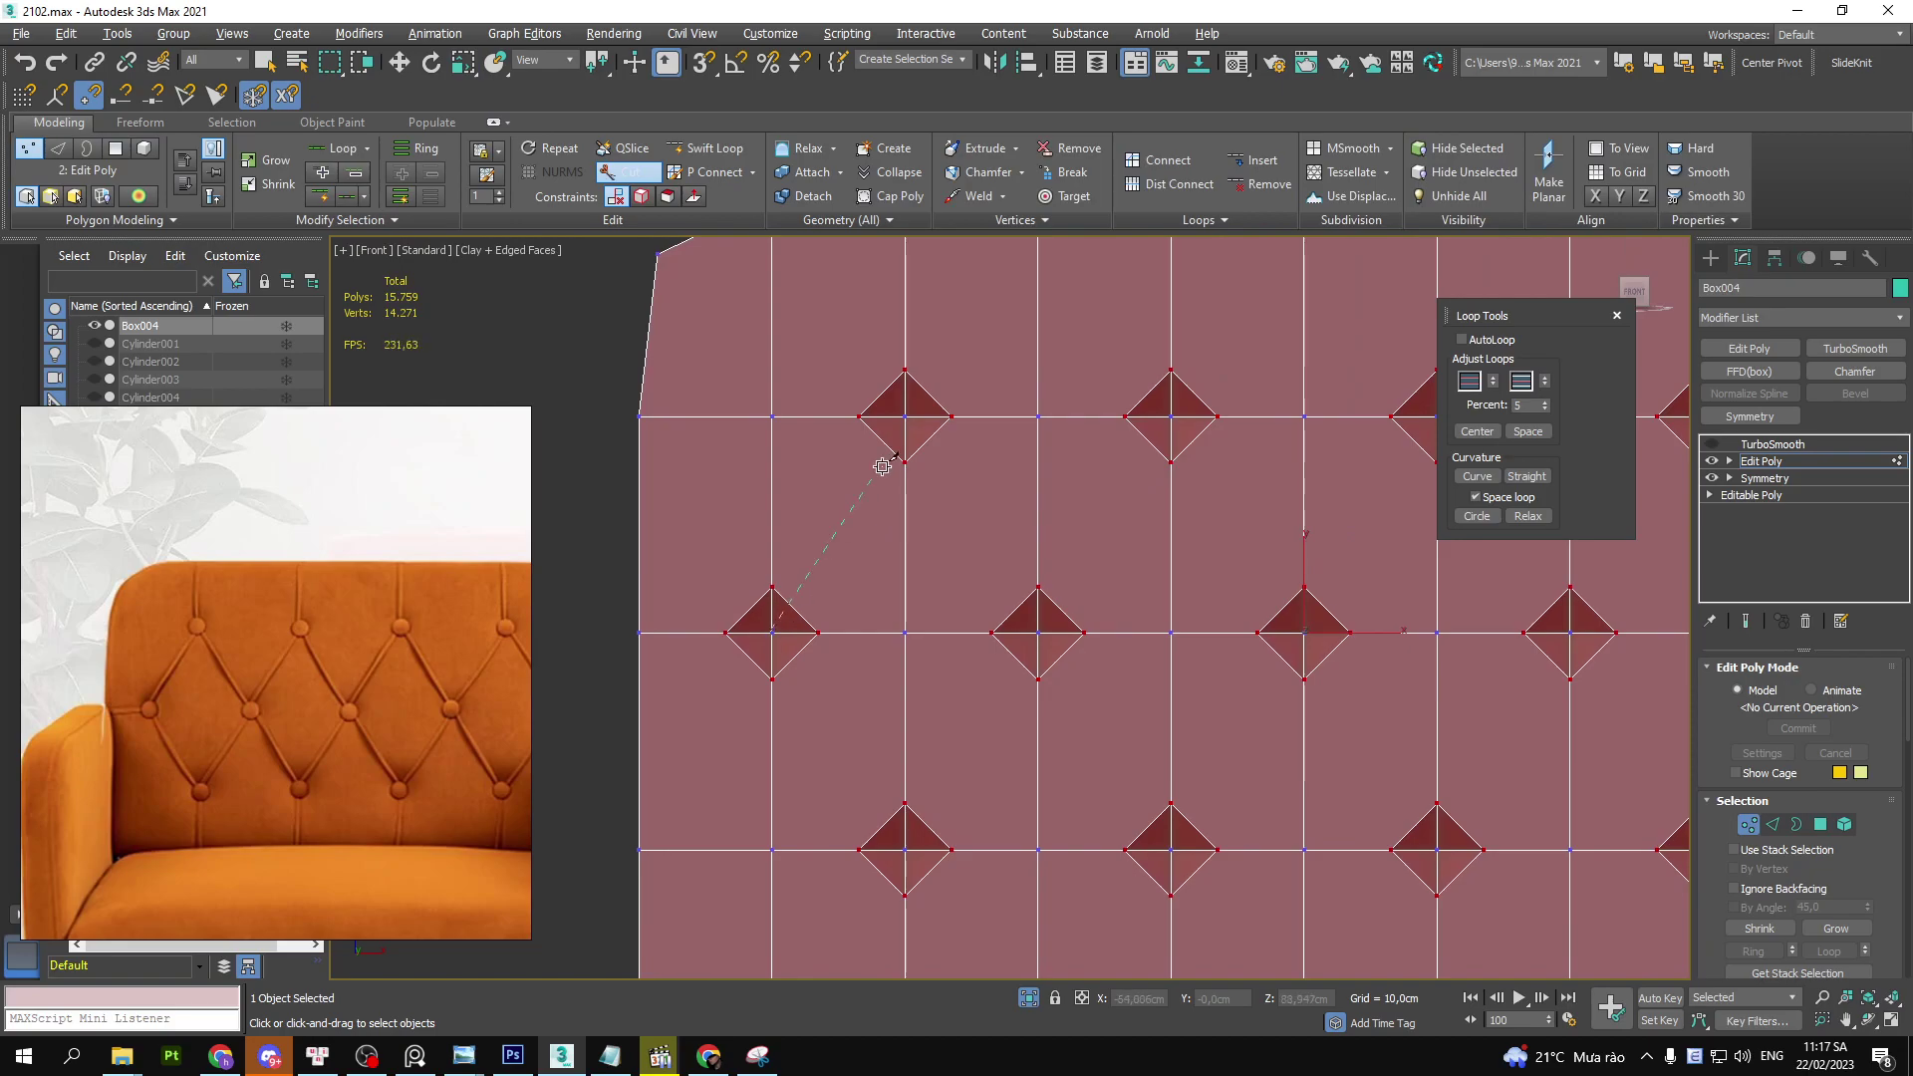
pyautogui.click(910, 417)
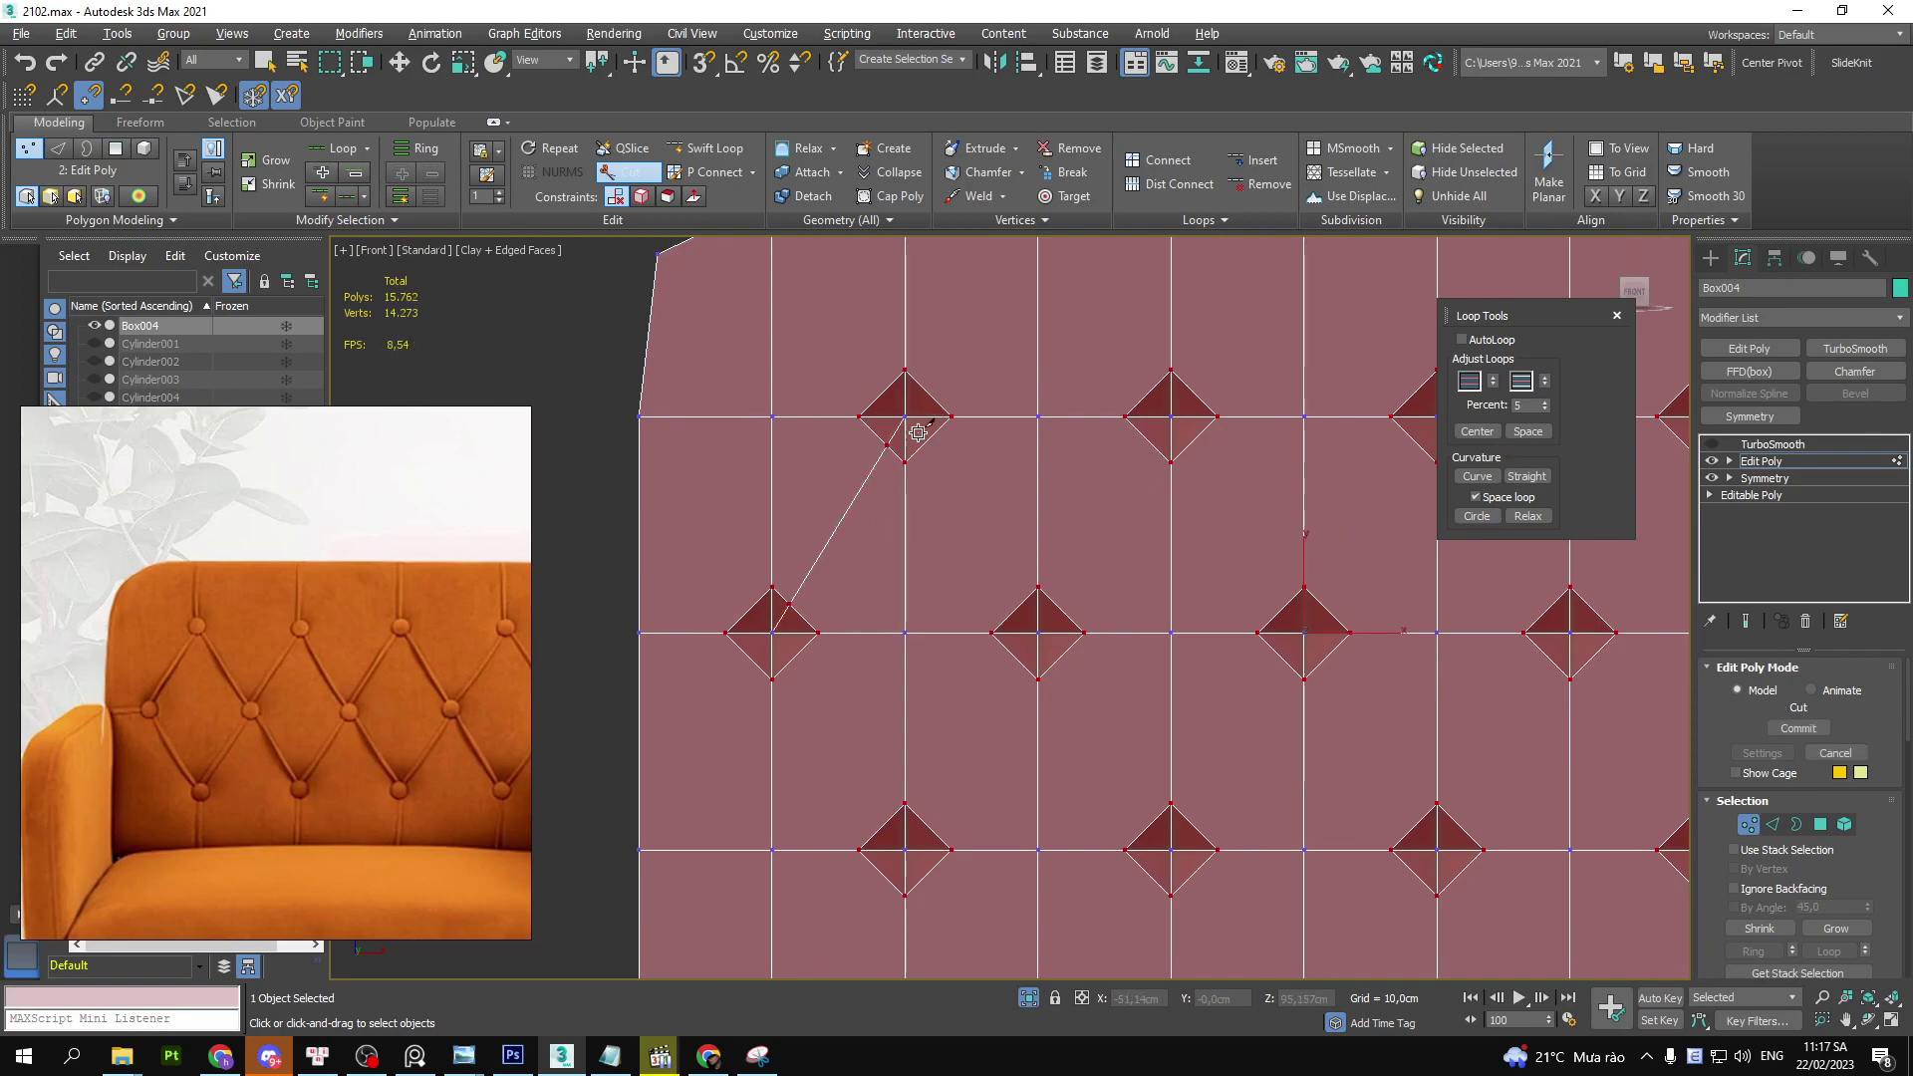
pyautogui.click(1039, 631)
pyautogui.press('s')
pyautogui.click(1170, 416)
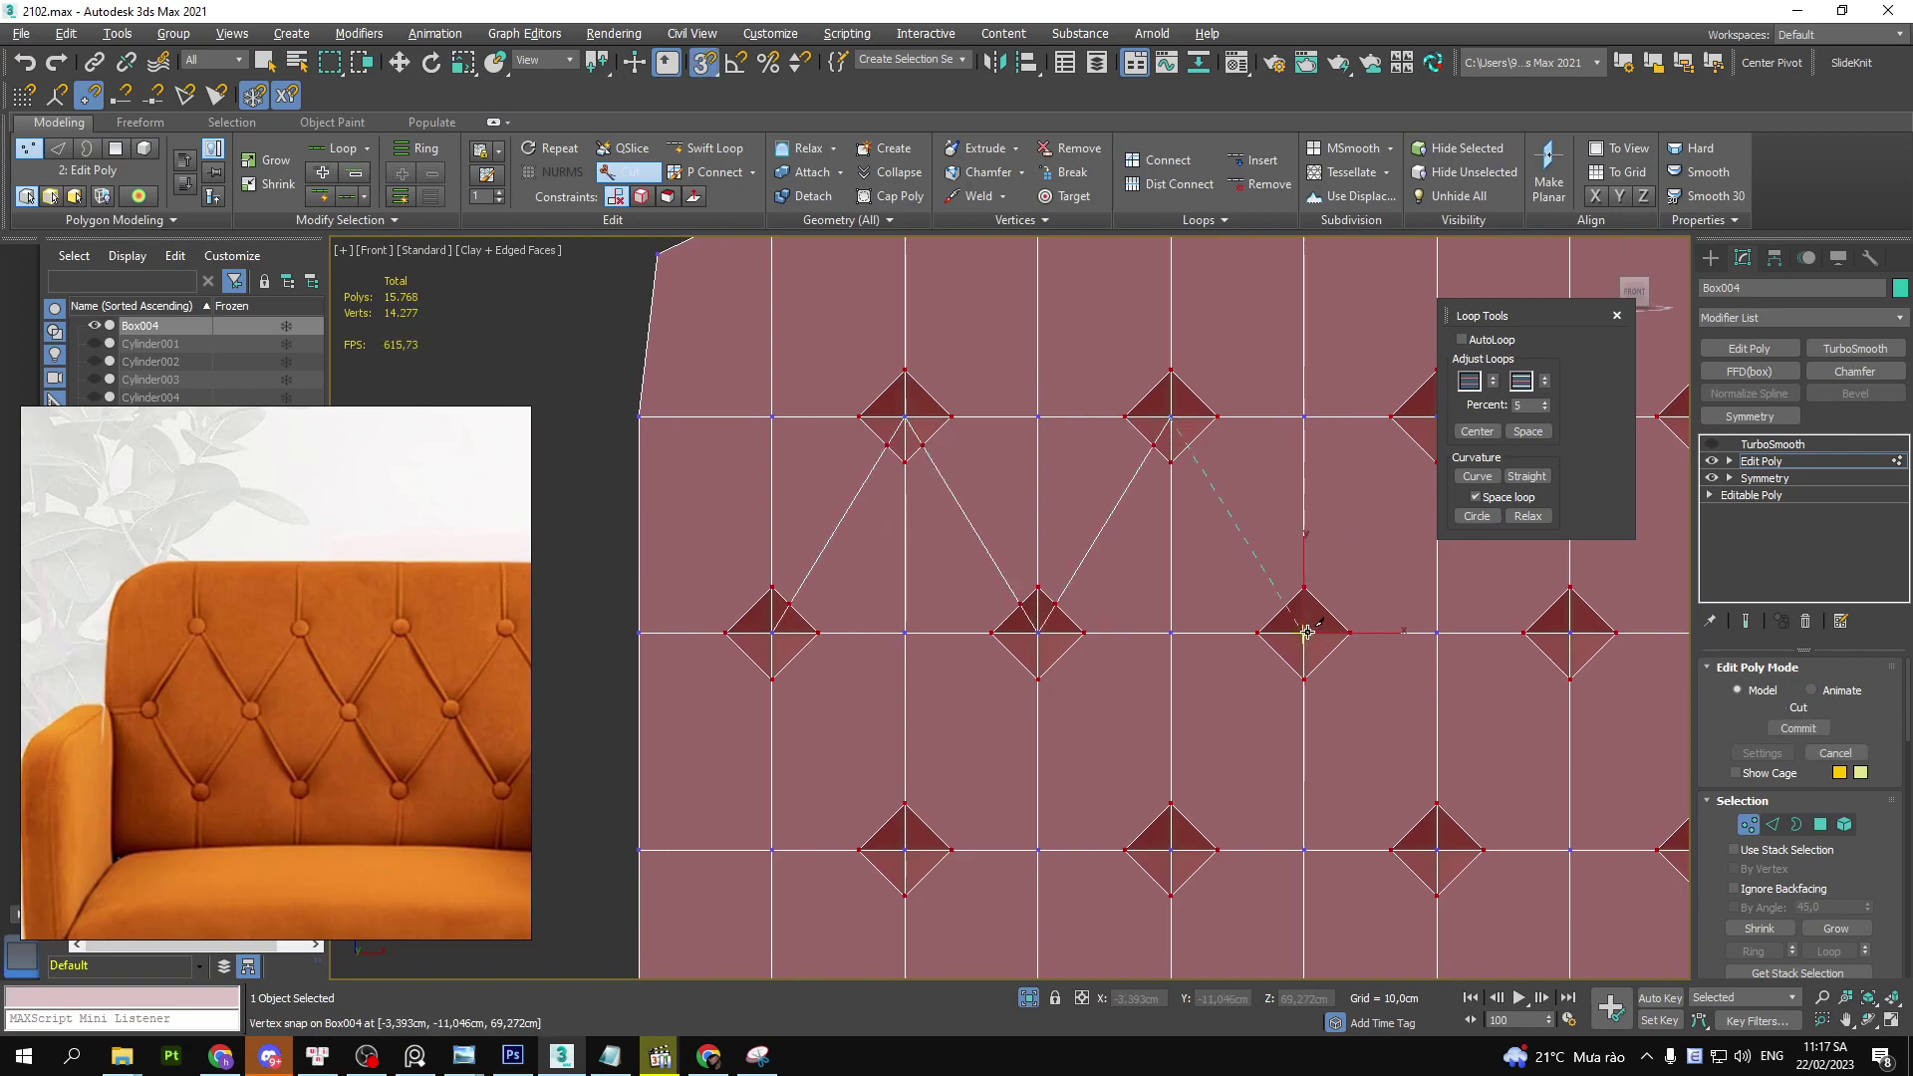
pyautogui.click(1304, 632)
pyautogui.click(1171, 850)
pyautogui.click(1039, 630)
pyautogui.click(904, 850)
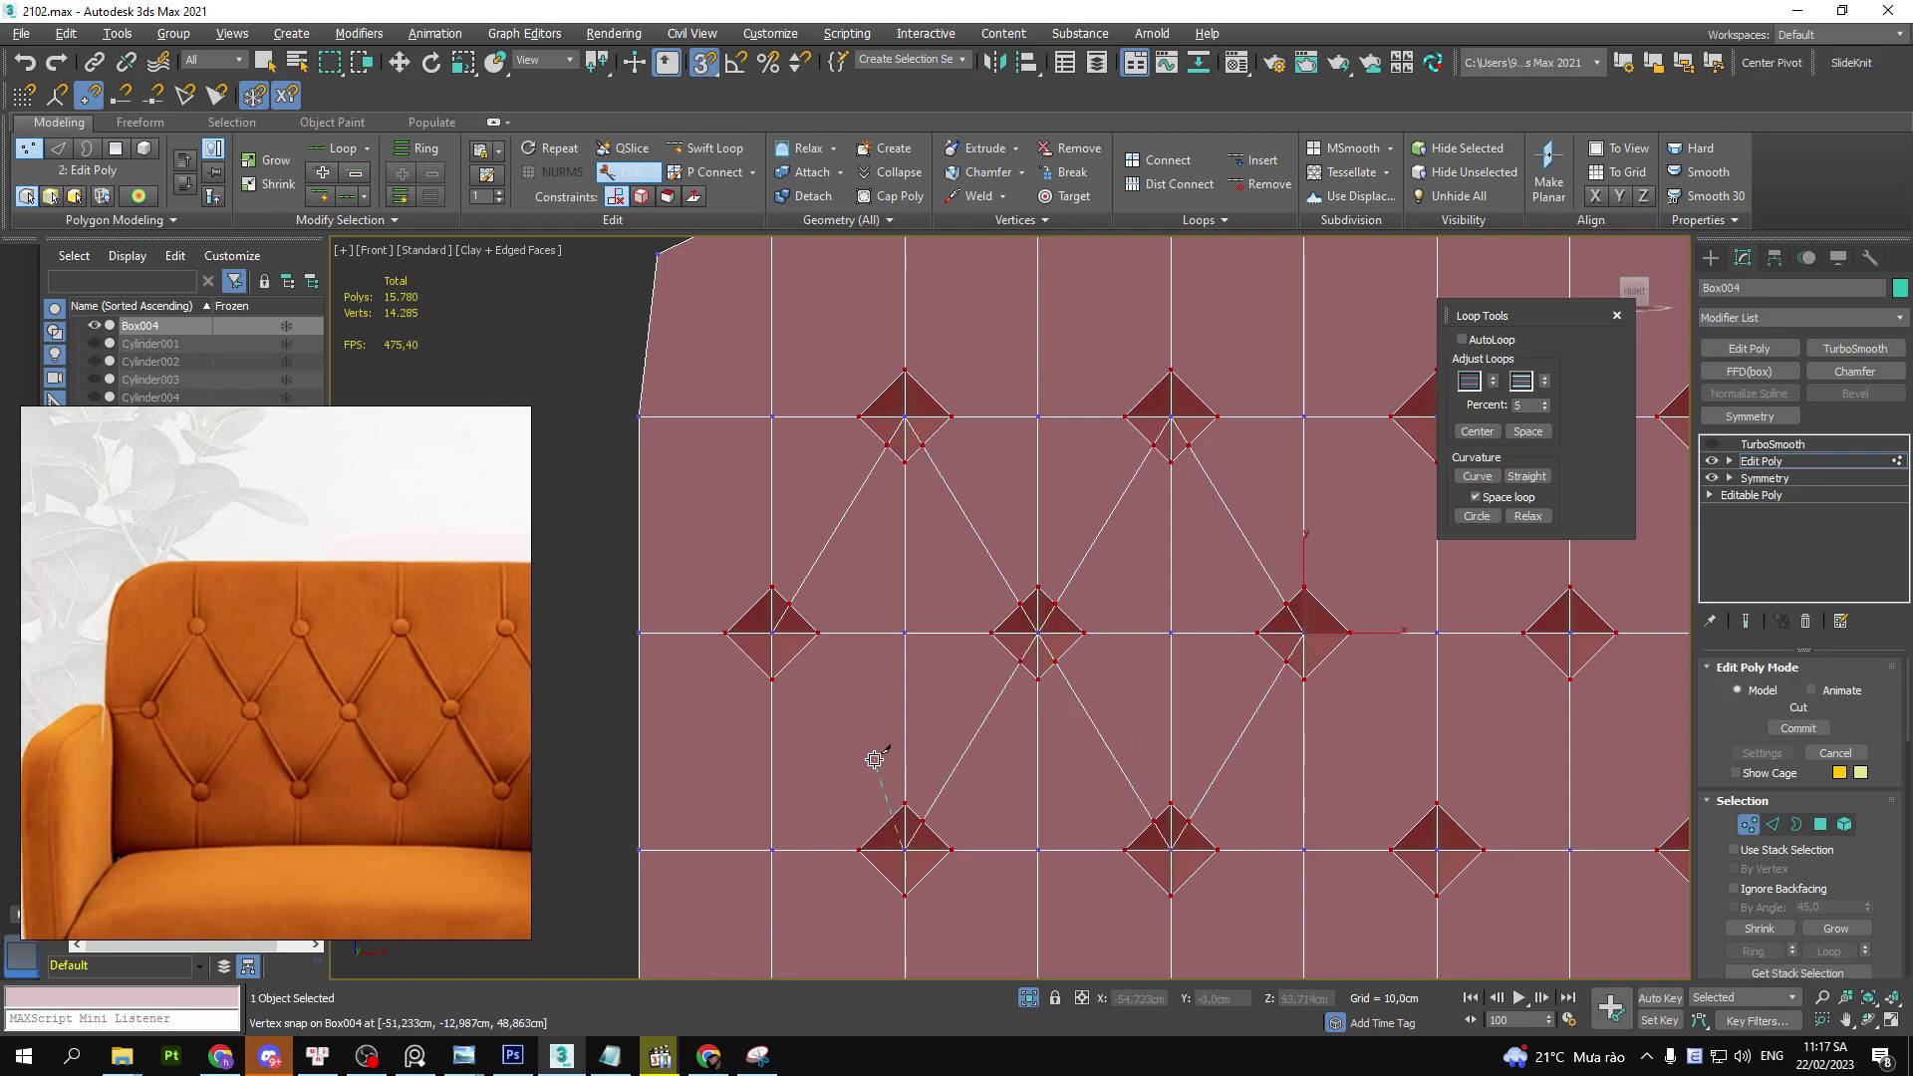
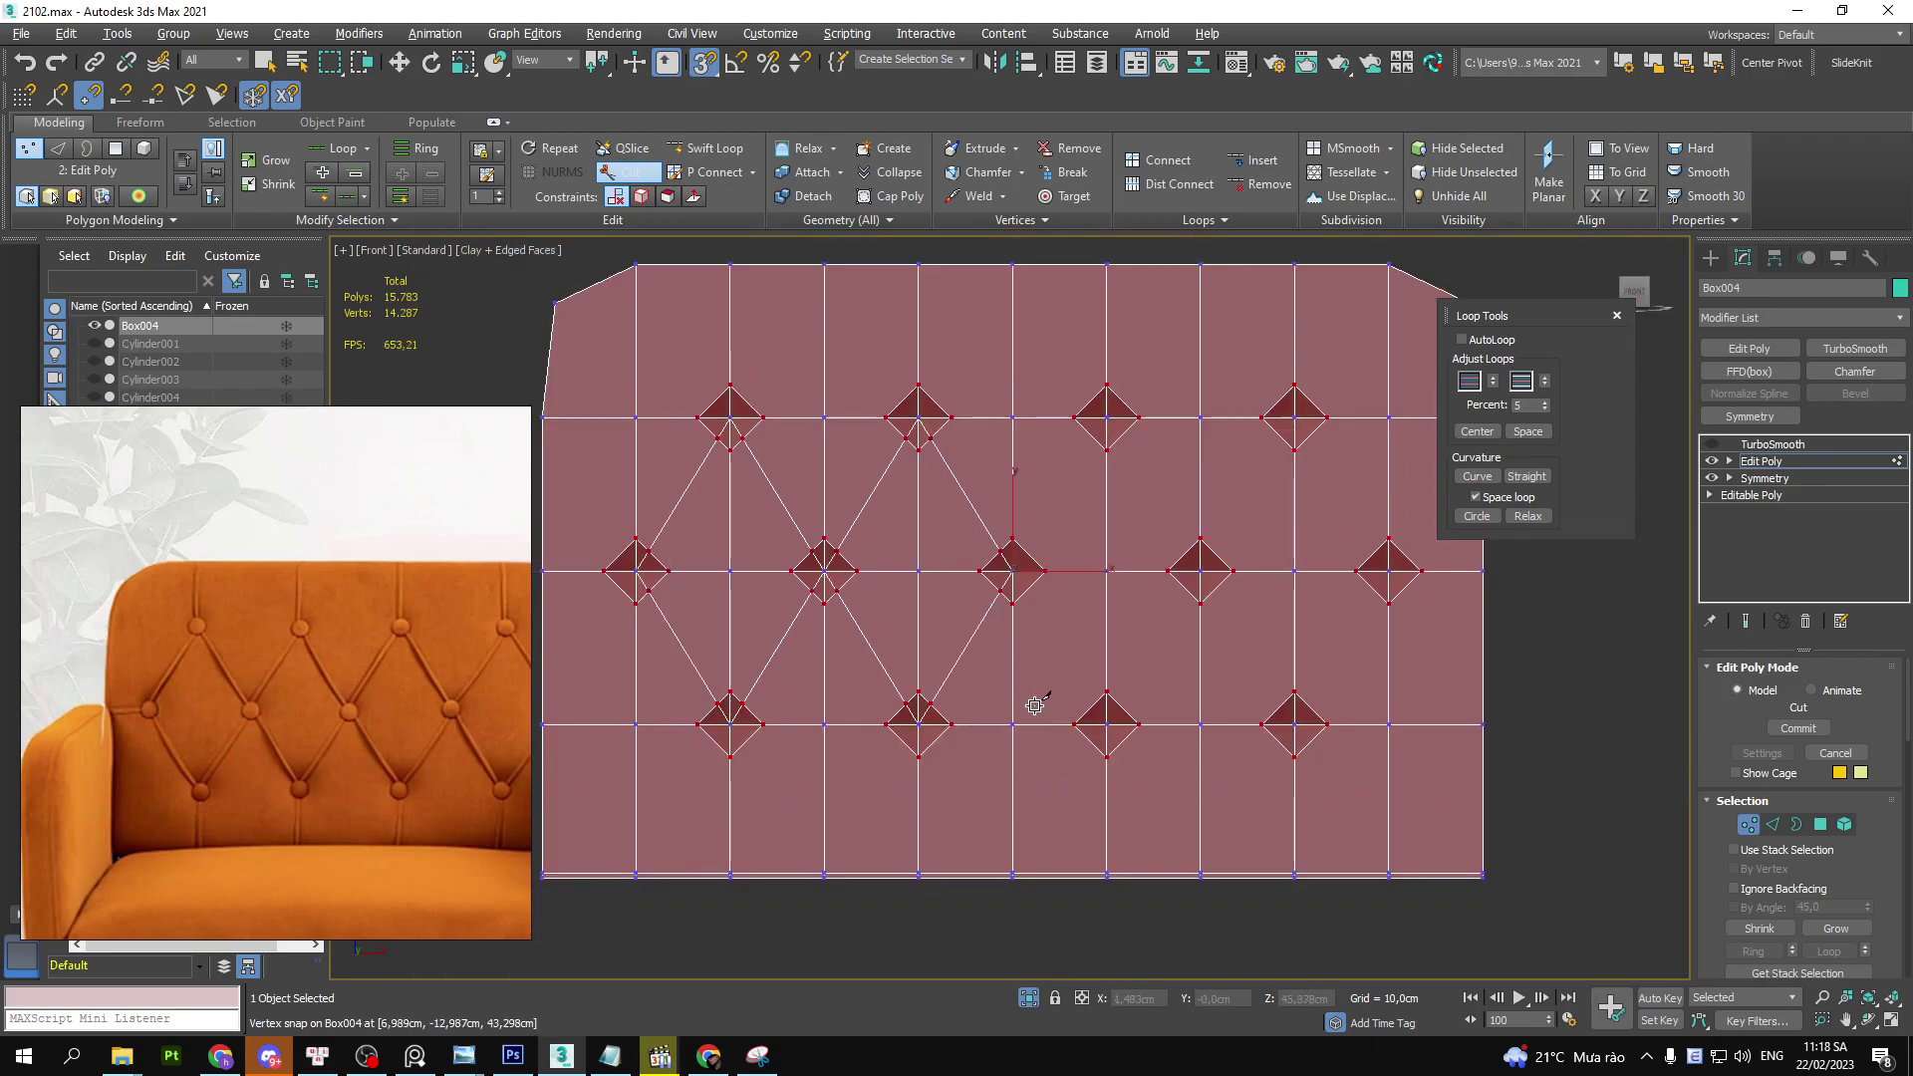
# - Cut diagonal edges around the first diamond, closing back at its starting tip
pyautogui.scroll(3, 1039, 617)
pyautogui.click(1001, 550)
pyautogui.click(1133, 768)
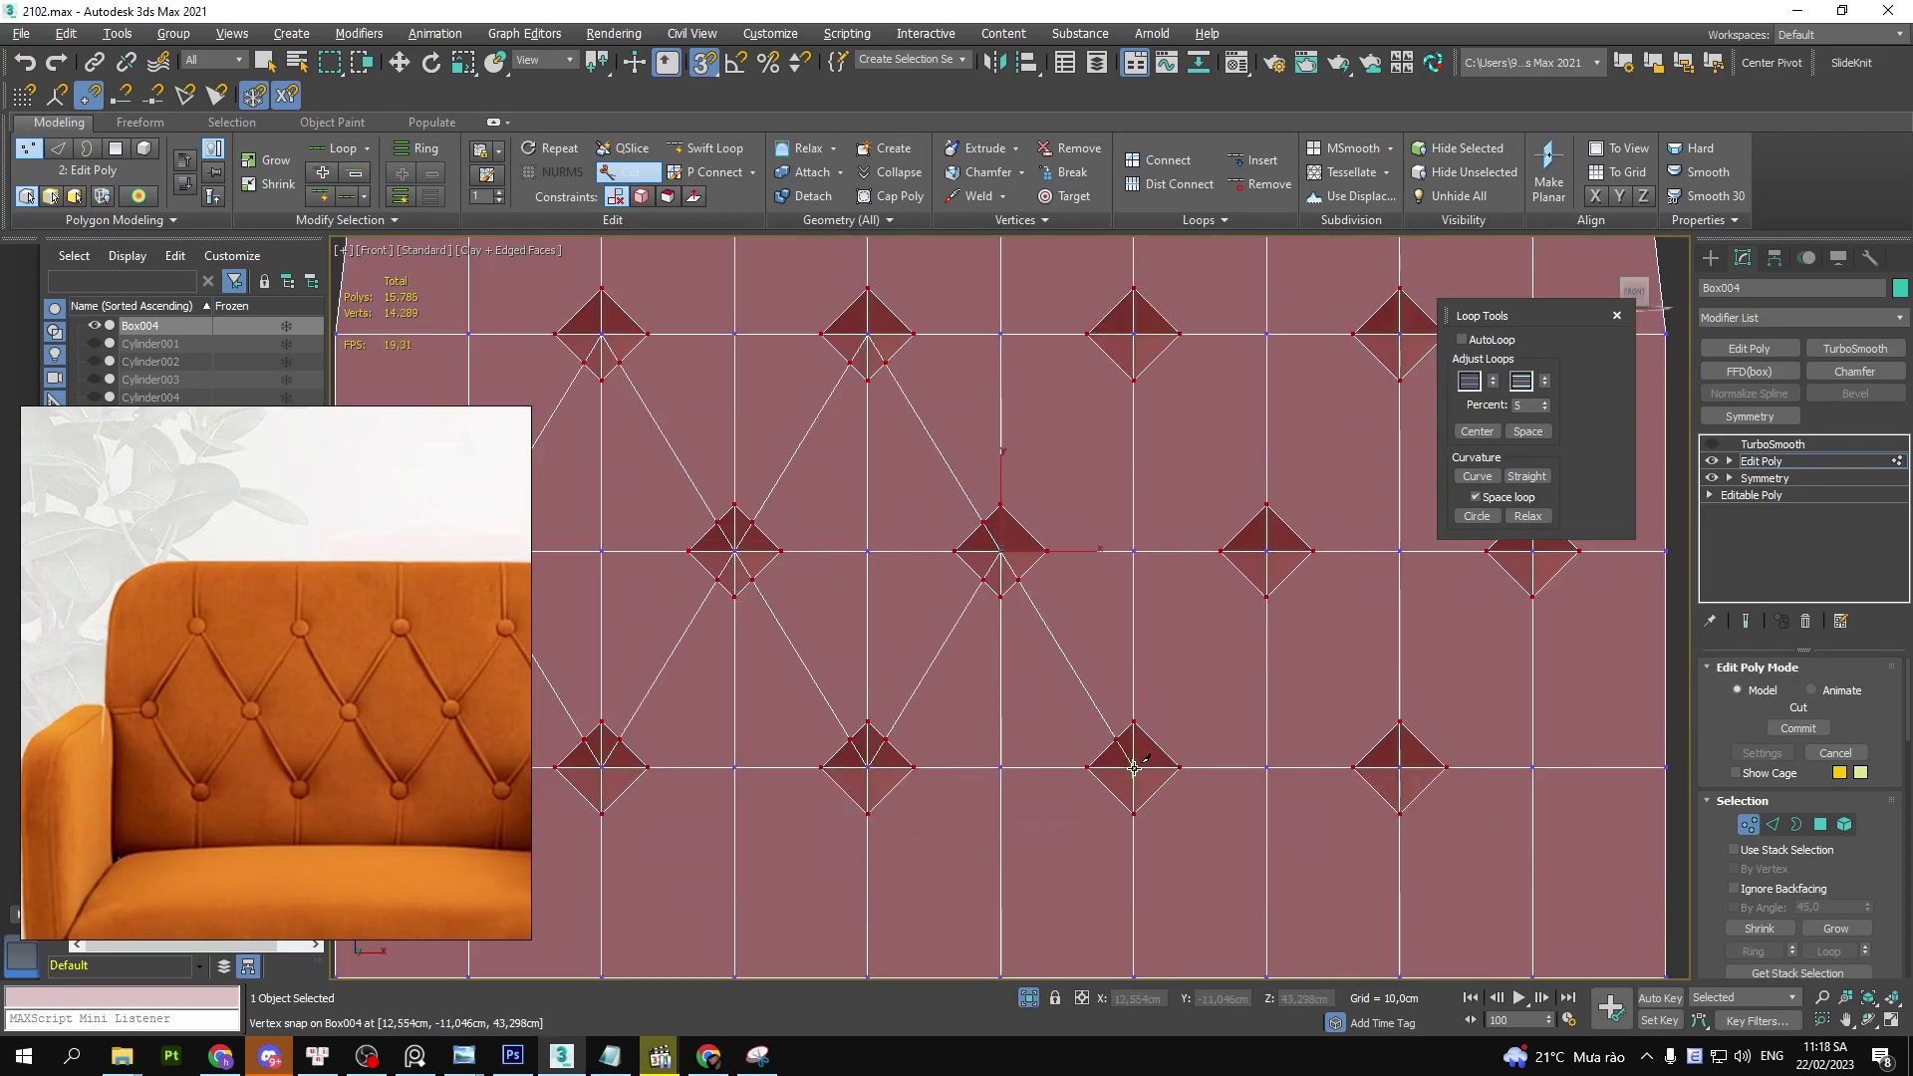
pyautogui.click(1266, 551)
pyautogui.click(1133, 334)
pyautogui.click(1000, 551)
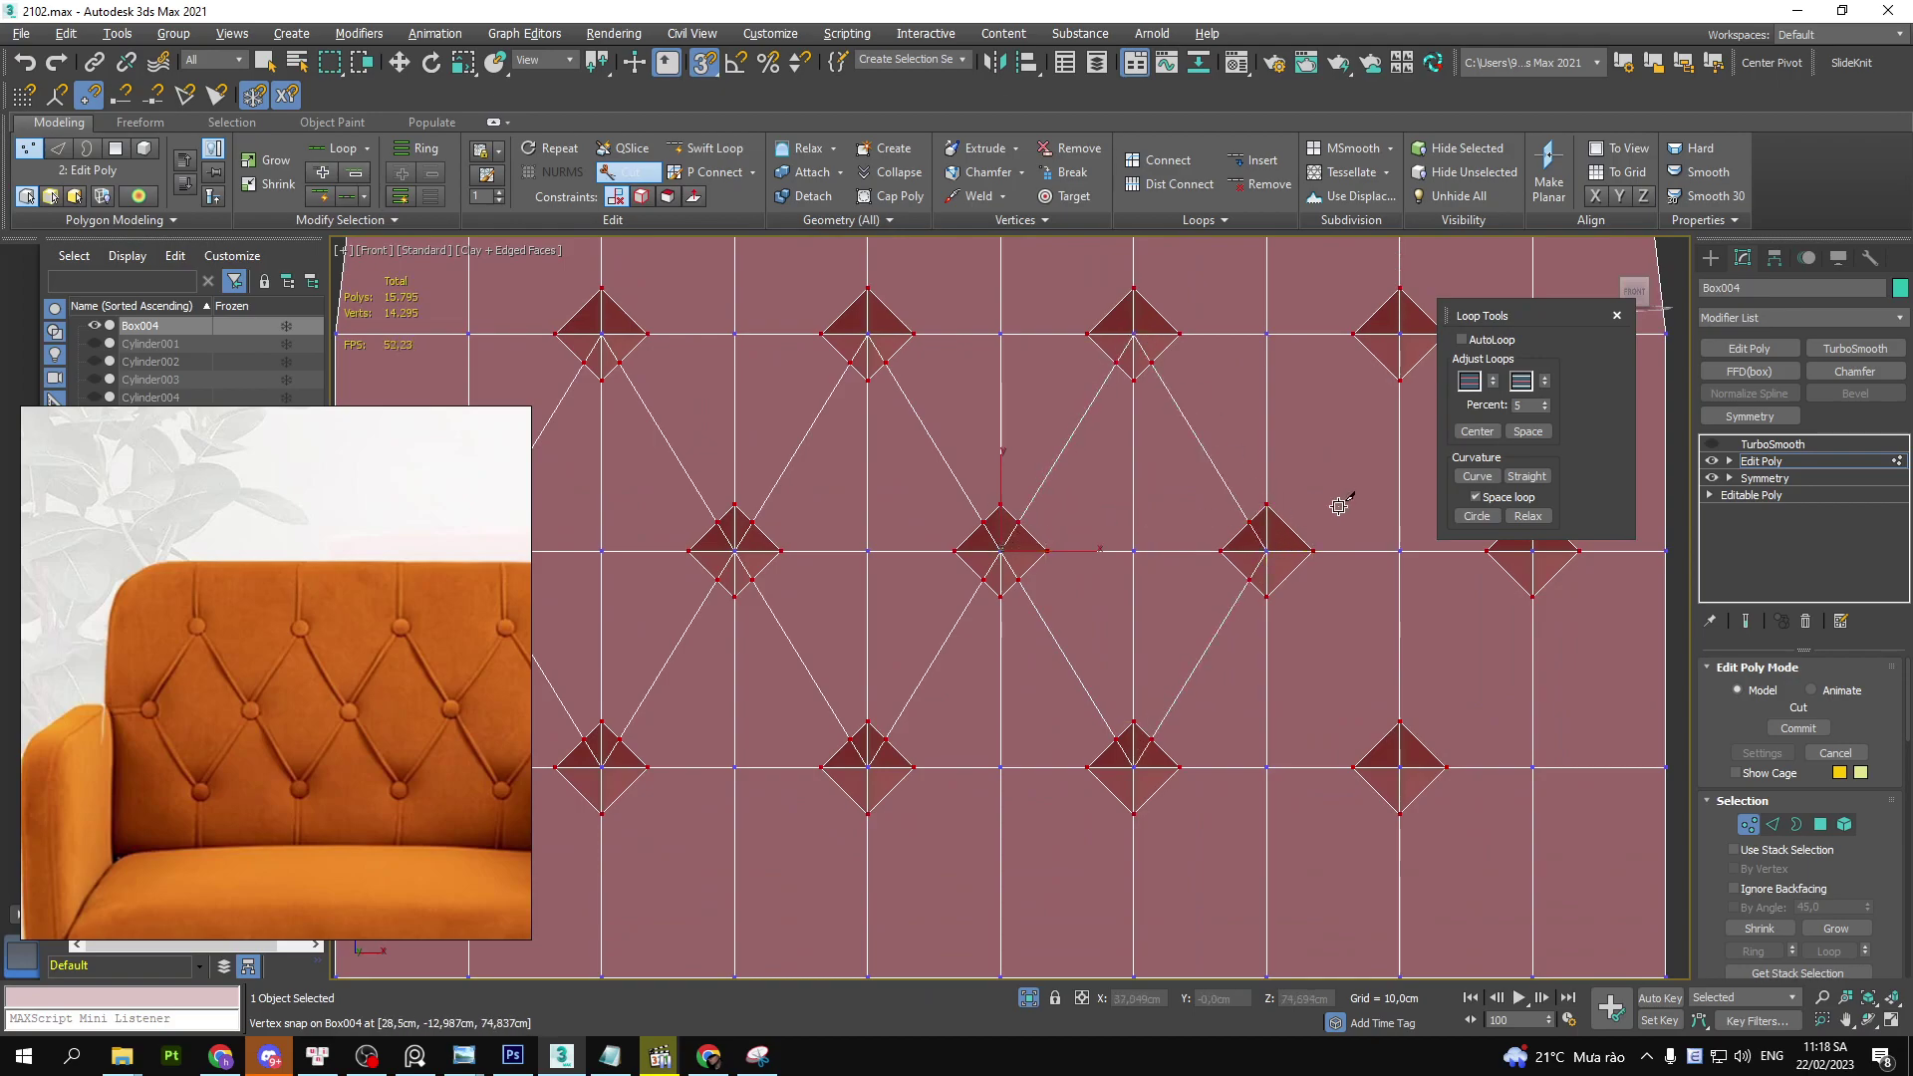
# - Cut diagonal edges around the next middle-row diamond and finish cutting
pyautogui.moveTo(1338, 506); pyautogui.dragTo(1216, 494, button='middle')
pyautogui.click(1145, 539)
pyautogui.click(1279, 755)
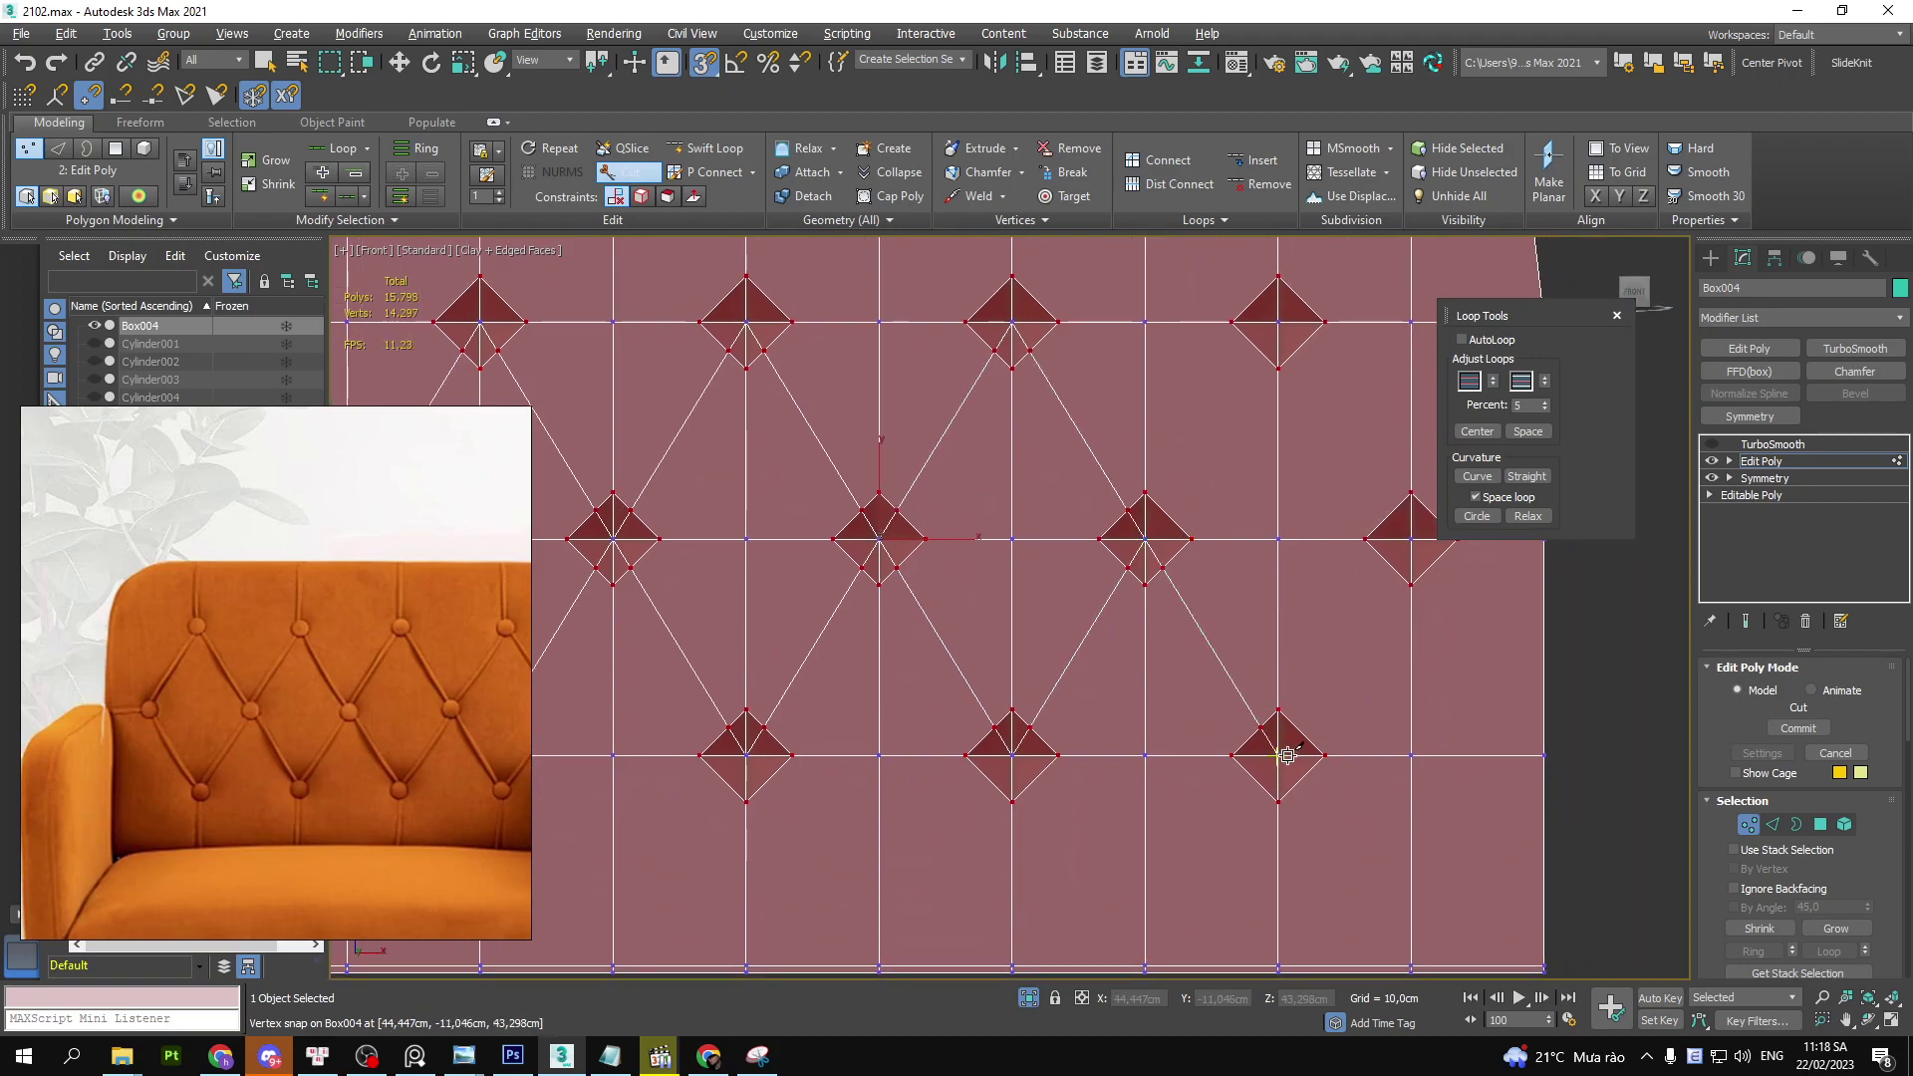
pyautogui.click(1411, 539)
pyautogui.click(1278, 321)
pyautogui.click(1145, 539)
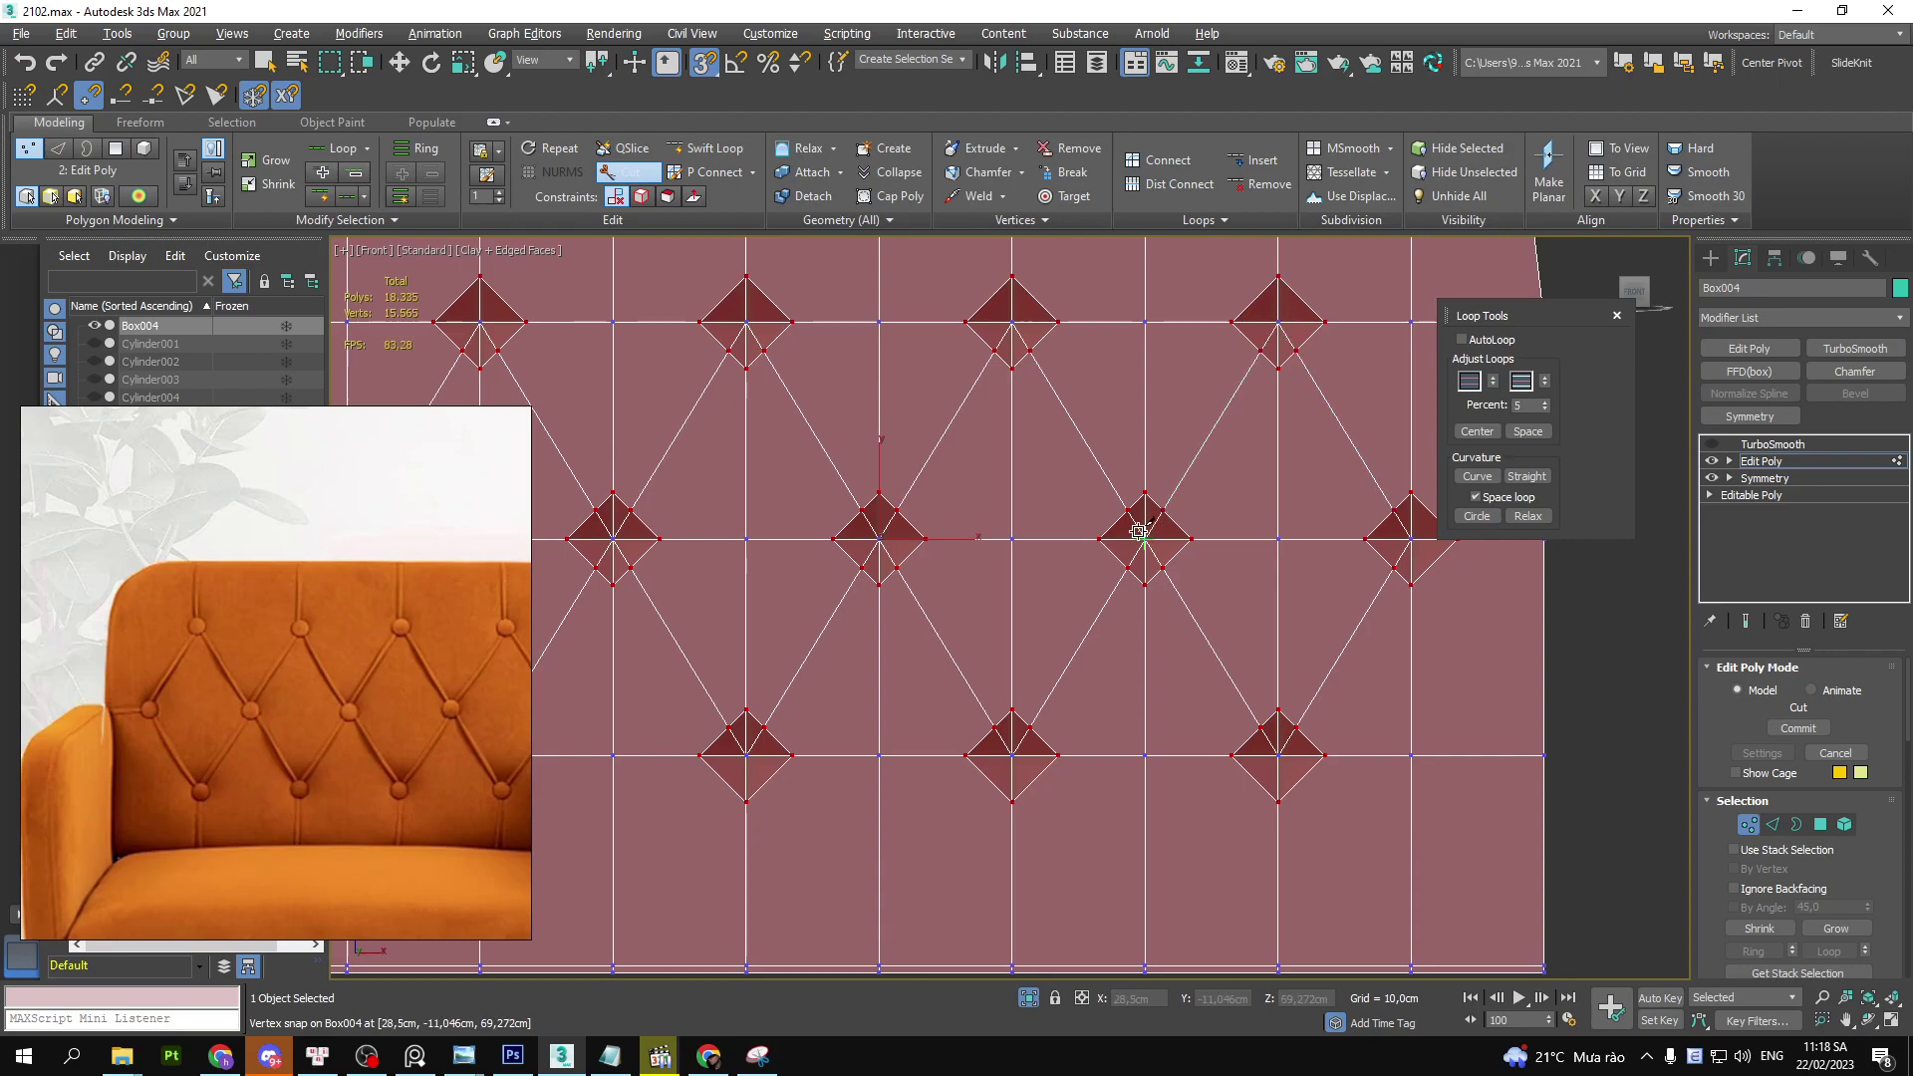
pyautogui.rightClick(1139, 531)
pyautogui.scroll(-2, 1038, 543)
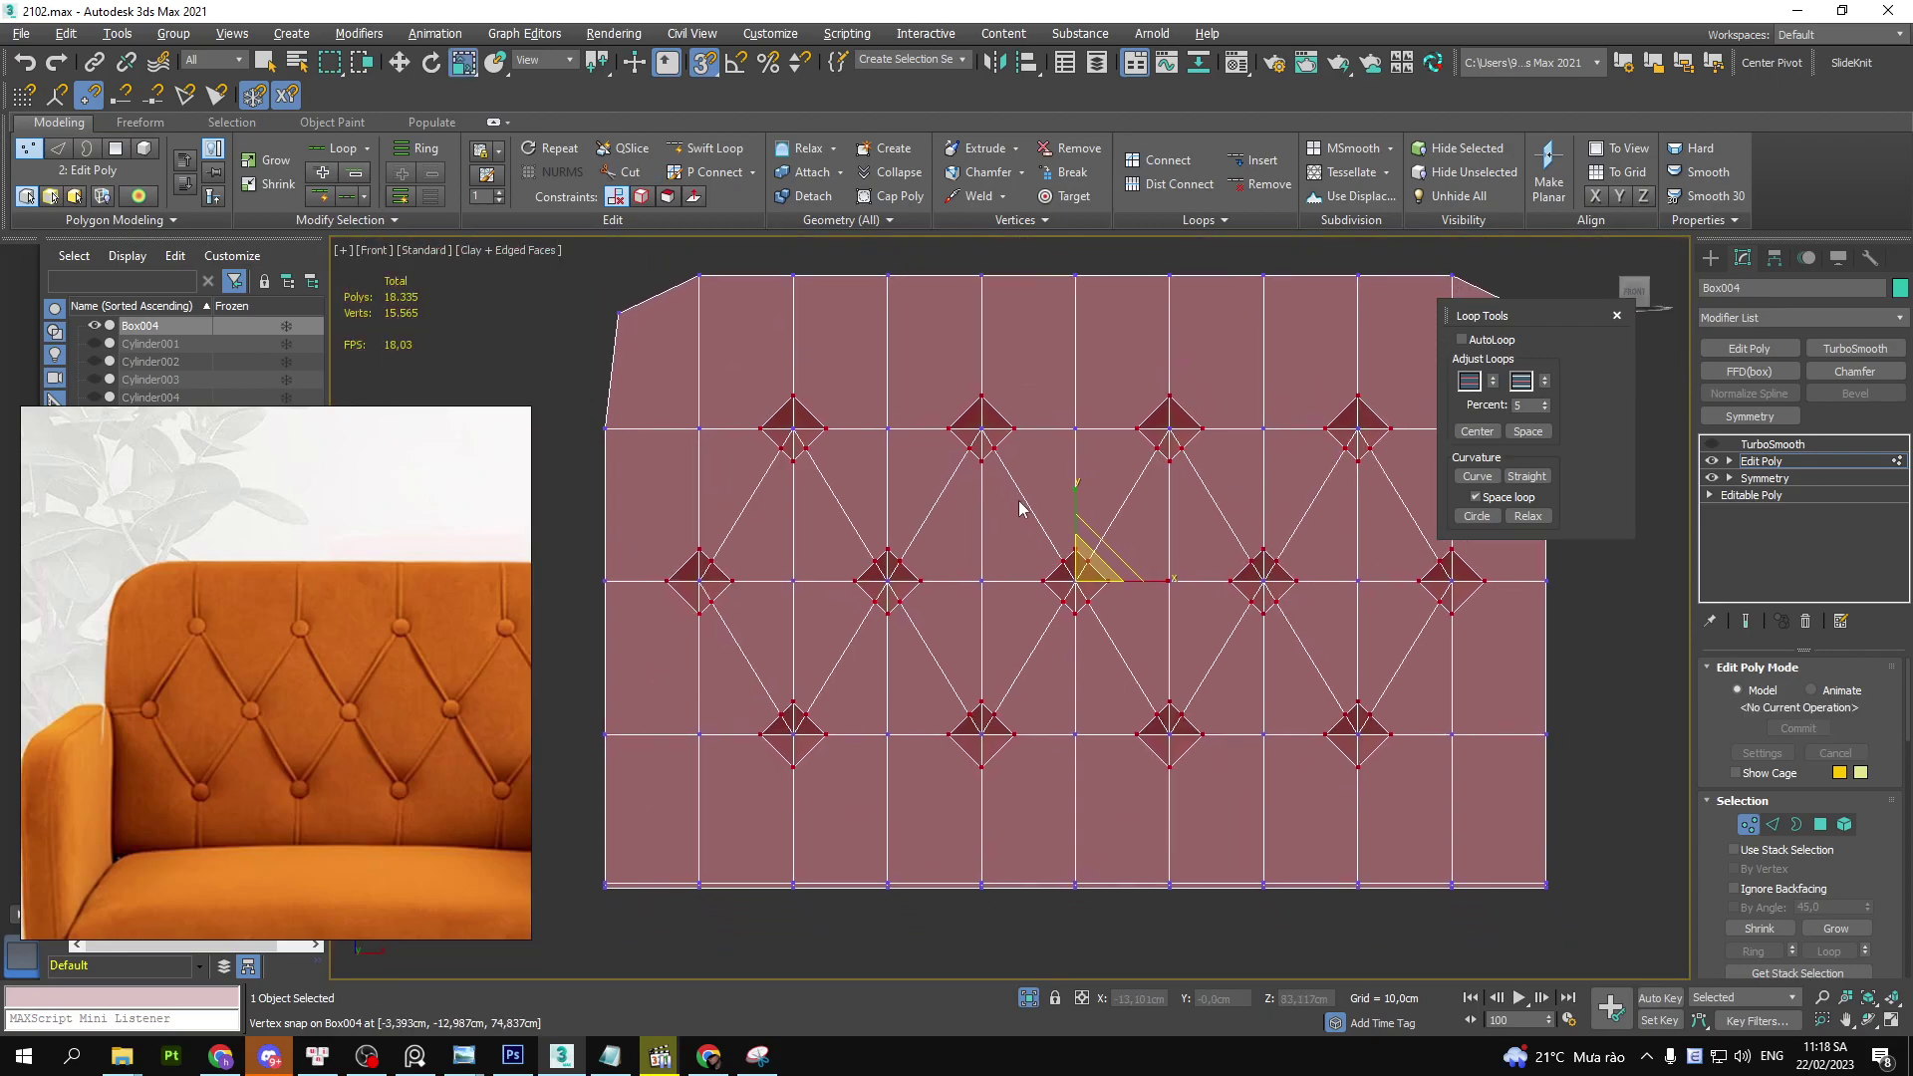
pyautogui.scroll(2, 1239, 535)
# - Preview the TurboSmooth result, then return to the unsmoothed cage in vertex mode
pyautogui.press('1')
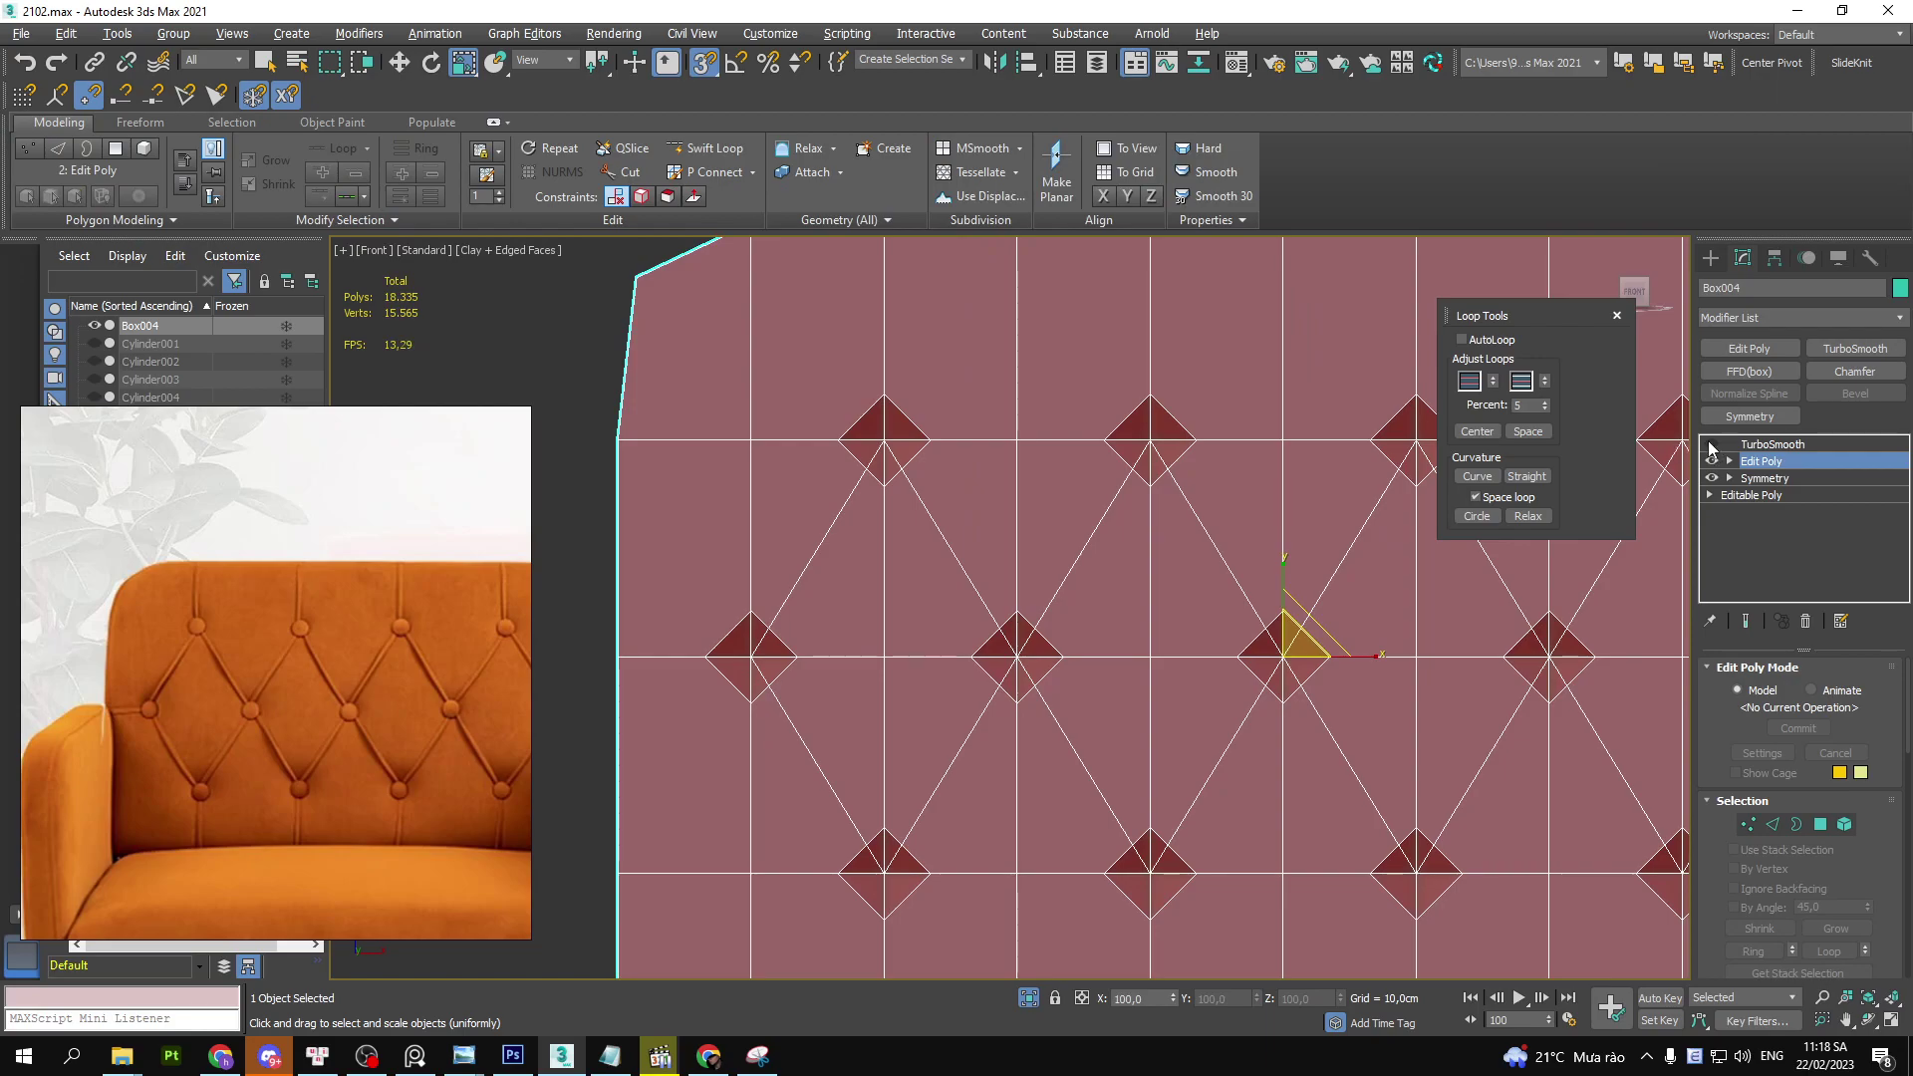
pyautogui.click(1710, 443)
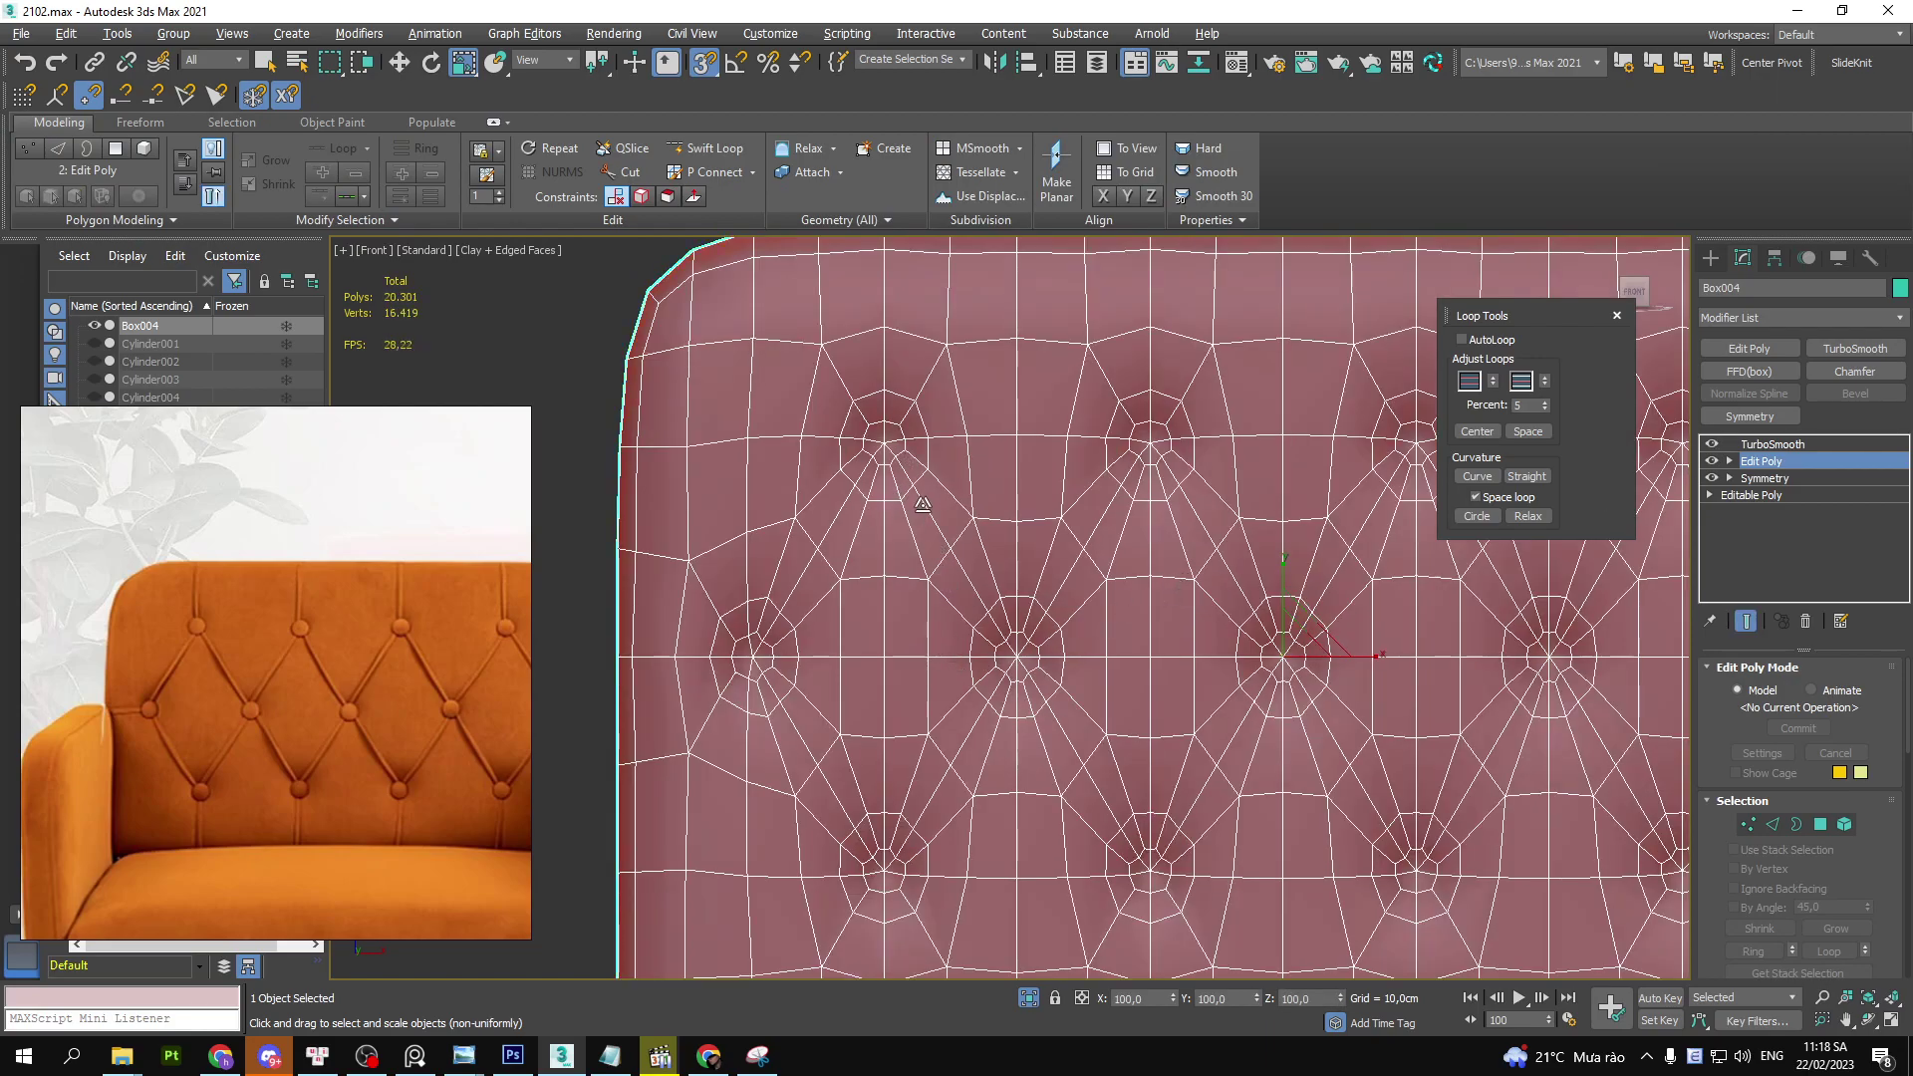
pyautogui.click(1746, 621)
pyautogui.press('1')
# - Activate Move and frame an angled view of the tufted panel
pyautogui.moveTo(1023, 598)
pyautogui.keyDown('alt'); pyautogui.mouseDown(button='middle')
pyautogui.moveTo(1002, 553)
pyautogui.moveTo(1101, 581)
pyautogui.moveTo(1106, 558)
pyautogui.moveTo(1020, 504)
pyautogui.moveTo(657, 591)
pyautogui.mouseUp(button='middle'); pyautogui.keyUp('alt')
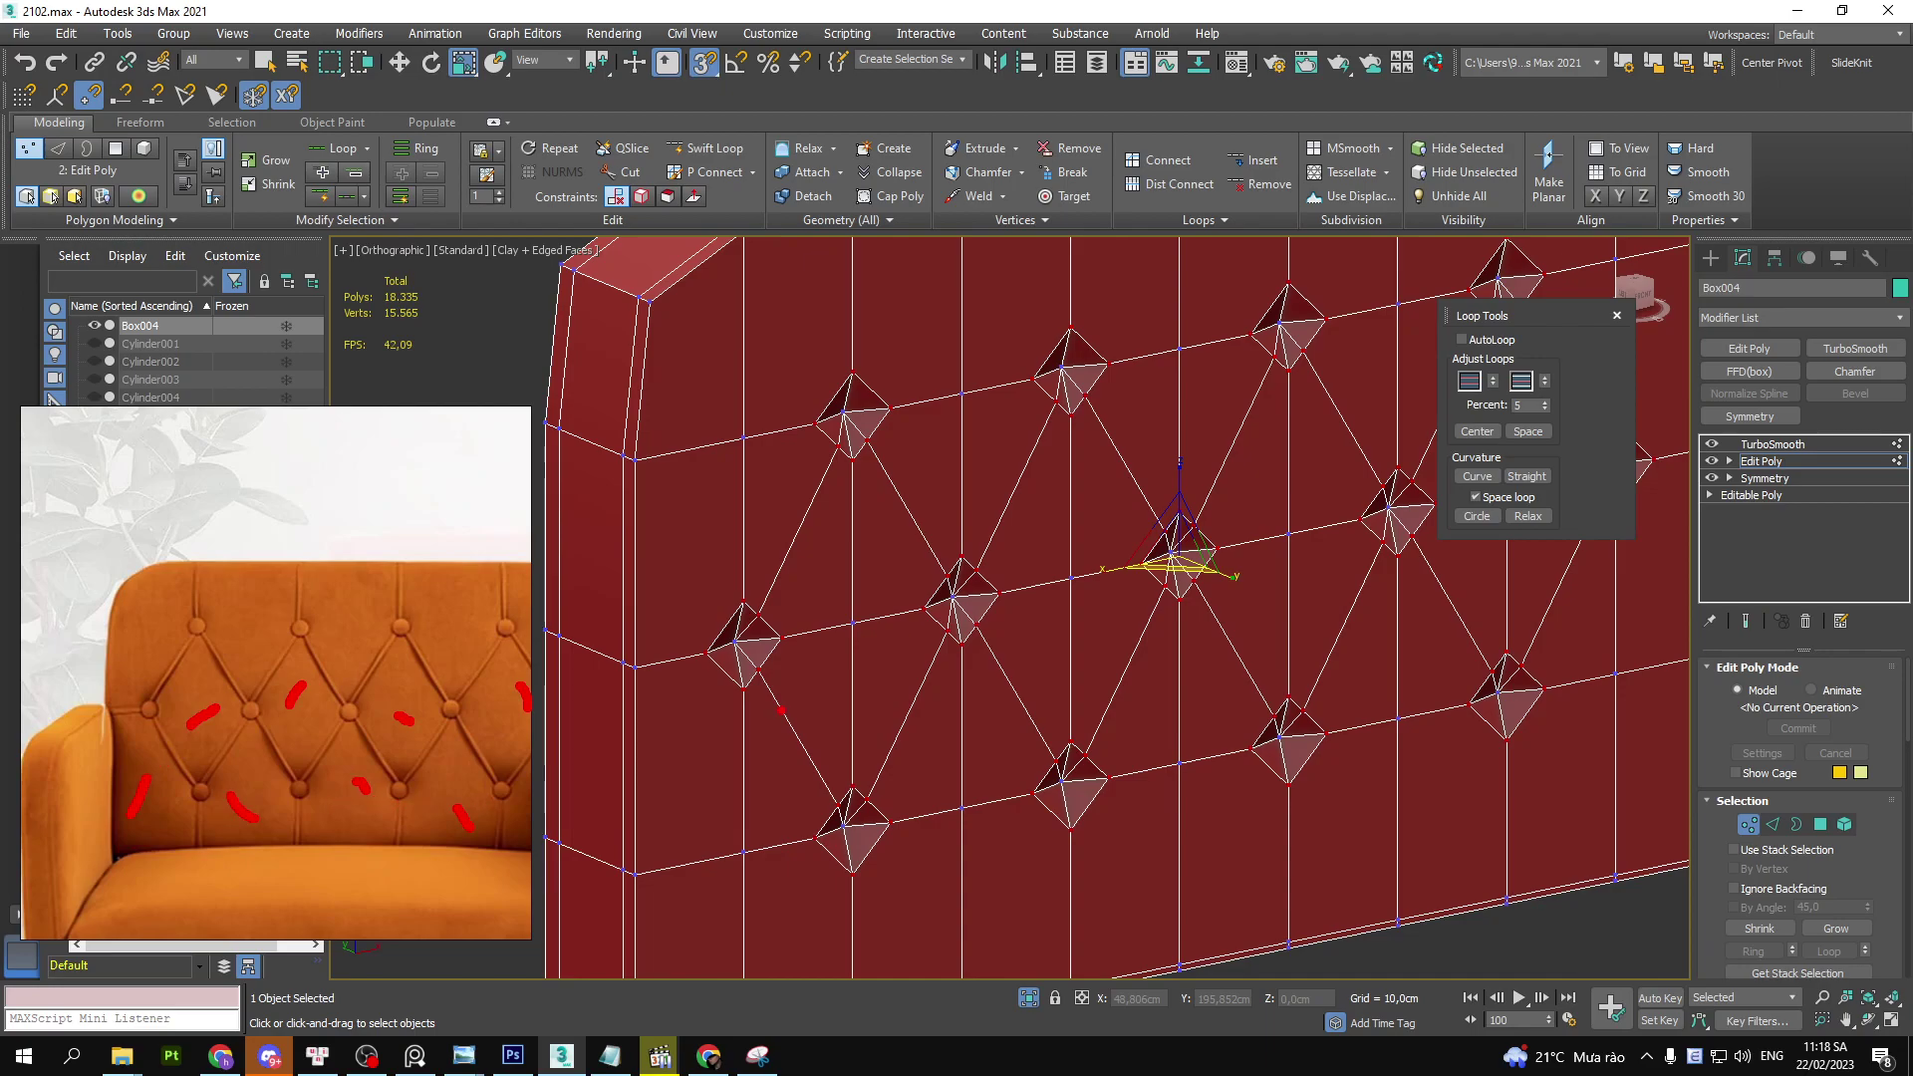
pyautogui.keyDown('alt'); pyautogui.moveTo(896, 598); pyautogui.dragTo(1046, 567, button='middle'); pyautogui.keyUp('alt')
pyautogui.press('w')
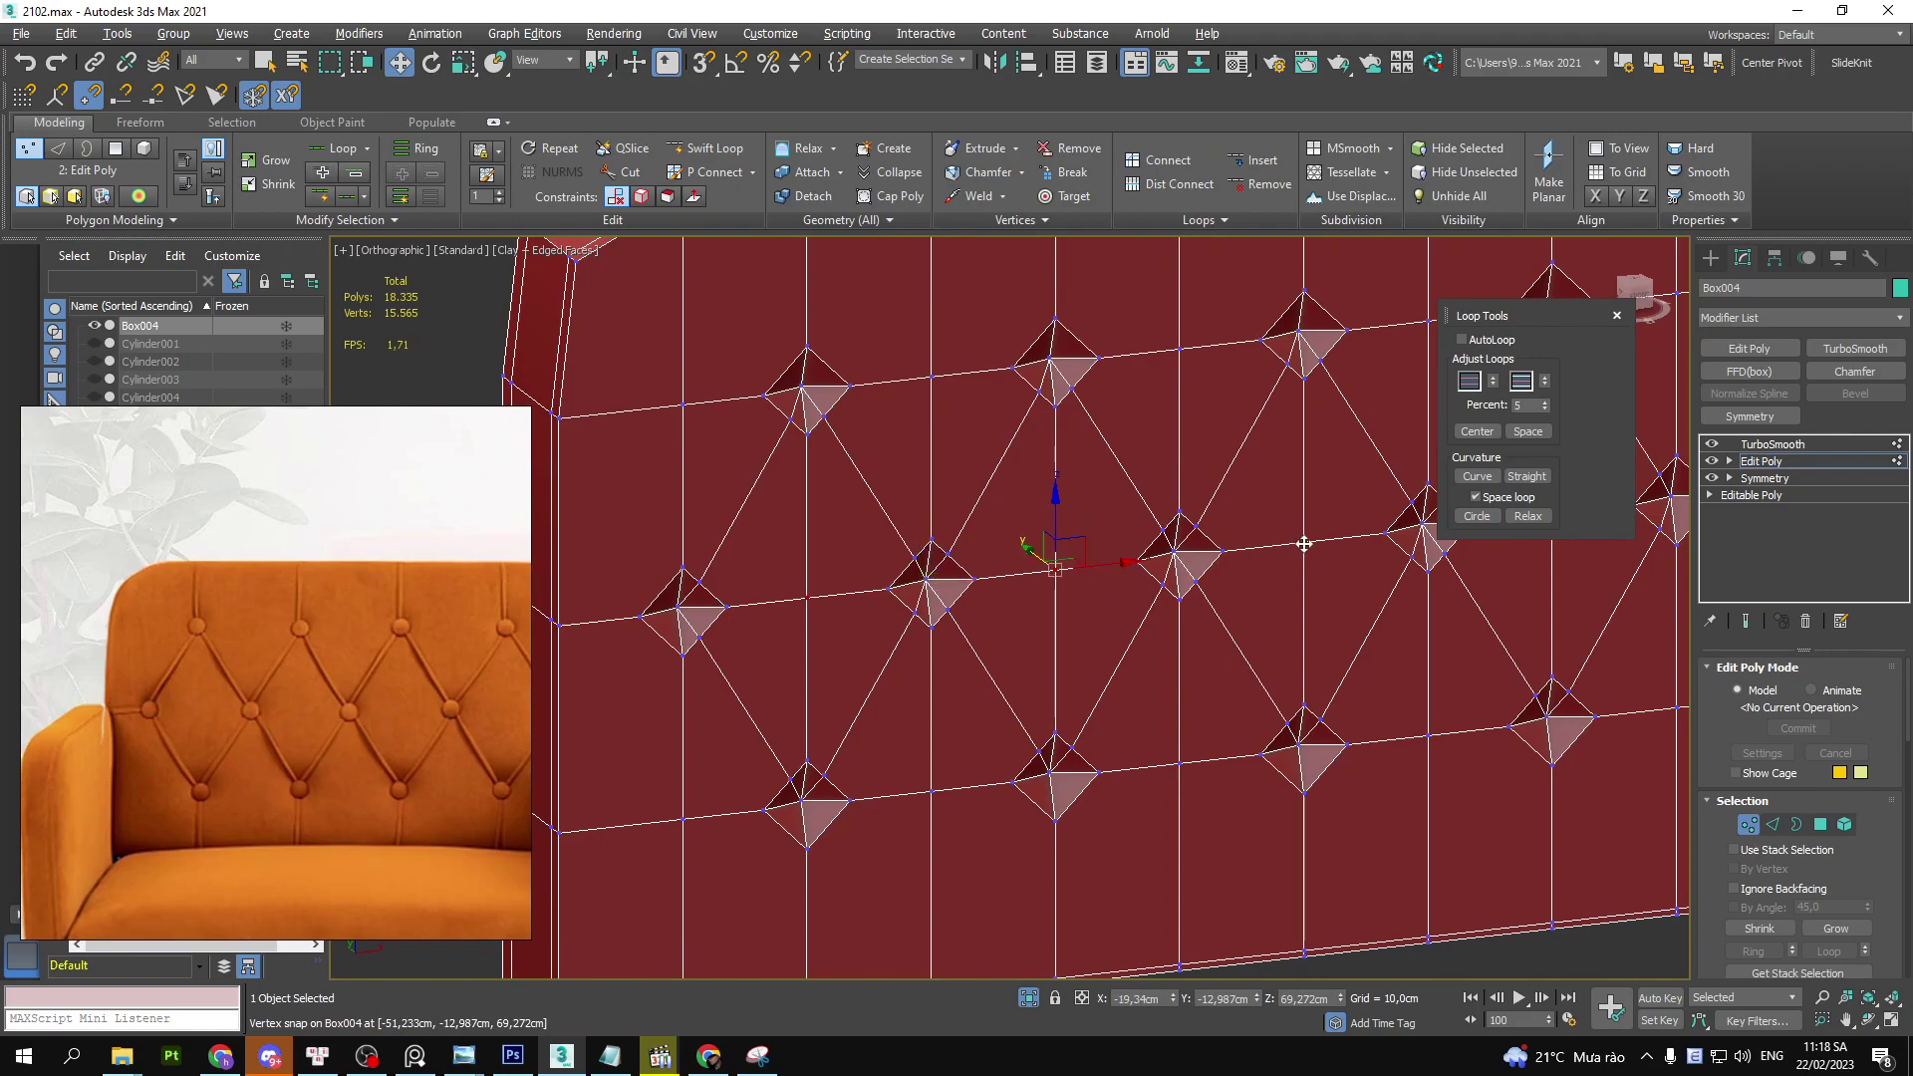
pyautogui.press('f')
pyautogui.scroll(-3, 1170, 532)
pyautogui.scroll(-5, 1170, 533)
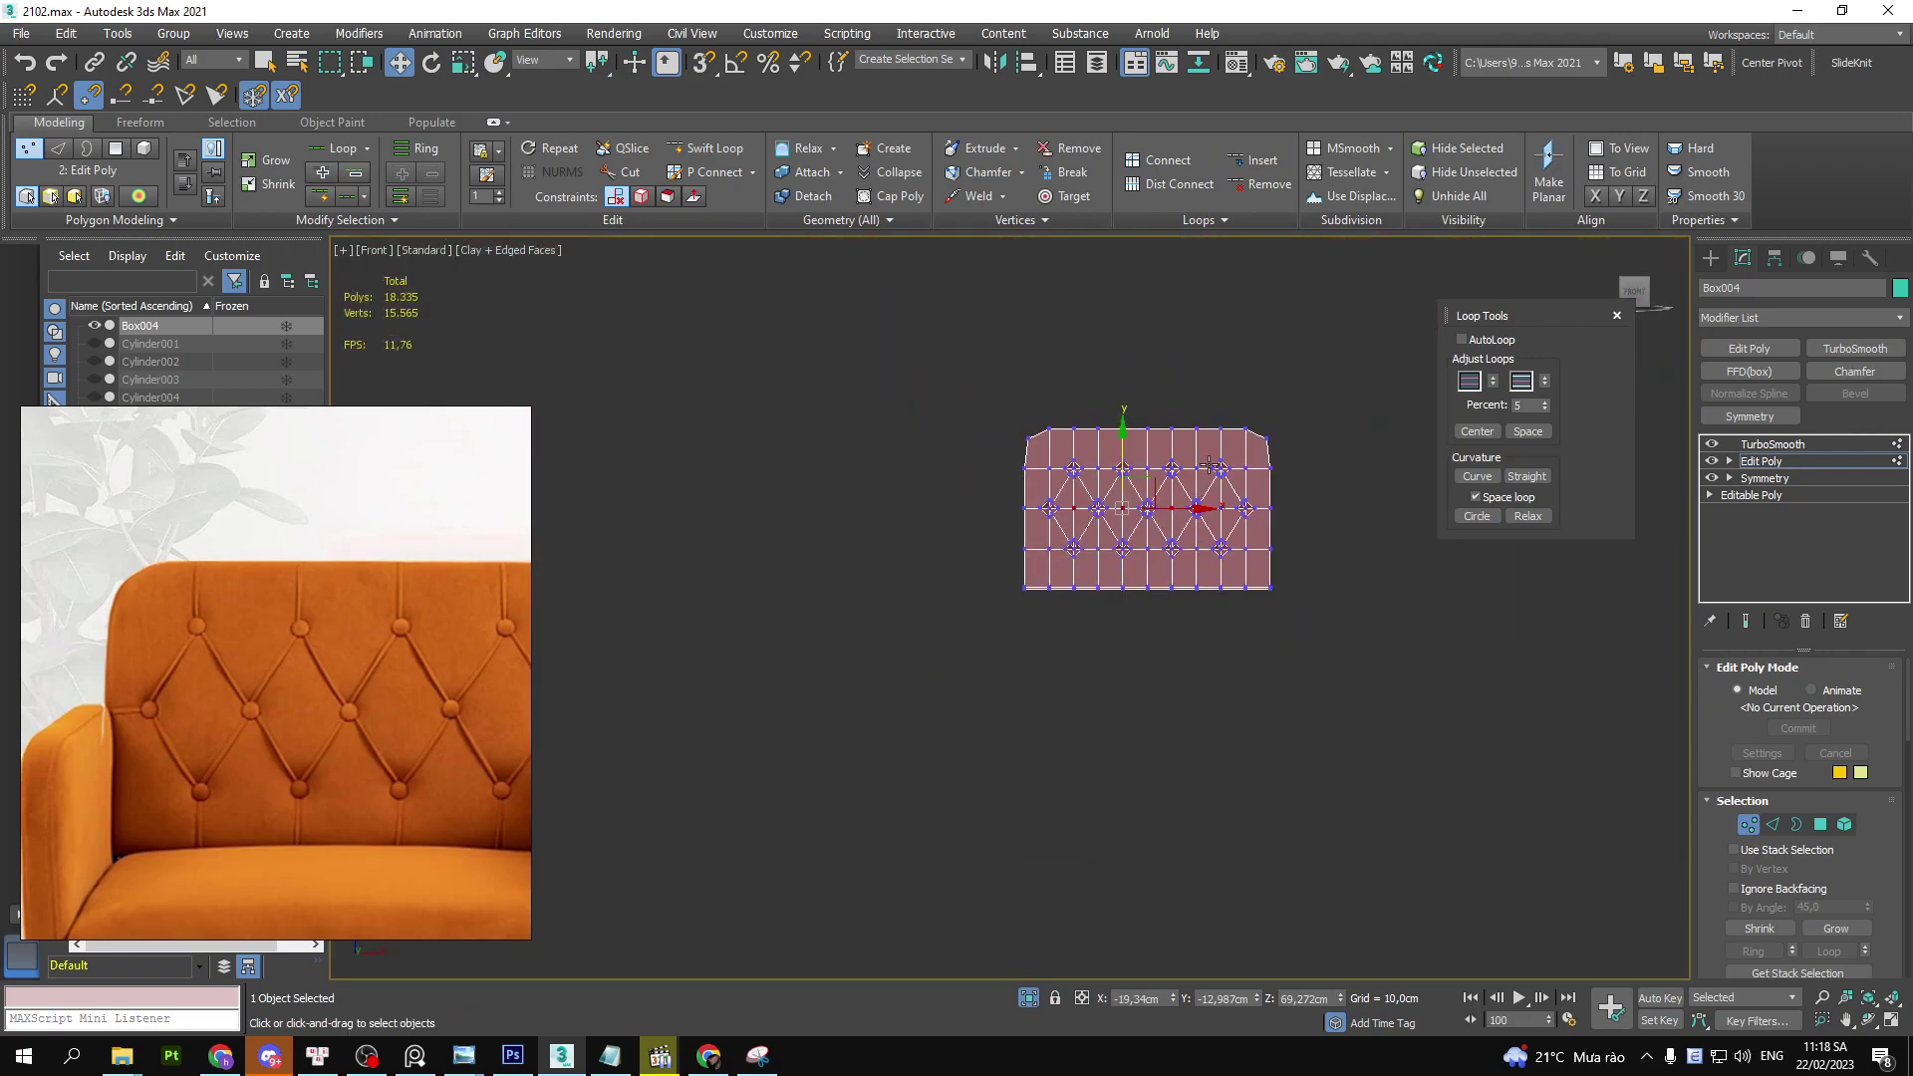
pyautogui.moveTo(1175, 409); pyautogui.dragTo(1329, 606)
pyautogui.scroll(5, 1108, 490)
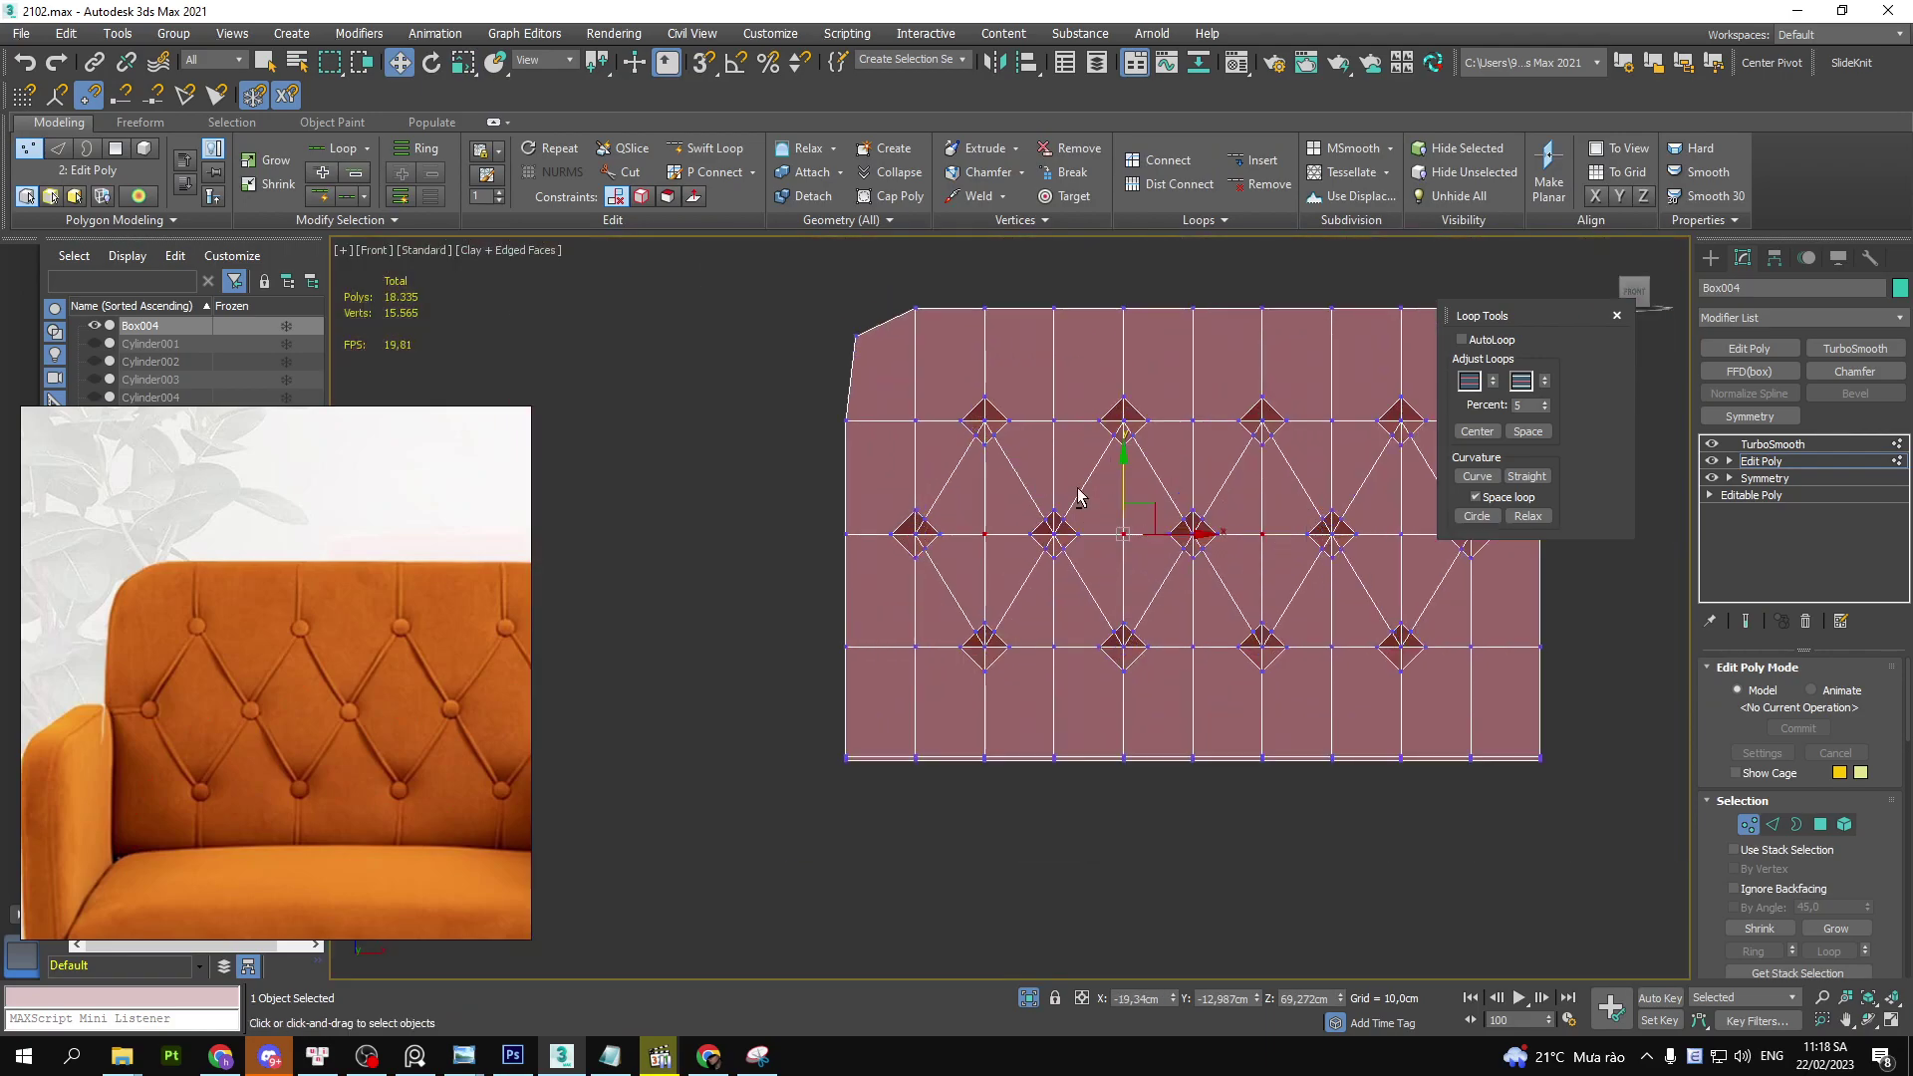
pyautogui.keyDown('alt'); pyautogui.moveTo(1108, 490); pyautogui.dragTo(1115, 508, button='middle'); pyautogui.keyUp('alt')
pyautogui.scroll(3, 1046, 461)
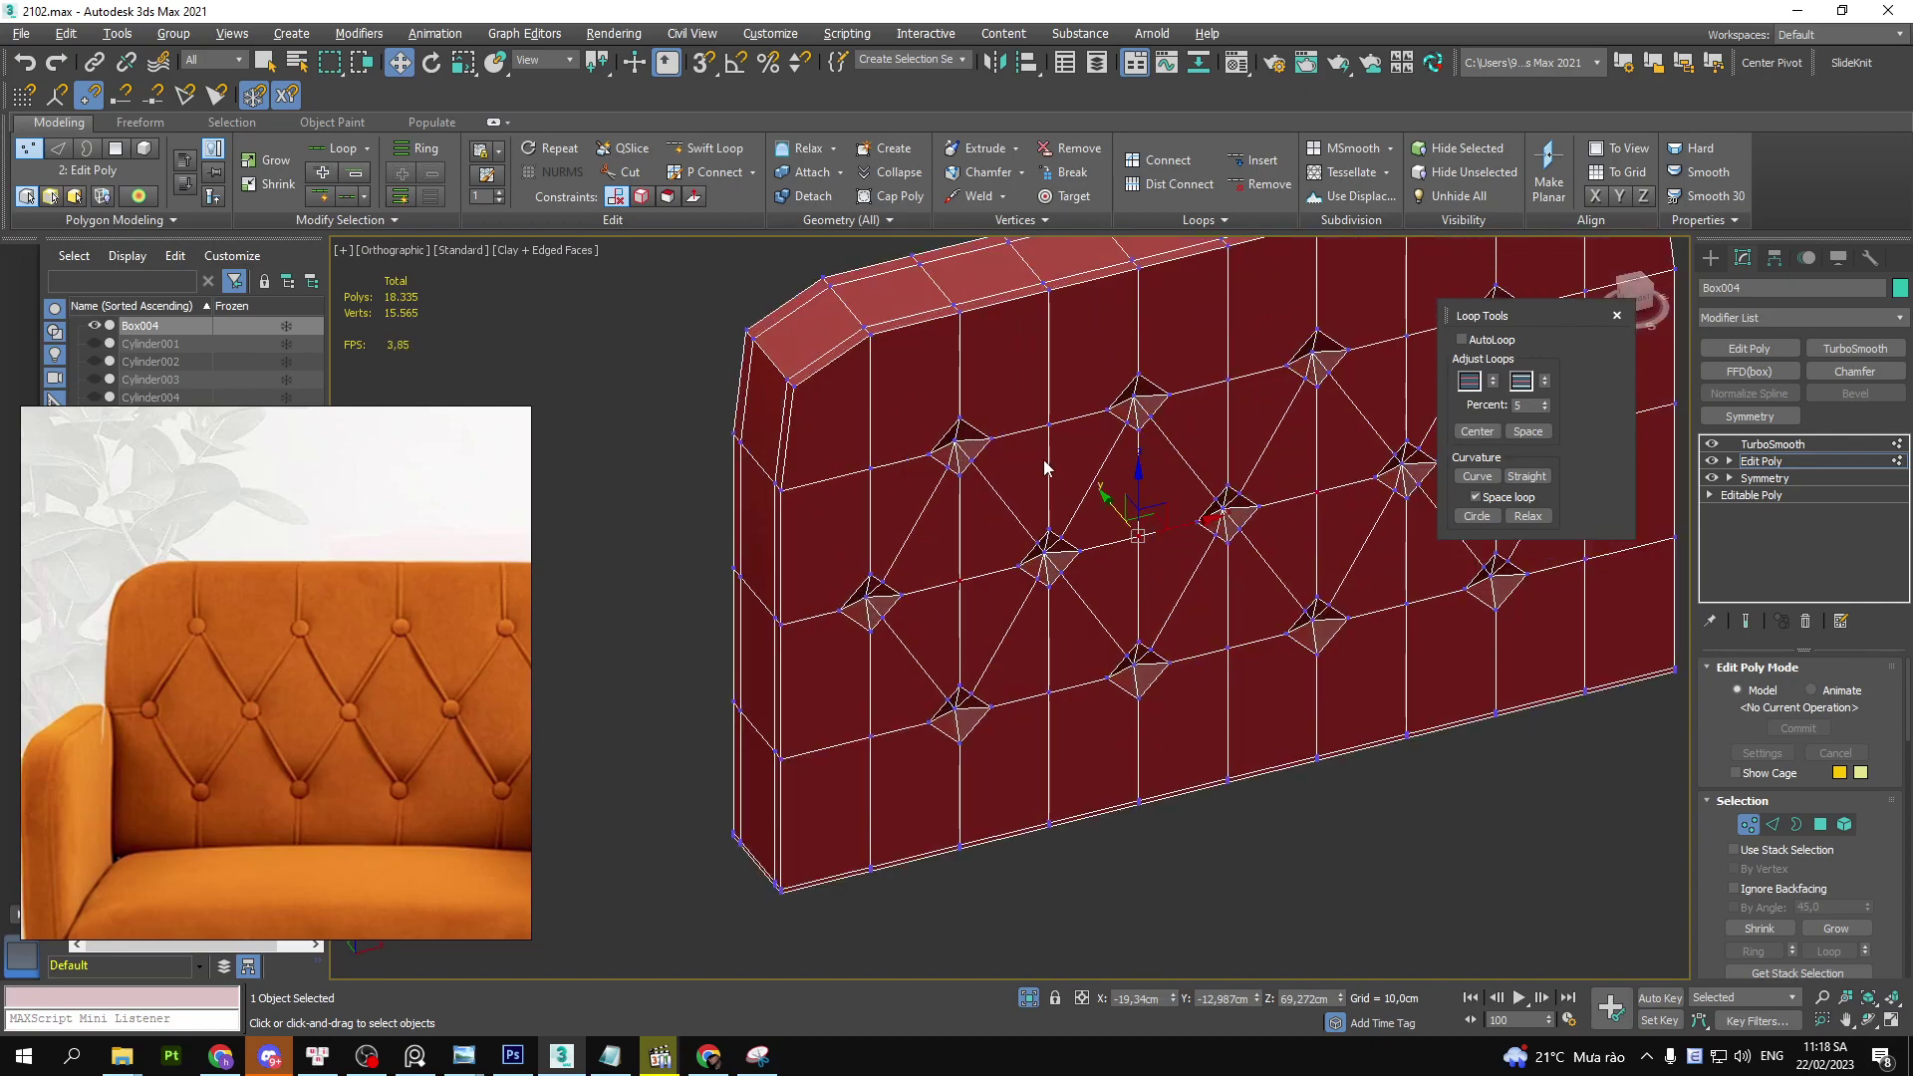
# - Select five lattice vertices and push them slightly back into the backrest
pyautogui.keyDown('ctrl'); pyautogui.click(1047, 695); pyautogui.keyUp('ctrl')
pyautogui.keyDown('ctrl'); pyautogui.click(873, 737); pyautogui.keyUp('ctrl')
pyautogui.keyDown('ctrl'); pyautogui.click(872, 468); pyautogui.keyUp('ctrl')
pyautogui.keyDown('ctrl'); pyautogui.click(1232, 478); pyautogui.keyUp('ctrl')
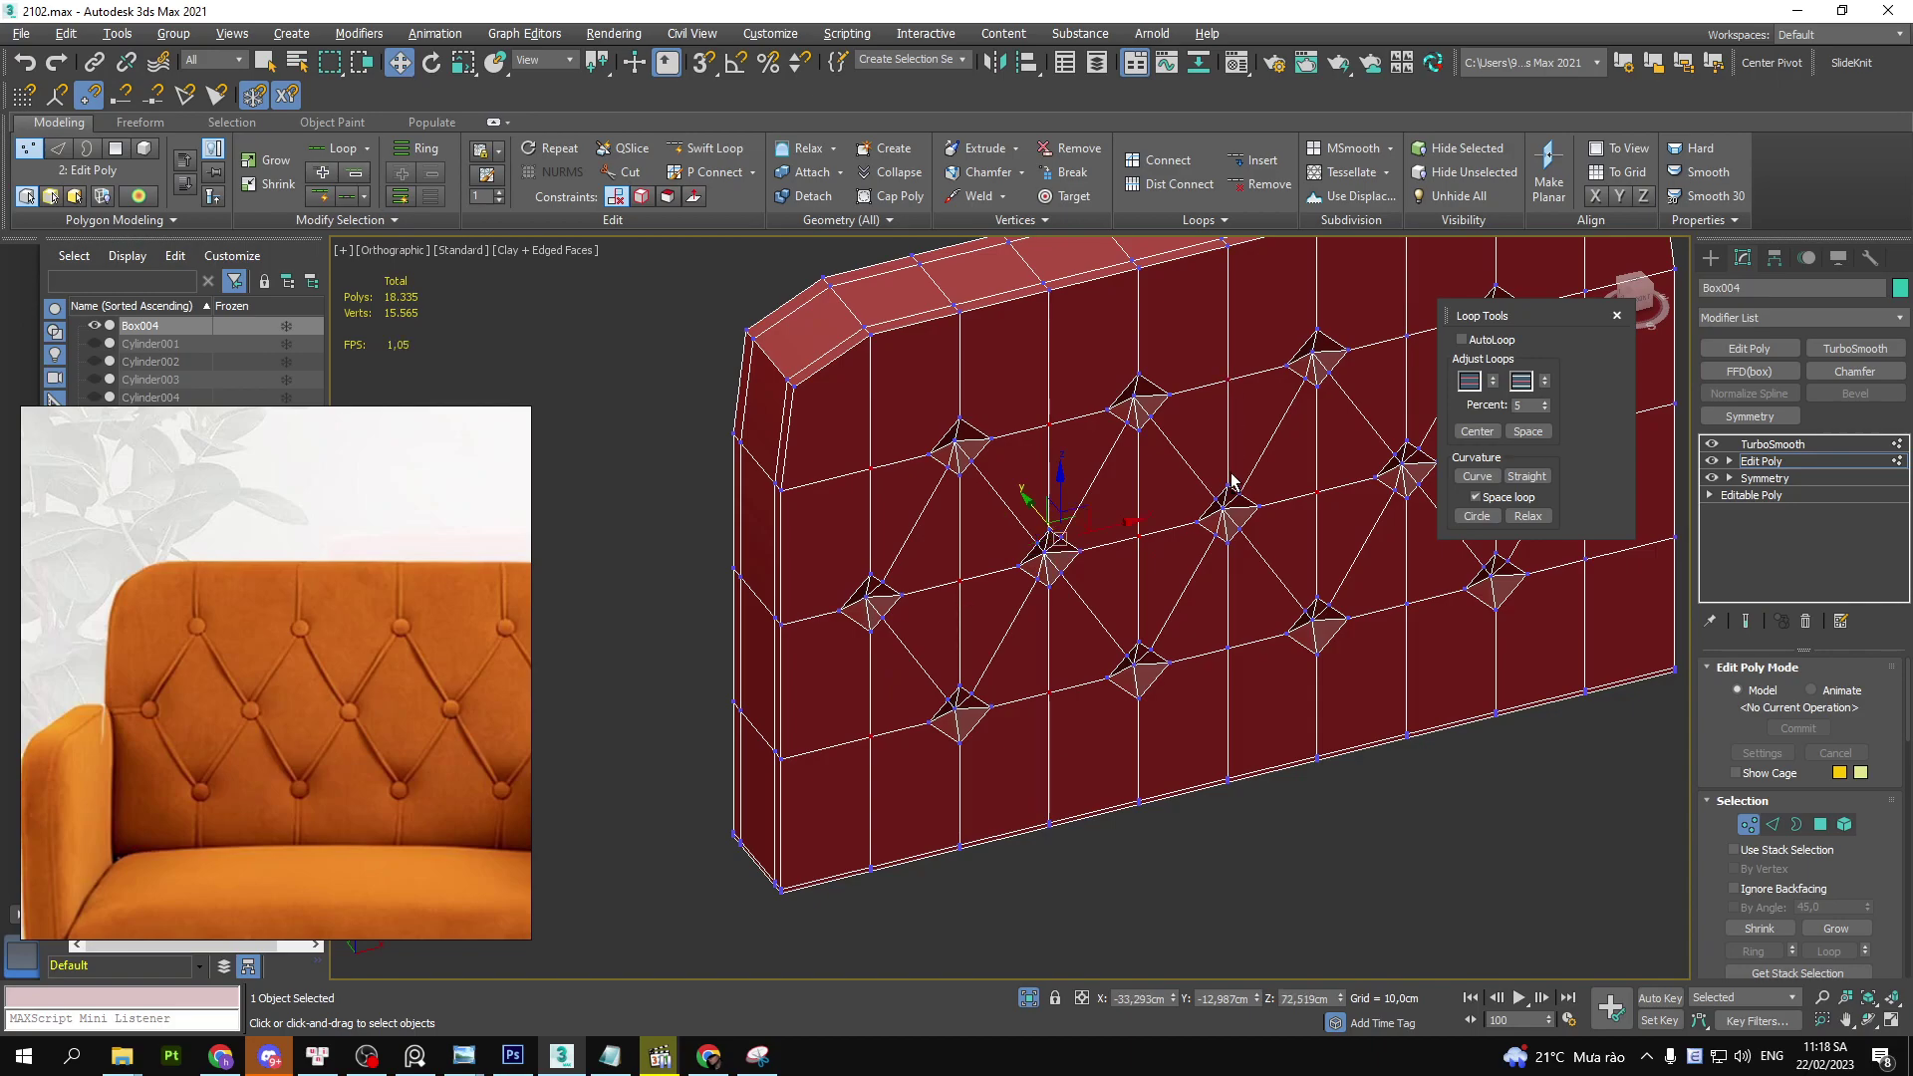
pyautogui.keyDown('ctrl'); pyautogui.click(1232, 647); pyautogui.keyUp('ctrl')
pyautogui.keyDown('alt'); pyautogui.moveTo(1232, 648); pyautogui.dragTo(1040, 558, button='middle'); pyautogui.keyUp('alt')
pyautogui.moveTo(1026, 505); pyautogui.dragTo(1031, 506)
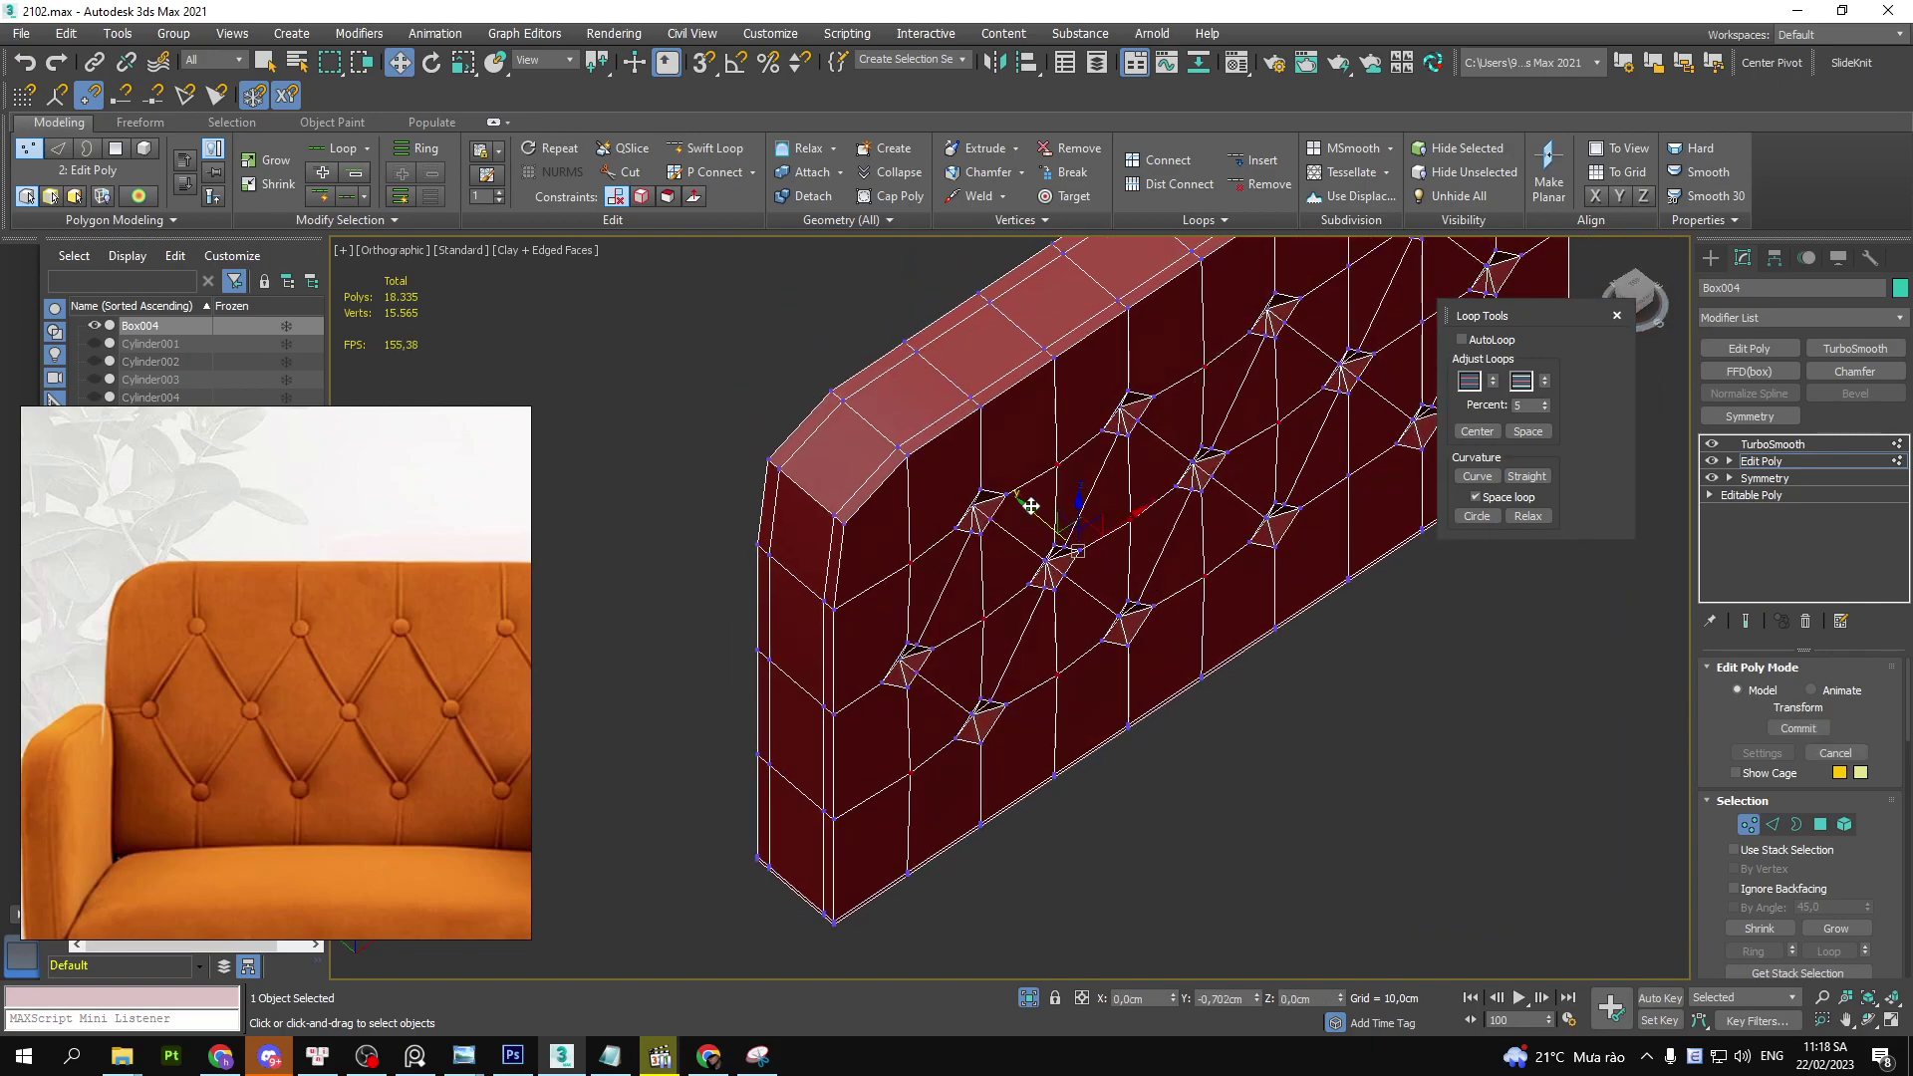
# - Preview the smoothed result without wireframe and push the vertices back a bit more
pyautogui.hotkey('ctrl', 'e')
pyautogui.press('F4')
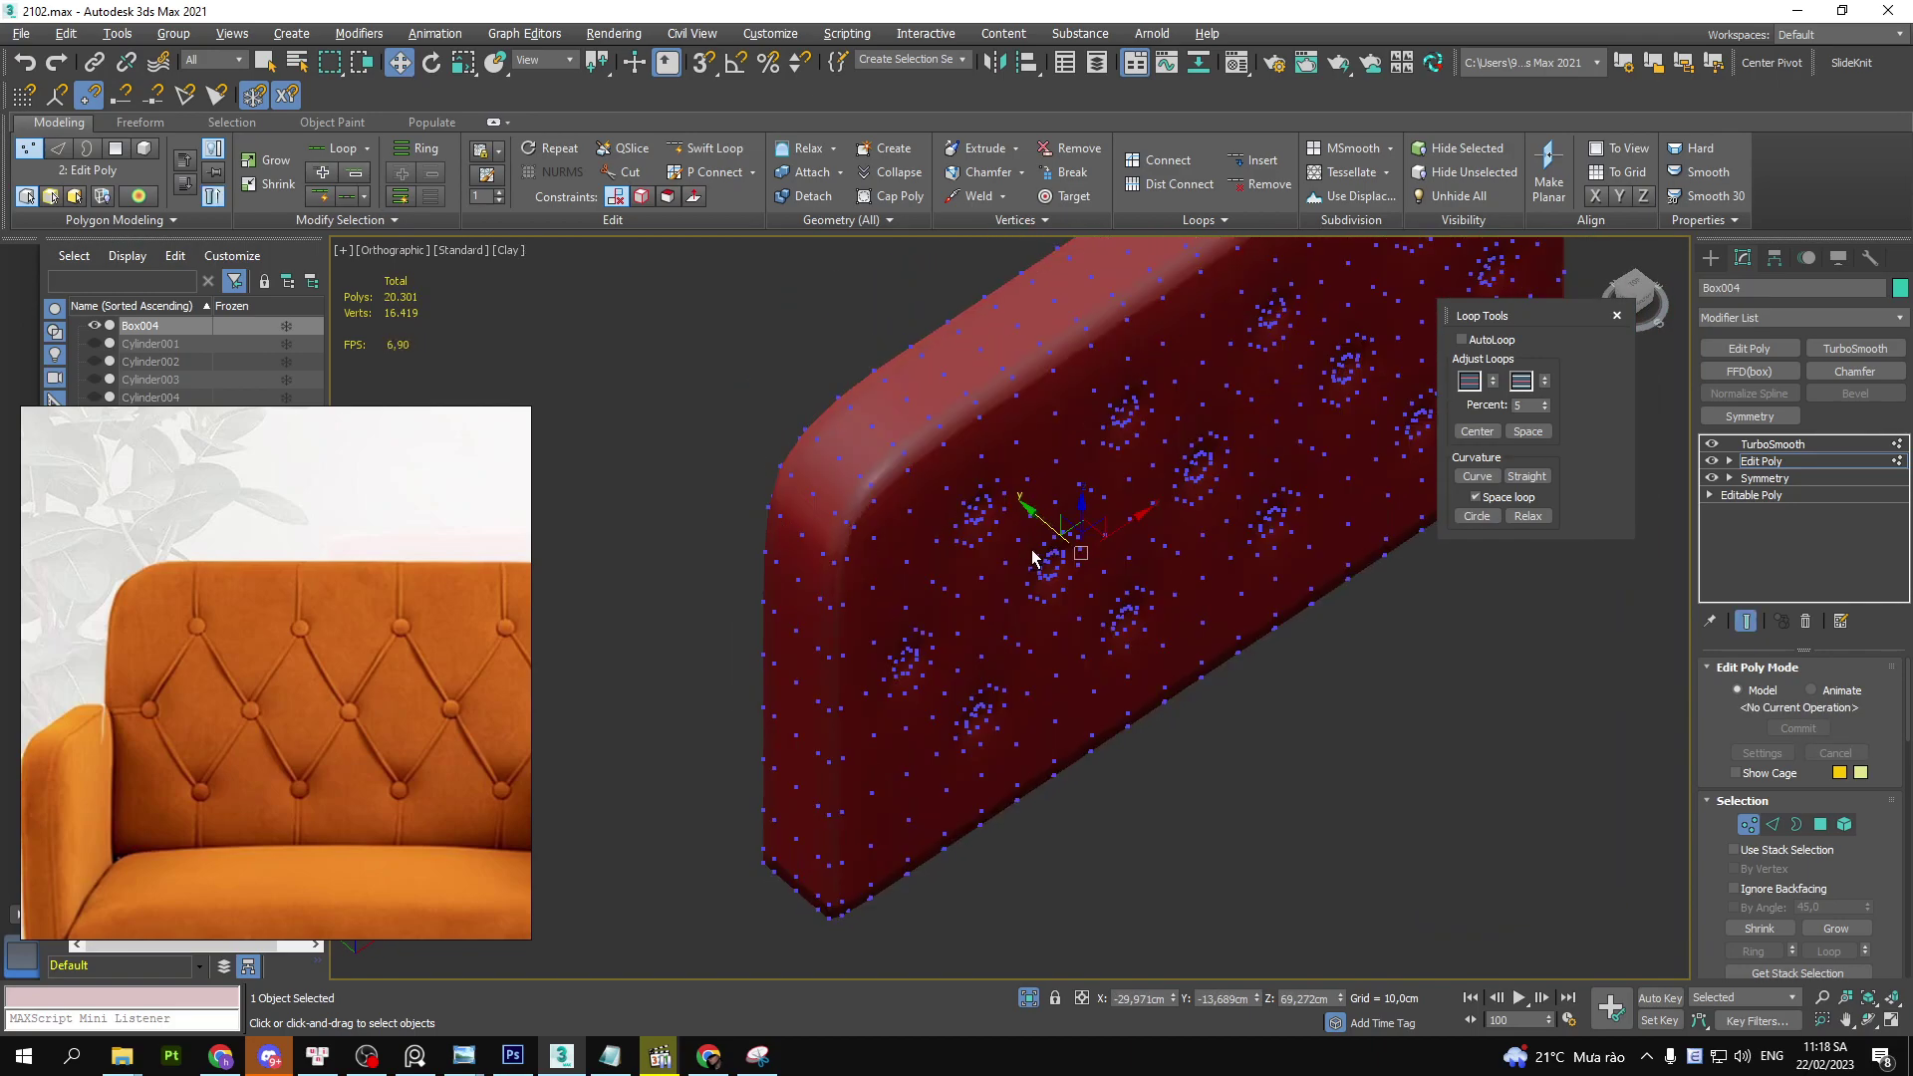
pyautogui.moveTo(1036, 543)
pyautogui.keyDown('alt'); pyautogui.mouseDown(button='middle')
pyautogui.moveTo(1102, 498)
pyautogui.moveTo(1067, 492)
pyautogui.moveTo(1035, 551)
pyautogui.moveTo(1101, 585)
pyautogui.moveTo(1042, 535)
pyautogui.mouseUp(button='middle'); pyautogui.keyUp('alt')
pyautogui.scroll(5, 1039, 520)
pyautogui.moveTo(1048, 526); pyautogui.dragTo(1051, 528)
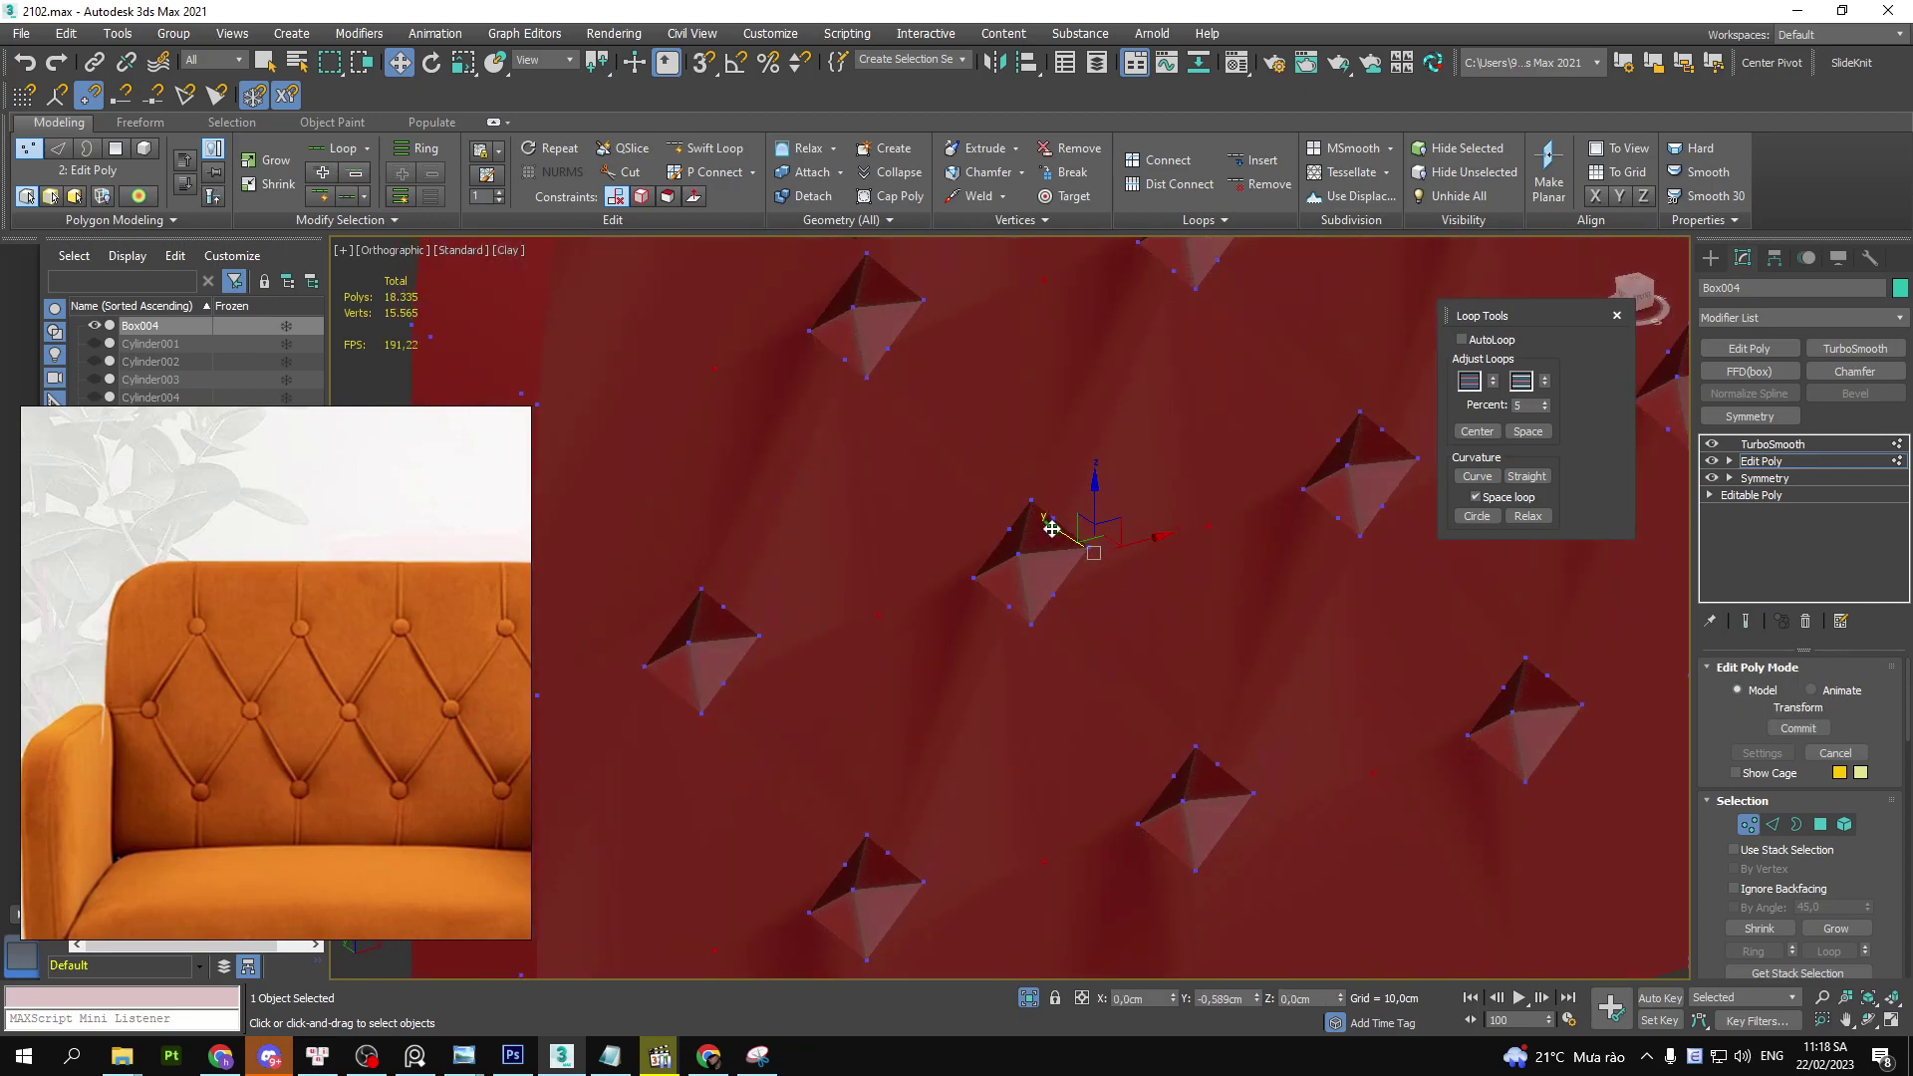
# - Return to the front view with wireframe edges shown and vertex editing back on
pyautogui.press('1')
pyautogui.press('f')
pyautogui.press('F4')
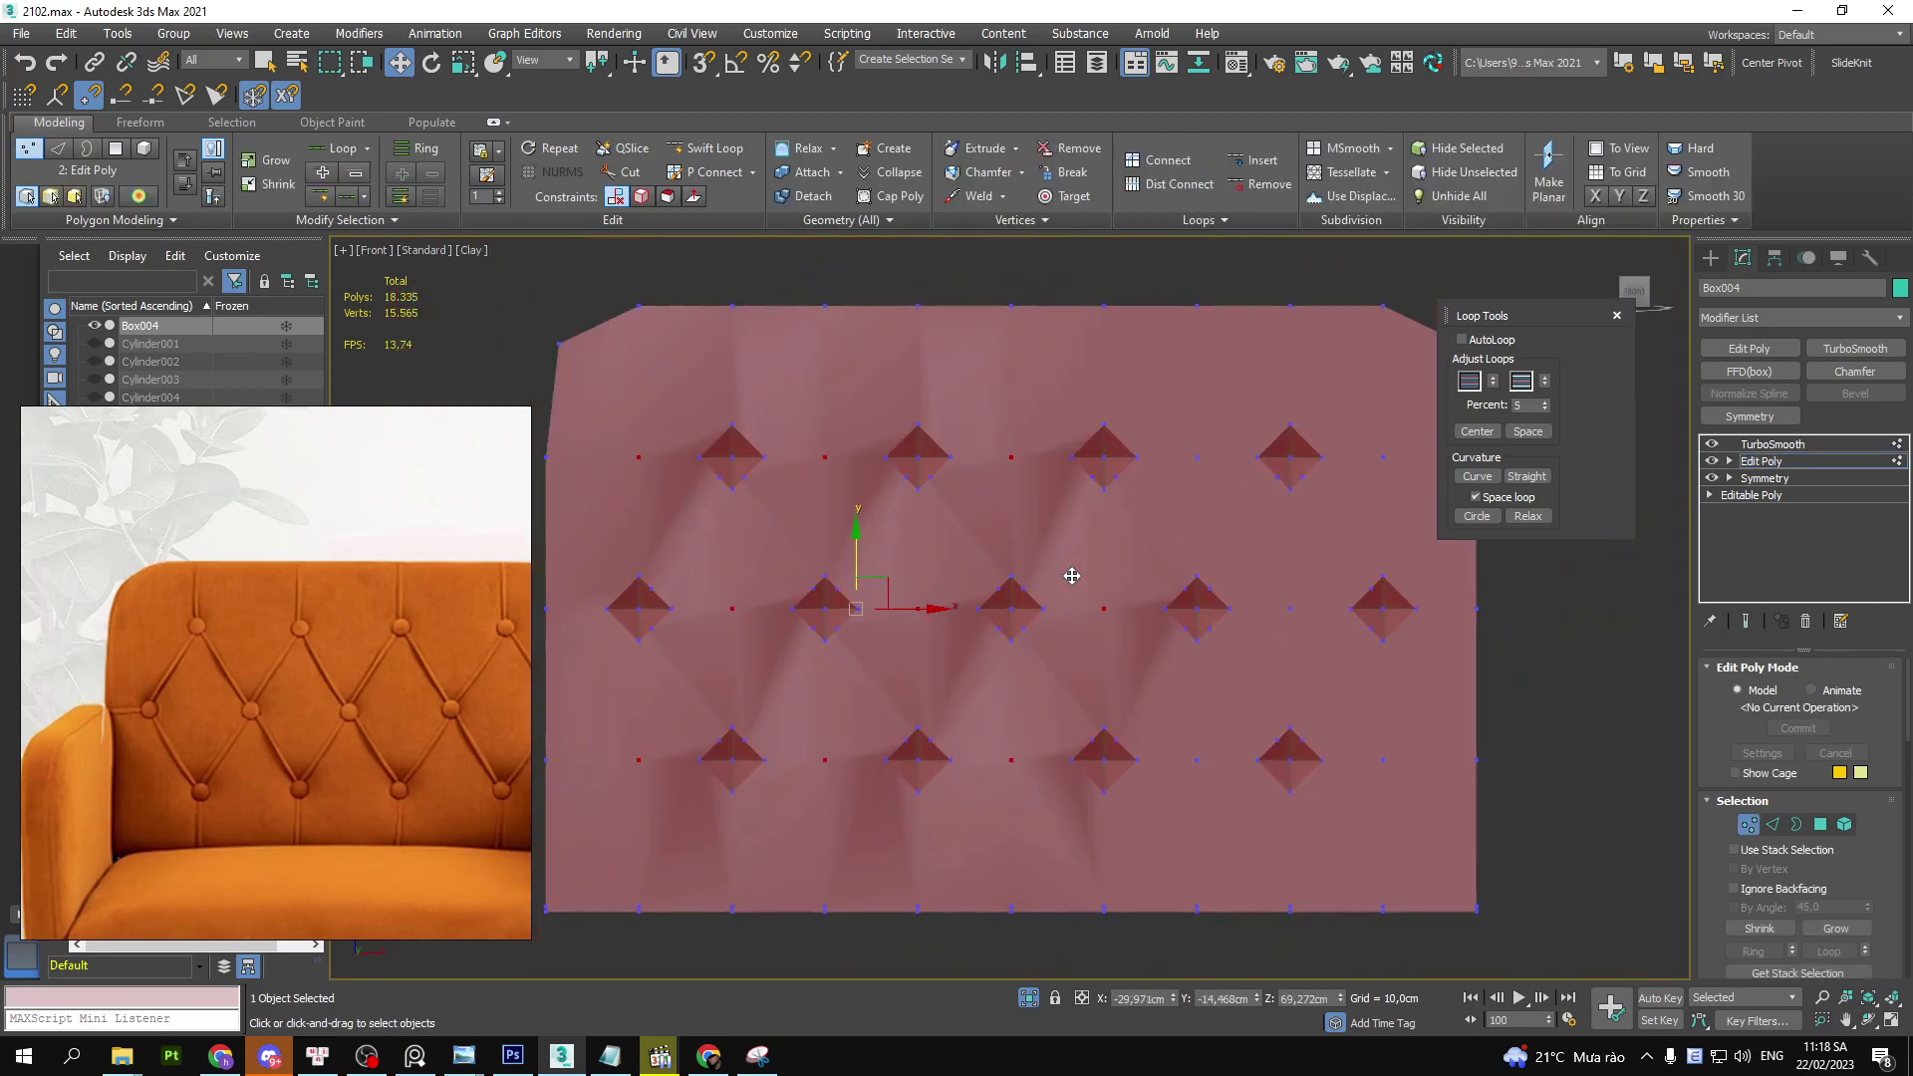
pyautogui.moveTo(948, 594)
pyautogui.mouseDown(button='middle')
pyautogui.moveTo(984, 571)
pyautogui.moveTo(1017, 598)
pyautogui.mouseUp(button='middle')
pyautogui.scroll(2, 1072, 494)
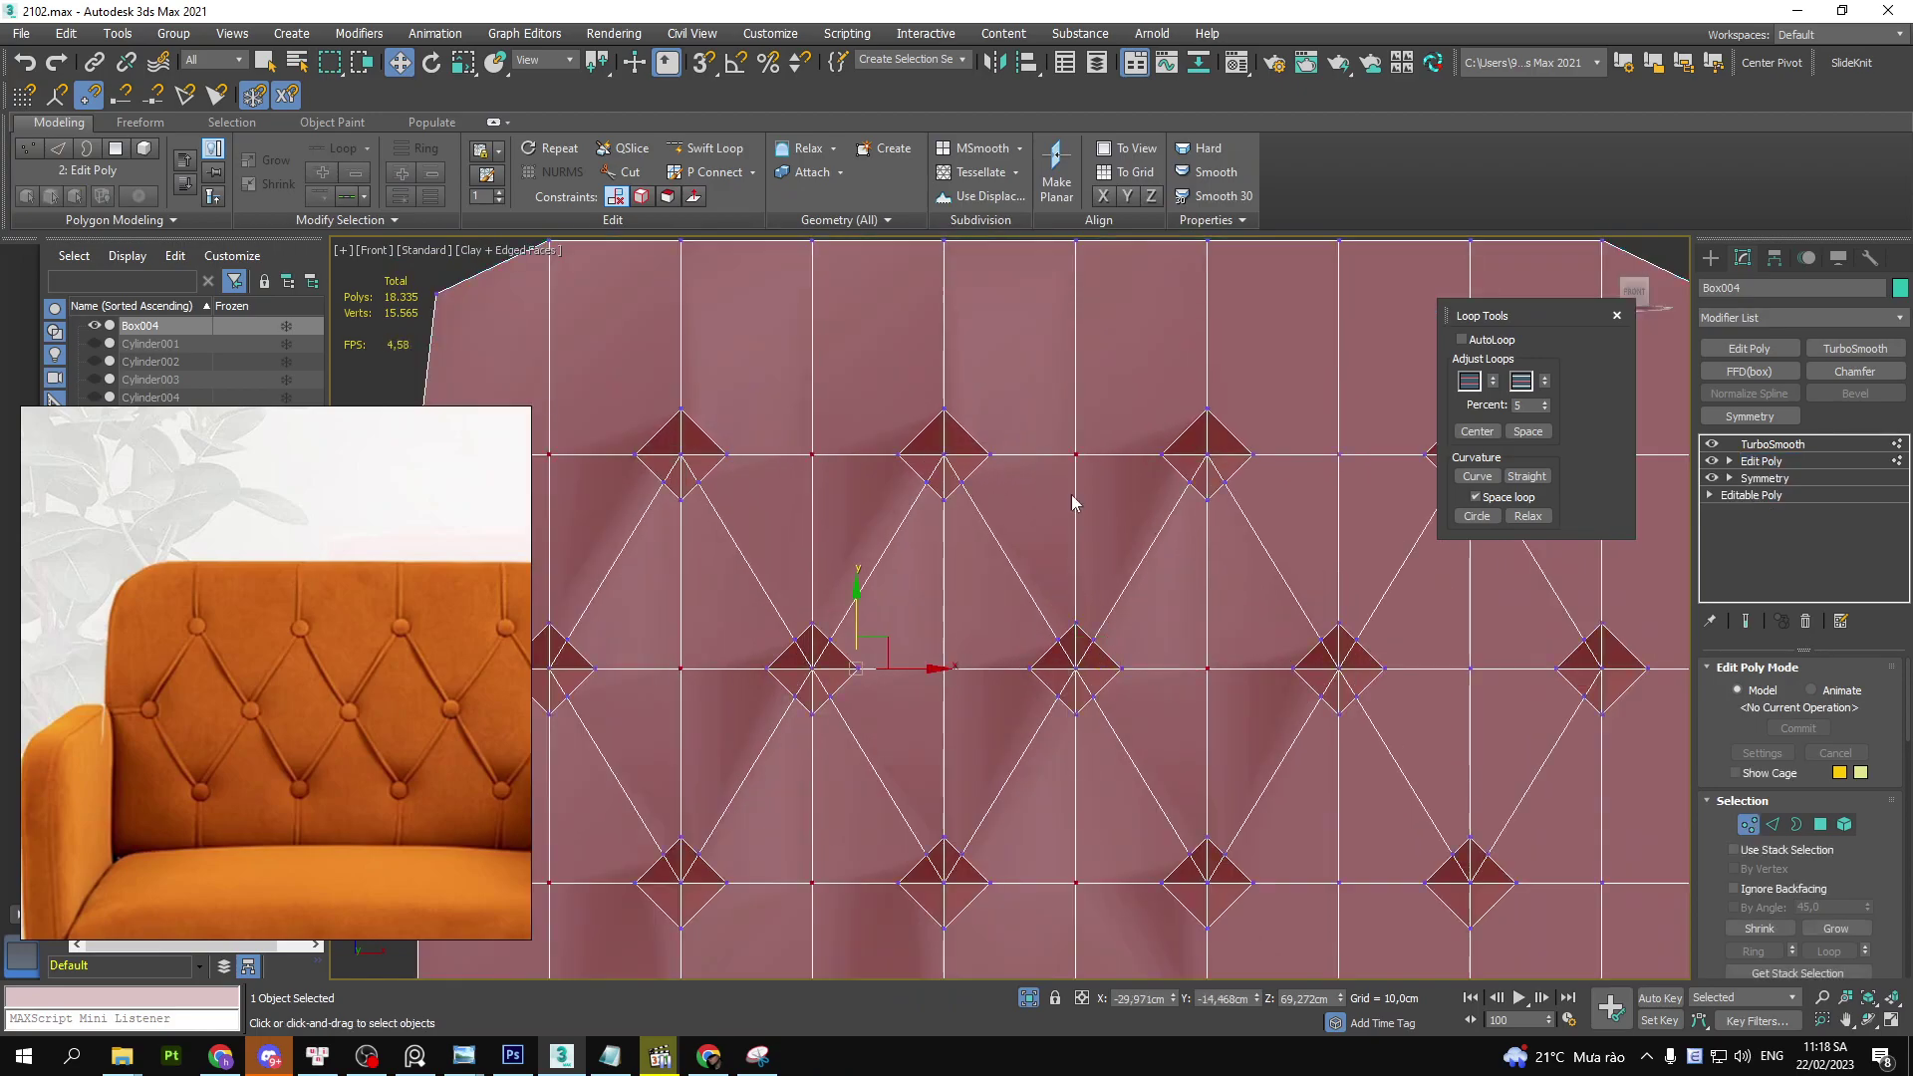
pyautogui.press('1')
pyautogui.moveTo(1072, 494)
pyautogui.keyDown('alt'); pyautogui.mouseDown(button='middle')
pyautogui.moveTo(1127, 541)
pyautogui.moveTo(1181, 504)
pyautogui.moveTo(1226, 510)
pyautogui.mouseUp(button='middle'); pyautogui.keyUp('alt')
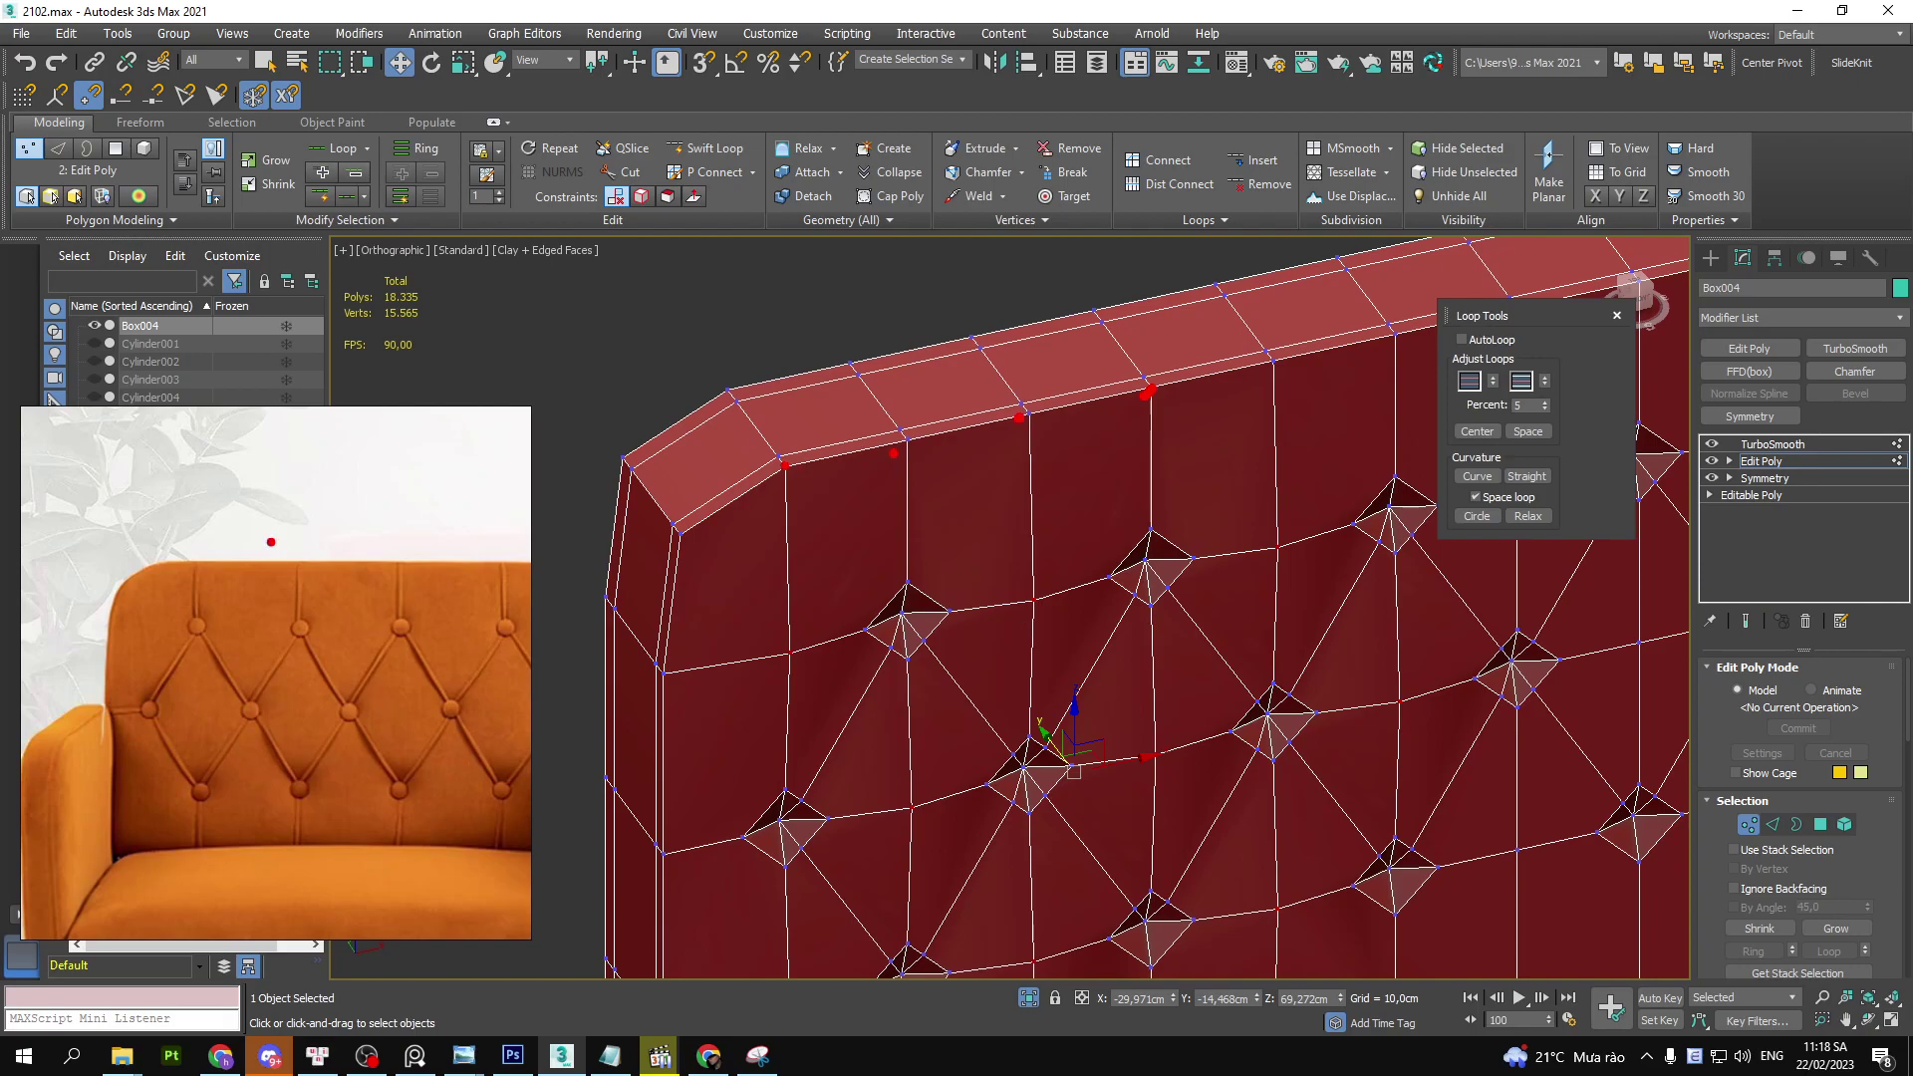
pyautogui.moveTo(259, 534); pyautogui.dragTo(233, 637)
pyautogui.moveTo(367, 534); pyautogui.dragTo(348, 665)
pyautogui.press('f')
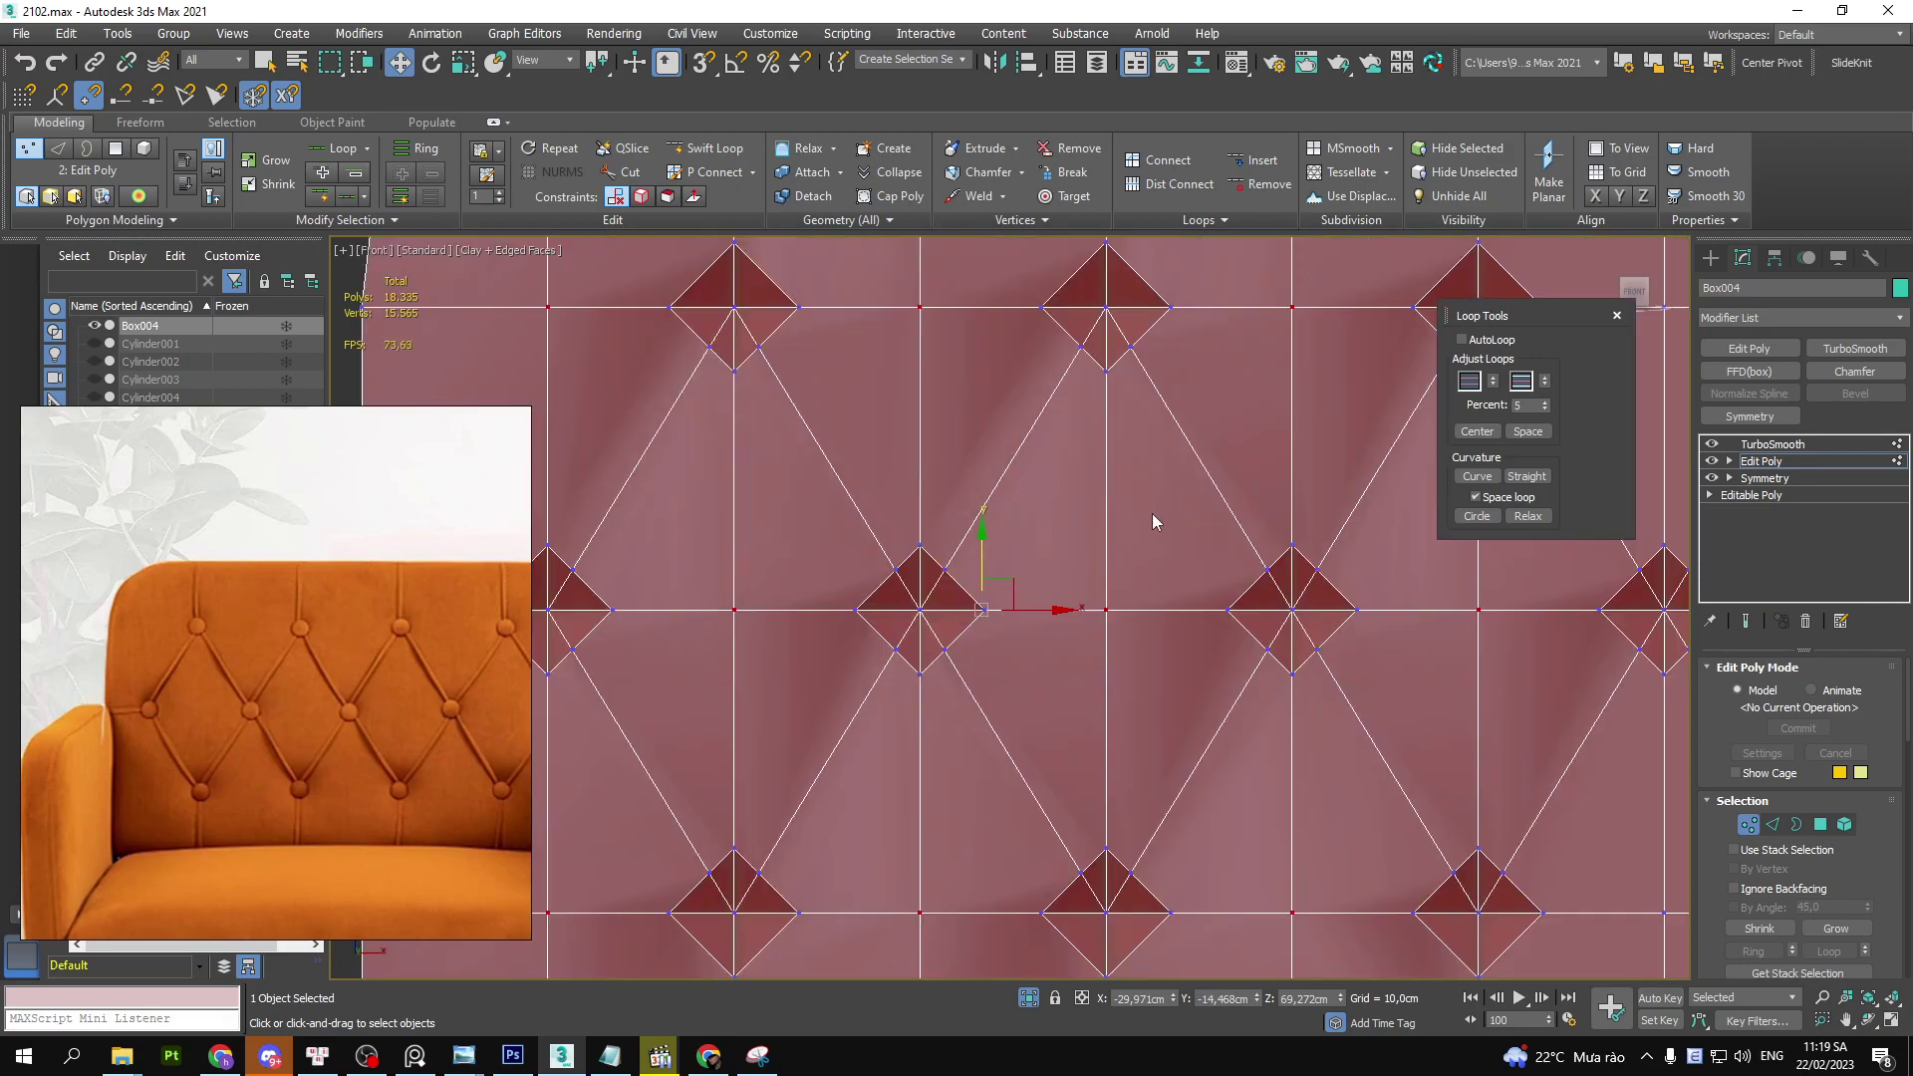
pyautogui.scroll(-2, 1151, 512)
pyautogui.moveTo(1020, 578)
pyautogui.mouseDown(button='middle')
pyautogui.moveTo(1060, 596)
pyautogui.moveTo(1028, 612)
pyautogui.mouseUp(button='middle')
# - In edge mode, add the vertical loops through the three upper diamonds to the selection
pyautogui.press('1')
pyautogui.press('2')
pyautogui.moveTo(1183, 637); pyautogui.dragTo(1096, 674, button='middle')
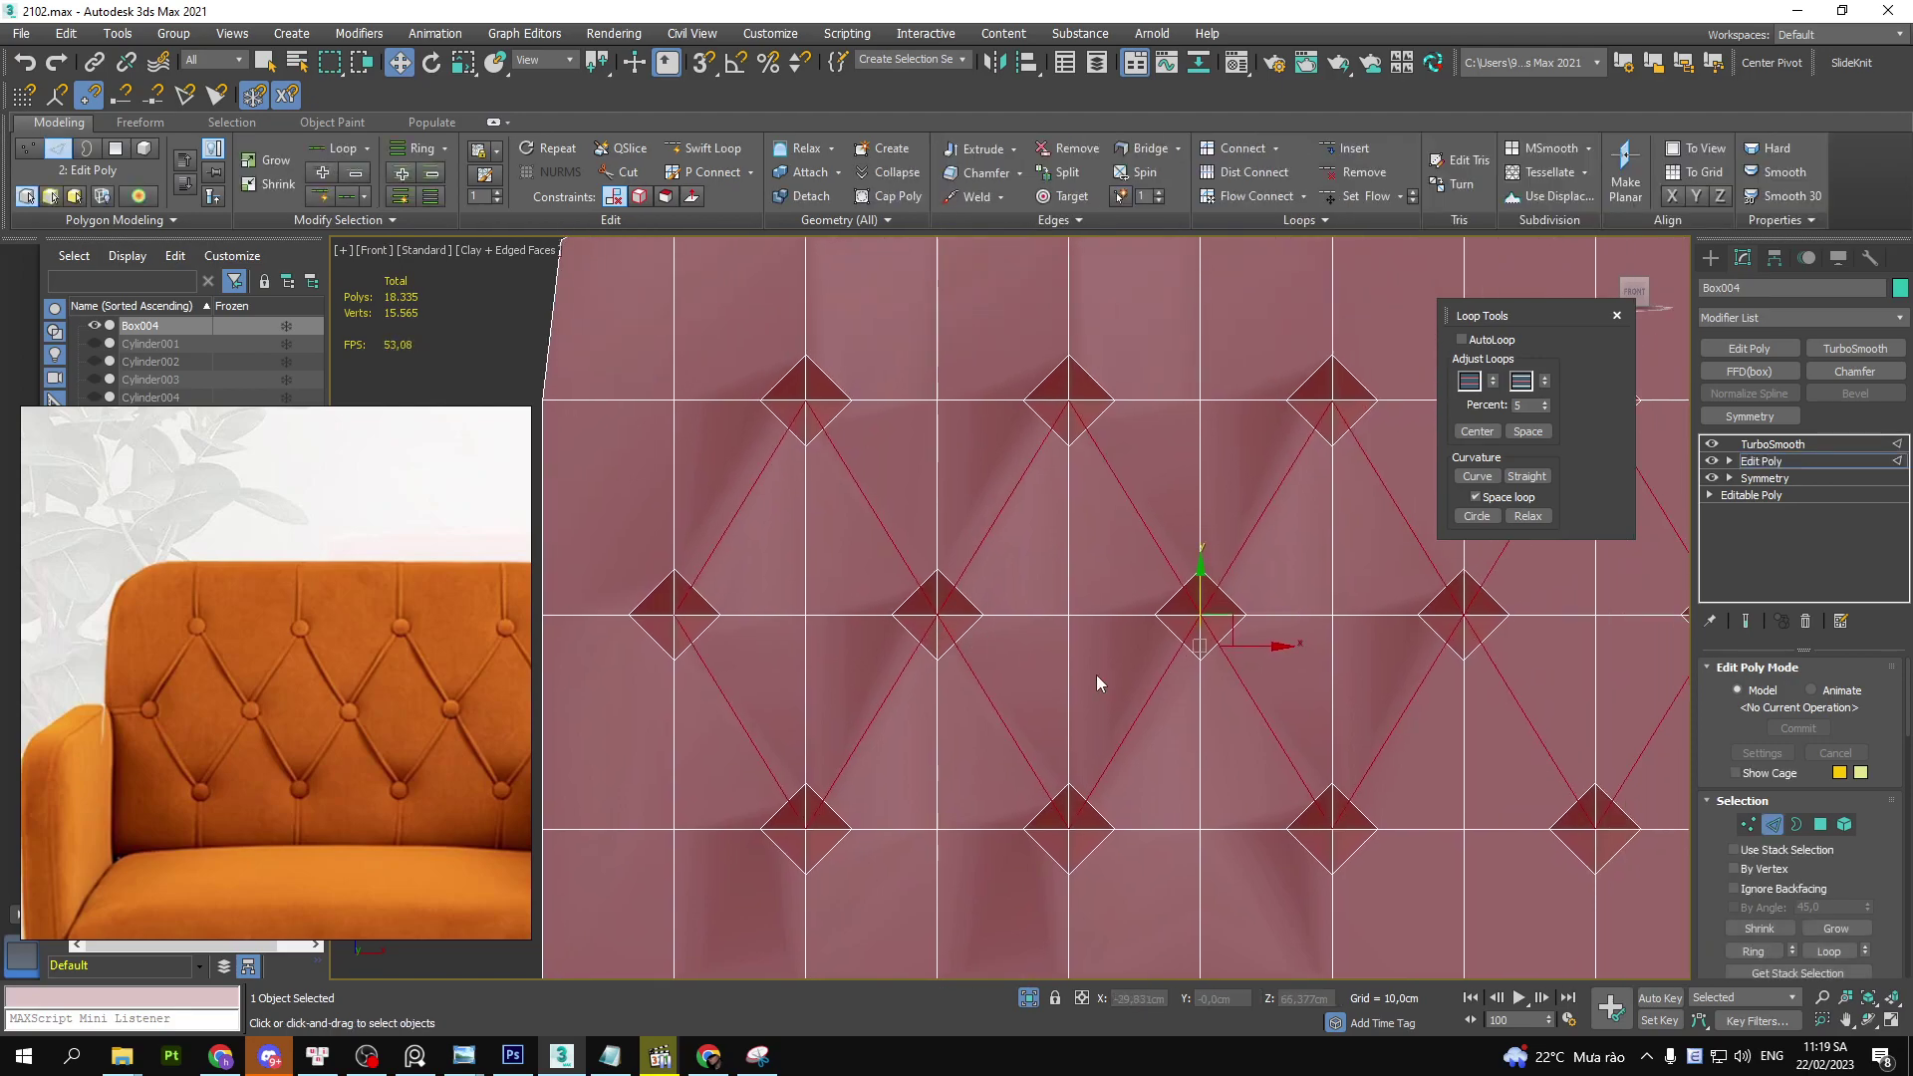
pyautogui.scroll(-2, 1083, 563)
pyautogui.scroll(-1, 854, 534)
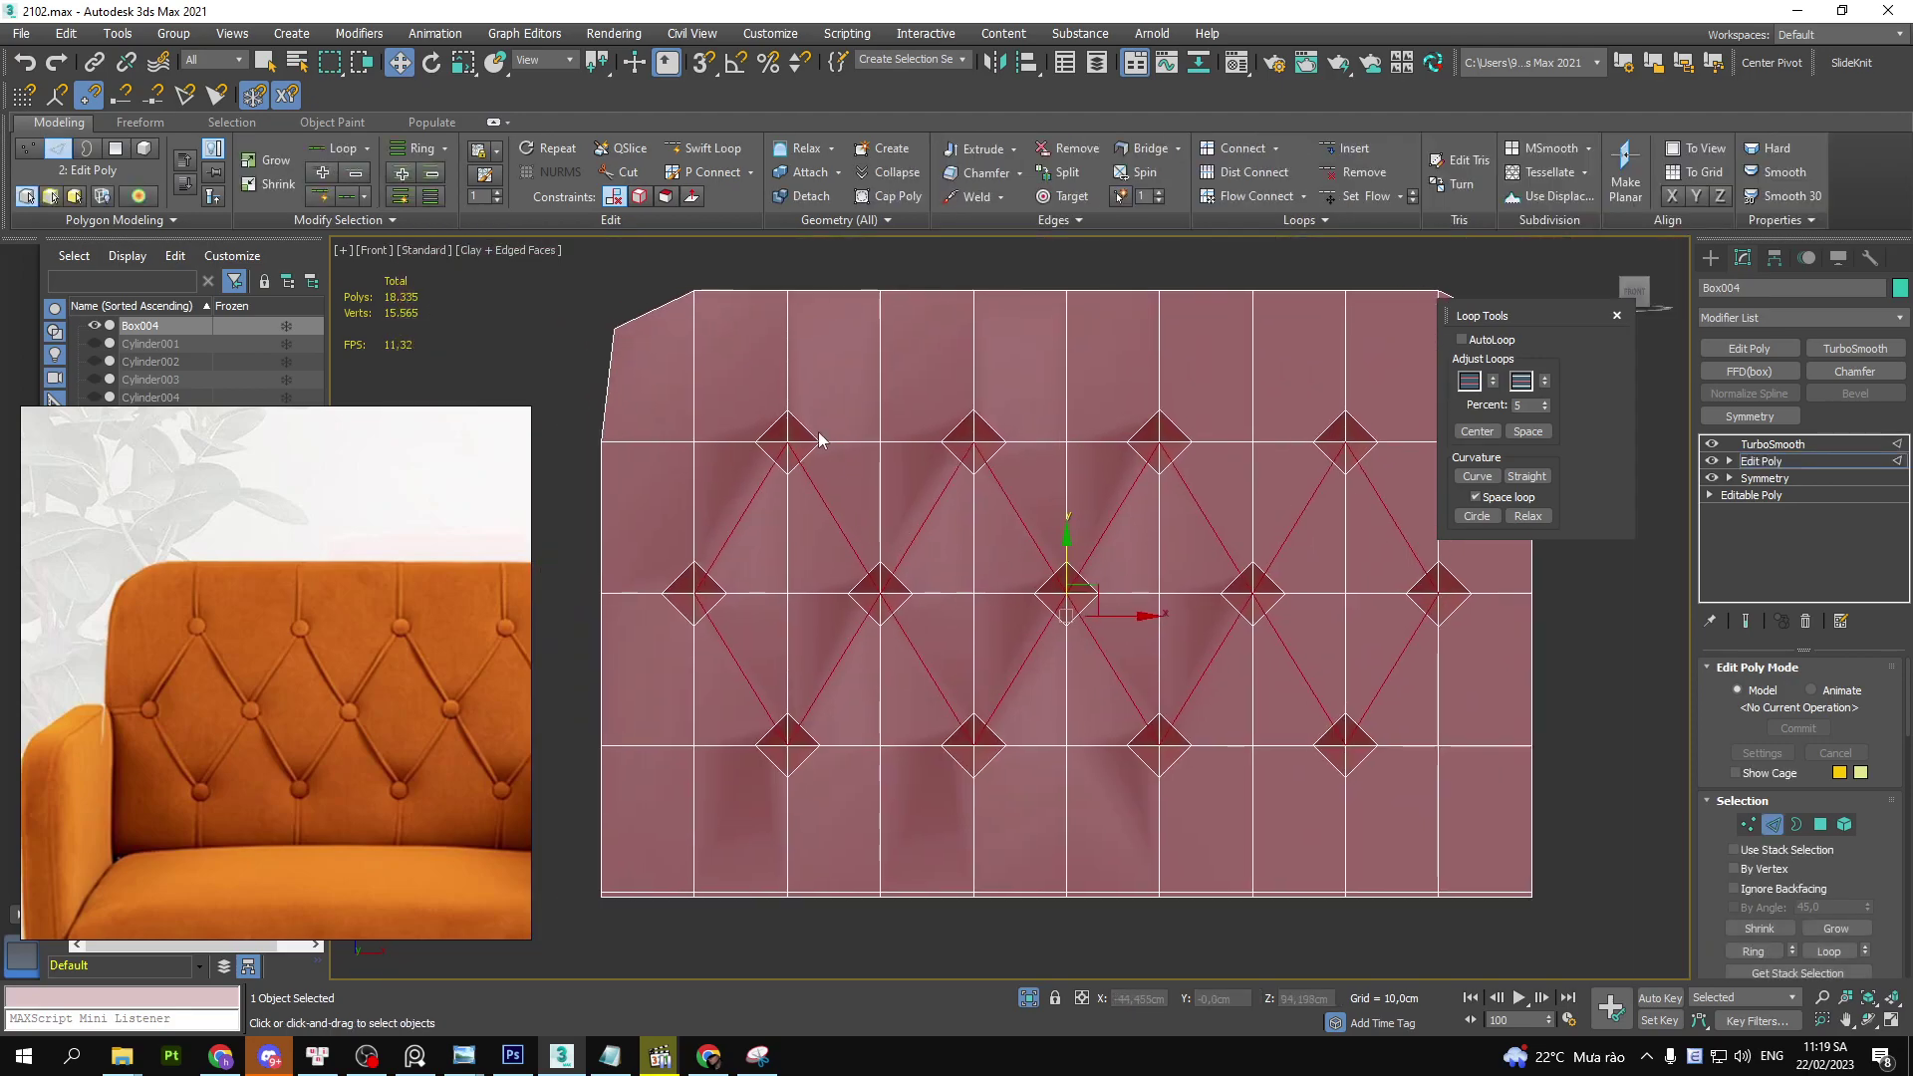
pyautogui.keyDown('ctrl'); pyautogui.doubleClick(785, 372); pyautogui.keyUp('ctrl')
pyautogui.keyDown('ctrl'); pyautogui.doubleClick(973, 807); pyautogui.keyUp('ctrl')
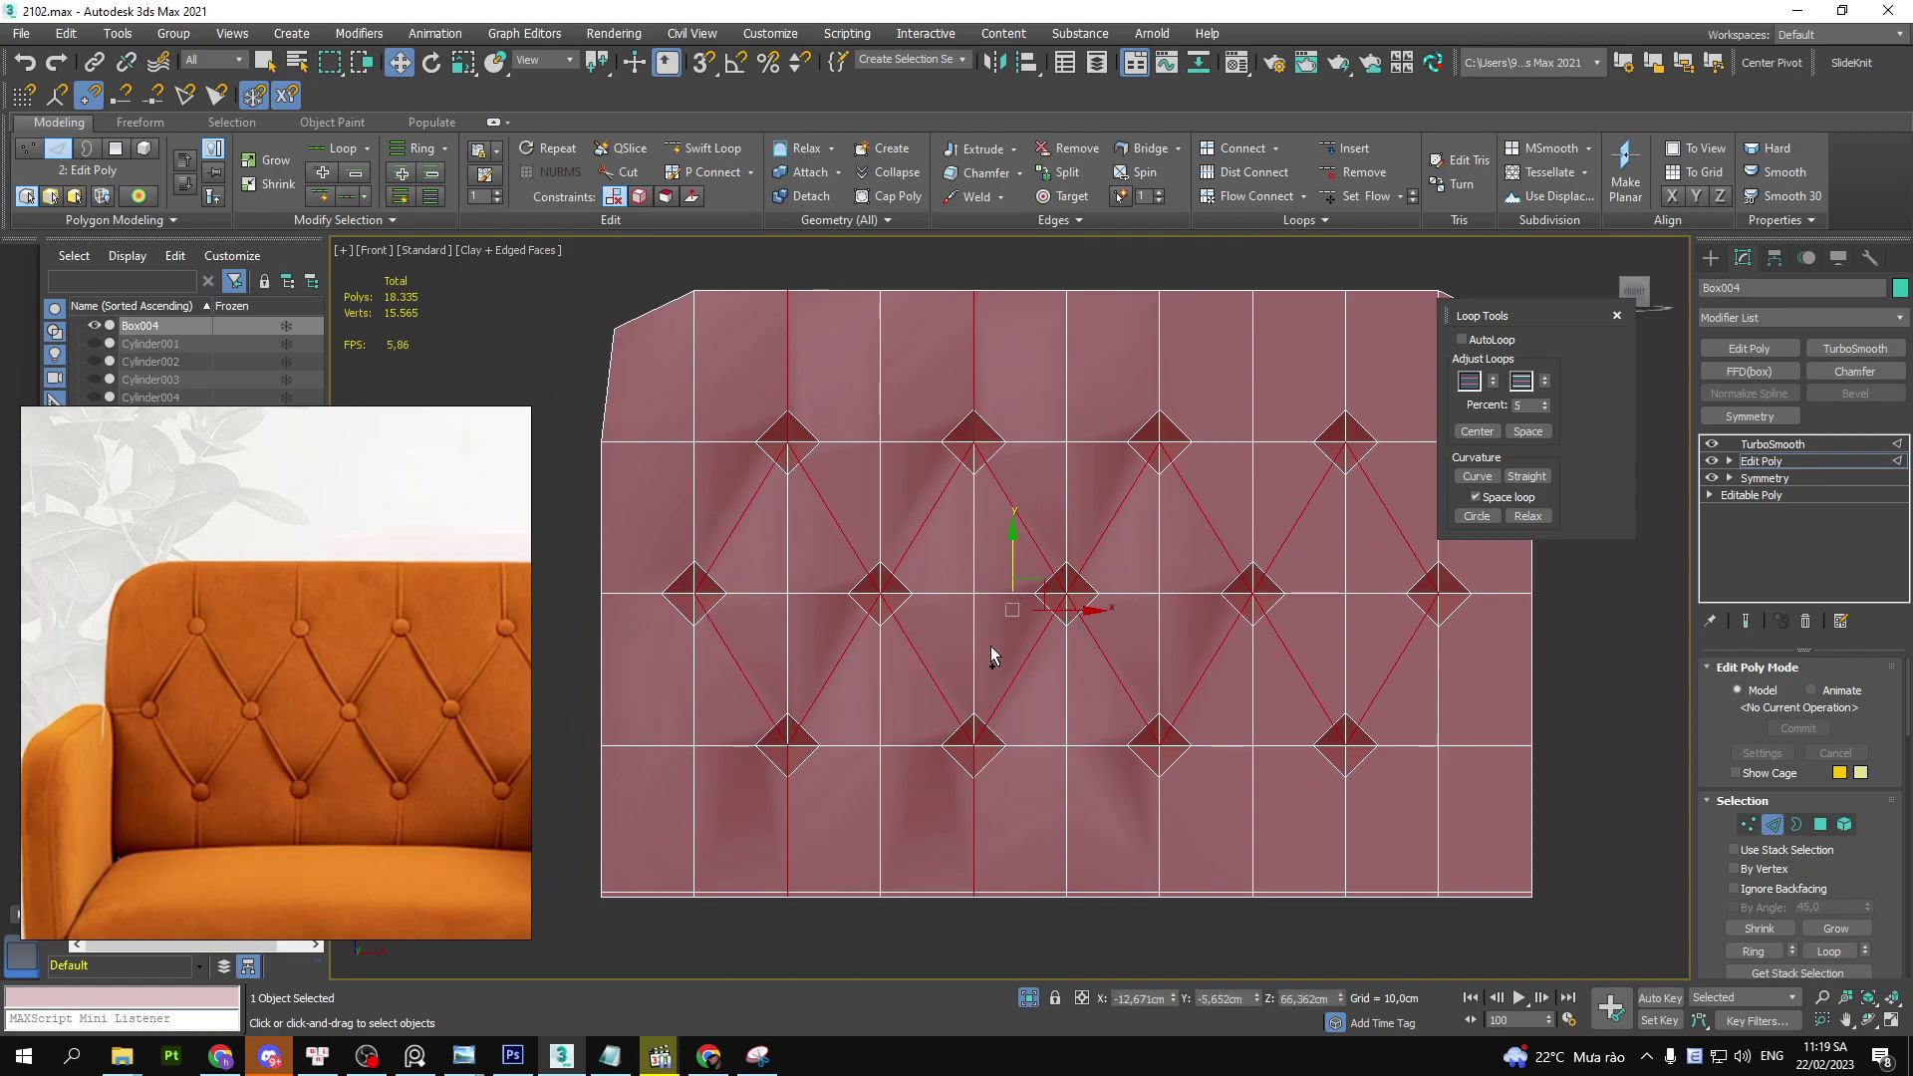
pyautogui.keyDown('ctrl'); pyautogui.doubleClick(1159, 834); pyautogui.keyUp('ctrl')
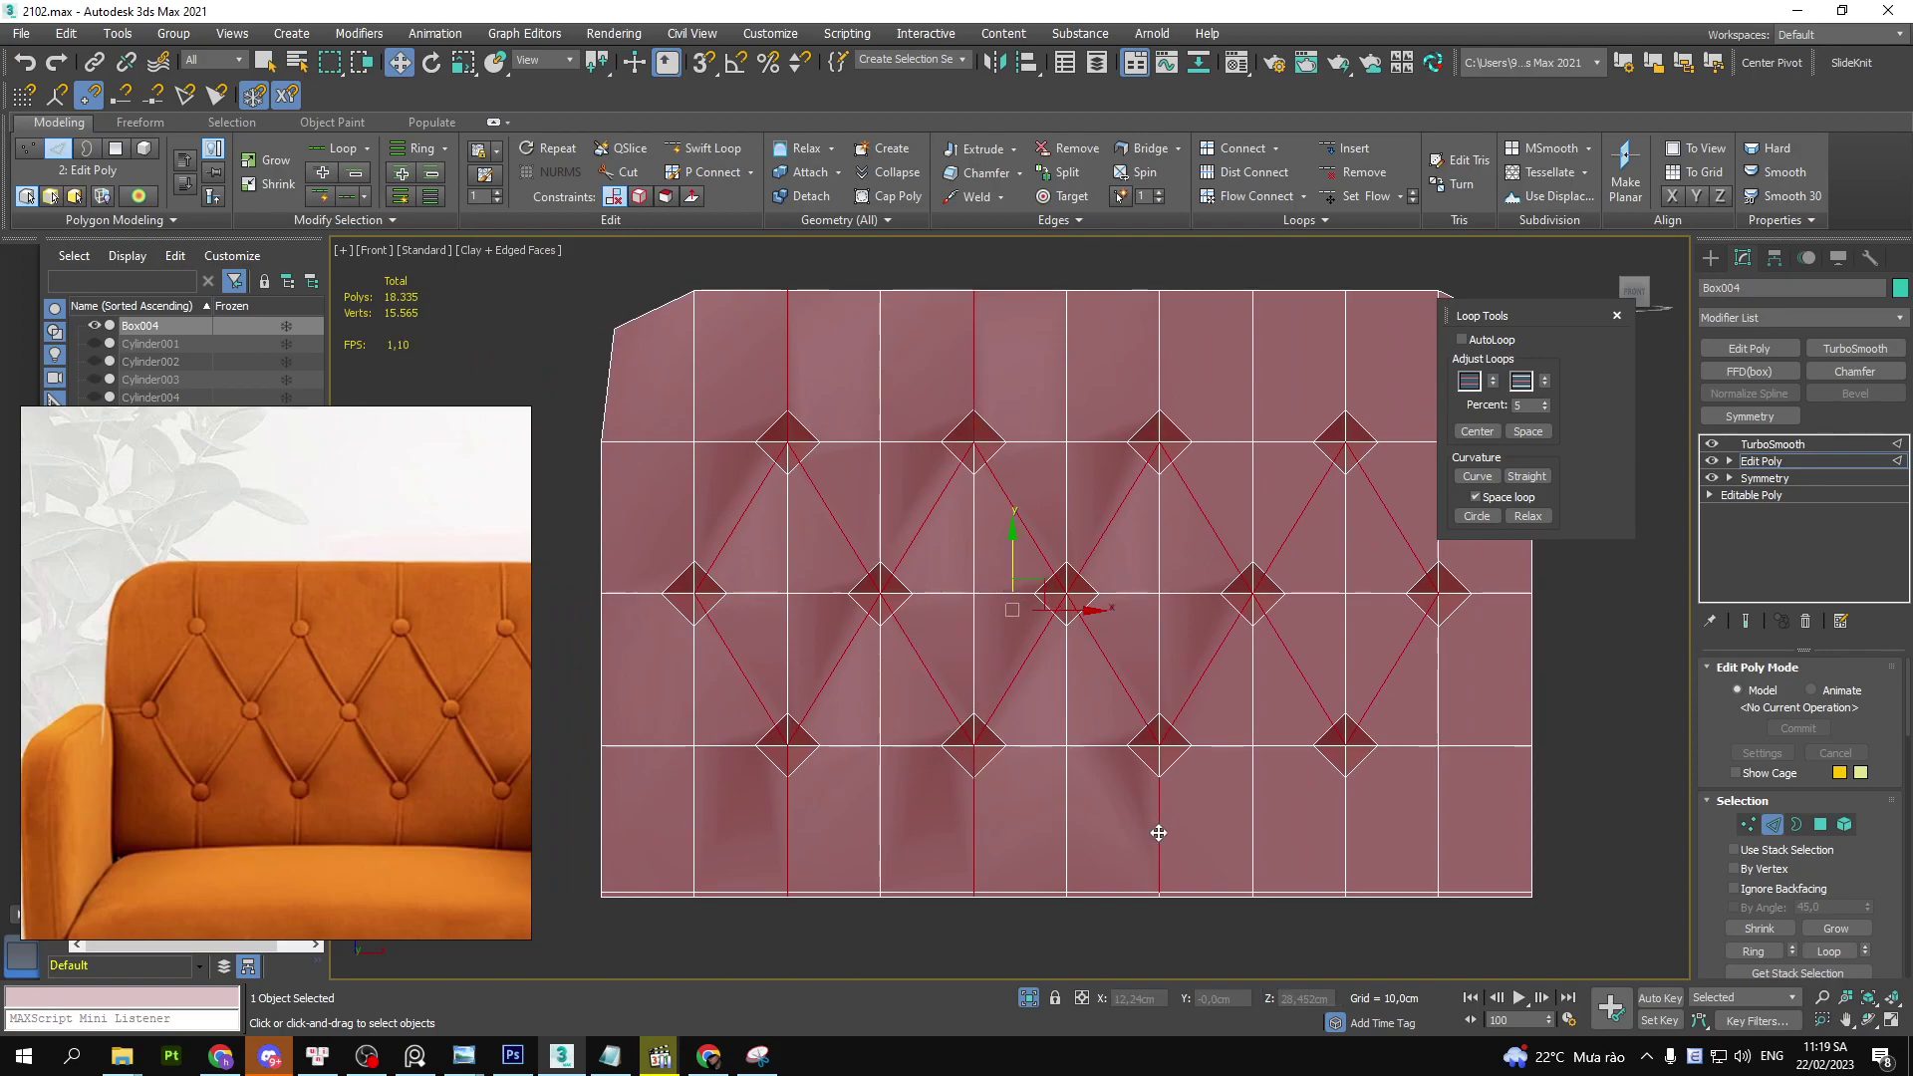
pyautogui.keyDown('alt'); pyautogui.moveTo(808, 481); pyautogui.dragTo(1002, 554, button='middle'); pyautogui.keyUp('alt')
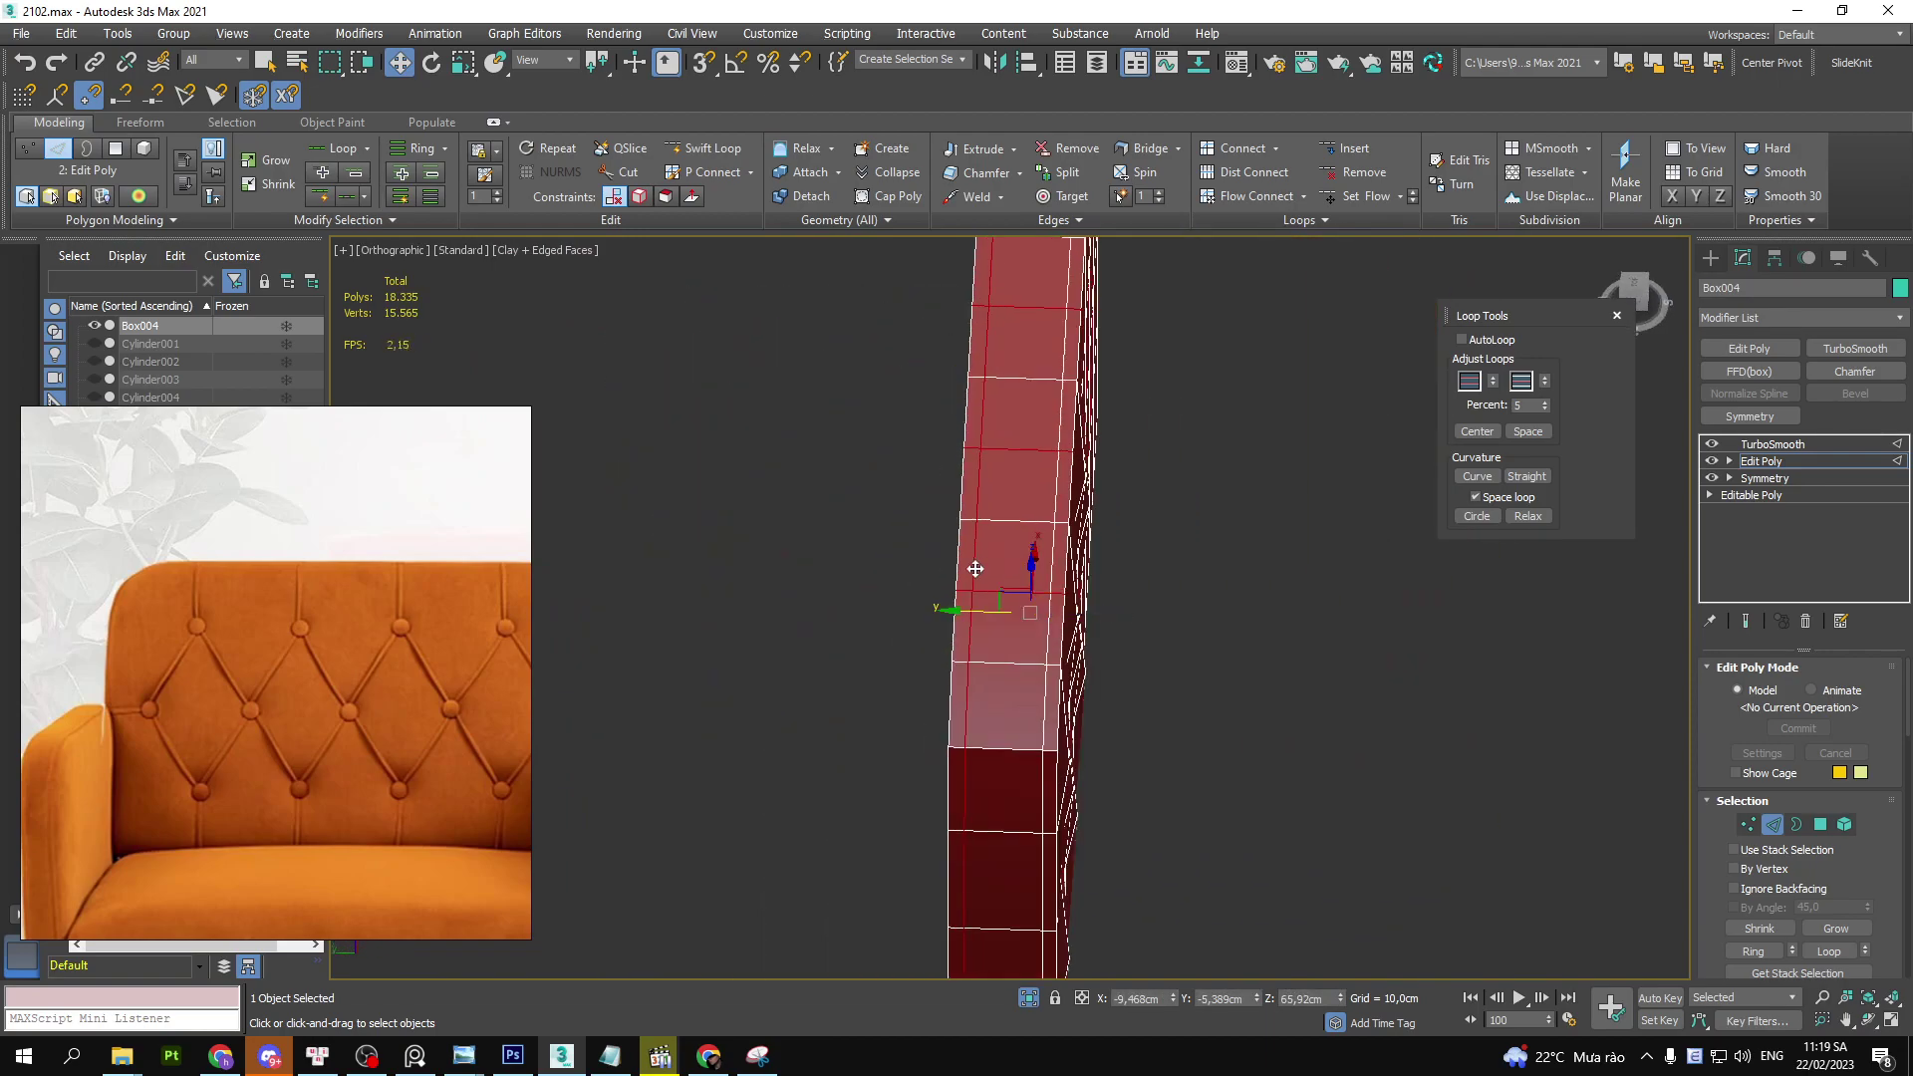
pyautogui.keyDown('alt'); pyautogui.moveTo(1155, 637); pyautogui.dragTo(993, 622, button='middle'); pyautogui.keyUp('alt')
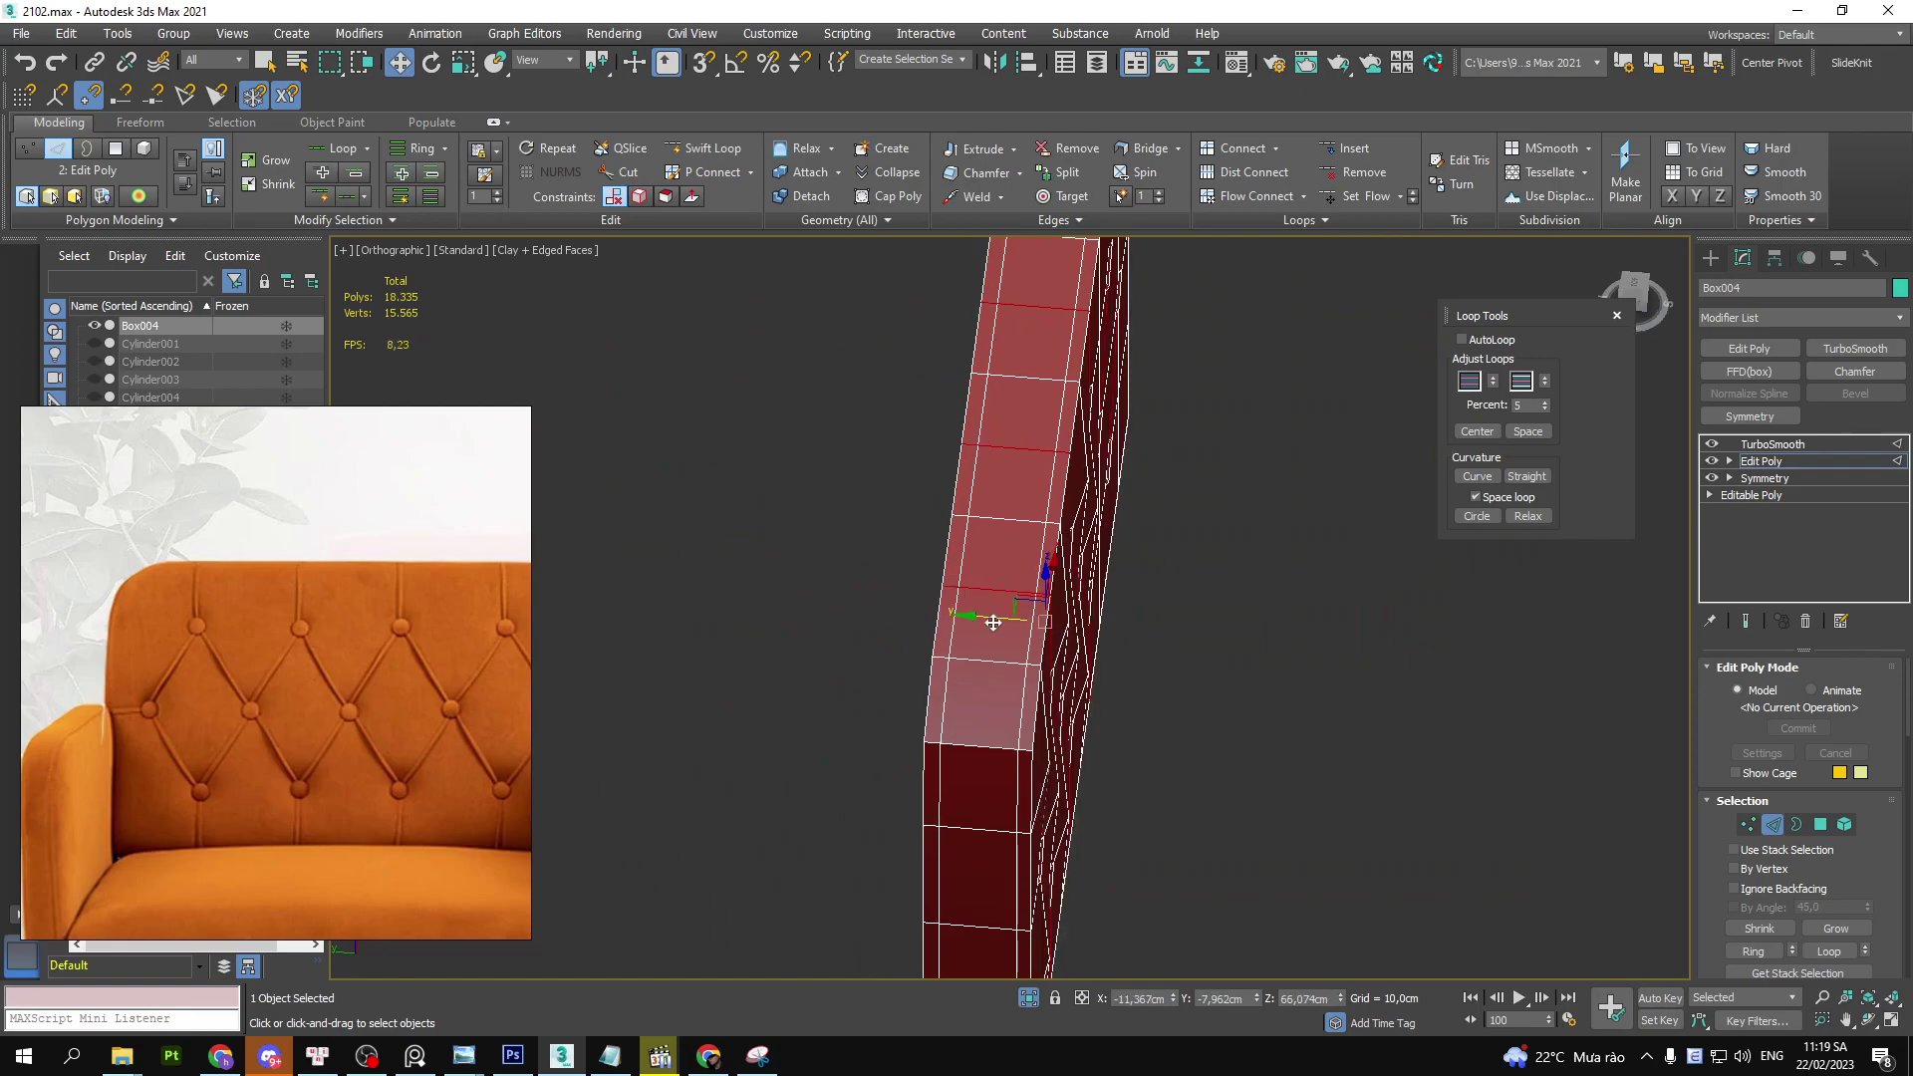
pyautogui.scroll(-2, 309, 550)
# - Zoom the viewport in and out to inspect the backrest panel
pyautogui.scroll(-3, 309, 550)
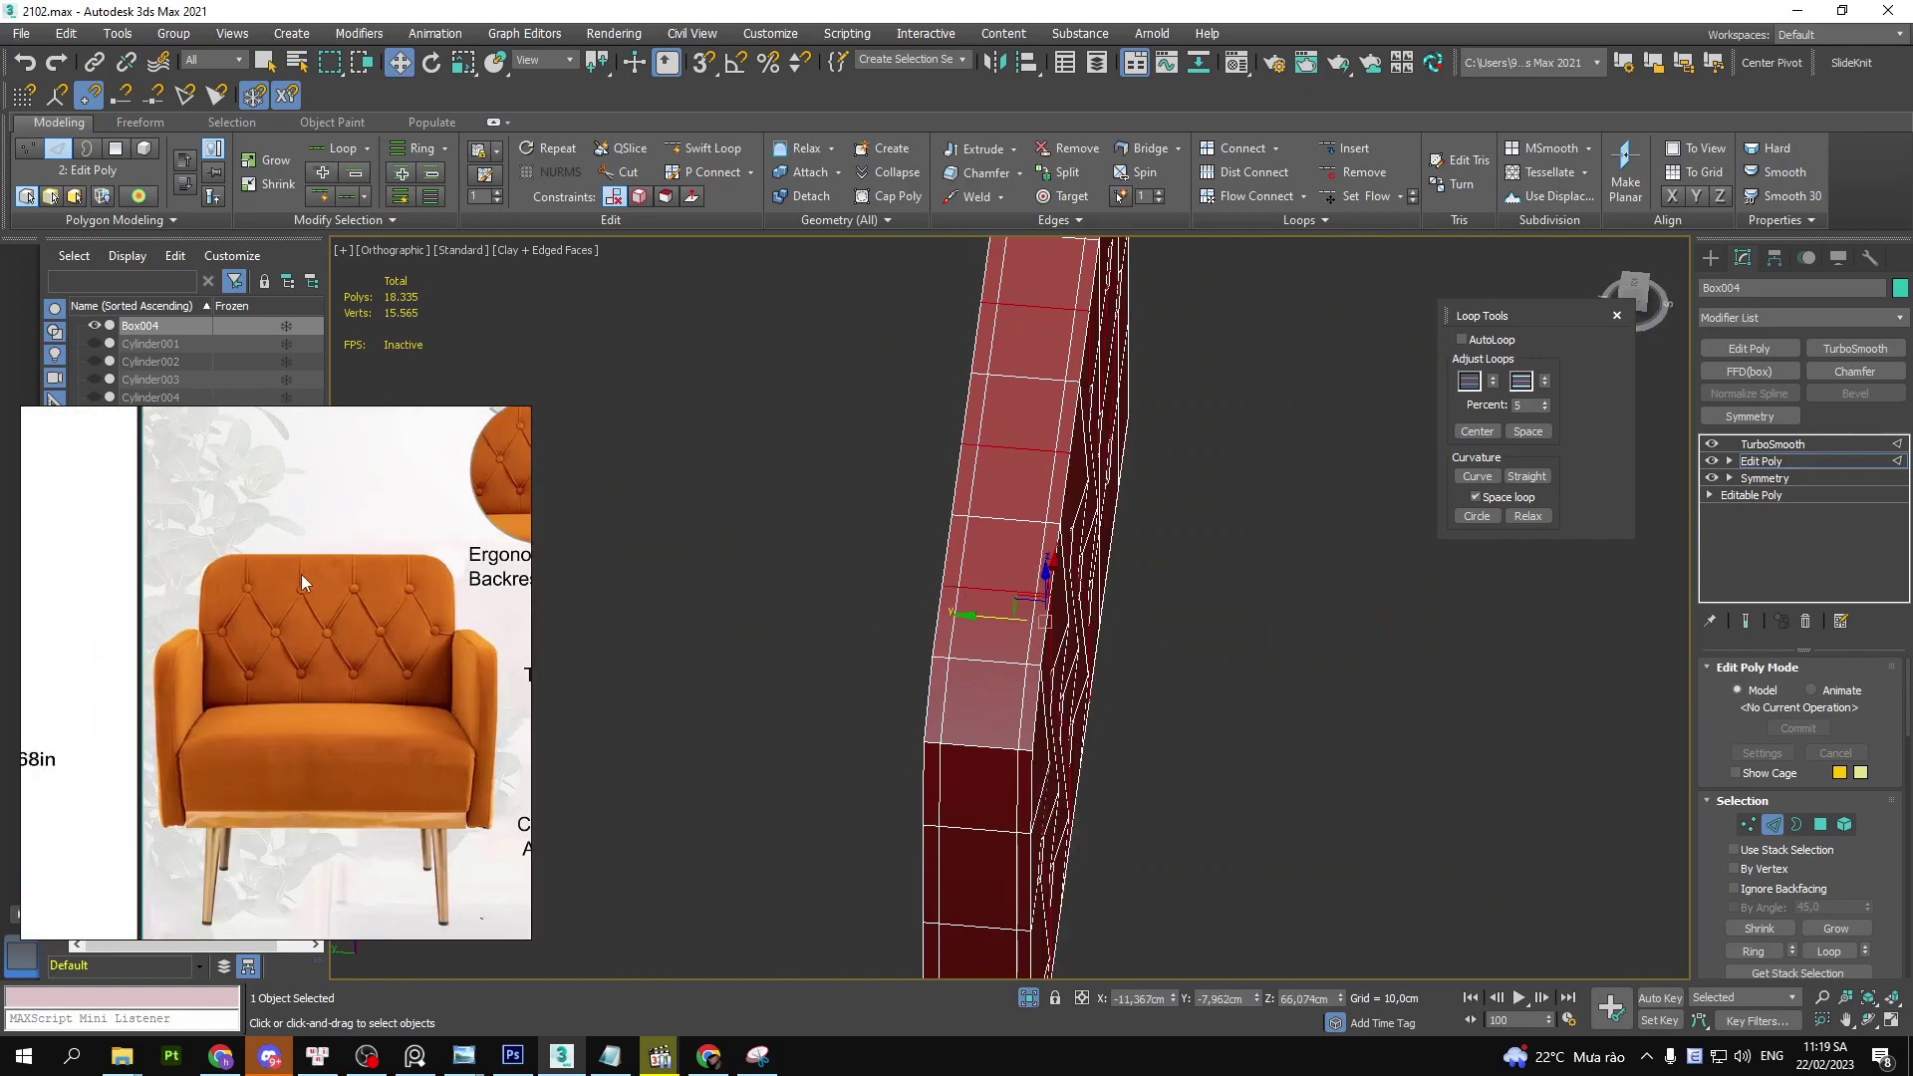
pyautogui.scroll(-3, 301, 574)
pyautogui.scroll(3, 374, 598)
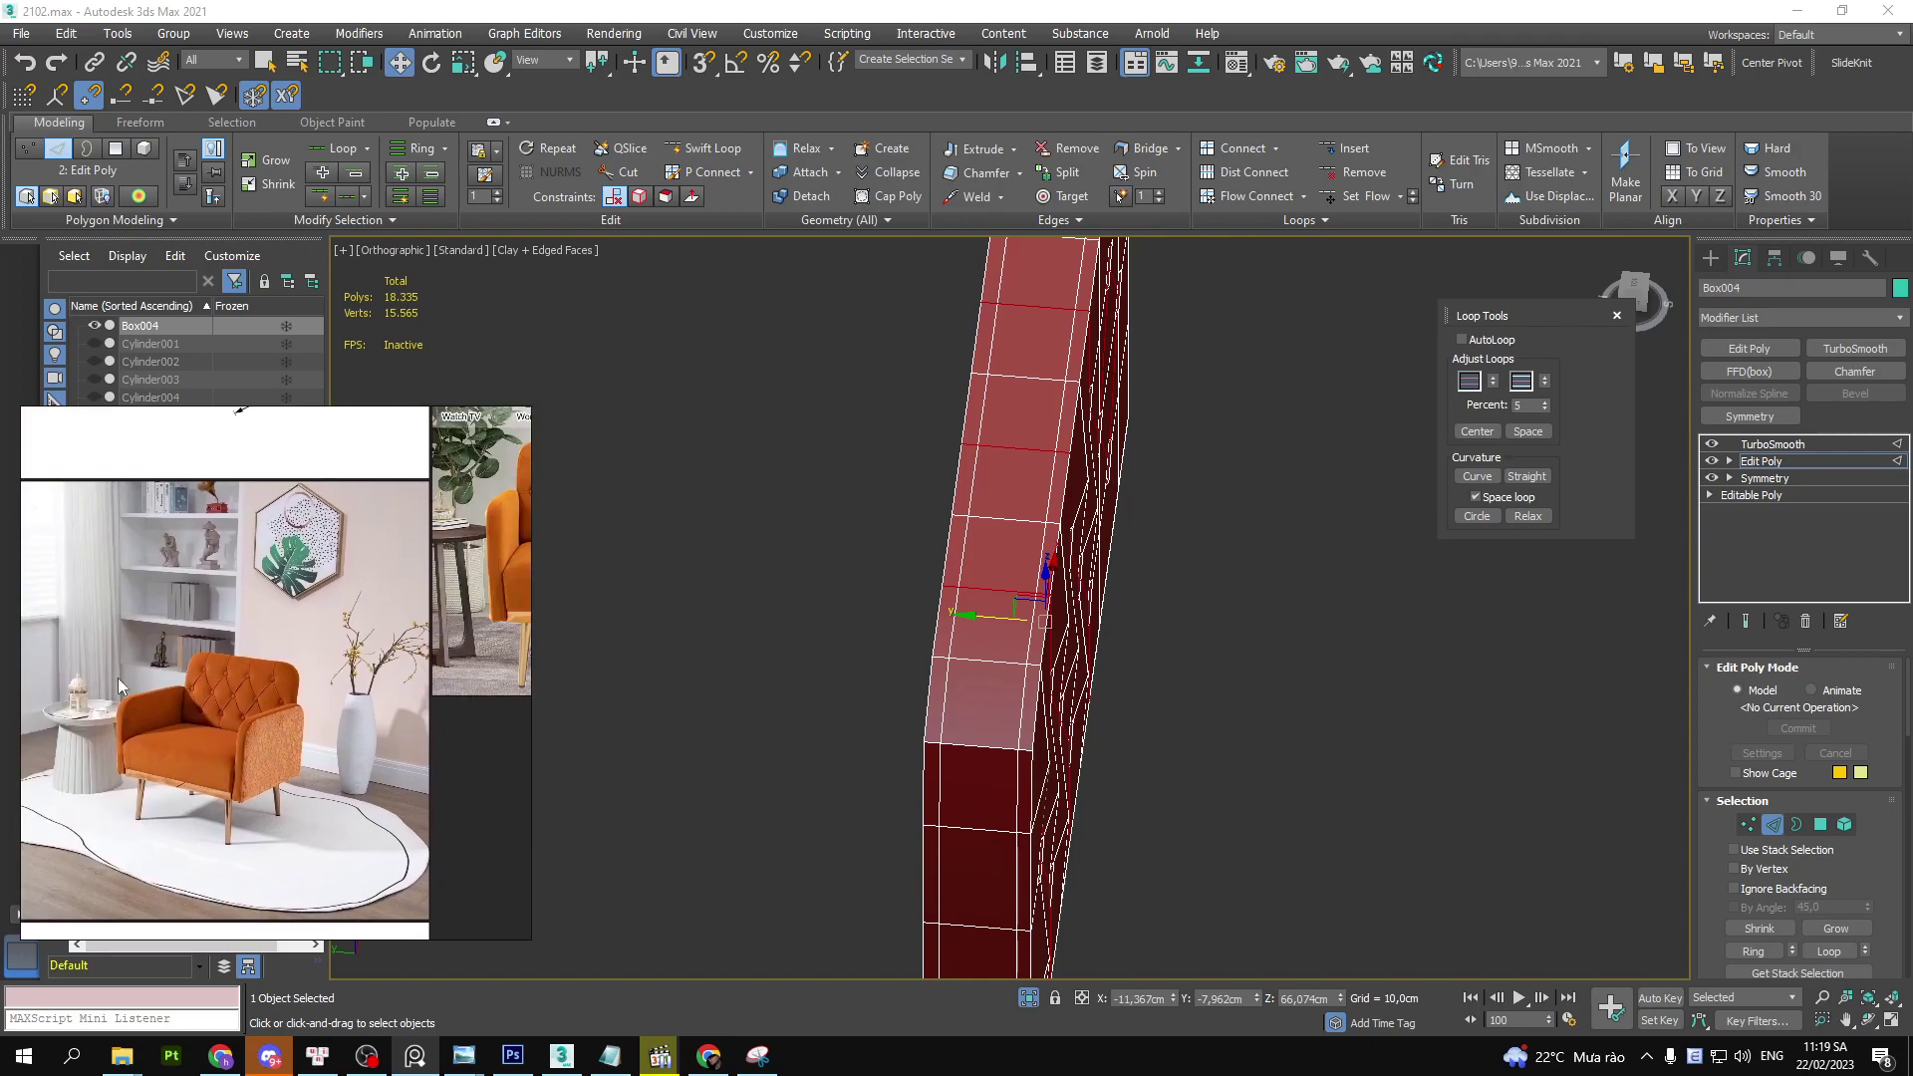
pyautogui.scroll(2, 454, 625)
pyautogui.scroll(-1, 454, 625)
pyautogui.scroll(-1, 222, 793)
pyautogui.scroll(-1, 249, 607)
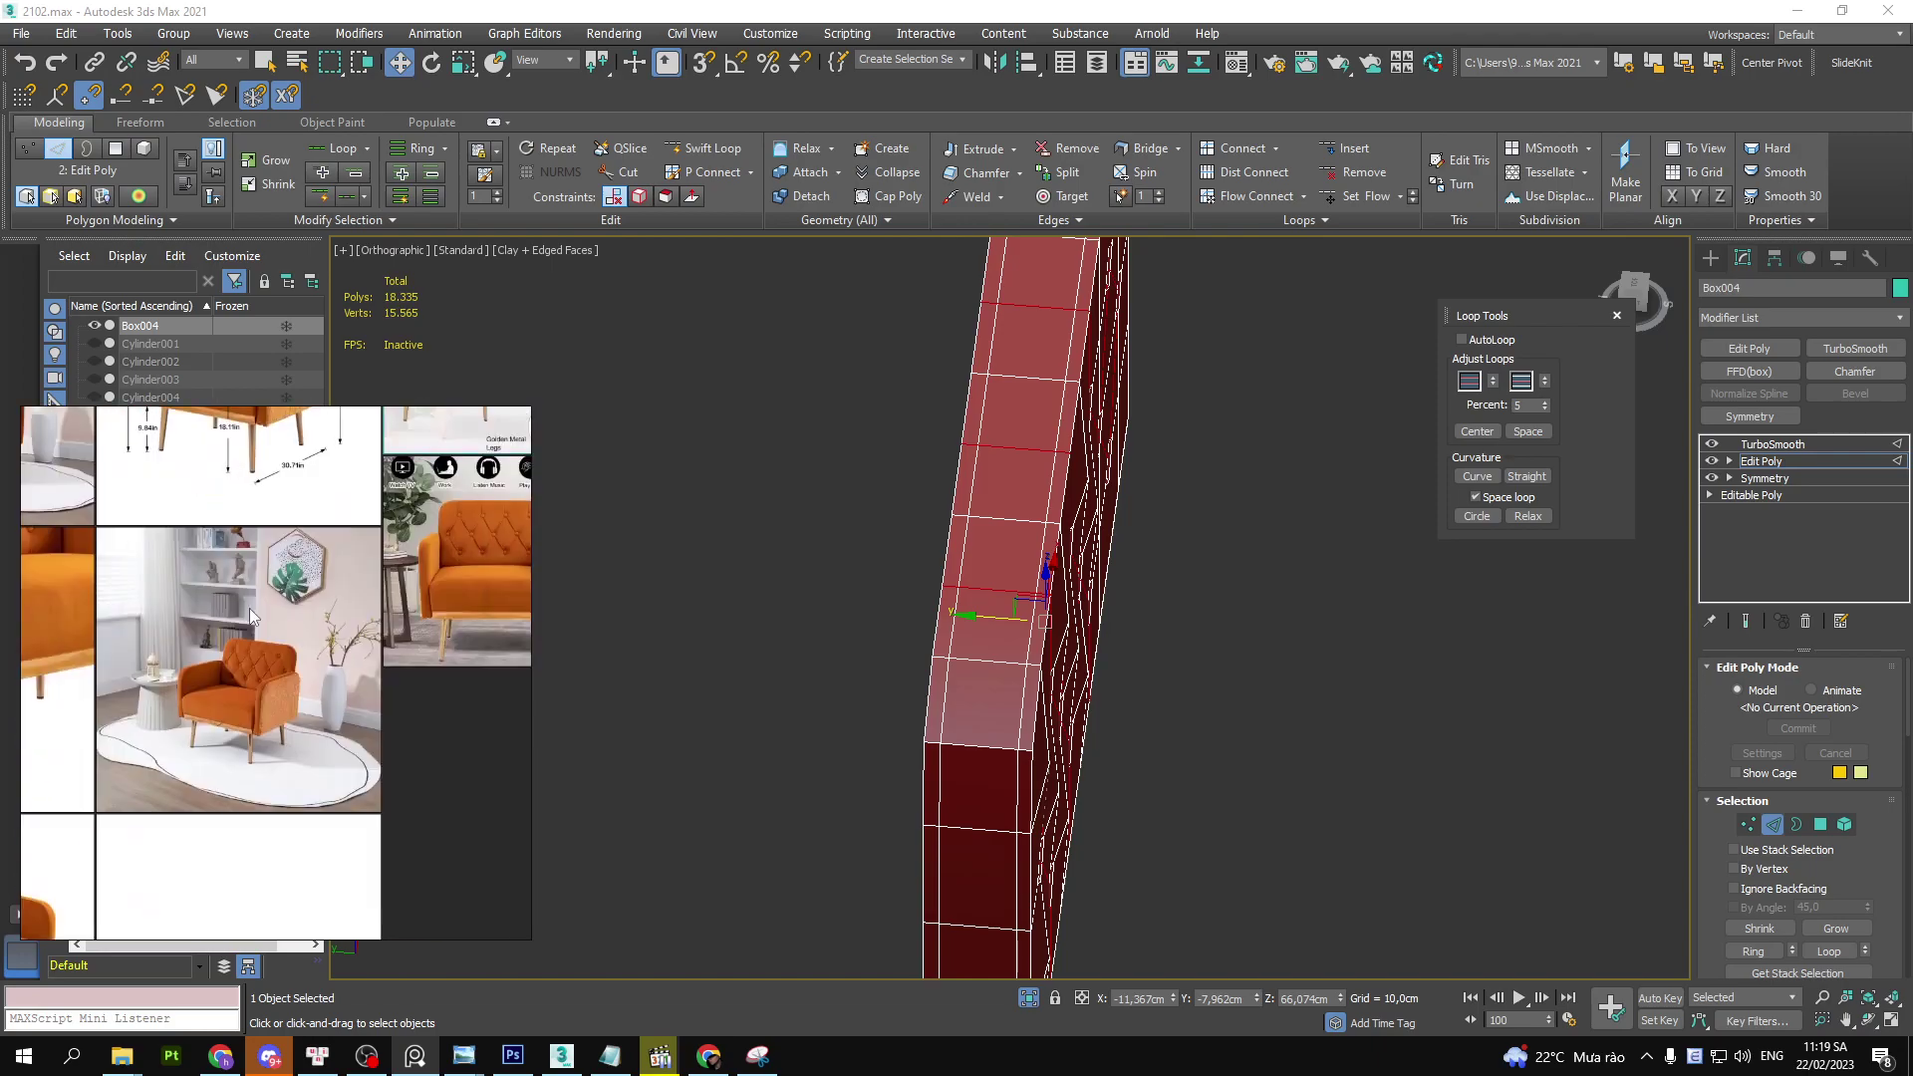
pyautogui.scroll(-1, 334, 924)
pyautogui.scroll(1, 334, 923)
pyautogui.scroll(1, 106, 581)
pyautogui.scroll(3, 147, 534)
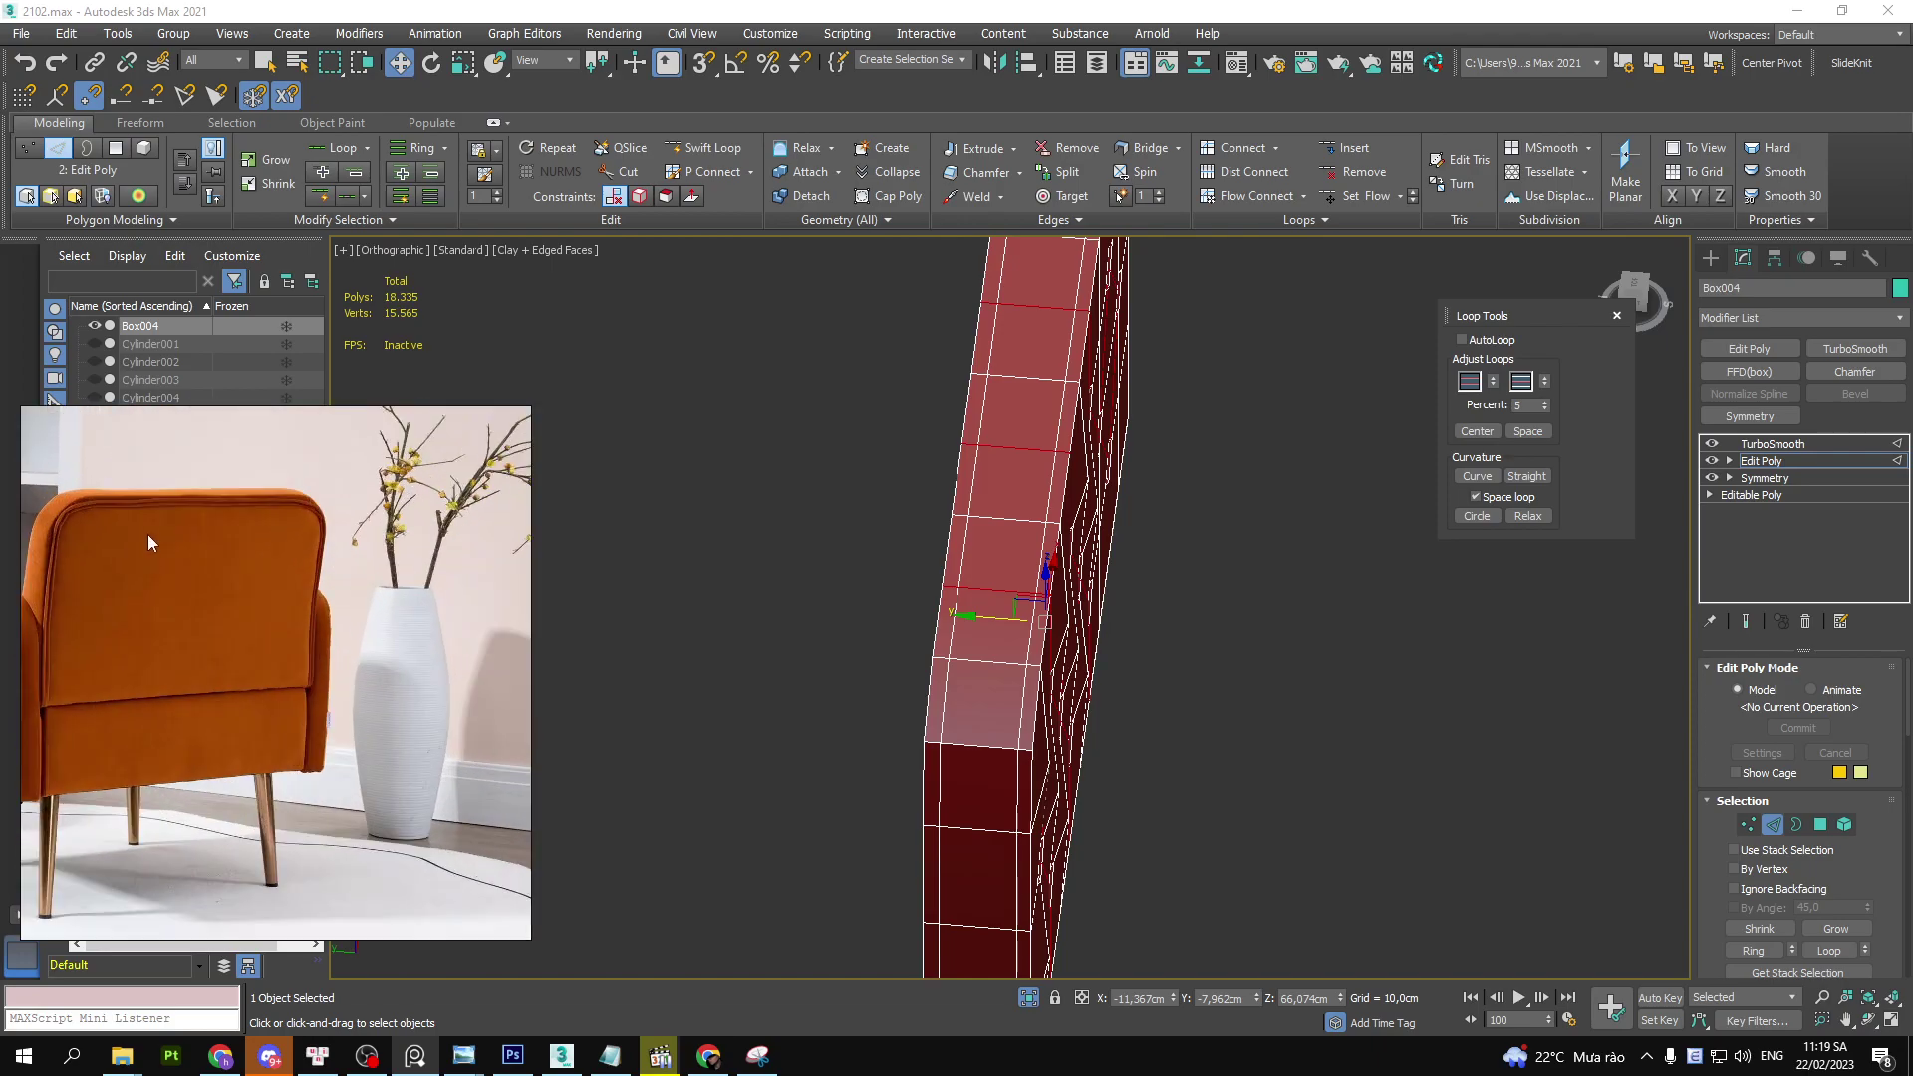
pyautogui.scroll(2, 235, 522)
pyautogui.scroll(-2, 236, 522)
pyautogui.scroll(2, 301, 536)
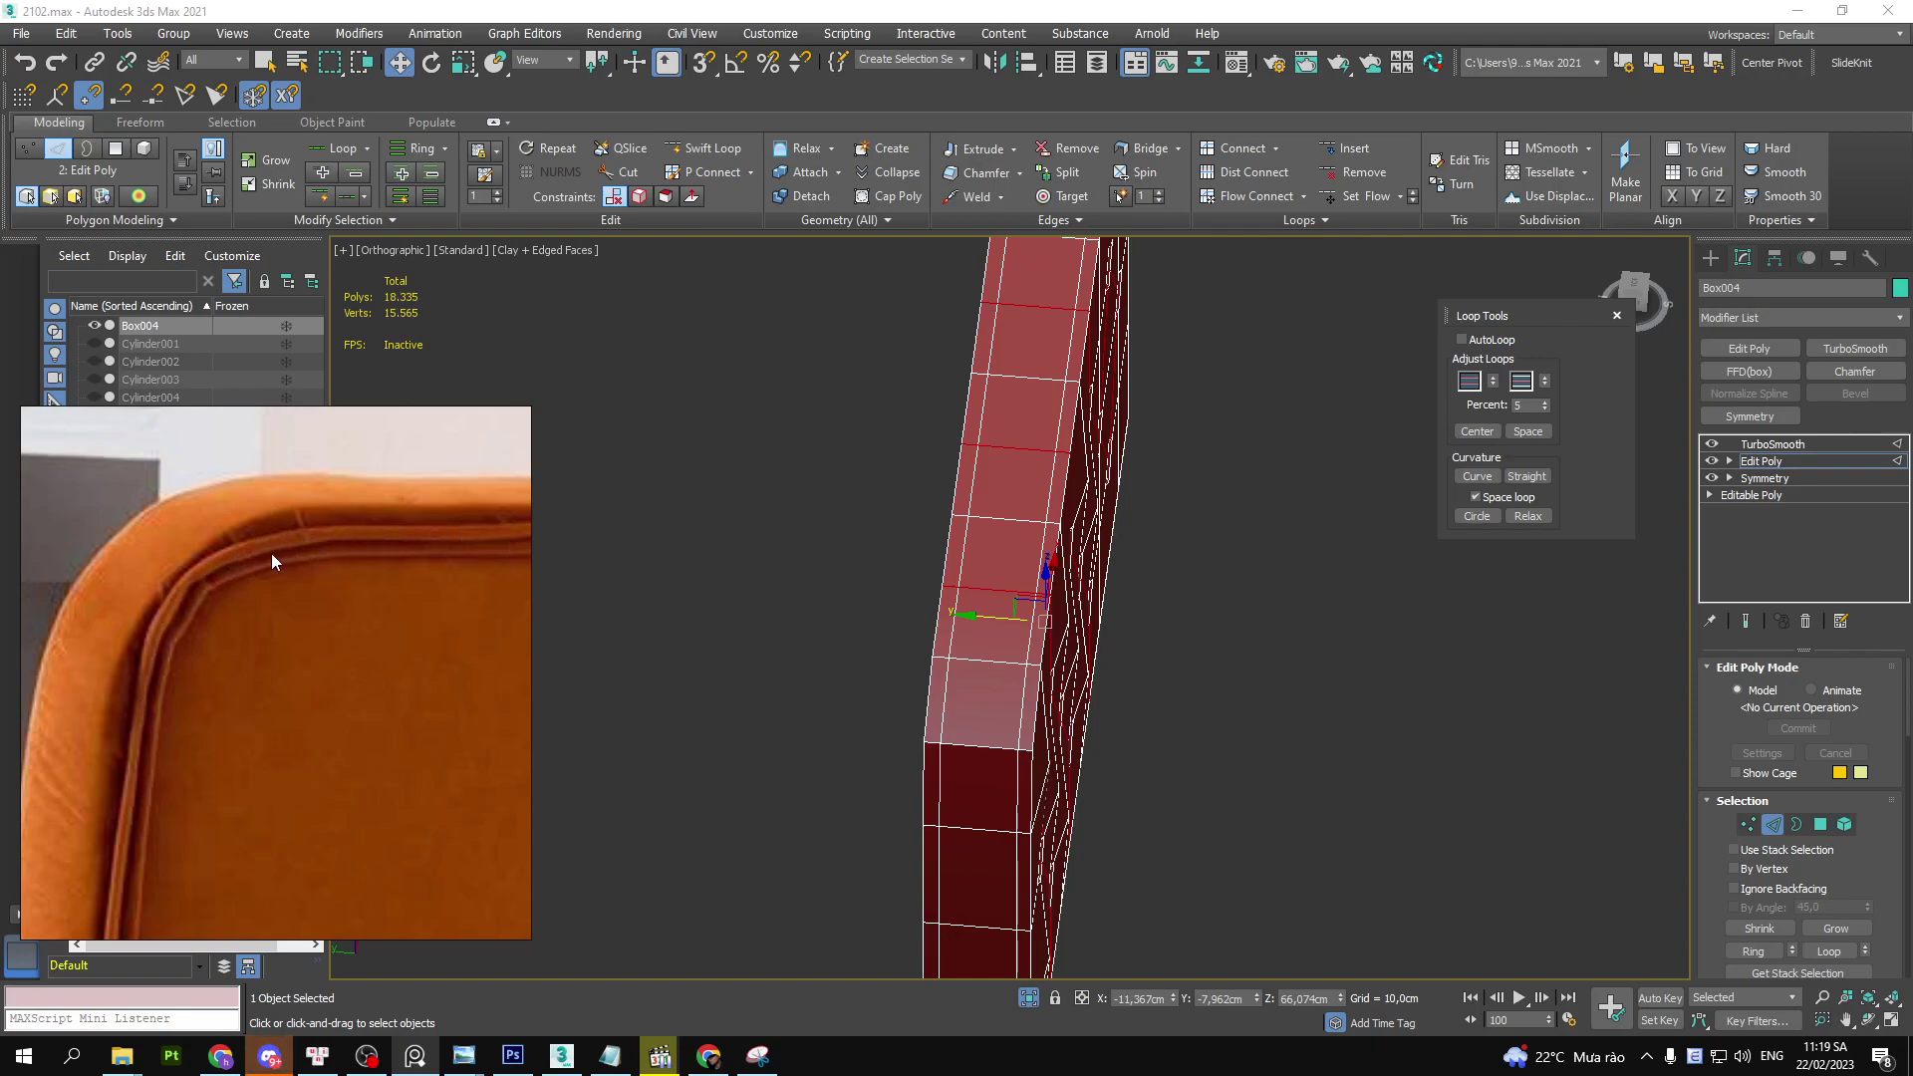
# - Box-select edges across the panel from the Top view, then view them from the Back
pyautogui.press('t')
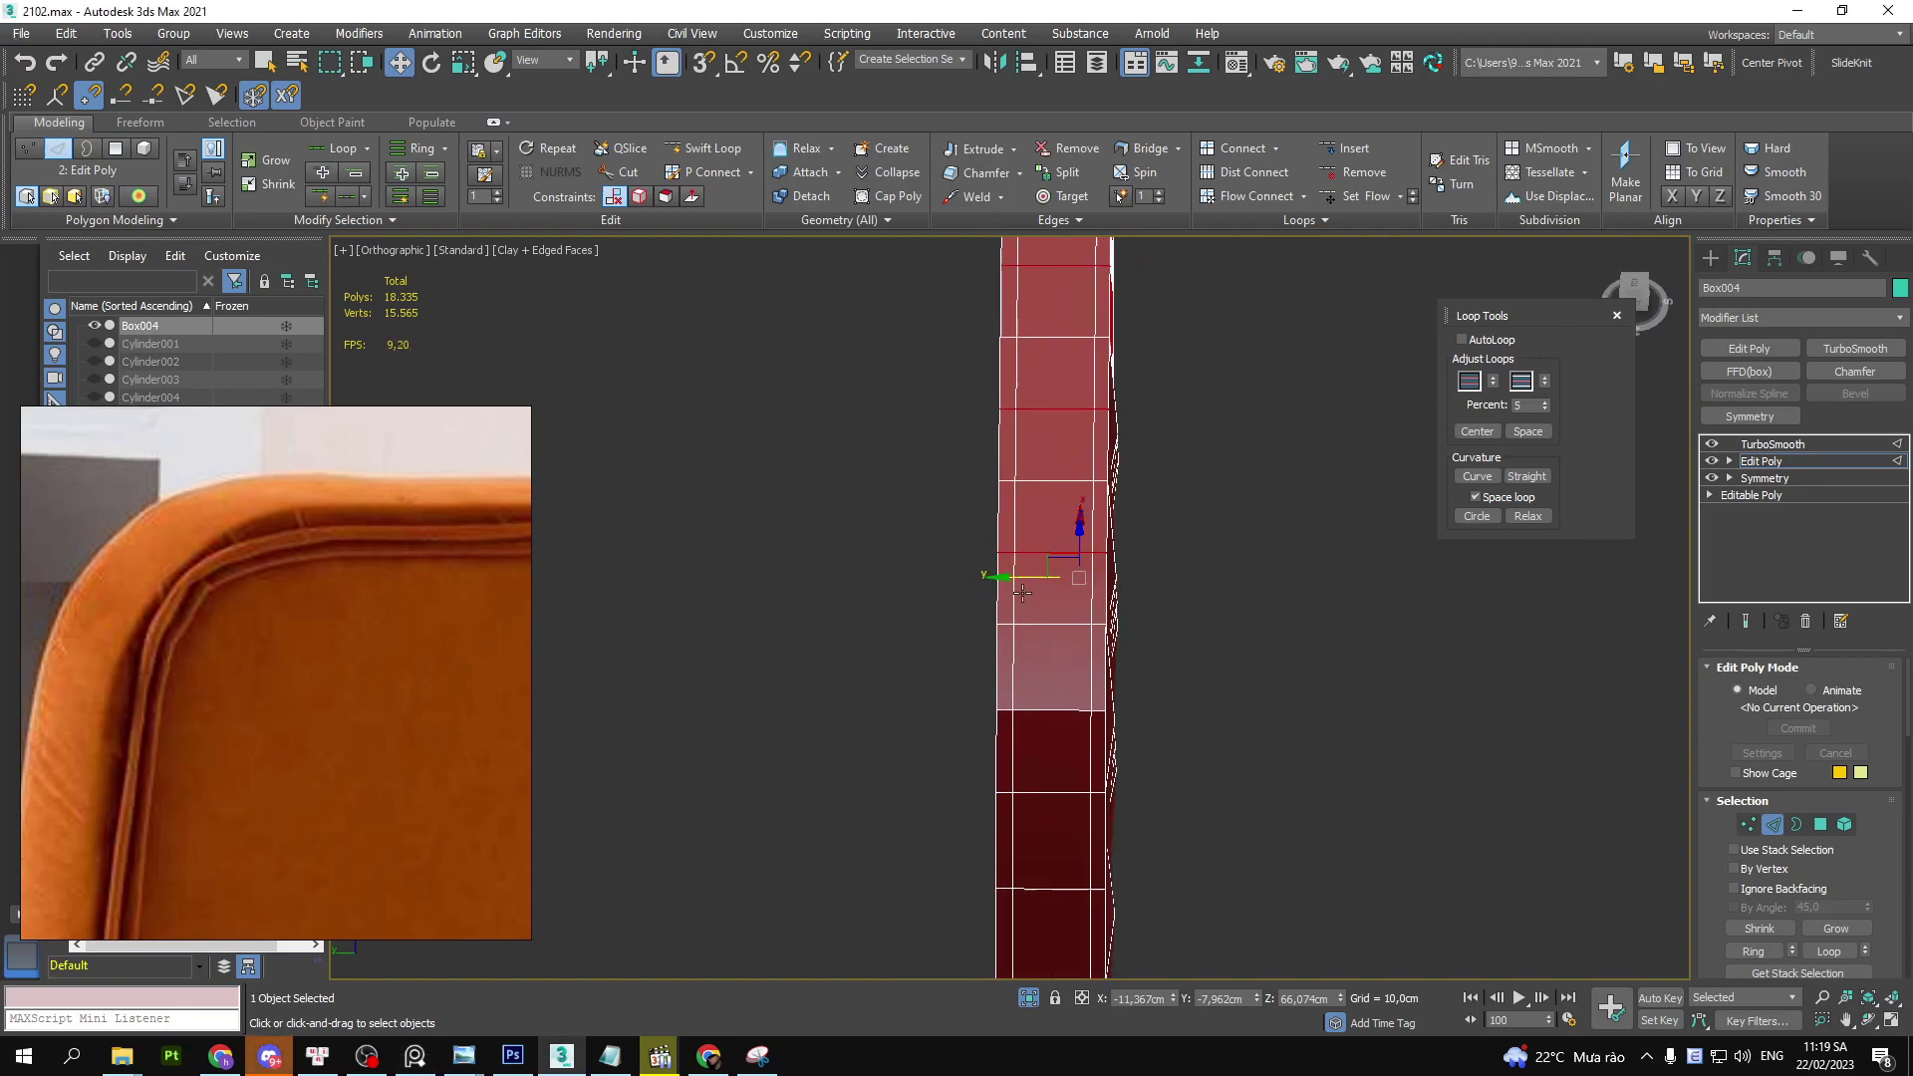
pyautogui.moveTo(700, 511)
pyautogui.mouseDown()
pyautogui.moveTo(1375, 609)
pyautogui.moveTo(1412, 576)
pyautogui.mouseUp()
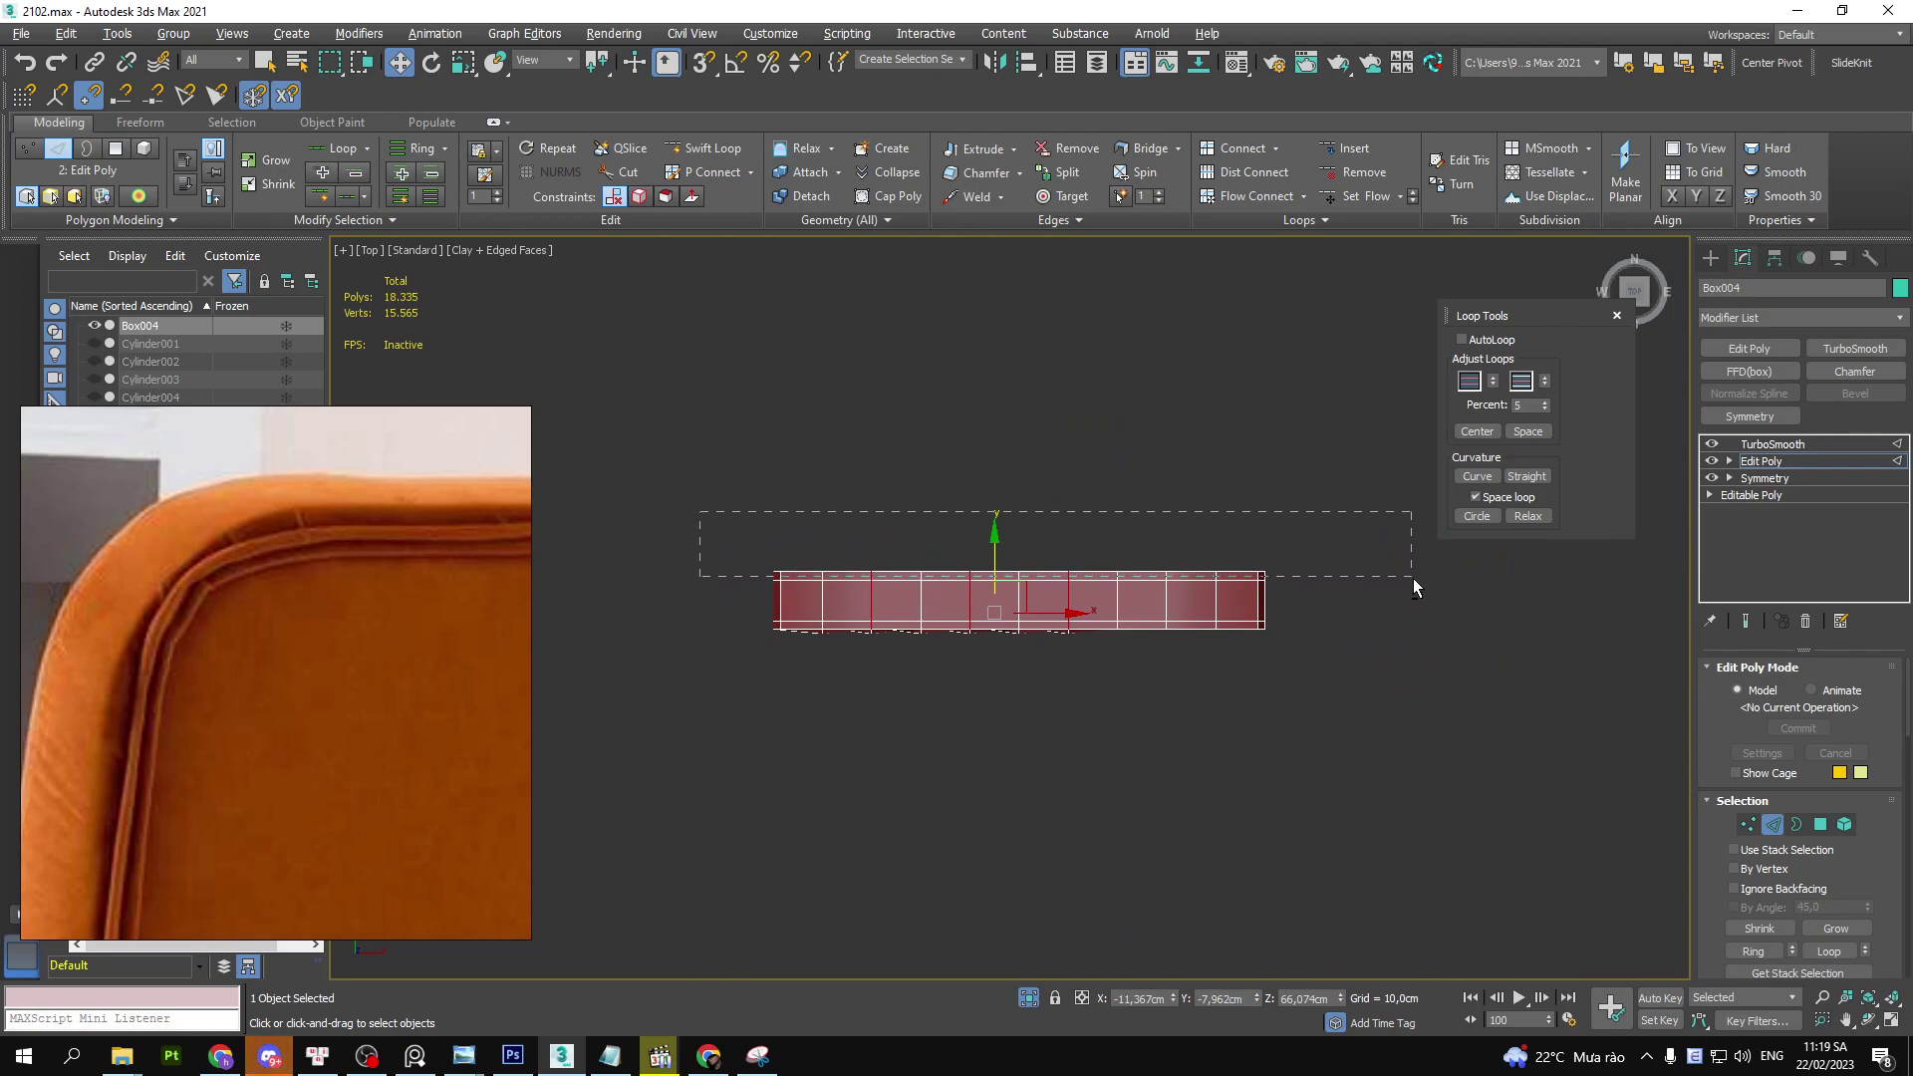
pyautogui.moveTo(1412, 577); pyautogui.dragTo(1413, 578)
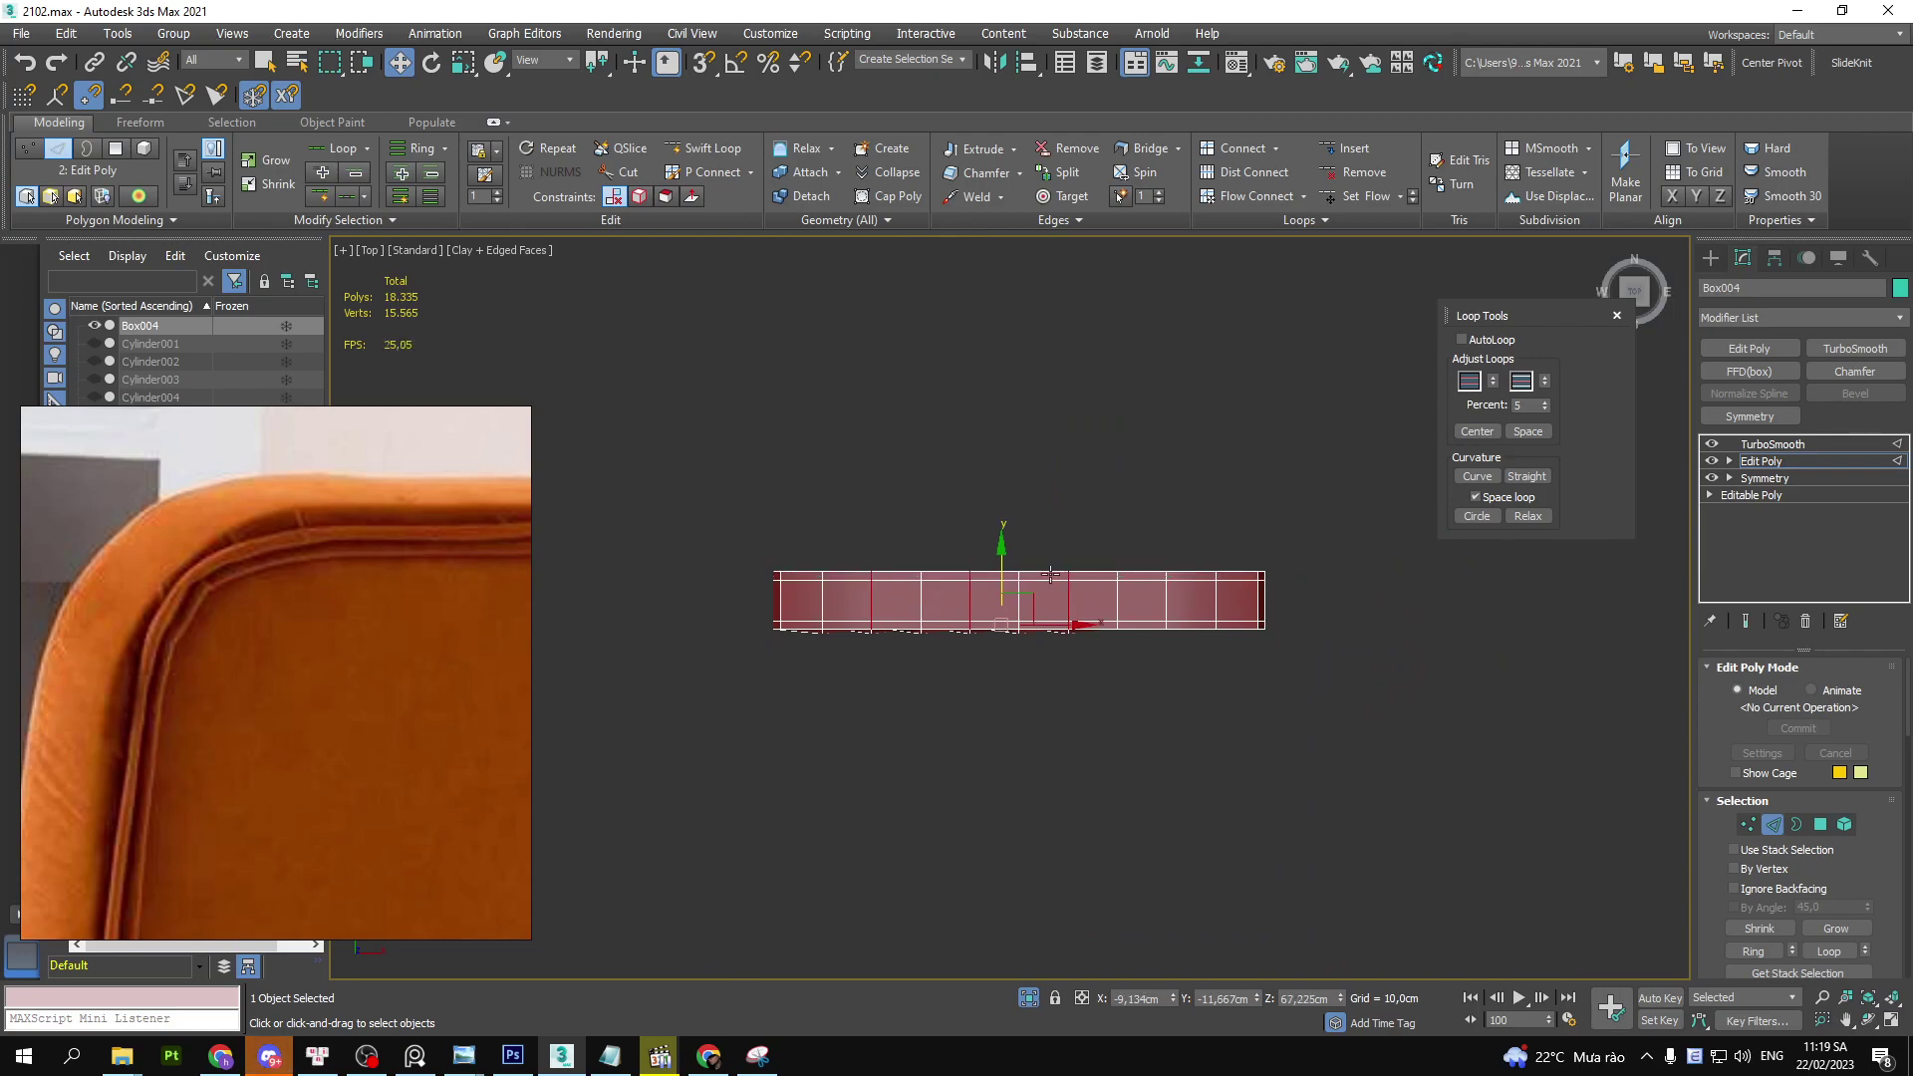
pyautogui.press('l')
pyautogui.press('c')
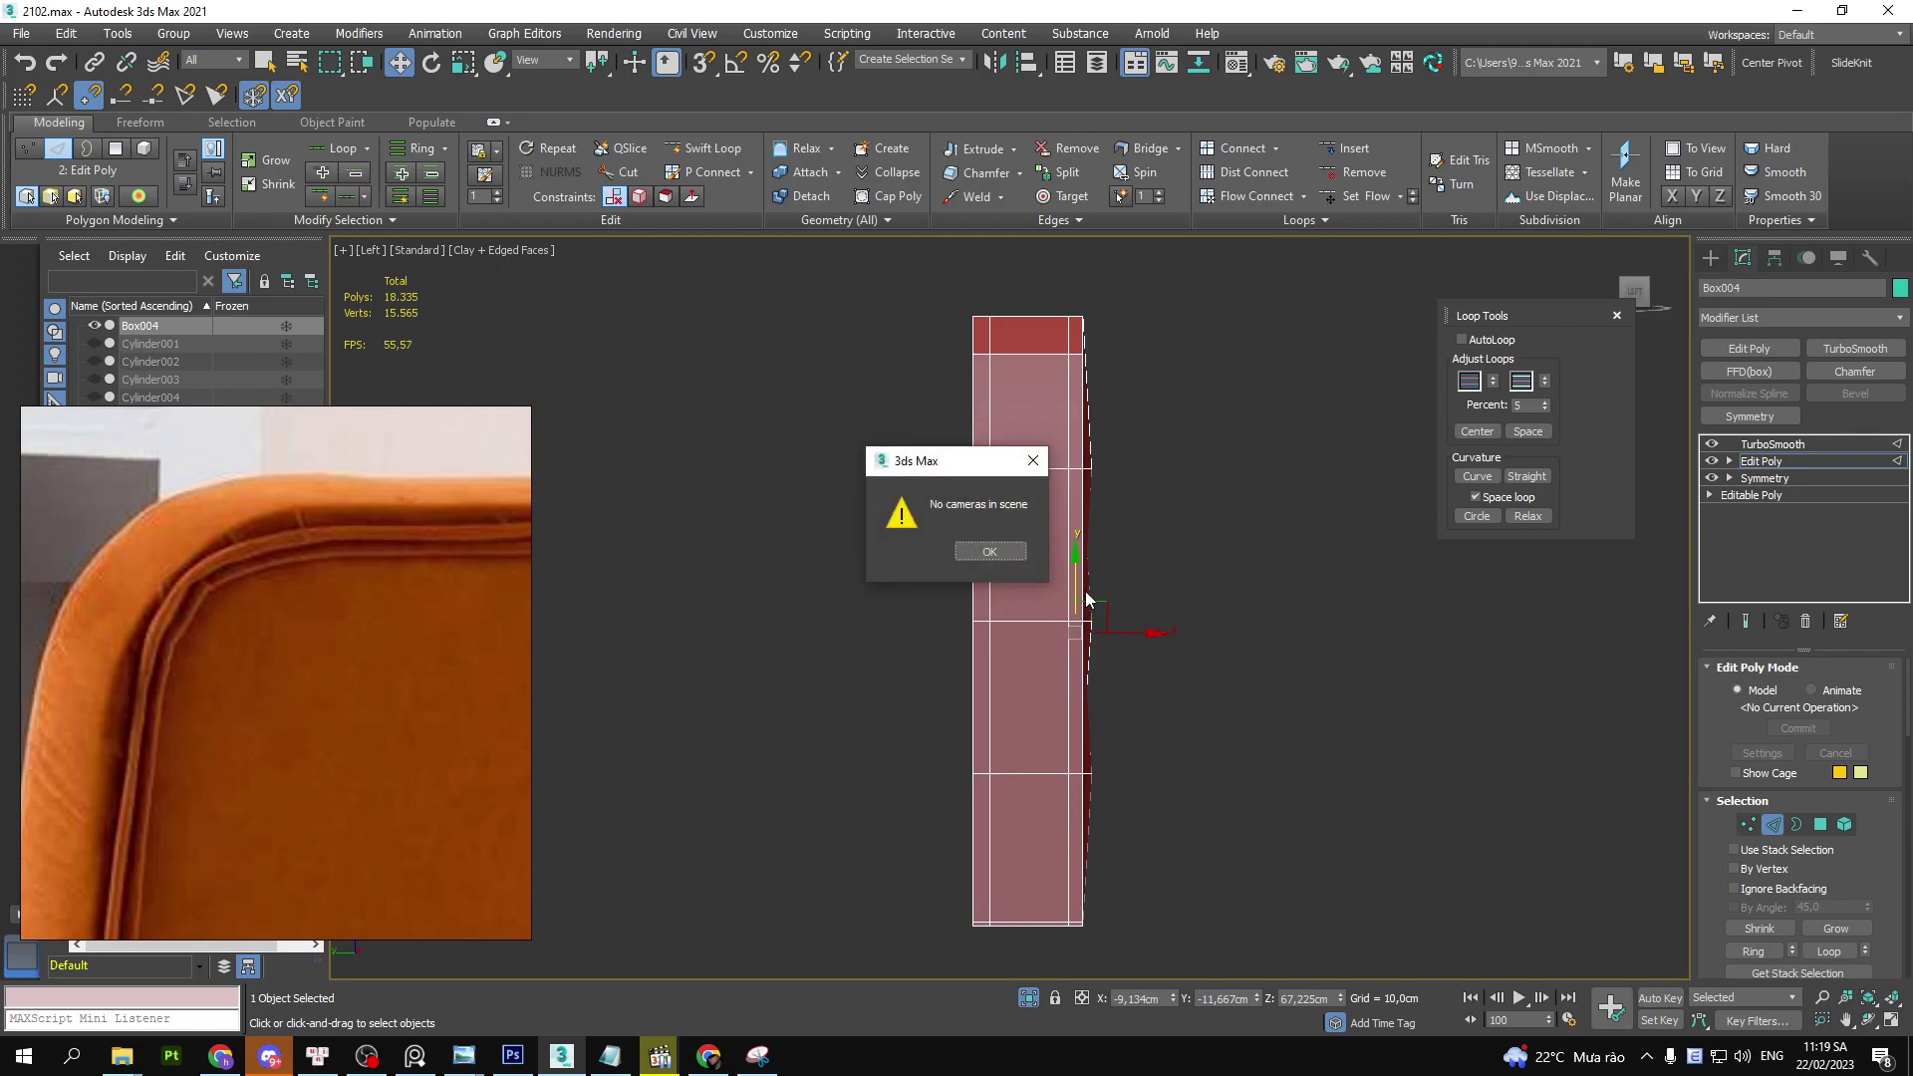
pyautogui.press('Return')
pyautogui.press('v')
pyautogui.click(1175, 615)
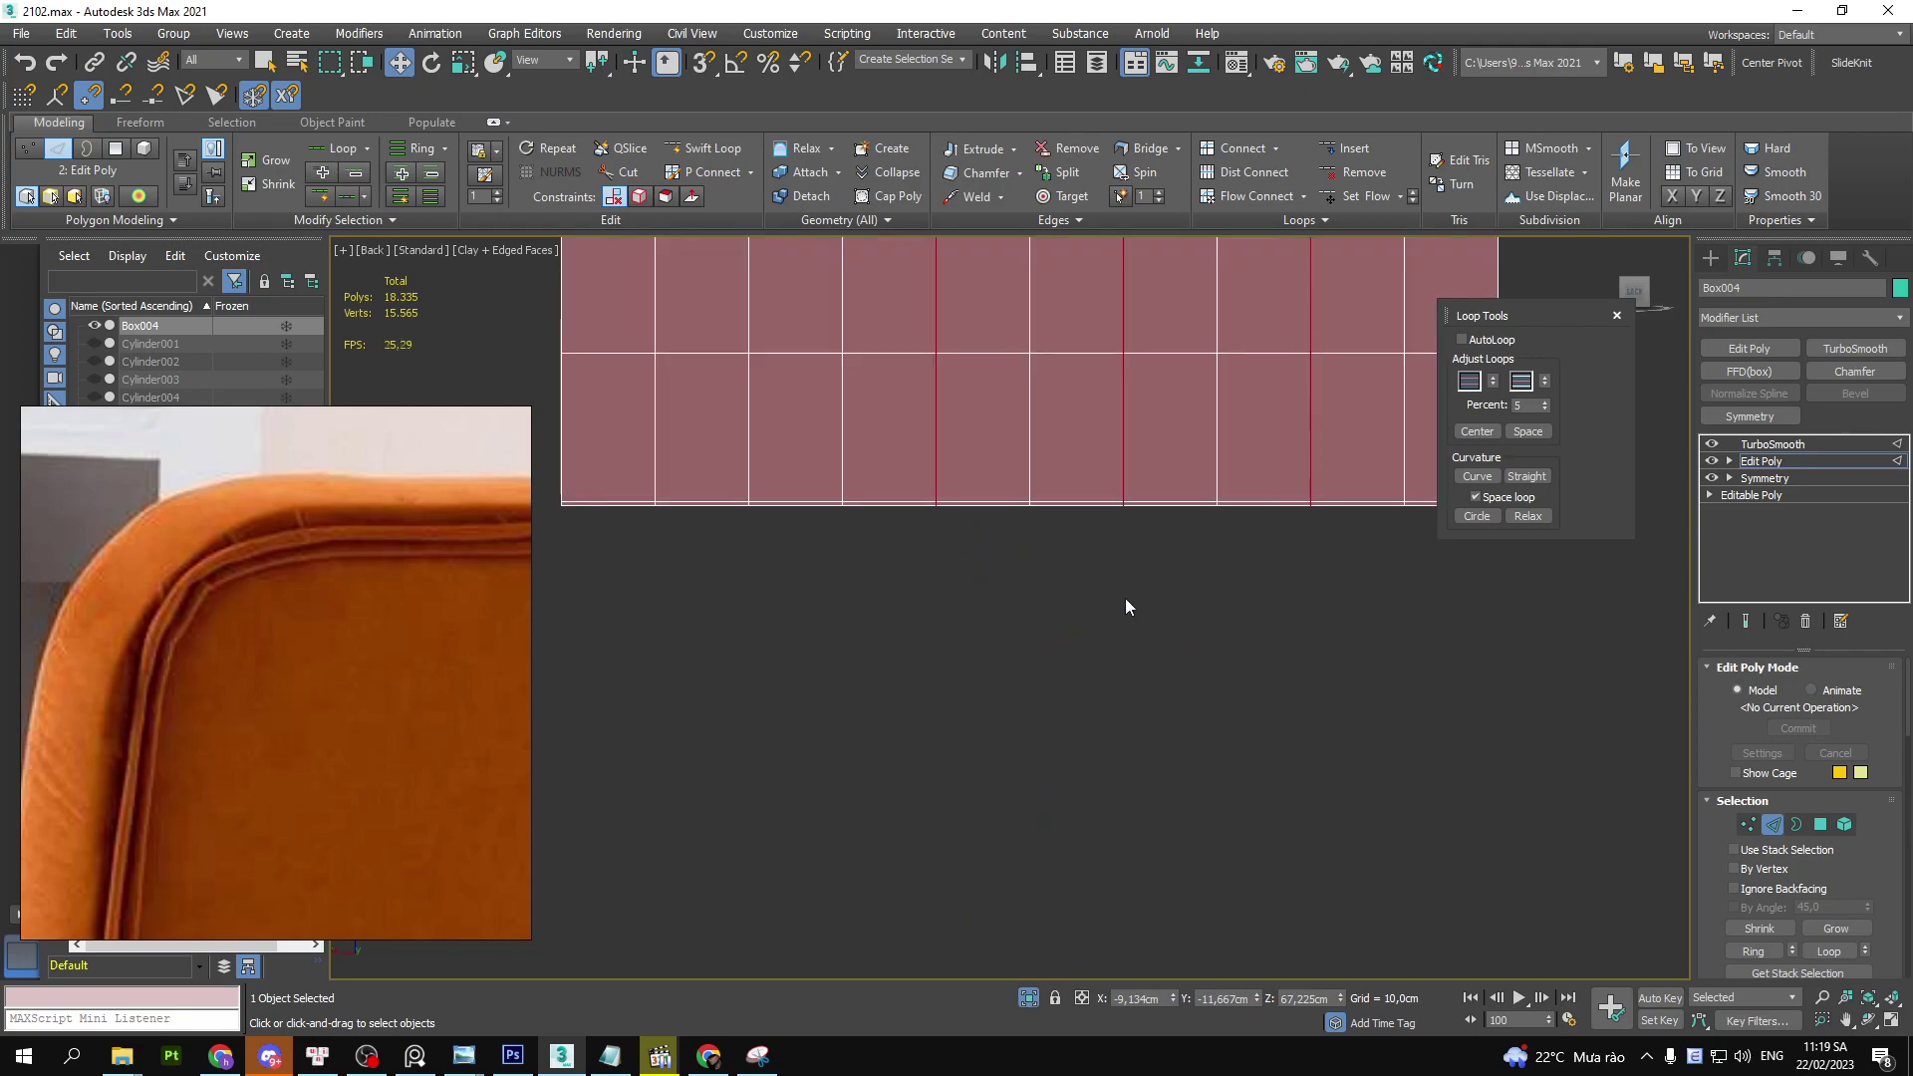
pyautogui.scroll(-5, 1125, 606)
pyautogui.scroll(2, 1012, 493)
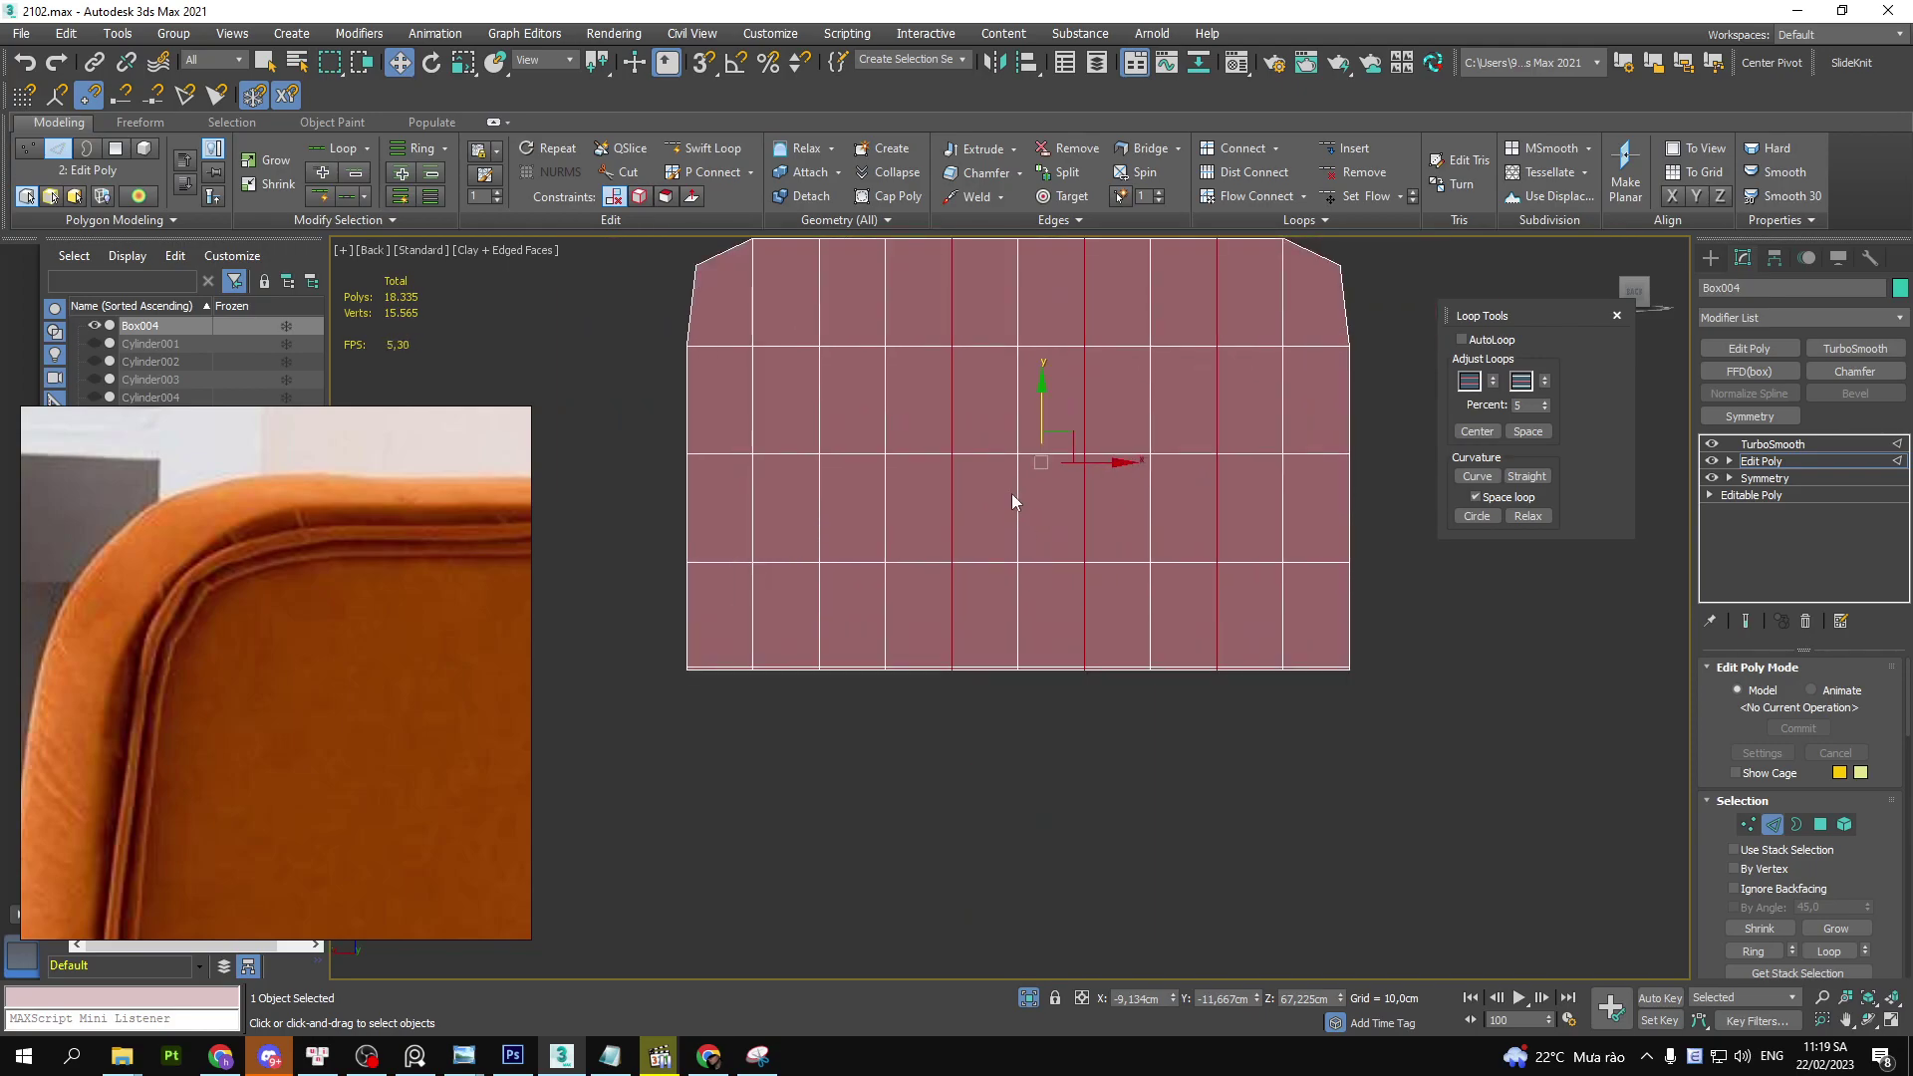
# - Add one vertical edge and deselect the extra top and lower edge segments
pyautogui.keyDown('ctrl'); pyautogui.click(936, 493); pyautogui.keyUp('ctrl')
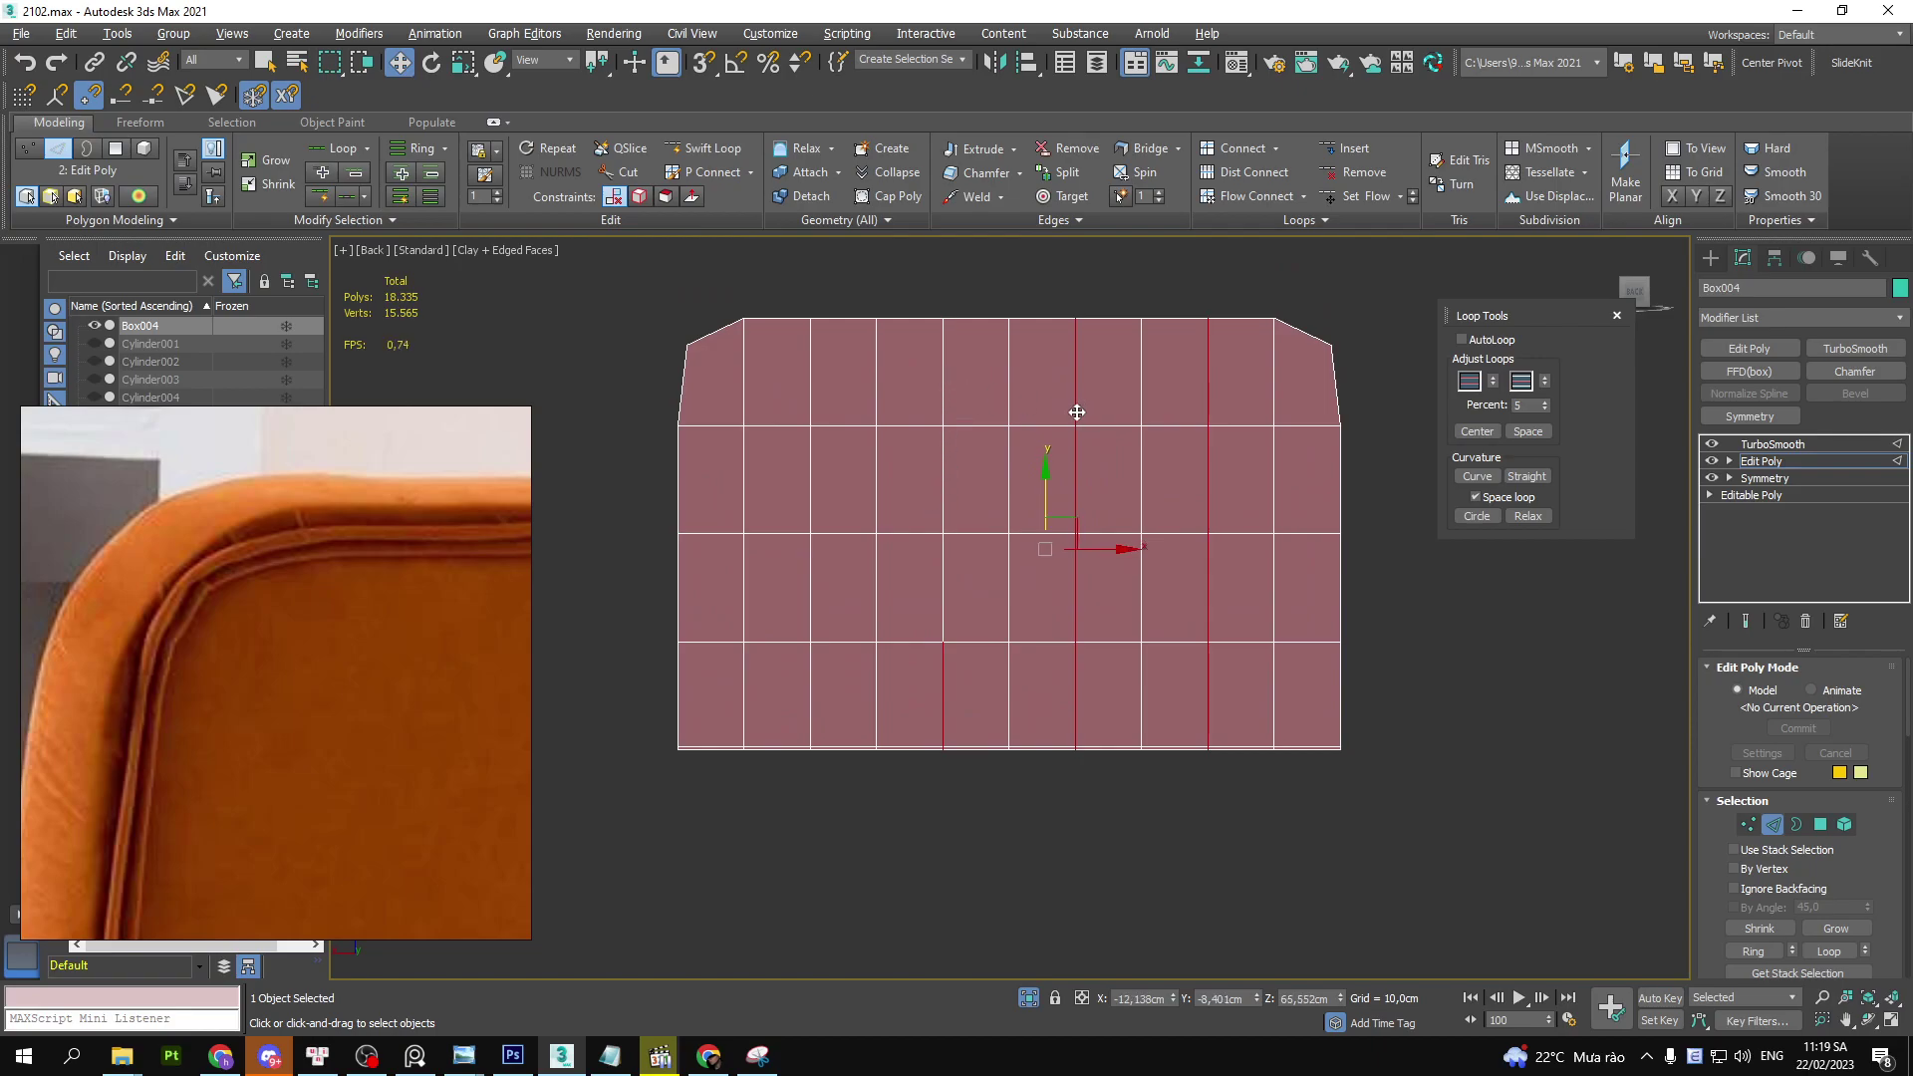
pyautogui.keyDown('alt'); pyautogui.click(1077, 412); pyautogui.keyUp('alt')
pyautogui.keyDown('alt'); pyautogui.click(1208, 409); pyautogui.keyUp('alt')
pyautogui.keyDown('alt'); pyautogui.click(1207, 458); pyautogui.keyUp('alt')
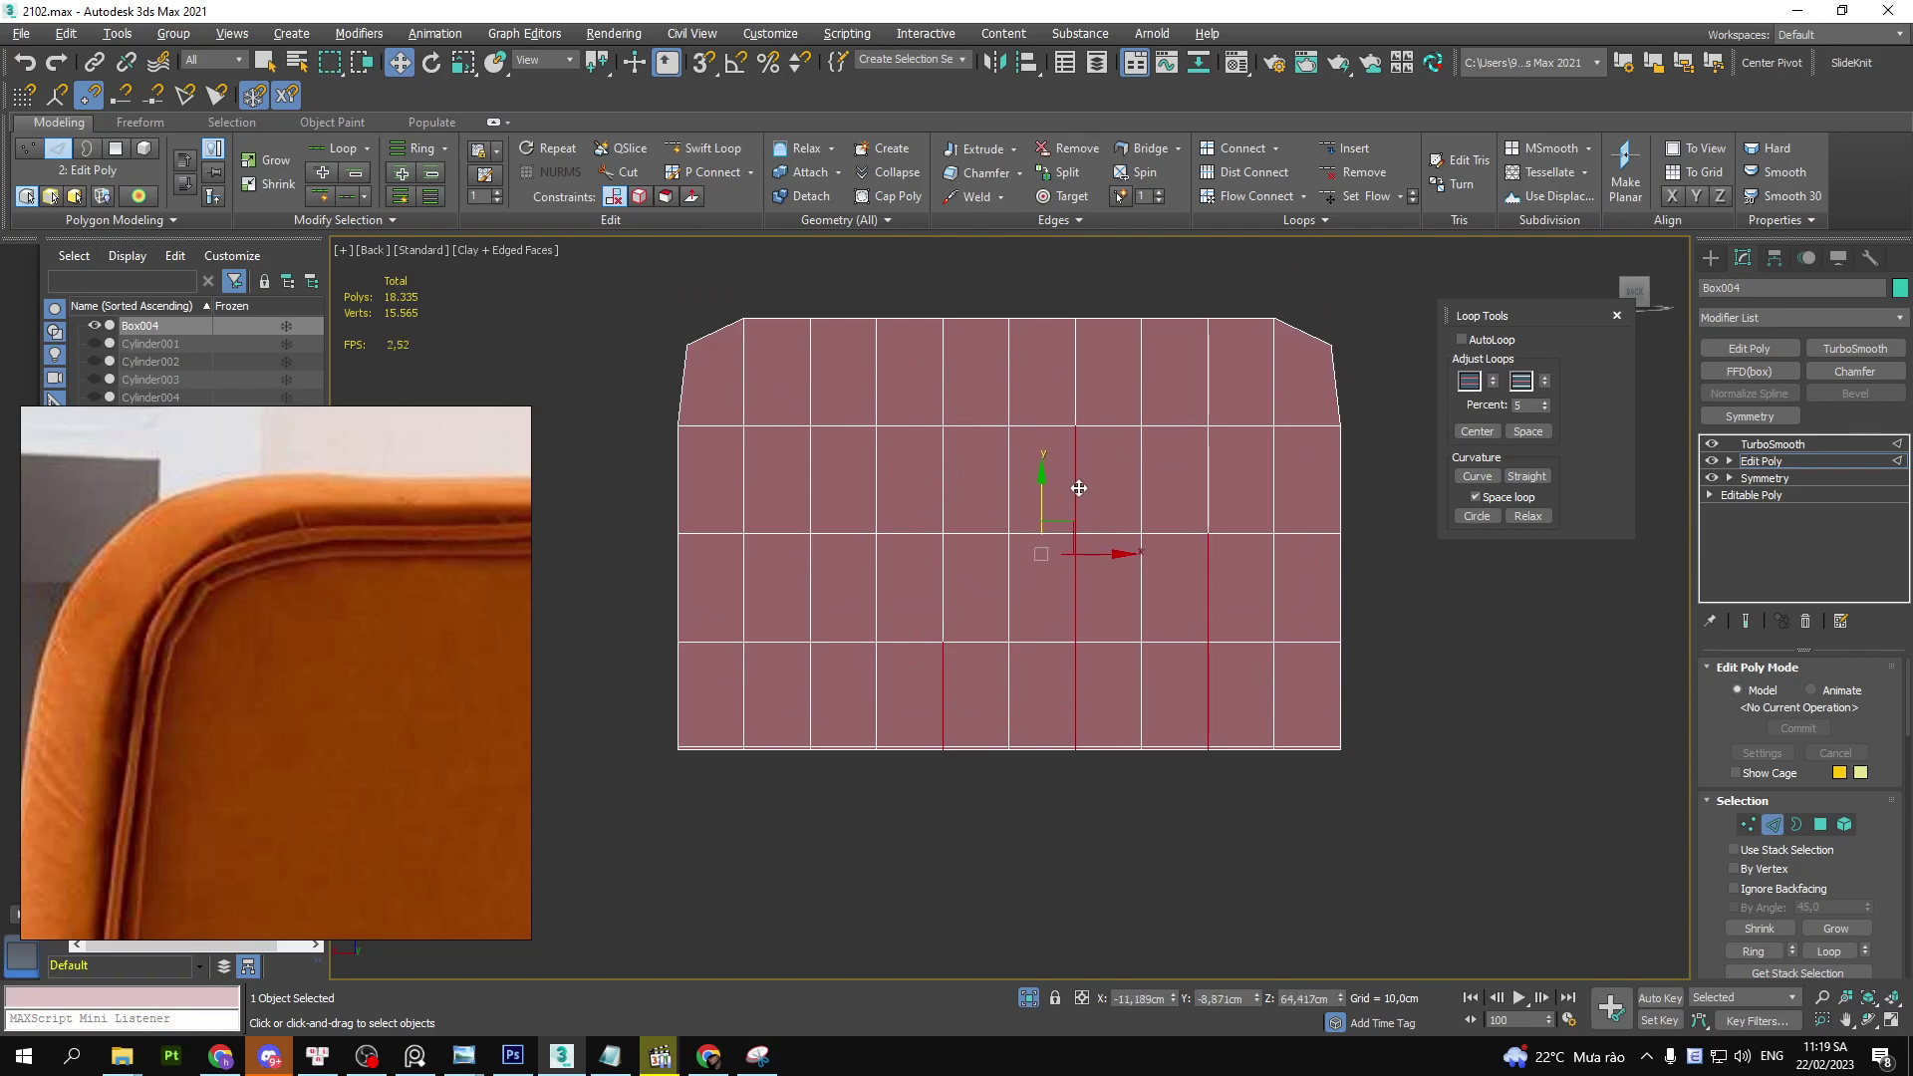
pyautogui.keyDown('alt'); pyautogui.click(1207, 598); pyautogui.keyUp('alt')
pyautogui.keyDown('alt'); pyautogui.click(1207, 683); pyautogui.keyUp('alt')
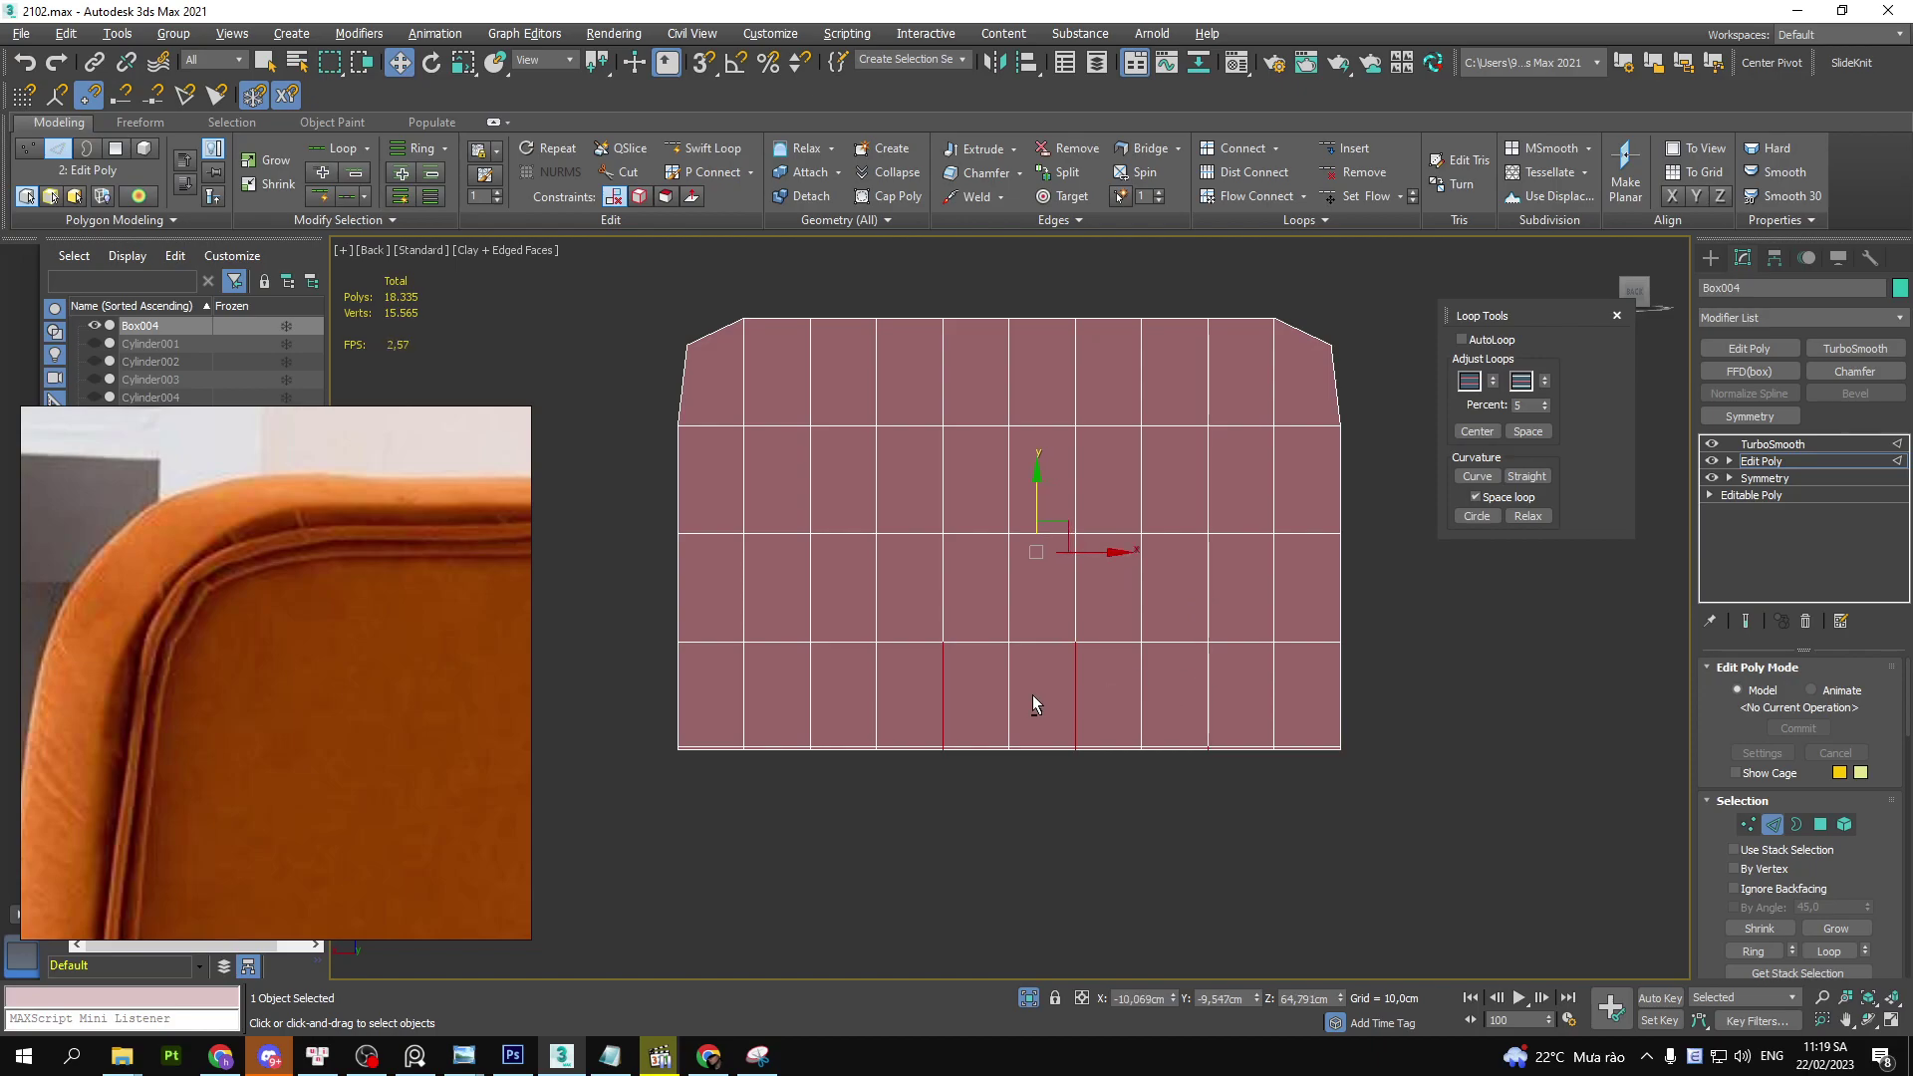
pyautogui.keyDown('alt'); pyautogui.click(1075, 687); pyautogui.keyUp('alt')
pyautogui.keyDown('alt'); pyautogui.click(942, 693); pyautogui.keyUp('alt')
# - Frame the panel in Front view and browse the chair reference photos
pyautogui.press('f')
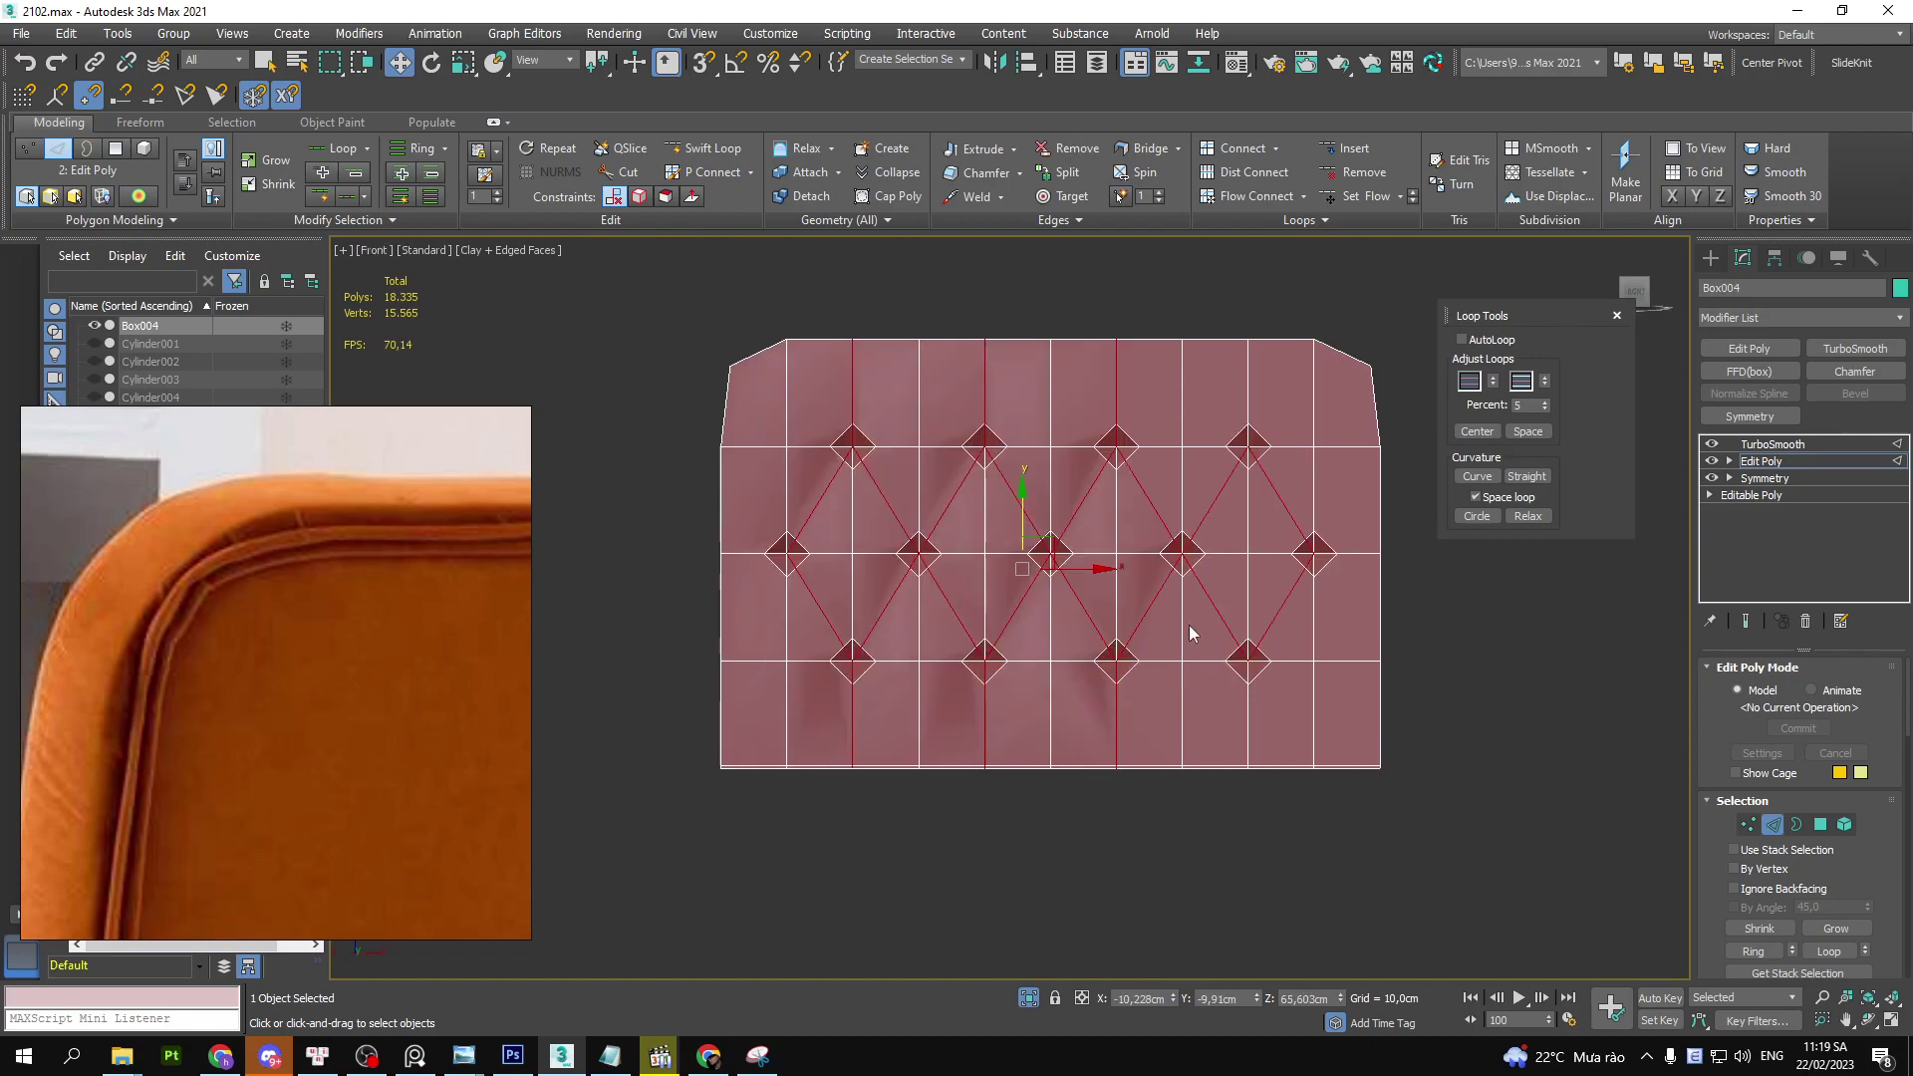
pyautogui.scroll(2, 823, 604)
pyautogui.scroll(-2, 823, 603)
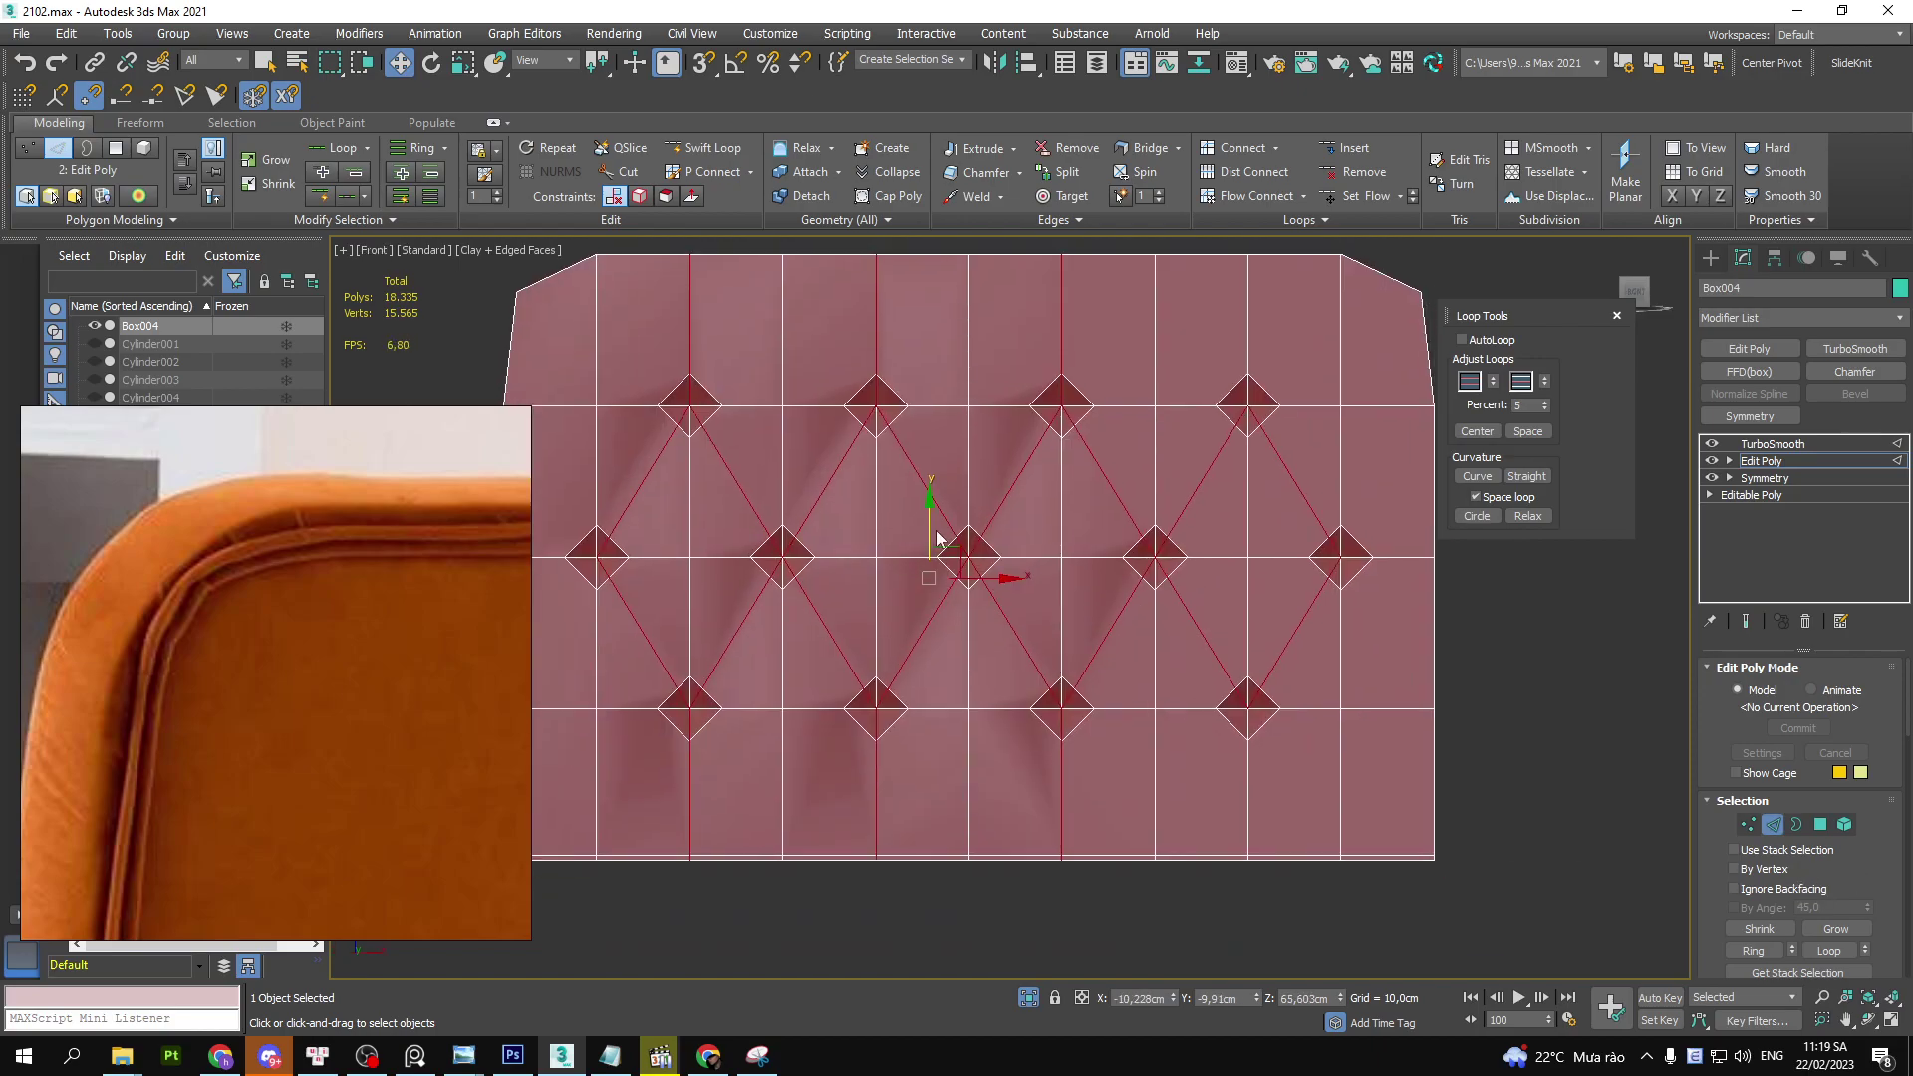
pyautogui.moveTo(887, 578)
pyautogui.mouseDown(button='middle')
pyautogui.moveTo(1040, 560)
pyautogui.moveTo(1019, 557)
pyautogui.mouseUp(button='middle')
pyautogui.scroll(-2, 279, 692)
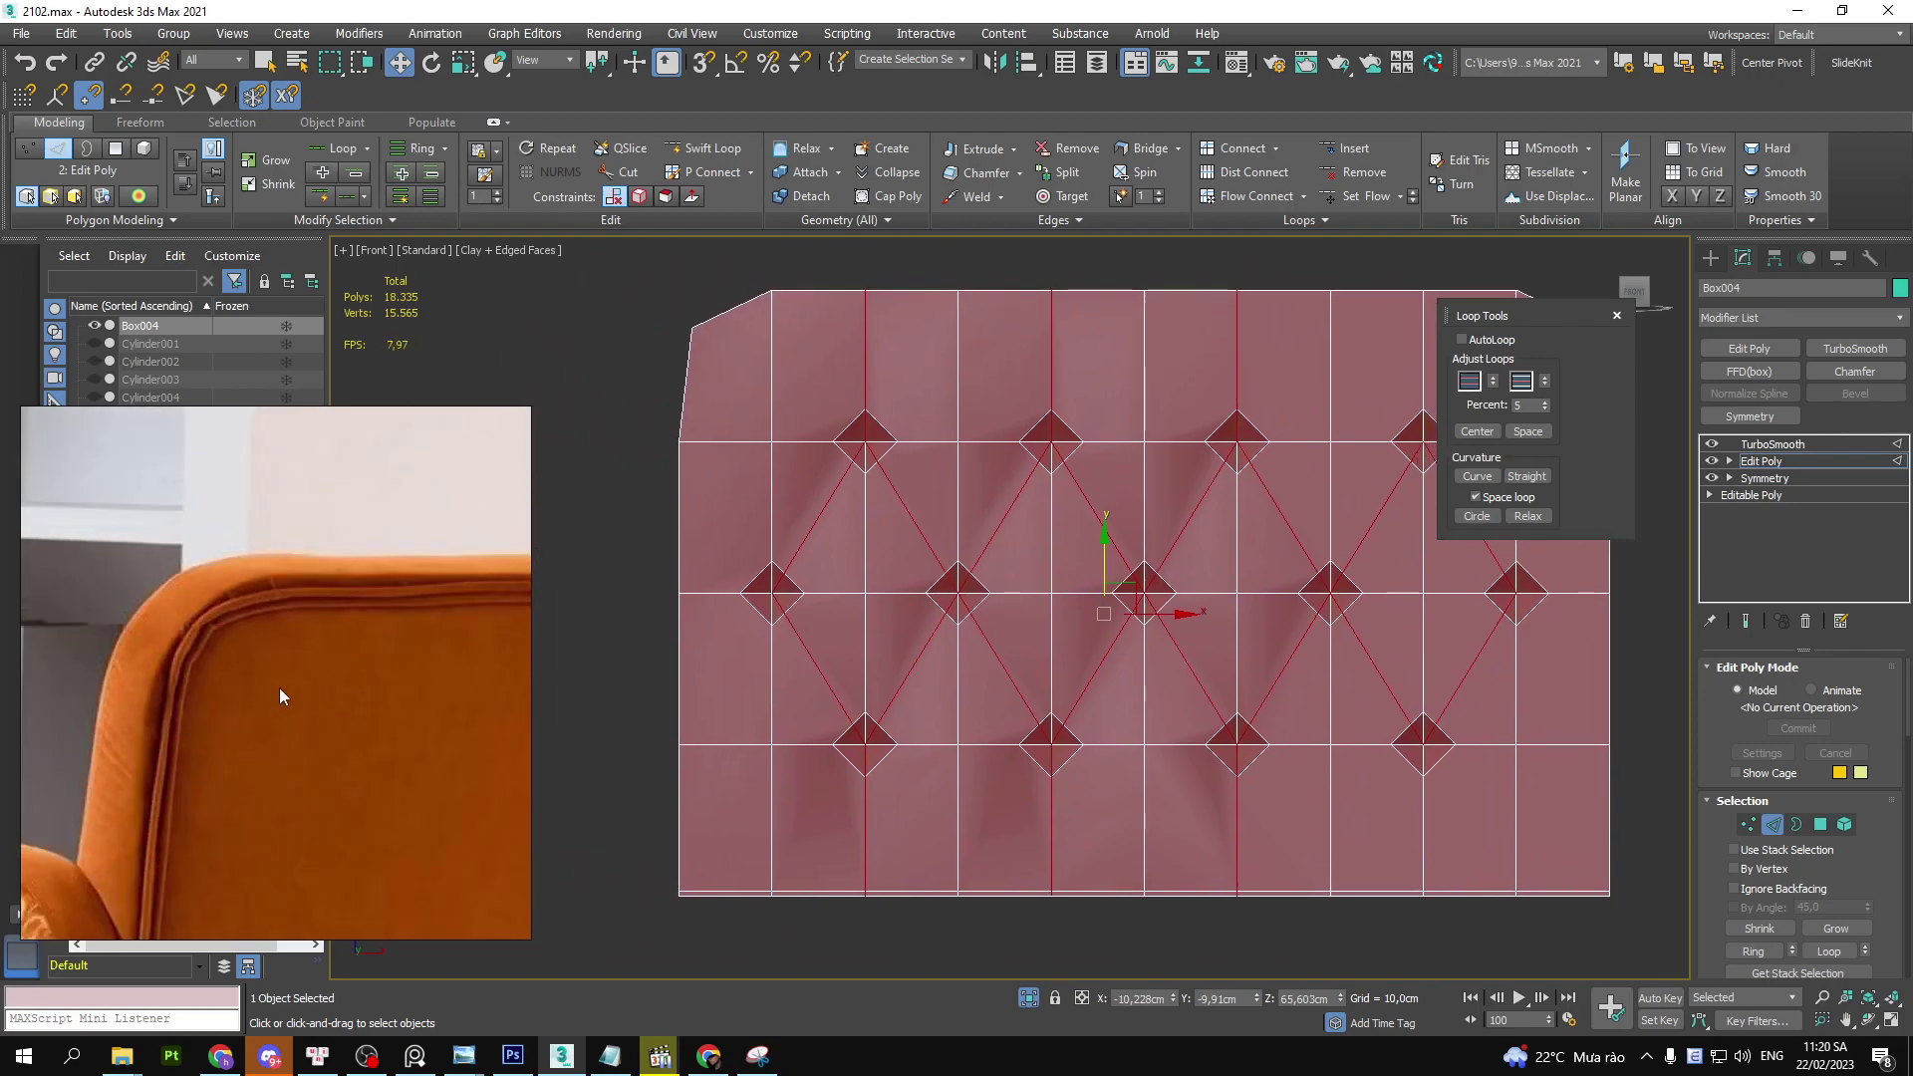
pyautogui.scroll(-2, 249, 712)
pyautogui.scroll(-2, 298, 718)
pyautogui.moveTo(319, 711); pyautogui.dragTo(150, 697, button='middle')
pyautogui.moveTo(358, 598); pyautogui.dragTo(359, 572, button='middle')
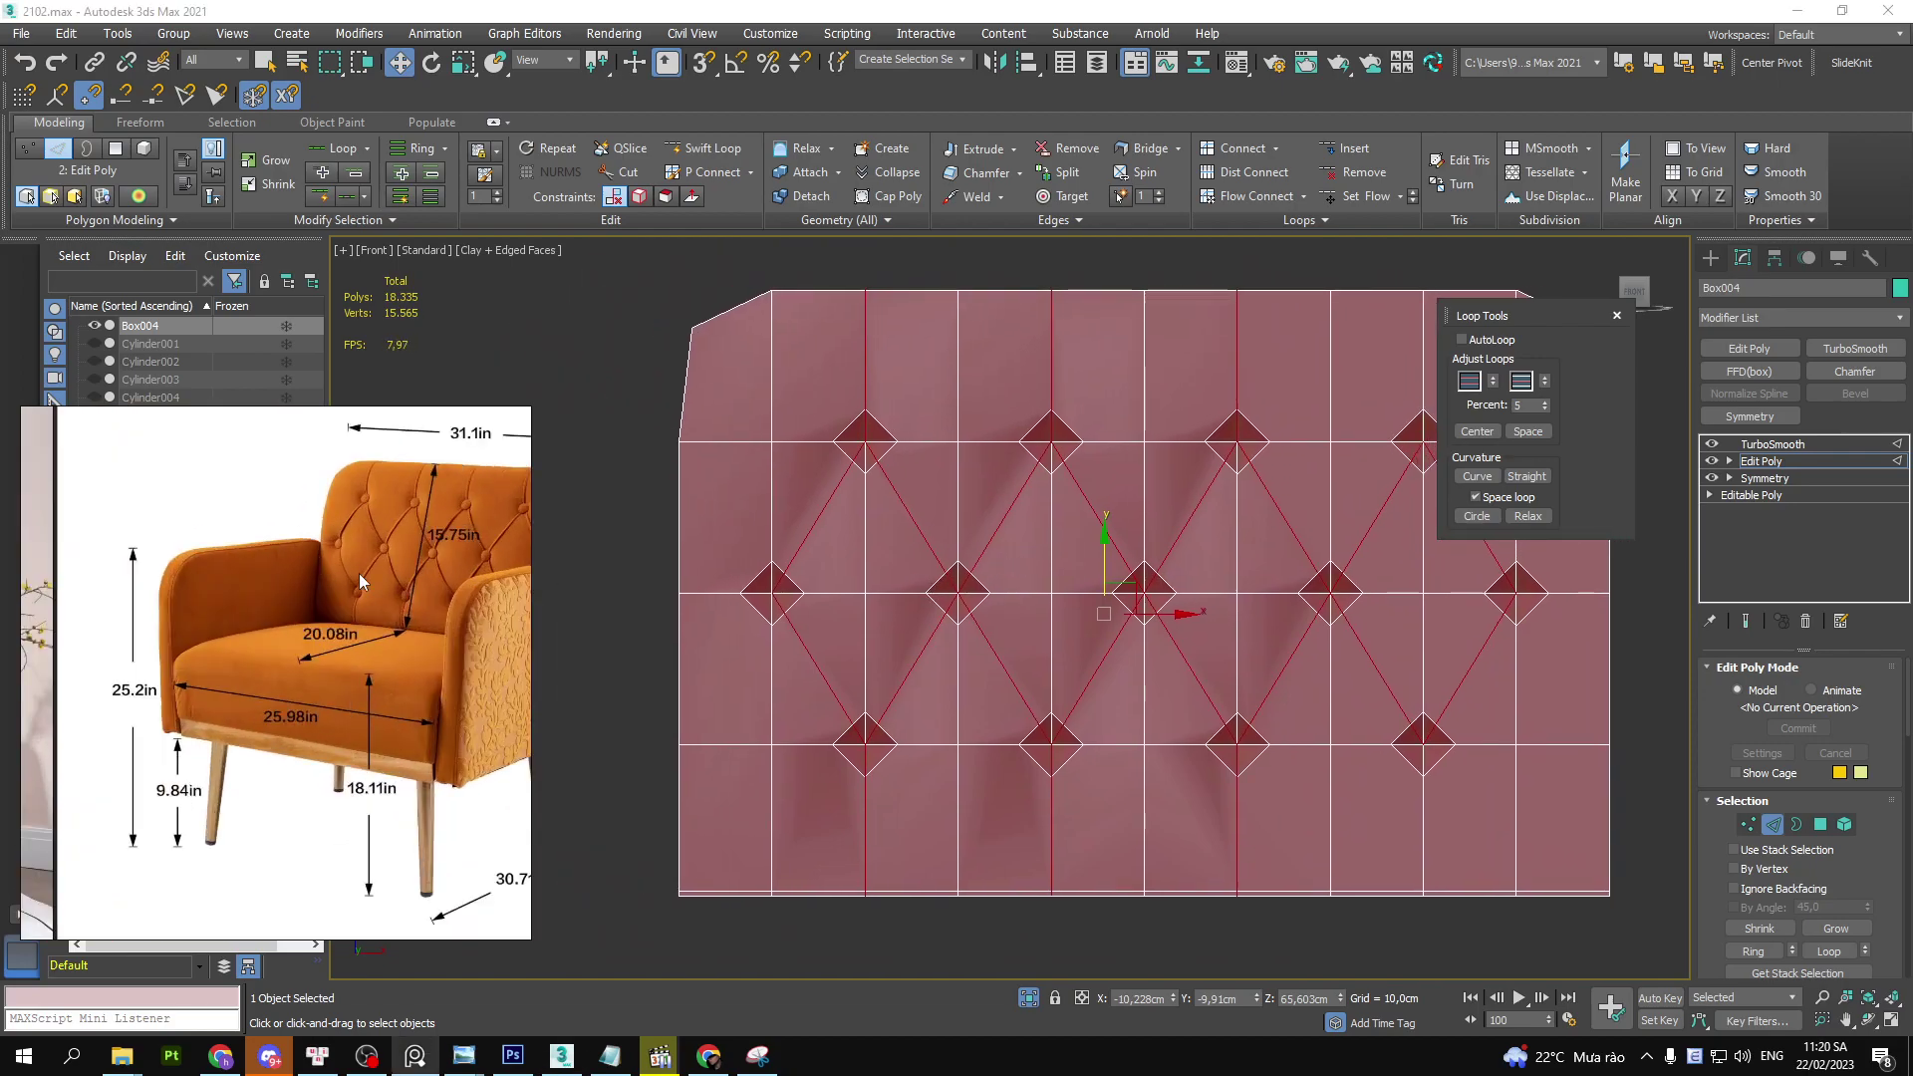
pyautogui.scroll(-3, 358, 572)
pyautogui.scroll(3, 275, 613)
pyautogui.scroll(3, 275, 606)
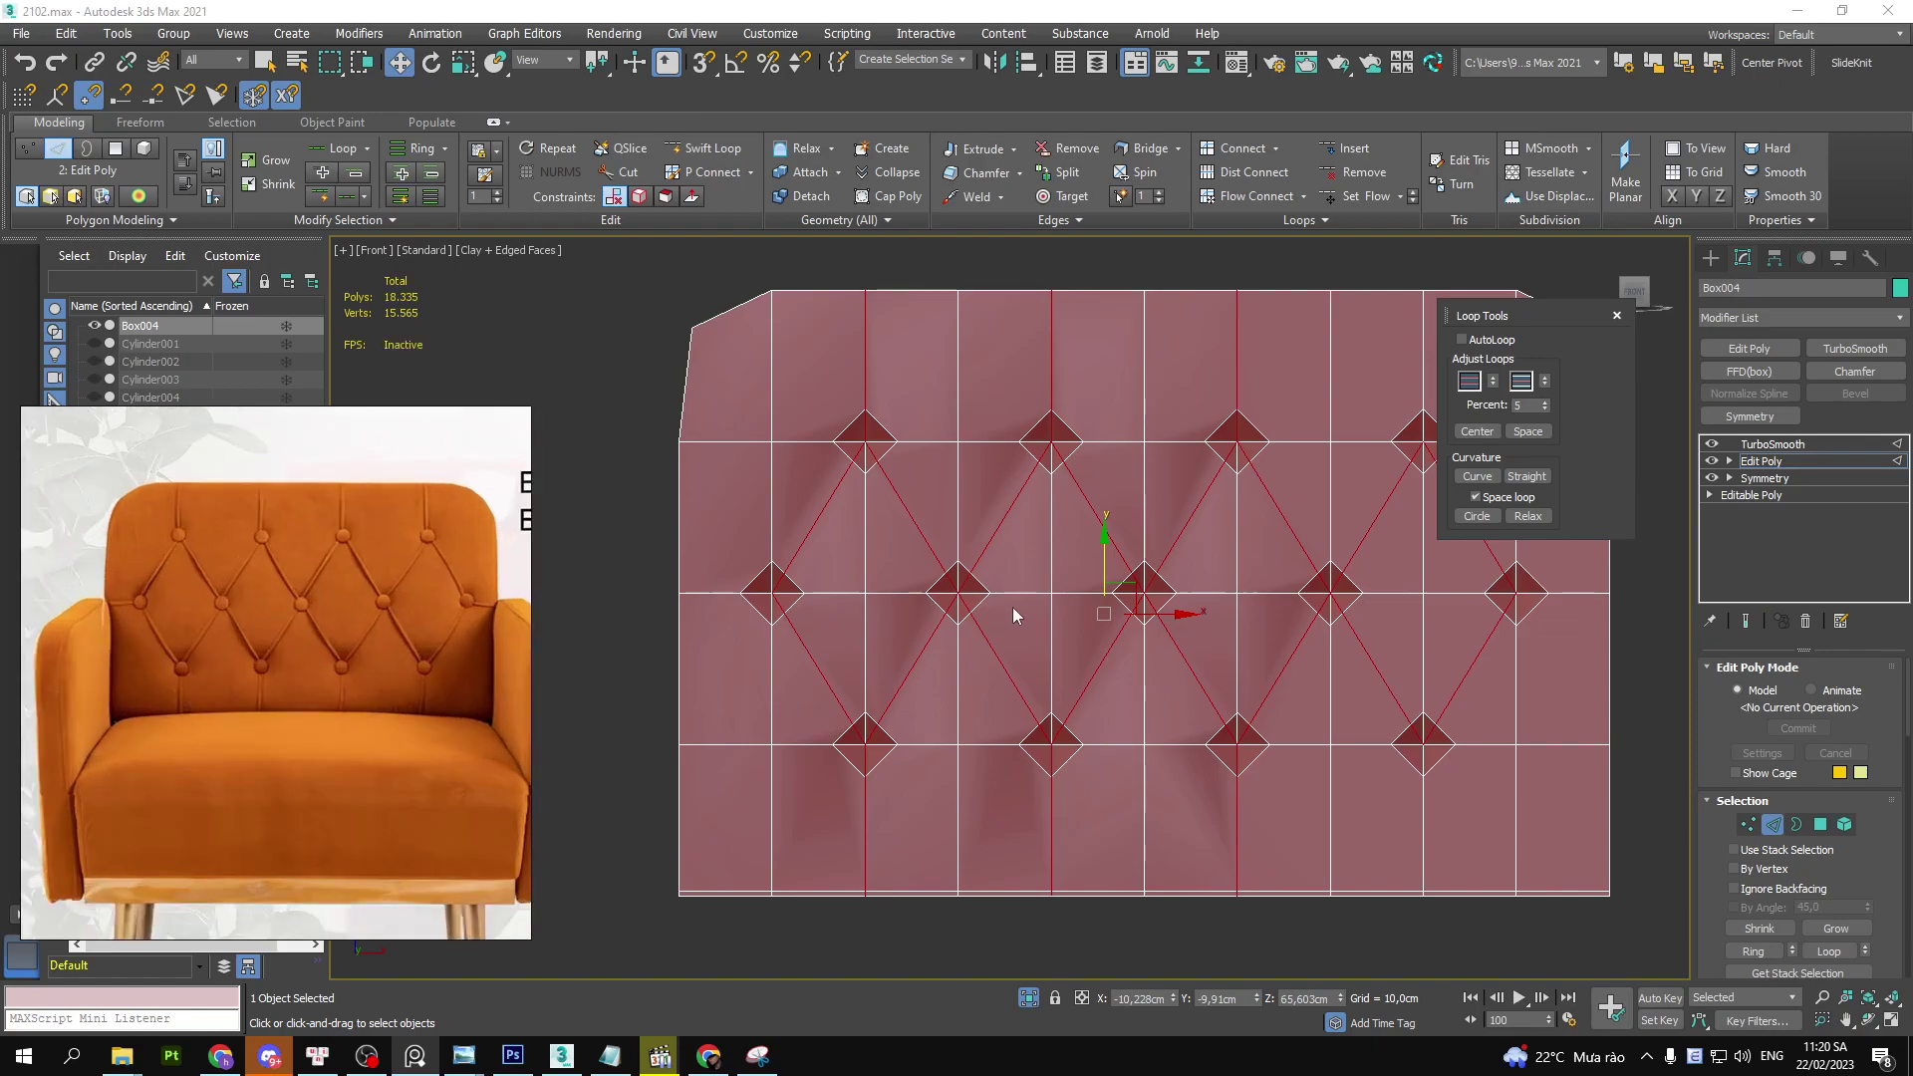
# - Add the horizontal middle edge loop to the selection and check it at an angle
pyautogui.keyDown('ctrl'); pyautogui.doubleClick(712, 595); pyautogui.keyUp('ctrl')
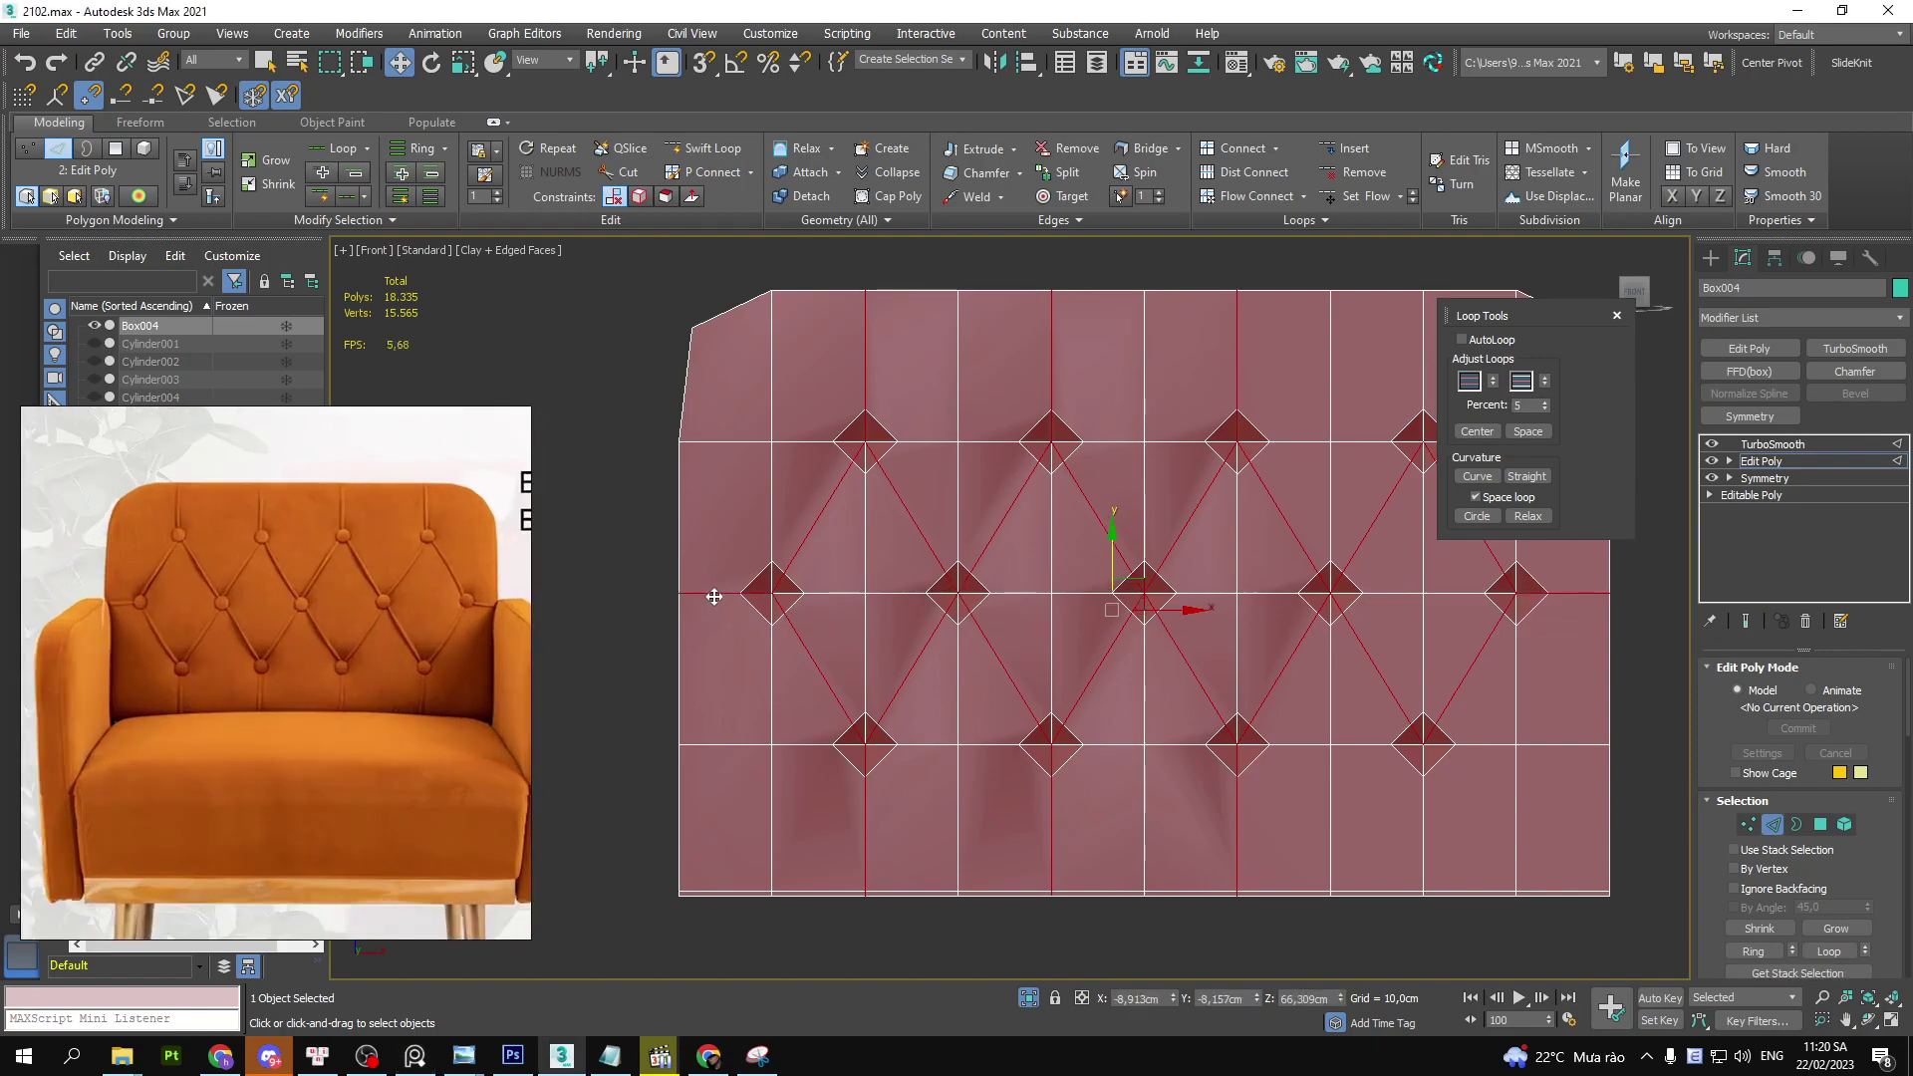
pyautogui.scroll(1, 742, 594)
pyautogui.scroll(2, 741, 594)
pyautogui.scroll(-3, 741, 595)
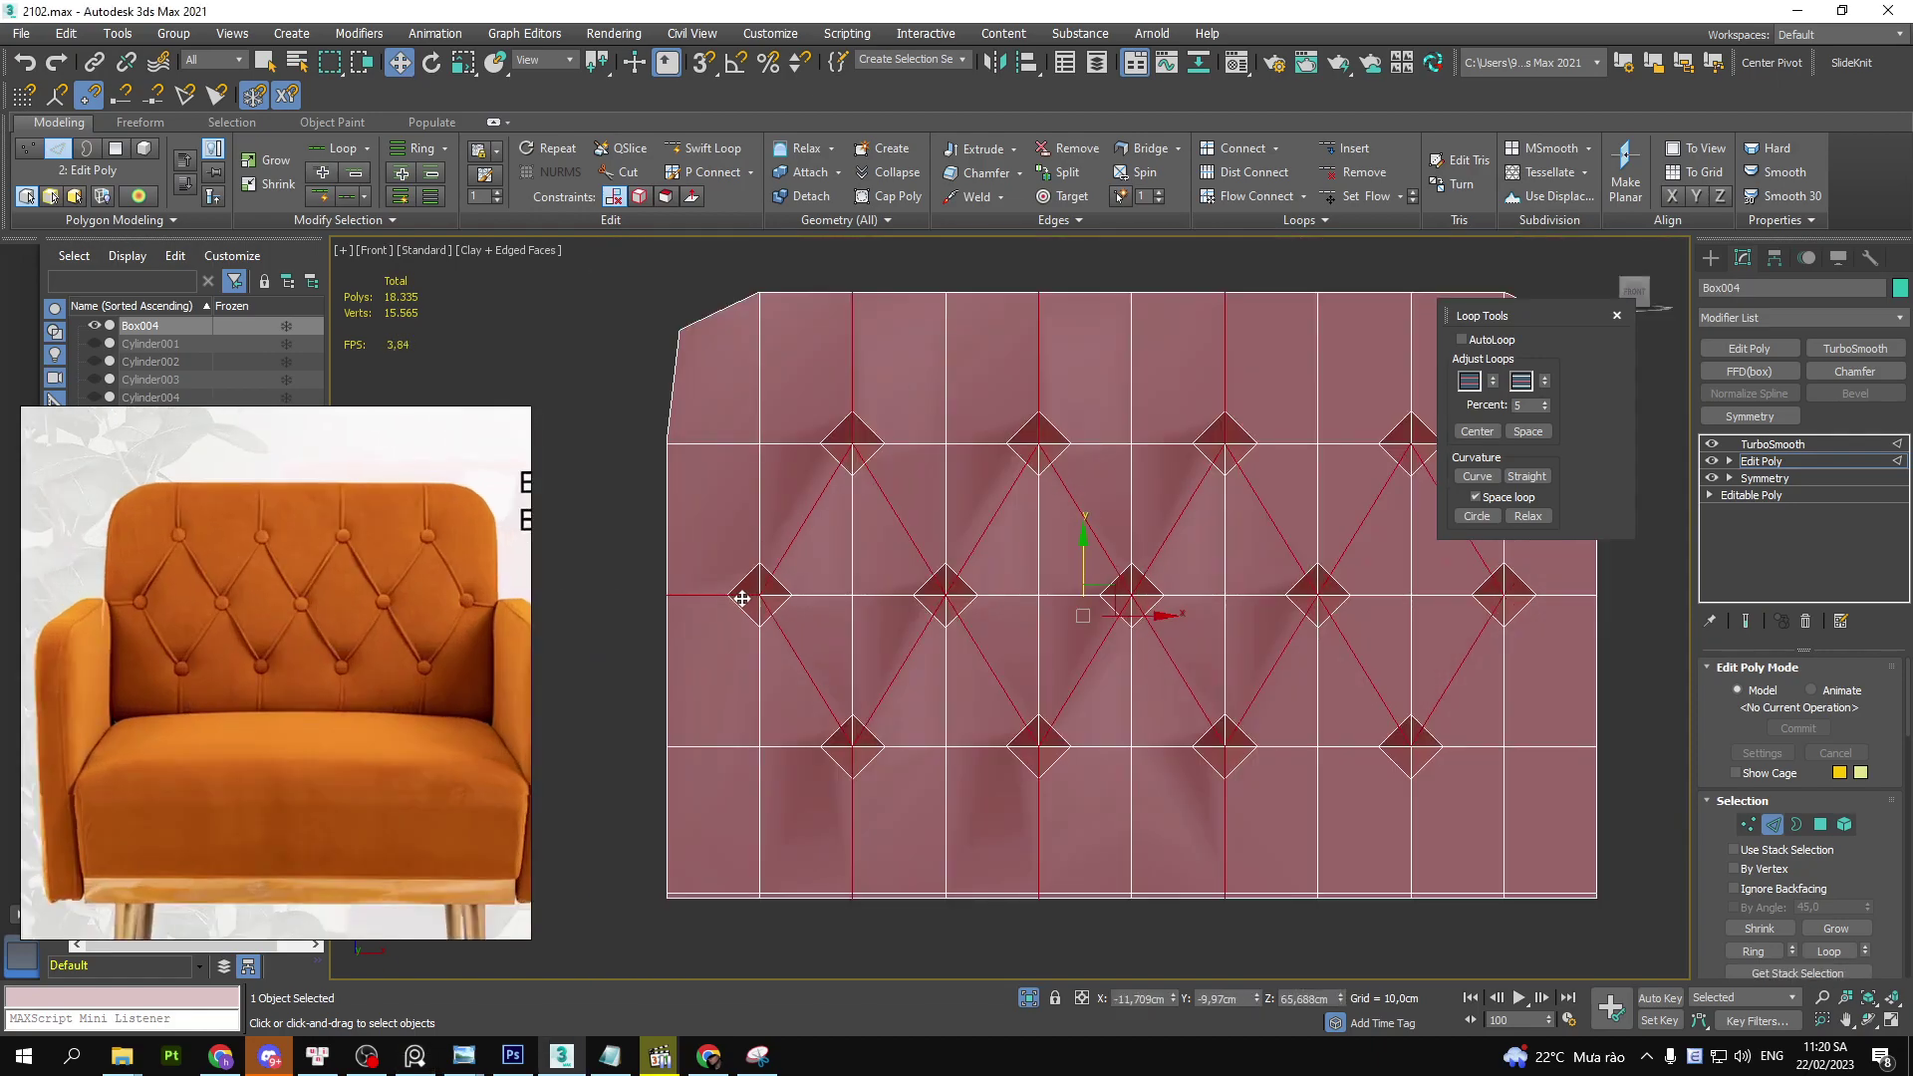
pyautogui.scroll(3, 743, 598)
pyautogui.scroll(-2, 742, 598)
pyautogui.scroll(-2, 757, 597)
pyautogui.keyDown('alt'); pyautogui.moveTo(671, 608); pyautogui.dragTo(936, 677, button='middle'); pyautogui.keyUp('alt')
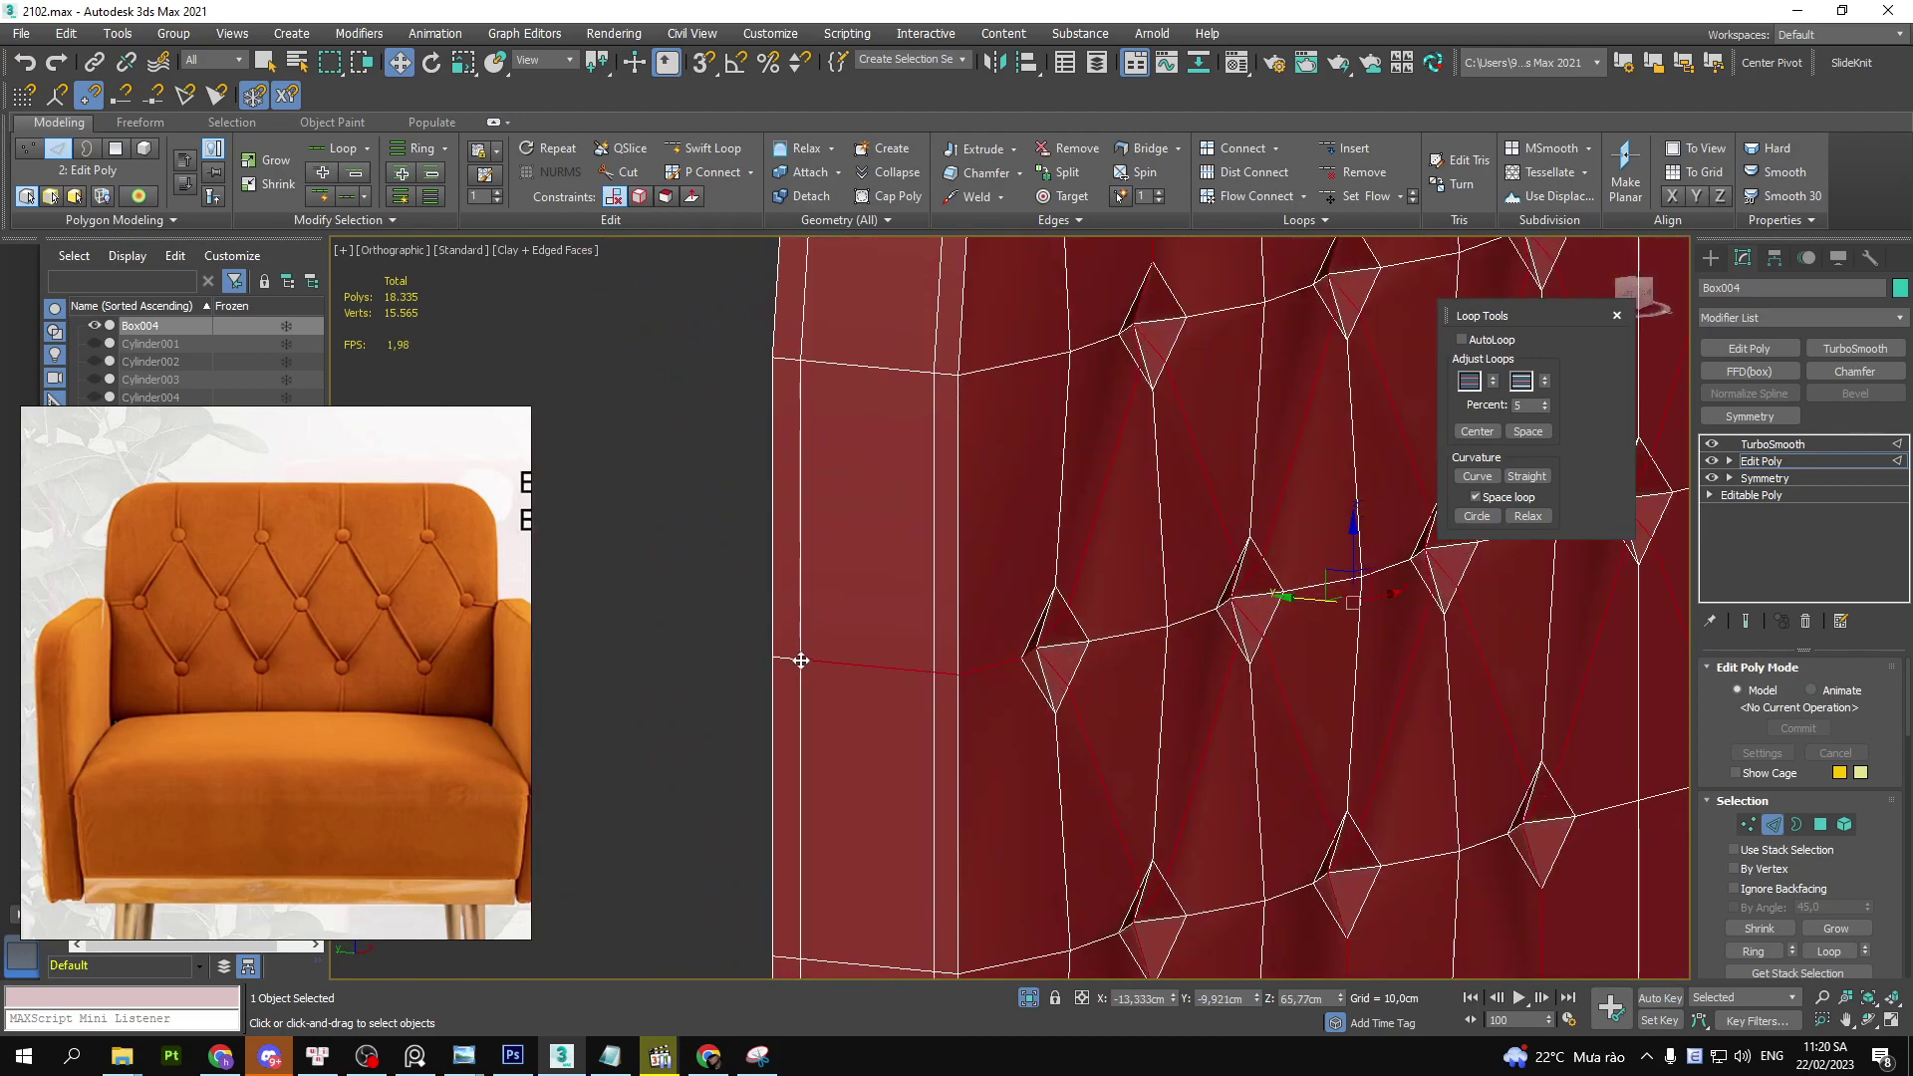
pyautogui.keyDown('alt'); pyautogui.moveTo(1100, 641); pyautogui.dragTo(981, 606, button='middle'); pyautogui.keyUp('alt')
pyautogui.press('f')
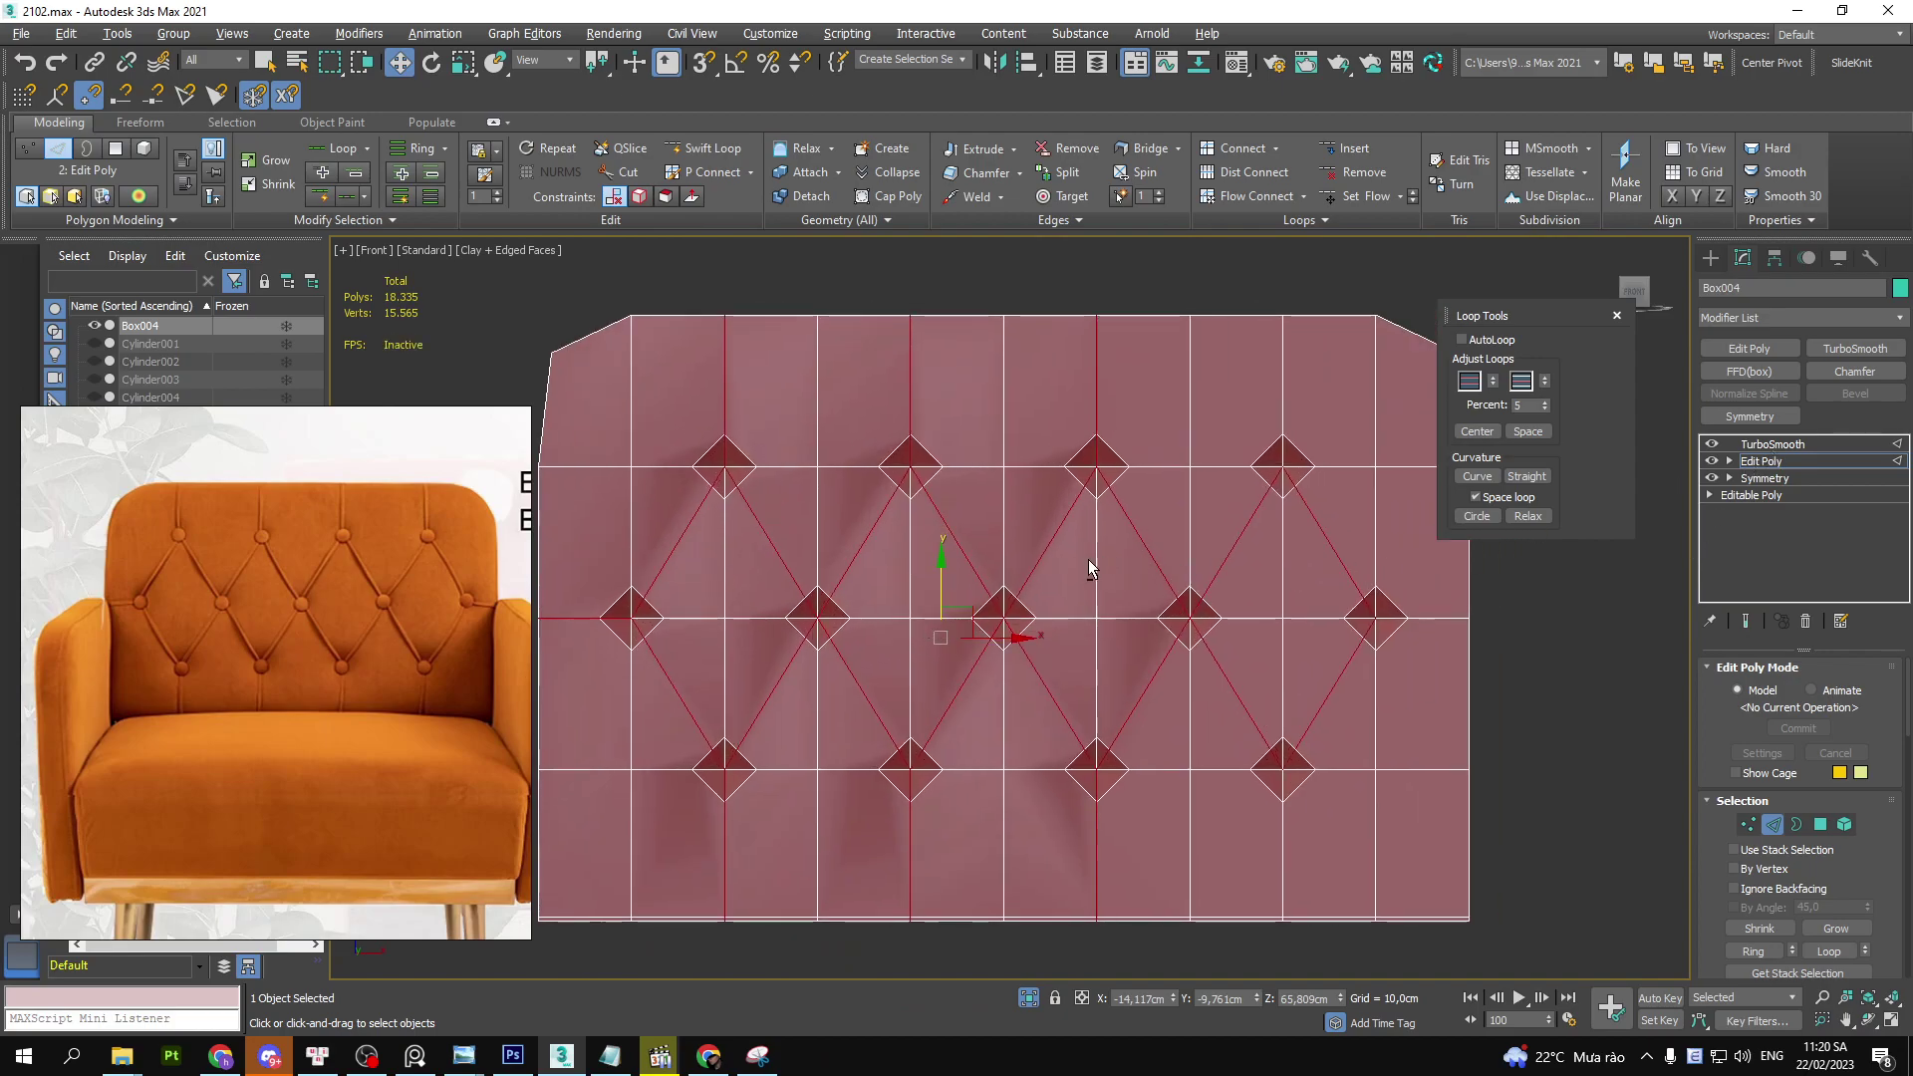
# - Preview the smoothed tufted cushion with face wireframe hidden
pyautogui.hotkey('ctrl', 'e')
pyautogui.press('F4')
pyautogui.moveTo(974, 571)
pyautogui.mouseDown(button='middle')
pyautogui.moveTo(1036, 565)
pyautogui.moveTo(1036, 590)
pyautogui.mouseUp(button='middle')
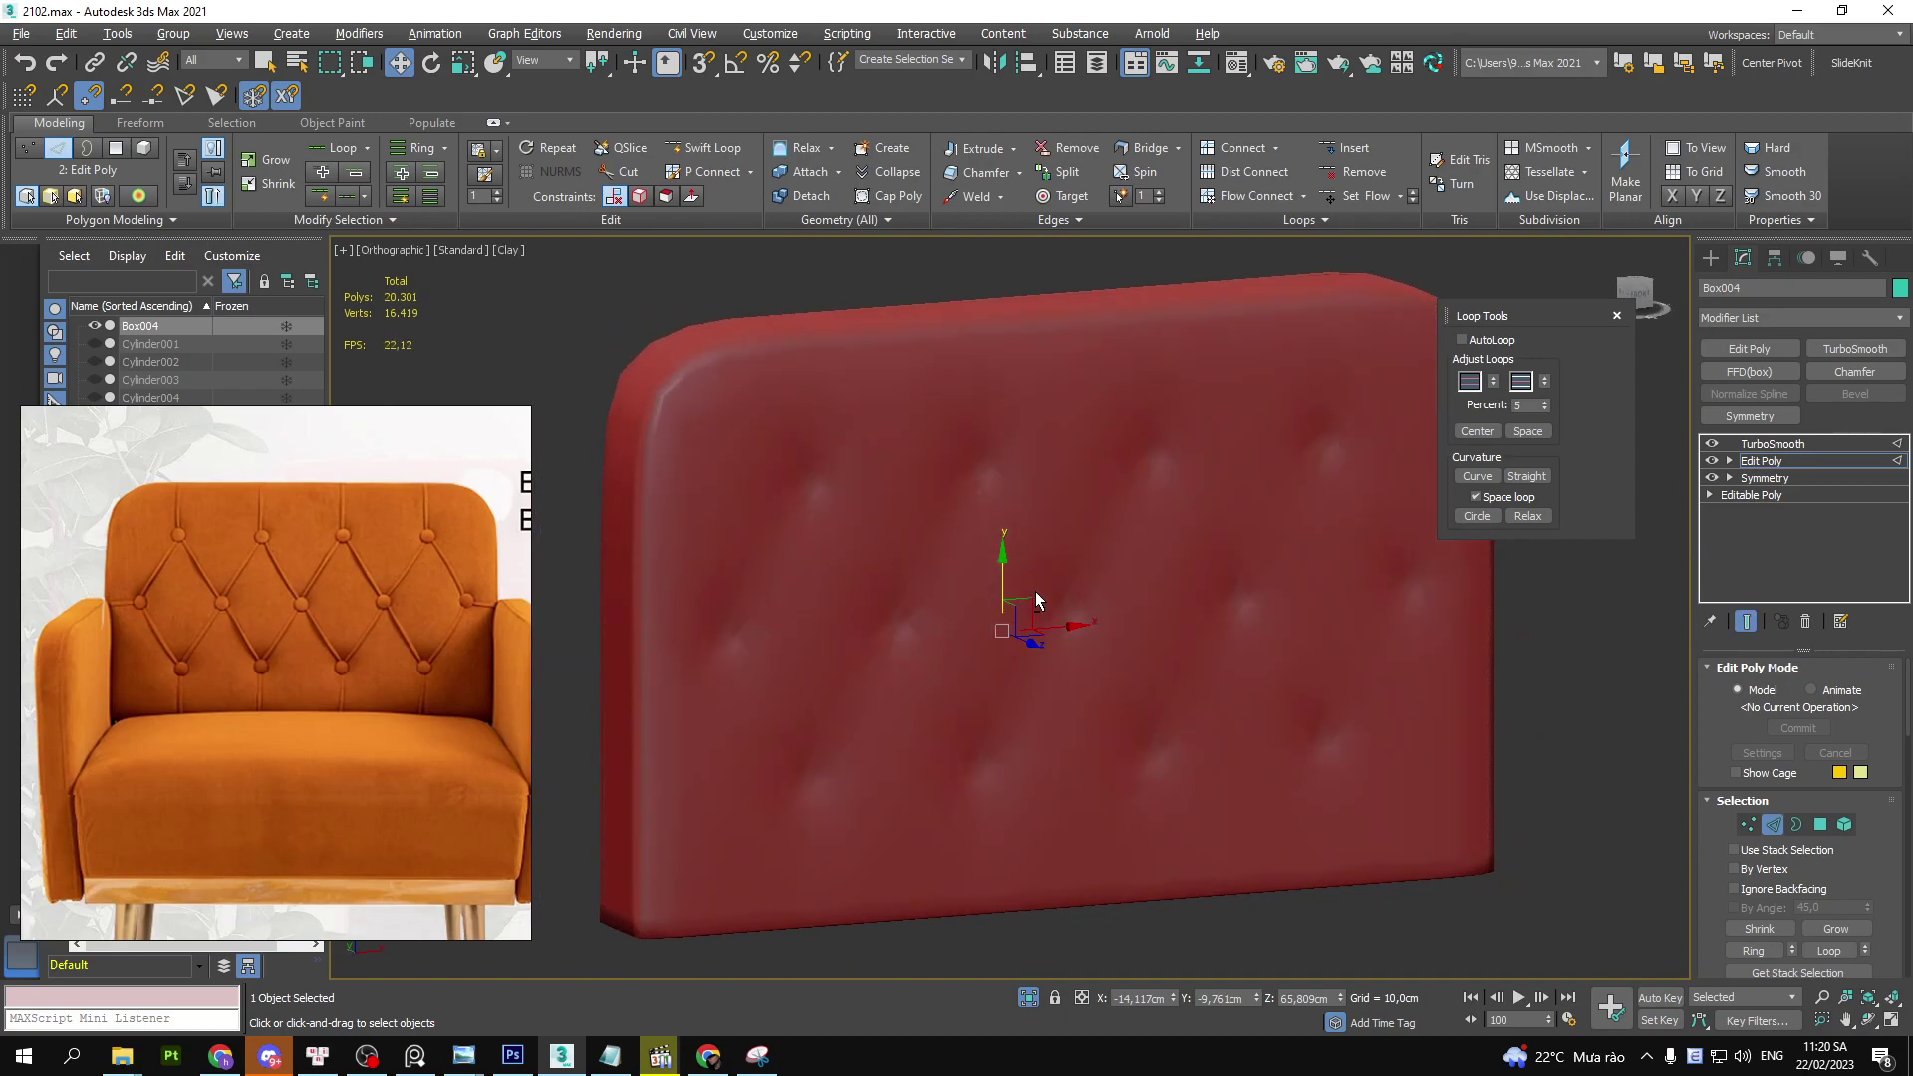
pyautogui.rightClick(974, 559)
pyautogui.click(815, 658)
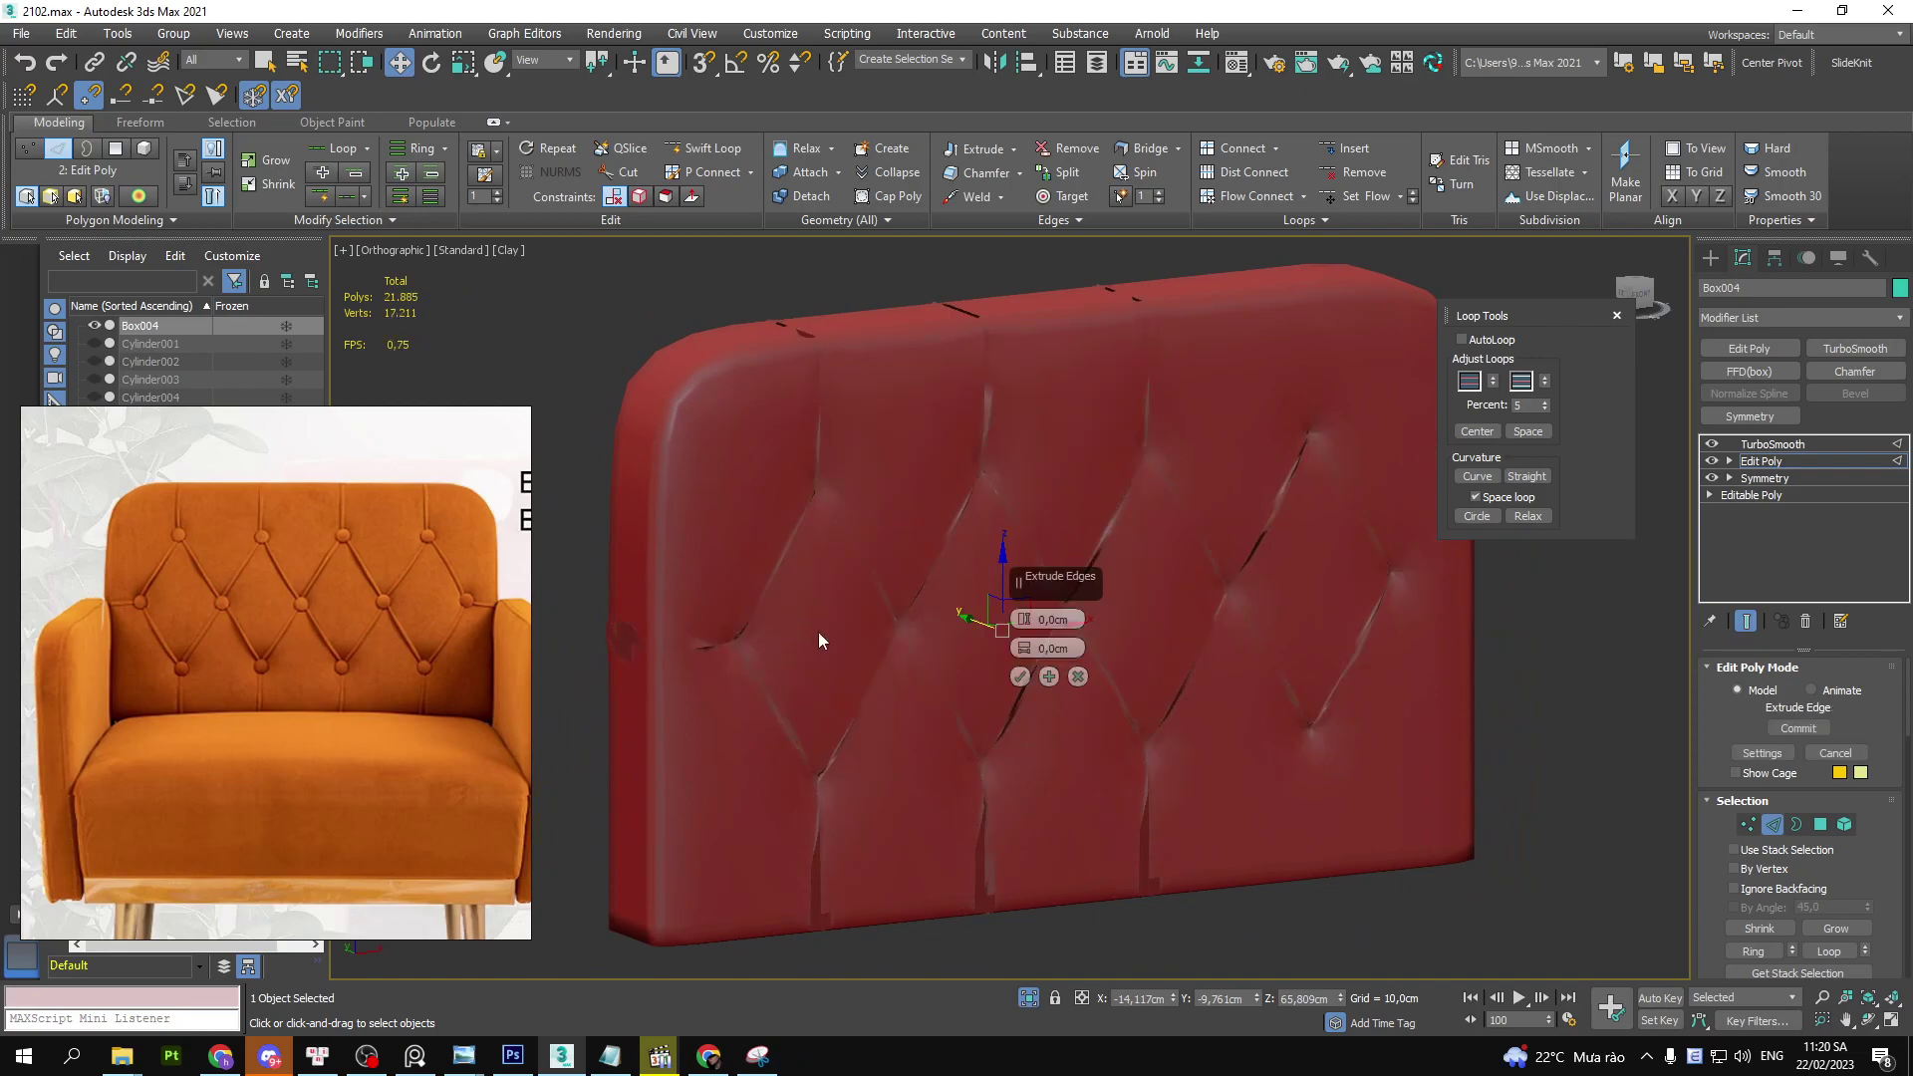
pyautogui.scroll(4, 817, 631)
pyautogui.moveTo(1025, 631); pyautogui.dragTo(1029, 639)
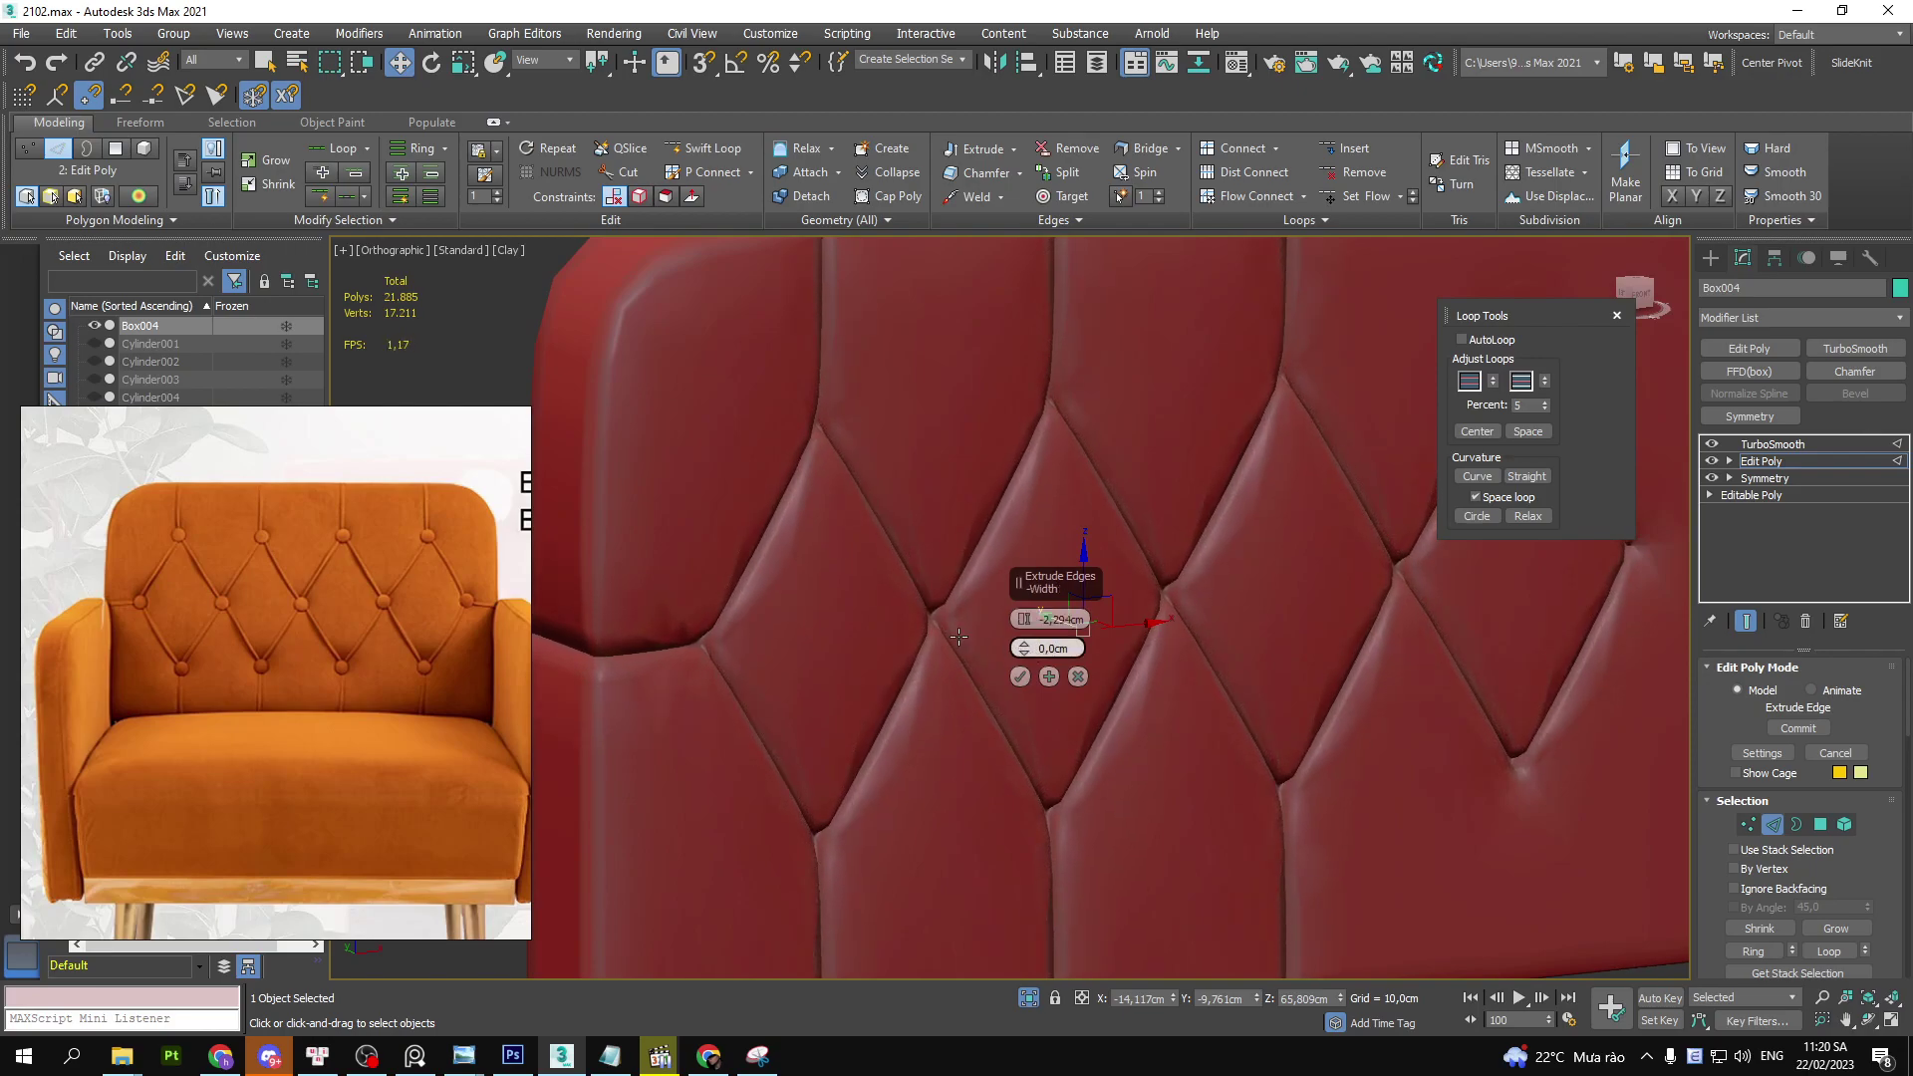
pyautogui.press('f')
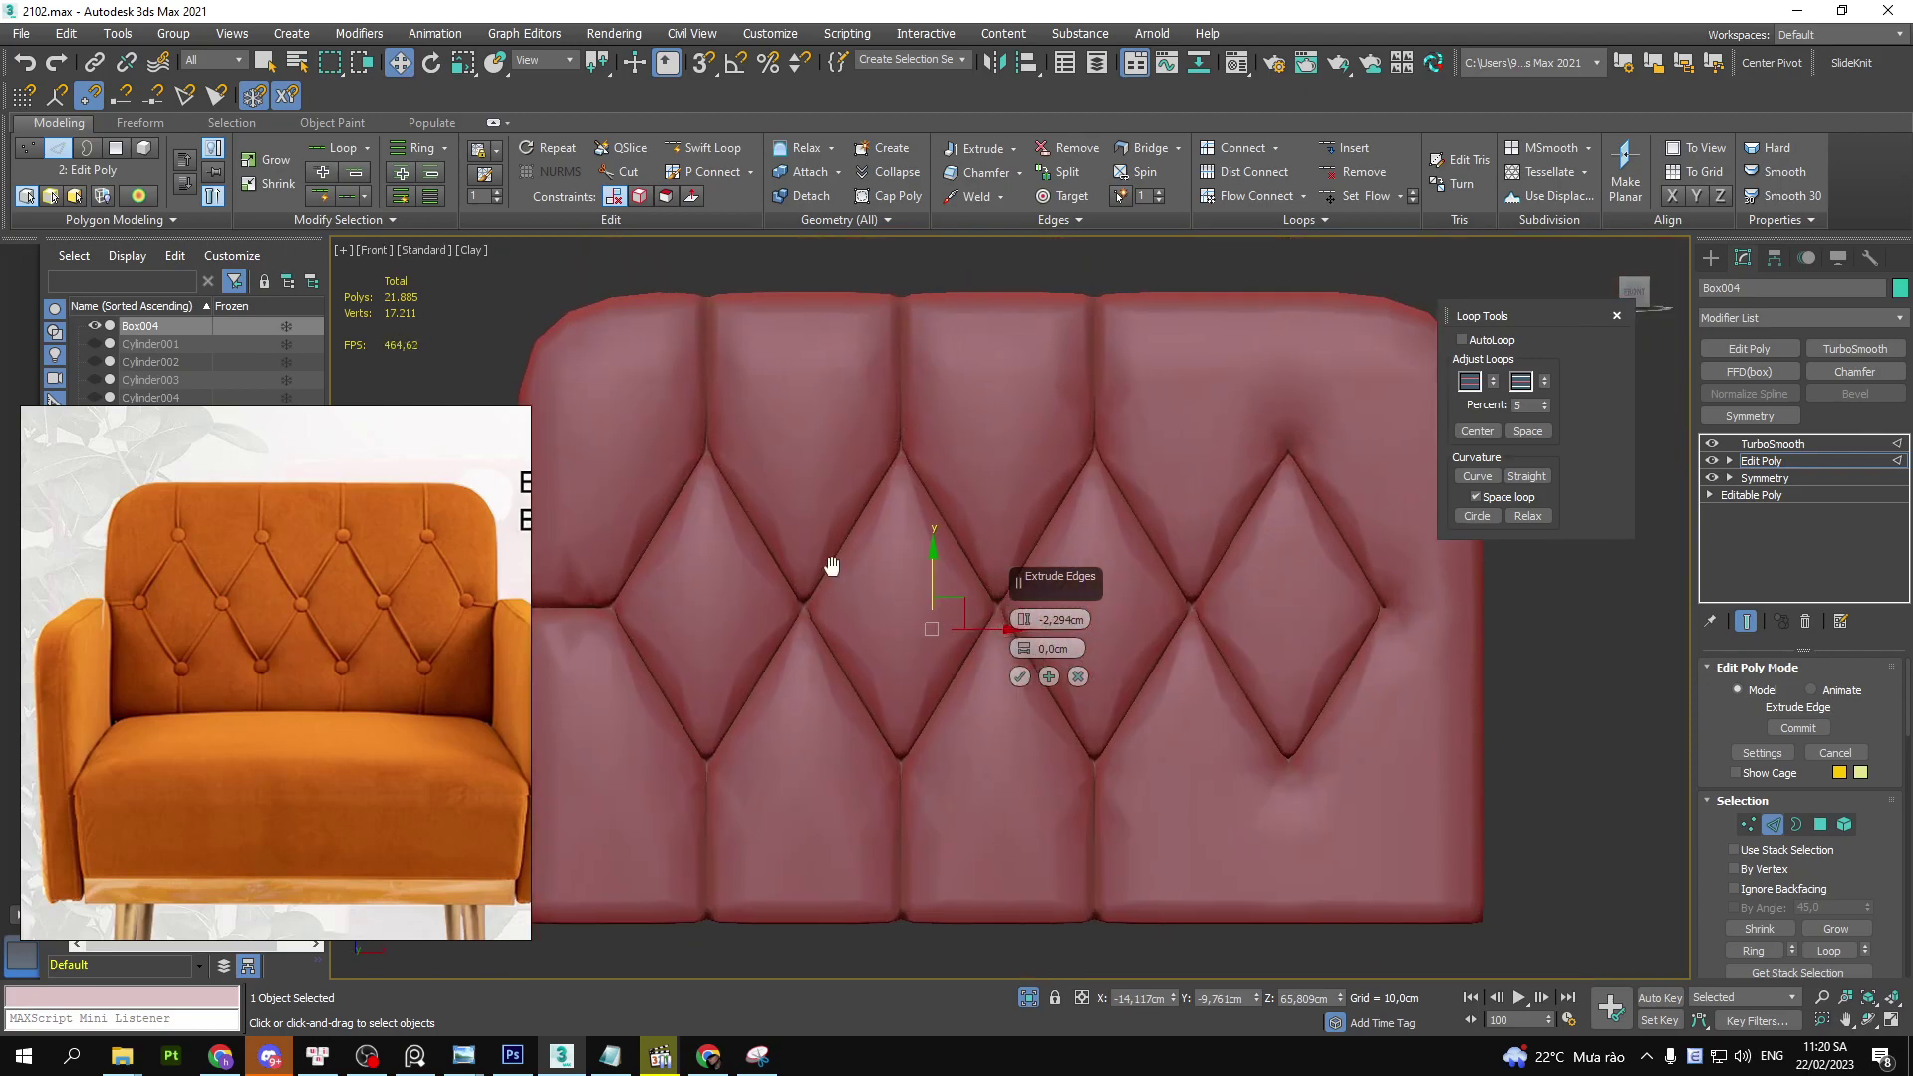
pyautogui.moveTo(832, 555); pyautogui.dragTo(778, 555, button='middle')
pyautogui.moveTo(1213, 311); pyautogui.dragTo(1400, 757)
pyautogui.moveTo(1166, 805)
pyautogui.mouseDown()
pyautogui.moveTo(1415, 758)
pyautogui.moveTo(1335, 638)
pyautogui.mouseUp()
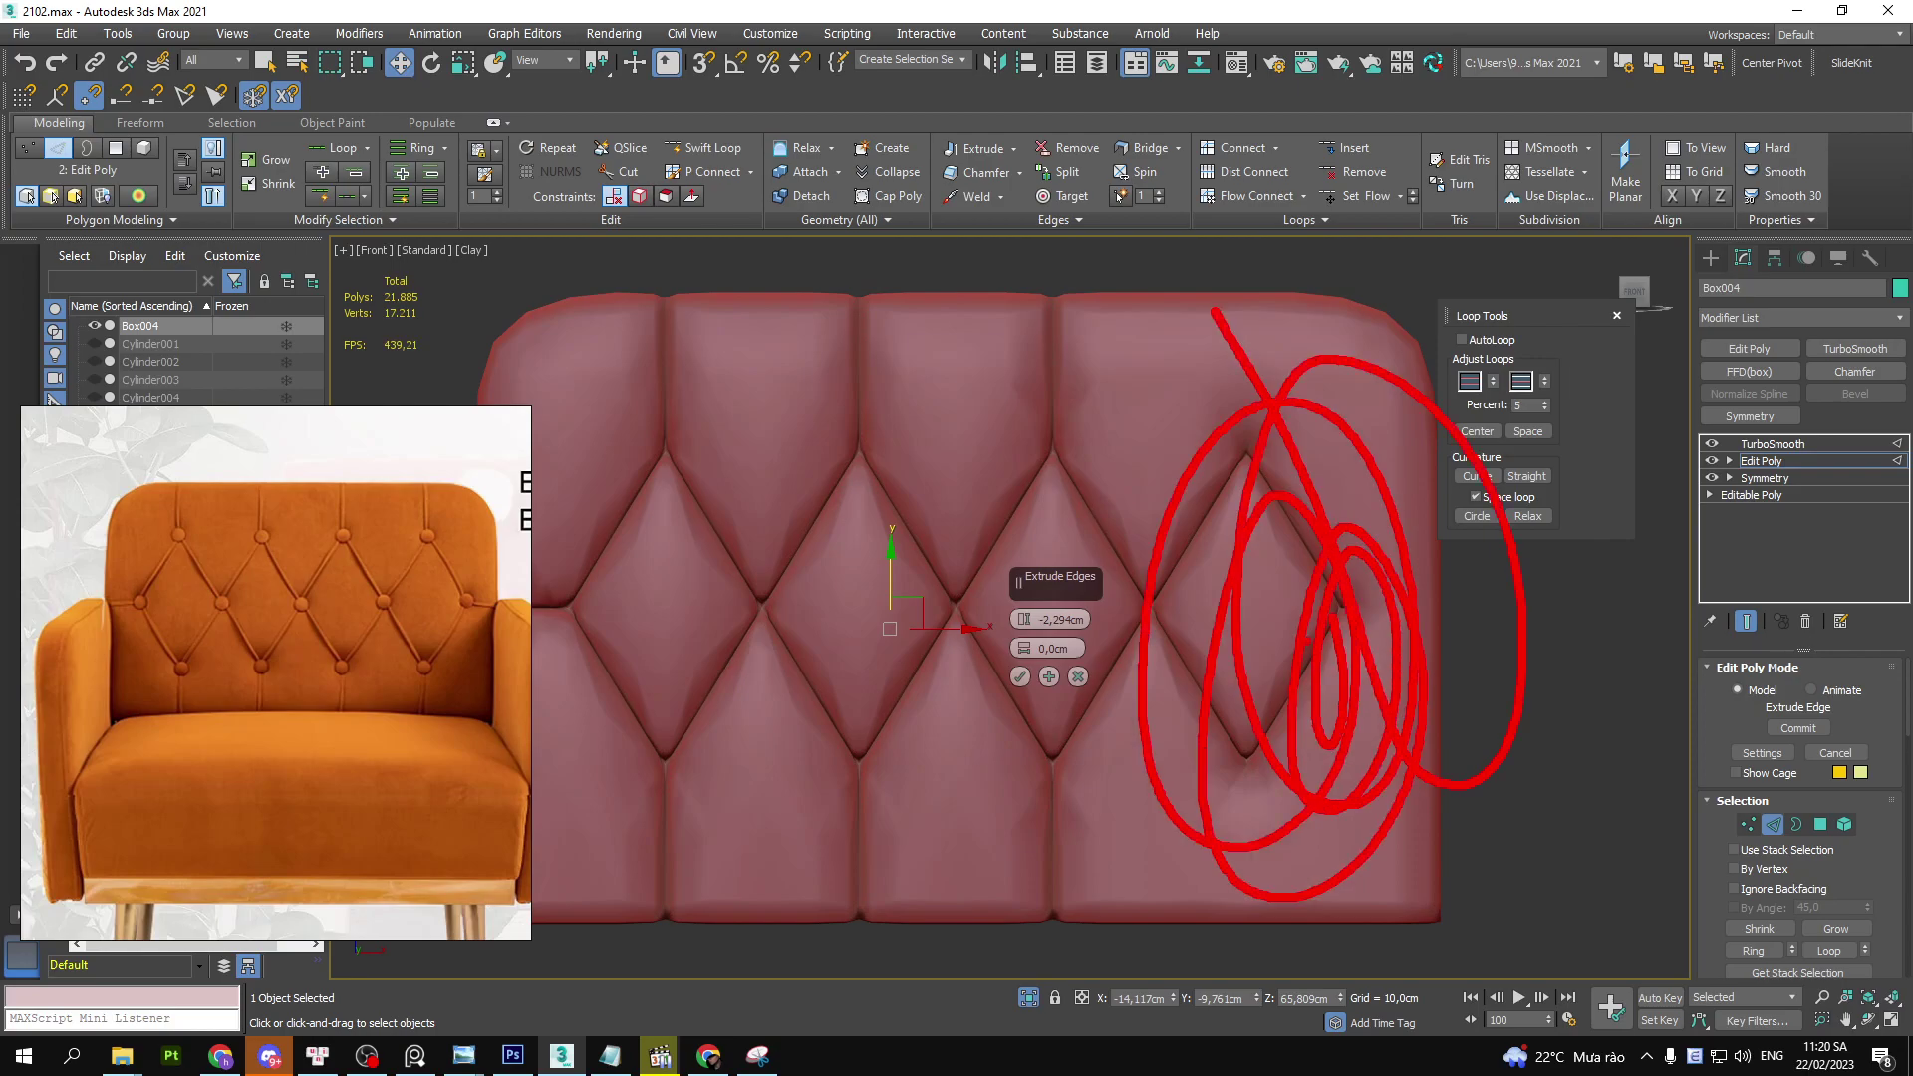
pyautogui.moveTo(759, 539); pyautogui.dragTo(880, 519, button='middle')
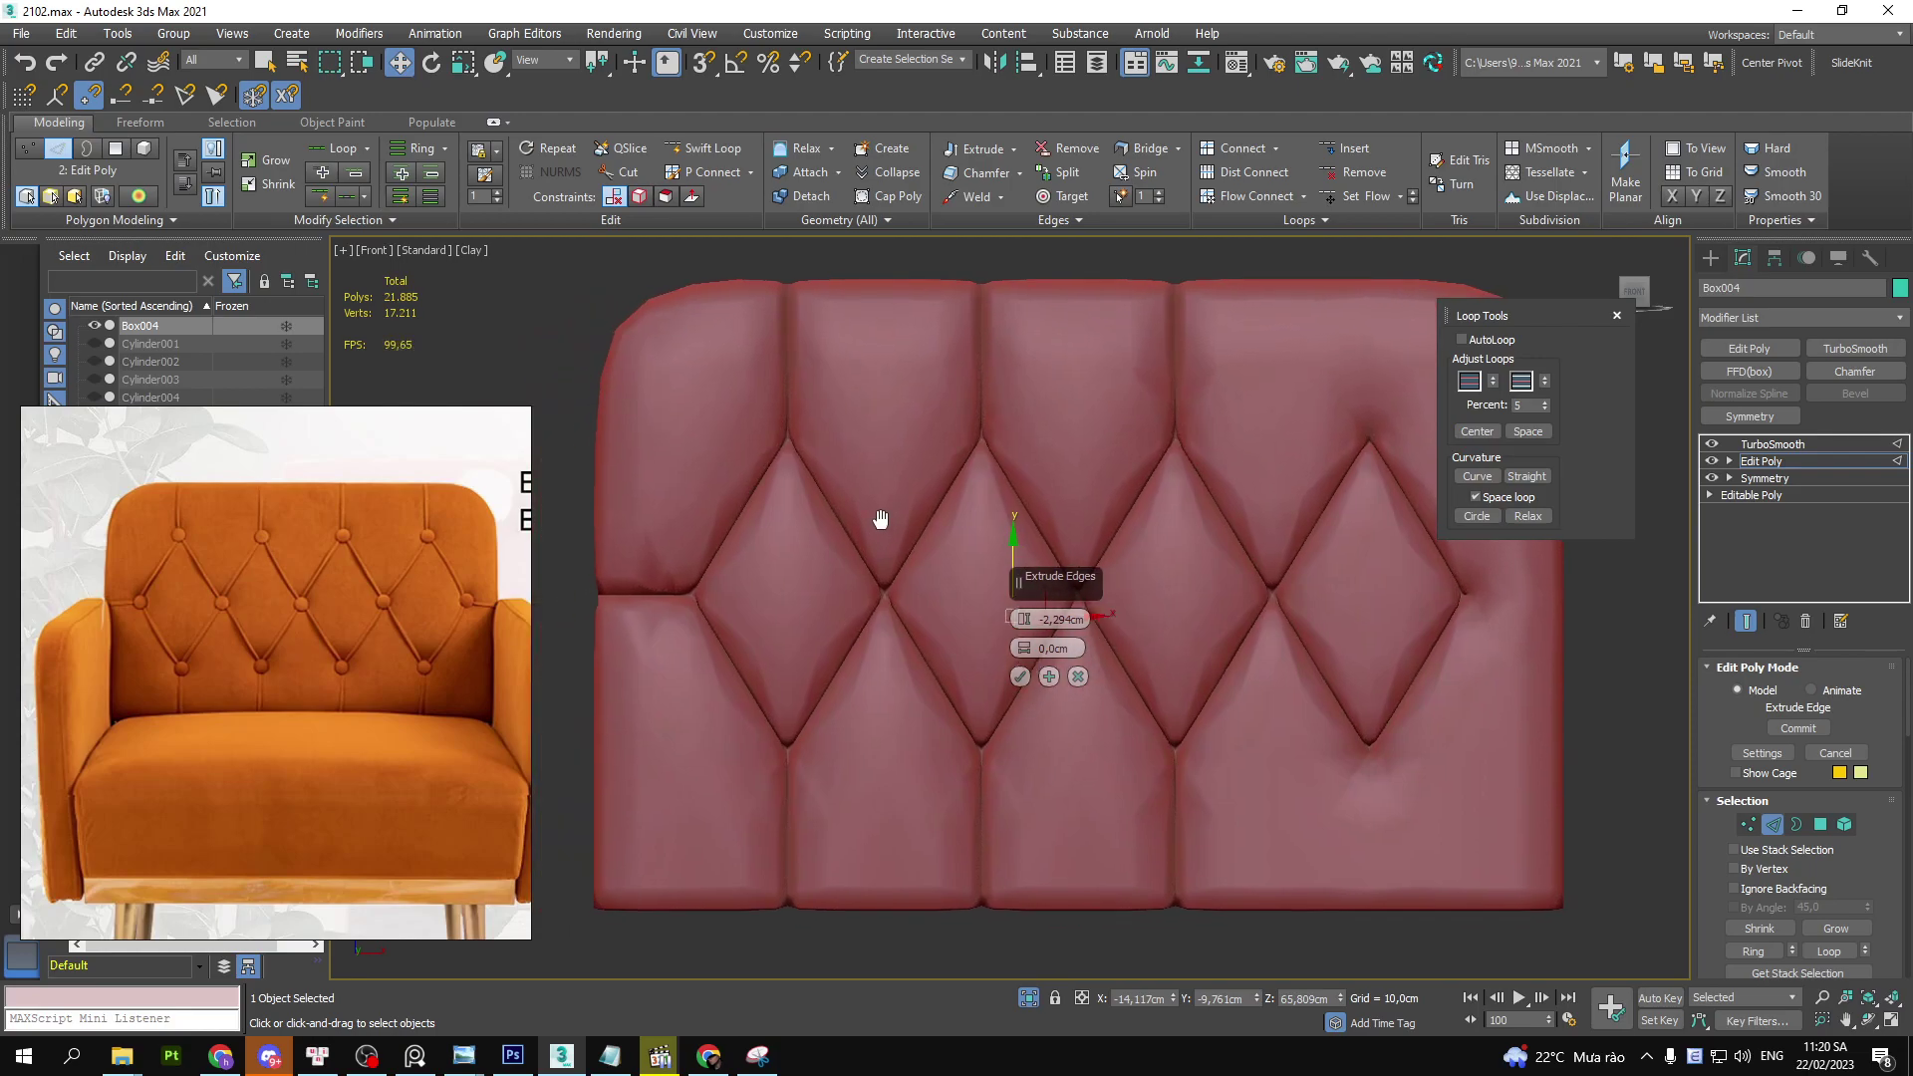
pyautogui.moveTo(721, 563)
pyautogui.keyDown('alt'); pyautogui.mouseDown(button='middle')
pyautogui.moveTo(833, 570)
pyautogui.moveTo(879, 633)
pyautogui.mouseUp(button='middle'); pyautogui.keyUp('alt')
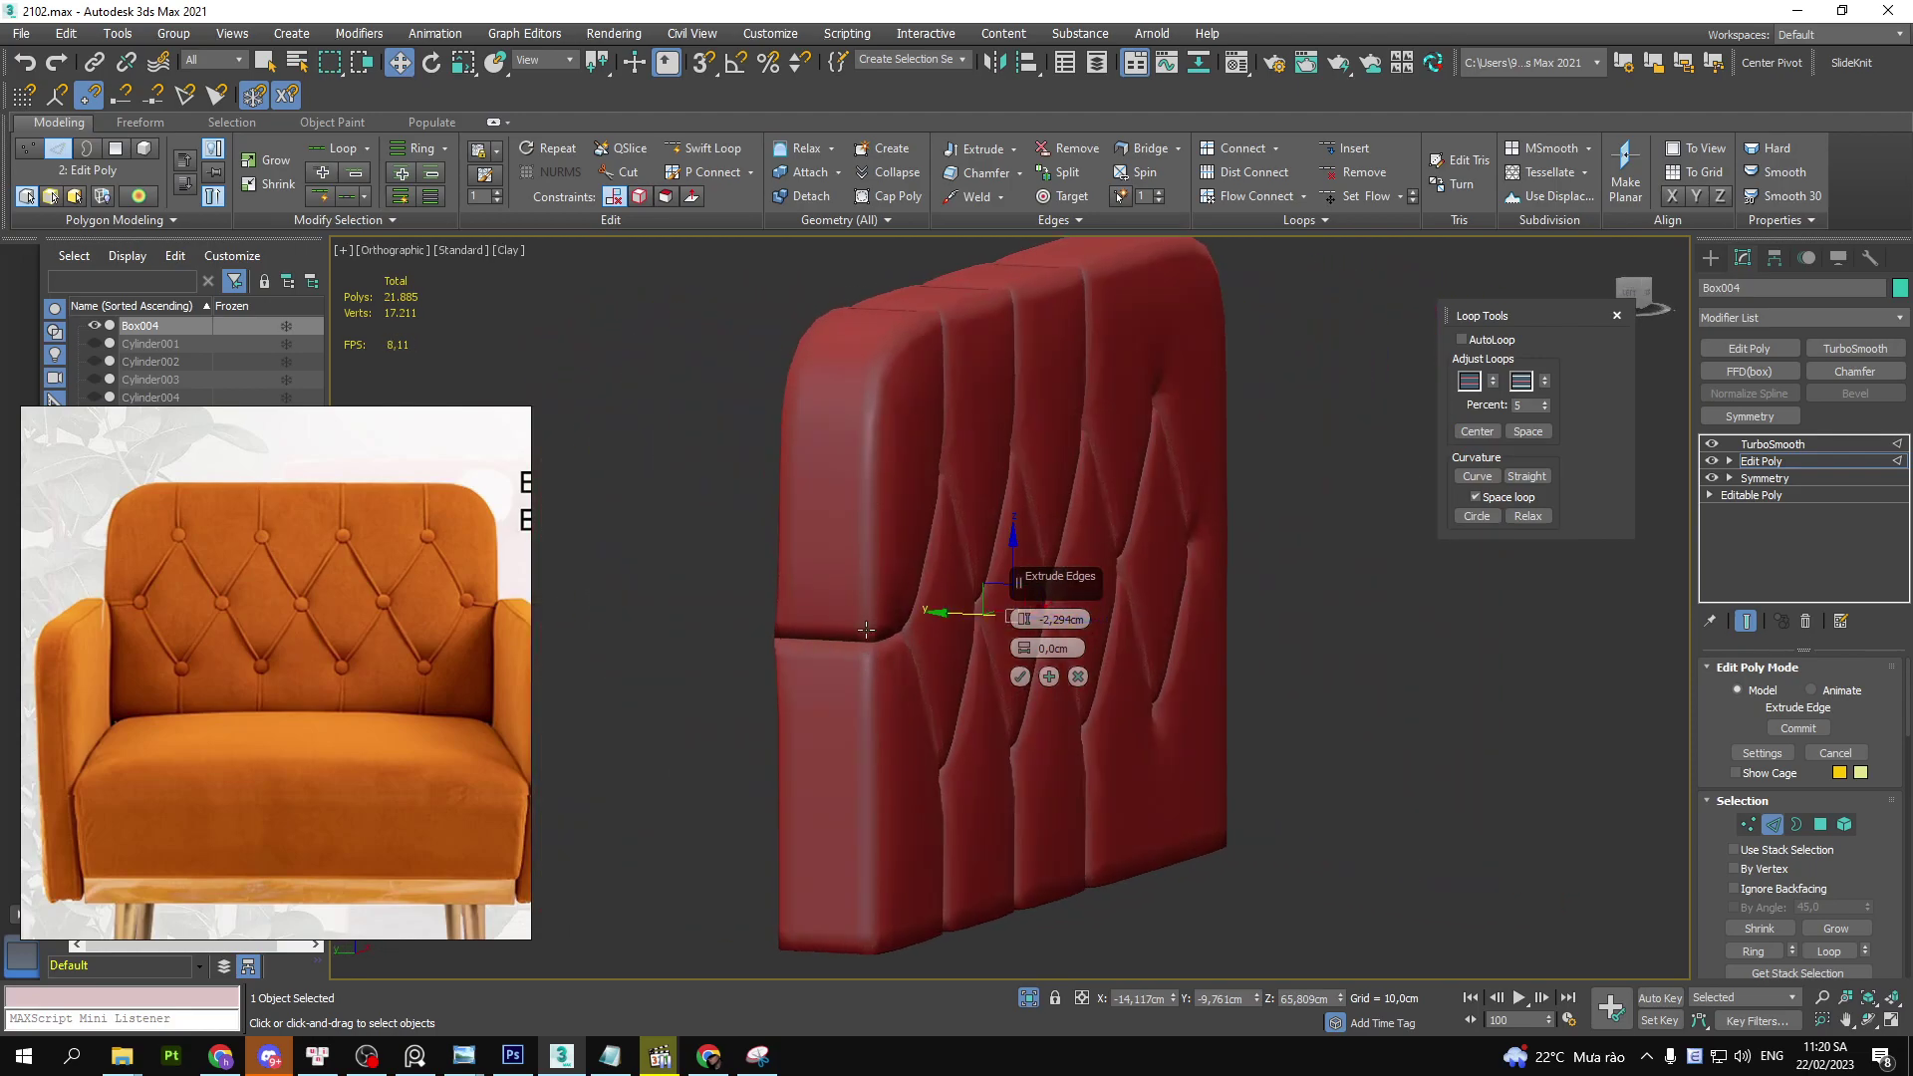
pyautogui.rightClick(1024, 625)
pyautogui.scroll(3, 895, 628)
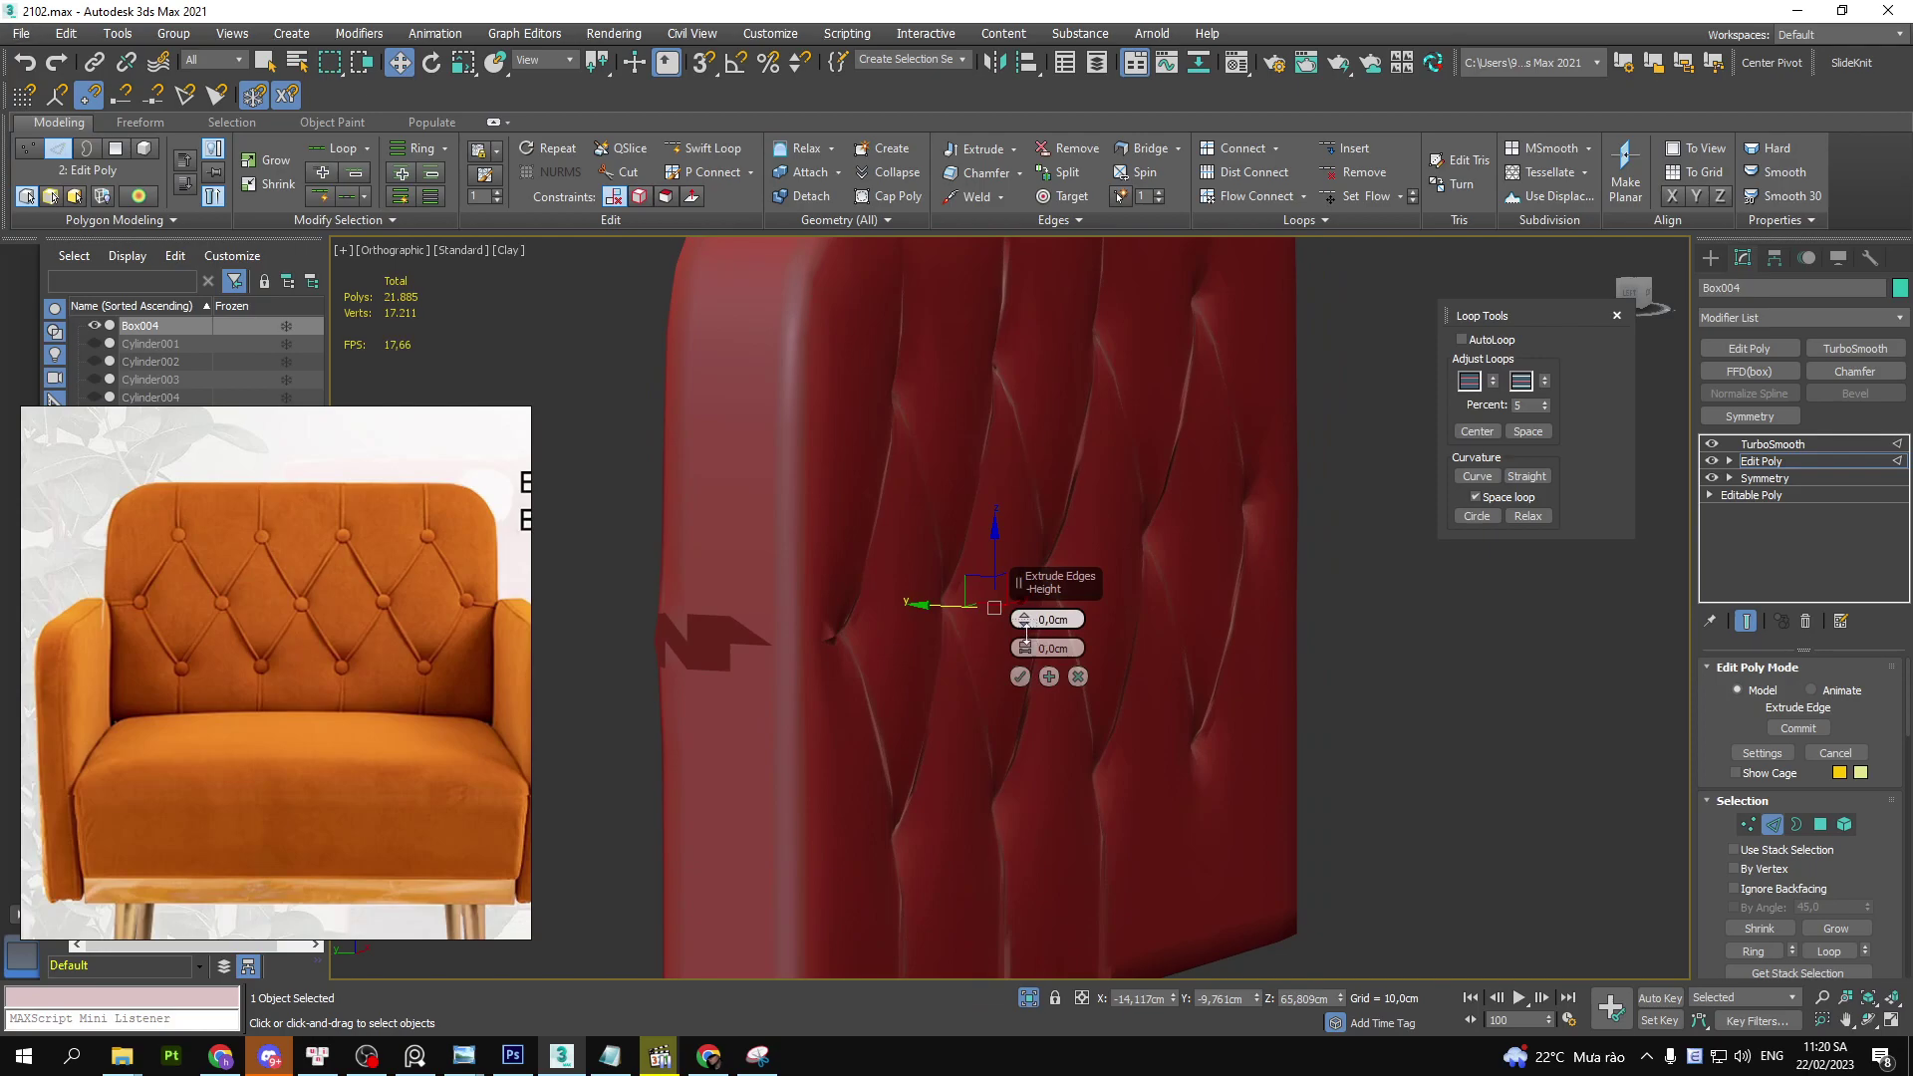
pyautogui.moveTo(1026, 634); pyautogui.dragTo(1029, 638)
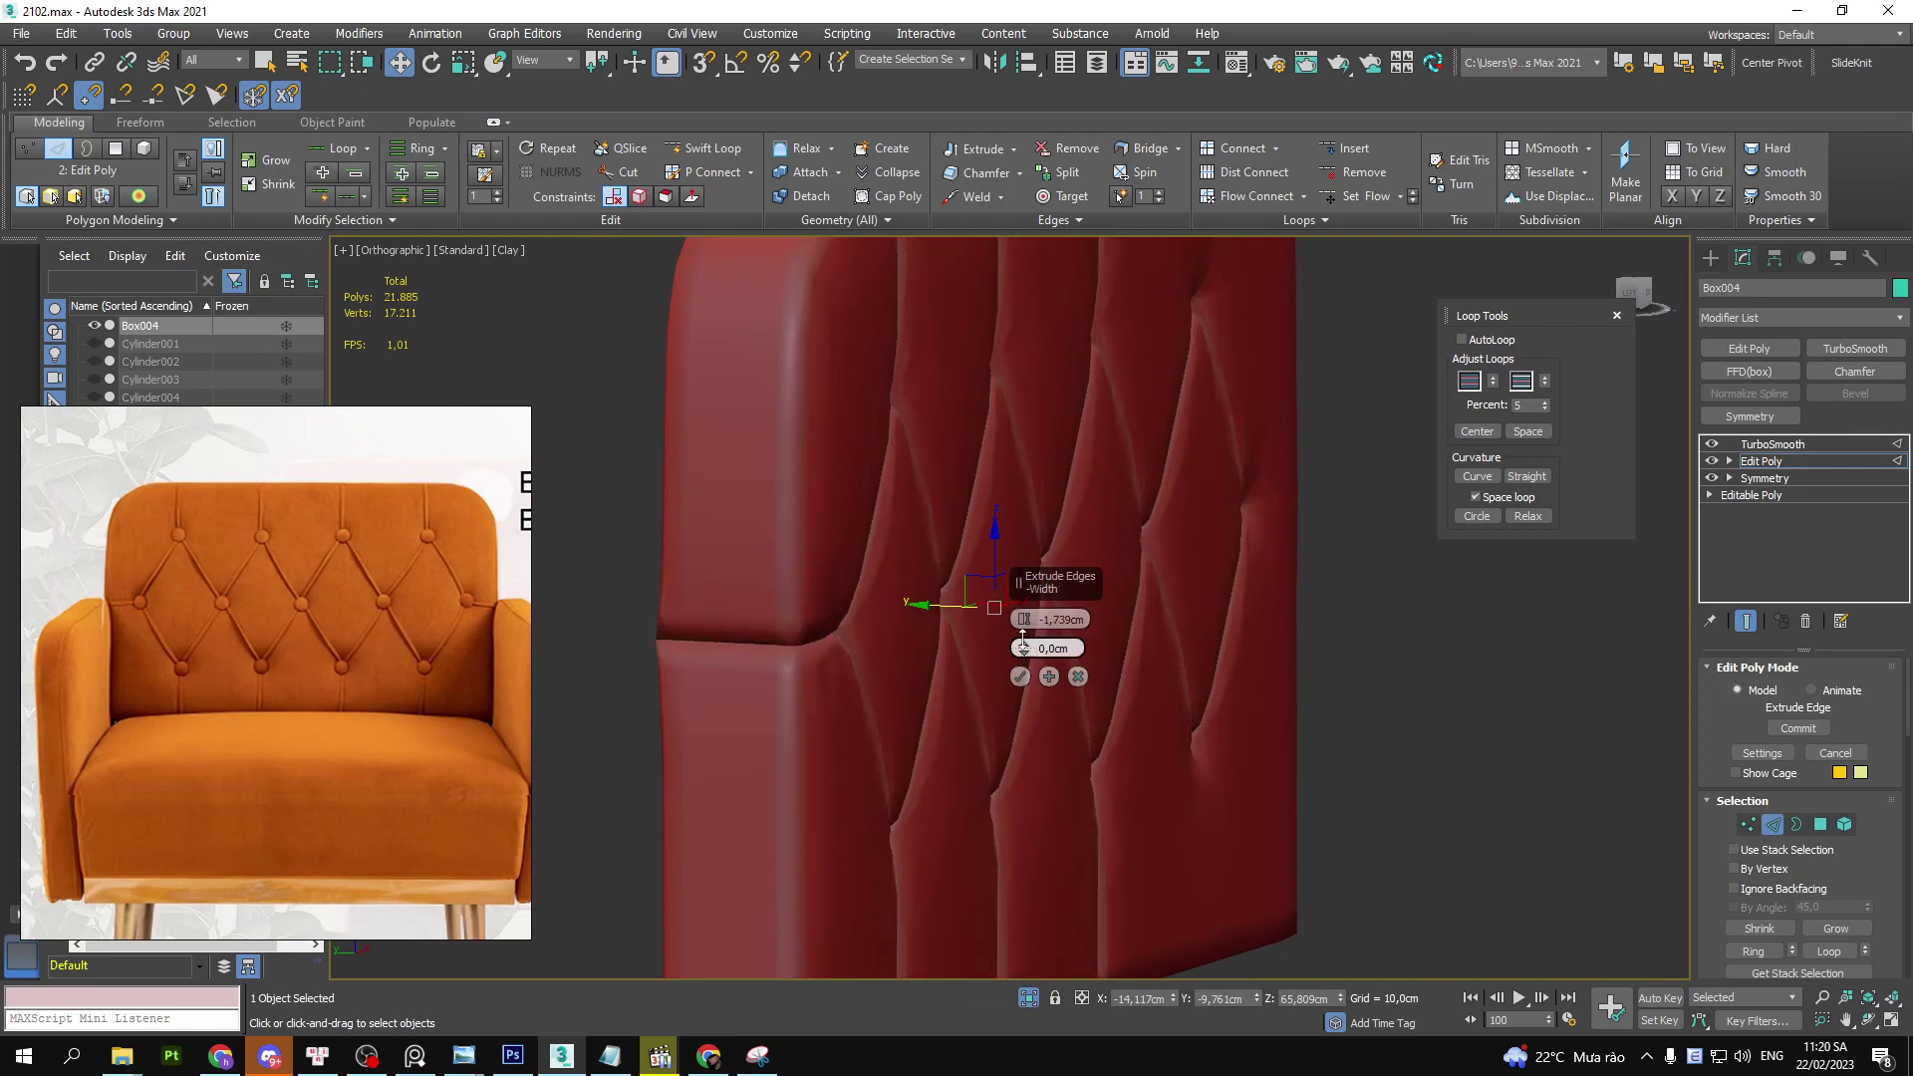
pyautogui.moveTo(1023, 643); pyautogui.dragTo(1023, 630)
pyautogui.press('f')
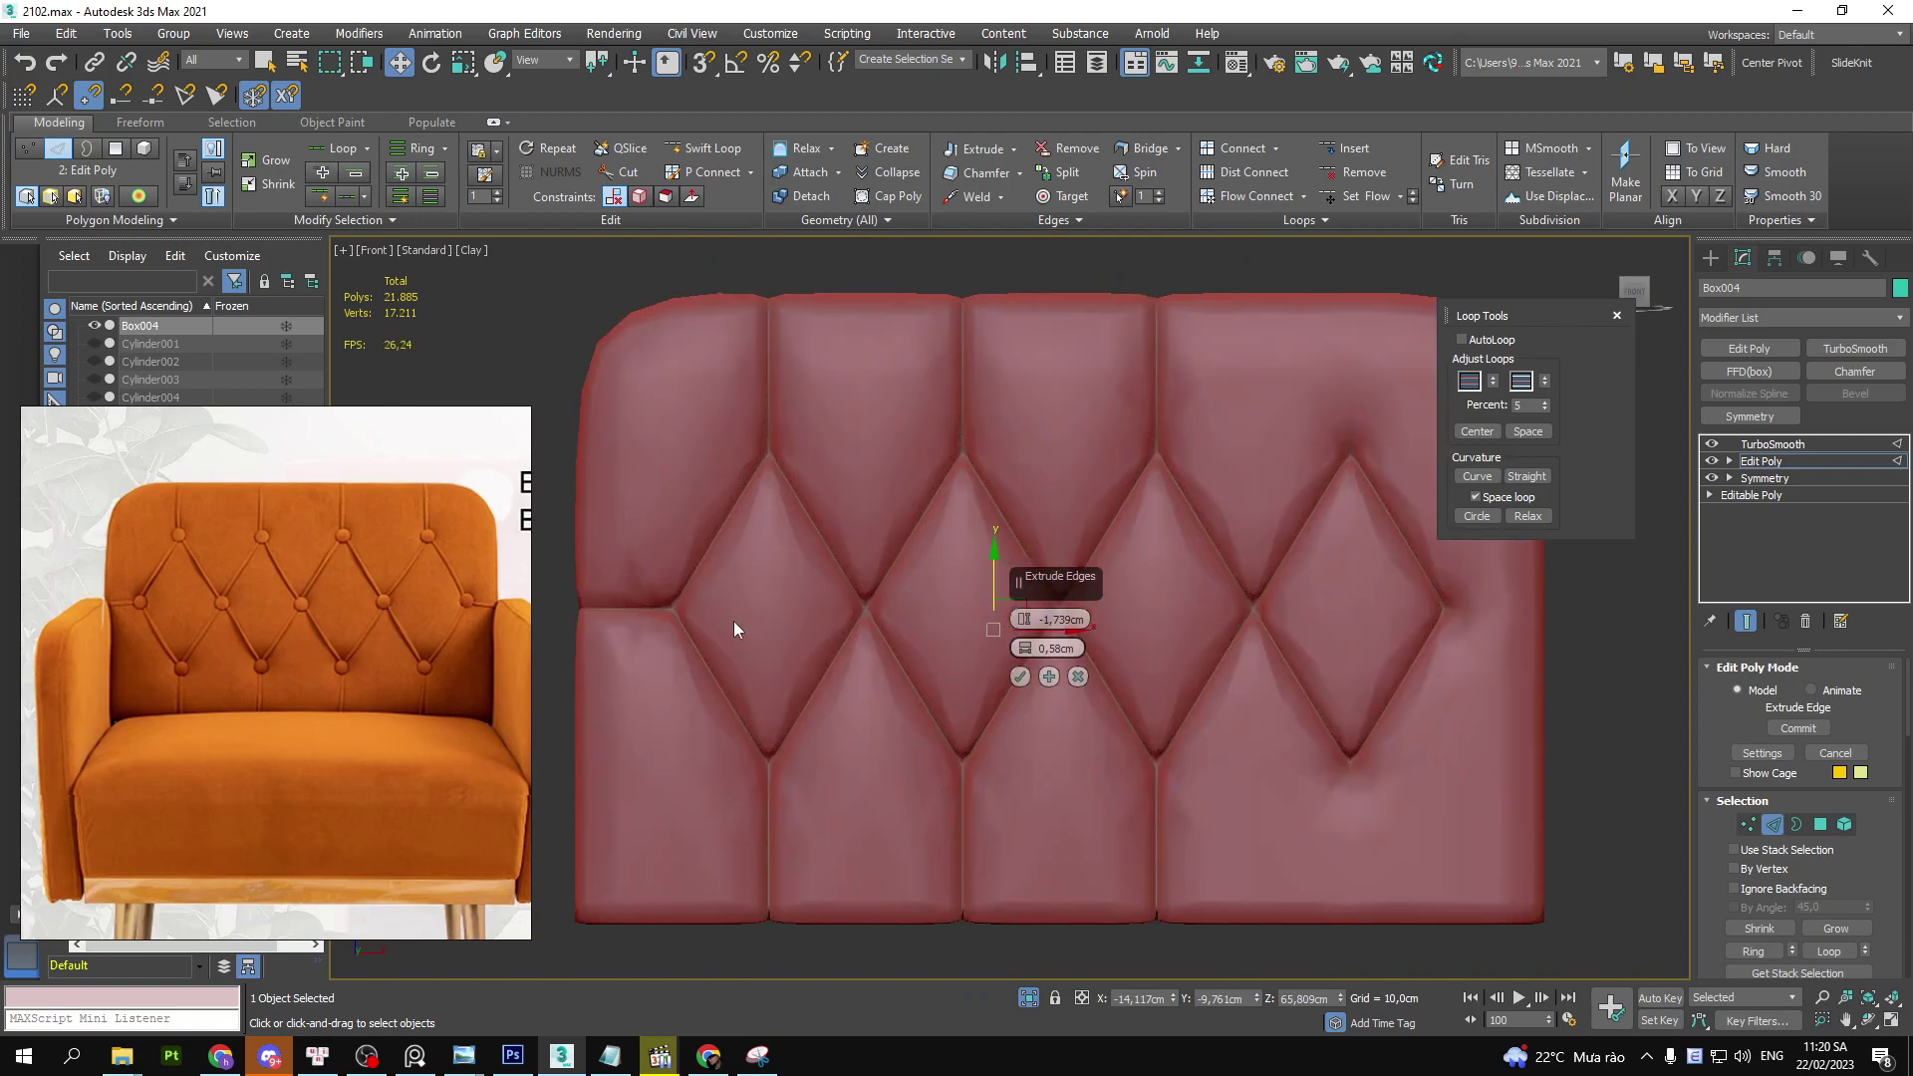
pyautogui.moveTo(734, 629); pyautogui.dragTo(790, 624, button='middle')
pyautogui.scroll(-3, 307, 622)
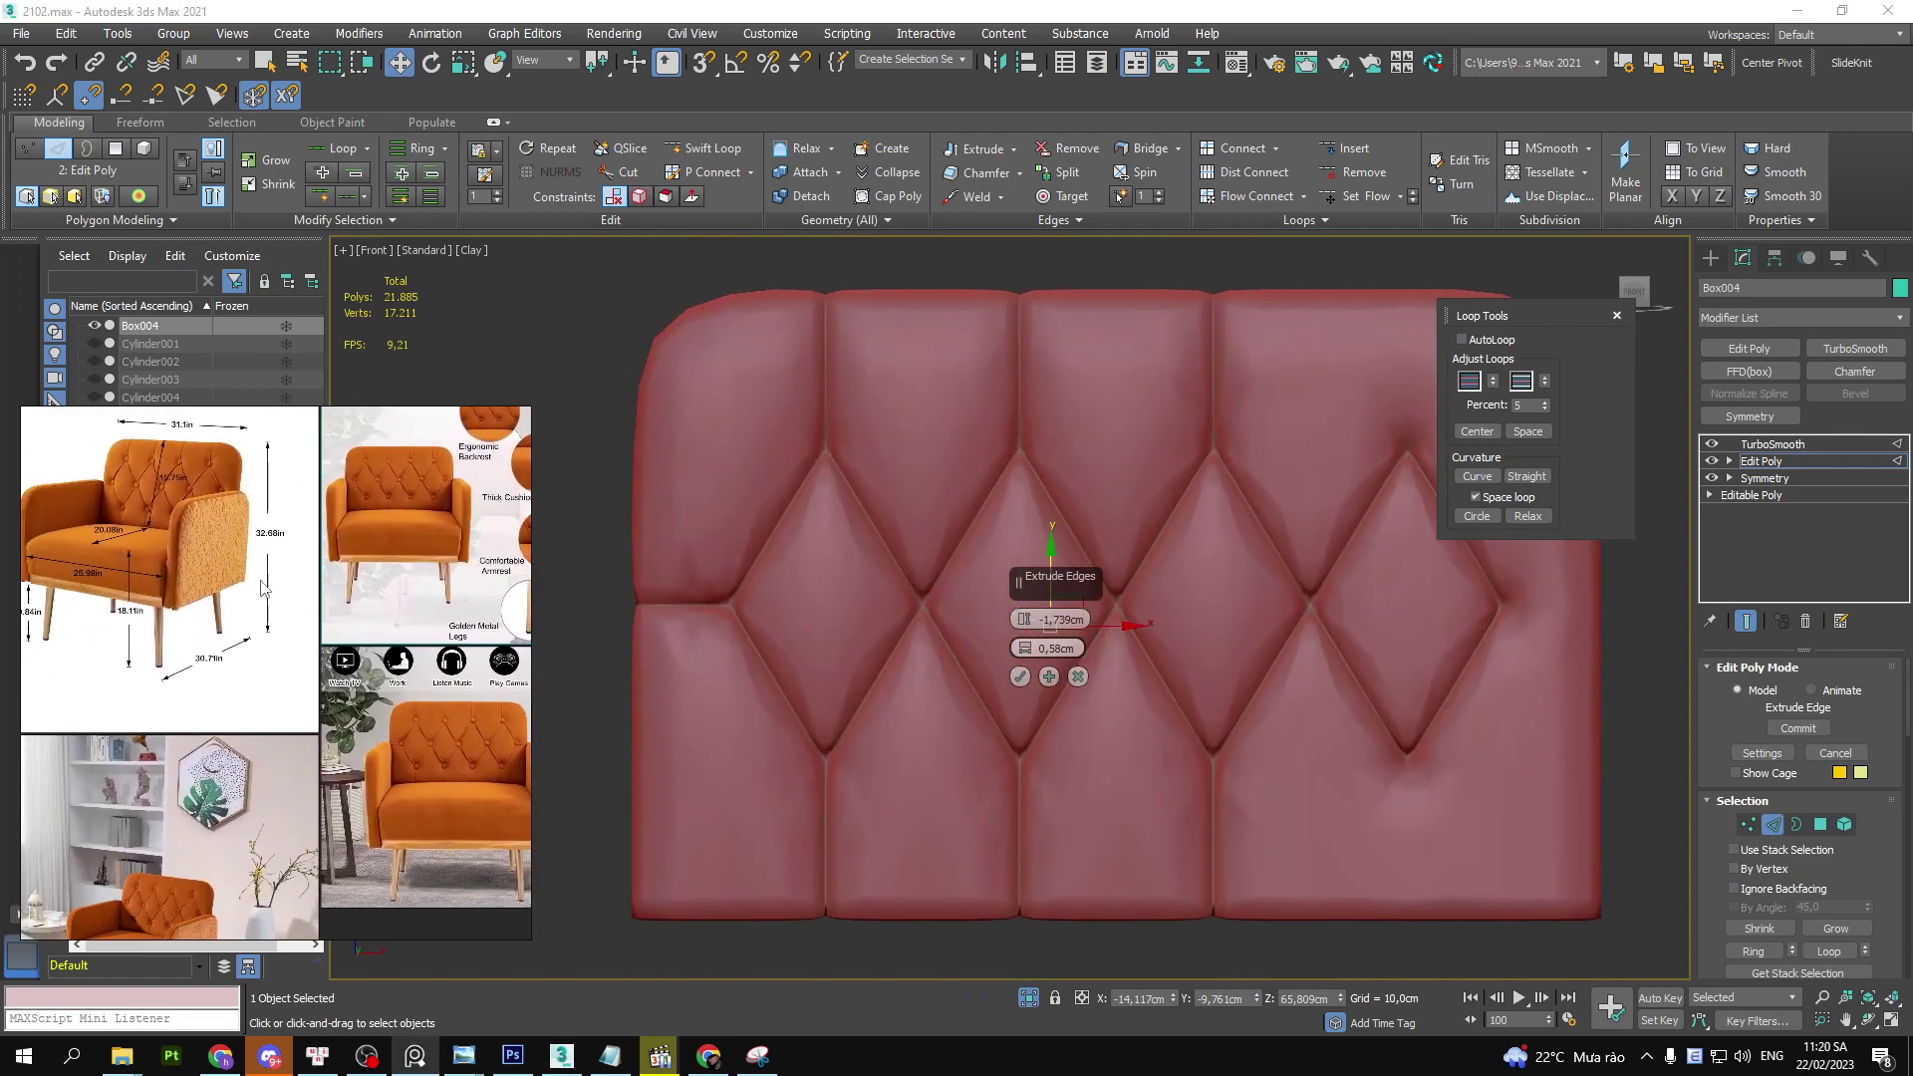
pyautogui.scroll(3, 261, 587)
pyautogui.scroll(2, 313, 428)
pyautogui.scroll(2, 313, 697)
pyautogui.scroll(2, 325, 704)
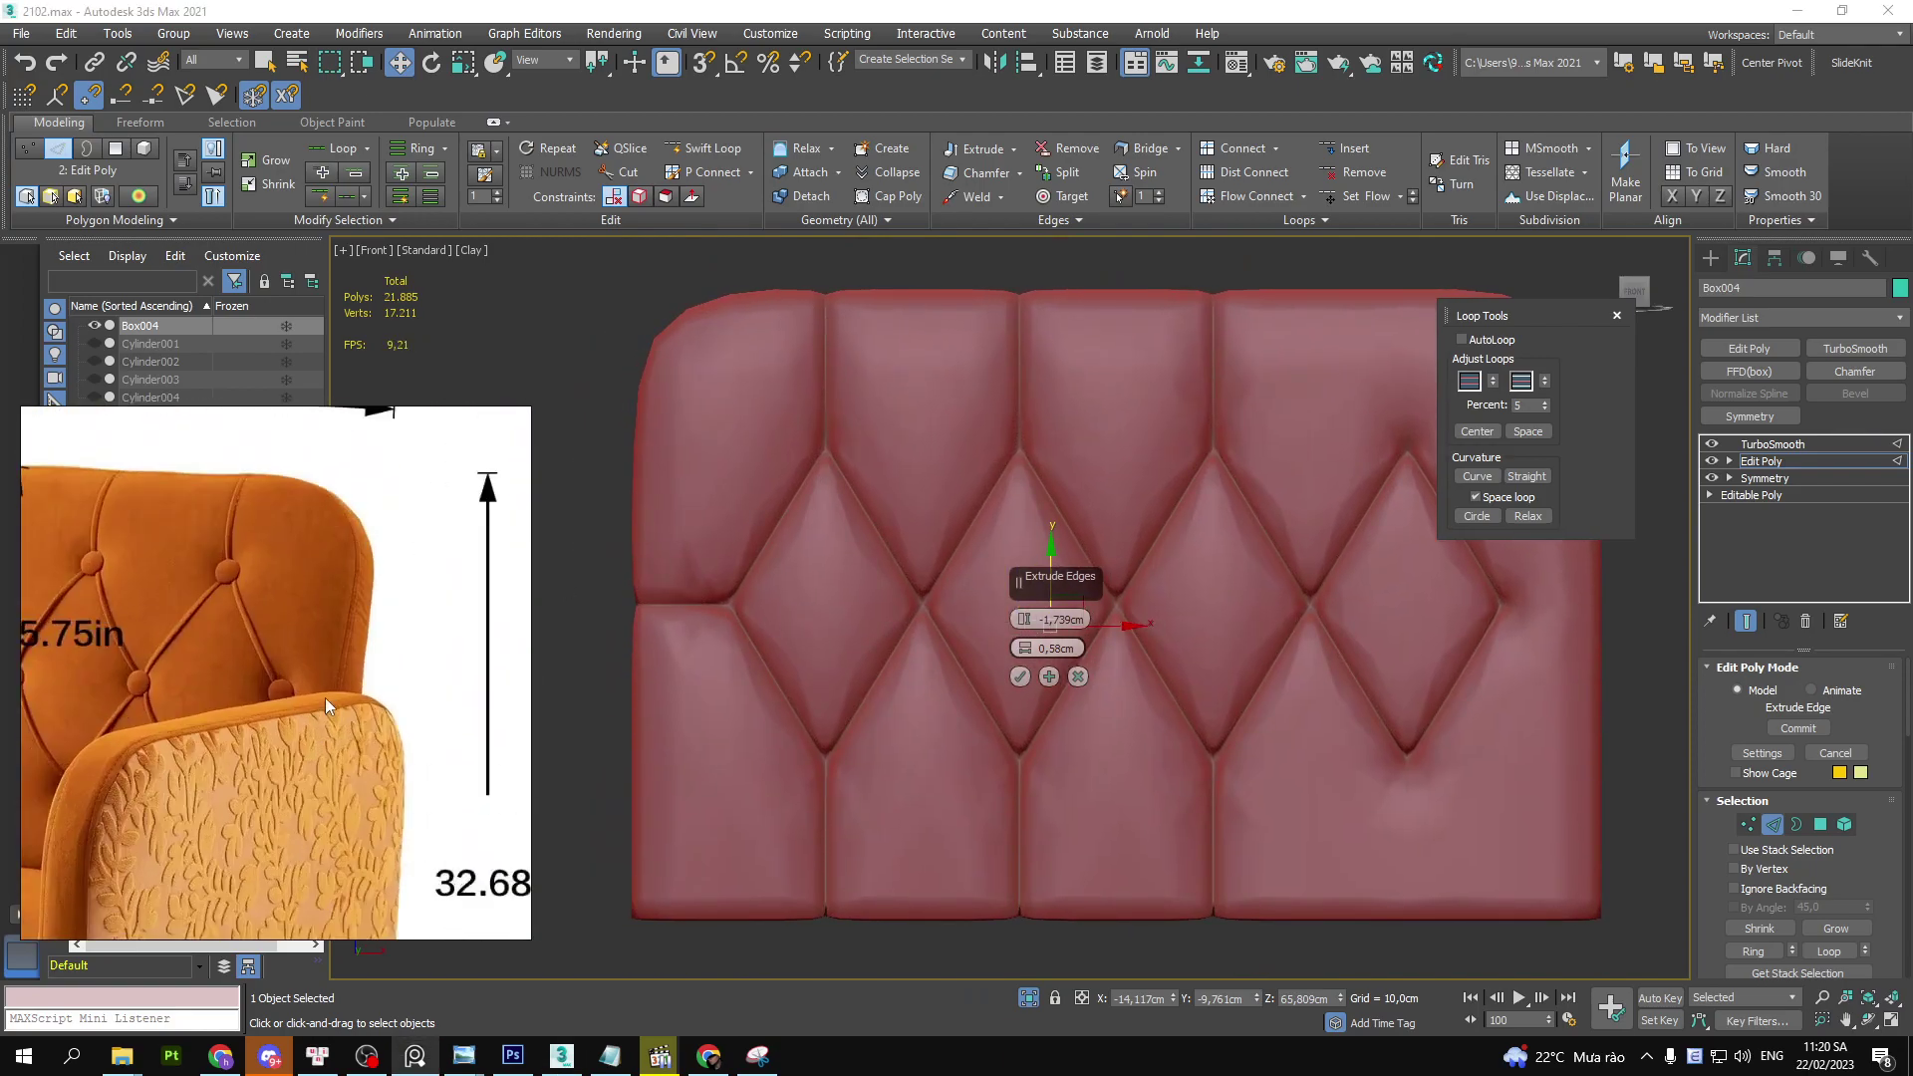
pyautogui.scroll(2, 334, 685)
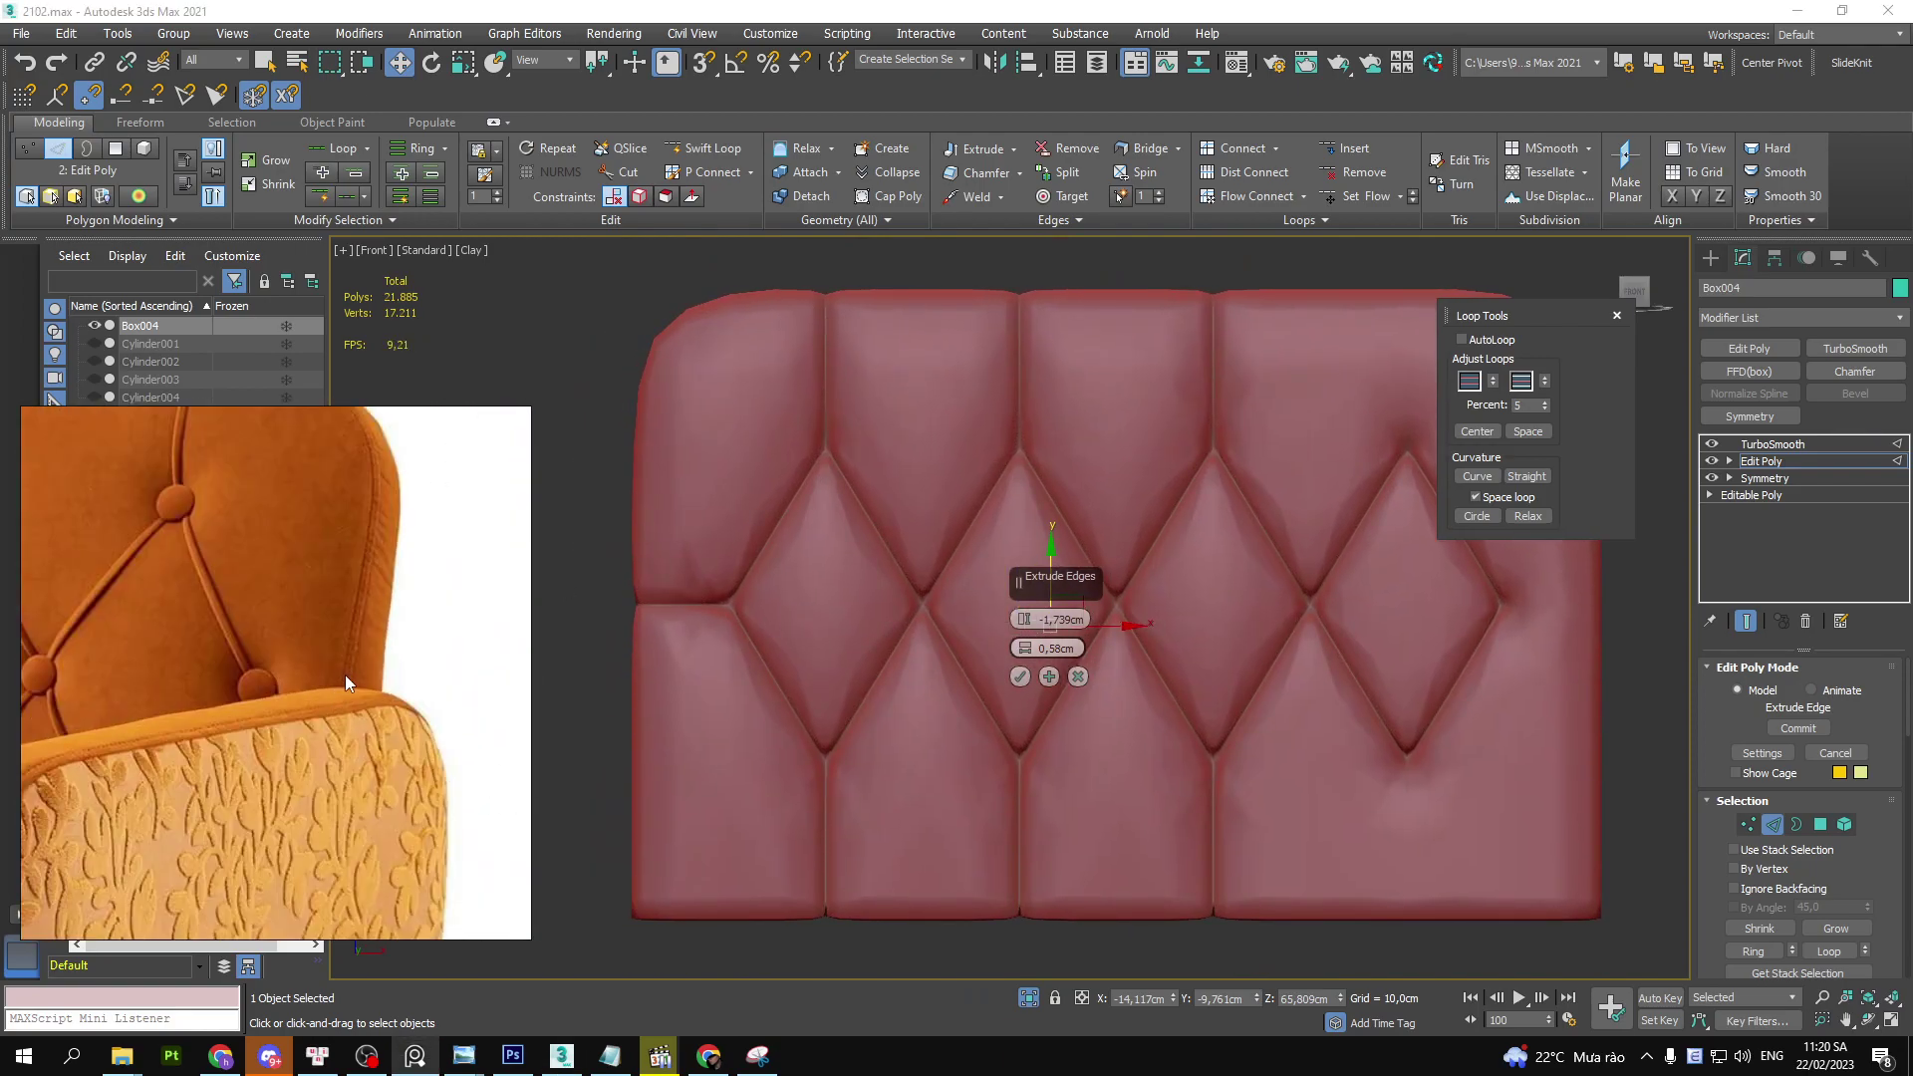
pyautogui.click(1080, 678)
# - Show the cage, pick the diamond seam edges, and start an edge Extrude
pyautogui.keyDown('alt'); pyautogui.moveTo(1086, 684); pyautogui.dragTo(870, 592, button='middle'); pyautogui.keyUp('alt')
pyautogui.hotkey('ctrl', 'e')
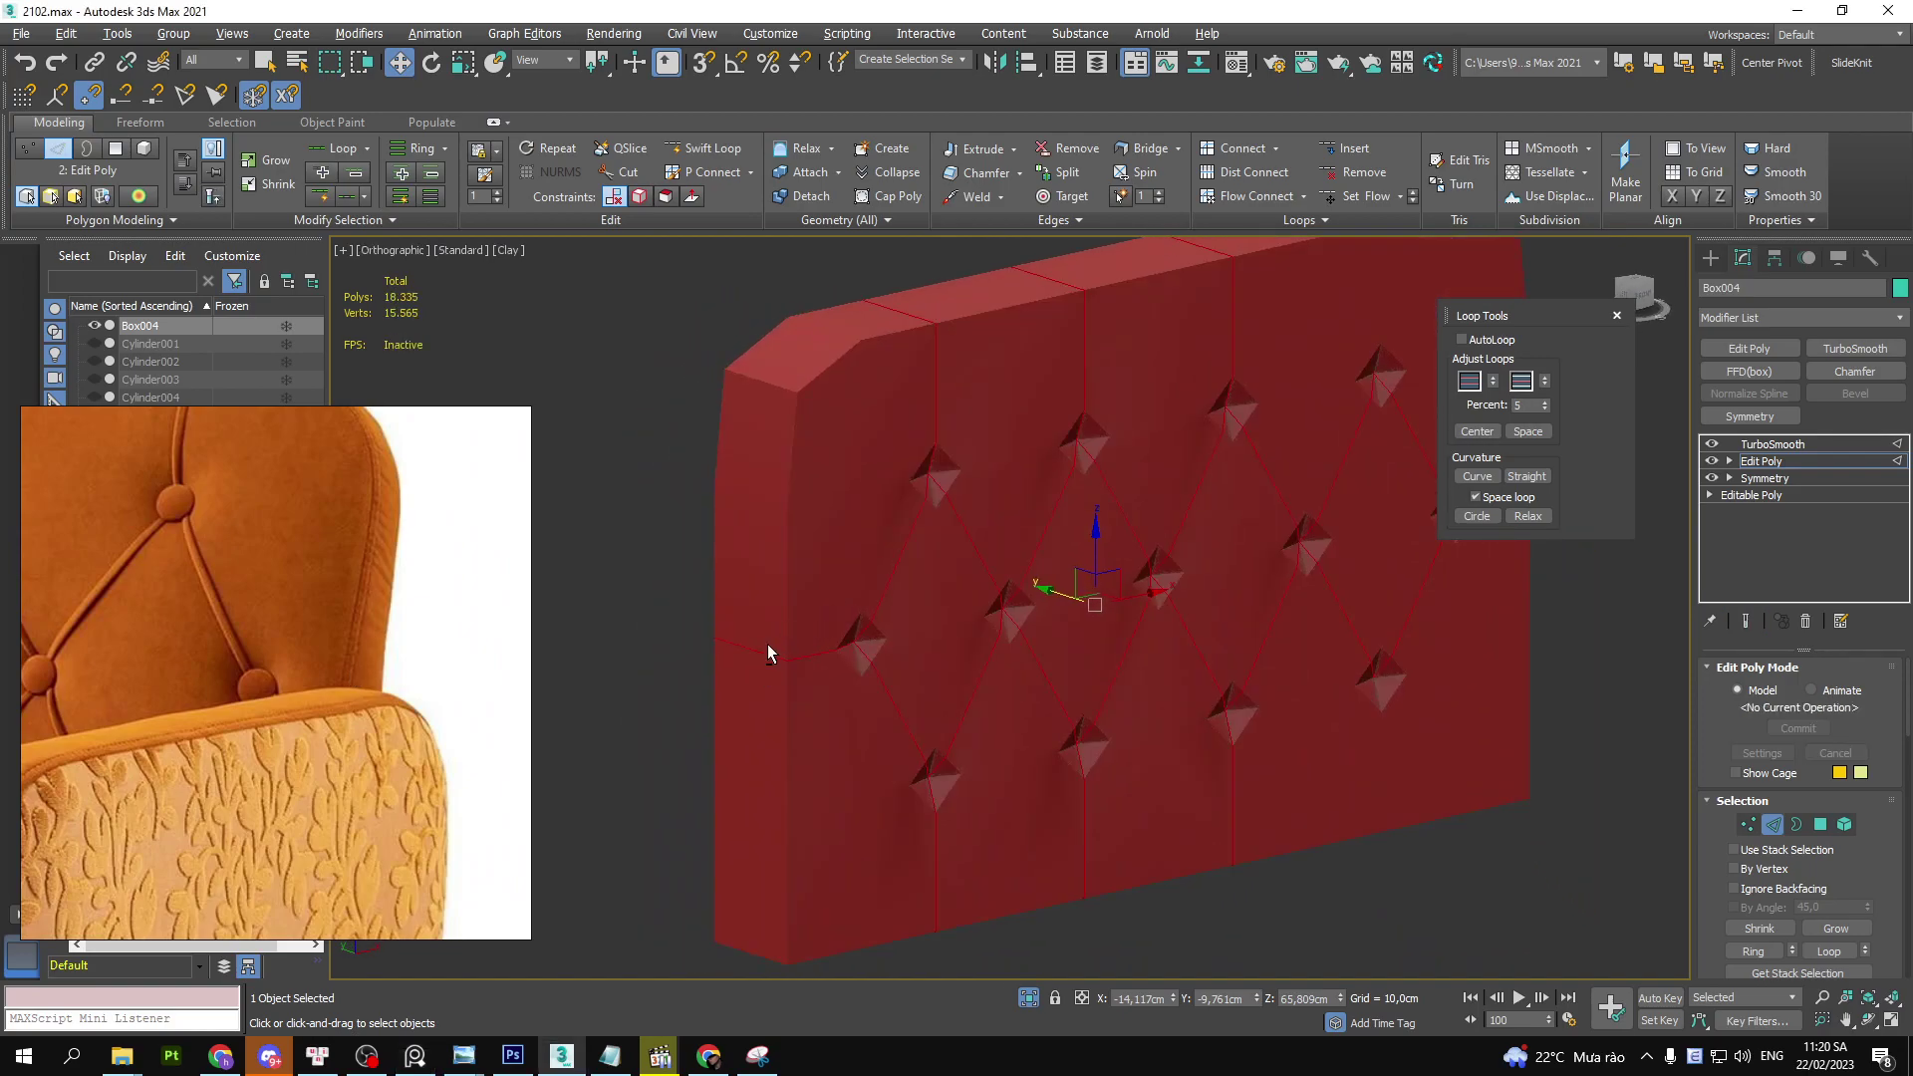
pyautogui.click(725, 639)
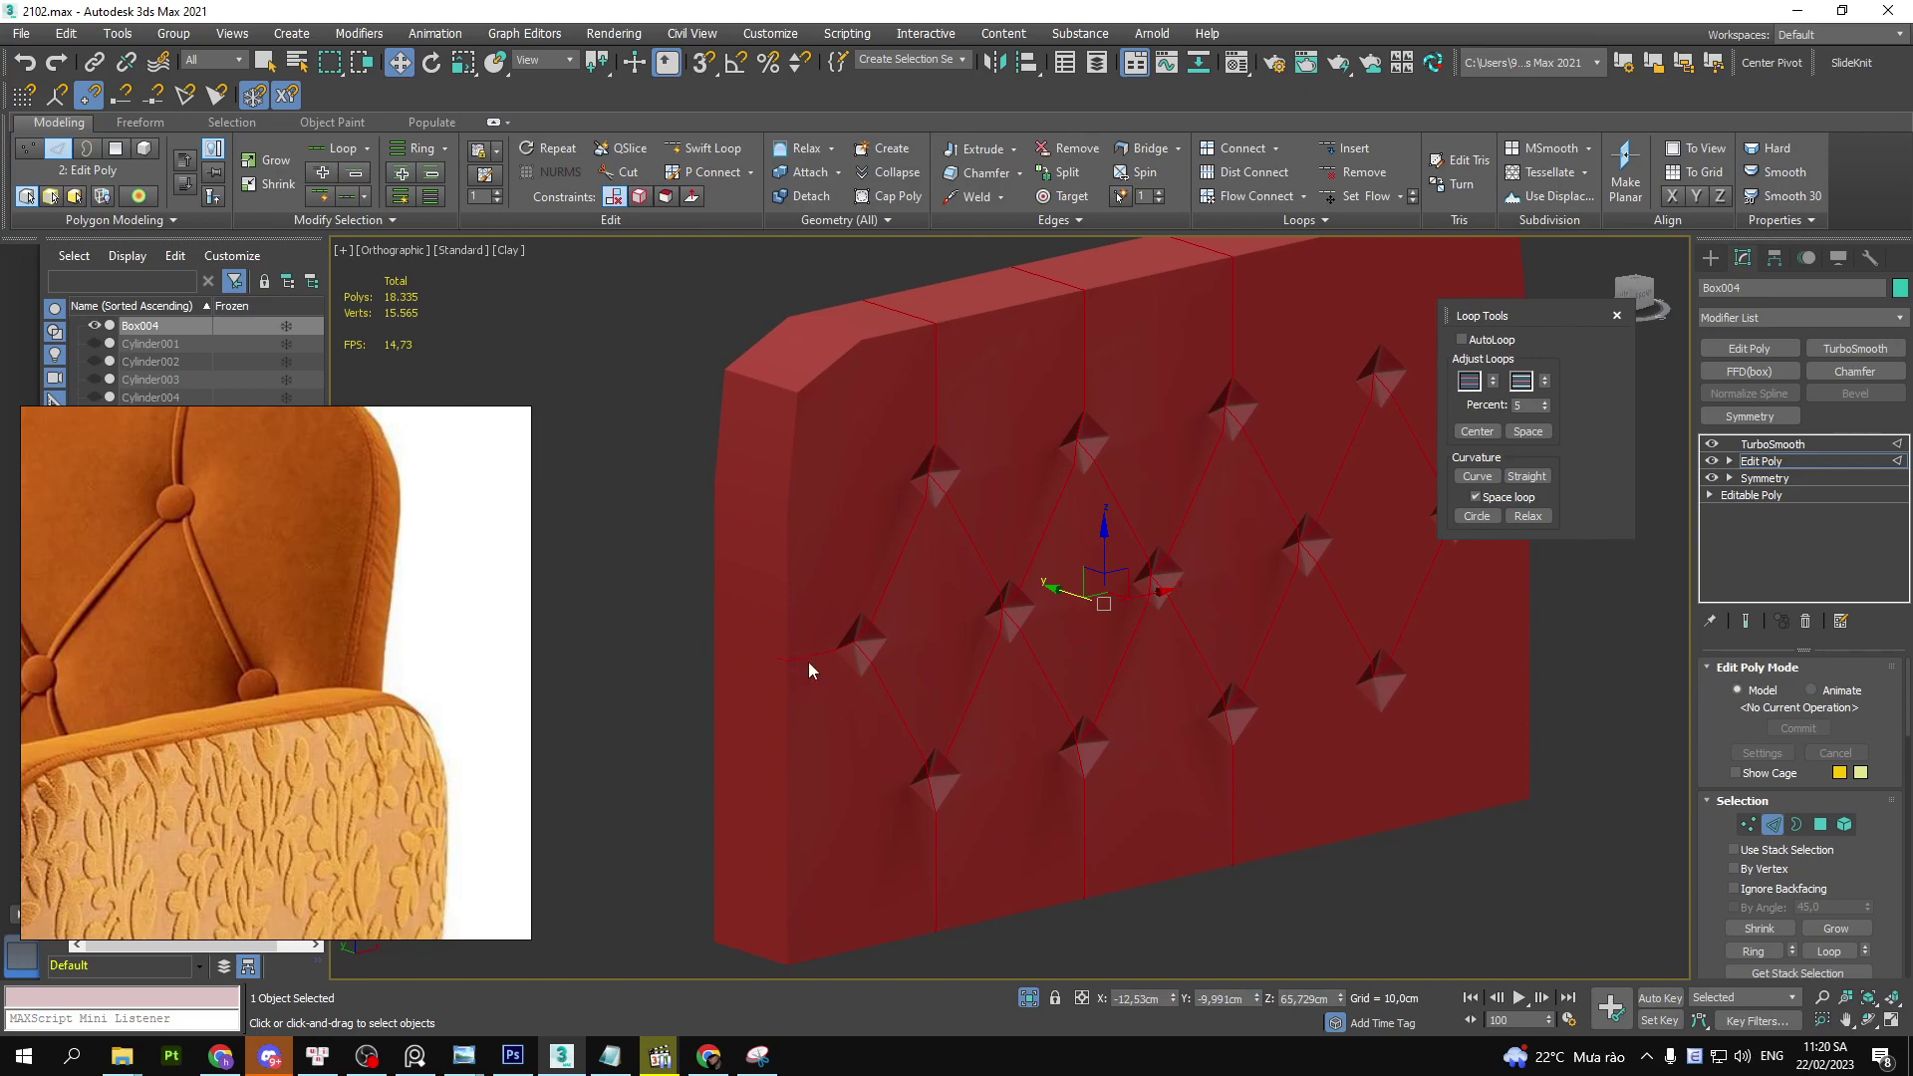
pyautogui.scroll(5, 785, 659)
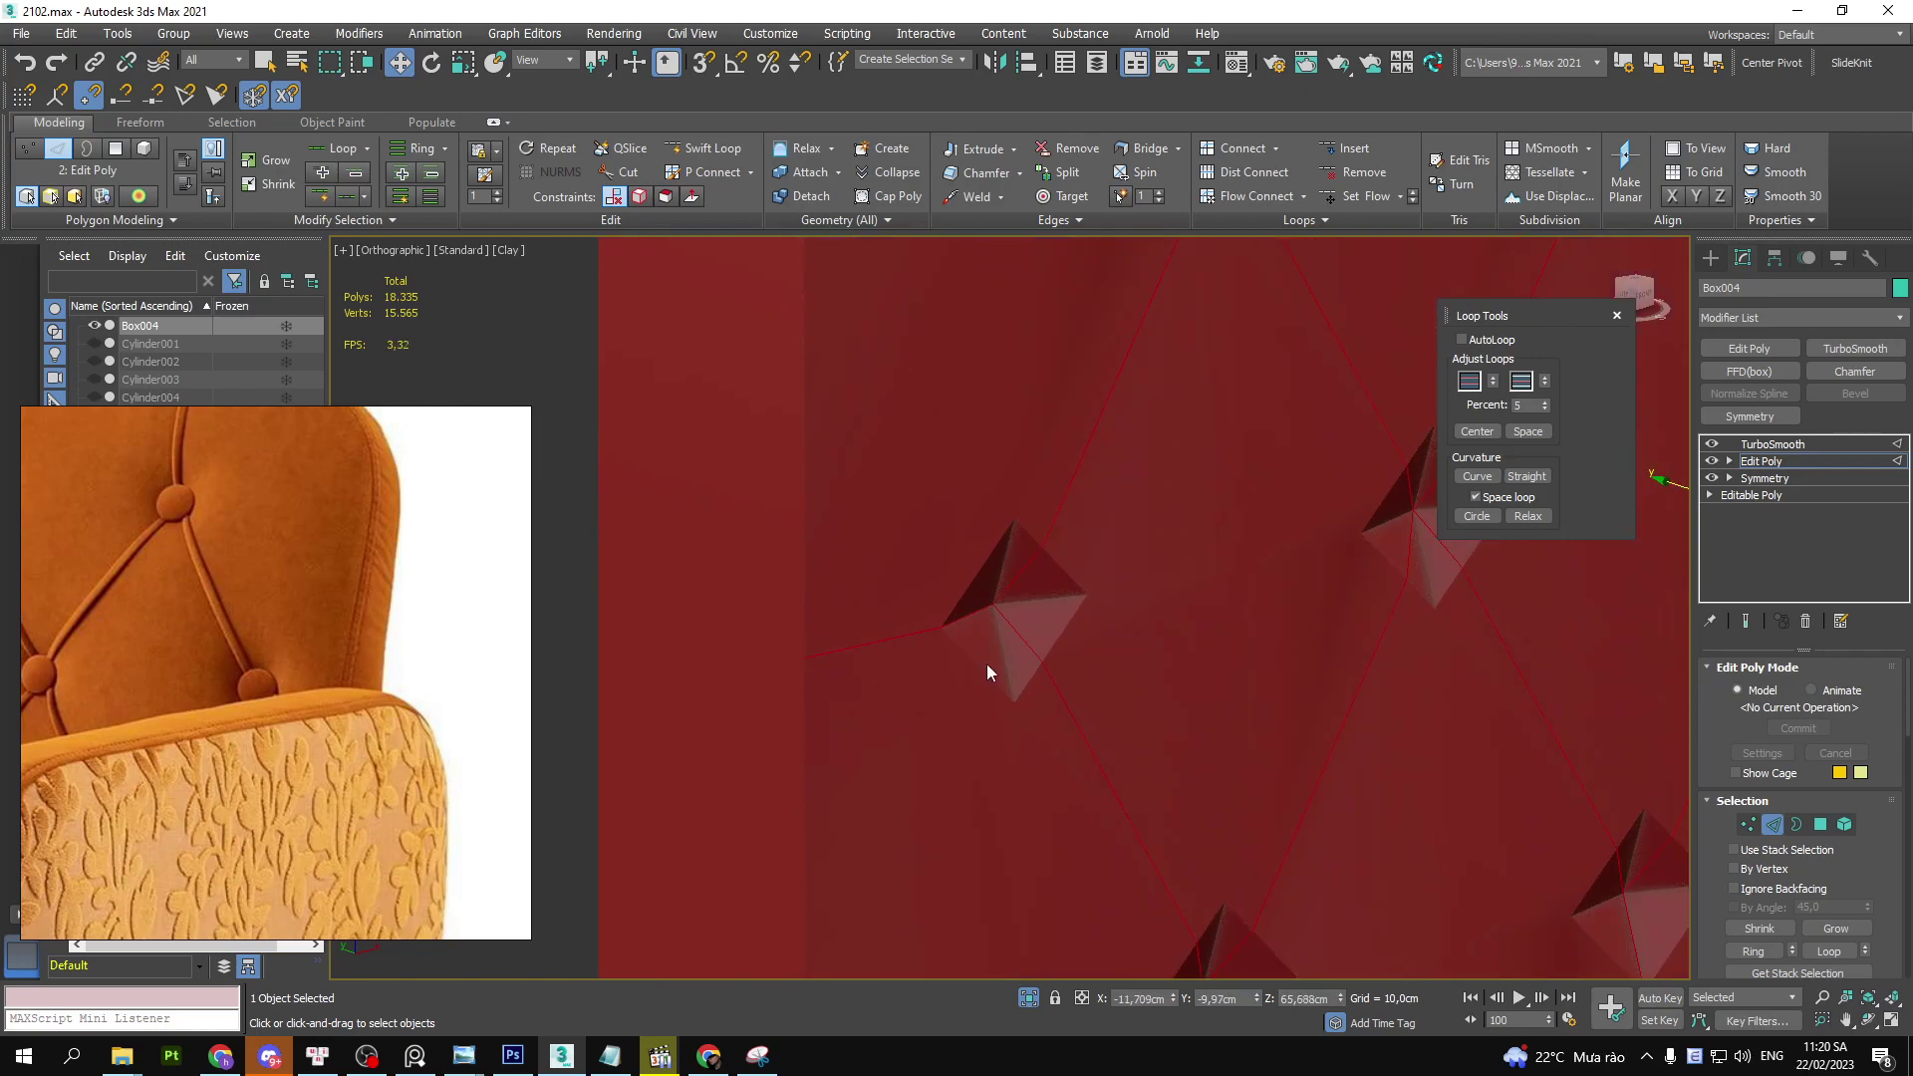
pyautogui.press('f')
pyautogui.rightClick(962, 638)
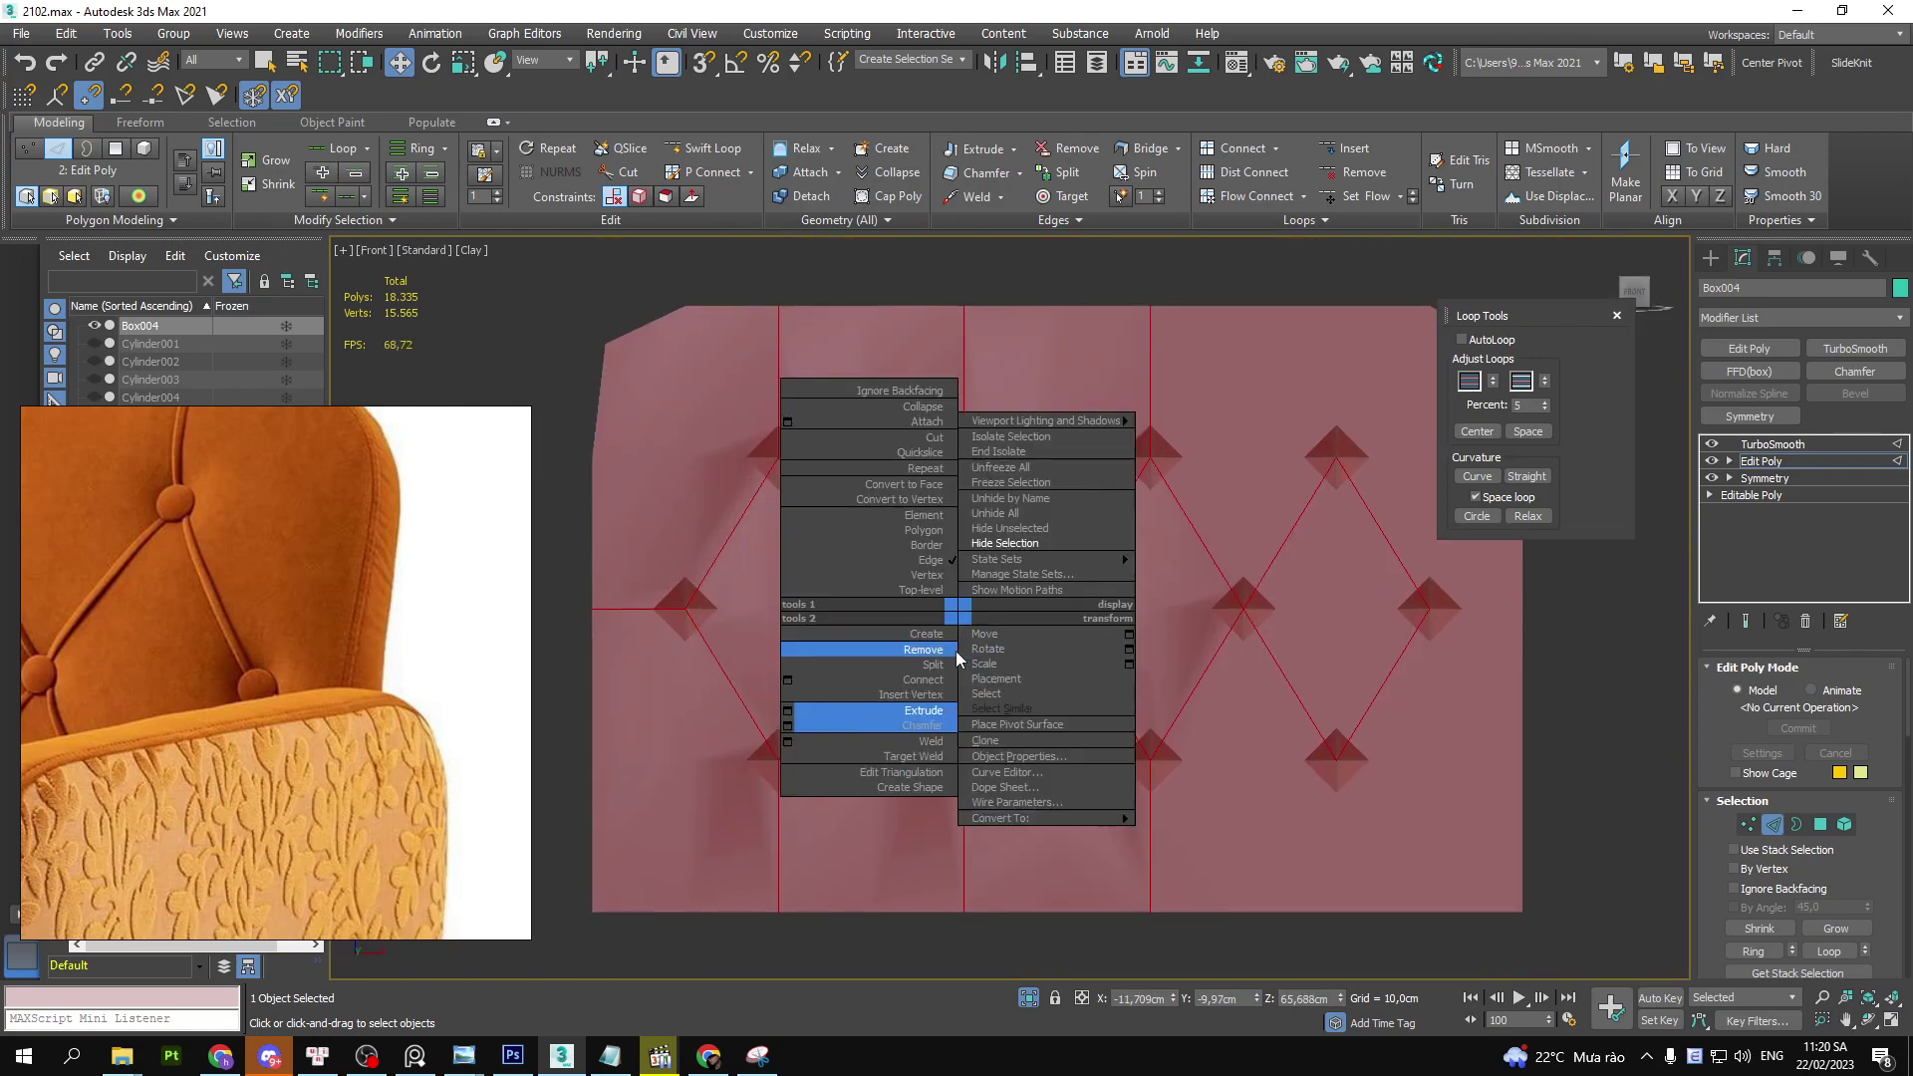
pyautogui.scroll(-3, 192, 648)
pyautogui.moveTo(191, 647); pyautogui.dragTo(362, 584)
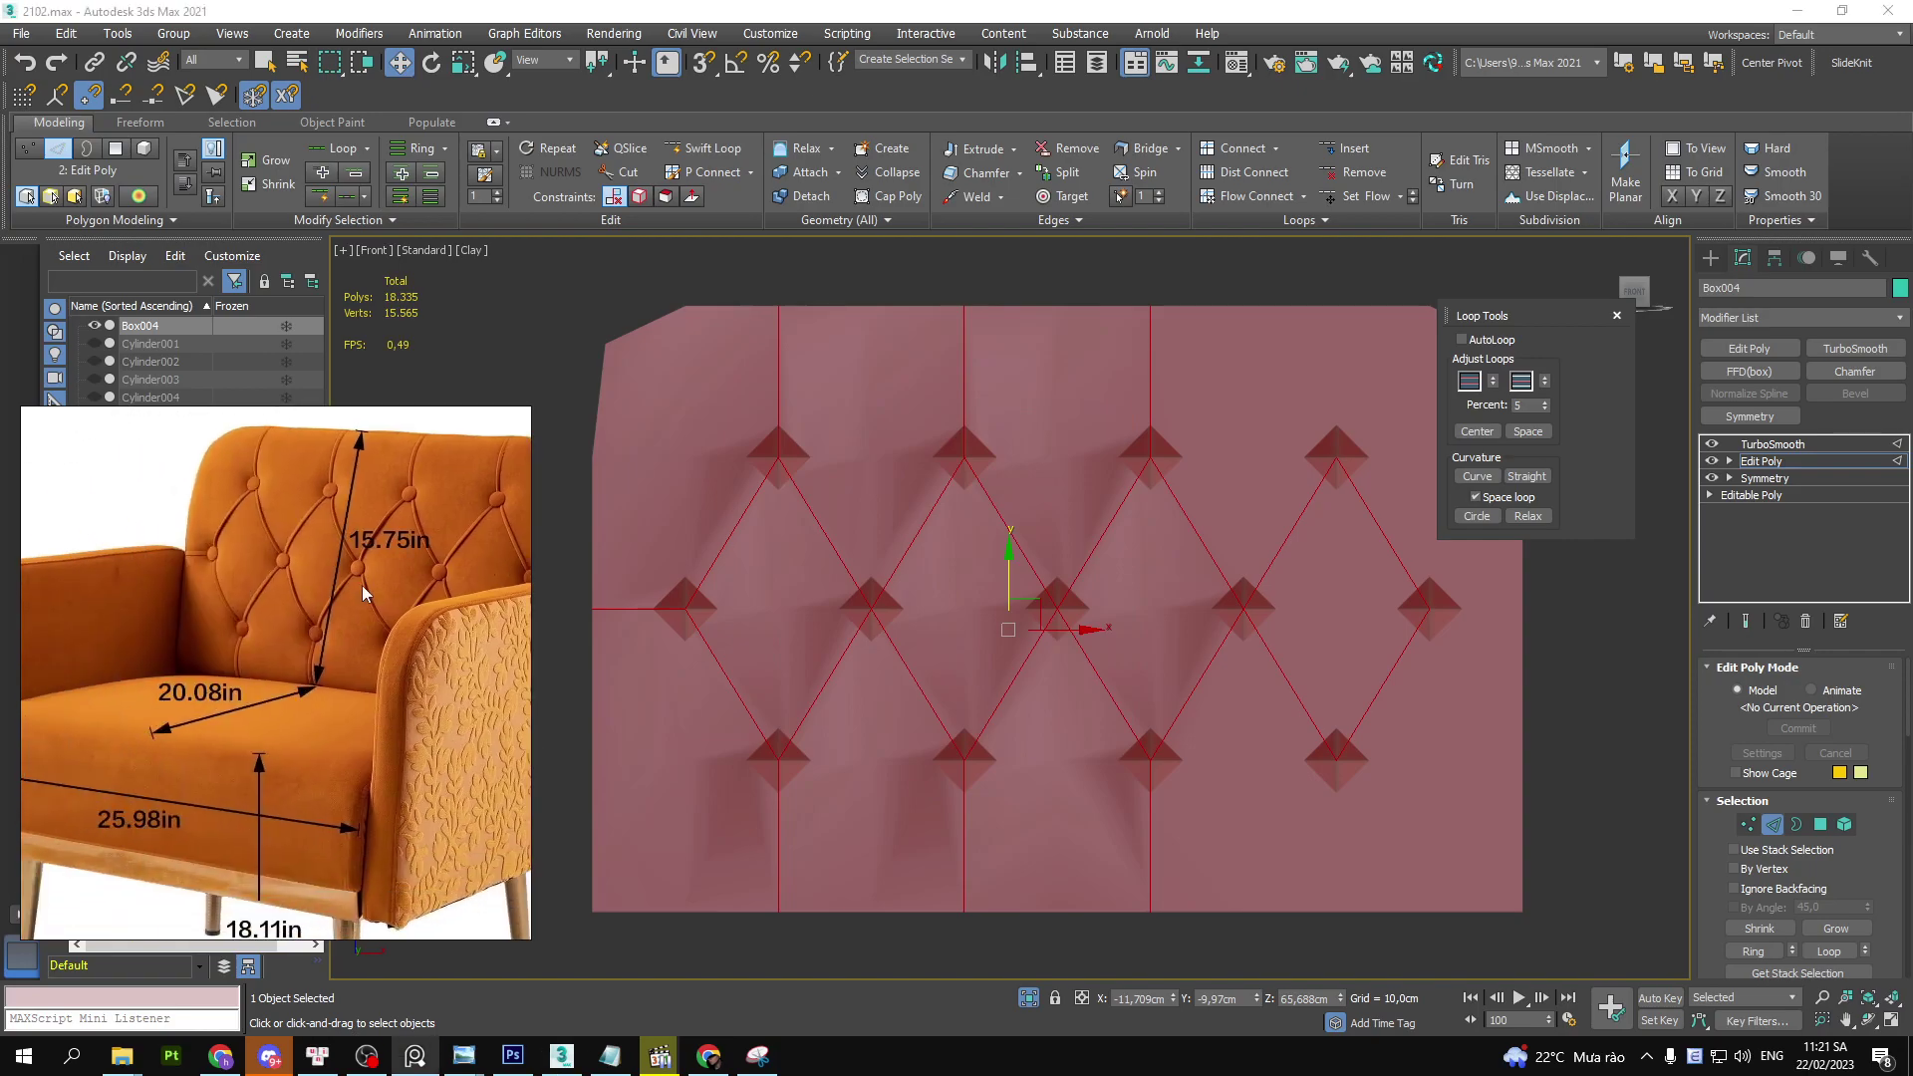
pyautogui.rightClick(966, 572)
pyautogui.click(794, 673)
# - Try an edge extrusion about 1.9 cm wide and -2.2 cm deep
pyautogui.keyDown('alt'); pyautogui.moveTo(927, 671); pyautogui.dragTo(913, 610, button='middle'); pyautogui.keyUp('alt')
pyautogui.scroll(3, 913, 610)
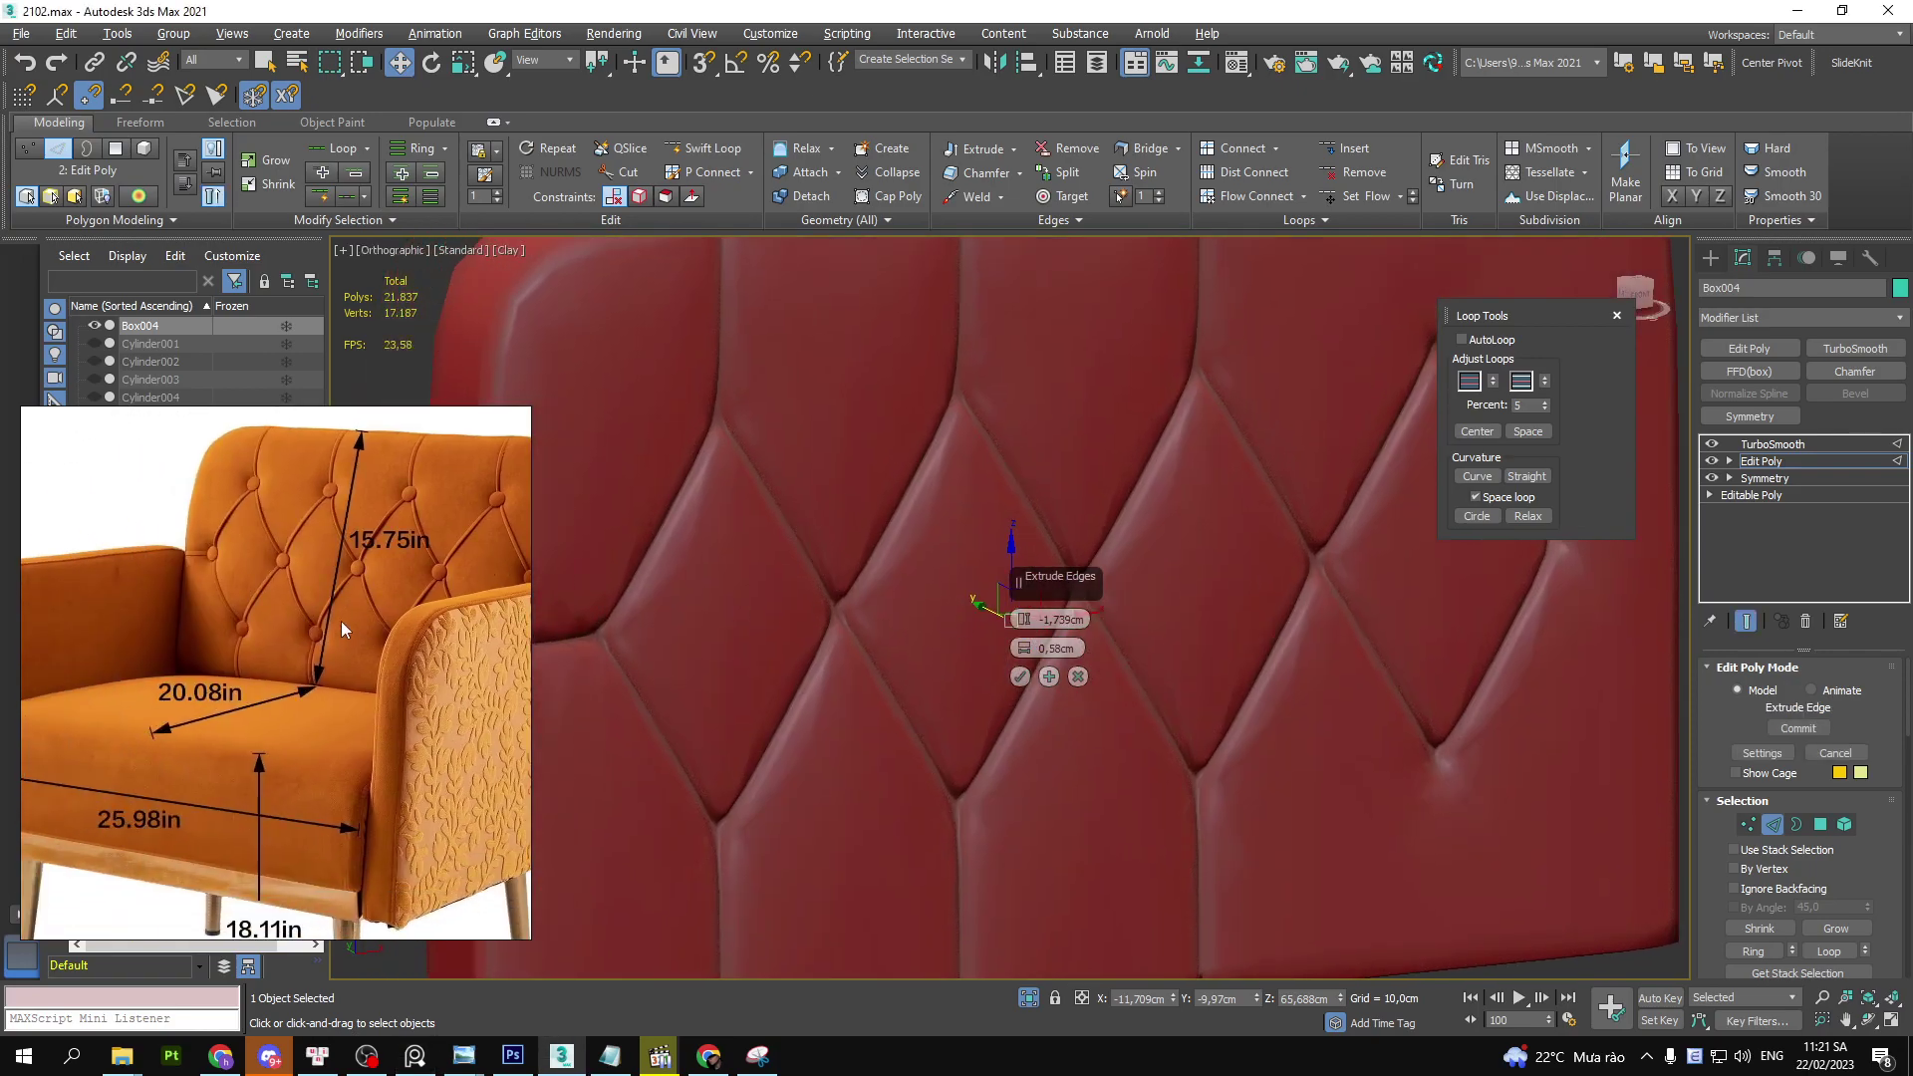
pyautogui.scroll(3, 340, 620)
pyautogui.scroll(3, 338, 583)
pyautogui.scroll(2, 331, 623)
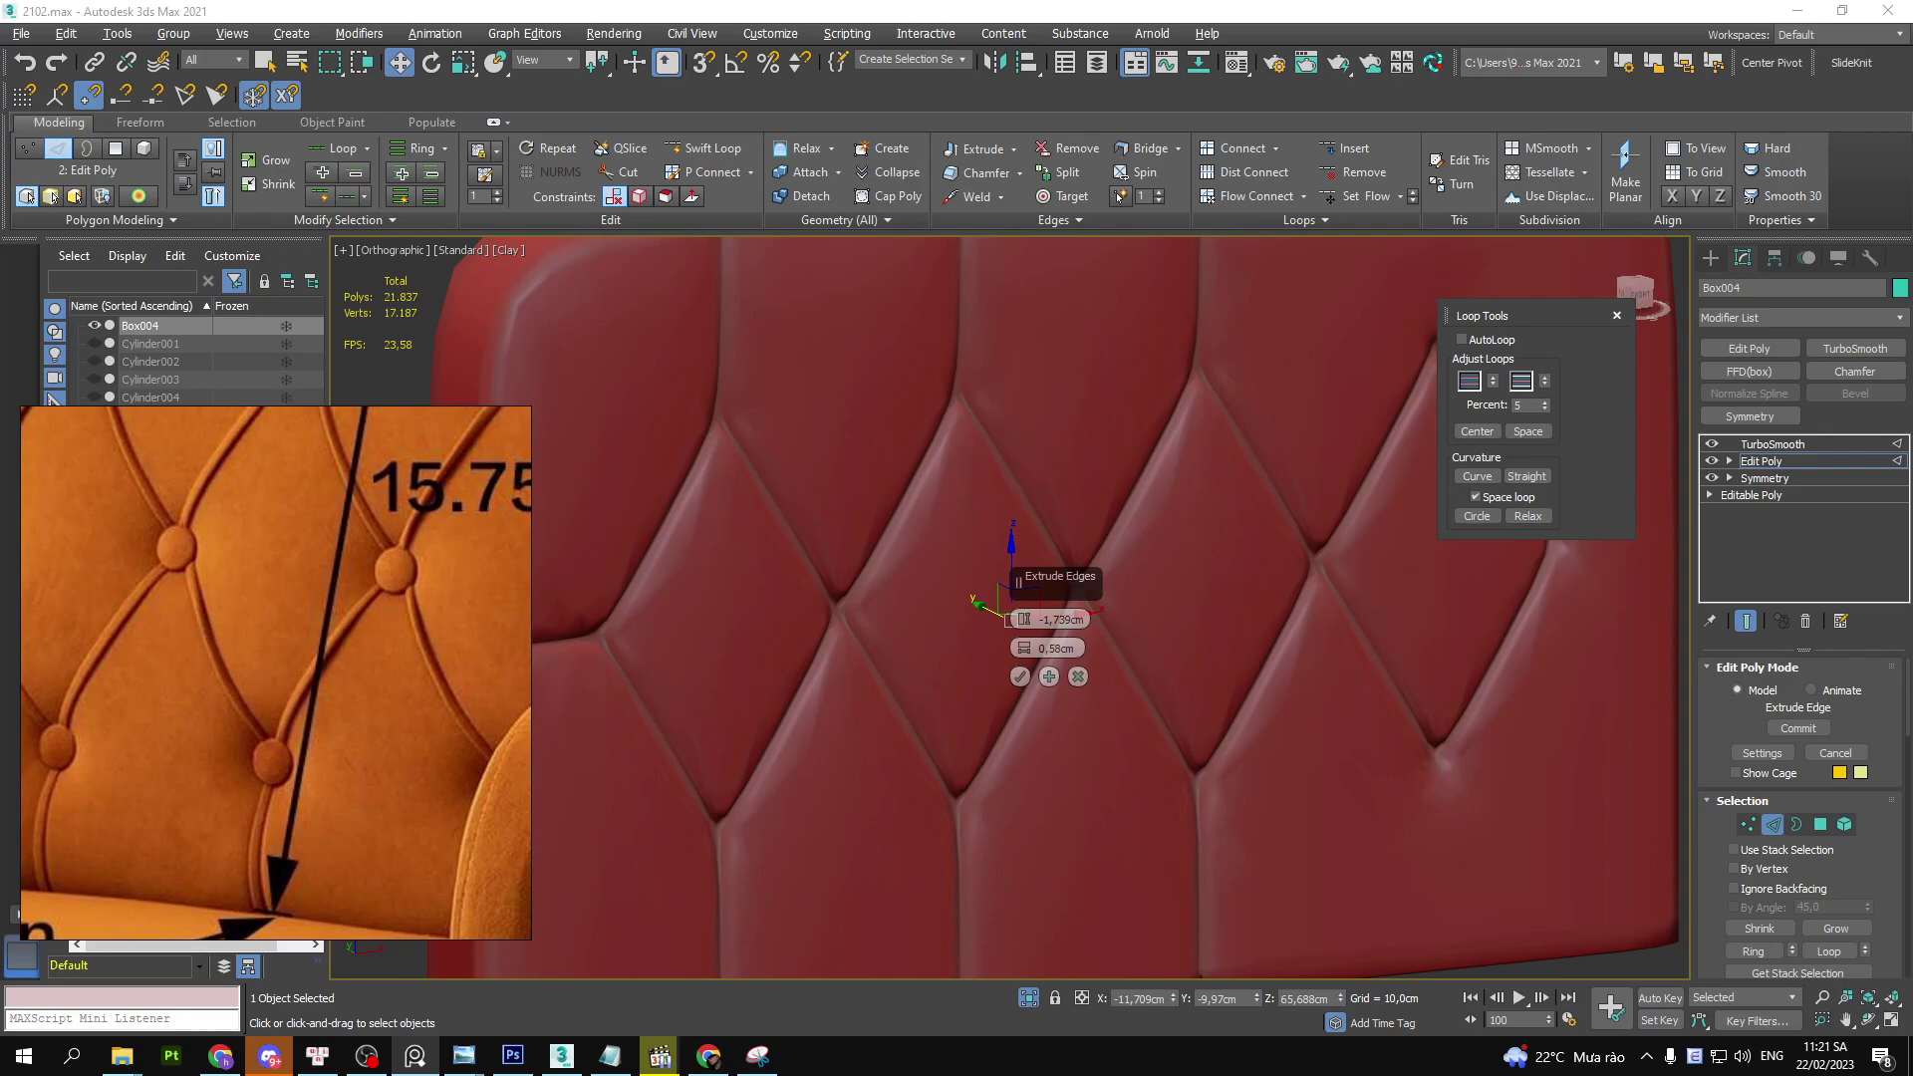
pyautogui.moveTo(1036, 647); pyautogui.dragTo(1036, 641)
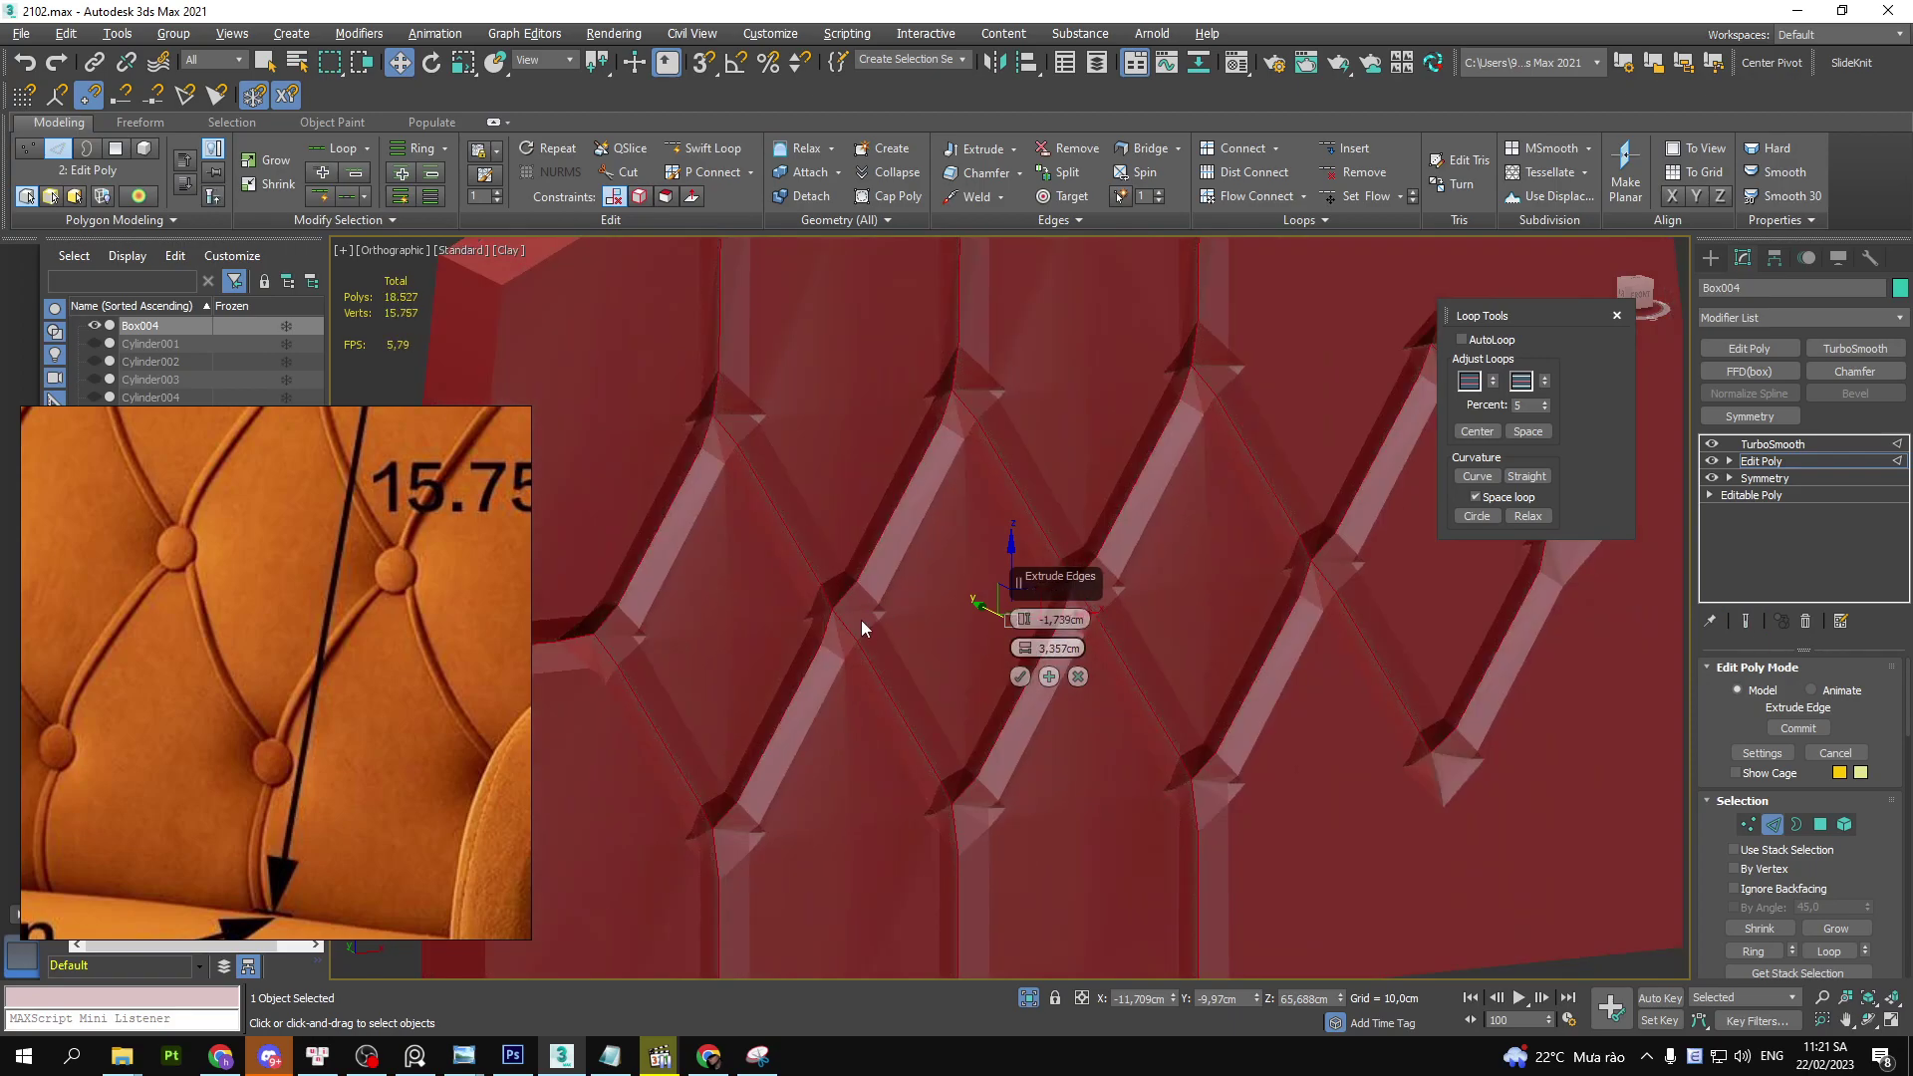
pyautogui.rightClick(1024, 648)
pyautogui.moveTo(1024, 646); pyautogui.dragTo(1027, 631)
pyautogui.press('F4')
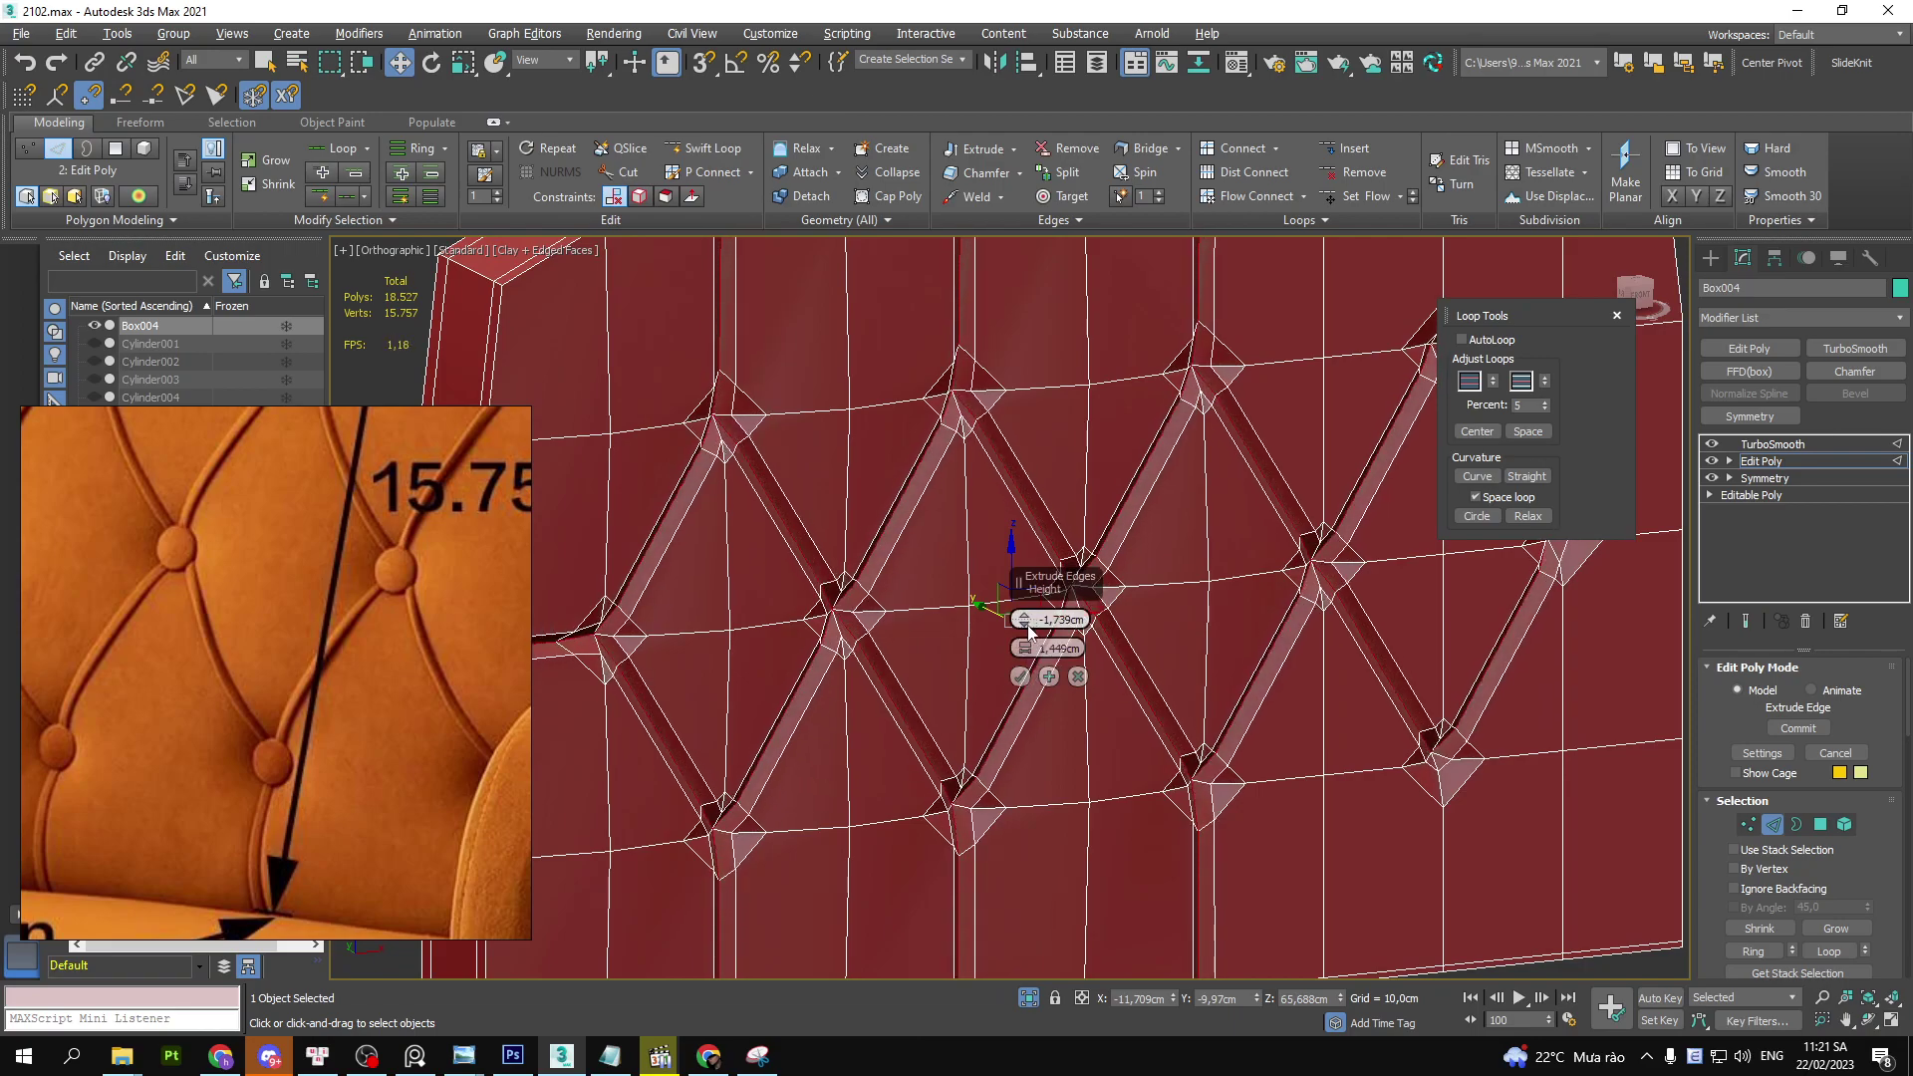
pyautogui.moveTo(1029, 630); pyautogui.dragTo(1027, 638)
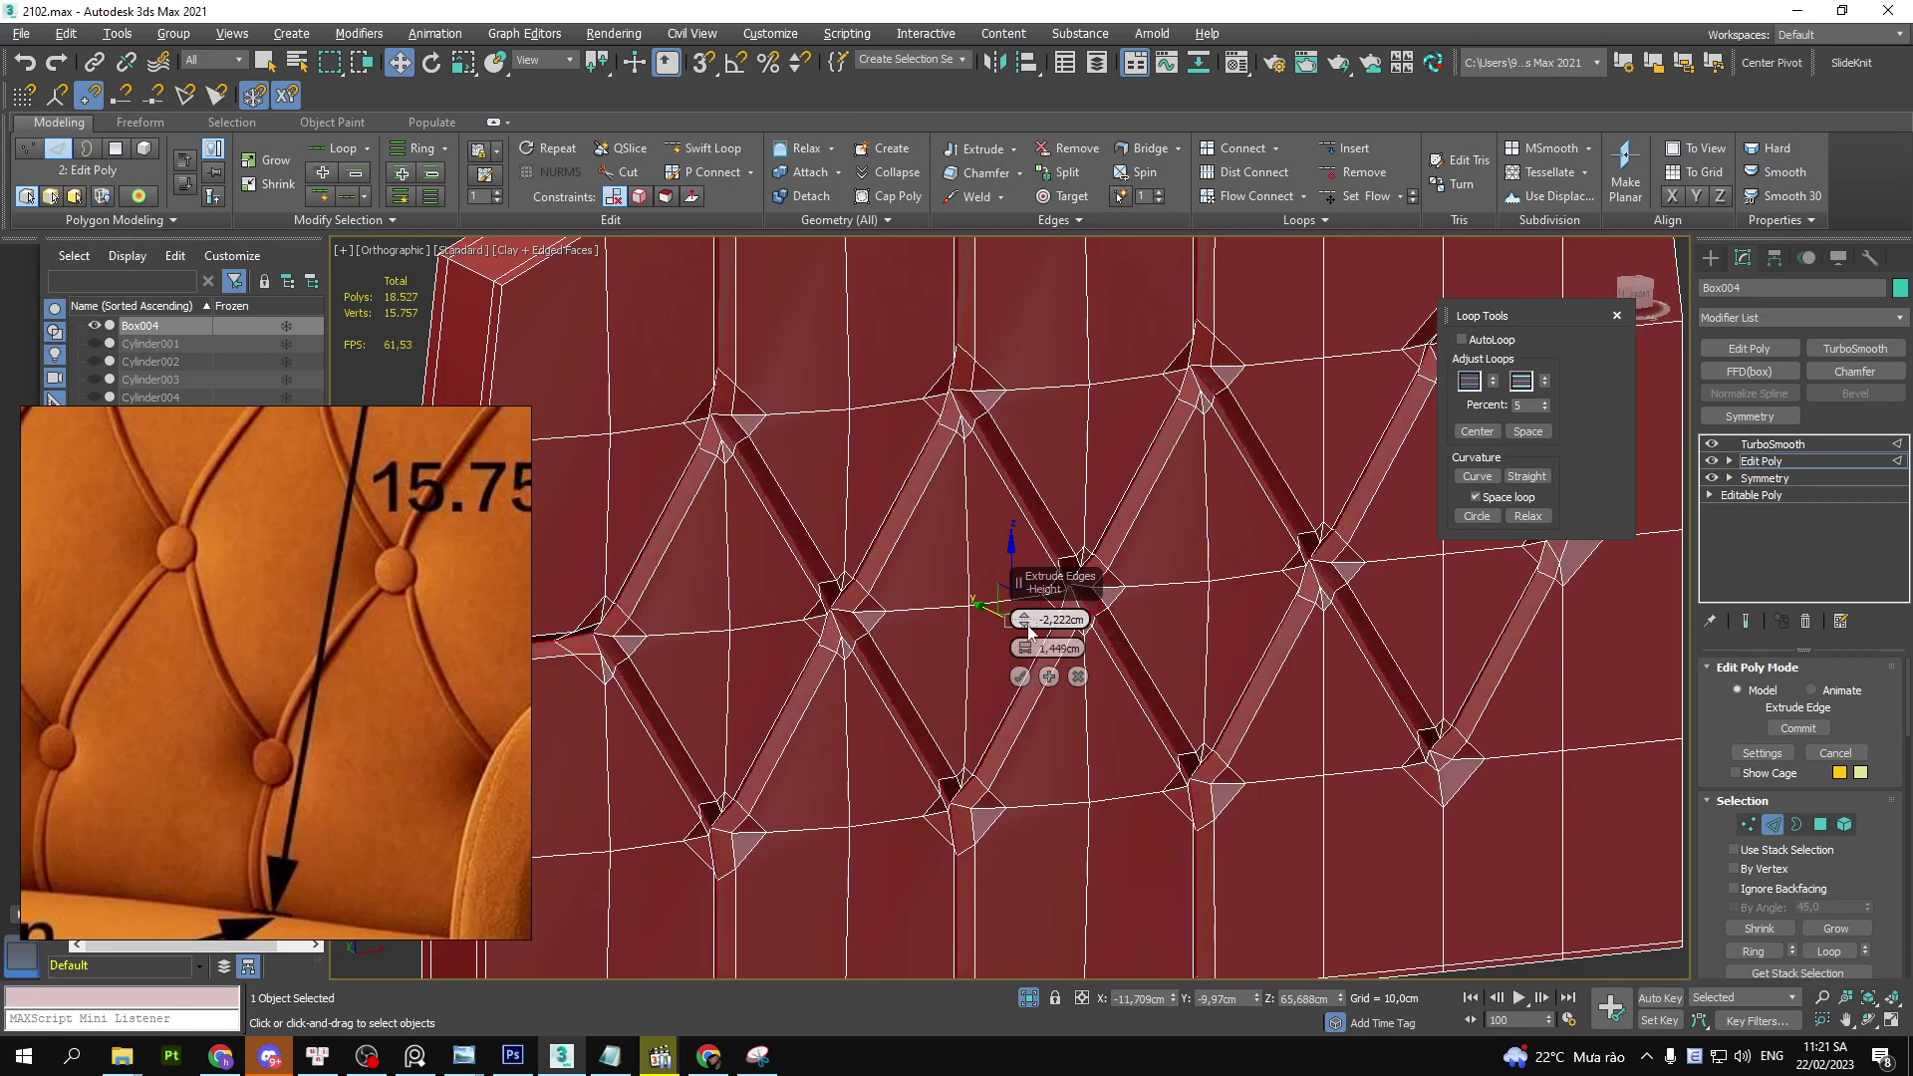
# - Make the groove shallower, about -0.26 cm high and 1.449 cm wide, and confirm
pyautogui.hotkey('ctrl', 'e')
pyautogui.press('F4')
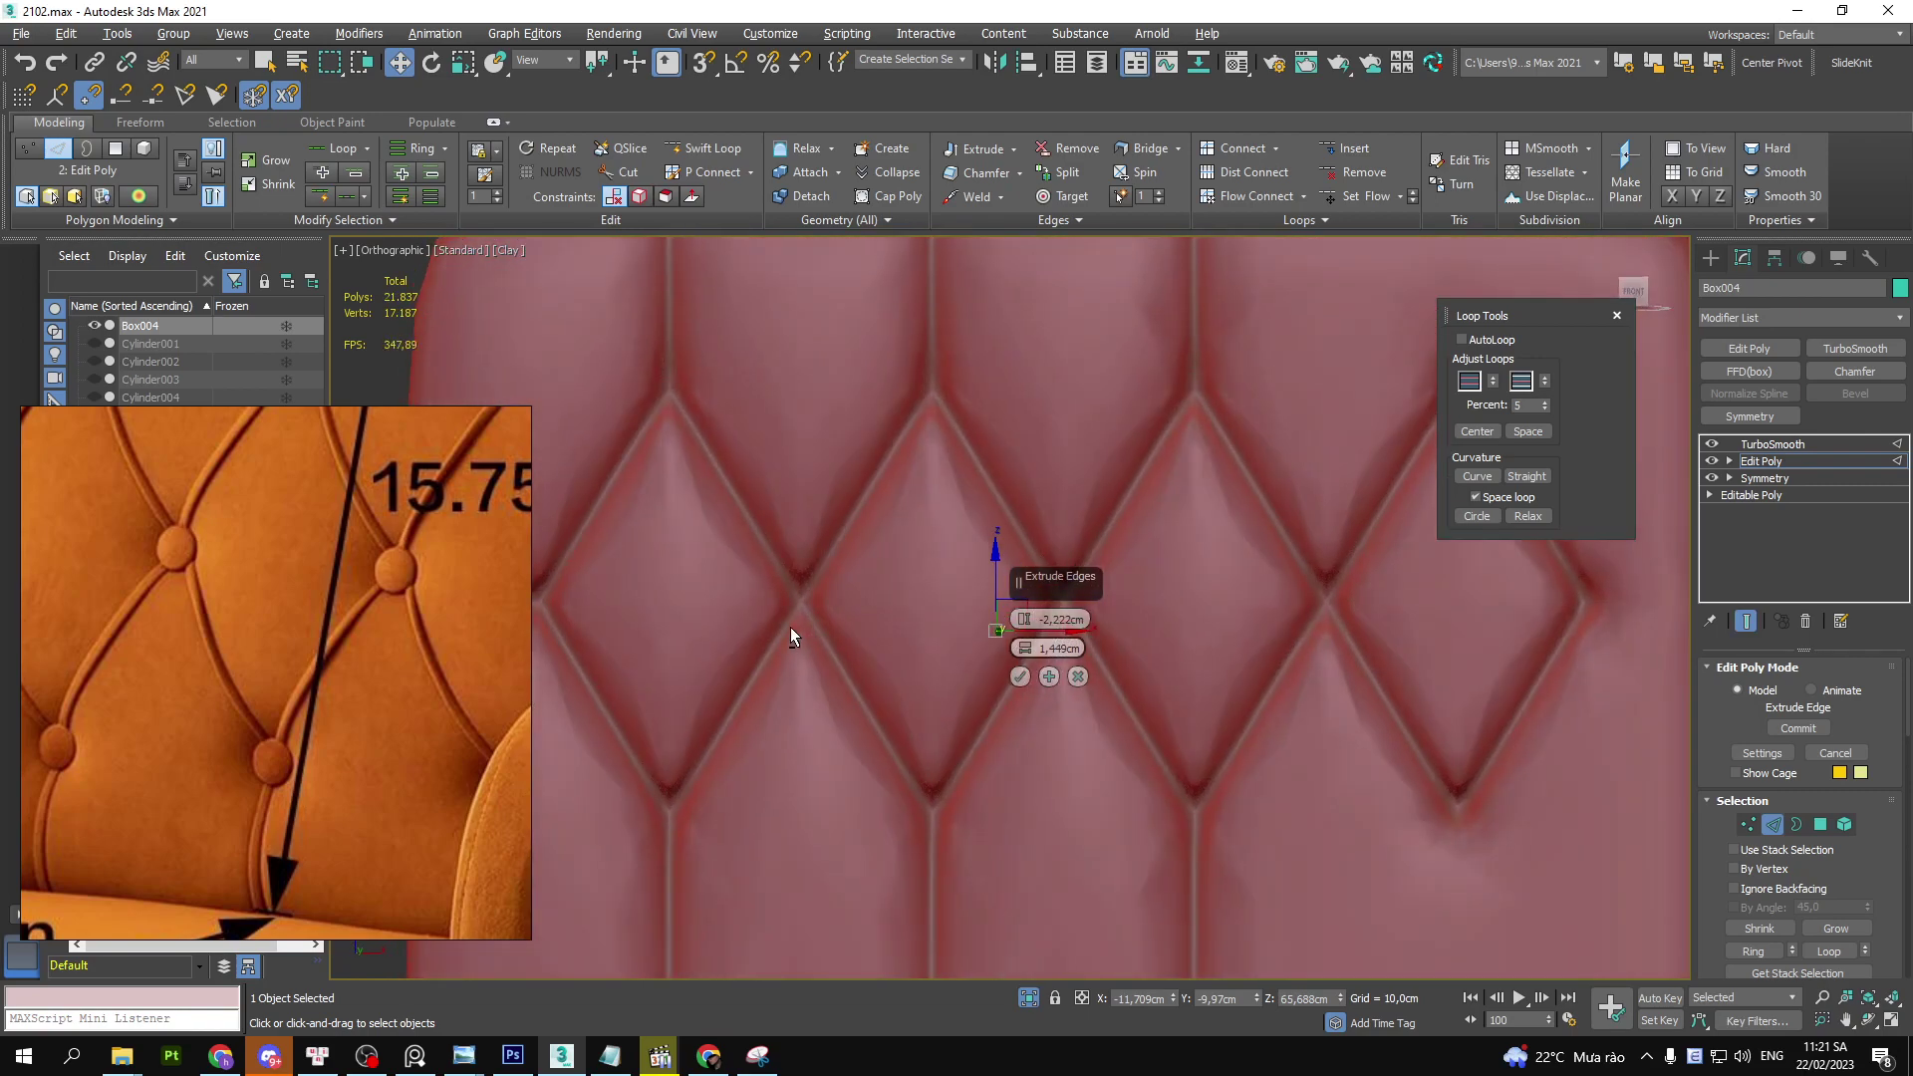
pyautogui.rightClick(1024, 622)
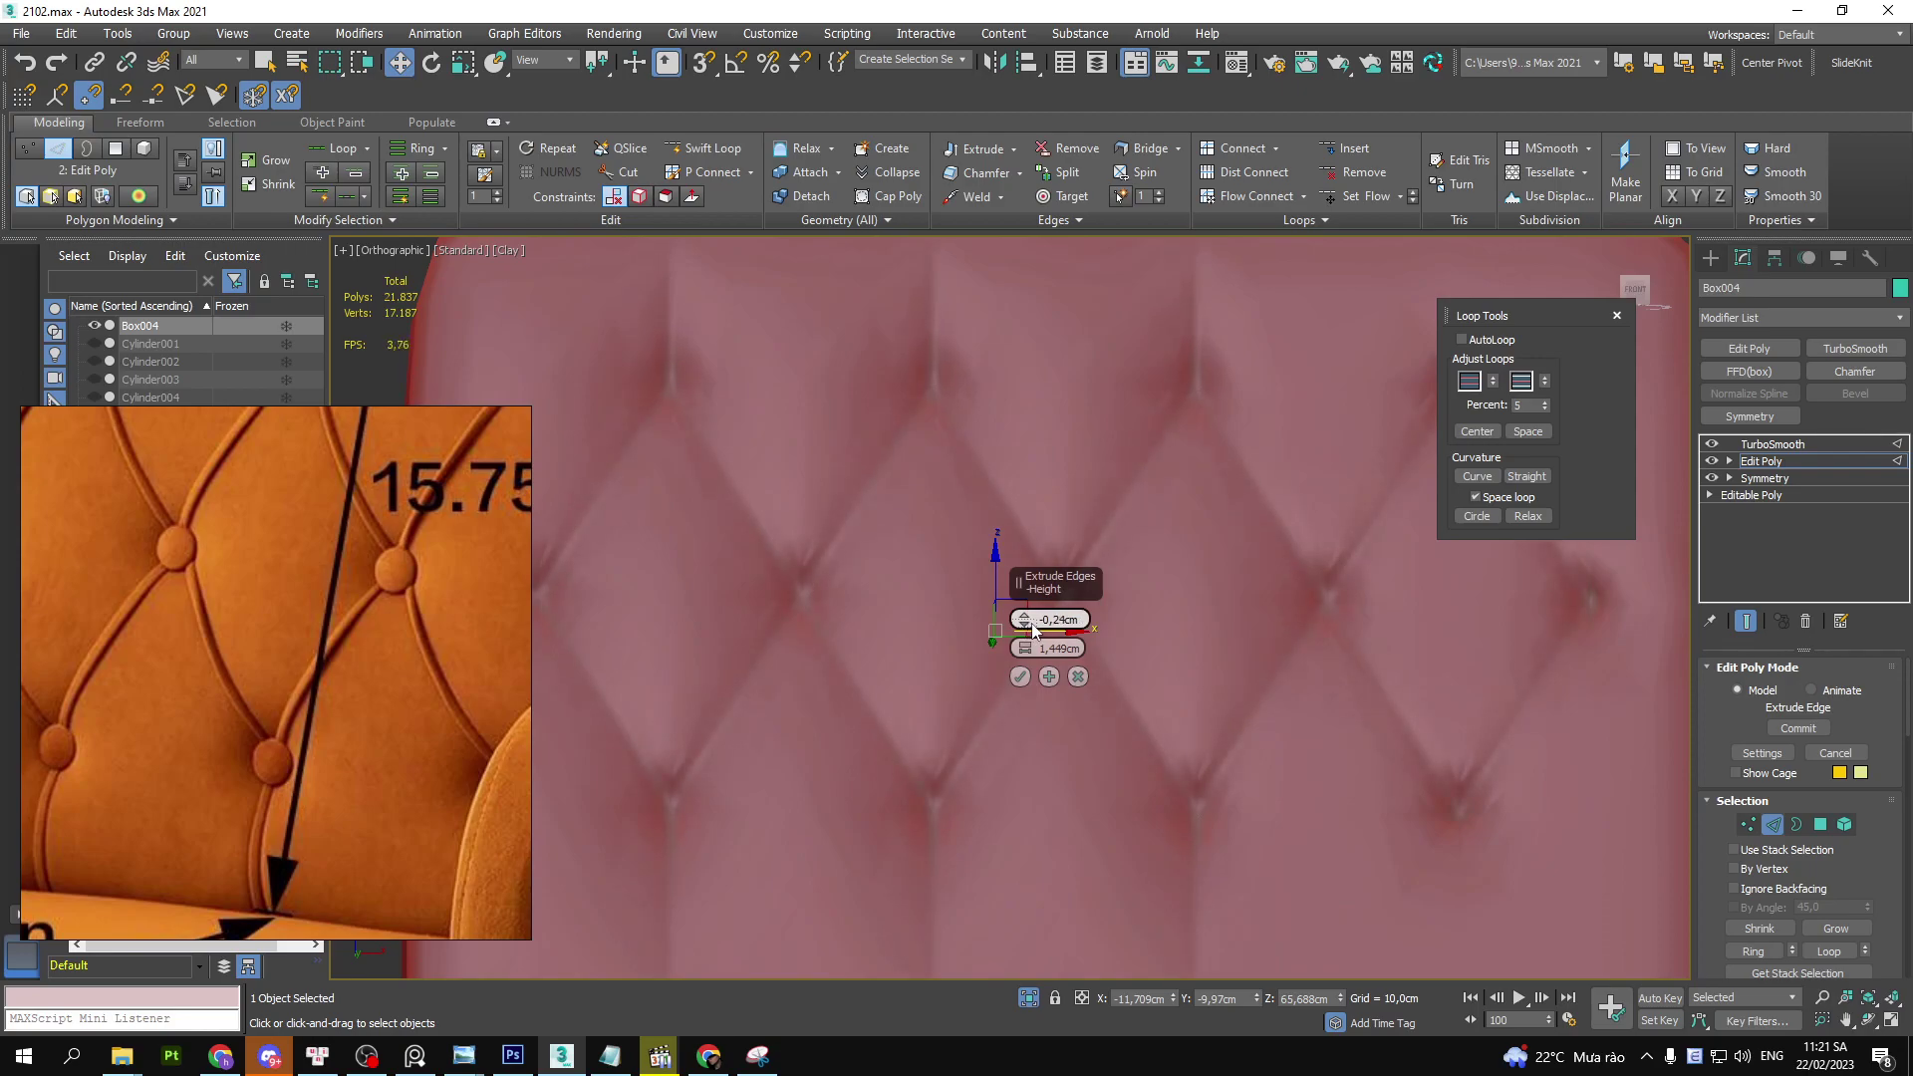
pyautogui.moveTo(1033, 628); pyautogui.dragTo(1036, 620)
pyautogui.press('f')
pyautogui.scroll(-3, 996, 597)
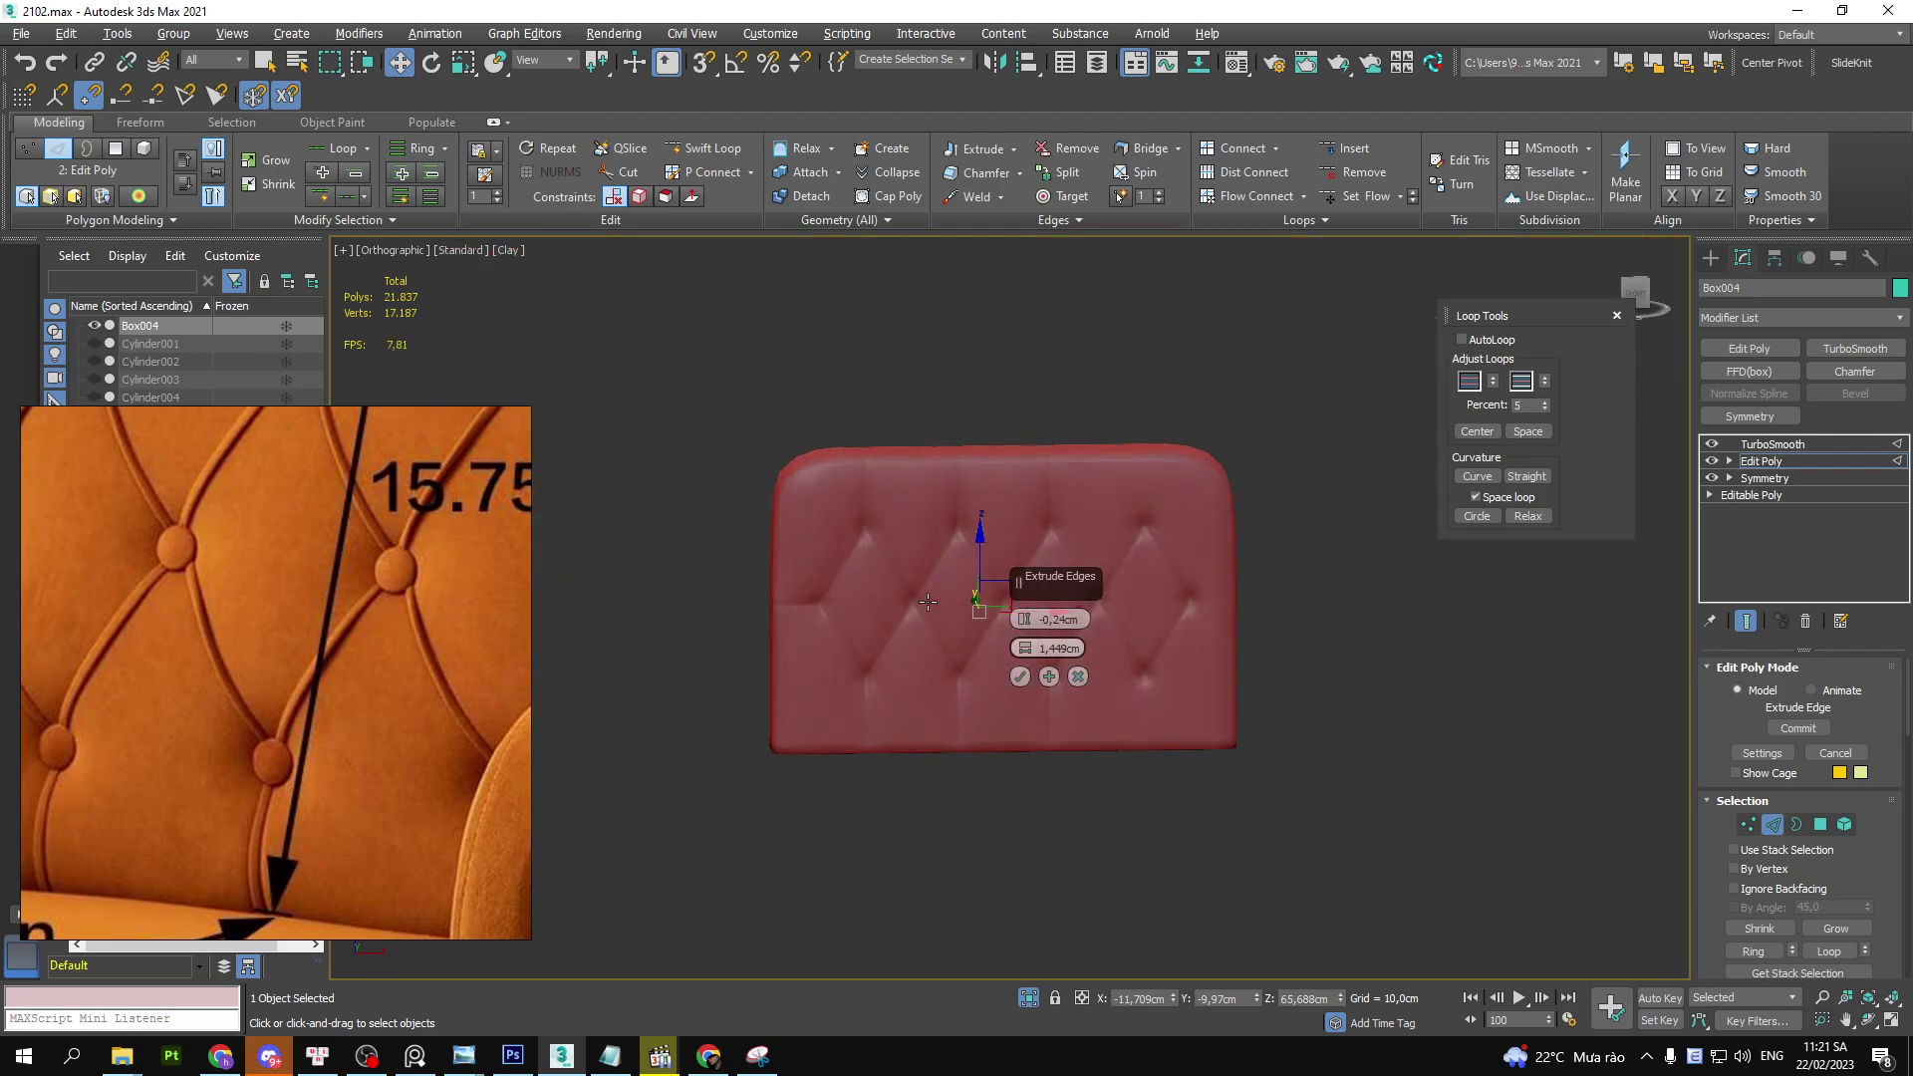
pyautogui.scroll(3, 928, 601)
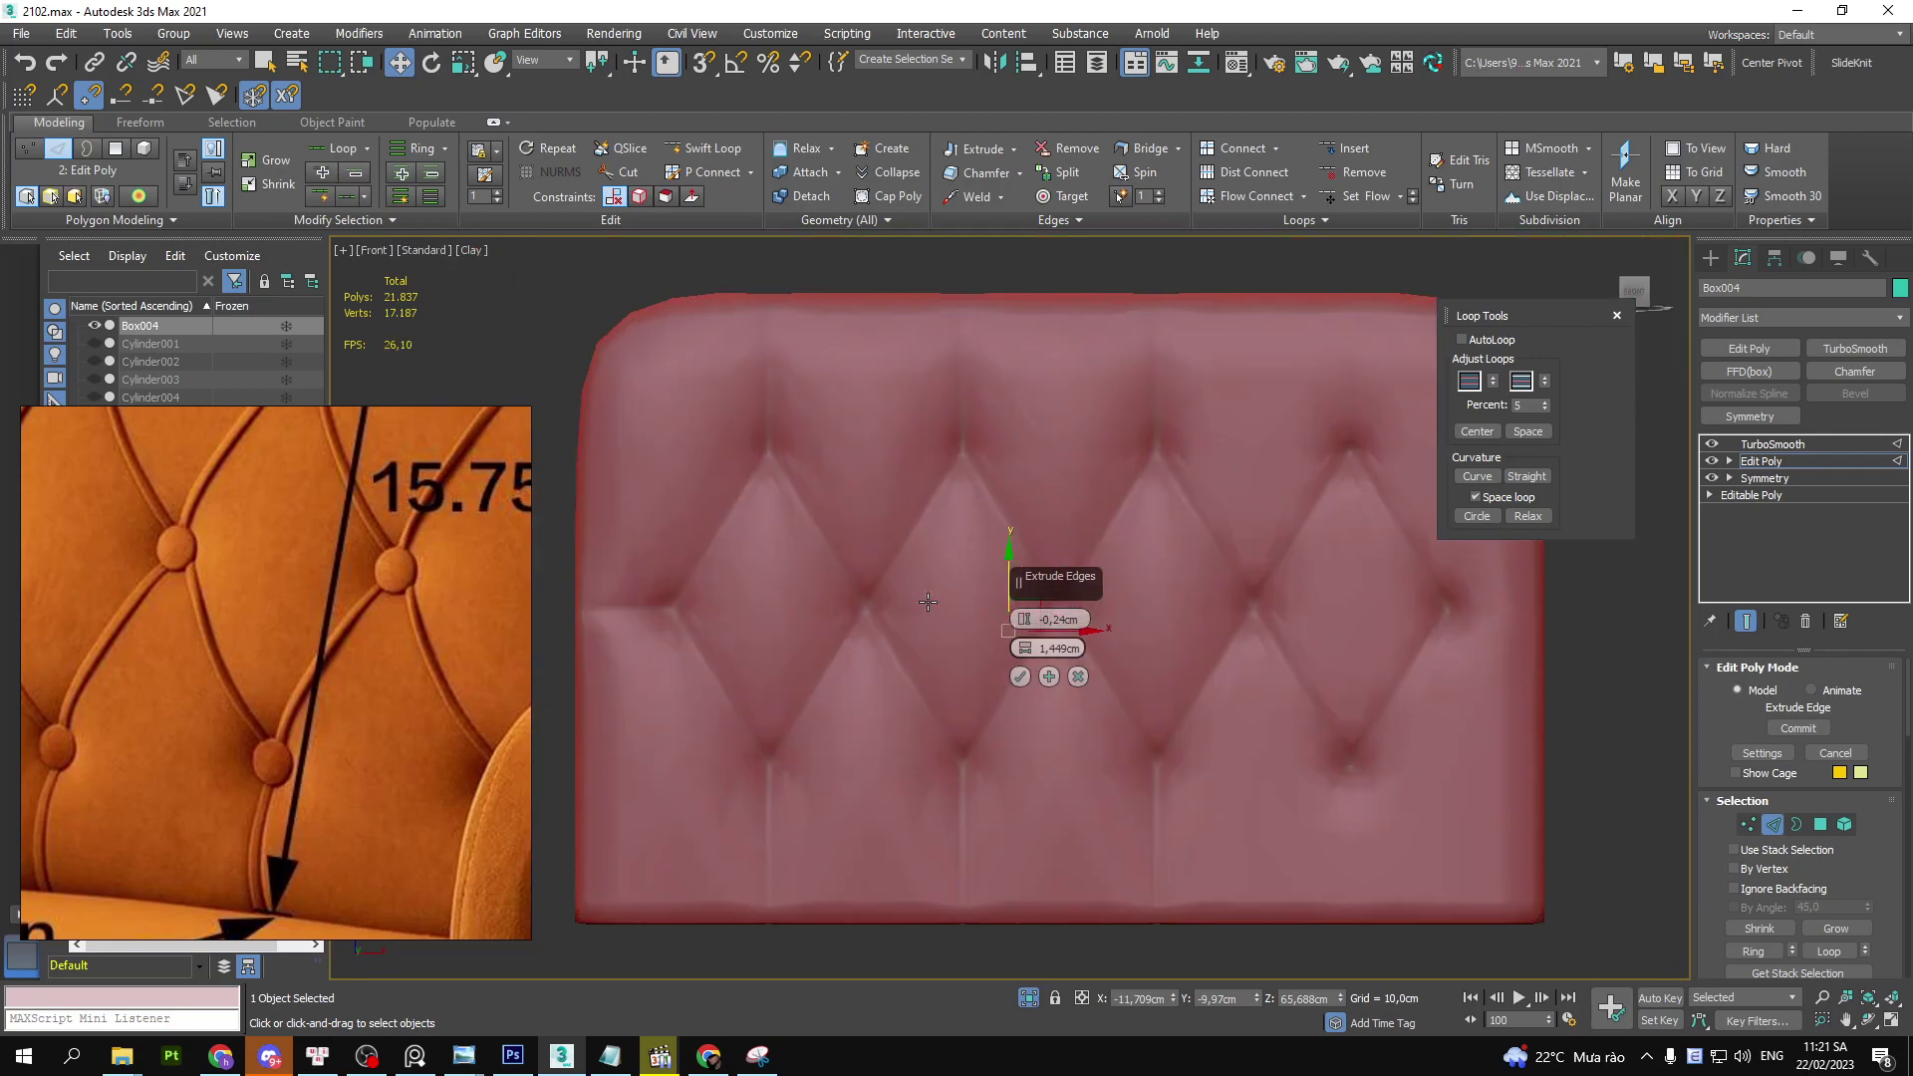
pyautogui.click(1019, 677)
pyautogui.moveTo(889, 559); pyautogui.dragTo(925, 556, button='middle')
pyautogui.click(1783, 443)
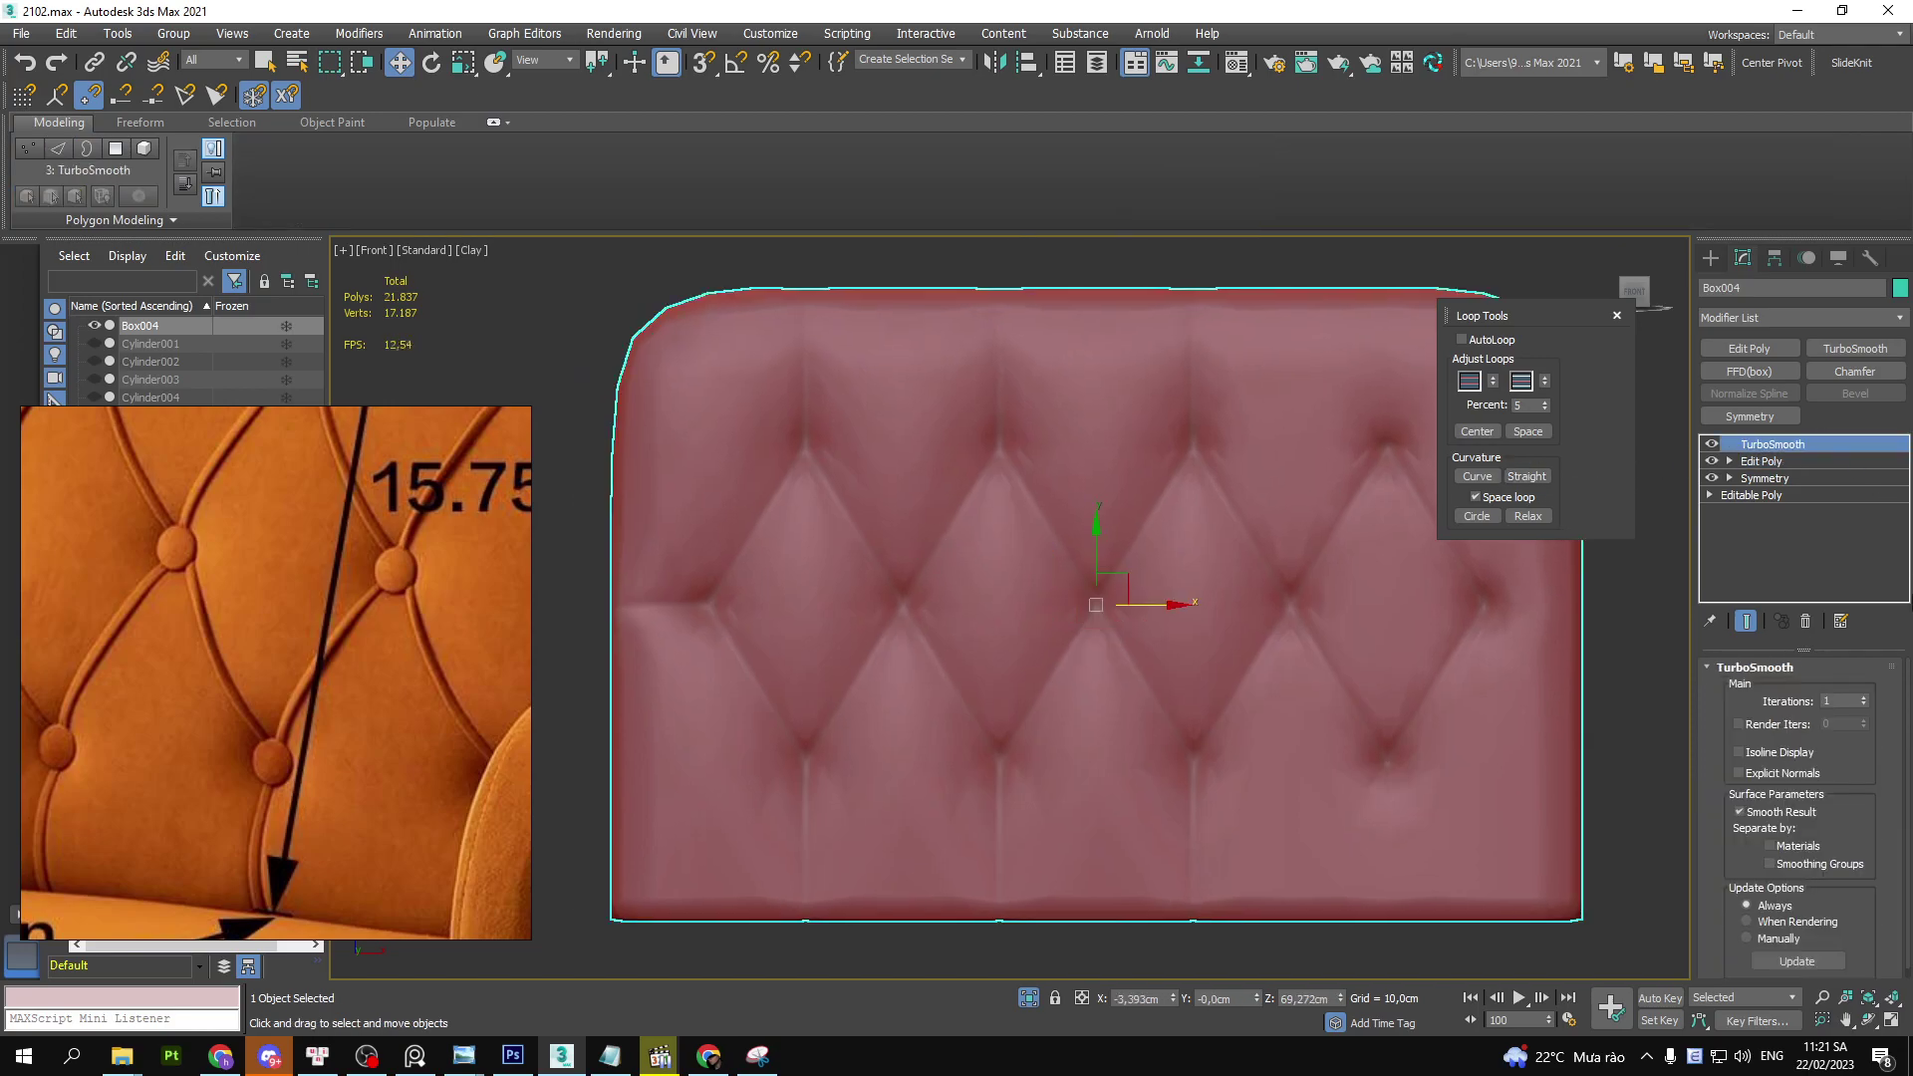
# - Set TurboSmooth Iterations to 2 and zoom around the smoothed backrest
pyautogui.click(1863, 700)
pyautogui.scroll(-3, 1208, 691)
pyautogui.scroll(-1, 1080, 628)
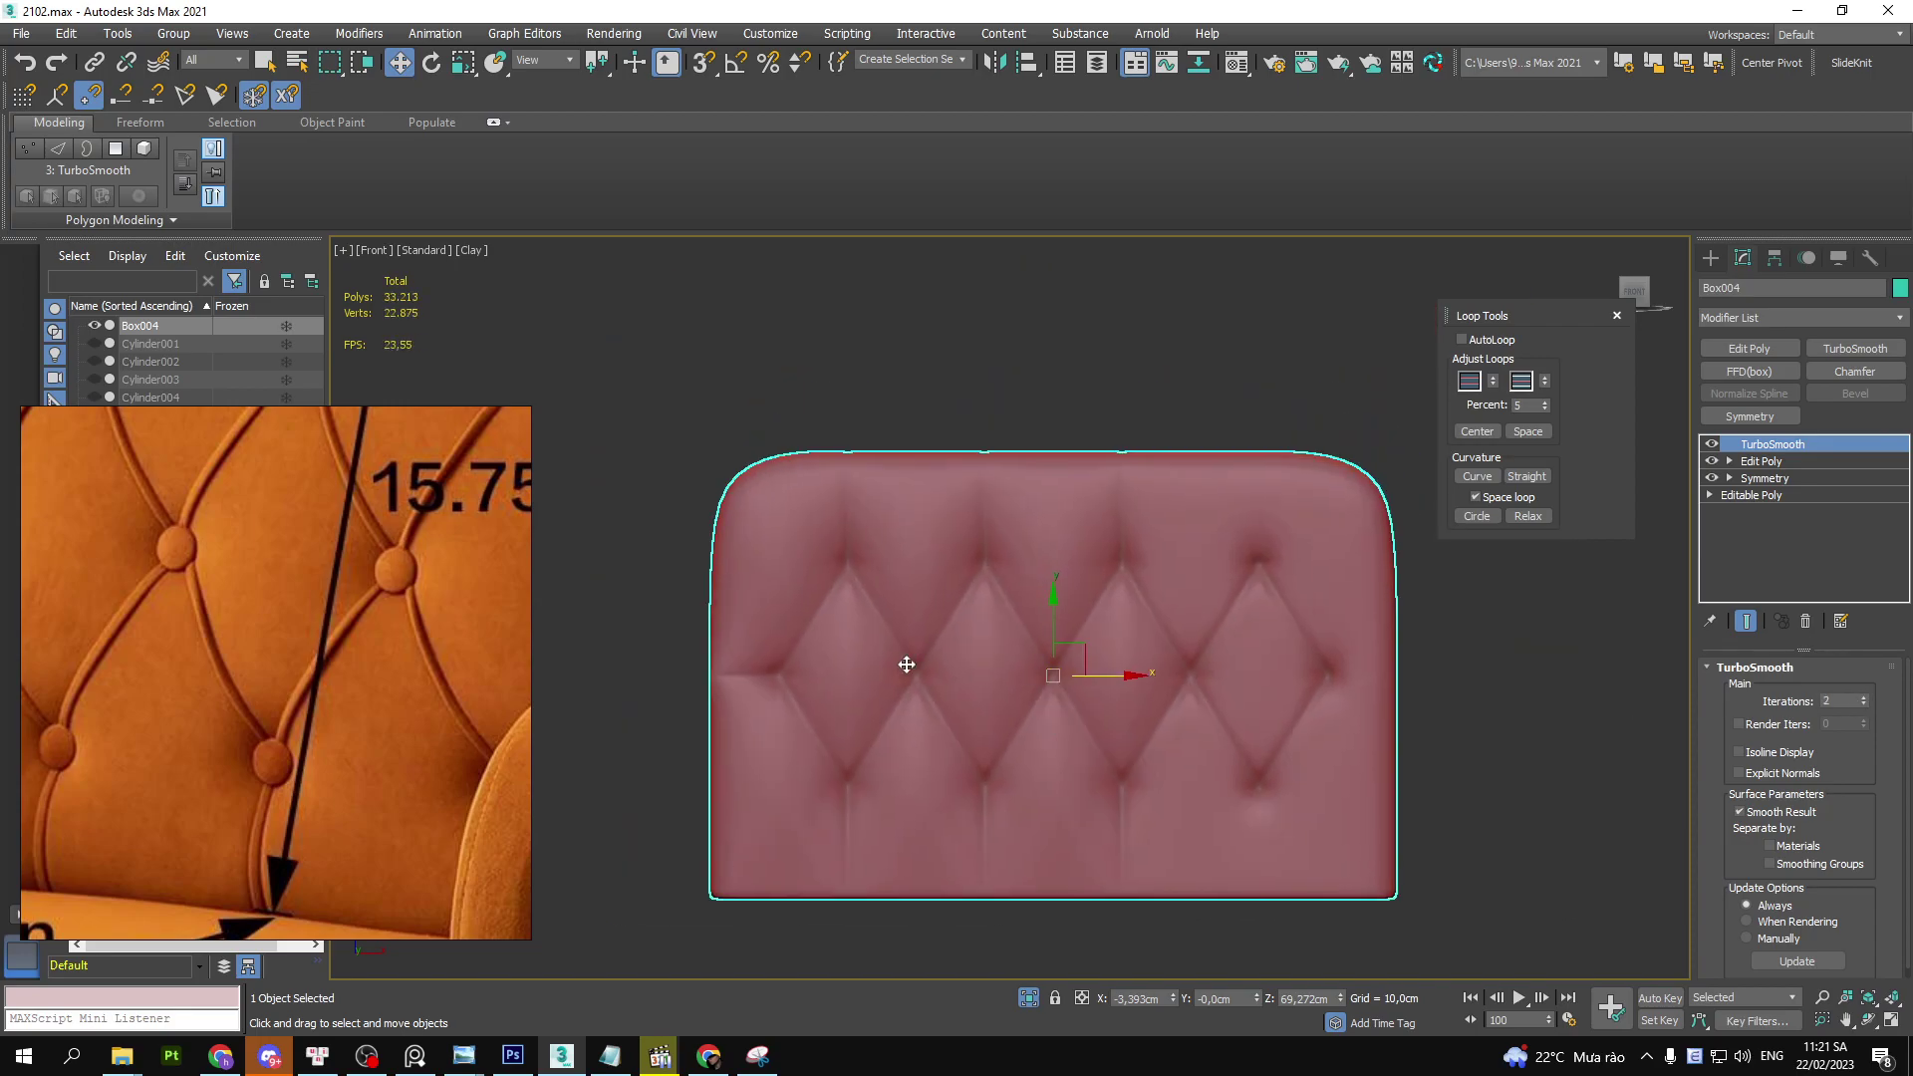
pyautogui.scroll(2, 205, 635)
pyautogui.scroll(-3, 206, 636)
pyautogui.scroll(-3, 281, 616)
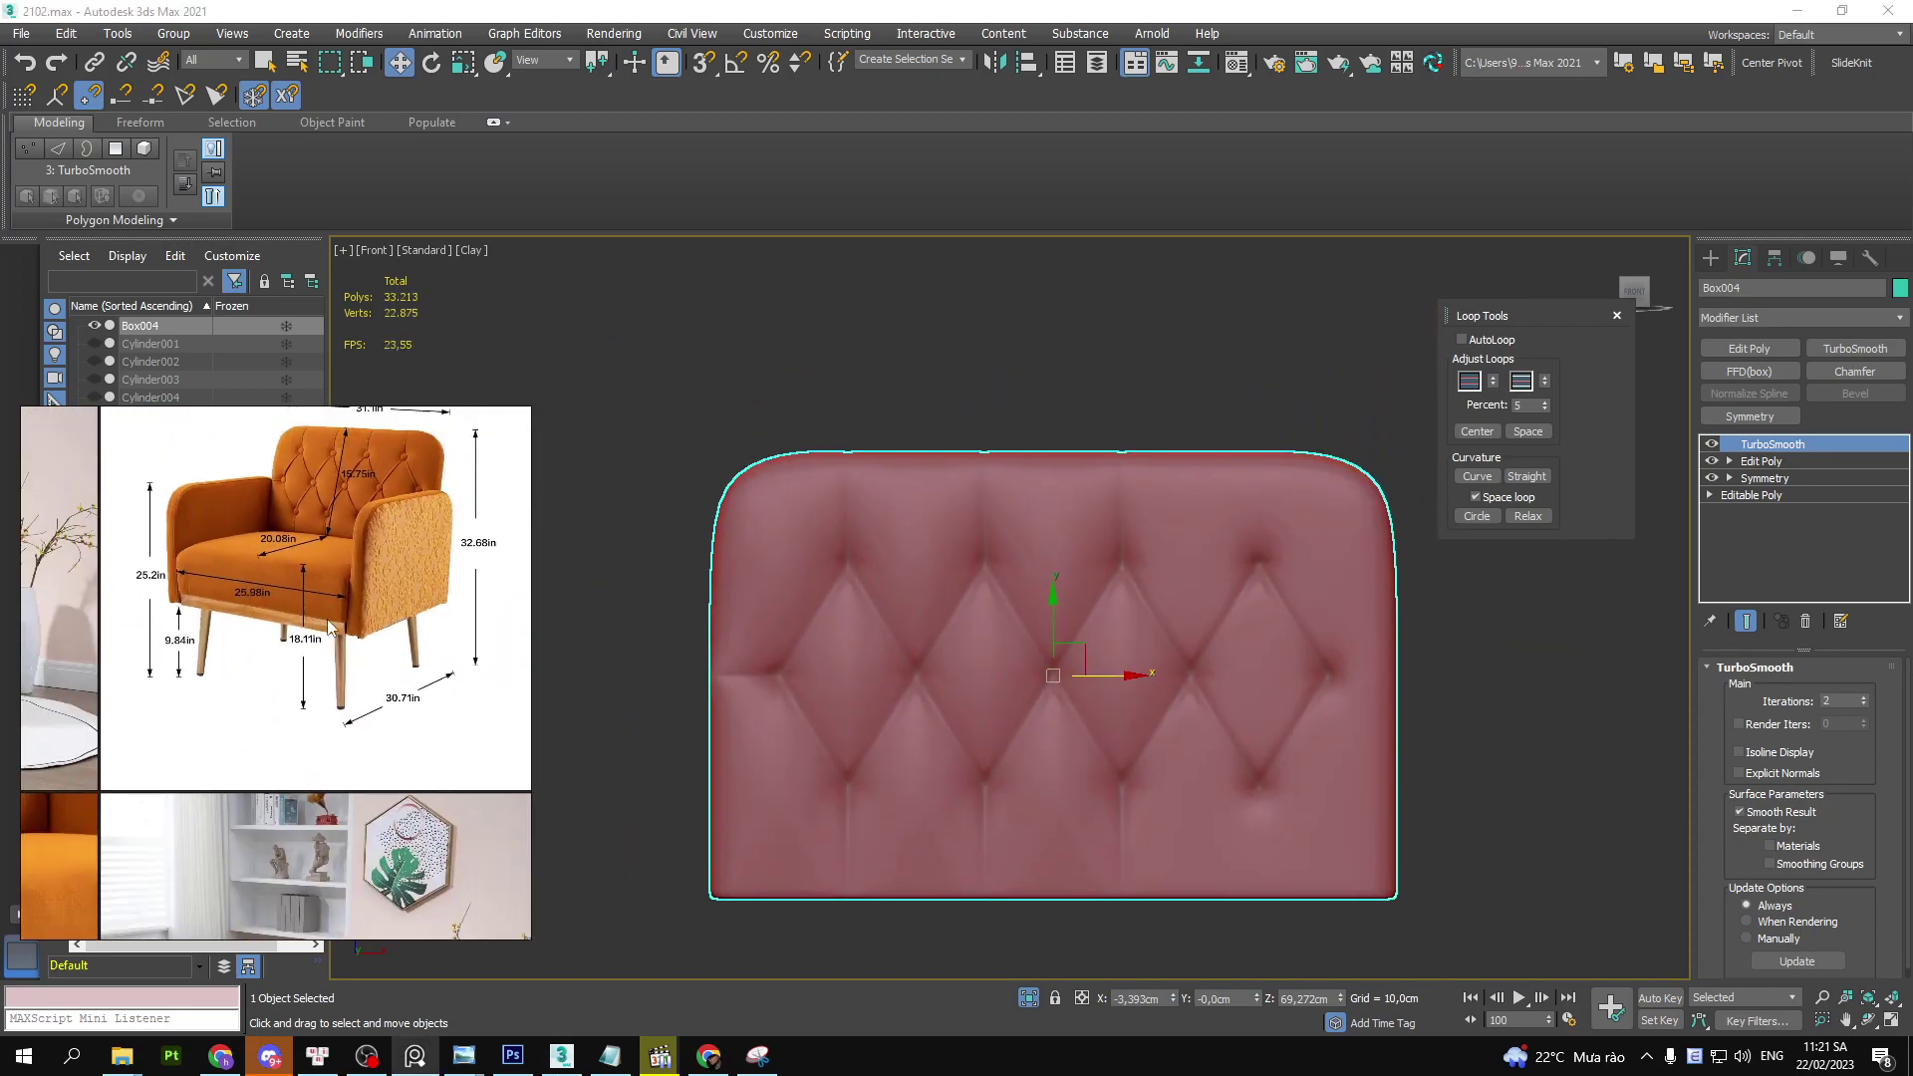
pyautogui.scroll(2, 279, 616)
pyautogui.scroll(2, 348, 619)
pyautogui.scroll(2, 297, 638)
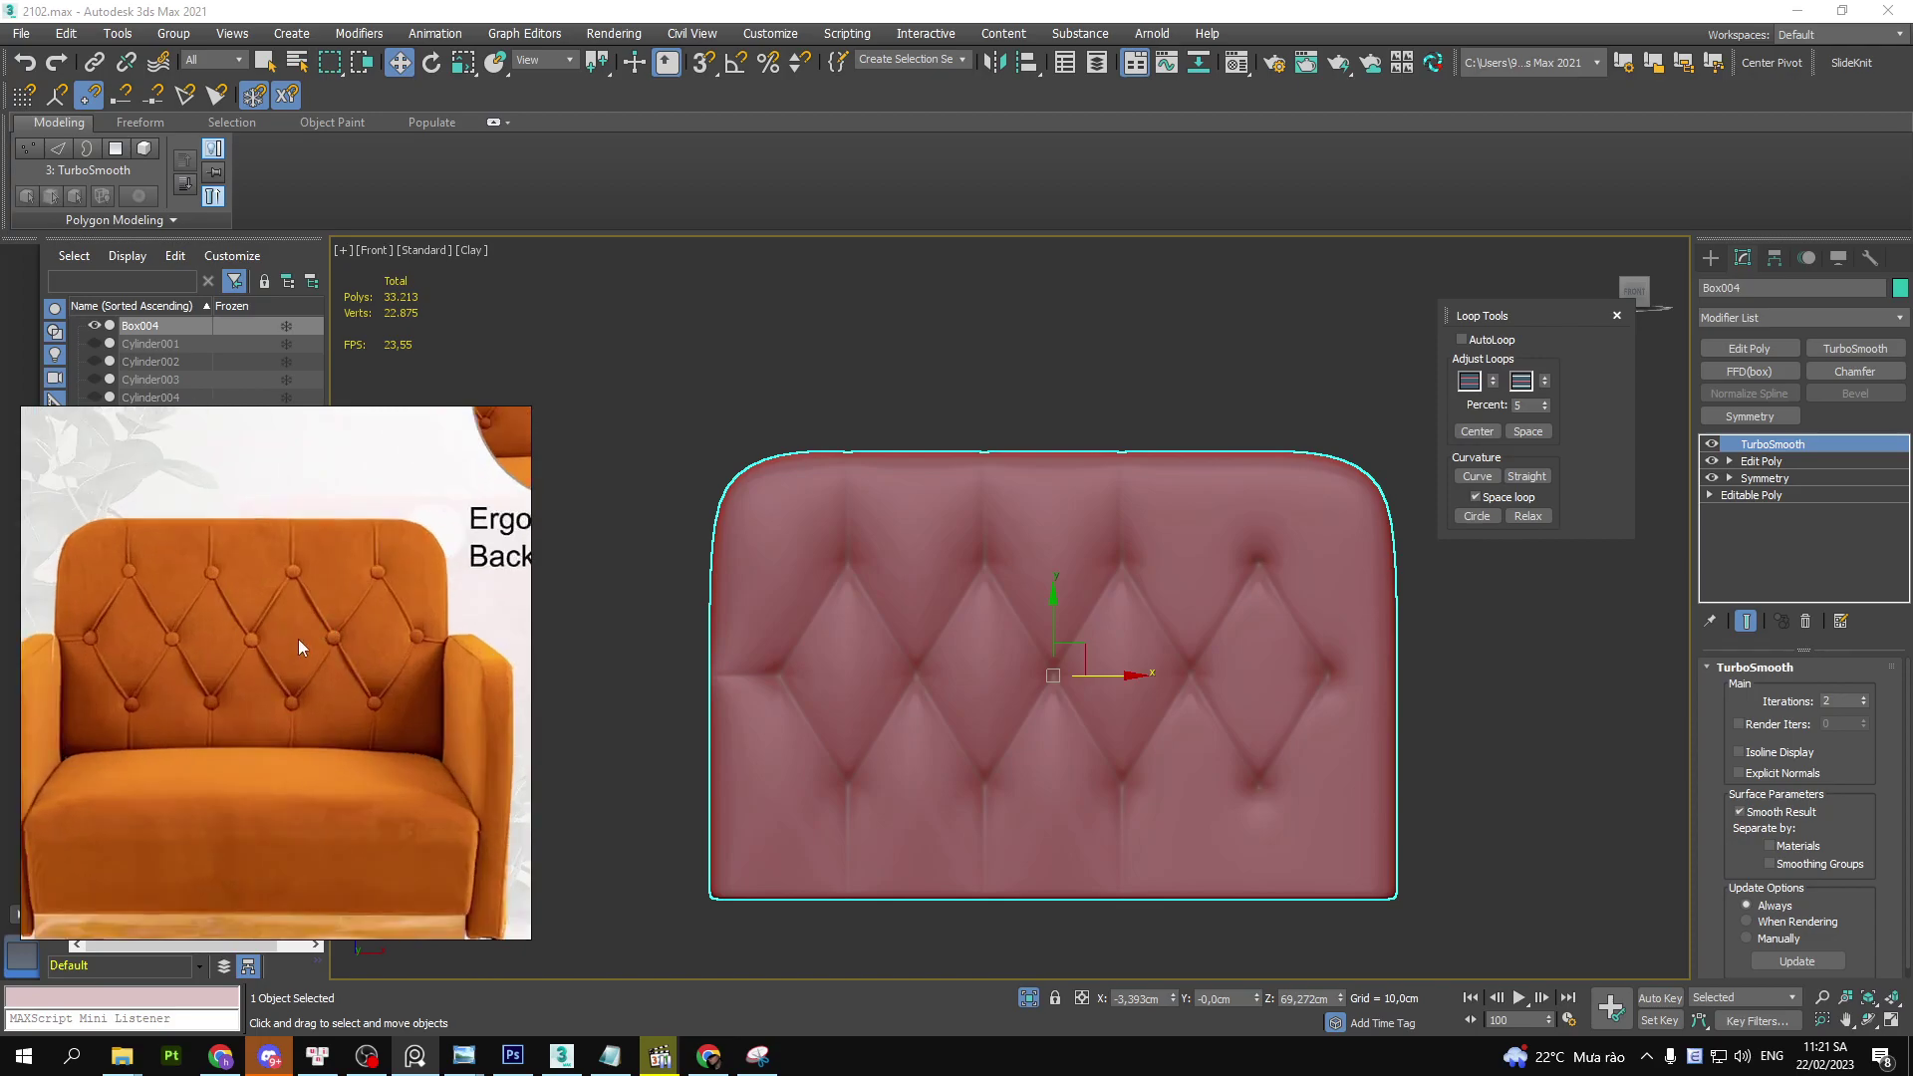
pyautogui.scroll(1, 299, 635)
# - Frame the panel's upper-left corner and turn off the TurboSmooth display
pyautogui.scroll(2, 1076, 567)
pyautogui.scroll(2, 949, 555)
pyautogui.scroll(2, 1017, 628)
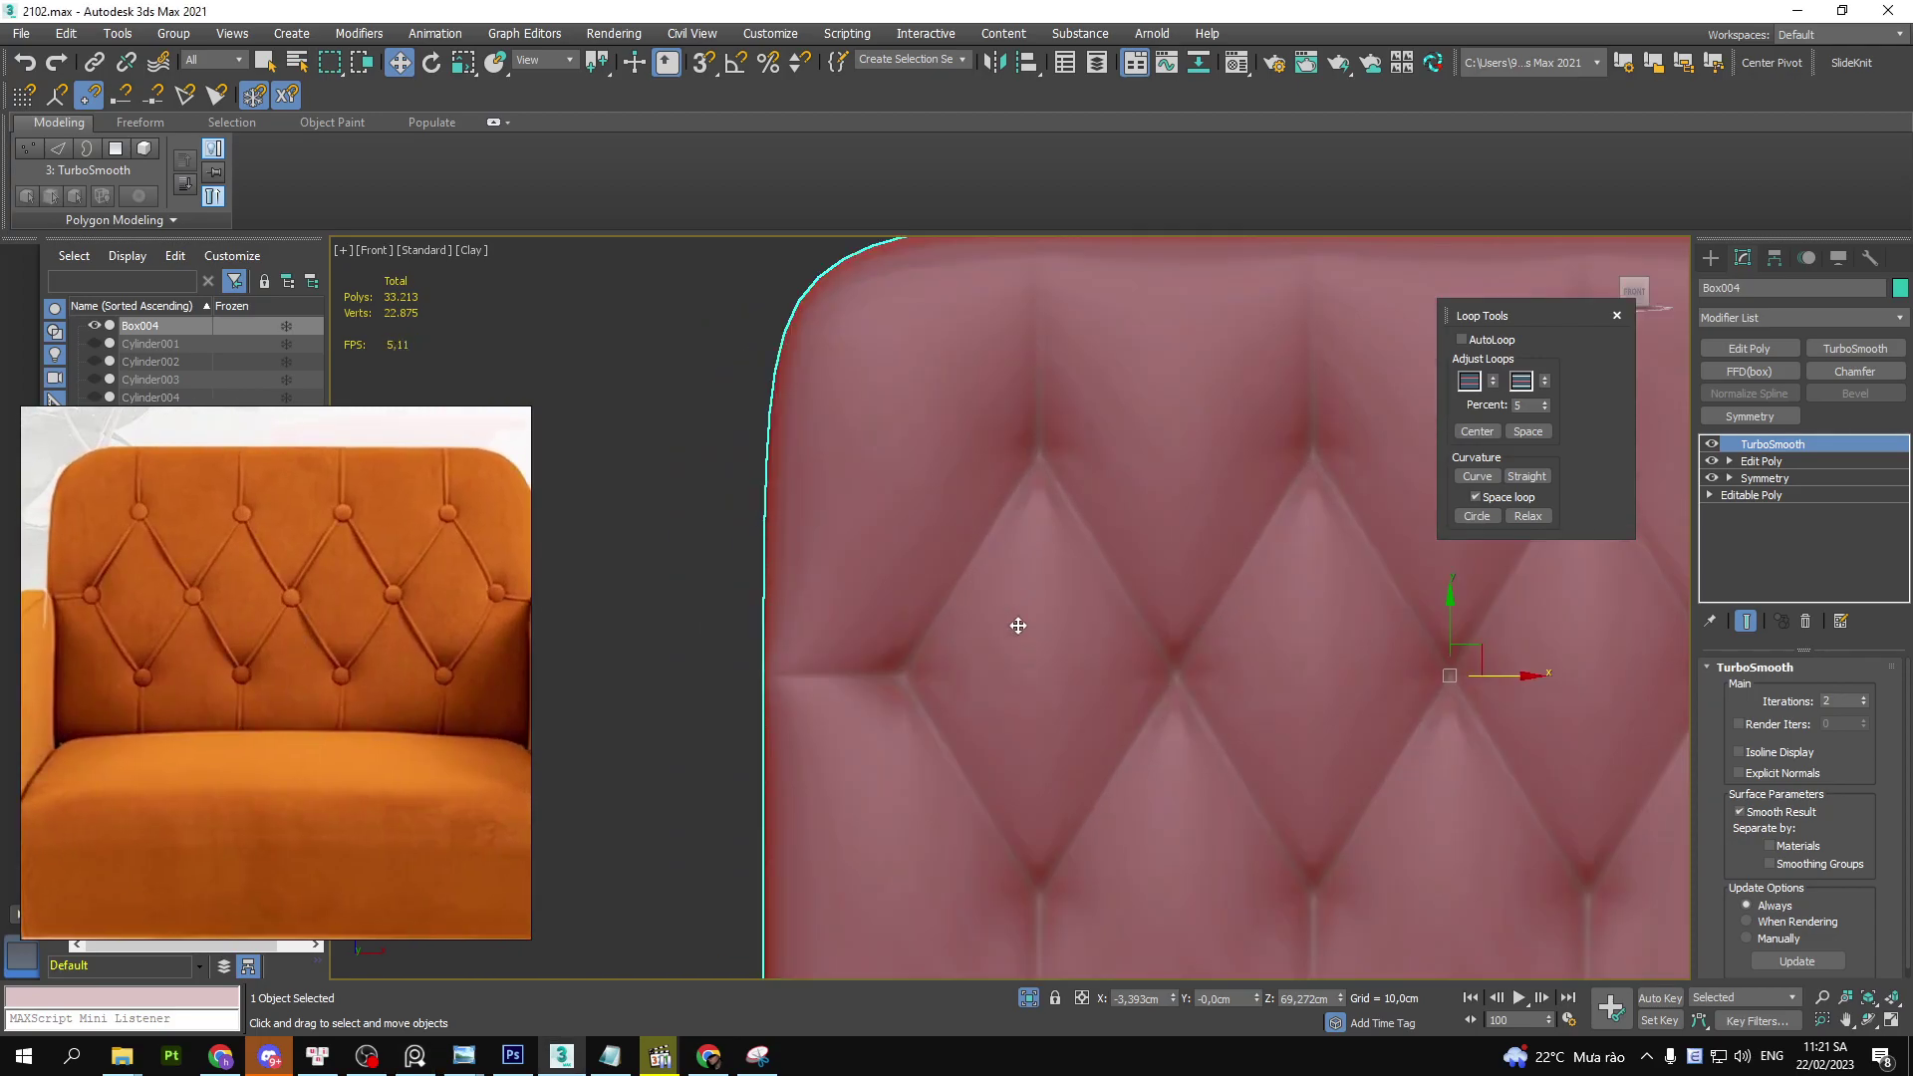
pyautogui.moveTo(1017, 628); pyautogui.dragTo(959, 699, button='middle')
pyautogui.moveTo(1017, 313); pyautogui.dragTo(1027, 480)
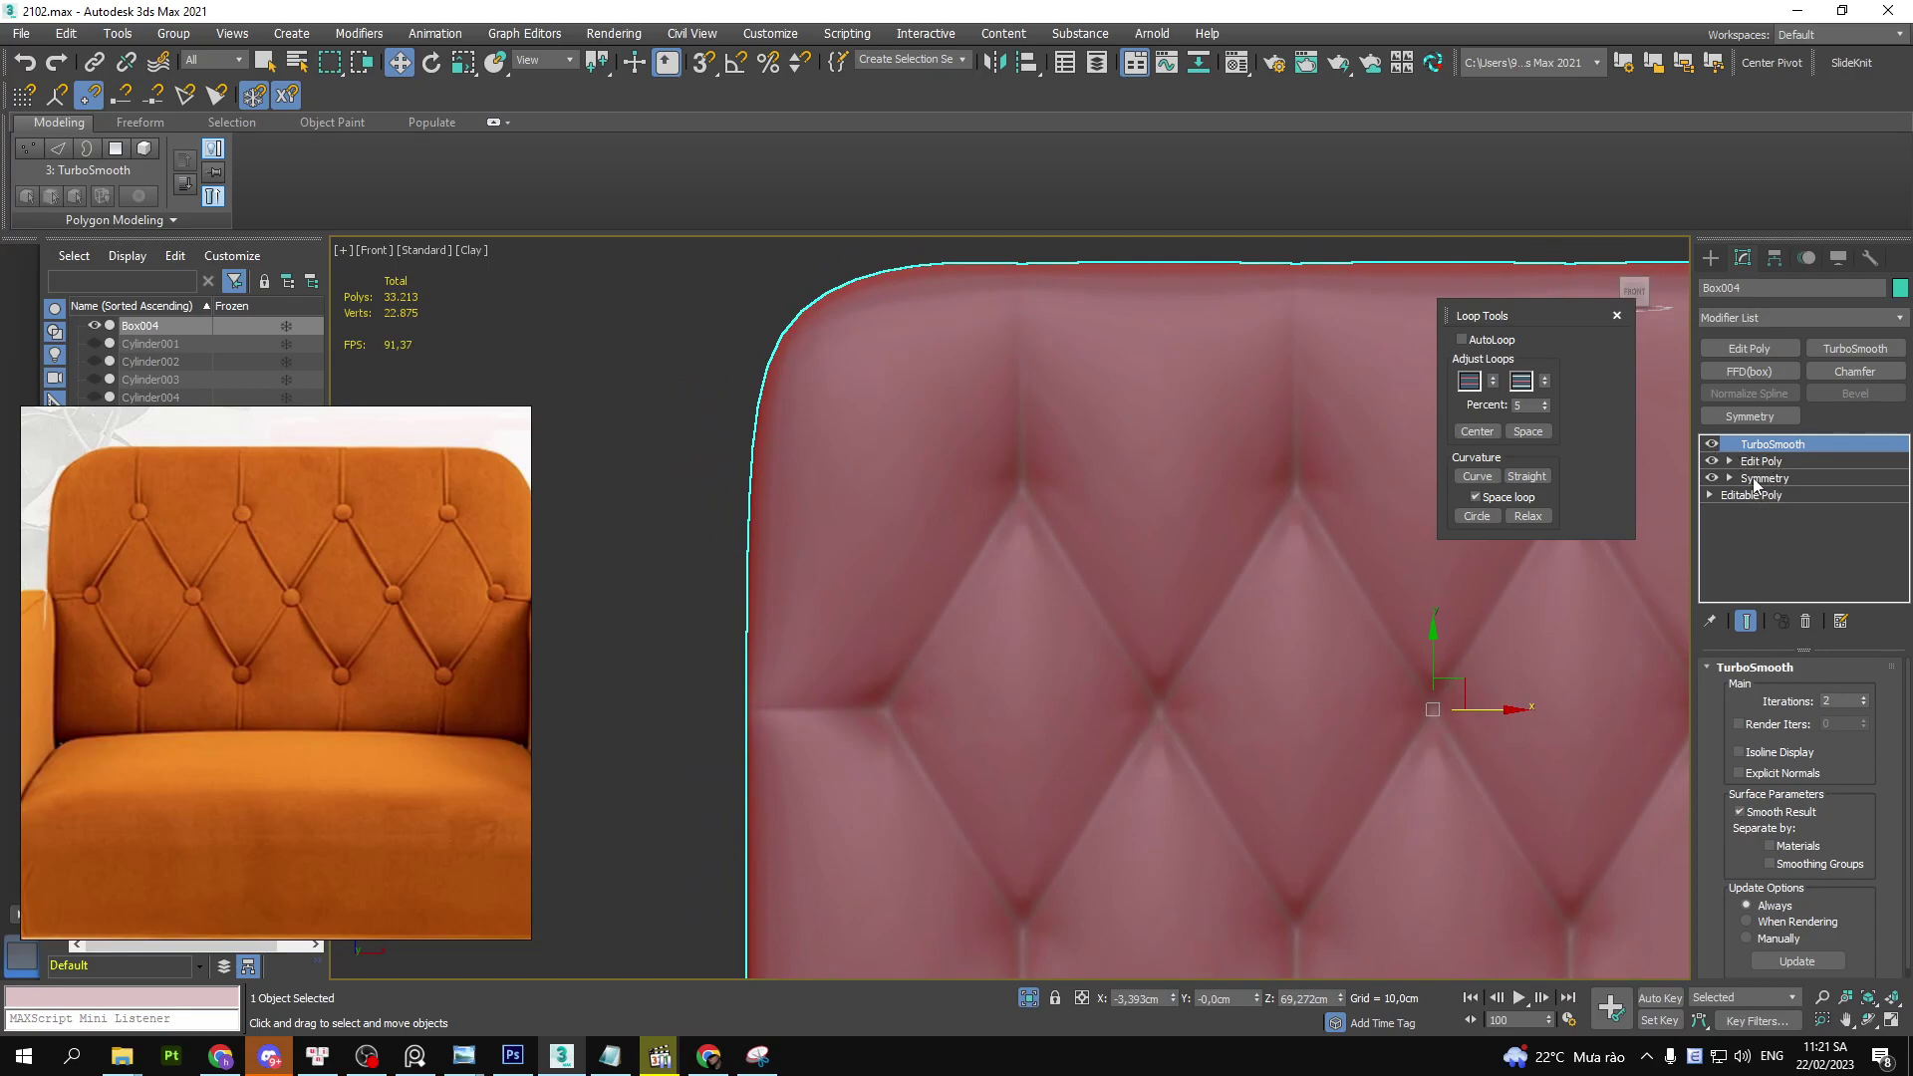
pyautogui.click(1712, 445)
# - Create the Linear shape Shape001 from the selected seam edges in the Edit Poly cage
pyautogui.press('F4')
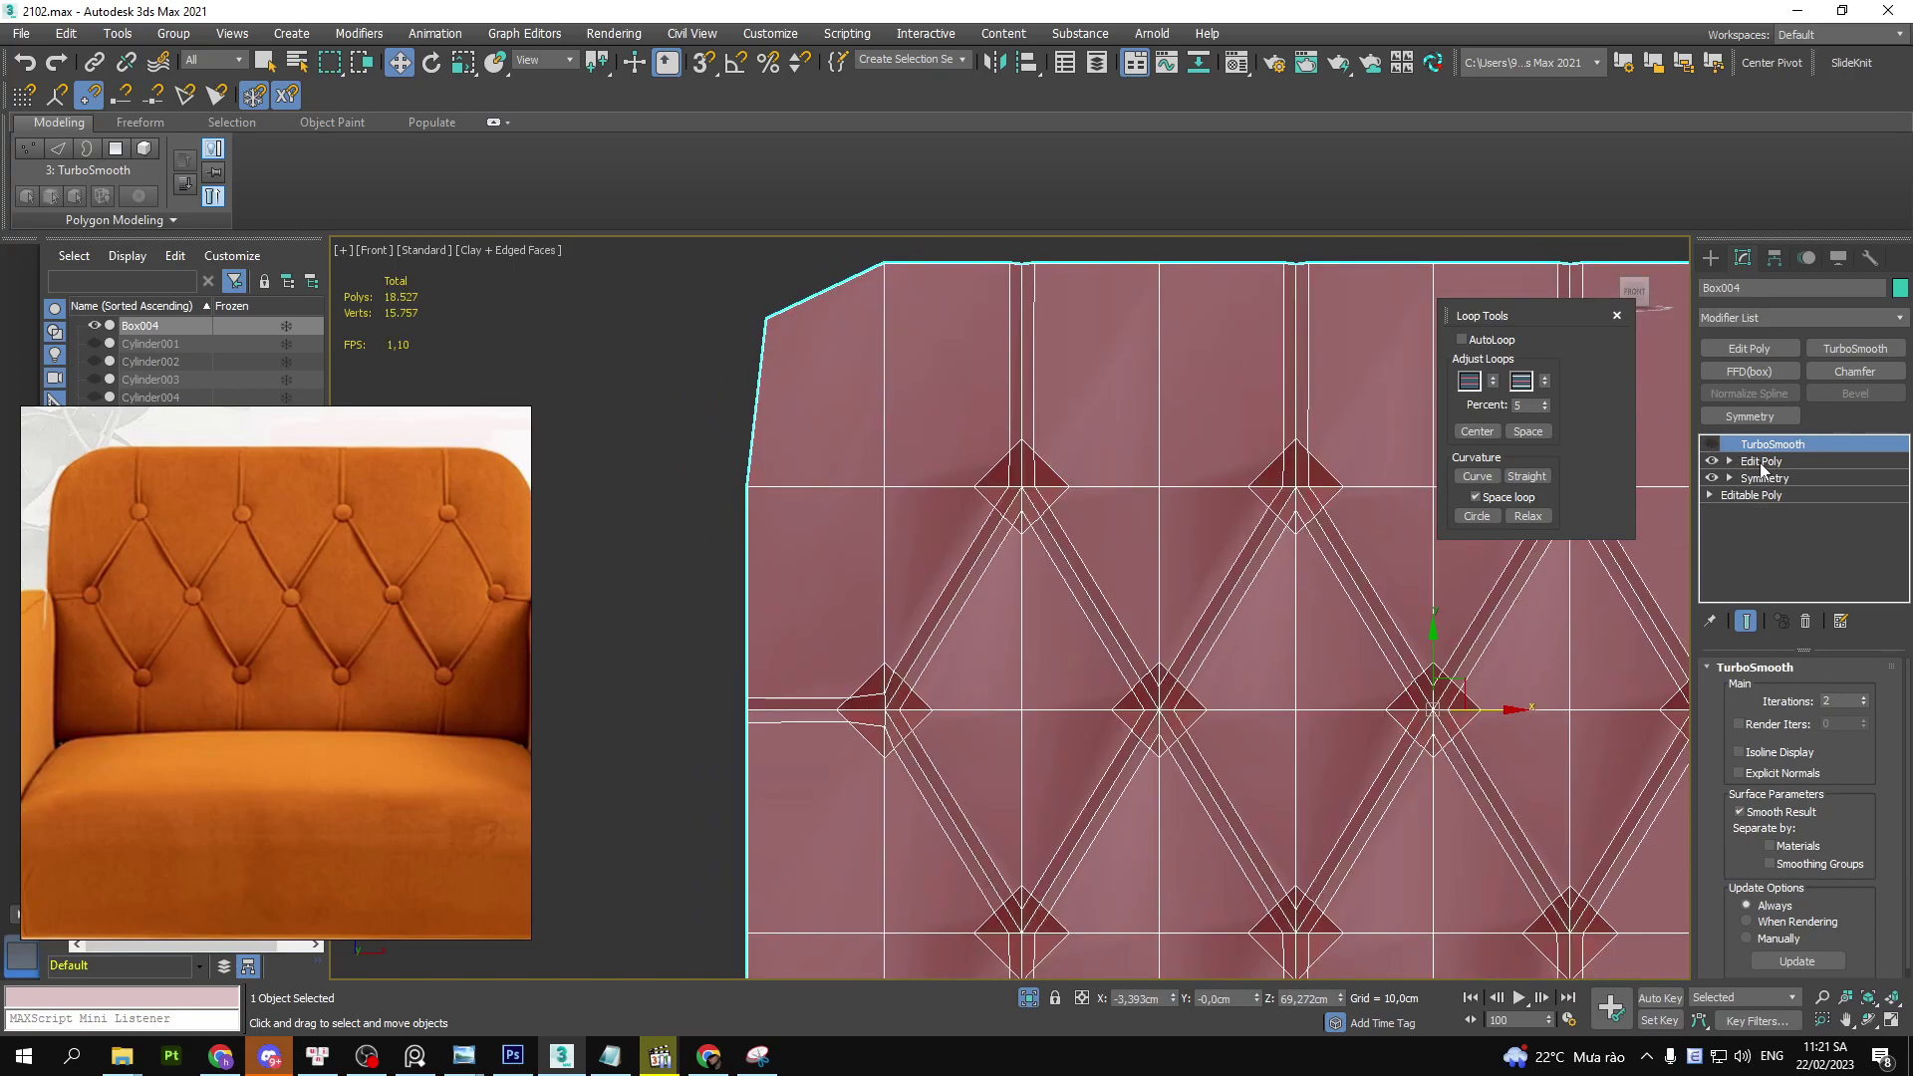
pyautogui.click(1760, 461)
pyautogui.press('2')
pyautogui.scroll(-2, 1085, 596)
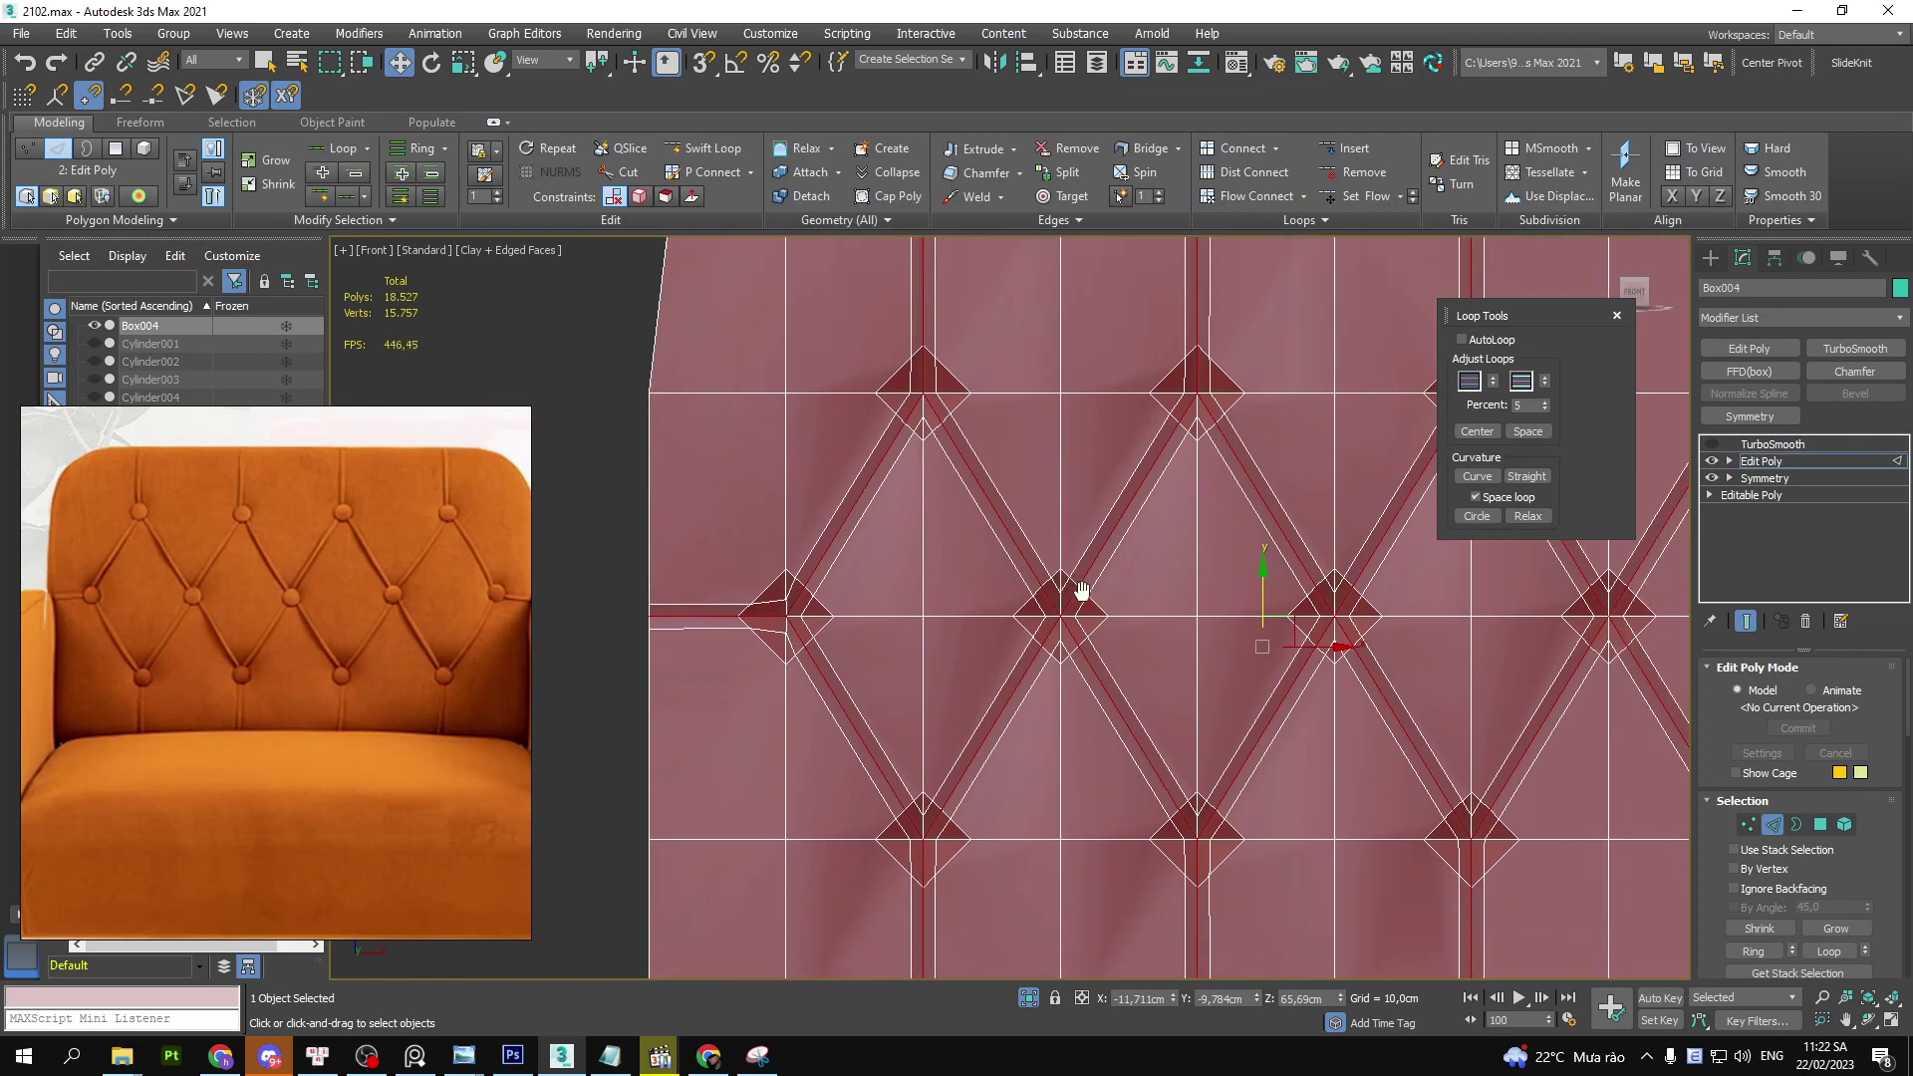
pyautogui.moveTo(1093, 596); pyautogui.dragTo(866, 562, button='middle')
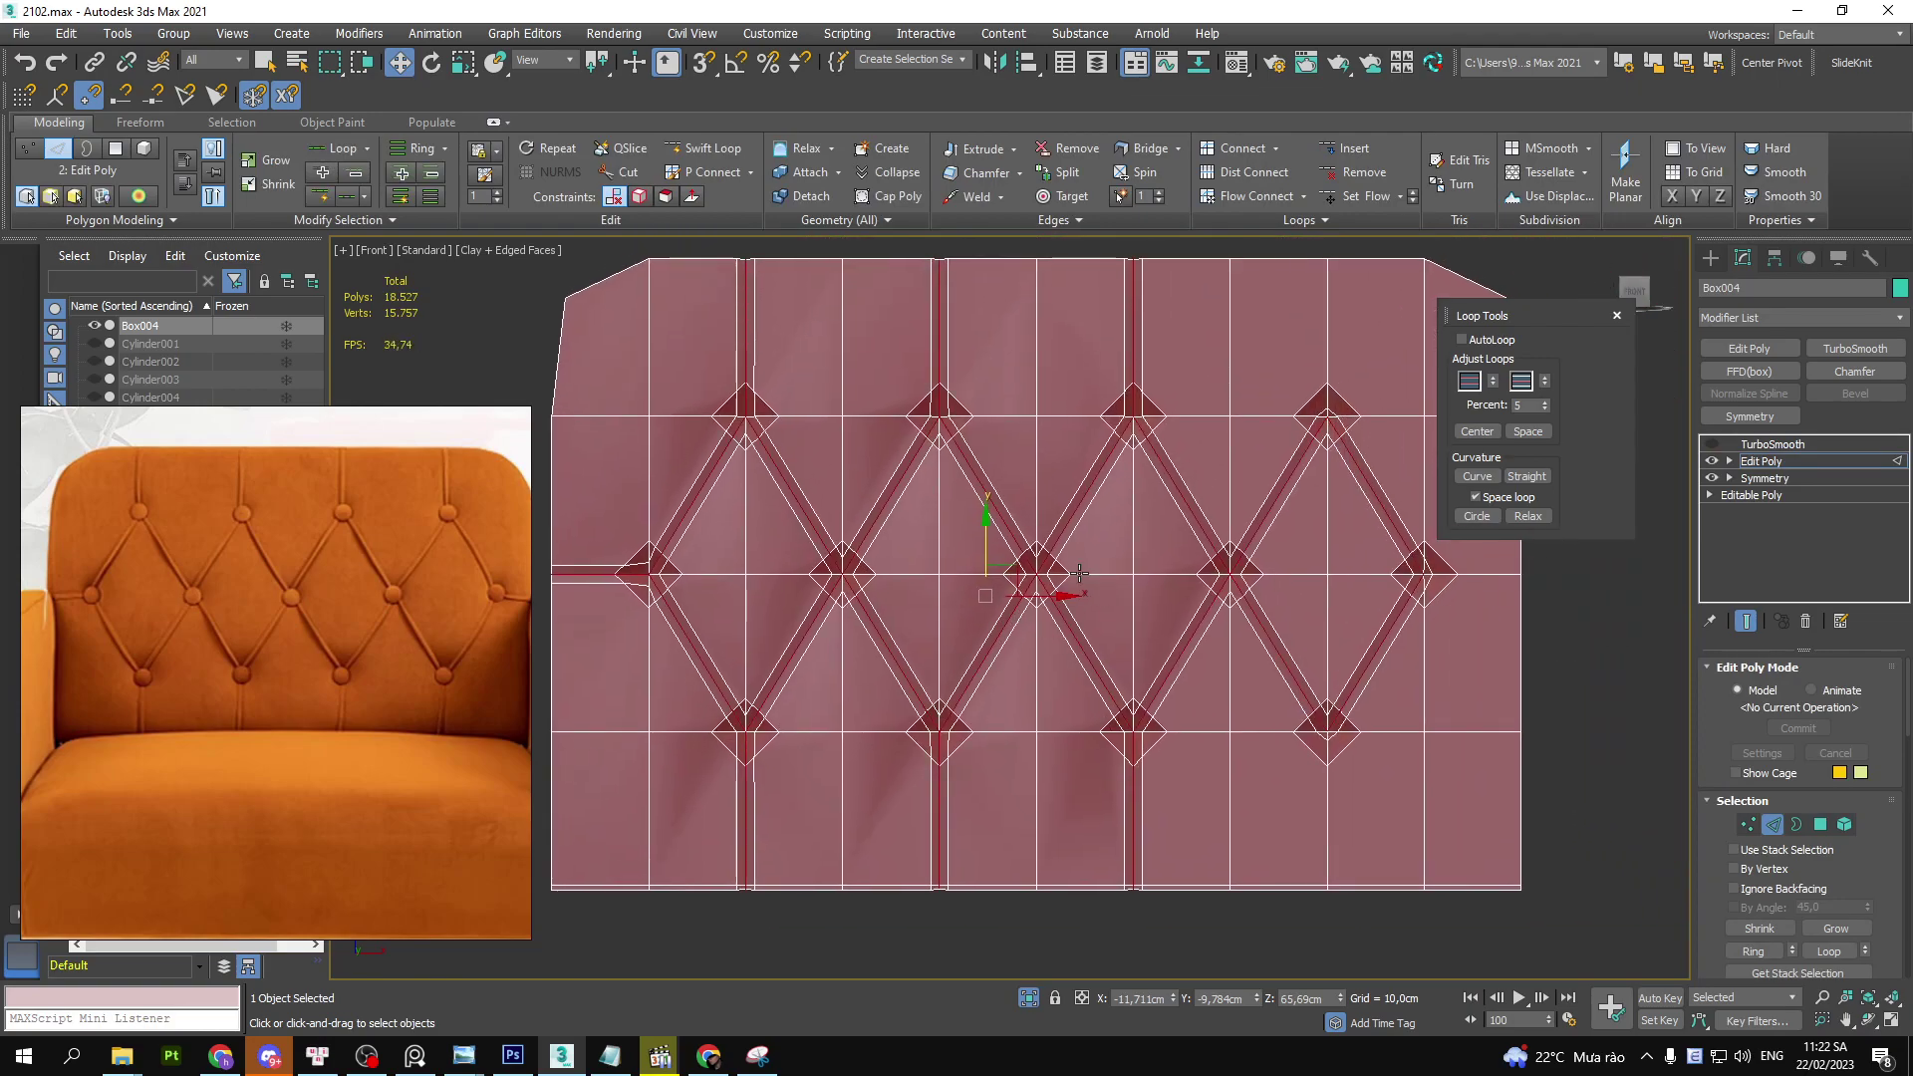
pyautogui.rightClick(1043, 549)
pyautogui.click(975, 727)
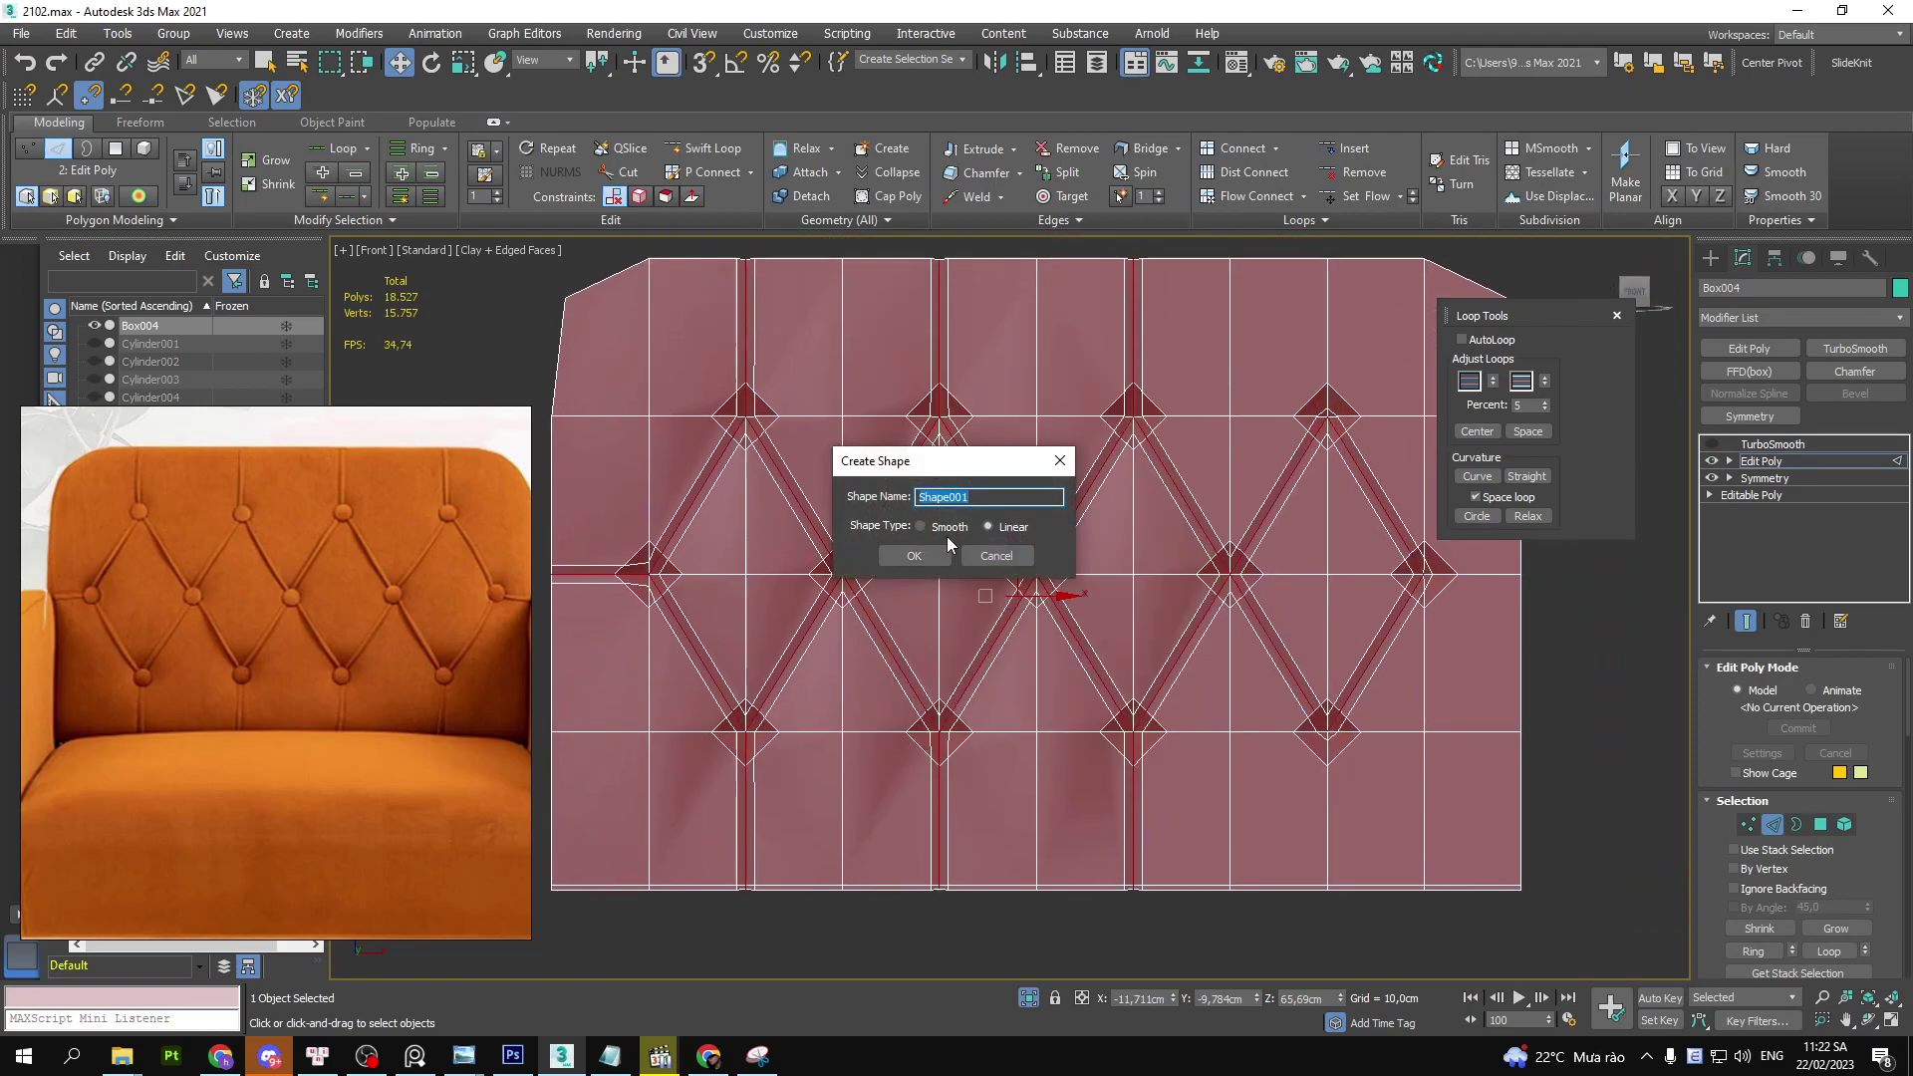
pyautogui.click(922, 547)
# - Re-enable TurboSmooth, inspect Shape001 on the backrest, and reselect the backrest
pyautogui.press('2')
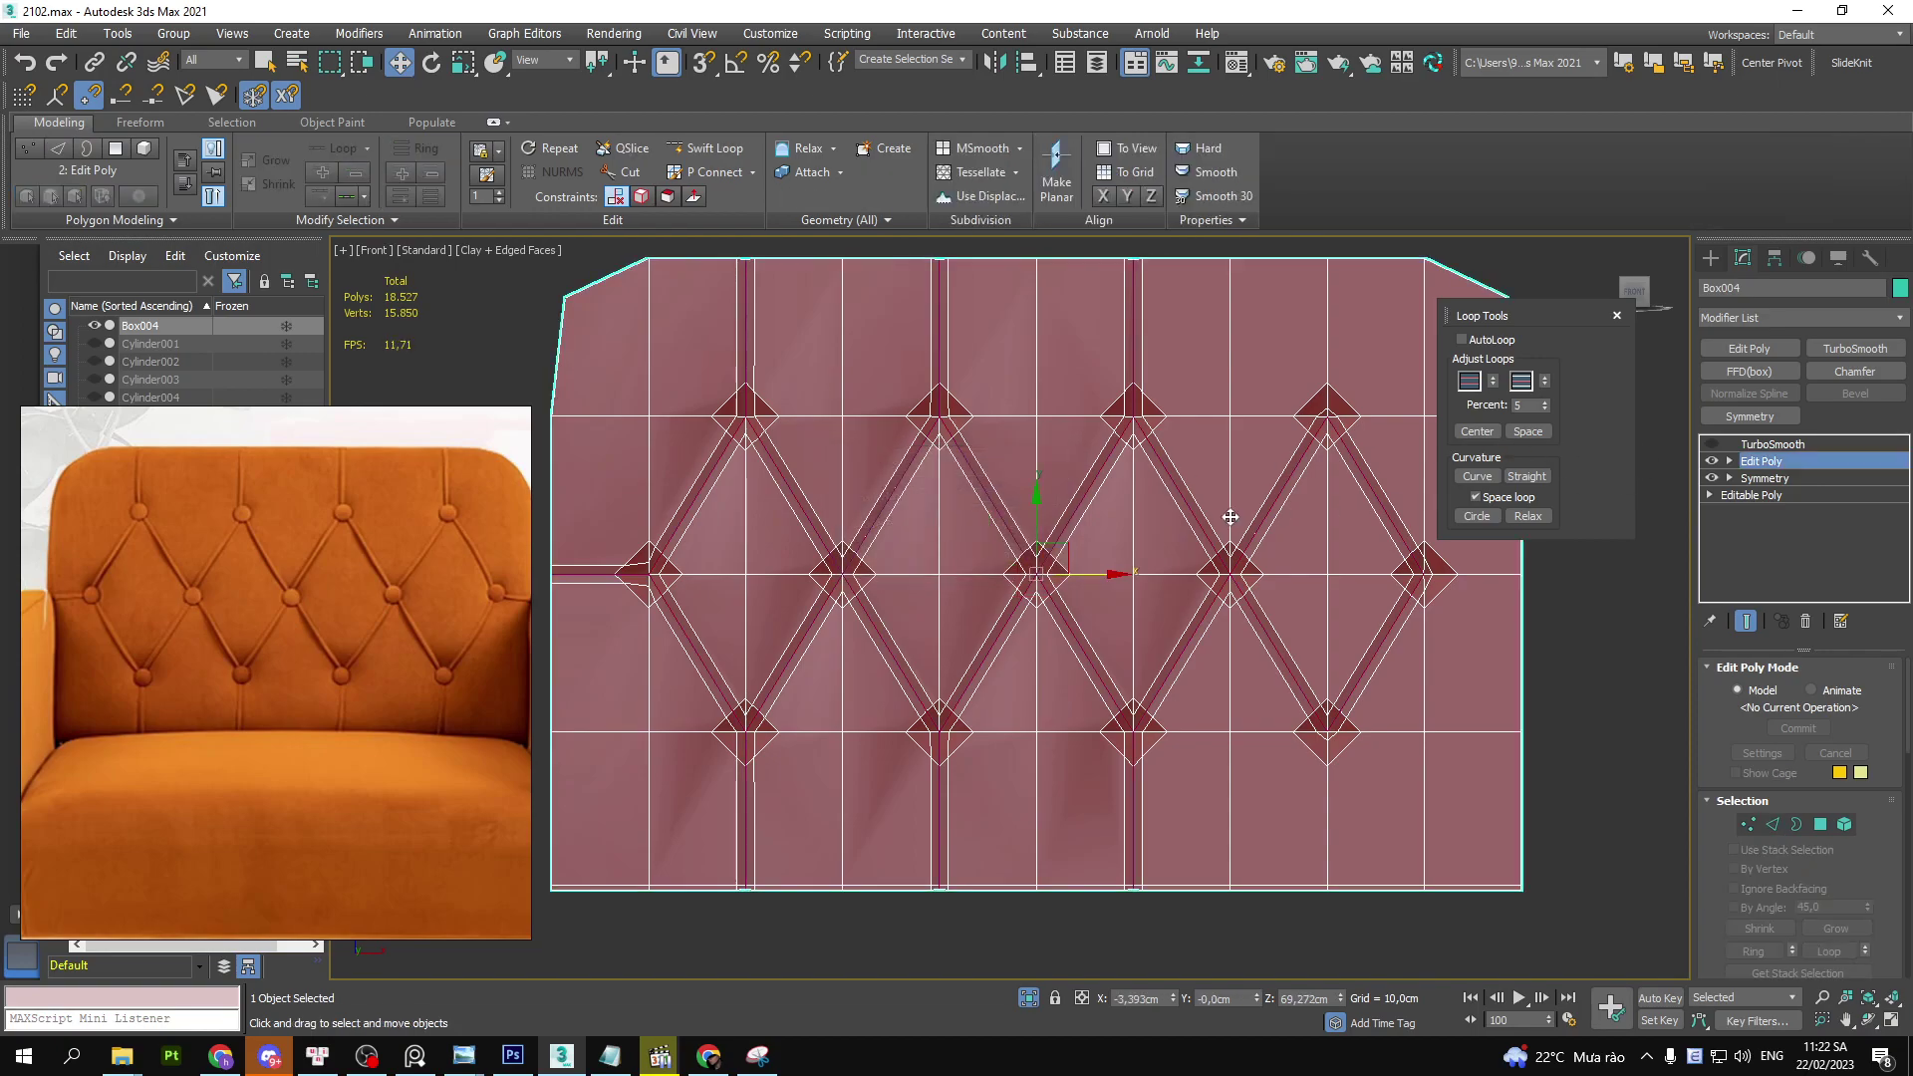
pyautogui.click(1712, 444)
pyautogui.click(1092, 906)
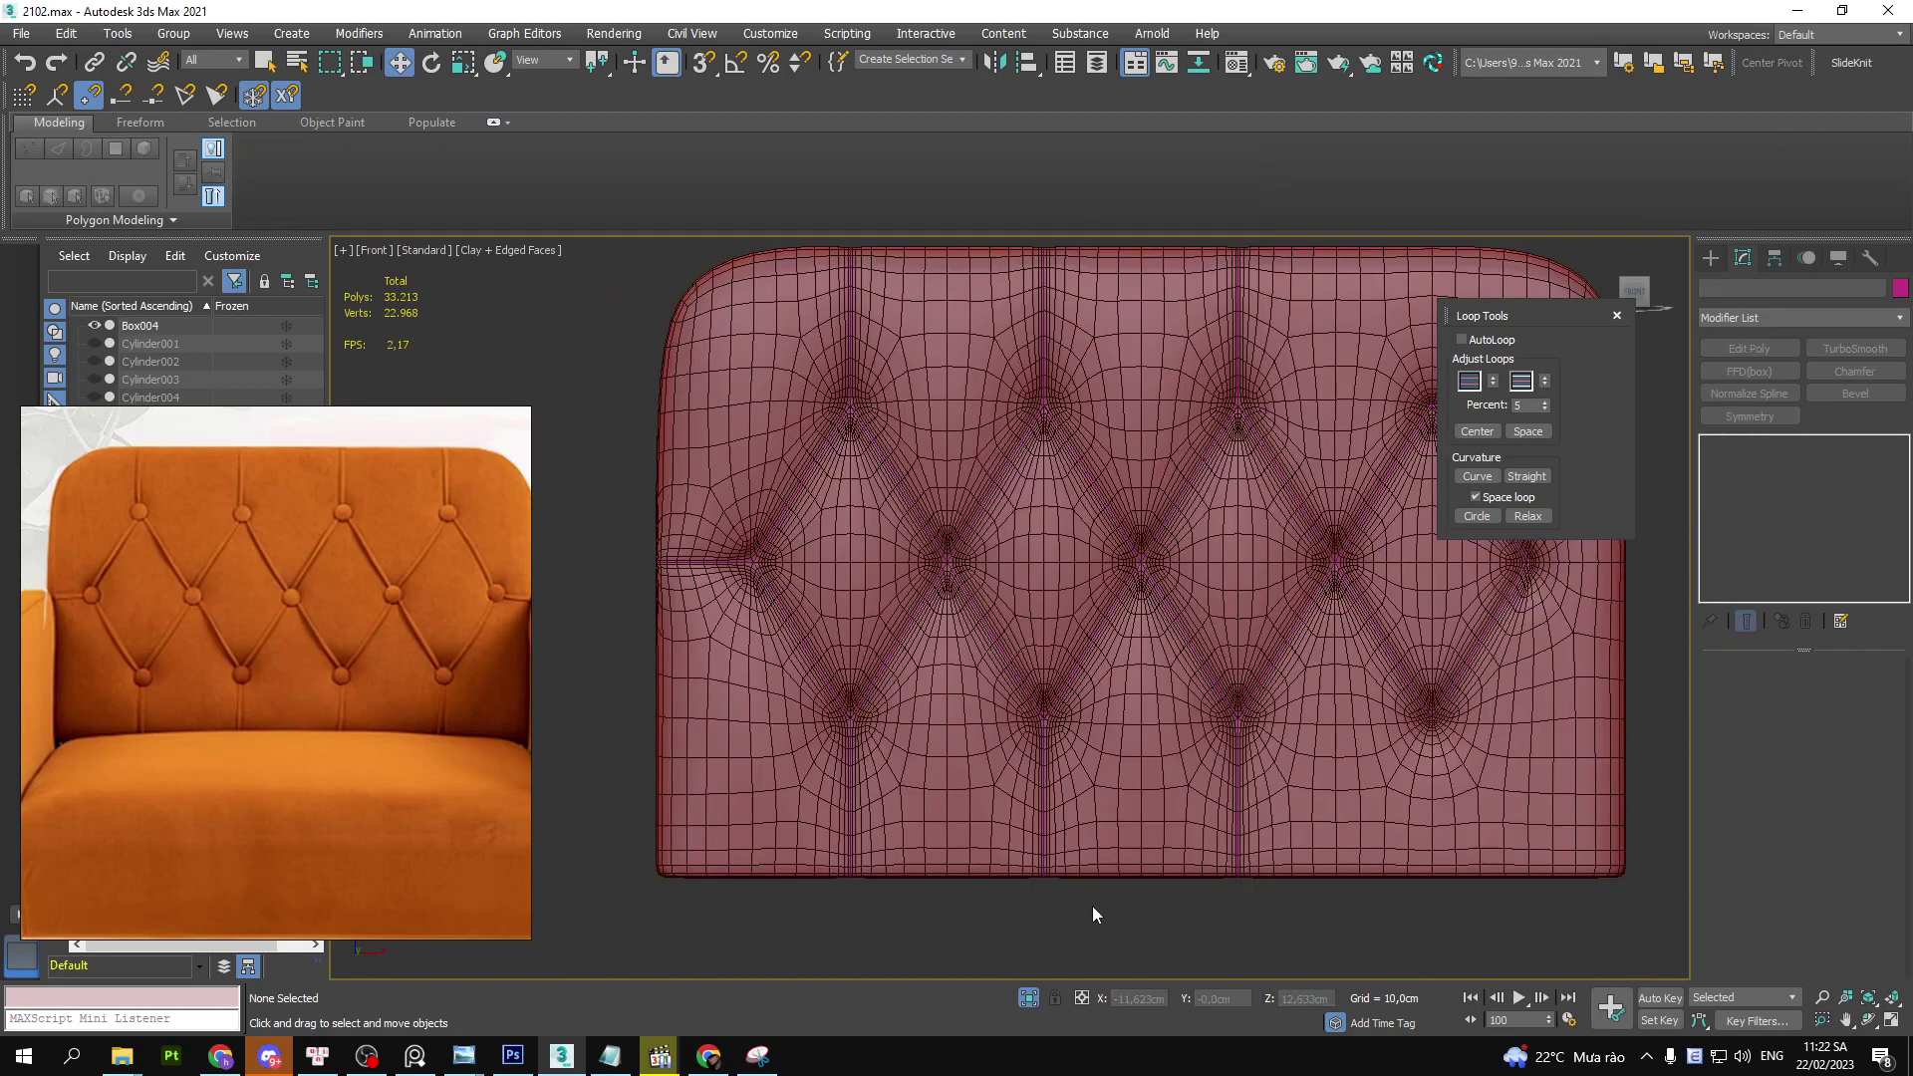
pyautogui.press('F4')
pyautogui.scroll(5, 975, 586)
pyautogui.click(973, 581)
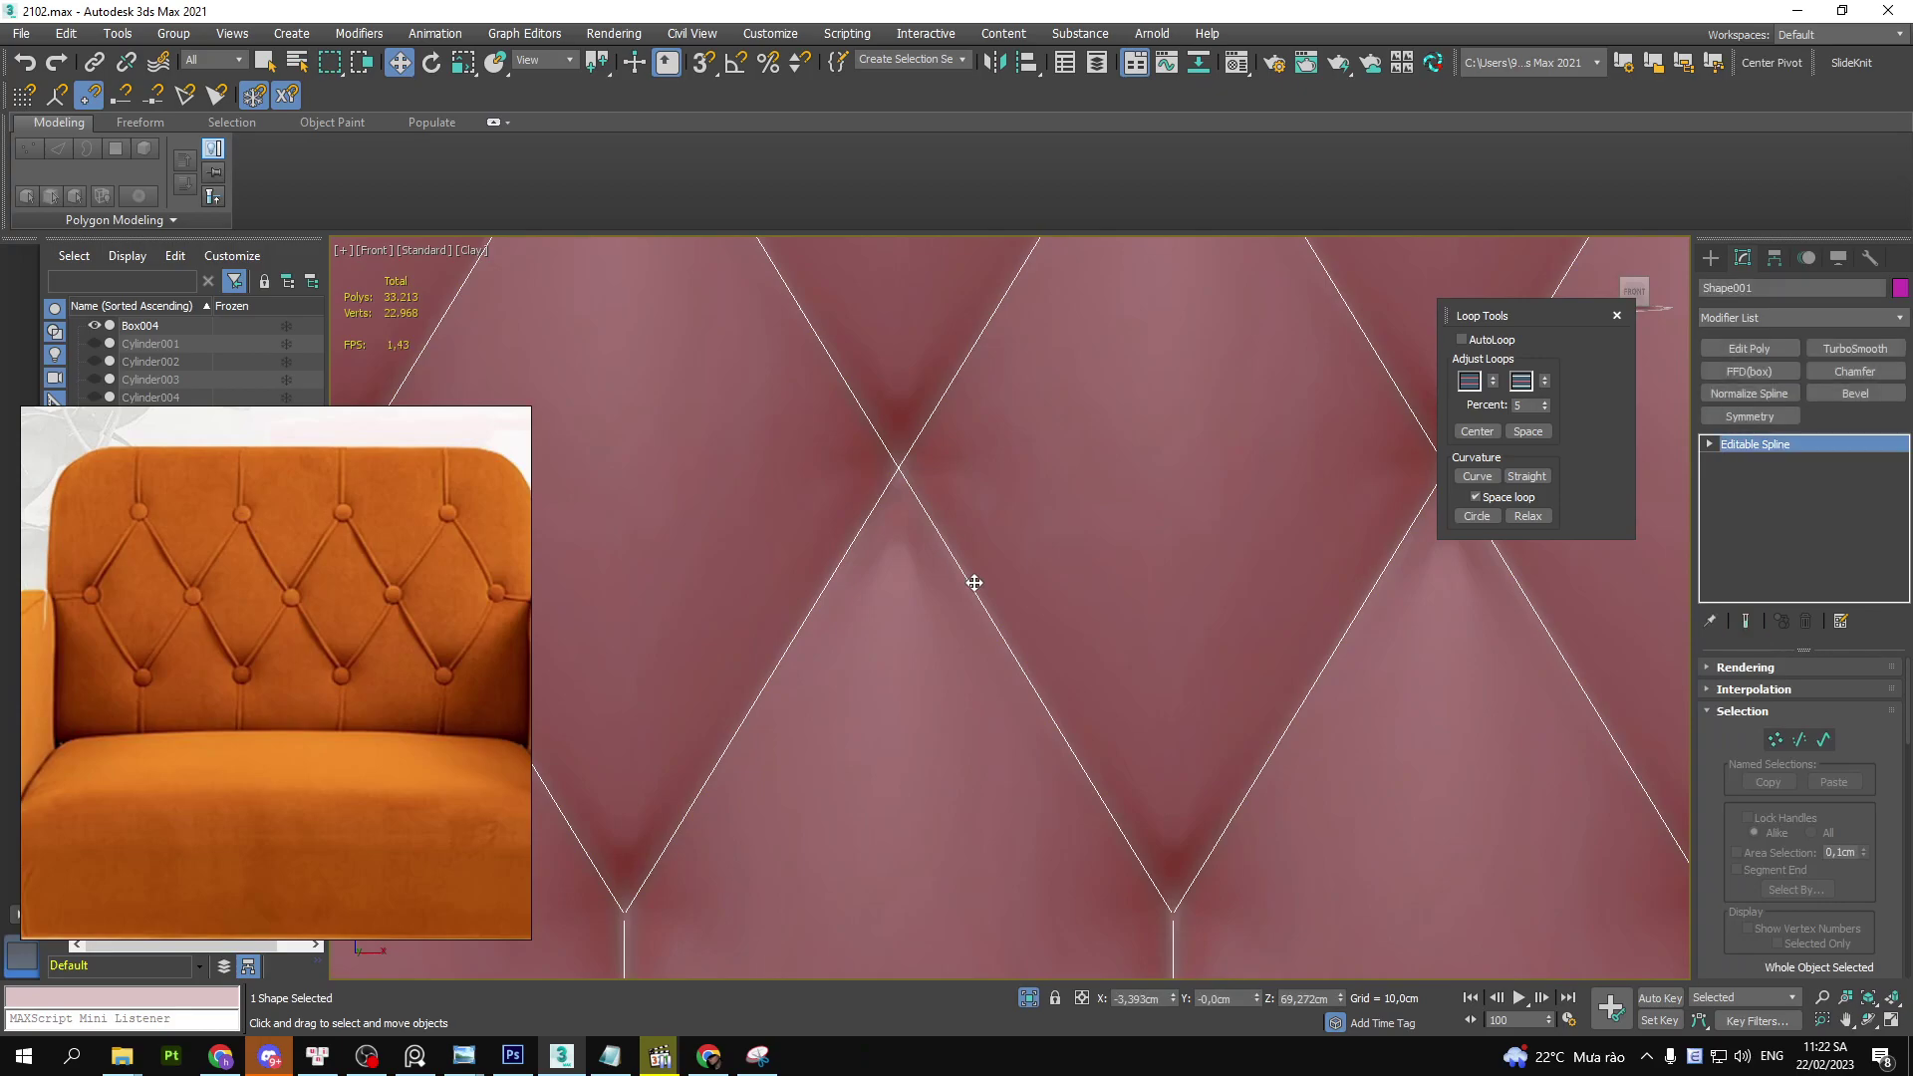
pyautogui.scroll(-3, 973, 578)
pyautogui.moveTo(973, 577)
pyautogui.keyDown('alt'); pyautogui.mouseDown(button='middle')
pyautogui.moveTo(1050, 632)
pyautogui.moveTo(1112, 633)
pyautogui.mouseUp(button='middle'); pyautogui.keyUp('alt')
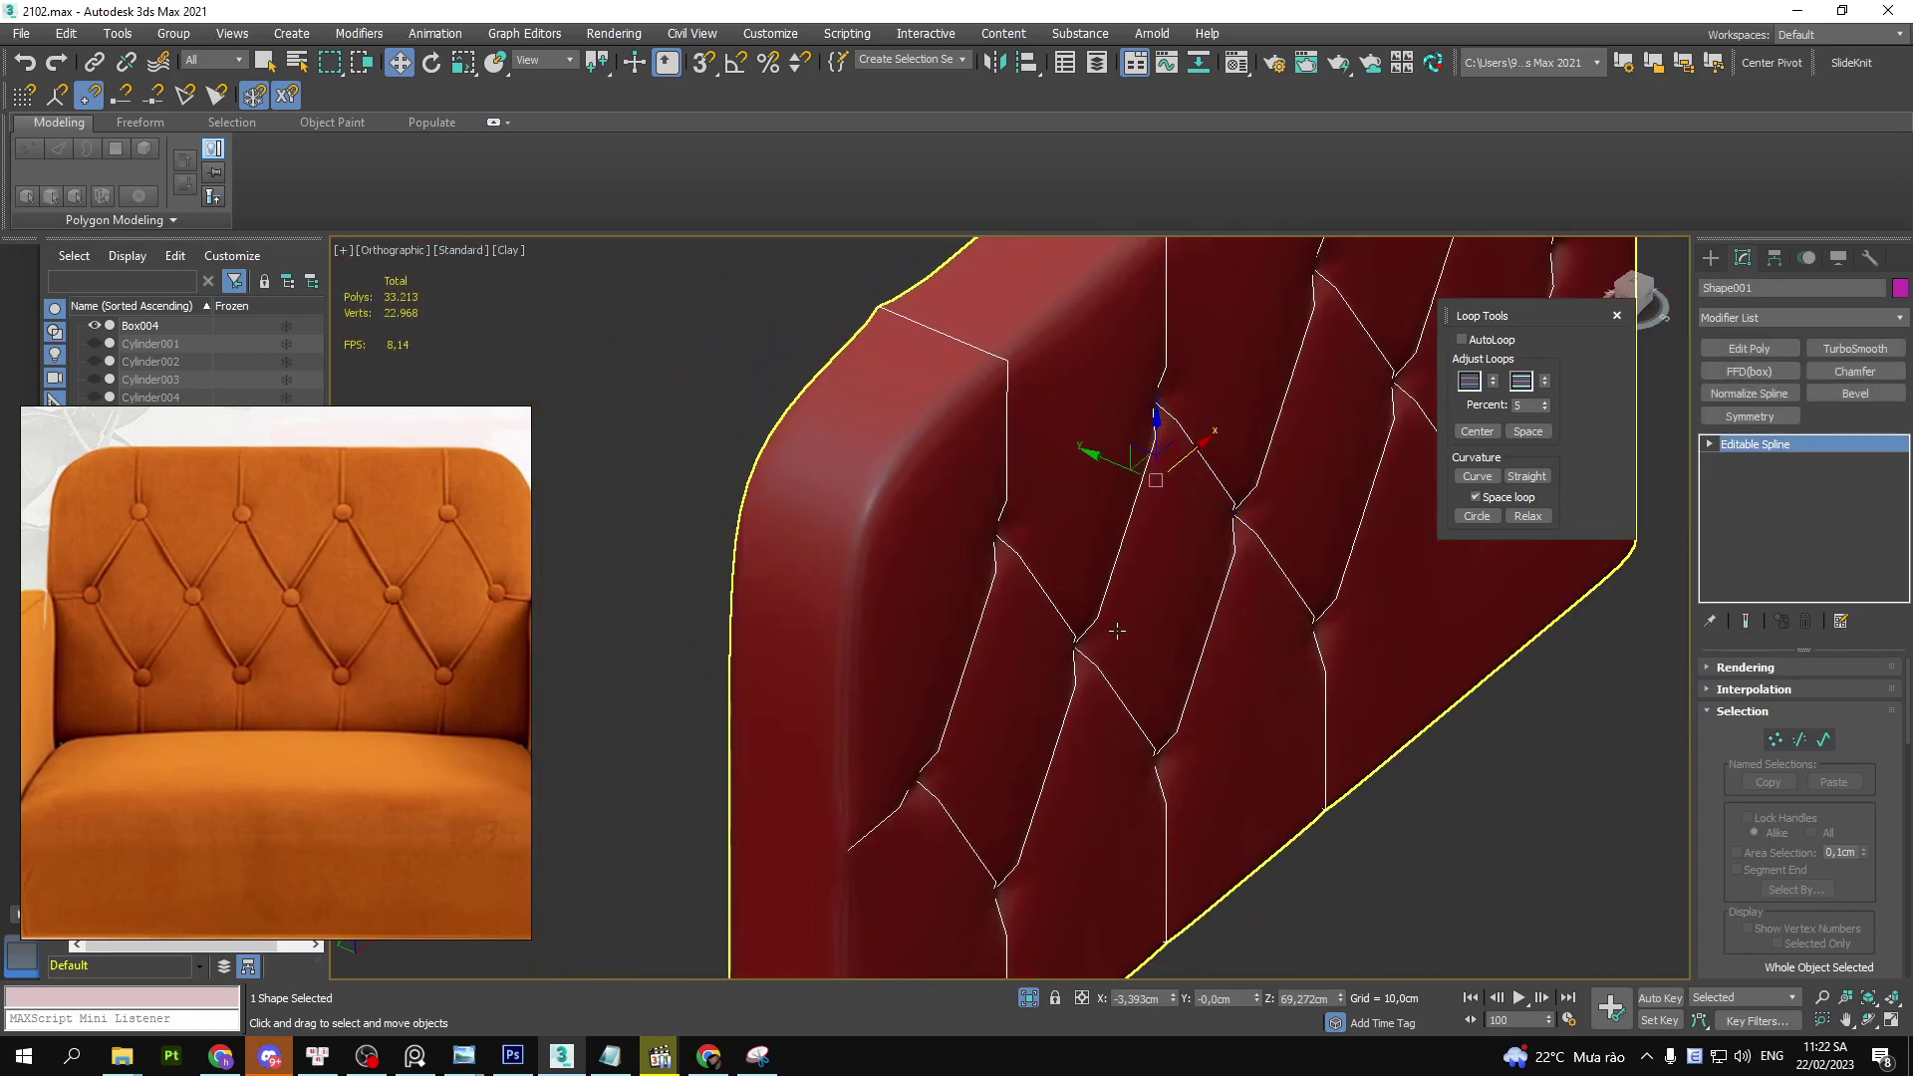
pyautogui.click(1341, 585)
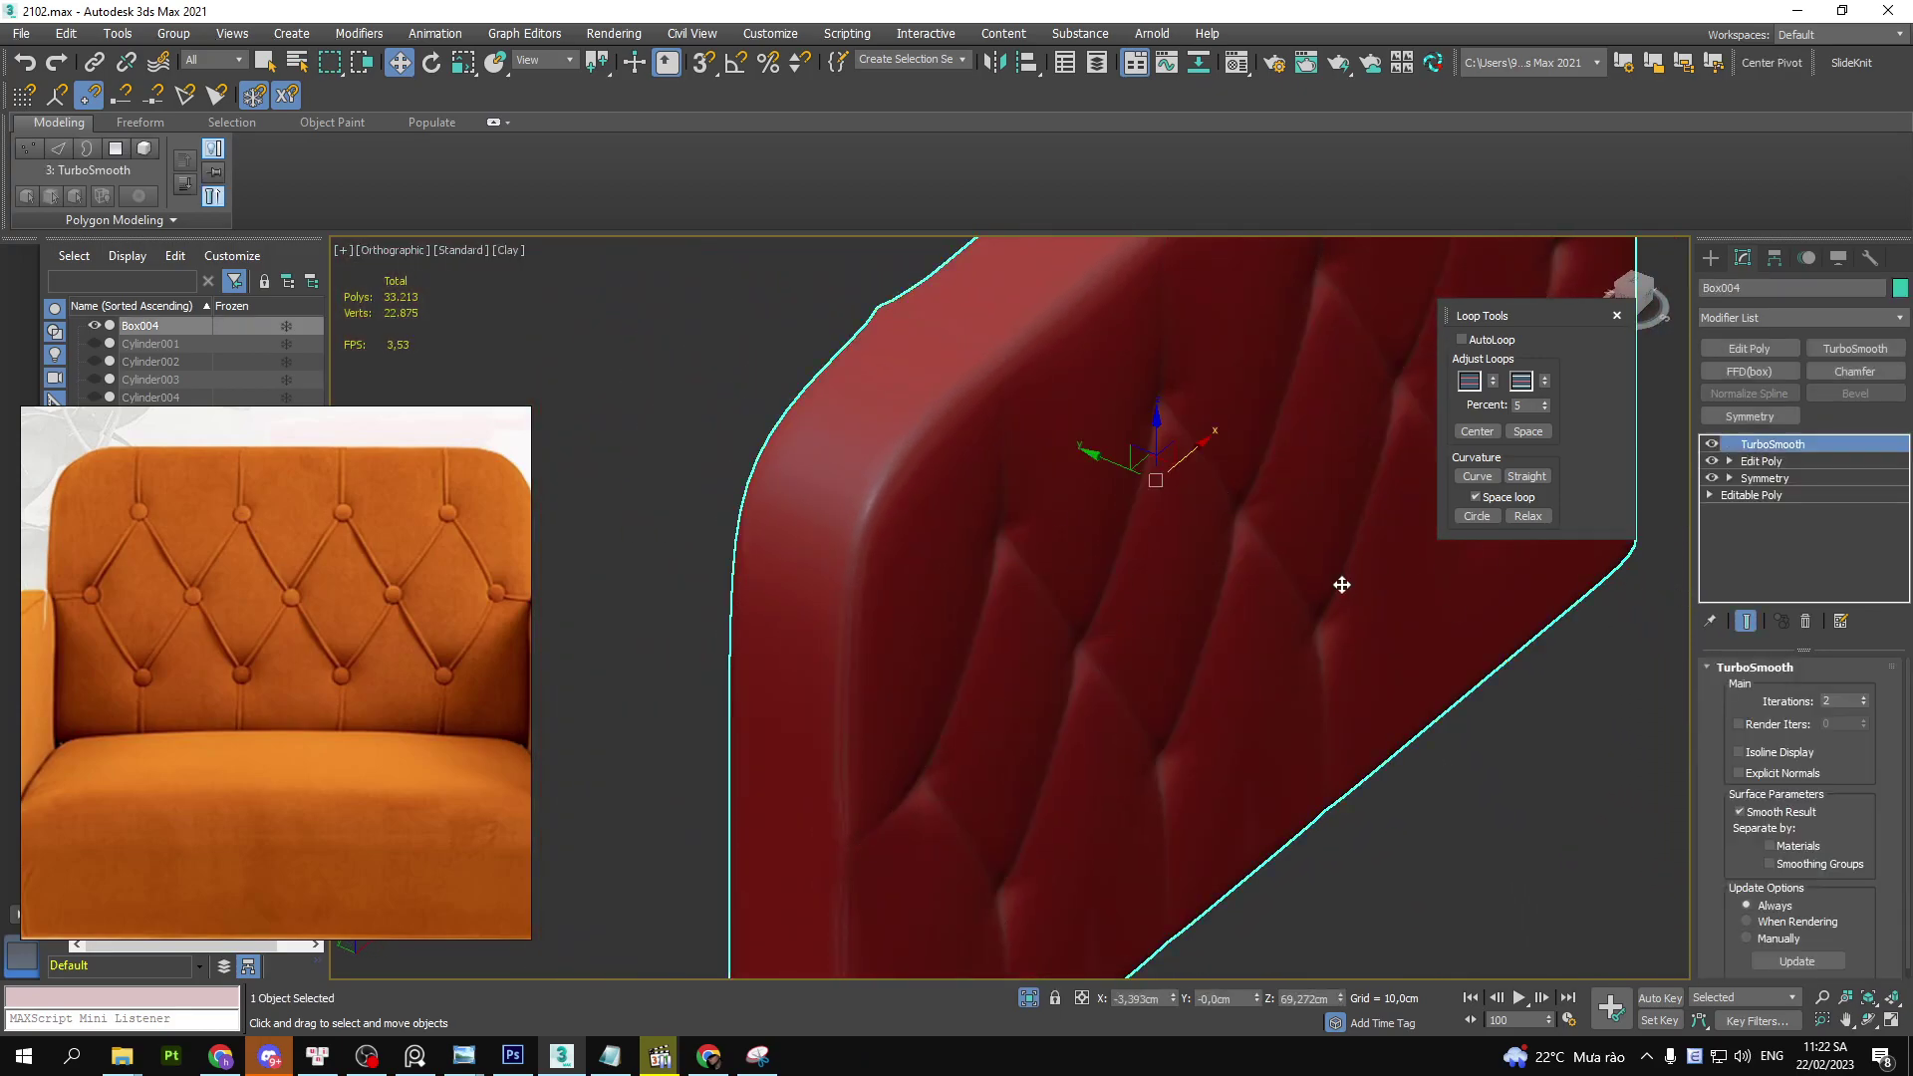
# - Add a new Edit Poly modifier on top of the stack in edge mode
pyautogui.press('f')
pyautogui.click(1749, 349)
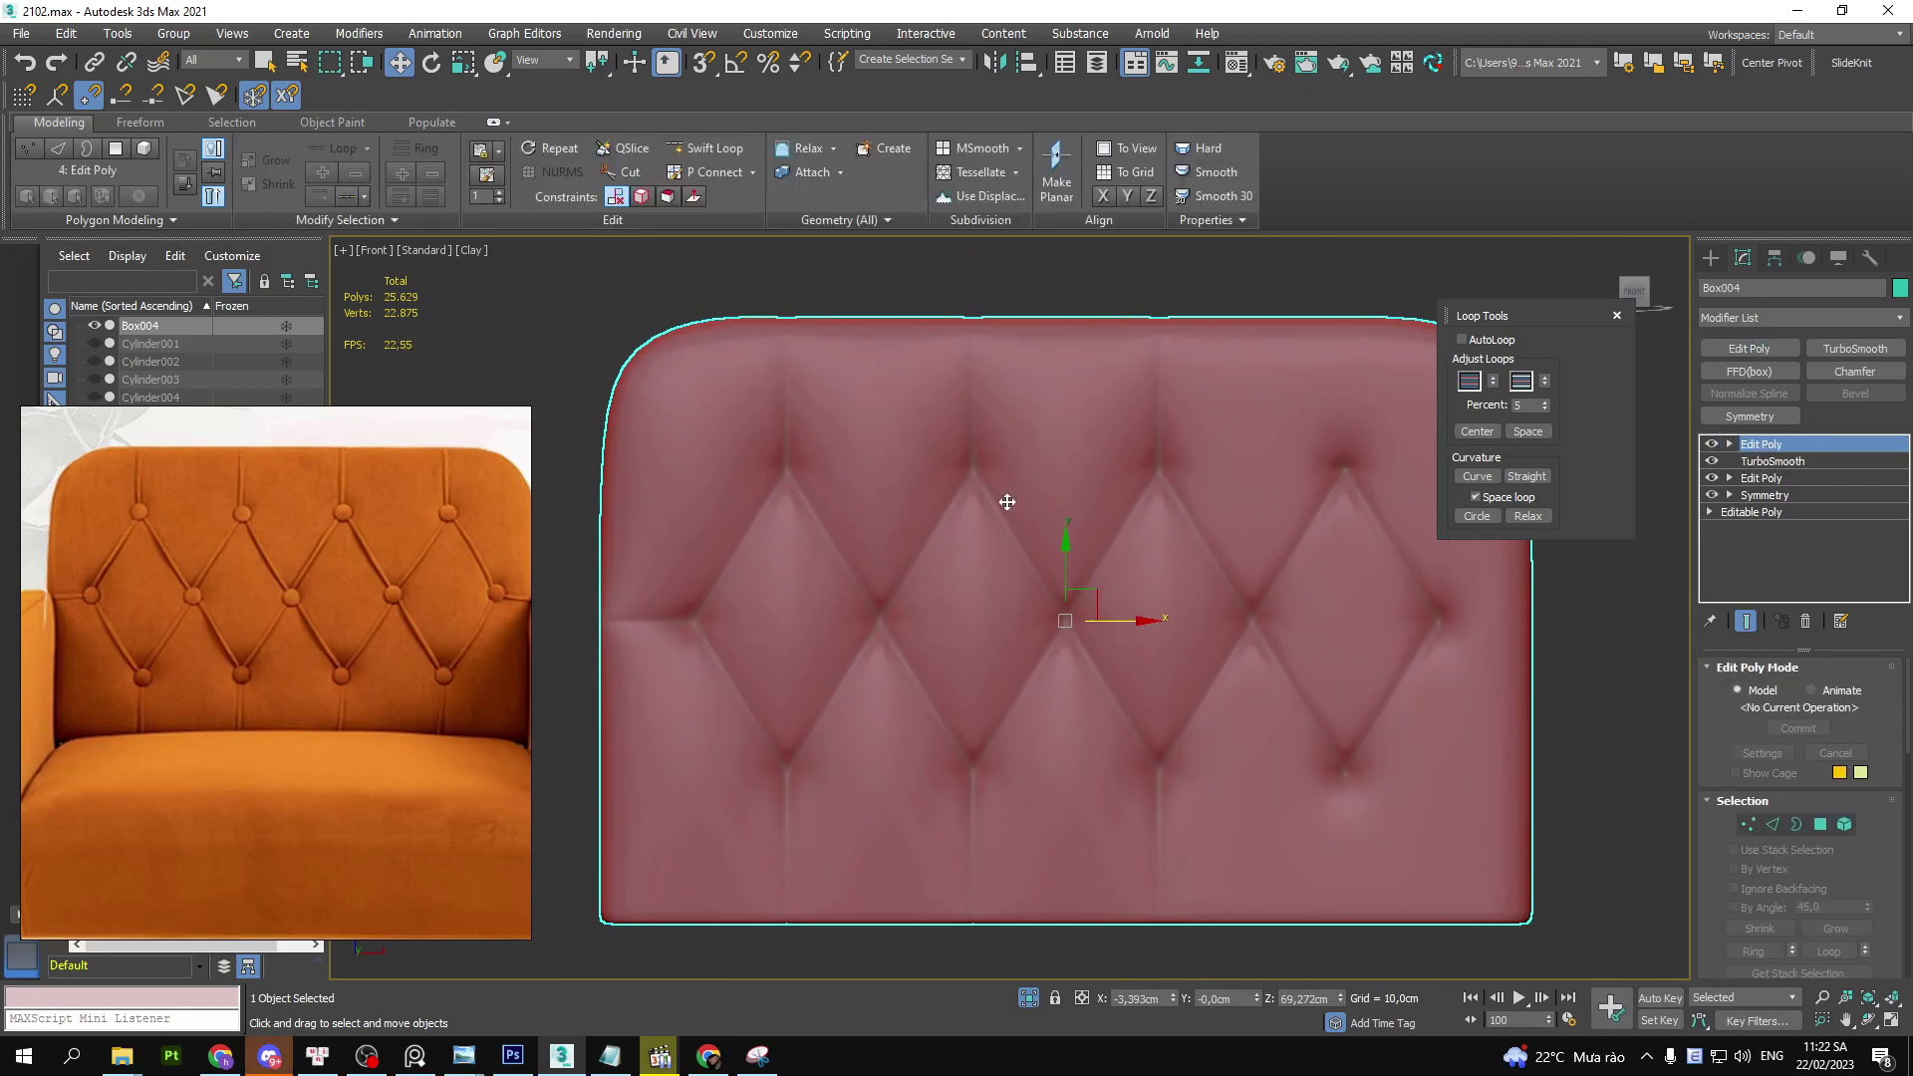
pyautogui.press('2')
pyautogui.press('F4')
pyautogui.scroll(4, 845, 548)
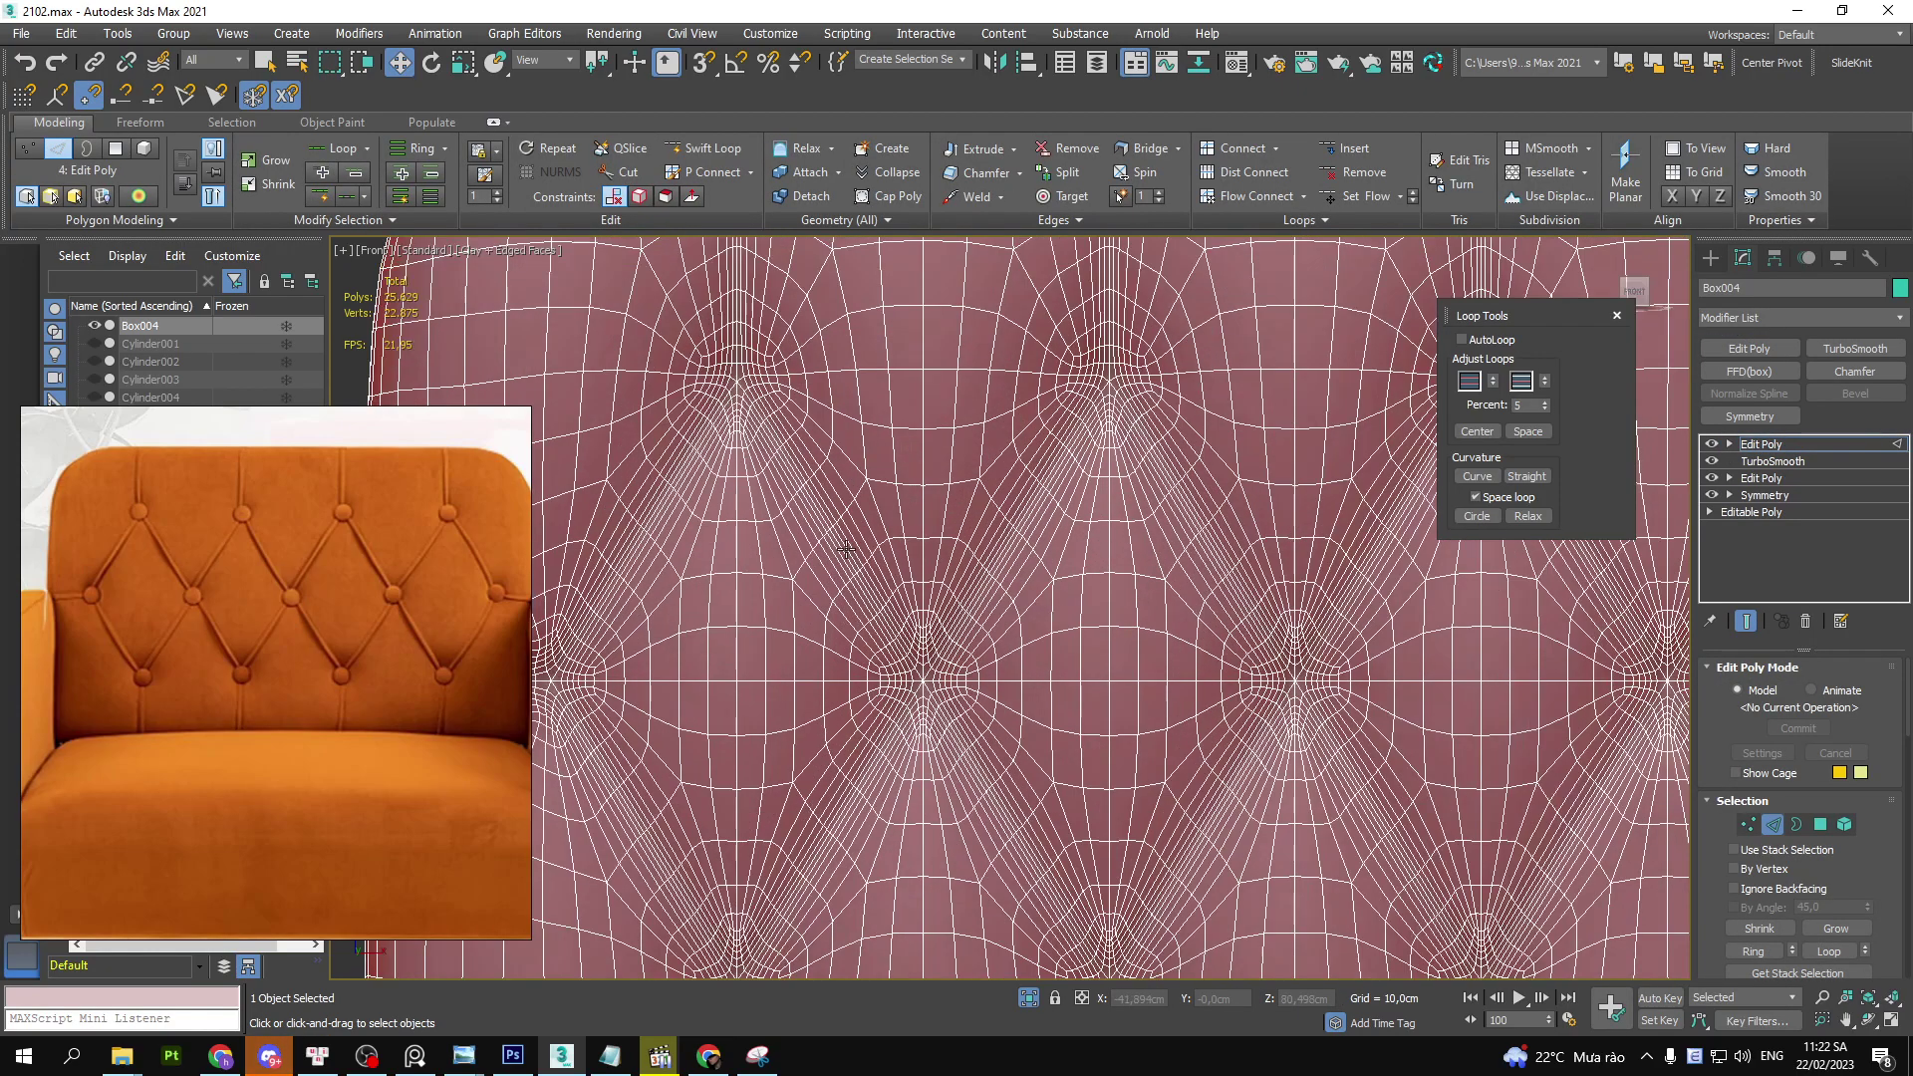
pyautogui.scroll(4, 845, 547)
pyautogui.moveTo(1016, 870); pyautogui.dragTo(933, 742, button='middle')
pyautogui.scroll(-2, 934, 742)
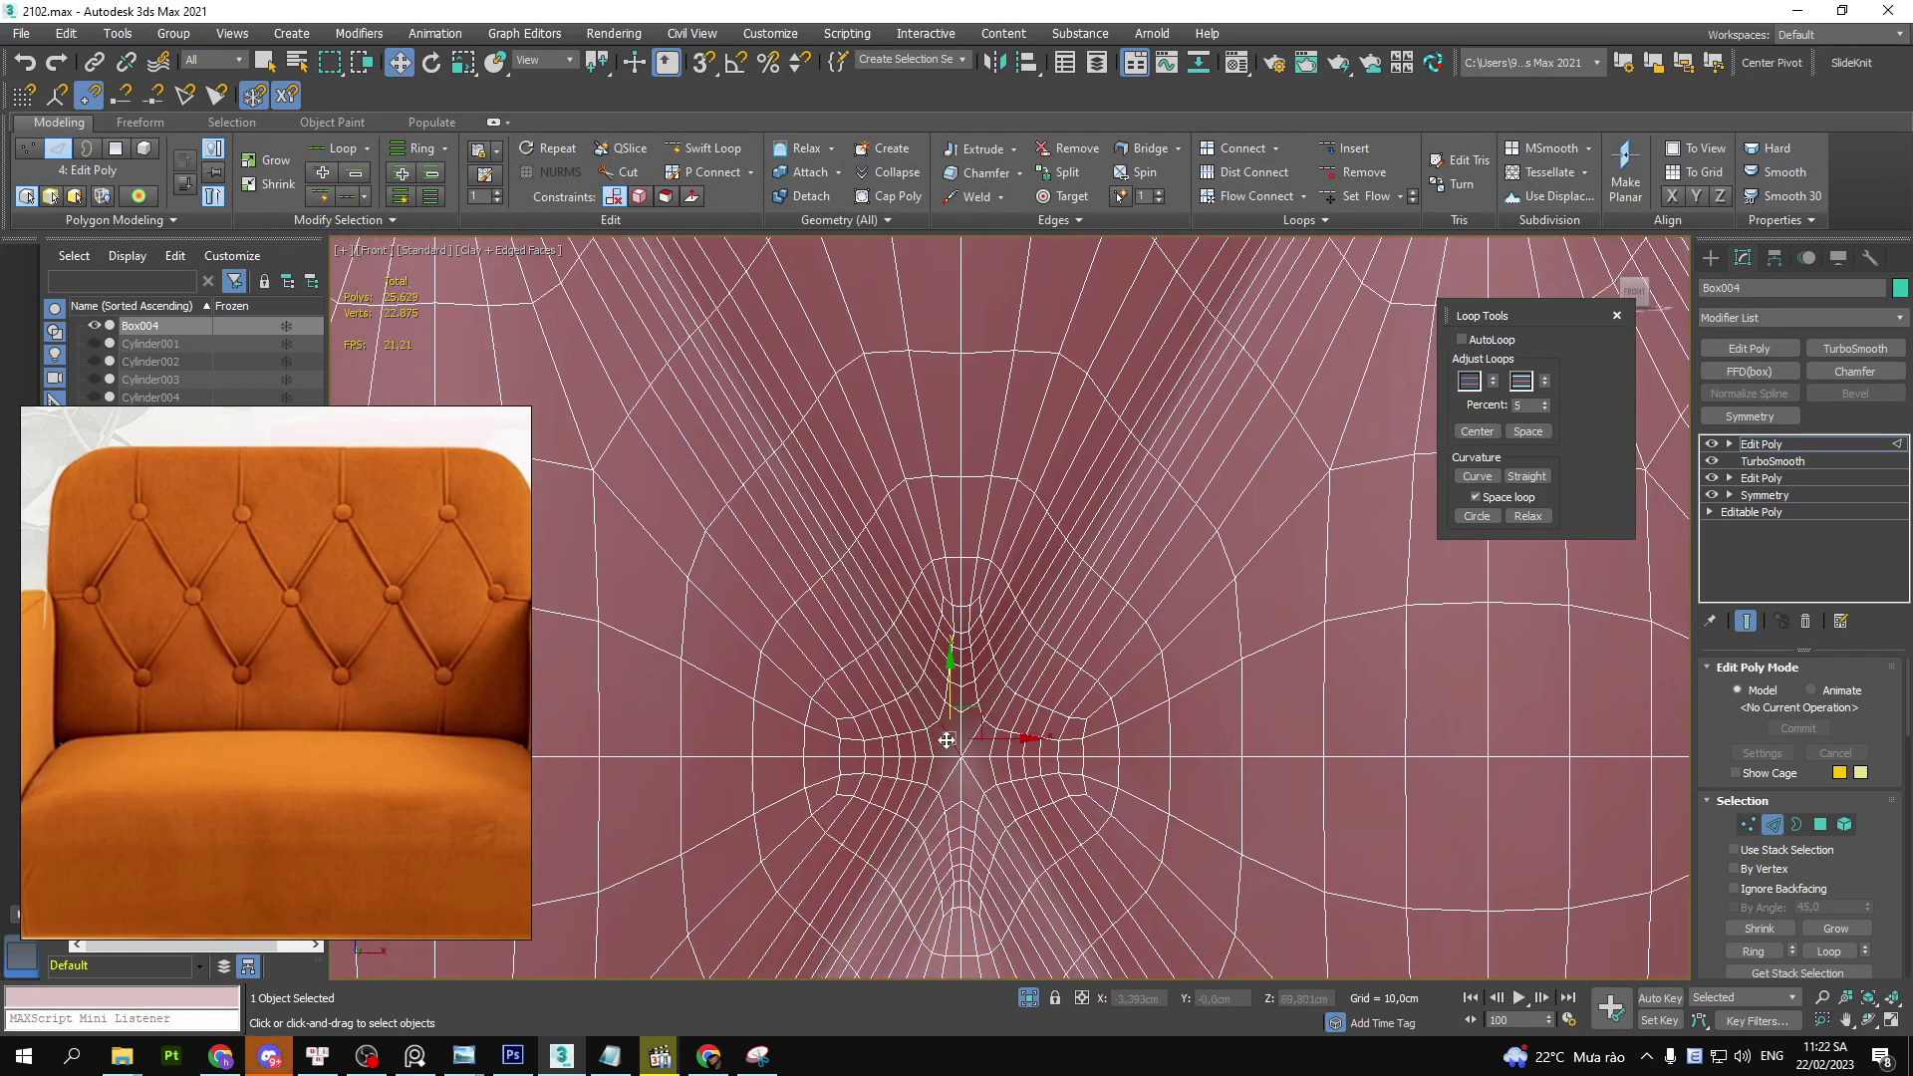
# - Select the edge loops through the central pole and the neighbouring tufting poles
pyautogui.doubleClick(946, 739)
pyautogui.keyDown('ctrl'); pyautogui.doubleClick(972, 745); pyautogui.keyUp('ctrl')
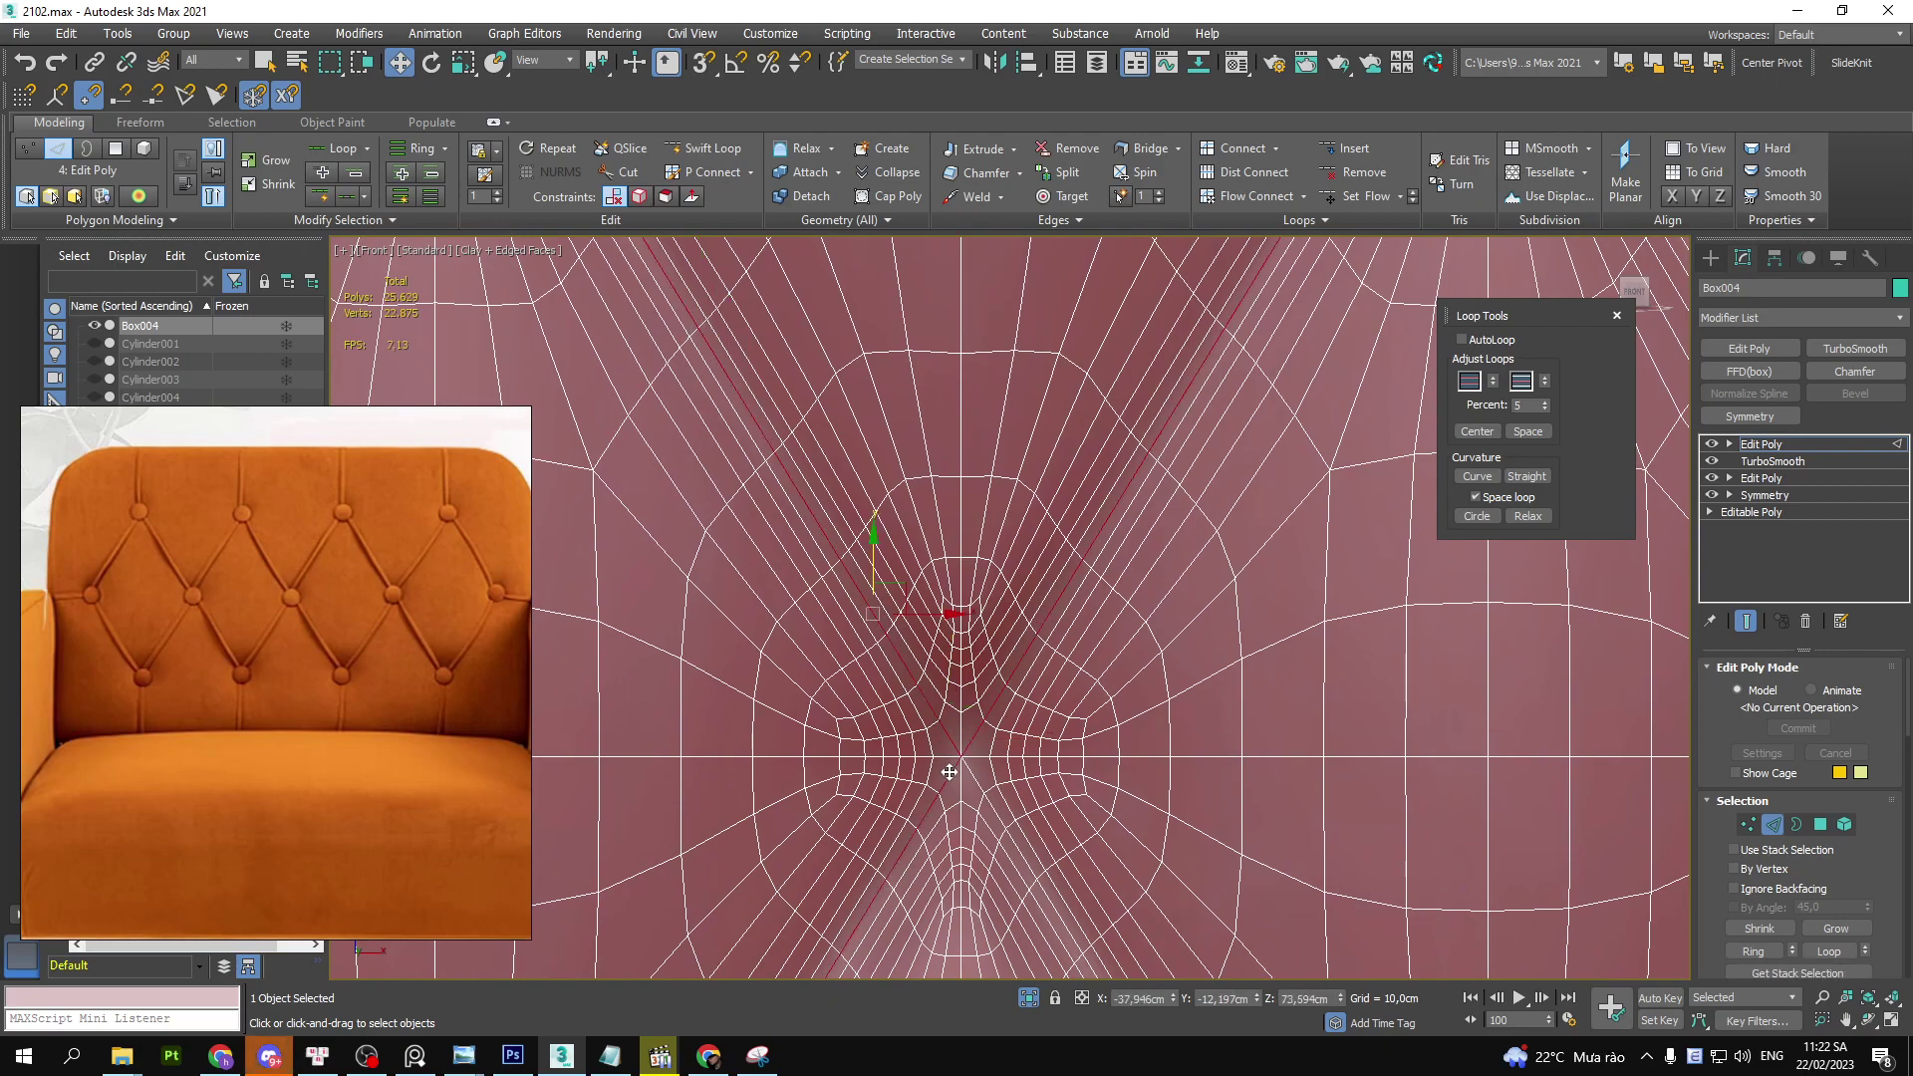
pyautogui.scroll(-3, 973, 777)
pyautogui.moveTo(976, 717); pyautogui.dragTo(1210, 677, button='middle')
pyautogui.scroll(5, 645, 705)
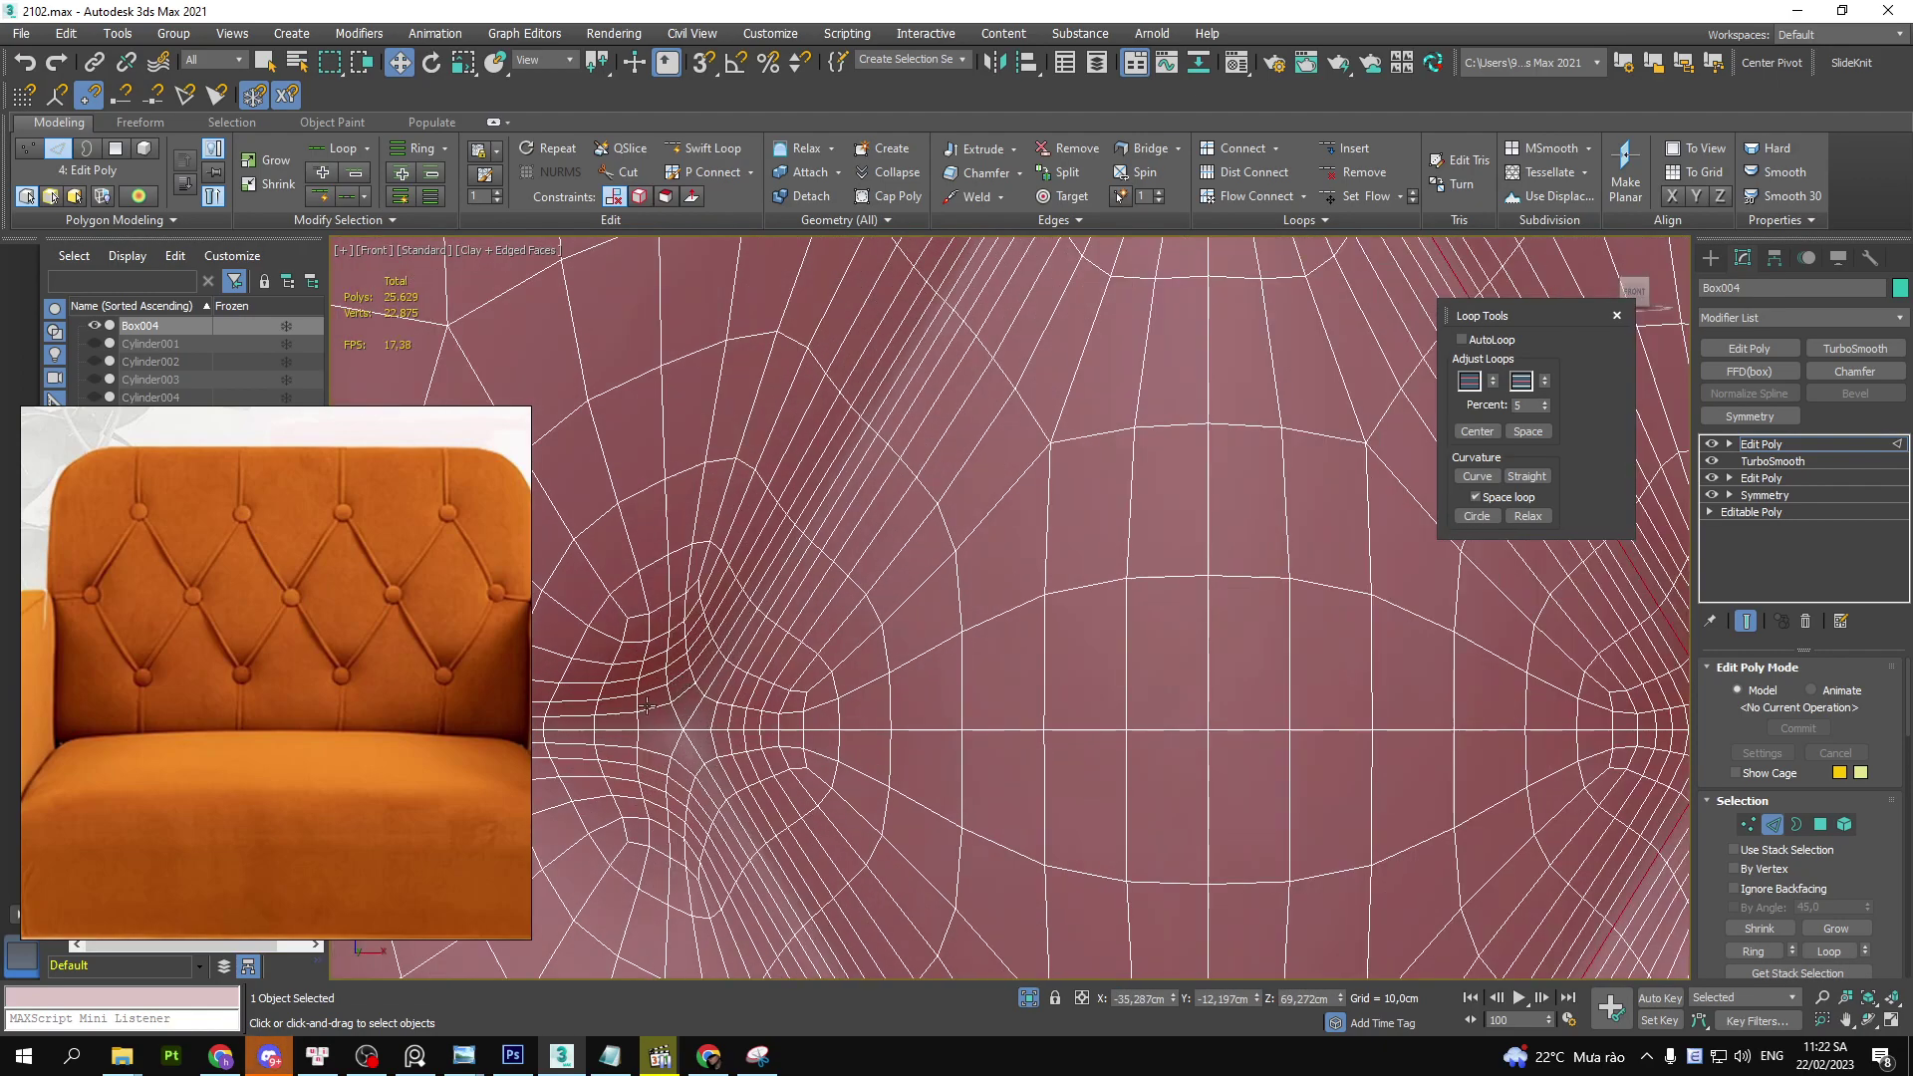
pyautogui.moveTo(645, 705); pyautogui.dragTo(829, 673, button='middle')
pyautogui.scroll(2, 828, 673)
pyautogui.doubleClick(829, 669)
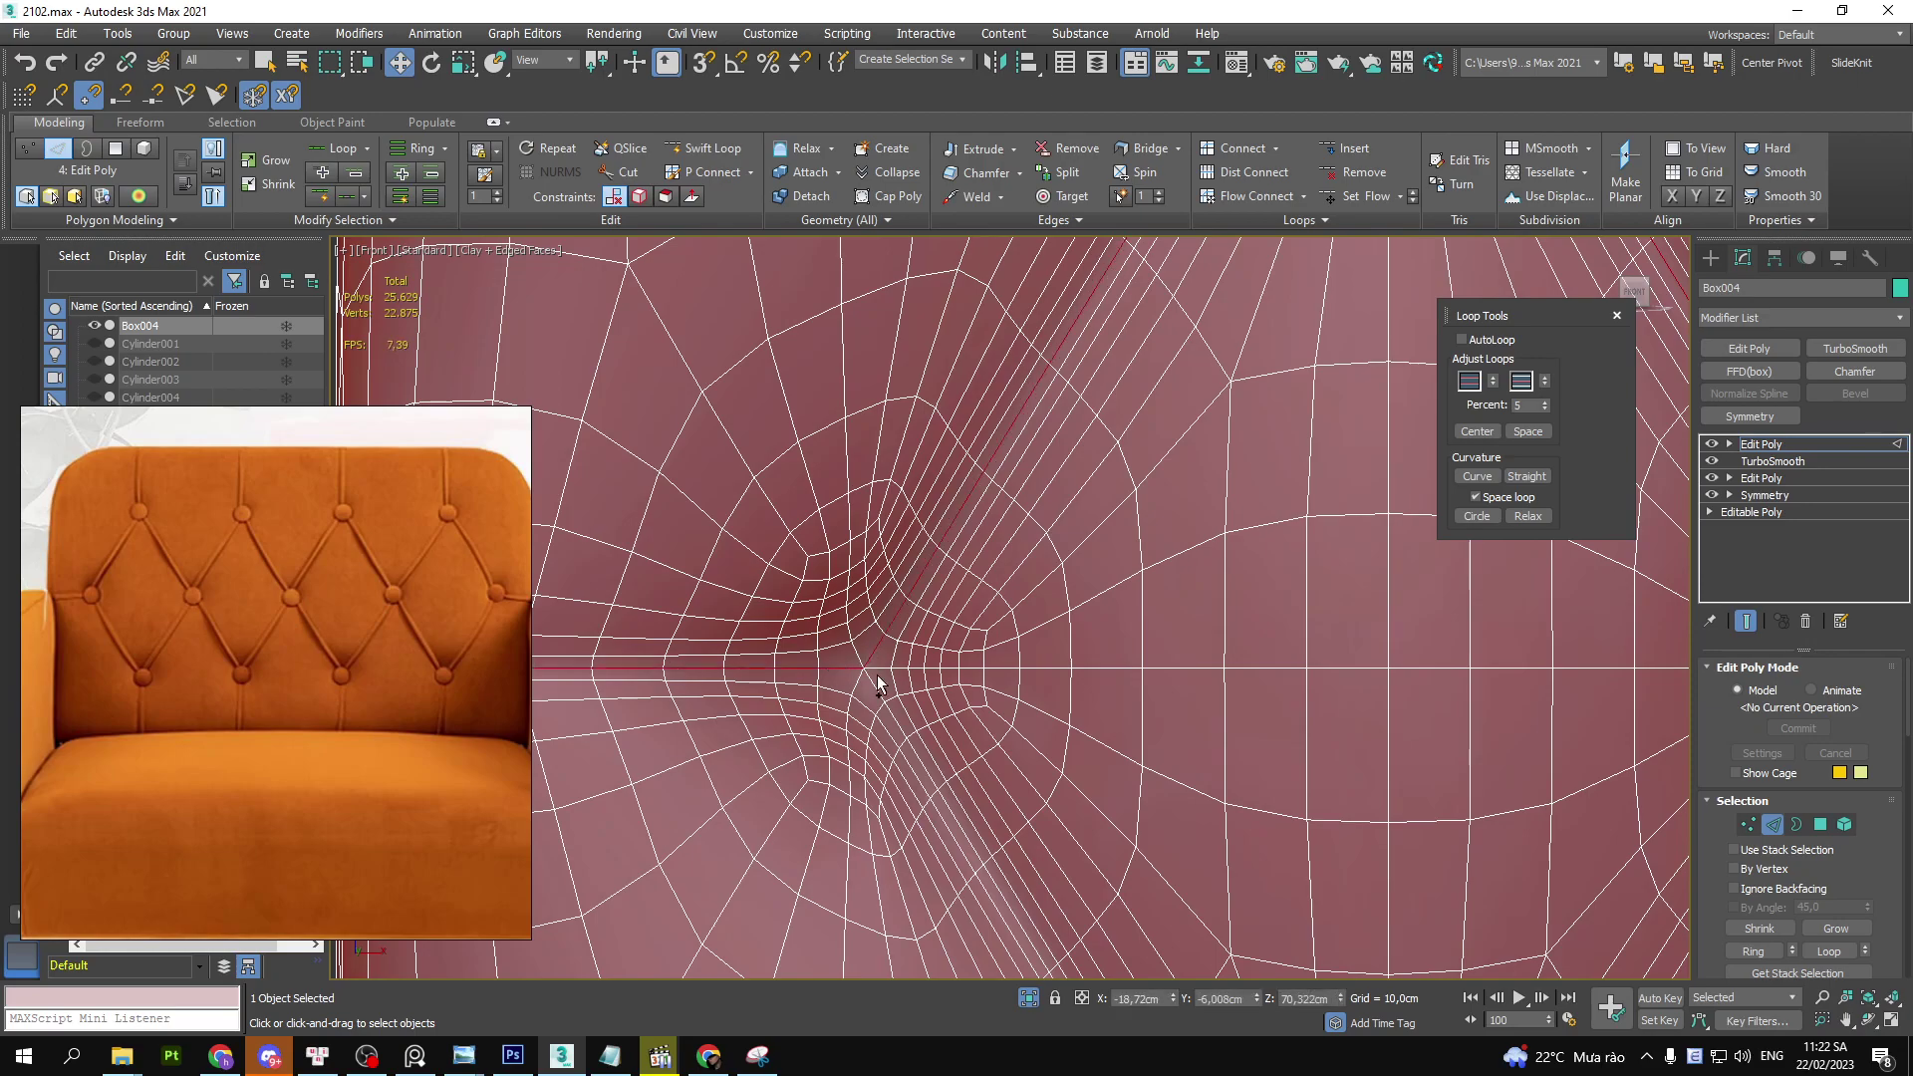
pyautogui.scroll(-3, 876, 689)
pyautogui.moveTo(877, 688); pyautogui.dragTo(887, 709, button='middle')
pyautogui.scroll(3, 887, 710)
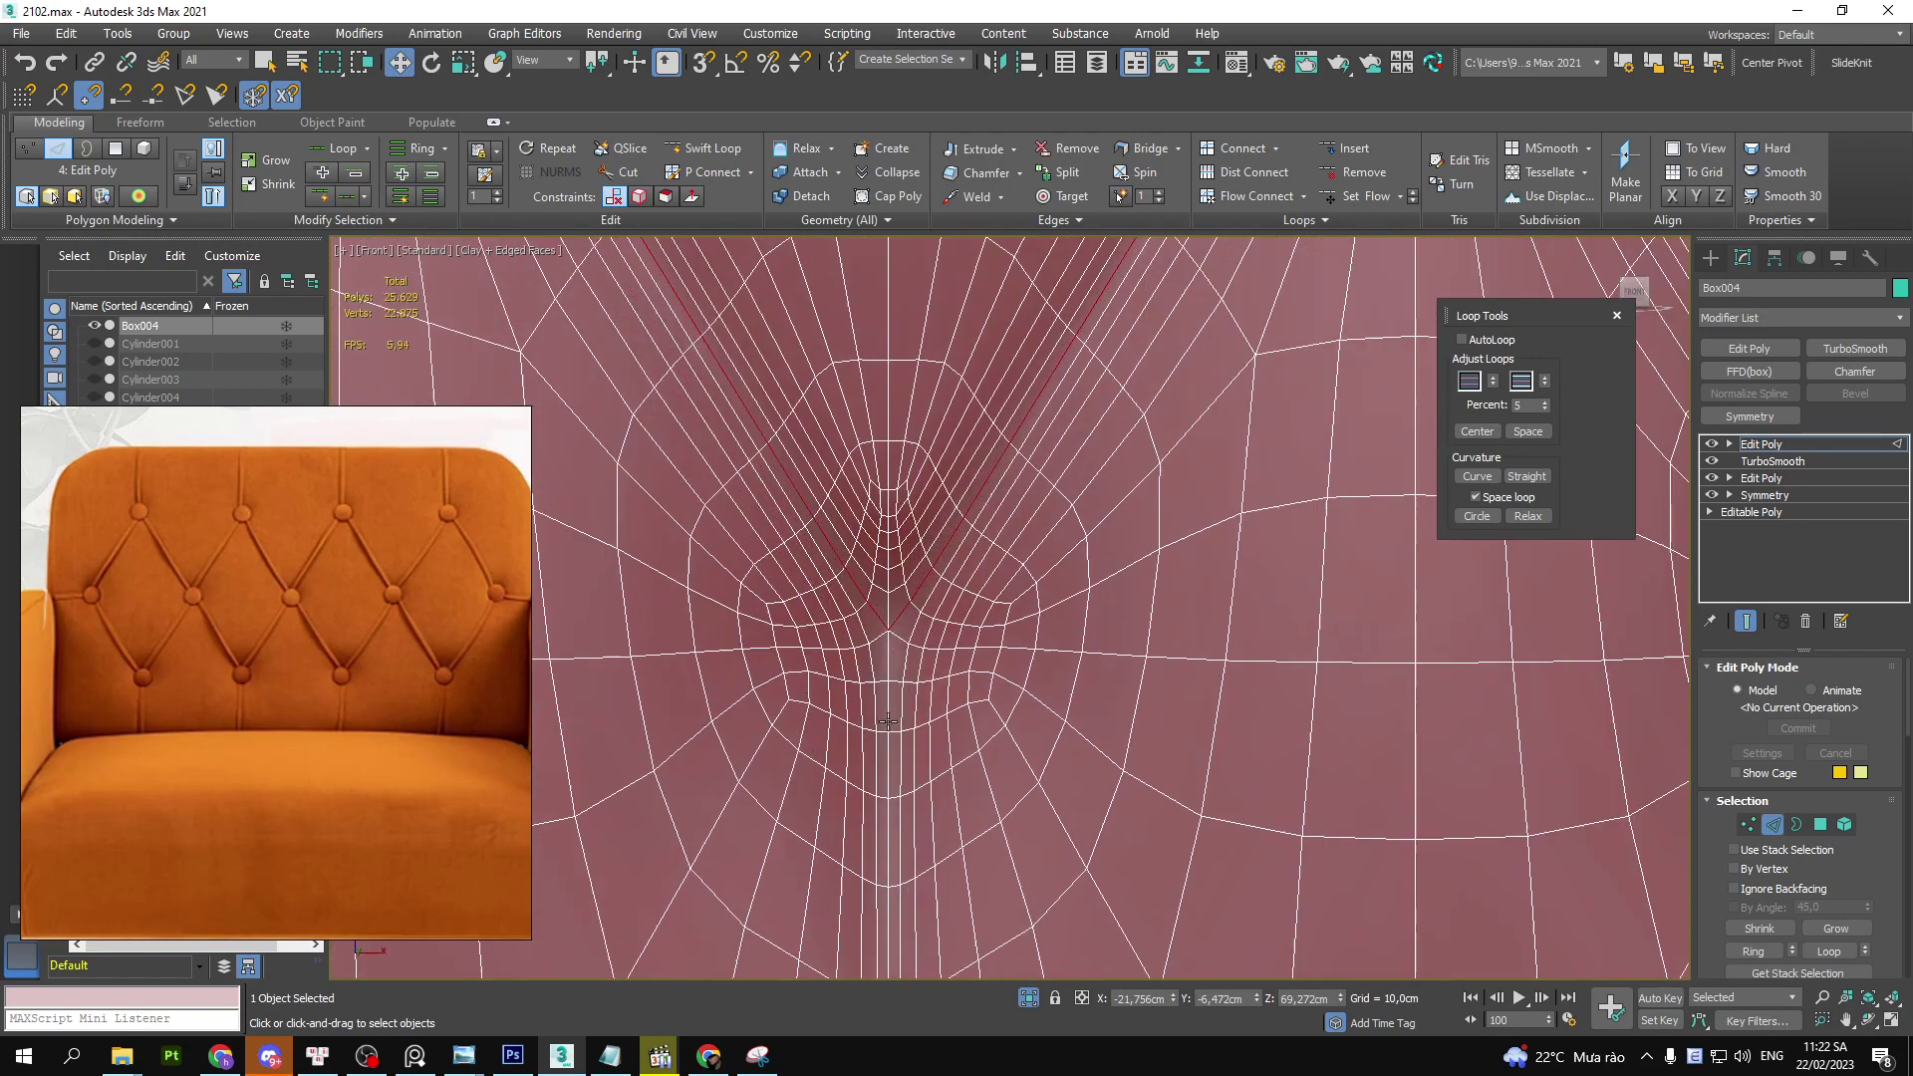
pyautogui.keyDown('ctrl'); pyautogui.doubleClick(887, 709); pyautogui.keyUp('ctrl')
# - Add the vertical seam loop and the diagonal loop down to the central pole
pyautogui.scroll(-3, 886, 709)
pyautogui.scroll(3, 1042, 648)
pyautogui.scroll(1, 1070, 653)
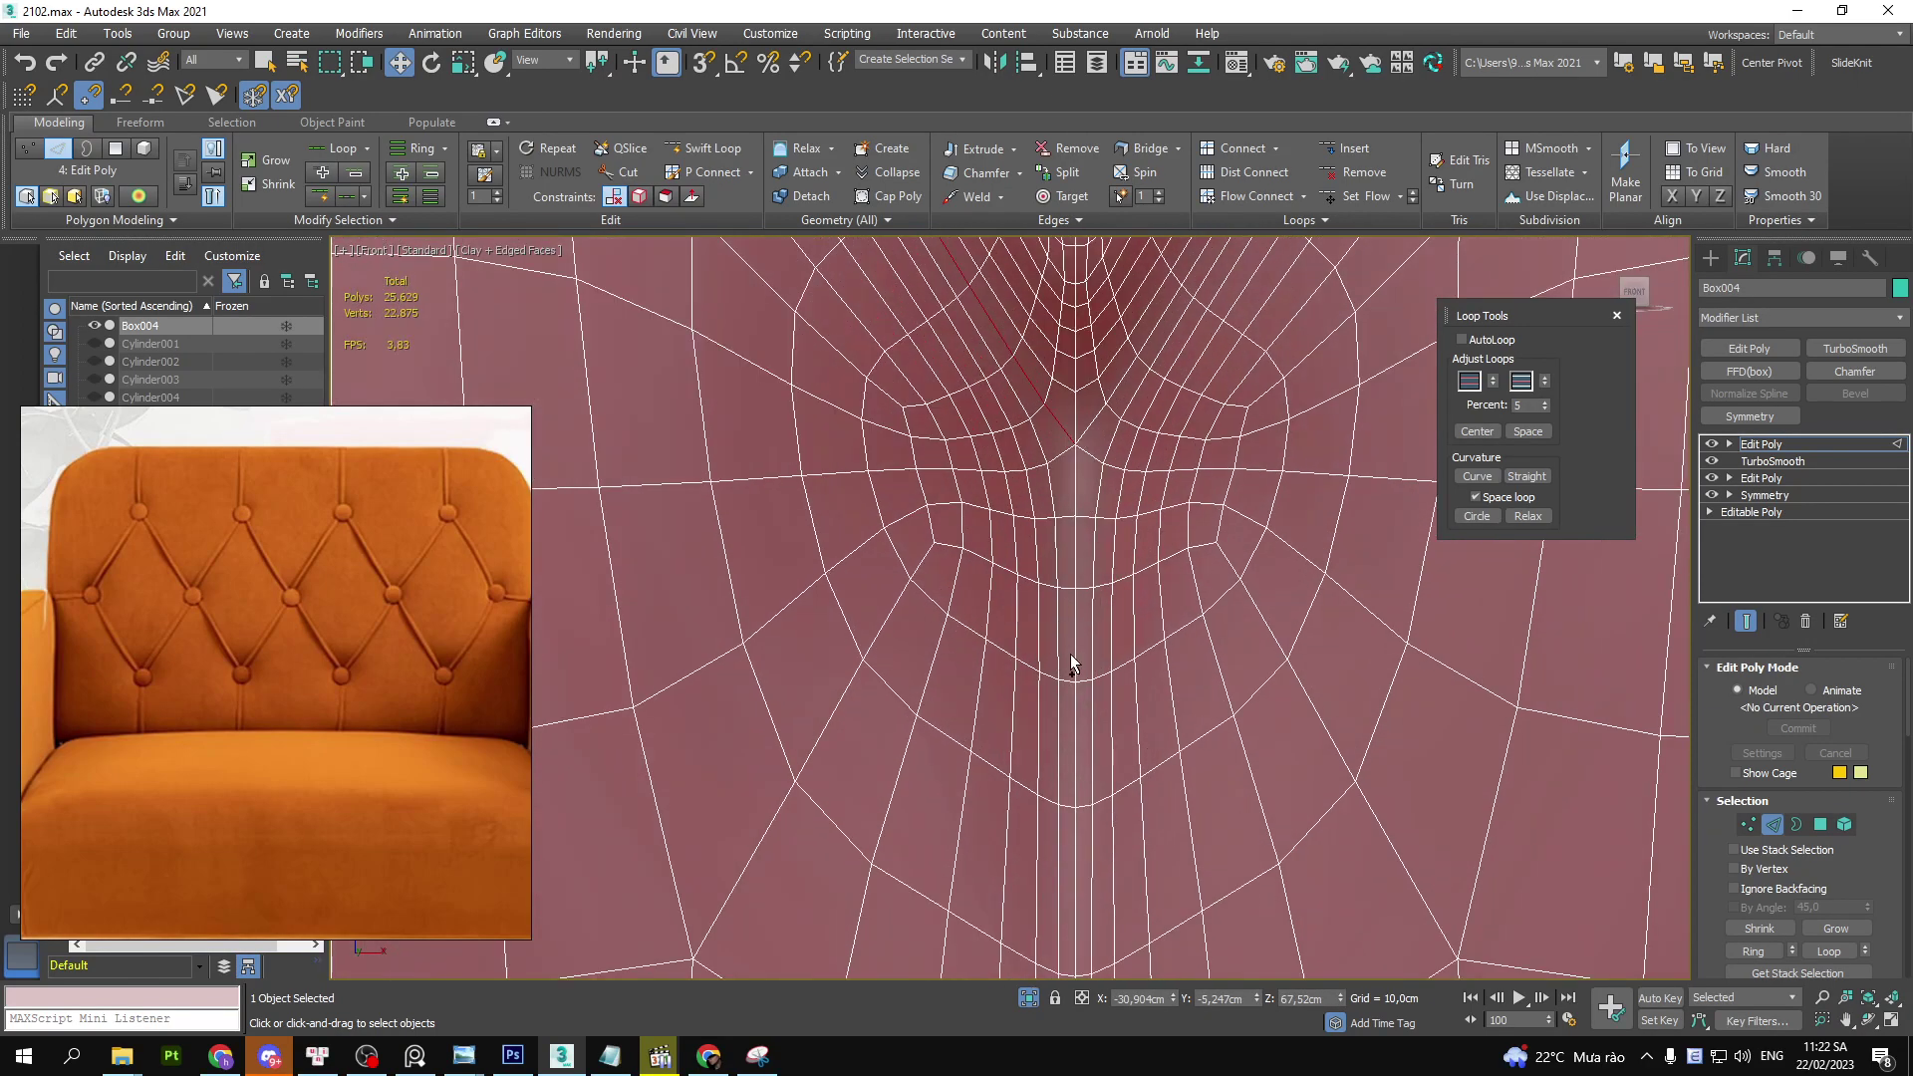
pyautogui.keyDown('ctrl'); pyautogui.doubleClick(1074, 652); pyautogui.keyUp('ctrl')
pyautogui.scroll(-3, 1094, 420)
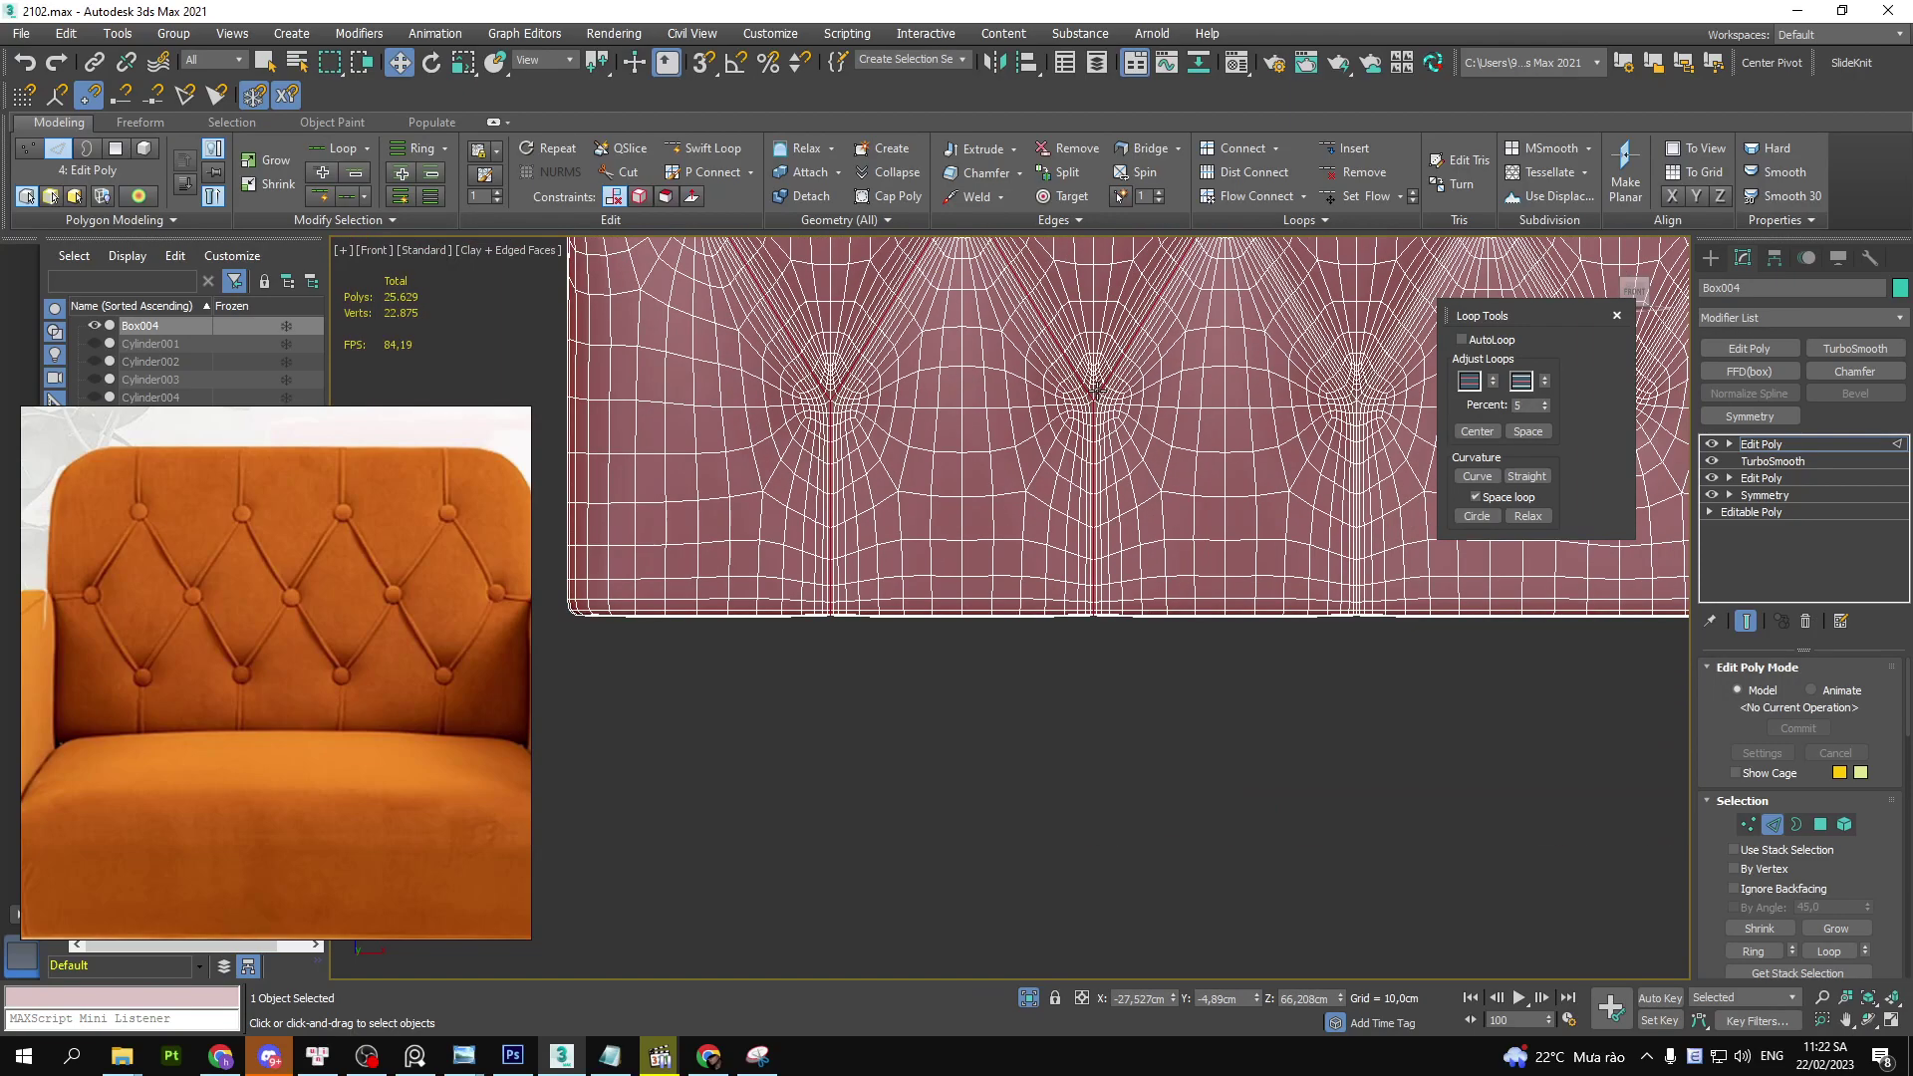
pyautogui.scroll(2, 973, 512)
pyautogui.scroll(1, 1075, 704)
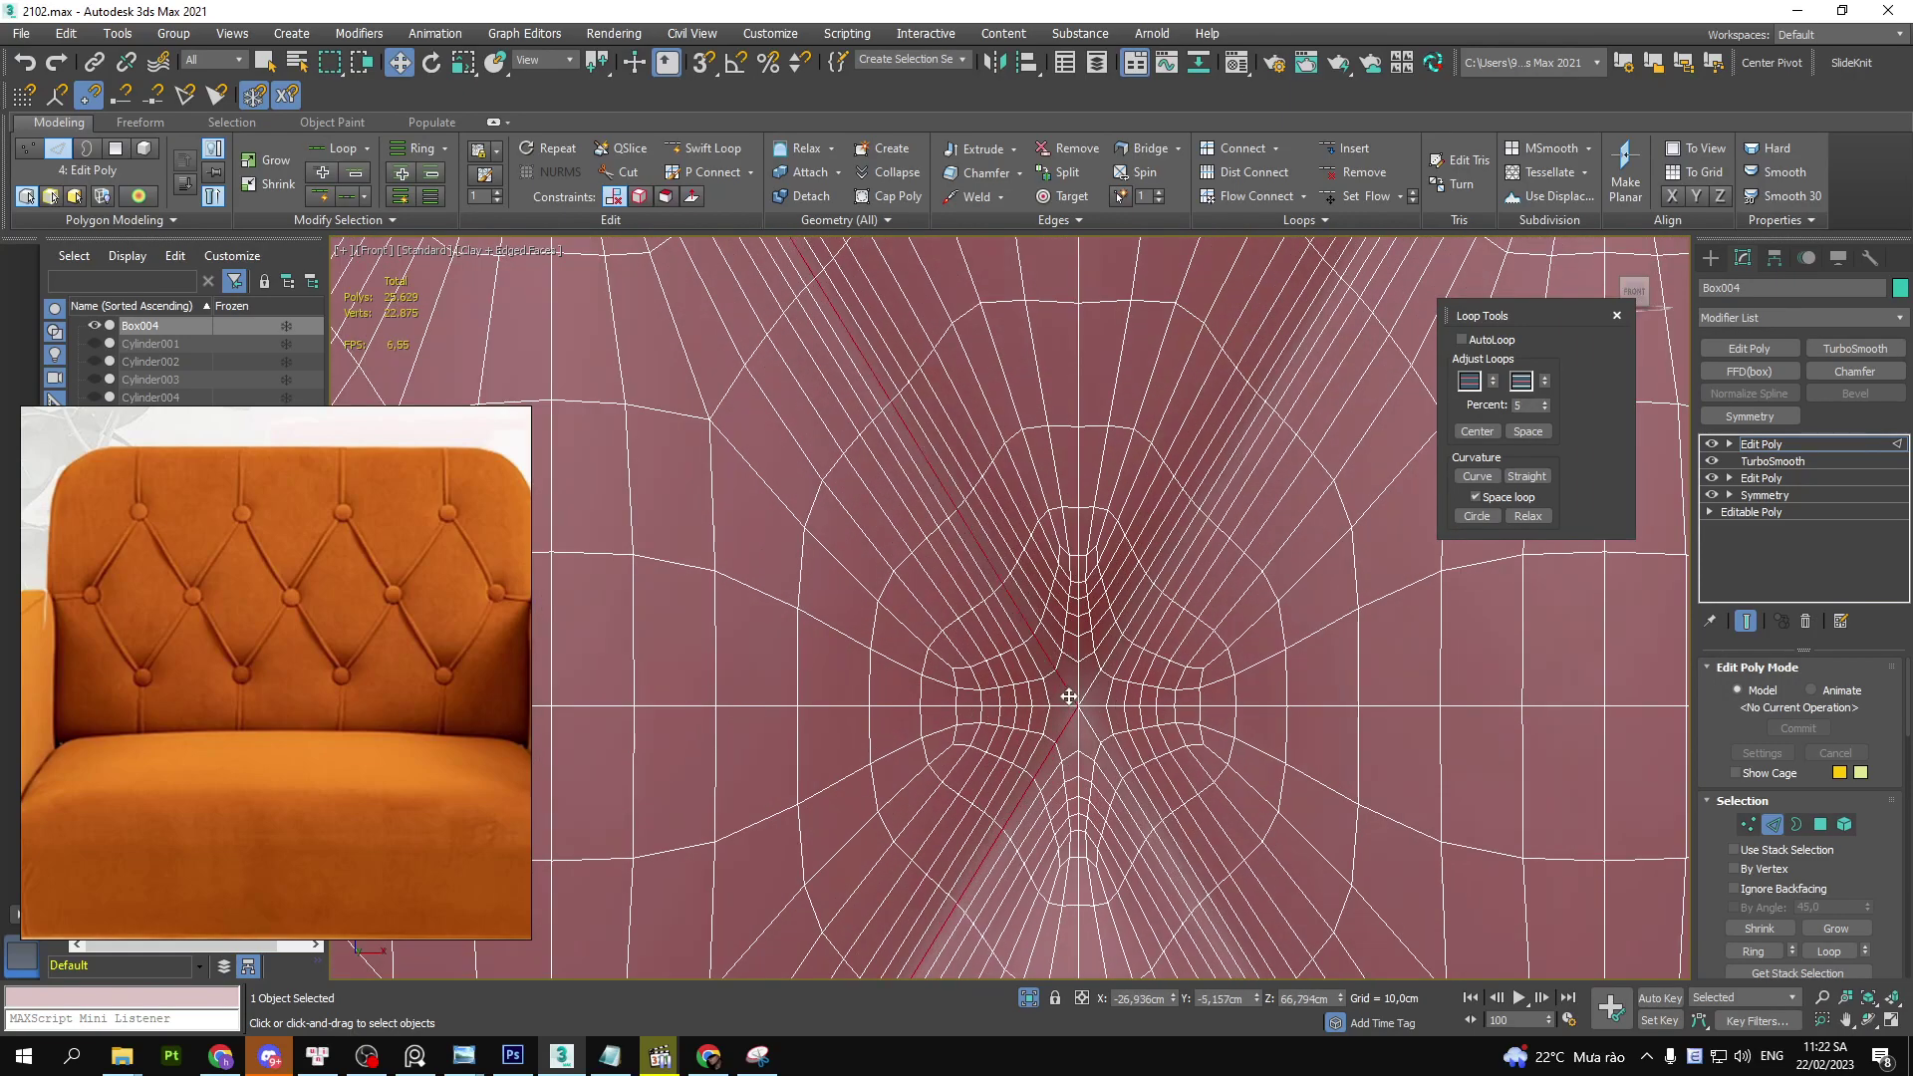
pyautogui.scroll(-4, 1075, 704)
pyautogui.scroll(5, 1076, 732)
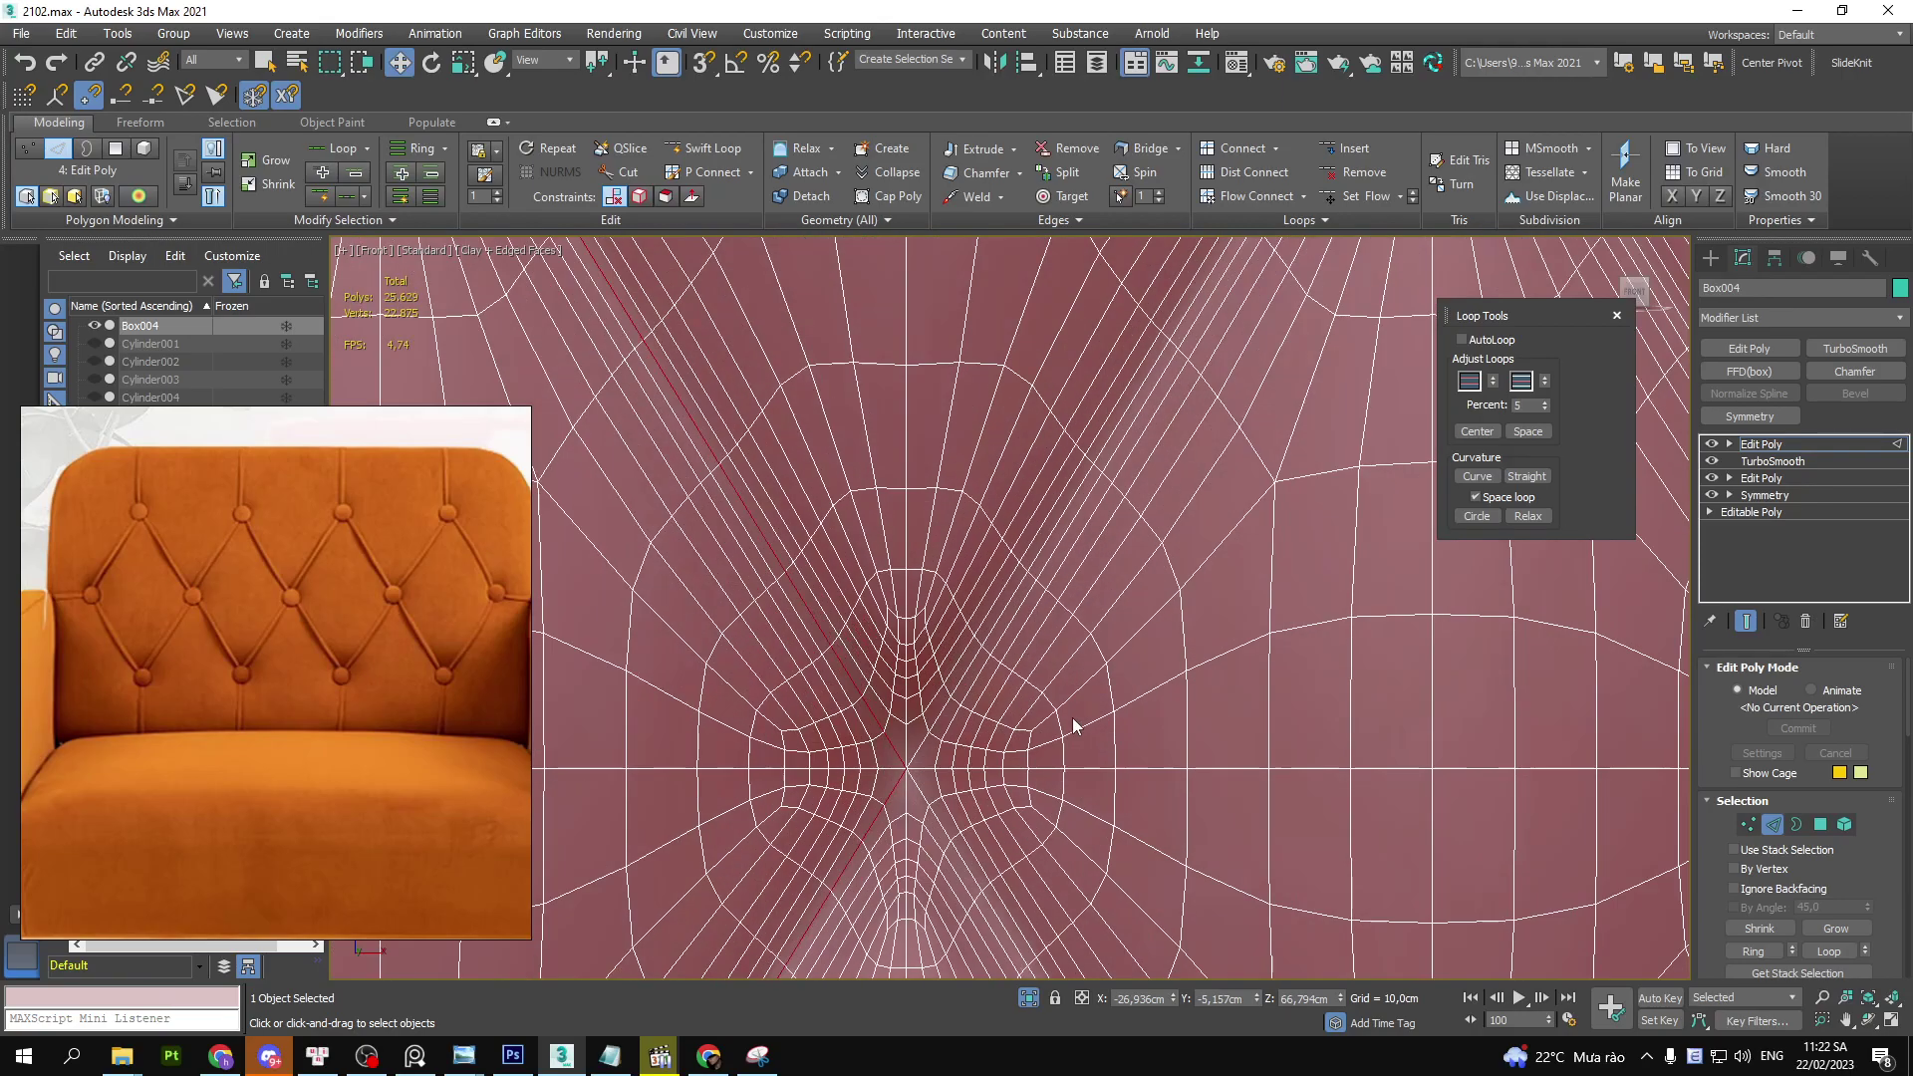
pyautogui.keyDown('ctrl'); pyautogui.doubleClick(920, 767); pyautogui.keyUp('ctrl')
pyautogui.scroll(-5, 917, 787)
pyautogui.scroll(2, 927, 678)
pyautogui.scroll(1, 973, 705)
pyautogui.scroll(4, 1138, 717)
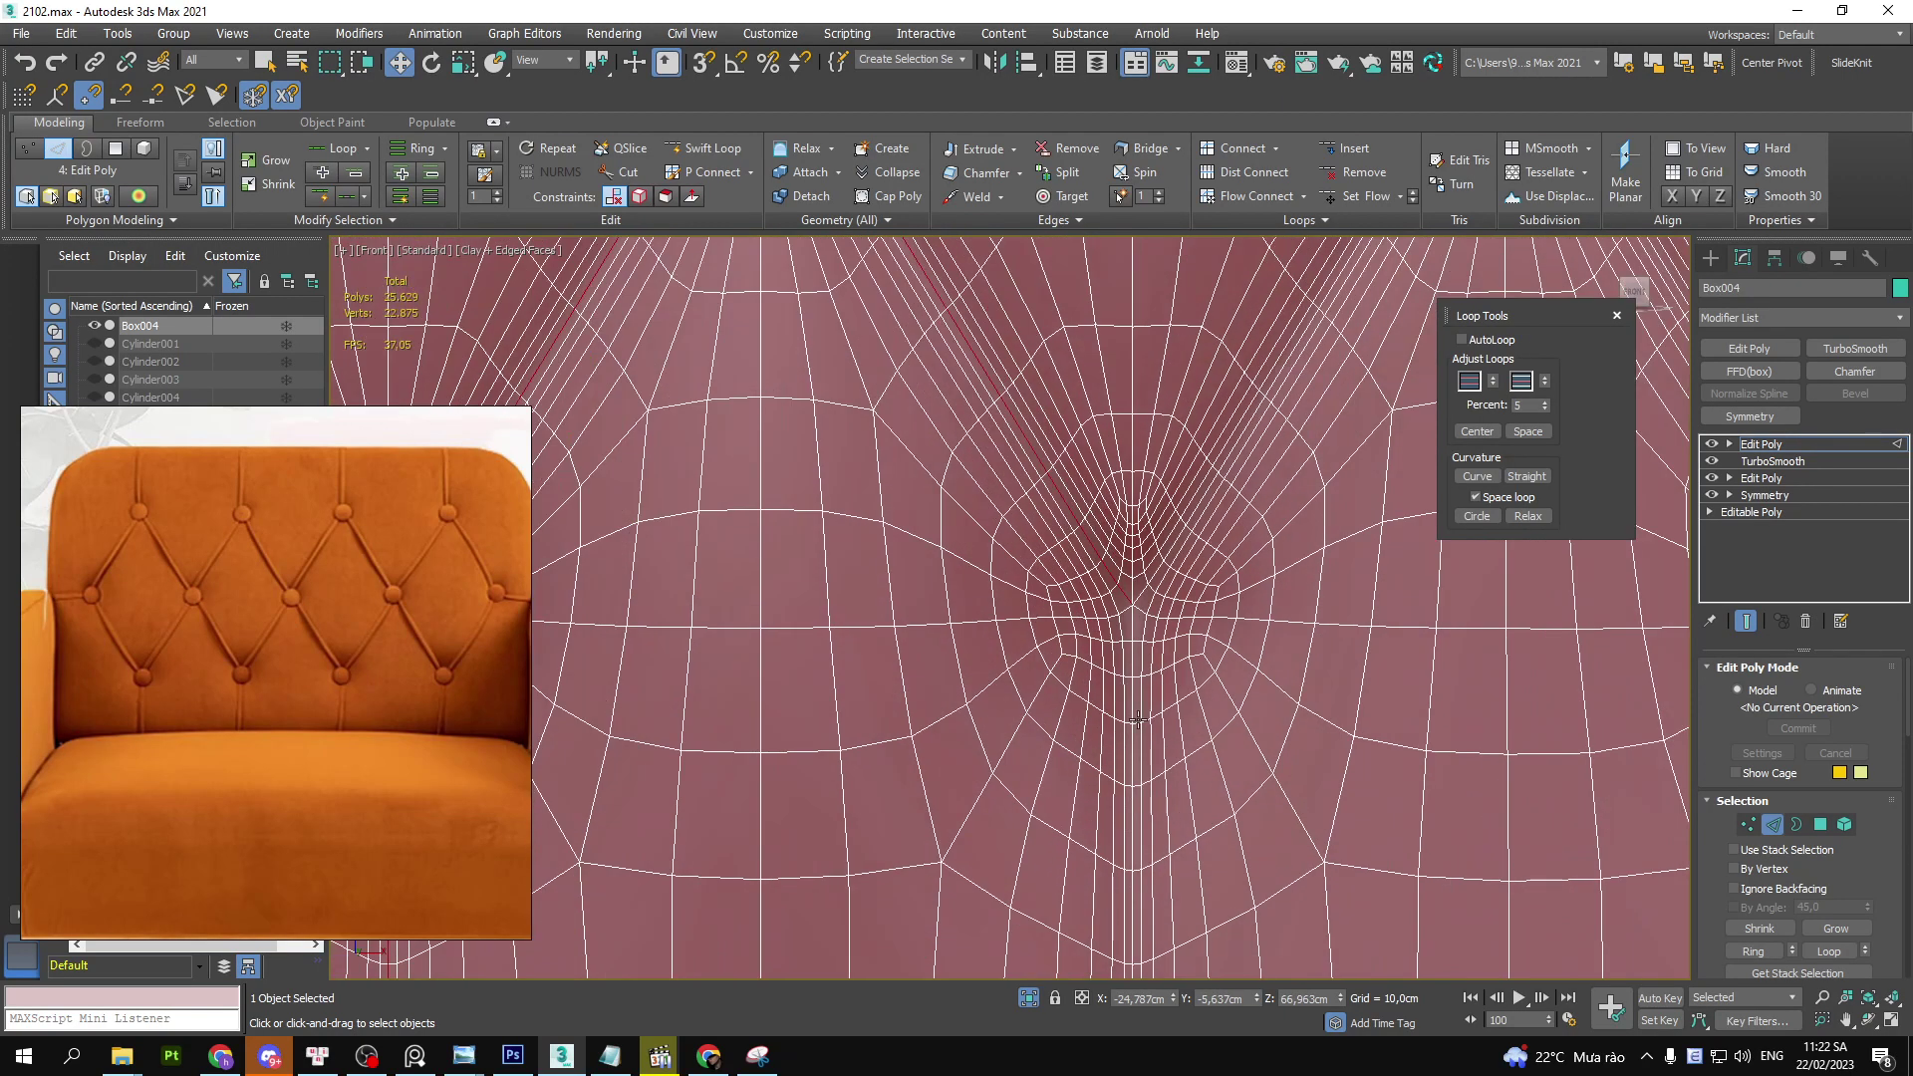
pyautogui.scroll(-5, 1131, 688)
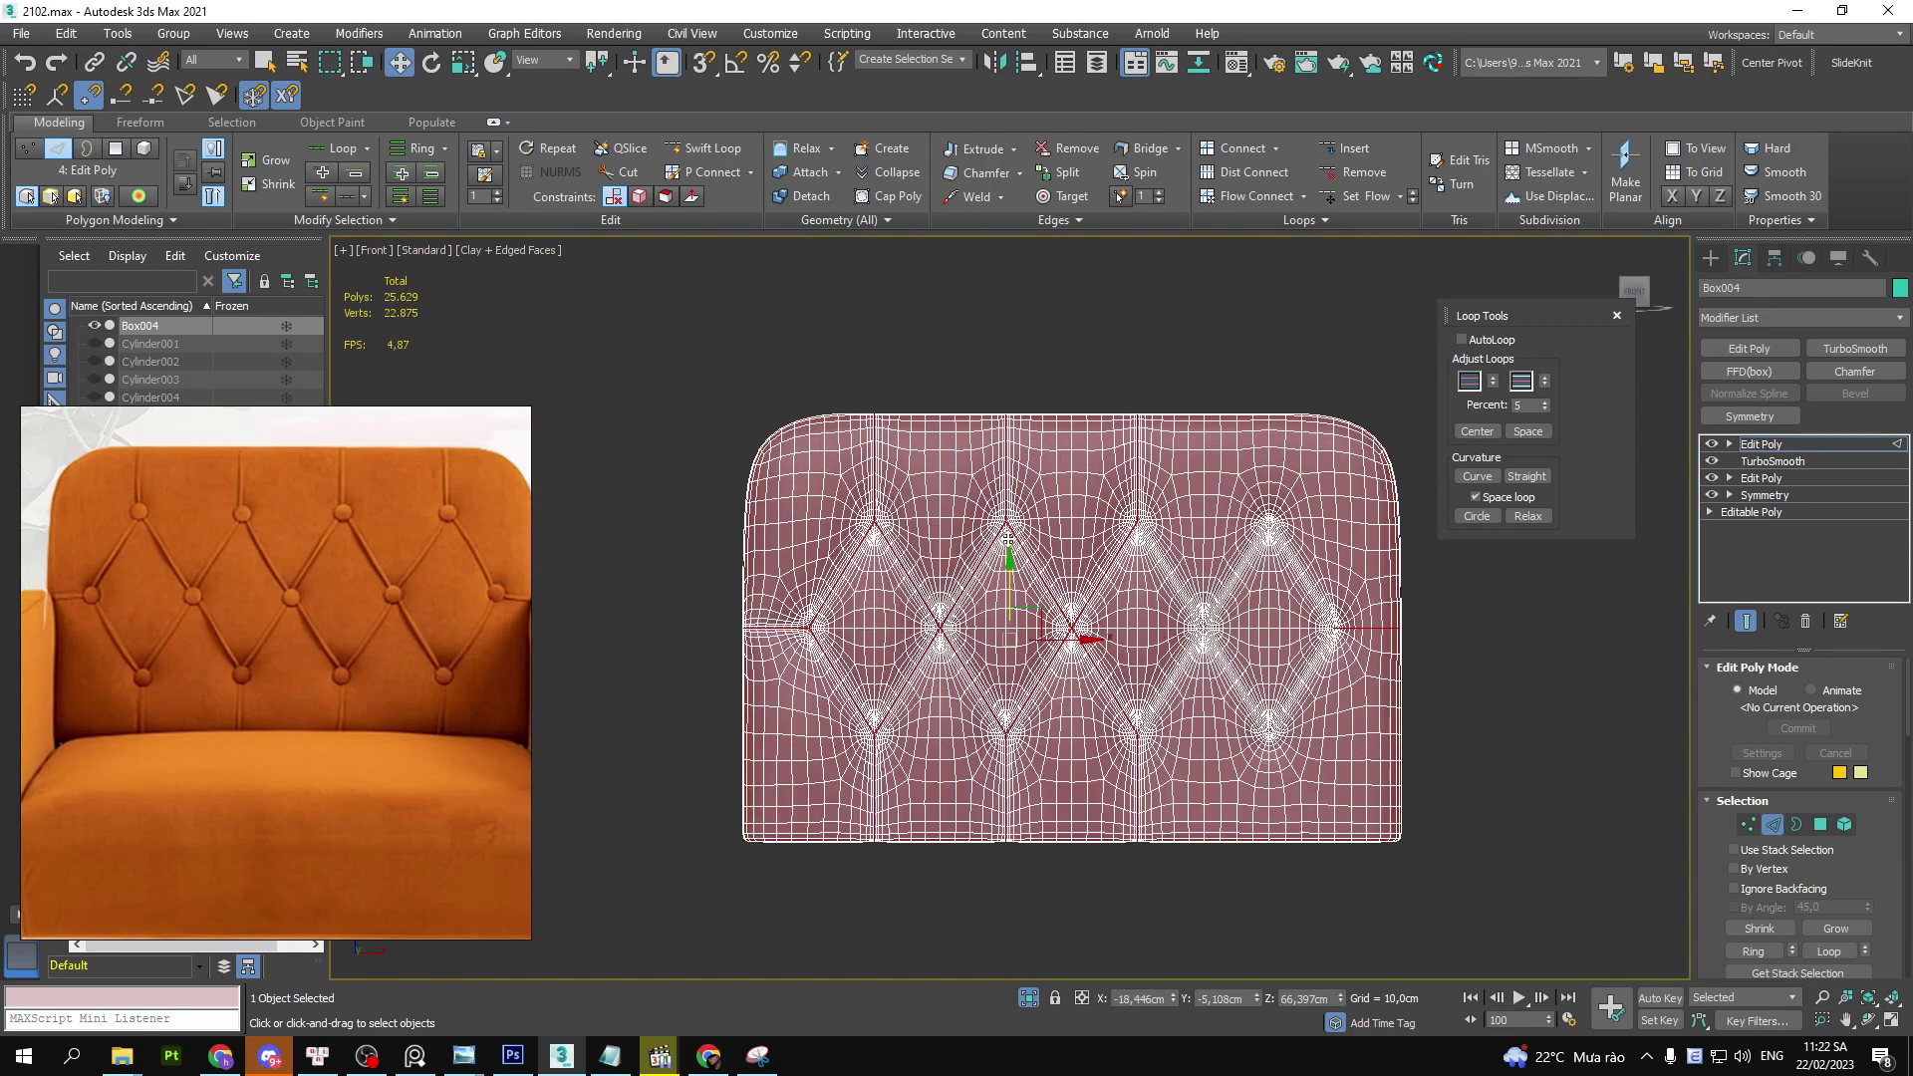
pyautogui.moveTo(1007, 538); pyautogui.dragTo(1095, 540, button='middle')
# - Create a new Linear shape from the selected diamond edges
pyautogui.rightClick(1096, 540)
pyautogui.click(1006, 717)
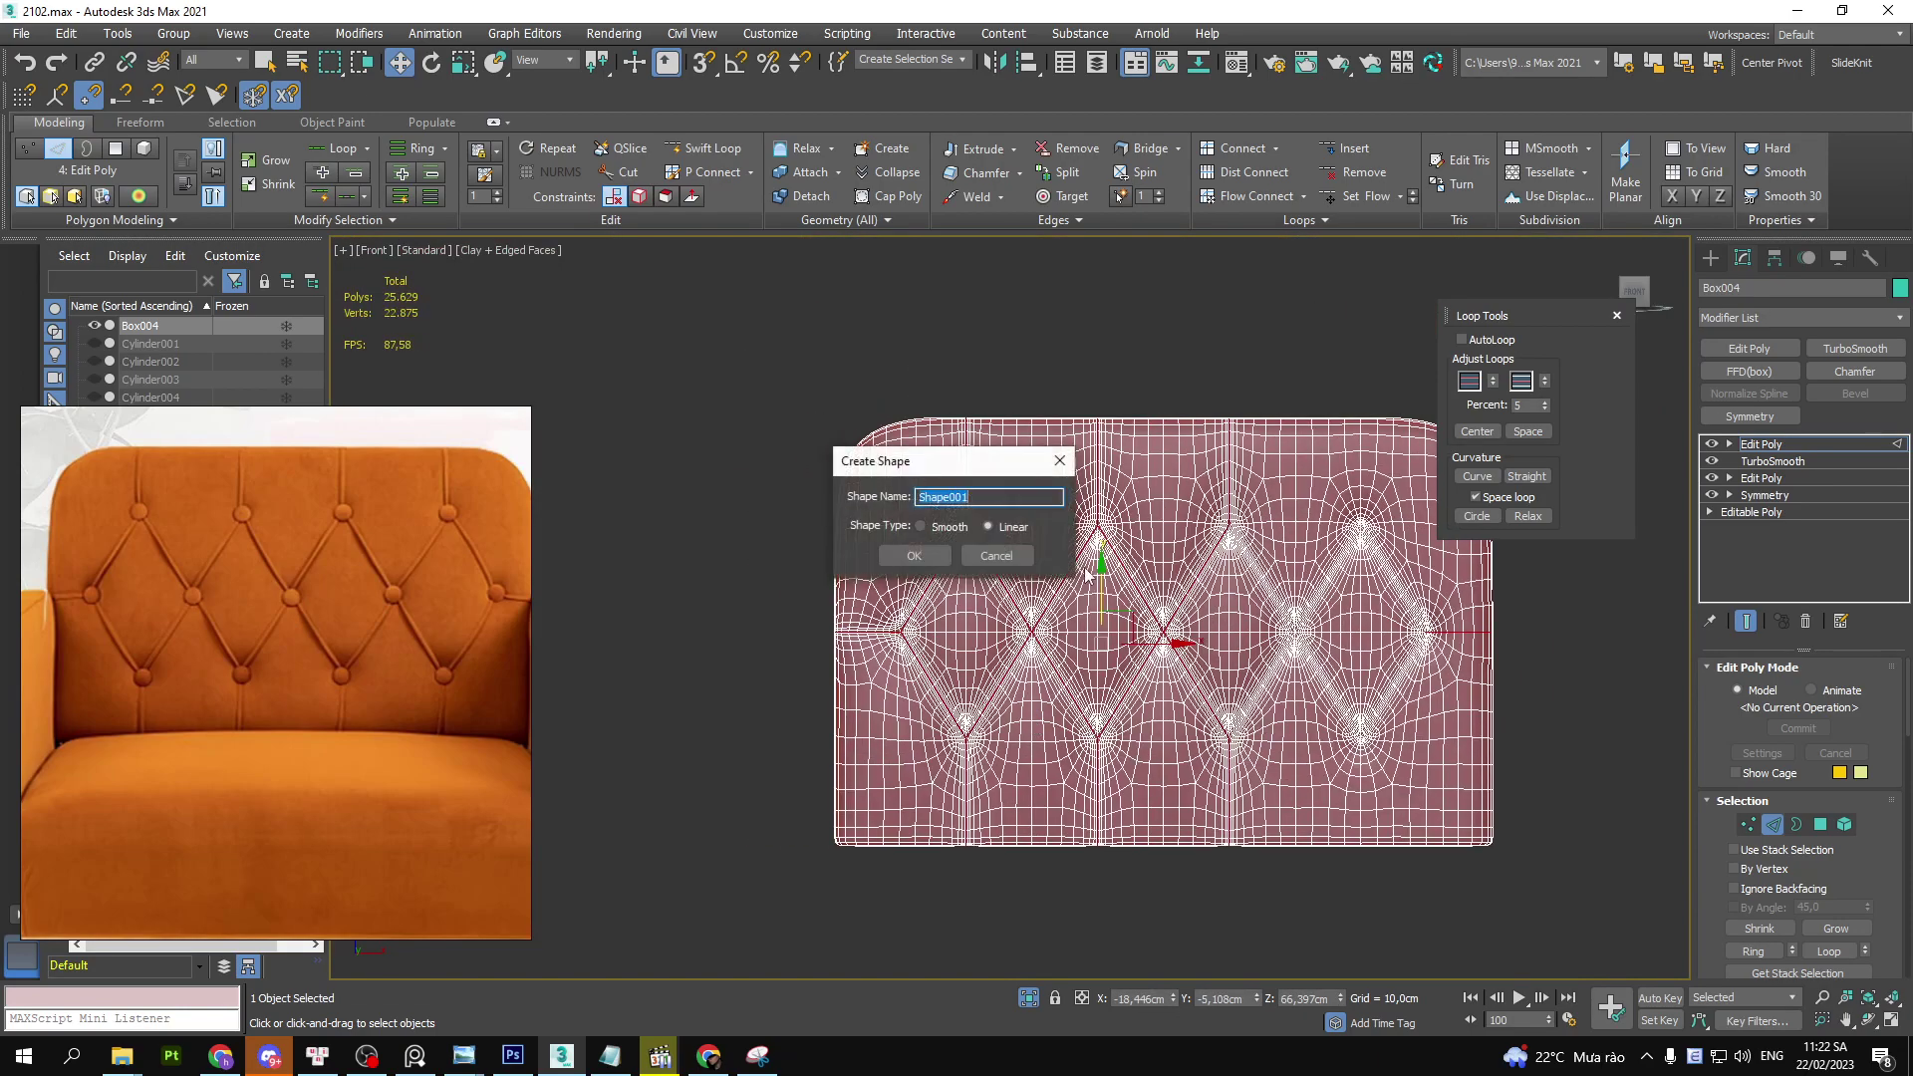
pyautogui.click(939, 553)
pyautogui.press('F4')
pyautogui.scroll(6, 1096, 525)
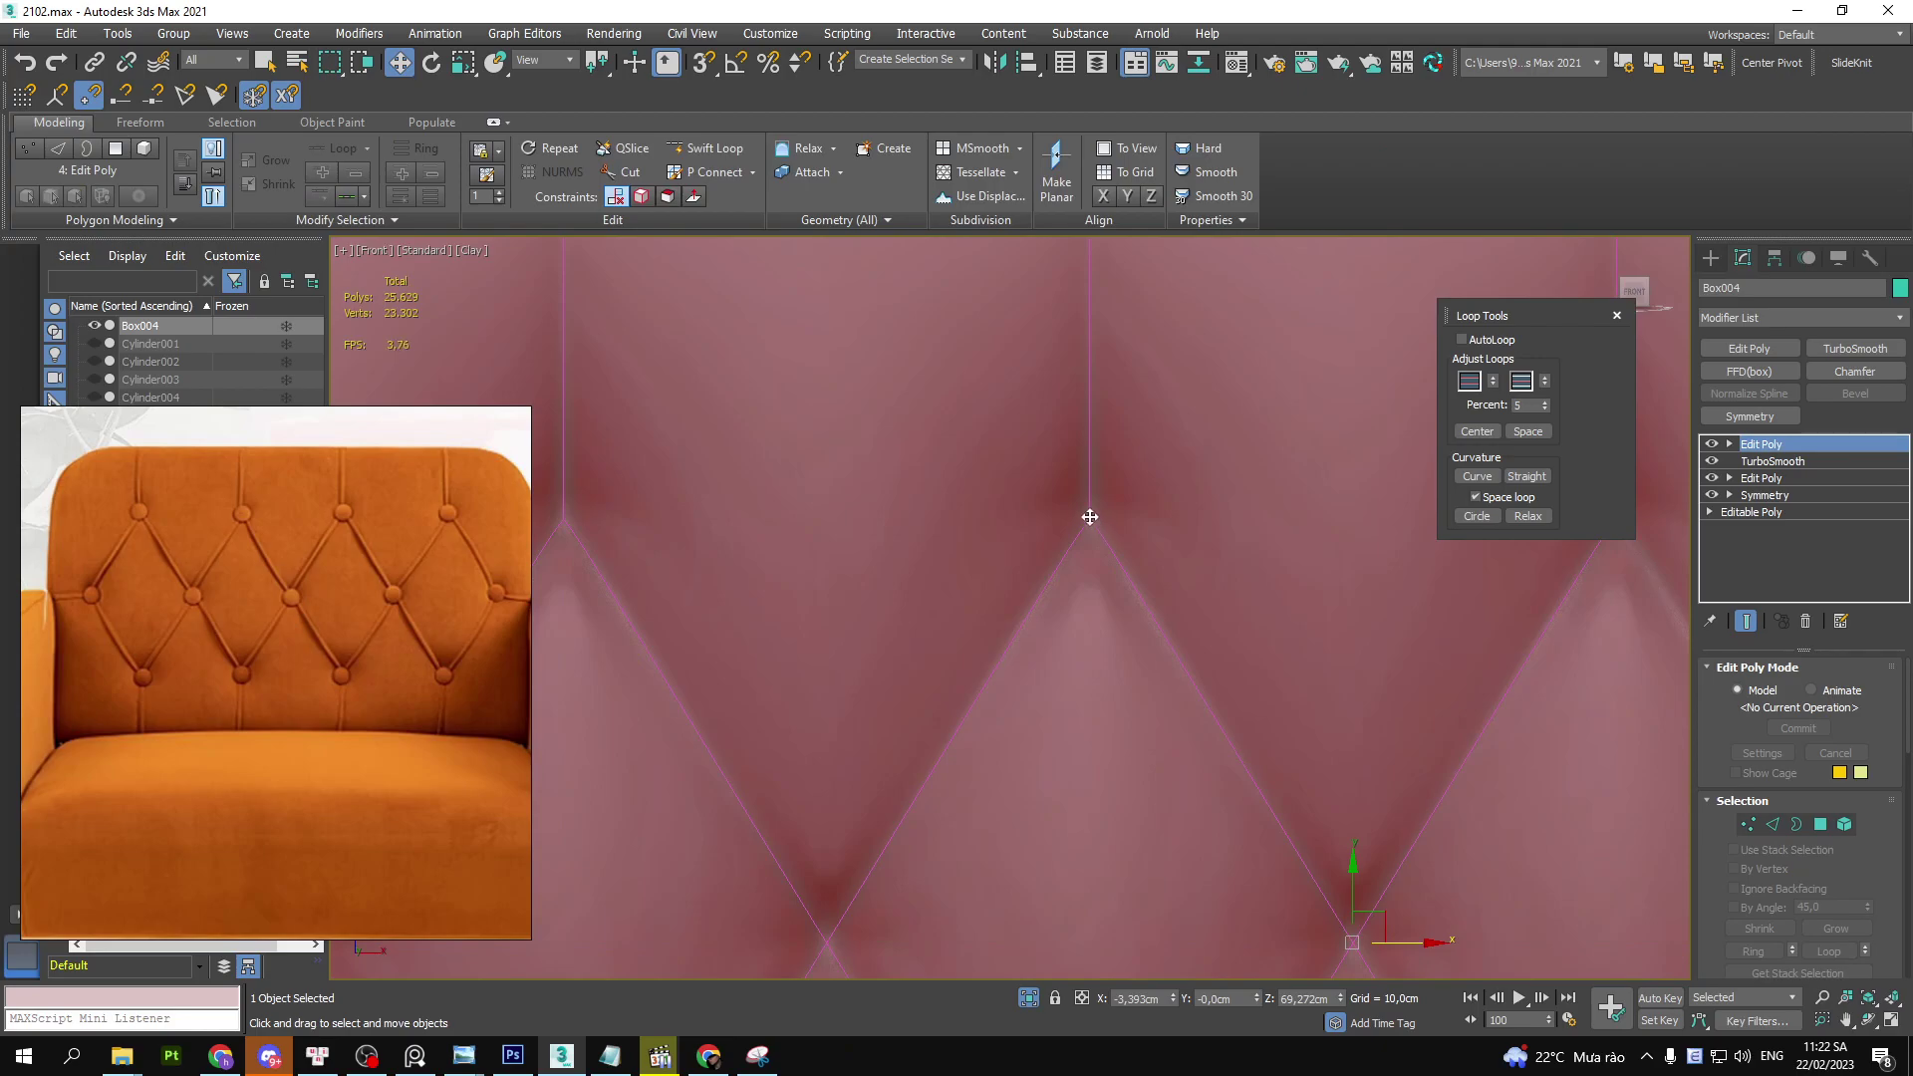
pyautogui.scroll(-3, 1090, 517)
pyautogui.hotkey('ctrl', 'd')
# - Select the piping spline and enable its rendering in the viewport
pyautogui.keyDown('alt'); pyautogui.moveTo(1096, 543); pyautogui.dragTo(893, 488, button='middle'); pyautogui.keyUp('alt')
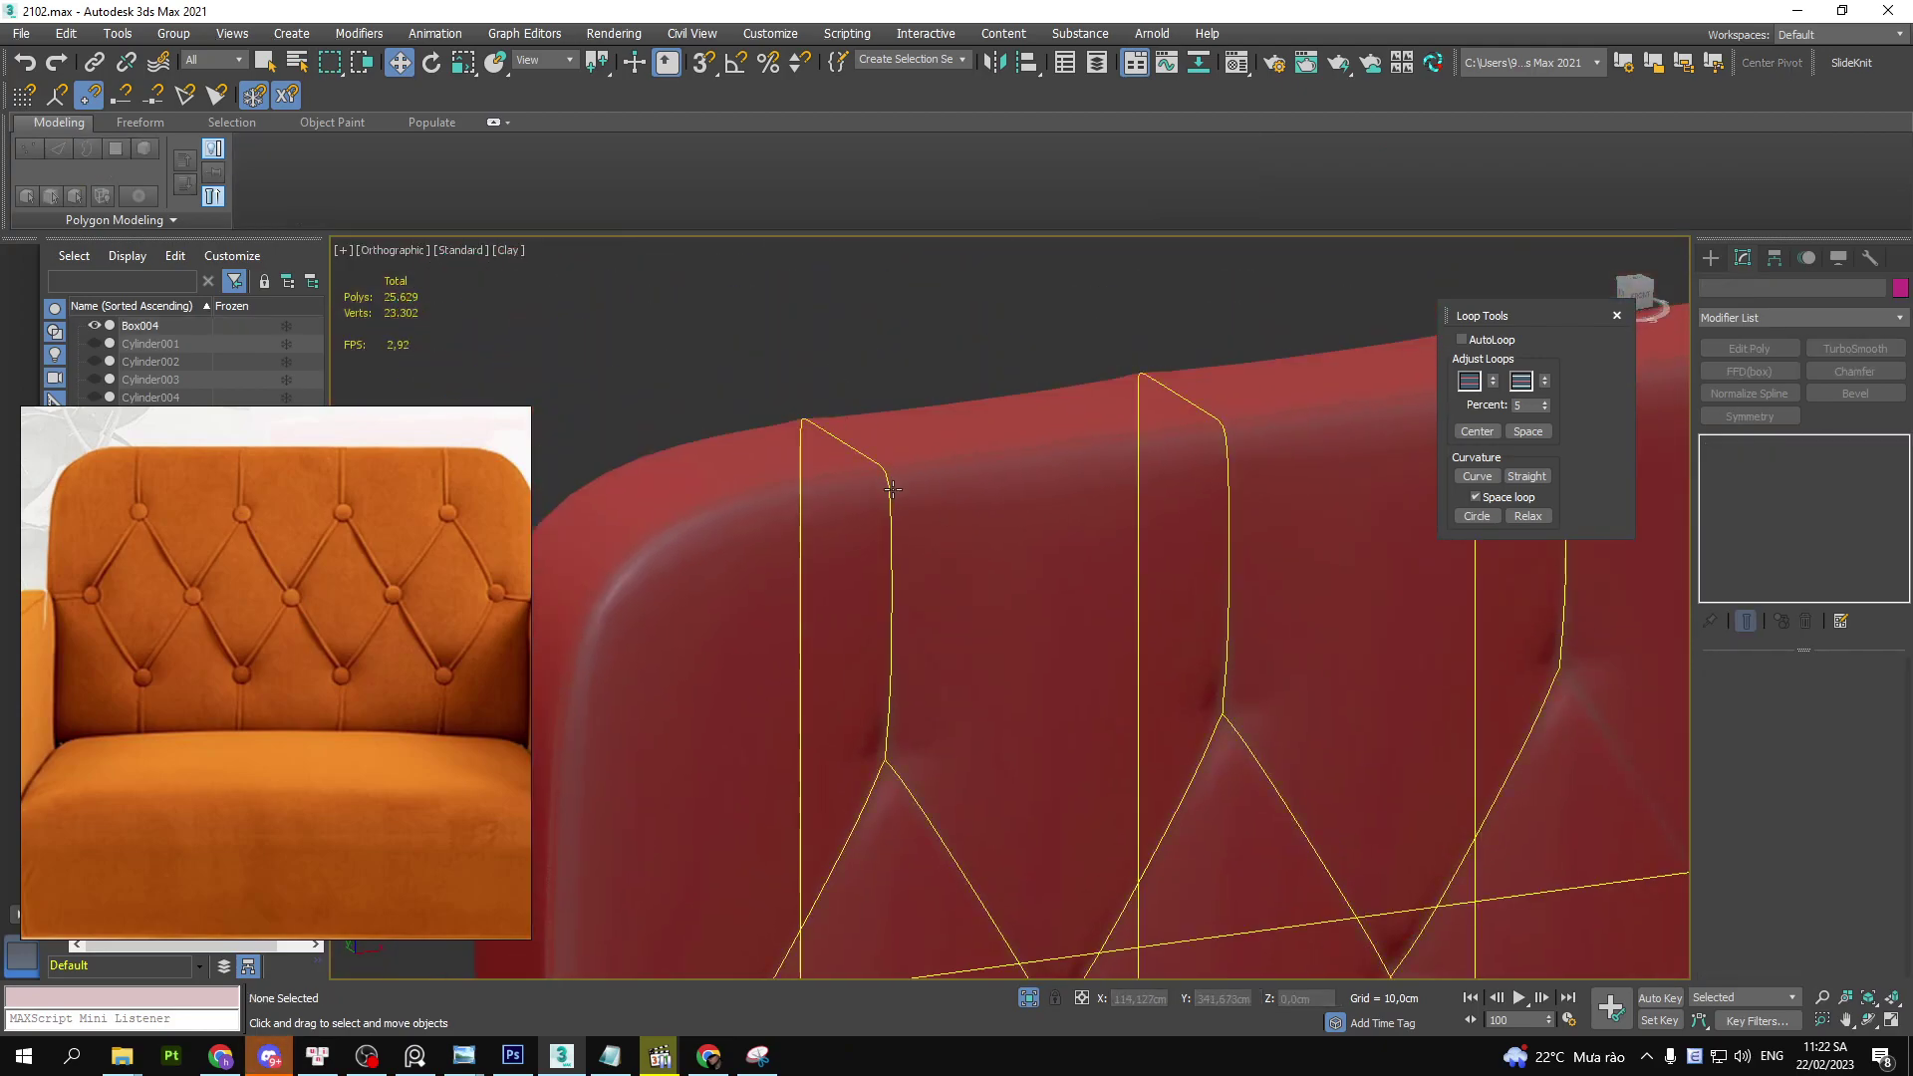
pyautogui.click(892, 488)
pyautogui.rightClick(1146, 526)
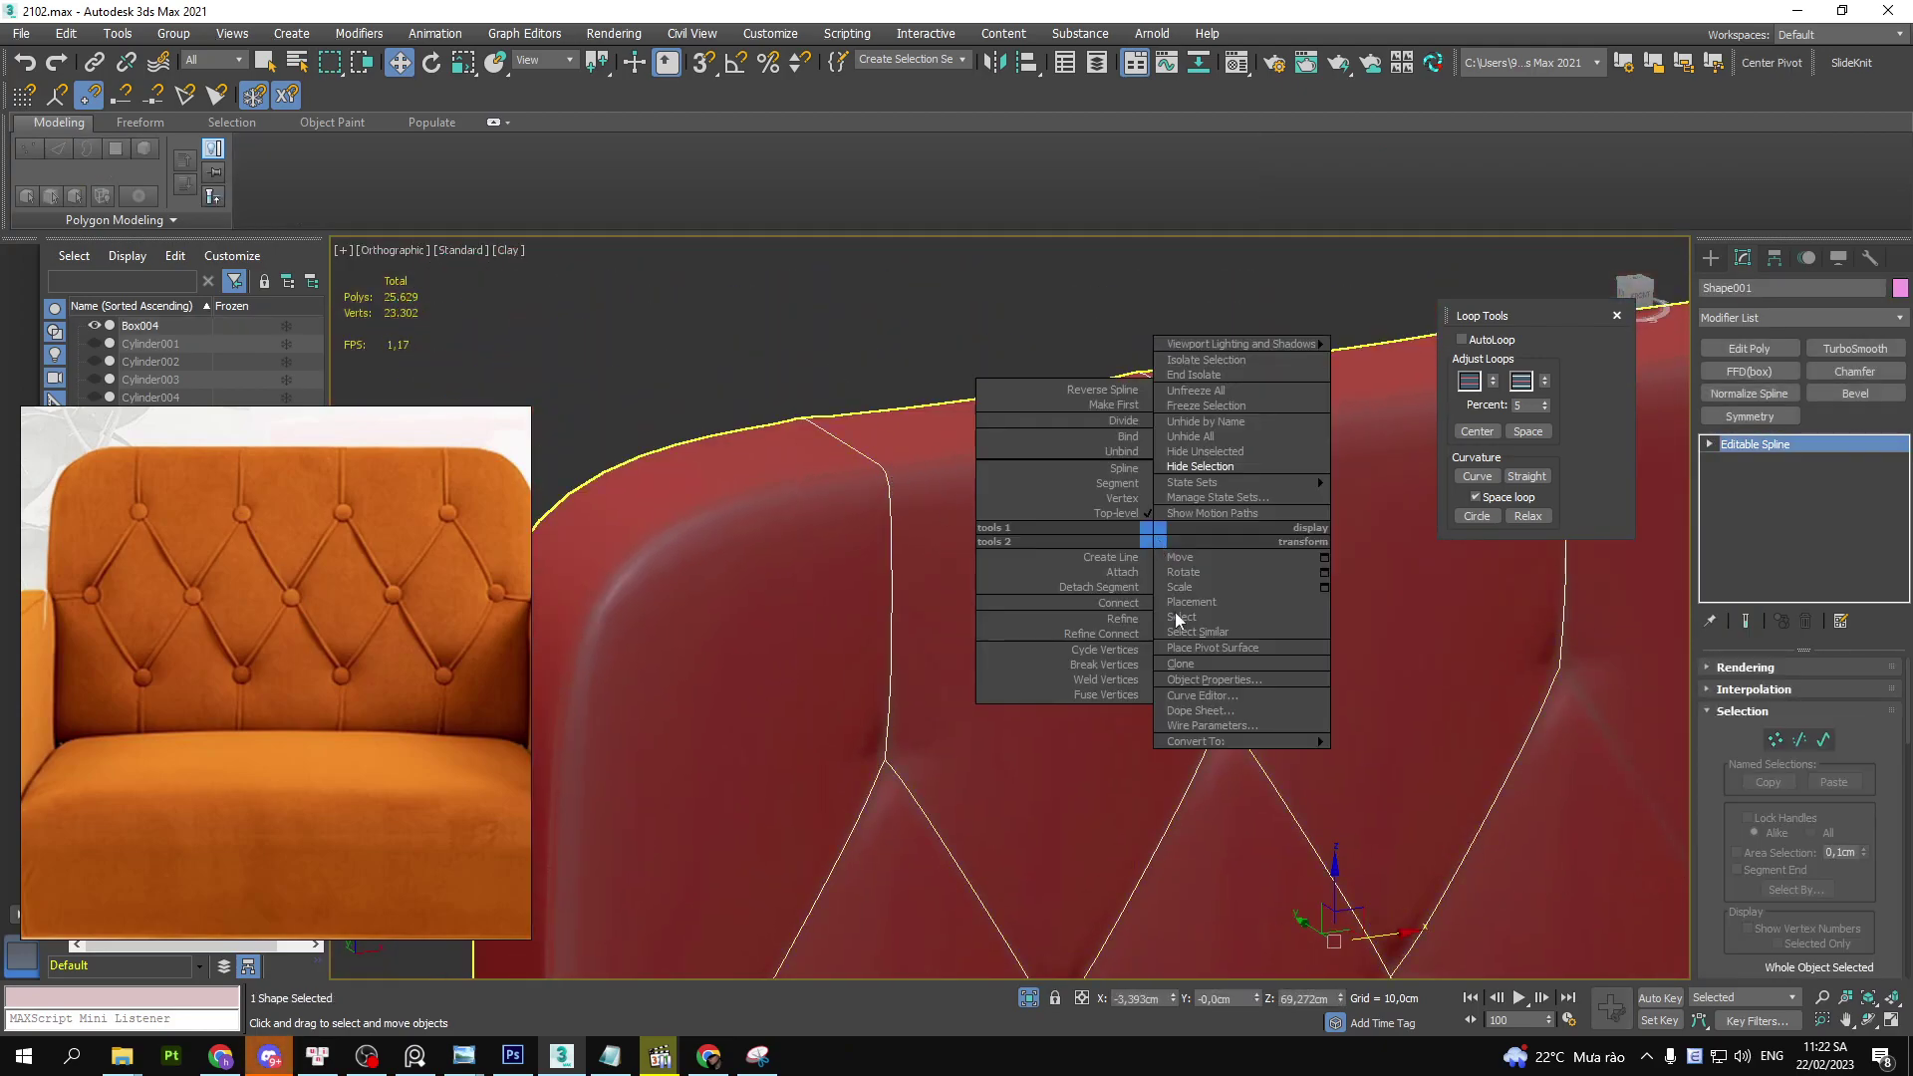
pyautogui.click(1744, 710)
pyautogui.click(1746, 666)
pyautogui.click(1732, 703)
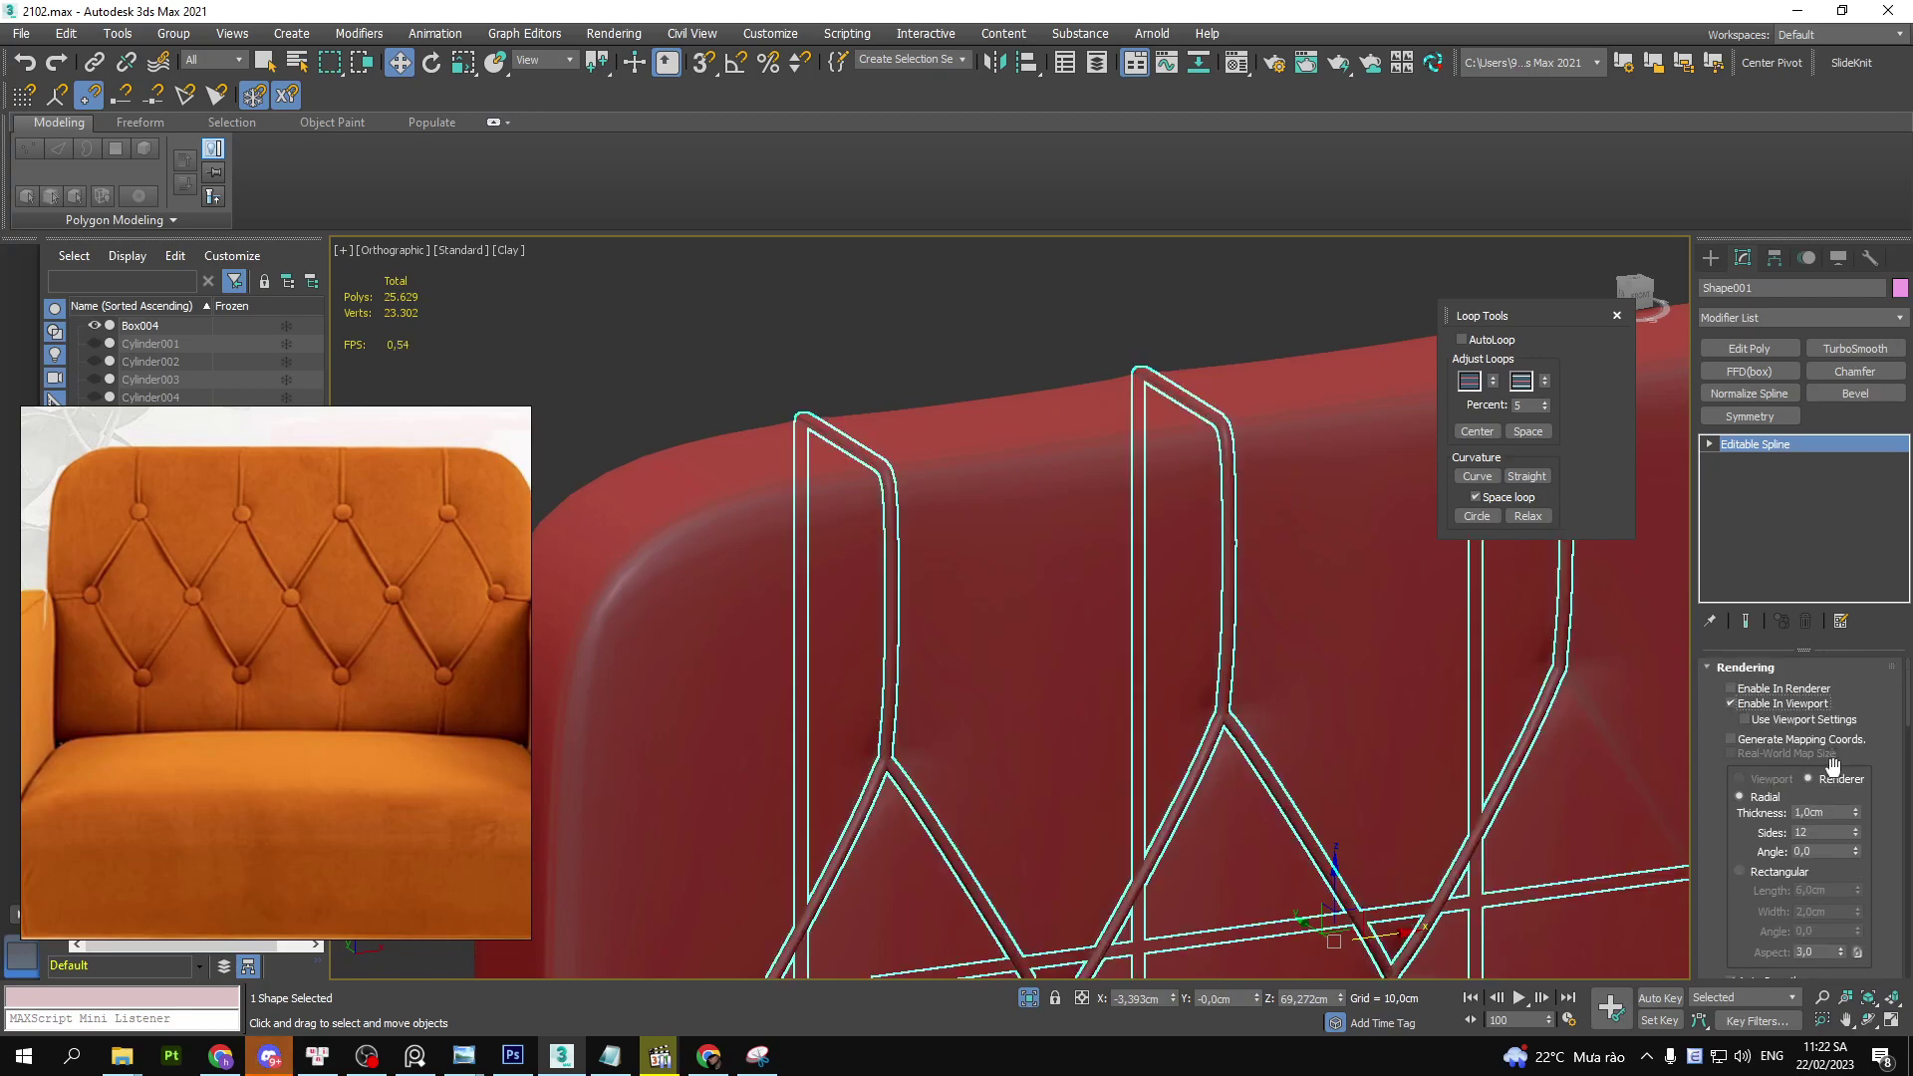
# - Check the 1.0 cm radial piping from front and angled views, then marquee-select segments from Top view
pyautogui.press('f')
pyautogui.scroll(2, 1030, 645)
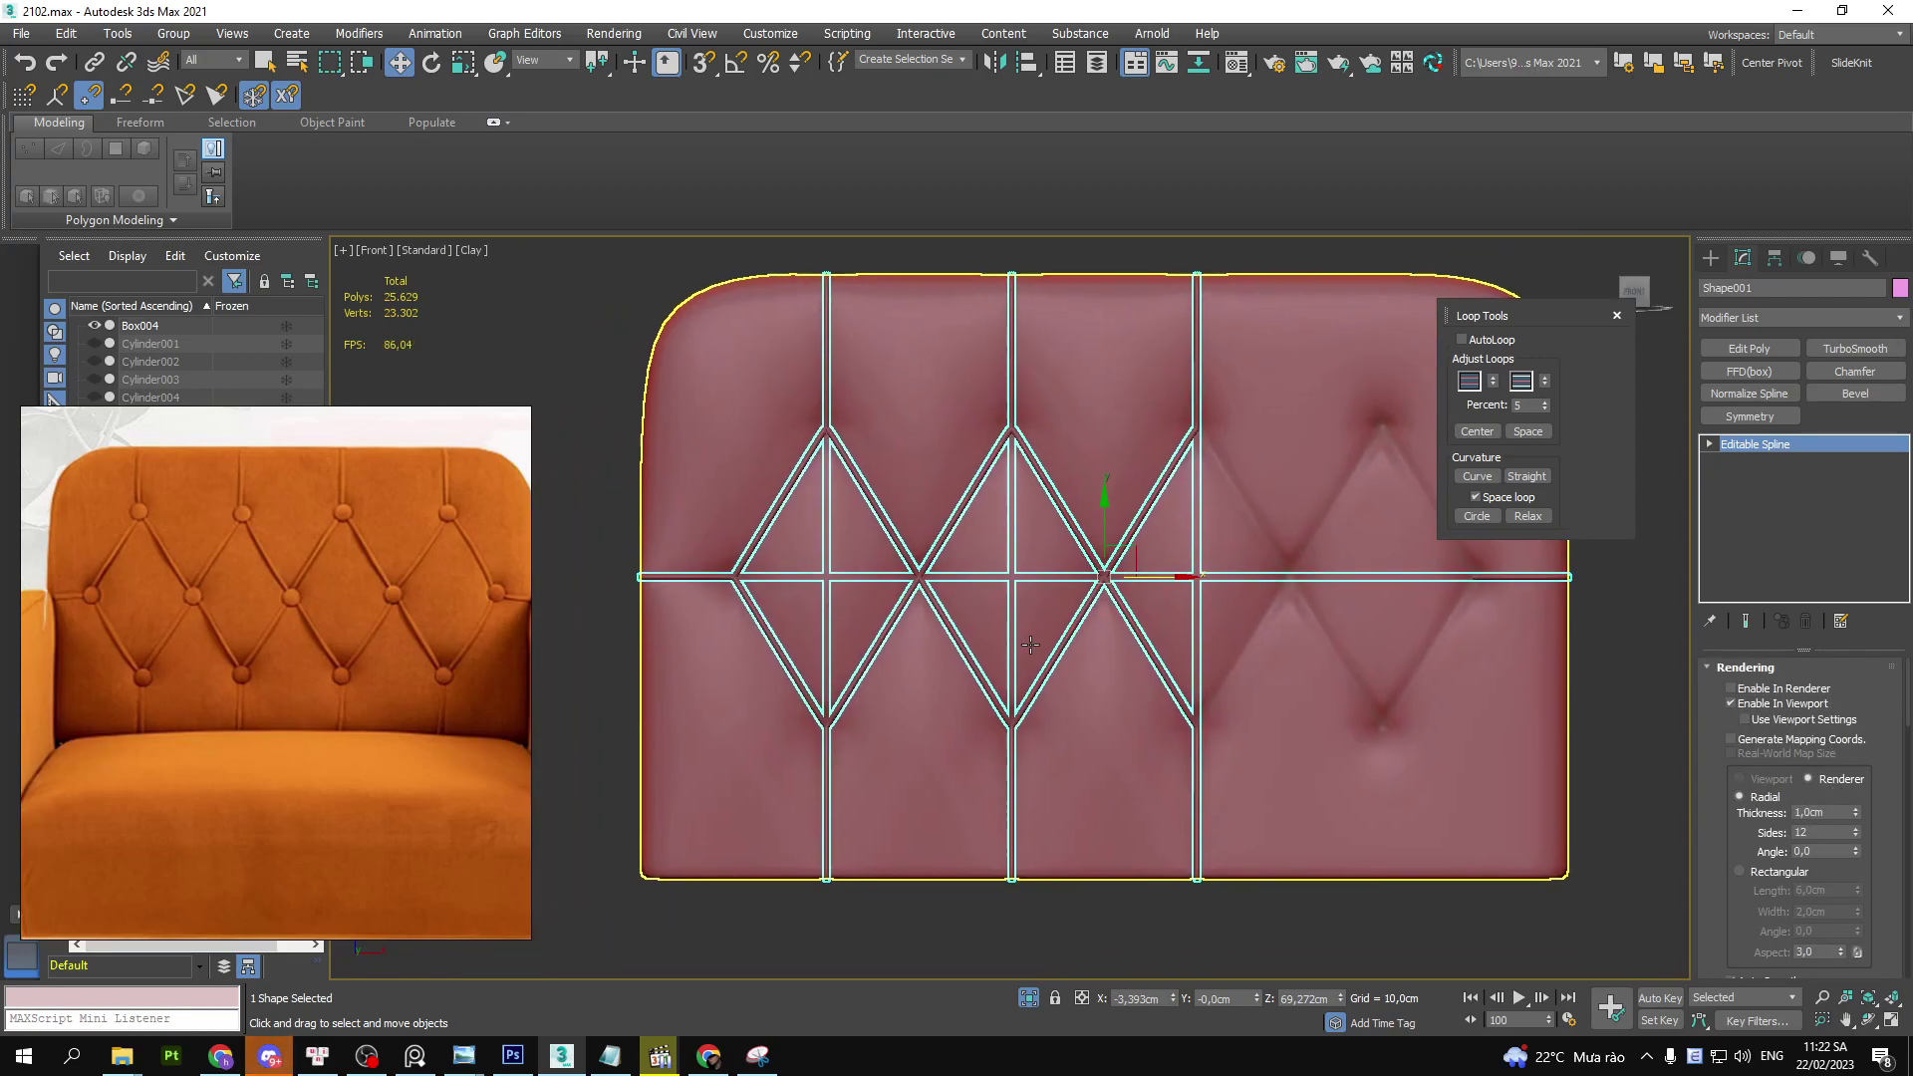
pyautogui.scroll(5, 1030, 644)
pyautogui.scroll(1, 1130, 610)
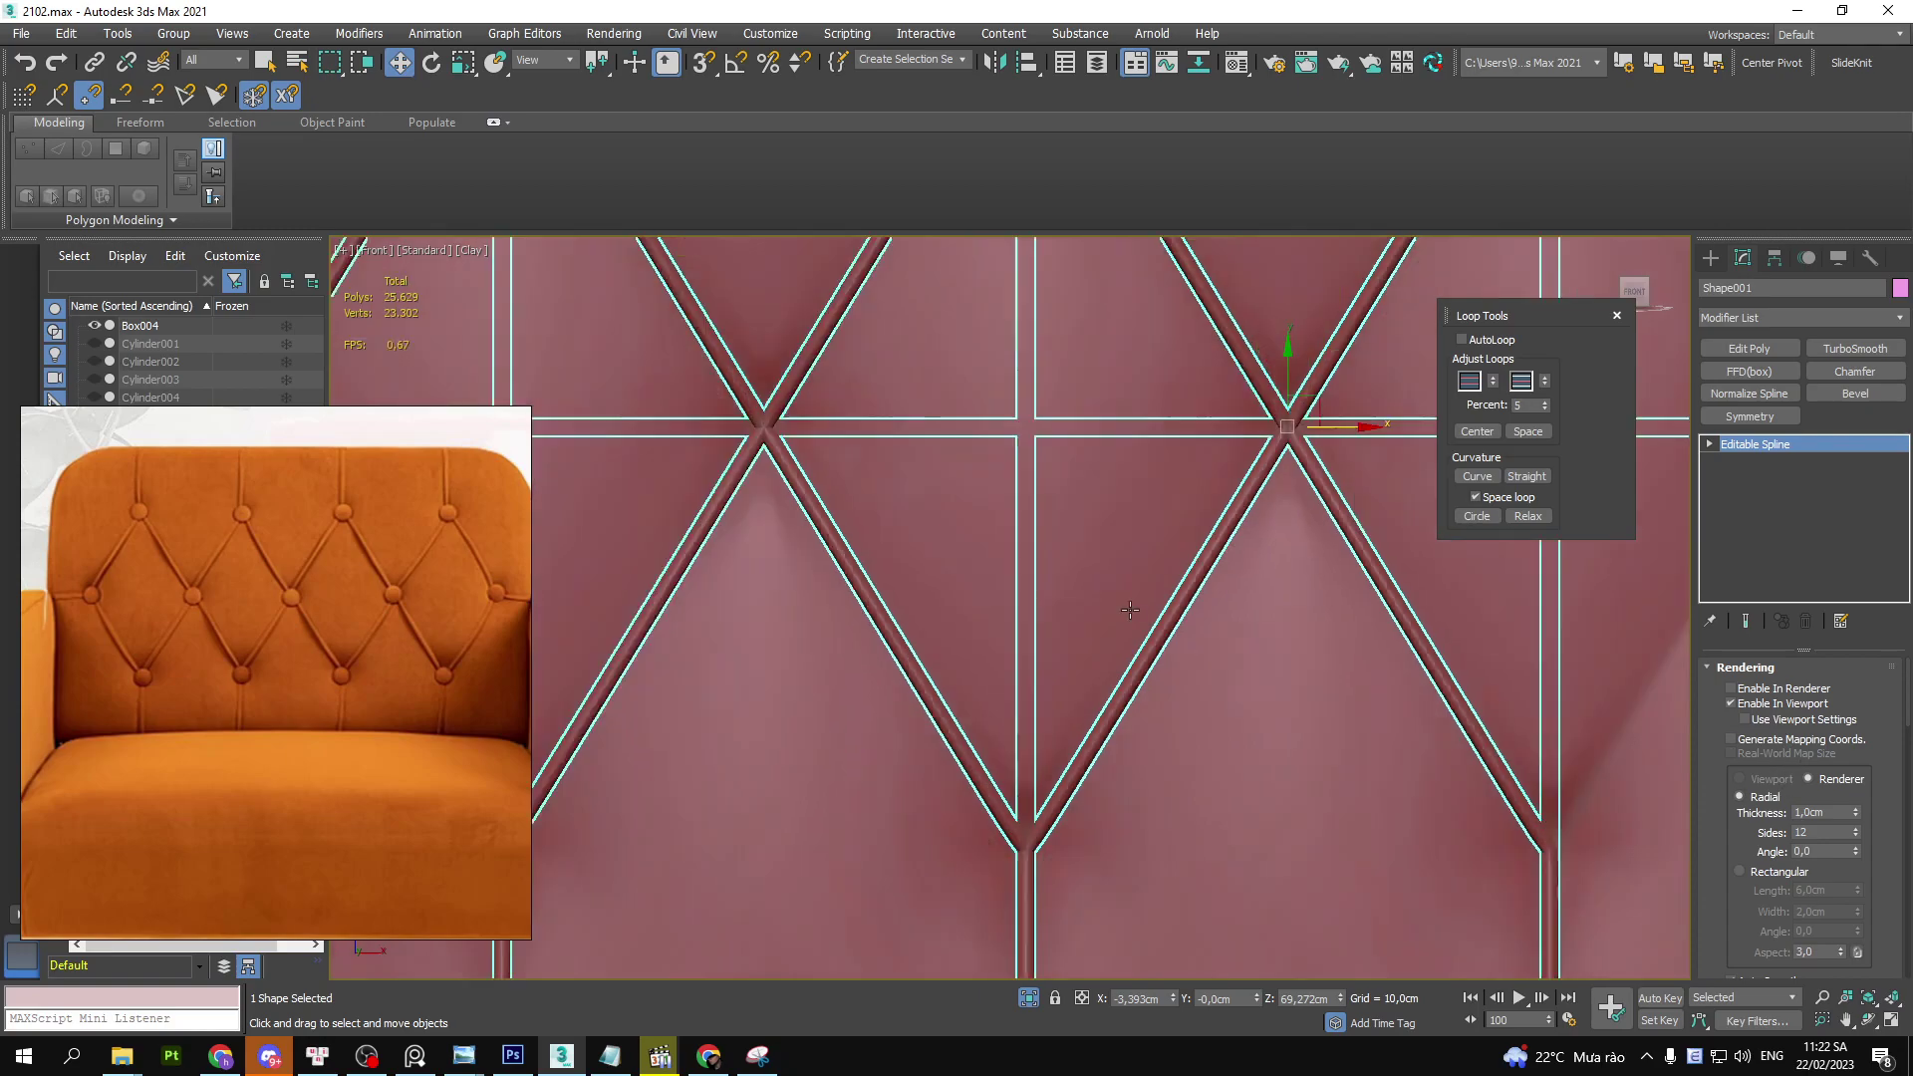
pyautogui.keyDown('alt'); pyautogui.moveTo(1130, 610); pyautogui.dragTo(1110, 565, button='middle'); pyautogui.keyUp('alt')
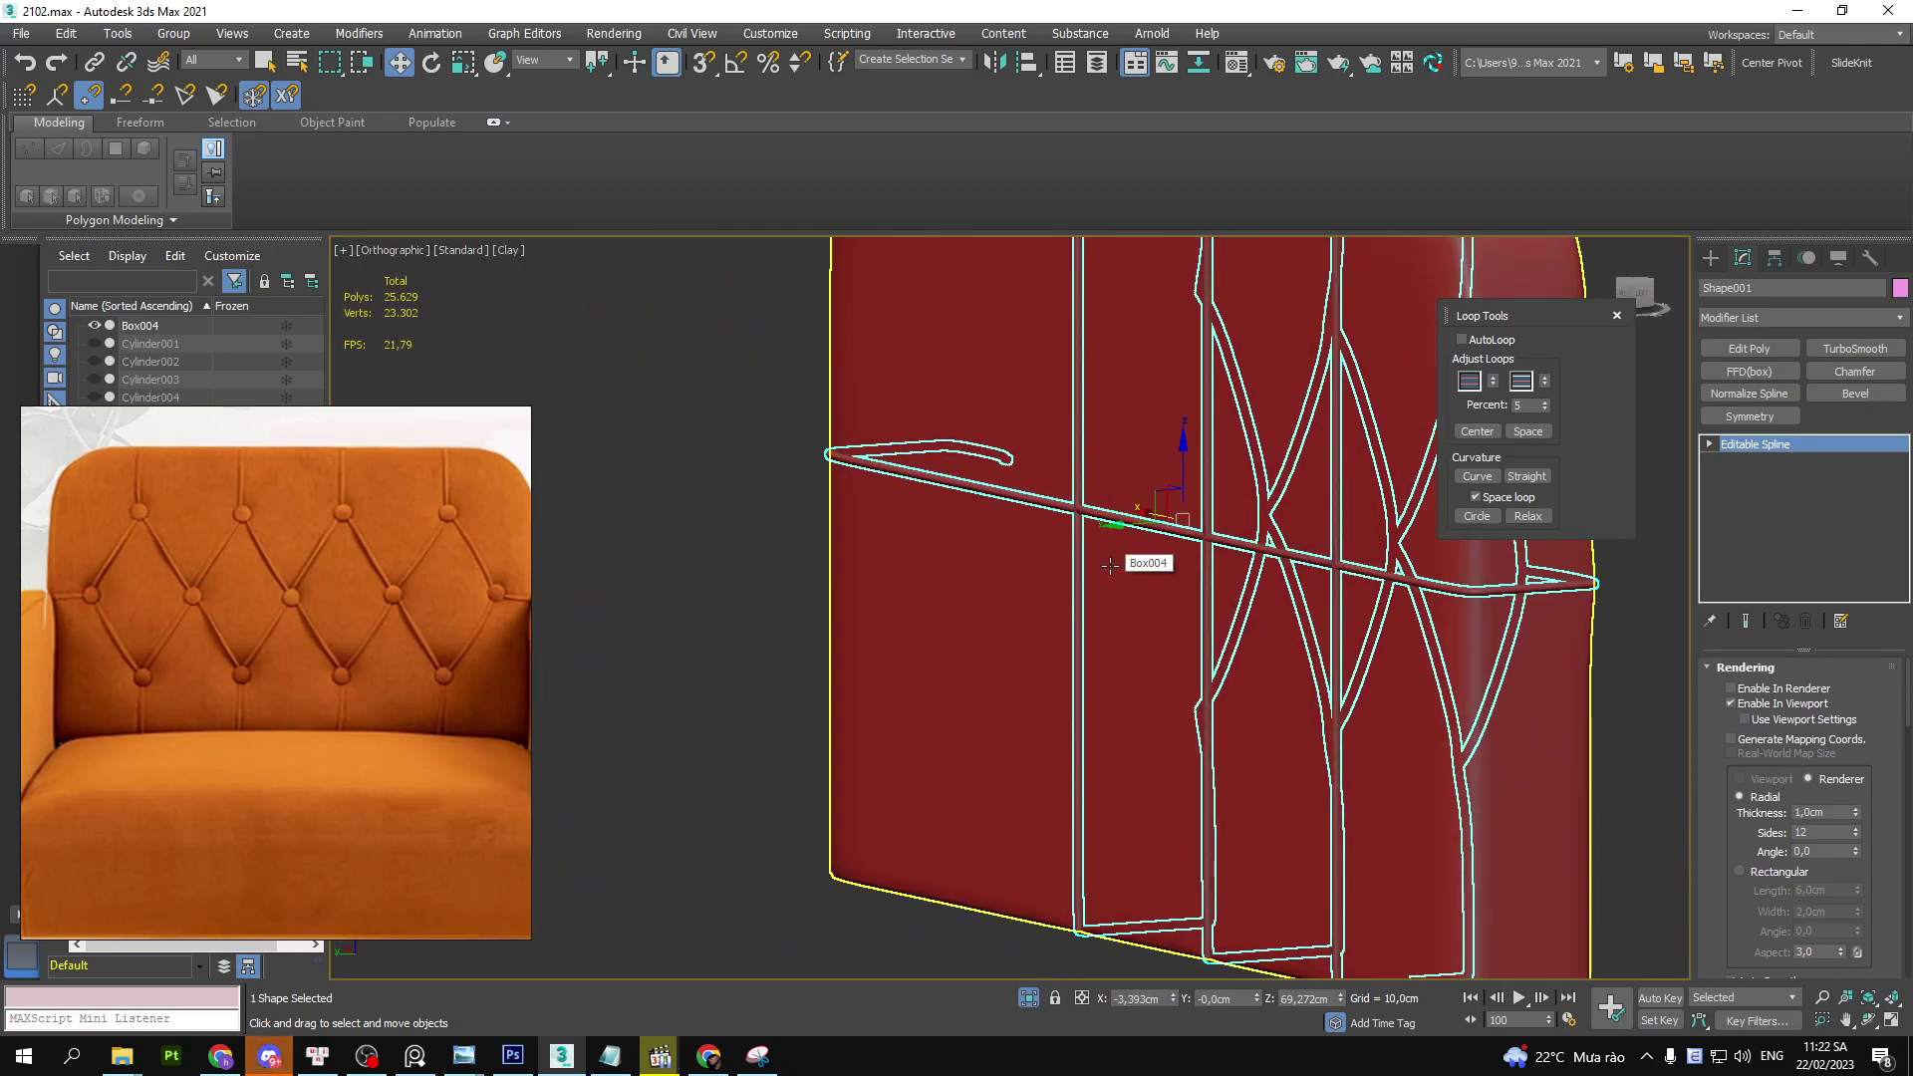
pyautogui.press('t')
pyautogui.scroll(-3, 1056, 558)
pyautogui.moveTo(681, 469); pyautogui.dragTo(1450, 612)
# - Delete the unwanted spline segments, undo a wrong deletion, and reselect the stray segments
pyautogui.scroll(5, 877, 585)
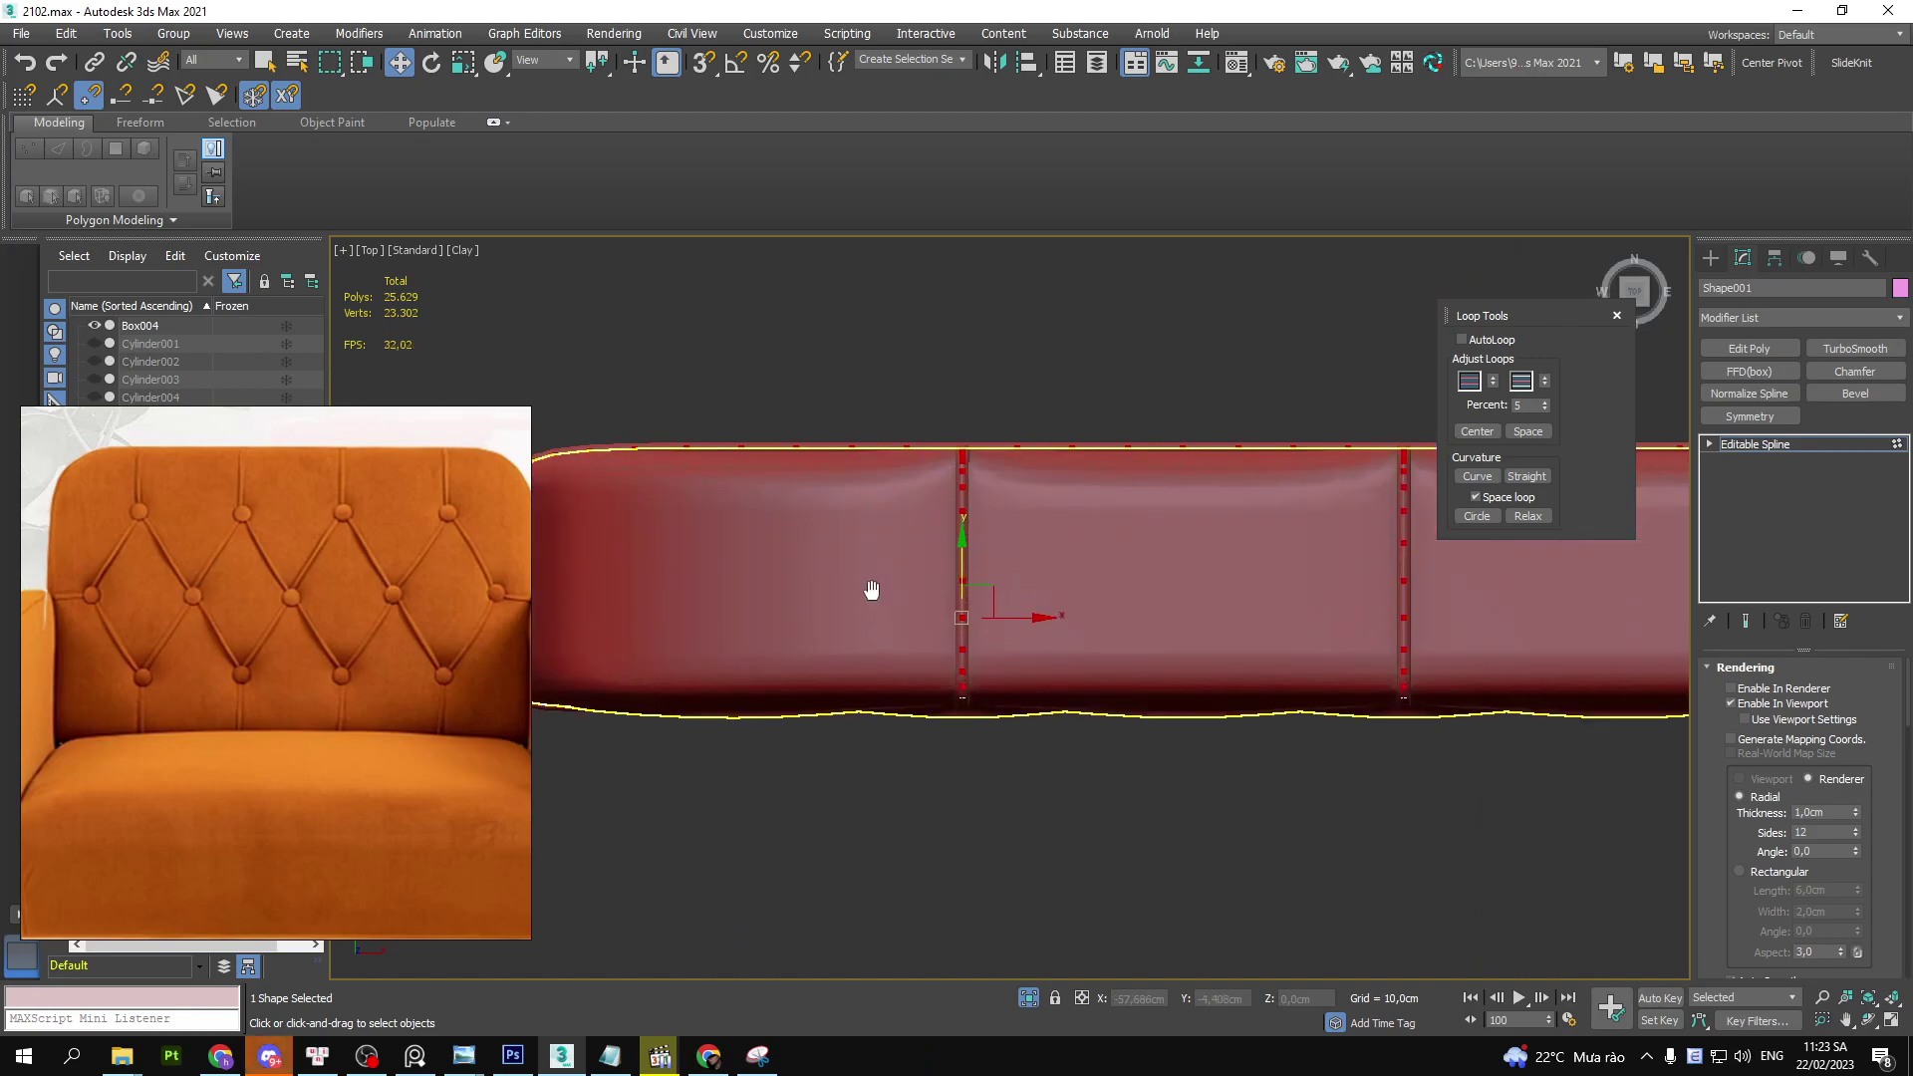
pyautogui.press('Delete')
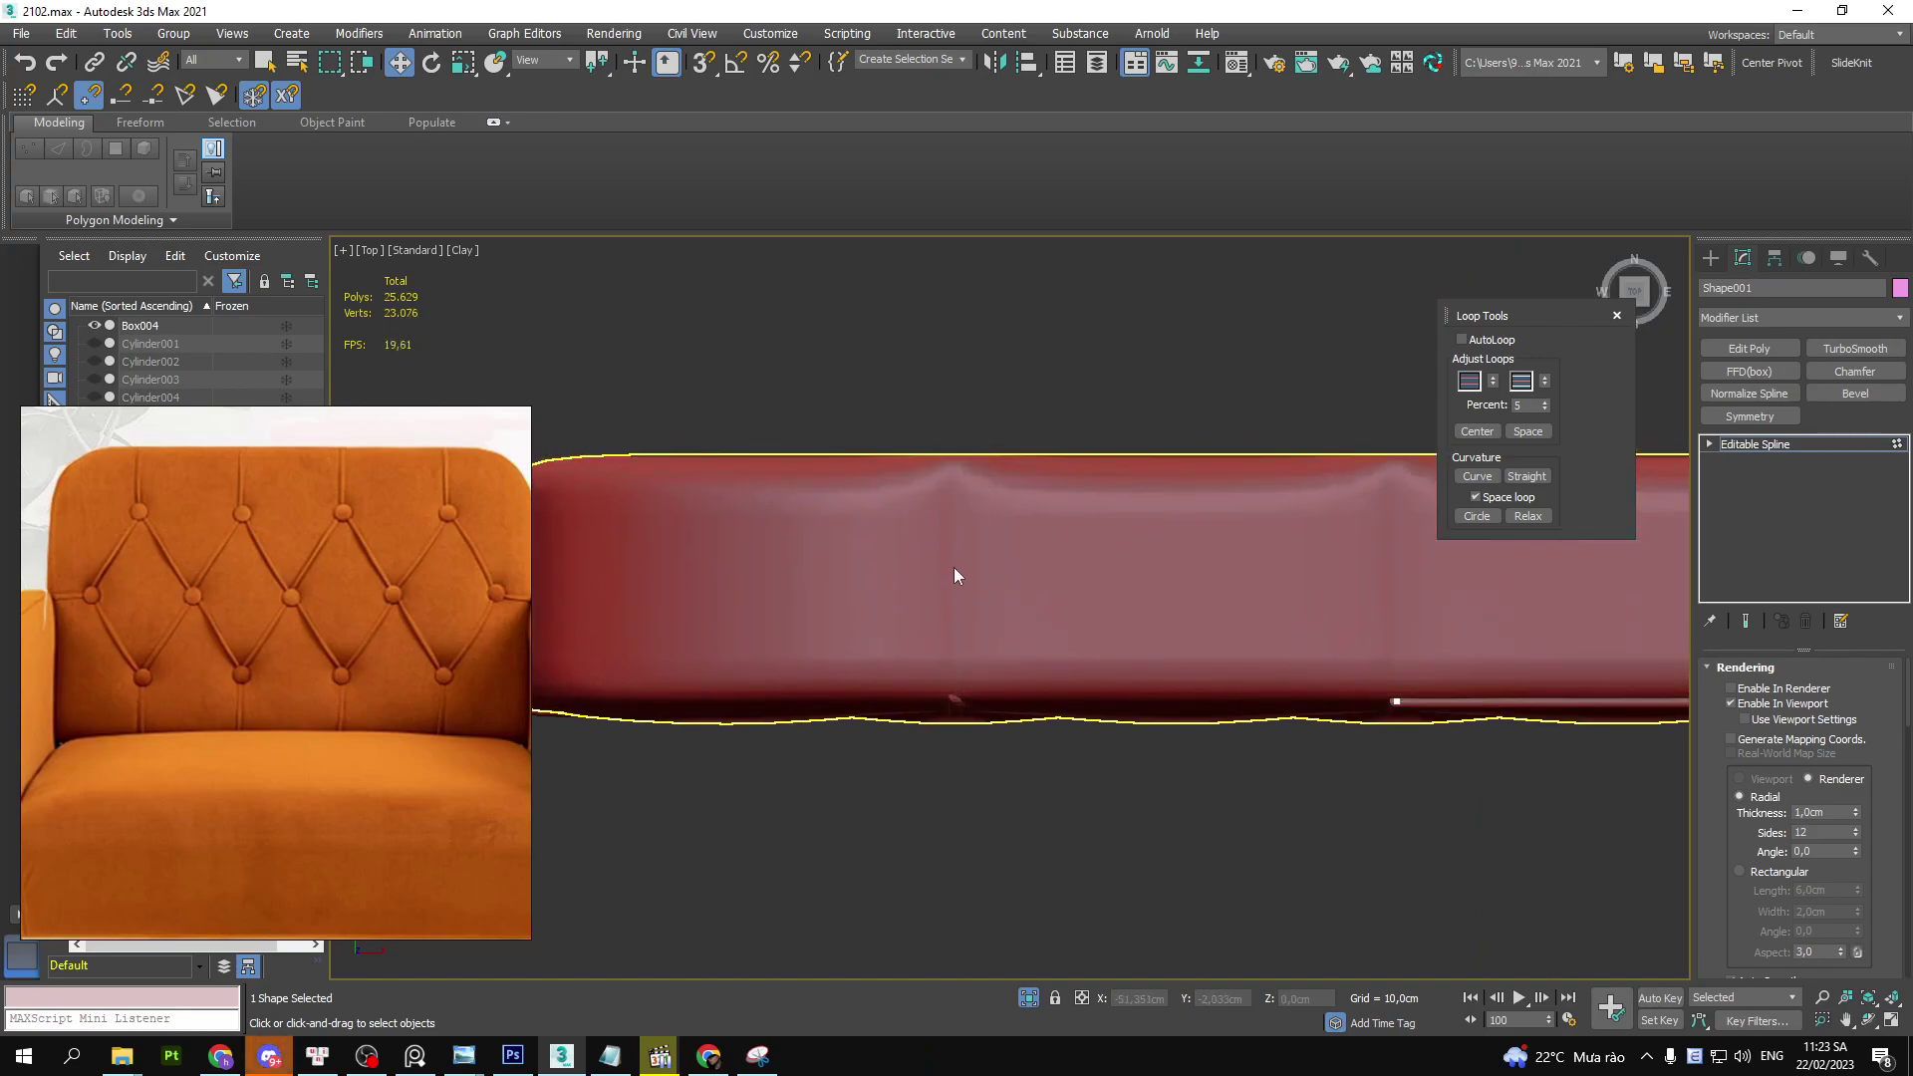
pyautogui.press('f')
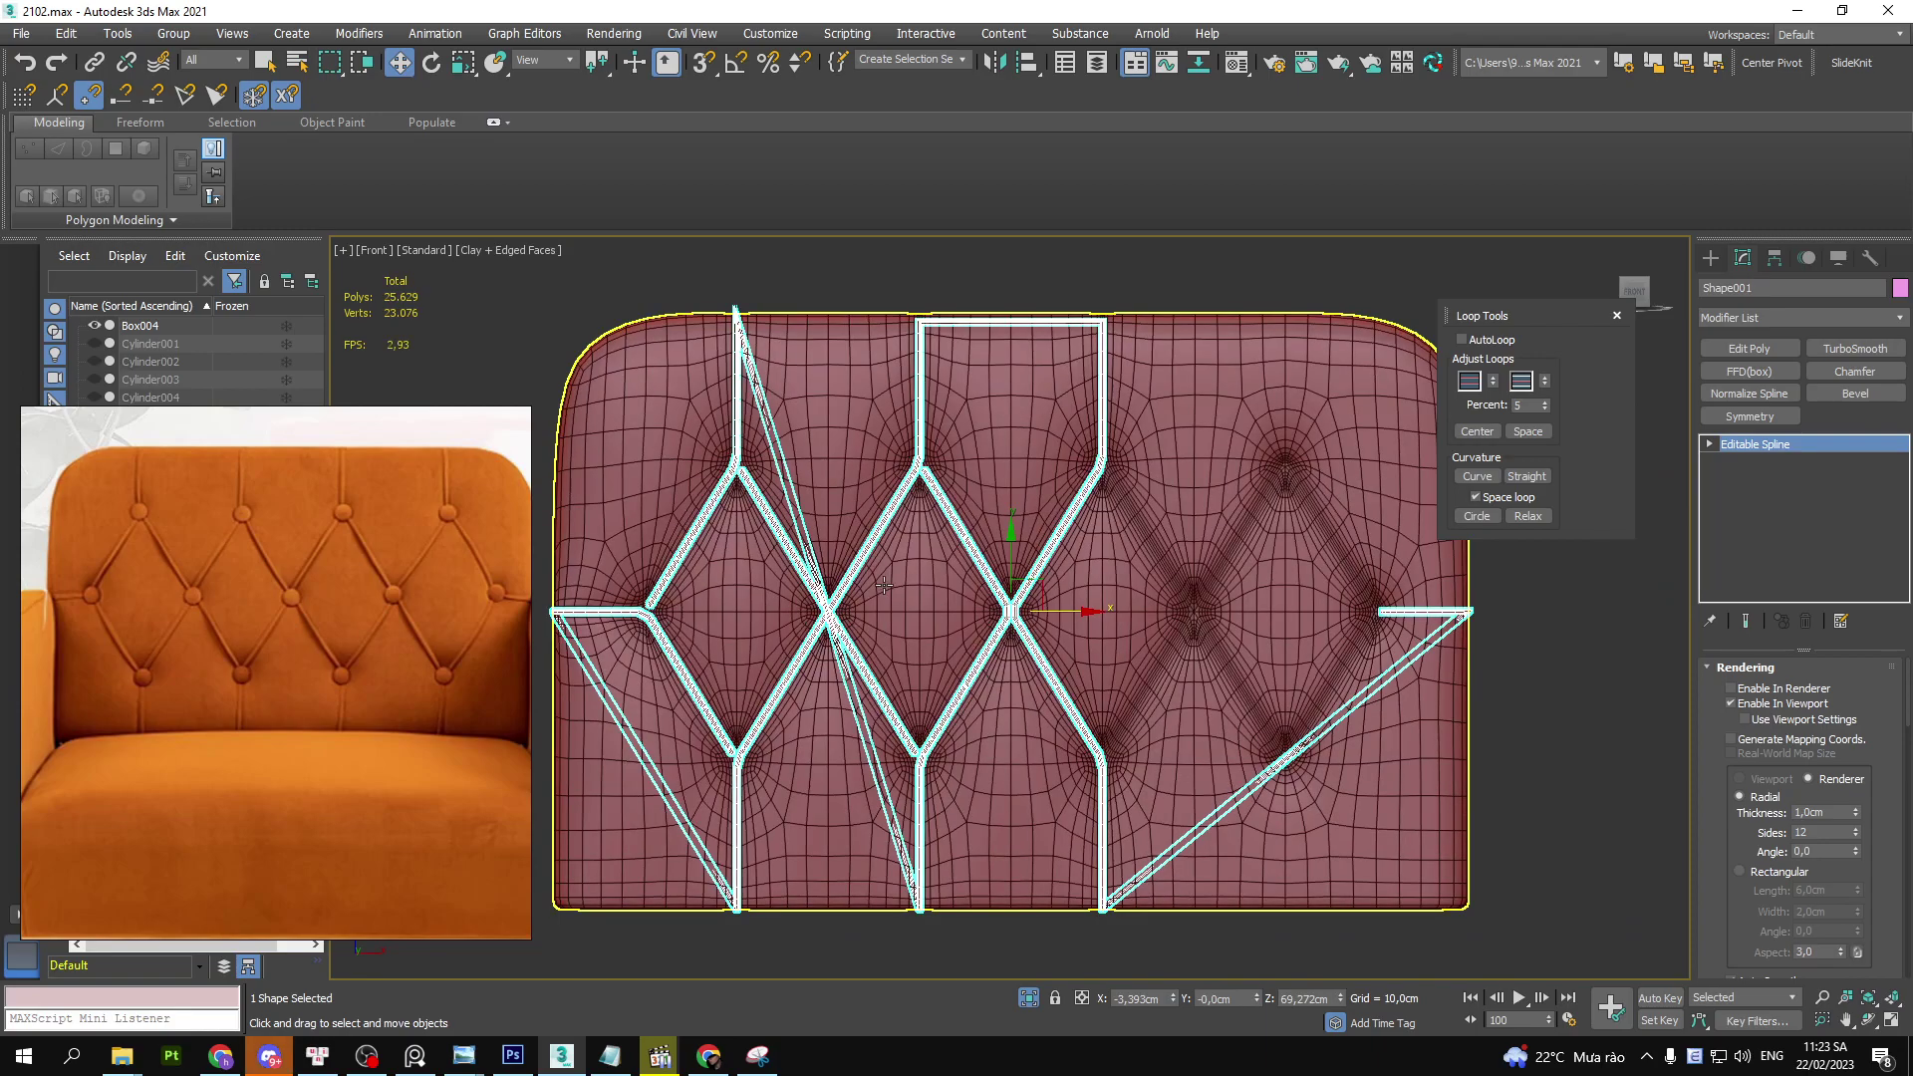
pyautogui.hotkey('ctrl', 'z')
pyautogui.press('t')
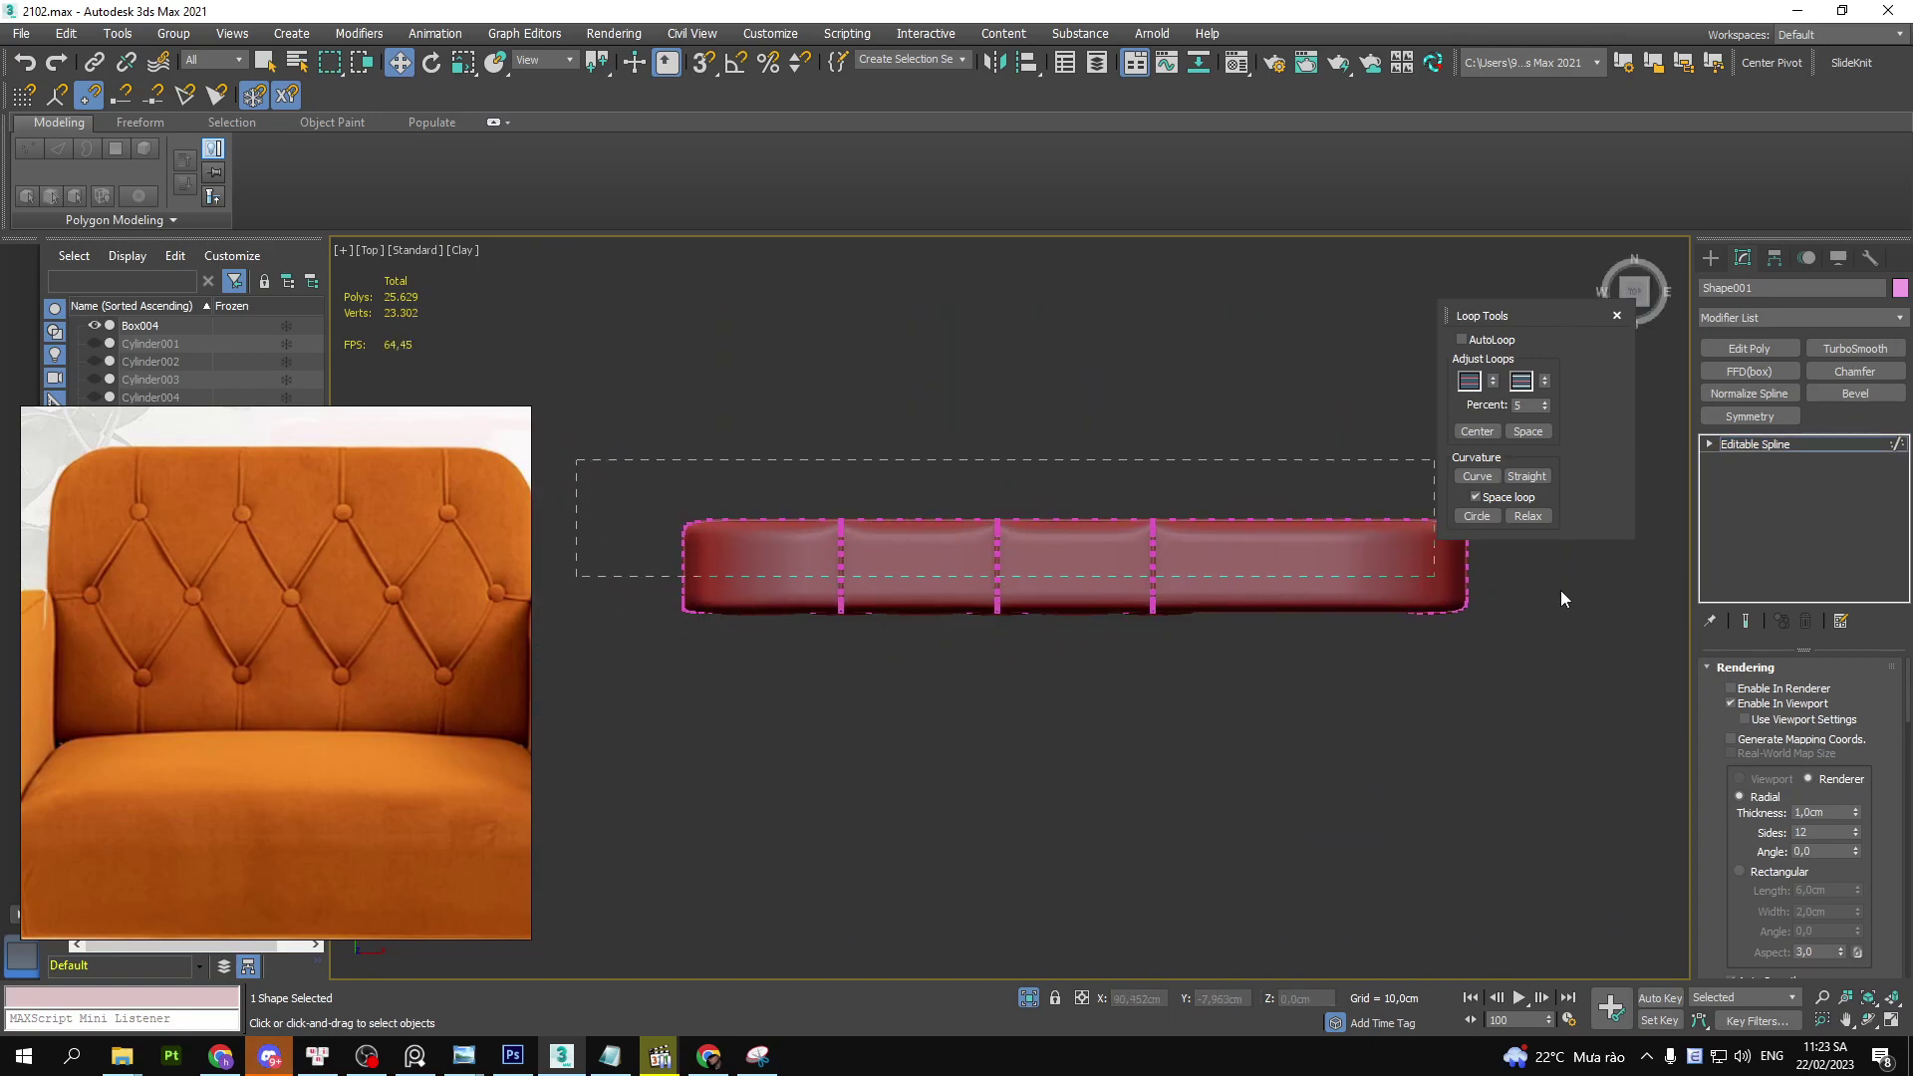
pyautogui.moveTo(1616, 604); pyautogui.dragTo(1617, 601)
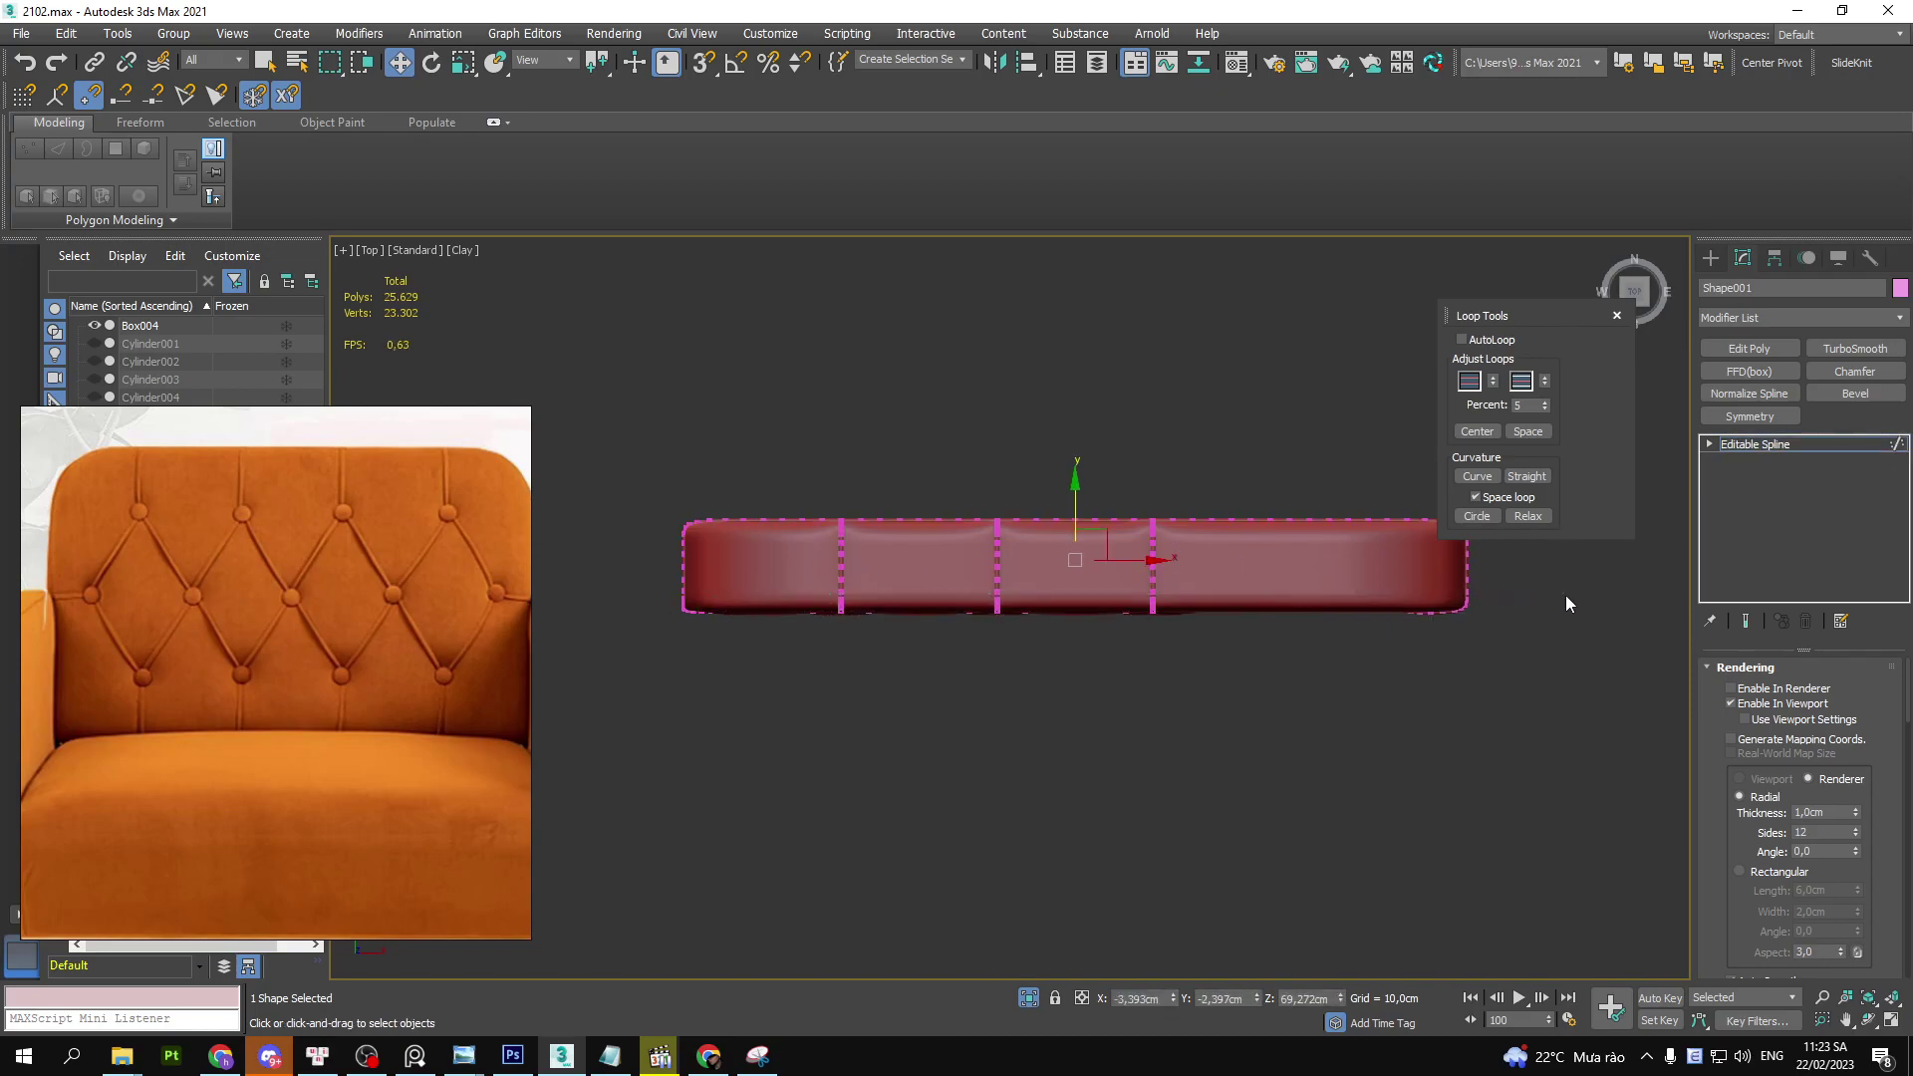
pyautogui.moveTo(1566, 603); pyautogui.dragTo(1566, 603)
pyautogui.press('f')
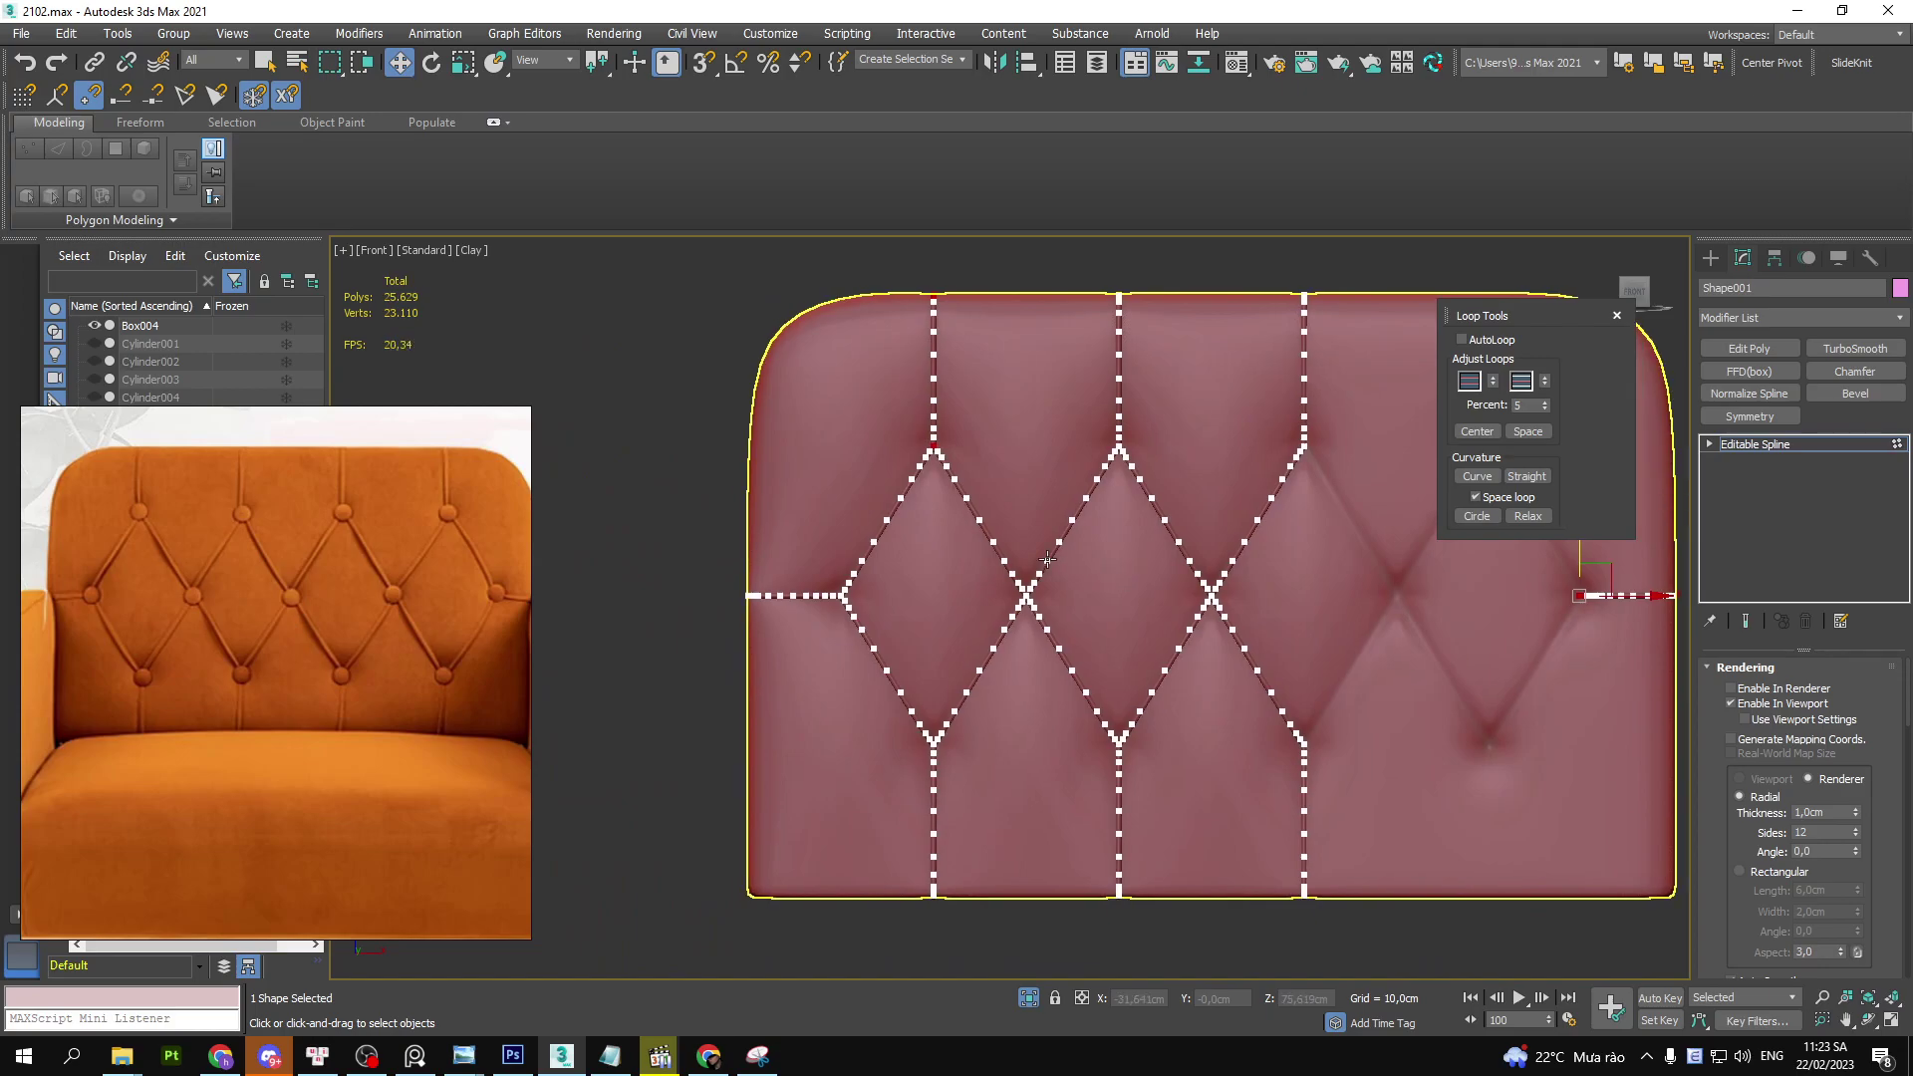
pyautogui.scroll(5, 1002, 595)
pyautogui.press('F4')
# - Give Shape001's rendered piping 11 sides and 1.2cm thickness, then view it at an angle
pyautogui.scroll(3, 1001, 595)
pyautogui.scroll(3, 1002, 595)
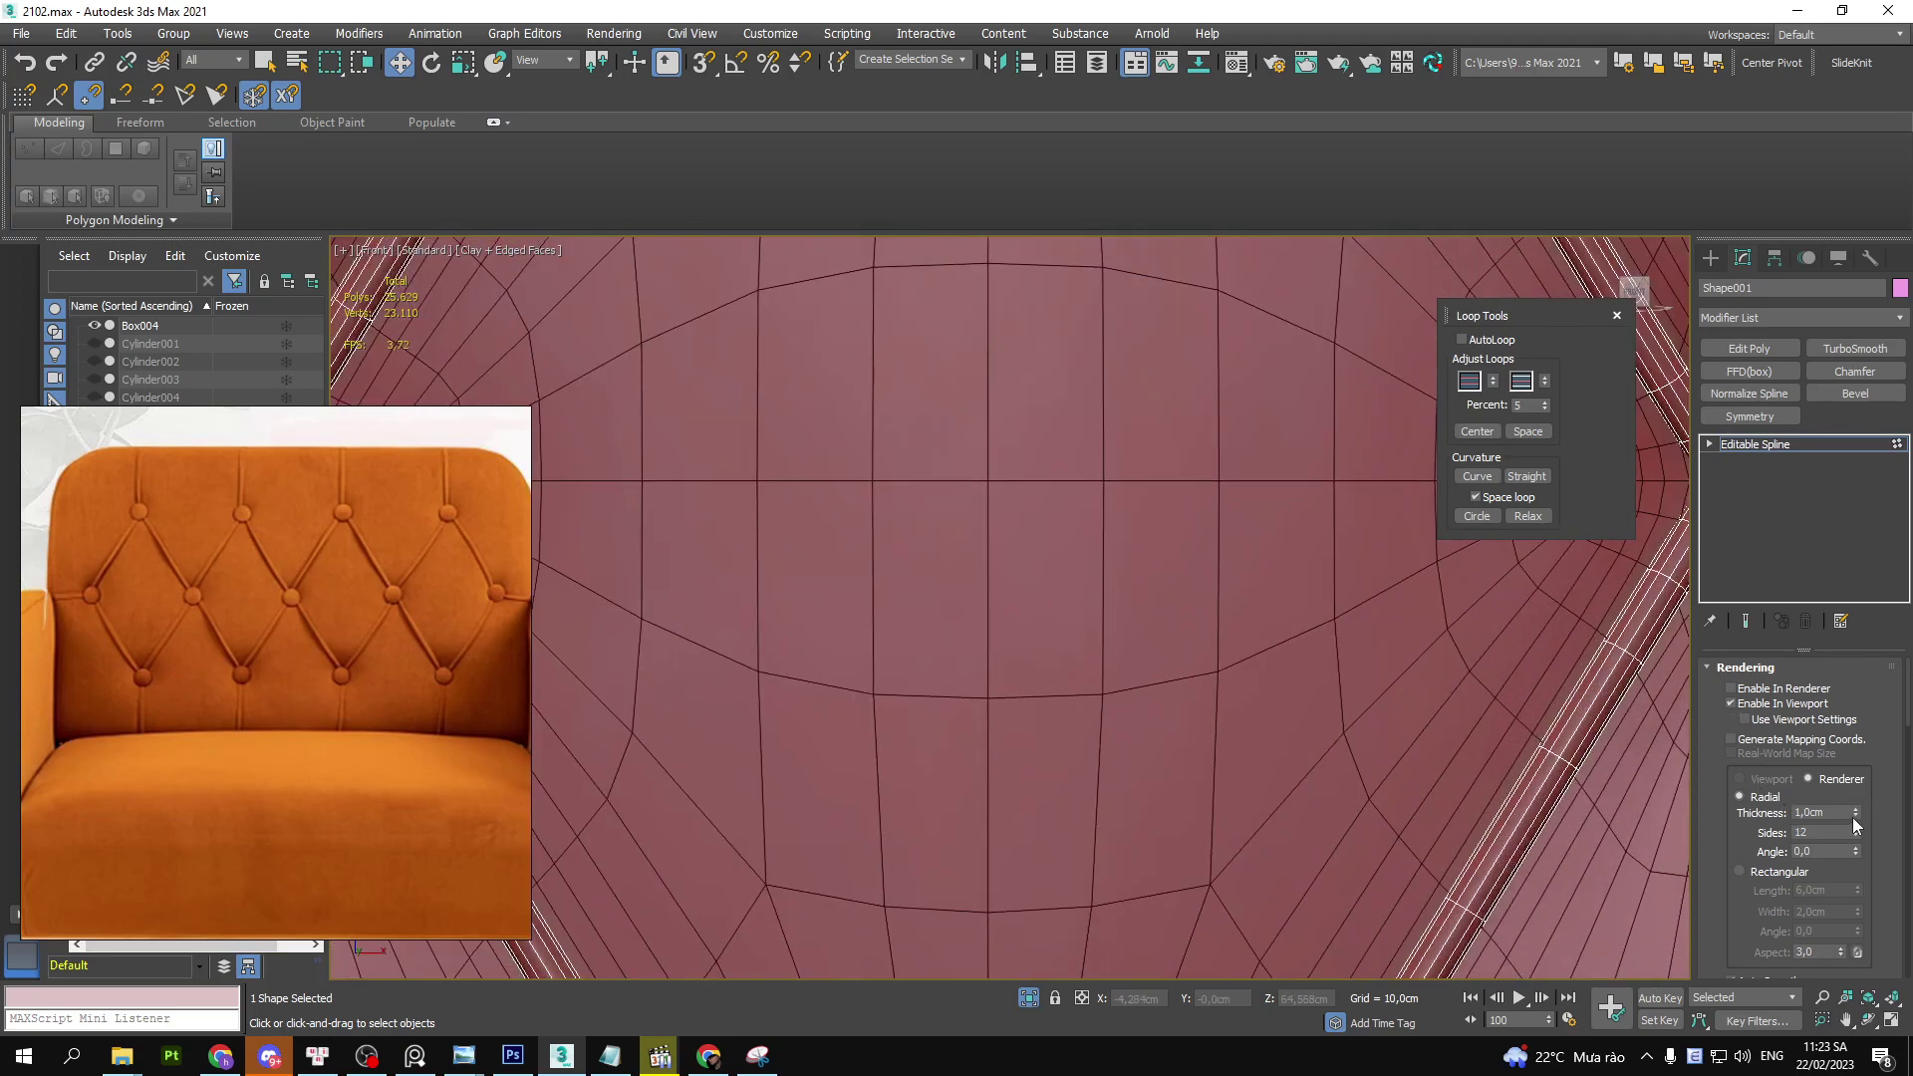
pyautogui.click(1855, 836)
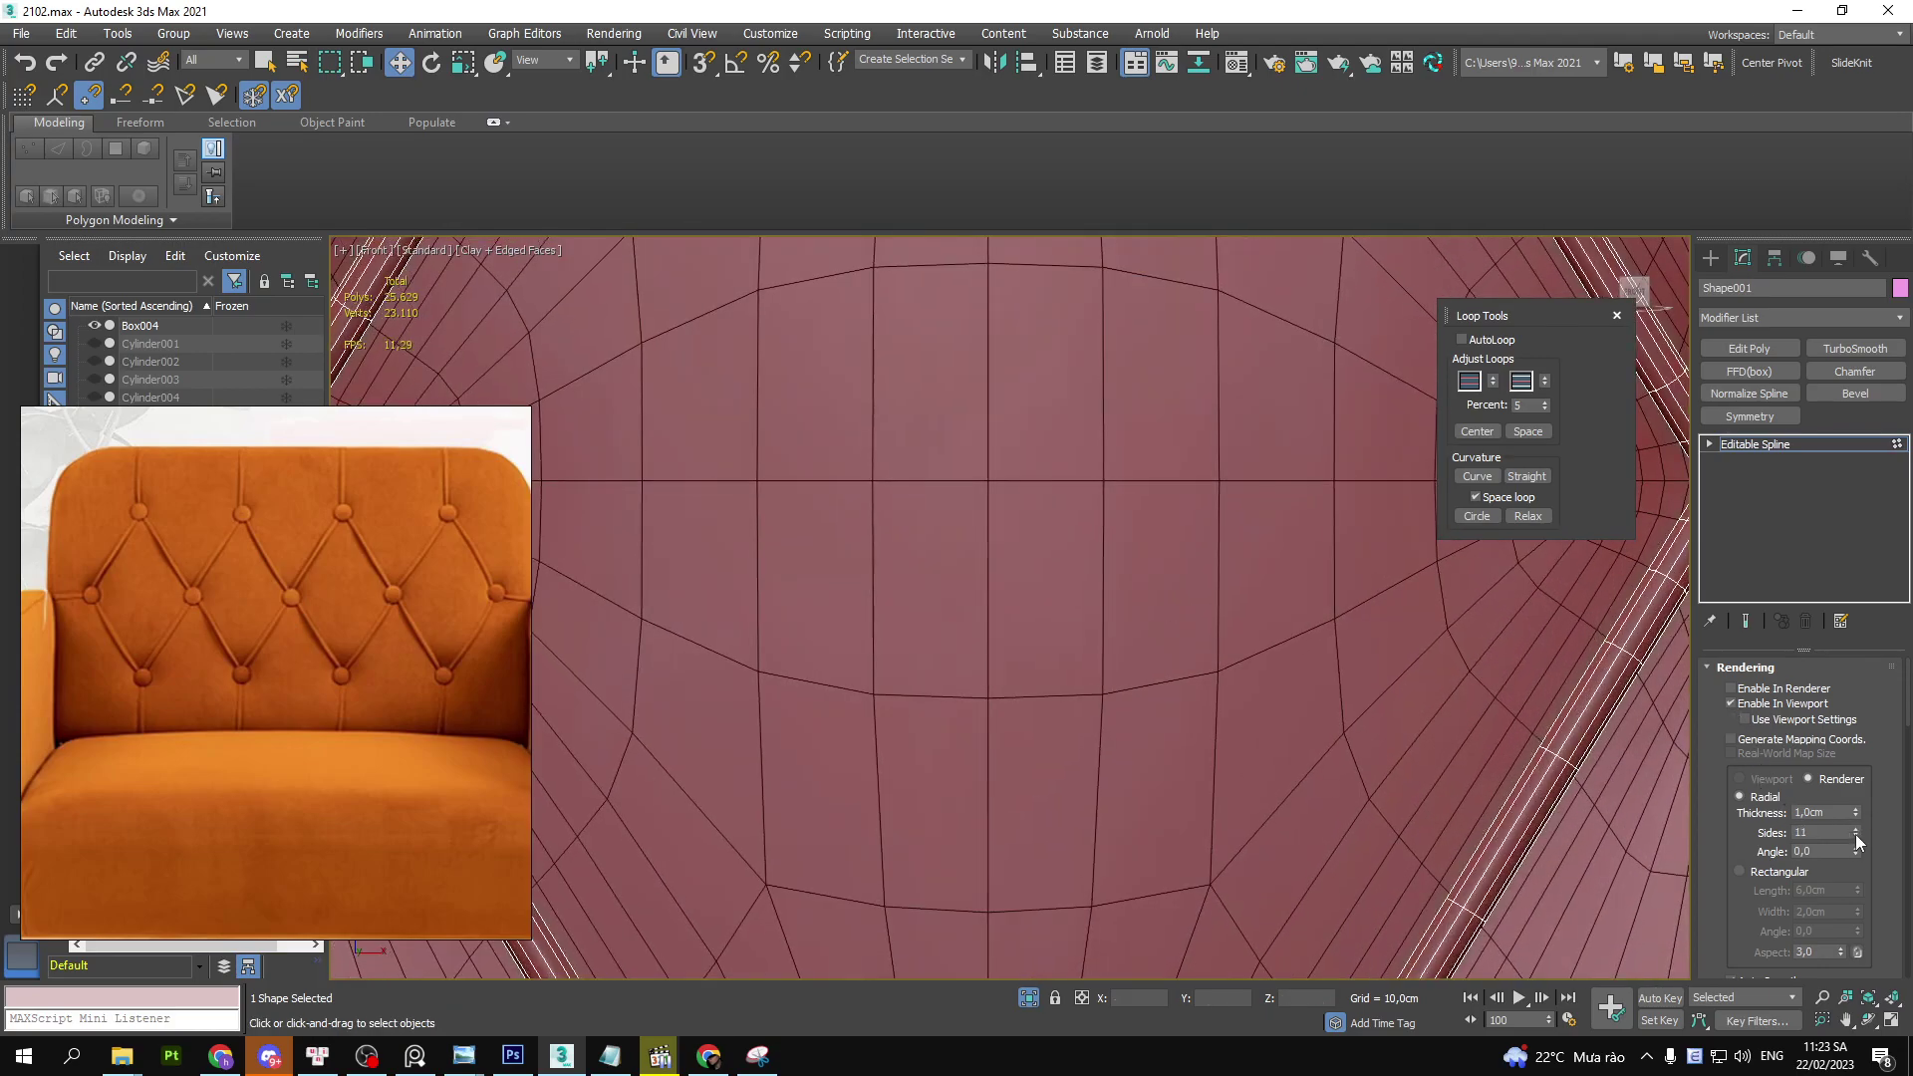
pyautogui.click(1855, 811)
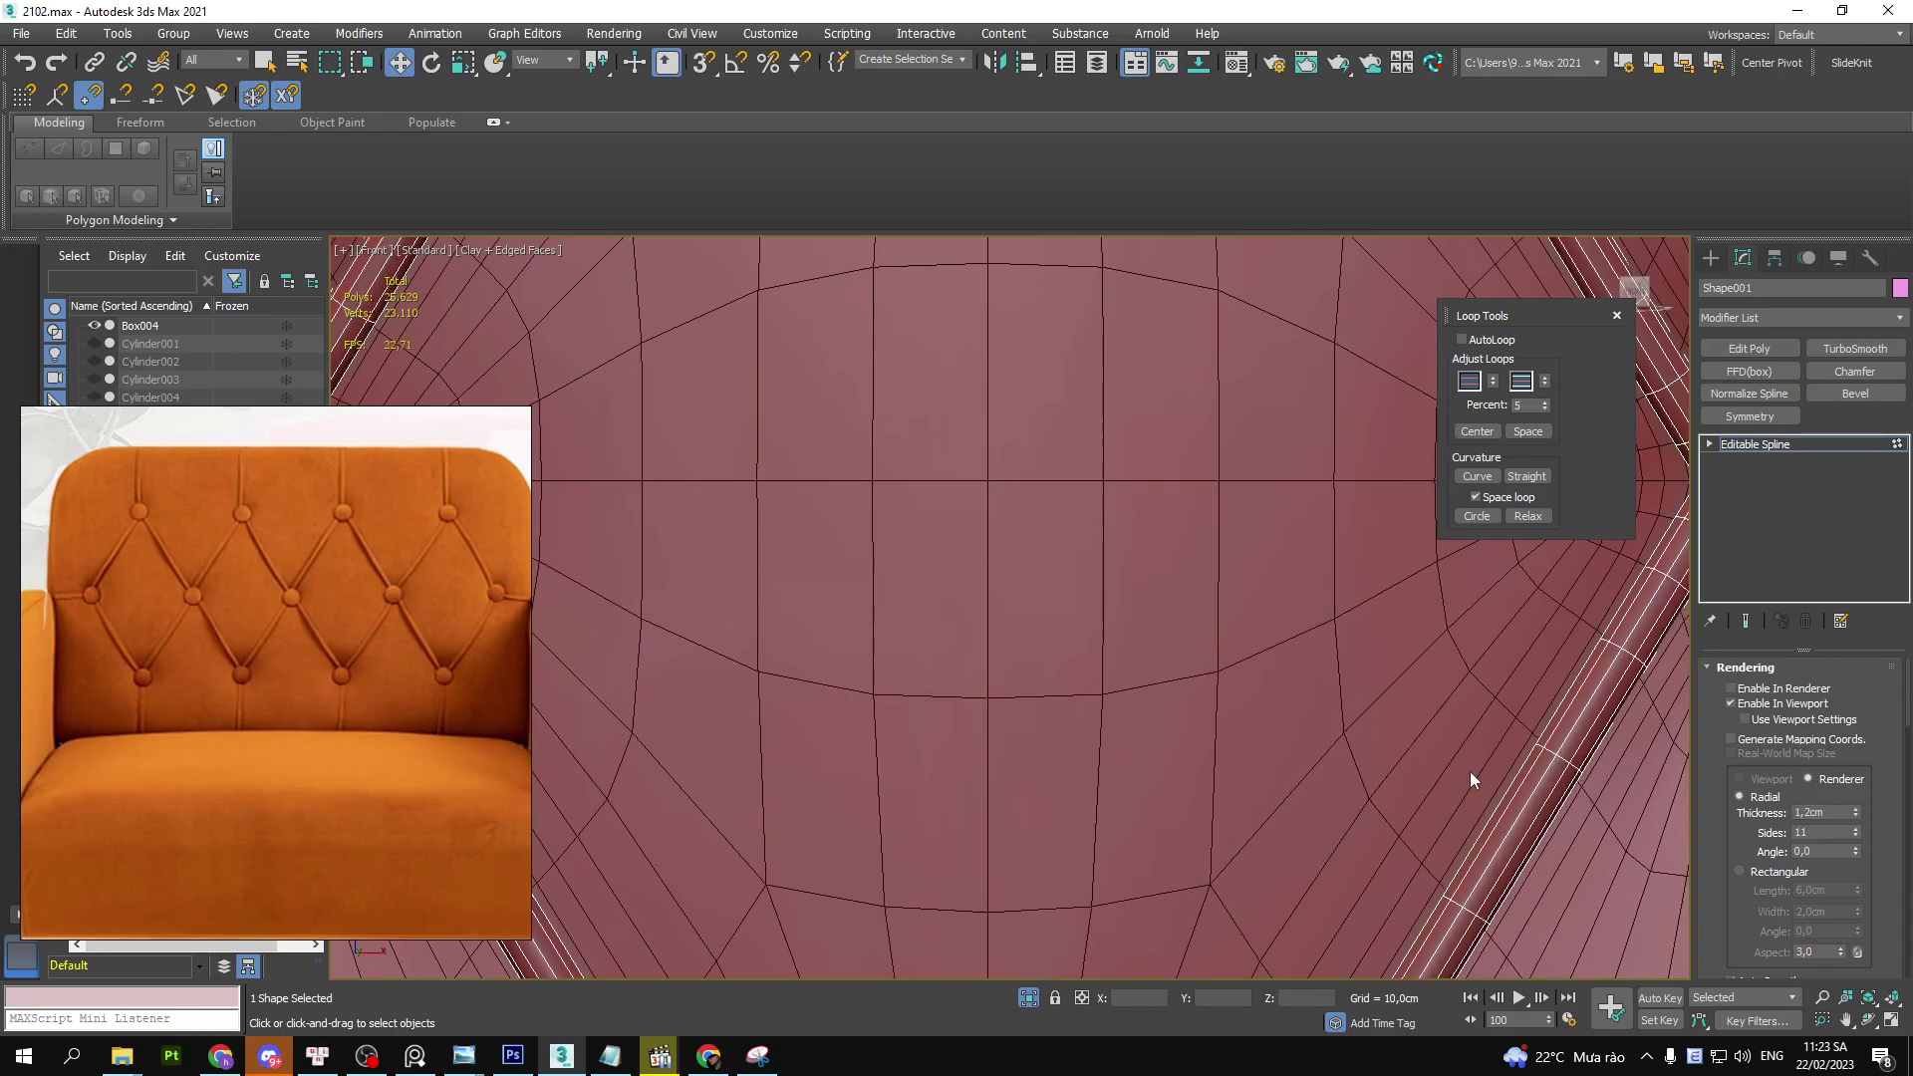
pyautogui.scroll(-3, 1295, 737)
pyautogui.scroll(-3, 1162, 701)
pyautogui.keyDown('alt'); pyautogui.moveTo(1110, 674); pyautogui.dragTo(1175, 717, button='middle'); pyautogui.keyUp('alt')
pyautogui.scroll(3, 1176, 717)
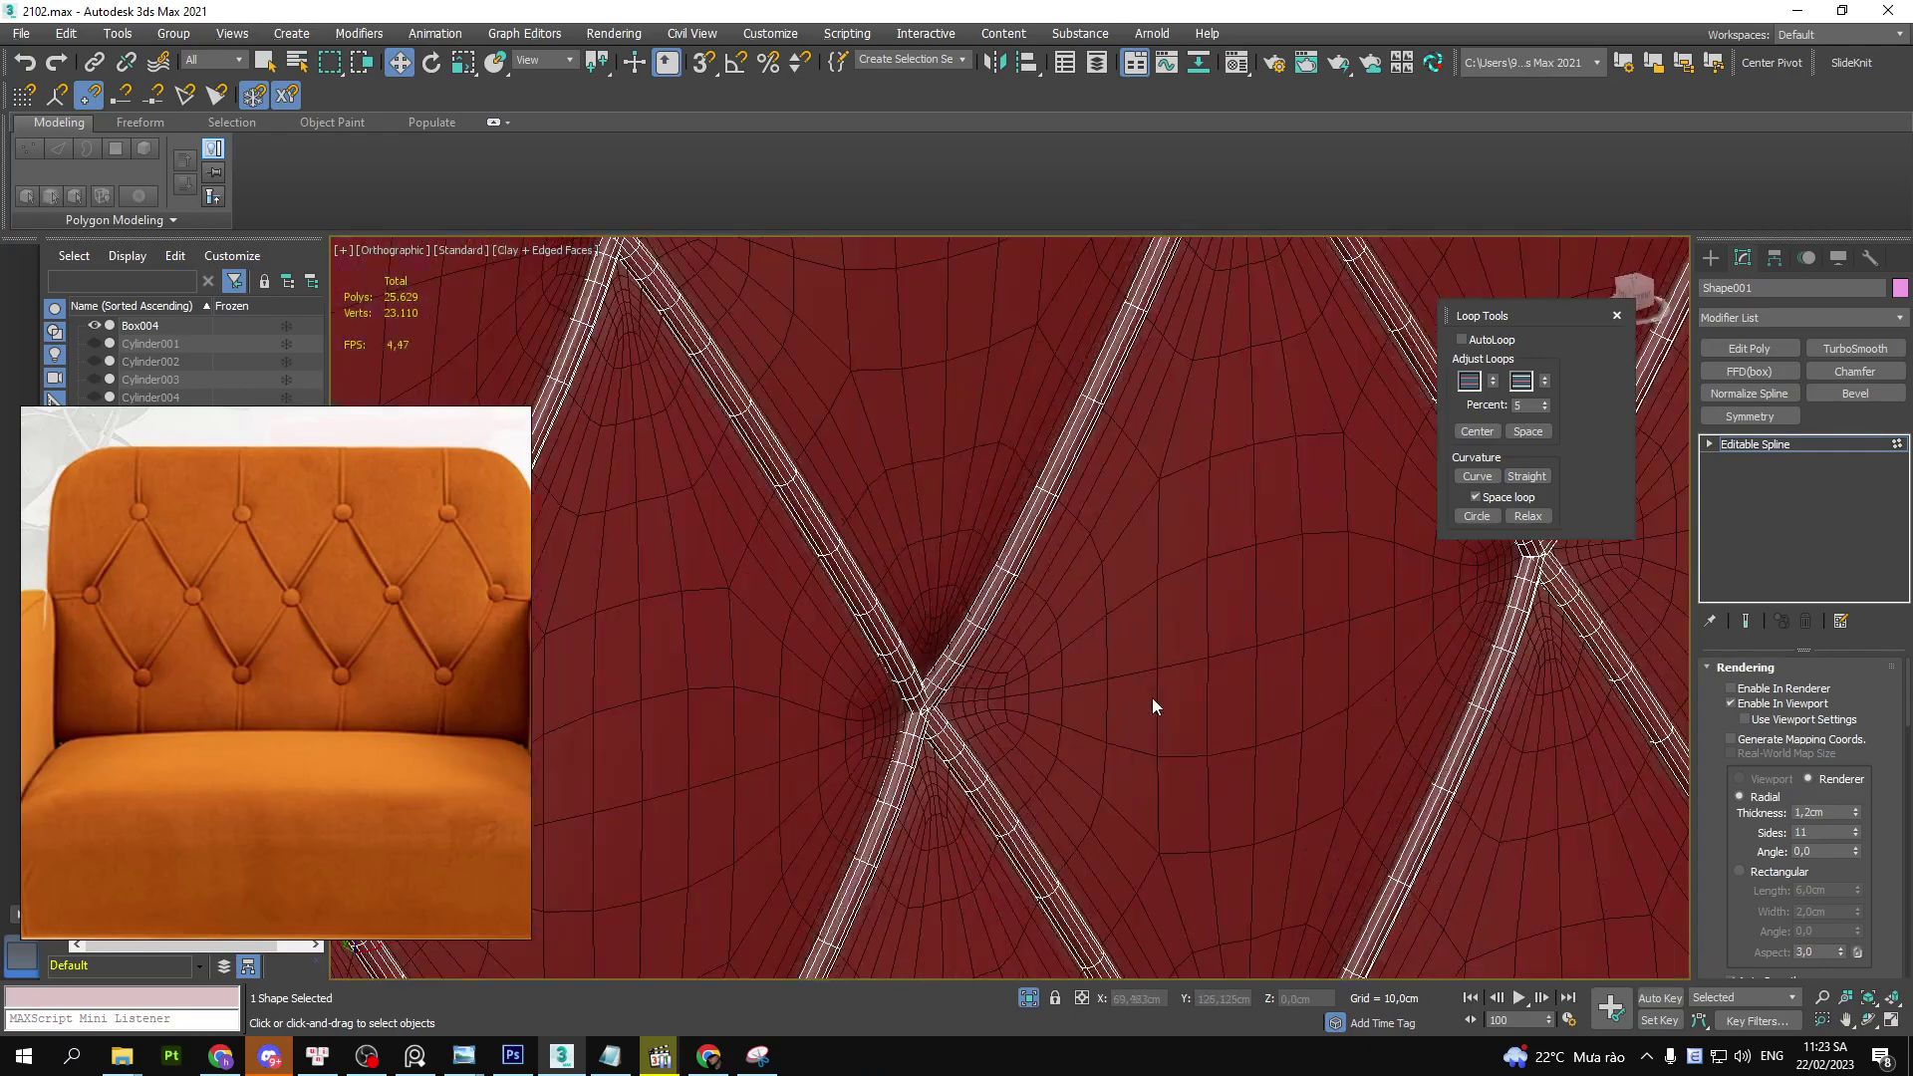
pyautogui.press('r')
pyautogui.moveTo(1042, 676)
pyautogui.mouseDown(button='middle')
pyautogui.moveTo(869, 634)
pyautogui.moveTo(989, 601)
pyautogui.mouseUp(button='middle')
pyautogui.scroll(-5, 869, 634)
pyautogui.scroll(5, 1215, 566)
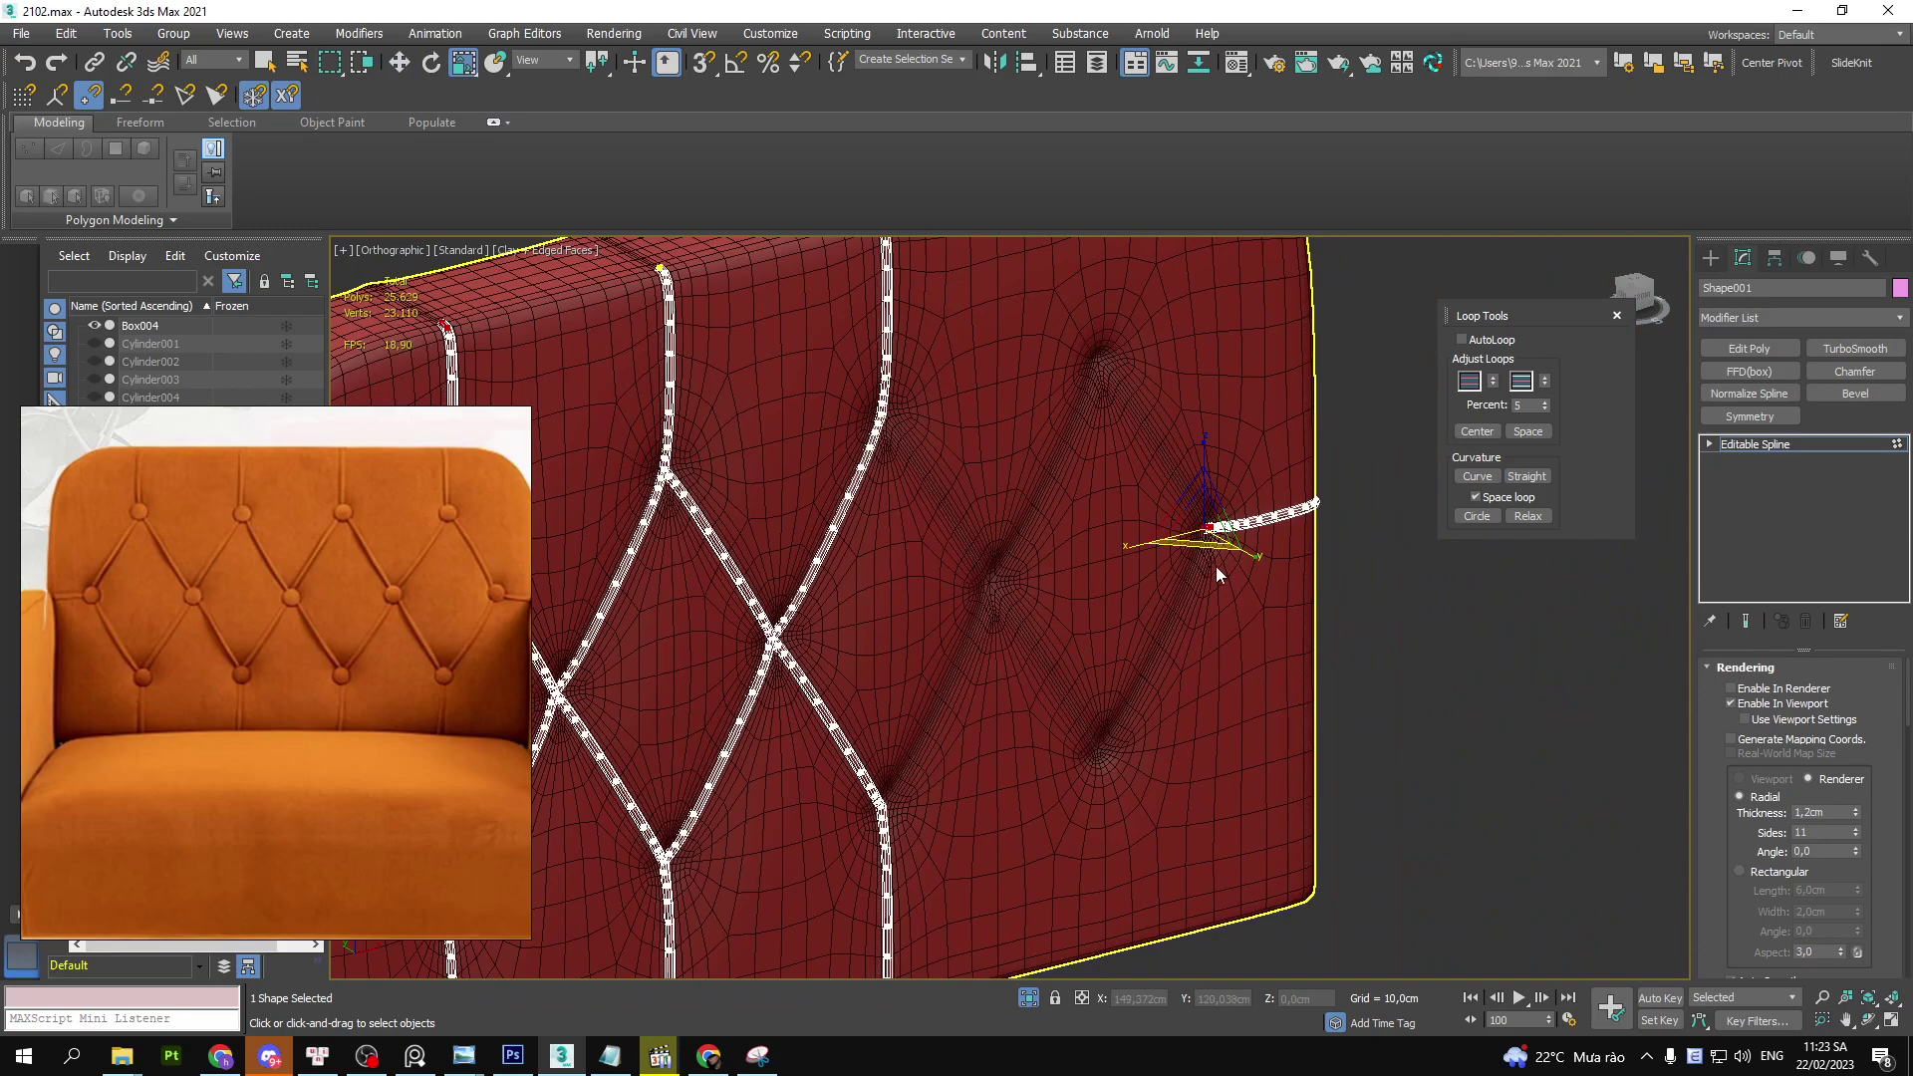
# - Leave spline vertex level and add an Edit Poly modifier to the Shape001 piping
pyautogui.press('1')
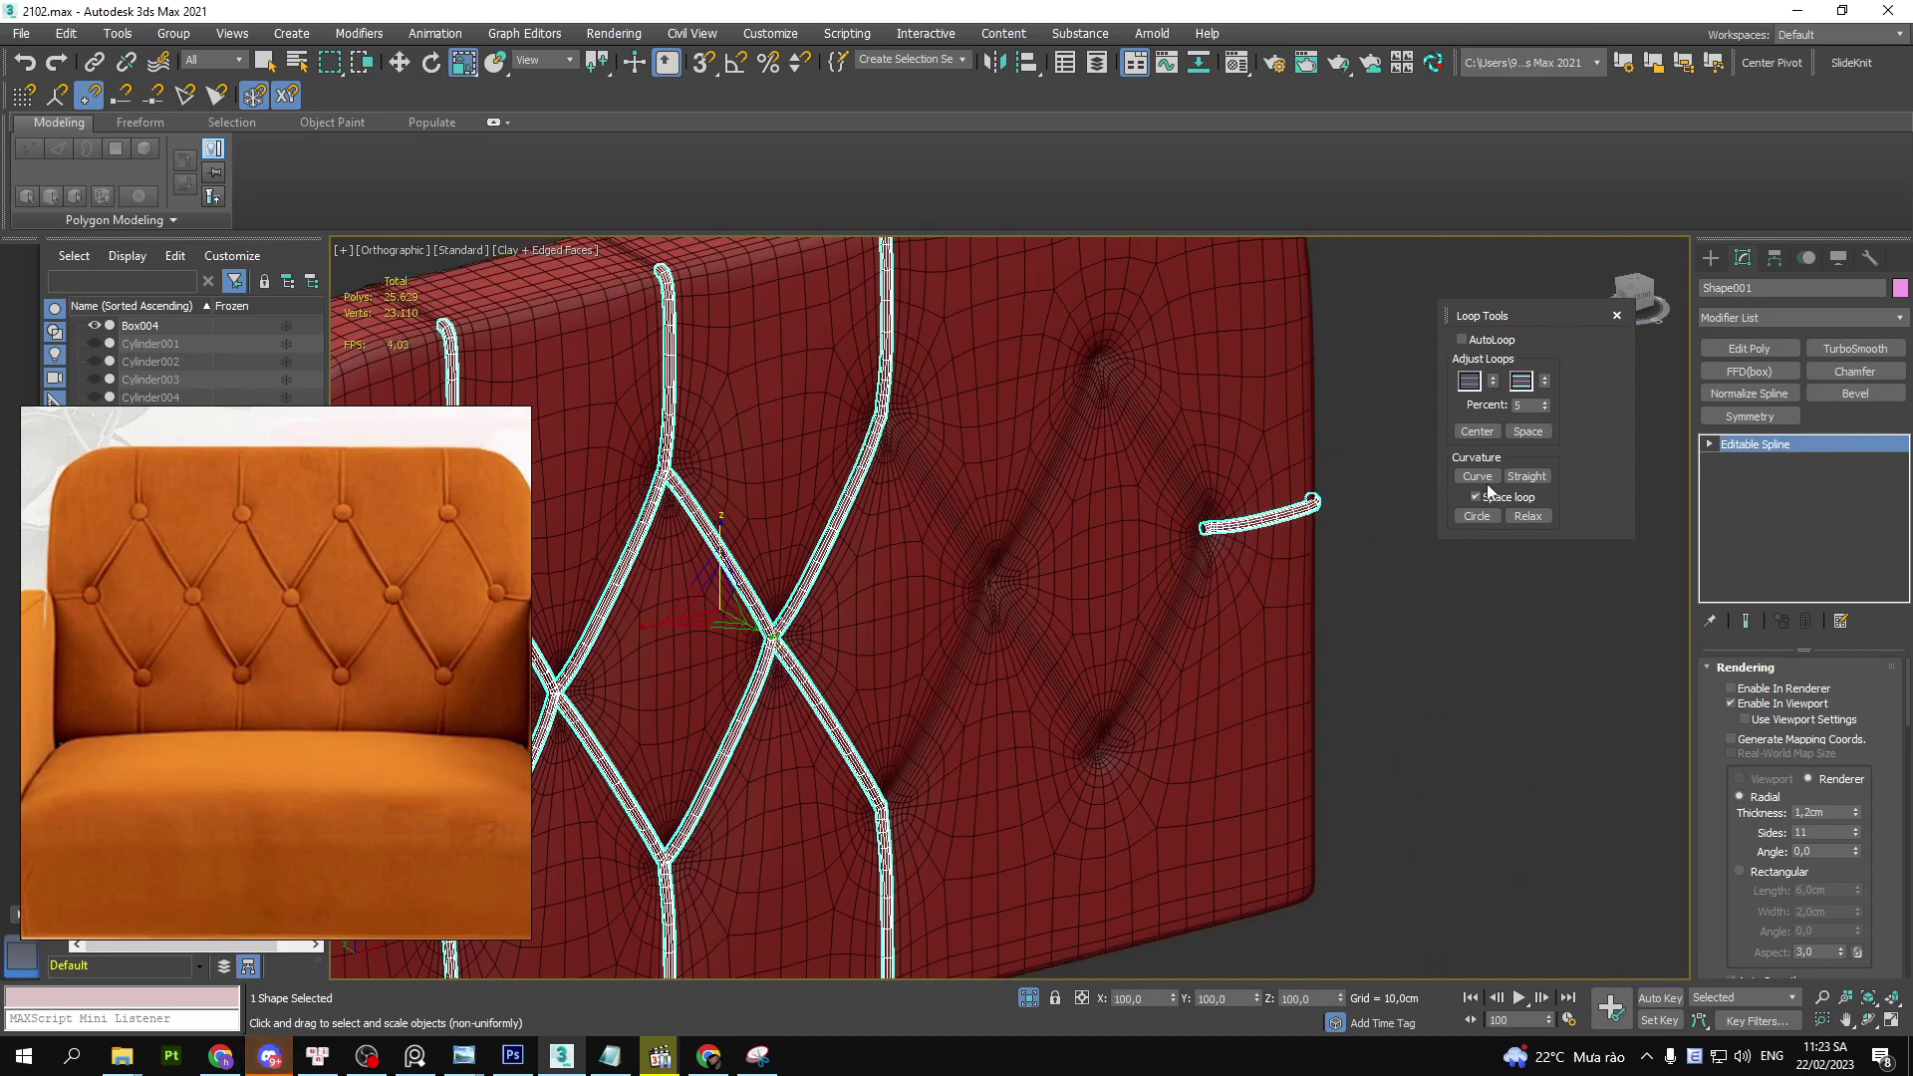
pyautogui.click(1748, 348)
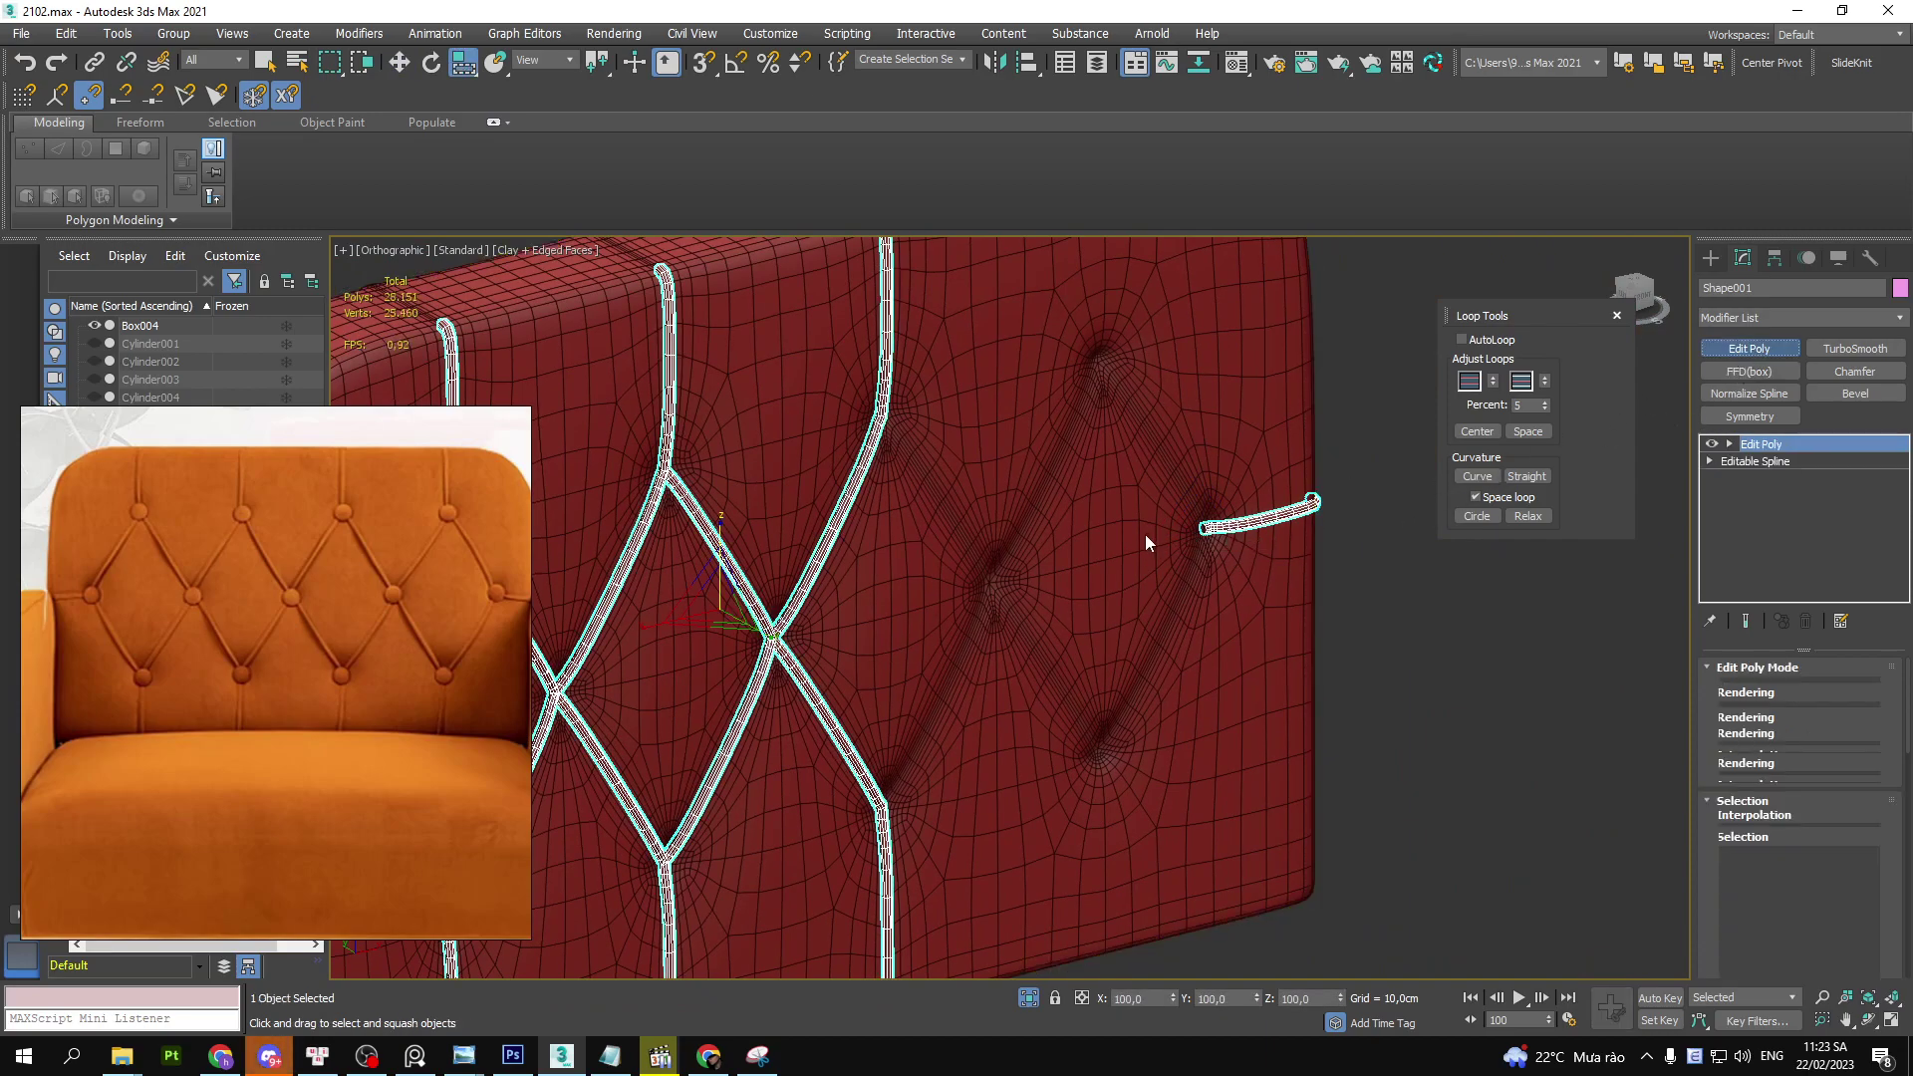
pyautogui.press('r')
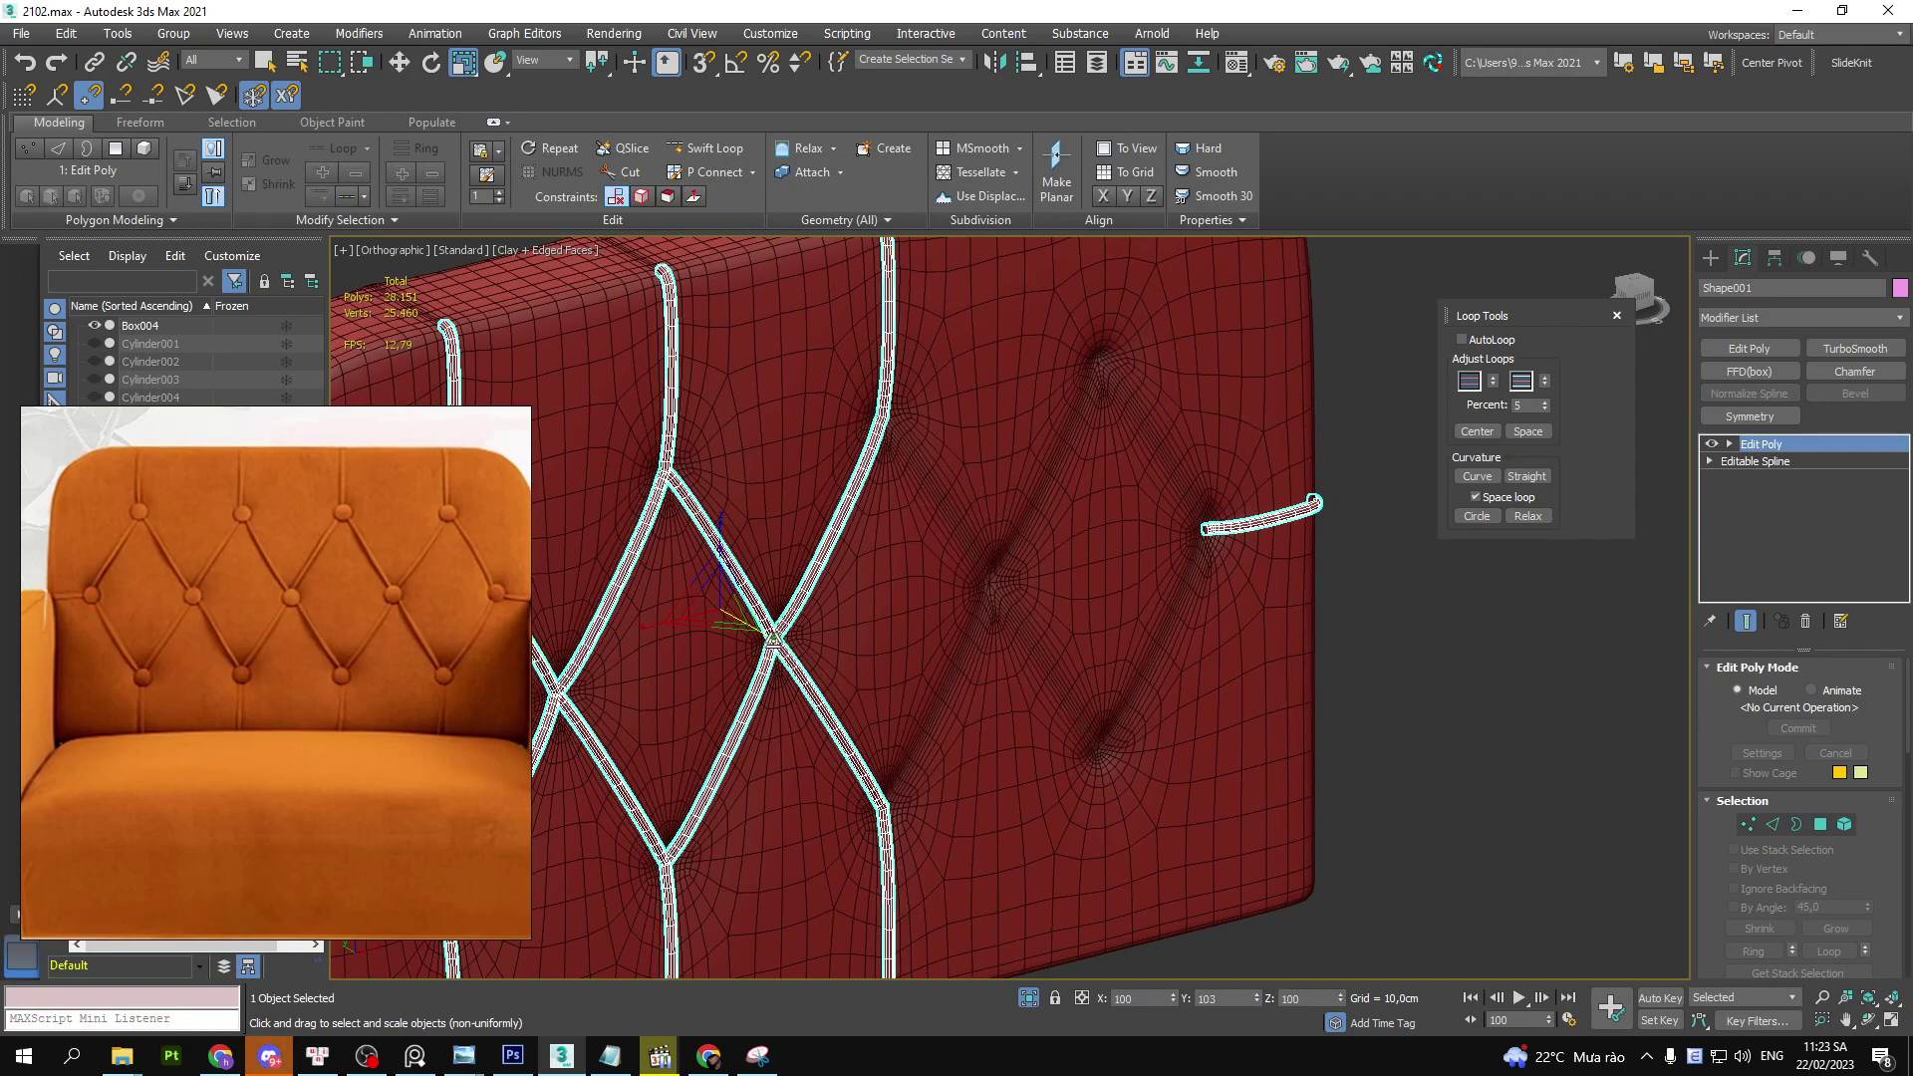
pyautogui.keyDown('ctrl'); pyautogui.click(772, 637); pyautogui.keyUp('ctrl')
pyautogui.press('r')
pyautogui.hotkey('ctrl', 'z')
pyautogui.press('t')
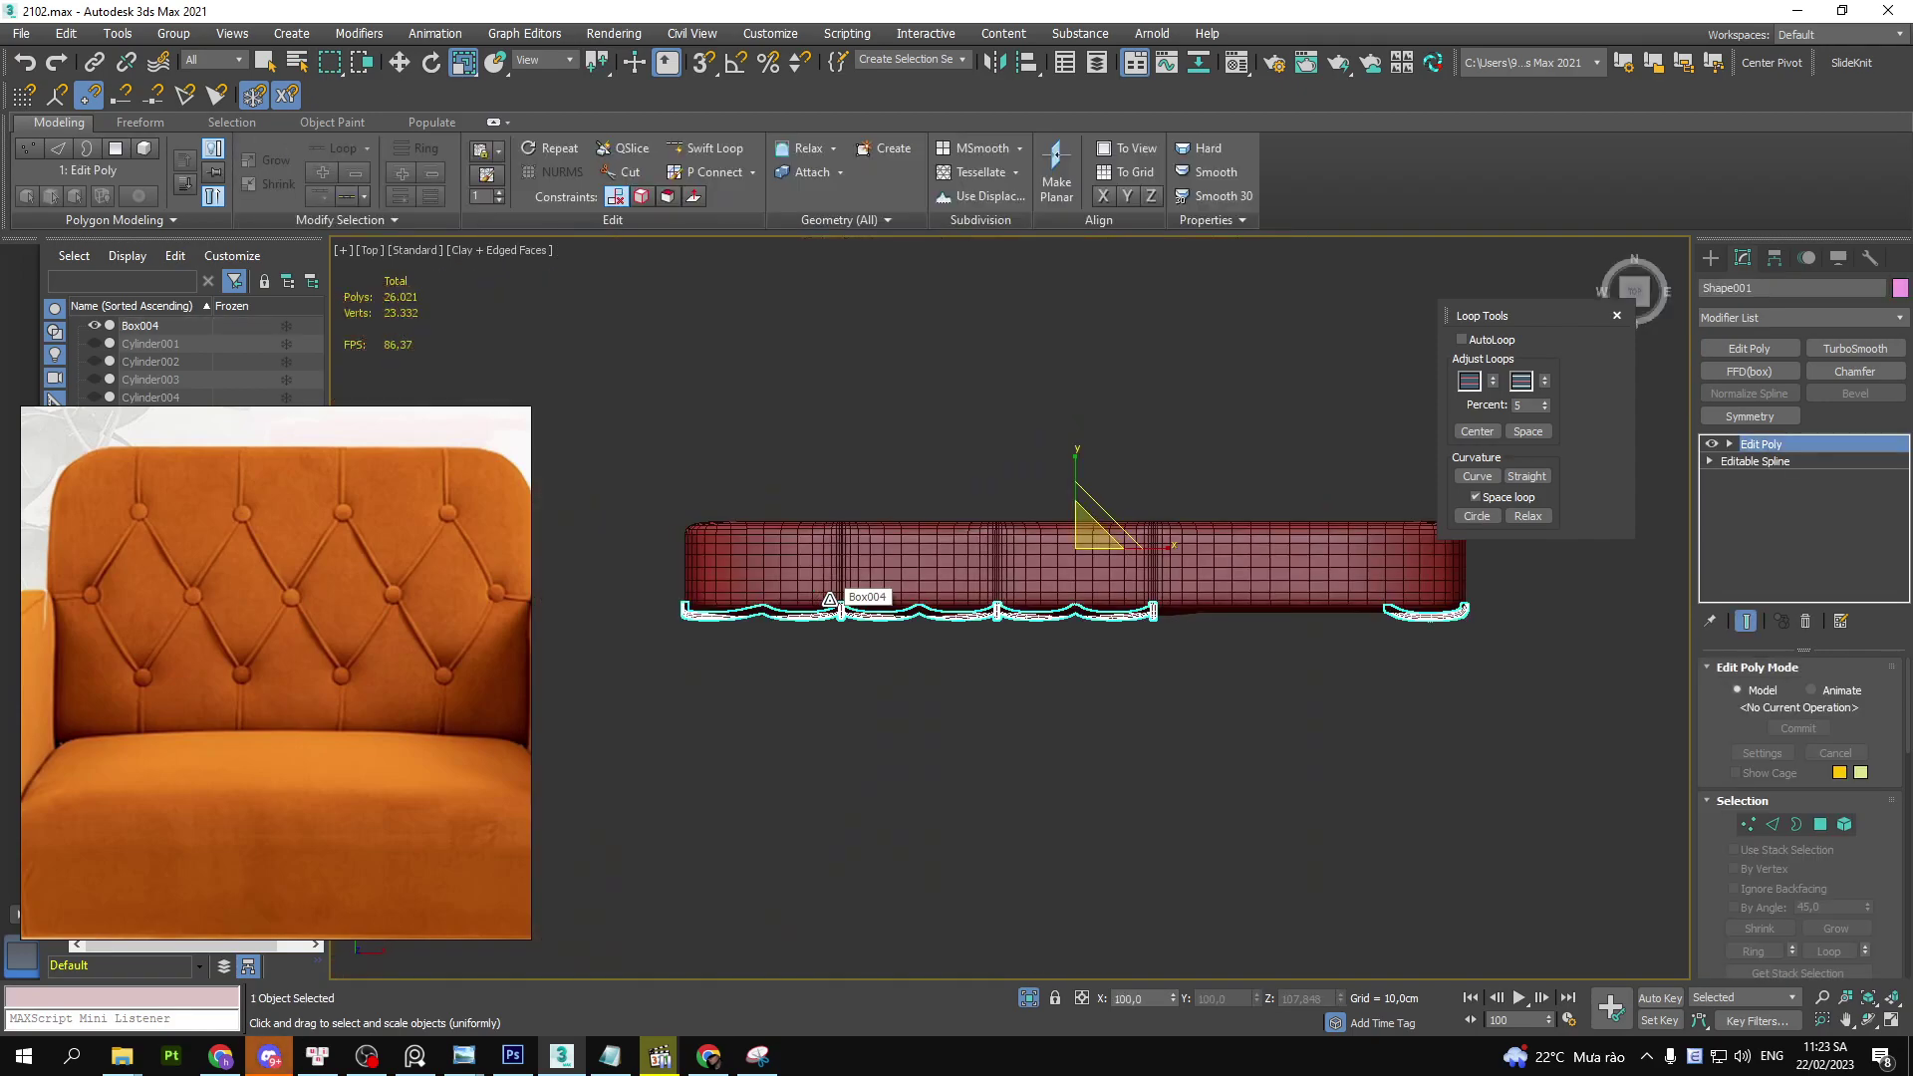
# - Switch to Front view and compare the piping with the armchair reference photo
pyautogui.scroll(3, 1007, 528)
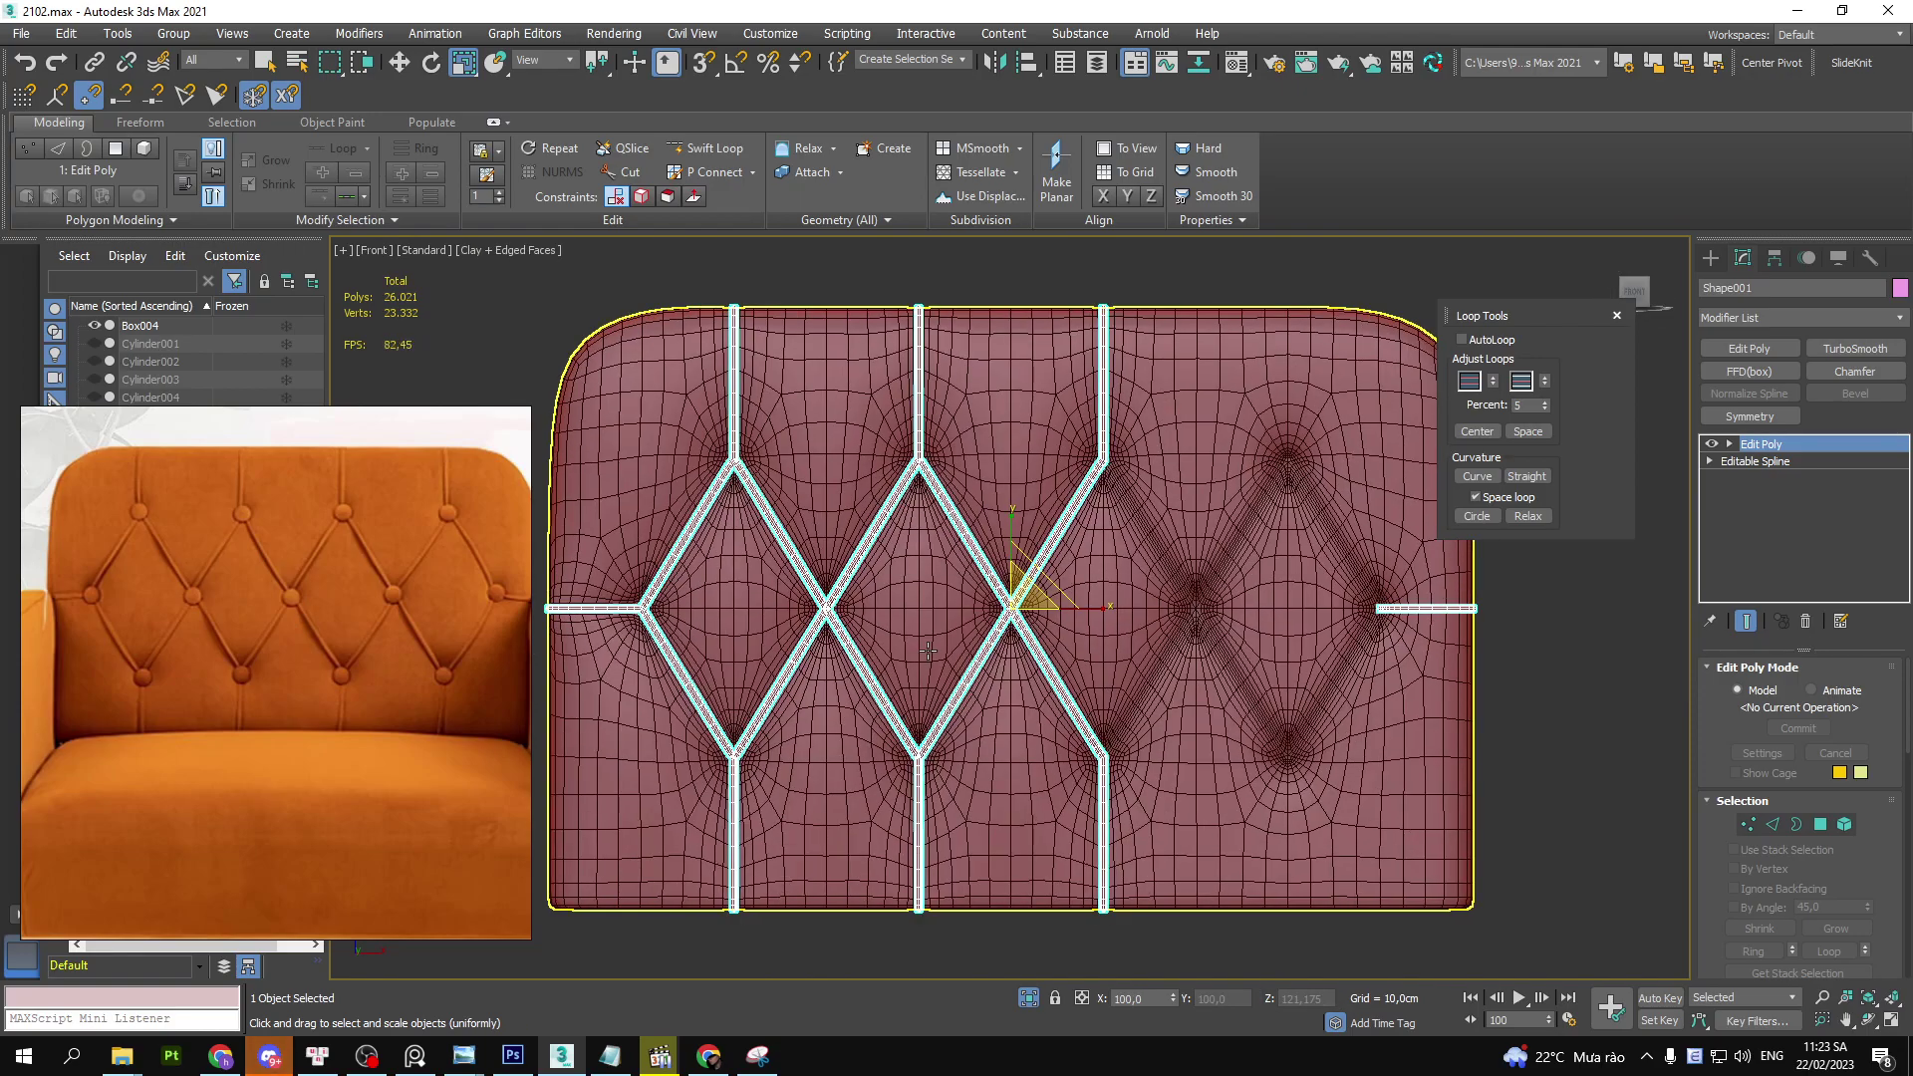
pyautogui.moveTo(960, 639)
pyautogui.keyDown('alt'); pyautogui.mouseDown(button='middle')
pyautogui.moveTo(895, 595)
pyautogui.moveTo(961, 577)
pyautogui.moveTo(939, 569)
pyautogui.moveTo(947, 588)
pyautogui.mouseUp(button='middle'); pyautogui.keyUp('alt')
pyautogui.scroll(5, 895, 595)
pyautogui.press('f')
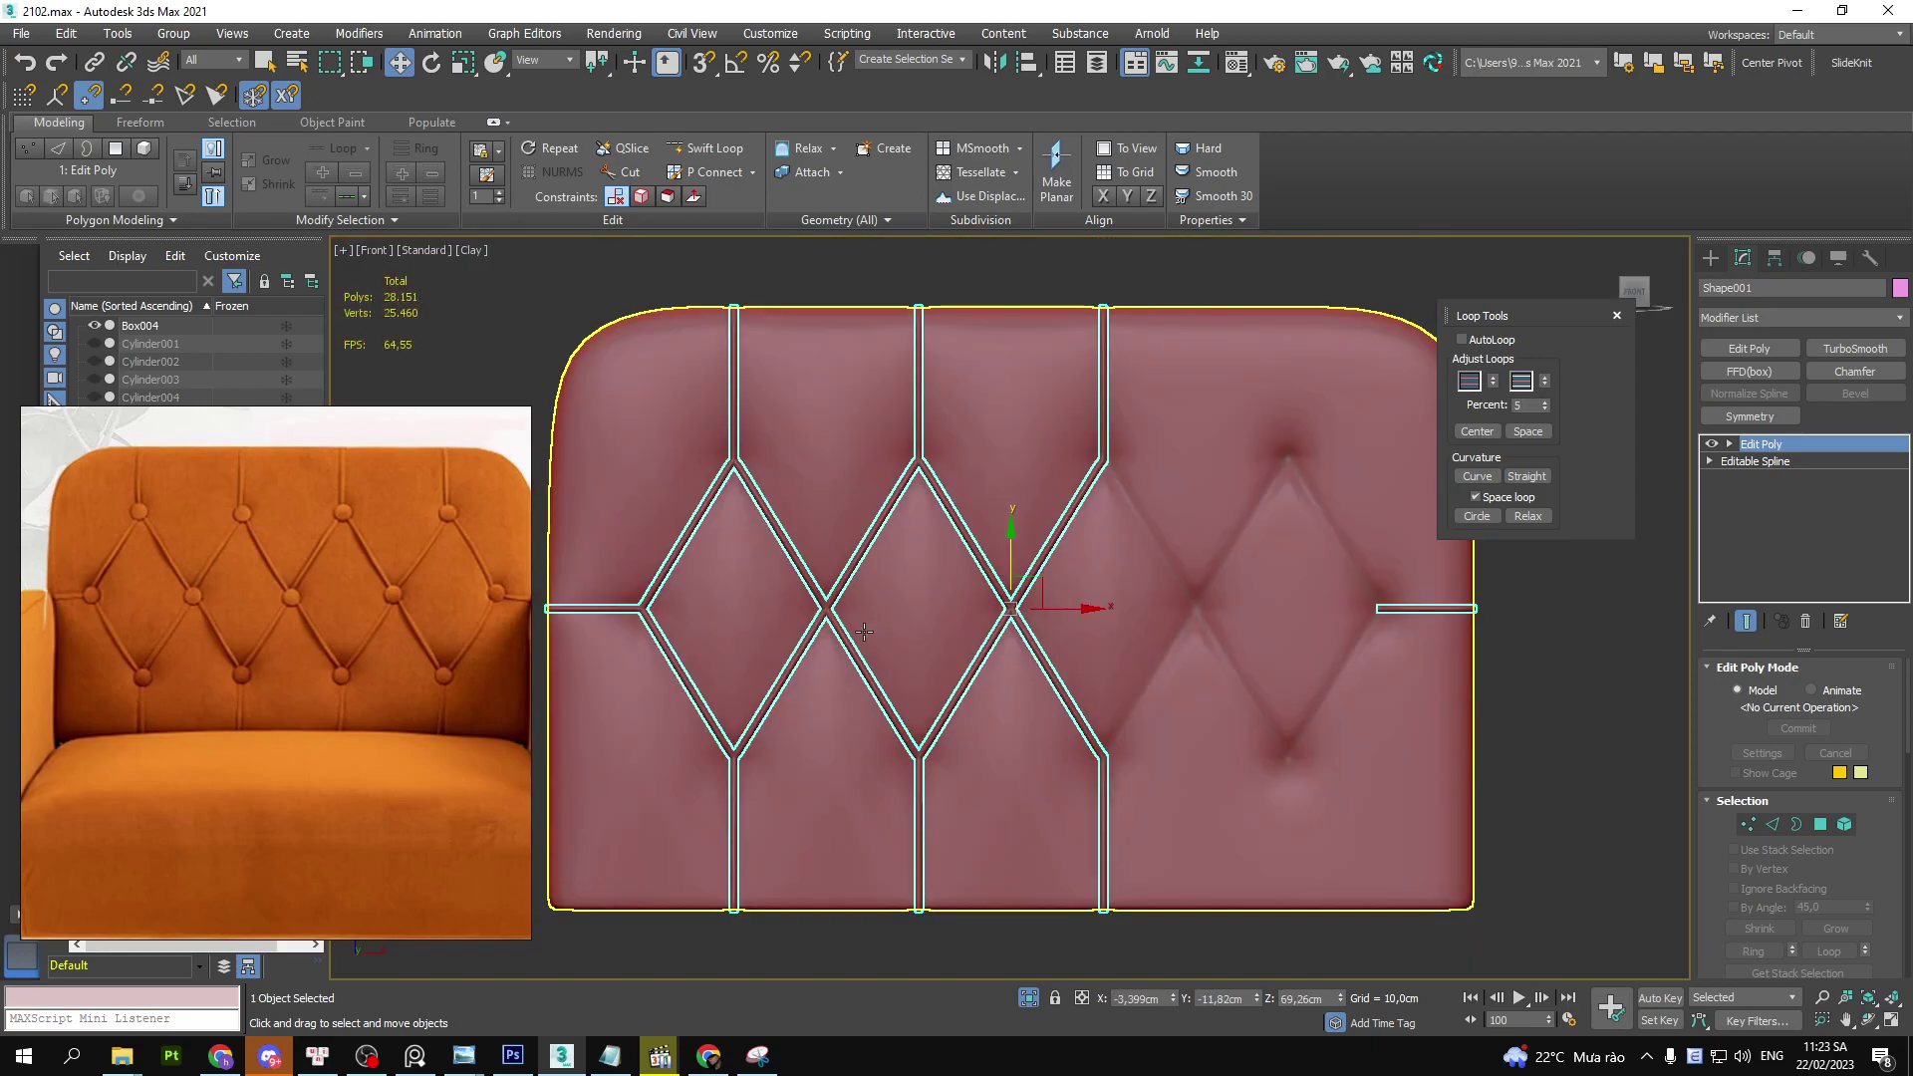
pyautogui.scroll(-4, 978, 823)
pyautogui.click(979, 823)
pyautogui.scroll(4, 1008, 761)
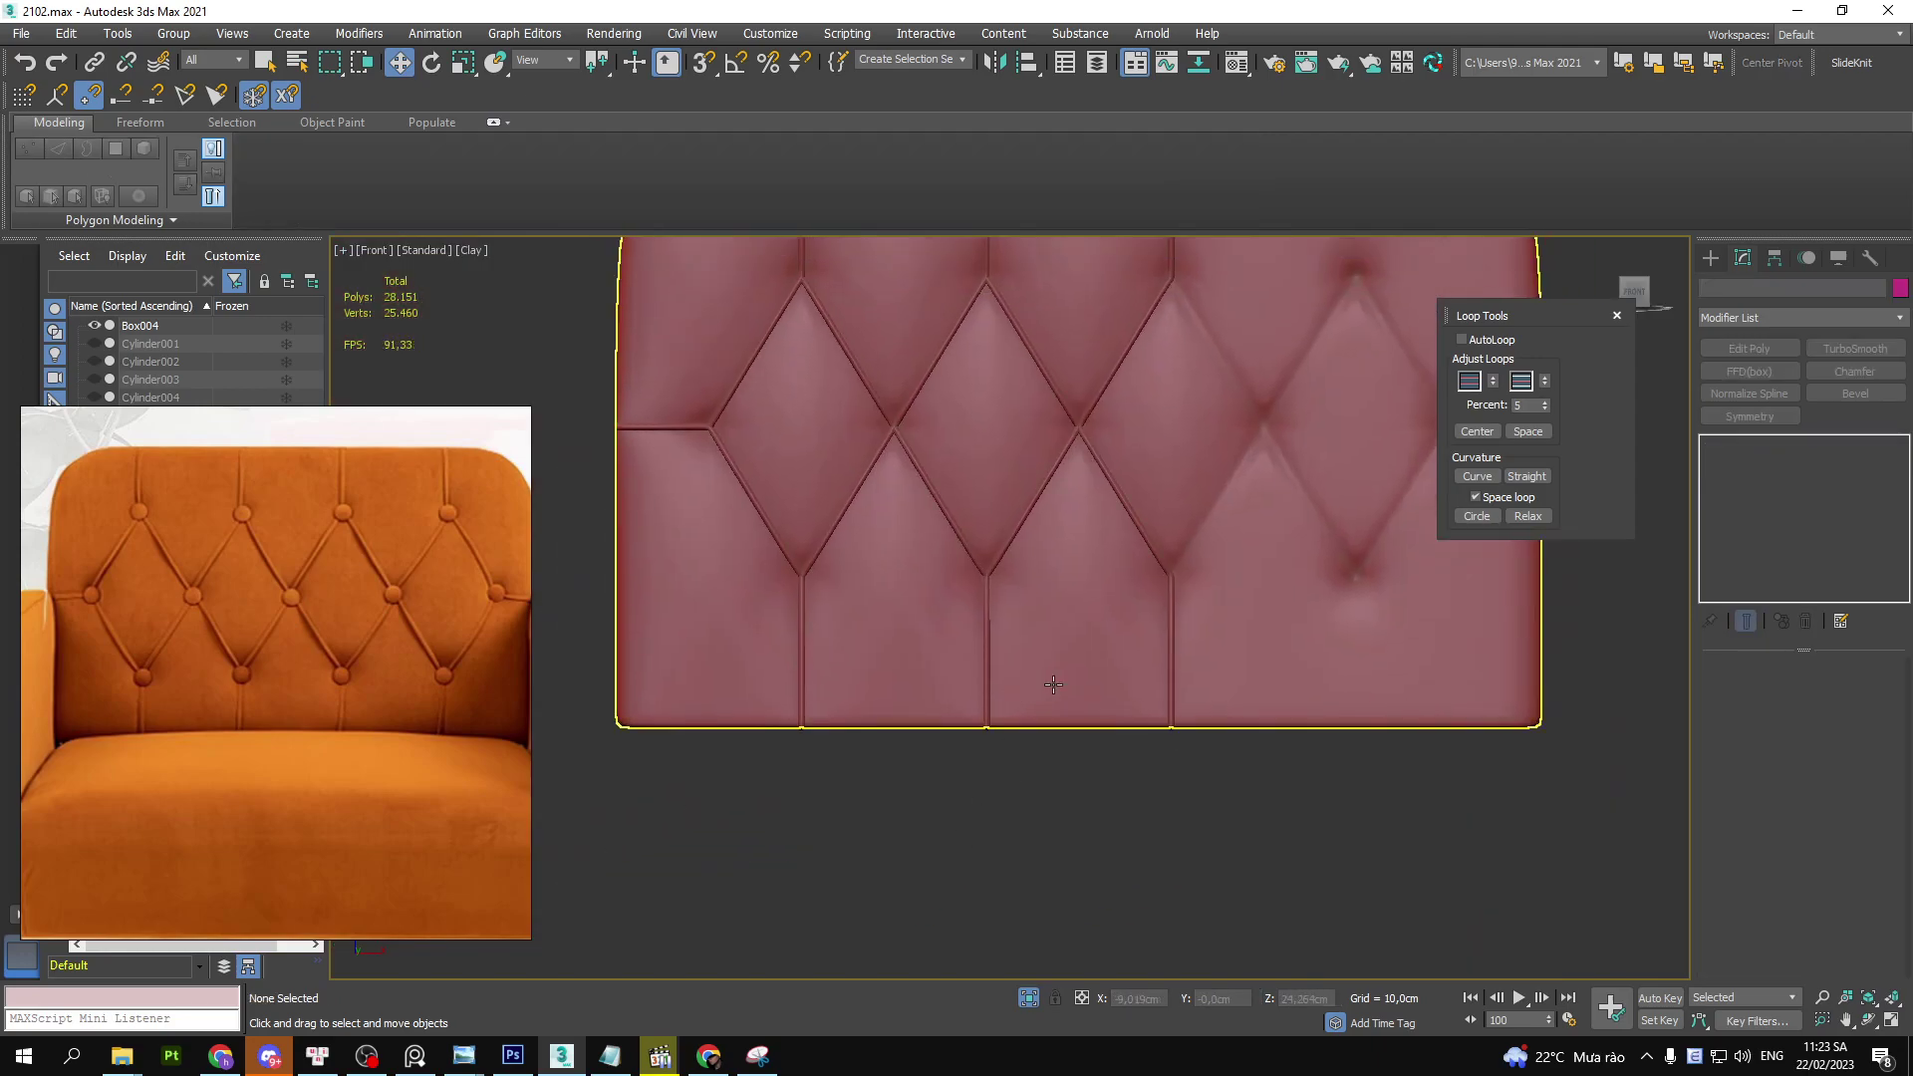
pyautogui.scroll(5, 1016, 739)
pyautogui.click(1016, 594)
pyautogui.moveTo(988, 549); pyautogui.dragTo(1011, 591, button='middle')
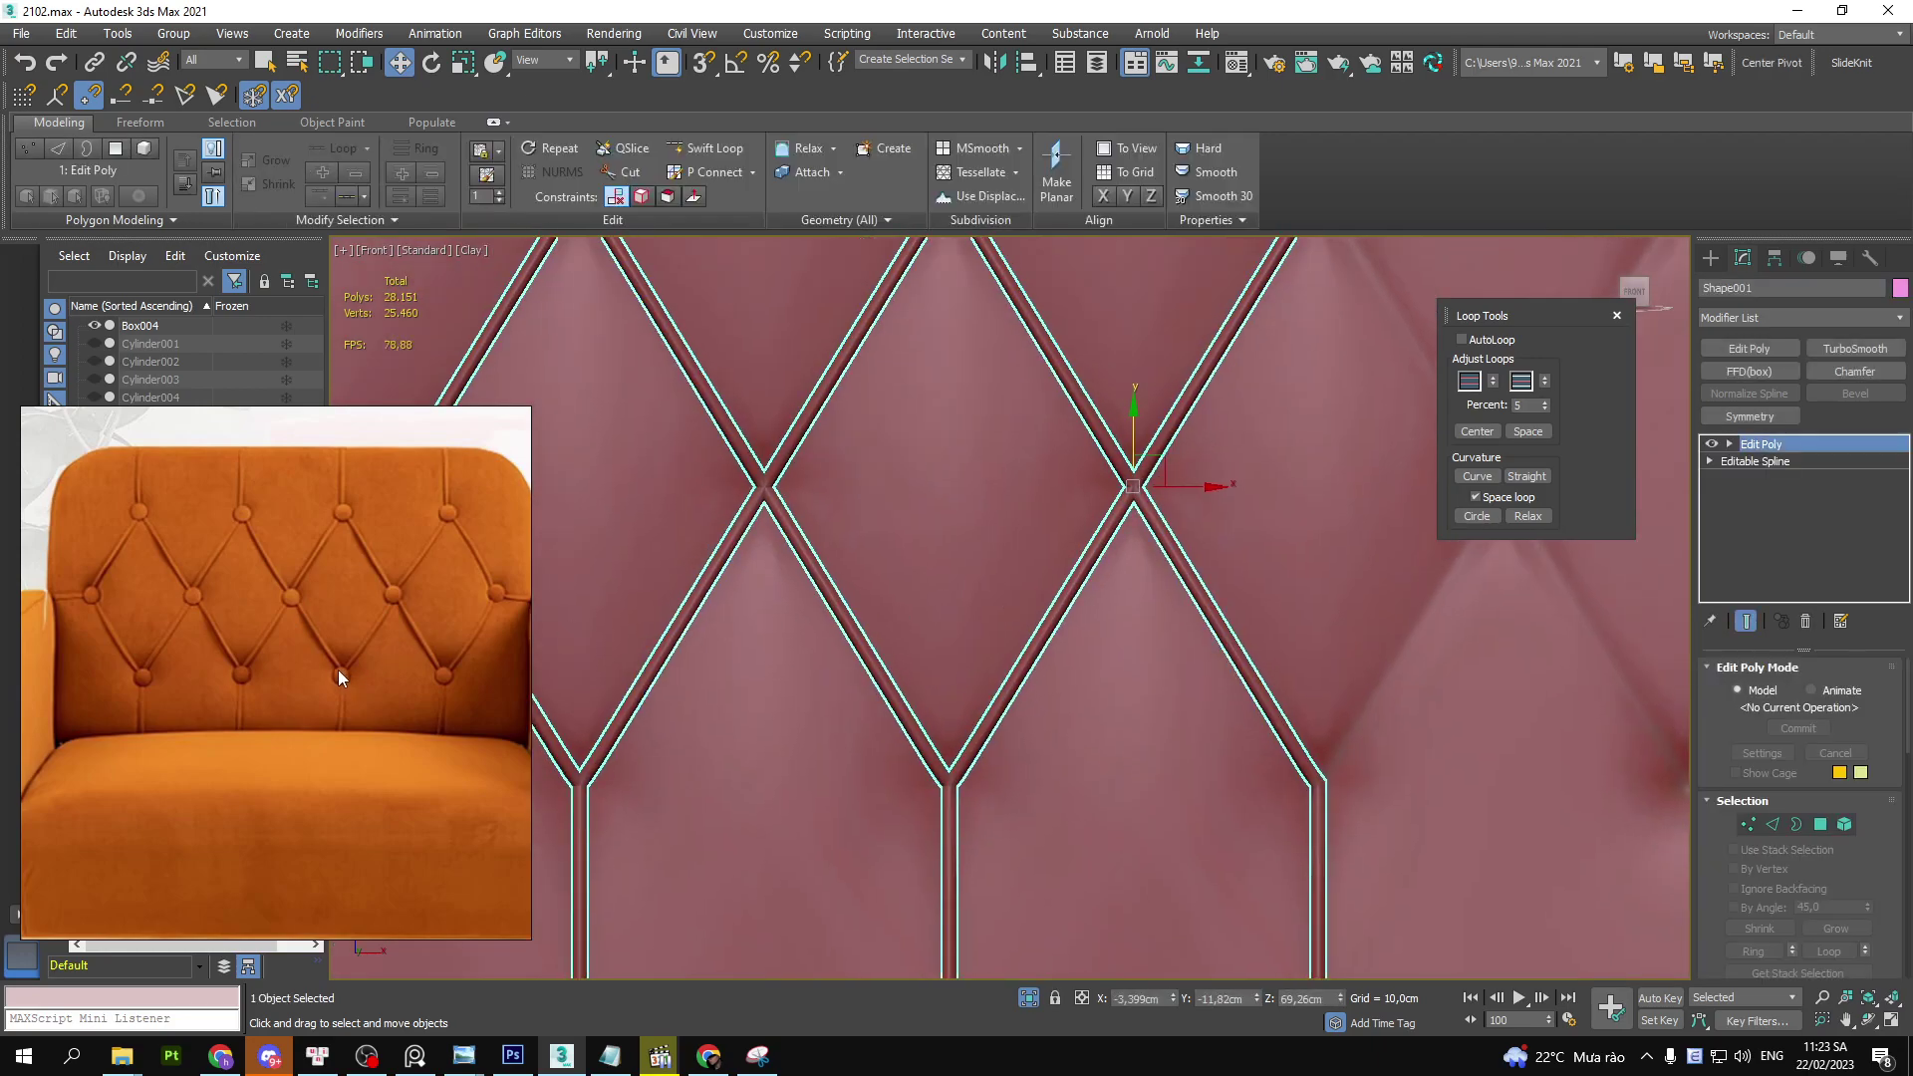
pyautogui.scroll(3, 302, 622)
pyautogui.scroll(2, 302, 622)
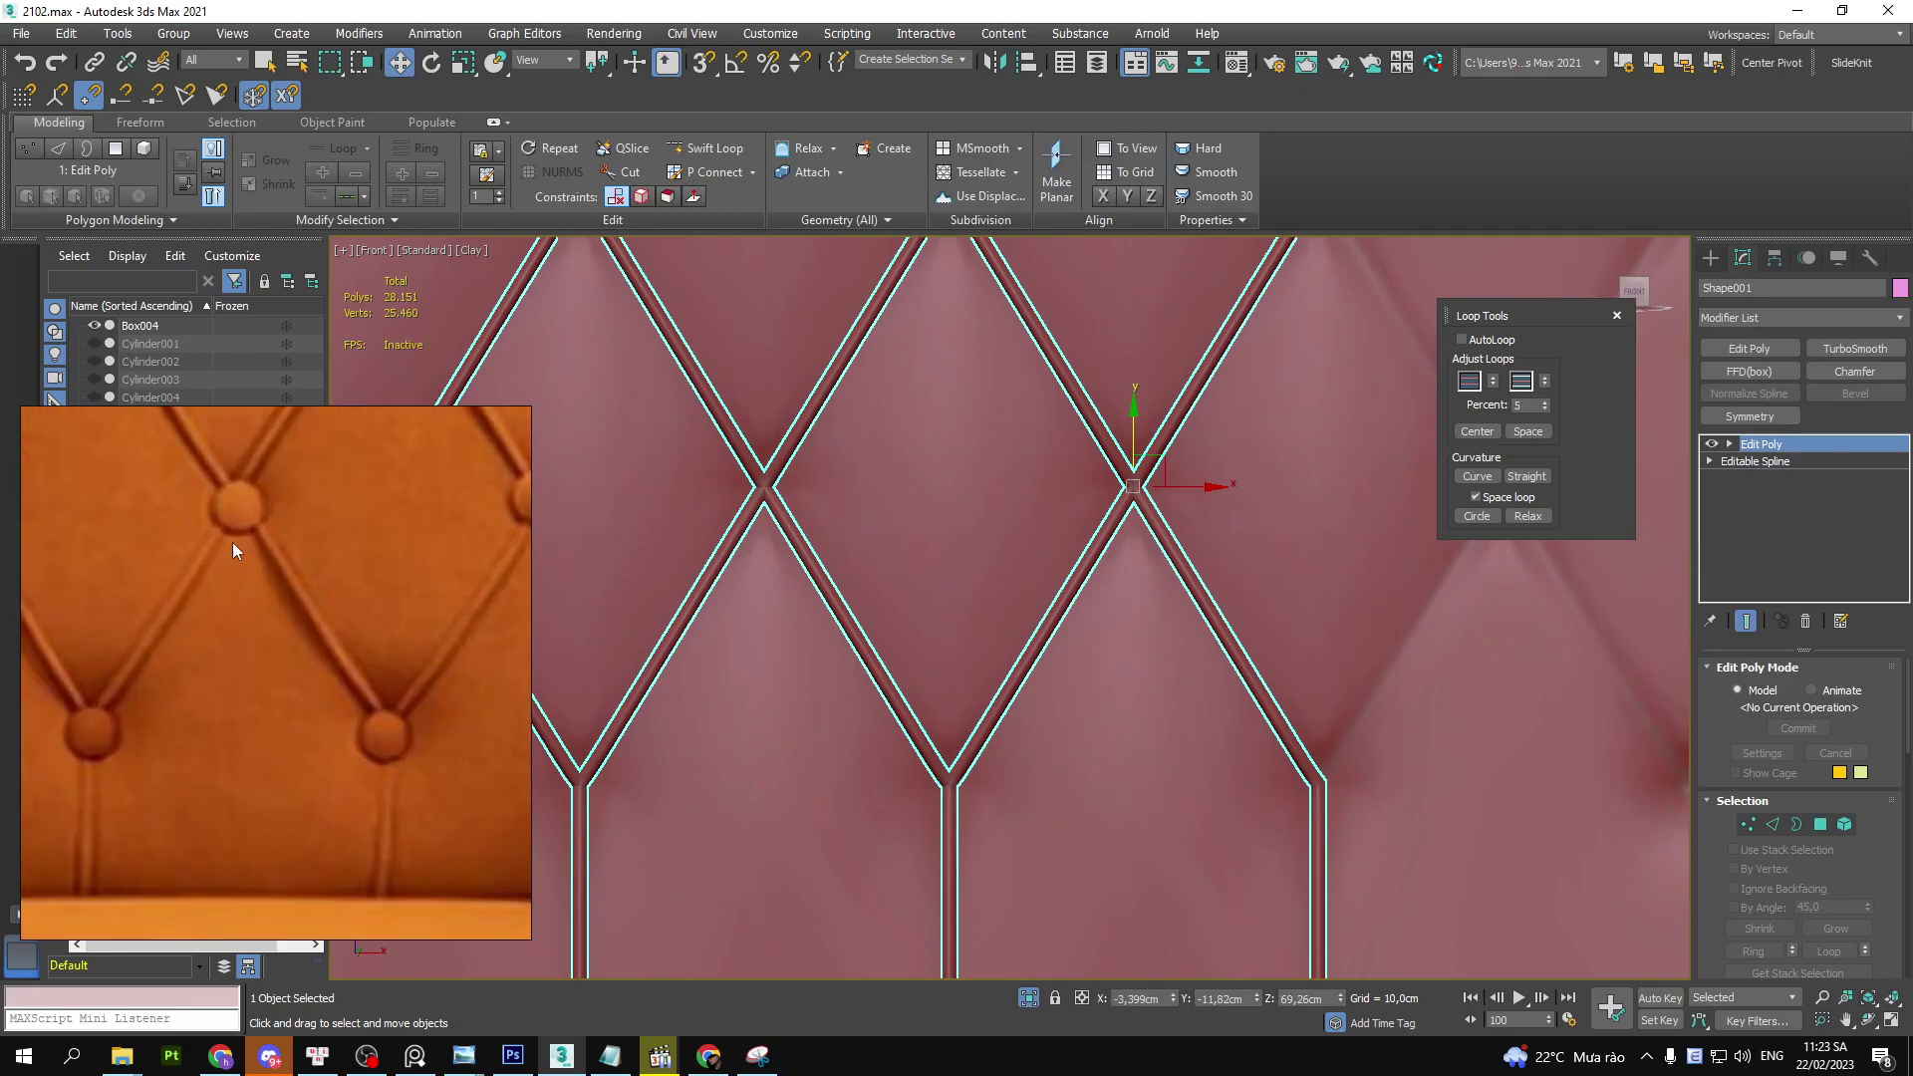
pyautogui.scroll(-3, 877, 538)
pyautogui.moveTo(558, 531); pyautogui.dragTo(685, 551, button='middle')
# - Toggle Vertex level on the piping's Edit Poly to inspect its vertices
pyautogui.press('1')
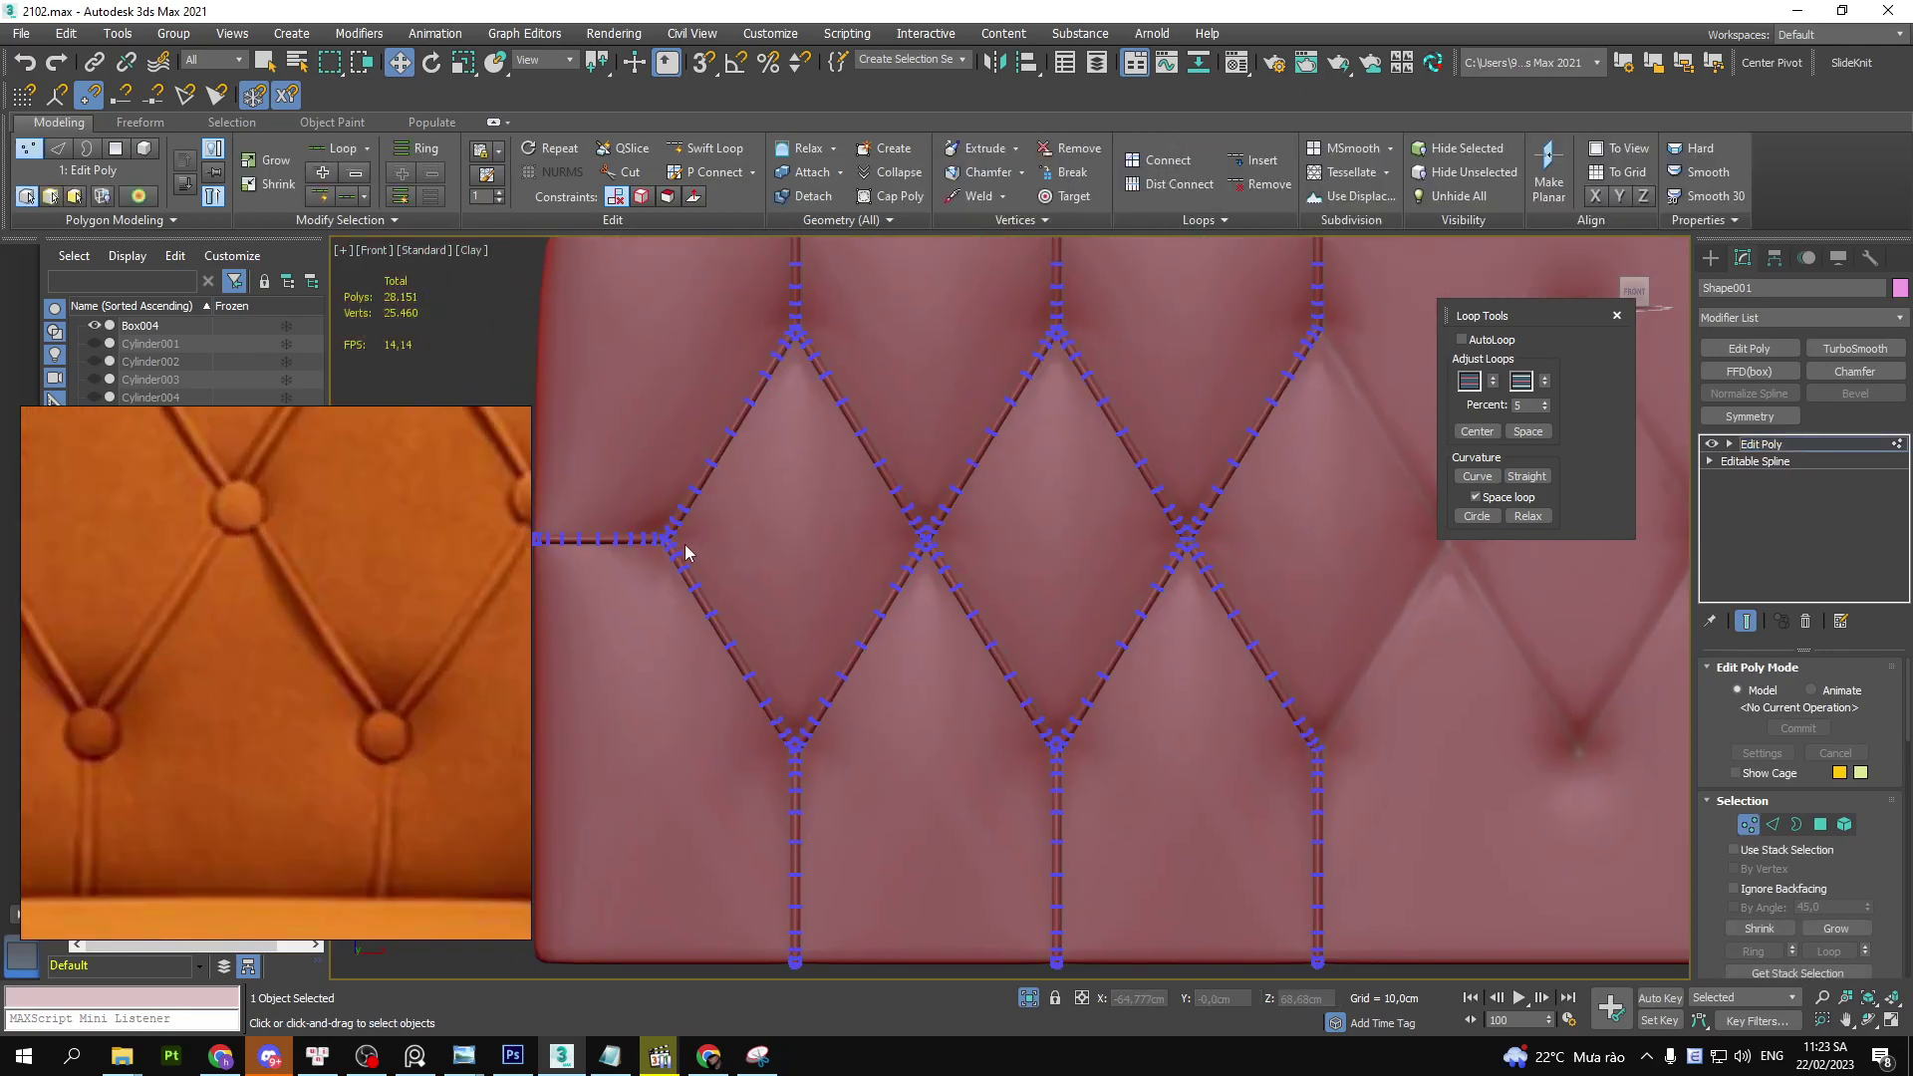
pyautogui.scroll(3, 985, 548)
pyautogui.scroll(-3, 996, 568)
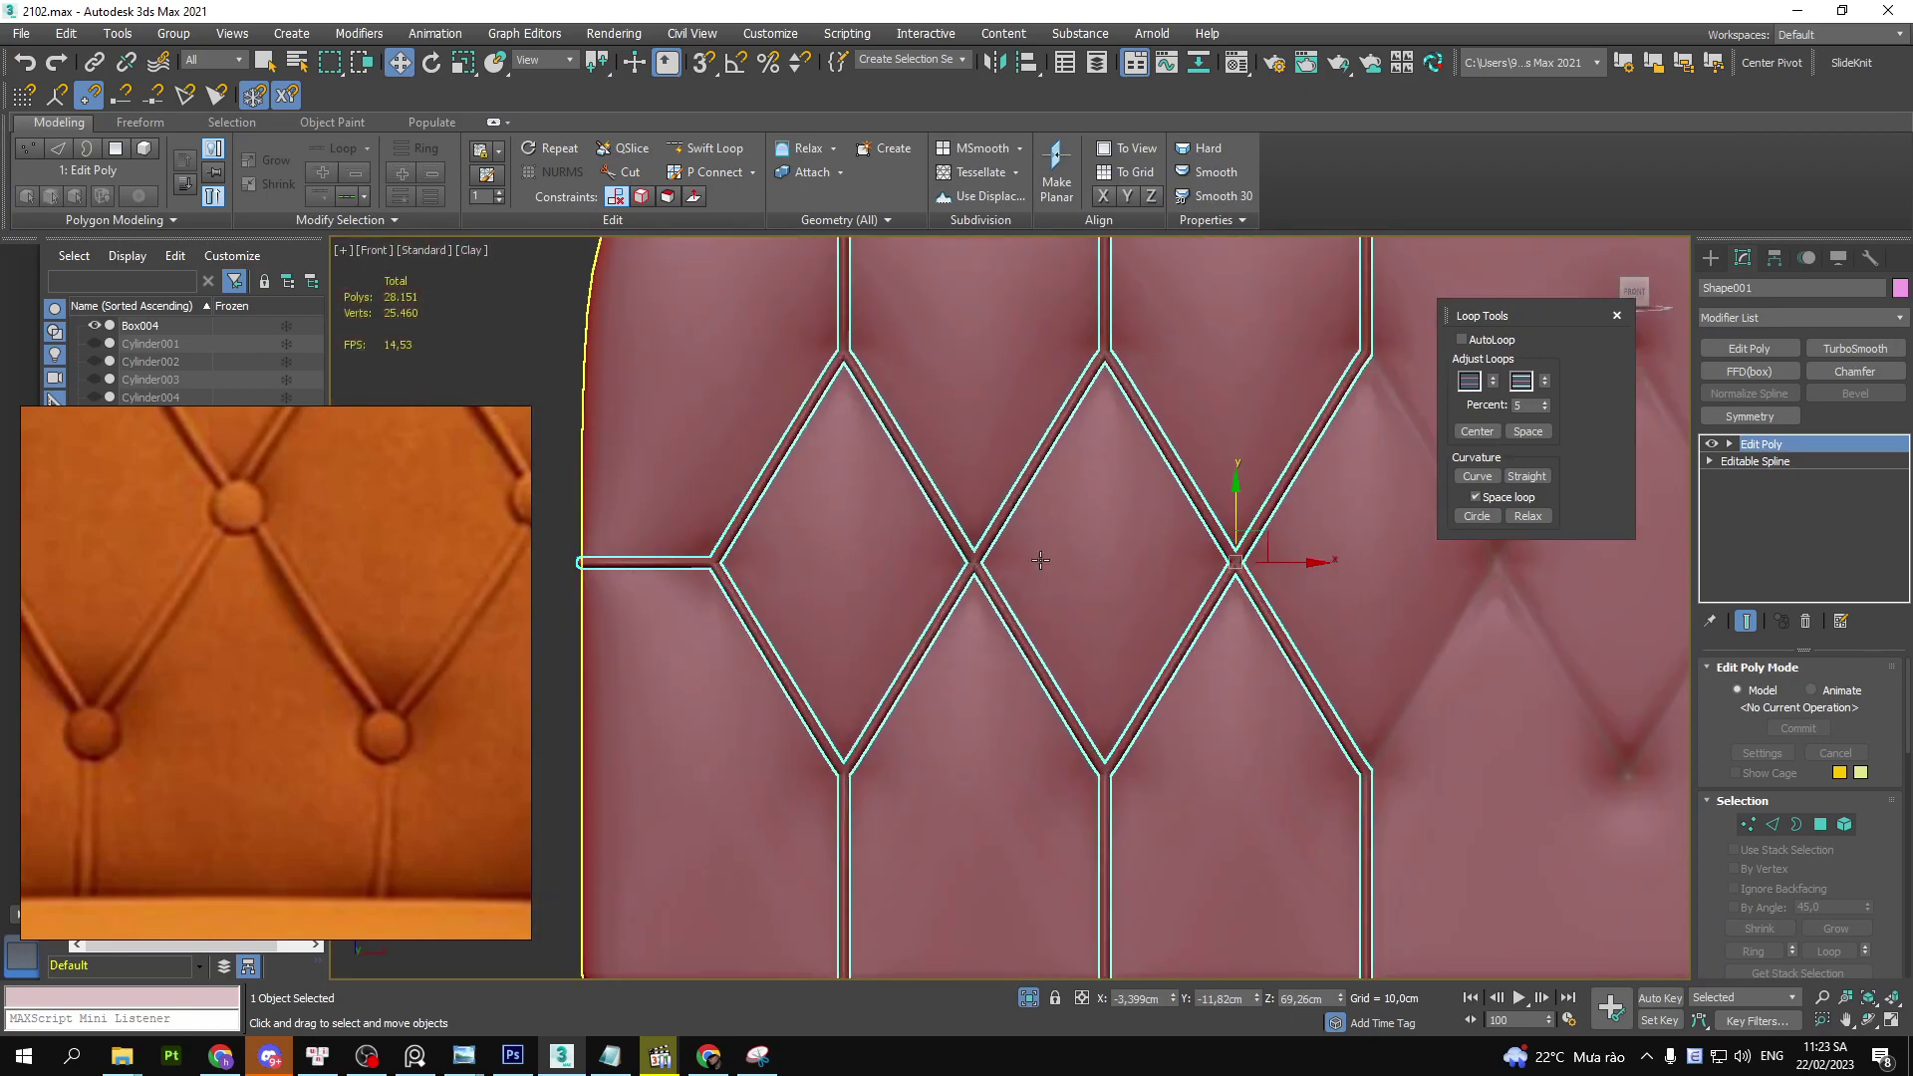
pyautogui.scroll(5, 1001, 585)
pyautogui.scroll(-3, 1001, 584)
pyautogui.scroll(-5, 1001, 585)
pyautogui.press('1')
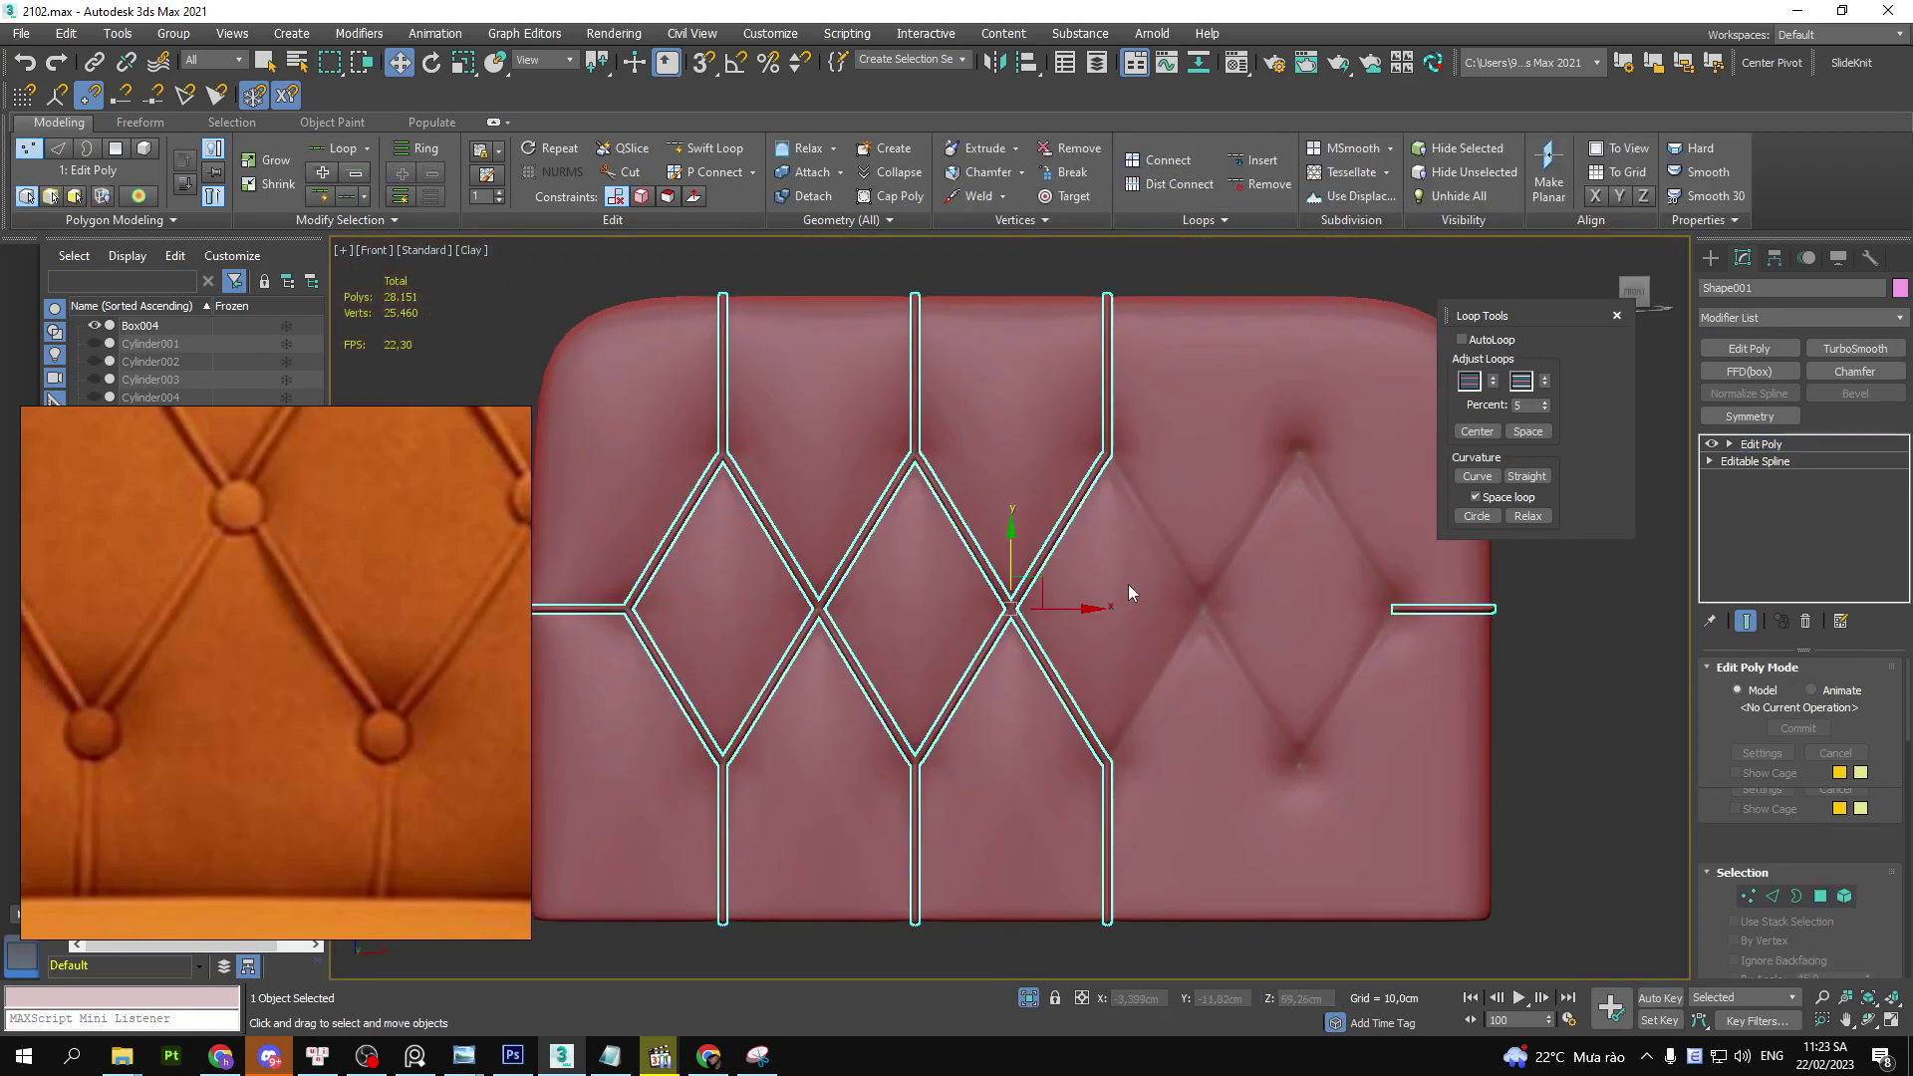
pyautogui.moveTo(1295, 513); pyautogui.dragTo(1301, 511, button='middle')
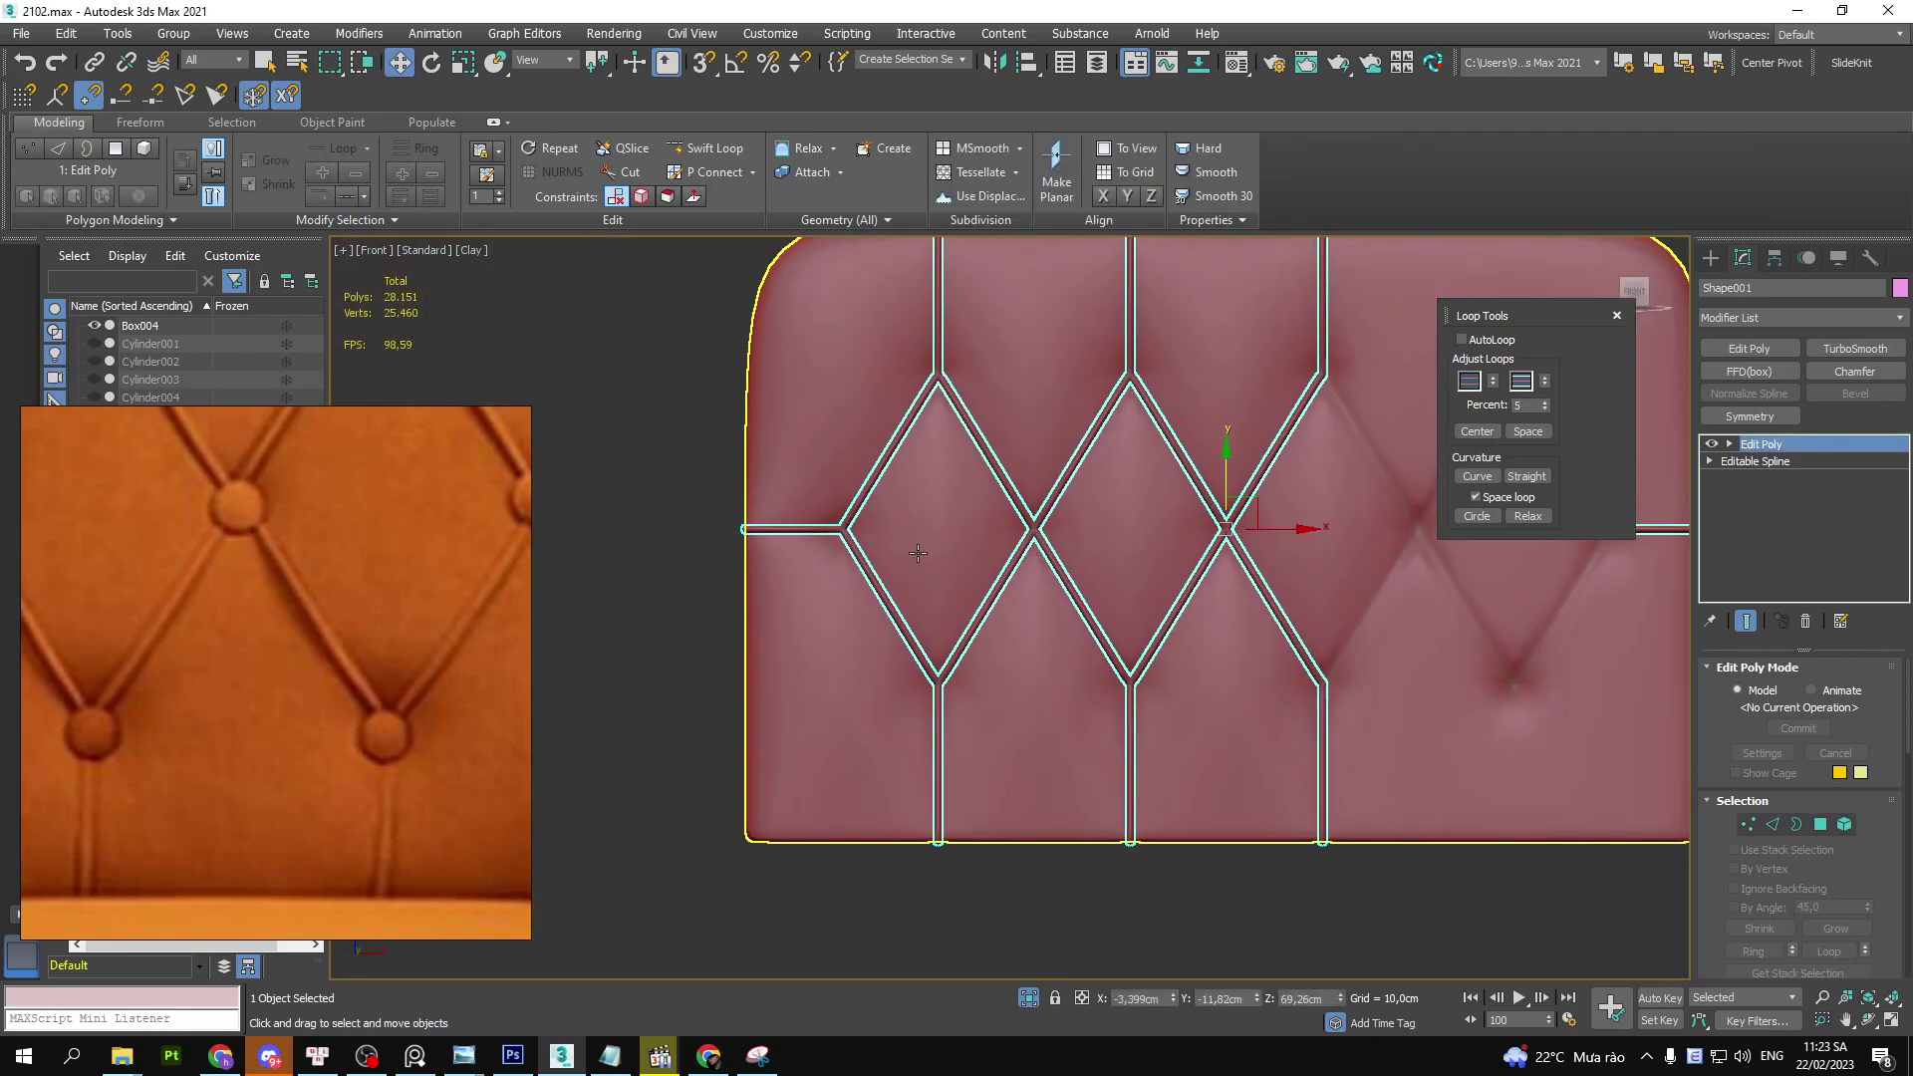
pyautogui.click(1709, 257)
# - Create a sphere snapped to the piping junction on the panel's left side
pyautogui.click(1759, 398)
pyautogui.scroll(5, 862, 510)
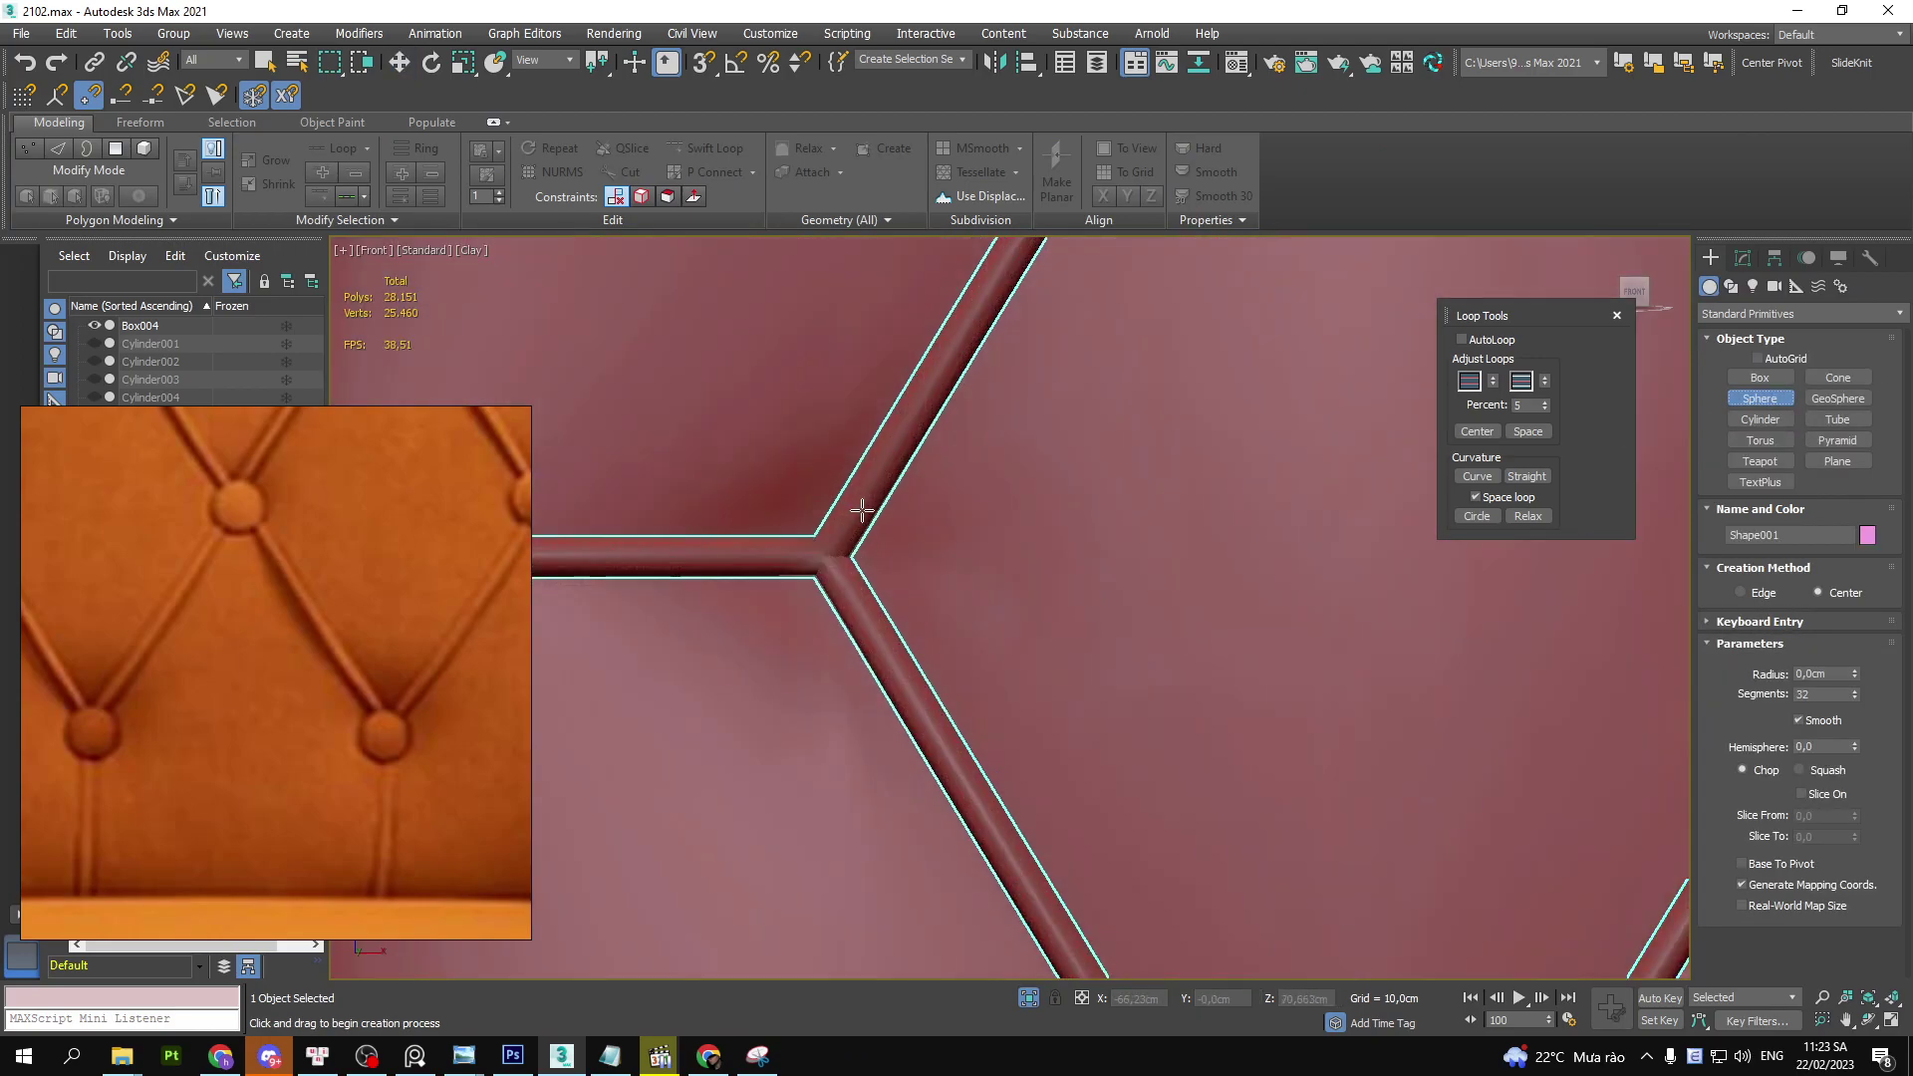
pyautogui.press('F4')
pyautogui.press('s')
pyautogui.moveTo(807, 538); pyautogui.dragTo(837, 556)
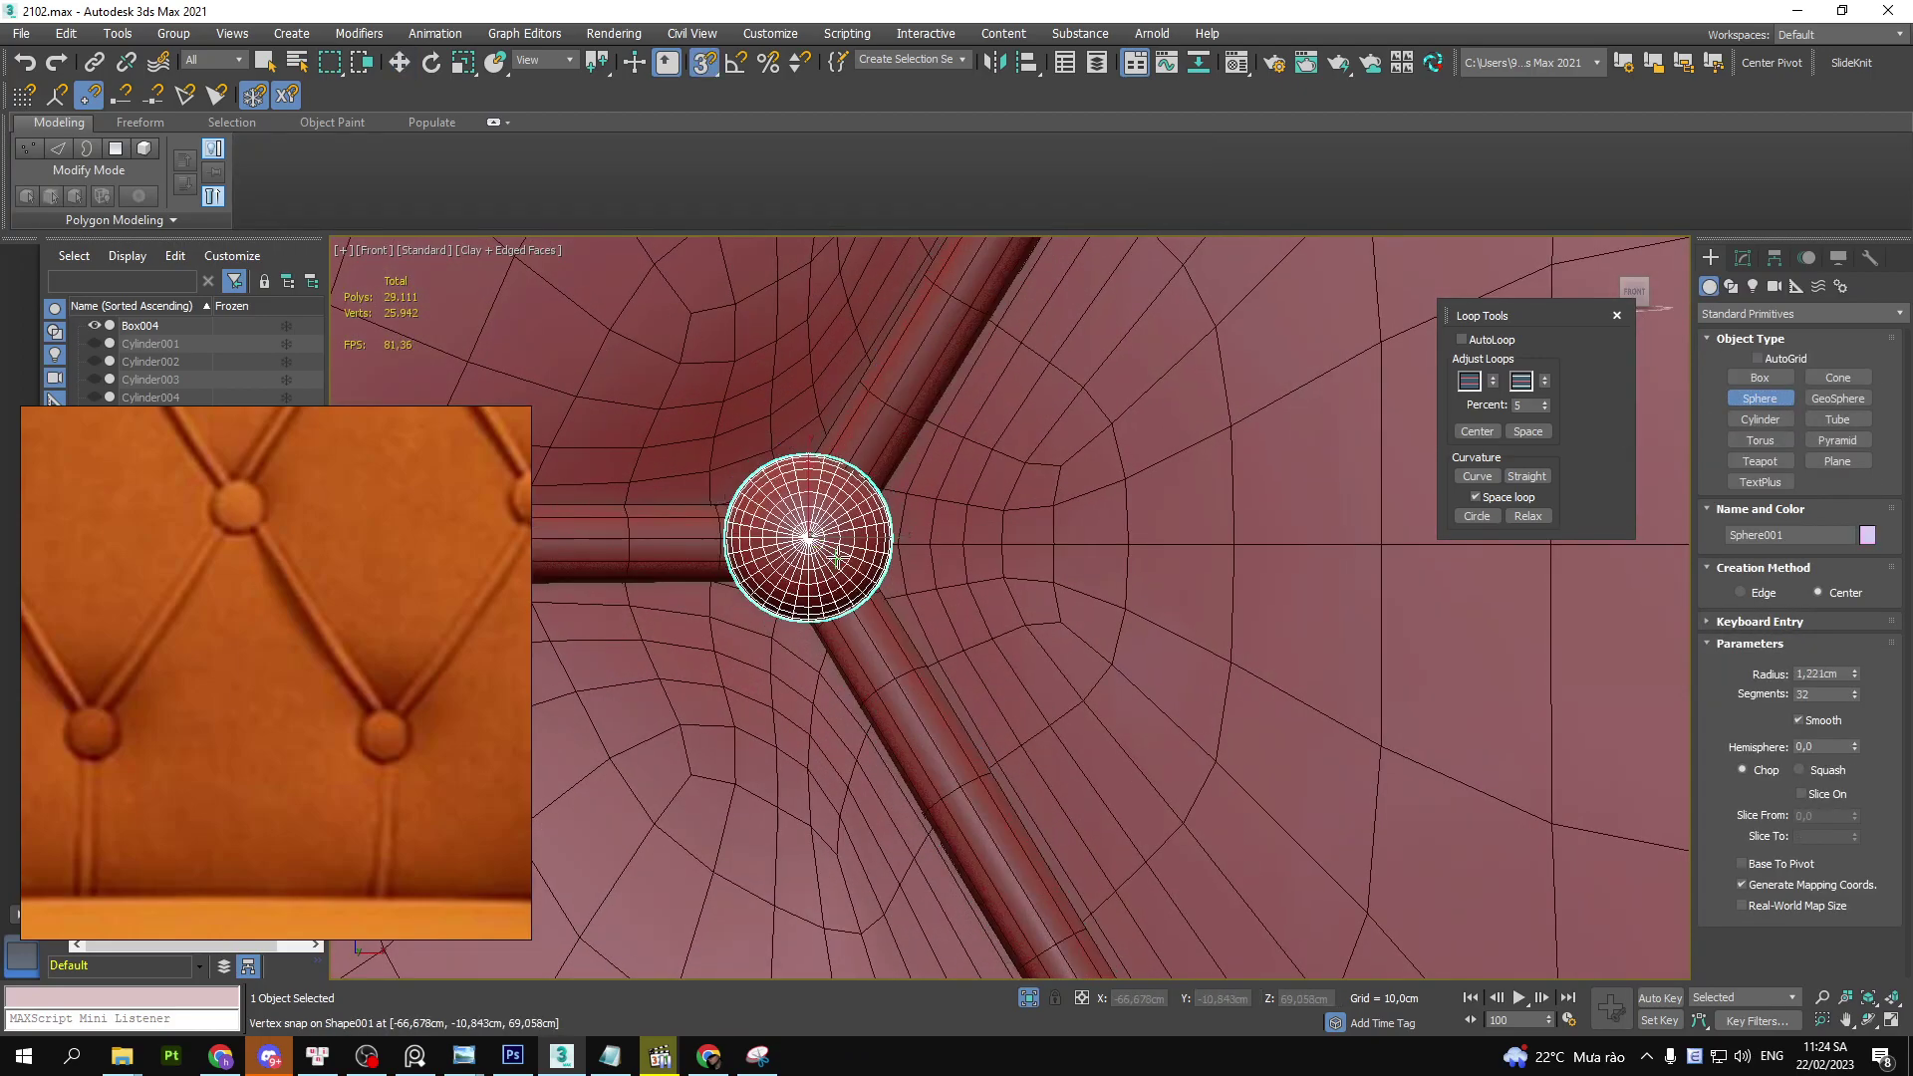
pyautogui.press('s')
pyautogui.scroll(-5, 846, 554)
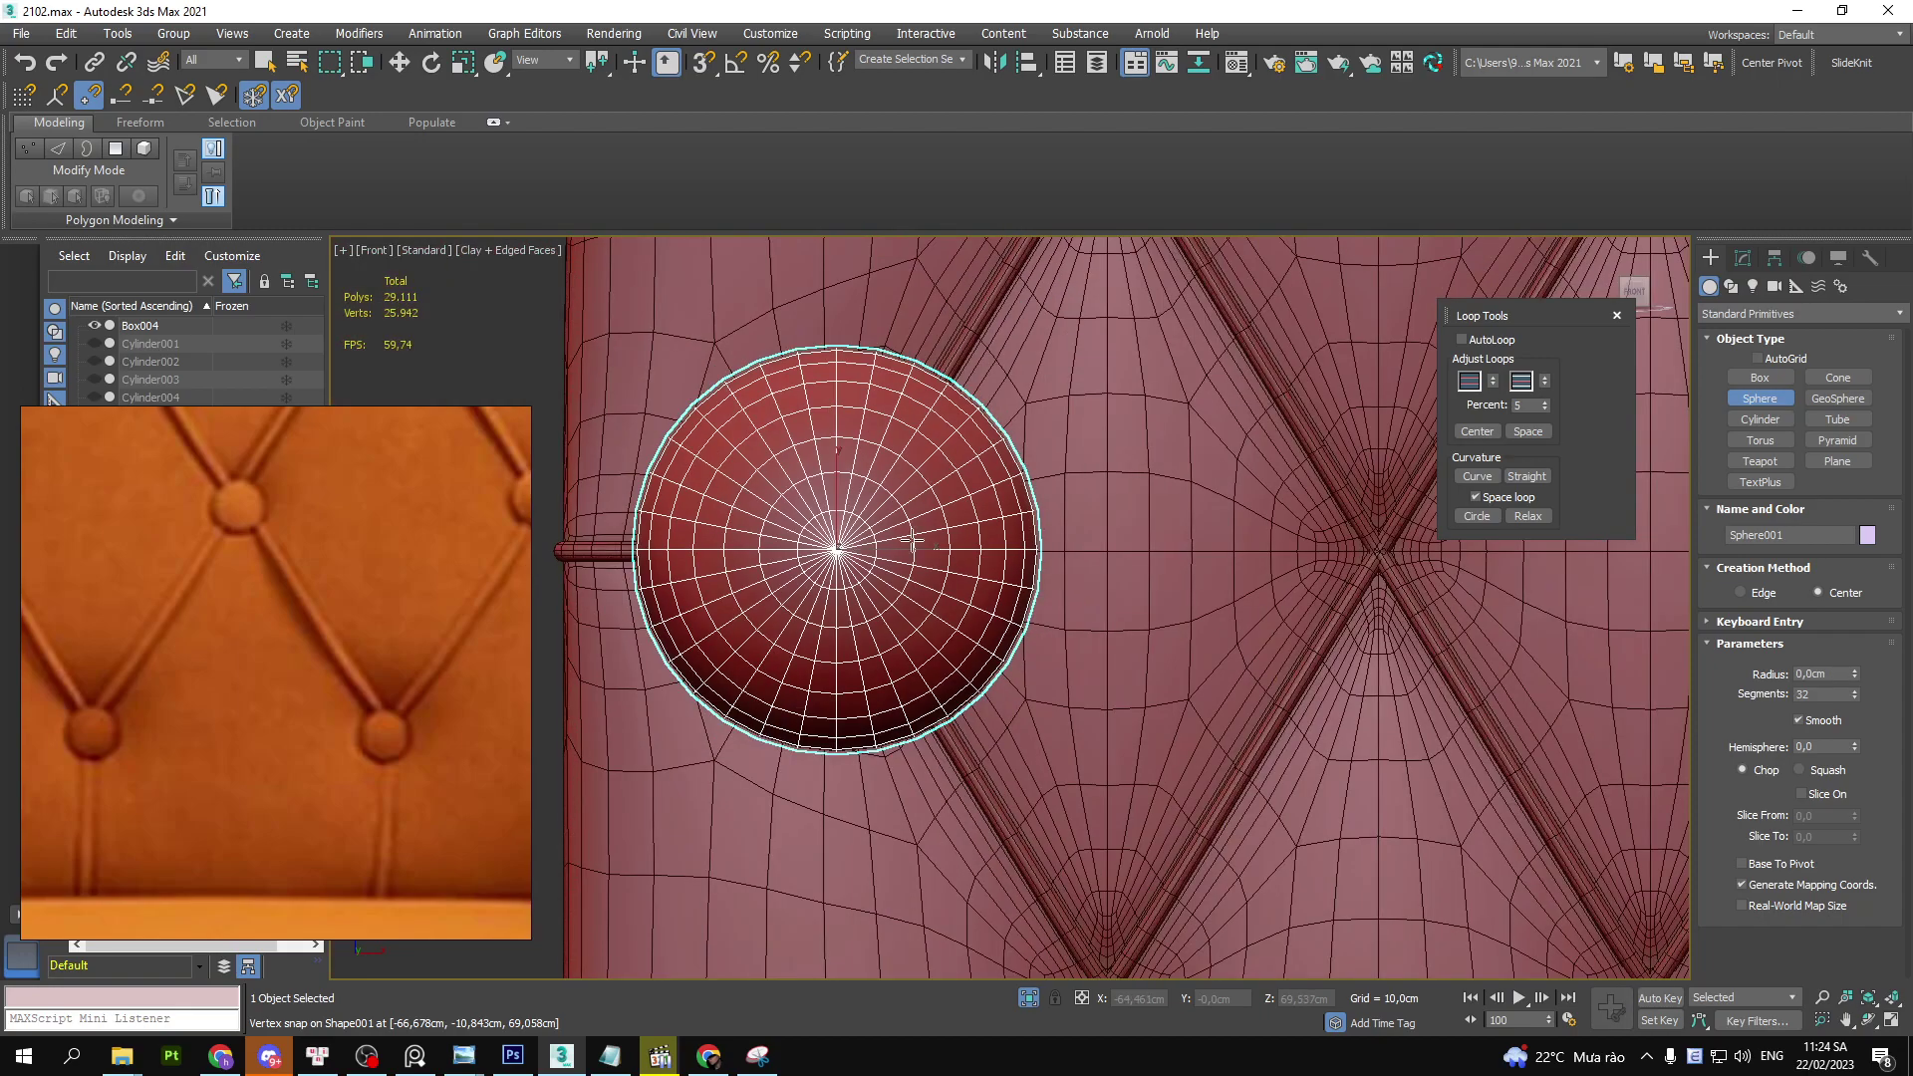
pyautogui.rightClick(913, 539)
pyautogui.rightClick(1000, 526)
pyautogui.click(1156, 538)
# - Set the sphere to 12 segments and a 1.45cm radius
pyautogui.click(1743, 259)
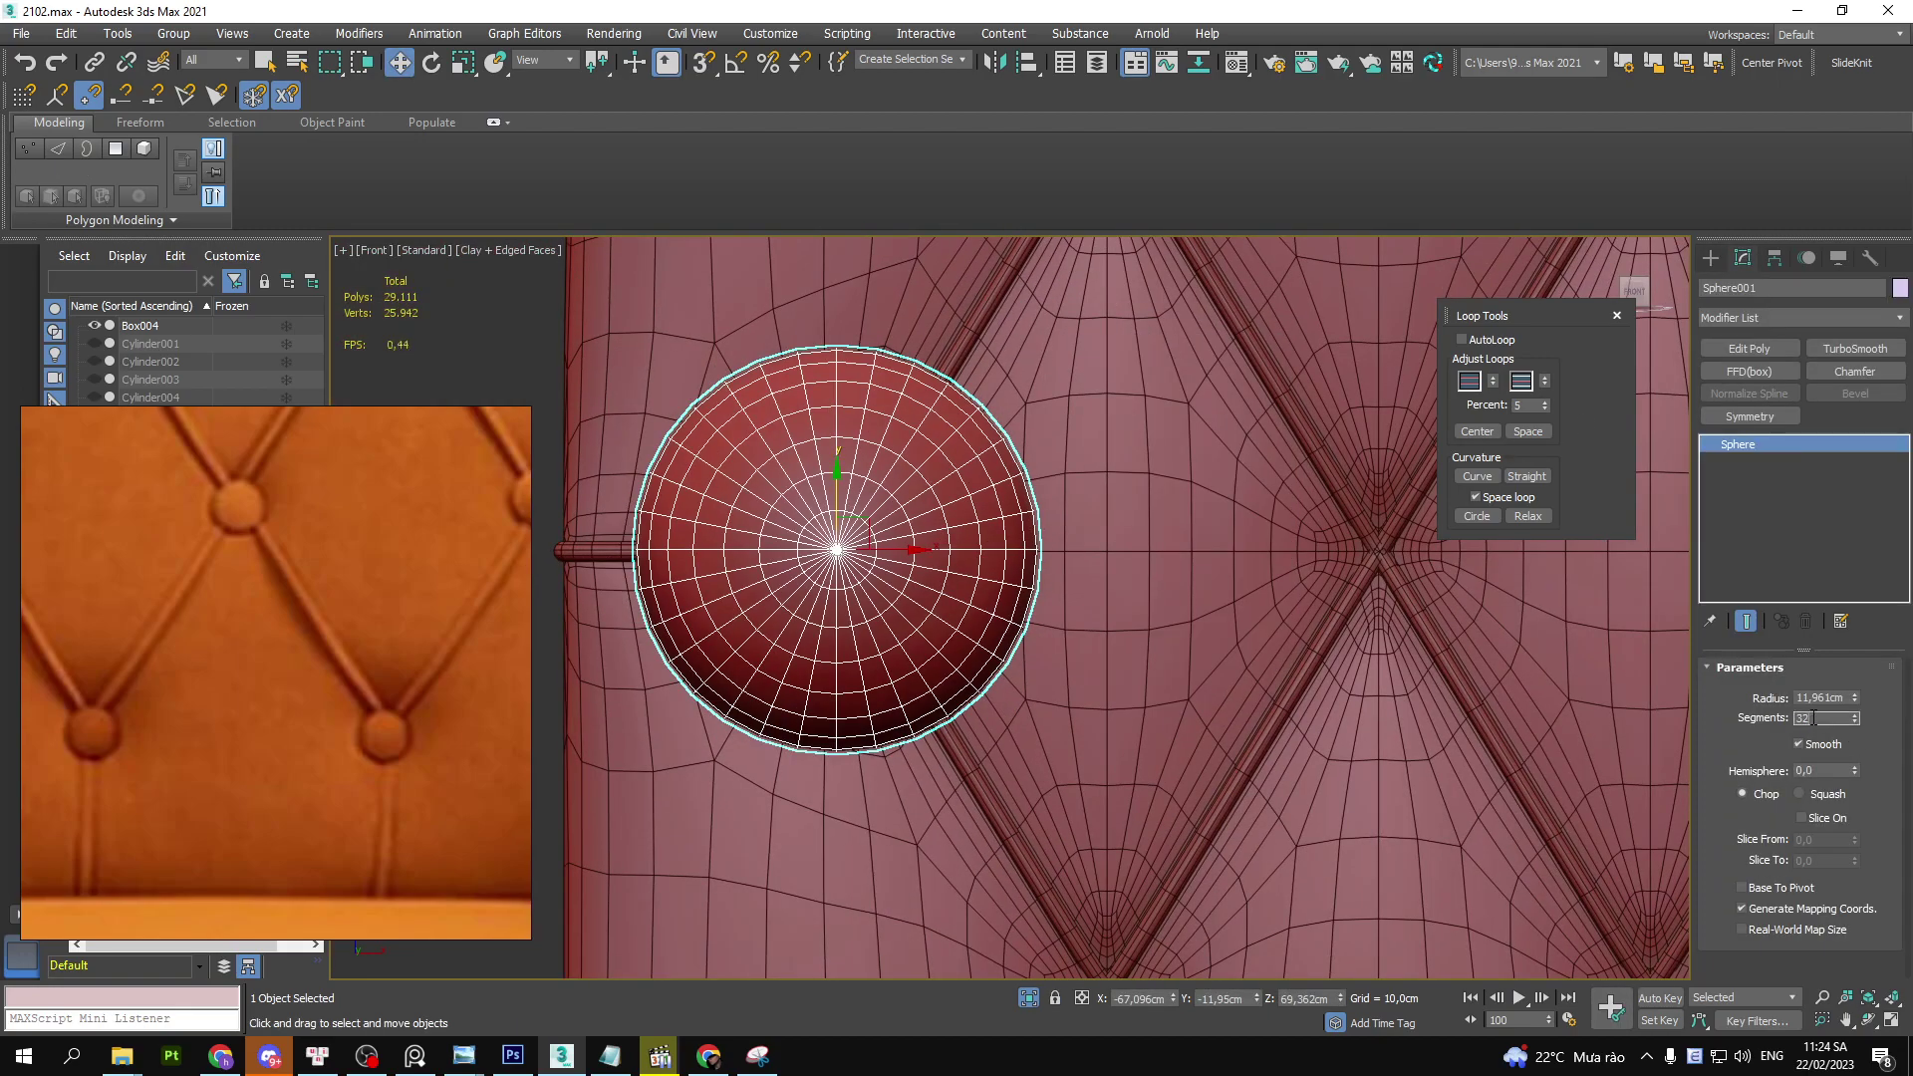
pyautogui.write('12')
pyautogui.press('Return')
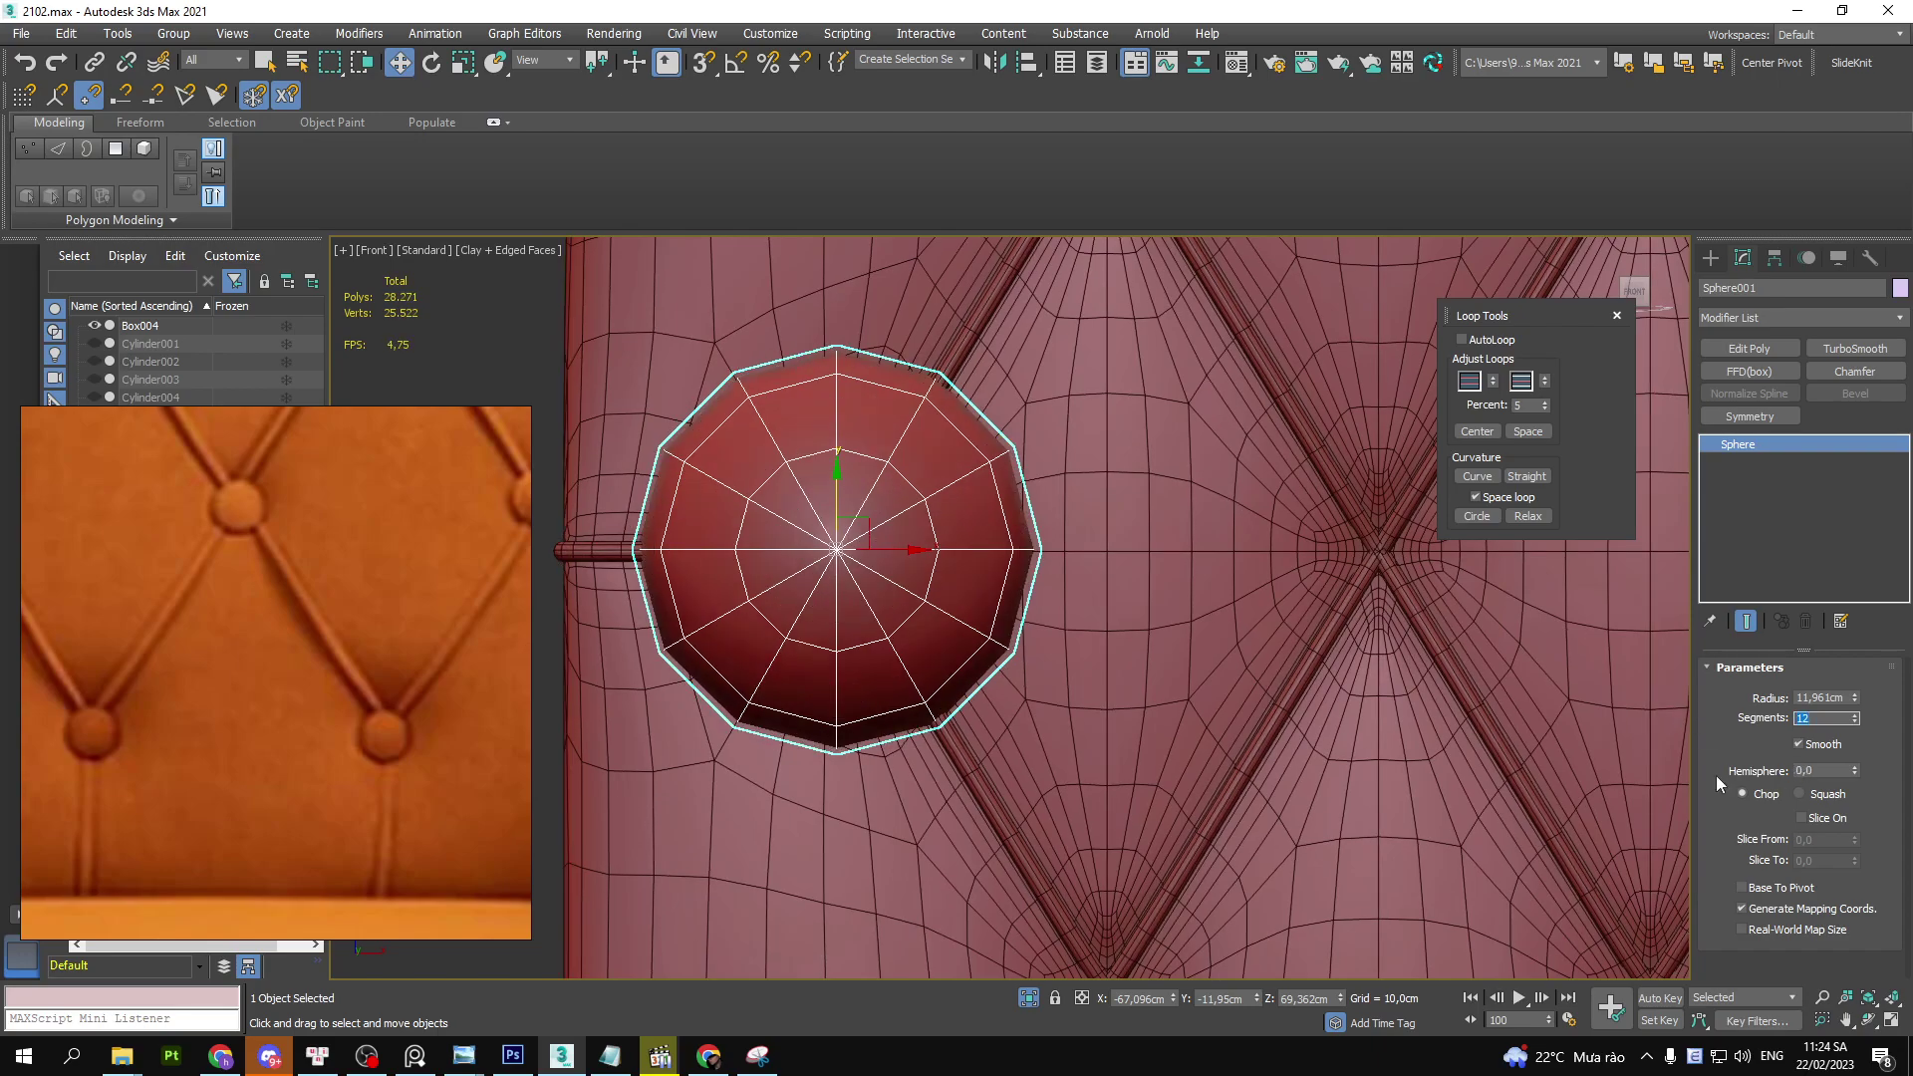
pyautogui.keyDown('alt'); pyautogui.moveTo(1295, 648); pyautogui.dragTo(997, 638, button='middle'); pyautogui.keyUp('alt')
pyautogui.rightClick(1853, 696)
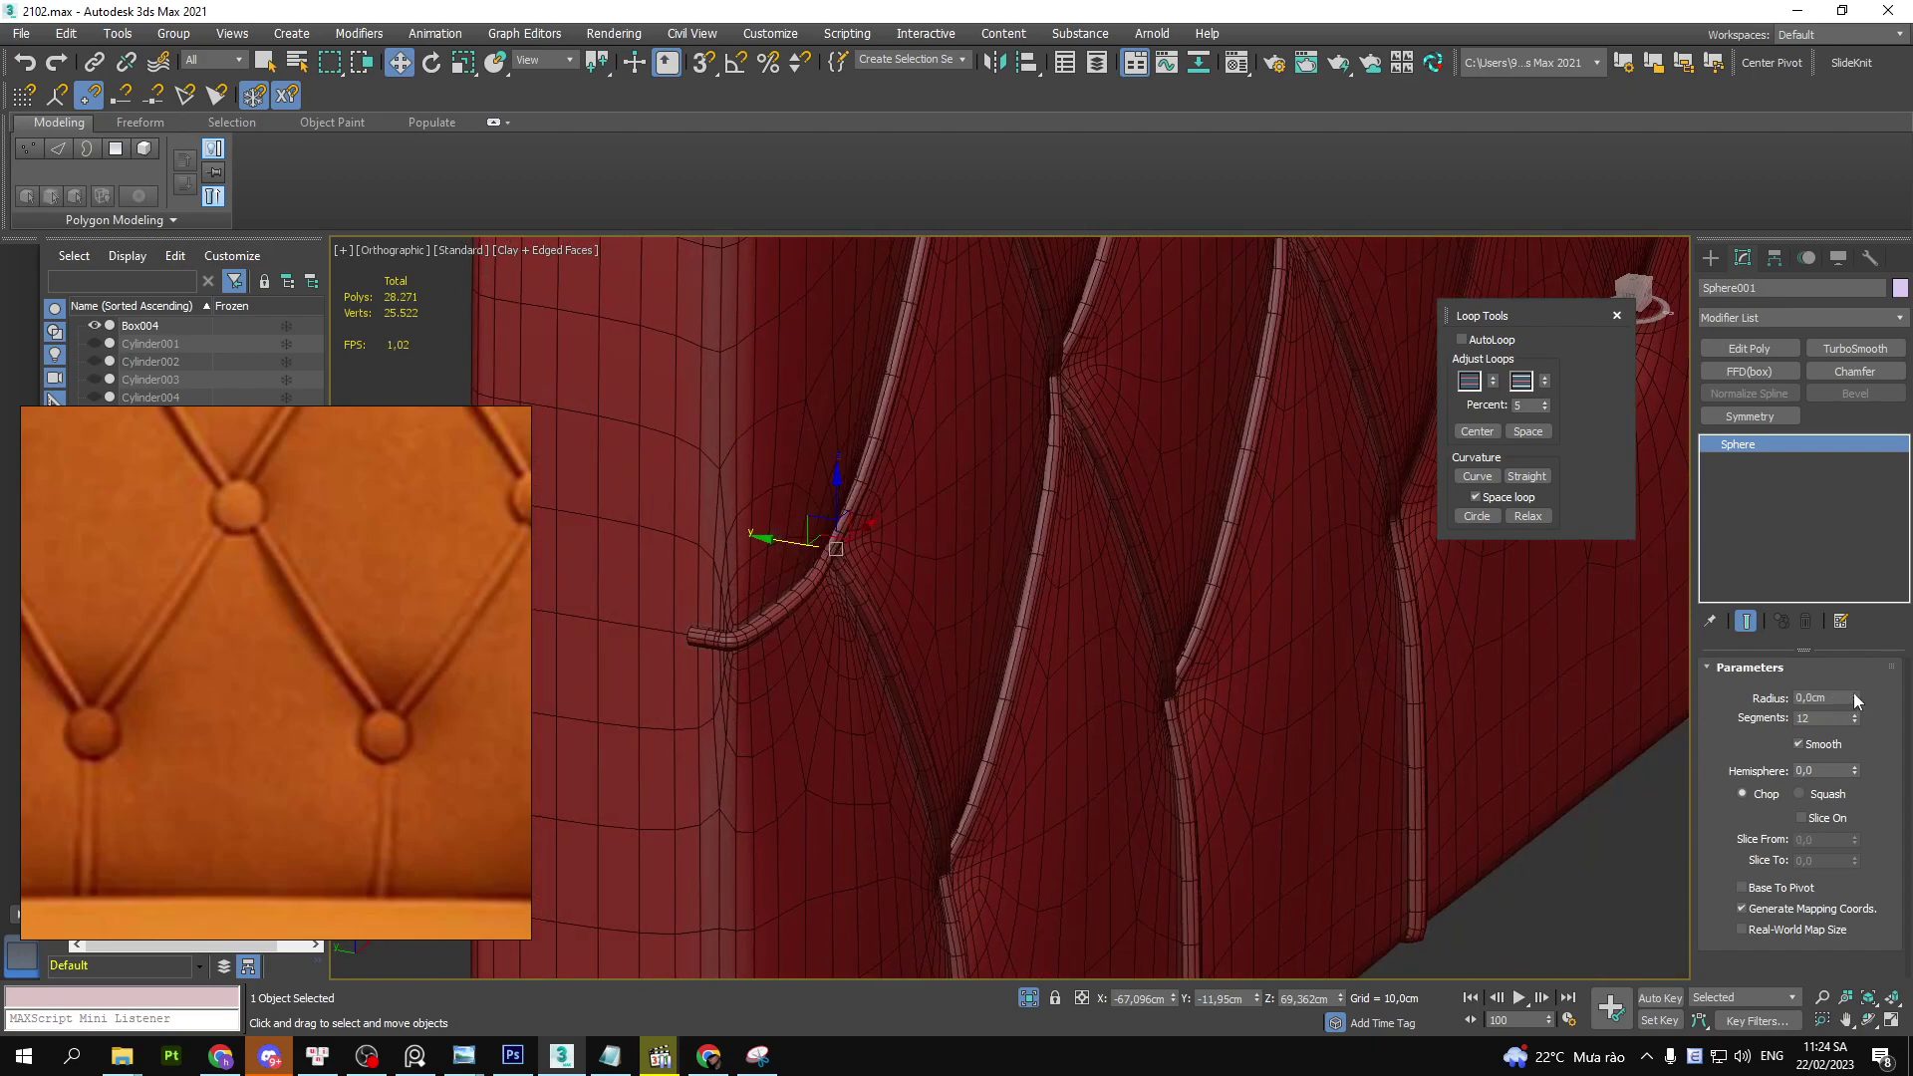
pyautogui.moveTo(1854, 697); pyautogui.dragTo(1849, 550)
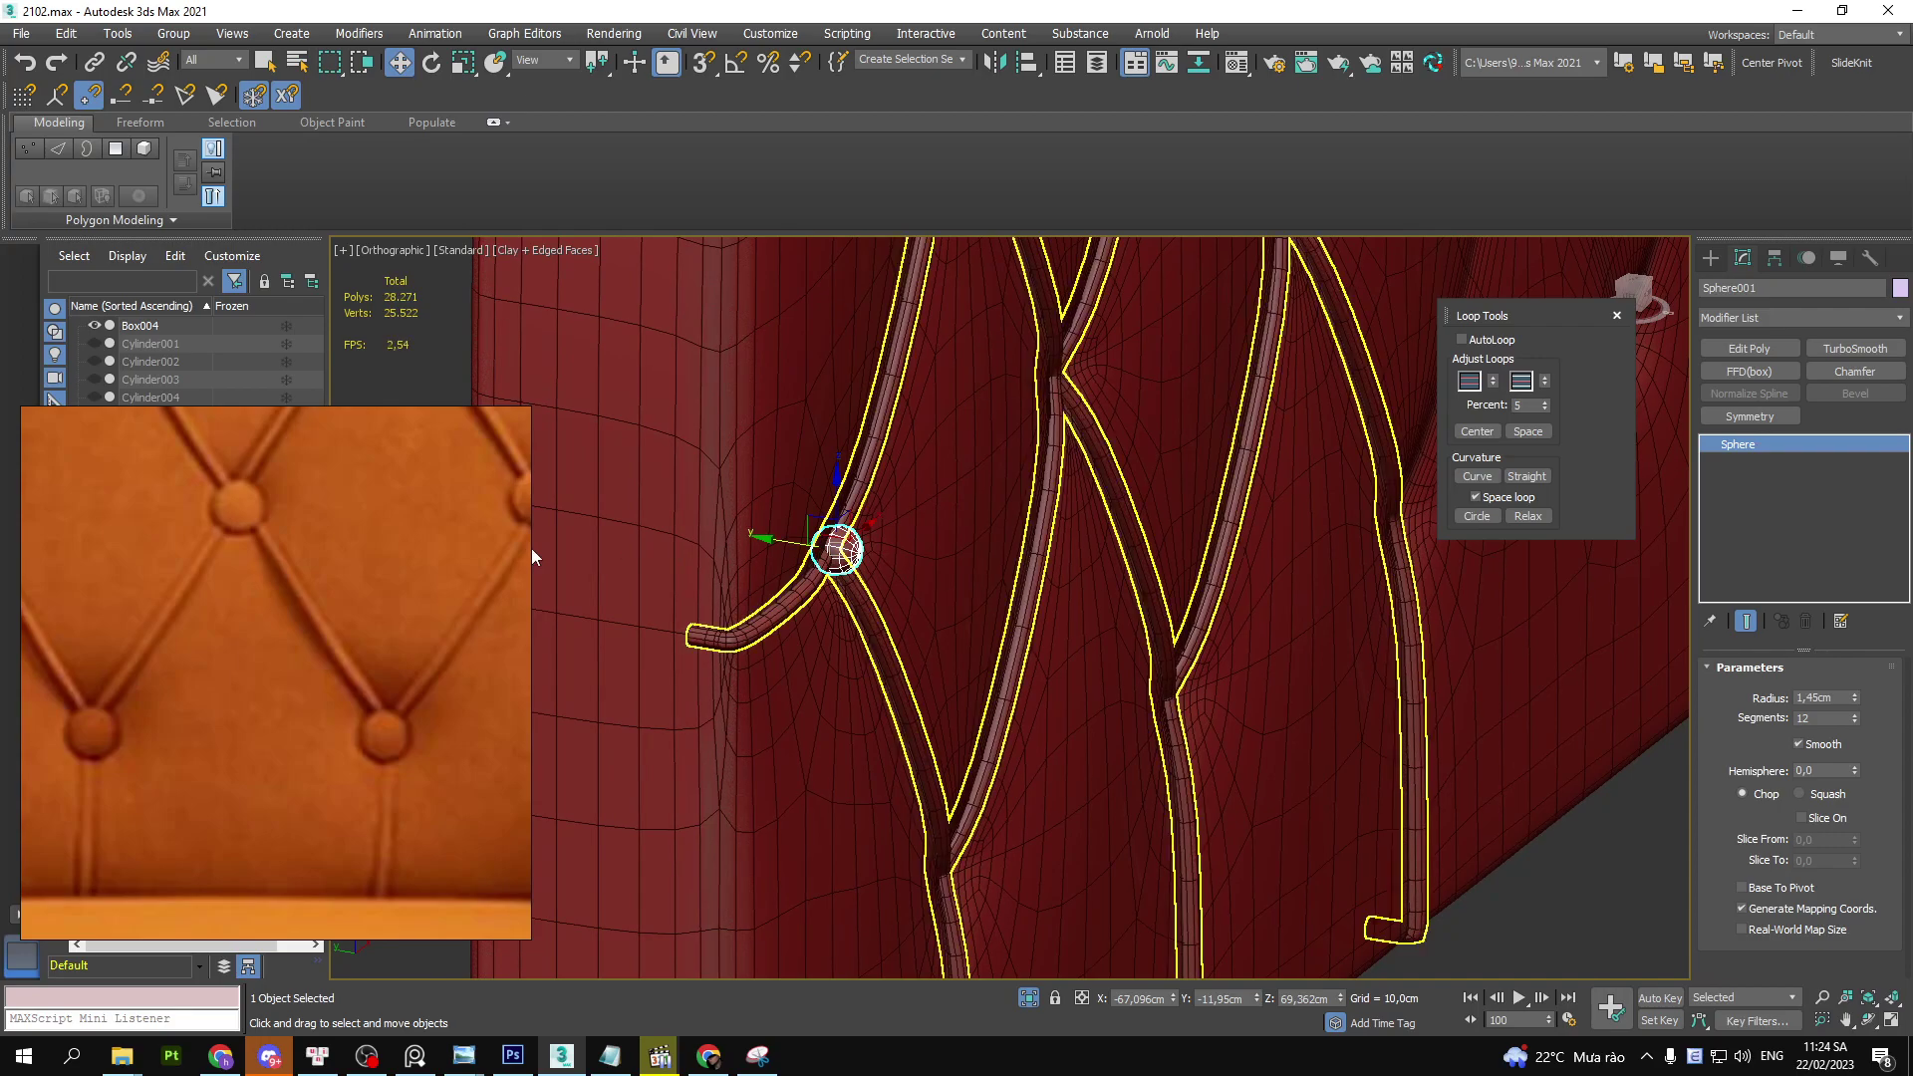
# - Flatten the sphere button to about 49% in Y and review it in Front view
pyautogui.moveTo(1492, 565)
pyautogui.keyDown('alt'); pyautogui.mouseDown(button='middle')
pyautogui.moveTo(978, 583)
pyautogui.moveTo(1195, 578)
pyautogui.mouseUp(button='middle'); pyautogui.keyUp('alt')
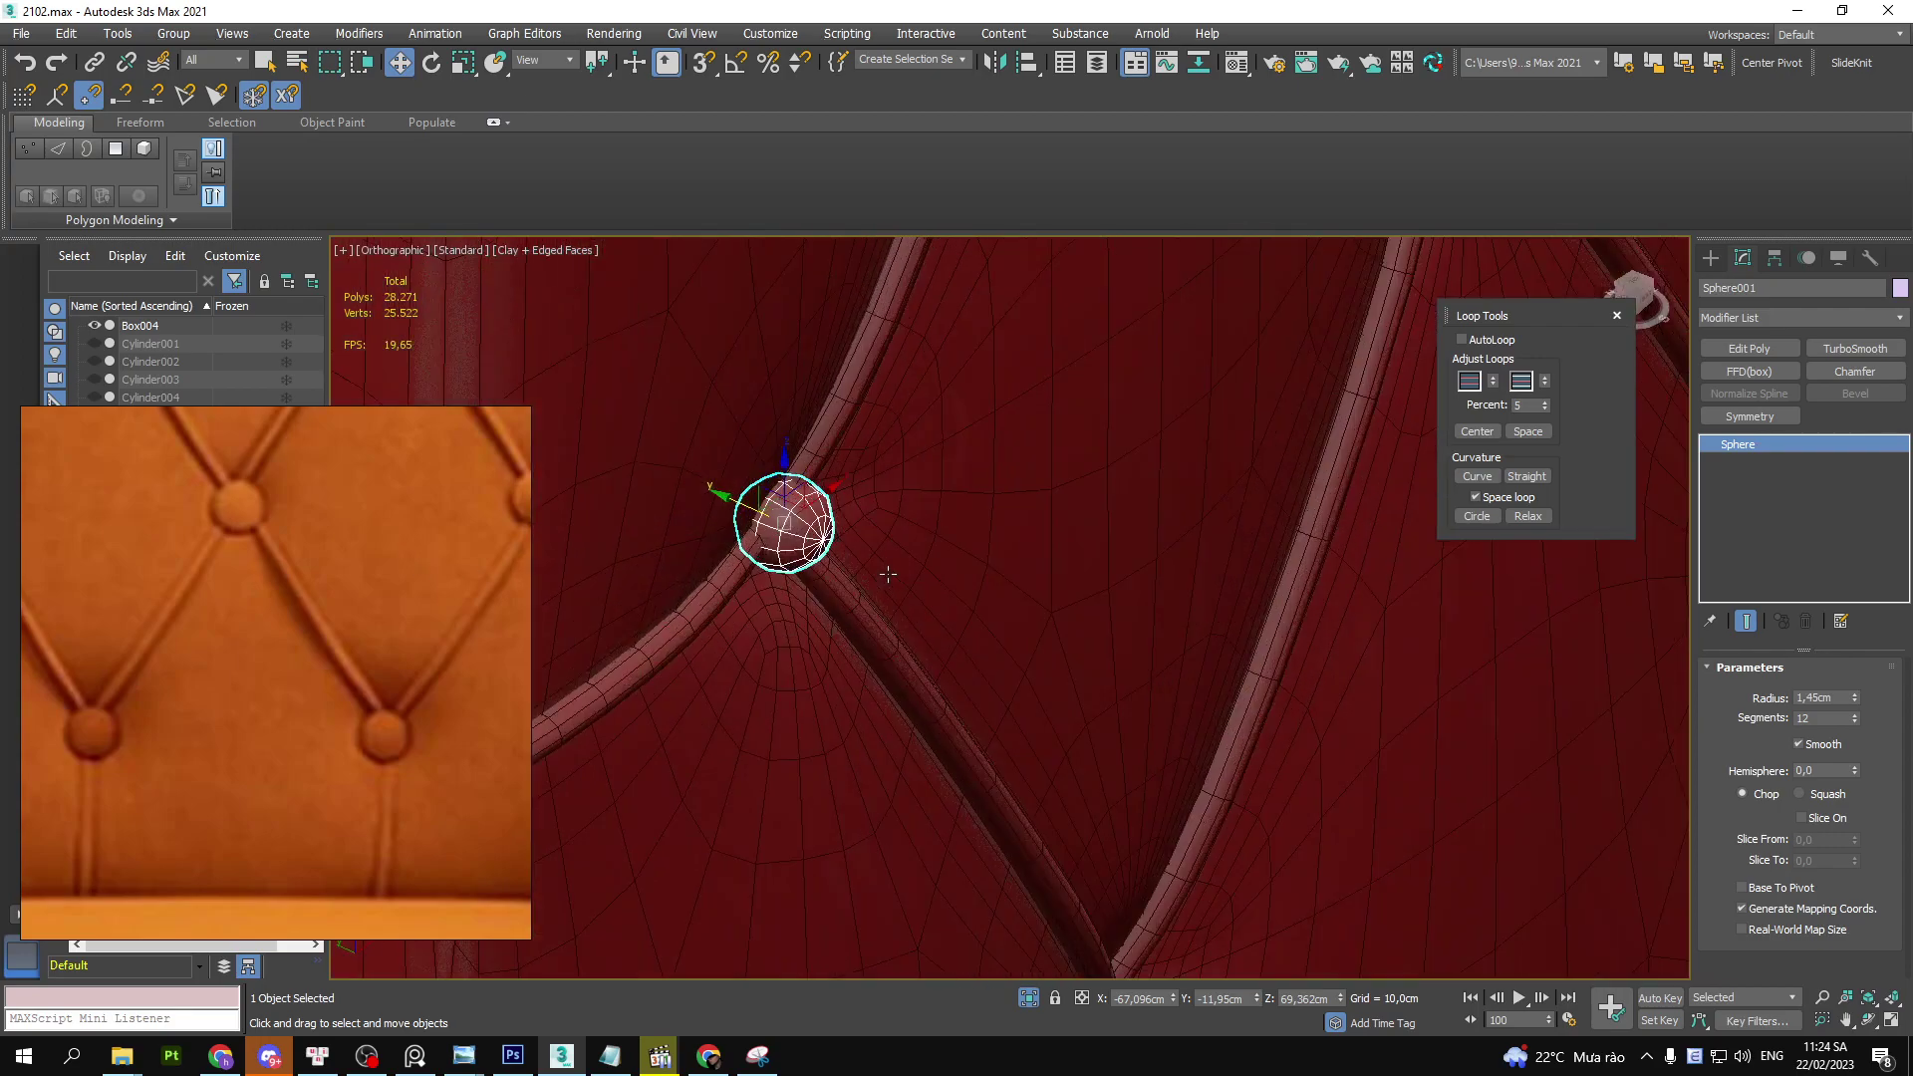
pyautogui.press('r')
pyautogui.moveTo(797, 523); pyautogui.dragTo(787, 558)
pyautogui.press('w')
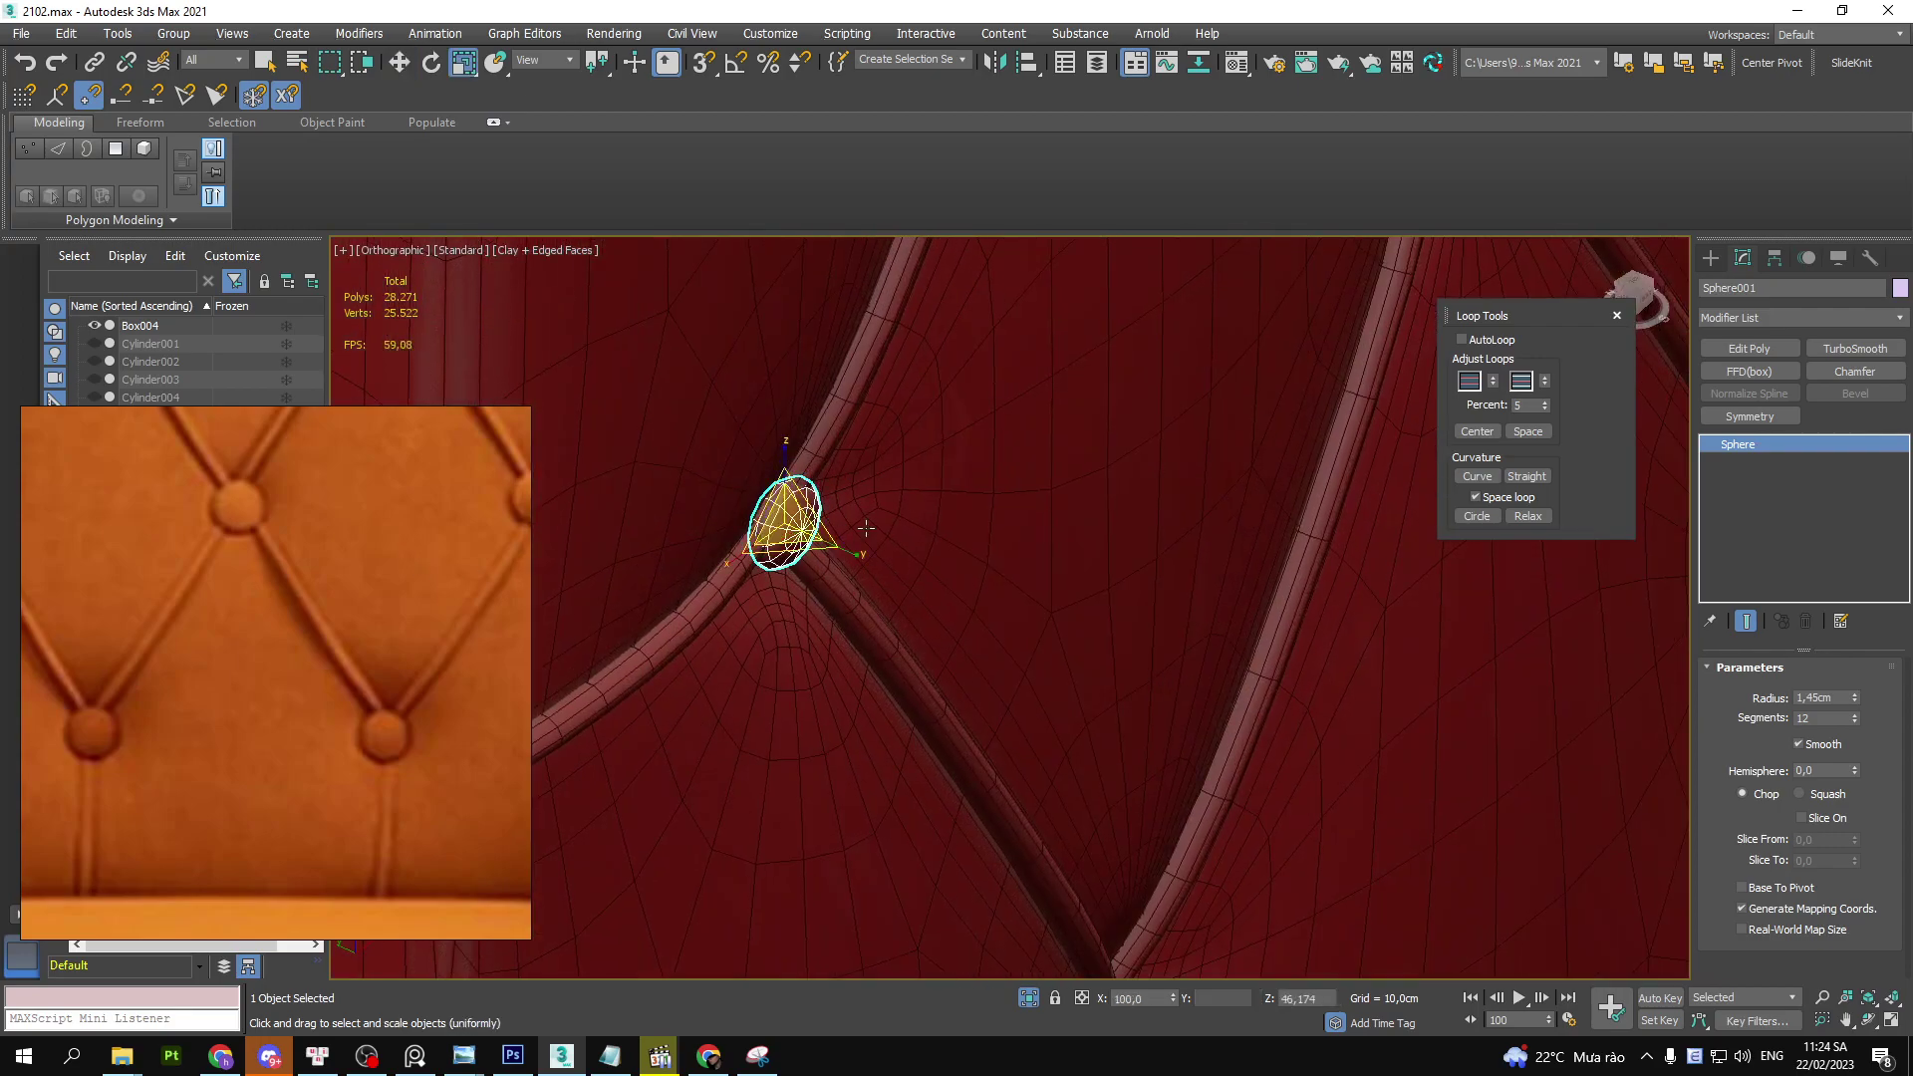
pyautogui.press('f')
pyautogui.press('z')
pyautogui.scroll(-3, 1058, 558)
pyautogui.scroll(-2, 1058, 558)
pyautogui.scroll(-5, 1058, 558)
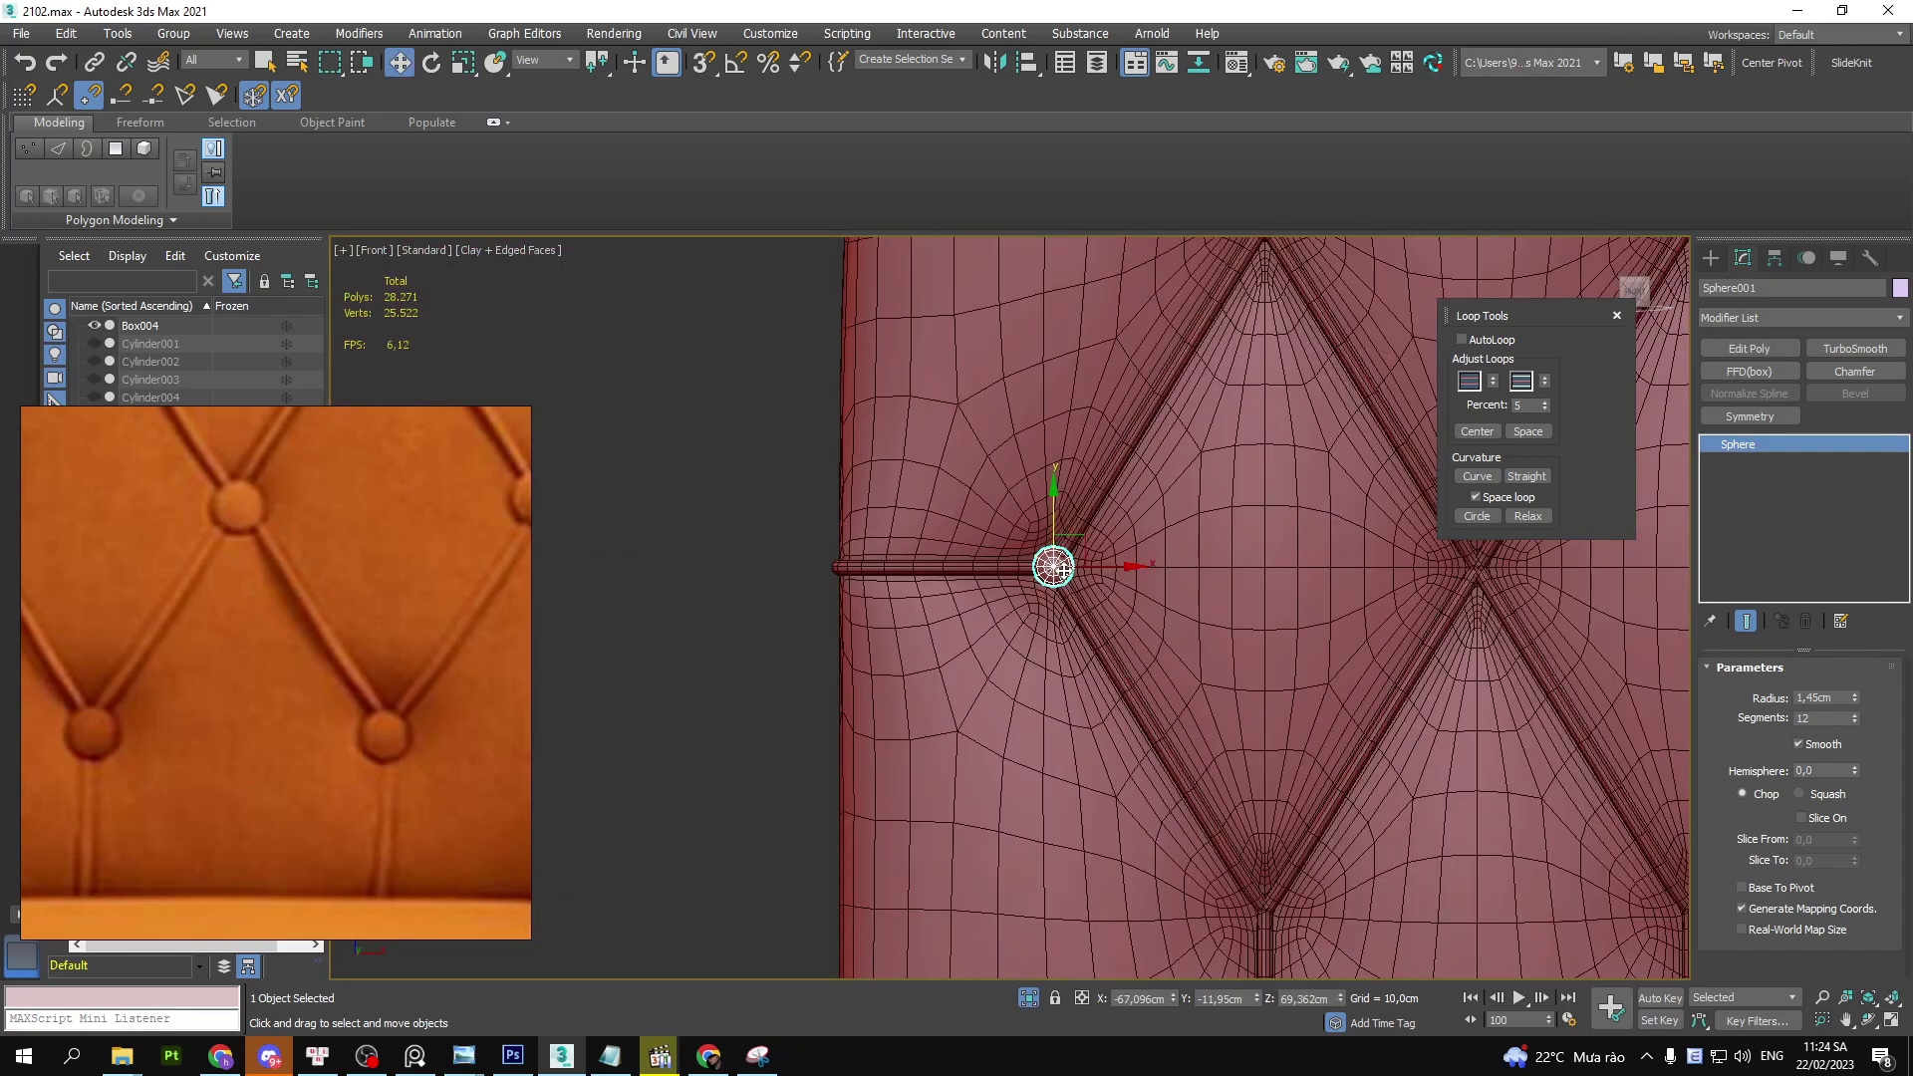
pyautogui.click(690, 596)
pyautogui.press('F4')
pyautogui.moveTo(658, 613)
pyautogui.mouseDown(button='middle')
pyautogui.moveTo(766, 602)
pyautogui.moveTo(719, 607)
pyautogui.mouseUp(button='middle')
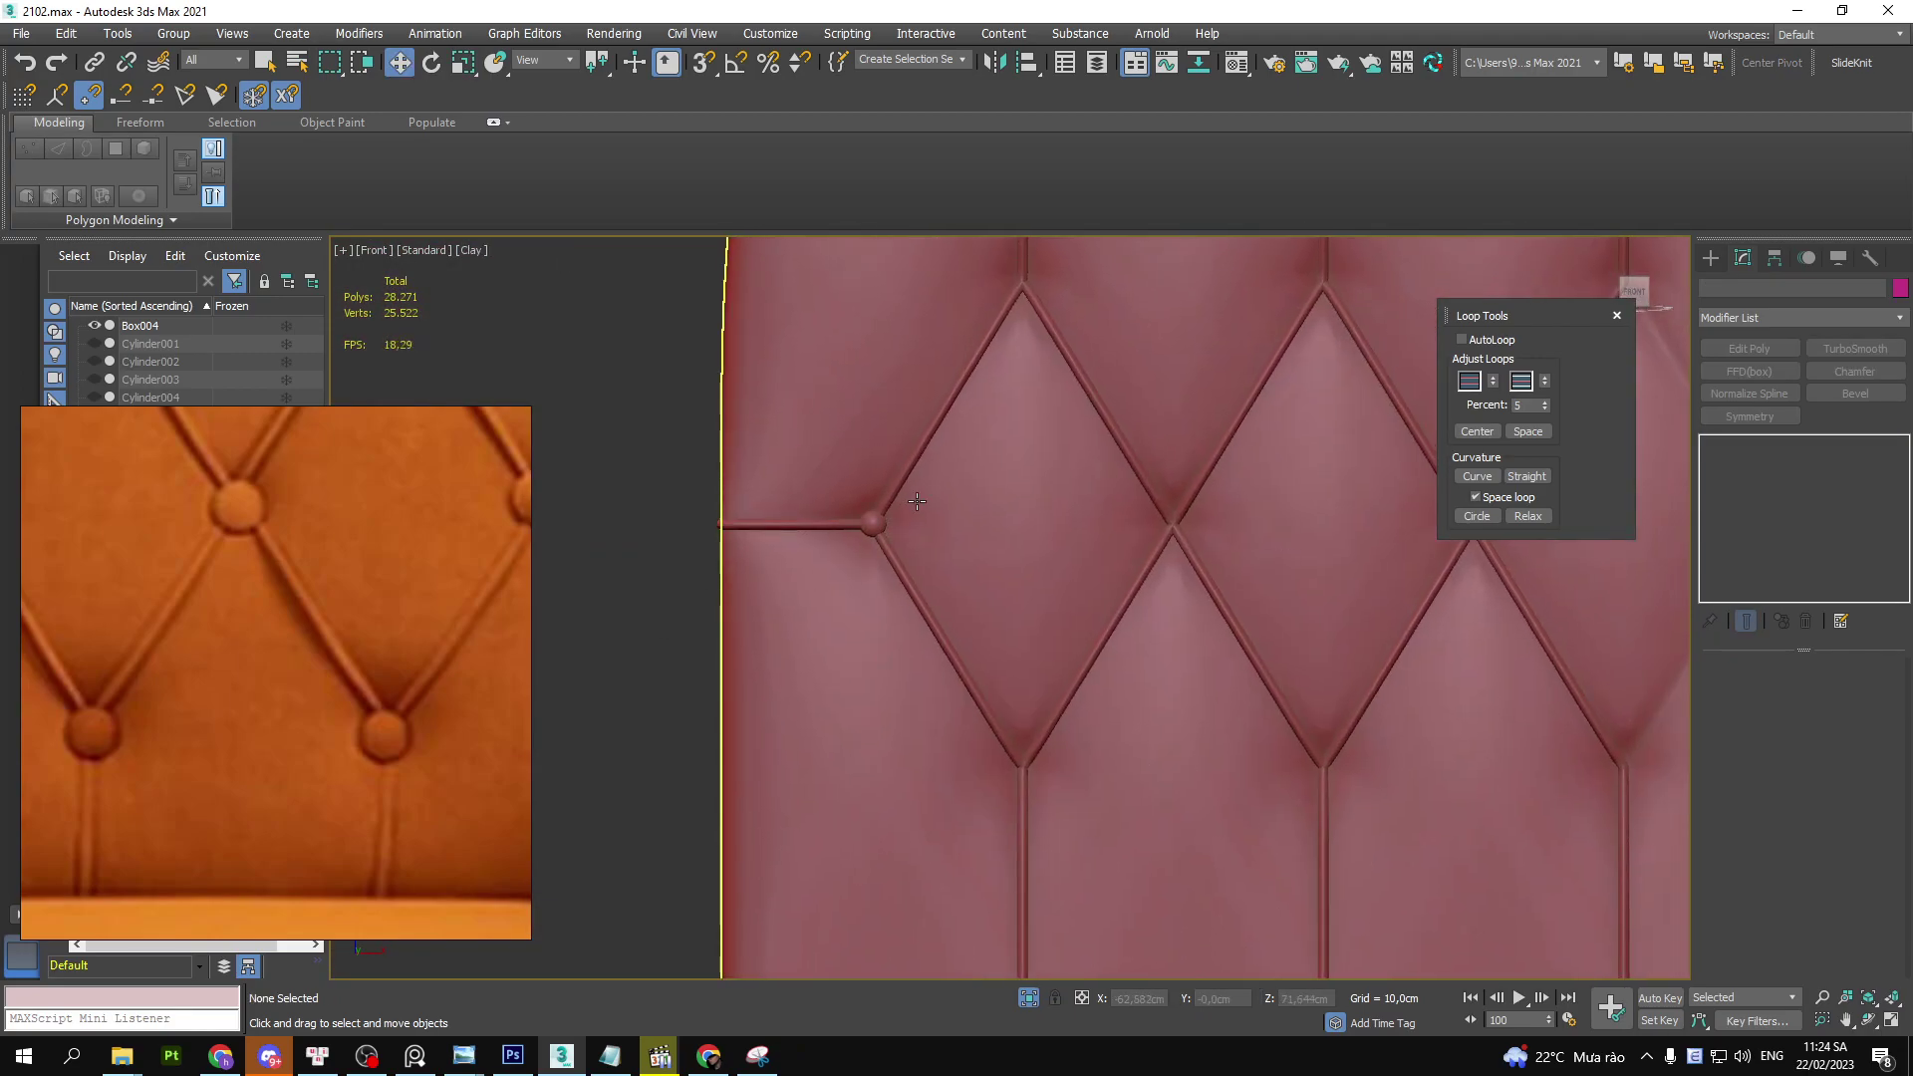
# - Make two instanced copies of the button along the next junctions of the row
pyautogui.click(867, 521)
pyautogui.moveTo(971, 498); pyautogui.dragTo(793, 508, button='middle')
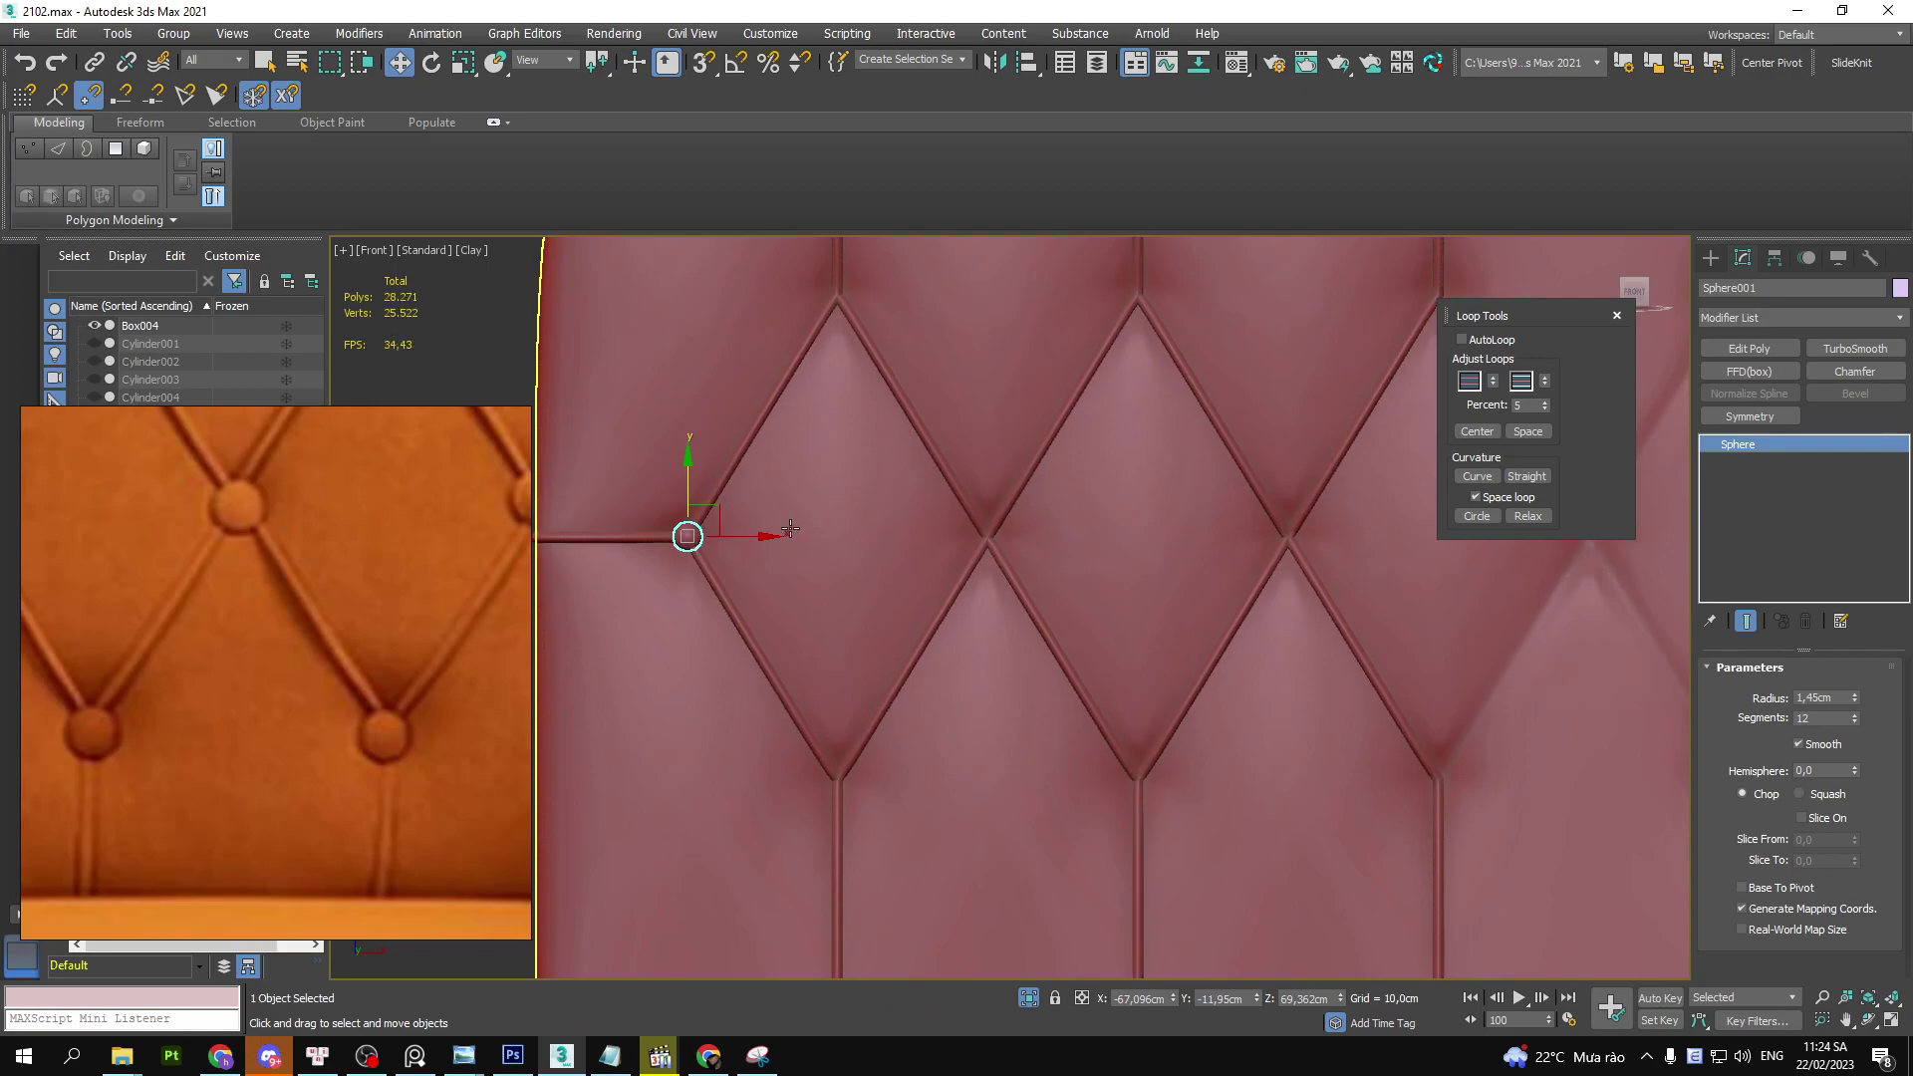
pyautogui.keyDown('shift'); pyautogui.moveTo(761, 538); pyautogui.dragTo(1065, 540); pyautogui.keyUp('shift')
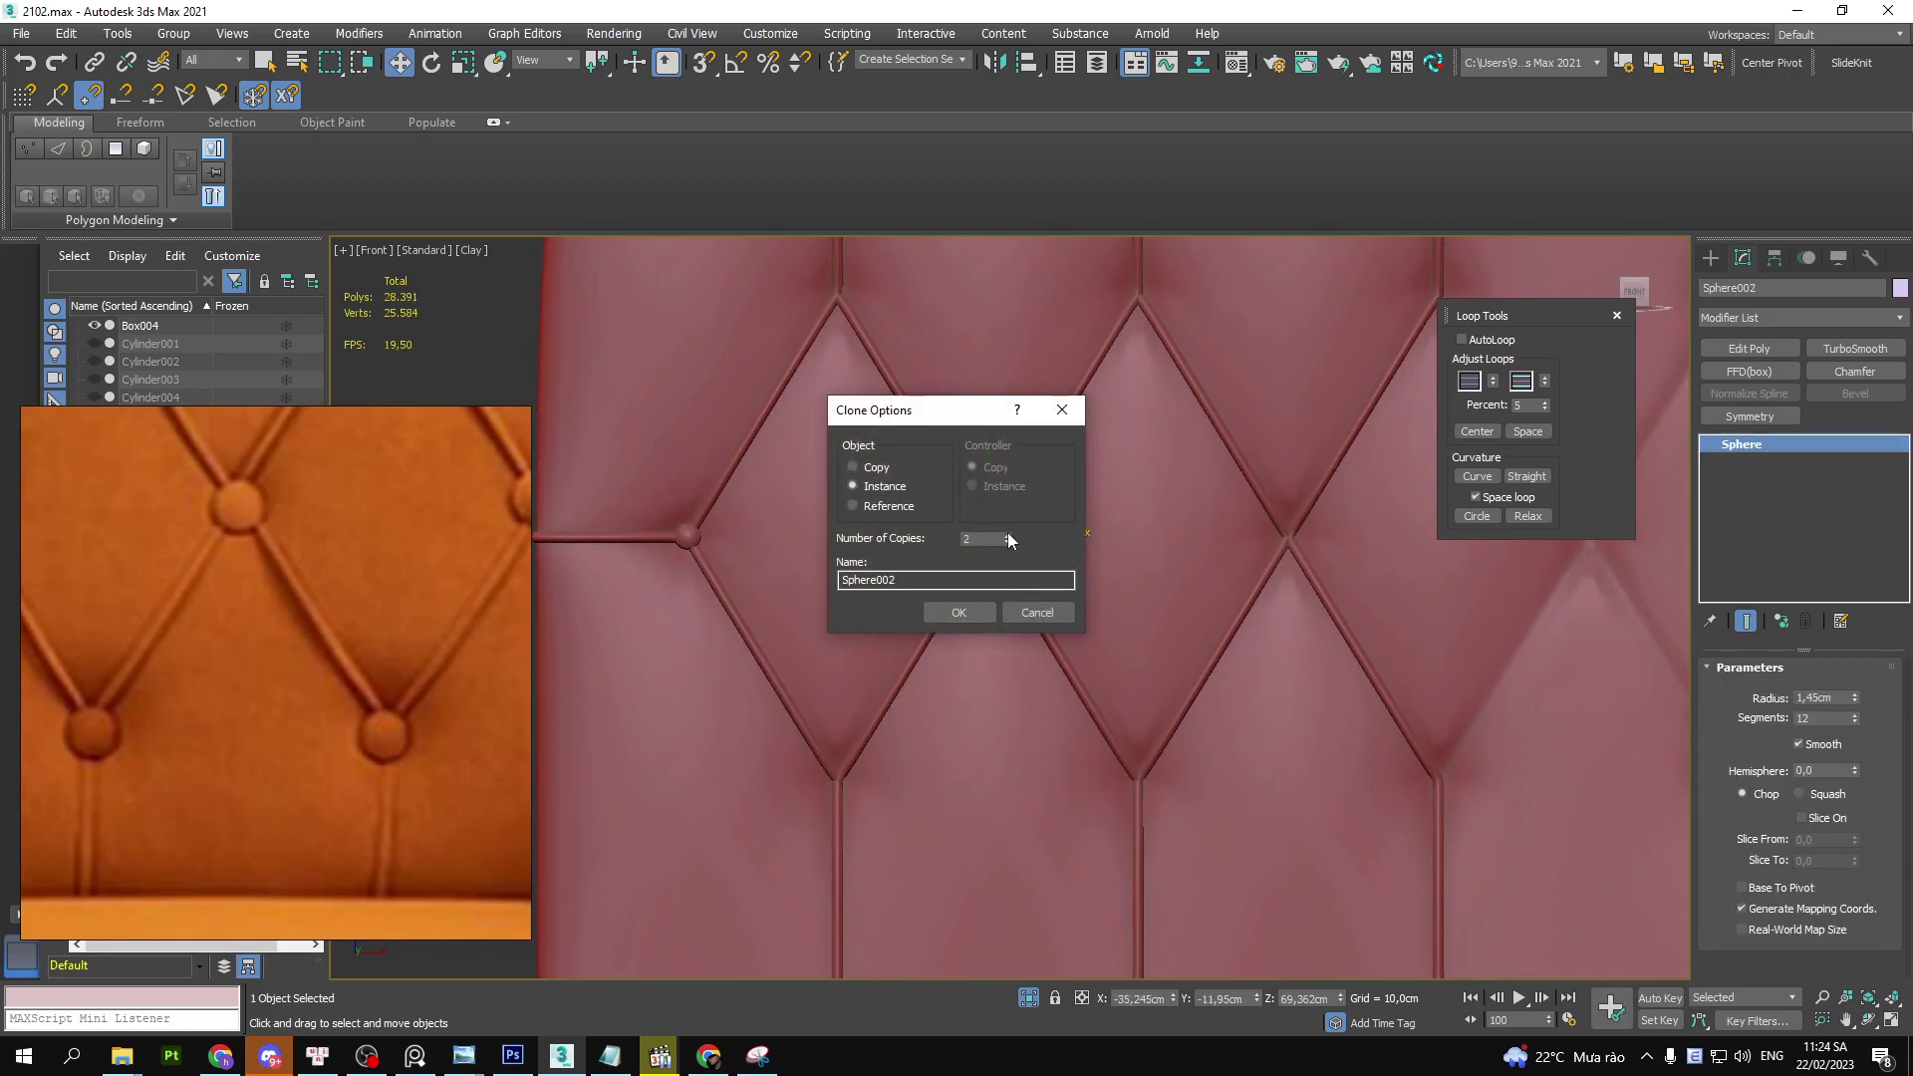
pyautogui.click(958, 612)
pyautogui.scroll(-3, 1018, 579)
pyautogui.scroll(-3, 1018, 579)
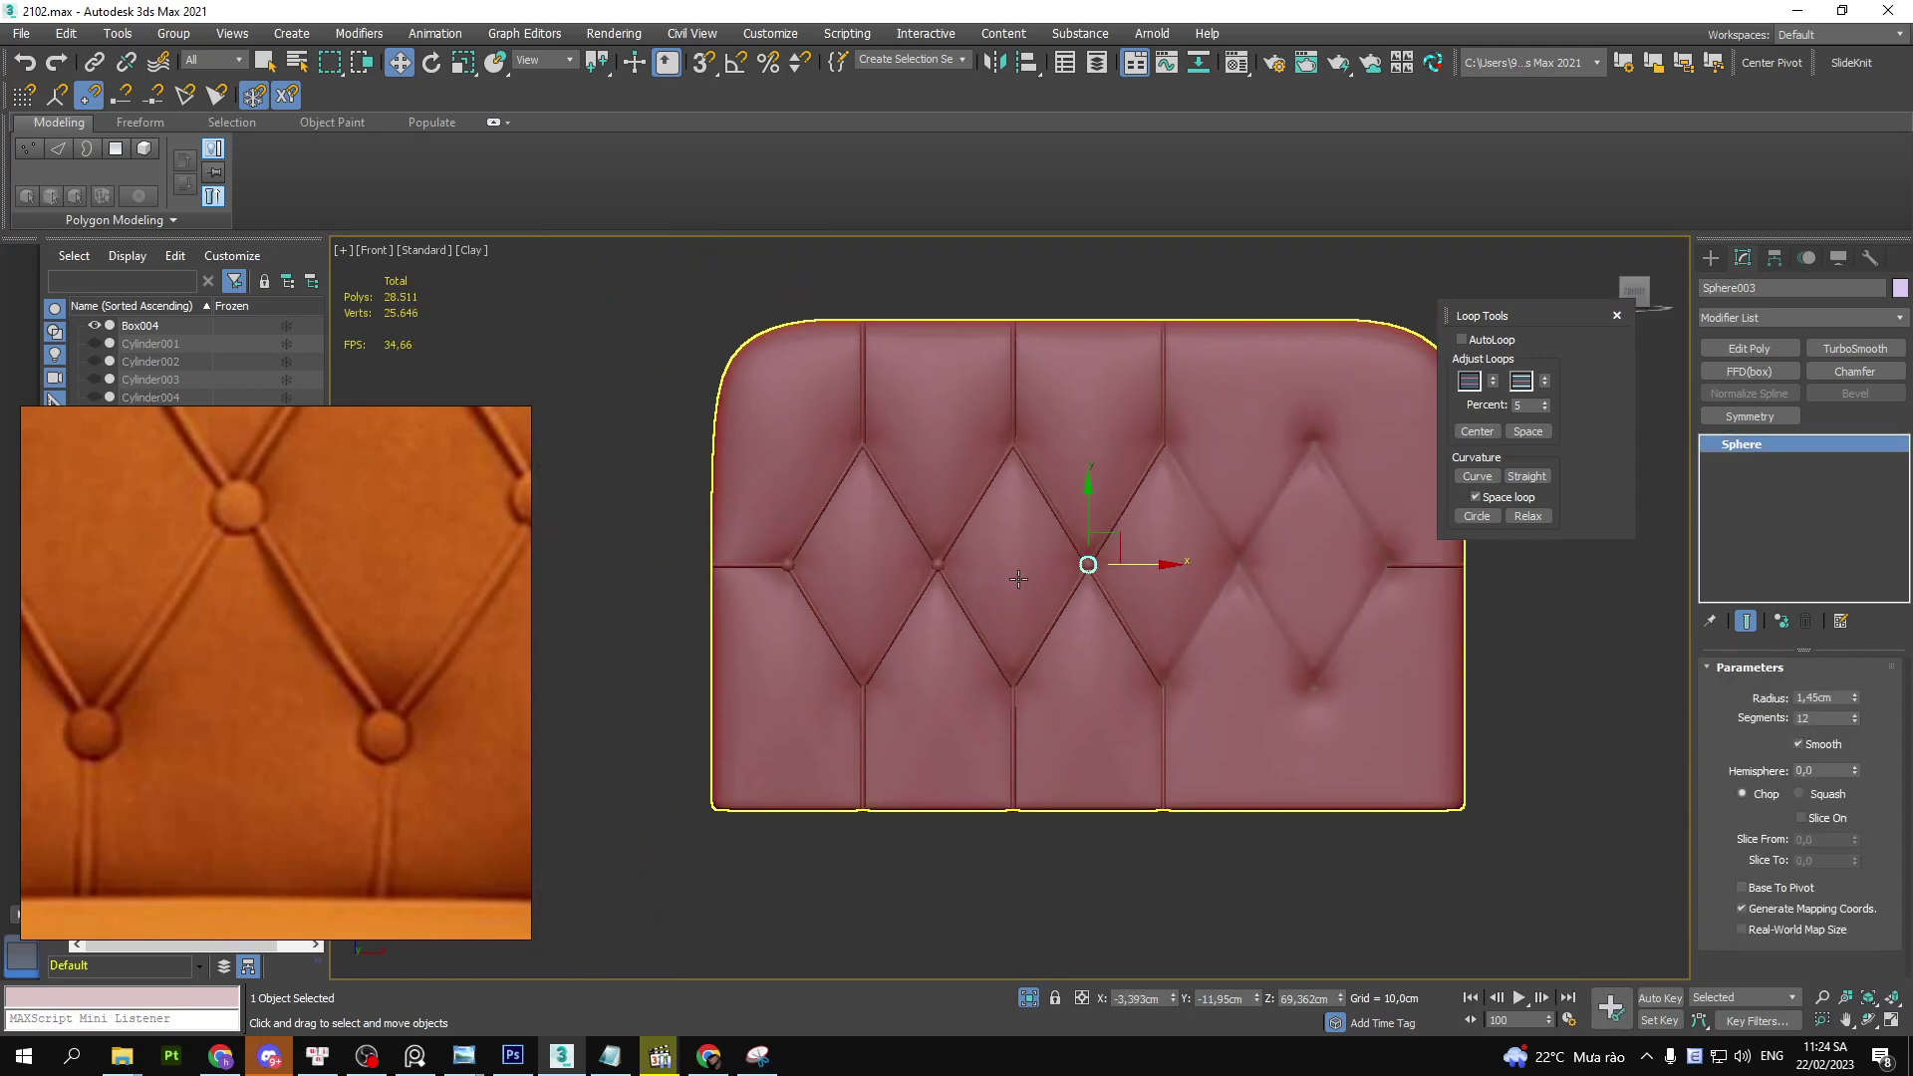
pyautogui.scroll(2, 928, 564)
# - Try selecting the row's buttons, cancelling an accidental cushion copy and a button copy
pyautogui.keyDown('ctrl'); pyautogui.click(937, 563); pyautogui.keyUp('ctrl')
pyautogui.keyDown('ctrl'); pyautogui.click(725, 564); pyautogui.keyUp('ctrl')
pyautogui.scroll(3, 937, 678)
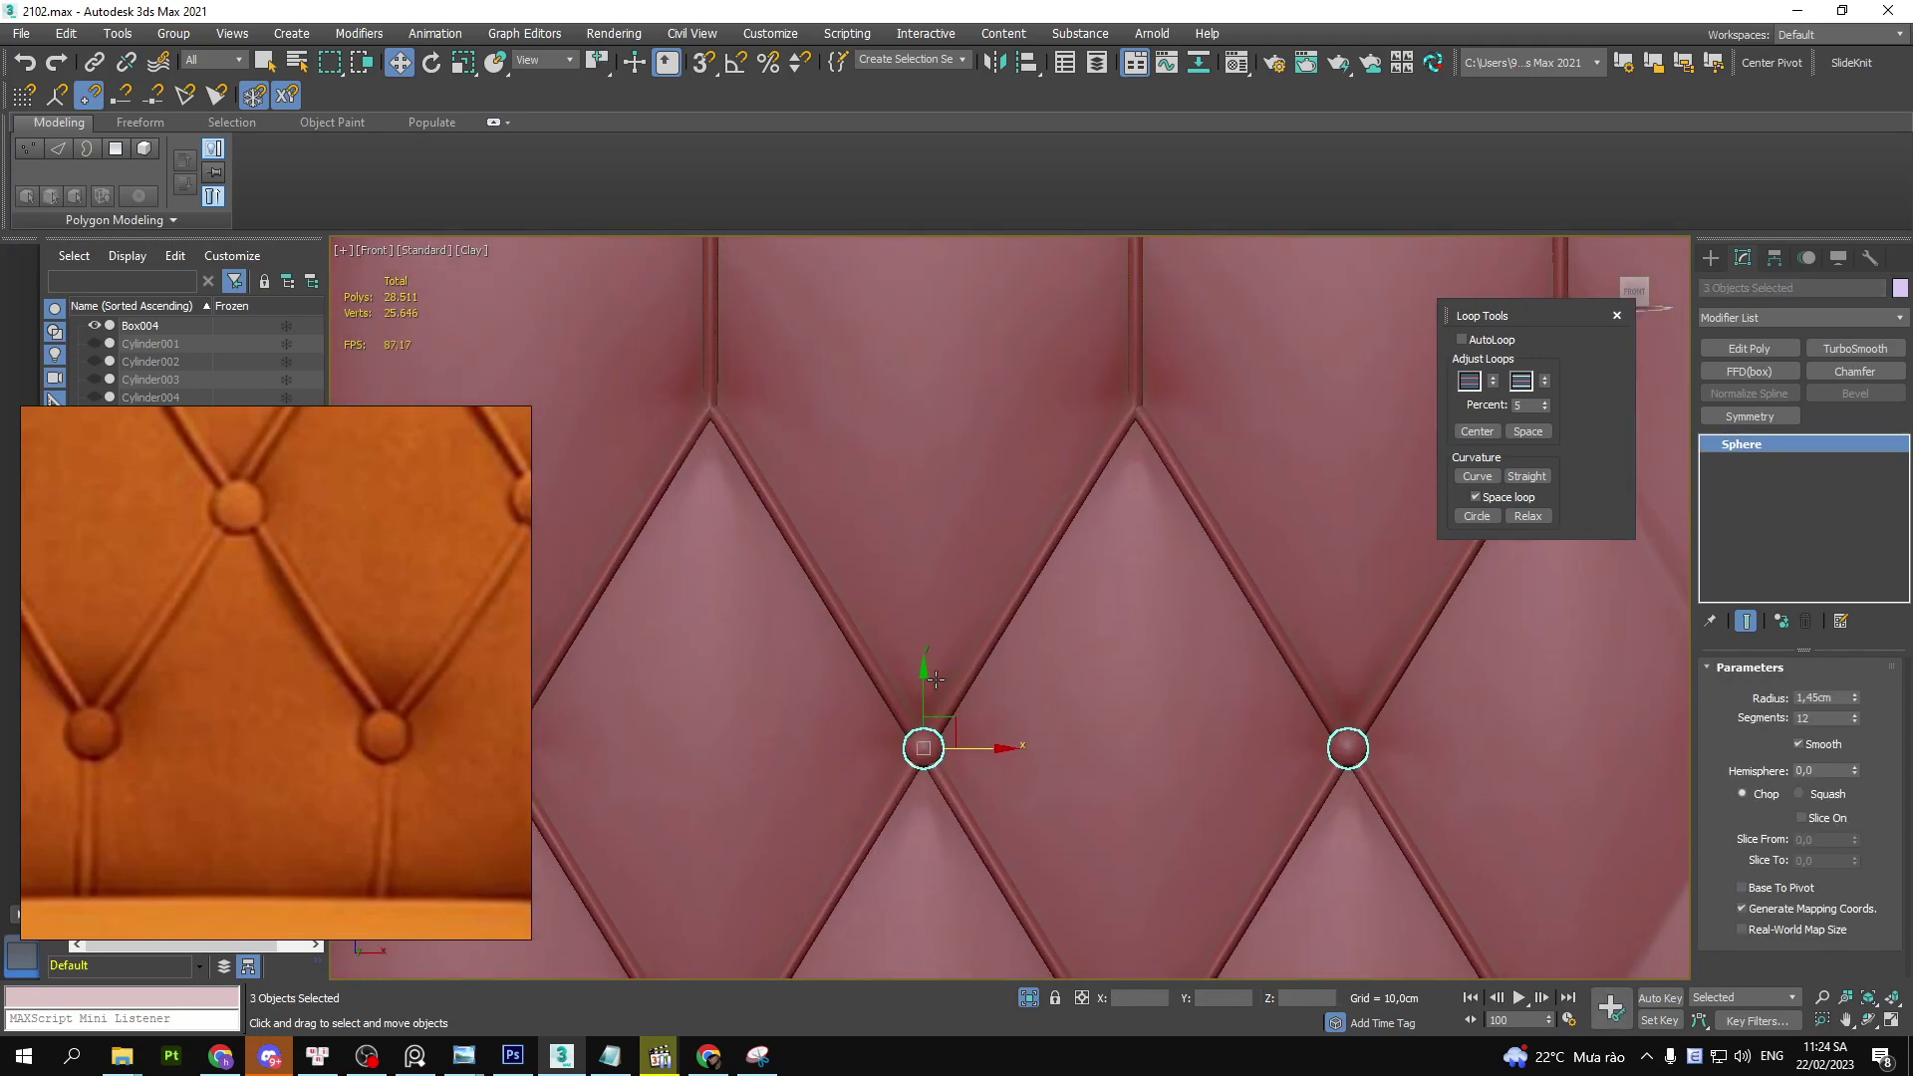
pyautogui.scroll(-3, 936, 678)
pyautogui.click(975, 670)
pyautogui.keyDown('shift'); pyautogui.moveTo(974, 669); pyautogui.dragTo(974, 670); pyautogui.keyUp('shift')
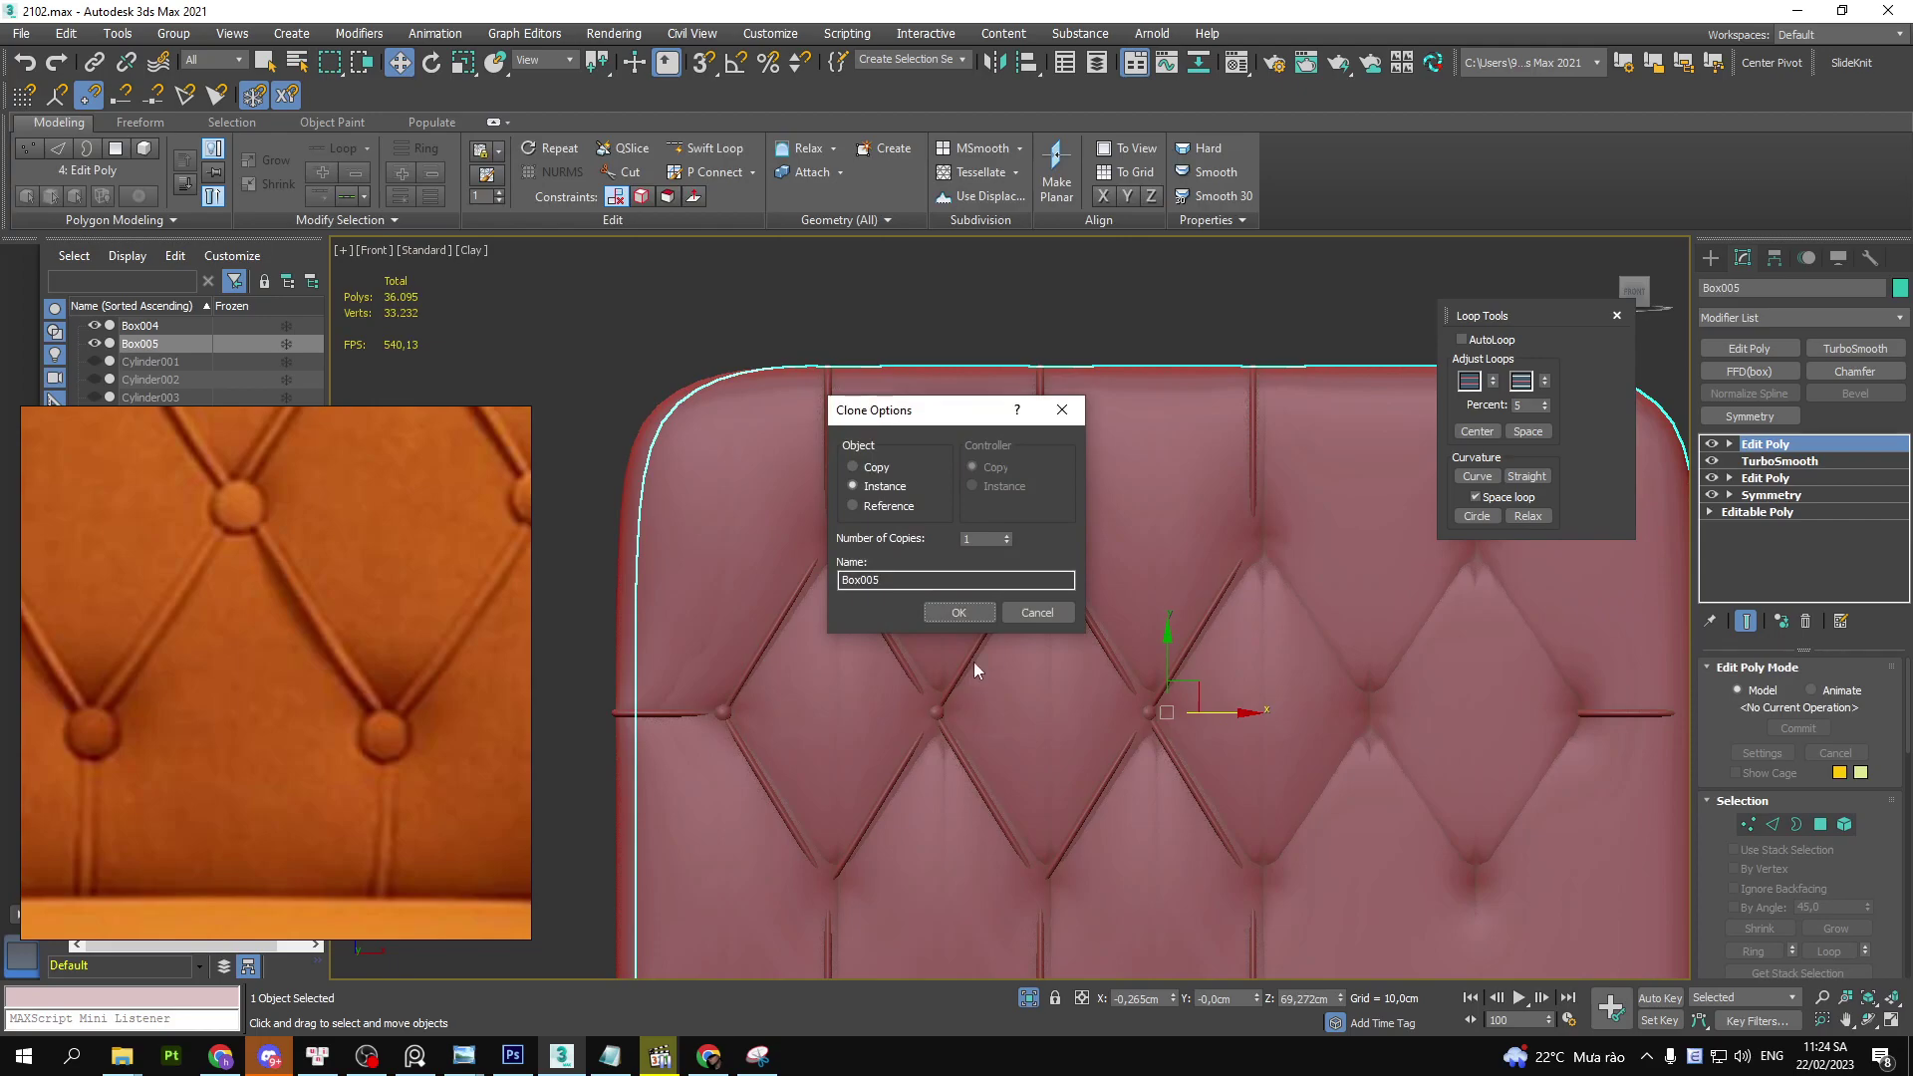
pyautogui.press('Escape')
pyautogui.keyDown('ctrl'); pyautogui.click(935, 713); pyautogui.keyUp('ctrl')
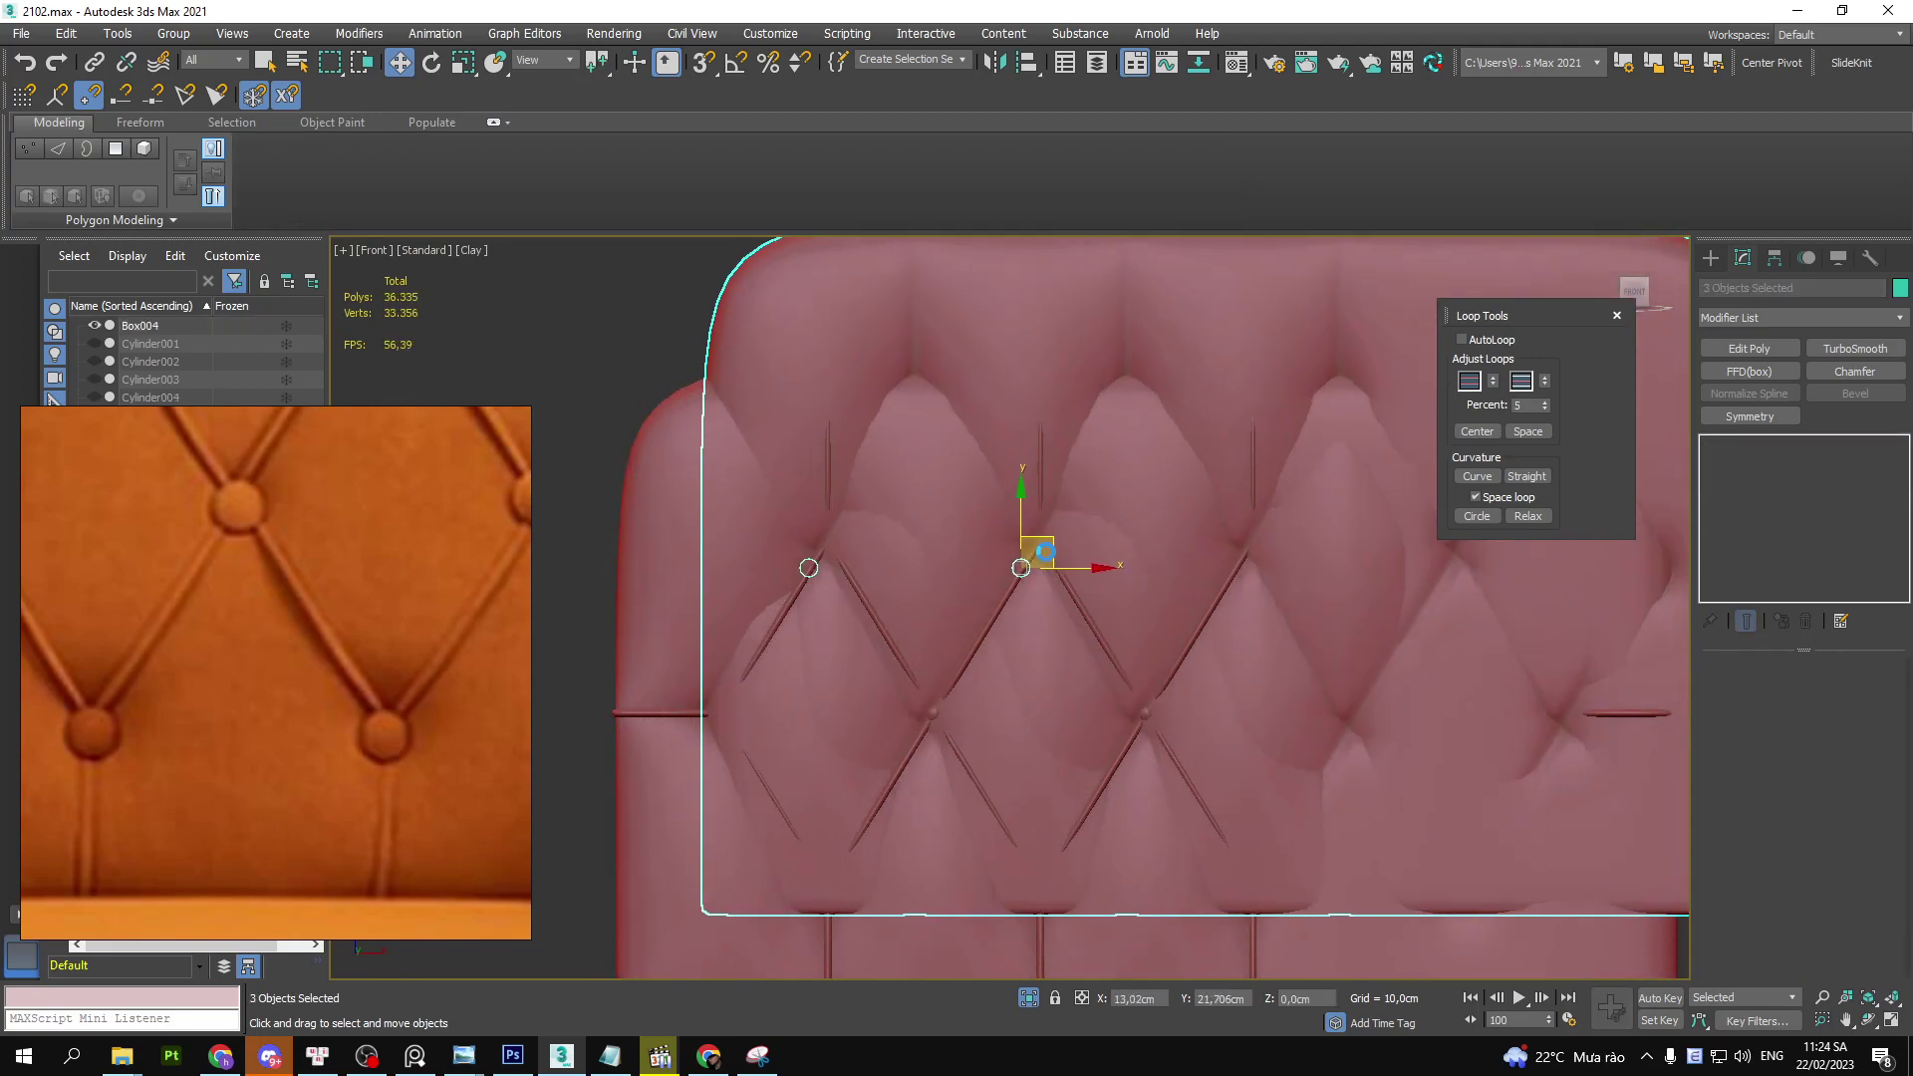
pyautogui.keyDown('shift'); pyautogui.moveTo(721, 713); pyautogui.dragTo(785, 671); pyautogui.keyUp('shift')
pyautogui.press('Escape')
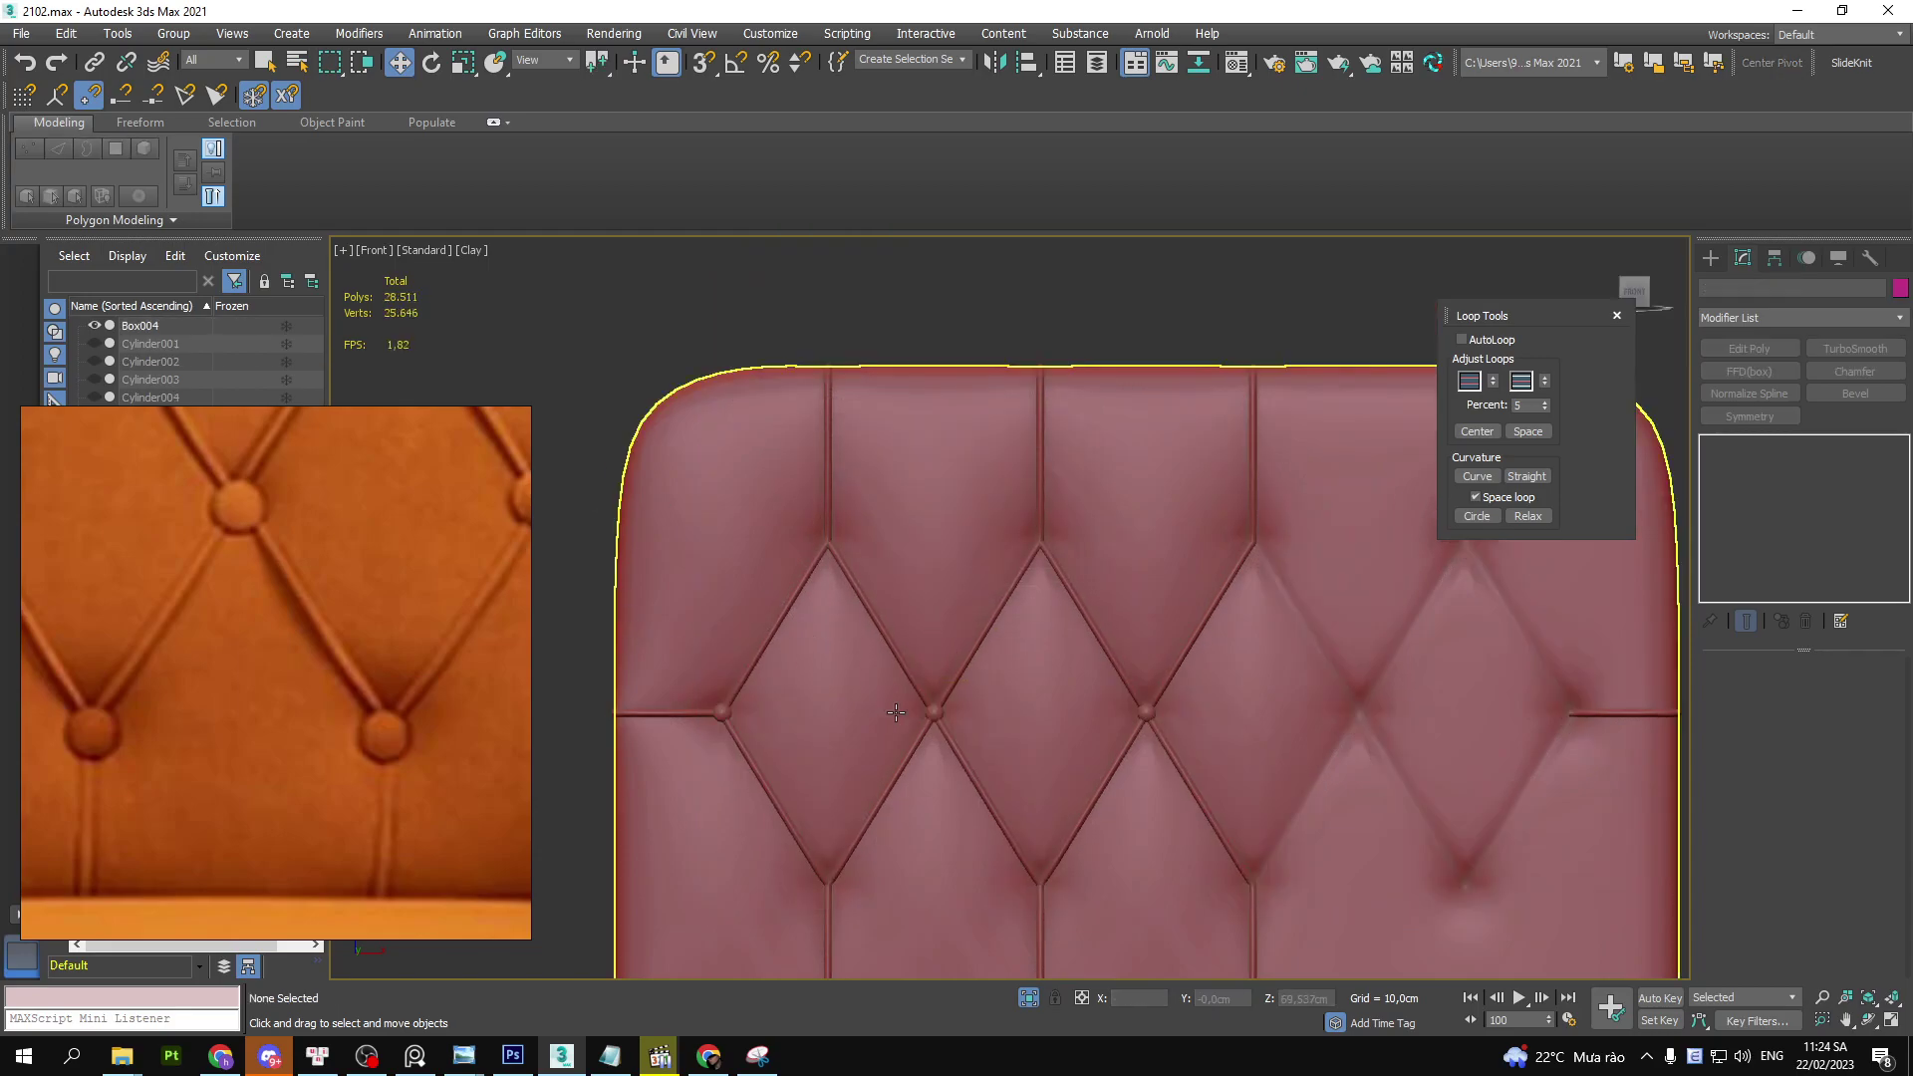
# - Select the three-button row and instance it up to the next tuft row
pyautogui.click(934, 712)
pyautogui.keyDown('ctrl'); pyautogui.click(1145, 712); pyautogui.keyUp('ctrl')
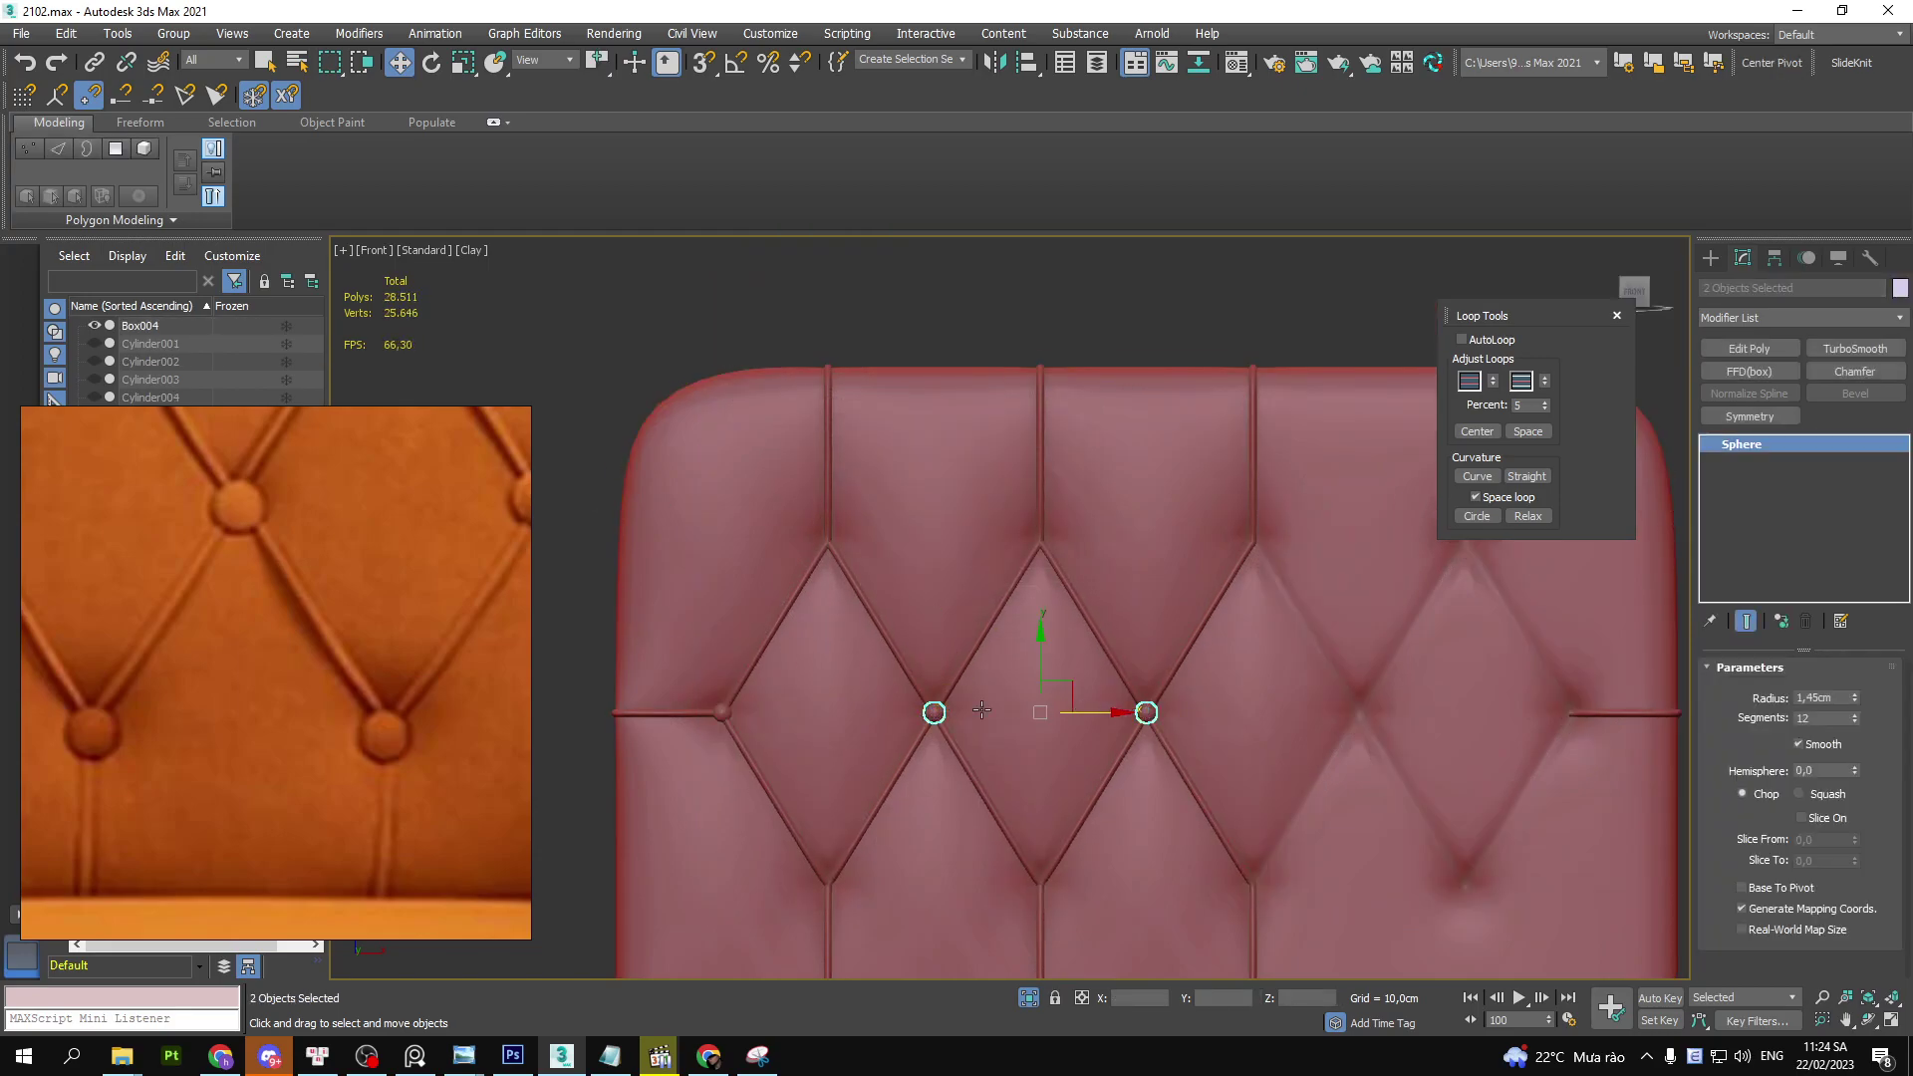
pyautogui.keyDown('ctrl'); pyautogui.click(721, 712); pyautogui.keyUp('ctrl')
pyautogui.keyDown('shift'); pyautogui.moveTo(721, 712); pyautogui.dragTo(1075, 511); pyautogui.keyUp('shift')
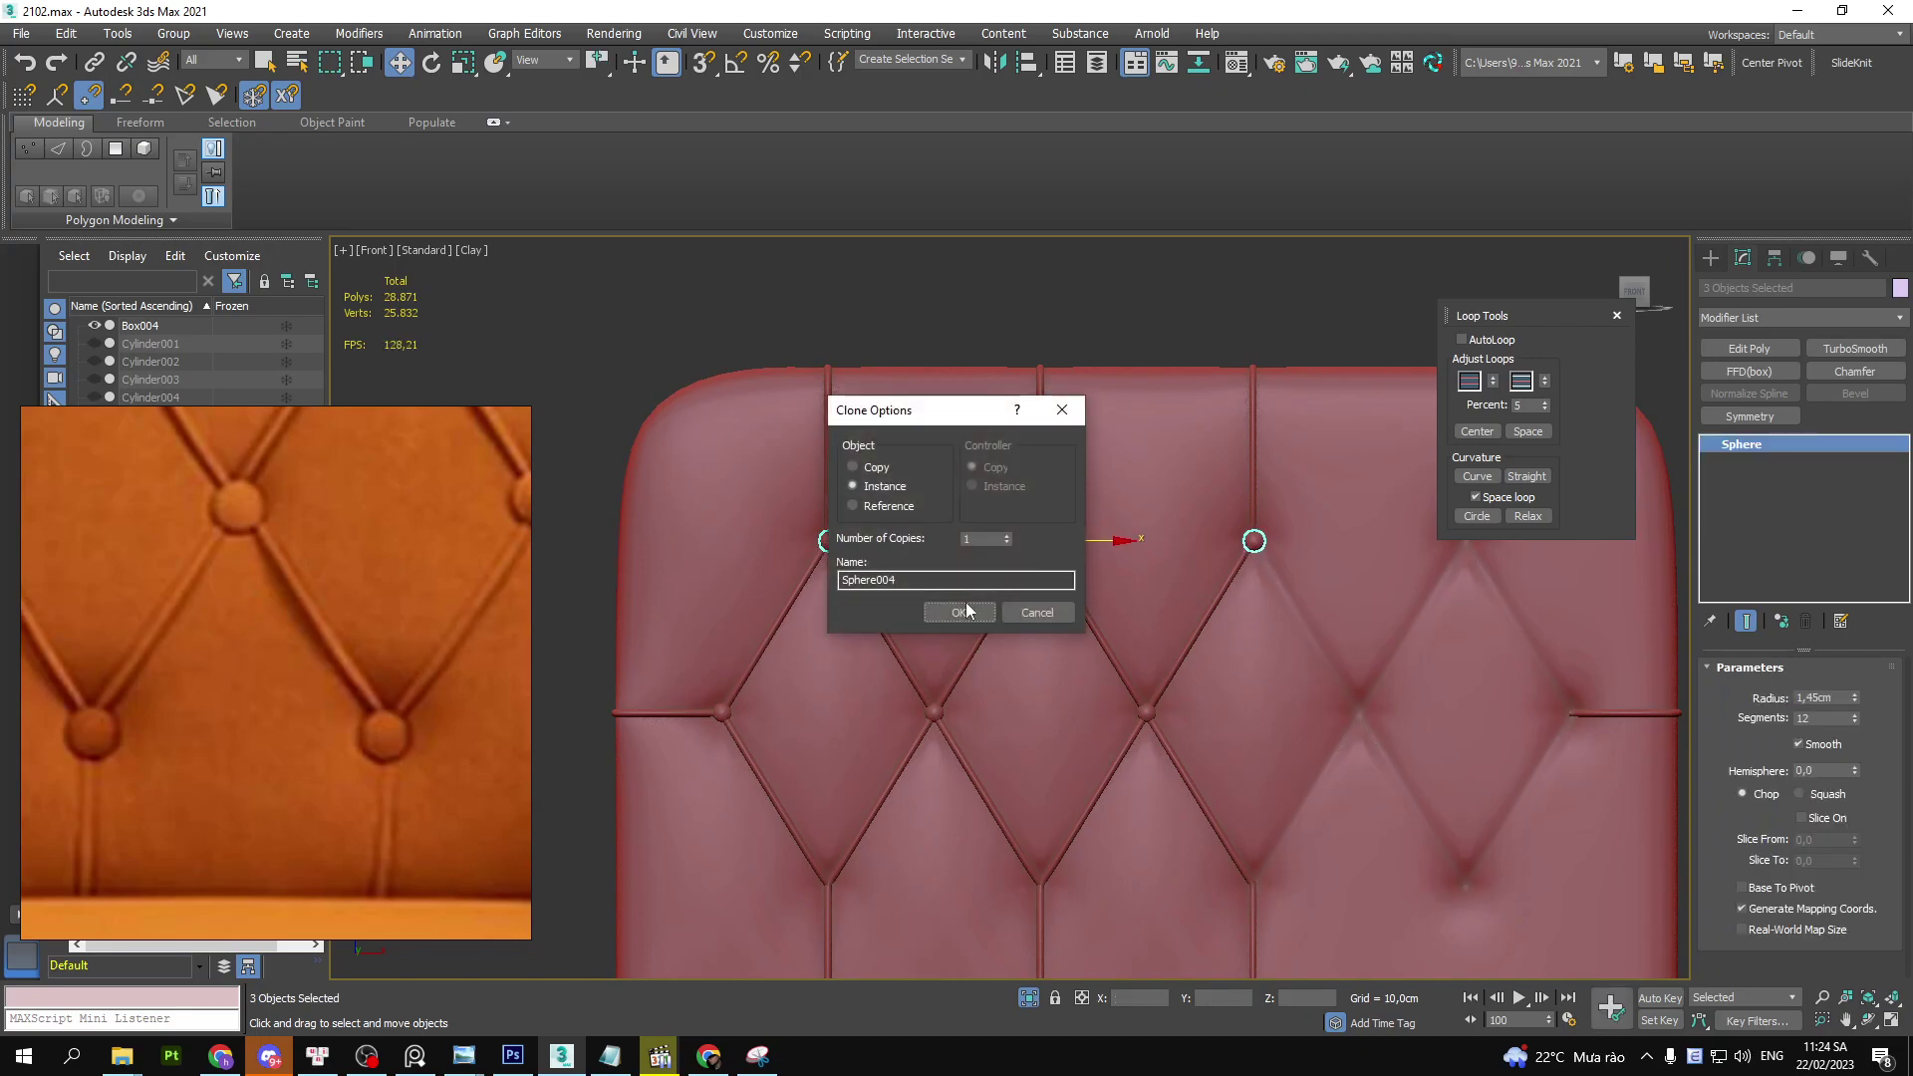
pyautogui.click(962, 617)
# - Instance the three buttons down onto the lower tufts and check them from an angle
pyautogui.moveTo(1100, 519); pyautogui.dragTo(1114, 368, button='middle')
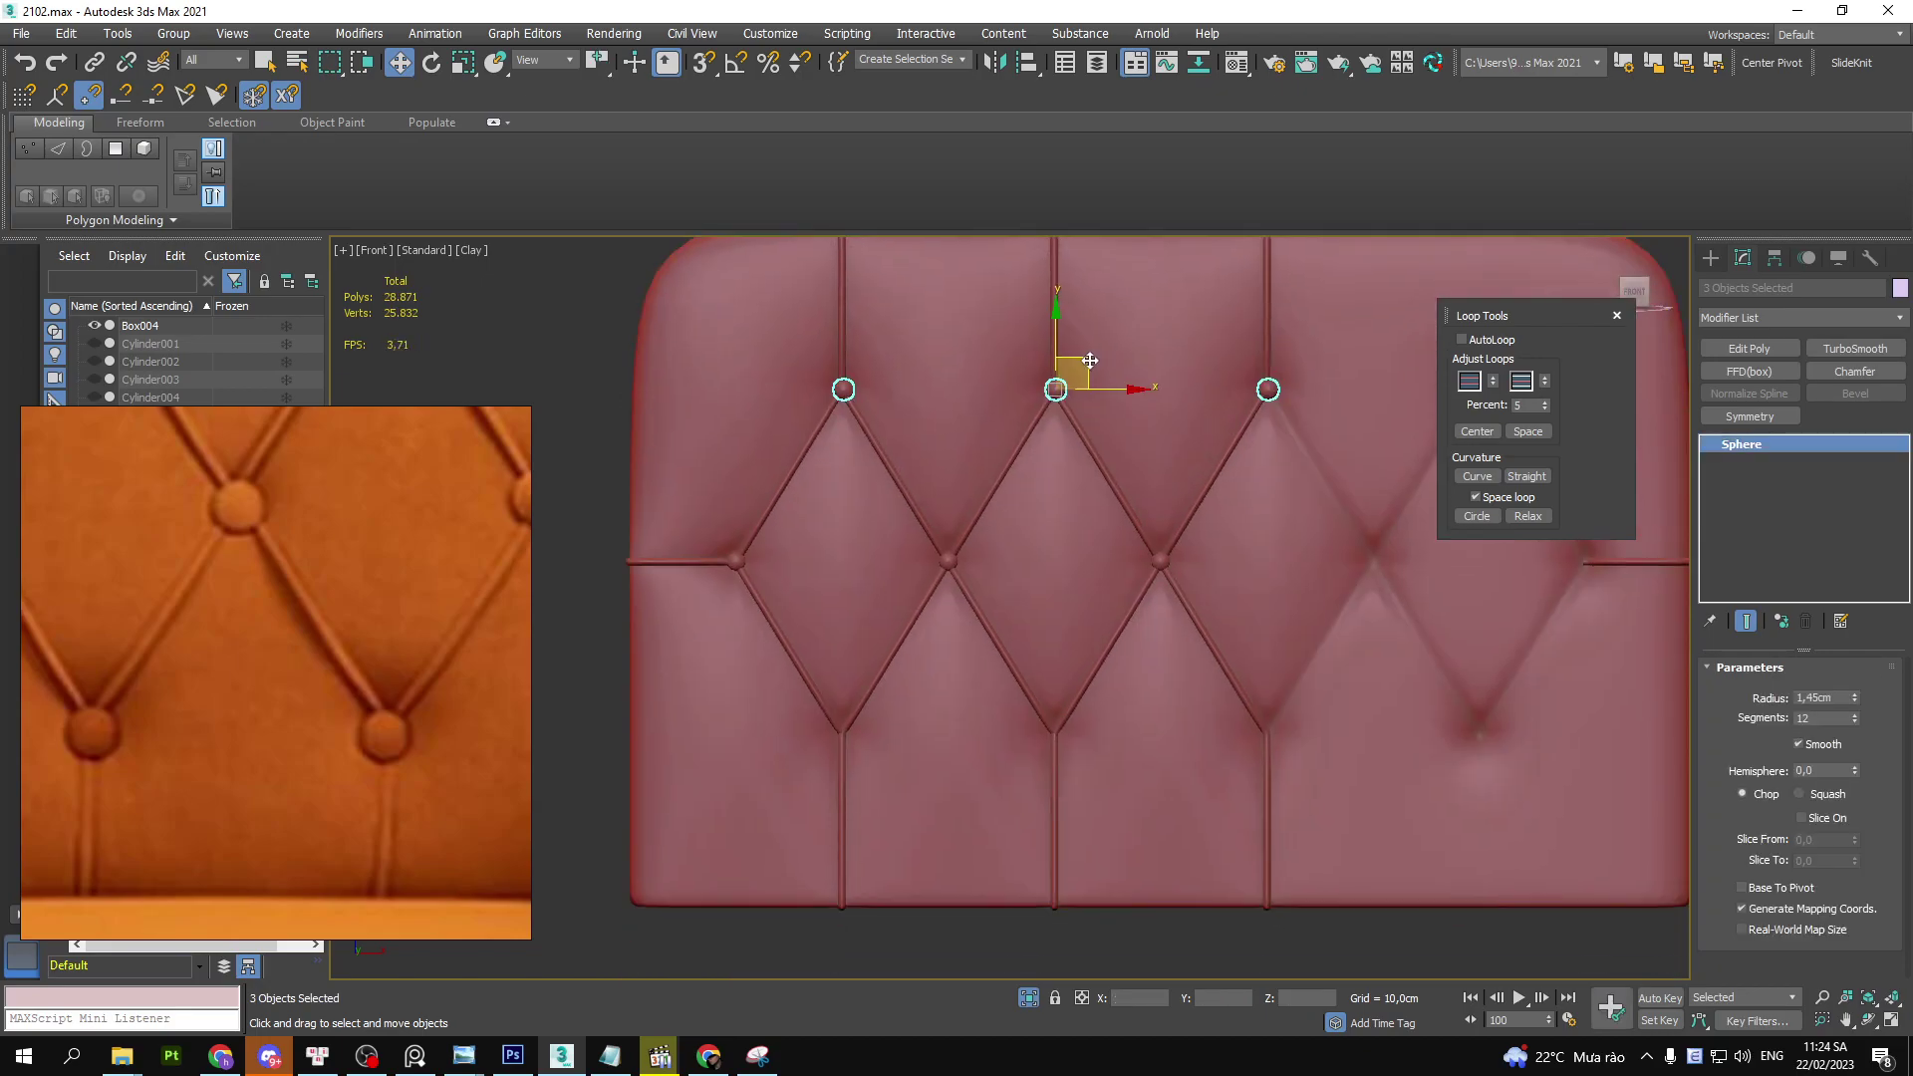
pyautogui.keyDown('shift'); pyautogui.moveTo(1090, 360); pyautogui.dragTo(1090, 699); pyautogui.keyUp('shift')
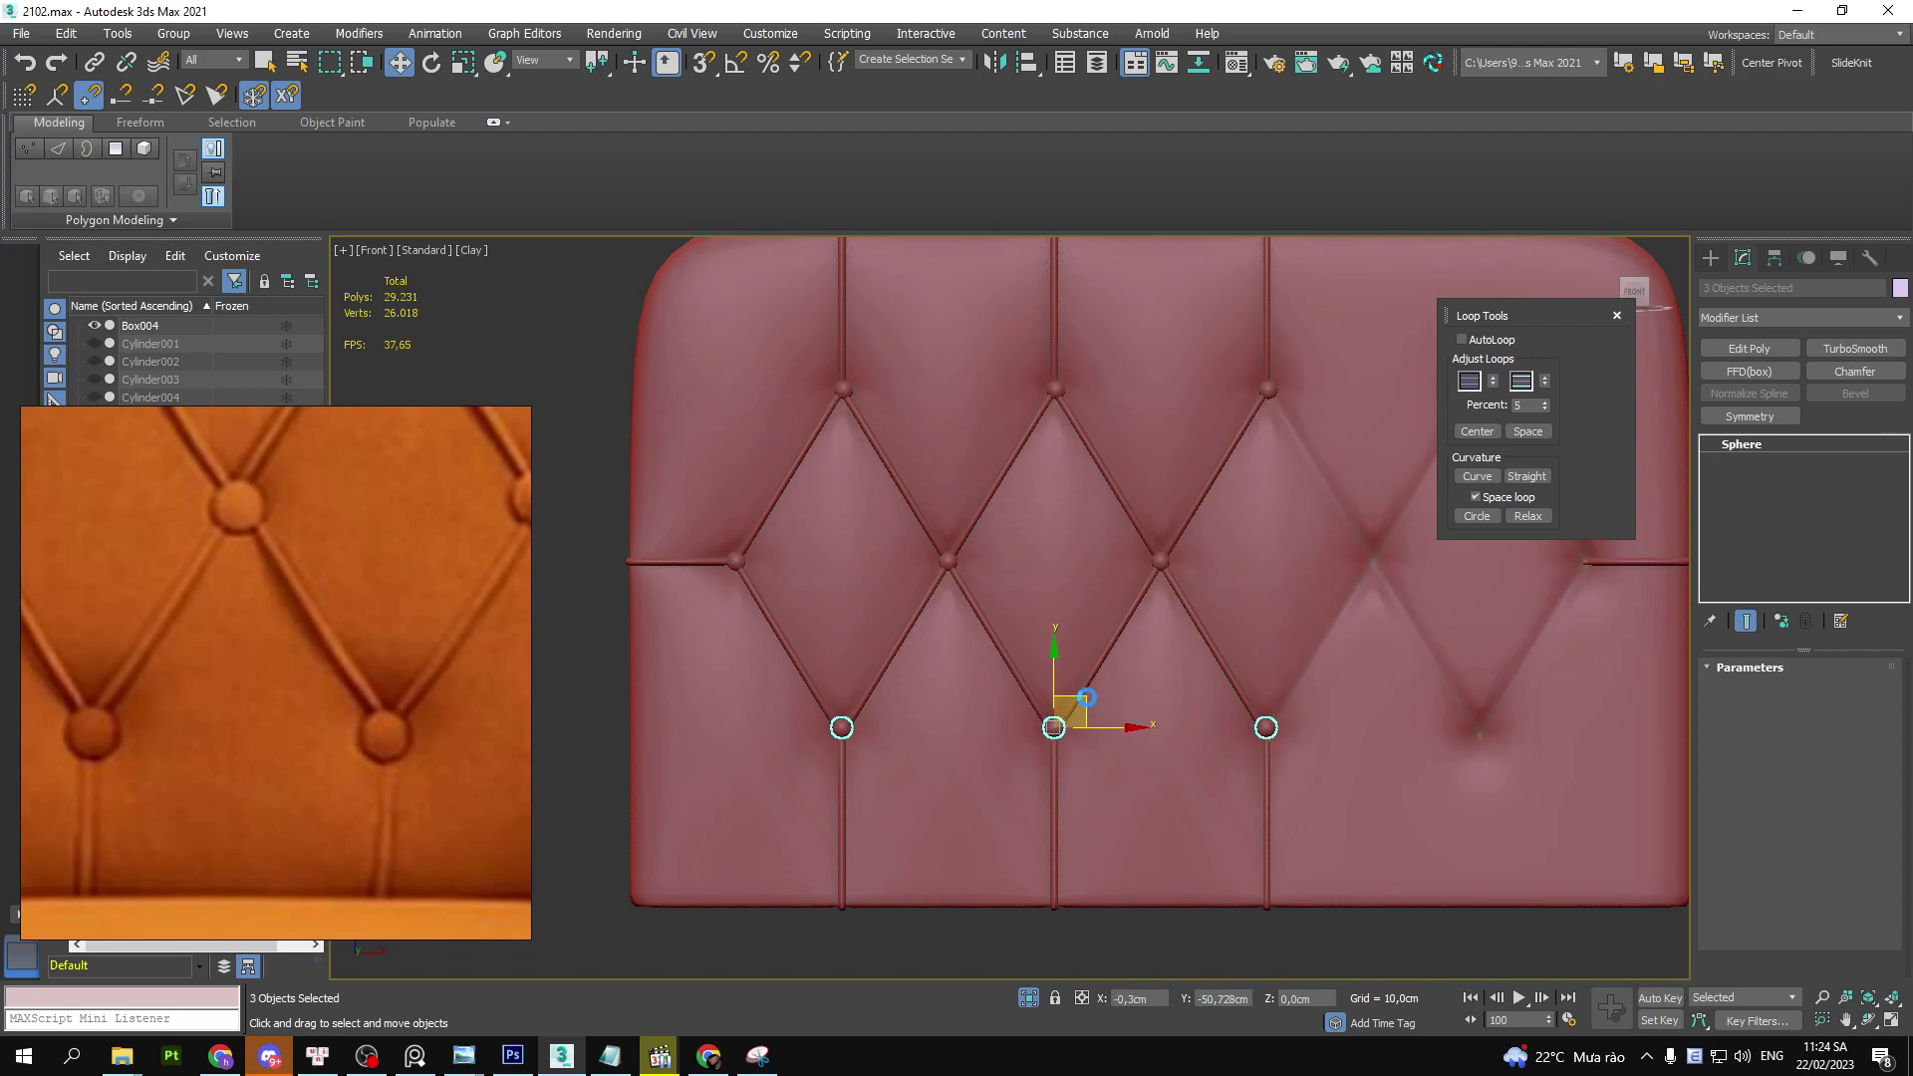
pyautogui.click(960, 613)
pyautogui.keyDown('alt'); pyautogui.moveTo(960, 612); pyautogui.dragTo(1027, 717, button='middle'); pyautogui.keyUp('alt')
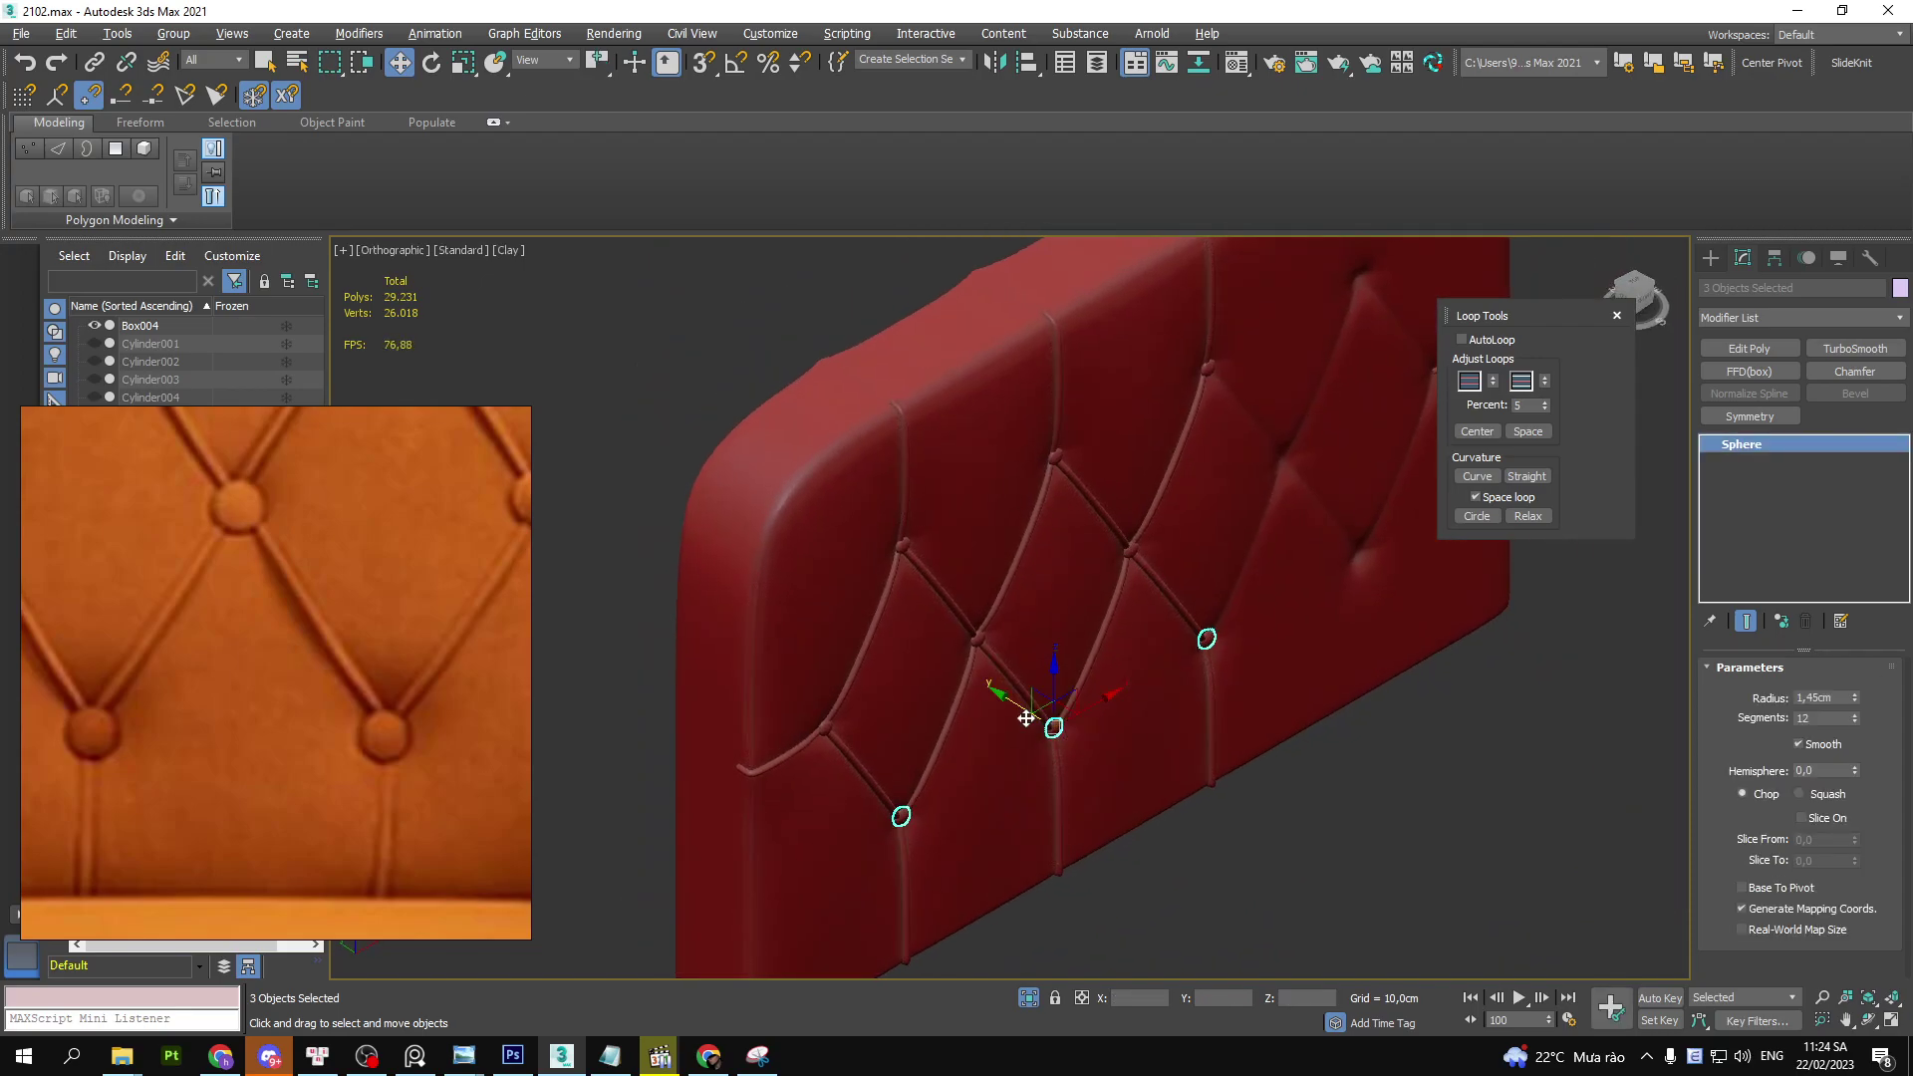
pyautogui.press('f')
pyautogui.scroll(-3, 978, 675)
pyautogui.scroll(-3, 978, 676)
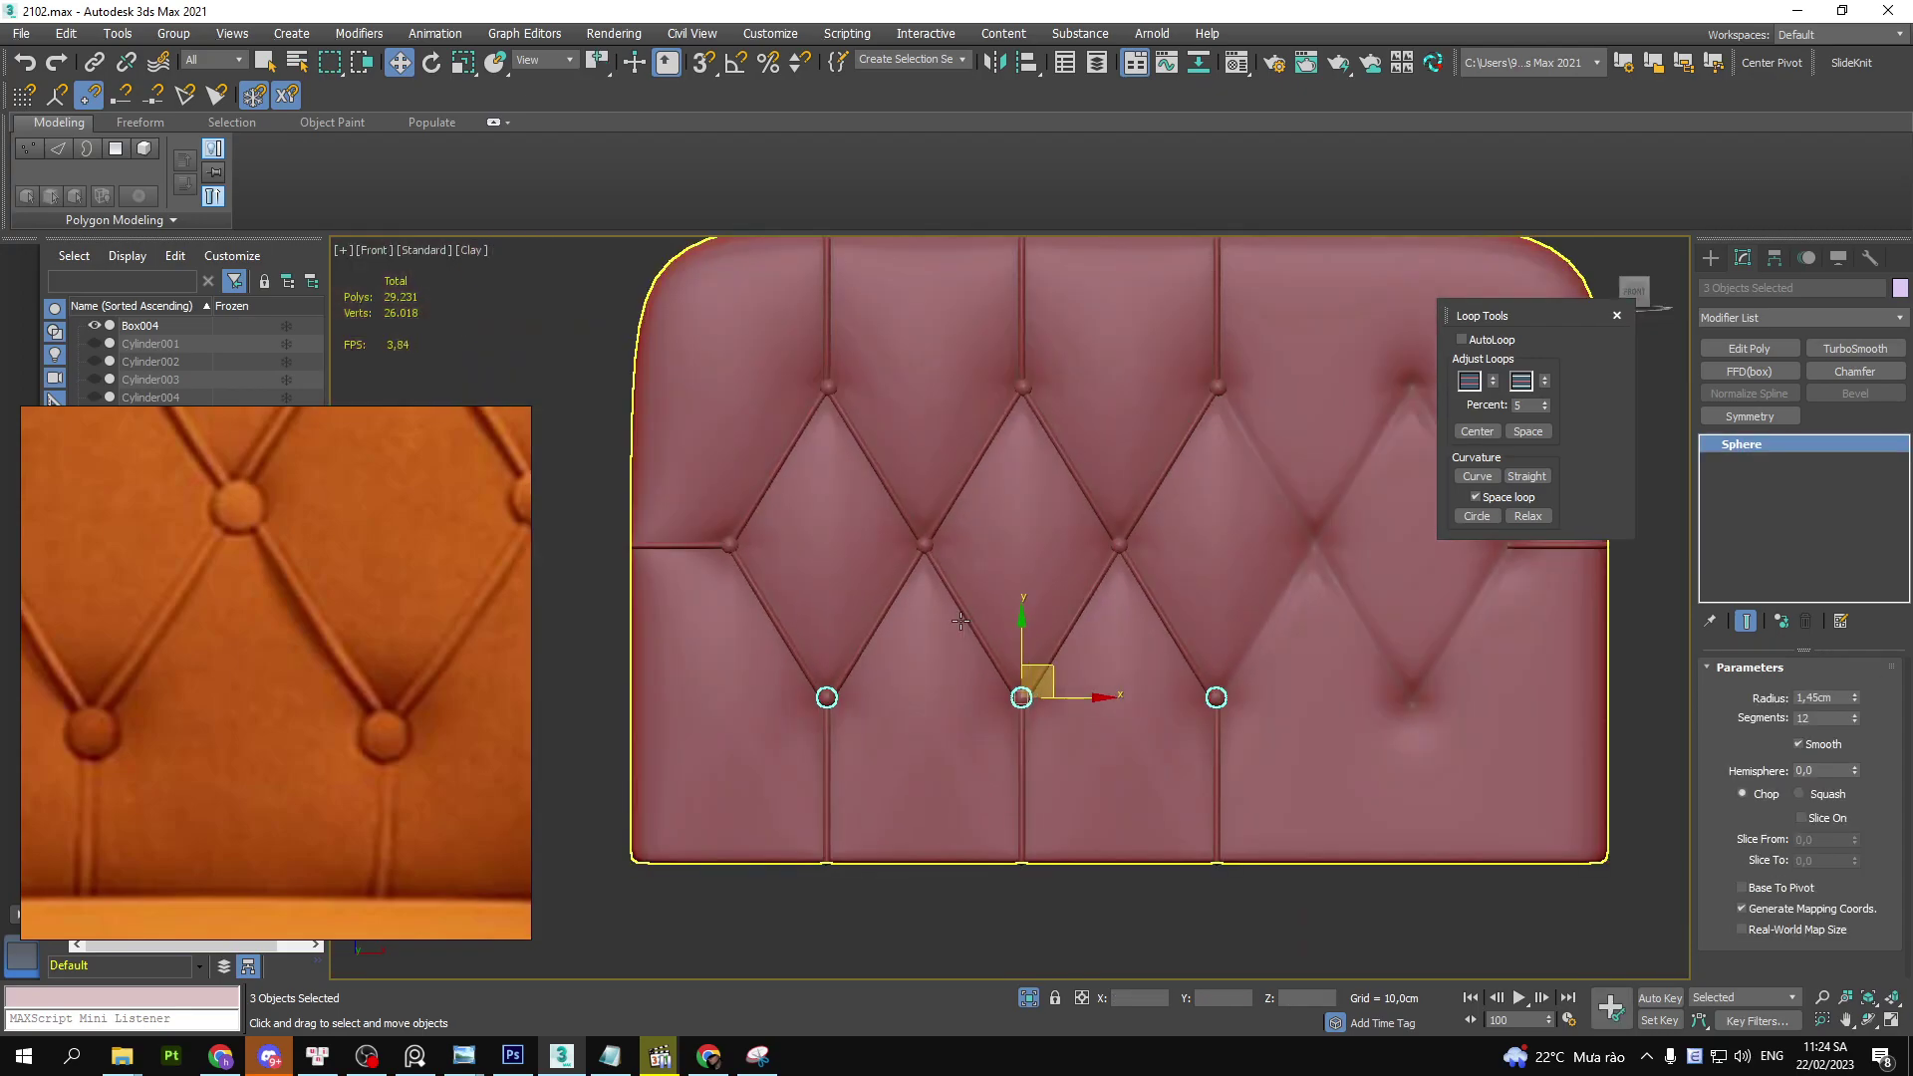
pyautogui.keyDown('alt'); pyautogui.moveTo(959, 620); pyautogui.dragTo(1004, 538, button='middle'); pyautogui.keyUp('alt')
pyautogui.scroll(5, 1004, 538)
pyautogui.click(1005, 538)
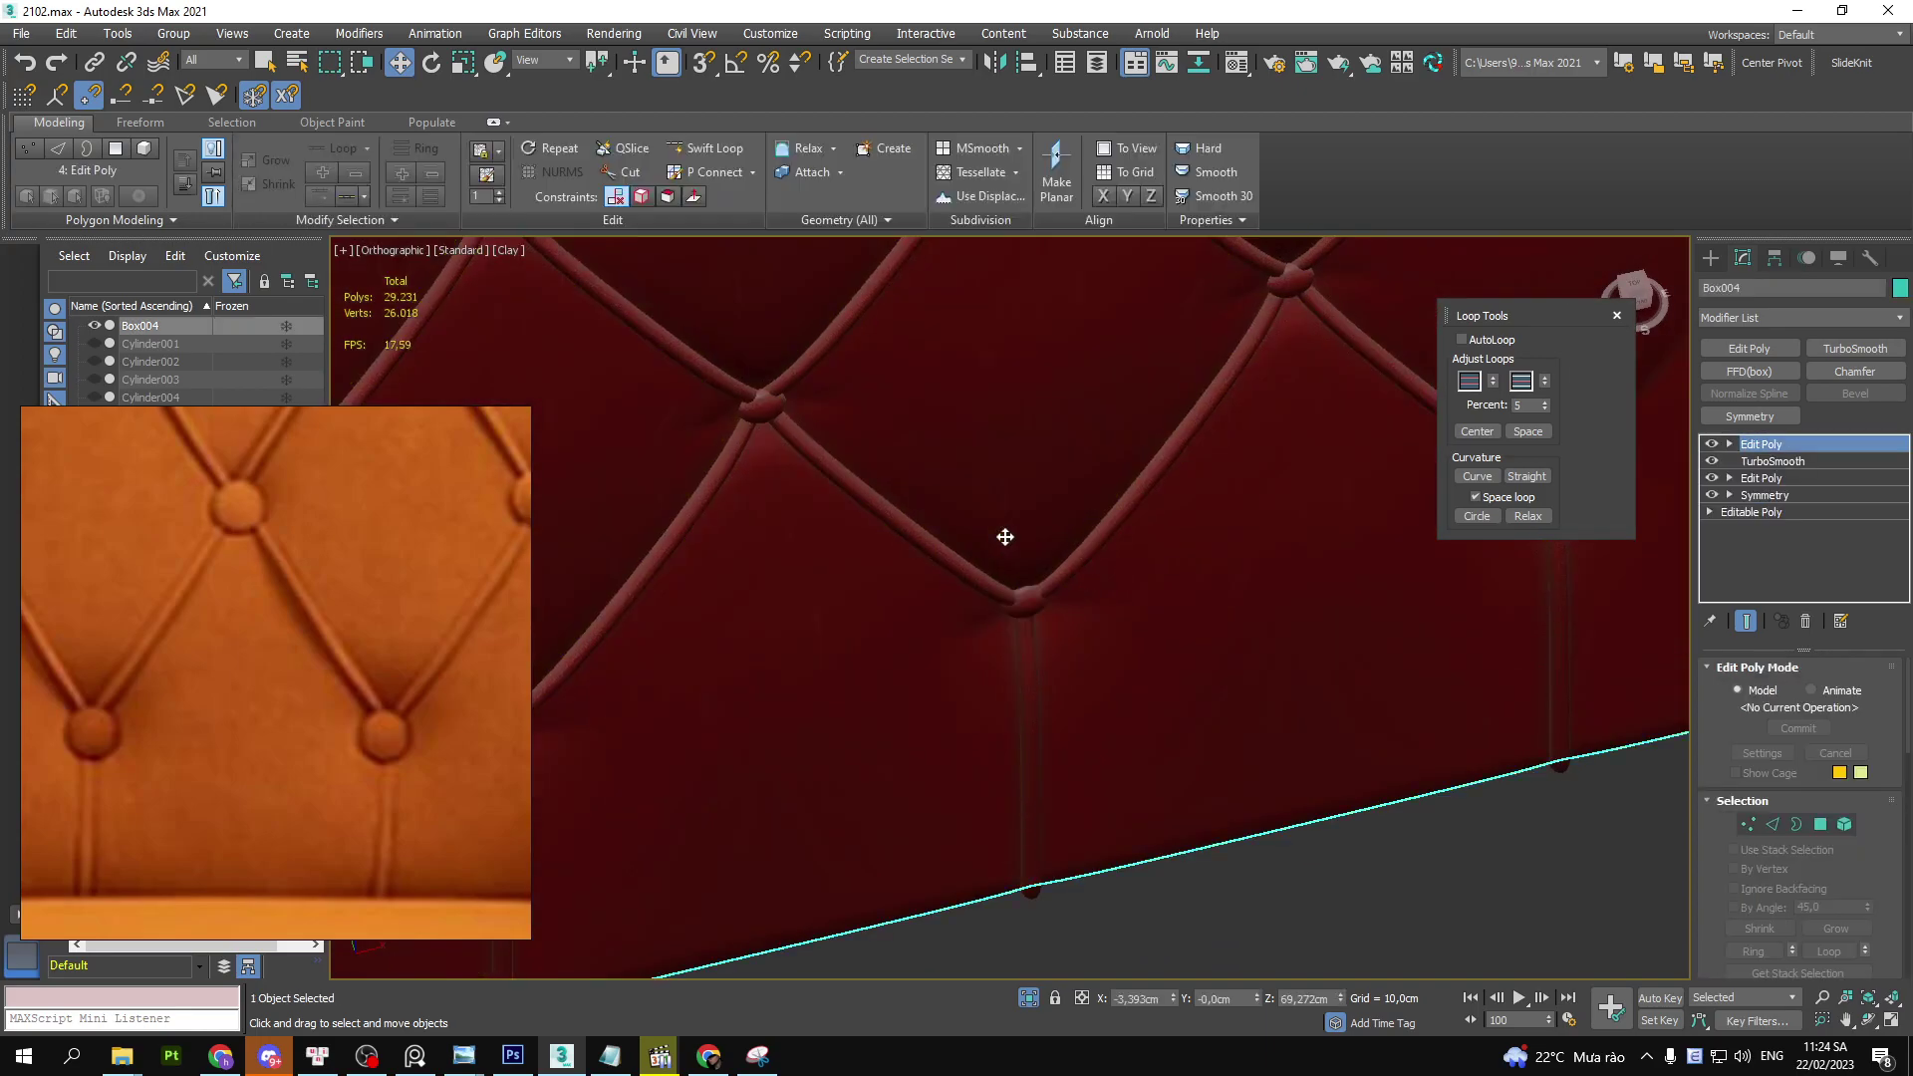
pyautogui.scroll(4, 1026, 581)
pyautogui.click(1126, 556)
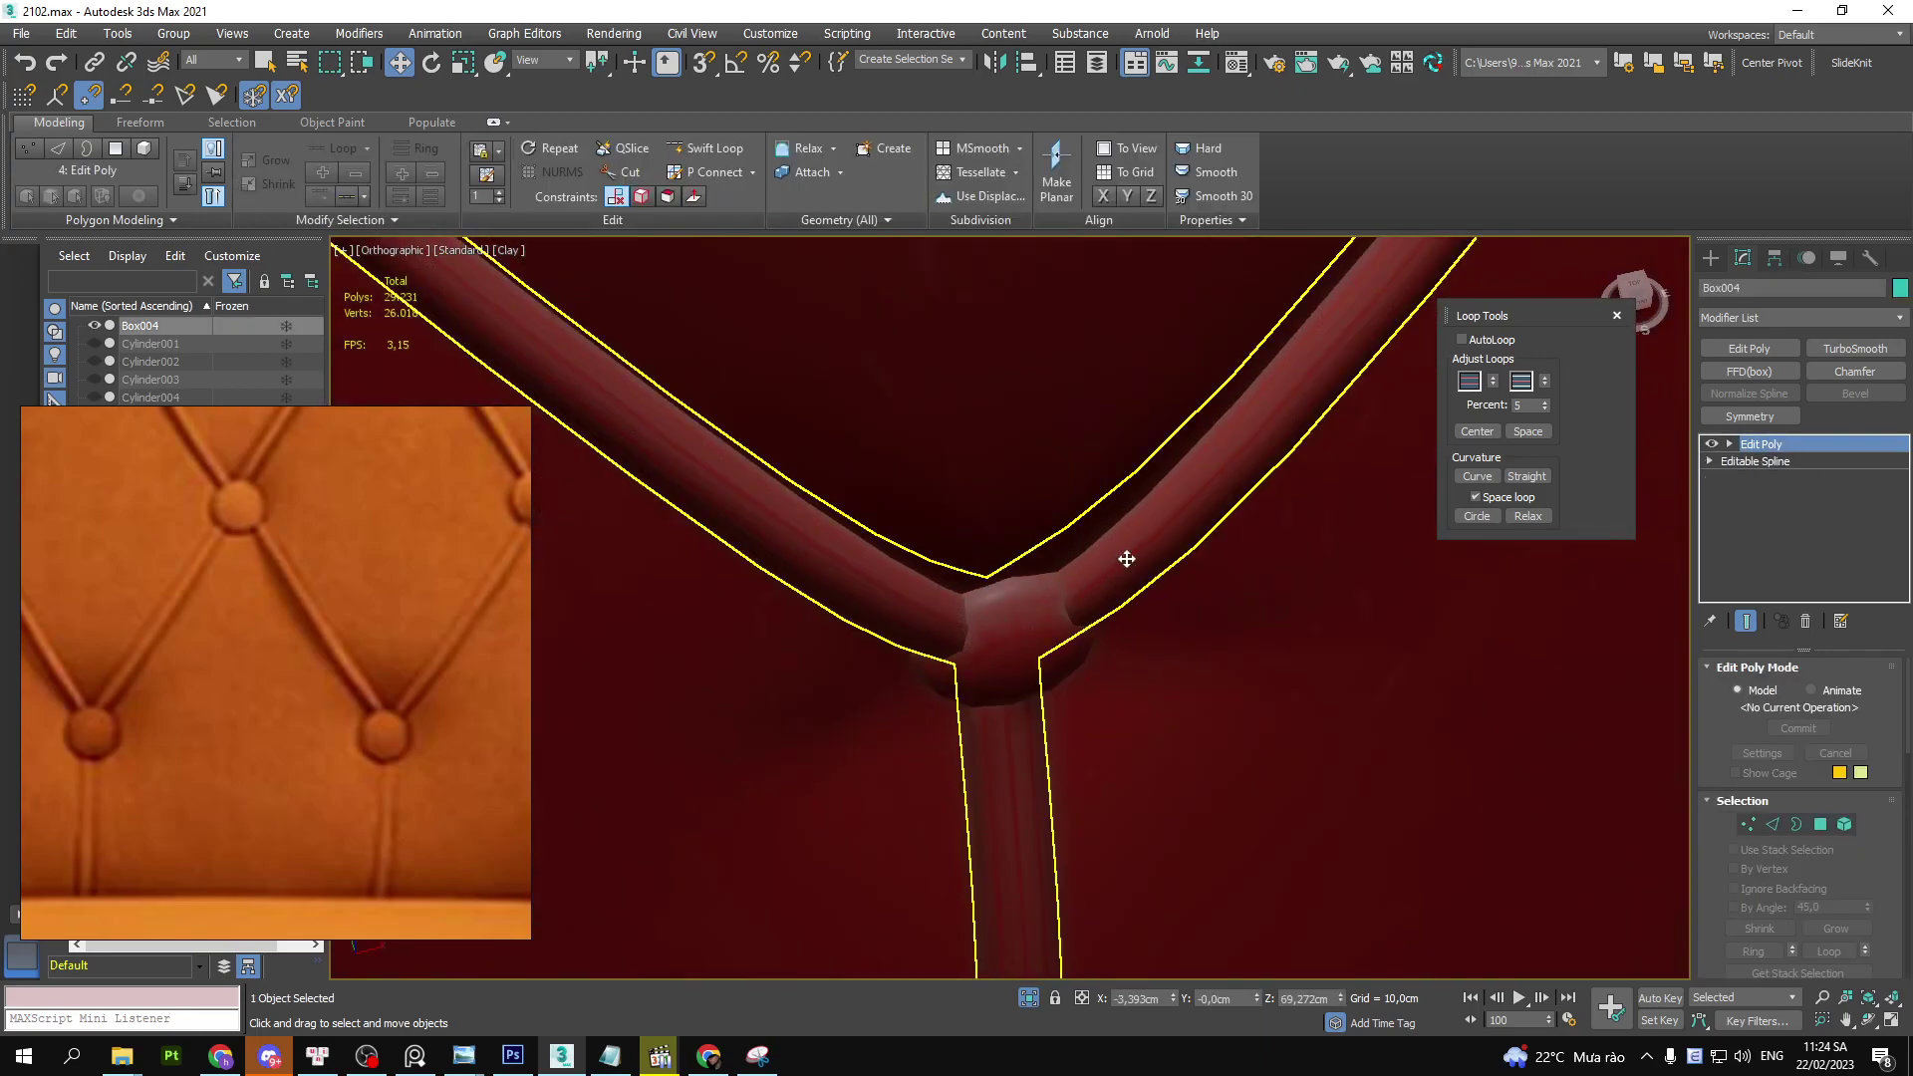
pyautogui.press('1')
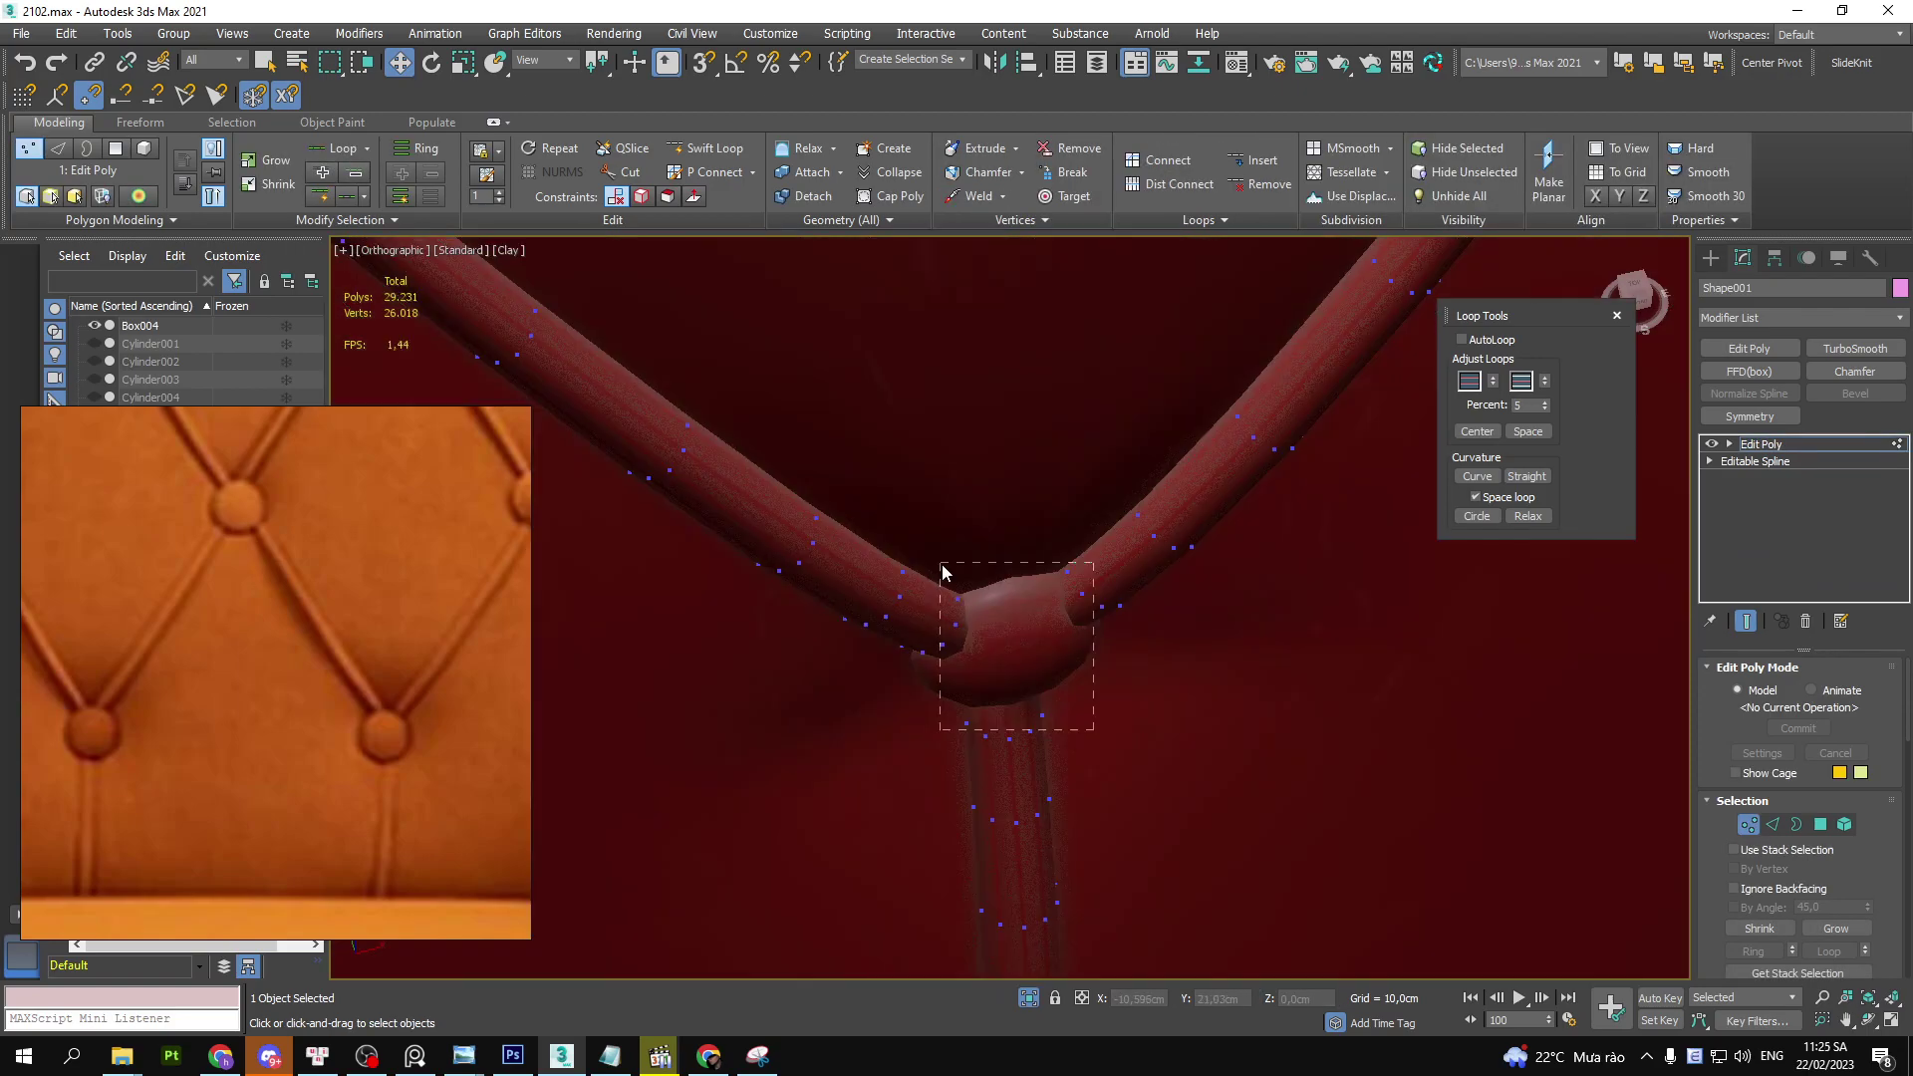
pyautogui.moveTo(1098, 733); pyautogui.dragTo(941, 563)
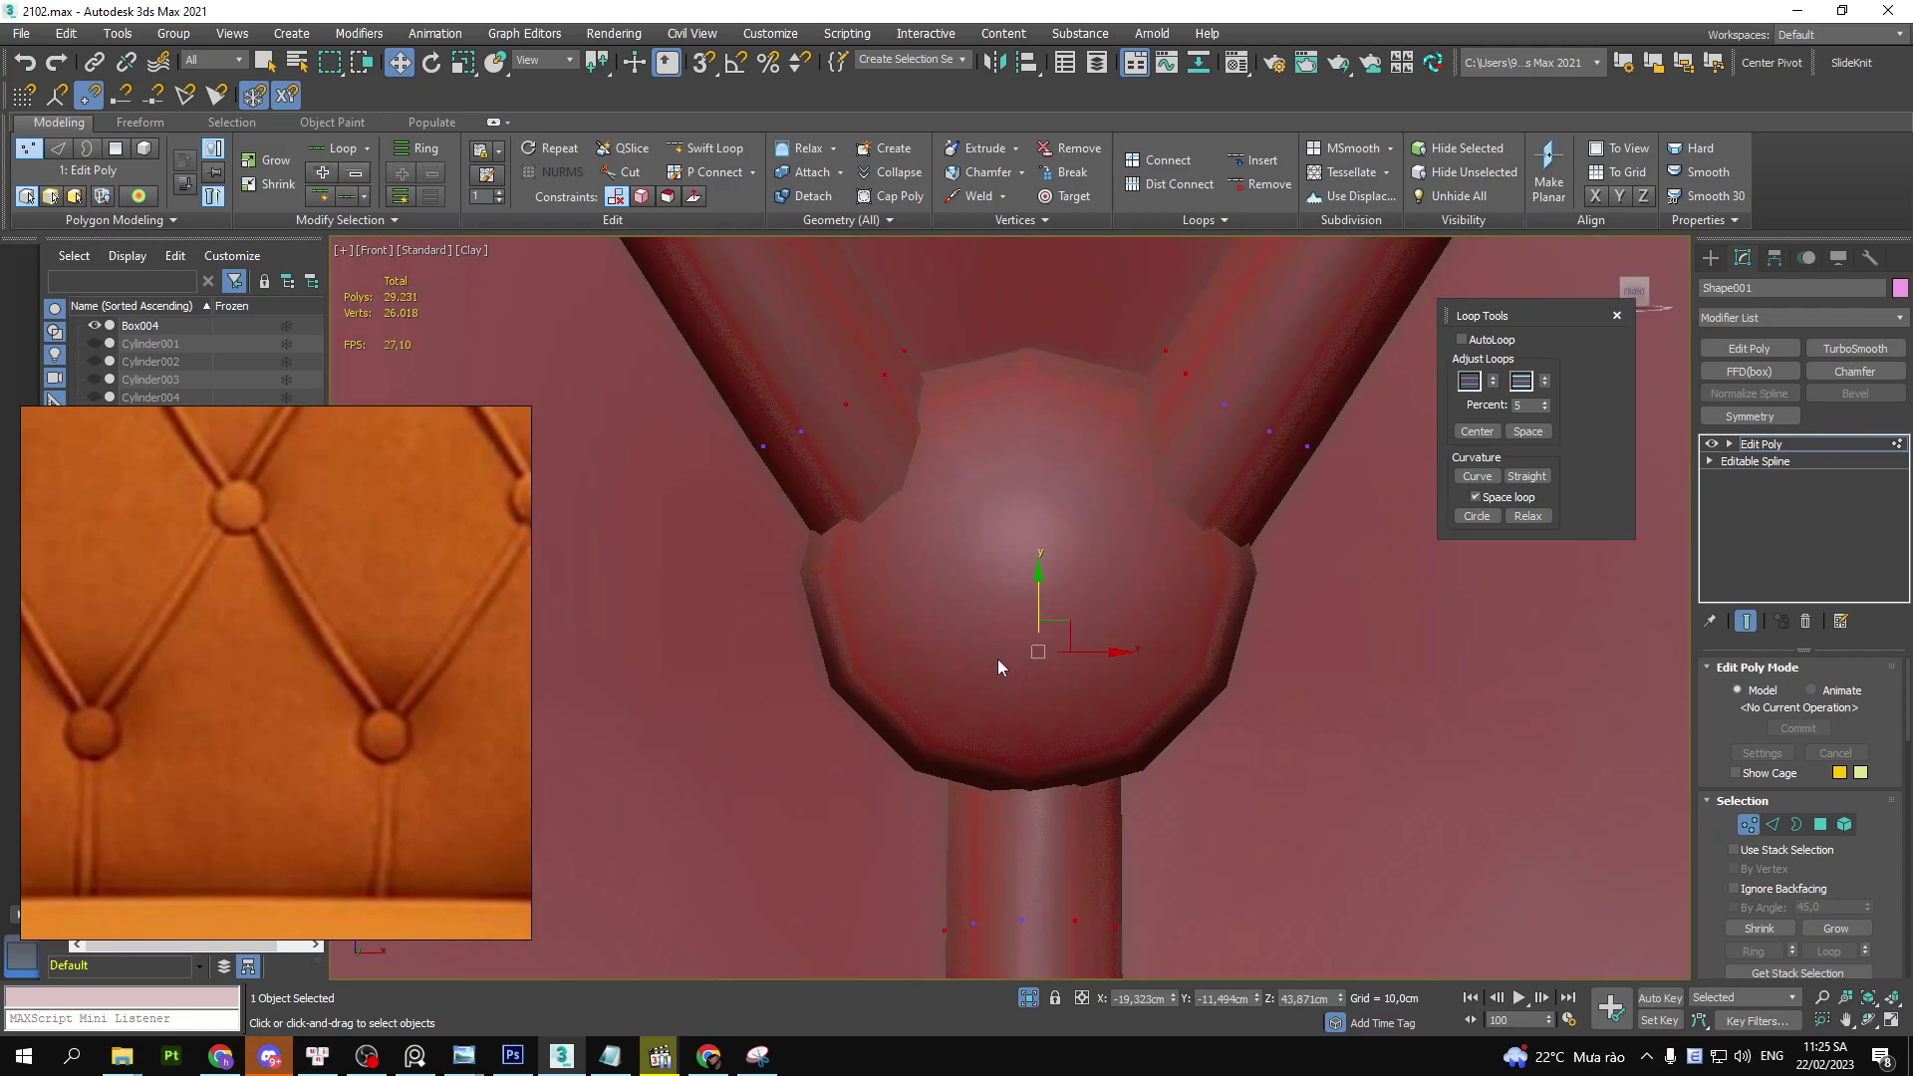
pyautogui.scroll(-5, 1023, 584)
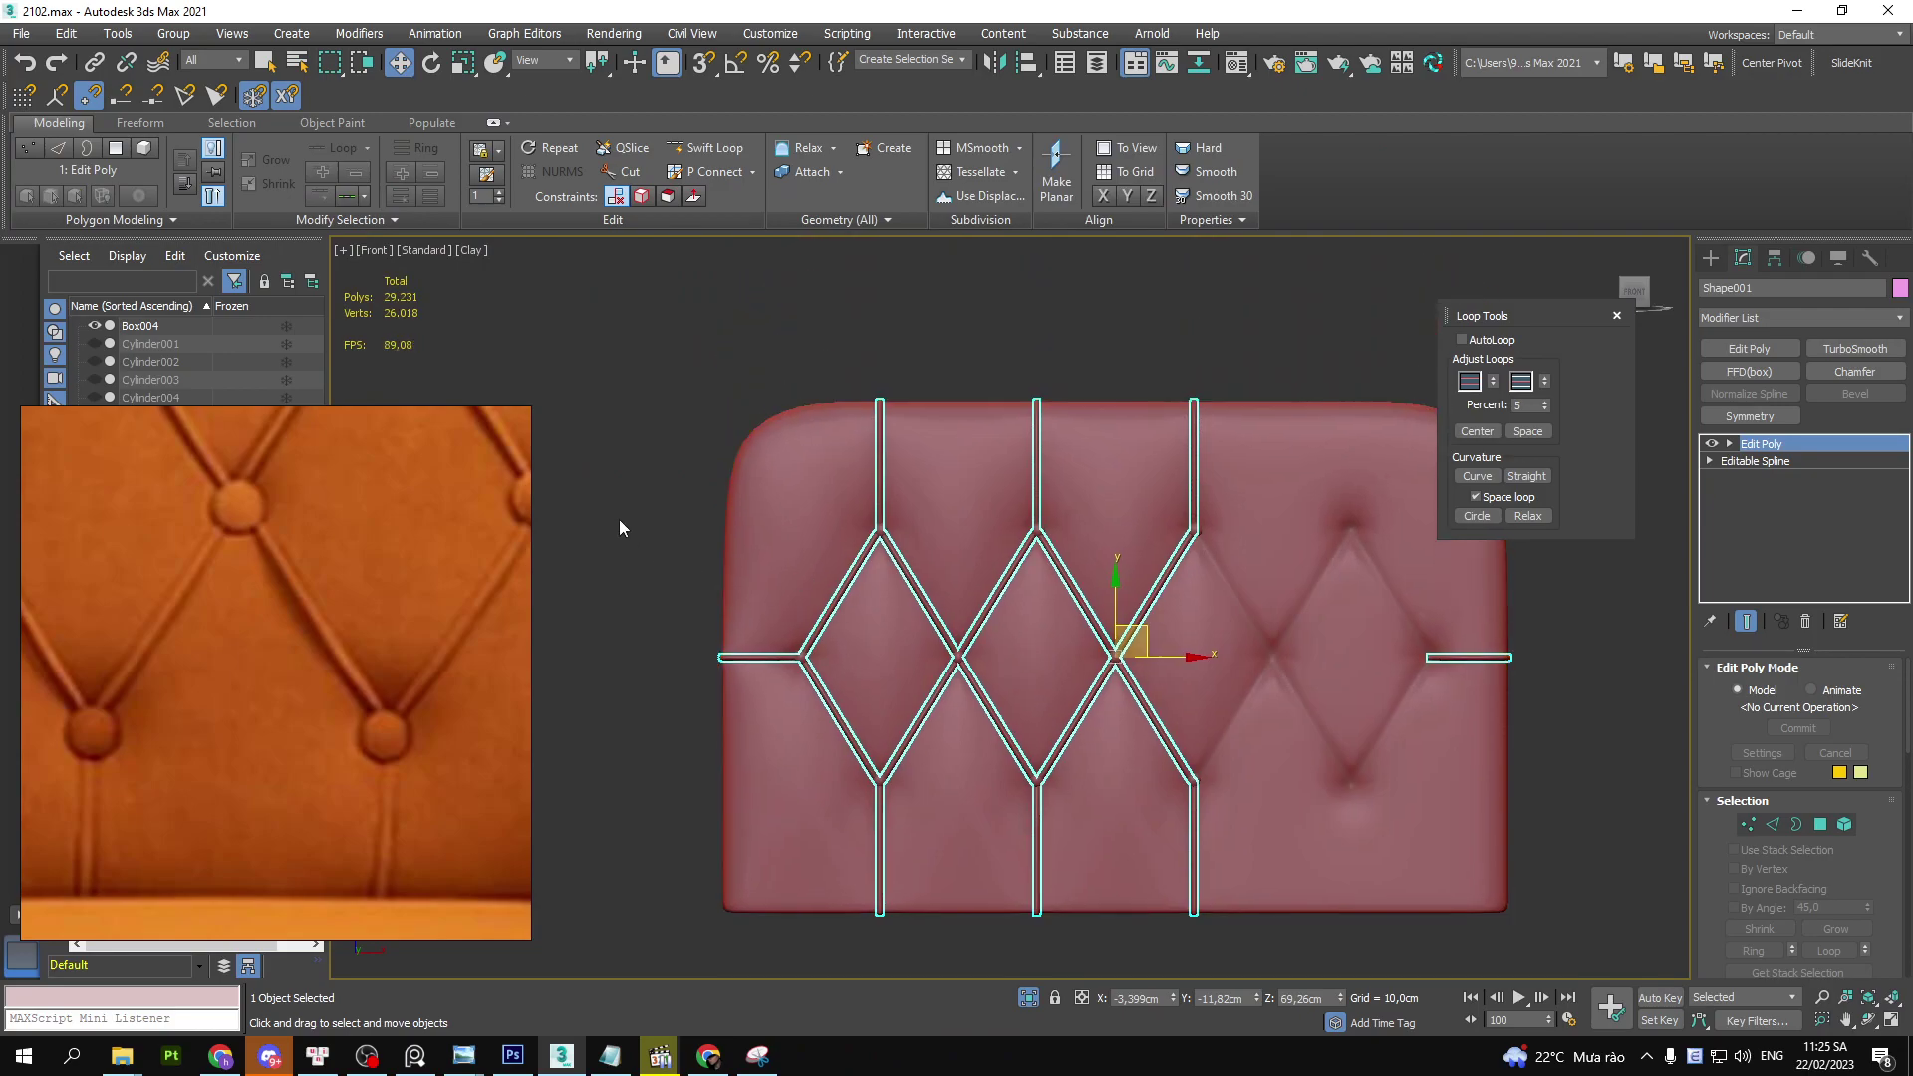
pyautogui.click(815, 521)
pyautogui.keyDown('alt'); pyautogui.moveTo(815, 521); pyautogui.dragTo(815, 521, button='middle'); pyautogui.keyUp('alt')
pyautogui.scroll(3, 815, 521)
# - Toggle TurboSmooth off and on with edges shown to inspect the cushion's top-edge mesh
pyautogui.scroll(3, 920, 563)
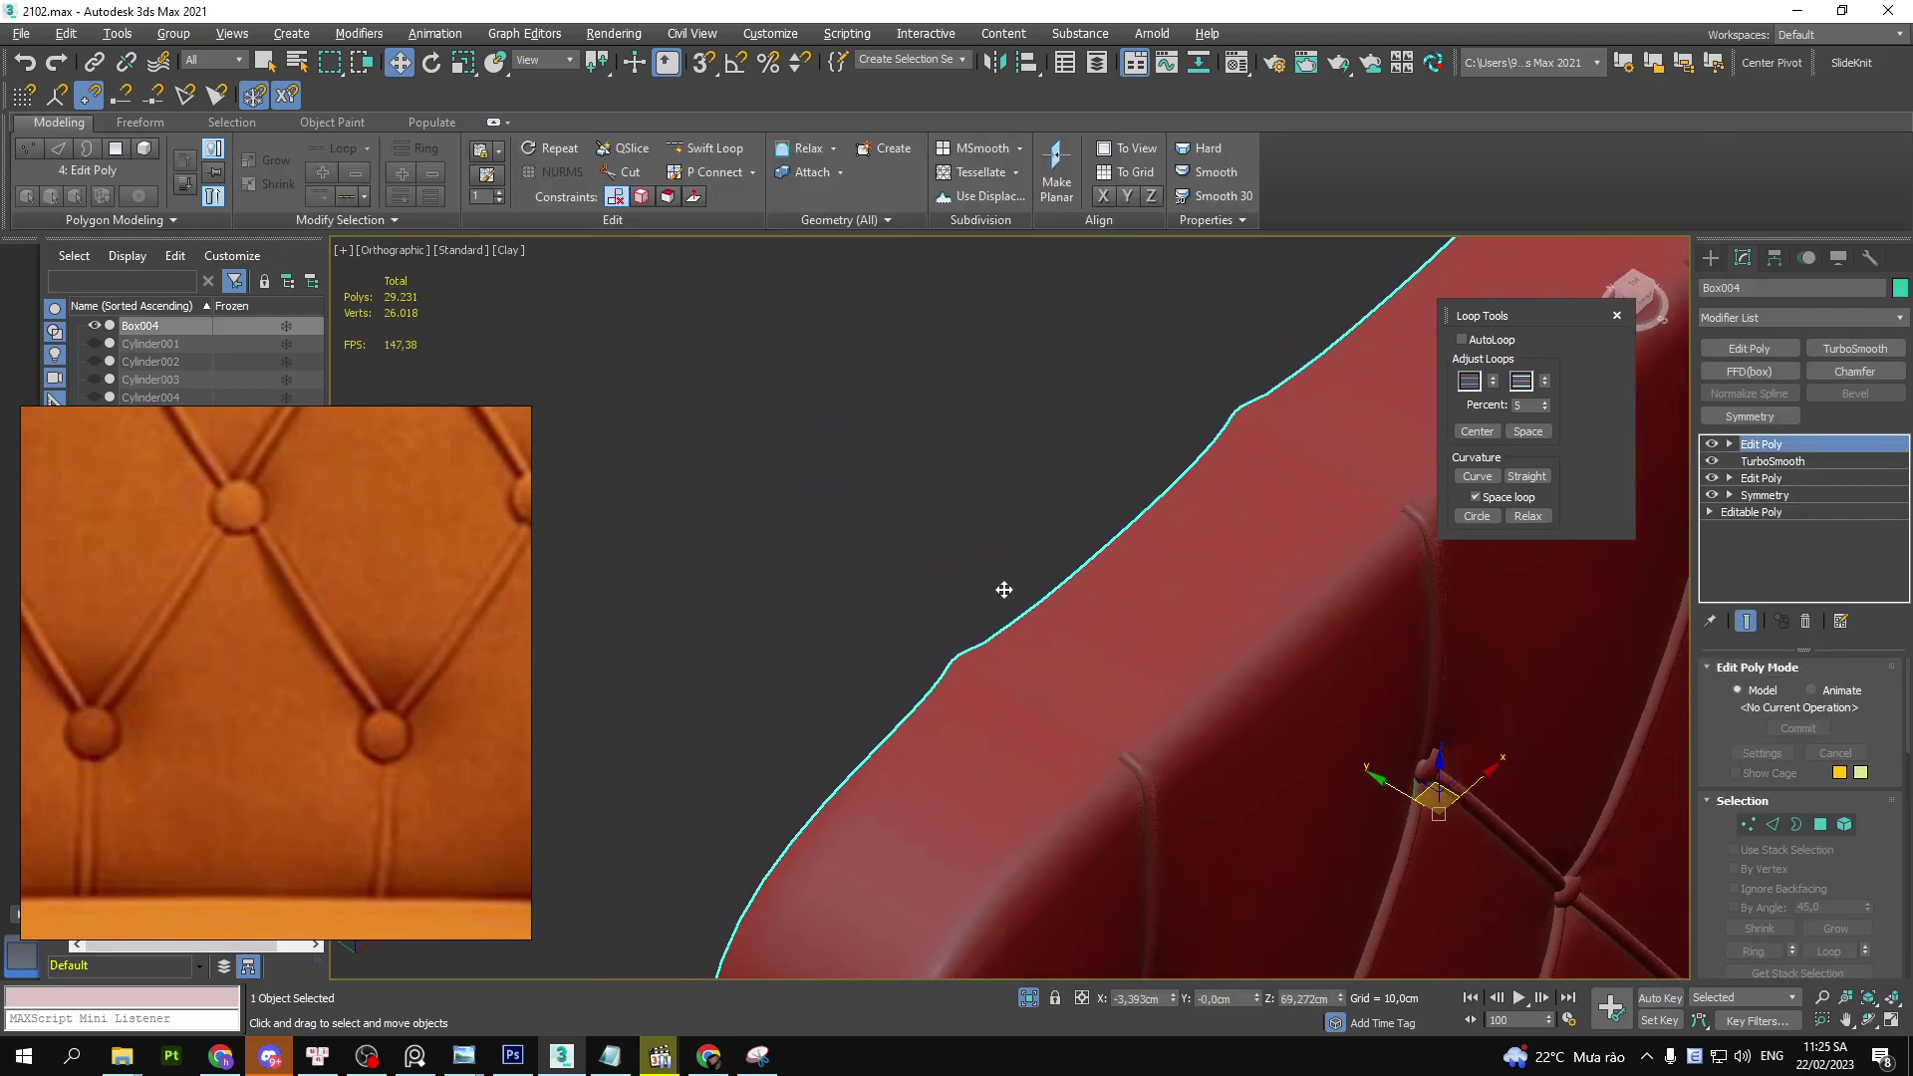
pyautogui.press('F4')
pyautogui.moveTo(1179, 636)
pyautogui.keyDown('alt'); pyautogui.mouseDown(button='middle')
pyautogui.moveTo(880, 778)
pyautogui.moveTo(905, 790)
pyautogui.mouseUp(button='middle'); pyautogui.keyUp('alt')
pyautogui.scroll(5, 1187, 630)
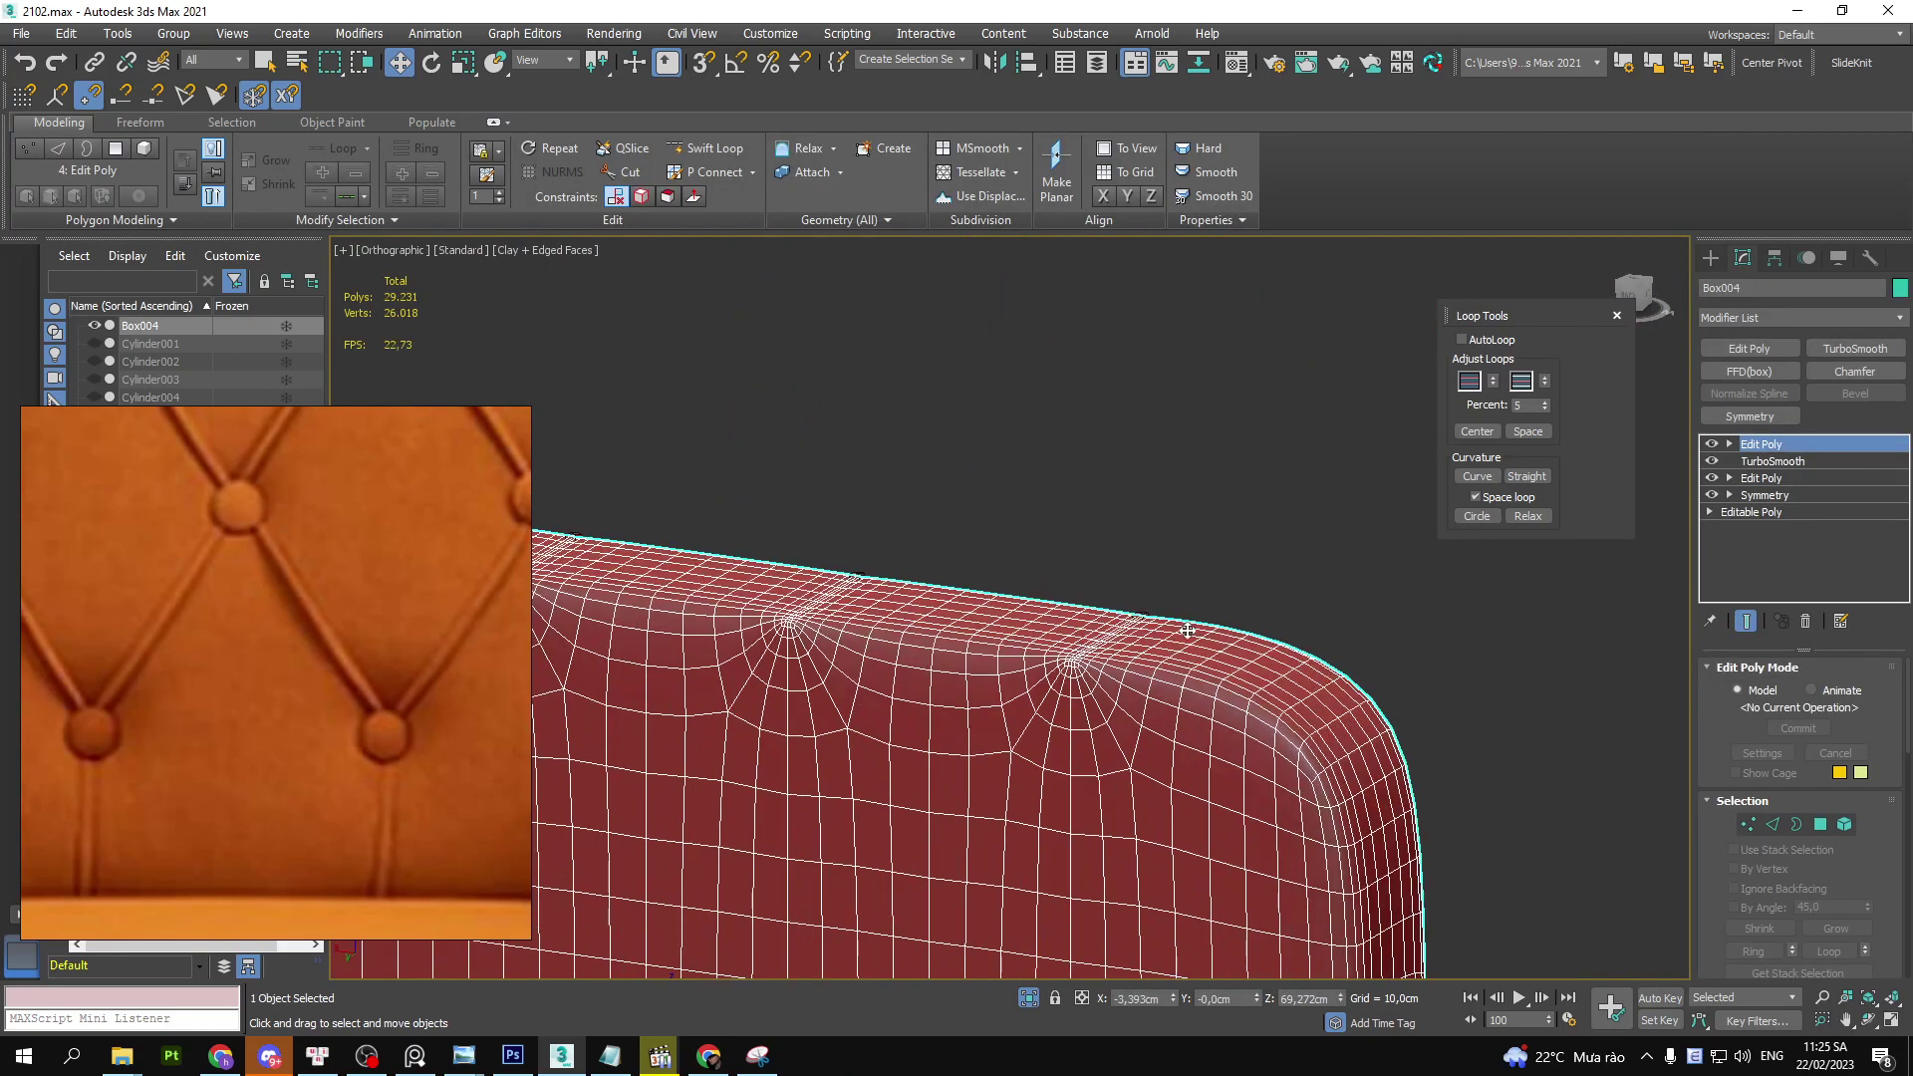
pyautogui.click(1713, 463)
pyautogui.scroll(3, 1090, 688)
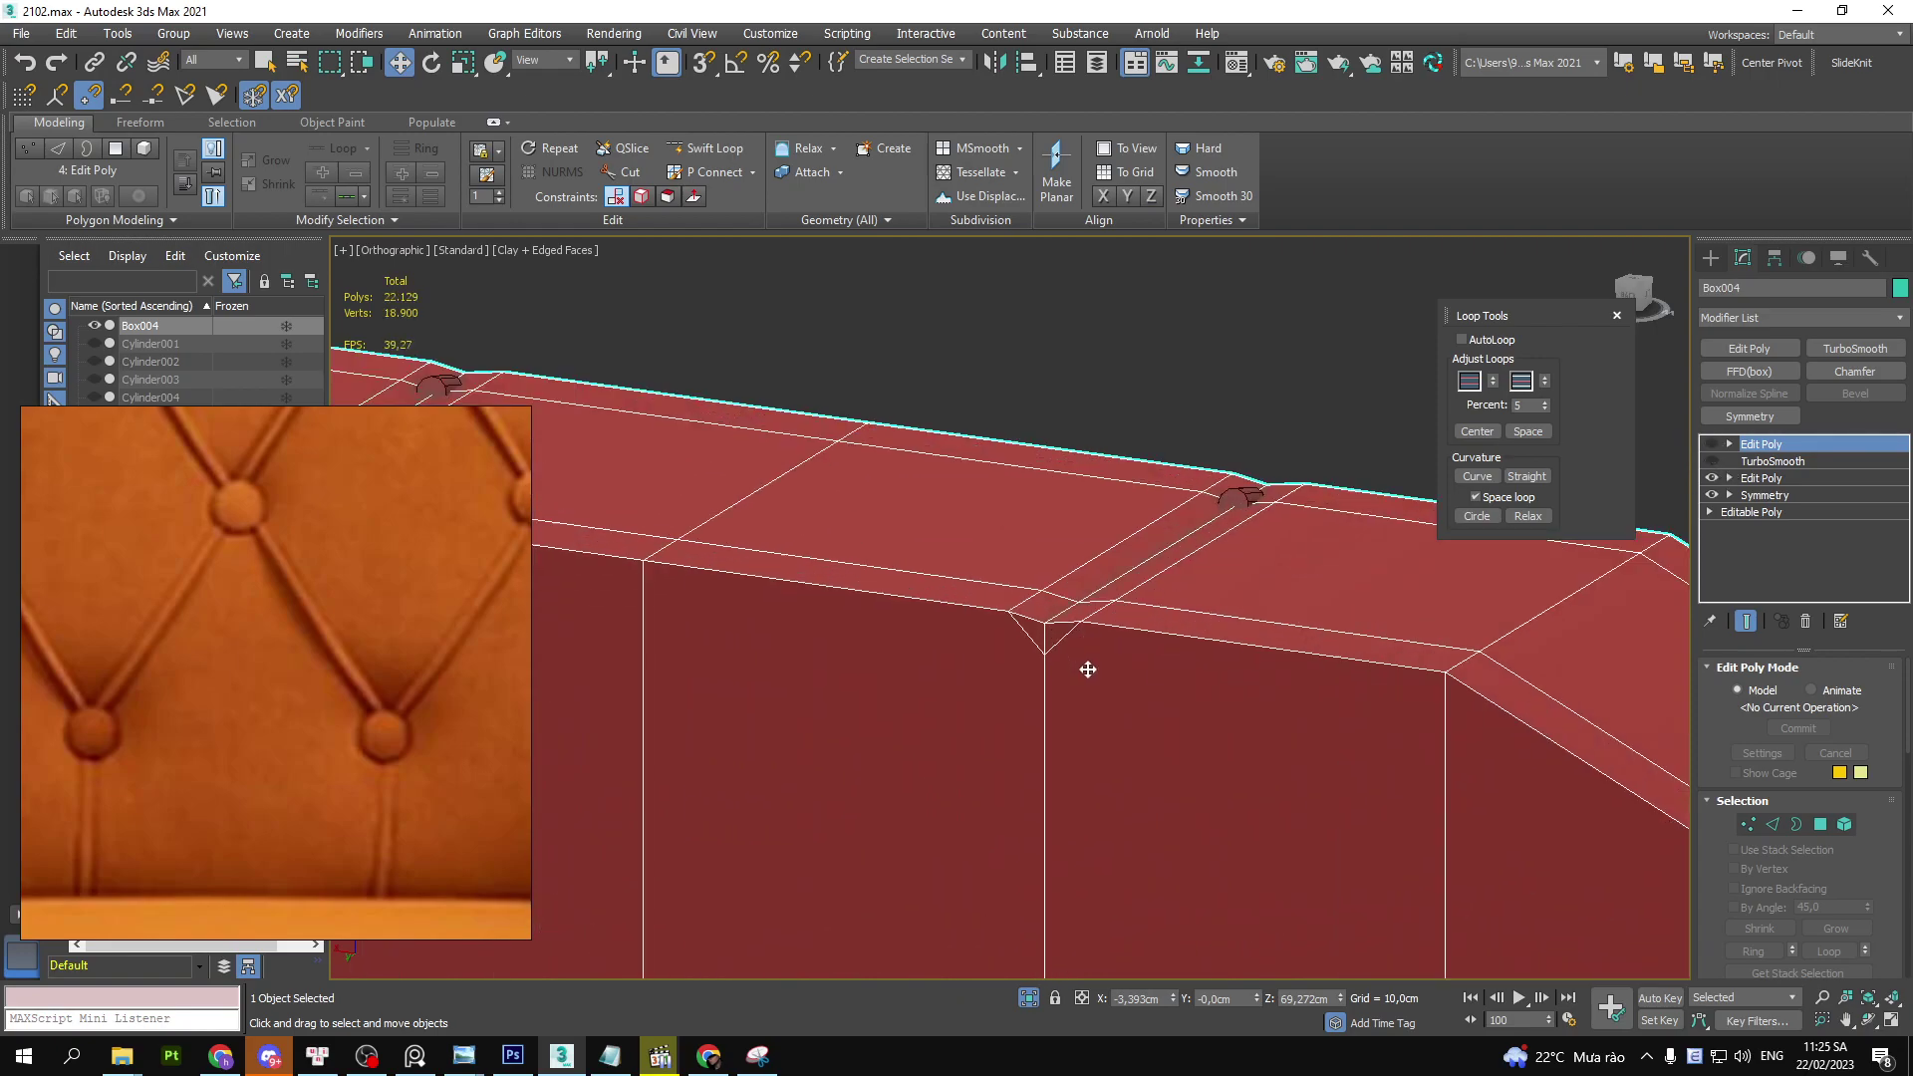
pyautogui.scroll(2, 1048, 615)
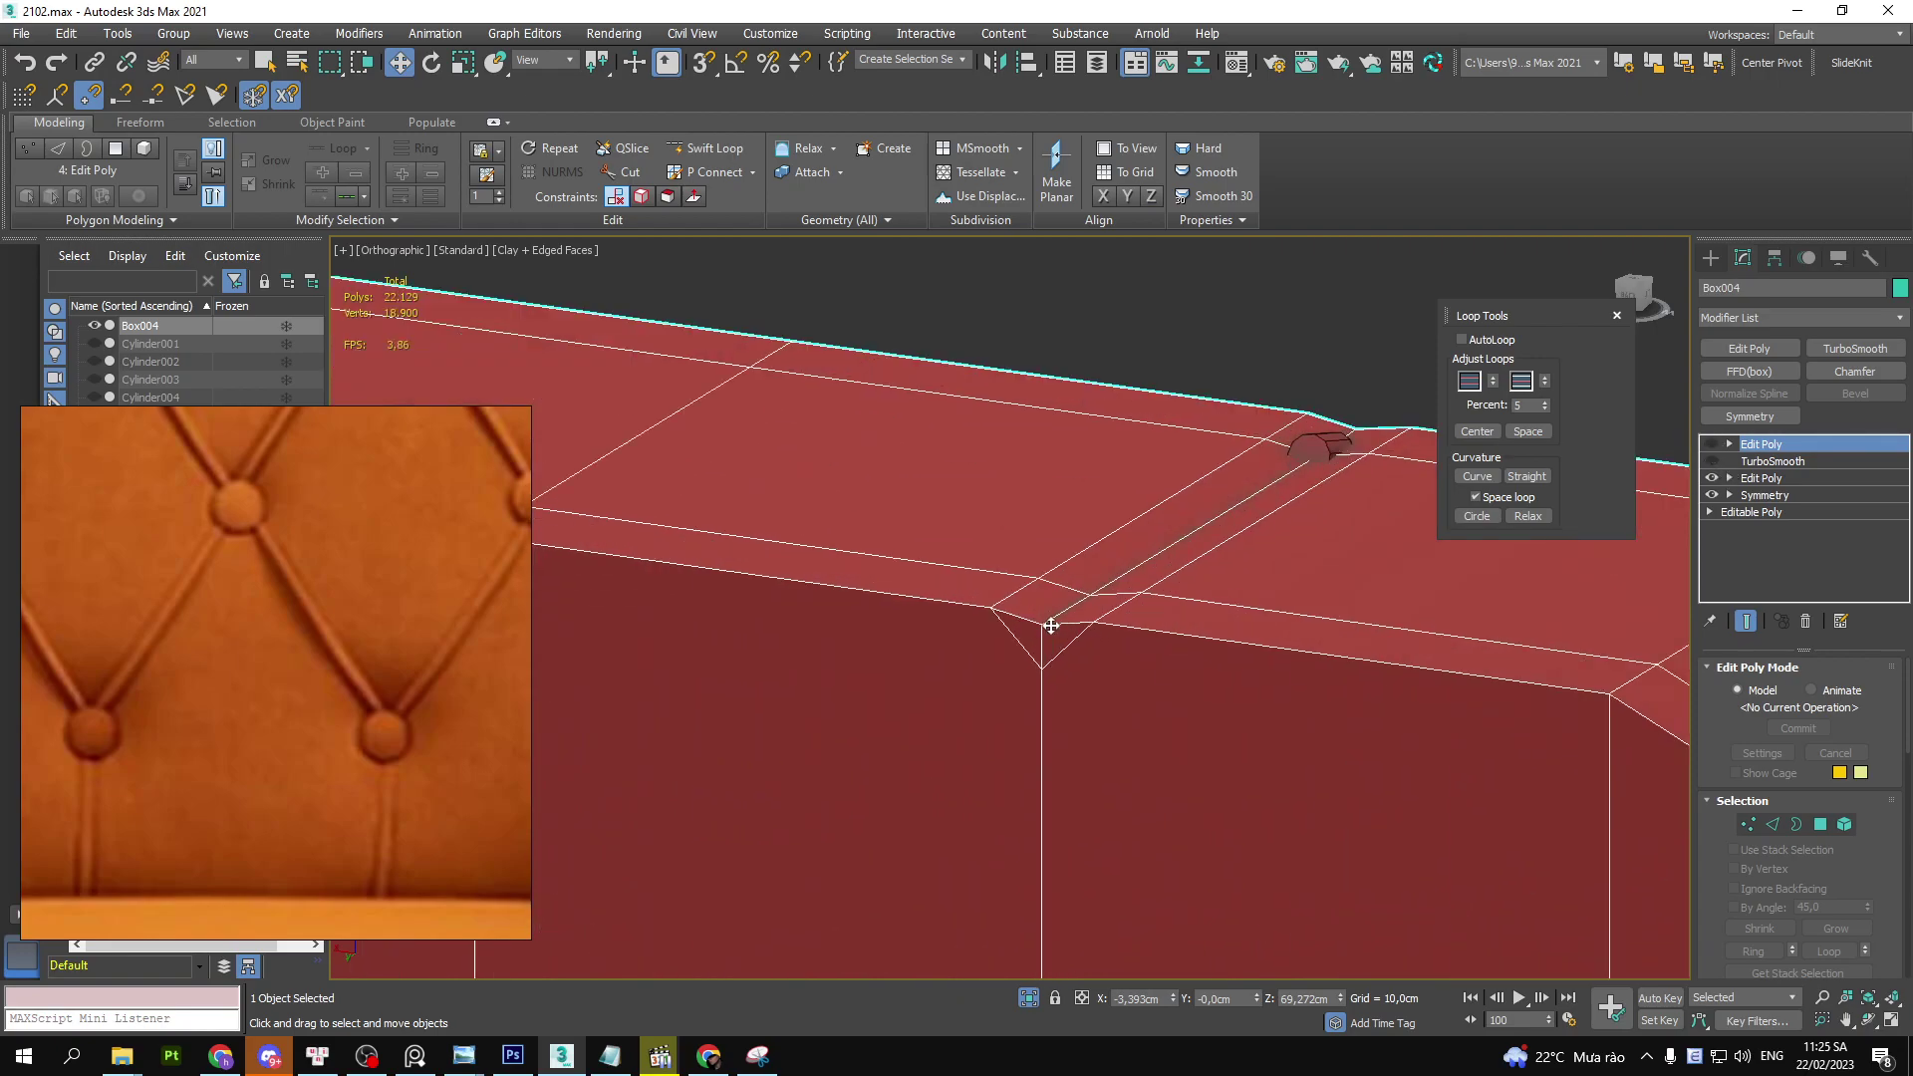
pyautogui.press('2')
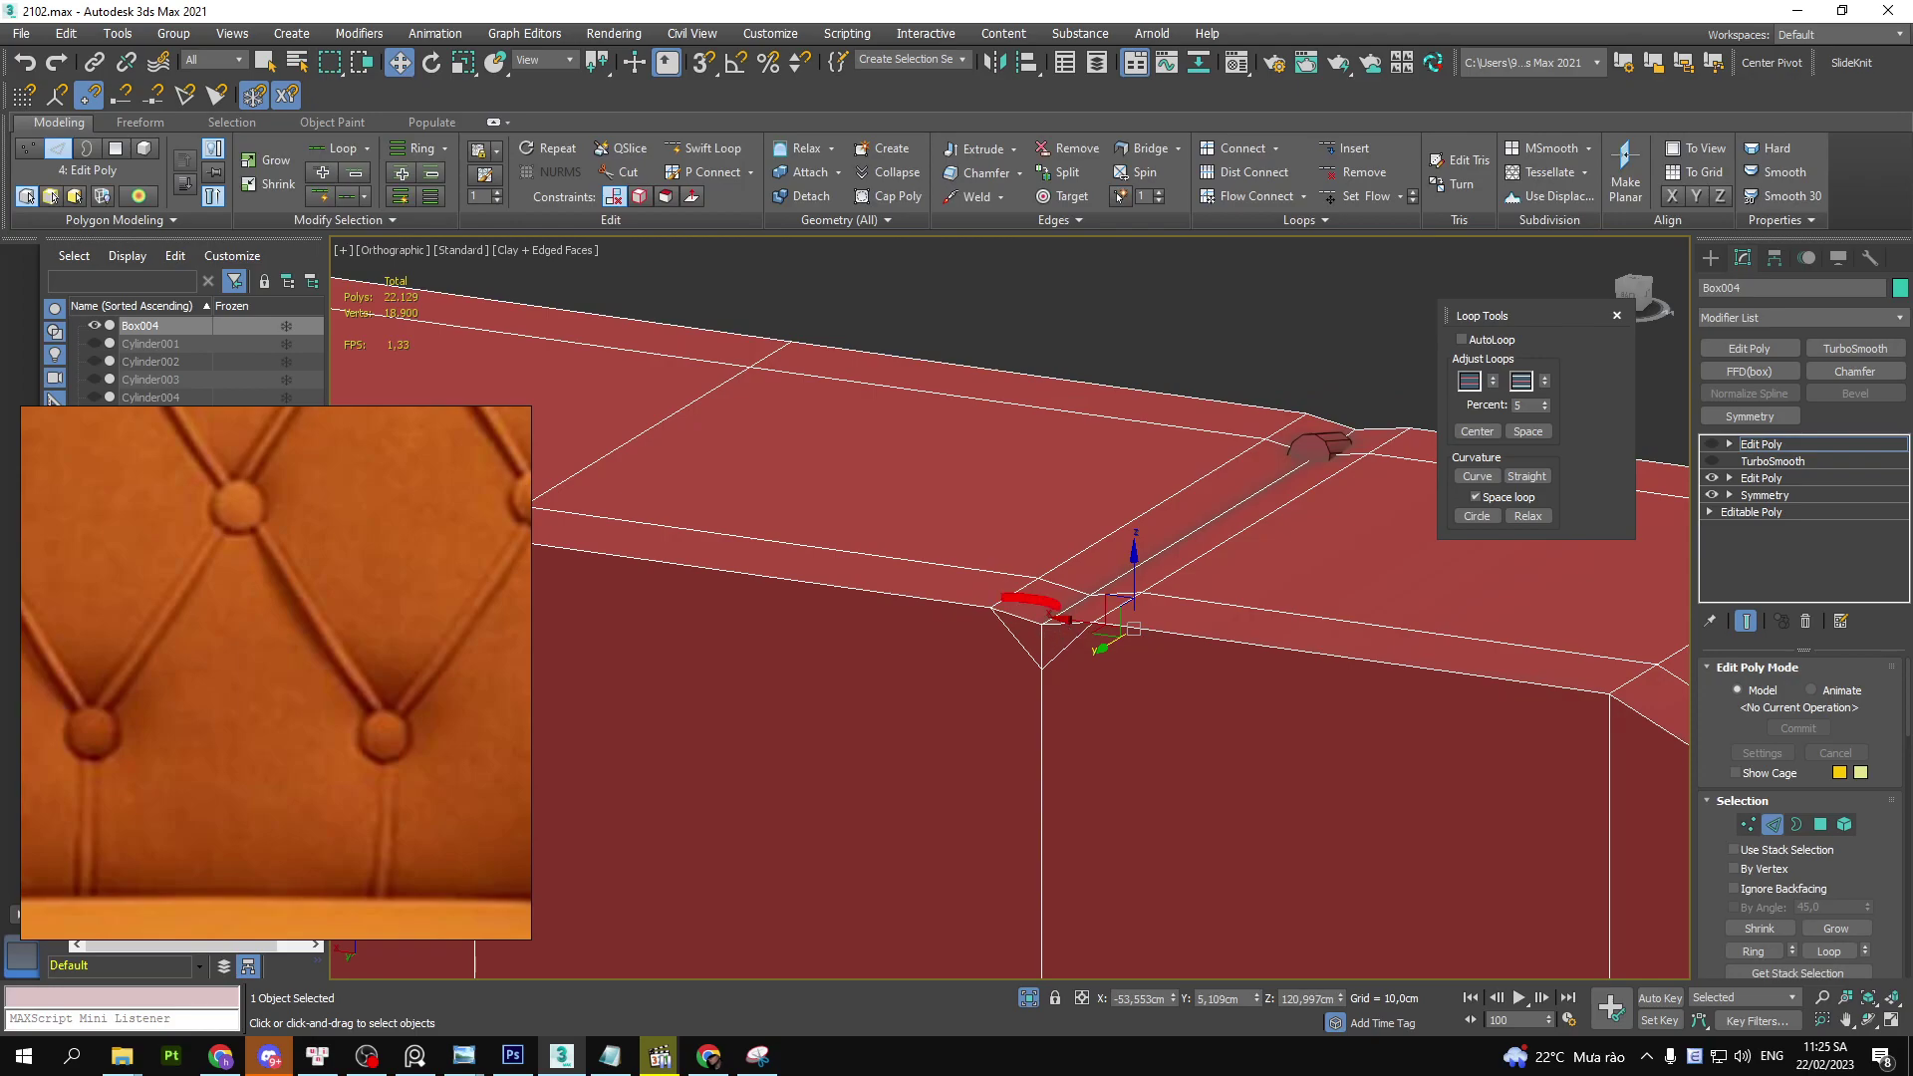
pyautogui.click(1711, 460)
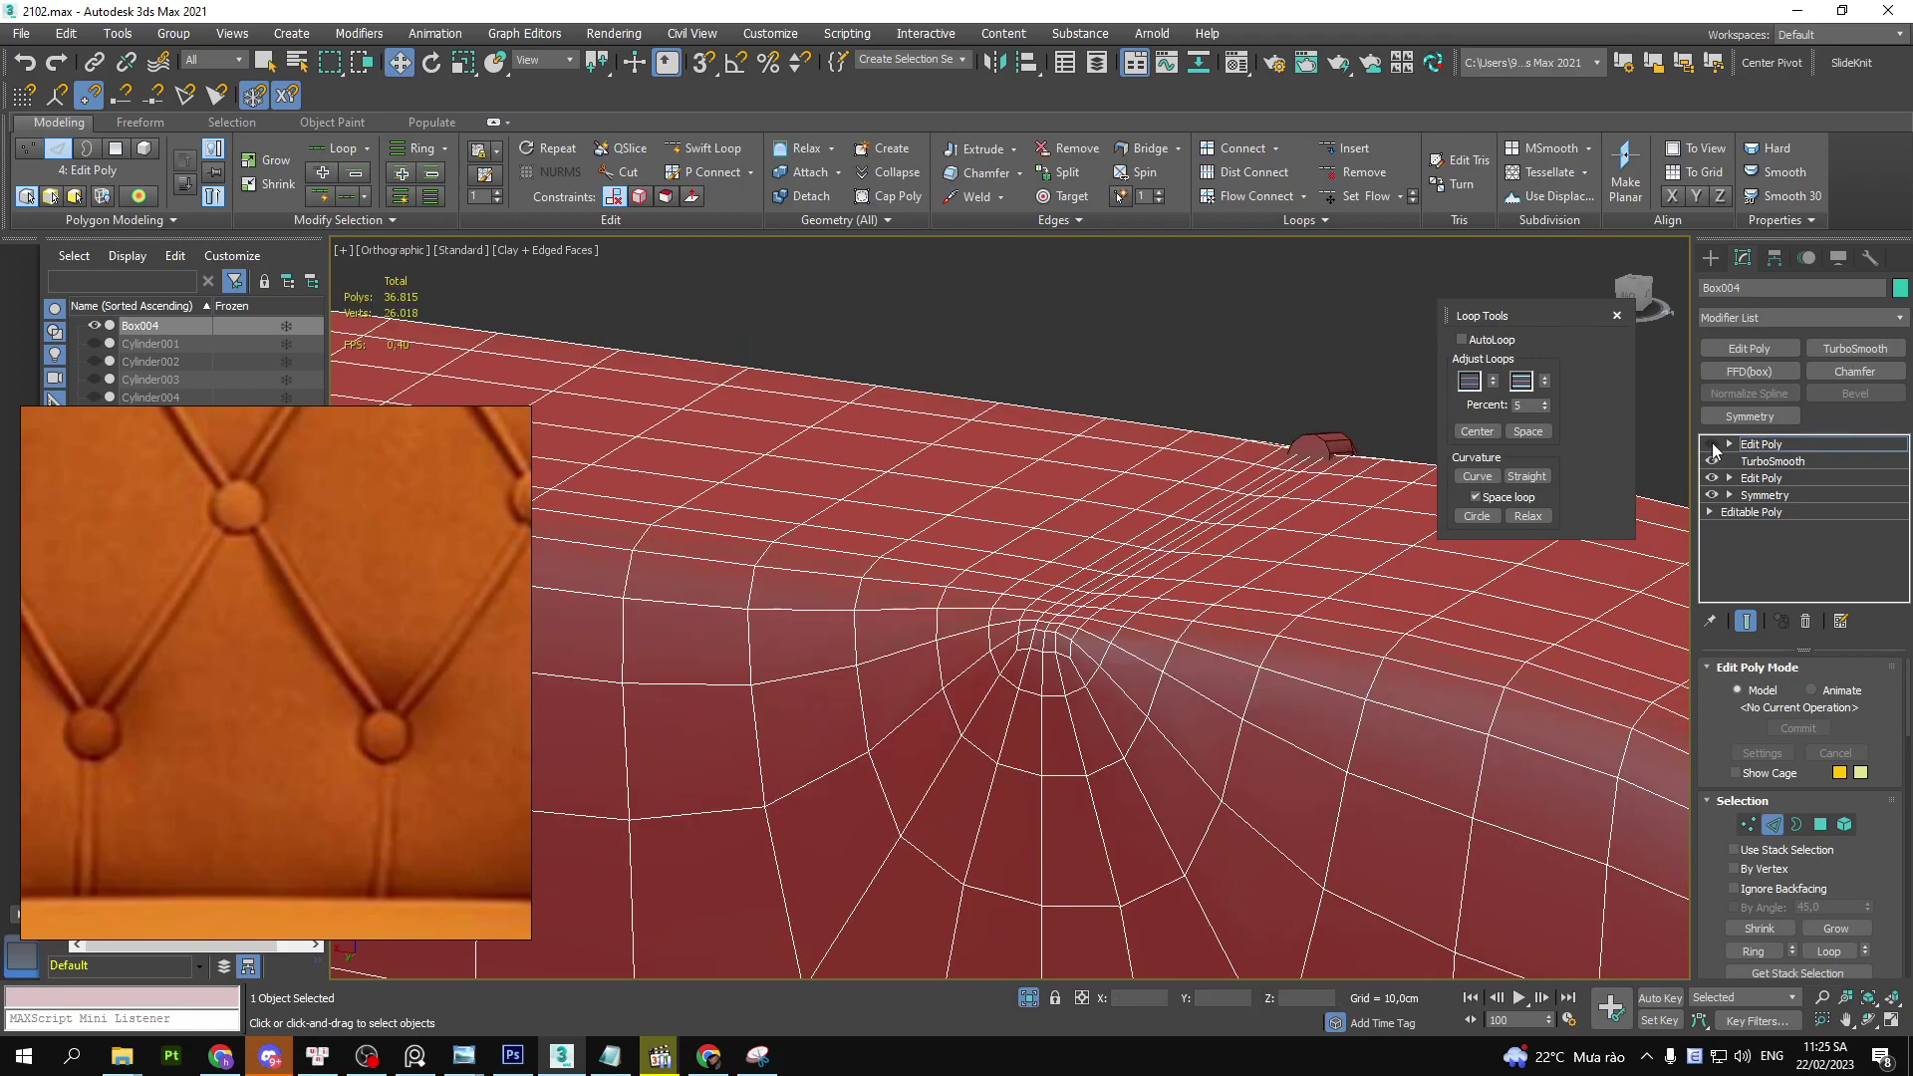
pyautogui.press('F4')
pyautogui.scroll(-4, 1052, 620)
pyautogui.scroll(3, 884, 600)
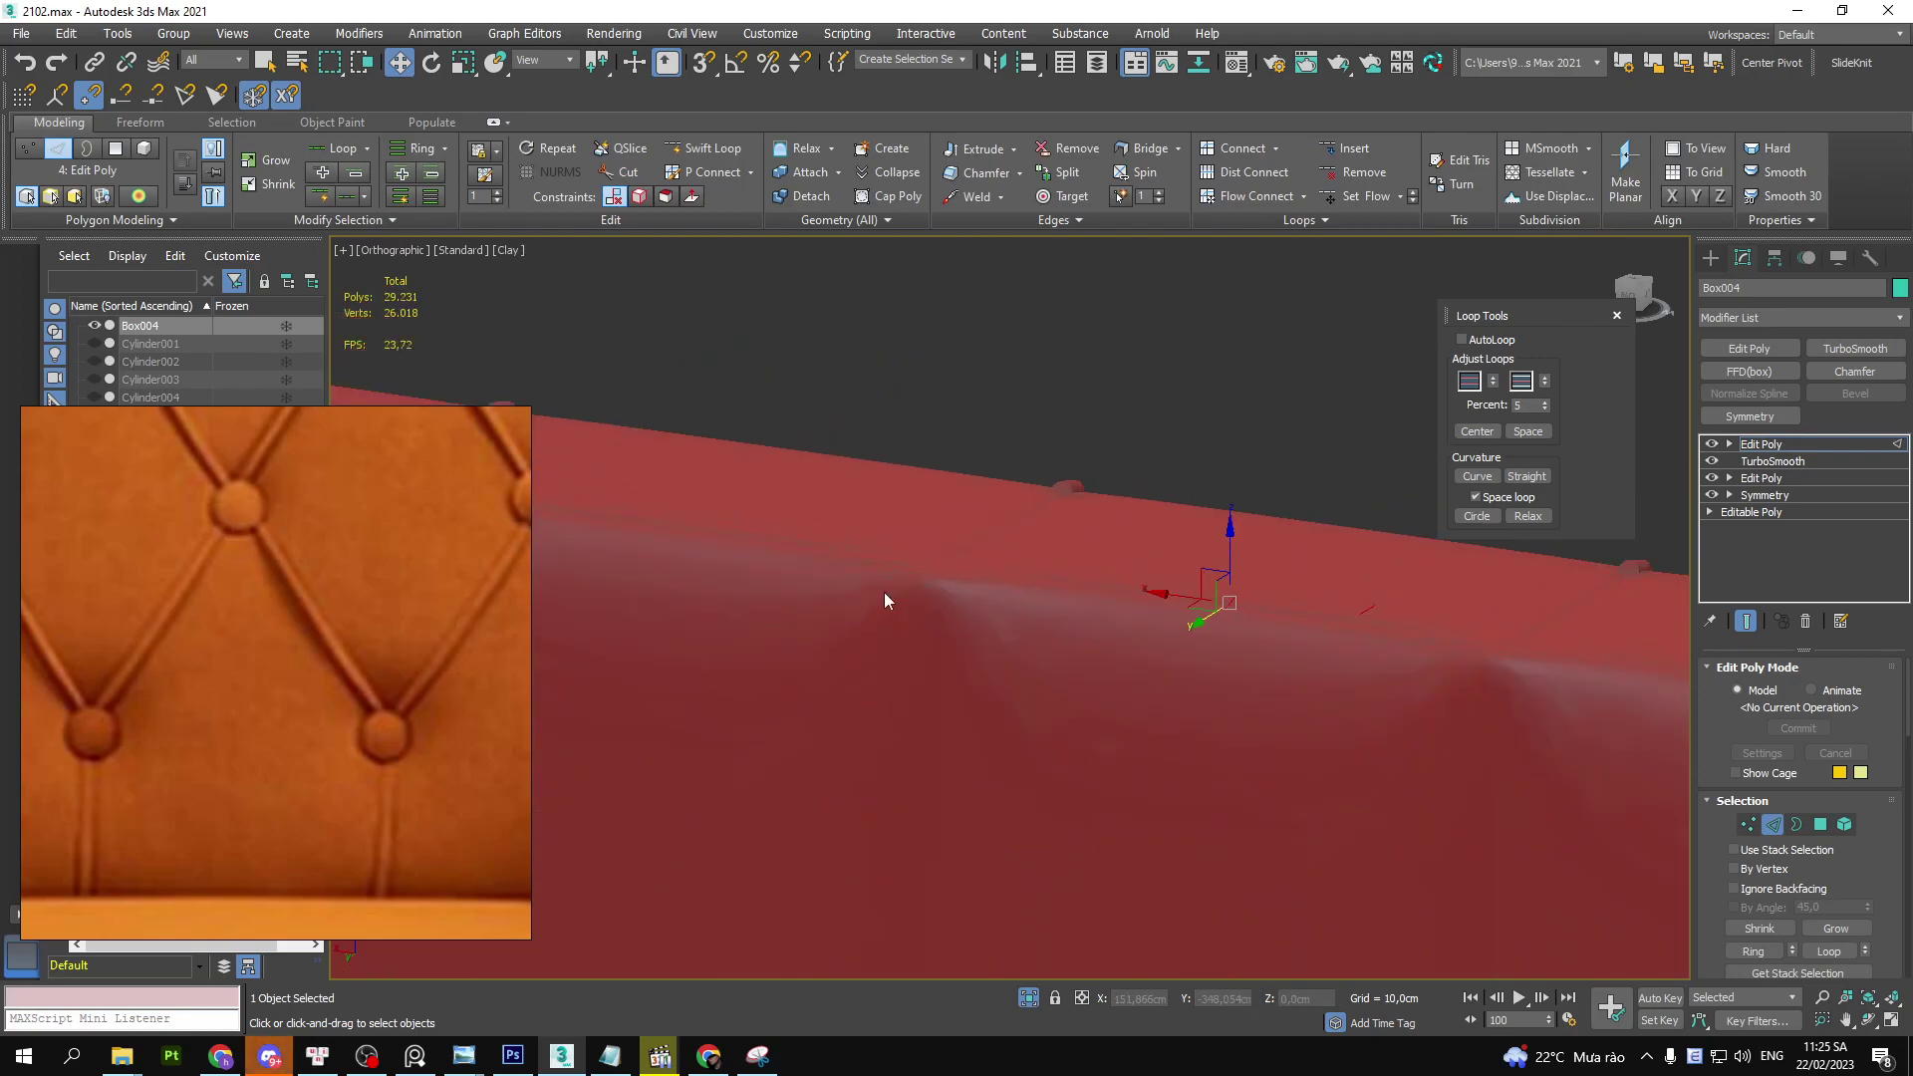
pyautogui.moveTo(1177, 598)
pyautogui.keyDown('alt'); pyautogui.mouseDown(button='middle')
pyautogui.moveTo(1063, 589)
pyautogui.moveTo(1121, 593)
pyautogui.mouseUp(button='middle'); pyautogui.keyUp('alt')
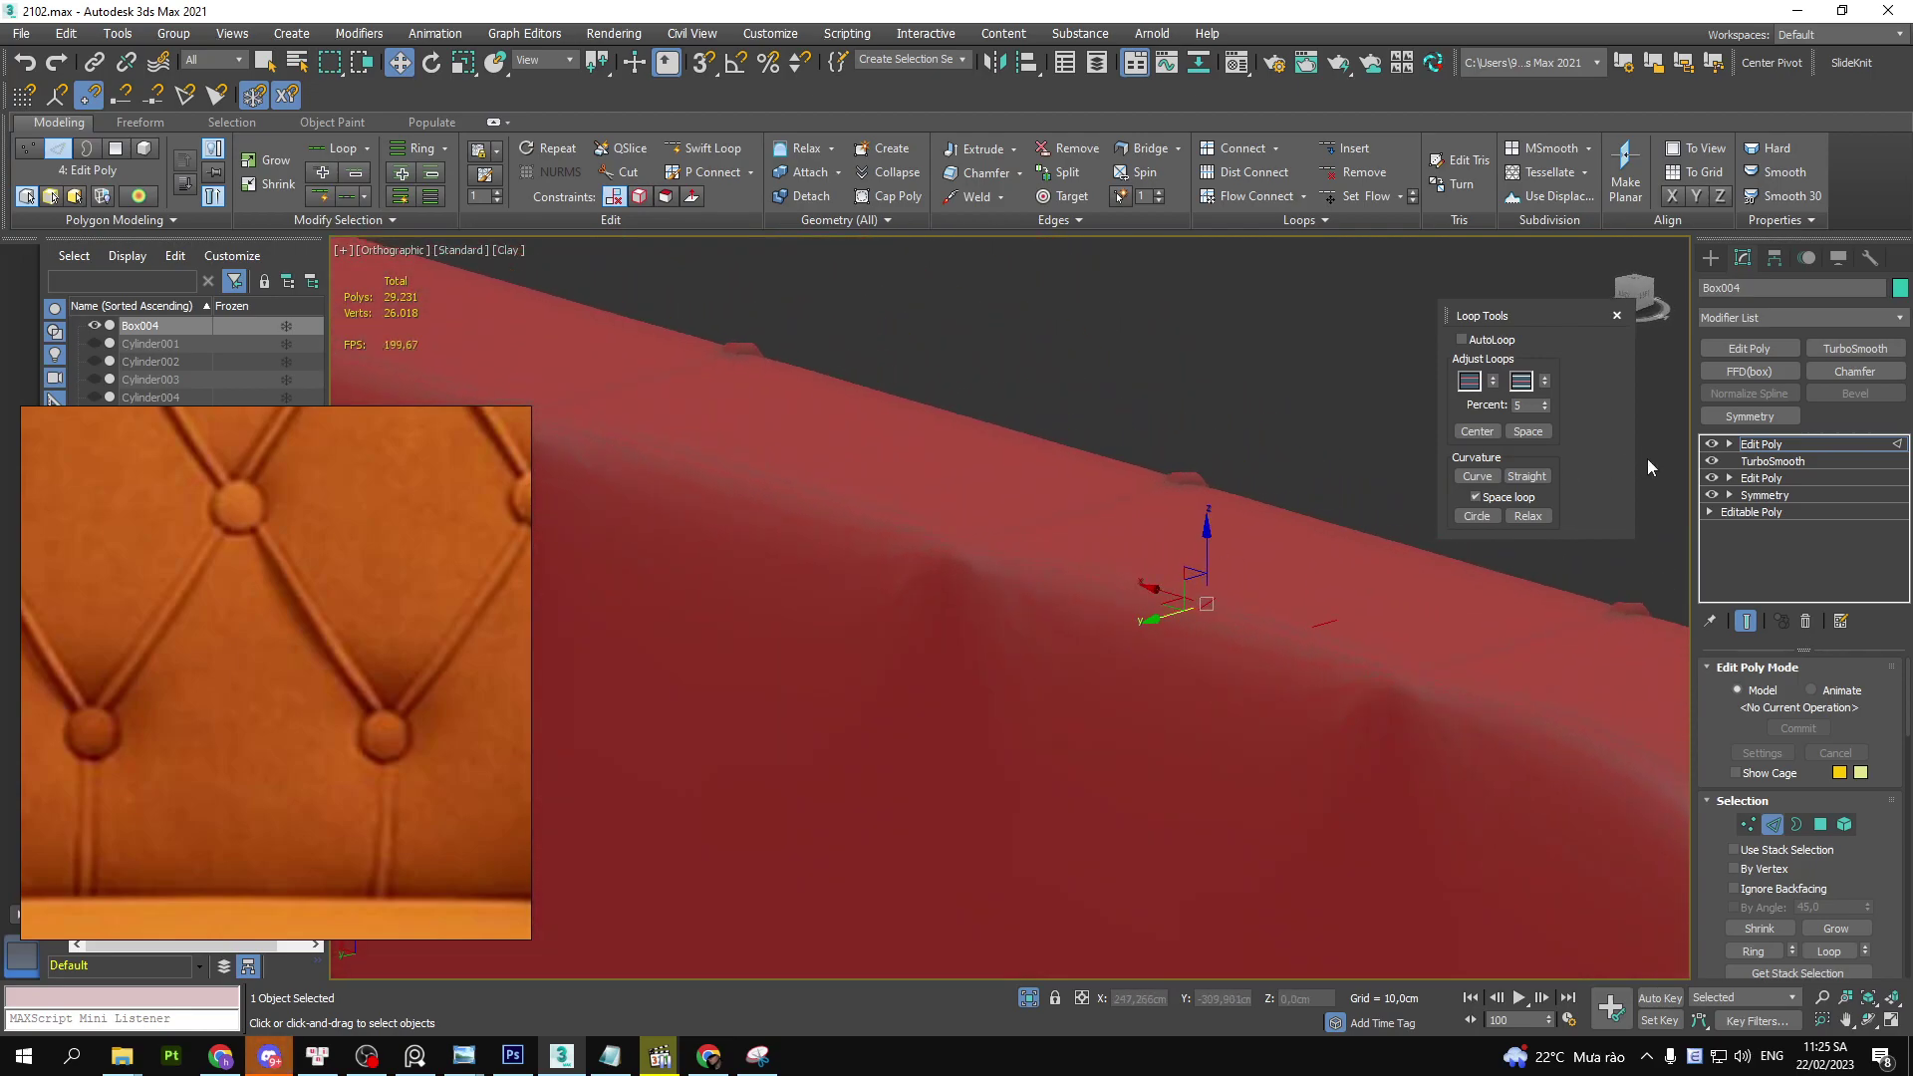
# - In the lower Edit Poly, remove the stray corner edge where the groove meets the top
pyautogui.press('2')
pyautogui.click(1712, 445)
pyautogui.click(1712, 460)
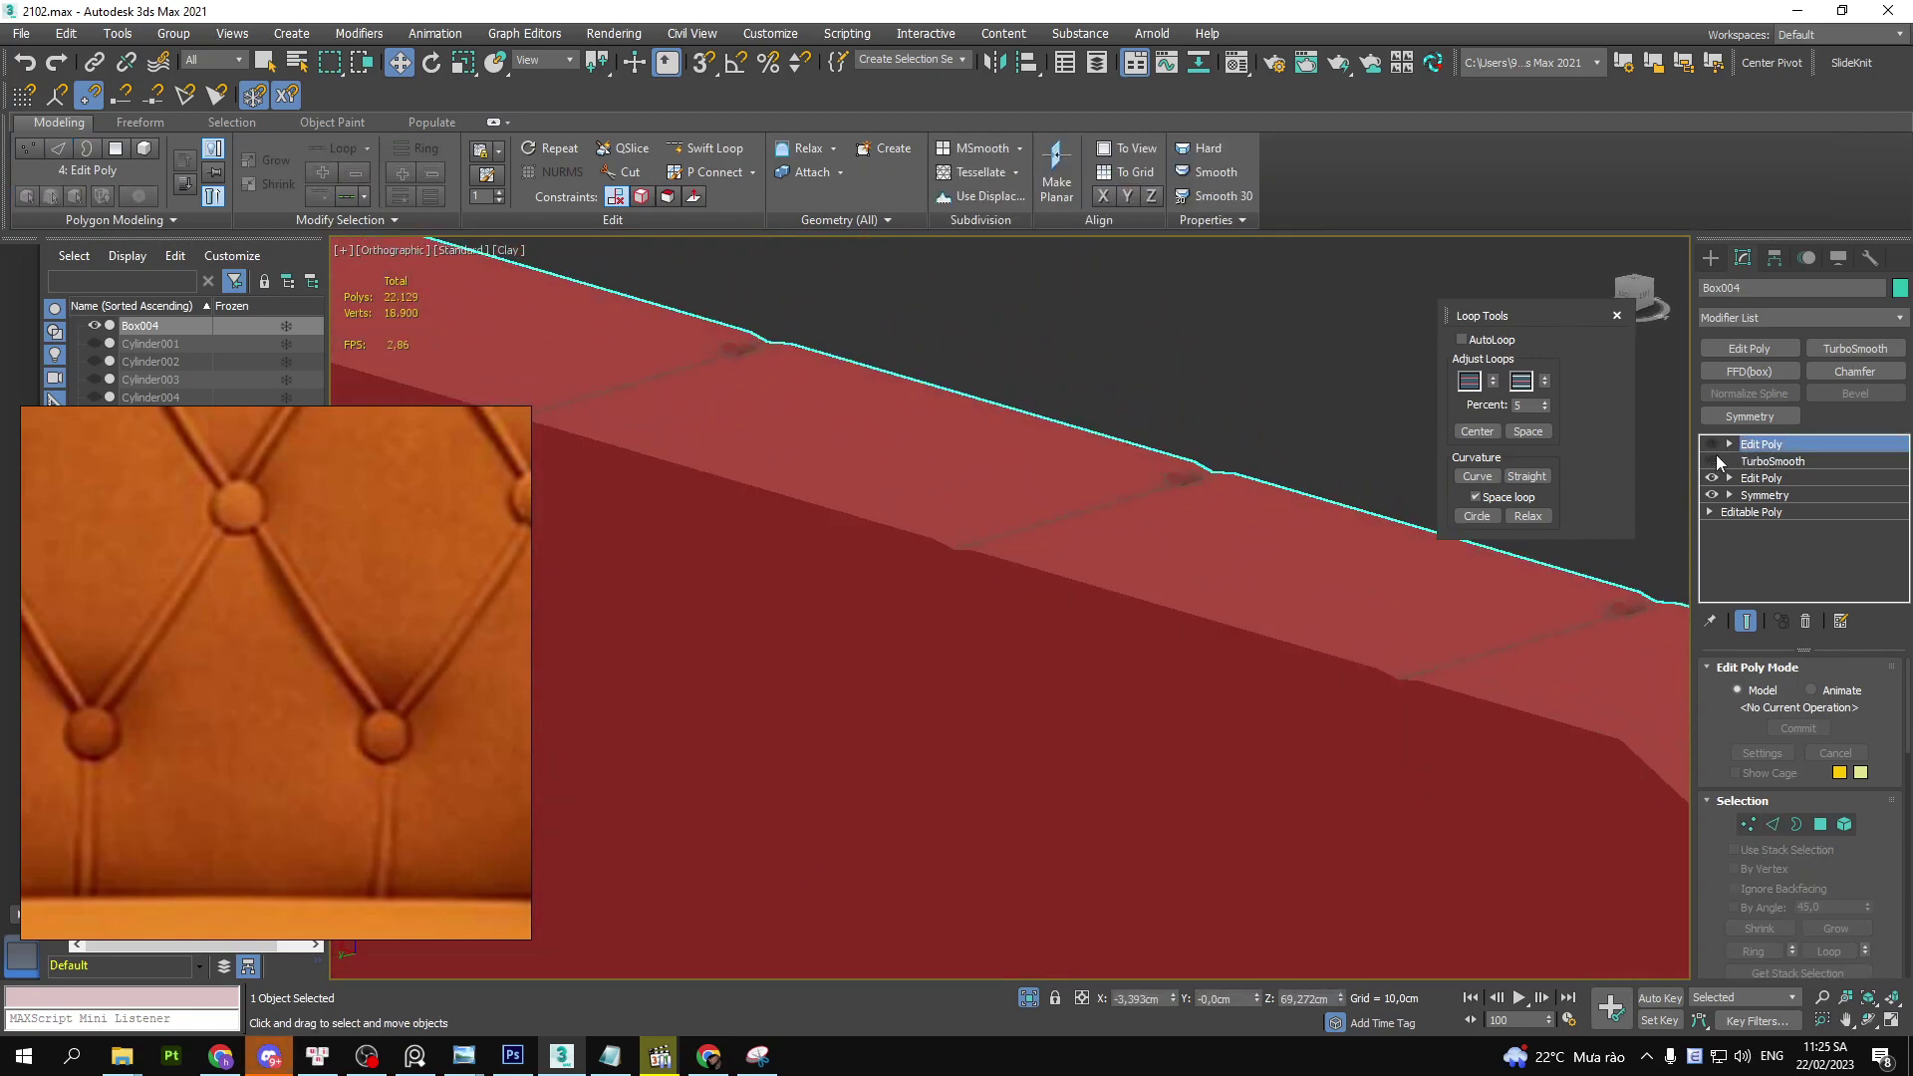
pyautogui.press('2')
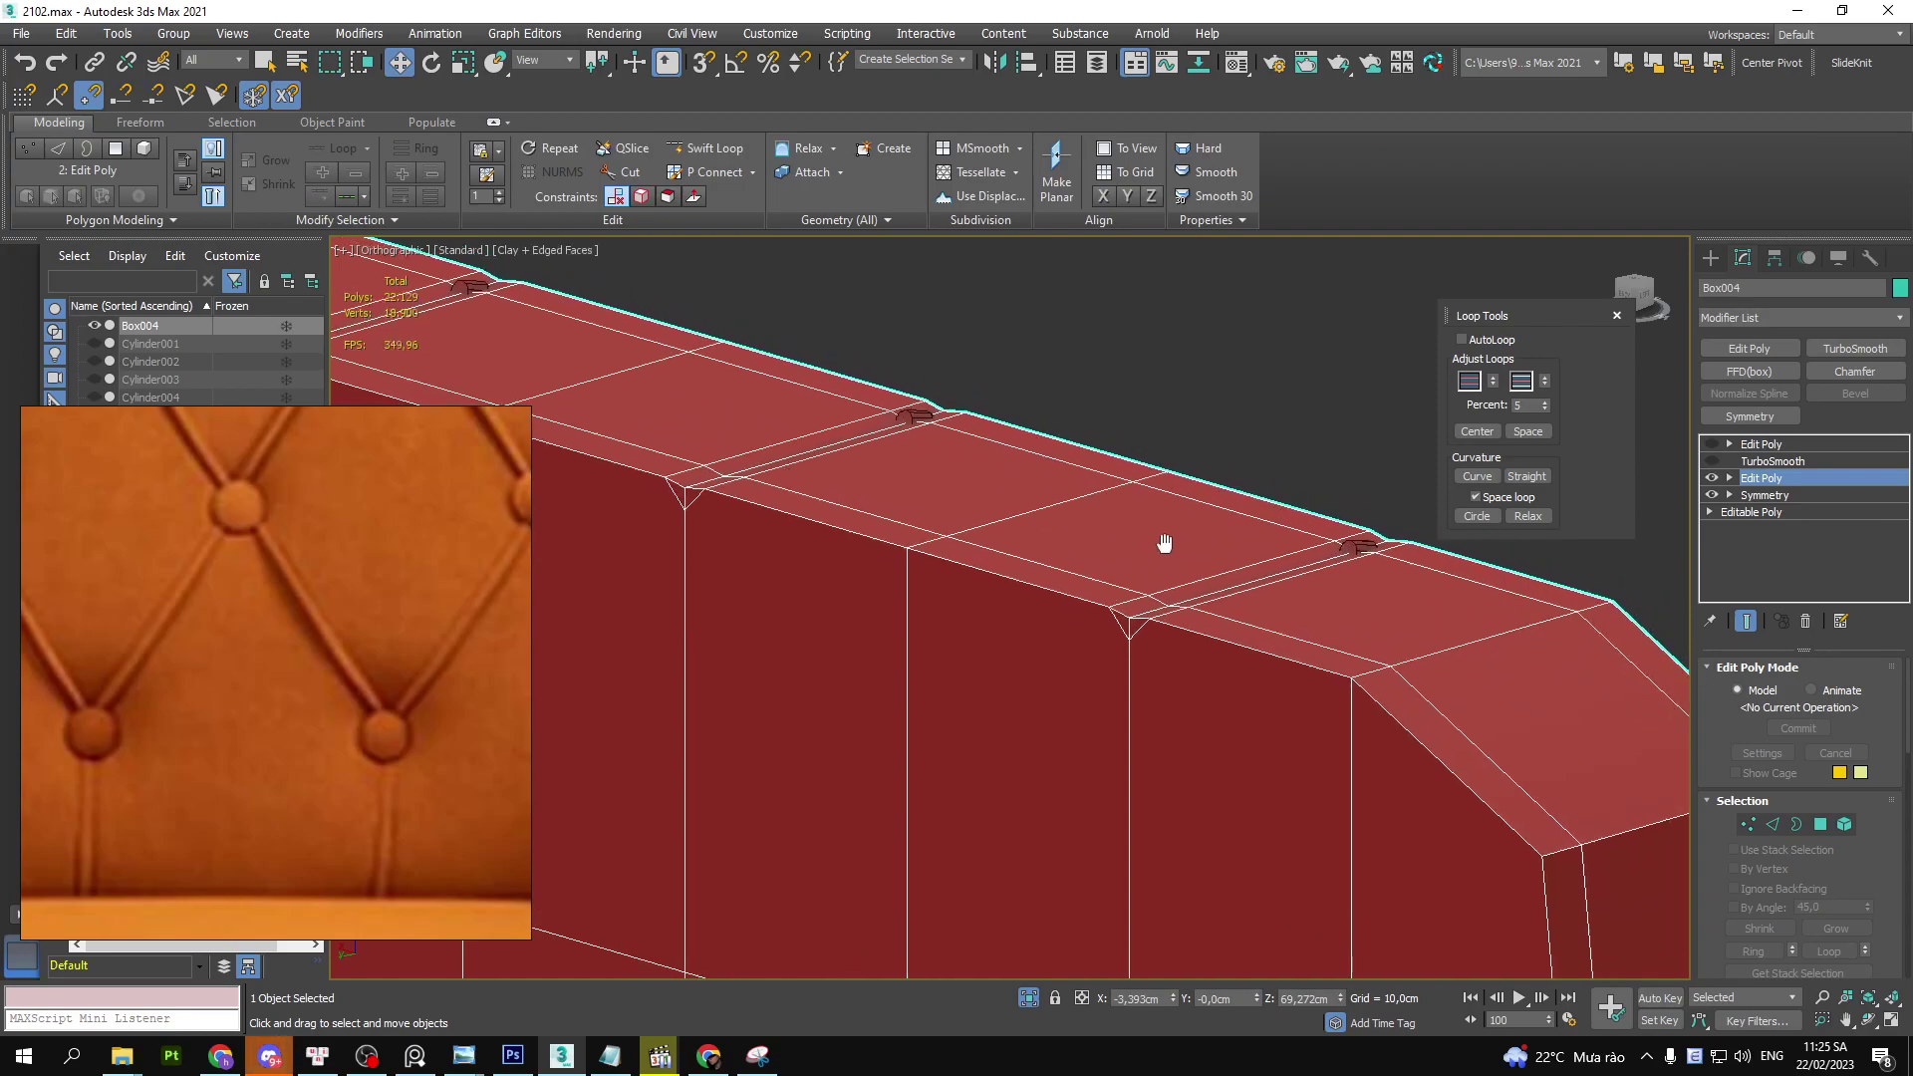
pyautogui.scroll(5, 1162, 558)
pyautogui.click(1037, 576)
pyautogui.hotkey('ctrl', 'BackSpace')
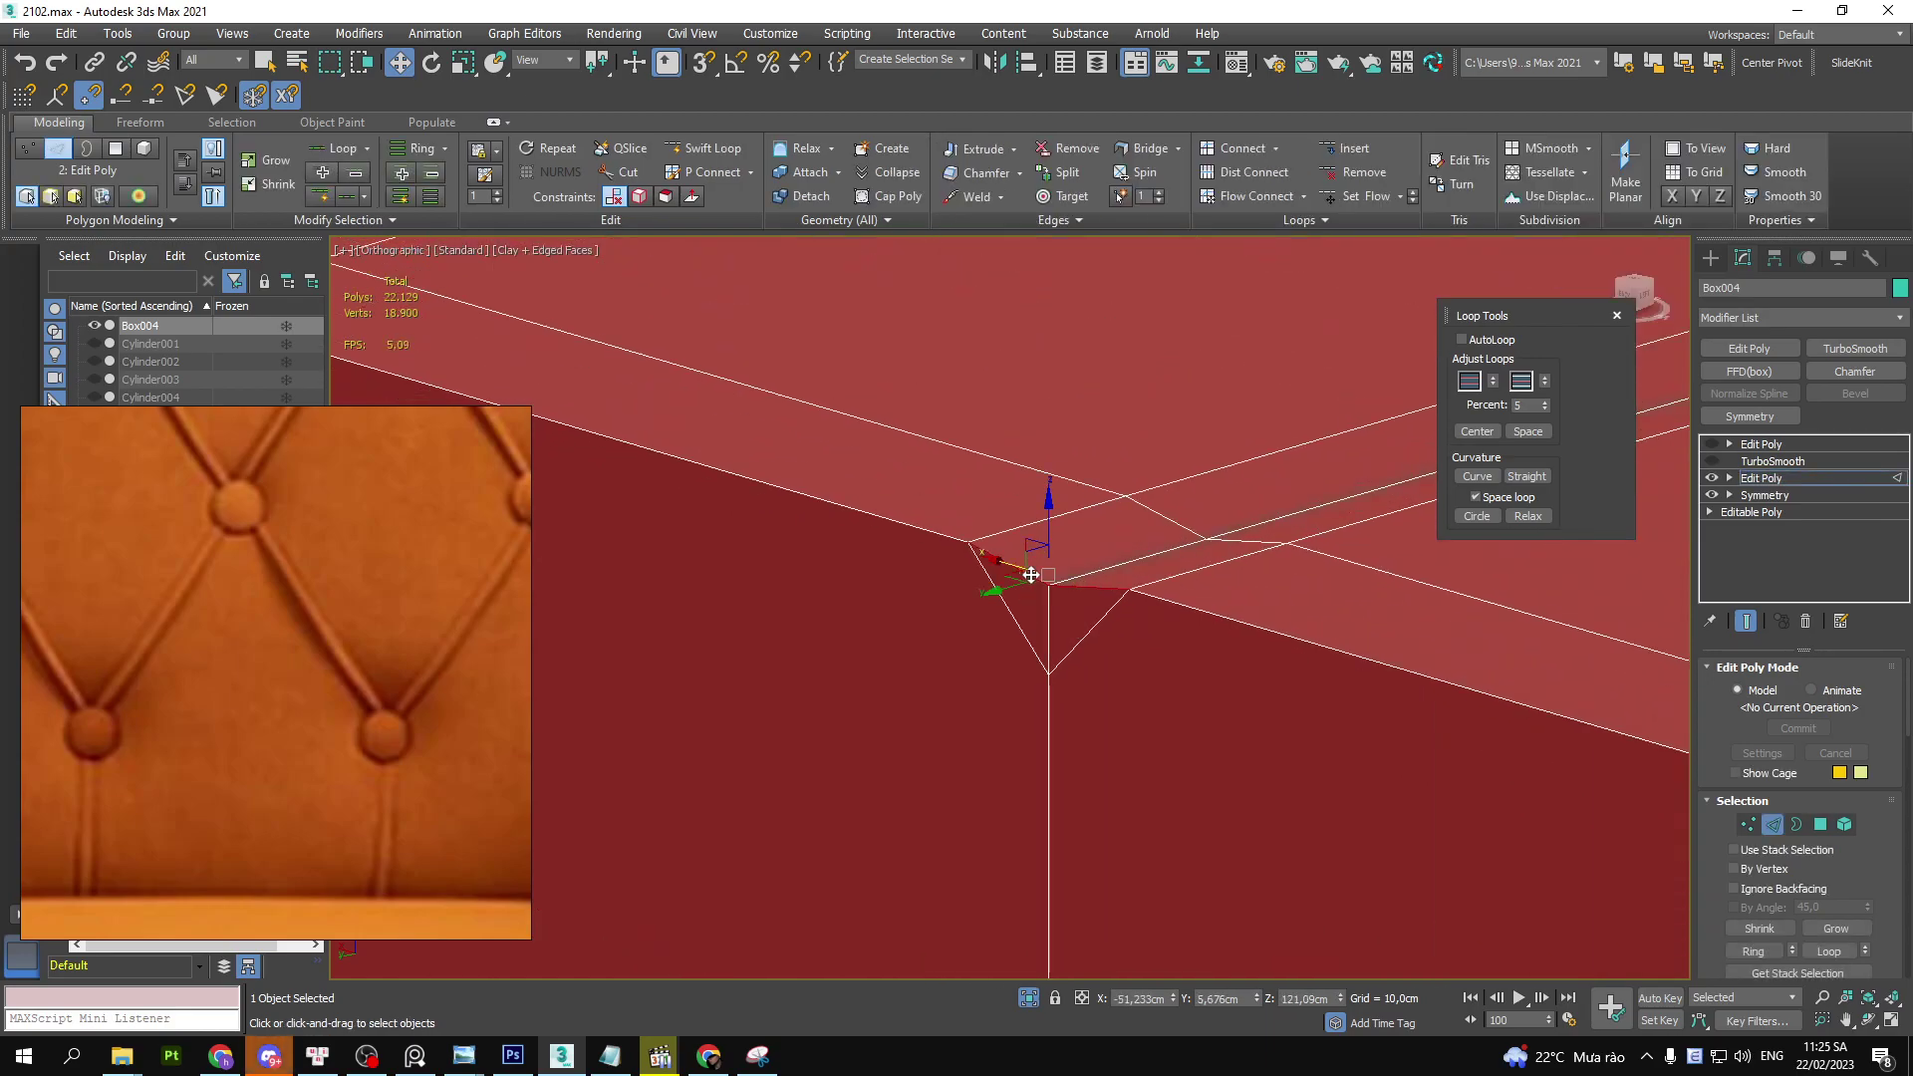
pyautogui.keyDown('alt'); pyautogui.moveTo(1037, 575); pyautogui.dragTo(1140, 634, button='middle'); pyautogui.keyUp('alt')
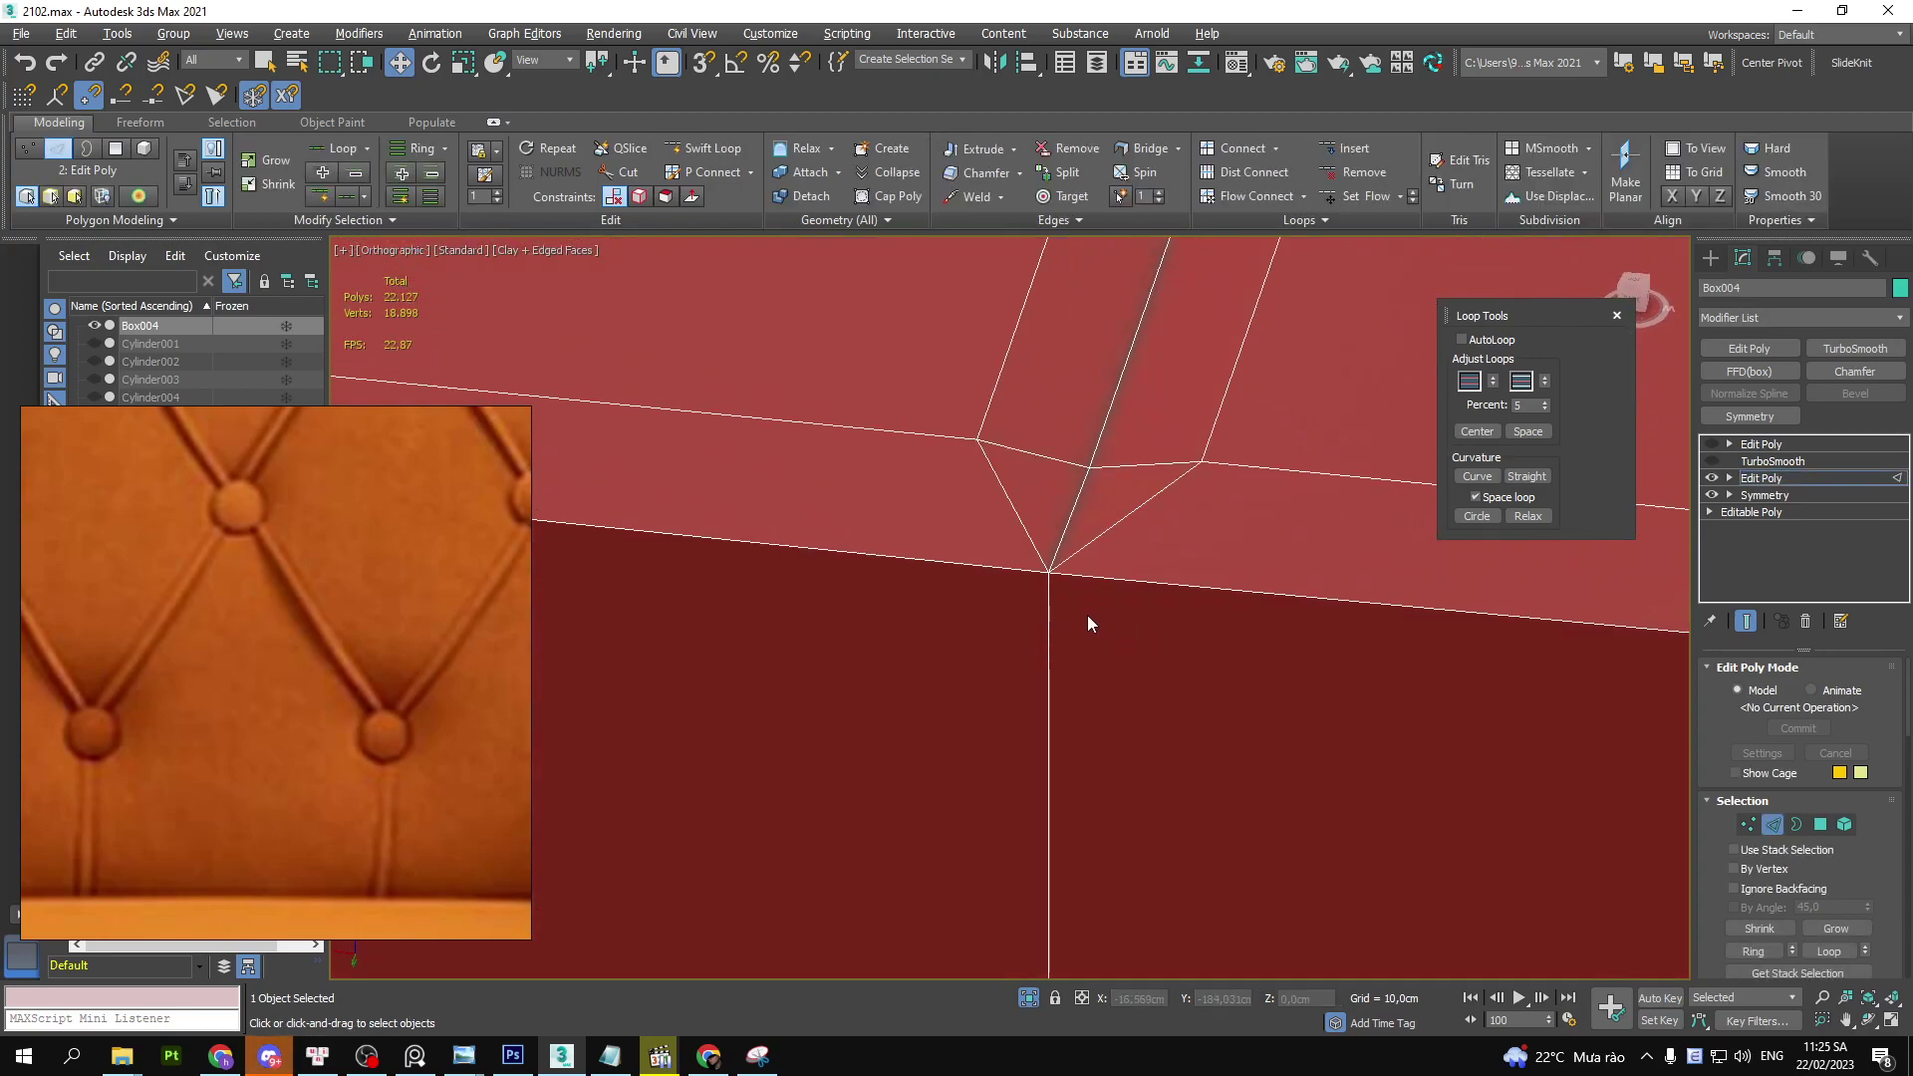
# - Collapse the two corner vertices into one and leave vertex level
pyautogui.press('1')
pyautogui.press('F3')
pyautogui.click(1051, 578)
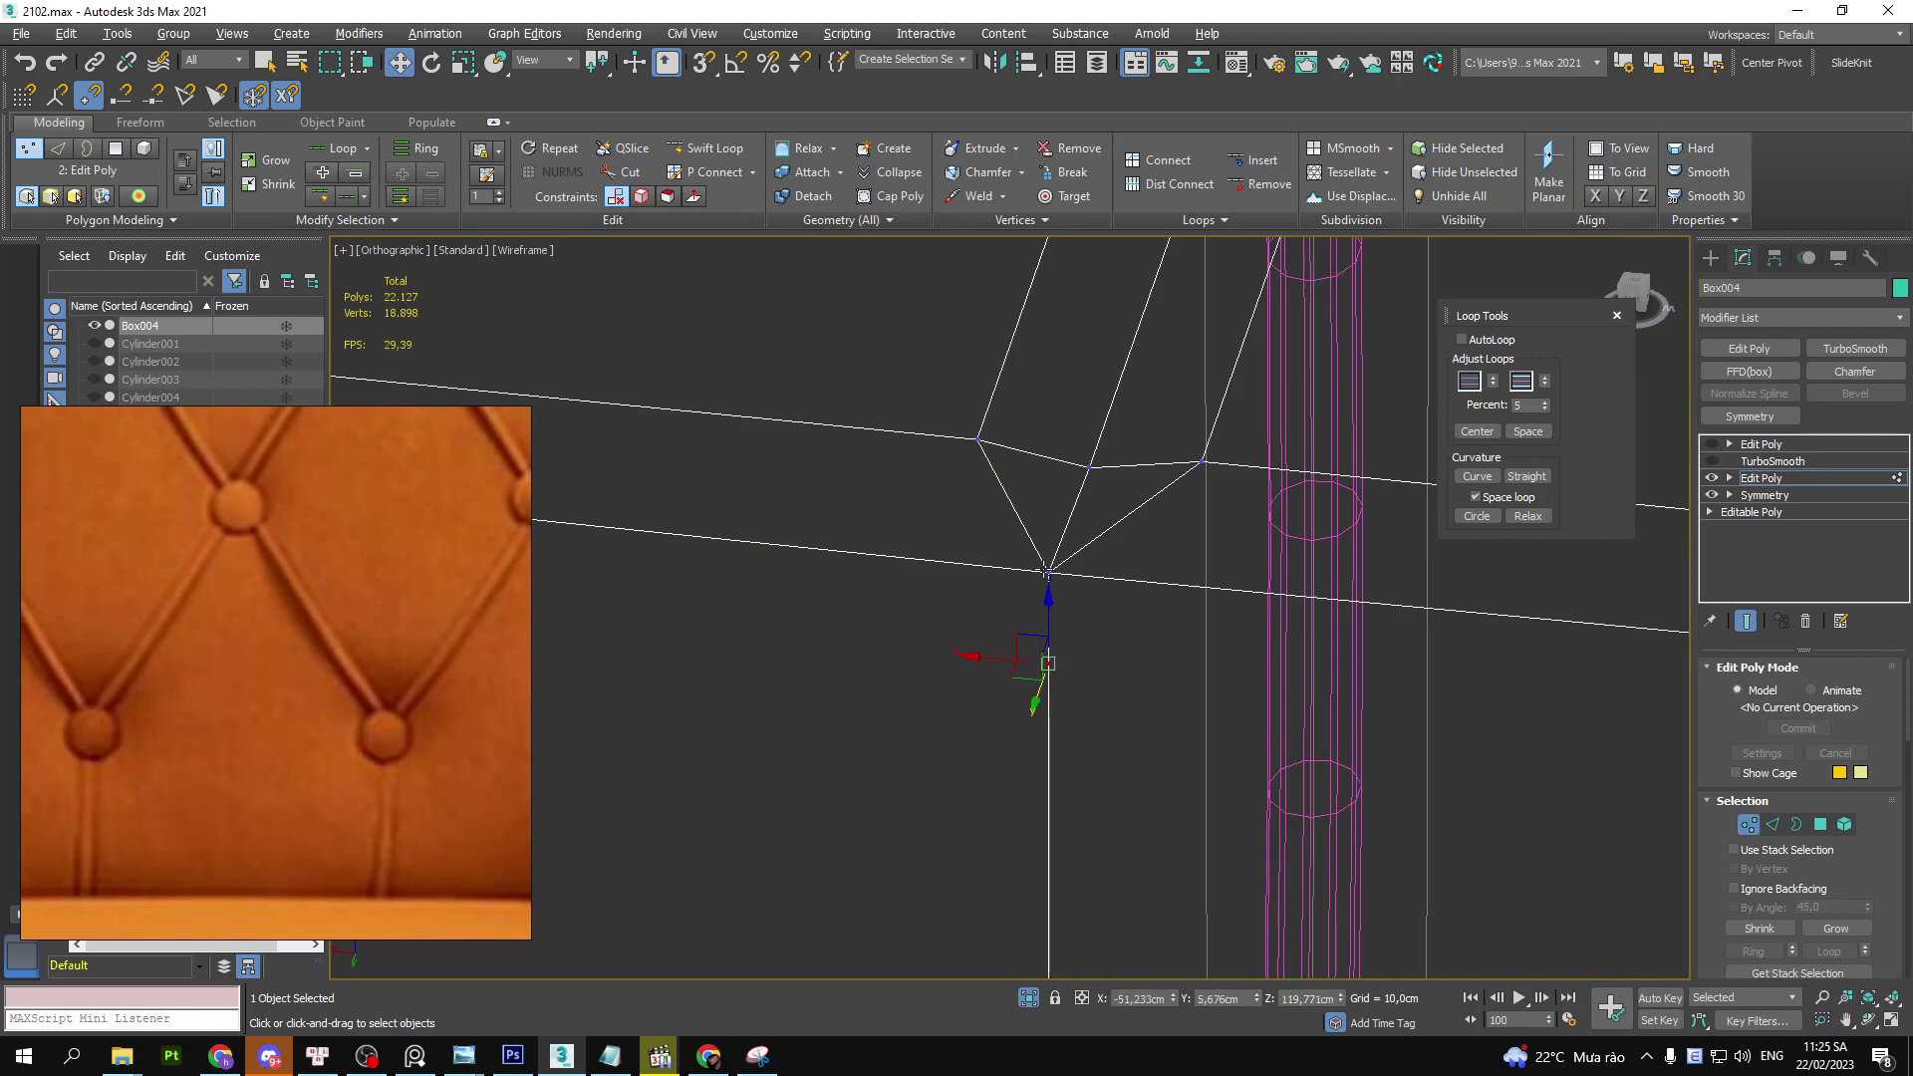
pyautogui.hotkey('ctrl', 'alt', 'c')
pyautogui.press('1')
pyautogui.press('1')
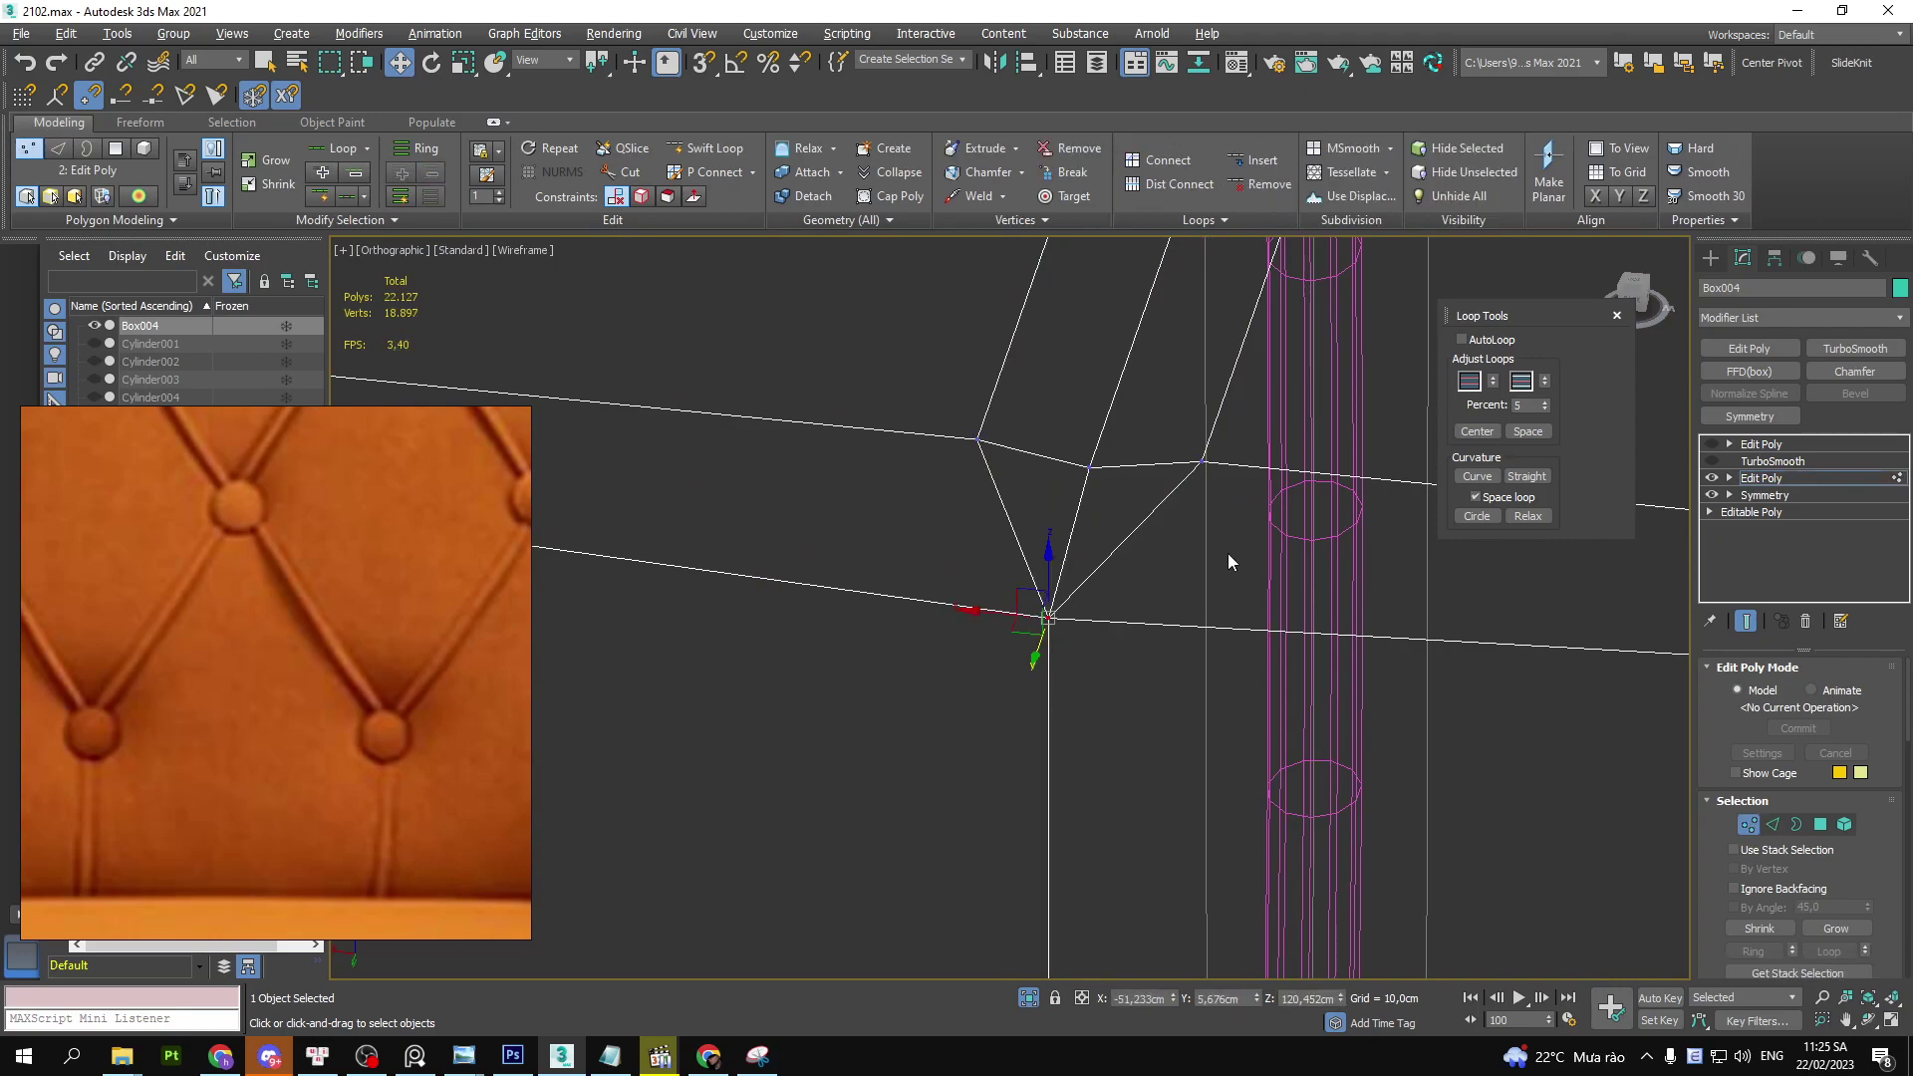
pyautogui.press('1')
pyautogui.press('F3')
# - Re-enable TurboSmooth, hide the edge overlay and return to the top Edit Poly level
pyautogui.click(1712, 460)
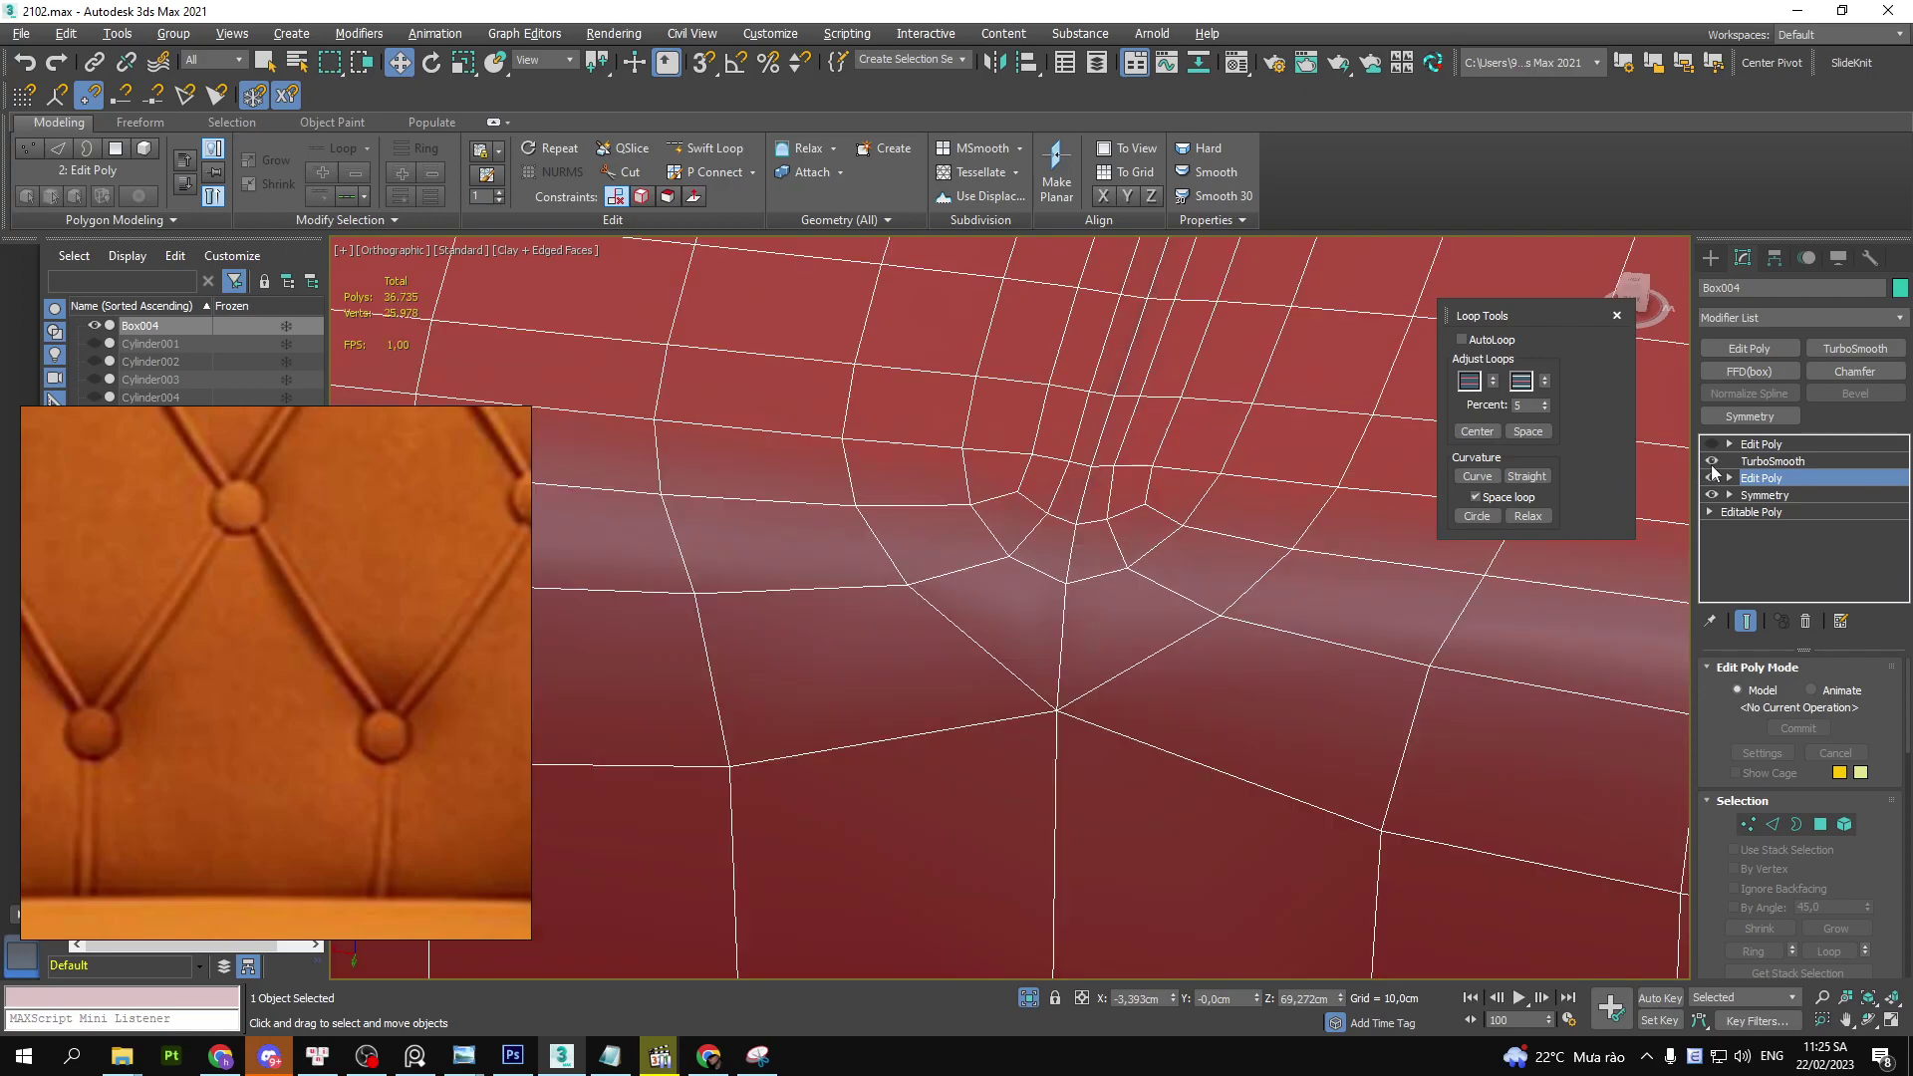
pyautogui.press('F4')
pyautogui.scroll(-3, 1144, 534)
pyautogui.keyDown('alt'); pyautogui.moveTo(1144, 534); pyautogui.dragTo(1085, 534, button='middle'); pyautogui.keyUp('alt')
pyautogui.scroll(2, 1012, 546)
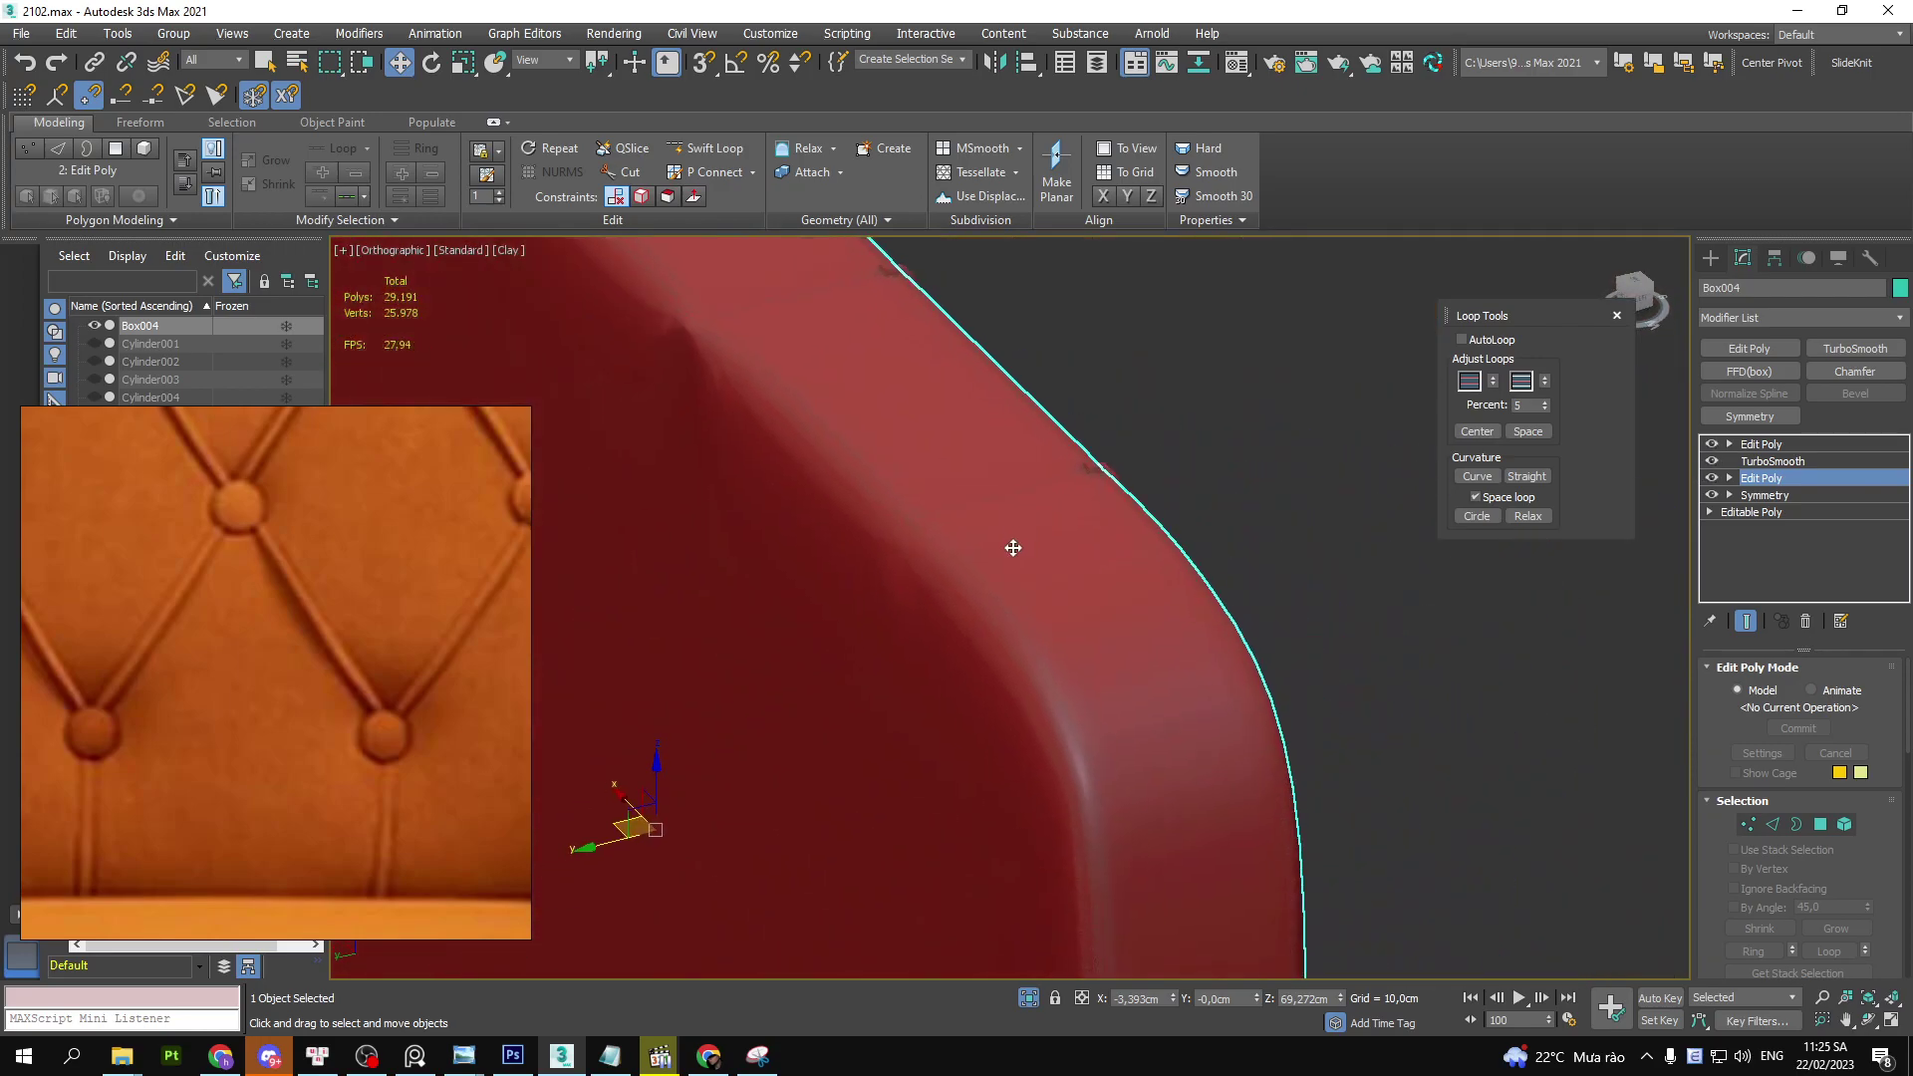
pyautogui.scroll(-3, 925, 539)
pyautogui.click(1760, 444)
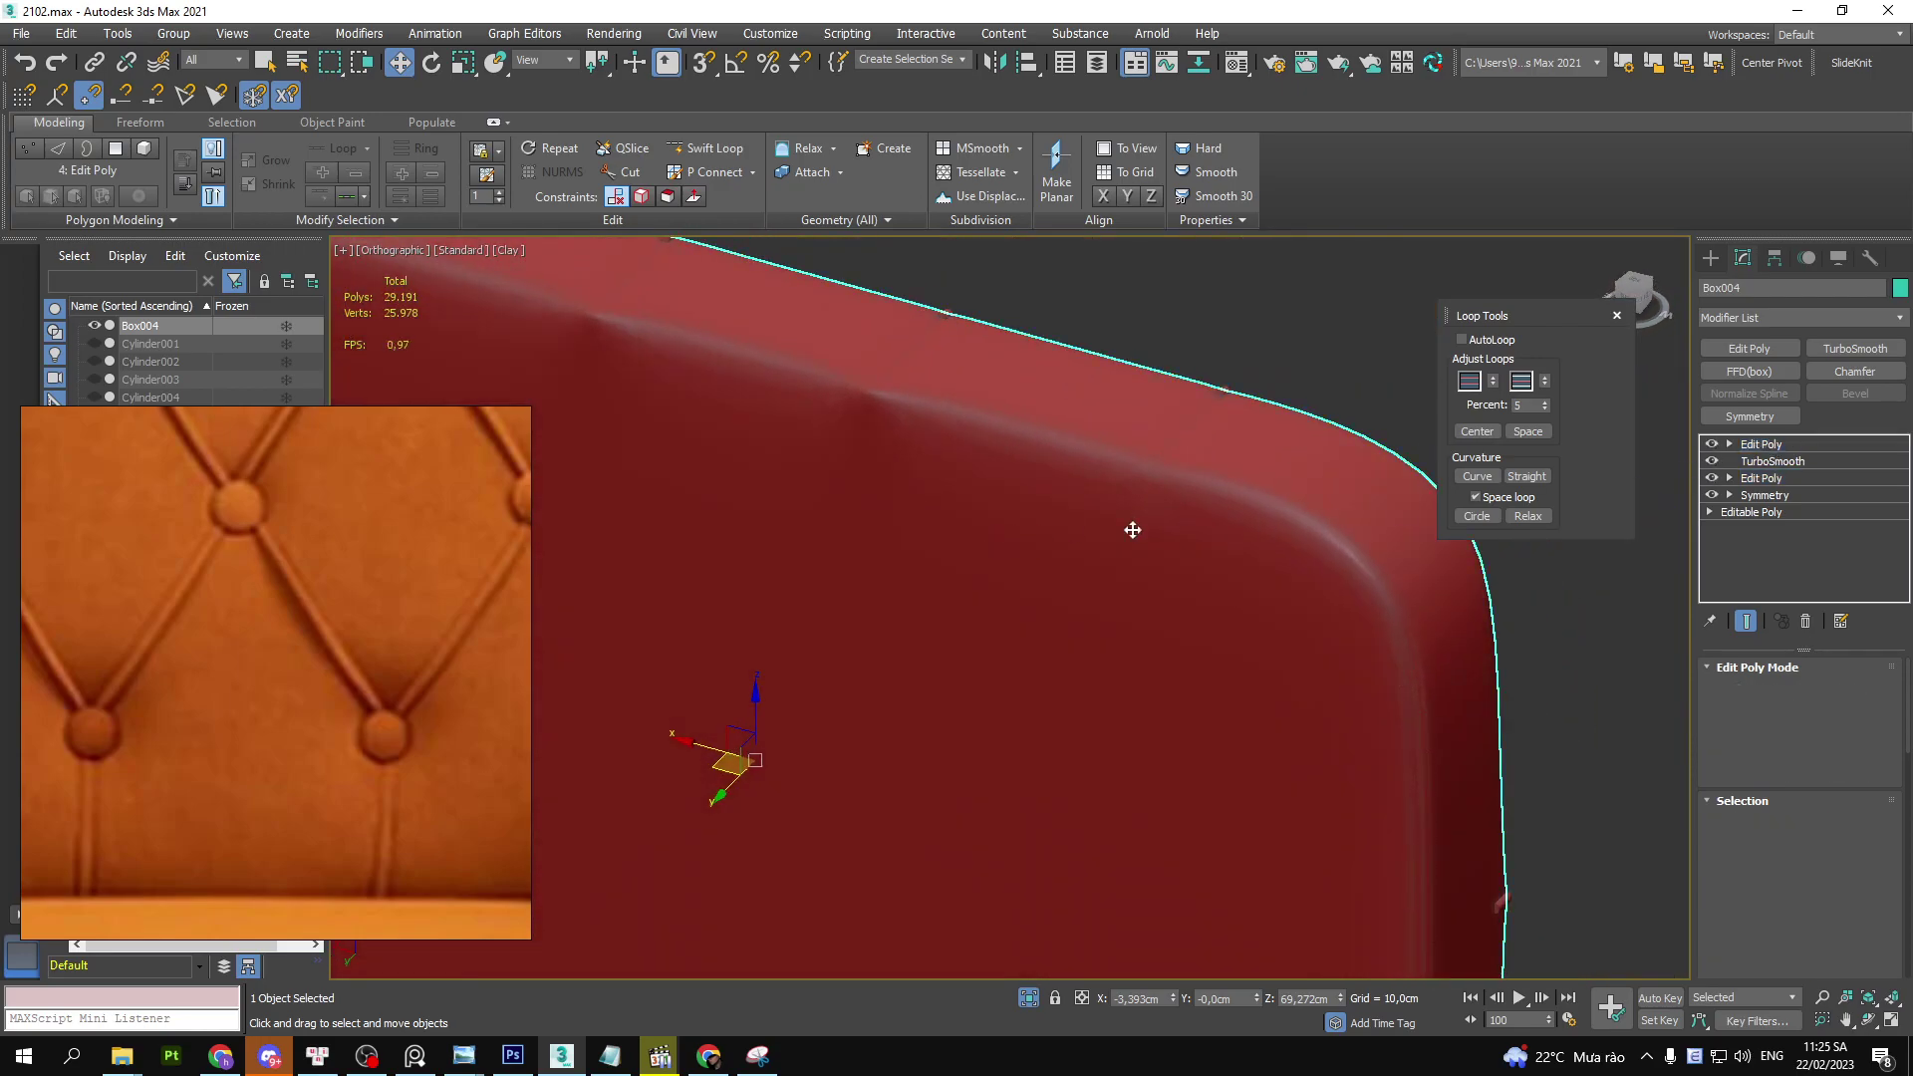
# - From the Front view, orbit around the backrest to inspect its side edge and thickness
pyautogui.scroll(-2, 1080, 575)
pyautogui.moveTo(1133, 530)
pyautogui.keyDown('alt'); pyautogui.mouseDown(button='middle')
pyautogui.moveTo(1080, 574)
pyautogui.moveTo(917, 568)
pyautogui.moveTo(797, 606)
pyautogui.moveTo(803, 530)
pyautogui.mouseUp(button='middle'); pyautogui.keyUp('alt')
pyautogui.press('f')
pyautogui.scroll(3, 817, 548)
pyautogui.scroll(2, 897, 637)
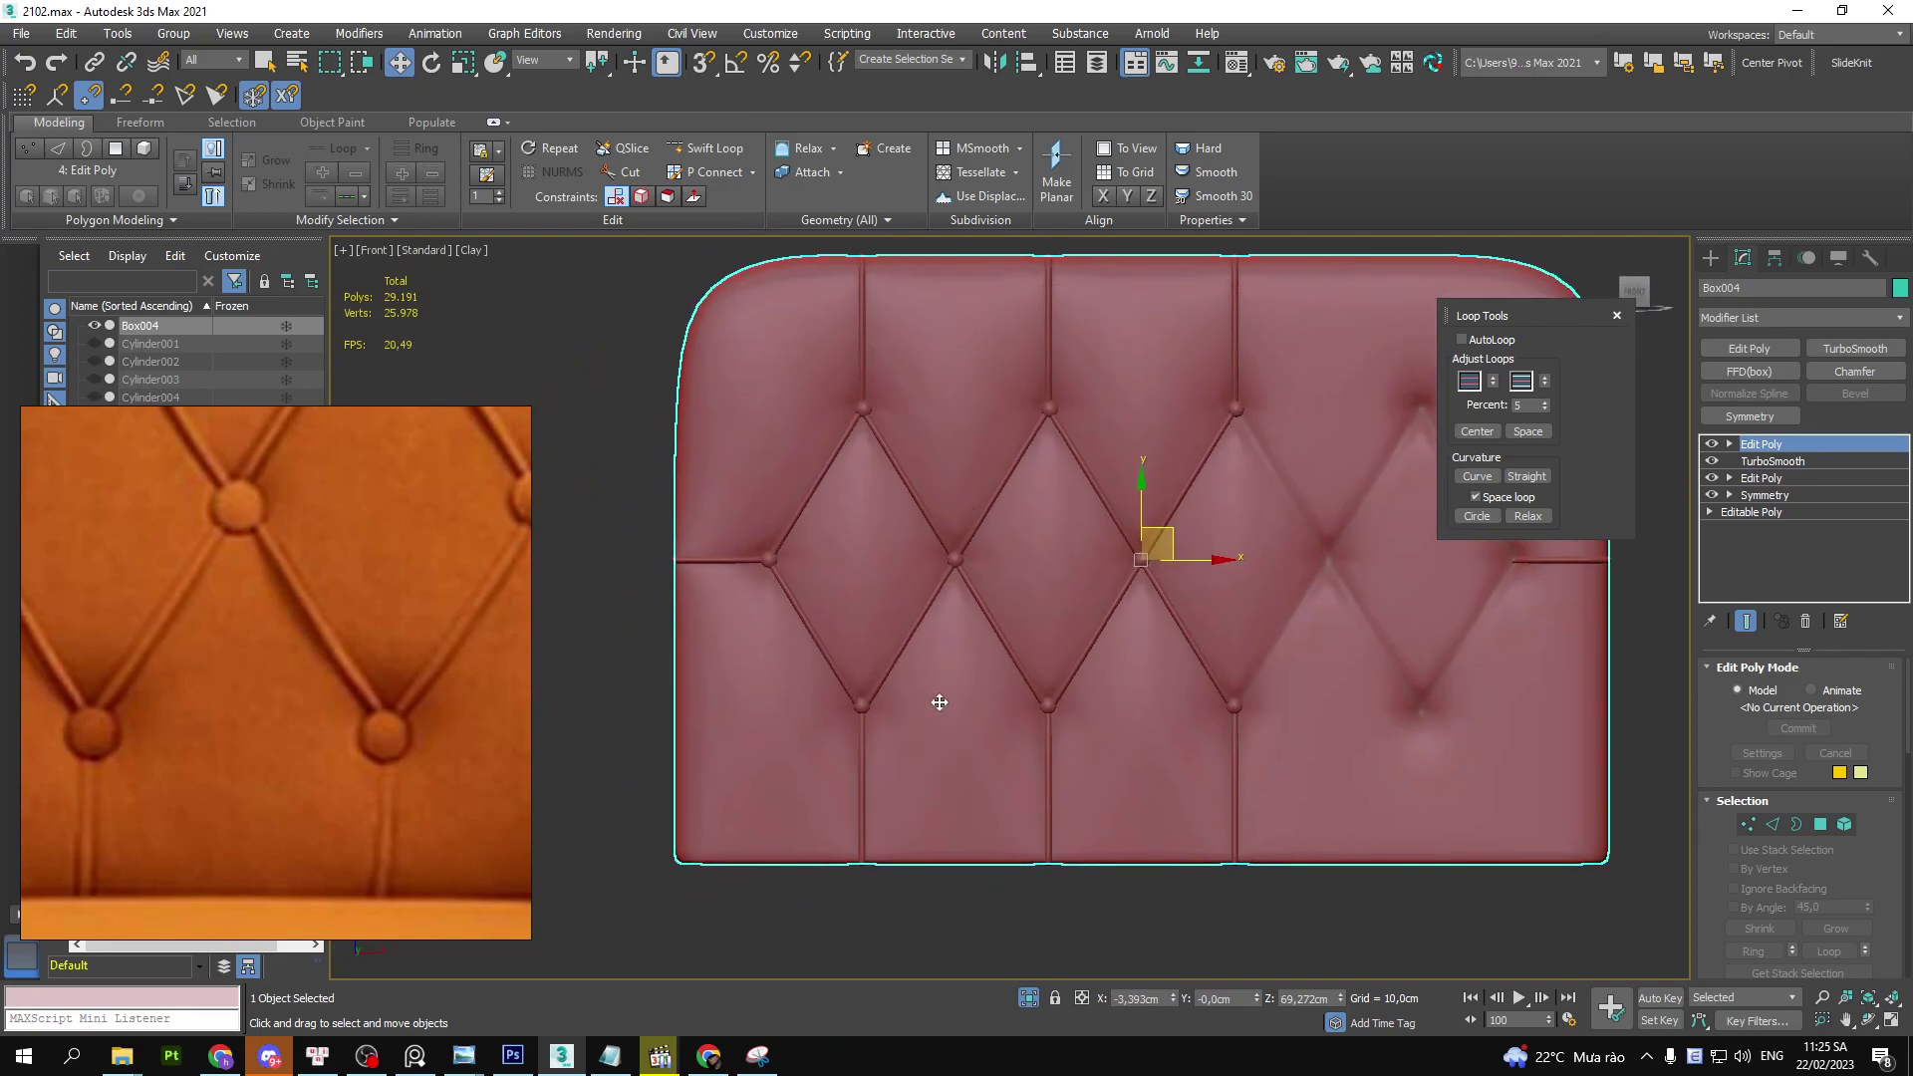
pyautogui.scroll(2, 967, 678)
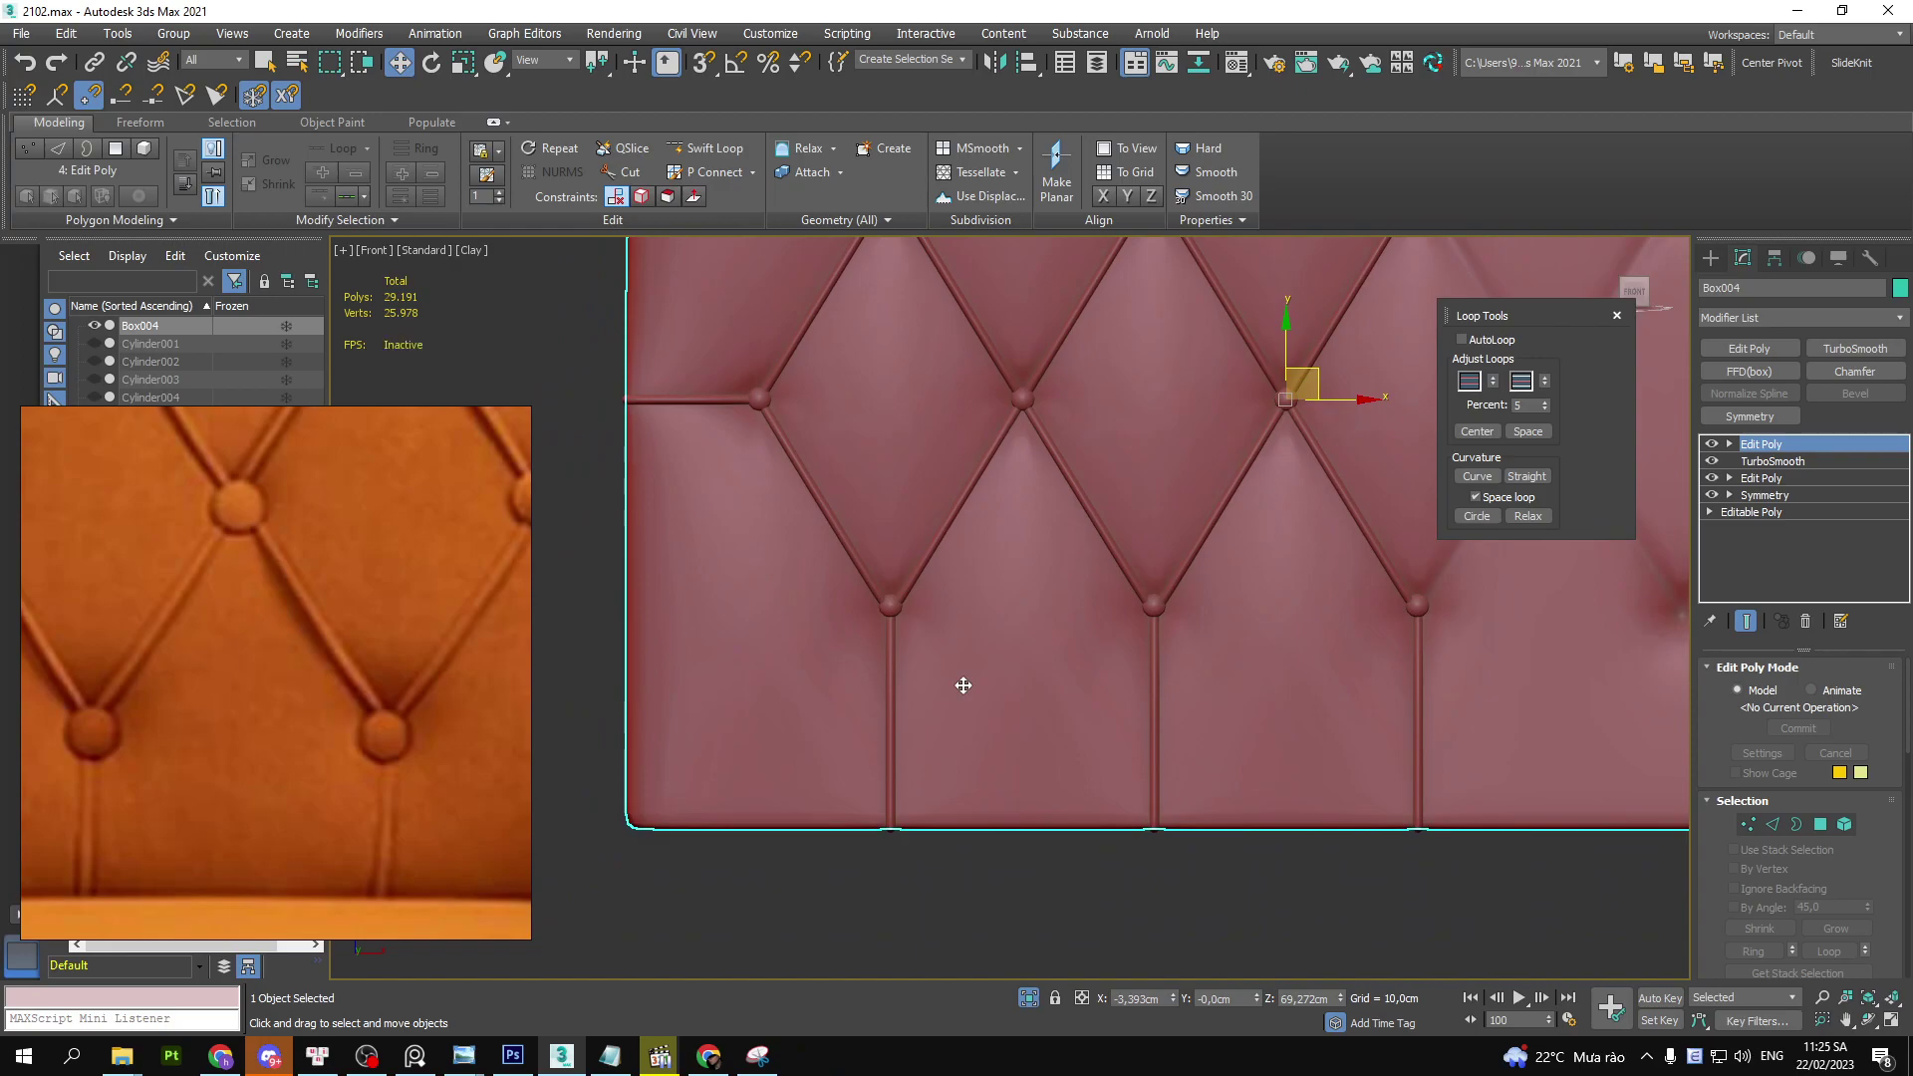
pyautogui.scroll(-3, 372, 721)
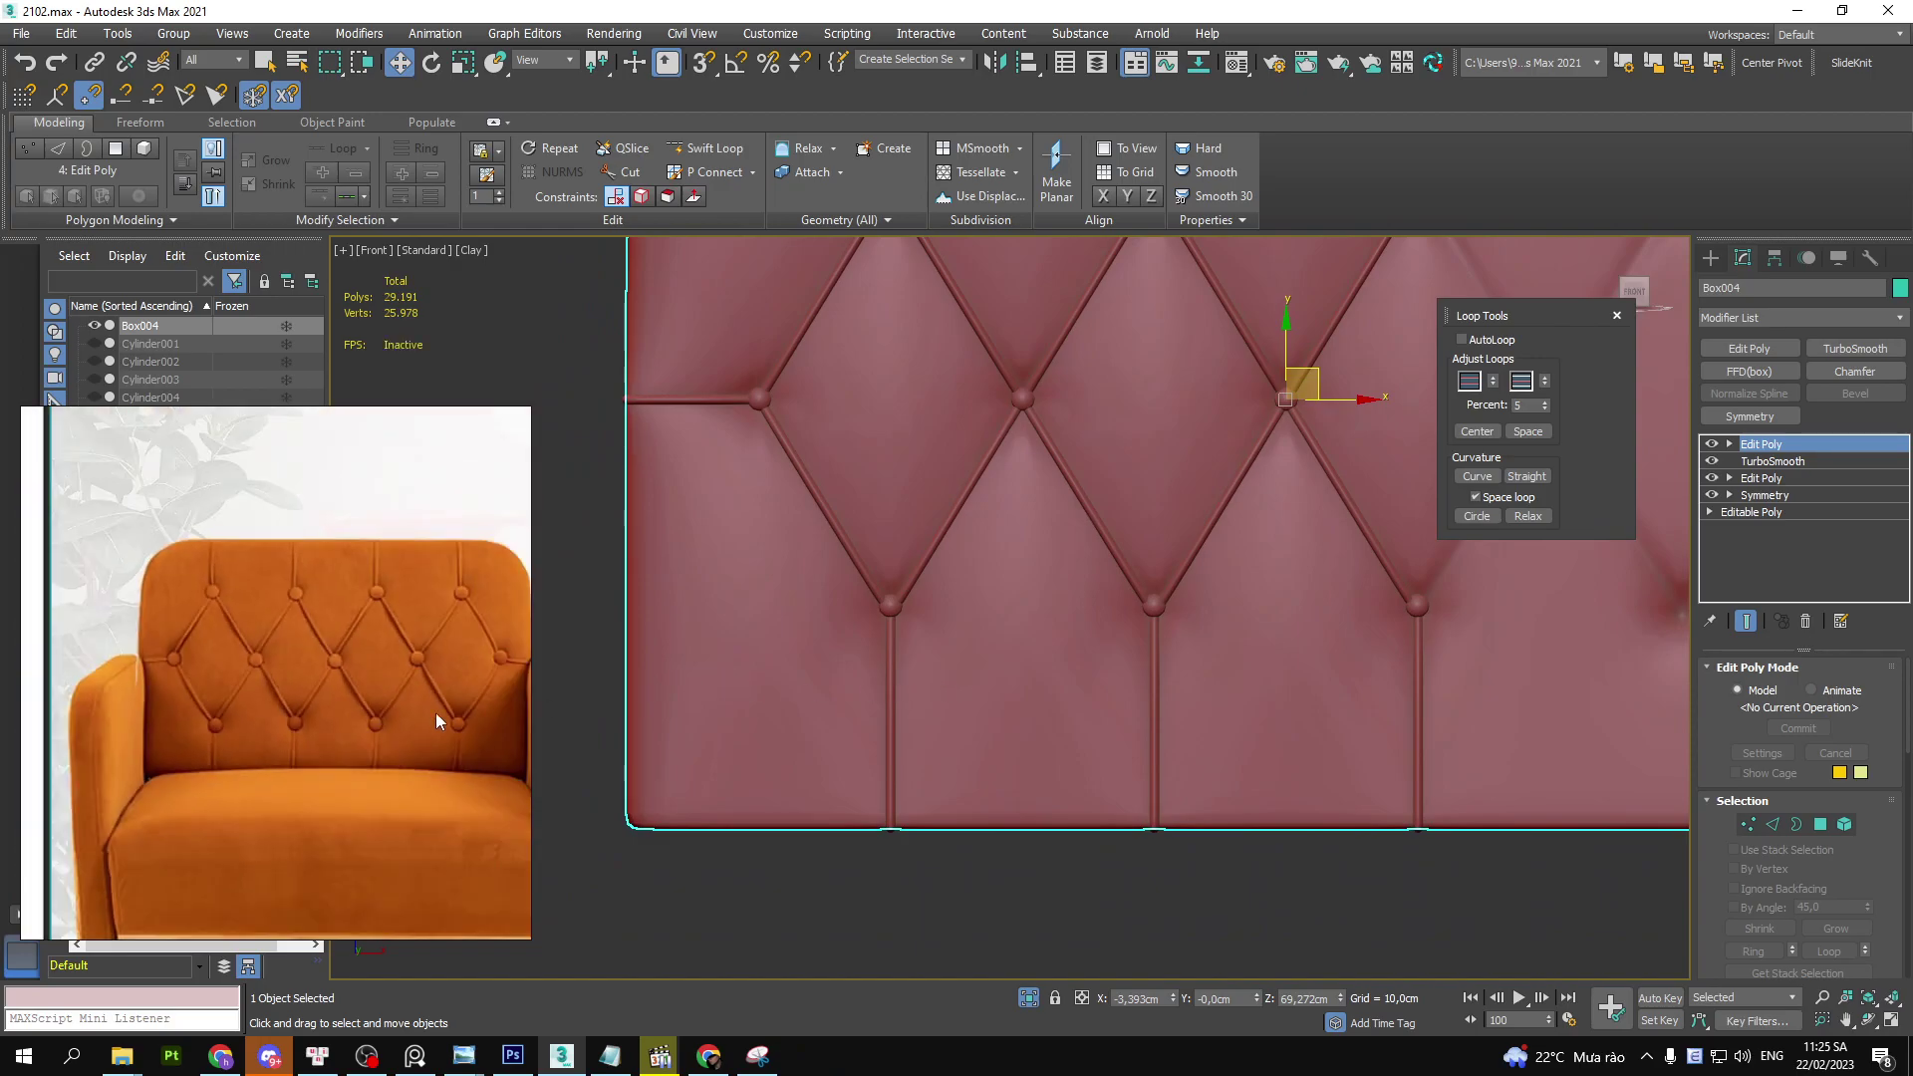
pyautogui.scroll(-3, 1102, 696)
pyautogui.scroll(2, 1036, 756)
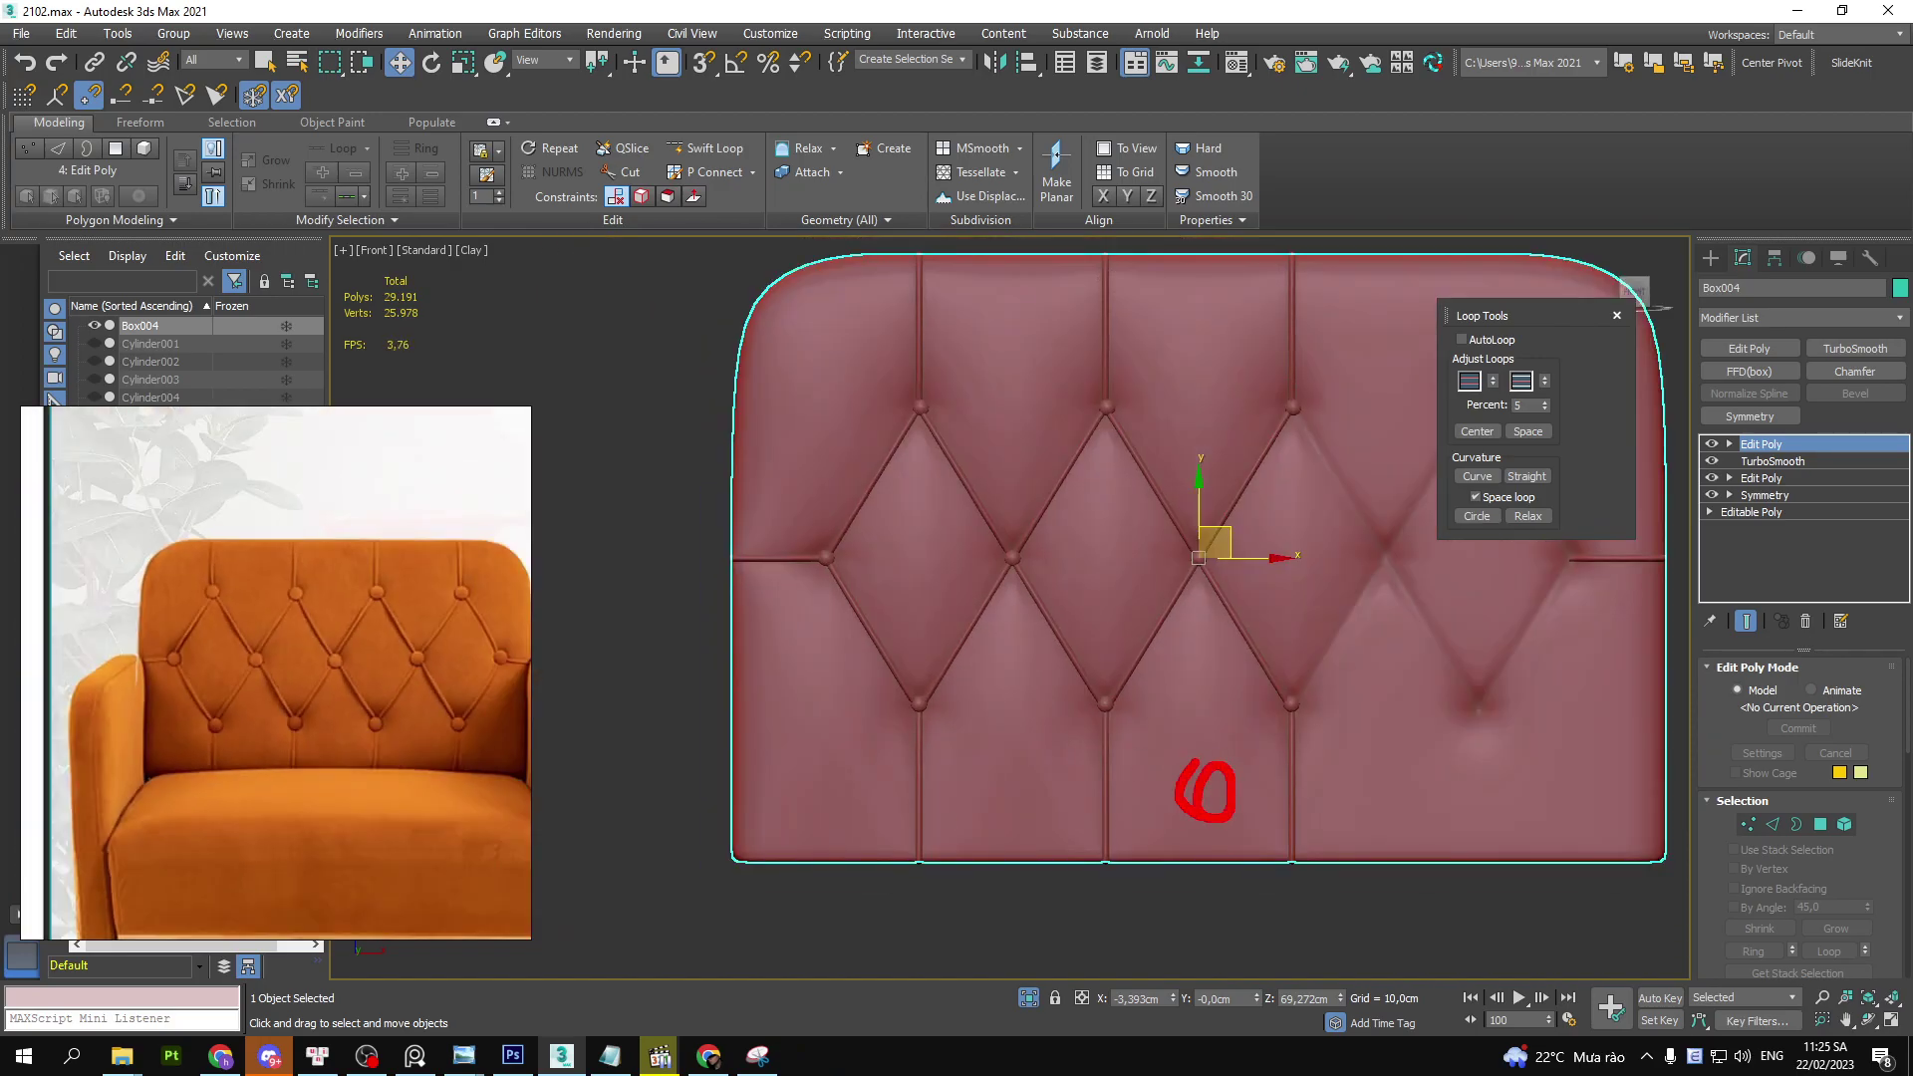
pyautogui.moveTo(778, 800); pyautogui.dragTo(876, 791)
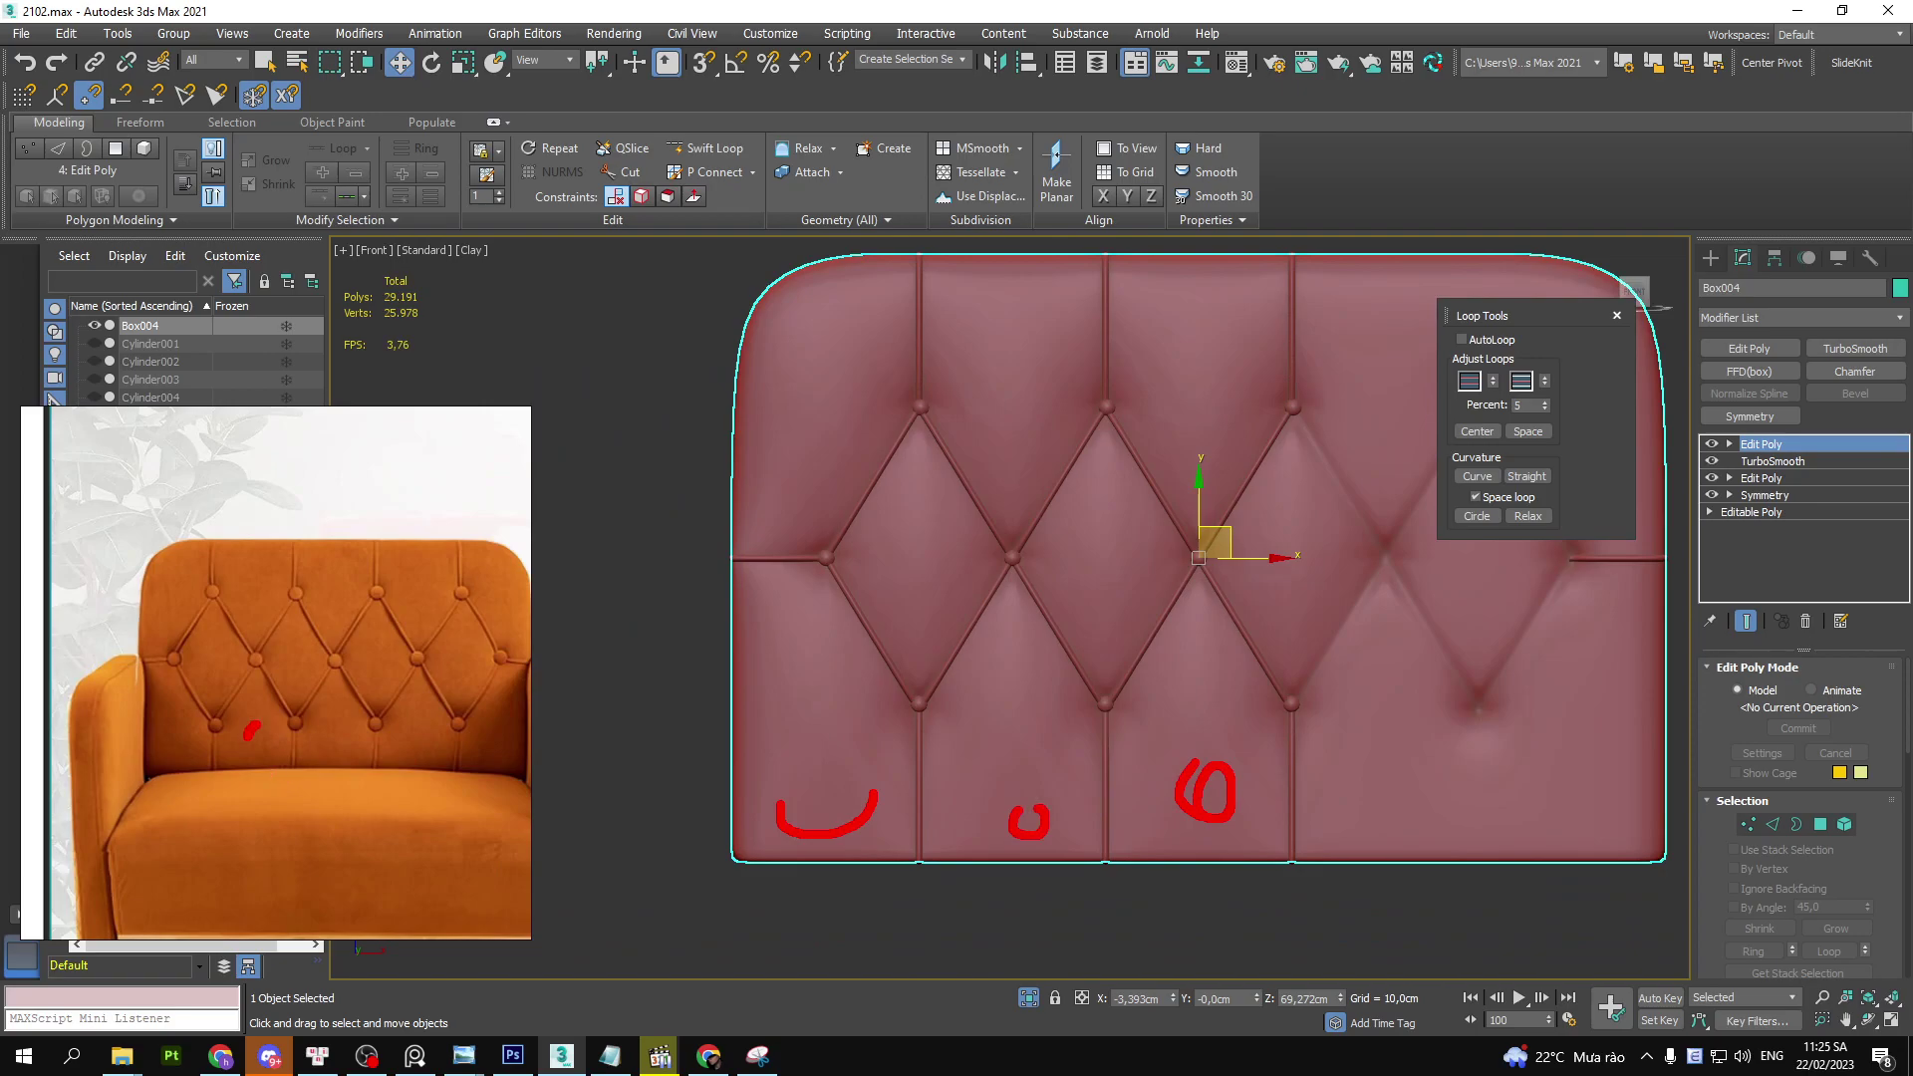
pyautogui.moveTo(1208, 760)
pyautogui.keyDown('alt'); pyautogui.mouseDown(button='middle')
pyautogui.moveTo(1370, 774)
pyautogui.moveTo(1234, 854)
pyautogui.mouseUp(button='middle'); pyautogui.keyUp('alt')
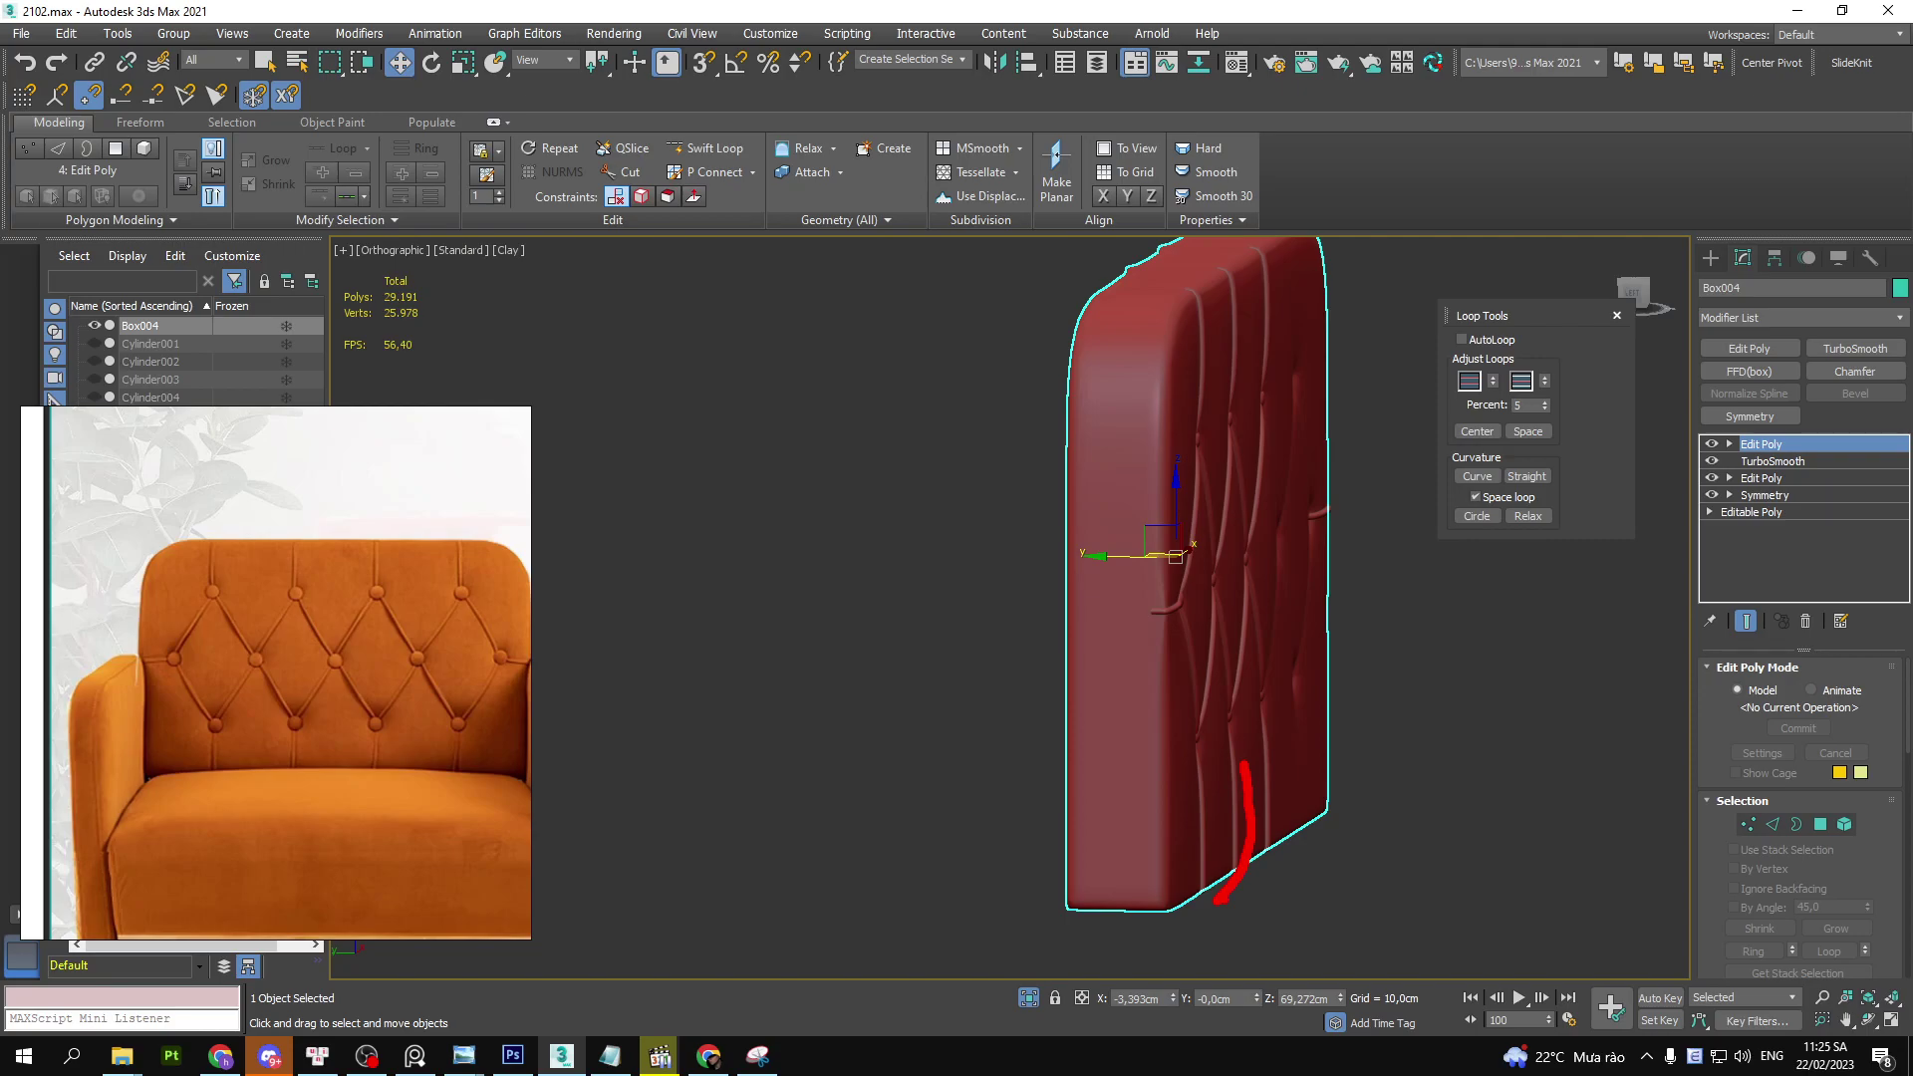
# - In Left view, edit the lower Edit Poly with Show End Result off and edges shown
pyautogui.press('l')
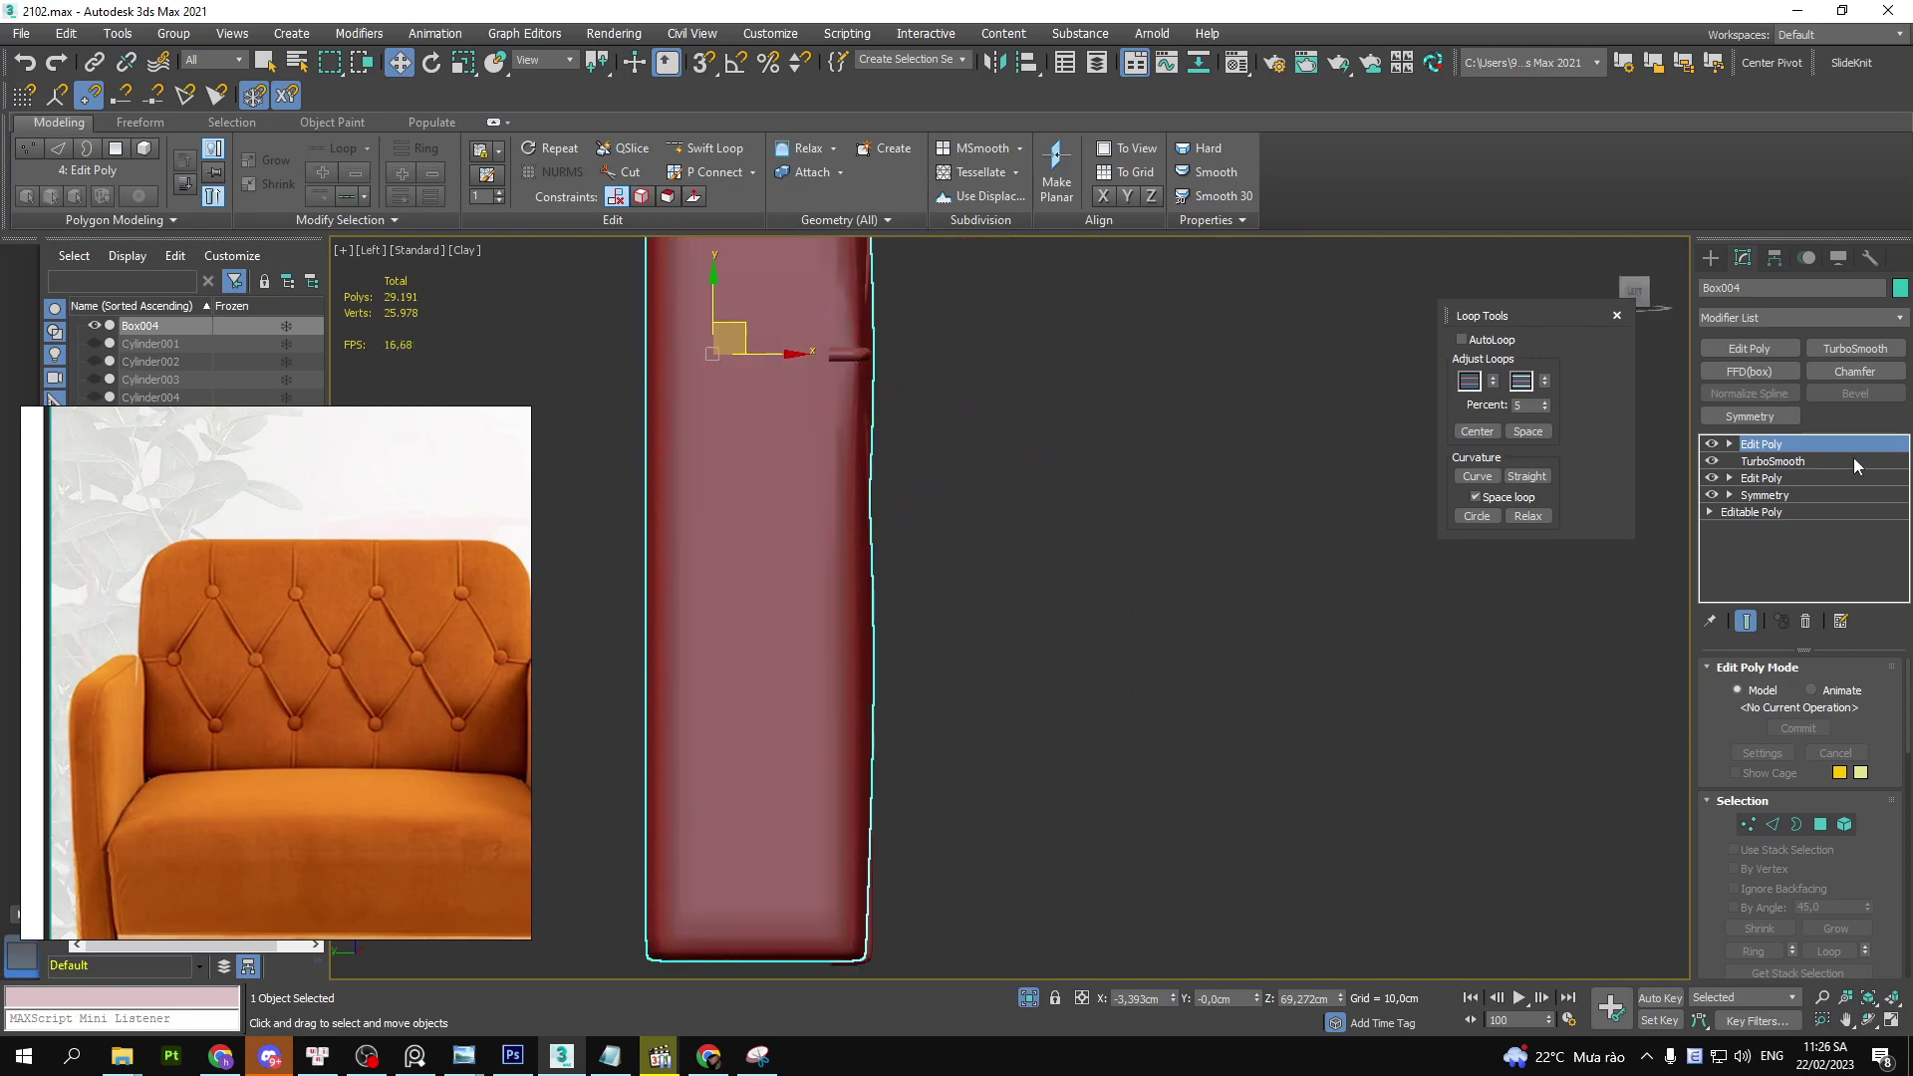
pyautogui.click(1713, 446)
pyautogui.click(1761, 478)
pyautogui.press('F4')
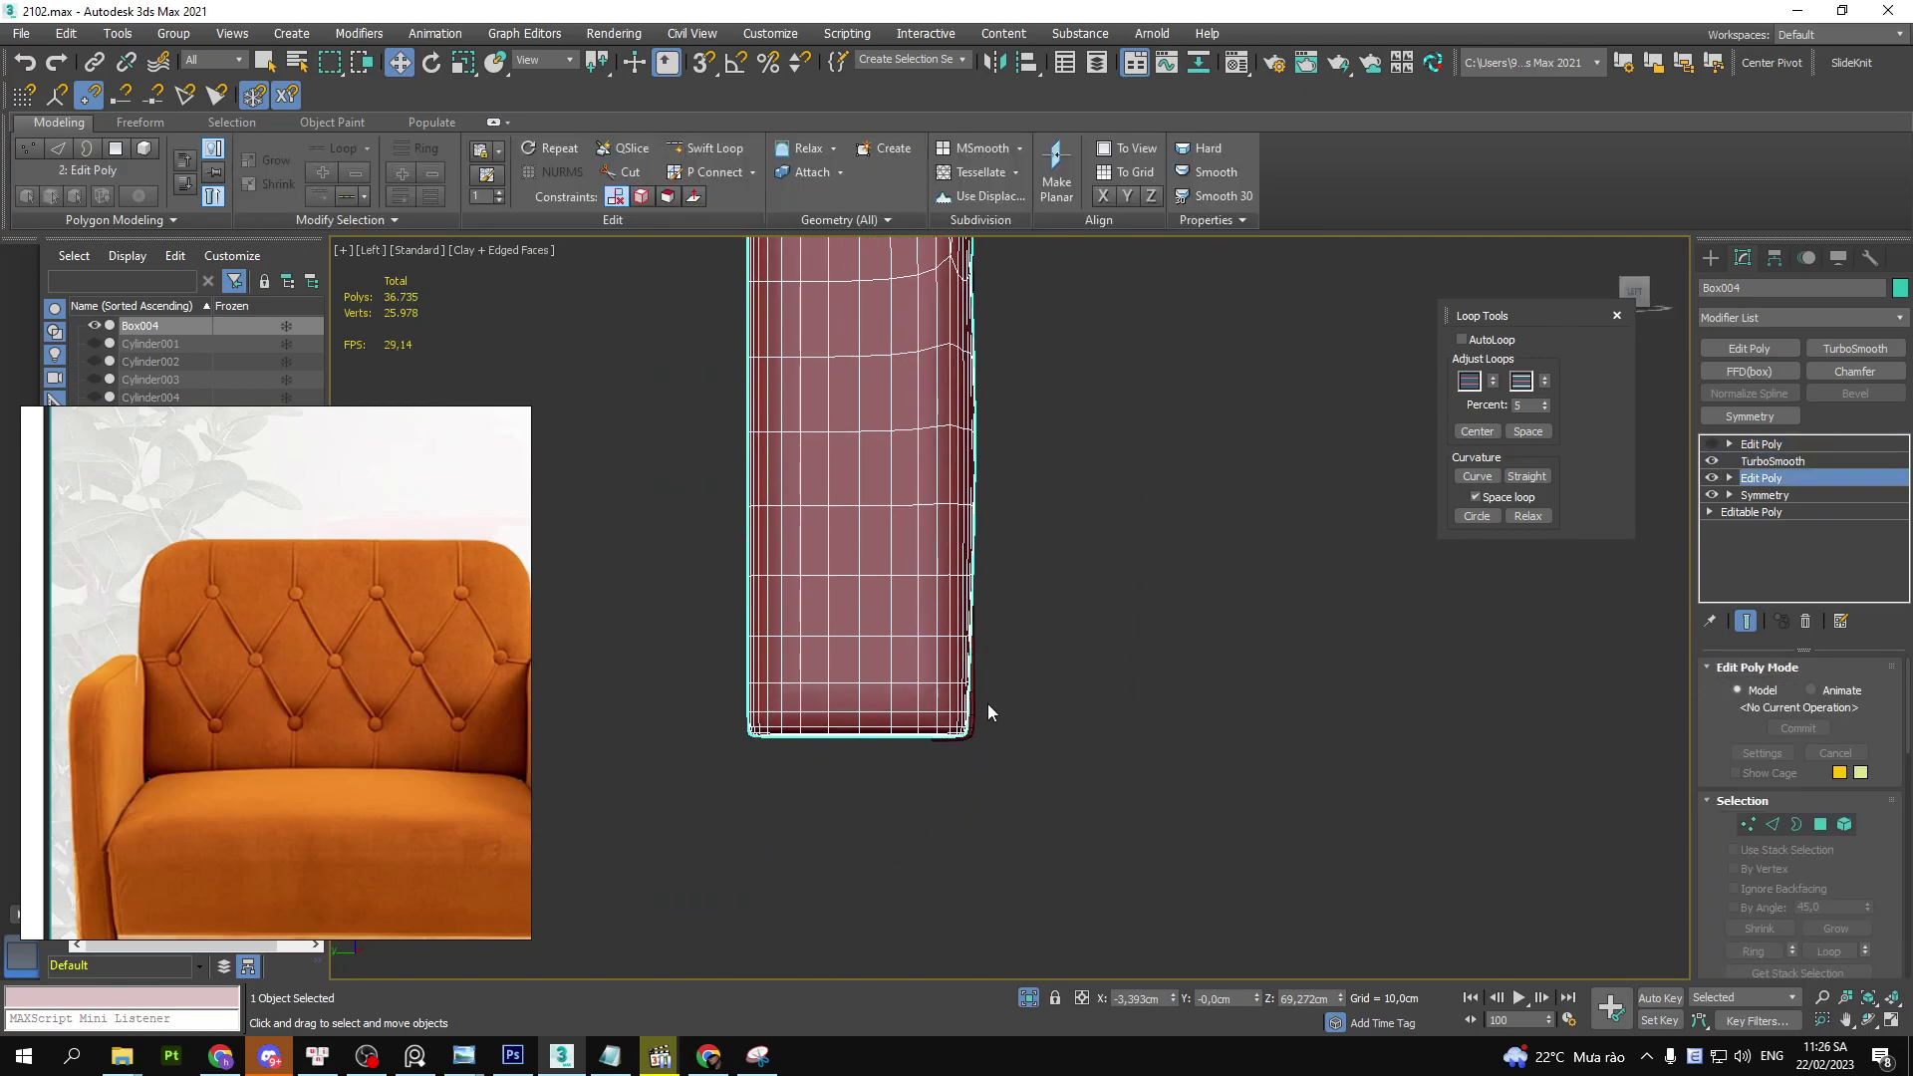
pyautogui.hotkey('ctrl', 'e')
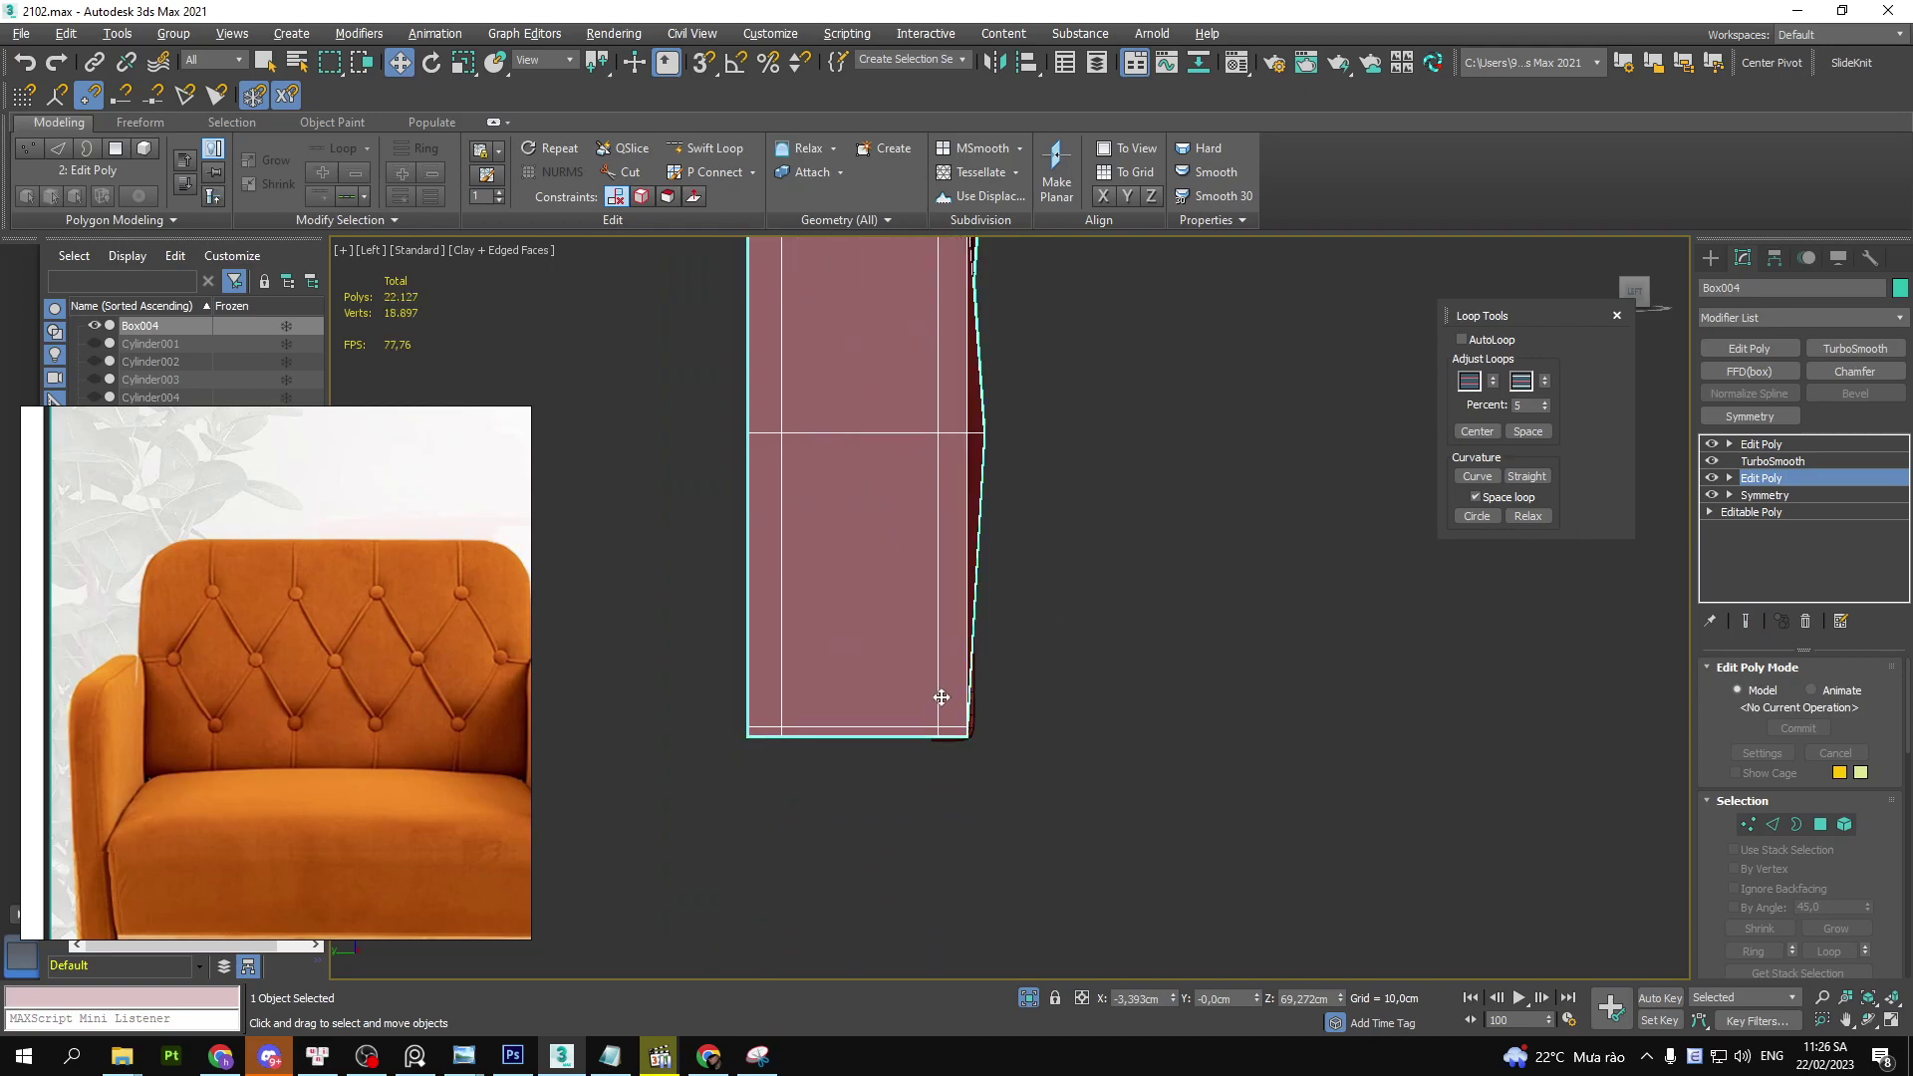
pyautogui.press('1')
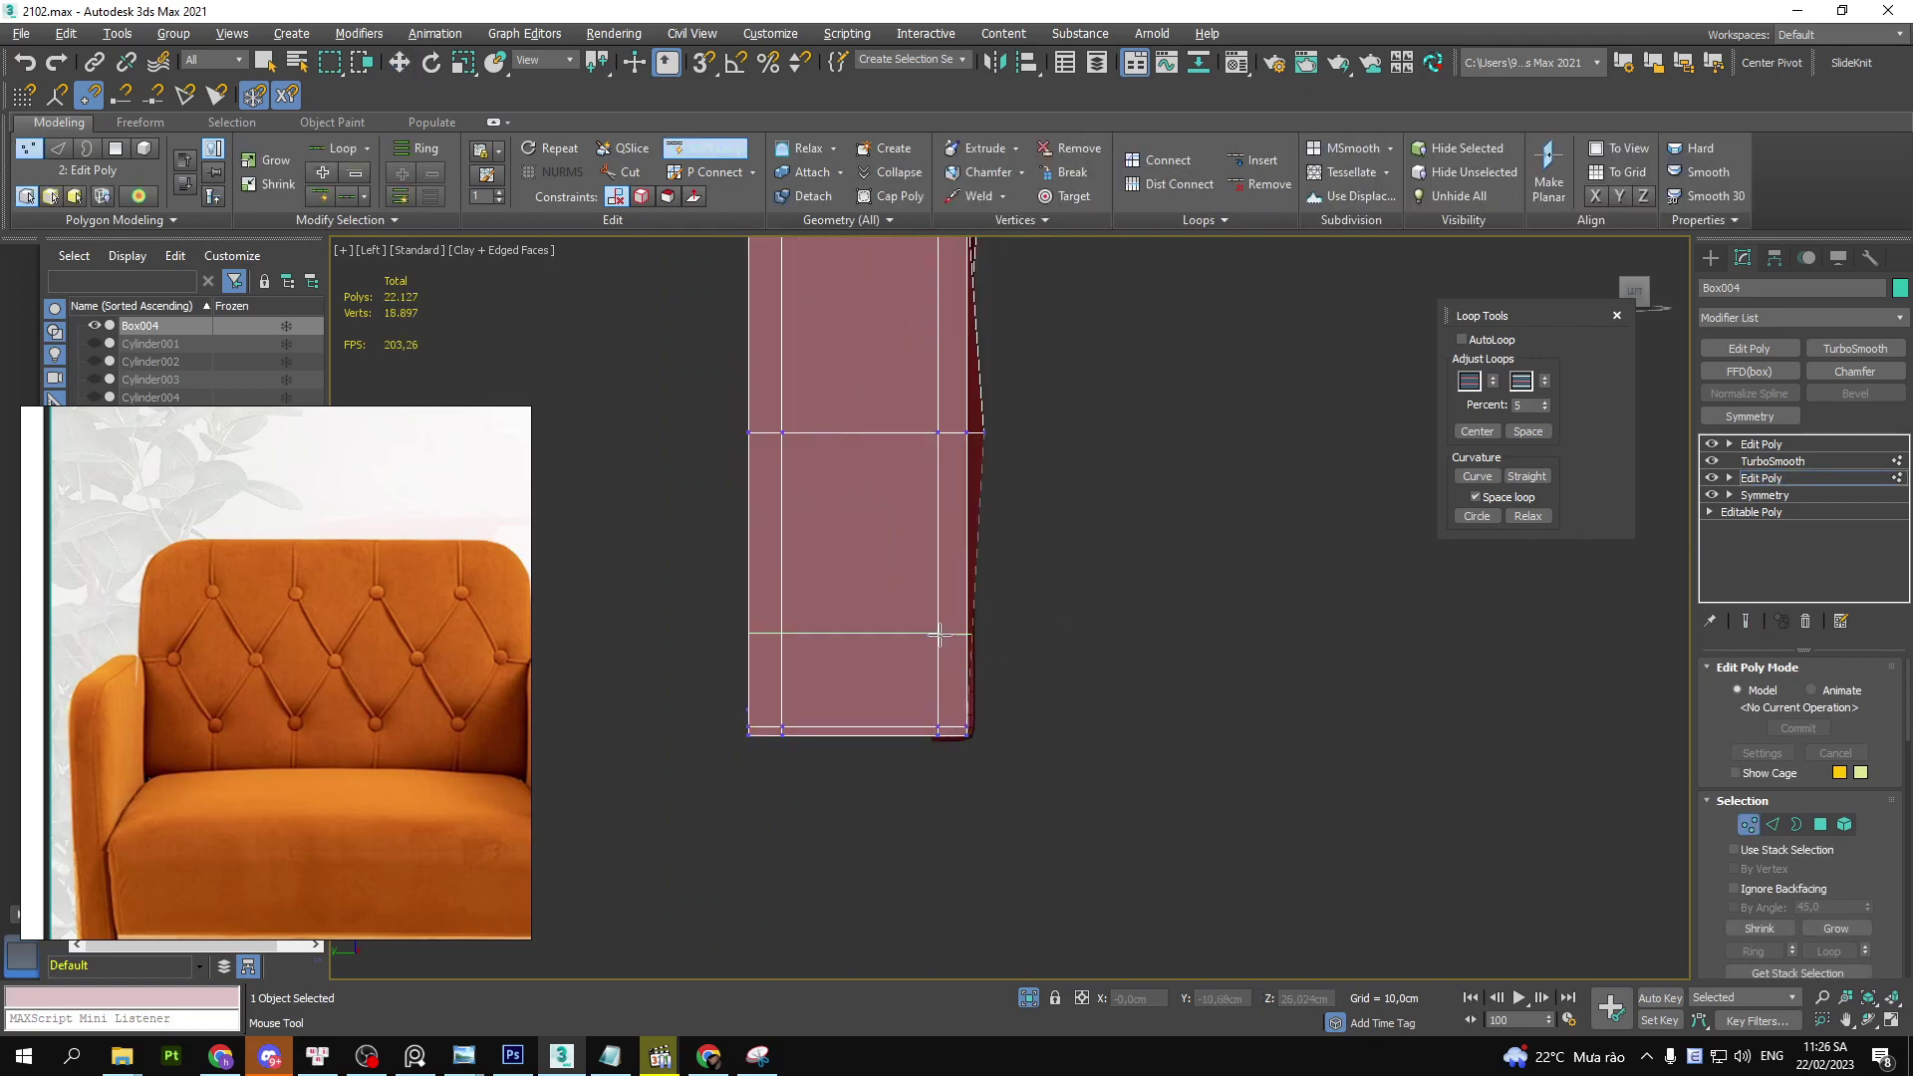
pyautogui.press('2')
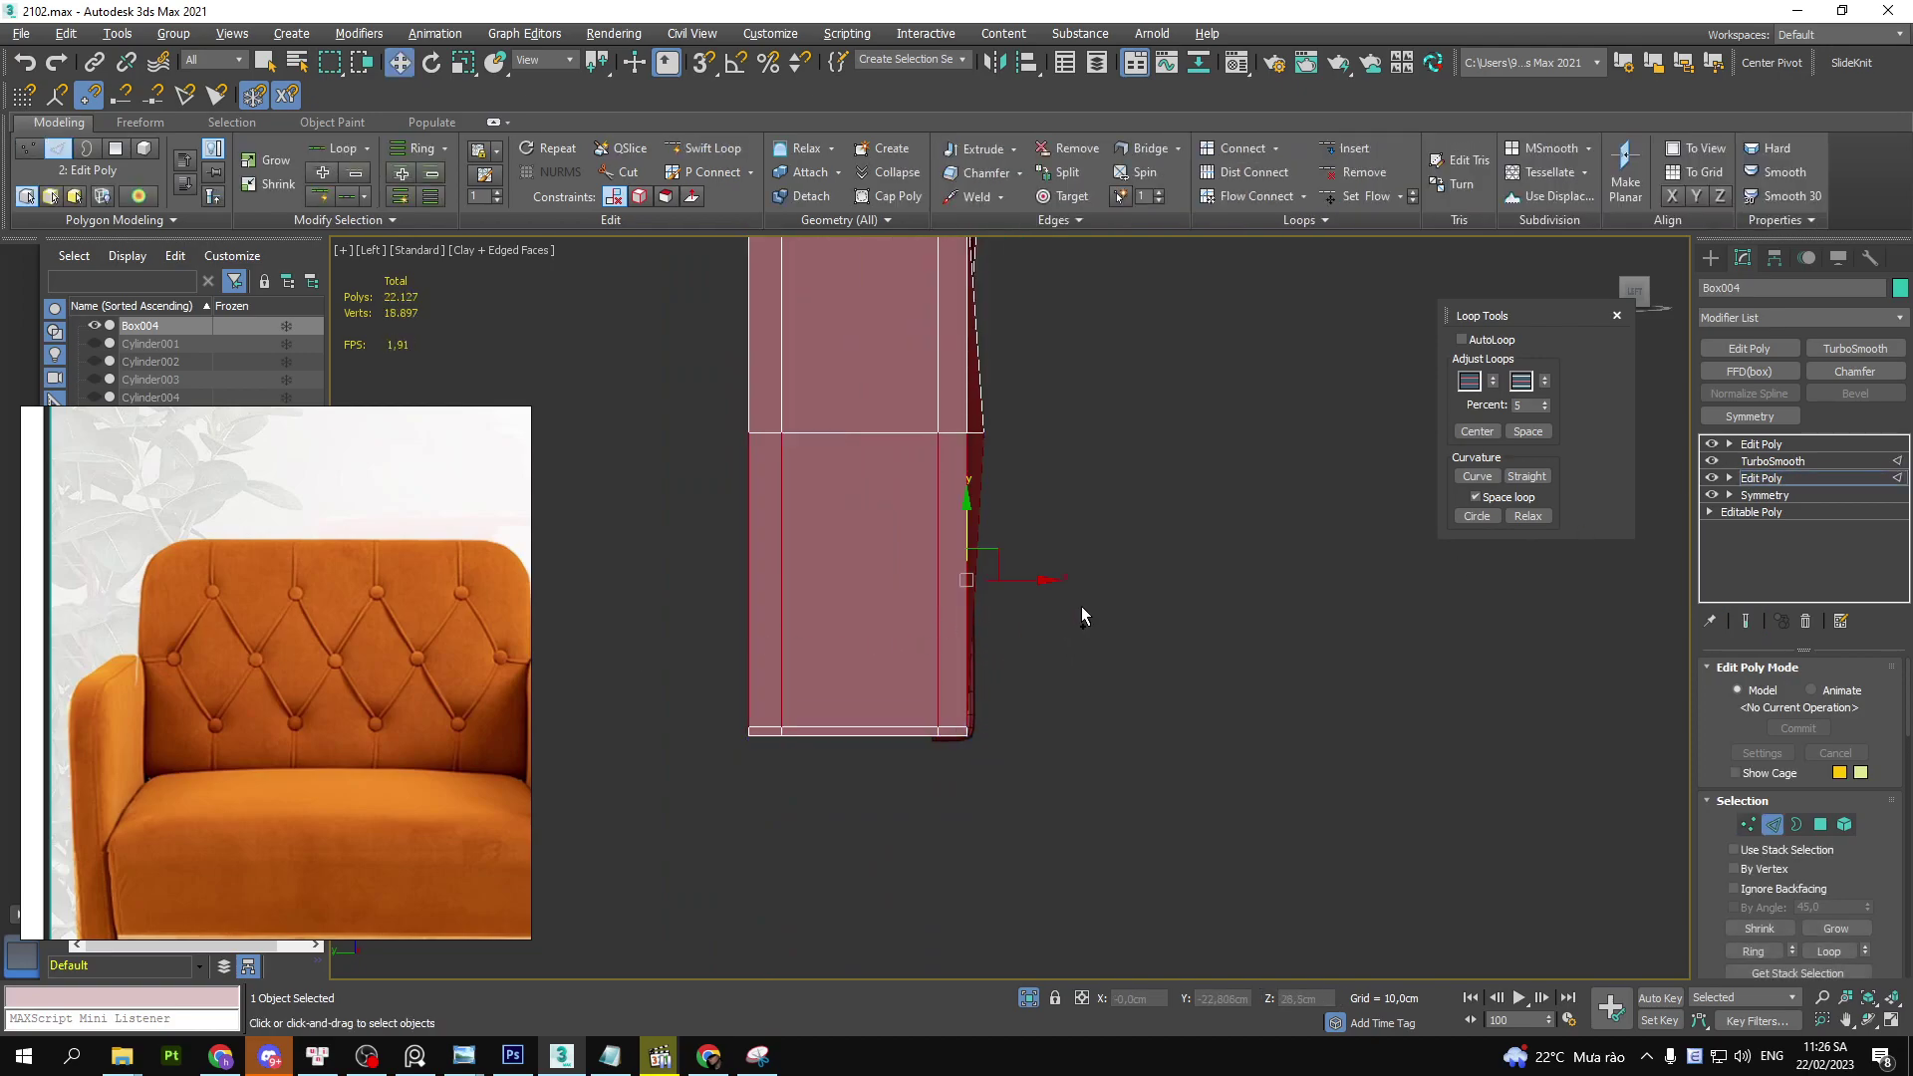
# - Connect a new horizontal edge loop and move it toward the bottom
pyautogui.hotkey('ctrl', 'shift', 'e')
pyautogui.moveTo(881, 530); pyautogui.dragTo(886, 582)
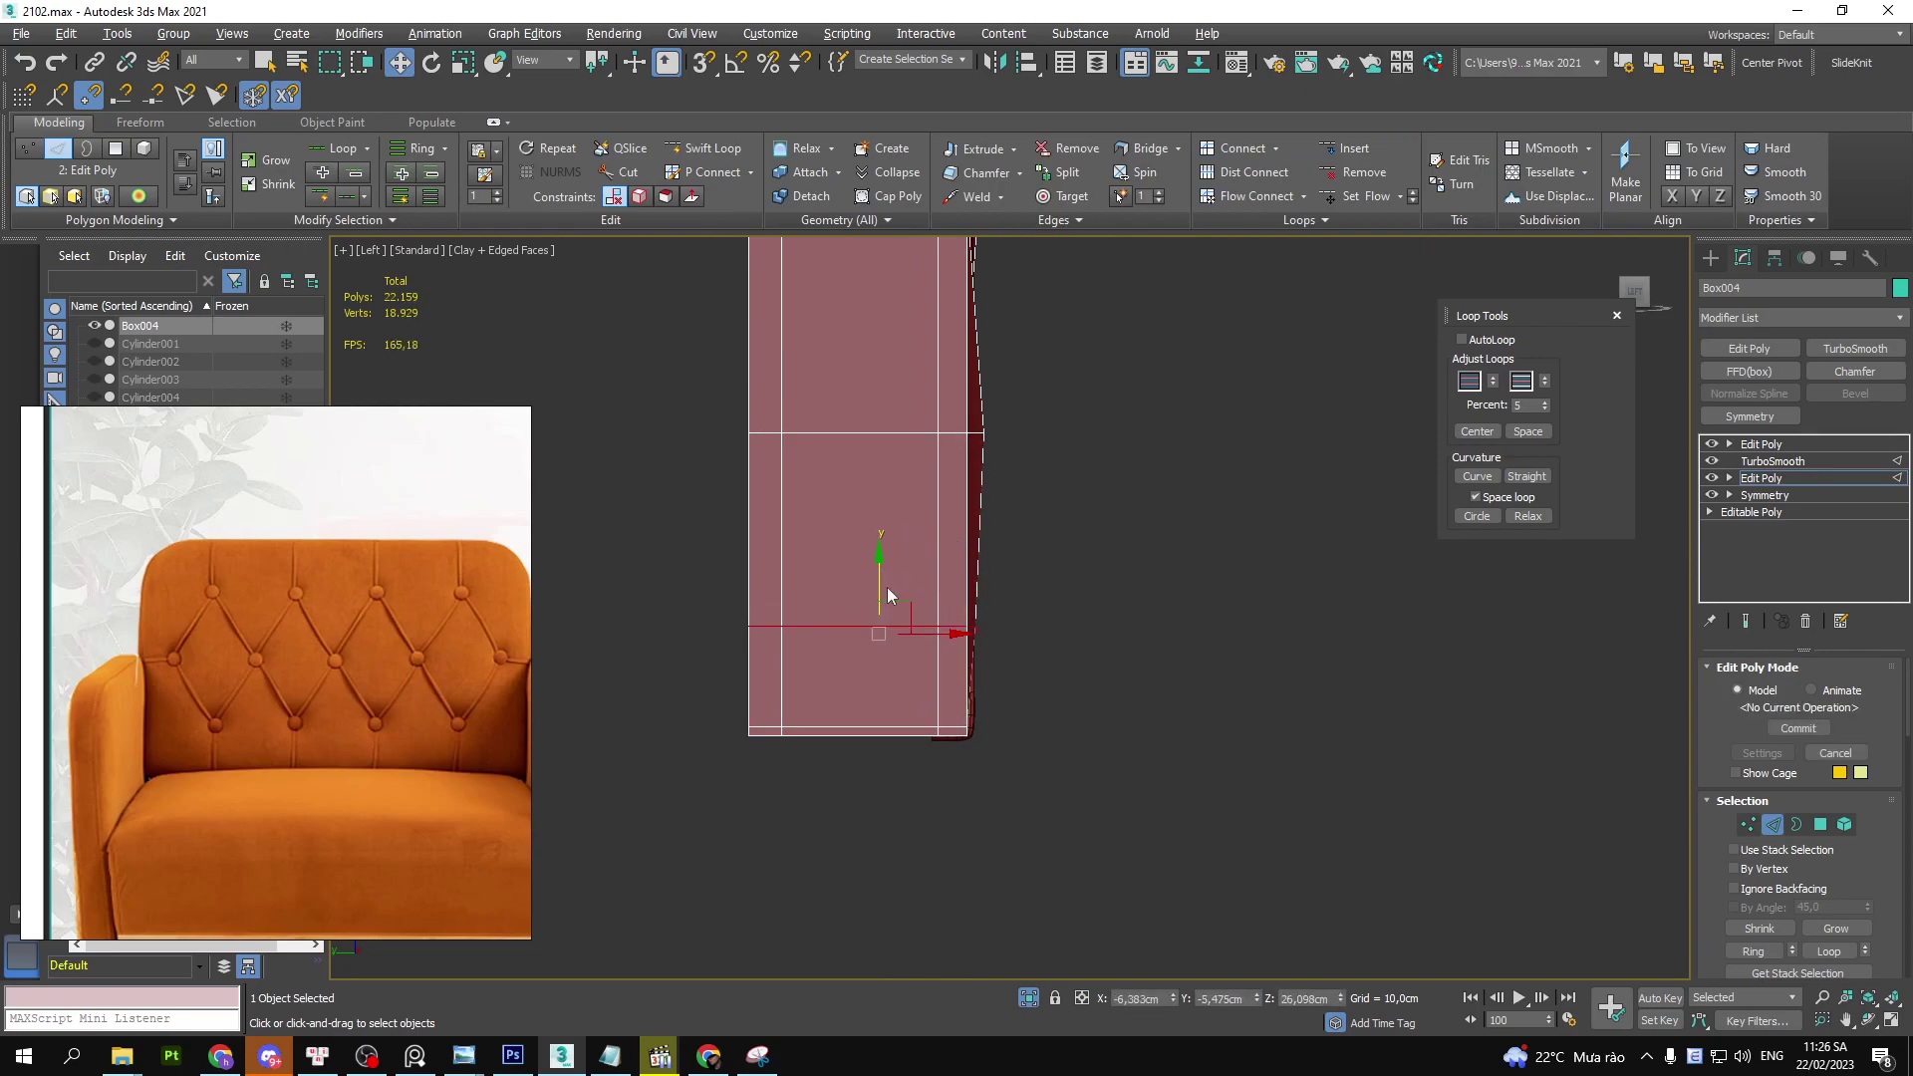
pyautogui.scroll(4, 946, 597)
# - Pull the lower corner vertices inward and inspect the smoothed corner
pyautogui.press('1')
pyautogui.moveTo(1048, 611); pyautogui.dragTo(1052, 614)
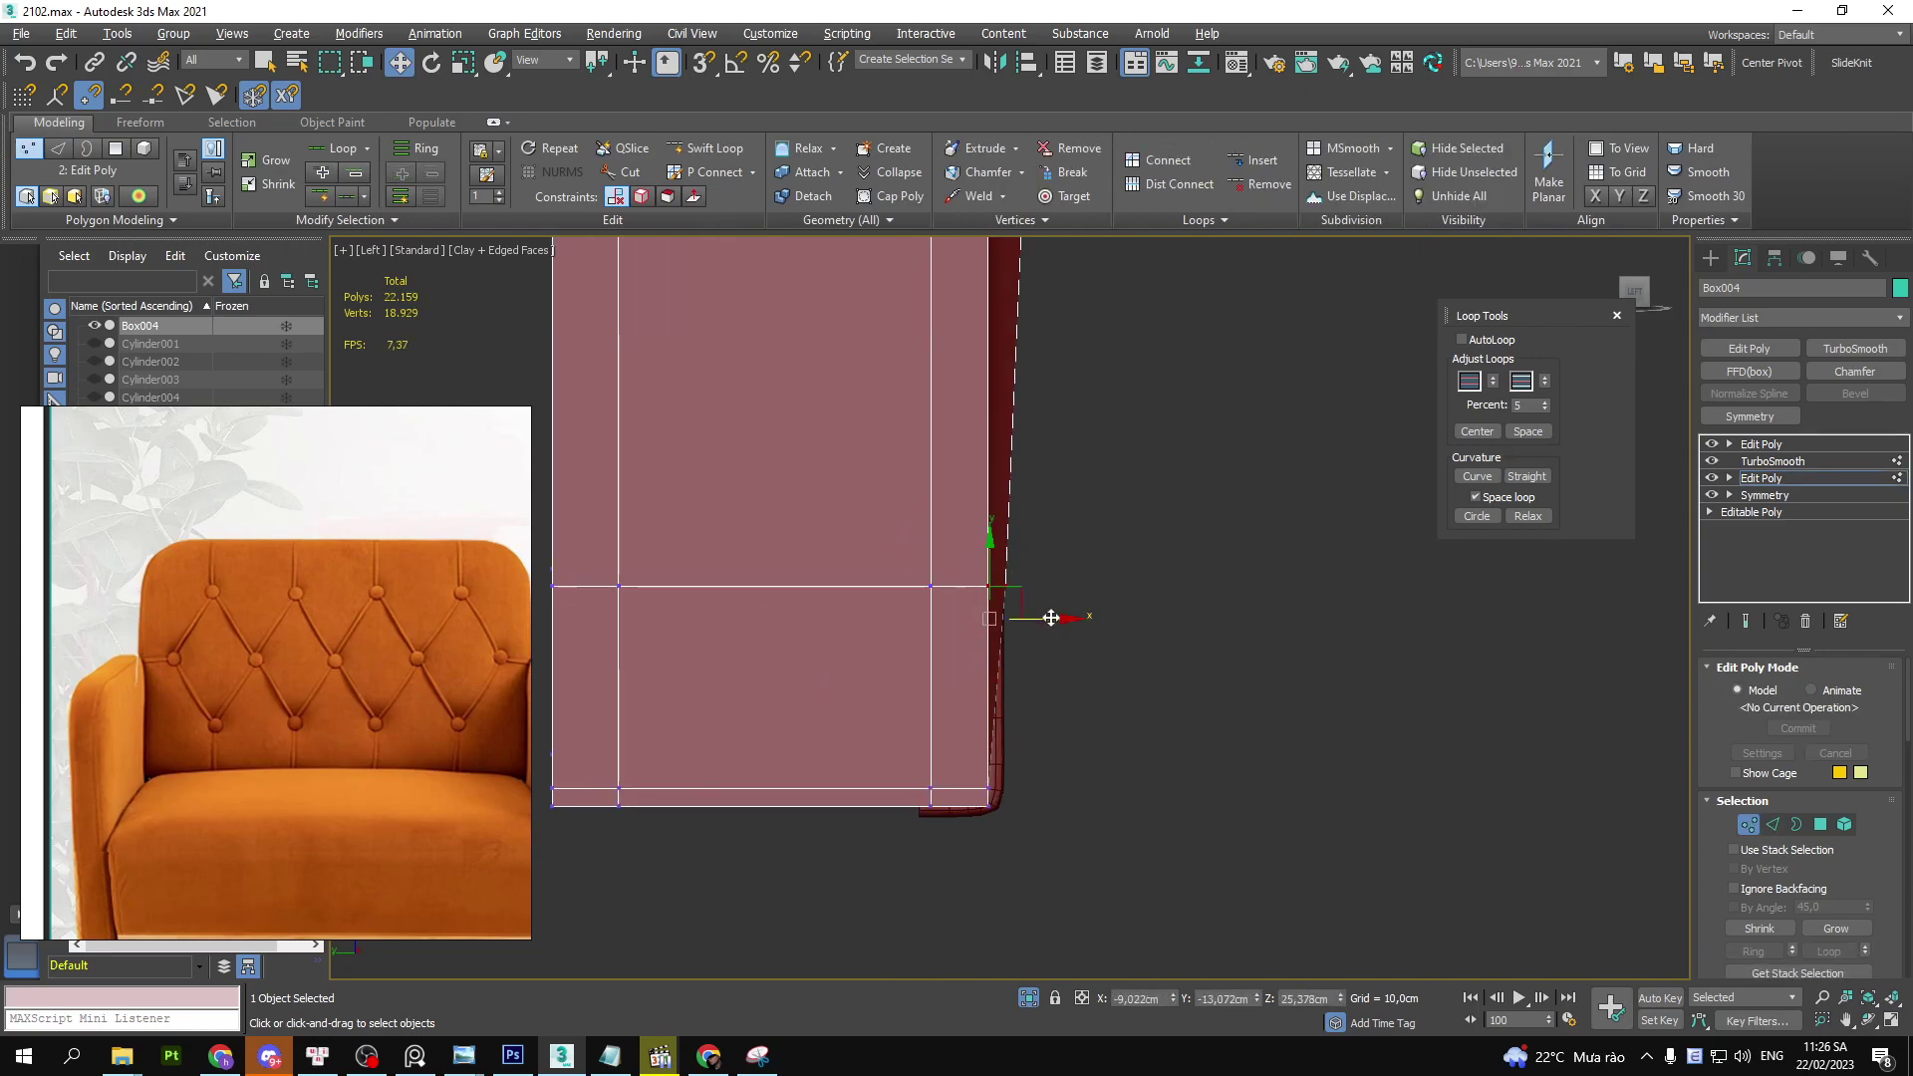
pyautogui.moveTo(1038, 796); pyautogui.dragTo(900, 812)
pyautogui.moveTo(1021, 803)
pyautogui.mouseDown()
pyautogui.moveTo(1004, 803)
pyautogui.moveTo(1006, 753)
pyautogui.mouseUp()
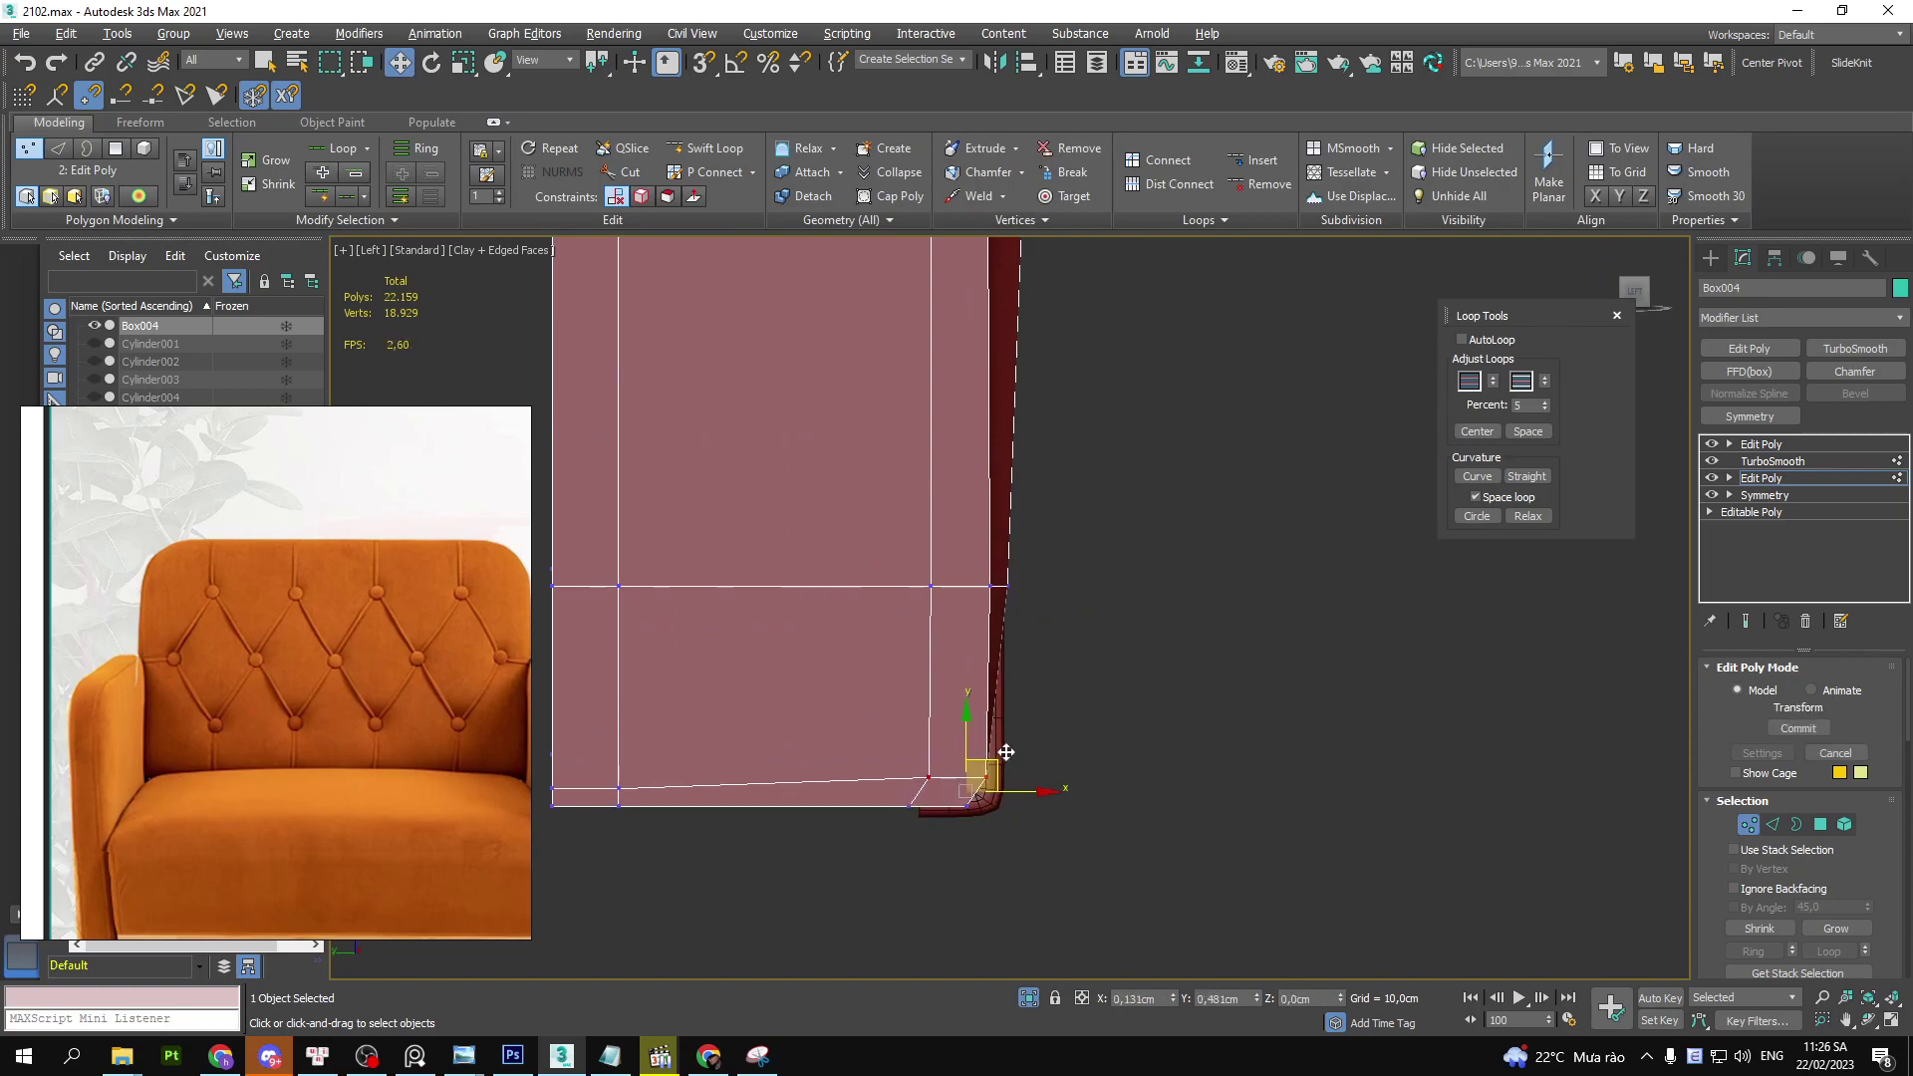
pyautogui.press('1')
pyautogui.moveTo(1106, 711)
pyautogui.keyDown('alt'); pyautogui.mouseDown(button='middle')
pyautogui.moveTo(1037, 728)
pyautogui.moveTo(1145, 662)
pyautogui.moveTo(1092, 611)
pyautogui.moveTo(1063, 662)
pyautogui.moveTo(1063, 623)
pyautogui.mouseUp(button='middle'); pyautogui.keyUp('alt')
pyautogui.press('F4')
# - Frame the whole tufted panel in the Front view
pyautogui.press('f')
pyautogui.press('z')
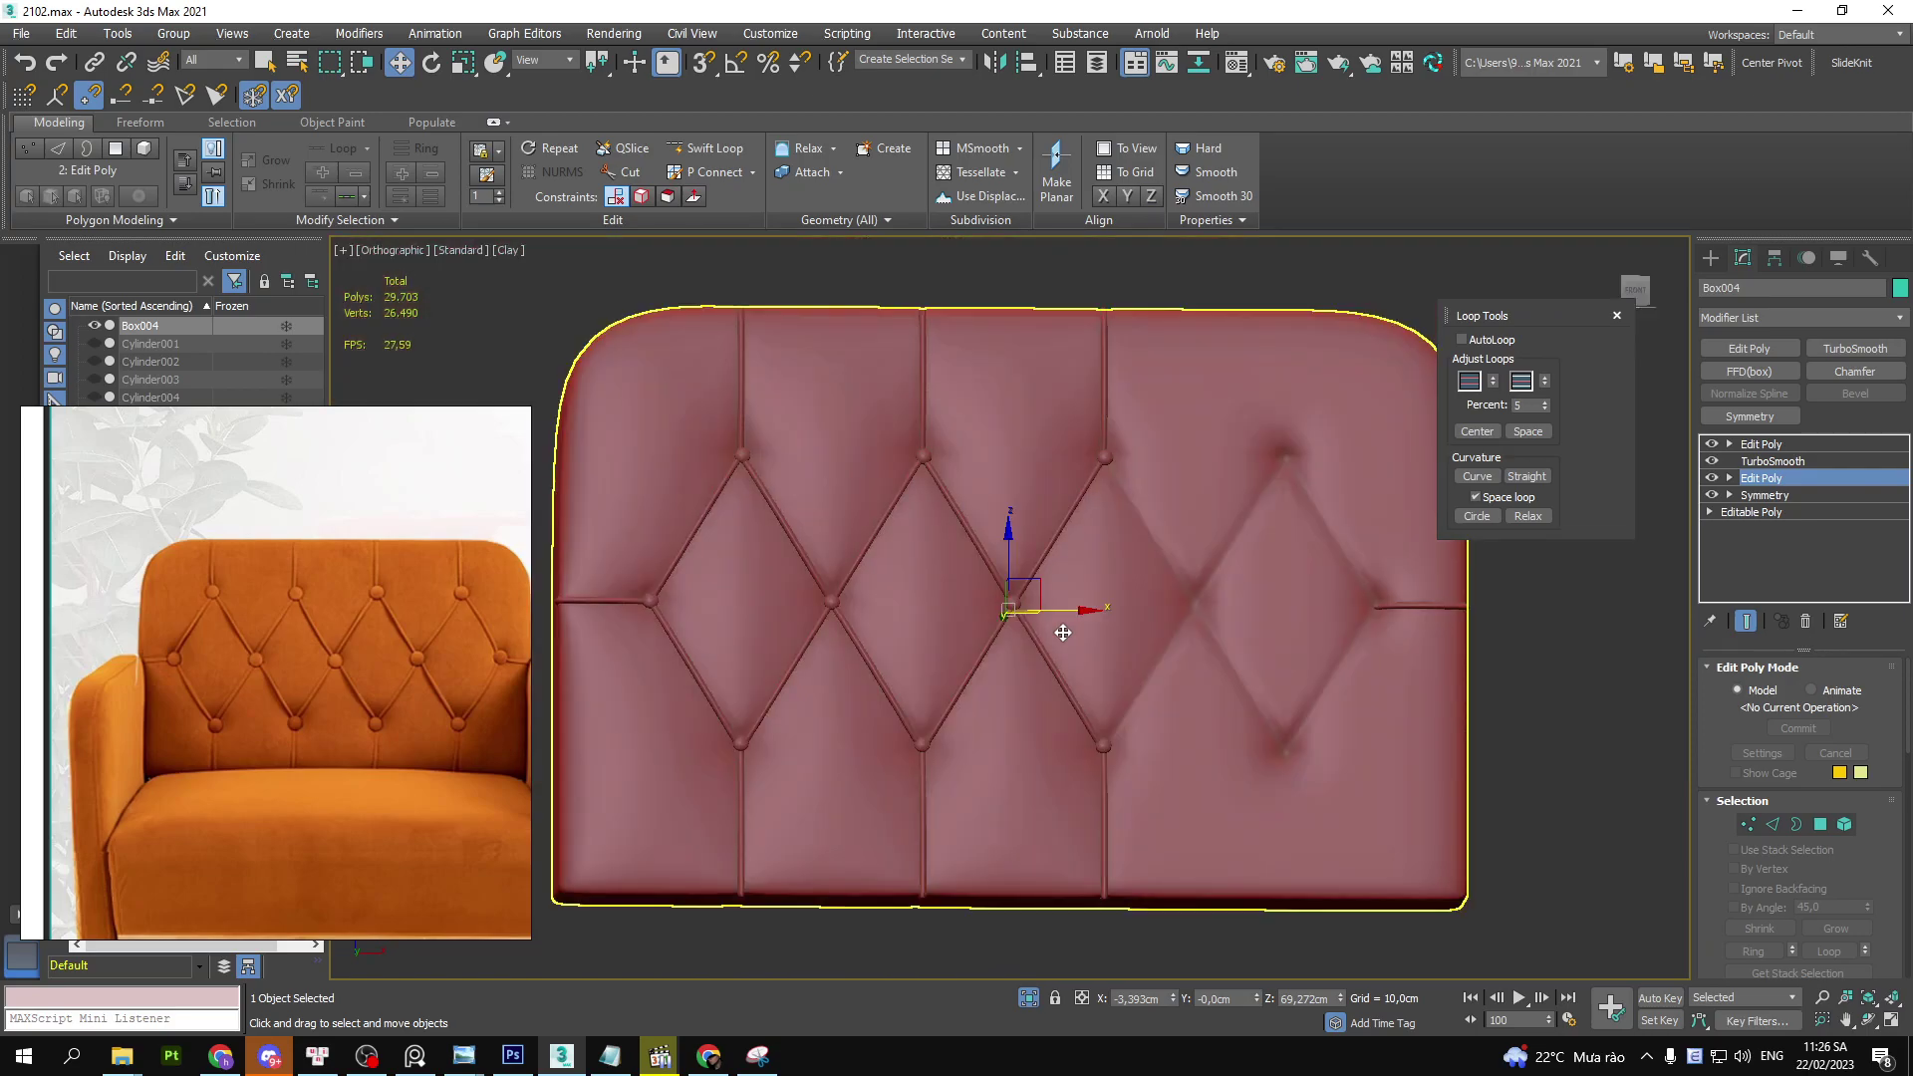
pyautogui.scroll(1, 1048, 688)
pyautogui.scroll(-1, 1044, 677)
pyautogui.scroll(-1, 1042, 674)
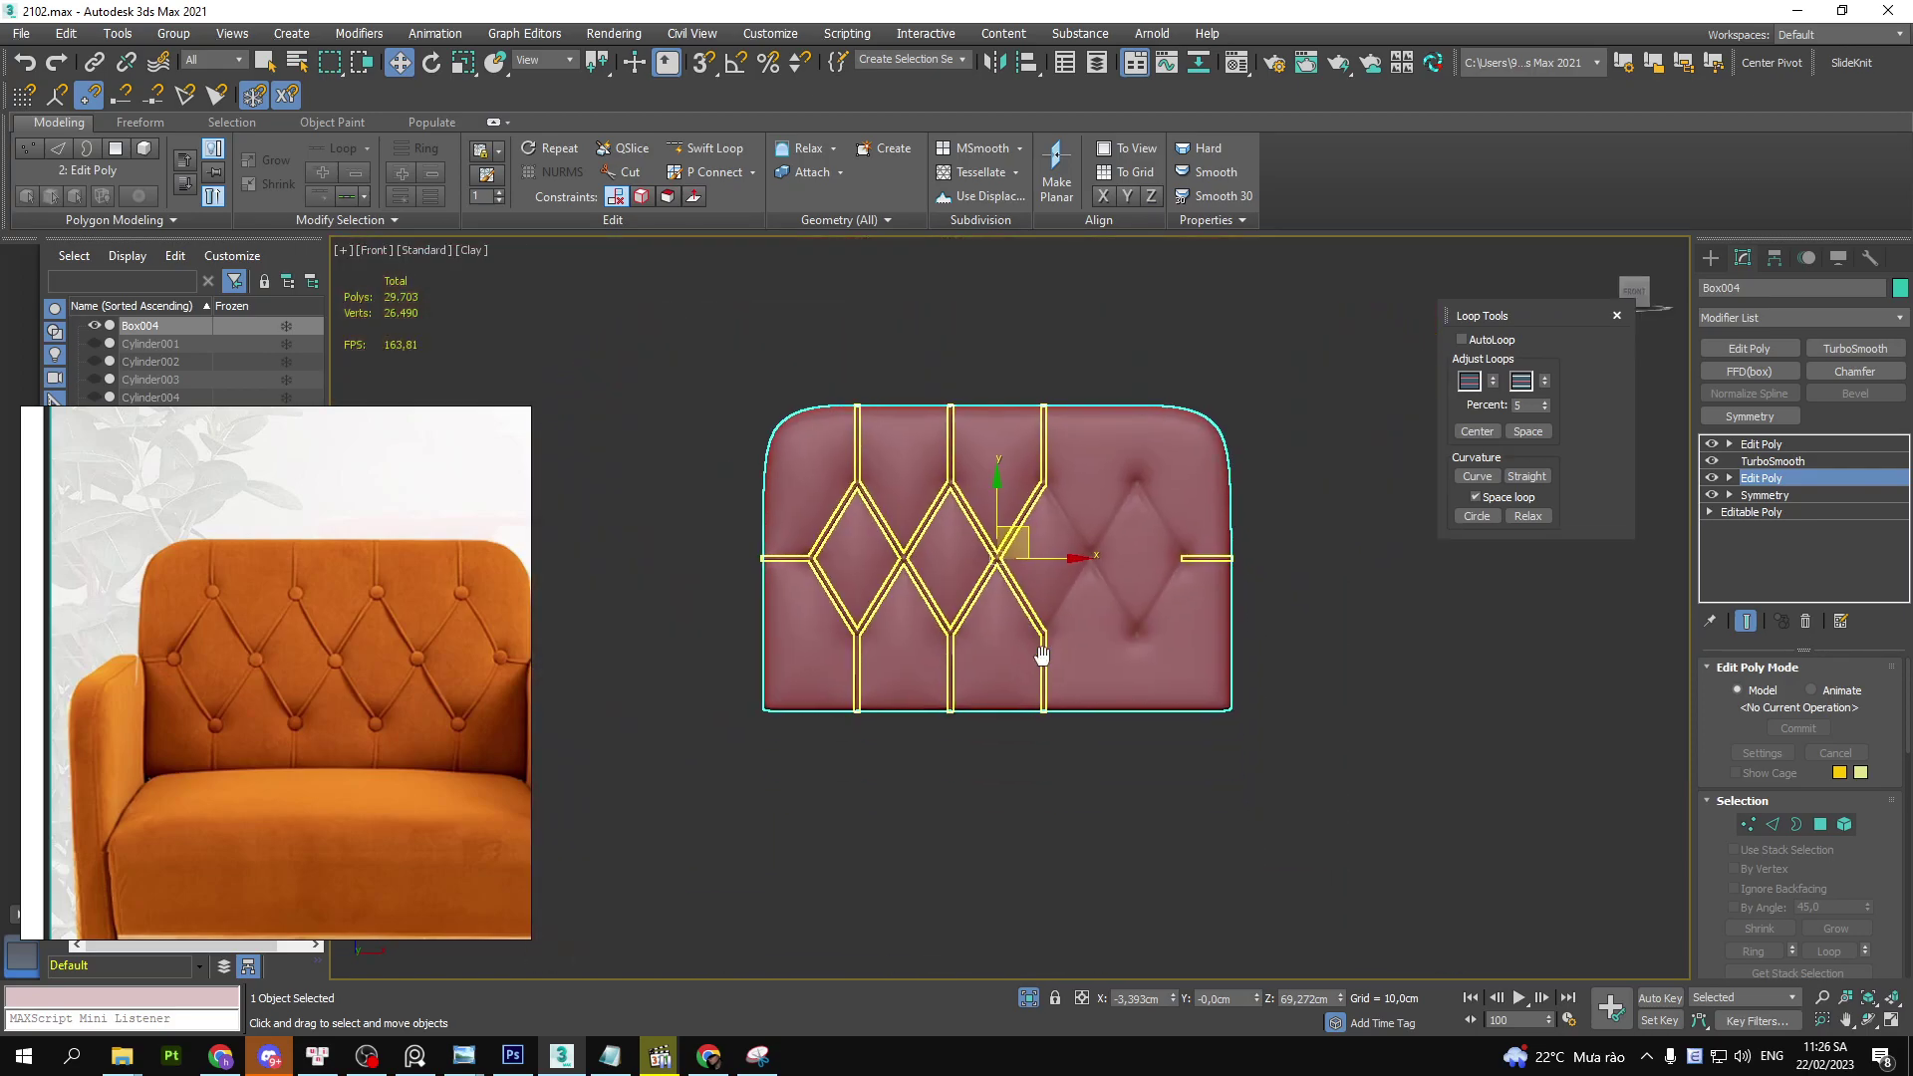
pyautogui.scroll(1, 1042, 674)
pyautogui.scroll(-1, 1042, 674)
pyautogui.scroll(1, 1042, 675)
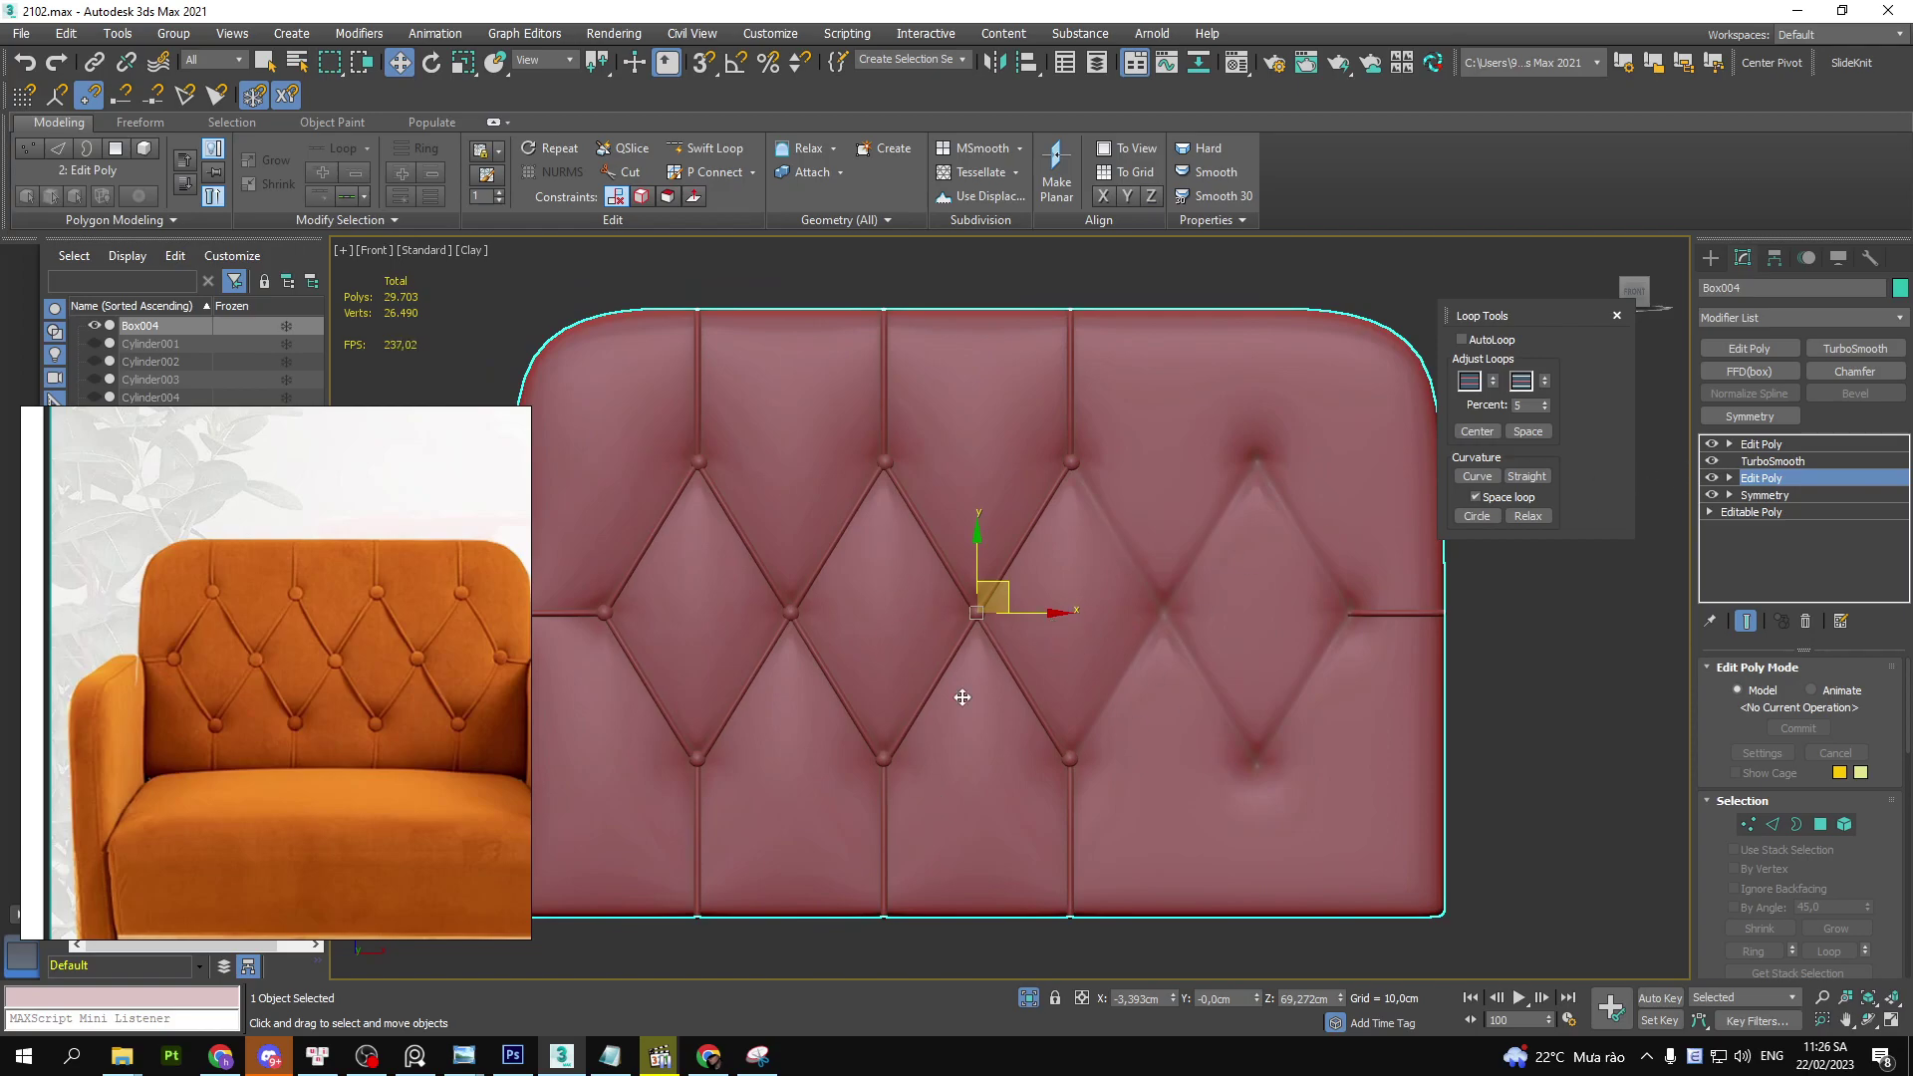
# - Add a flipped Symmetry modifier above Edit Poly, with TurboSmooth toggled off then back on
pyautogui.click(1713, 459)
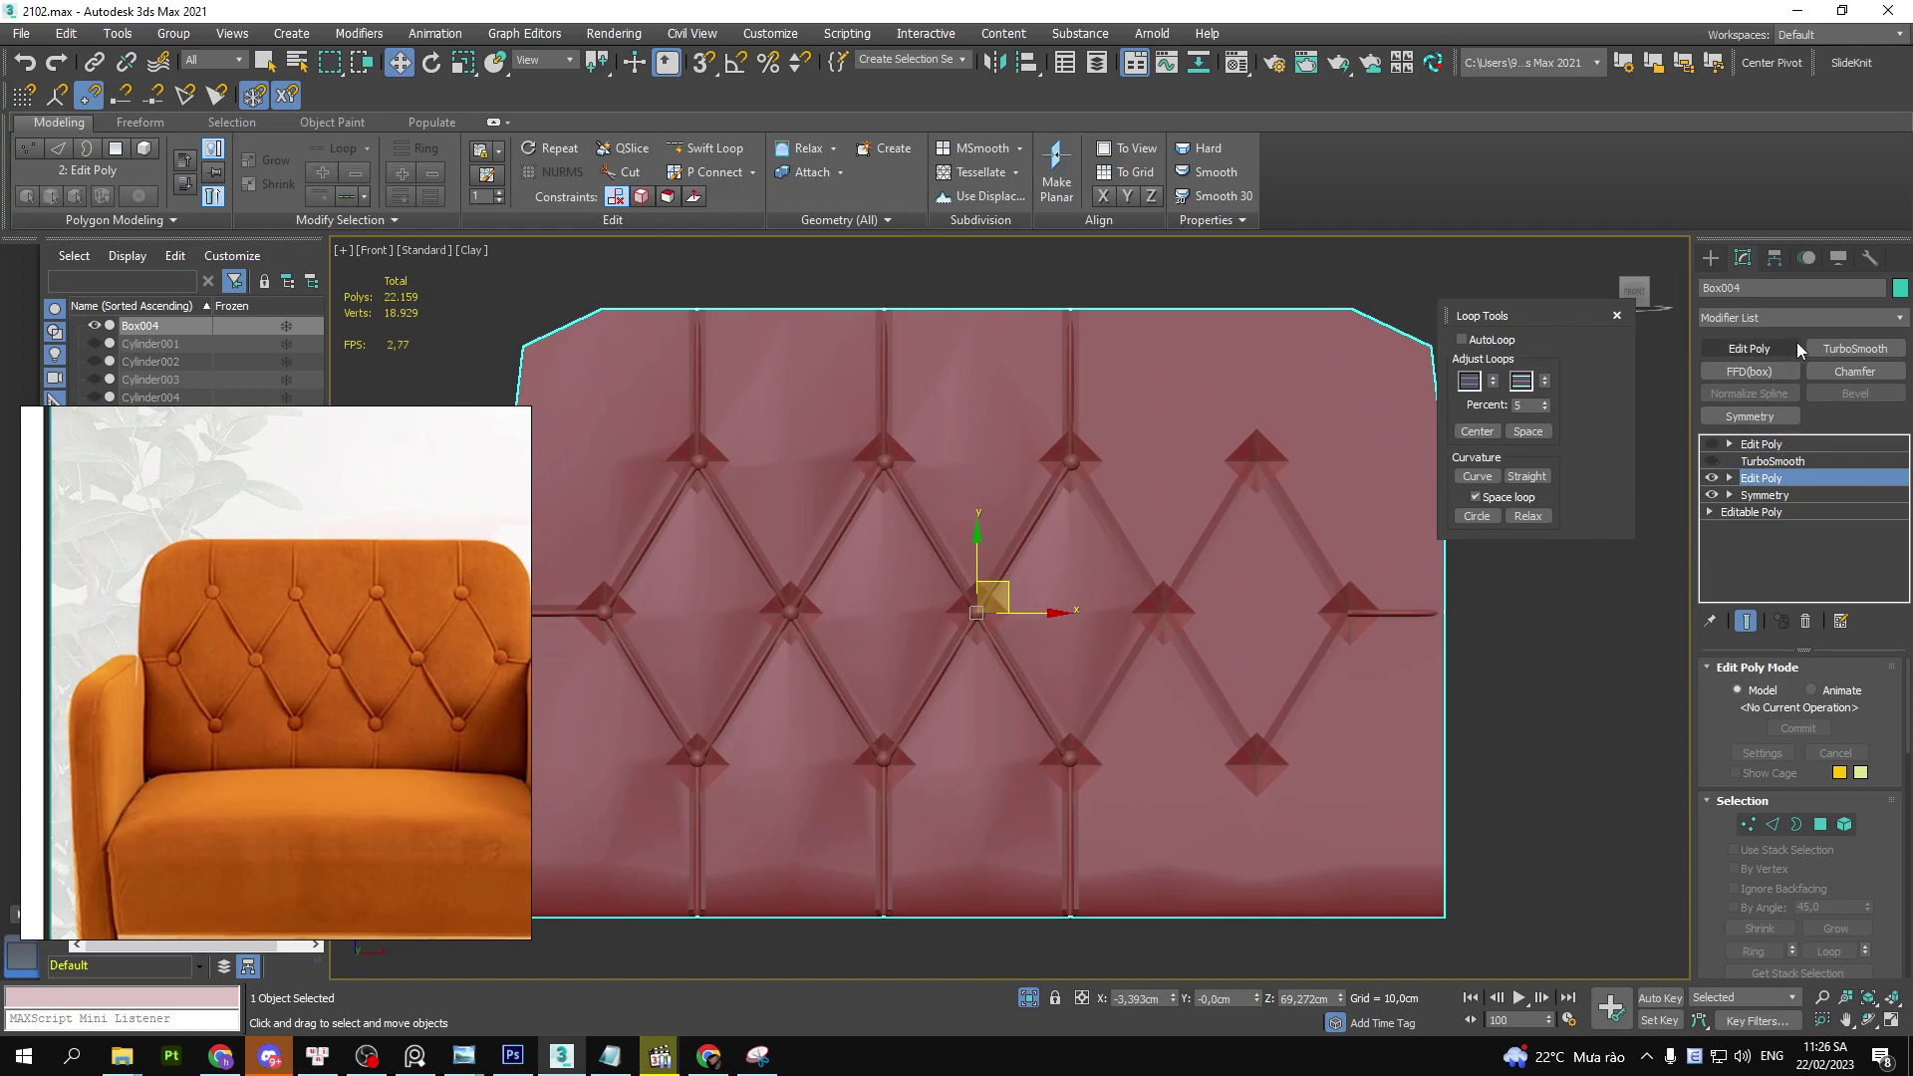
pyautogui.click(1766, 411)
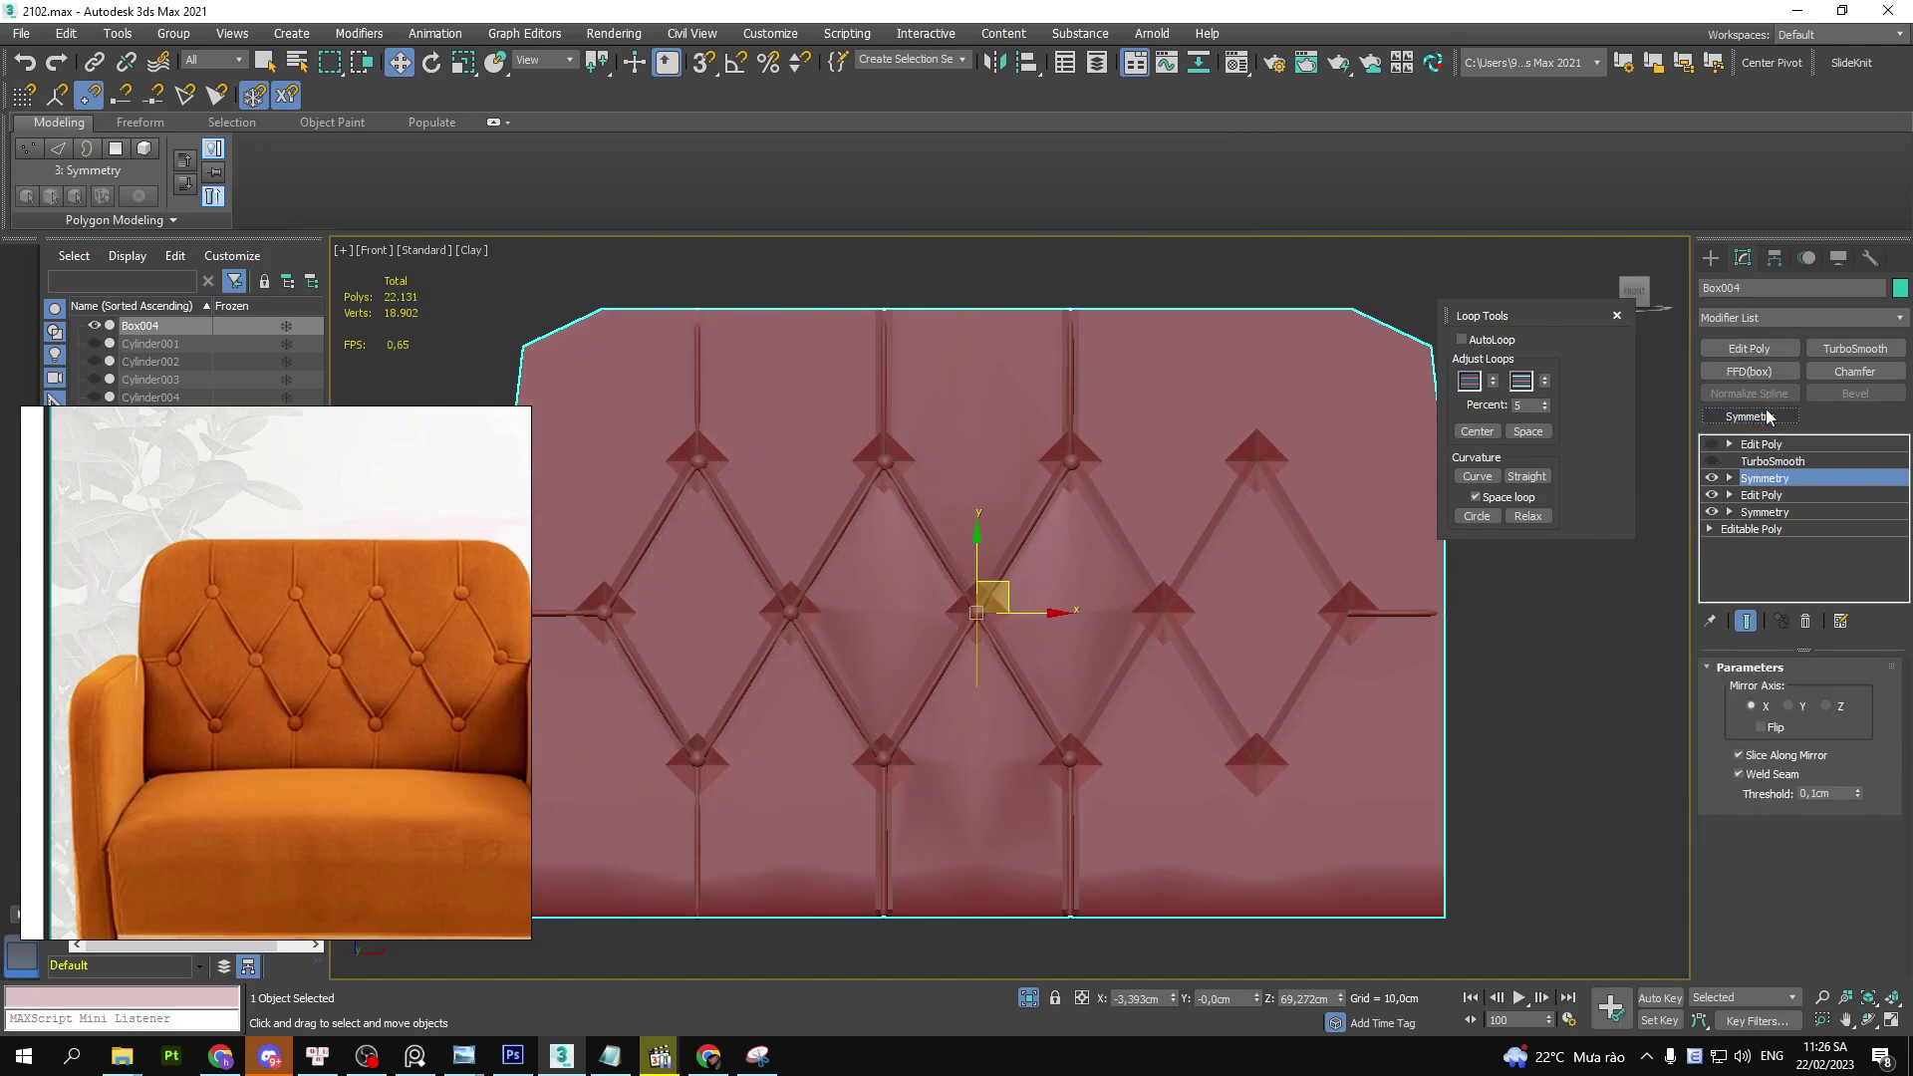
pyautogui.click(1770, 727)
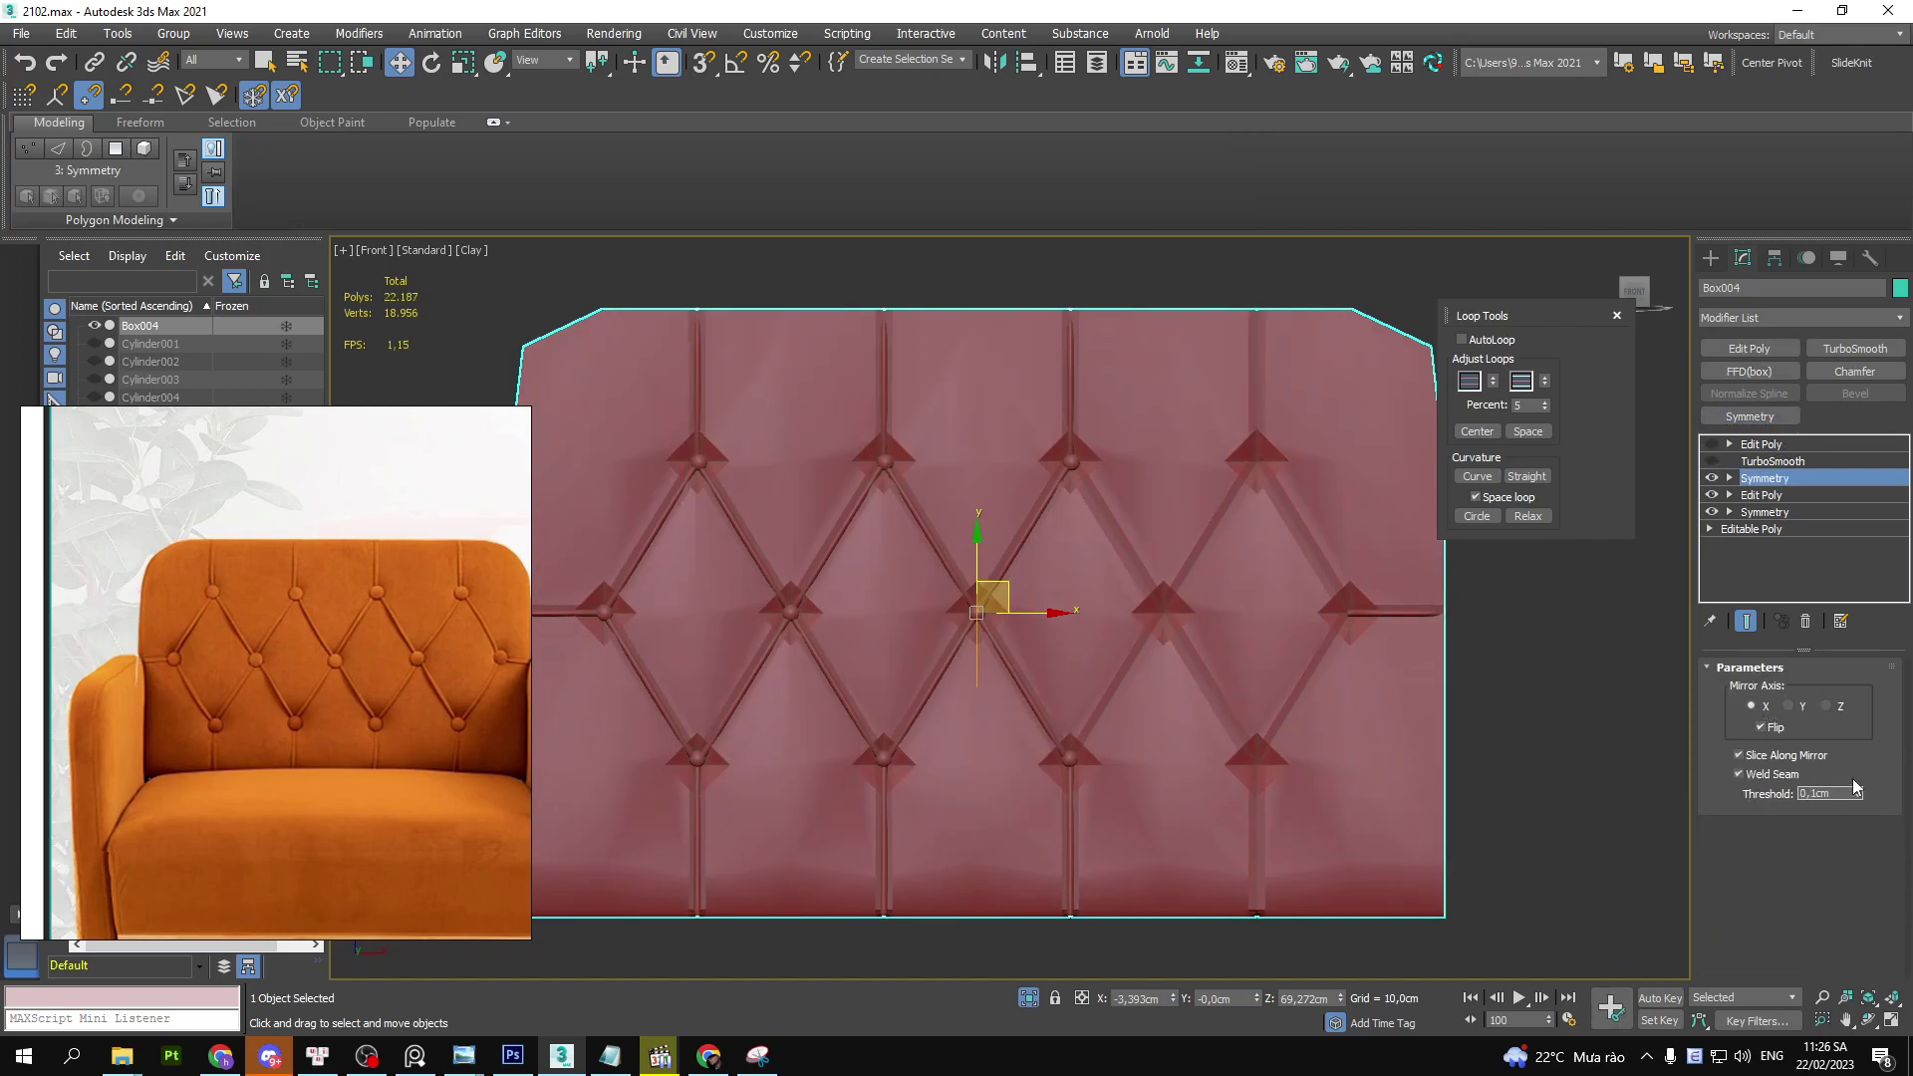
pyautogui.click(1710, 459)
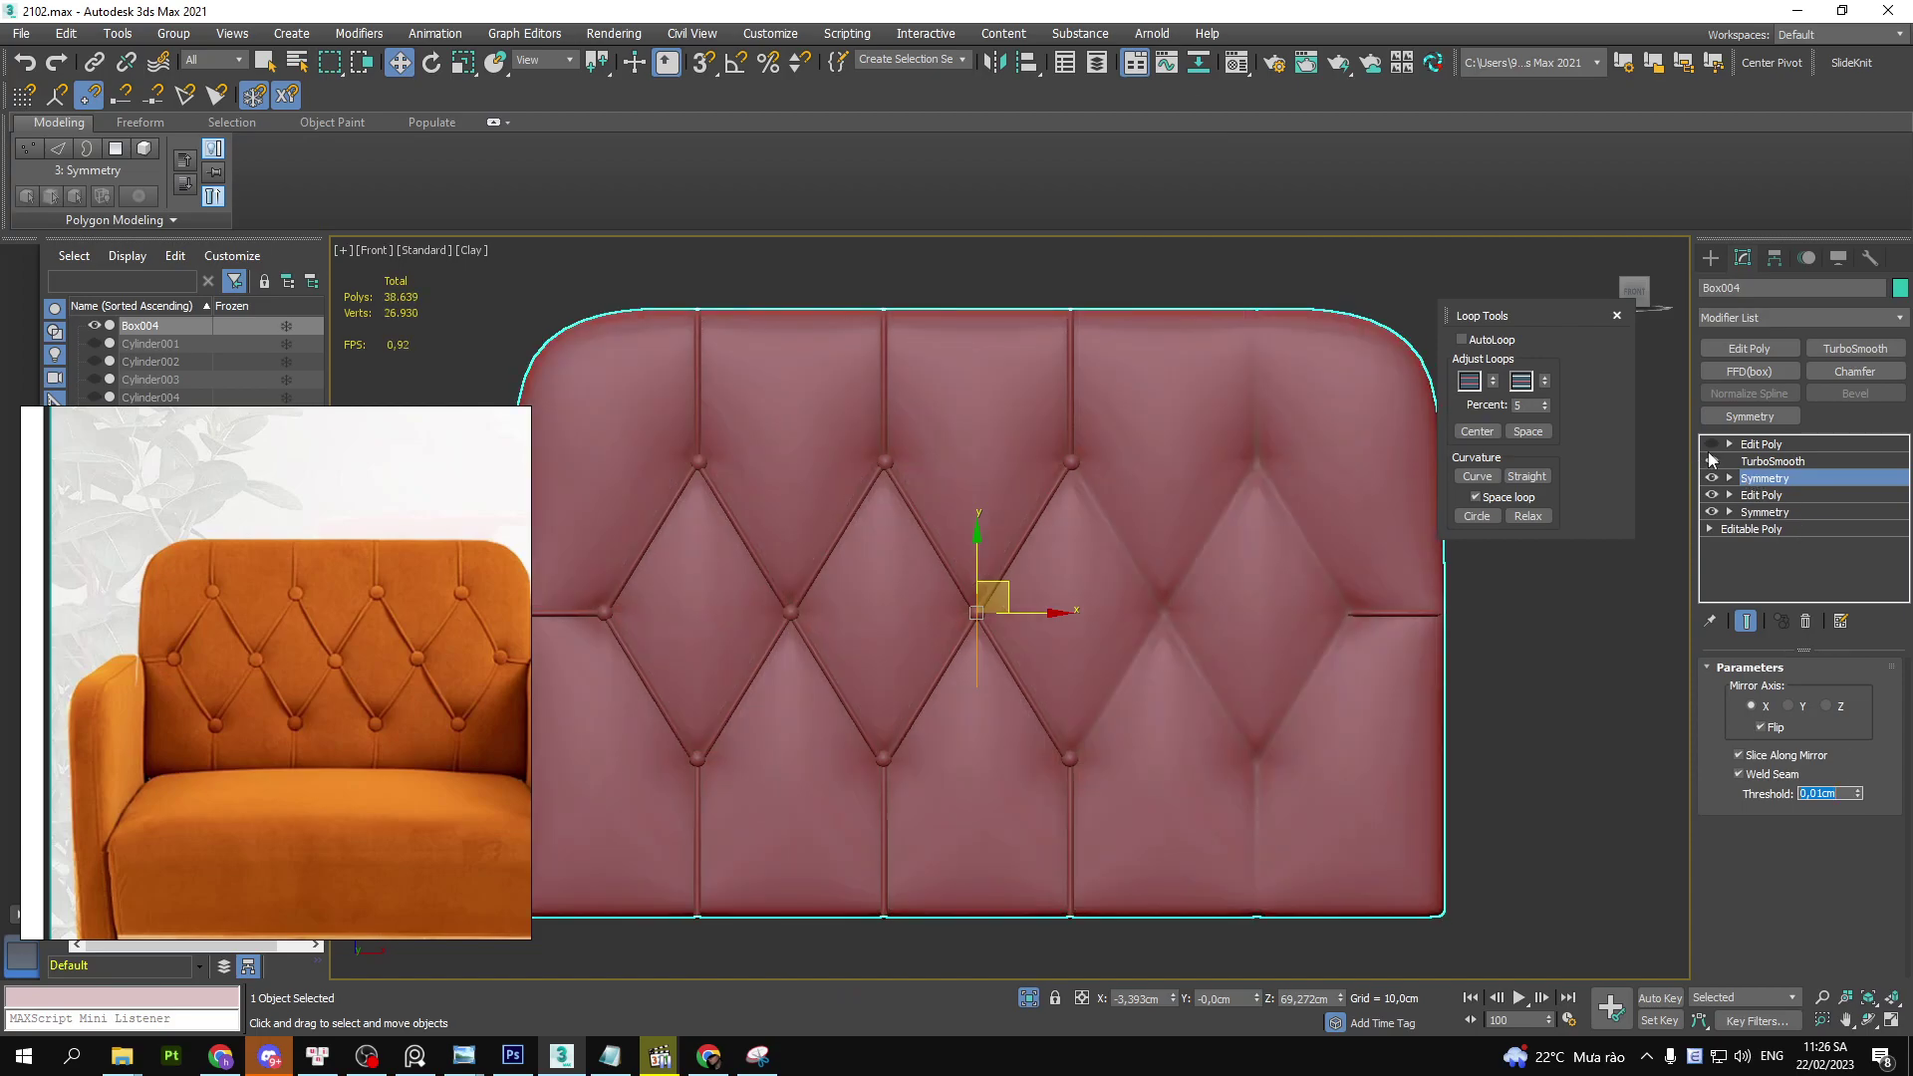
pyautogui.click(1815, 444)
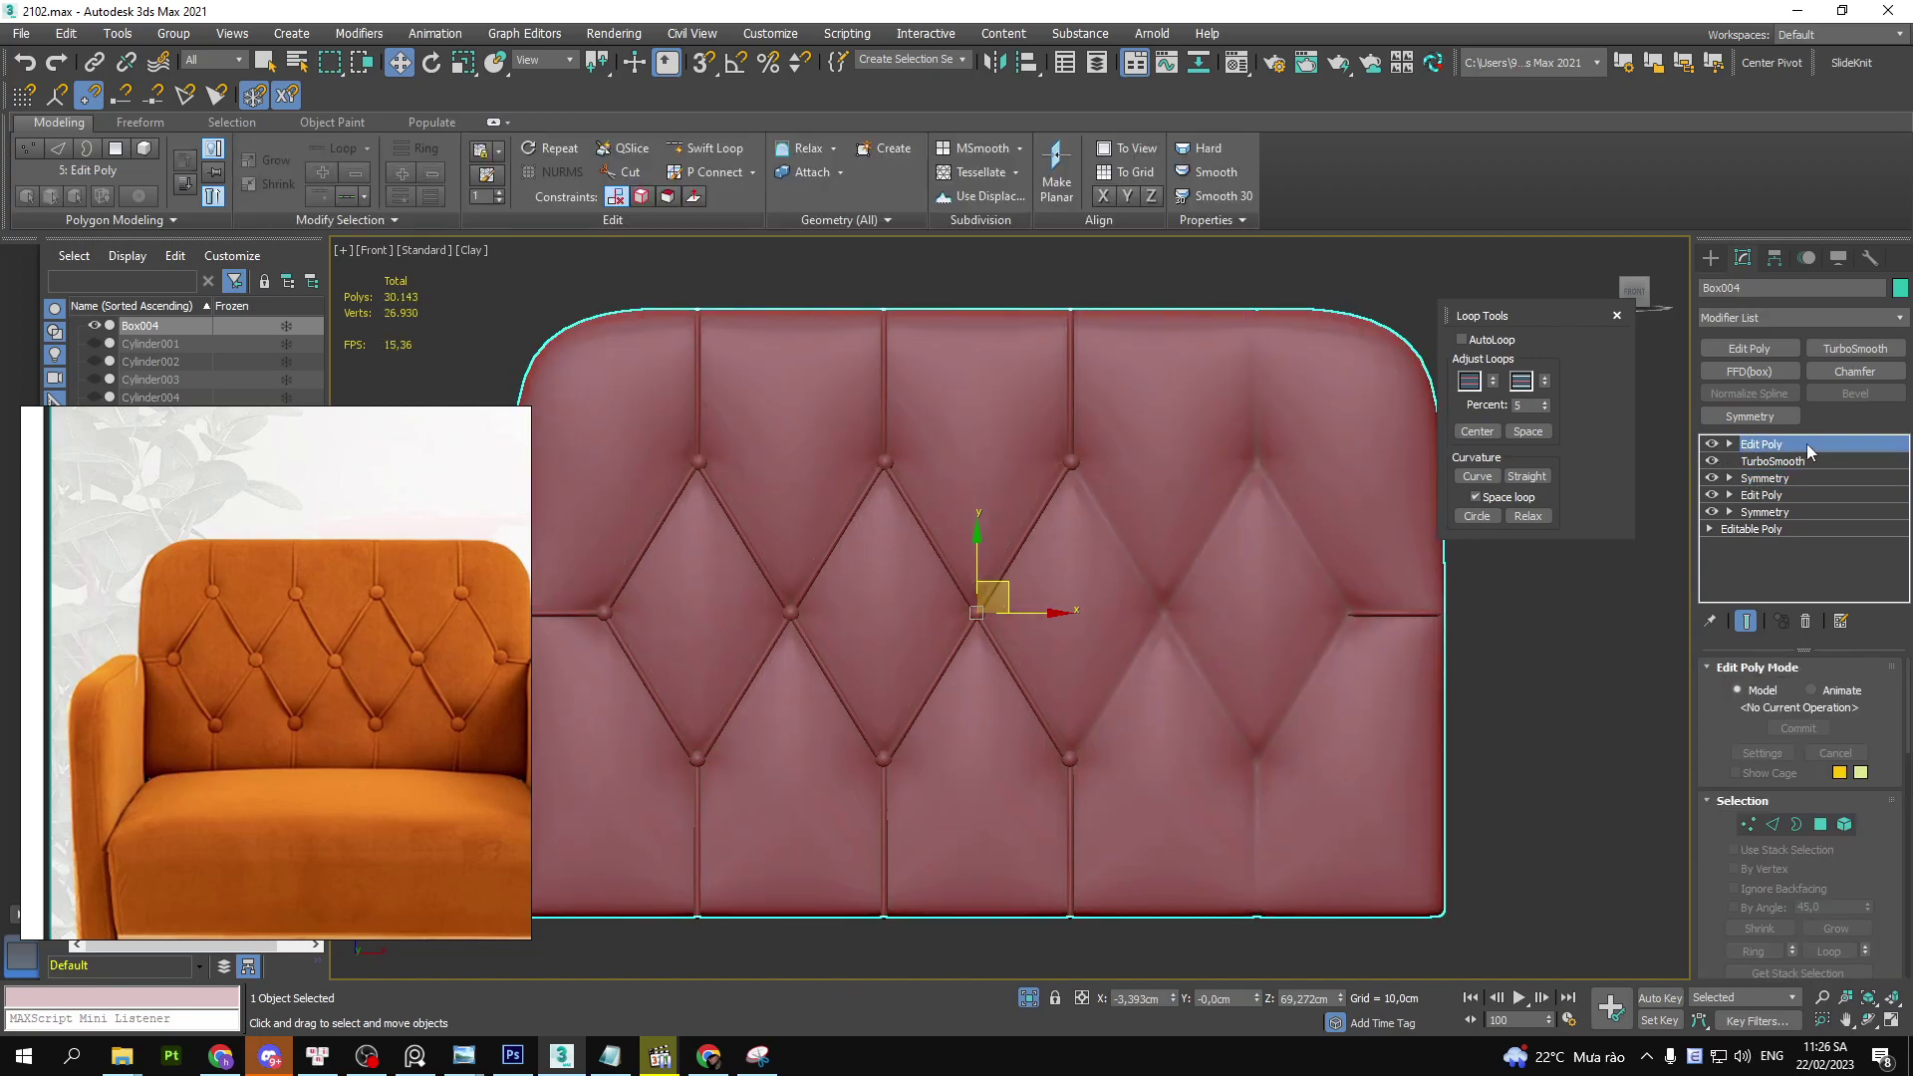
# - Add a flipped Symmetry modifier to the Shape001 piping spline
pyautogui.click(1066, 792)
pyautogui.click(1749, 416)
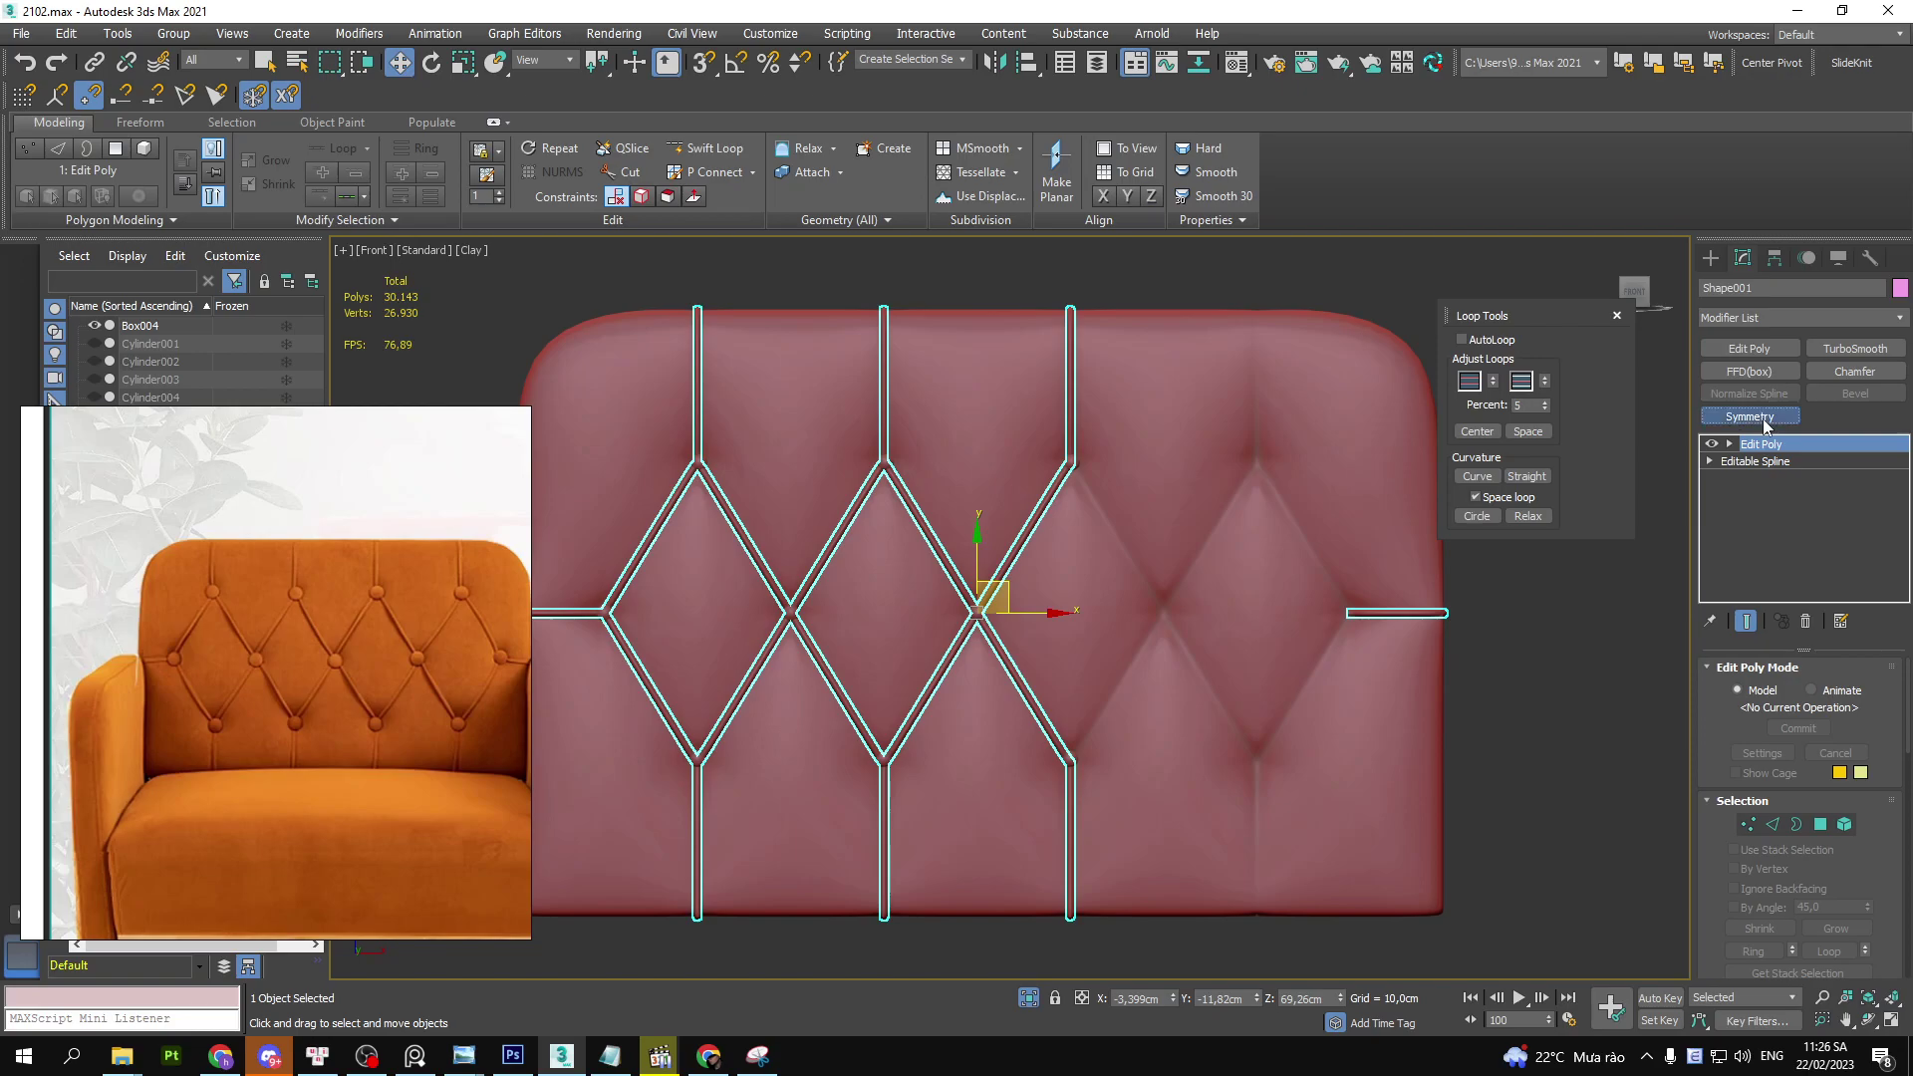
pyautogui.click(1778, 729)
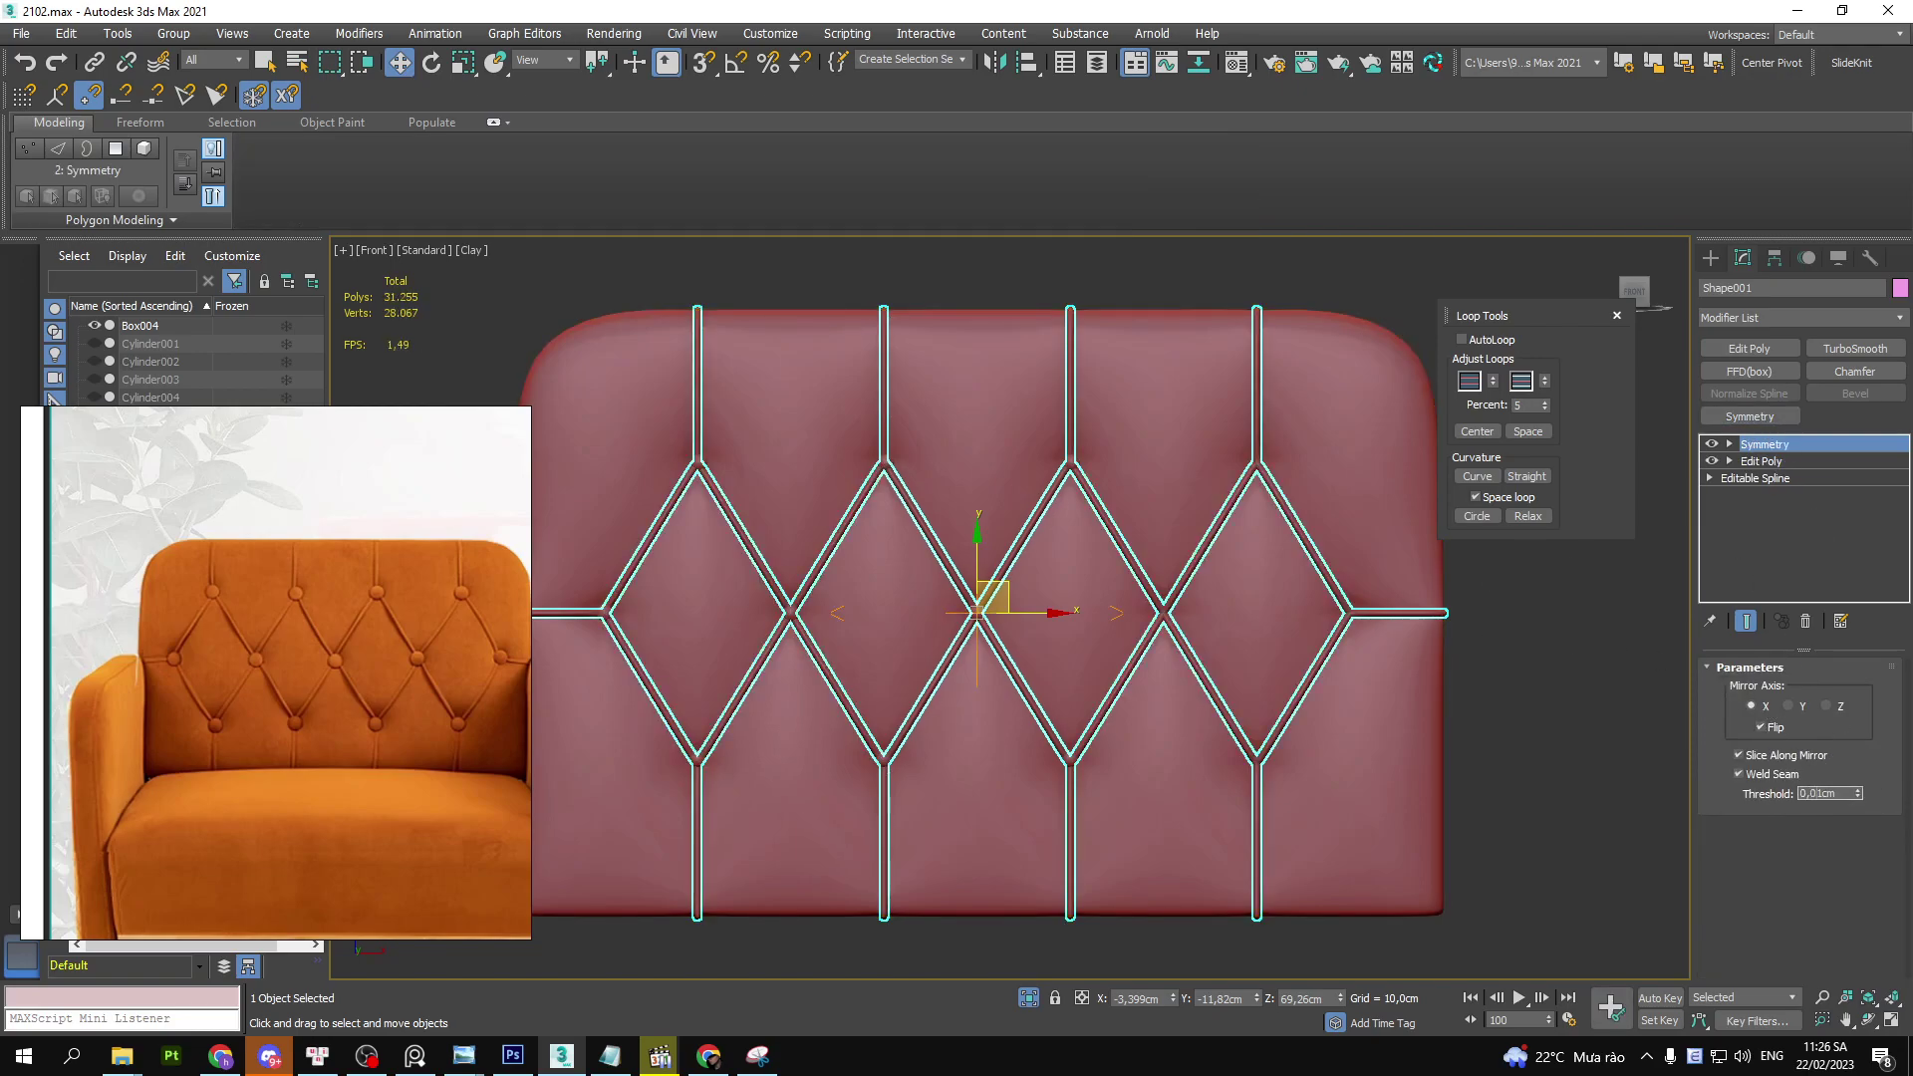
# - Reselect the Box004 backrest panel, pan across it, then deselect it
pyautogui.click(1469, 587)
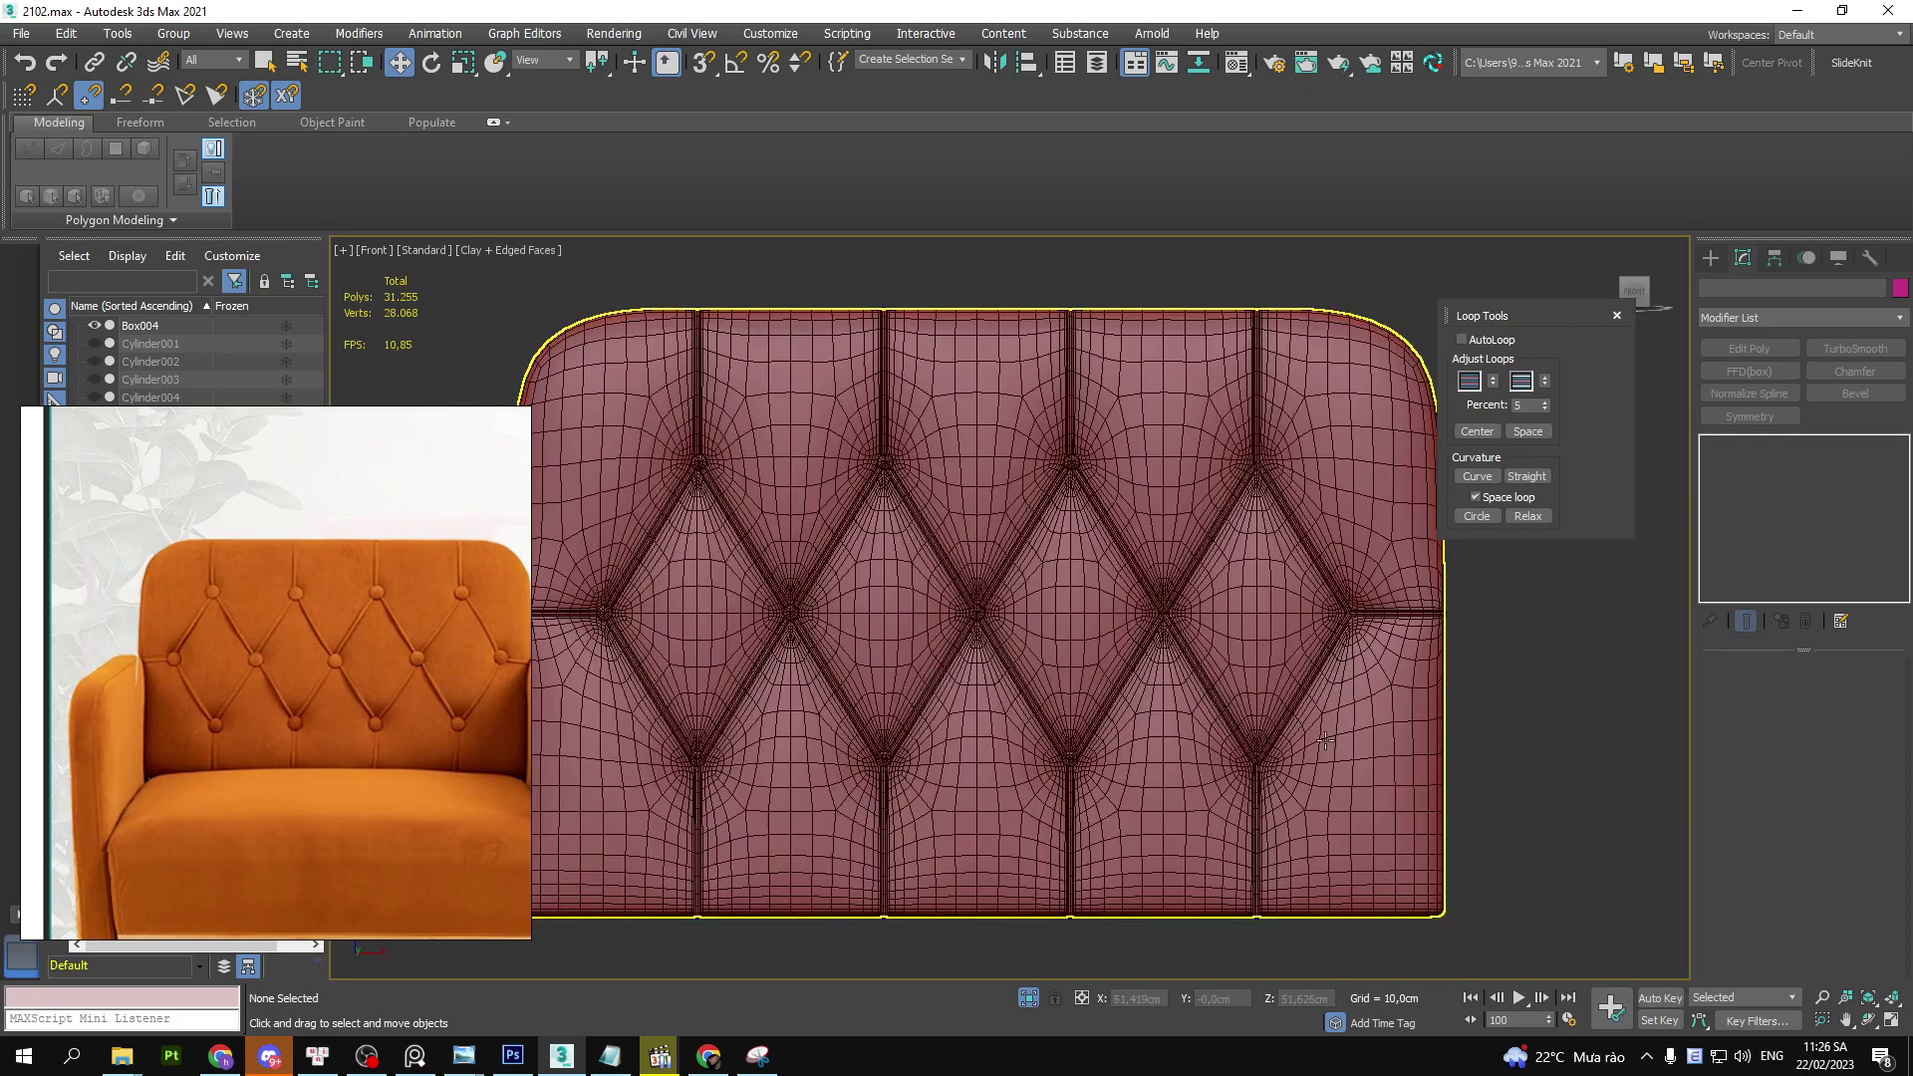
pyautogui.scroll(-2, 1222, 741)
pyautogui.click(1192, 547)
pyautogui.scroll(2, 1192, 547)
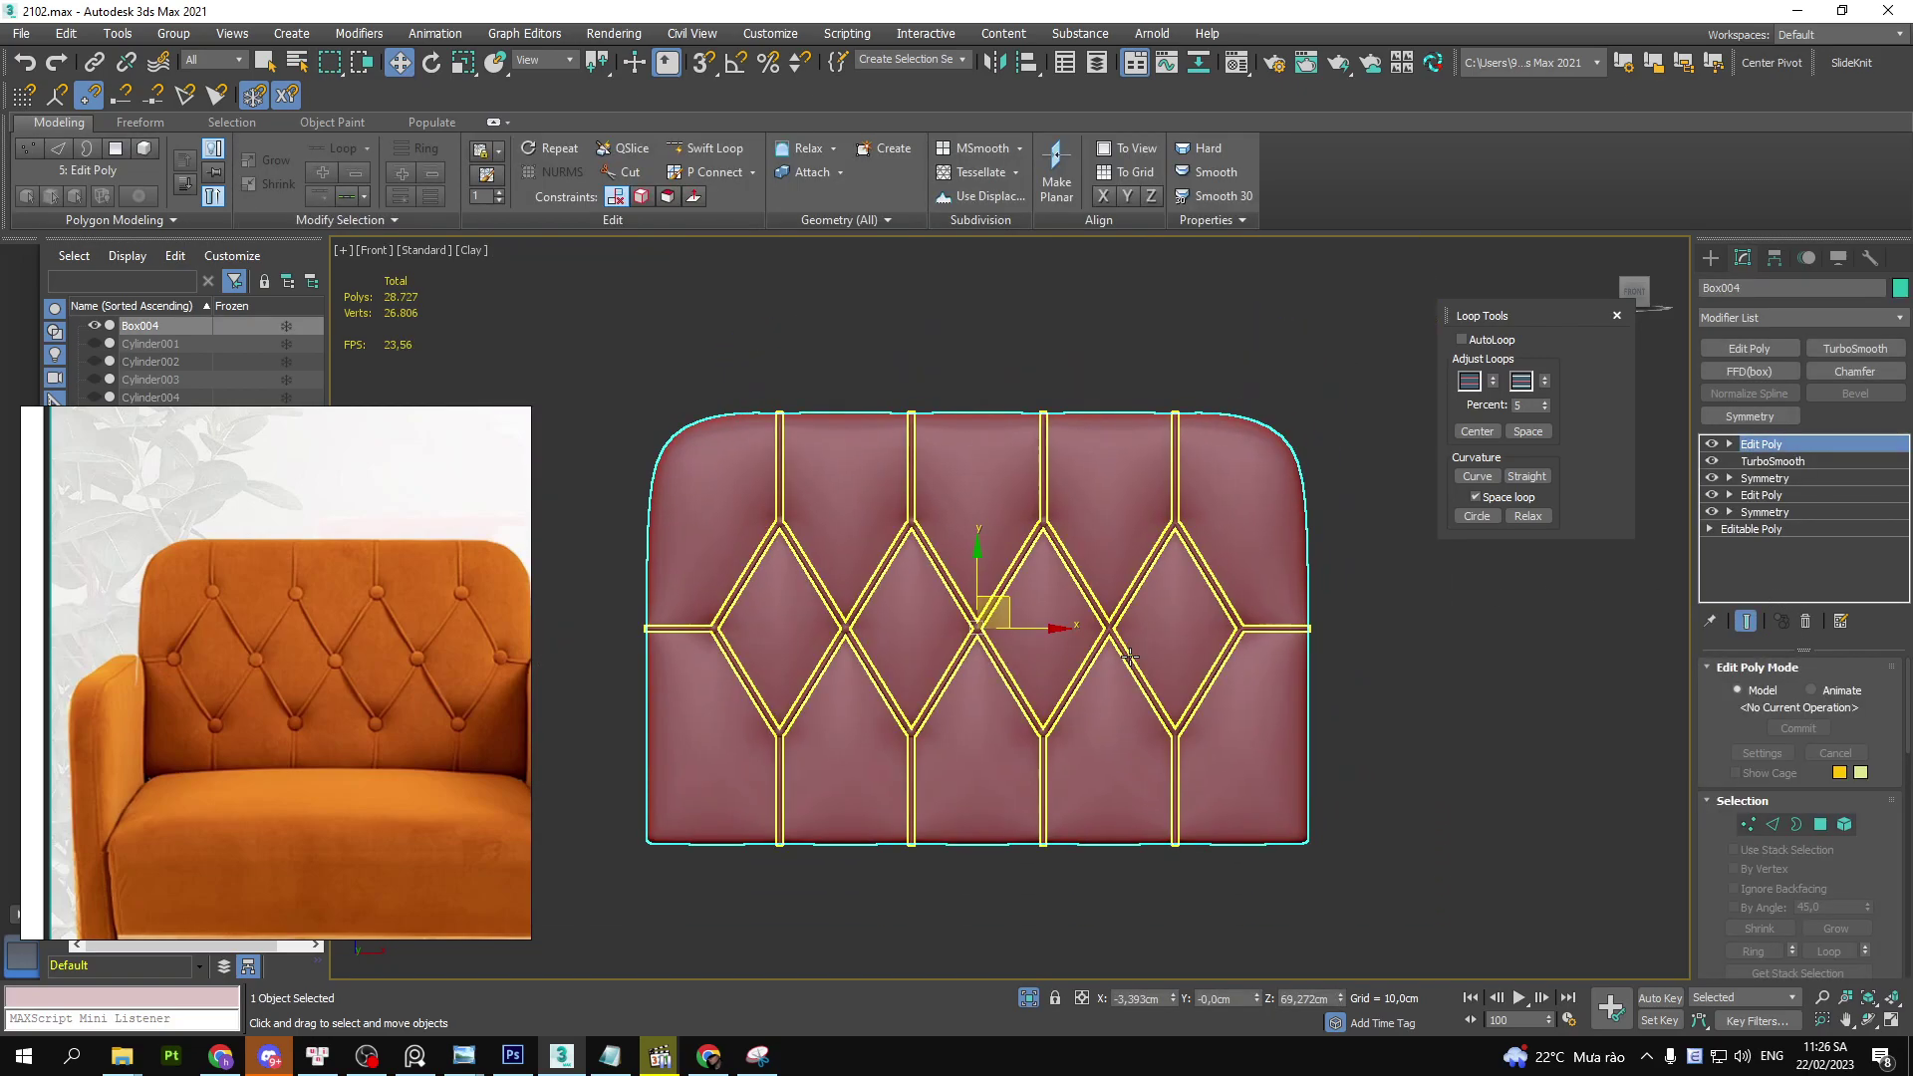
pyautogui.moveTo(1192, 558); pyautogui.dragTo(1134, 668, button='middle')
pyautogui.scroll(-2, 1134, 668)
pyautogui.click(1400, 727)
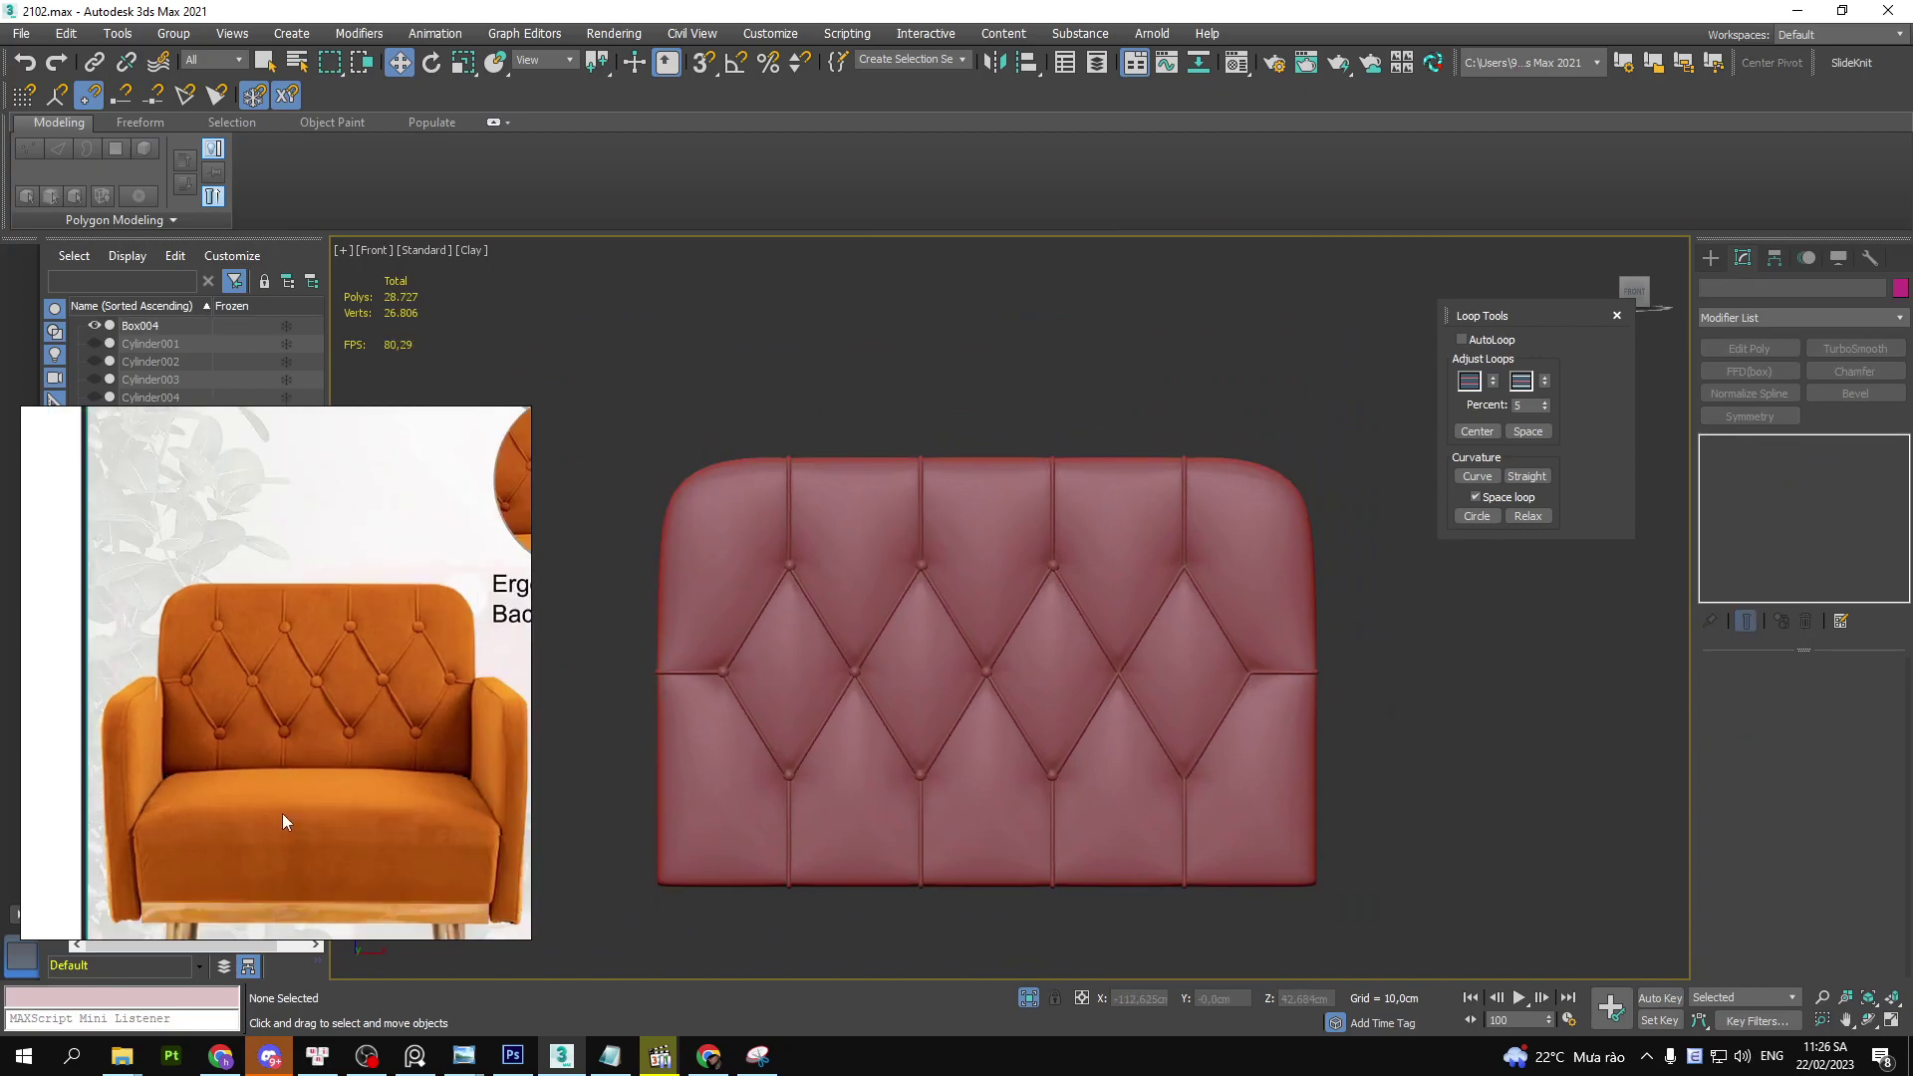
pyautogui.moveTo(1058, 707); pyautogui.dragTo(1123, 658, button='middle')
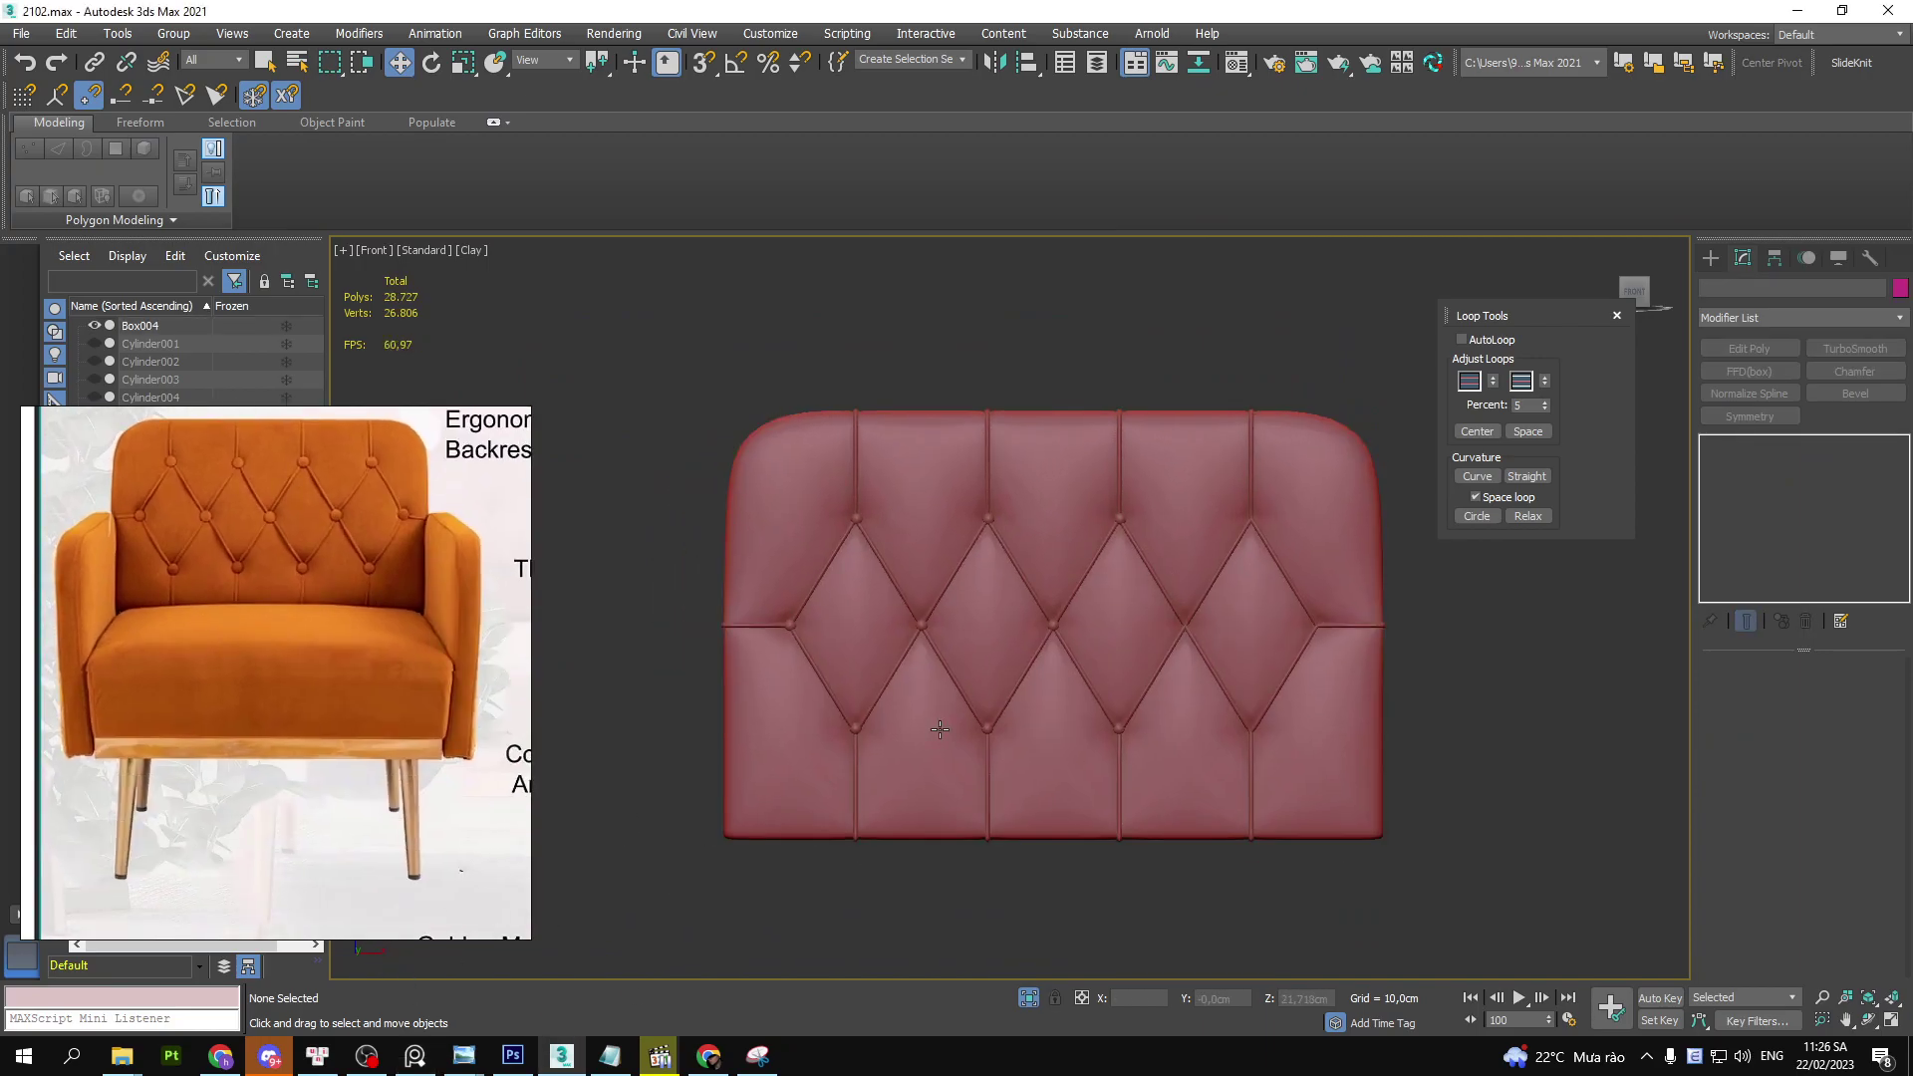
pyautogui.scroll(2, 1026, 640)
pyautogui.scroll(-2, 1027, 639)
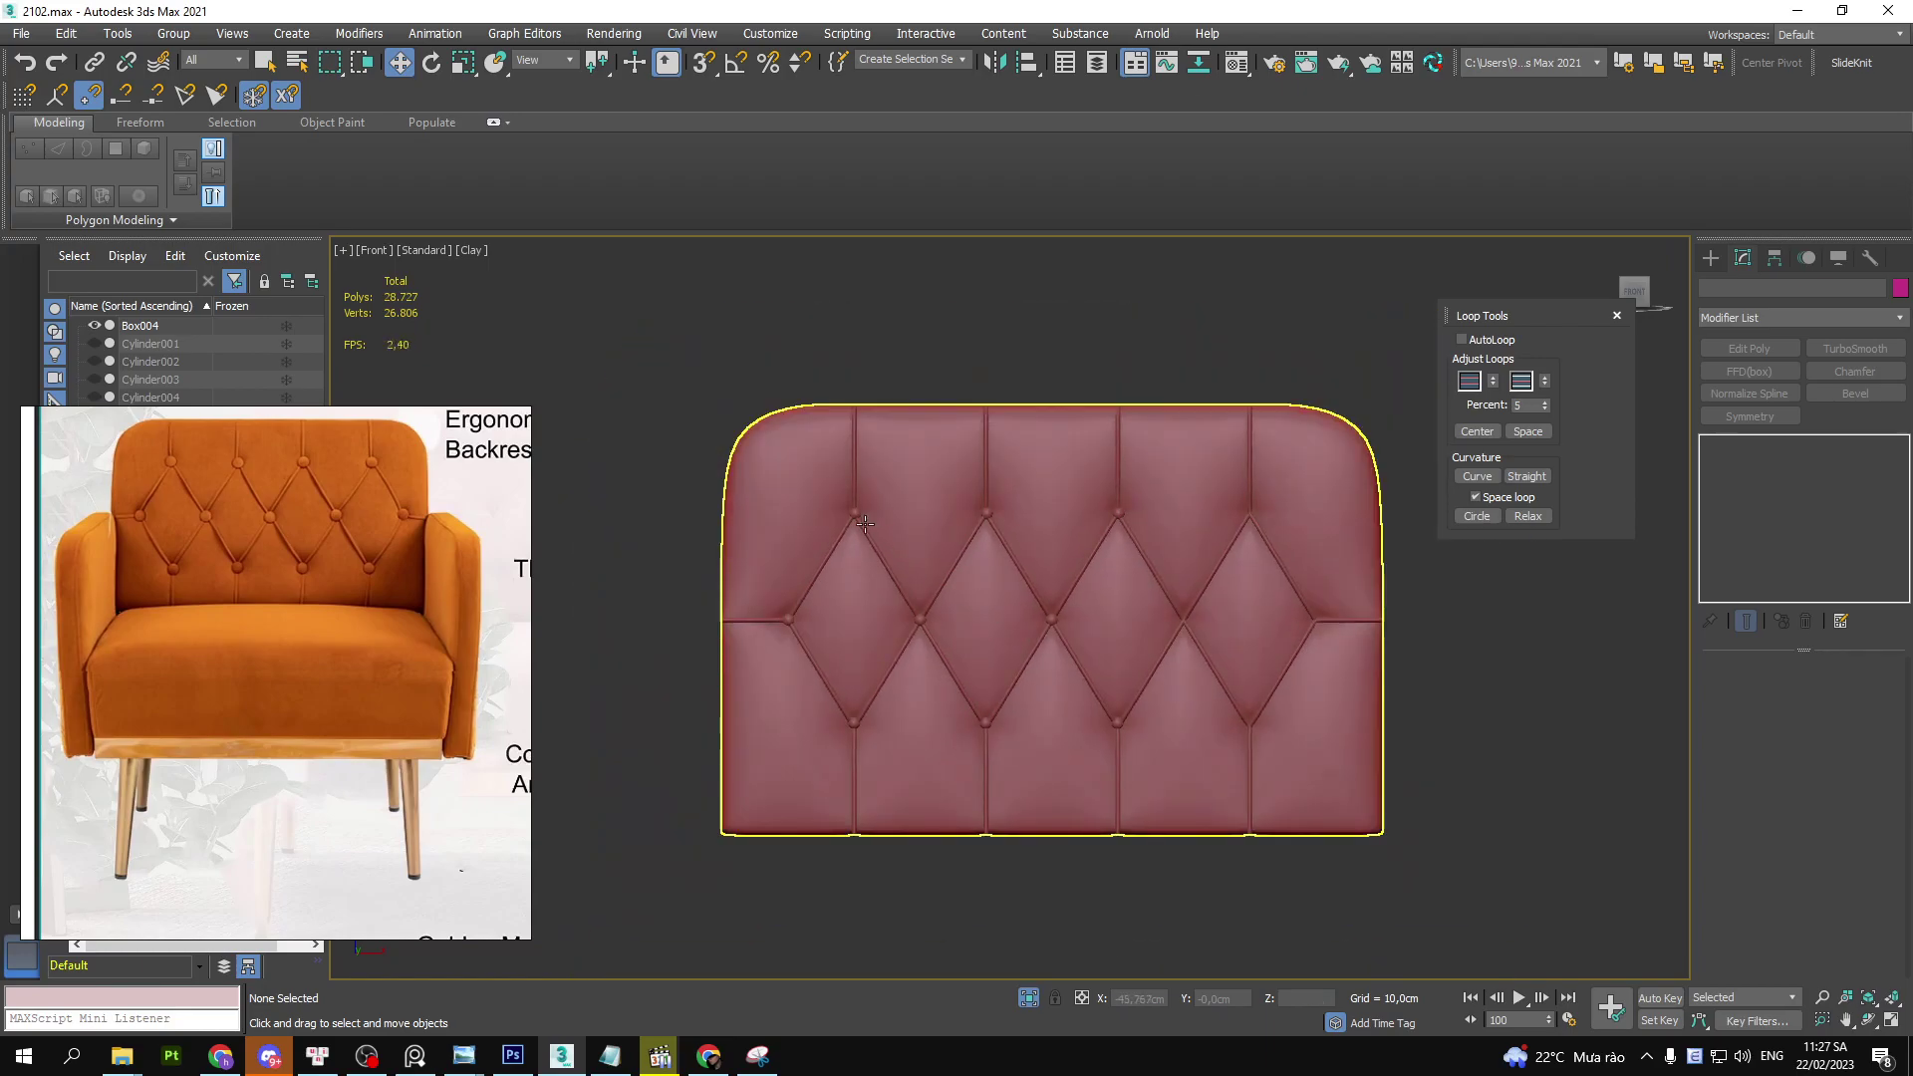
pyautogui.moveTo(1262, 455); pyautogui.dragTo(828, 852)
pyautogui.press('Escape')
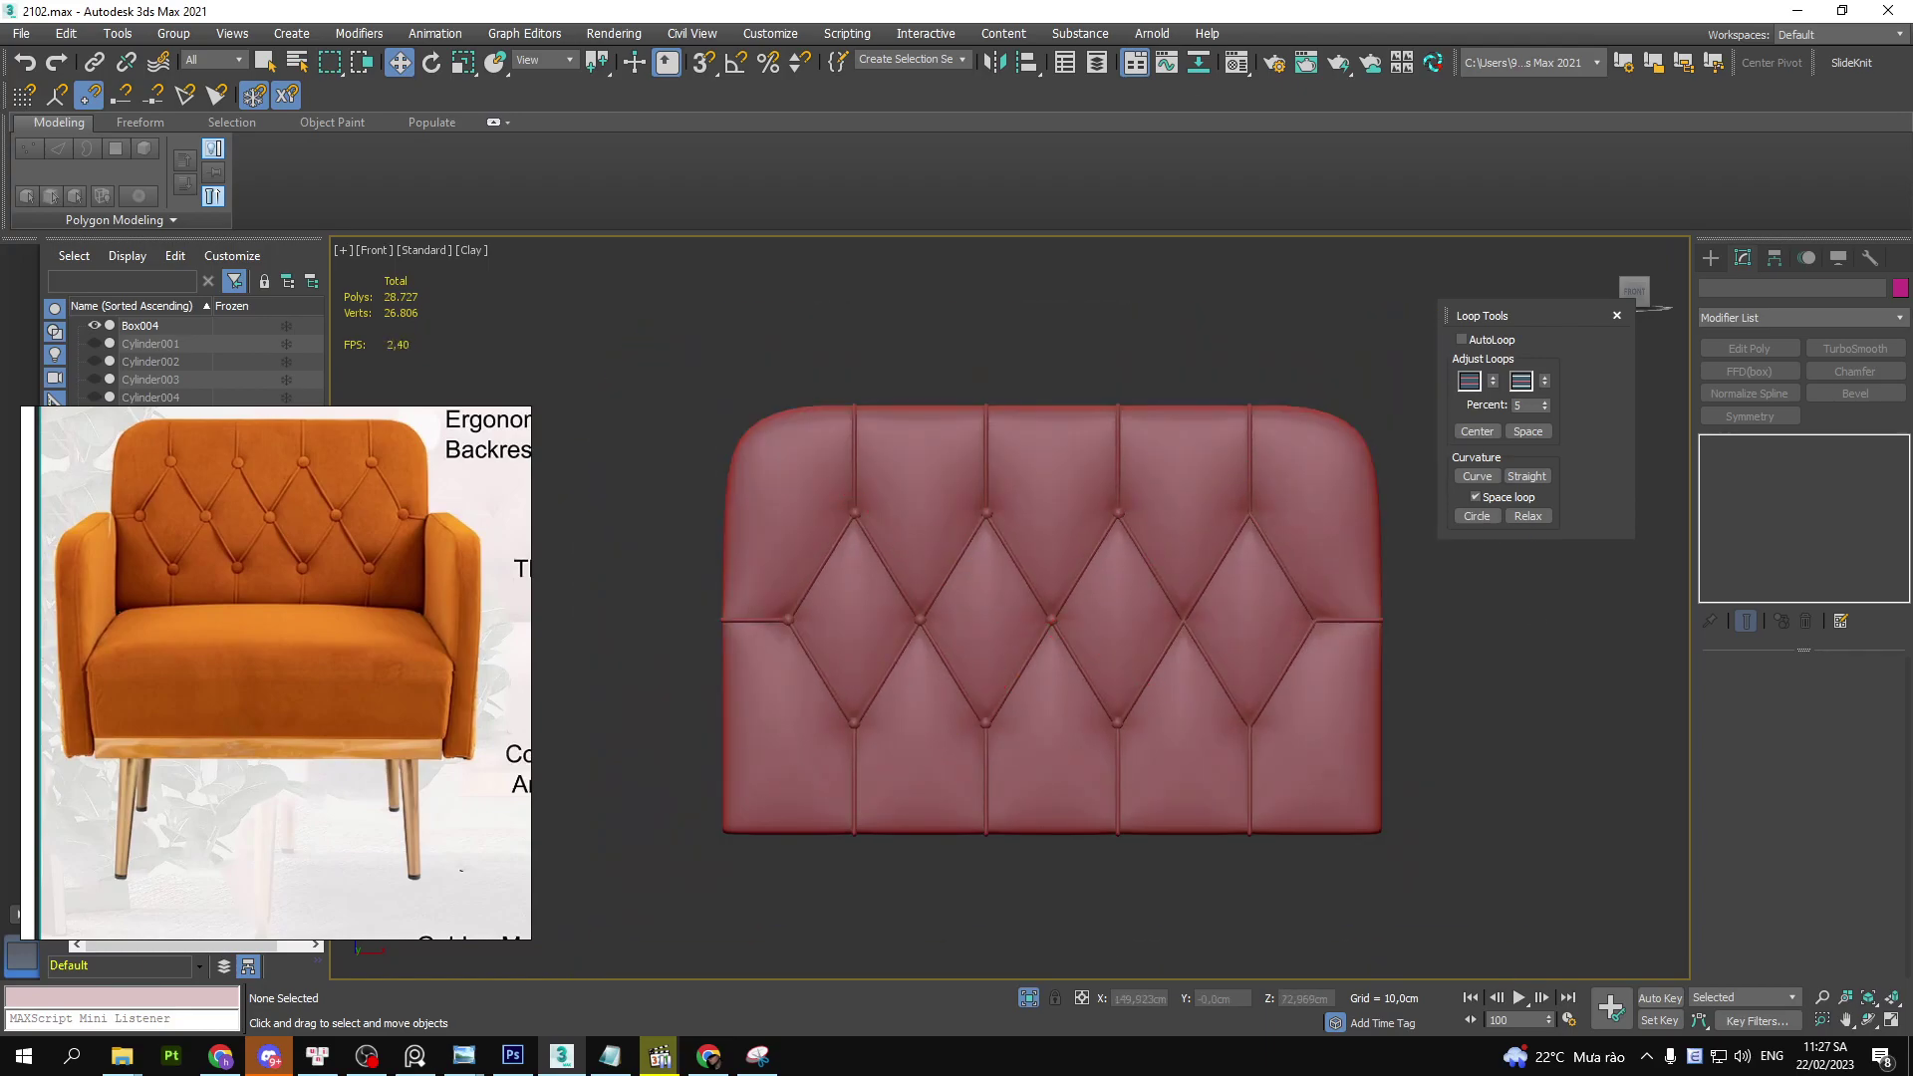